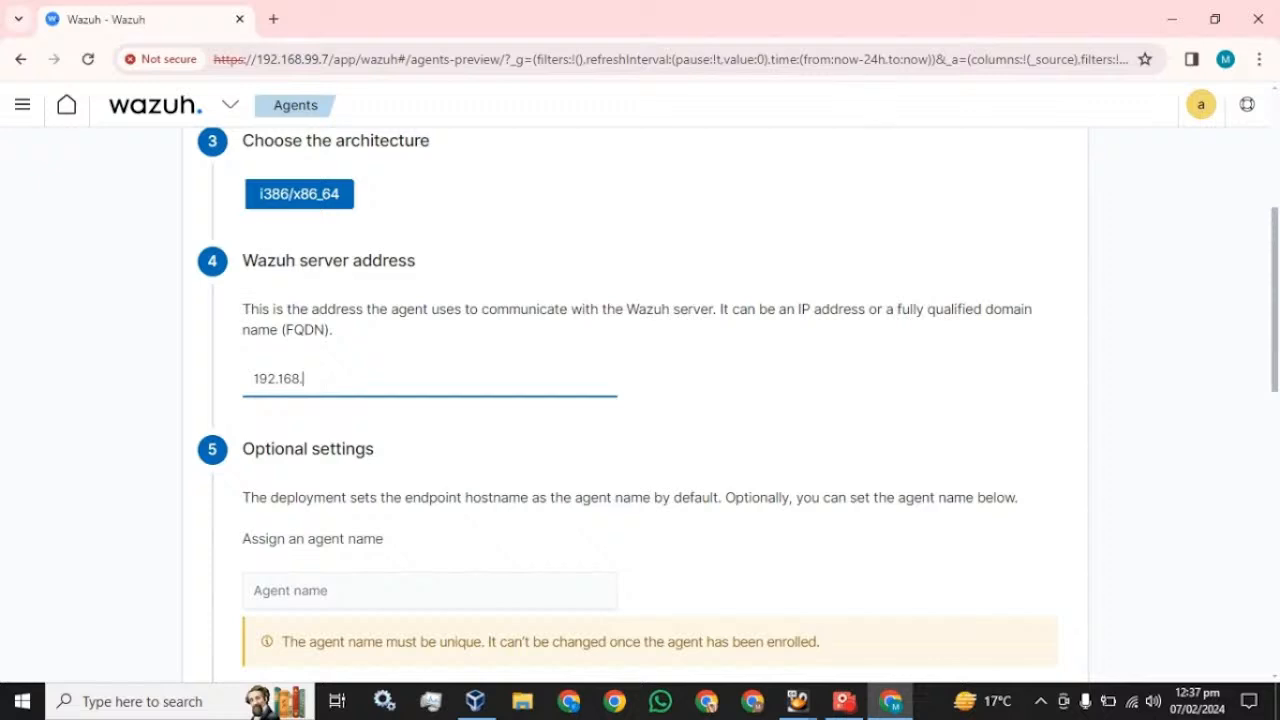
- Finish entering 192.168.99.5 as the Wazuh server address and move on to the Agent name field
type("99.5")
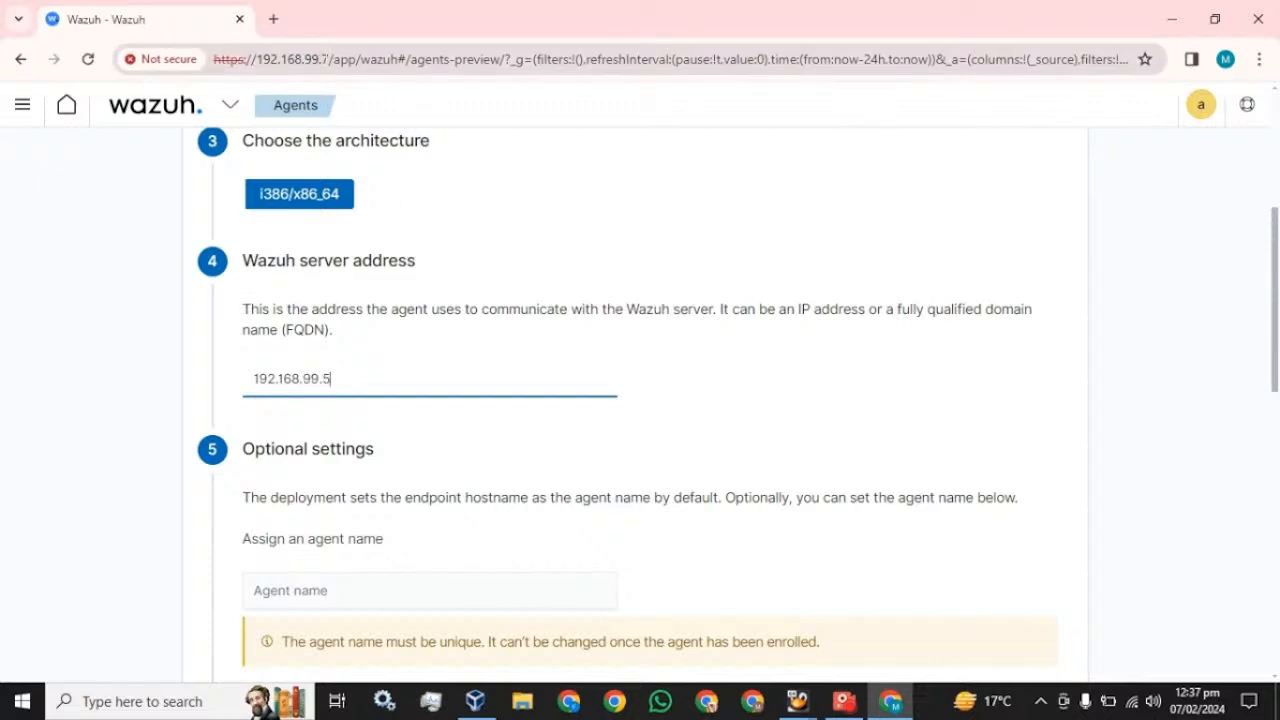
scroll(390, 410, "down", 3)
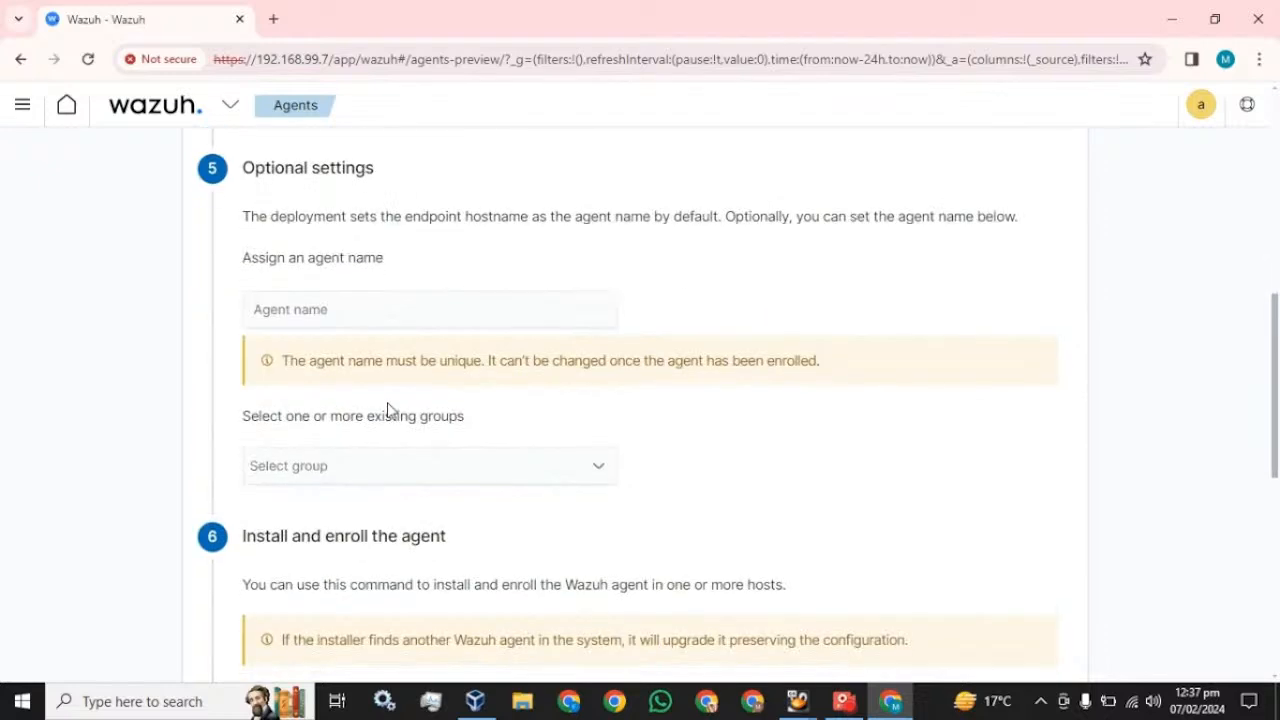
key("Tab")
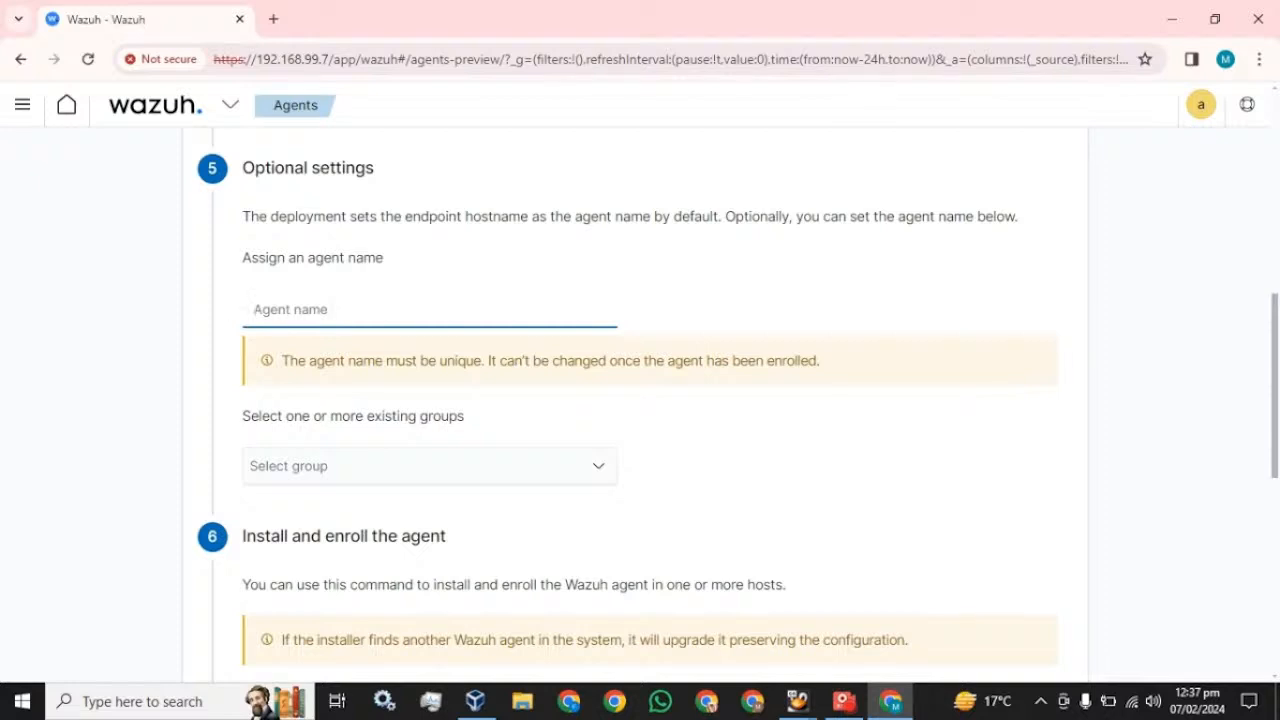
- Name the agent My-machine and assign it to the default group
type("My")
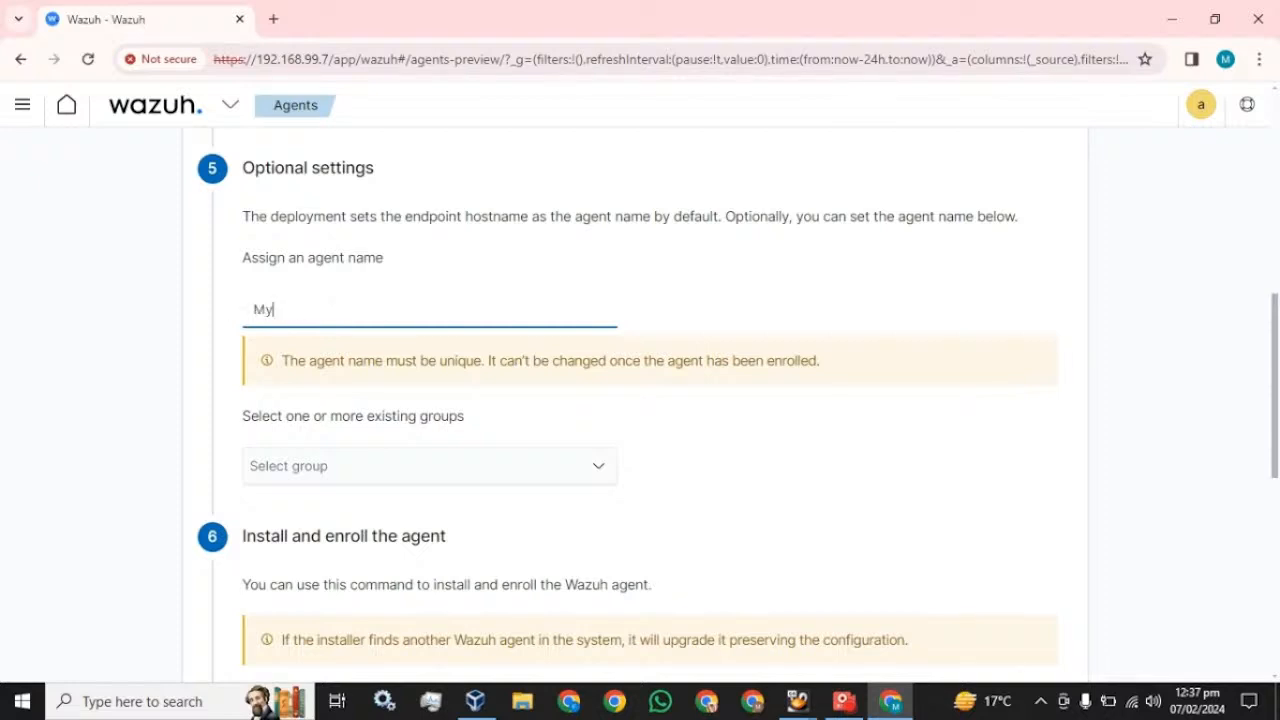
type("-machine")
left_click(420, 466)
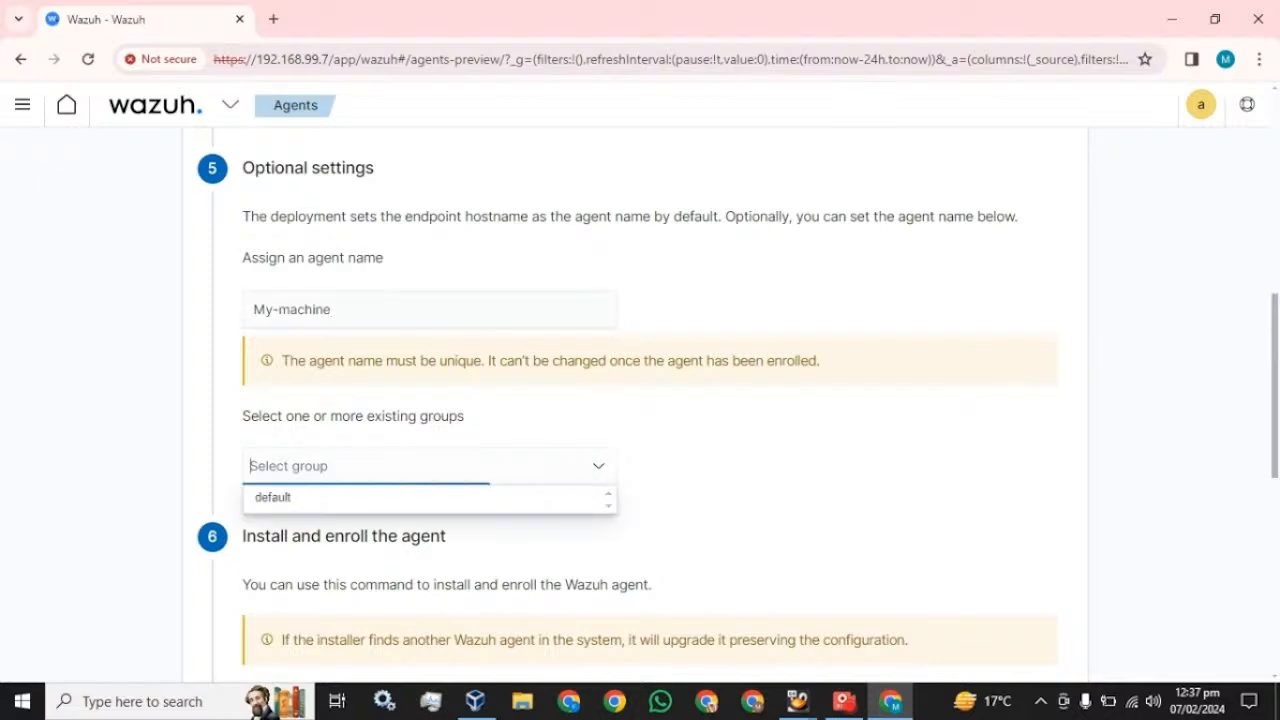
left_click(278, 498)
- Copy the generated PowerShell agent install command
scroll(686, 262, "down", 3)
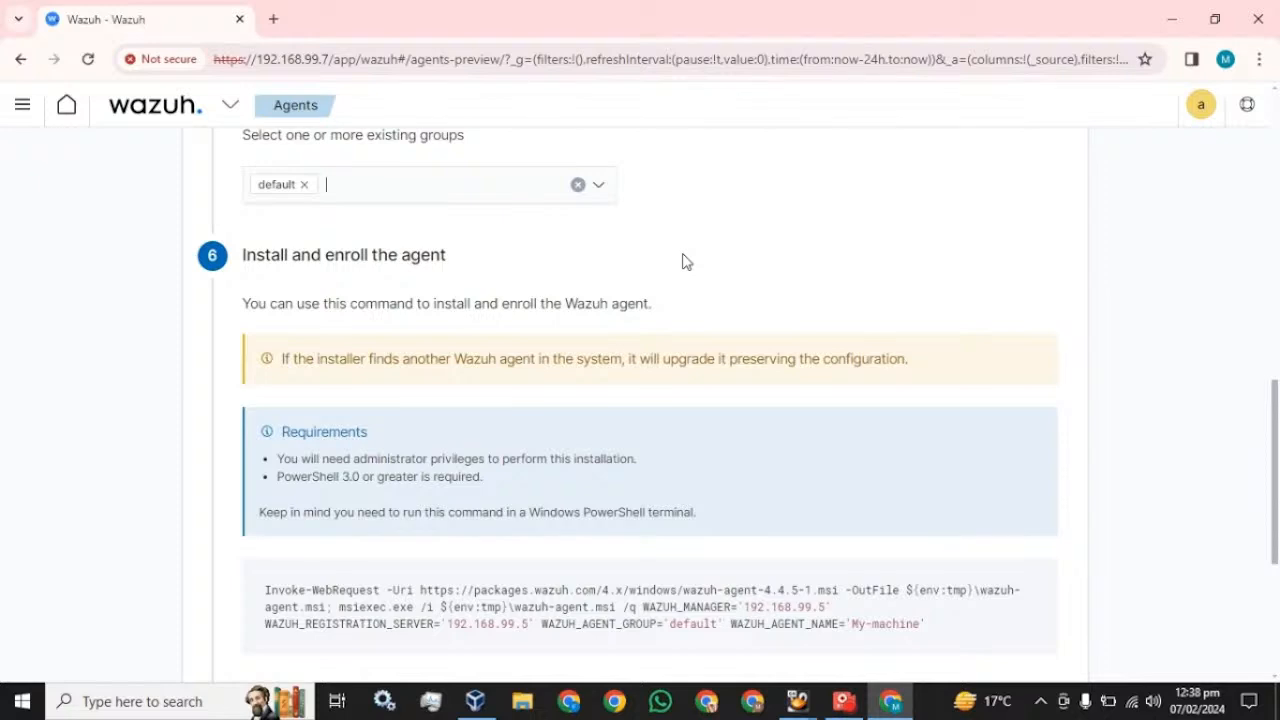
scroll(680, 280, "down", 2)
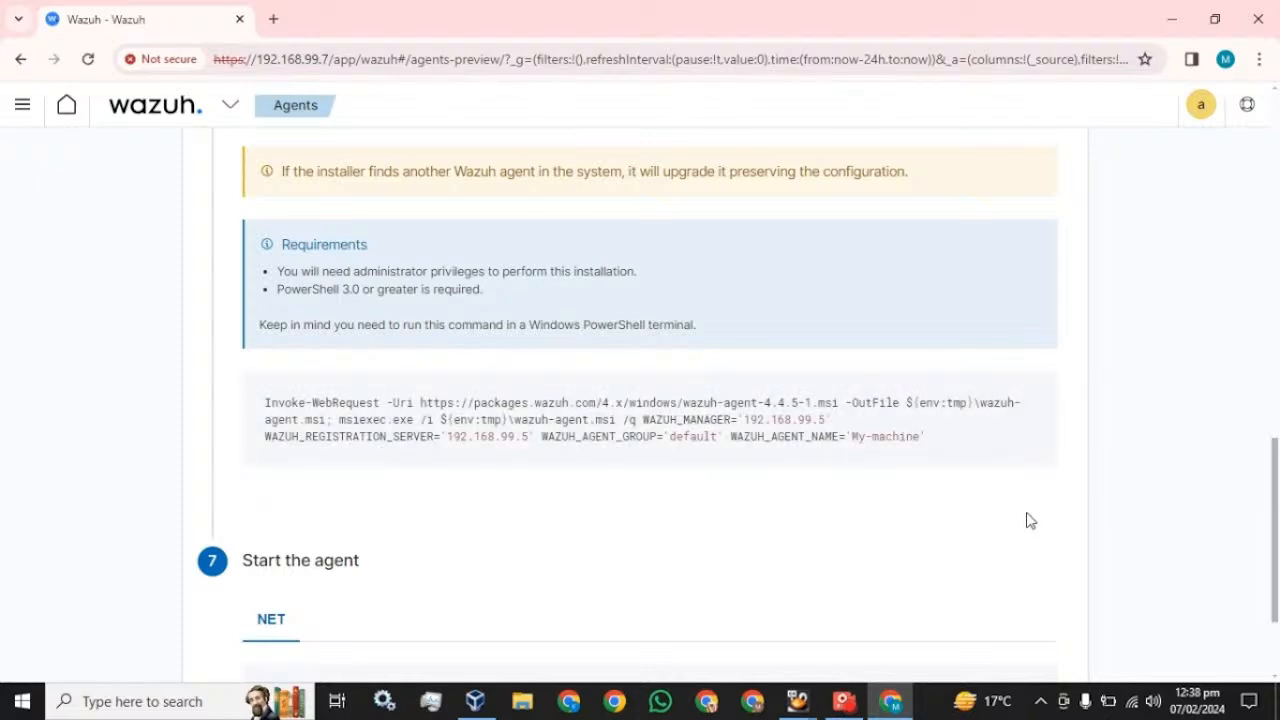
mouse_move(723, 463)
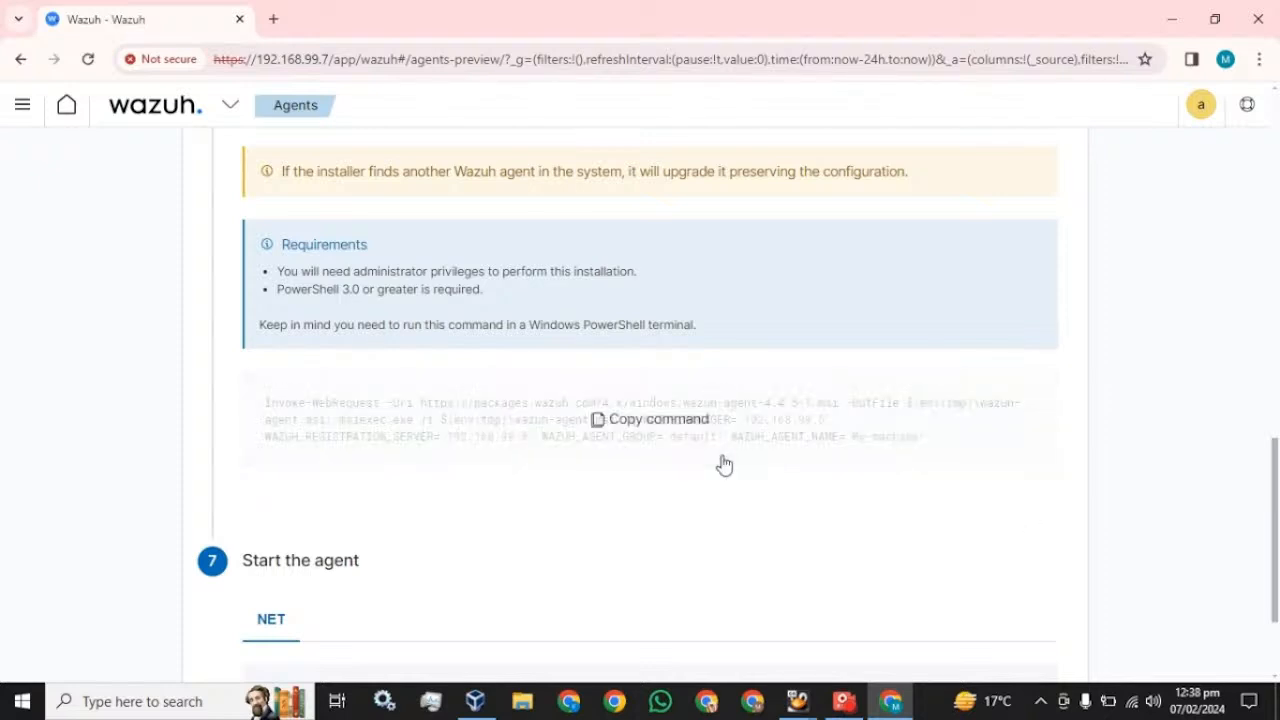
left_click(642, 425)
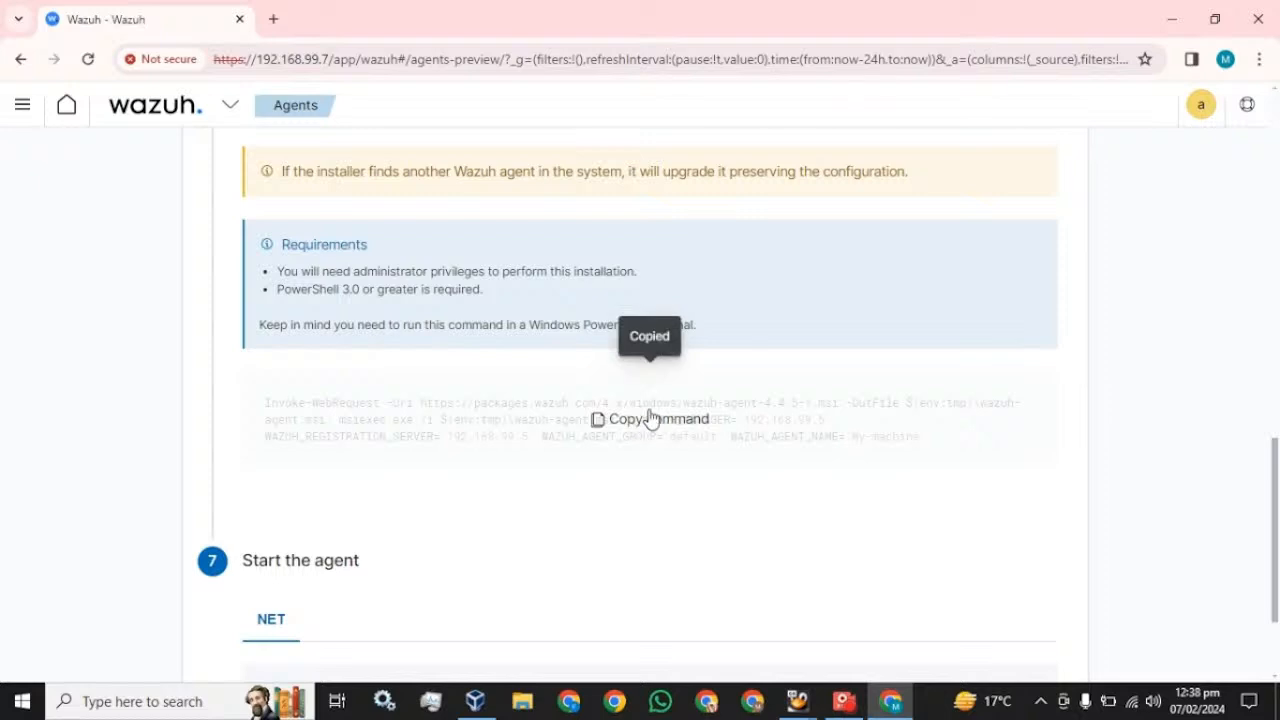
- Search 'powe' in the Start menu and run Windows PowerShell as administrator
left_click(146, 703)
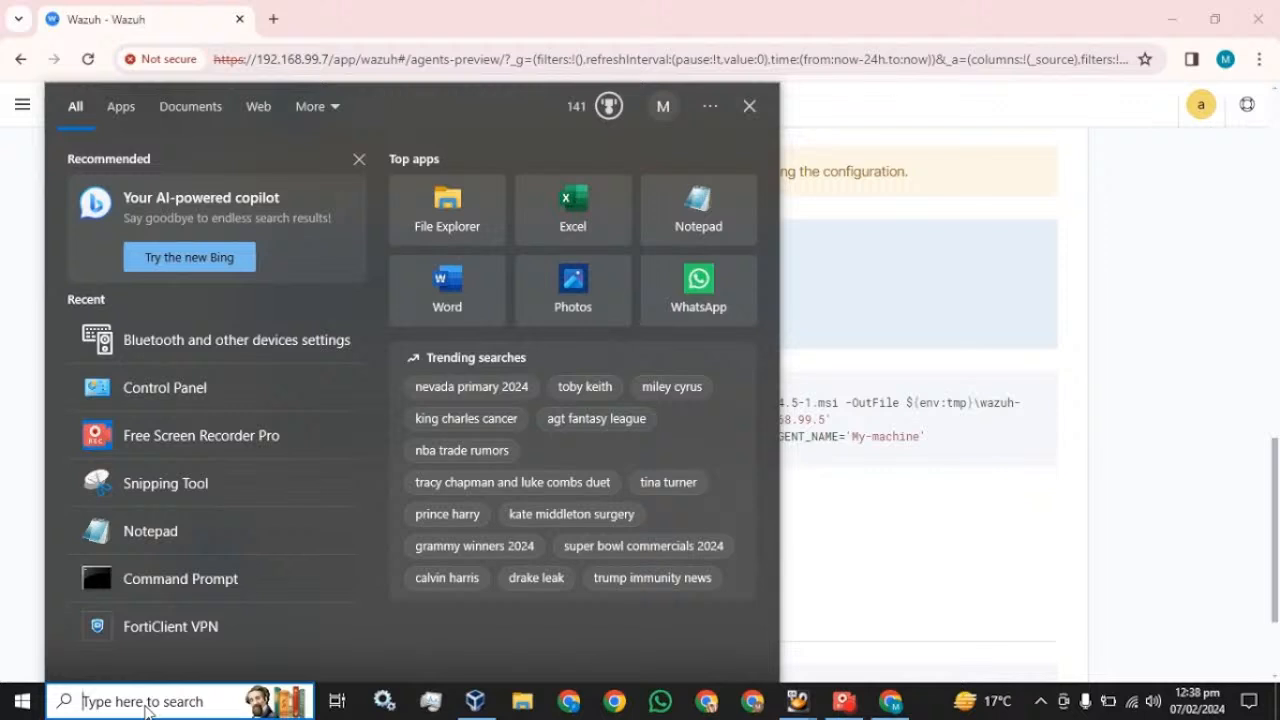
type("po")
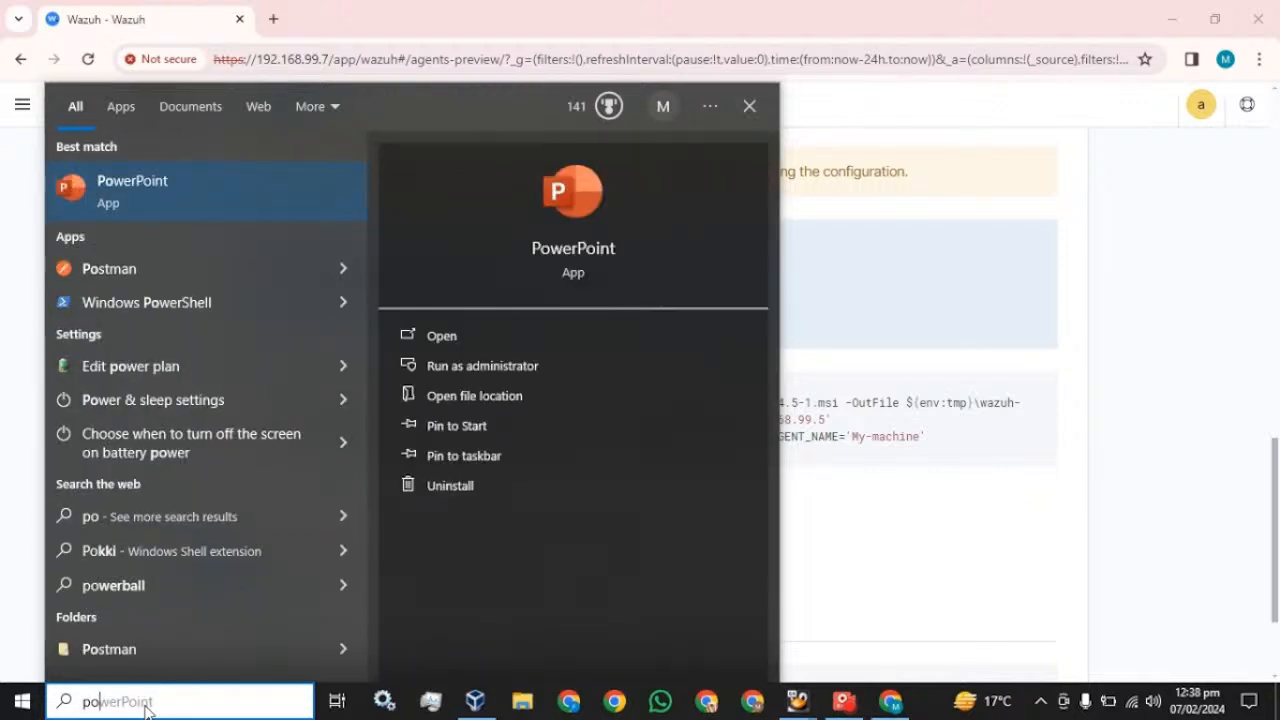
type("wer")
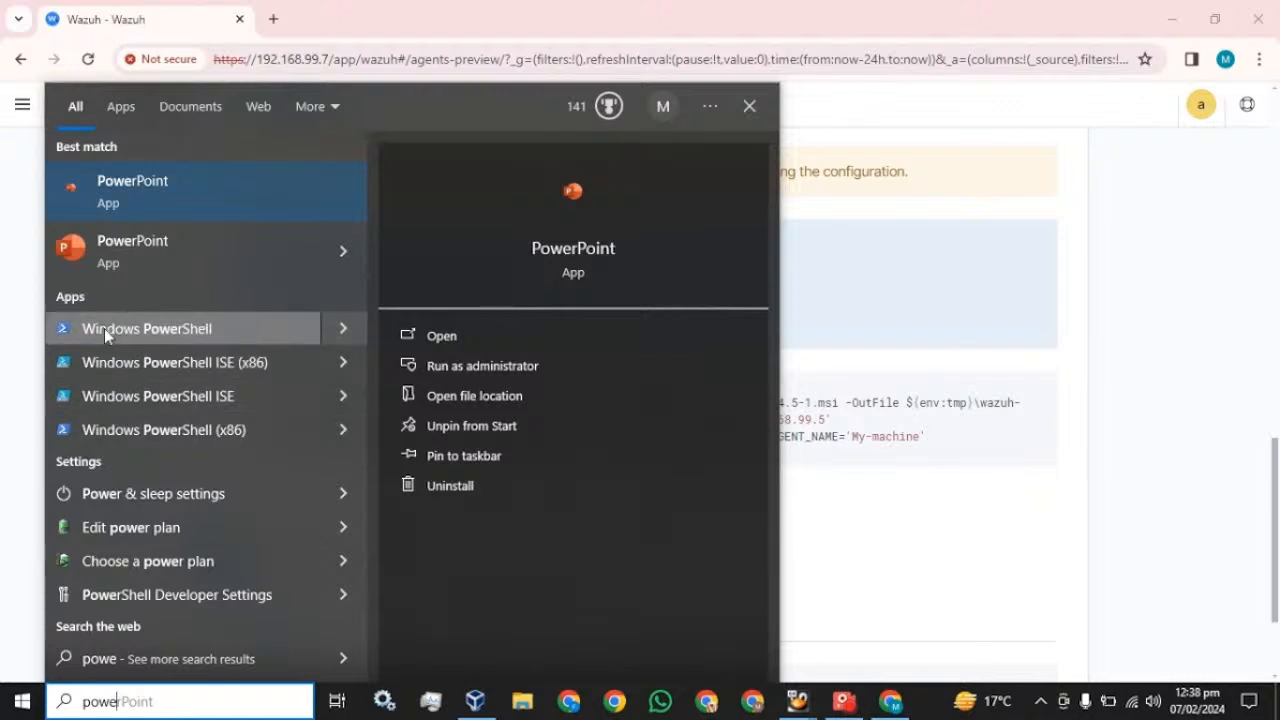
right_click(104, 328)
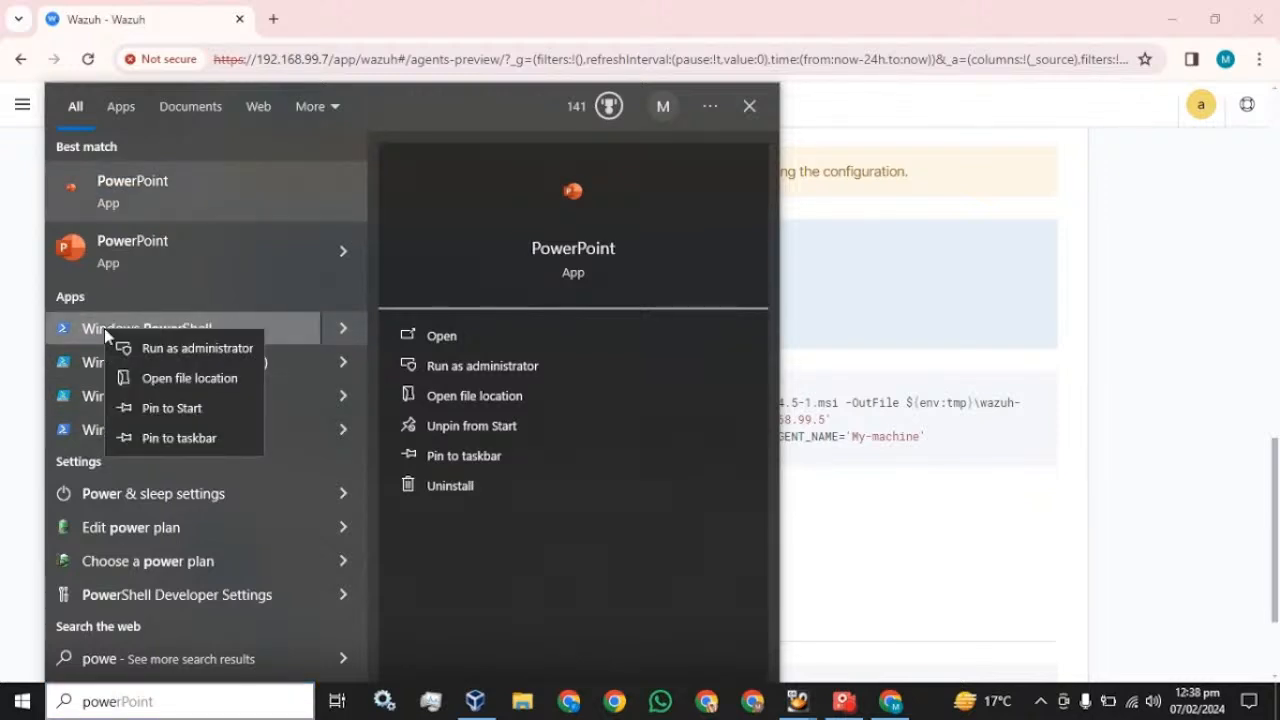
left_click(149, 354)
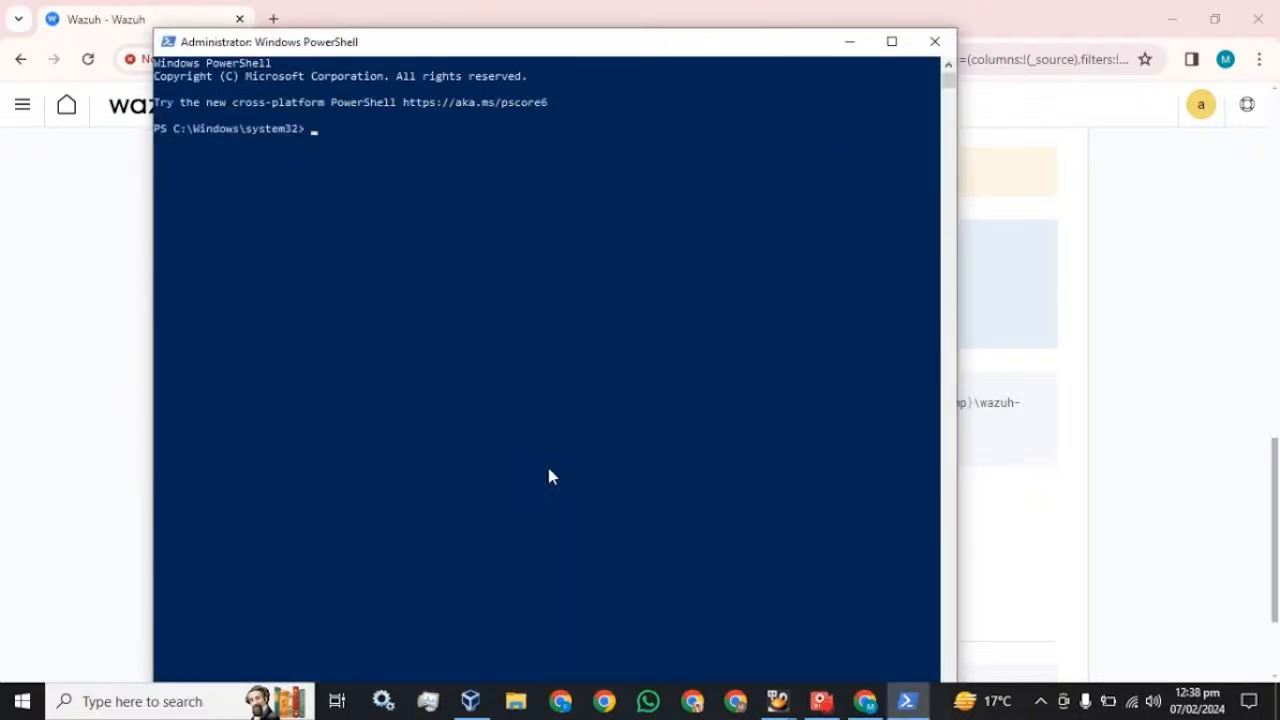
- Maximize PowerShell and run the pasted Wazuh agent install command
left_click(891, 41)
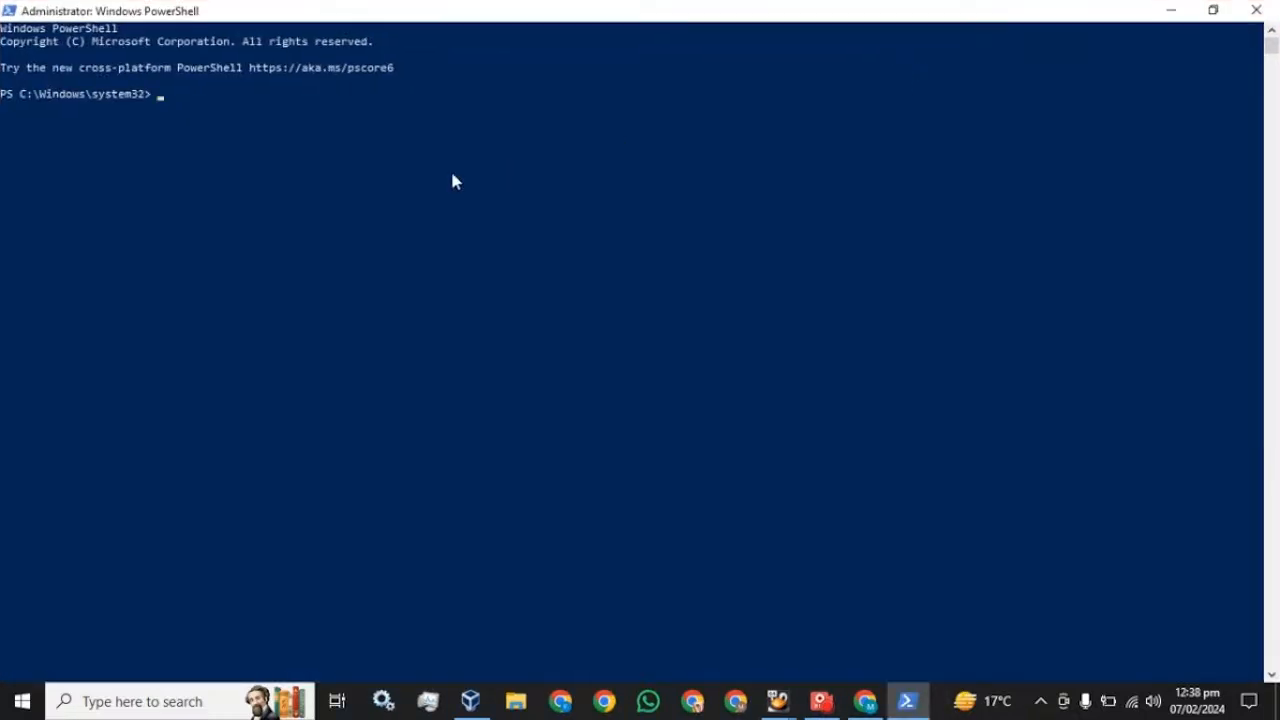
key("ctrl+v")
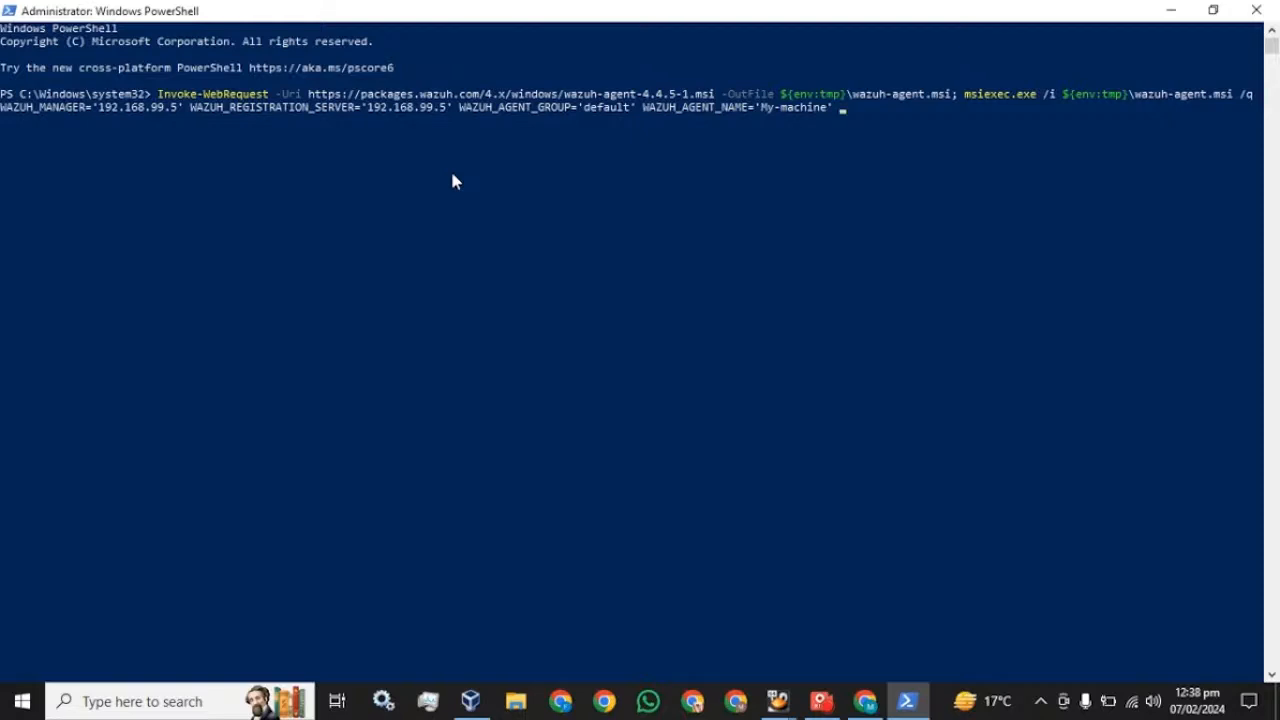
key("Return")
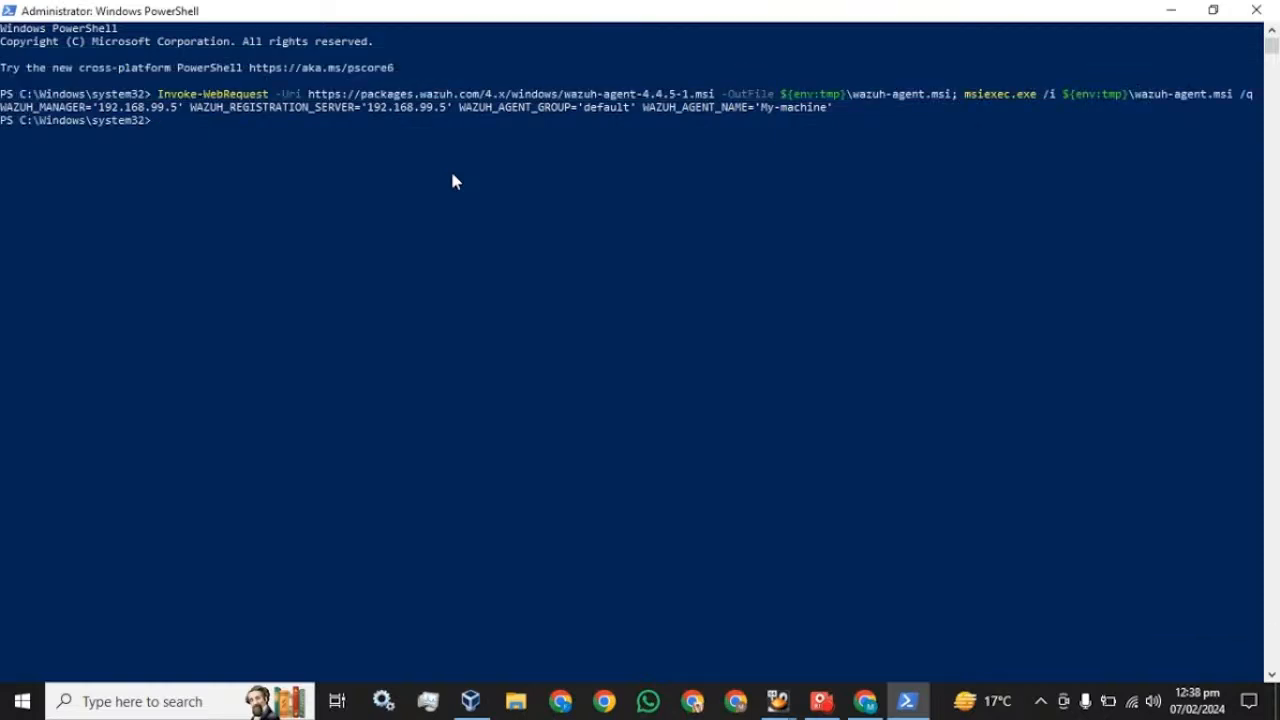
- Copy NET START WazuhSvc from Wazuh, run it in PowerShell, then return to Wazuh
left_click(865, 701)
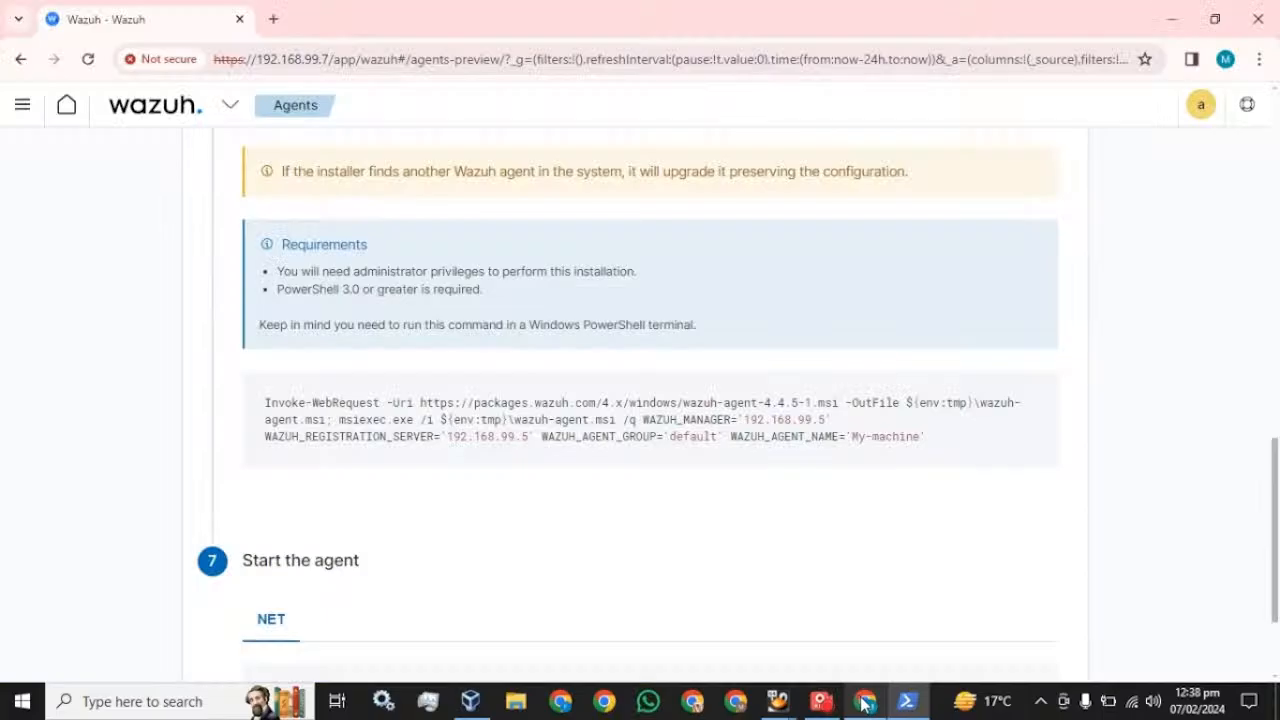
scroll(440, 428, "down", 2)
mouse_move(314, 551)
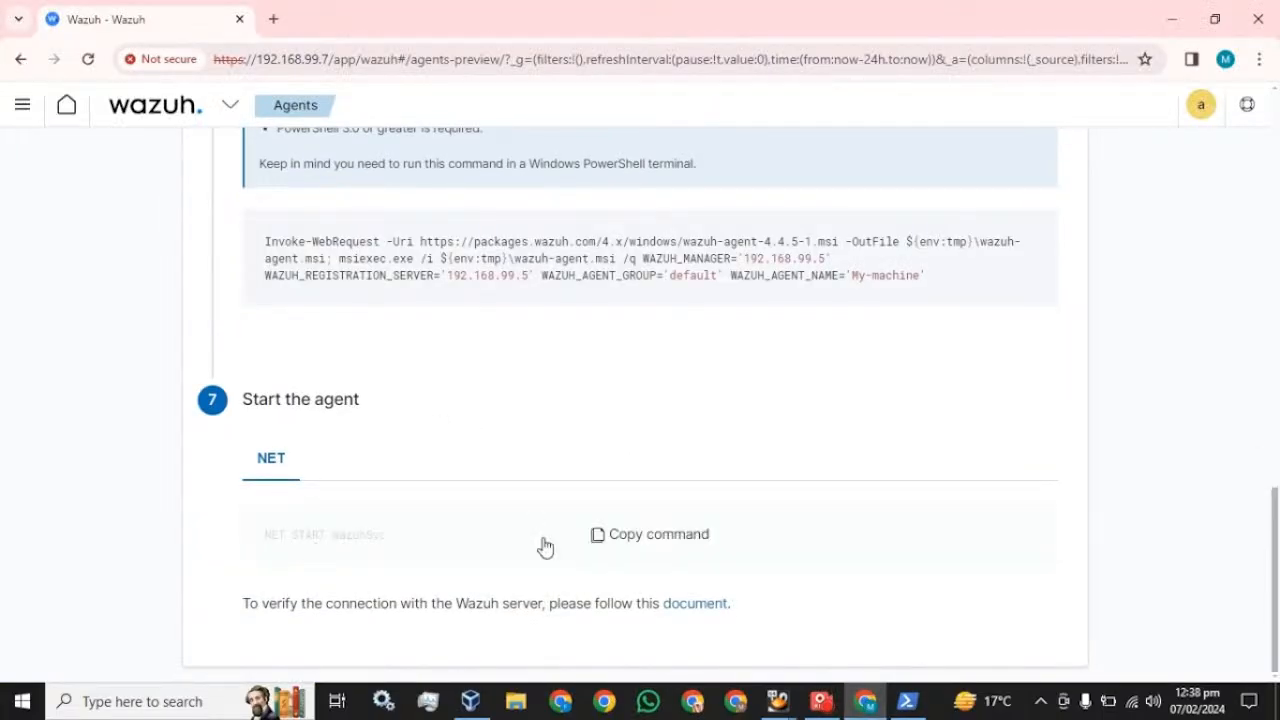
left_click(659, 547)
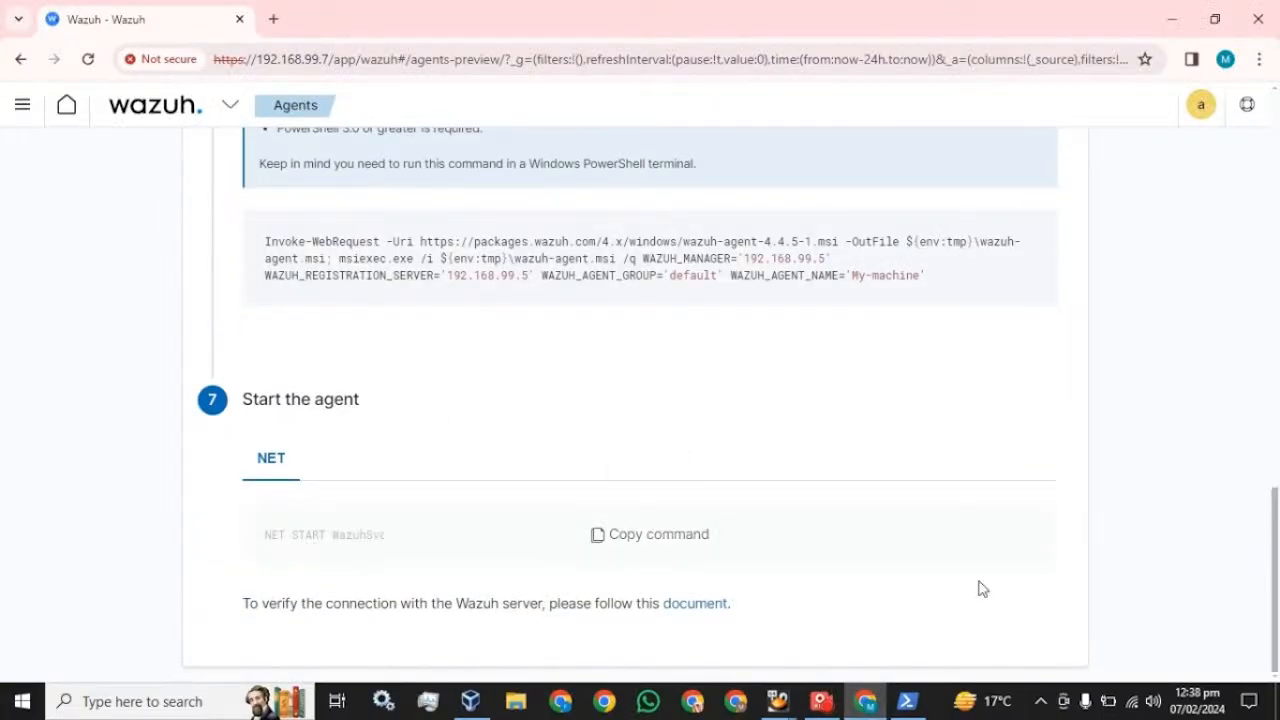
left_click(907, 701)
right_click(438, 246)
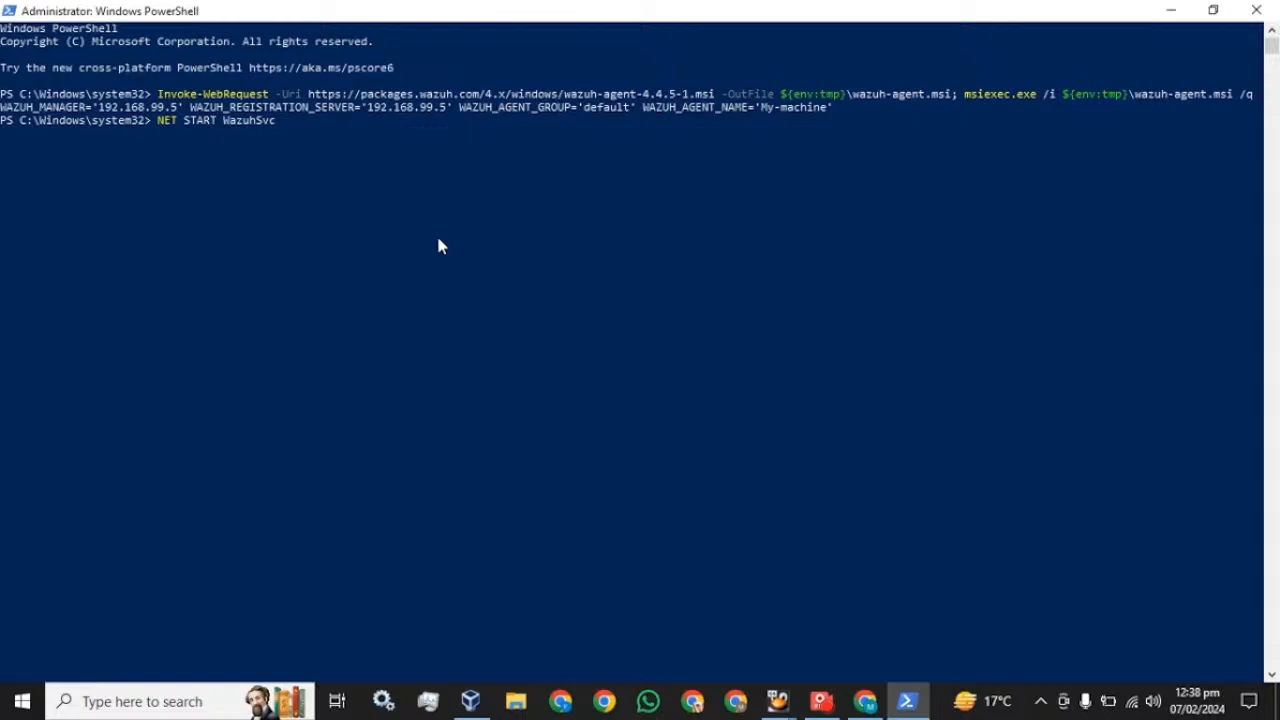
key("Return")
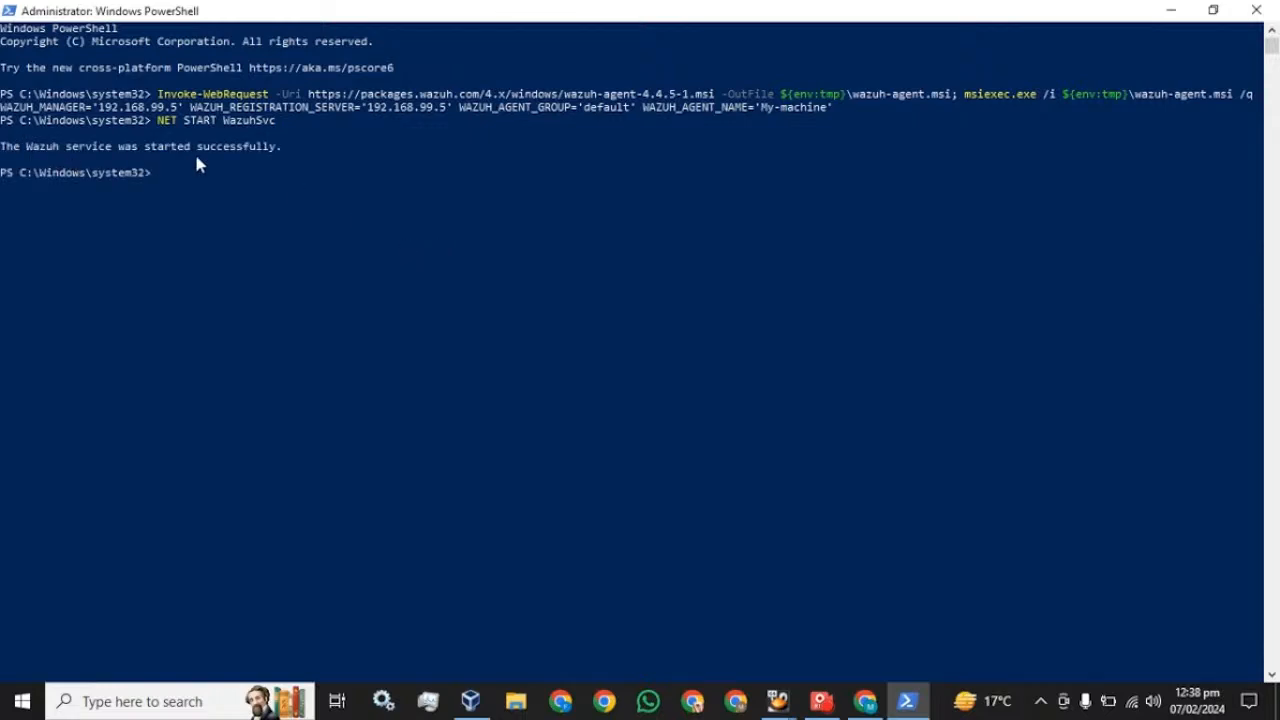
left_click(865, 701)
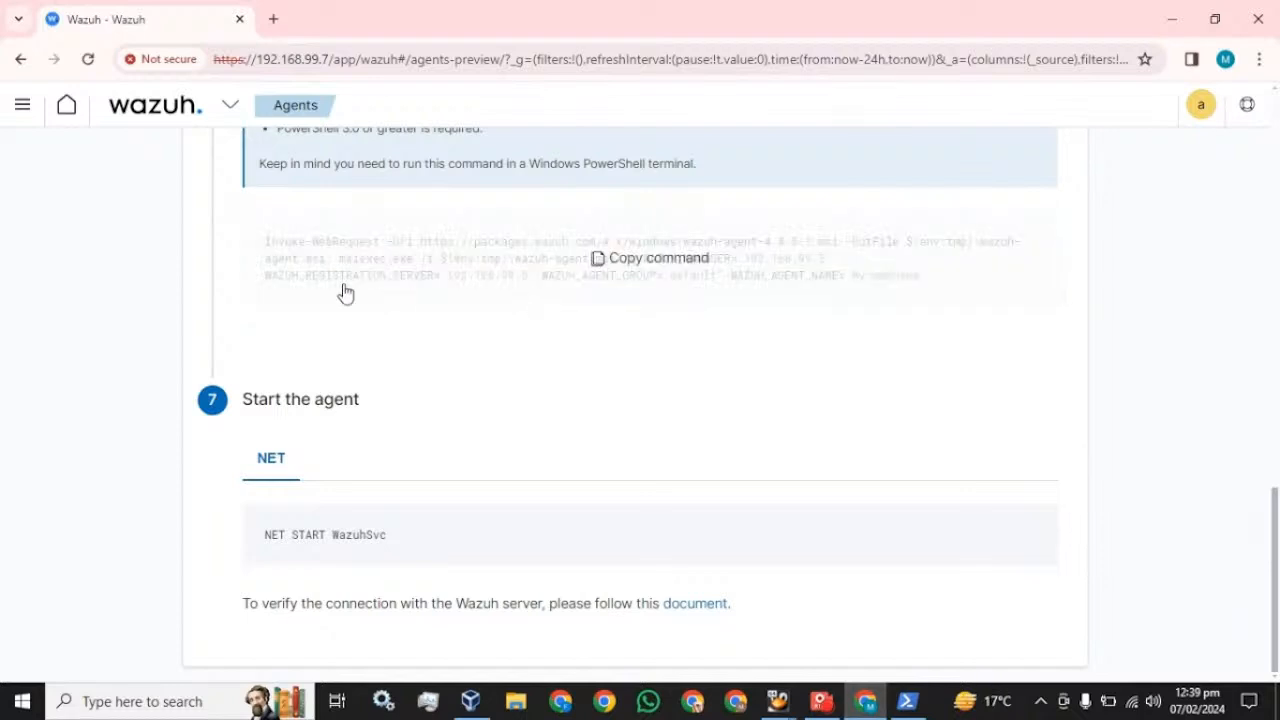
- Go through the agents overview and back to the Wazuh modules overview
scroll(300, 220, "up", 10)
left_click(209, 118)
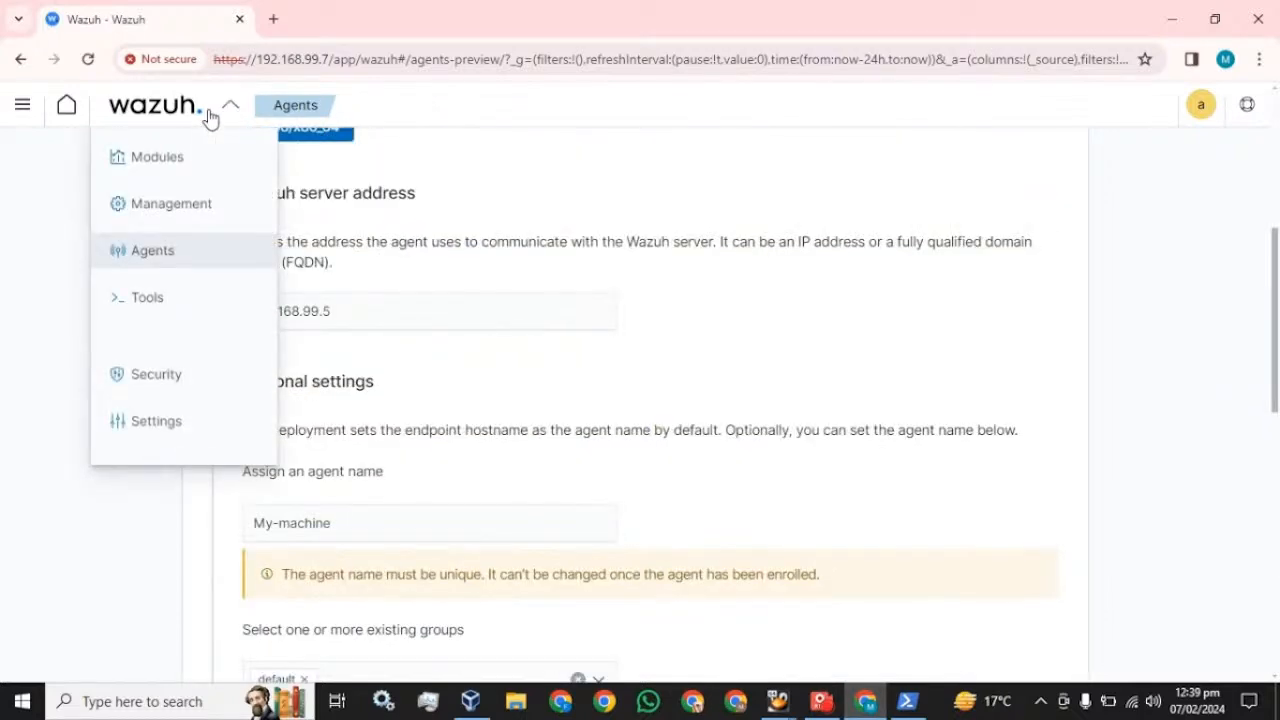
left_click(145, 266)
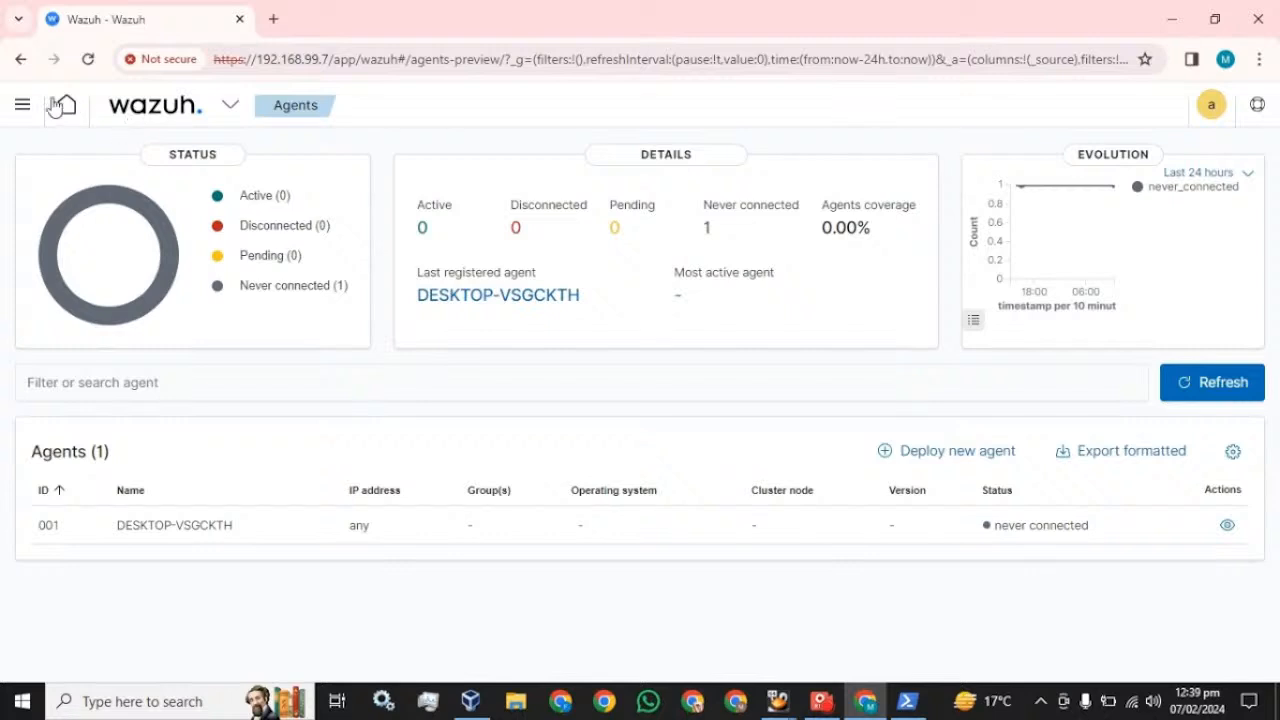
left_click(20, 105)
left_click(33, 285)
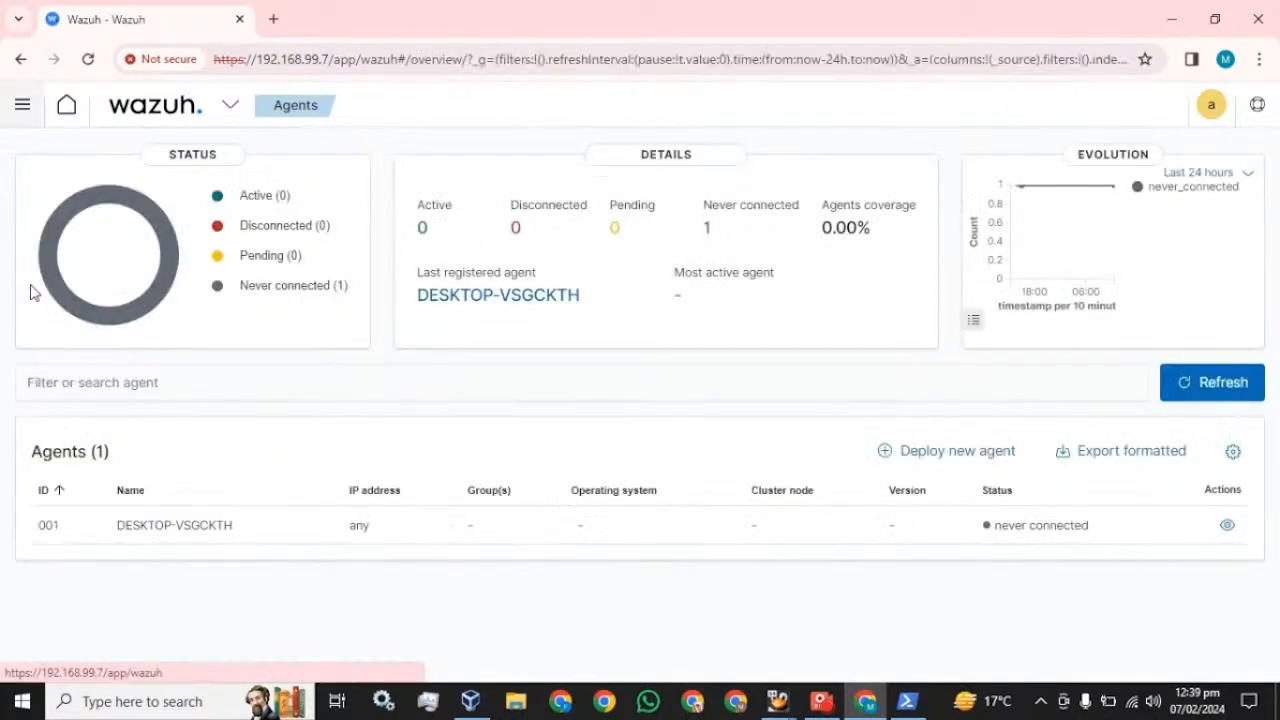
- Refresh the dashboard until the agent counts update, then open the active agents list
left_click(89, 59)
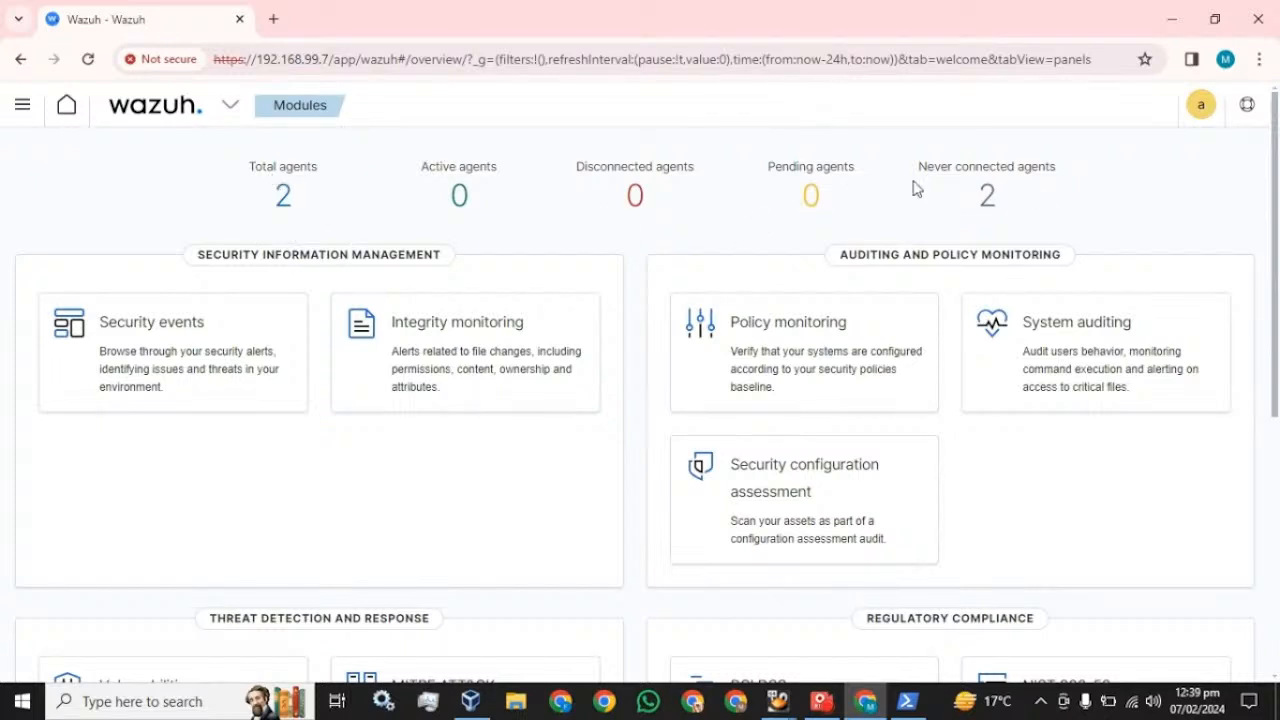
left_click(87, 60)
left_click(88, 59)
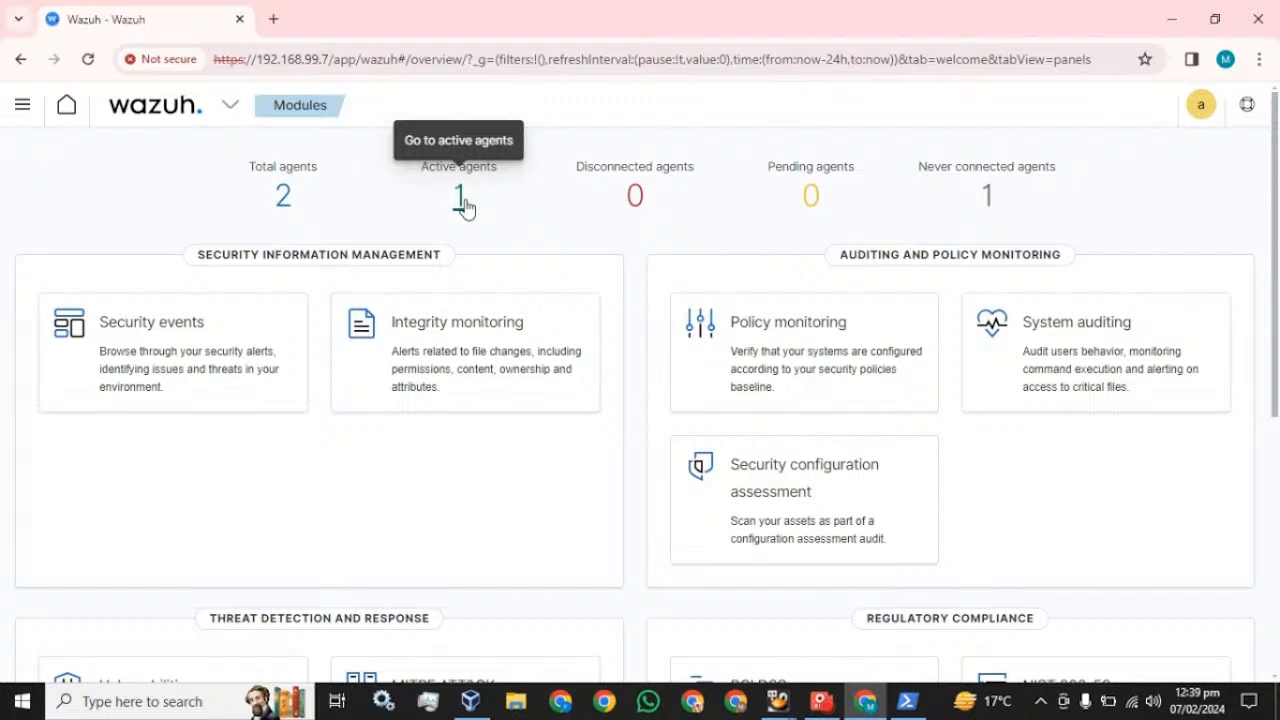
left_click(460, 205)
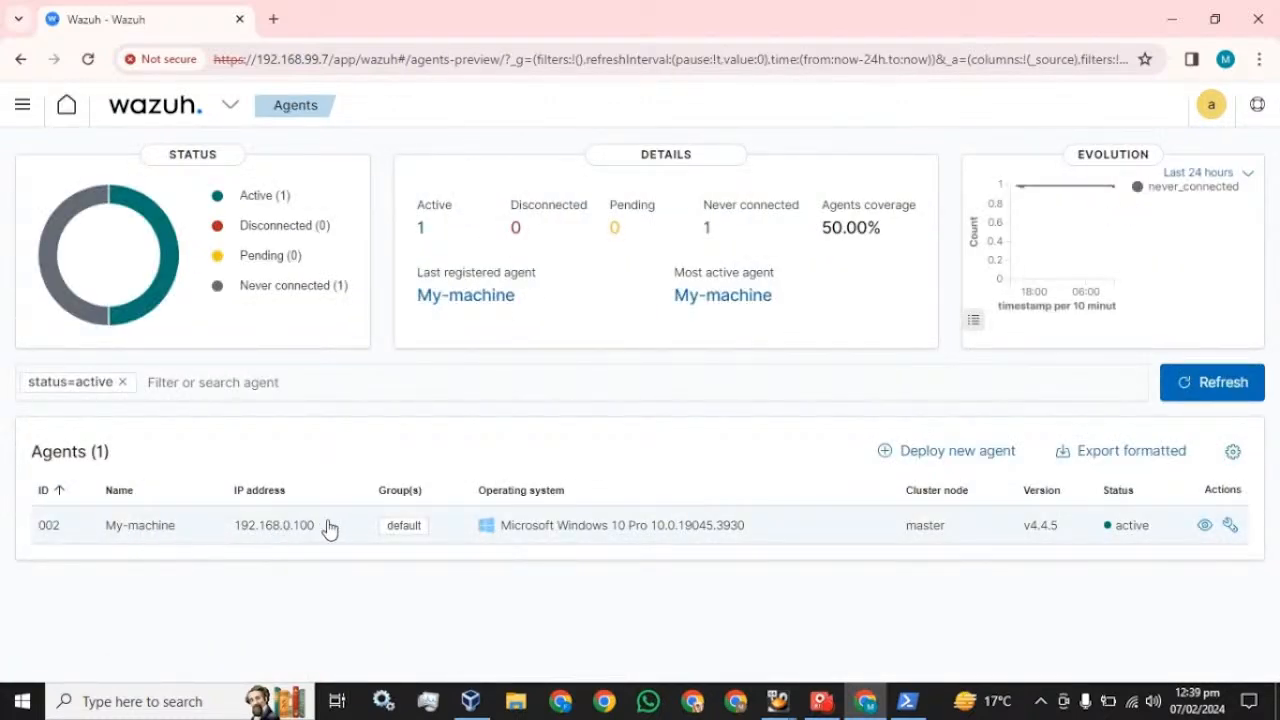
- Open the Security events dashboard filtered to the My-machine agent
left_click(22, 105)
left_click(35, 283)
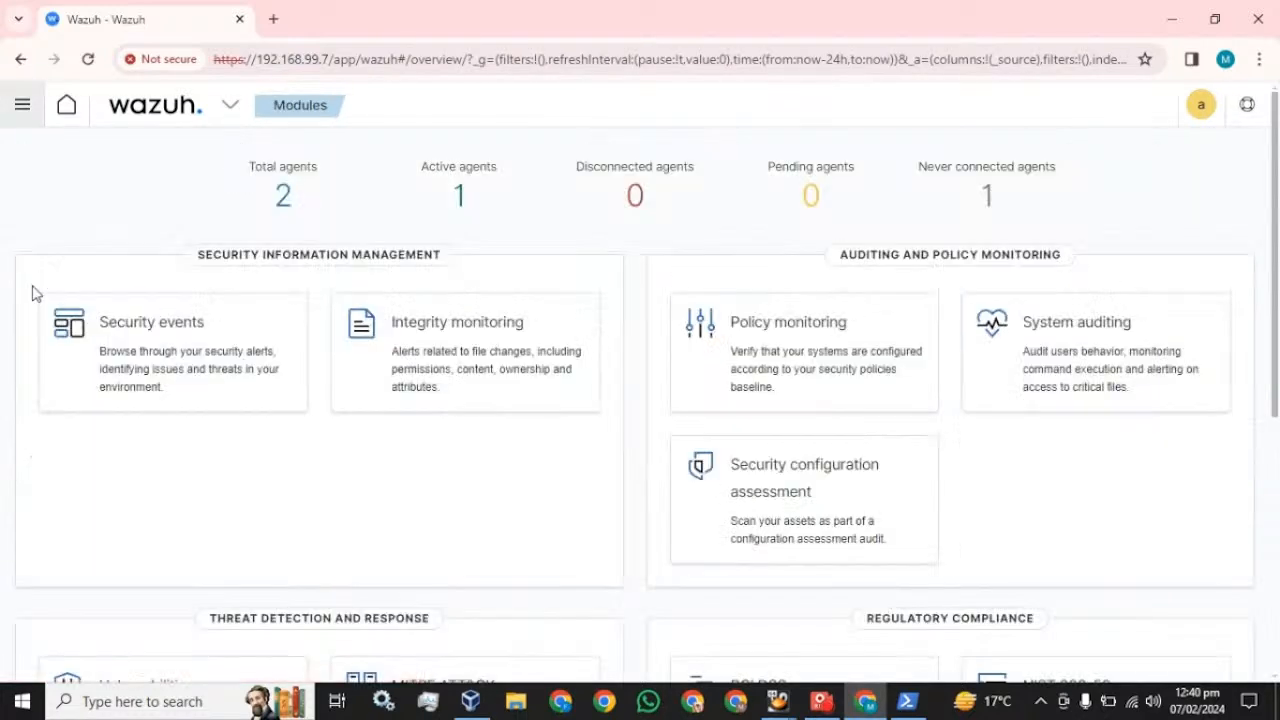
left_click(176, 340)
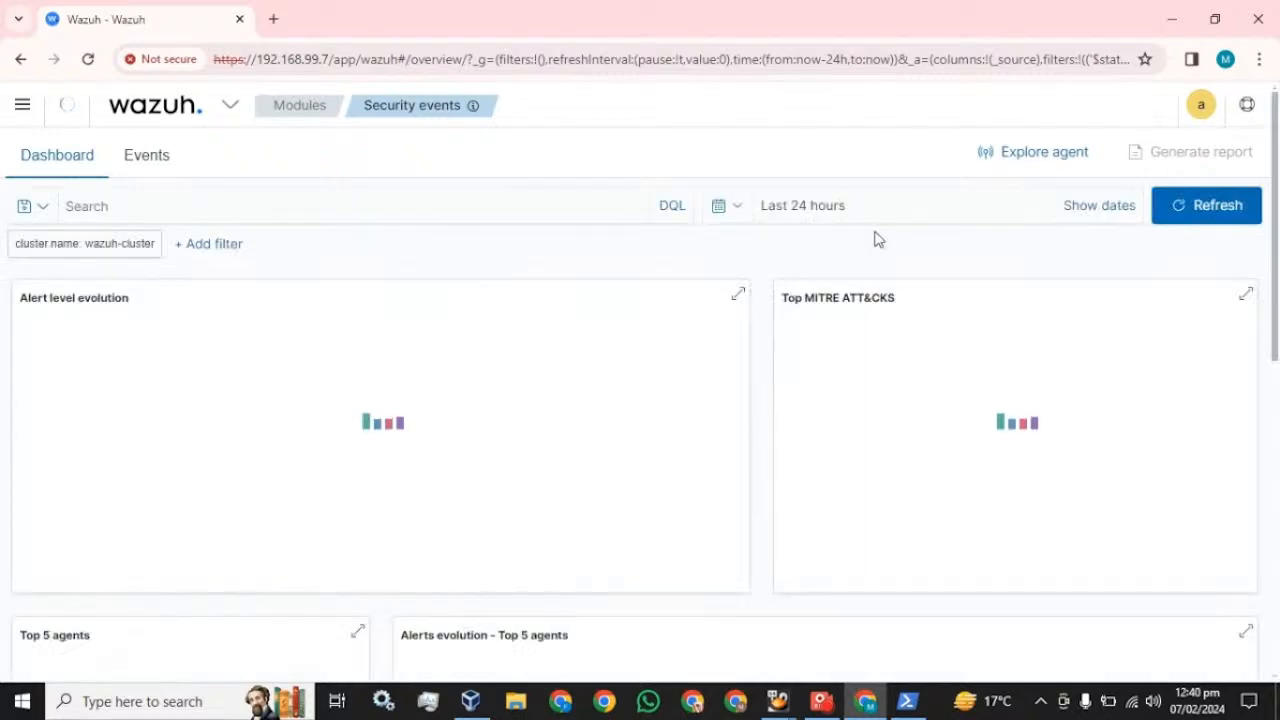
left_click(1057, 163)
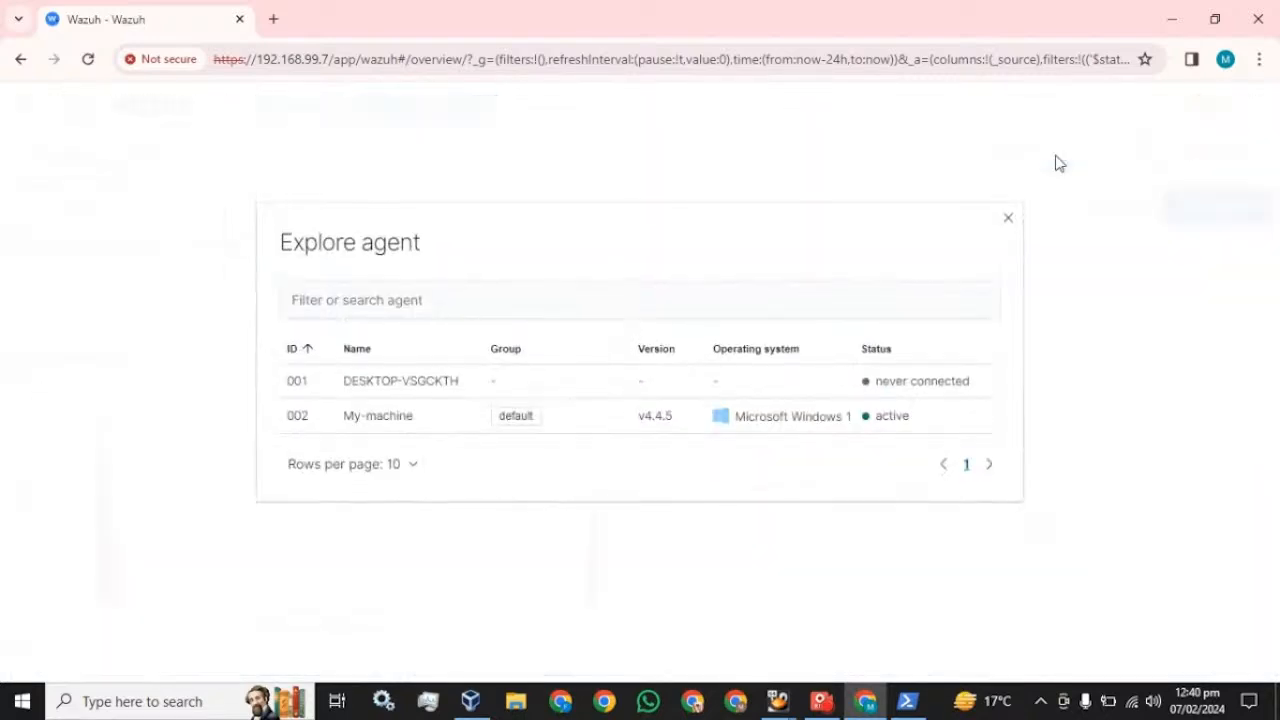
left_click(385, 418)
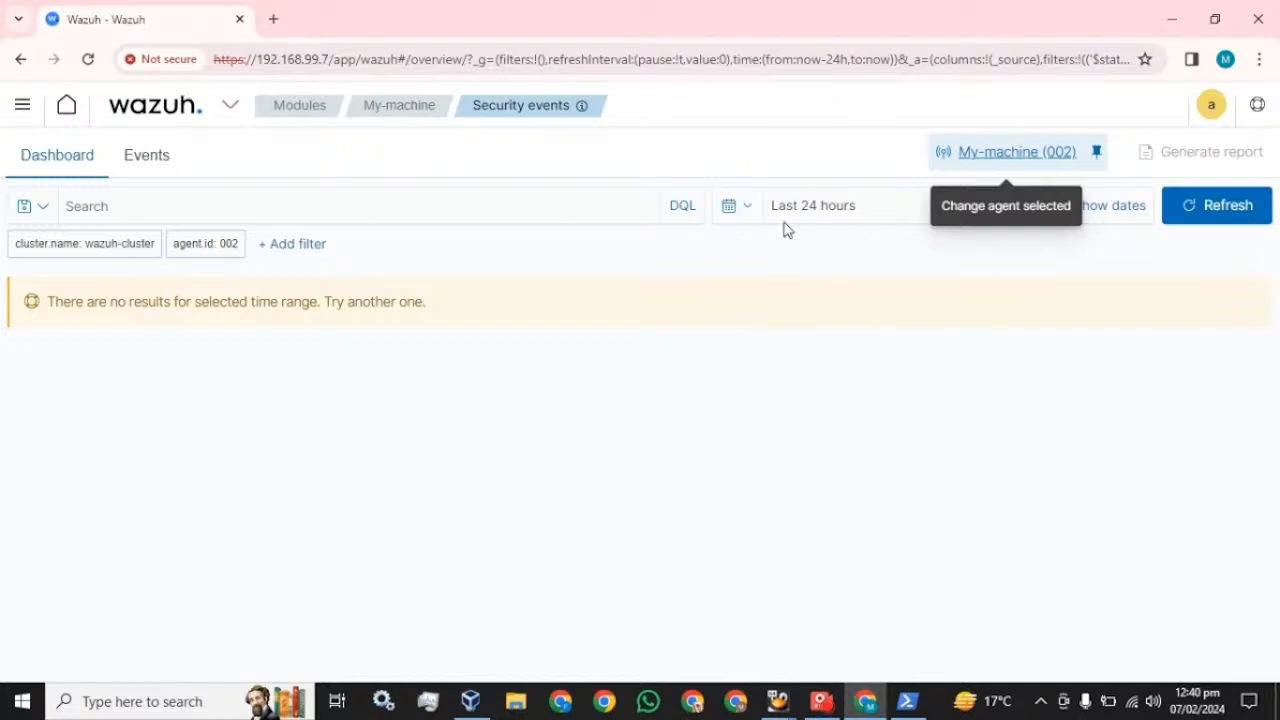
- Set the time range to Today and scroll through the alert charts and table
left_click(748, 207)
left_click(748, 366)
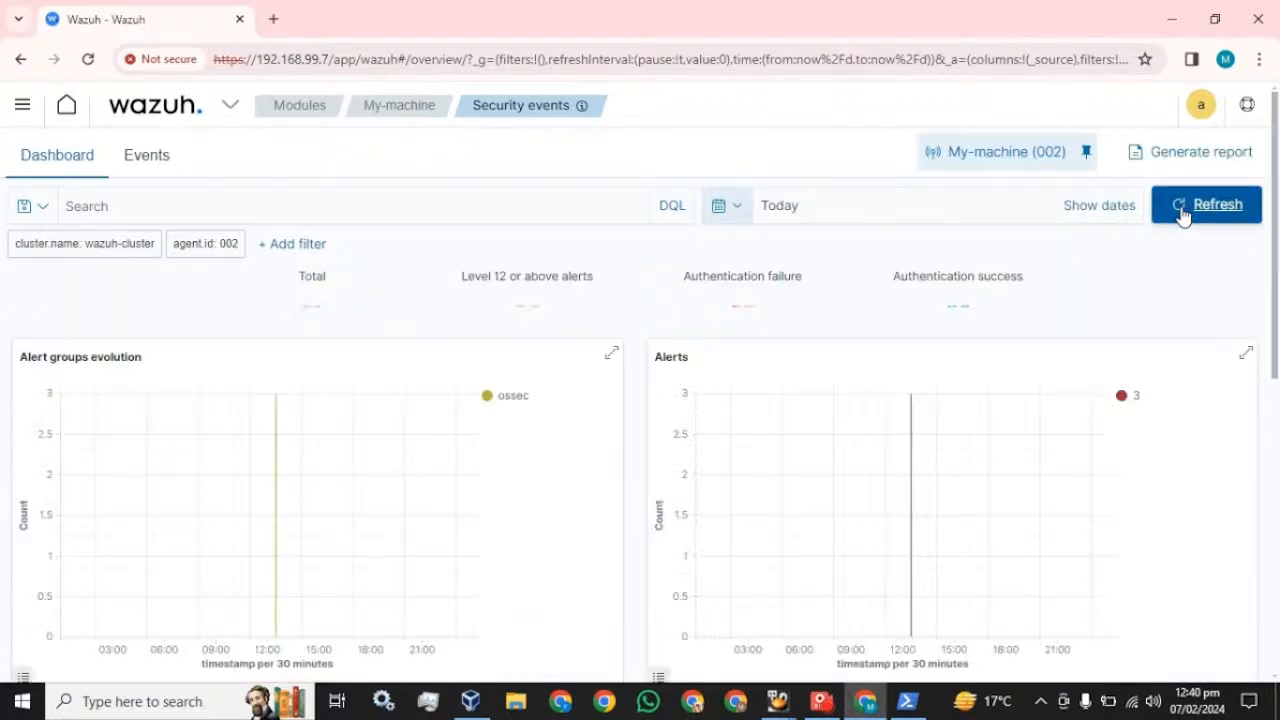
scroll(497, 403, "down", 5)
scroll(497, 403, "down", 1)
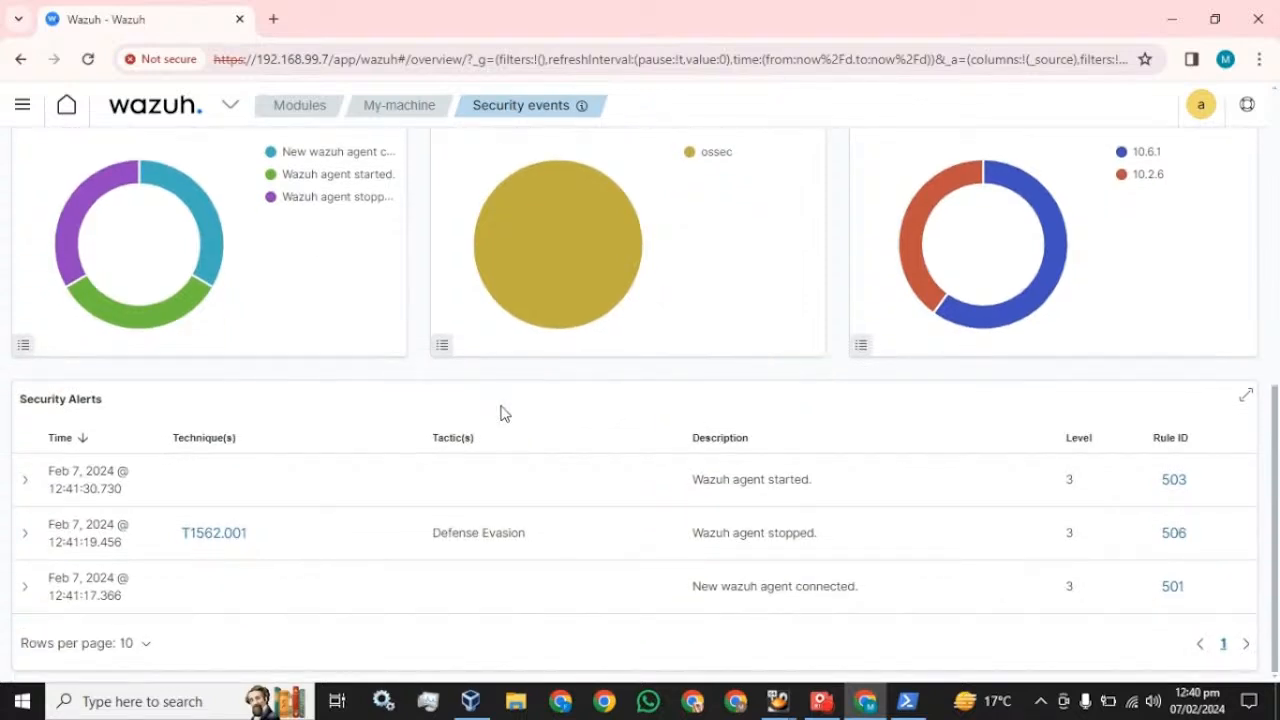
scroll(500, 408, "up", 6)
scroll(503, 415, "up", 1)
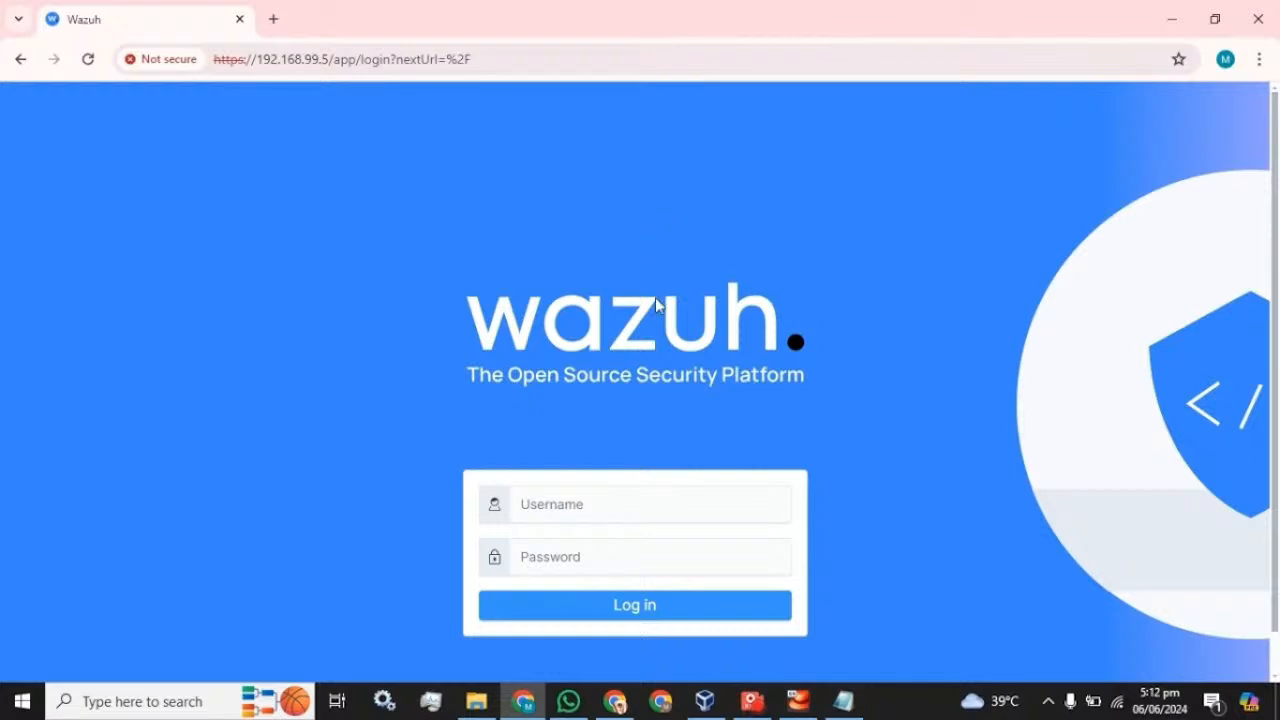
- Sign in with the admin username and password, dismiss the breached-password warning, and pass the health check
left_click(586, 500)
type("admin")
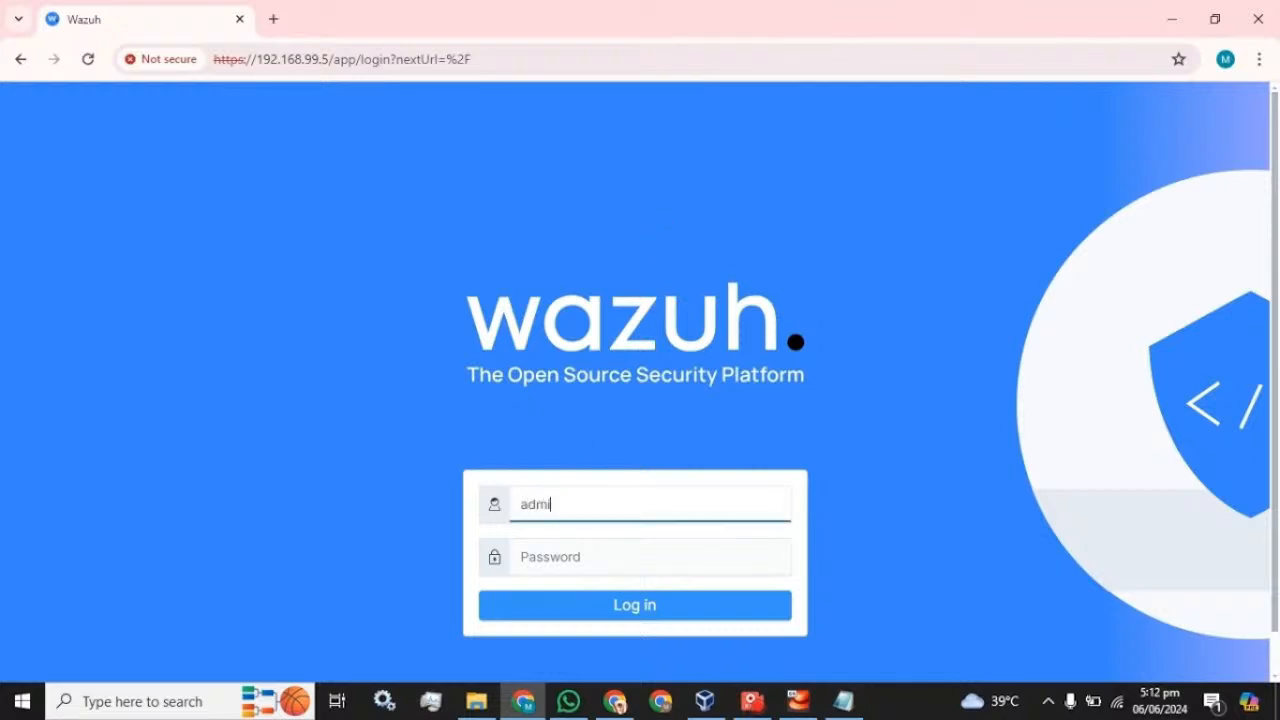
key("Tab")
type("admin")
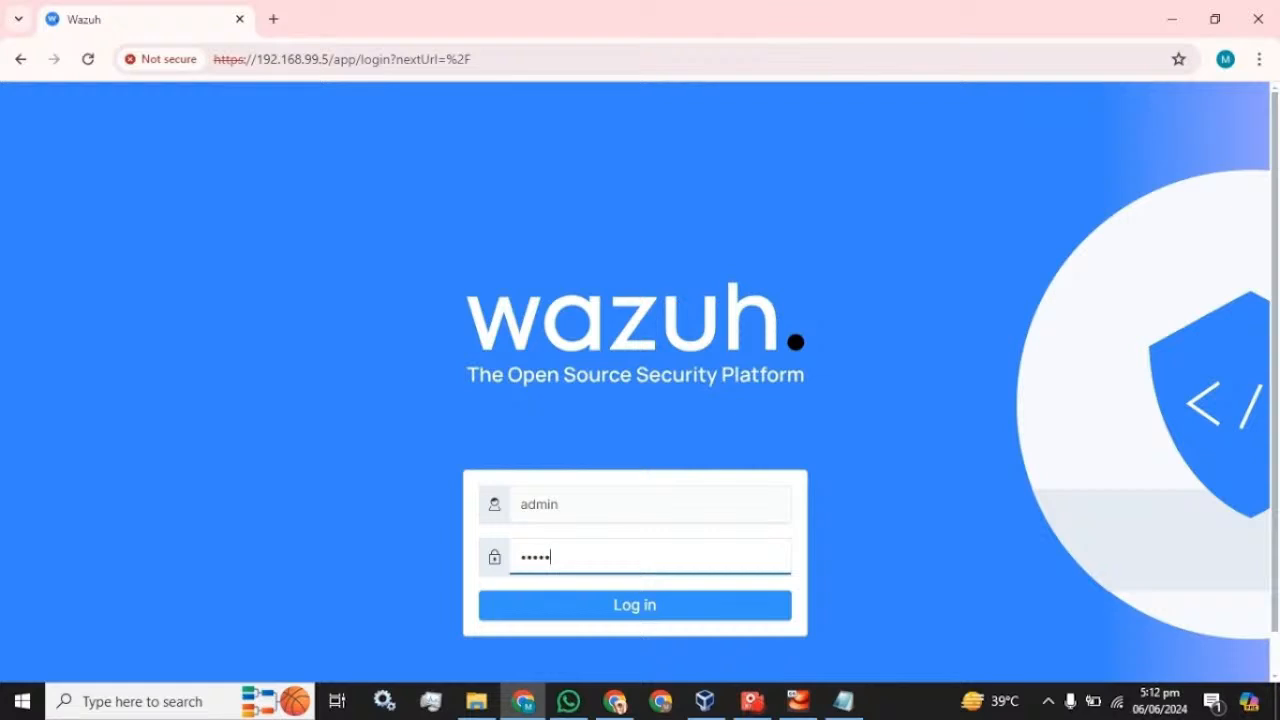
key("Return")
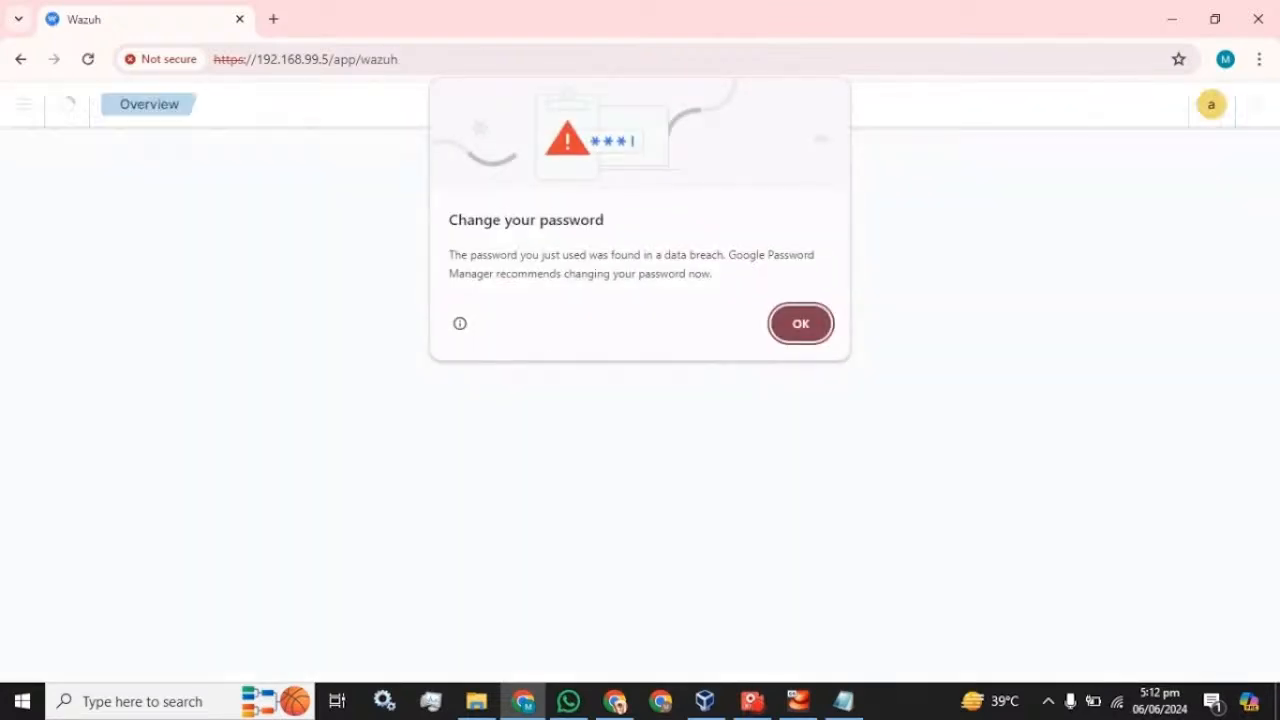
left_click(808, 323)
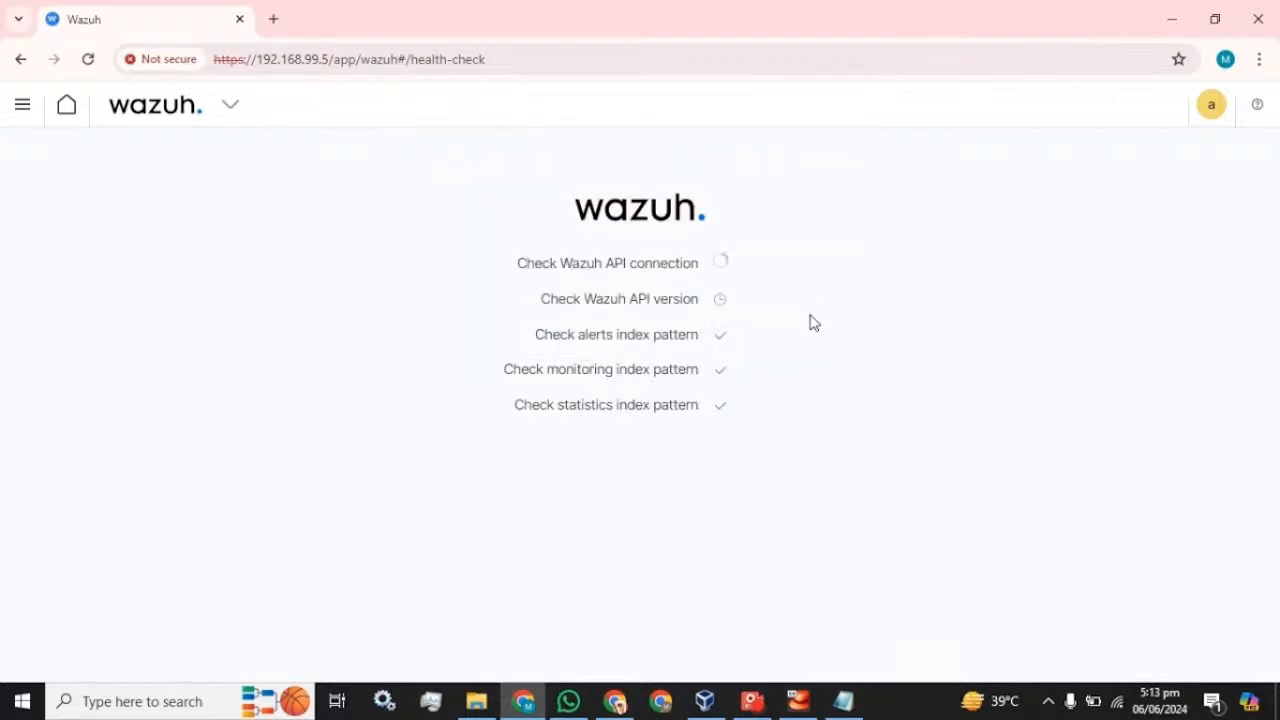
left_click(752, 701)
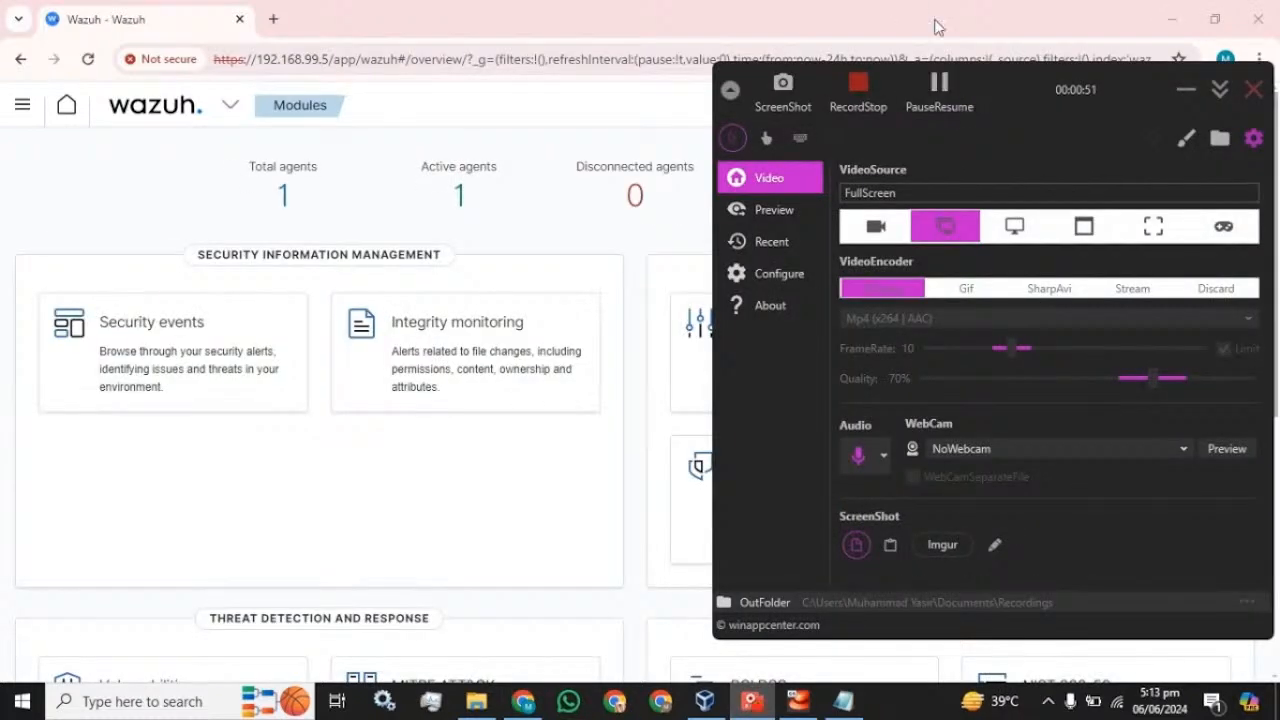
- Open the side navigation panel, scroll it, and collapse the Recently viewed section
left_click(1182, 93)
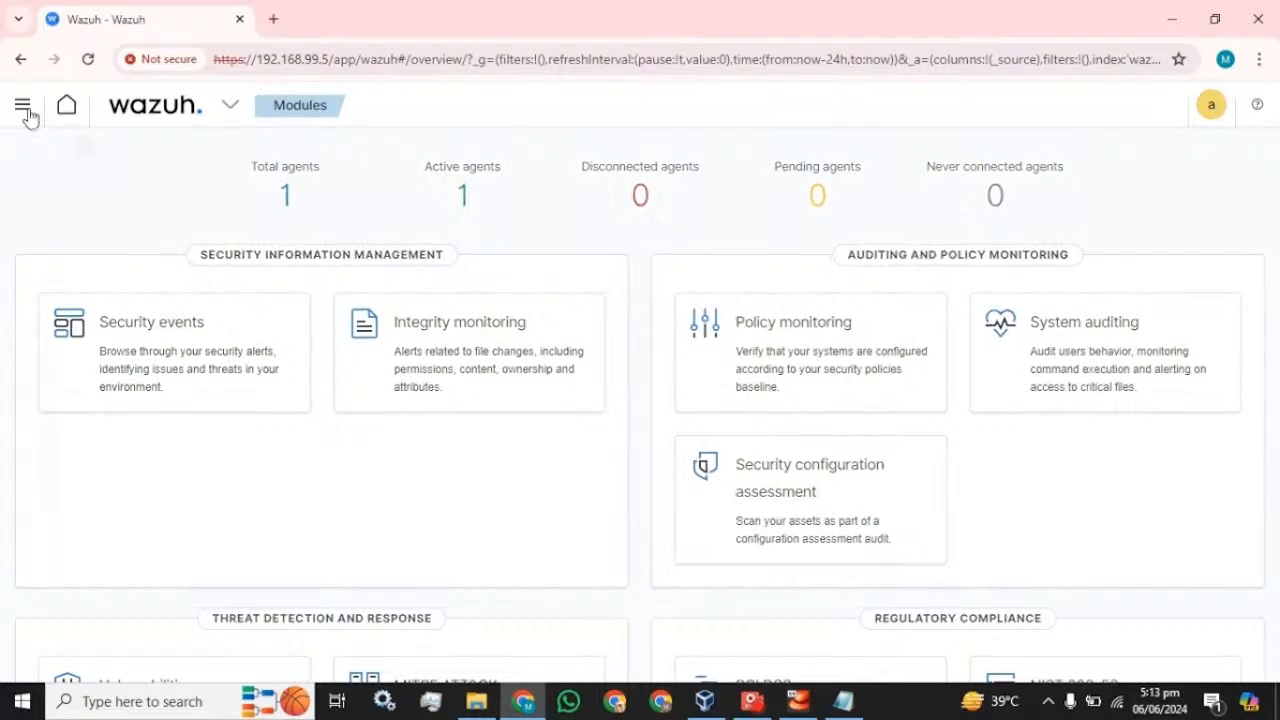
left_click(24, 110)
scroll(130, 393, "down", 3)
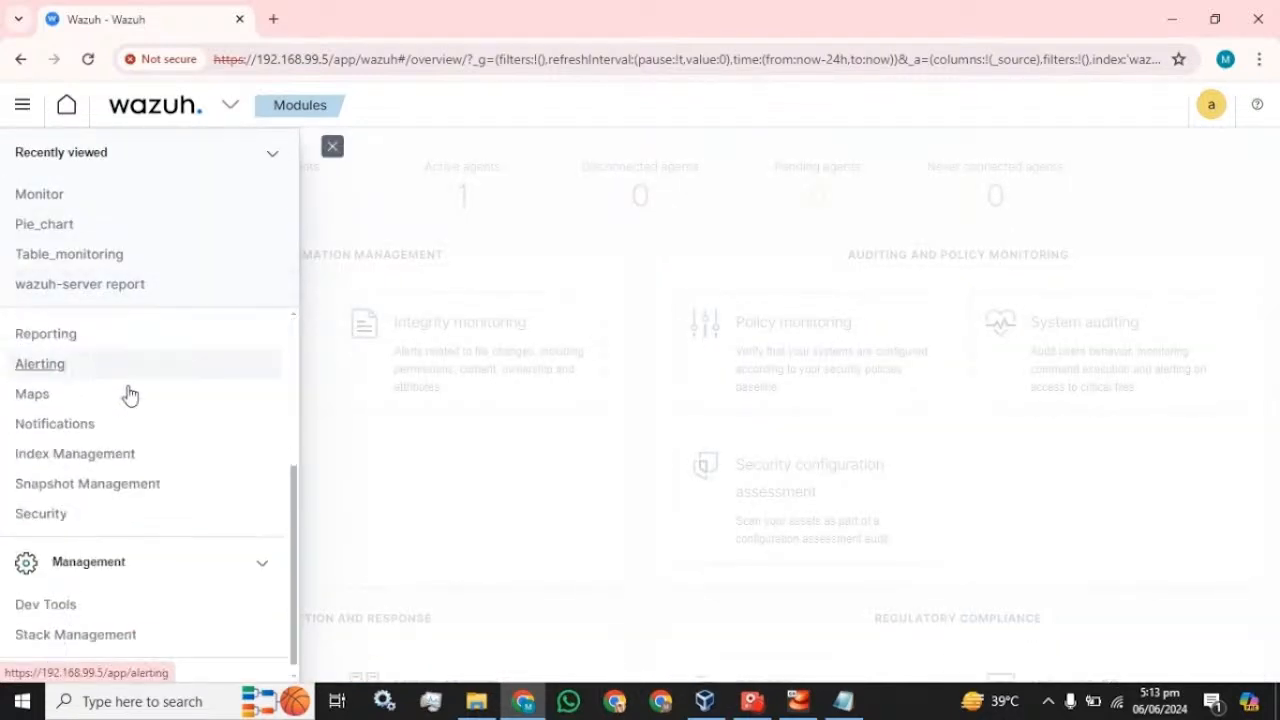
left_click(272, 158)
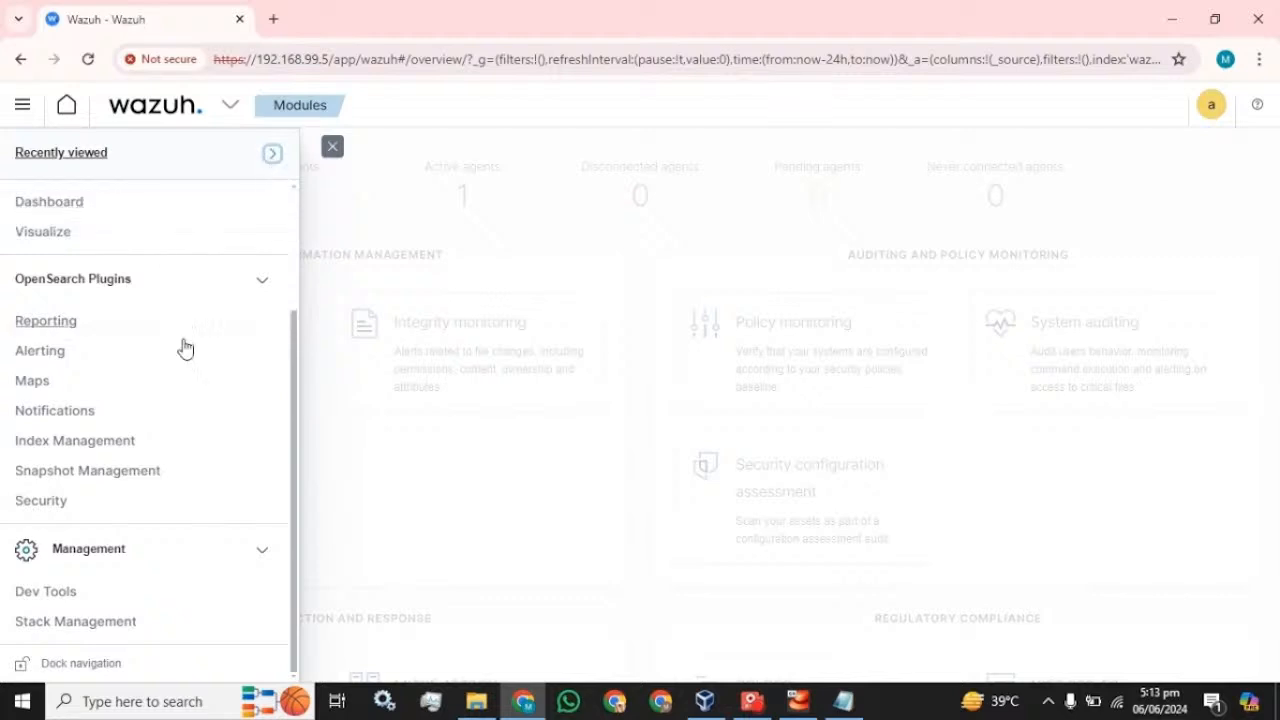
- Open Security > Internal users and scroll through the seven listed accounts
left_click(47, 500)
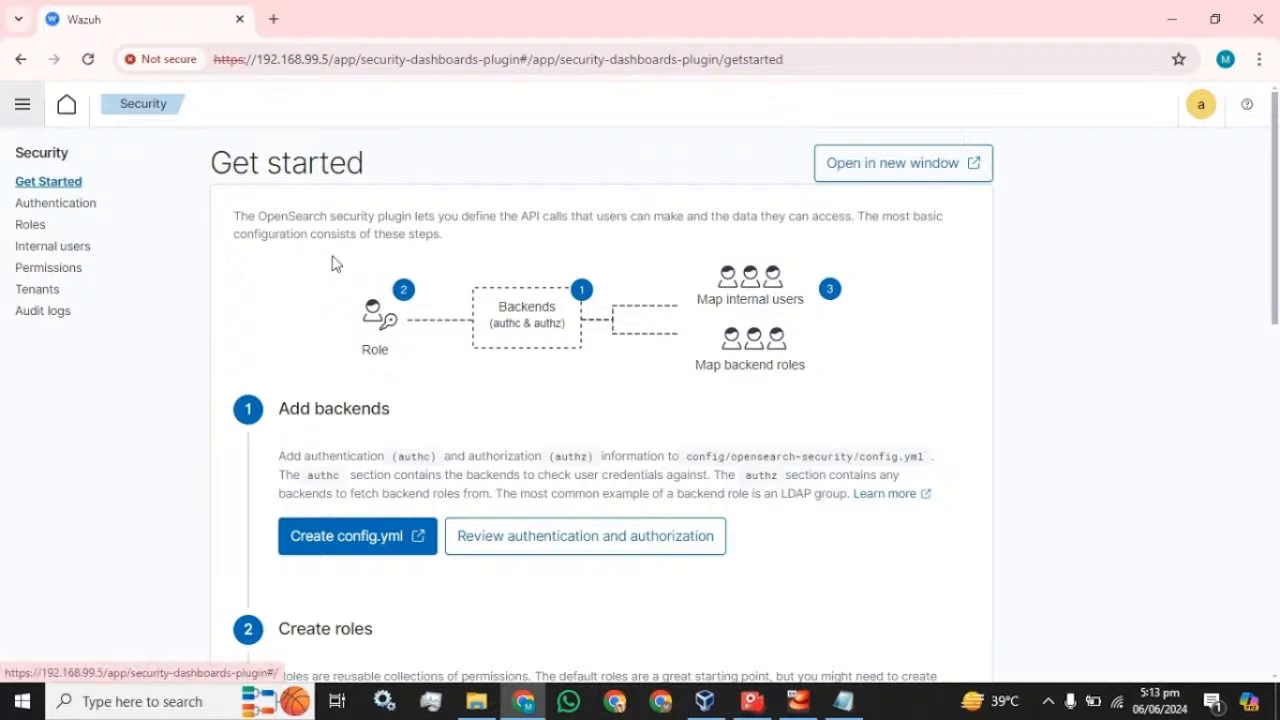
left_click(57, 250)
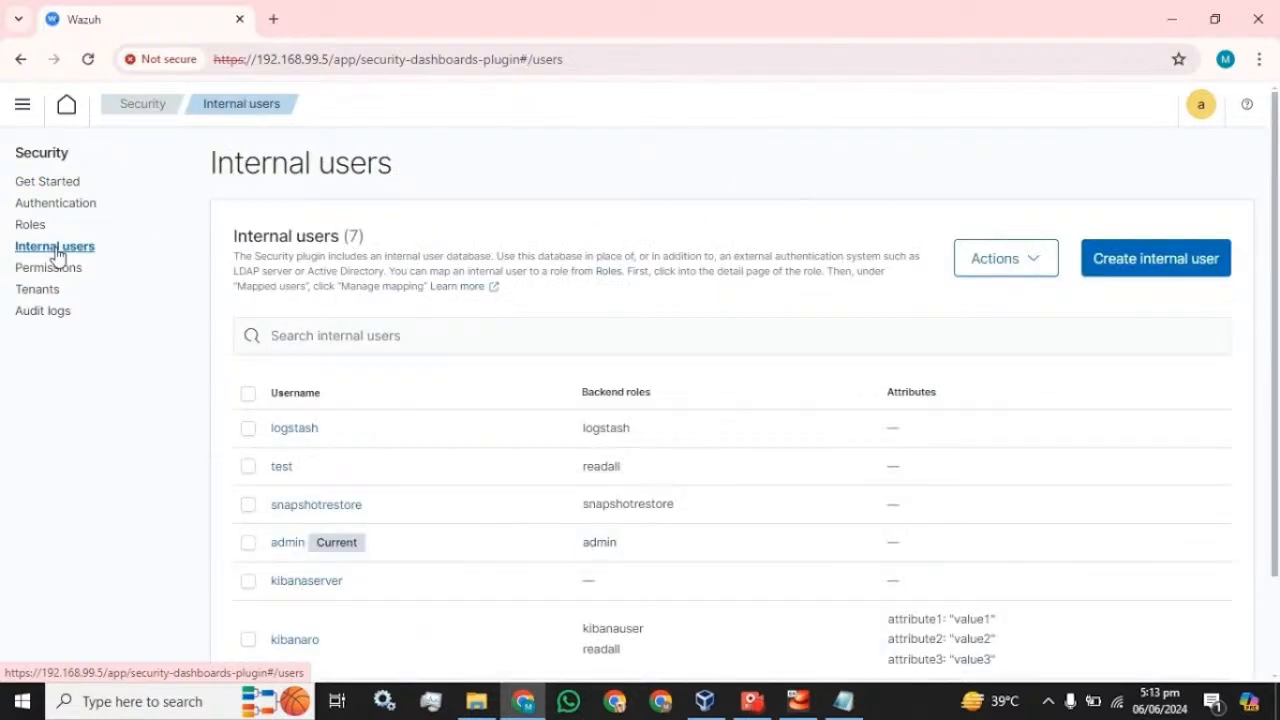
scroll(251, 400, "down", 2)
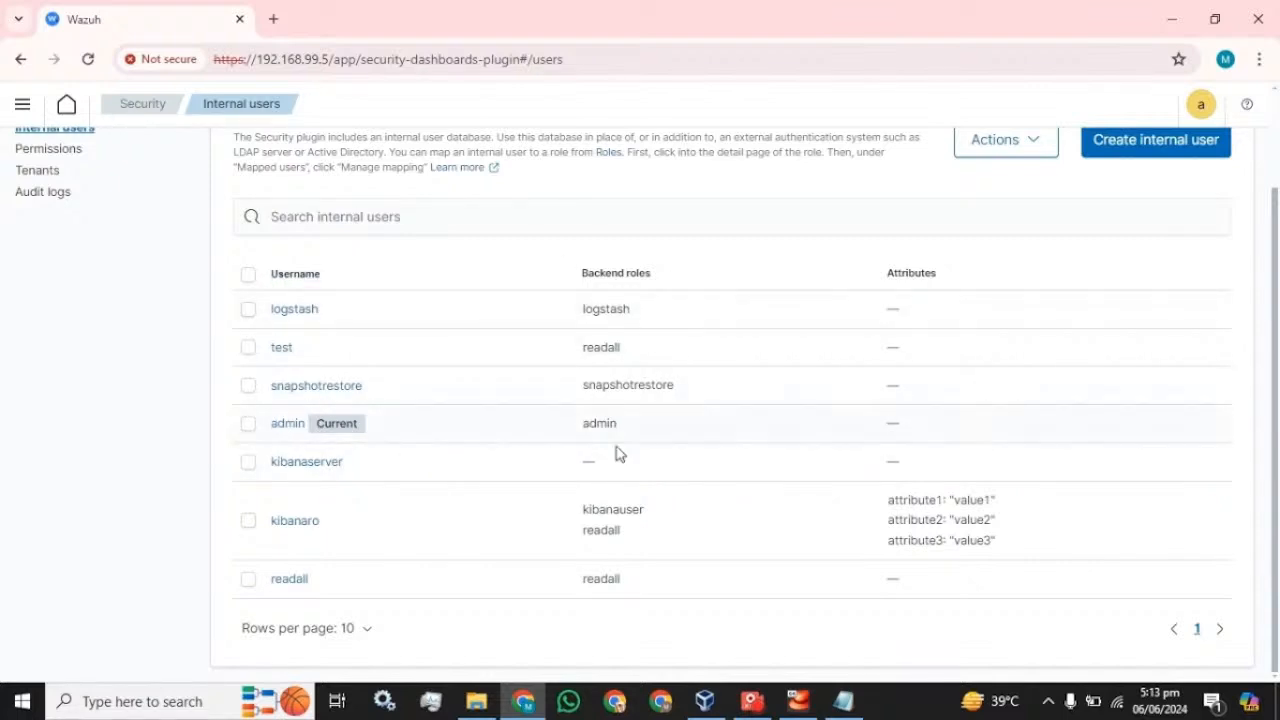
scroll(840, 325, "up", 1)
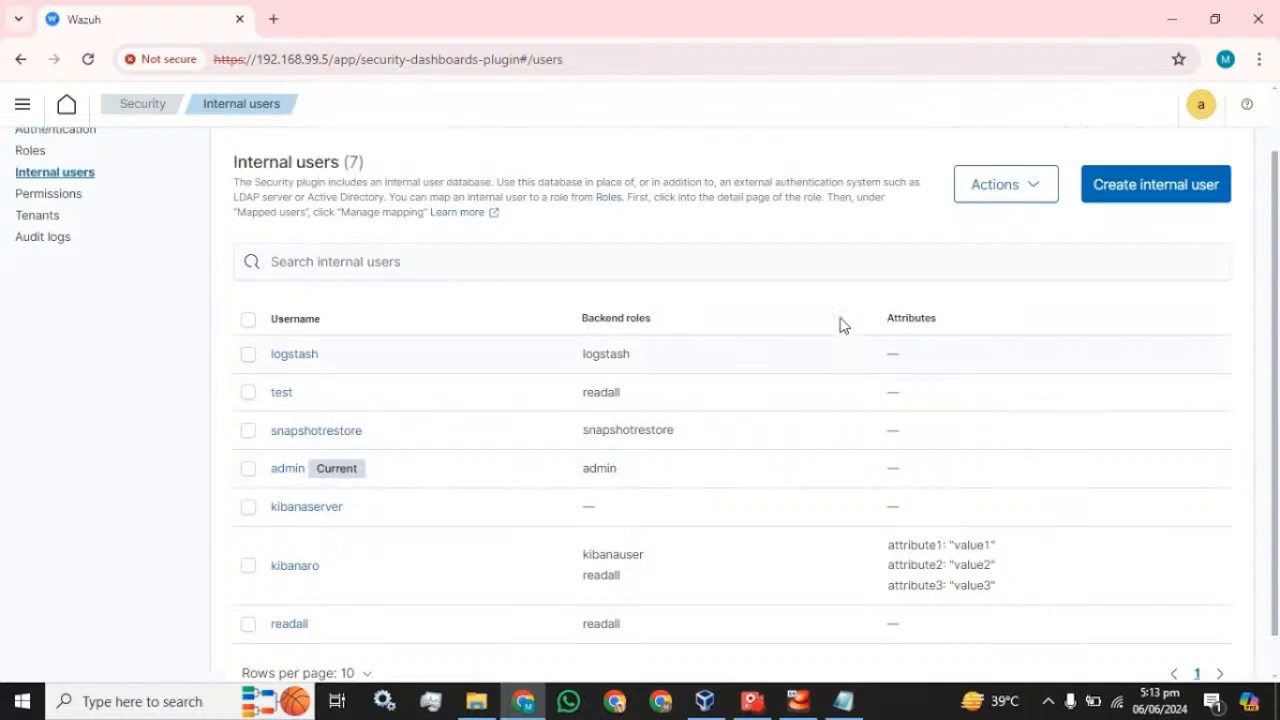
scroll(840, 325, "up", 1)
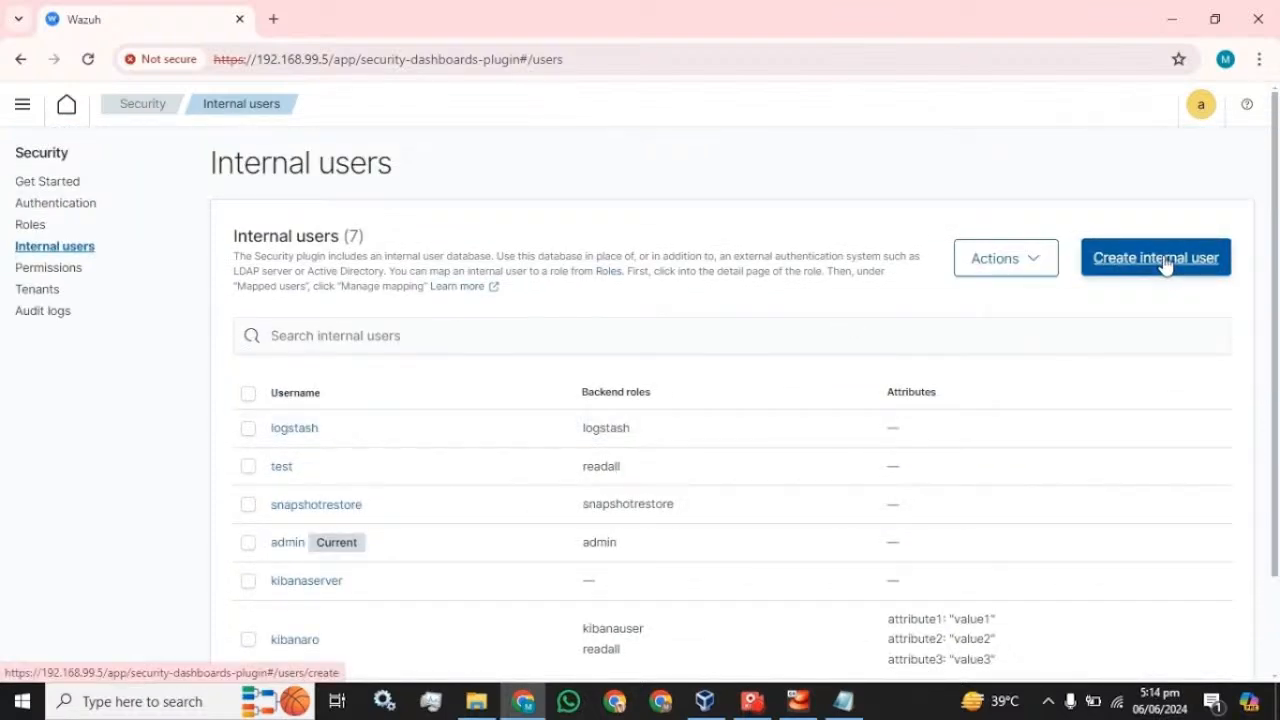
scroll(1163, 263, "down", 1)
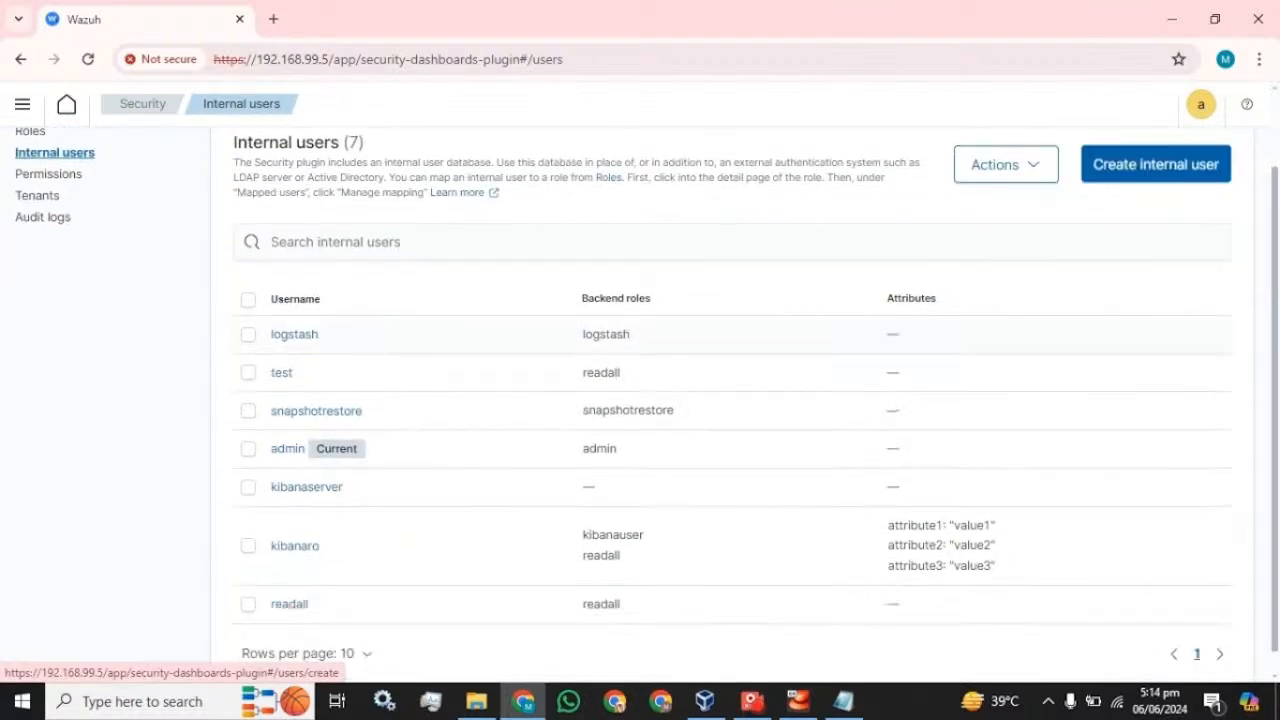
- Select the admin user, view its Actions menu, then close it and deselect admin
left_click(247, 452)
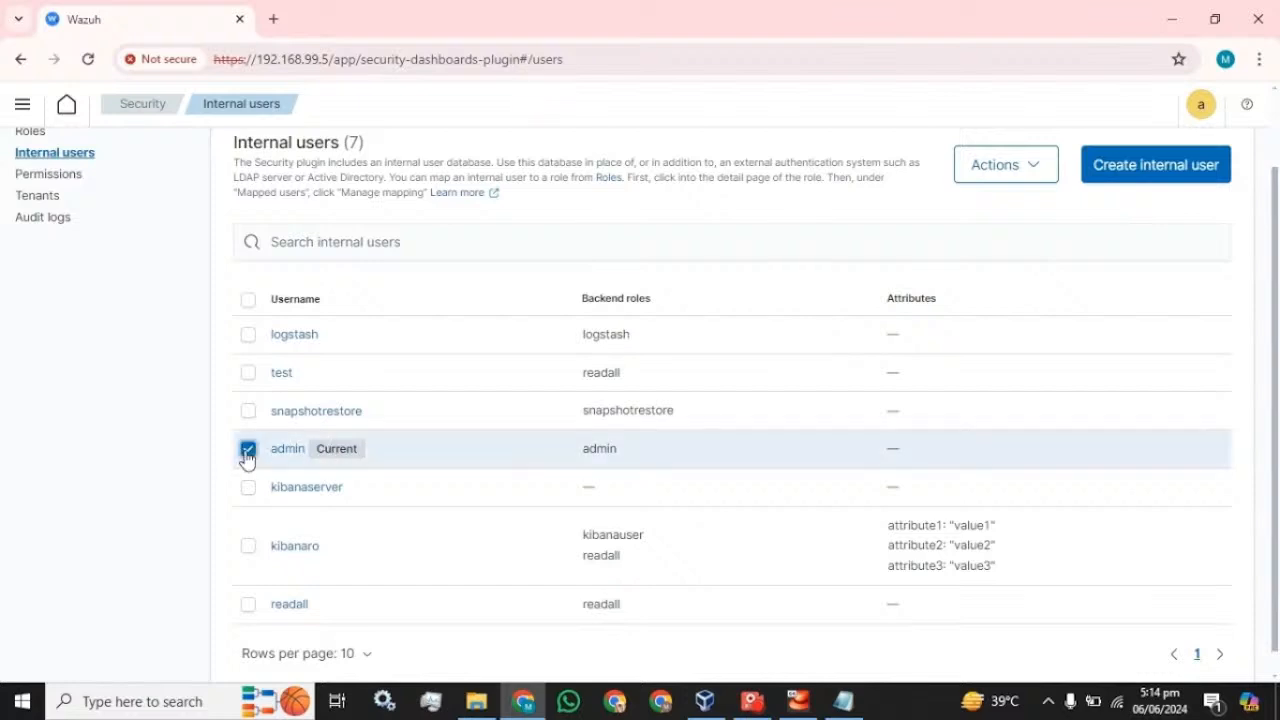
left_click(1049, 167)
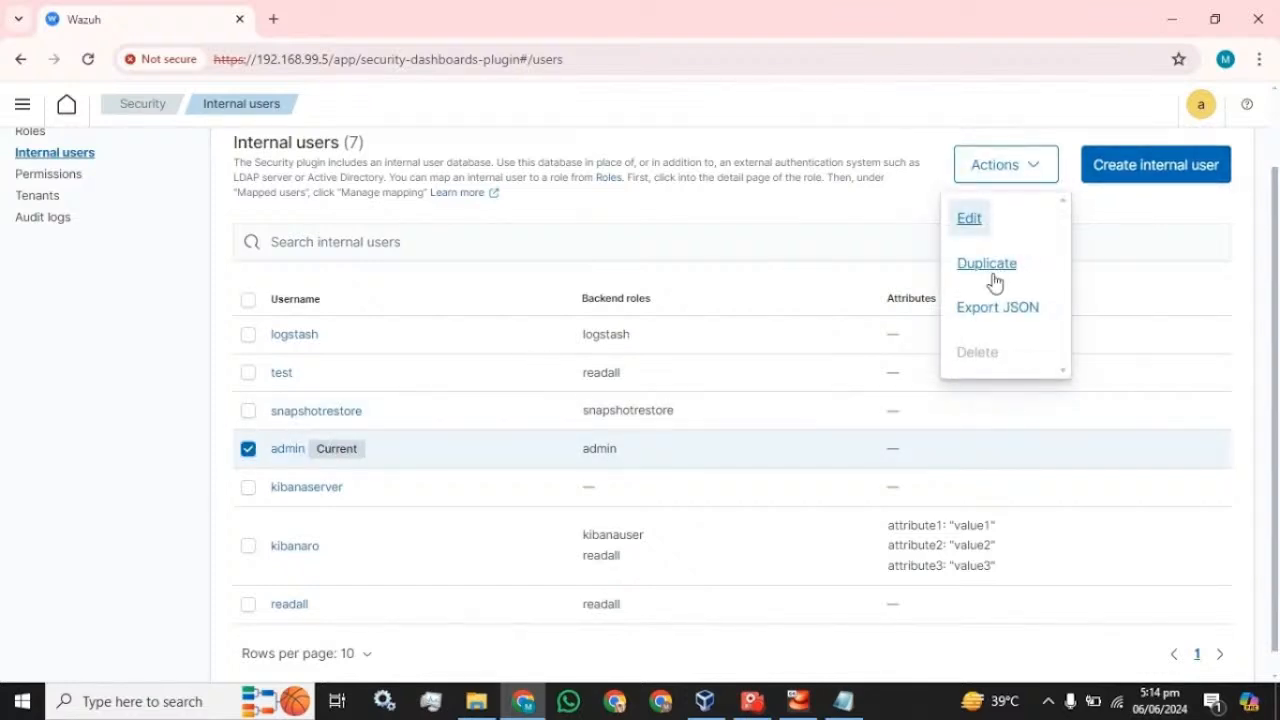
left_click(1118, 200)
left_click(247, 449)
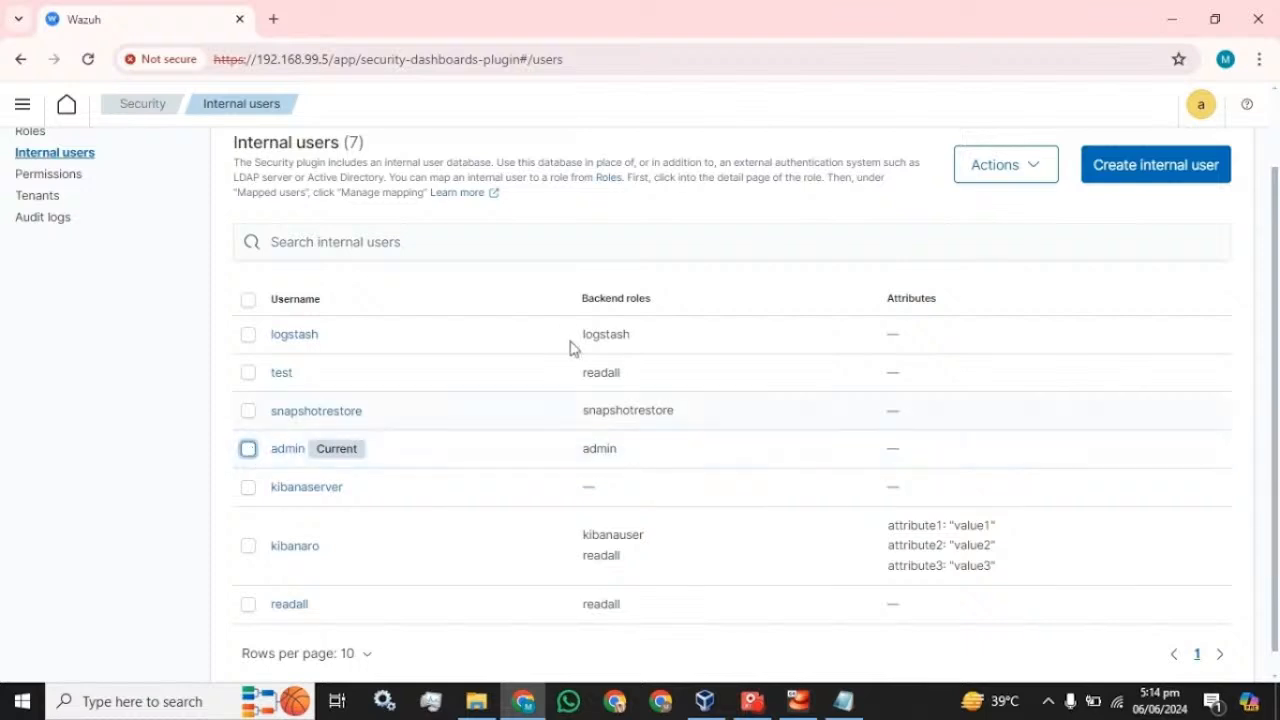
- Start creating a new internal user, checking the notes holding the prepared password
left_click(1170, 168)
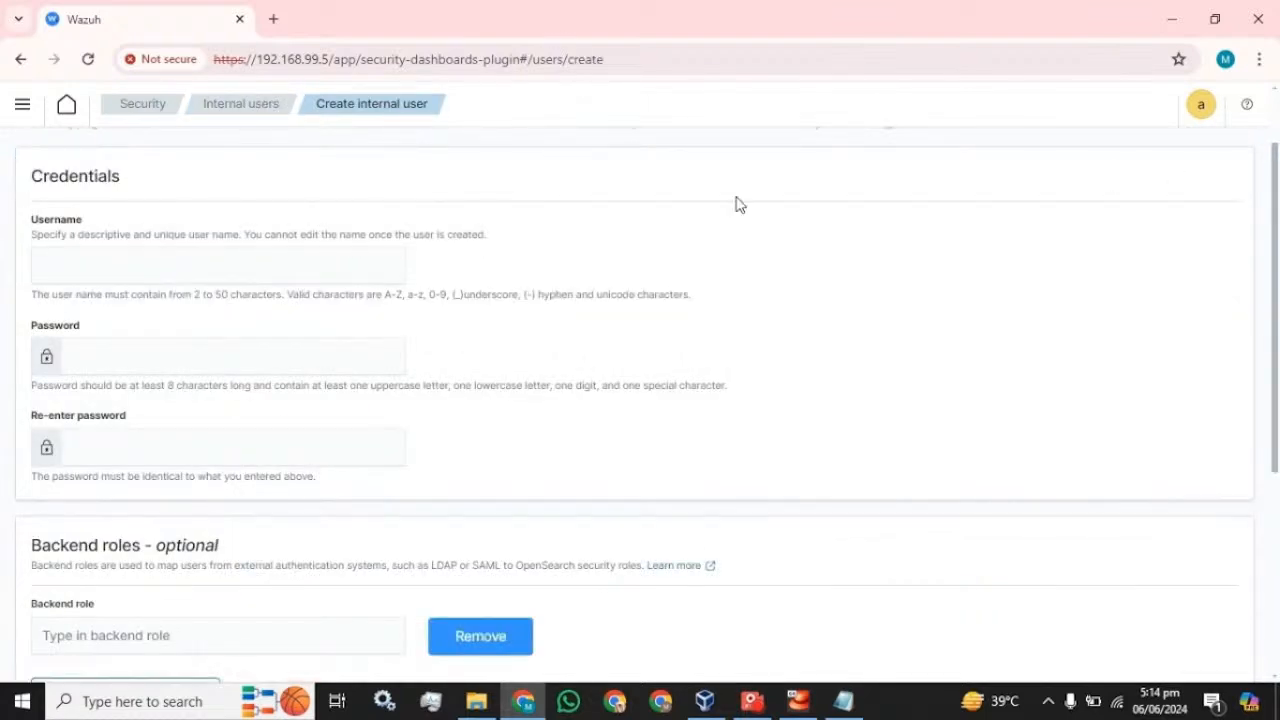
left_click(264, 264)
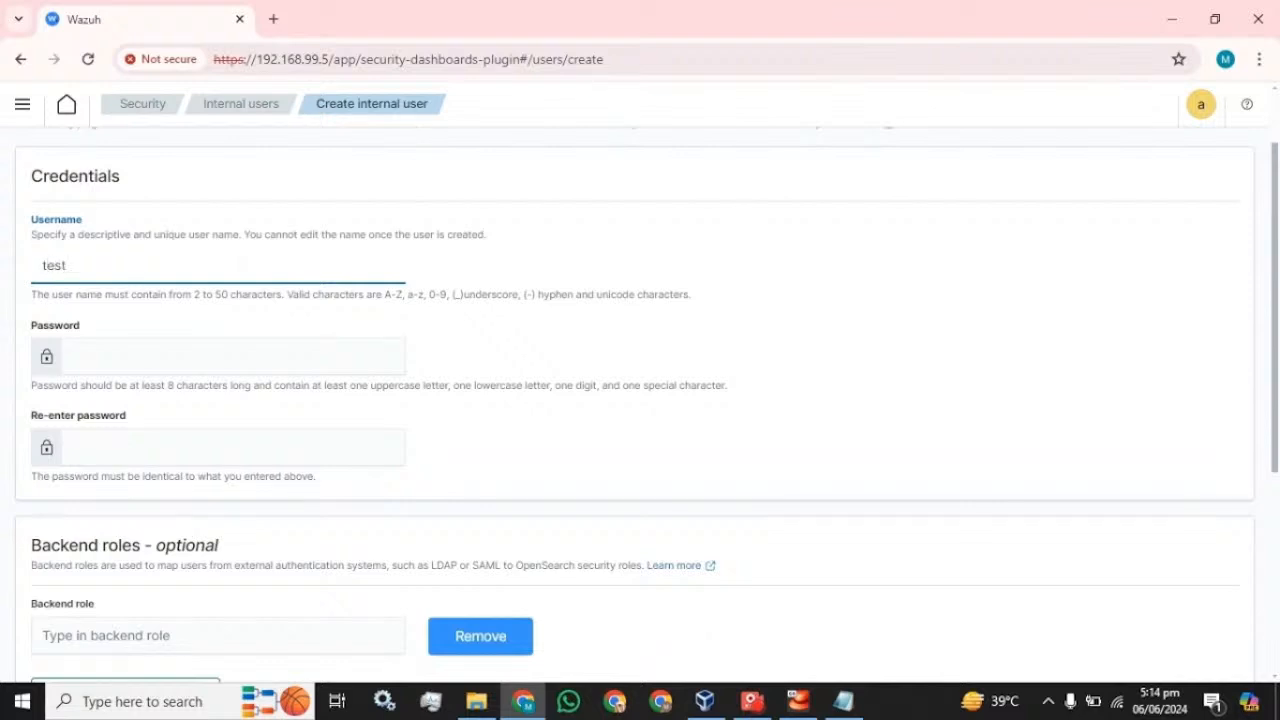
scroll(240, 260, "down", 2)
scroll(240, 260, "up", 1)
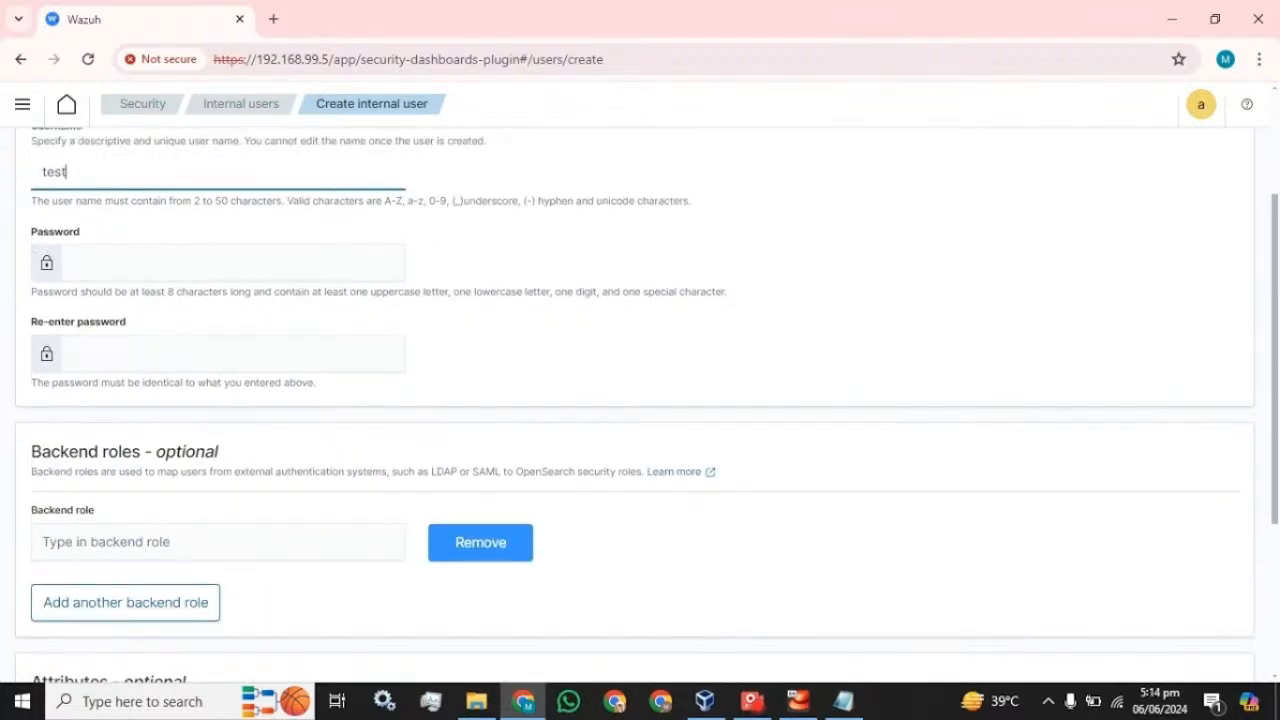
left_click(845, 700)
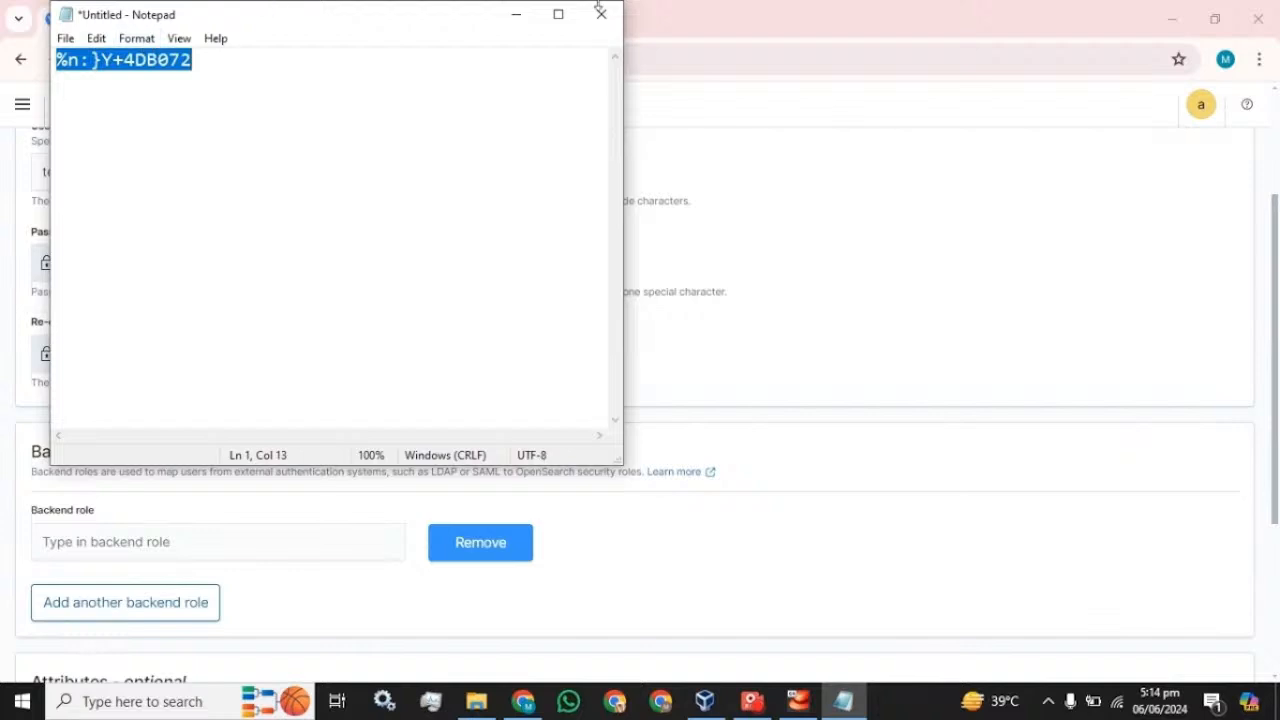
left_click(732, 28)
- Paste the prepared password into both Password and Re-enter password fields
key("Tab")
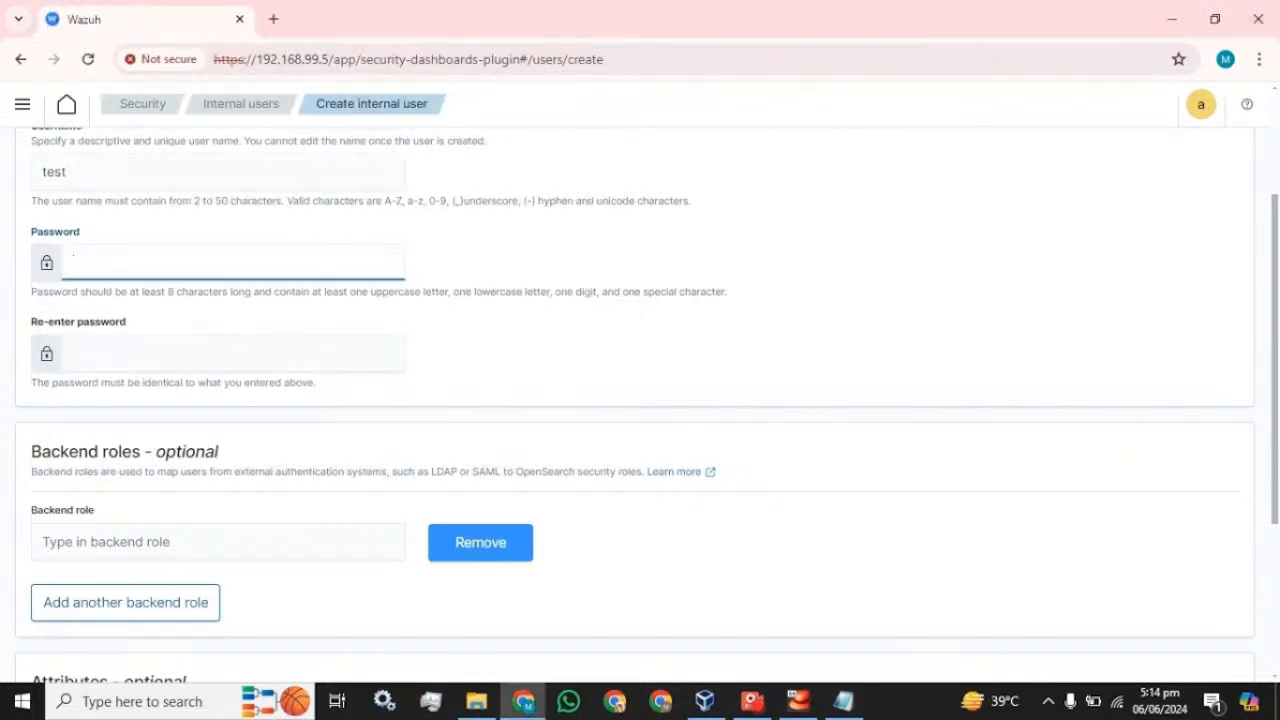
key("ctrl+v")
key("Tab")
key("ctrl+v")
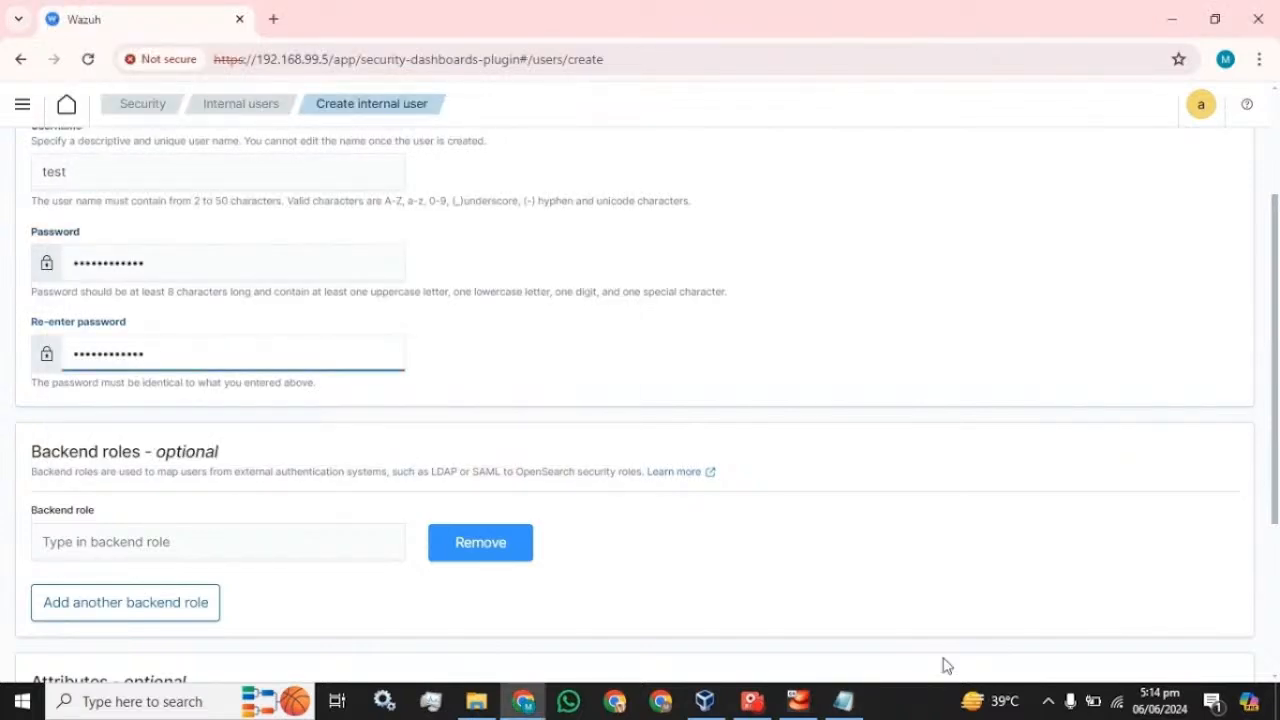
mouse_move(855, 698)
left_click_drag(700, 206, 195, 202)
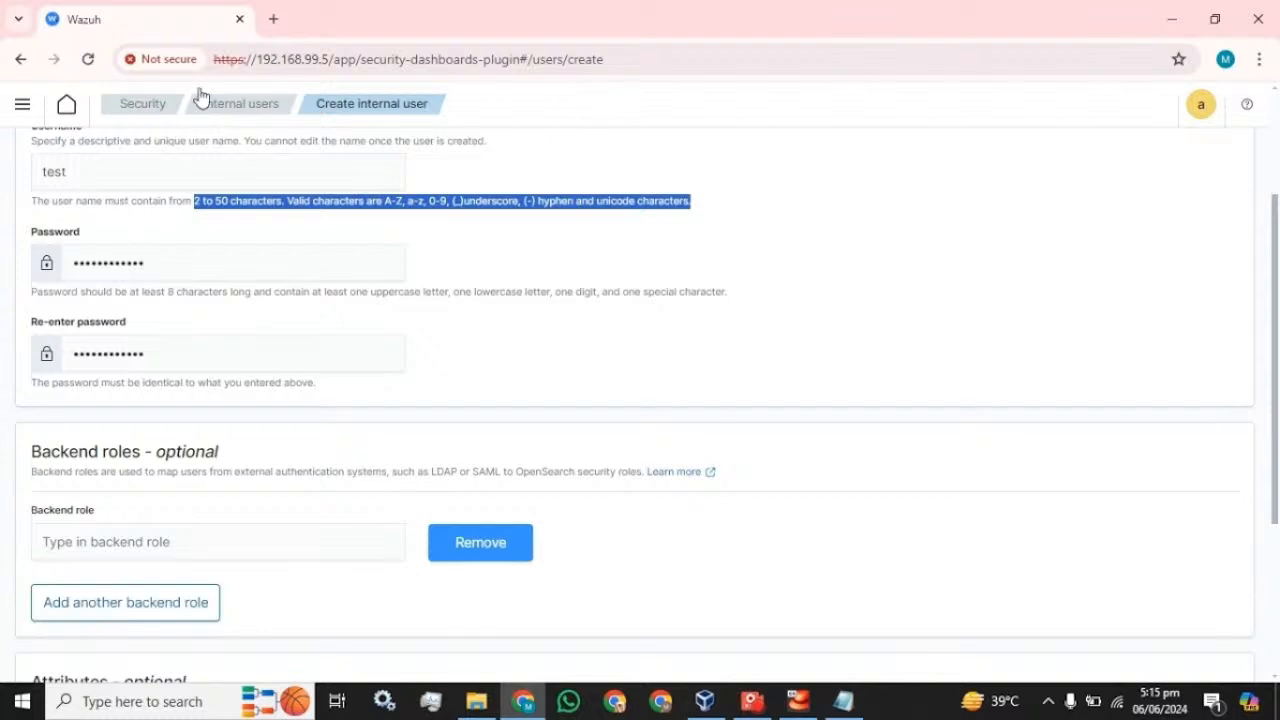
- Duplicate the create-user tab and begin entering a backend role
right_click(157, 28)
left_click(224, 194)
scroll(640, 400, "down", 2)
left_click(218, 355)
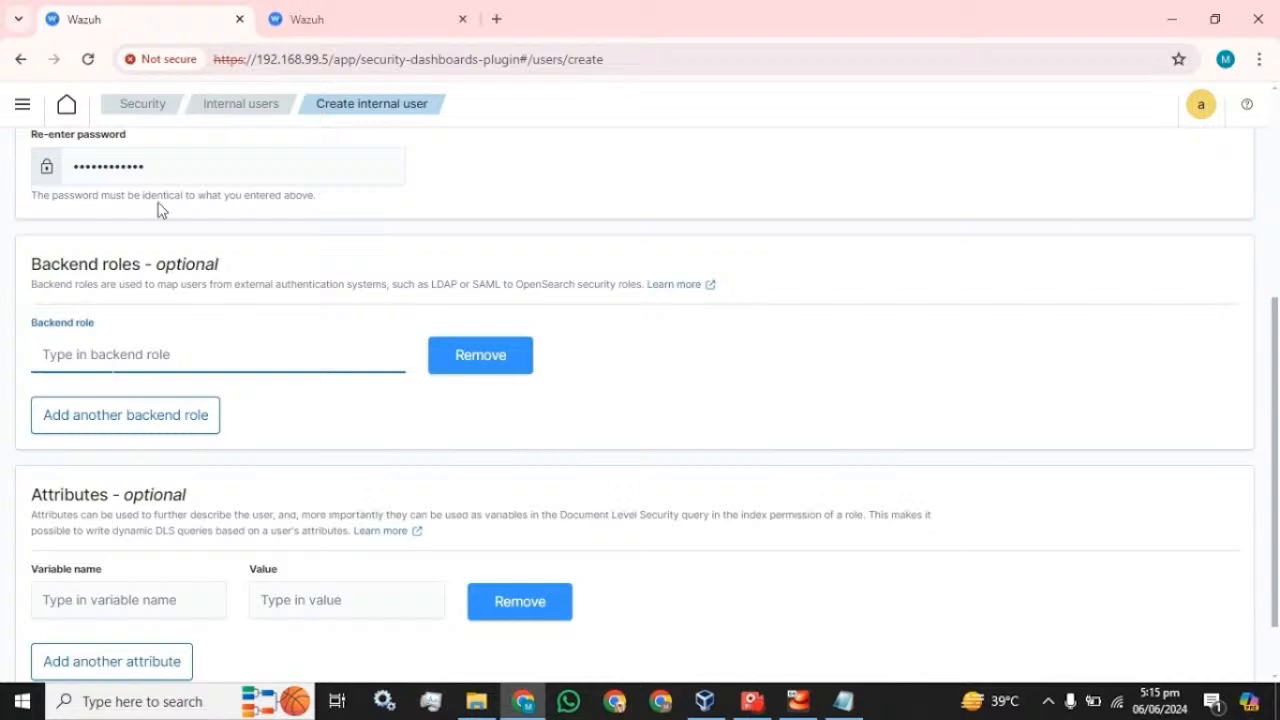
- In the second tab, check the available backend roles under Security > Roles
left_click(345, 19)
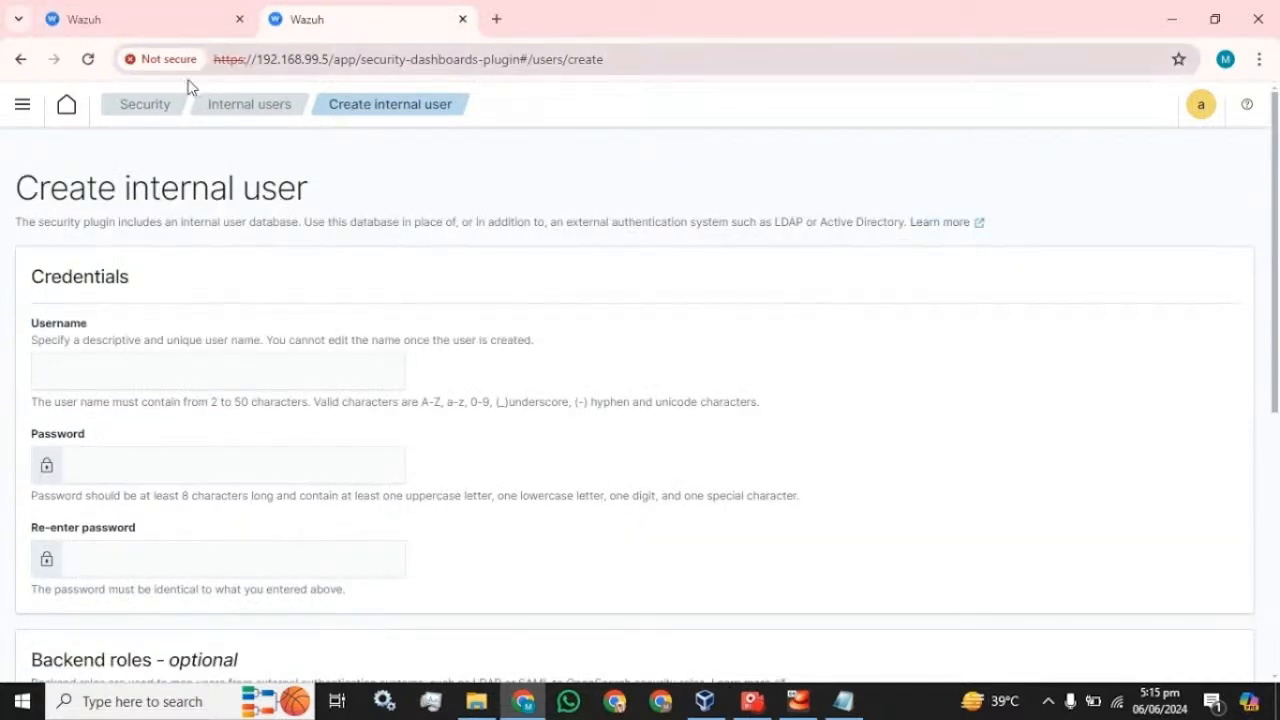
left_click(138, 112)
left_click(30, 232)
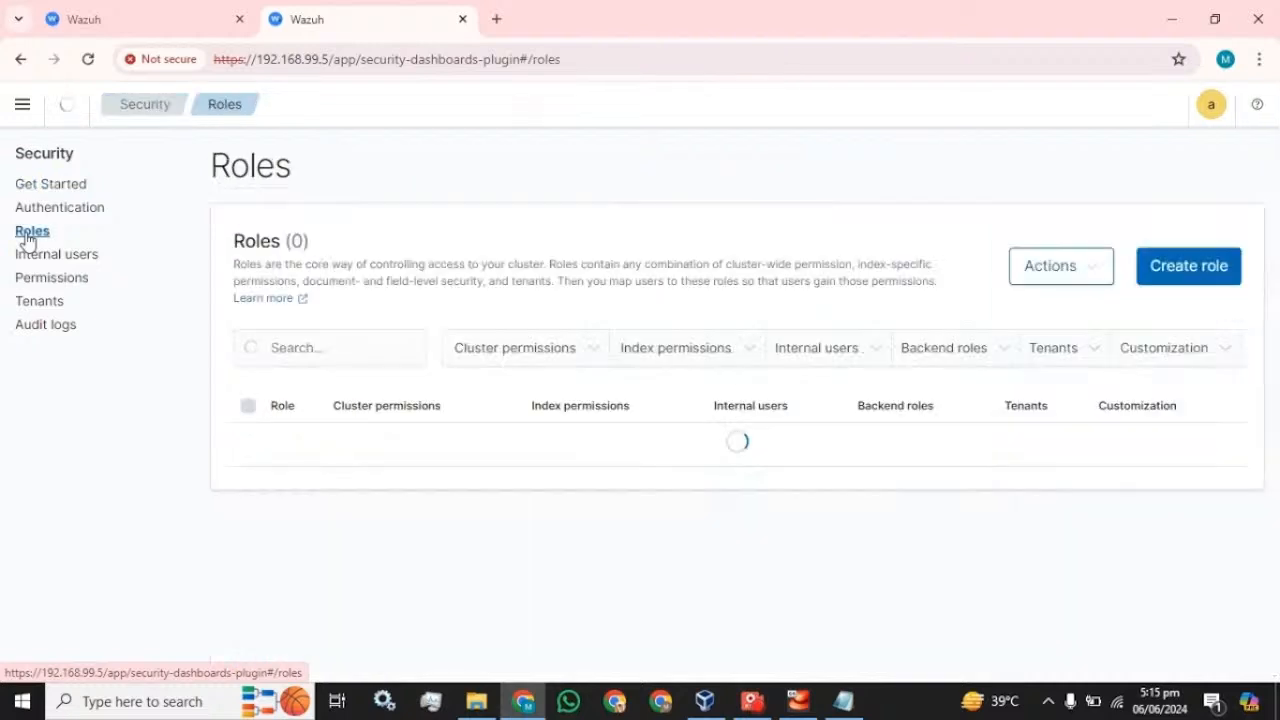
left_click(760, 402)
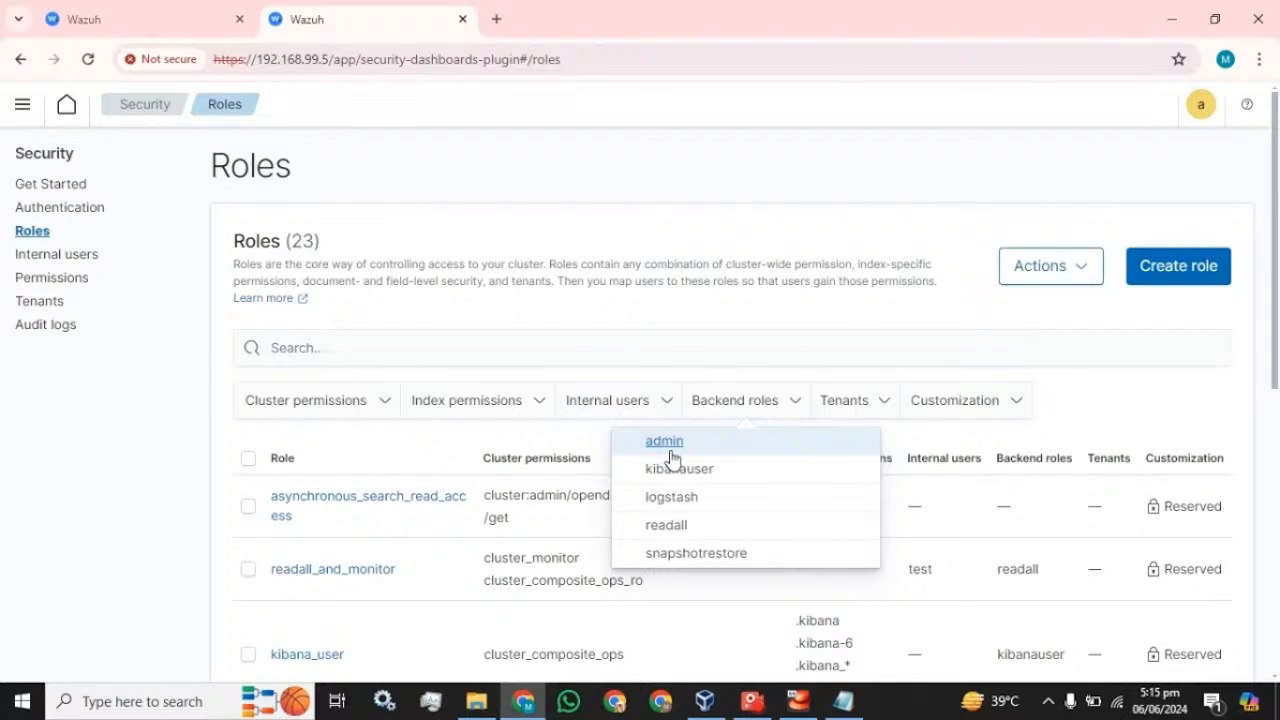
- Back in the create-user form, enter admin as the backend role and create user test
left_click(157, 20)
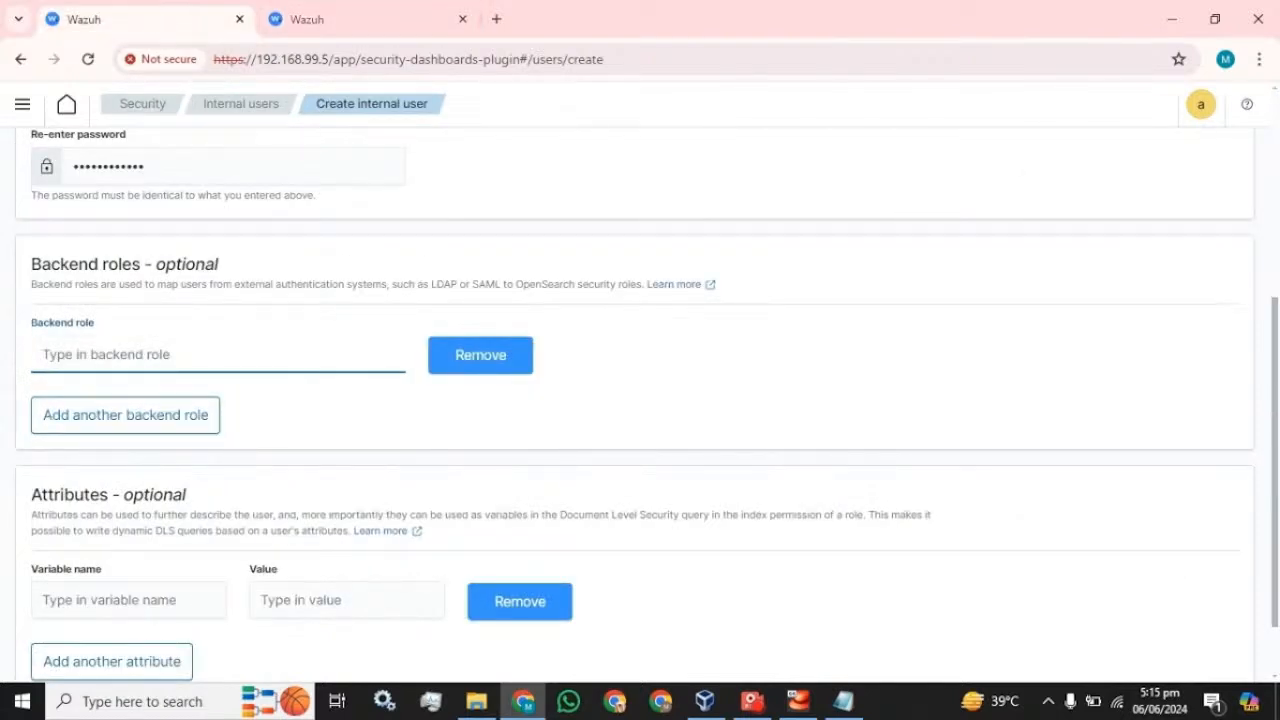
type("admin")
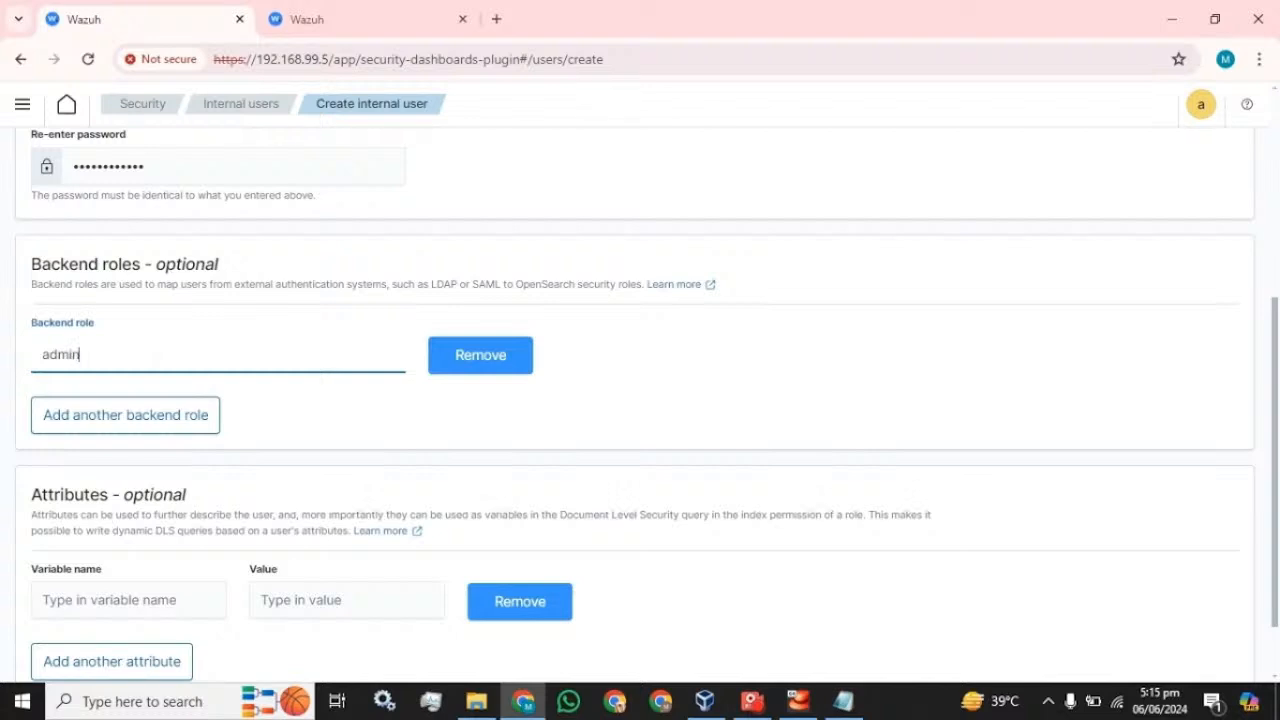
scroll(446, 406, "down", 3)
left_click(1210, 652)
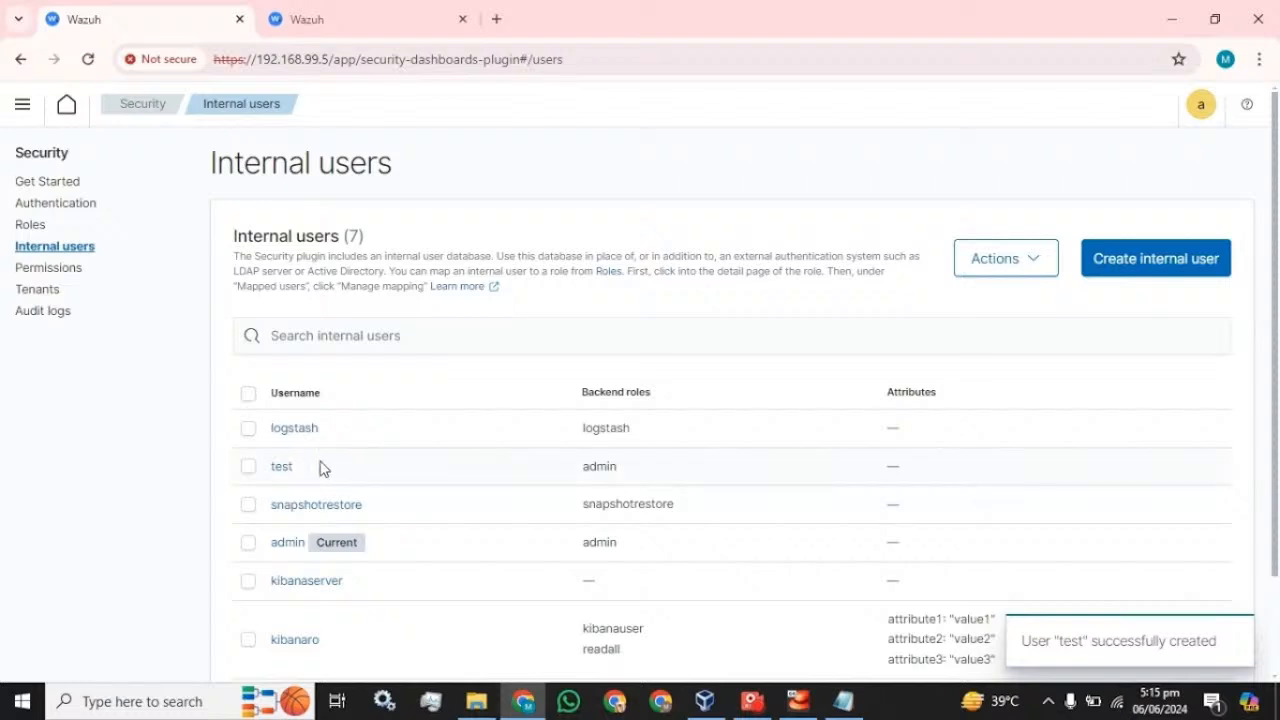
- Highlight the new username test and log out of the admin account
left_click_drag(300, 468, 275, 483)
left_click(1201, 106)
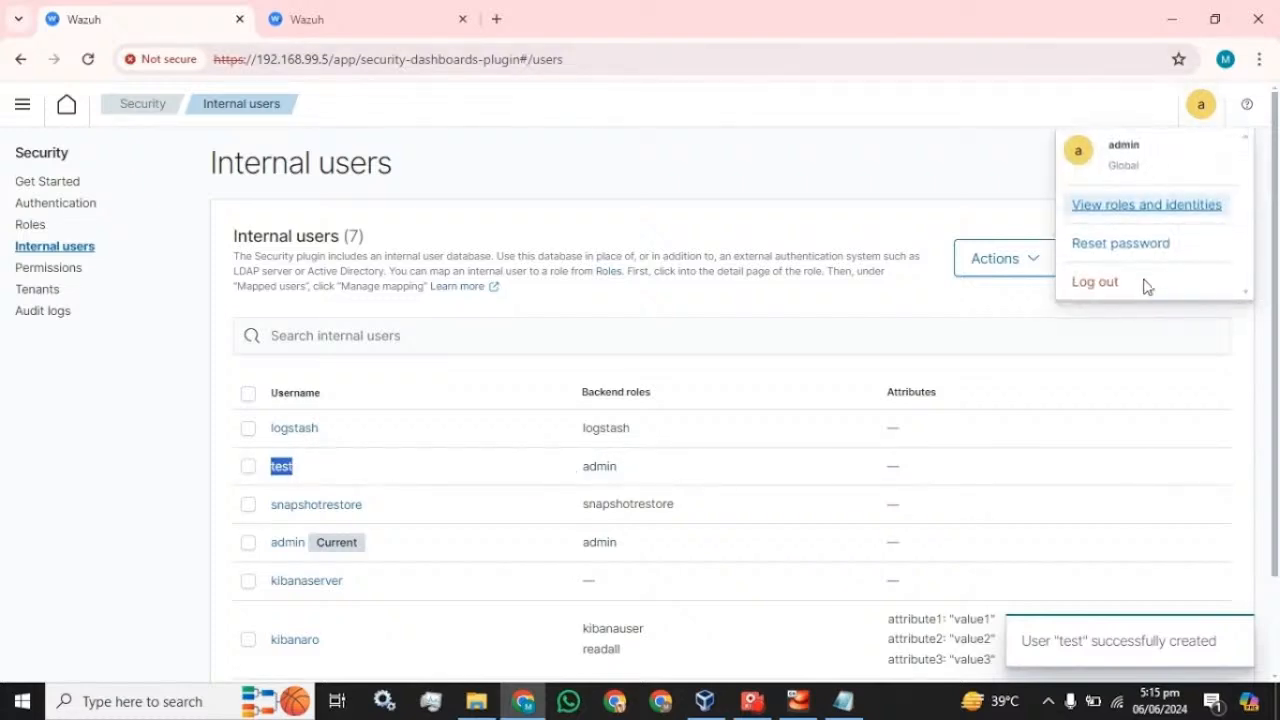
left_click(1114, 287)
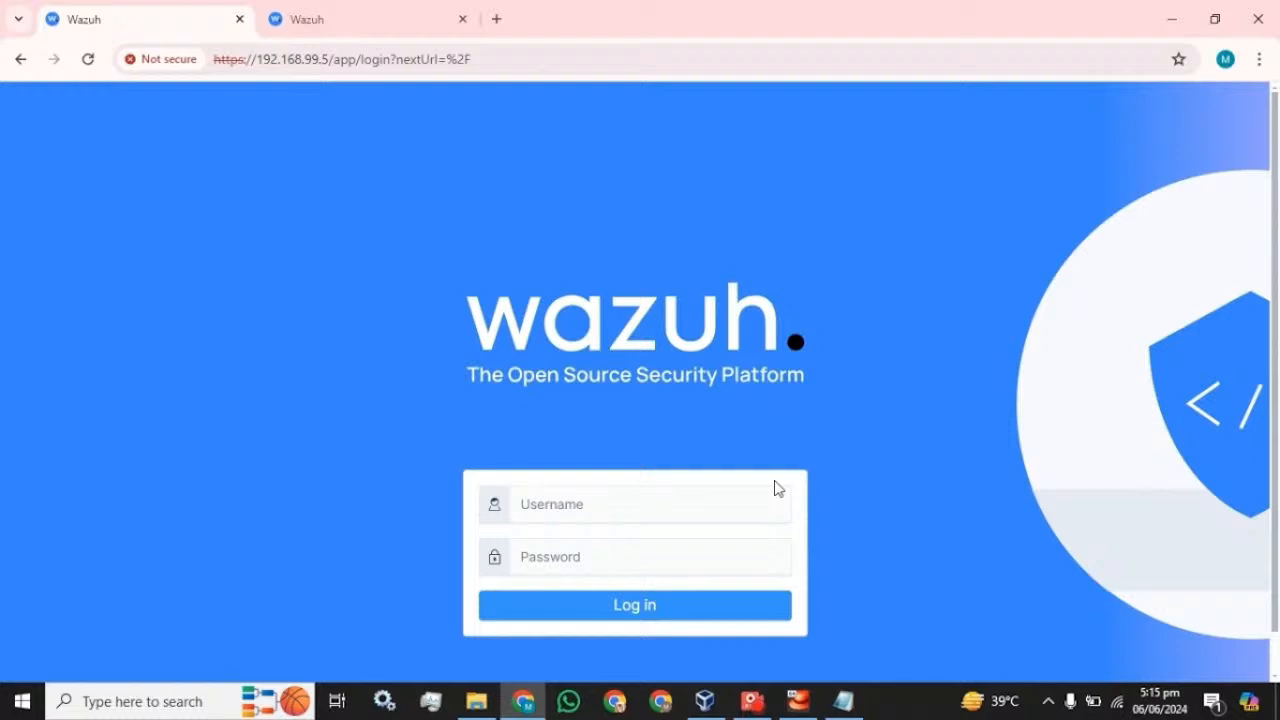
- Sign in as test, pasting the saved password from Notepad
left_click(776, 492)
type("test")
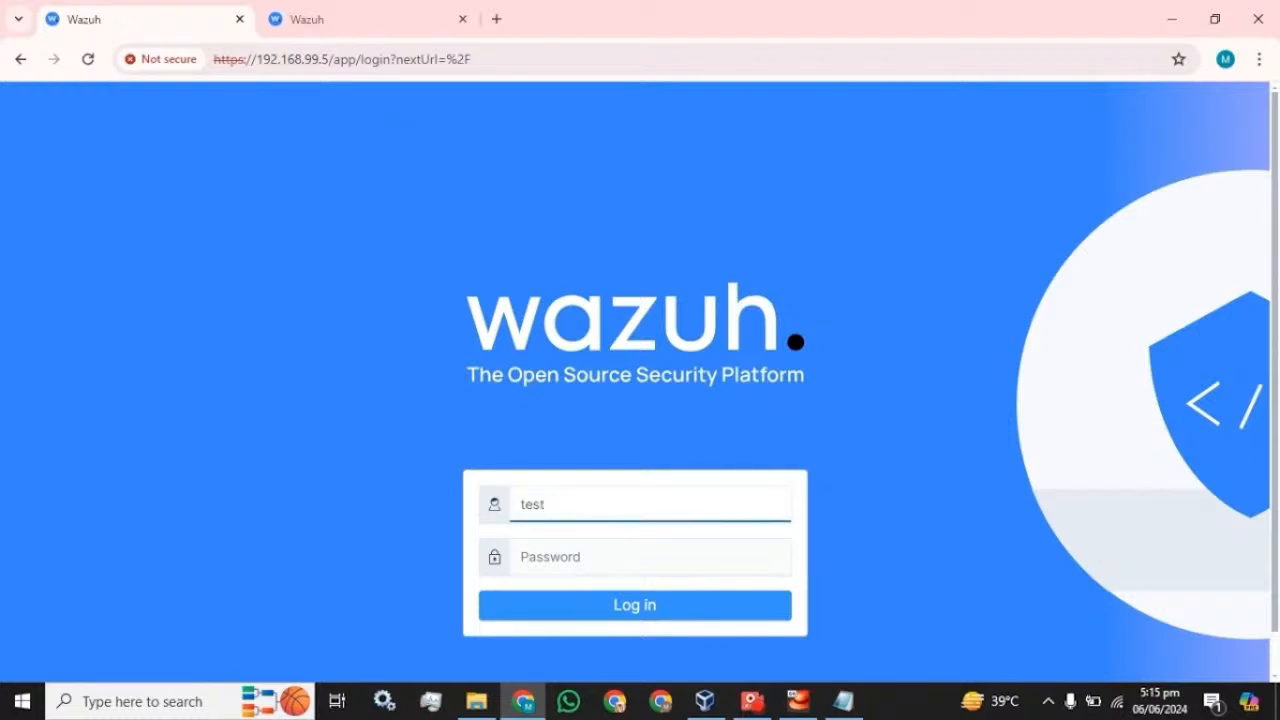
left_click(843, 700)
left_click(728, 10)
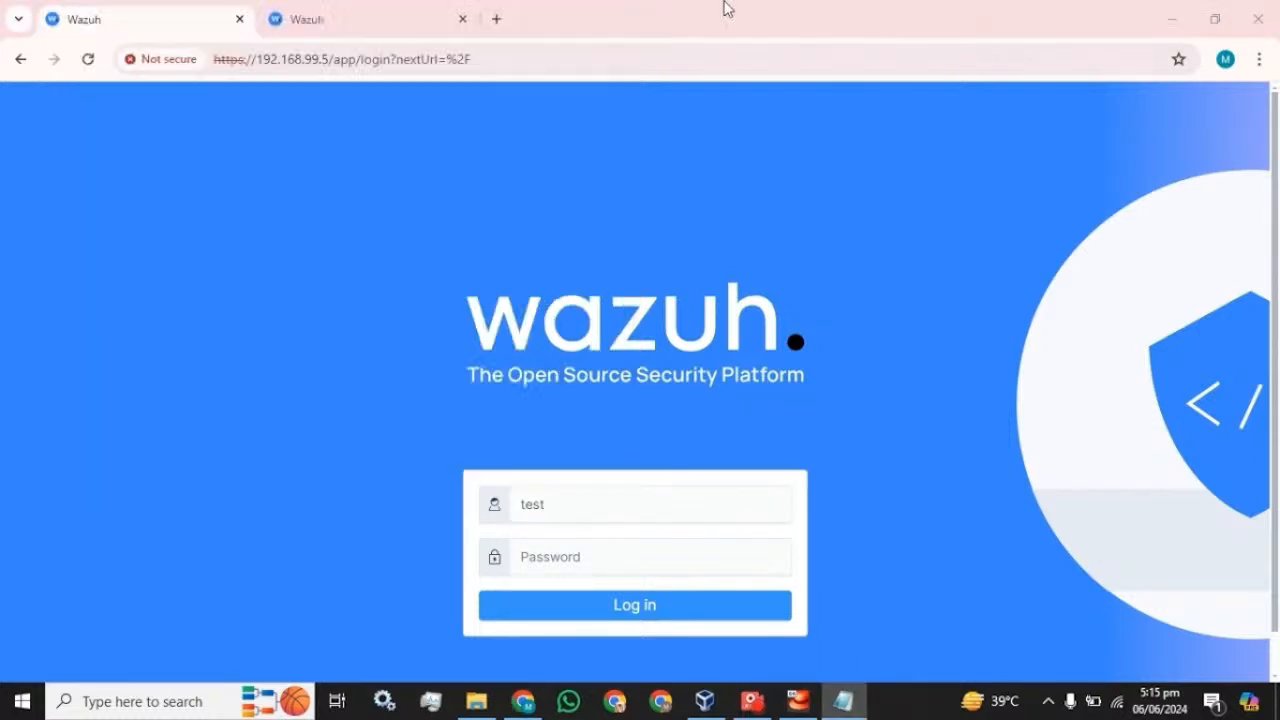
key("Tab")
key("ctrl+v")
left_click(598, 606)
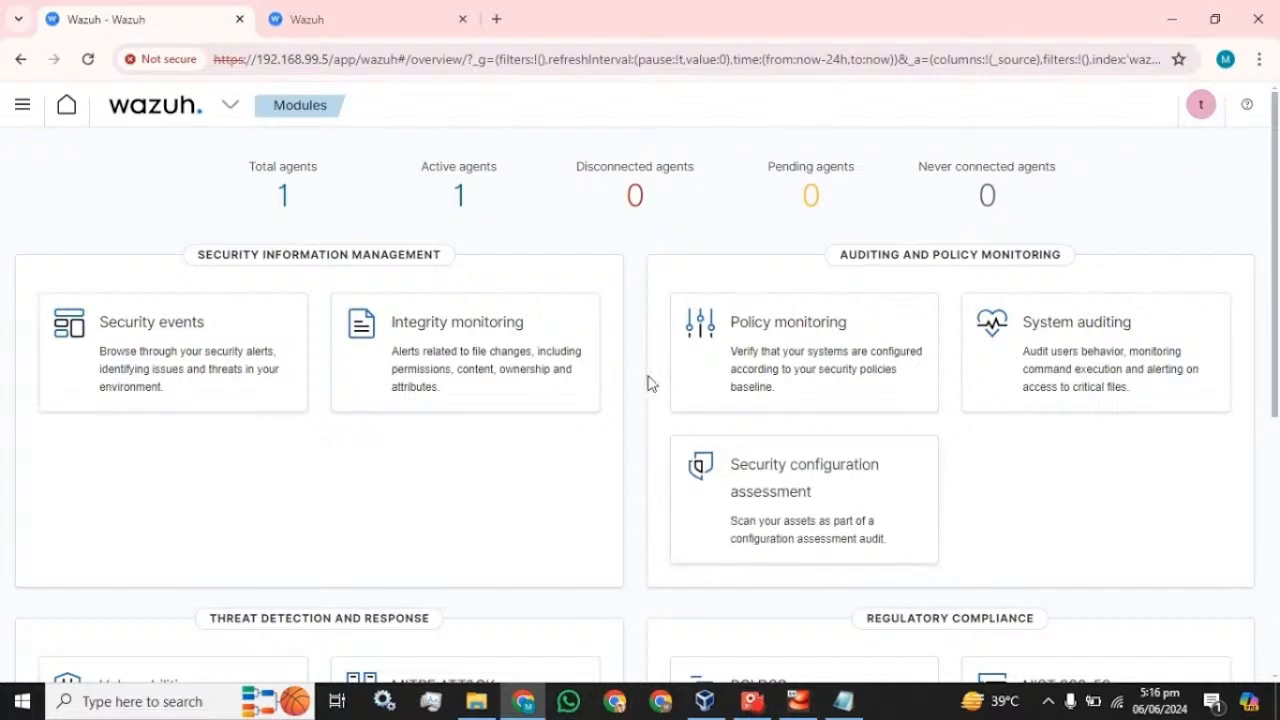
- Open and cancel test's Reset password form, then scroll the main navigation to Security
left_click(1204, 108)
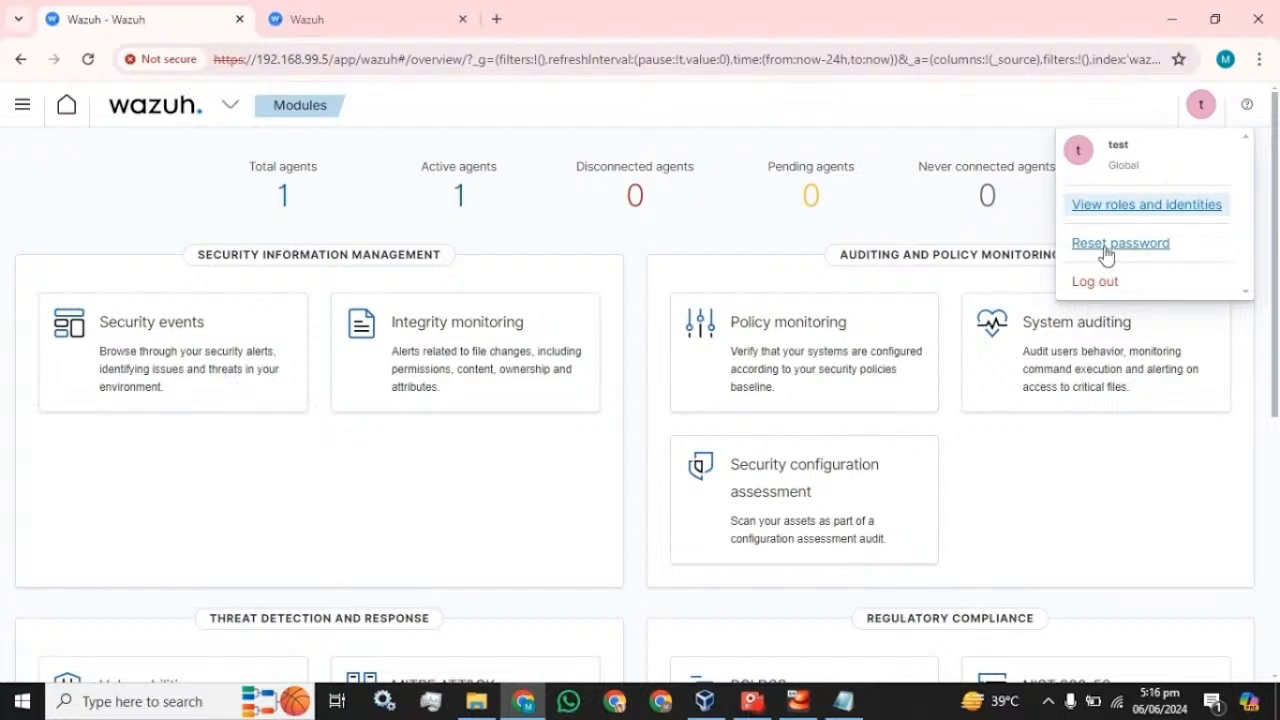
left_click(1106, 250)
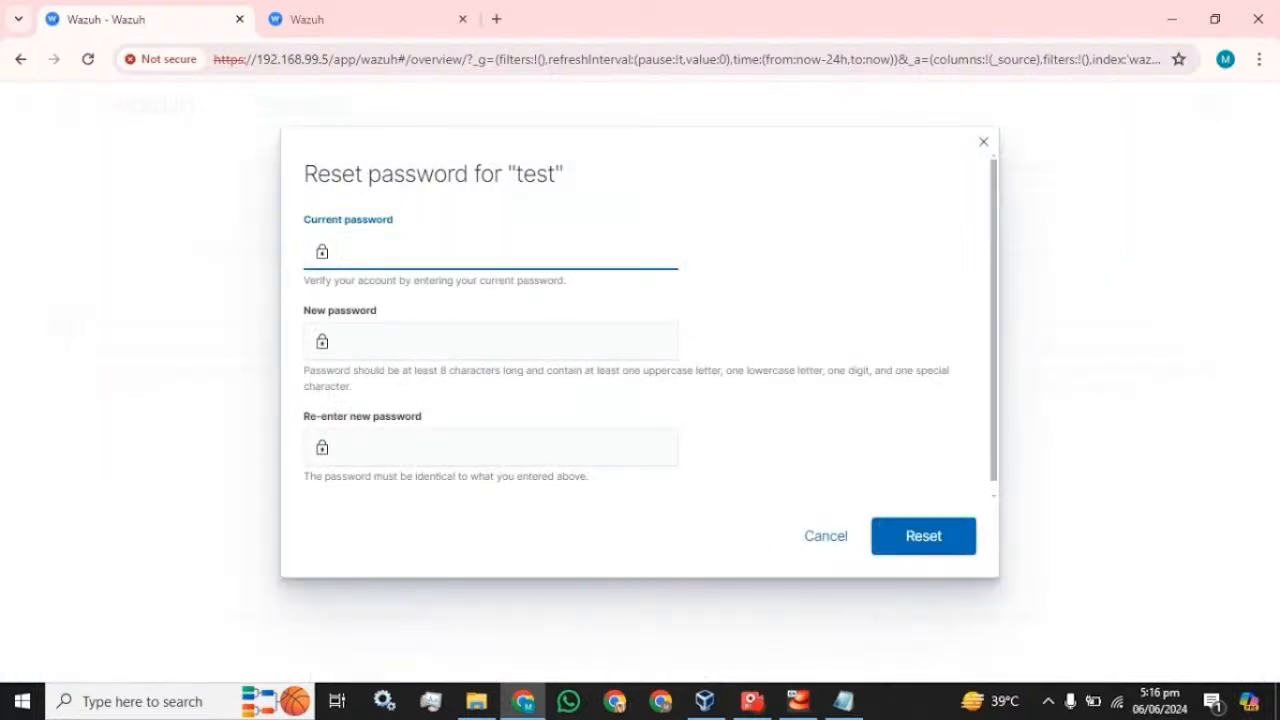
left_click(805, 547)
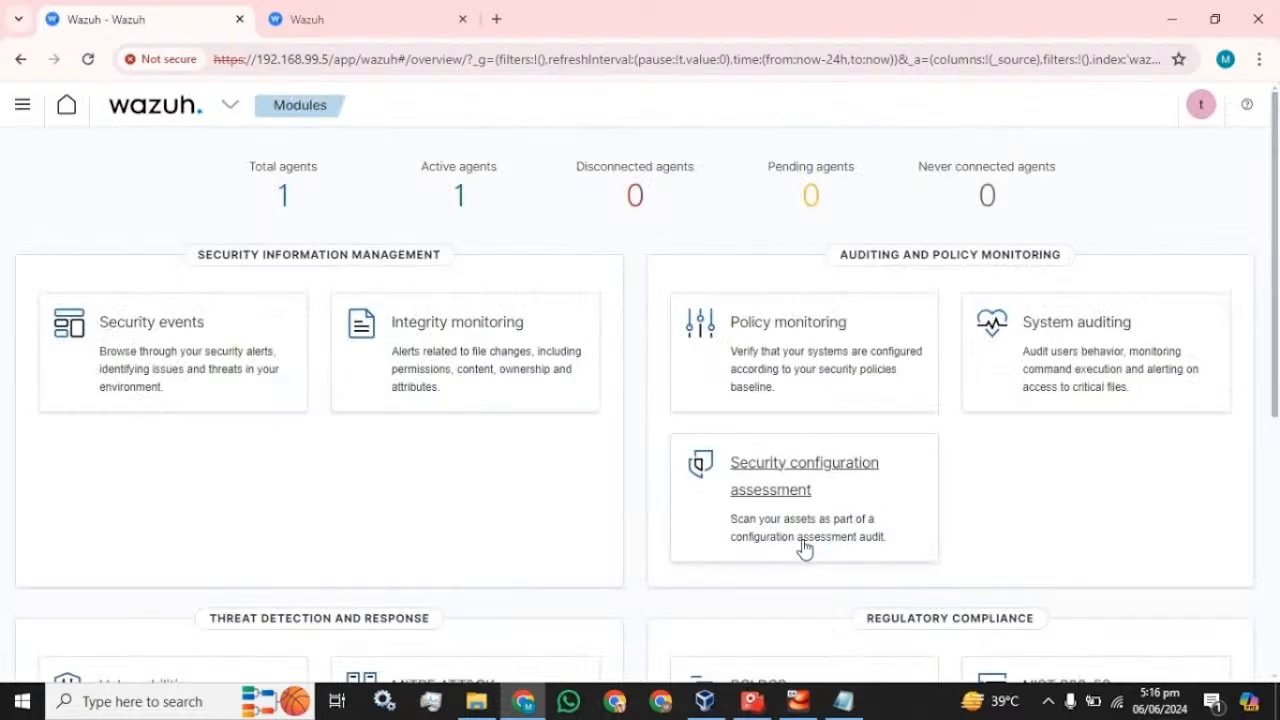
left_click(22, 105)
scroll(90, 420, "down", 3)
- Duplicate the internal user test from the Security Internal users list
left_click(45, 510)
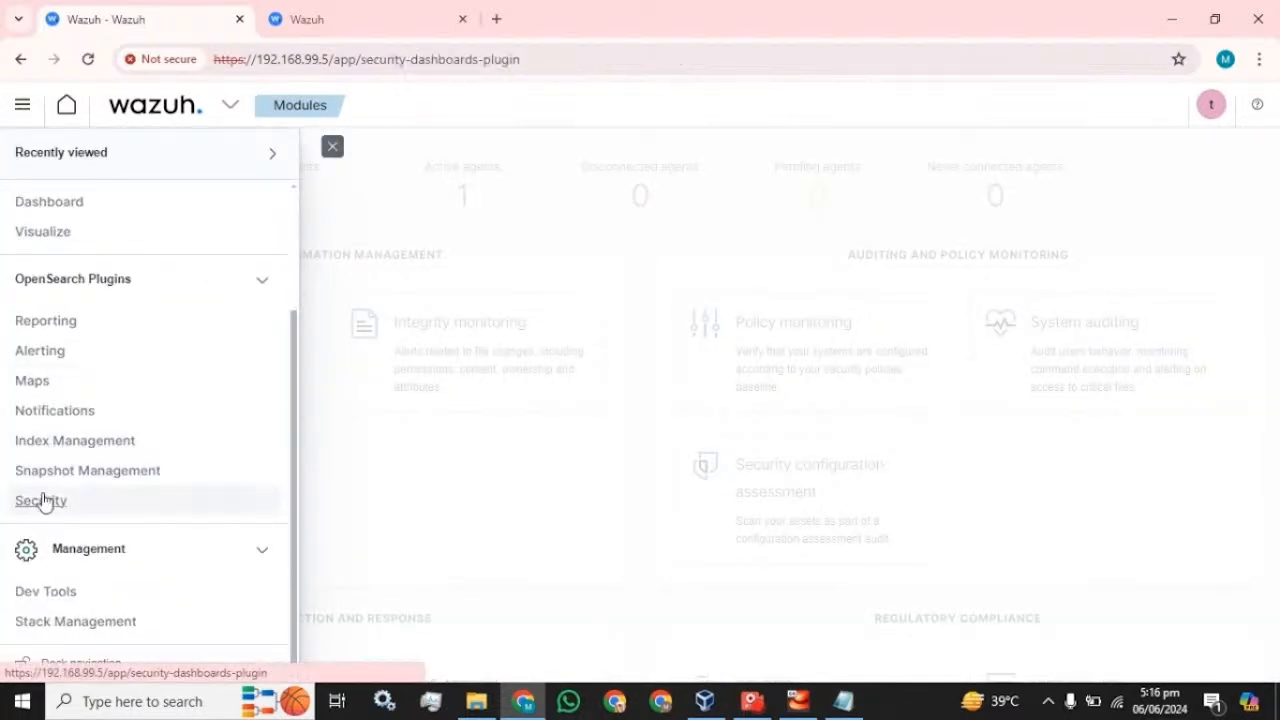
left_click(70, 252)
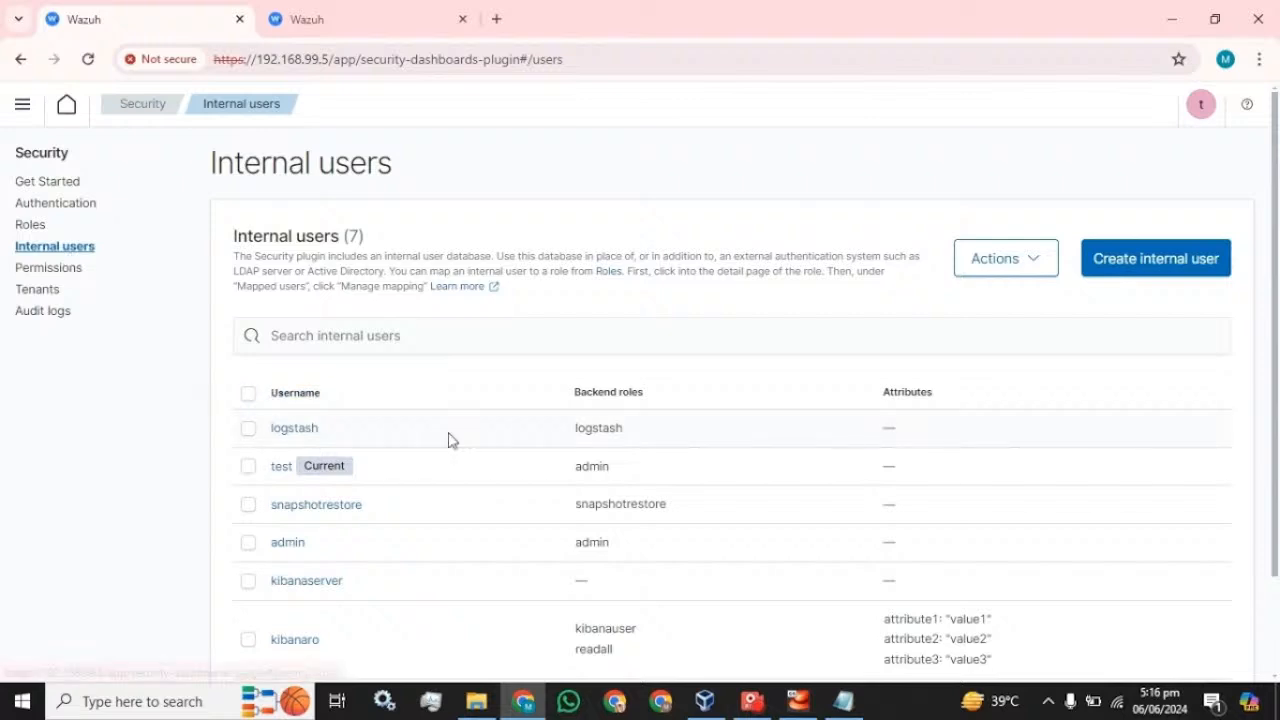
scroll(449, 437, "down", 2)
left_click(247, 348)
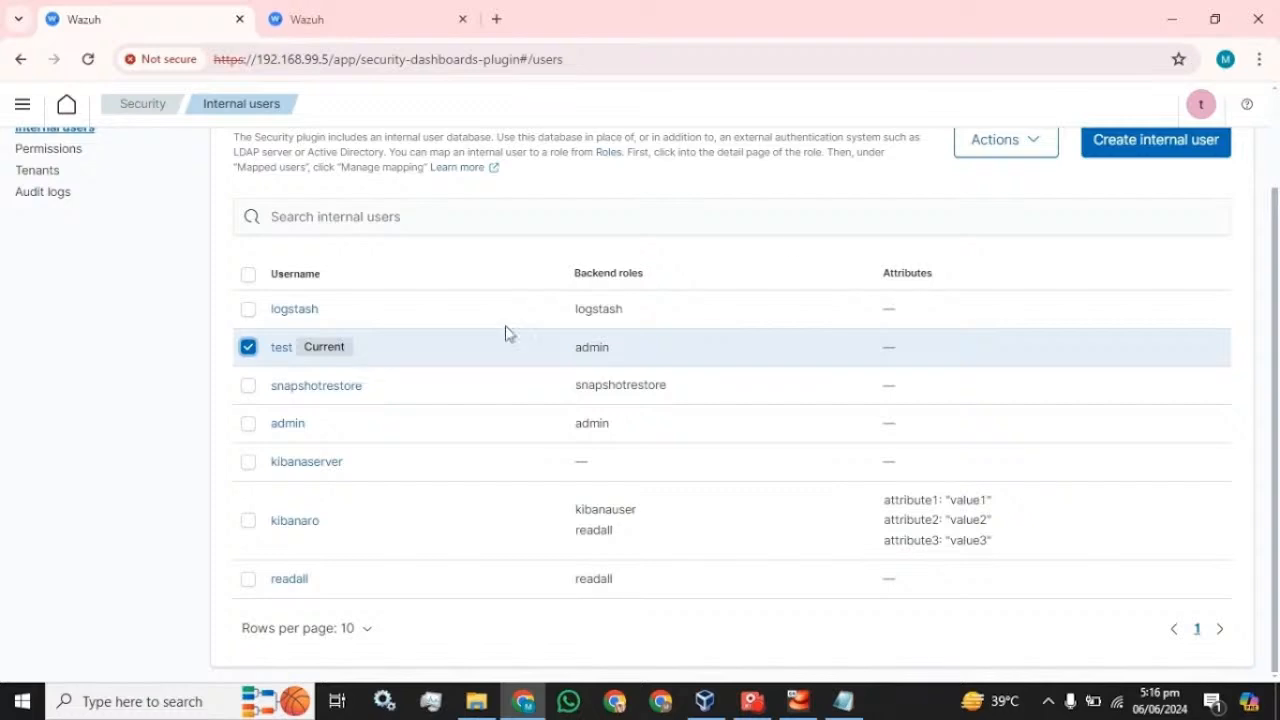
scroll(1020, 280, "up", 2)
left_click(1042, 246)
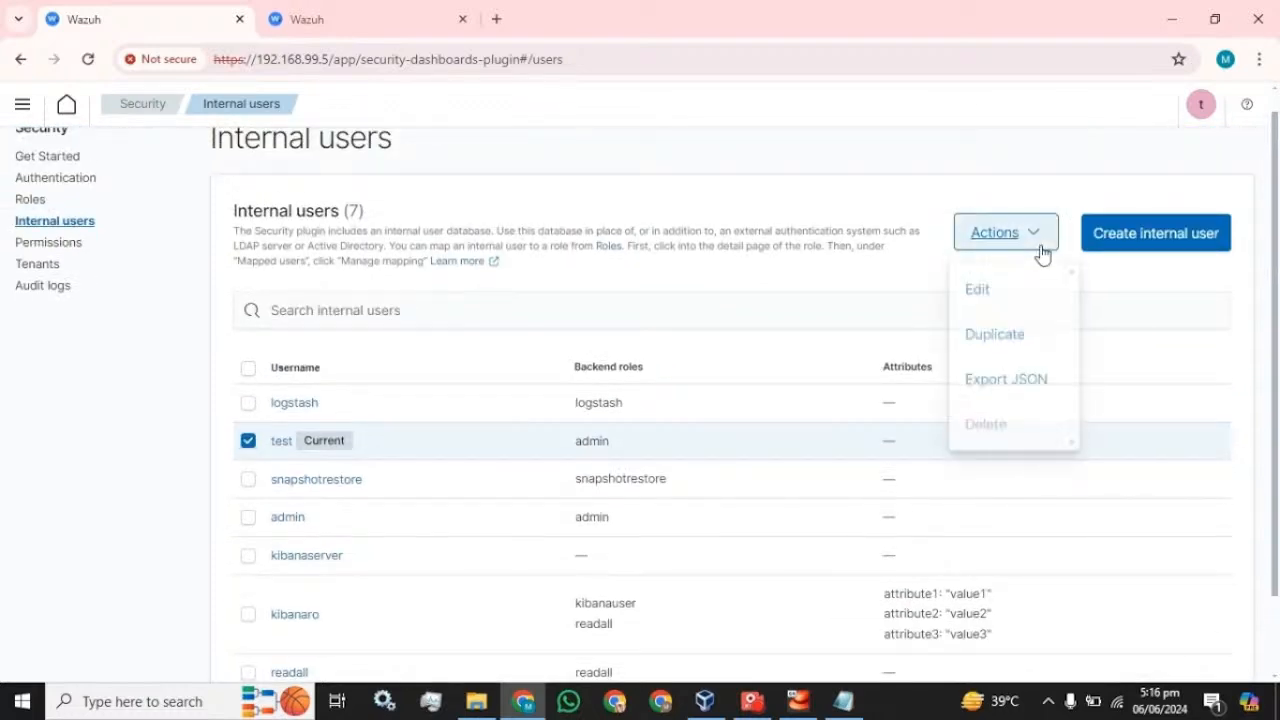
left_click(1013, 340)
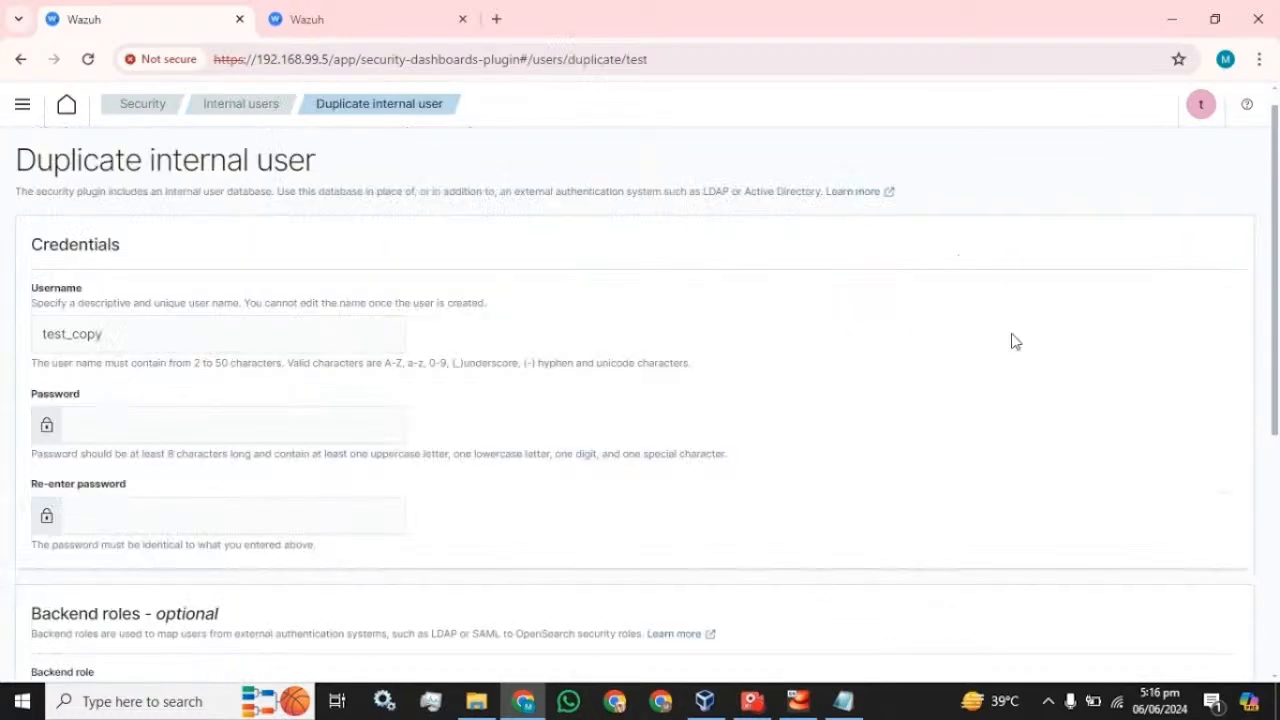
- Paste the password into both password fields of test_copy and create the user
scroll(189, 357, "down", 2)
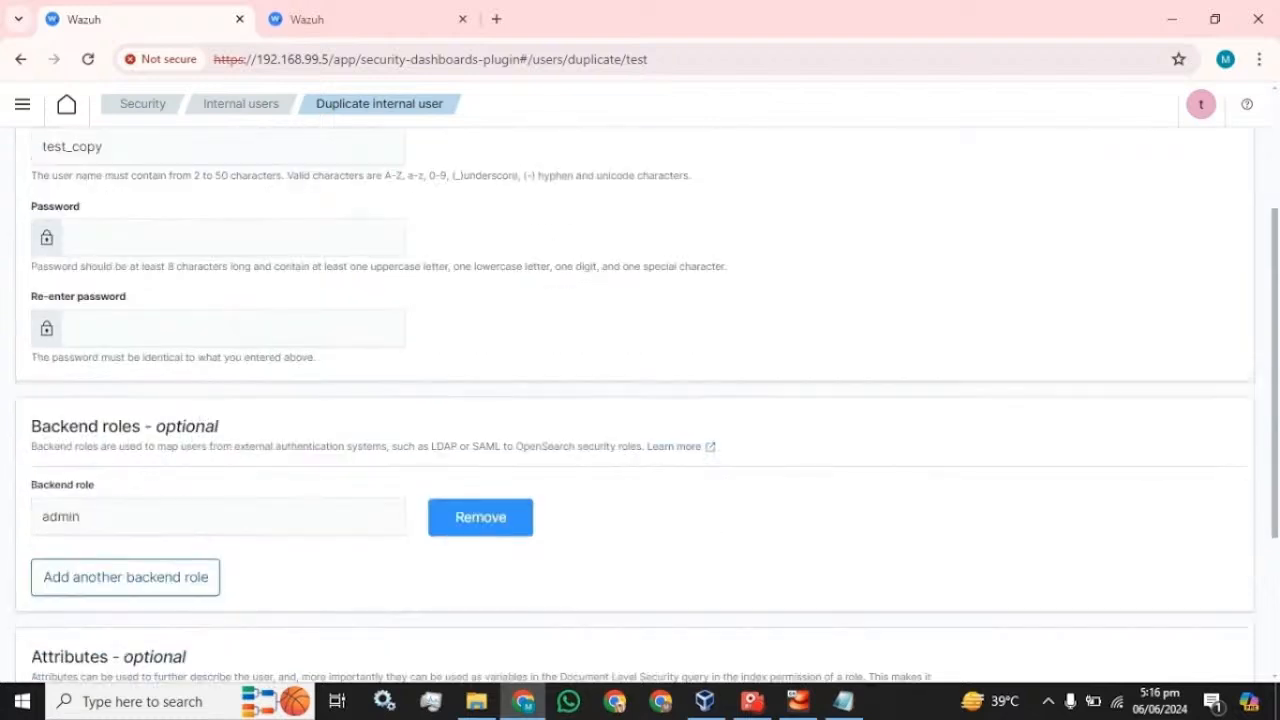
scroll(189, 357, "up", 2)
left_click(104, 334)
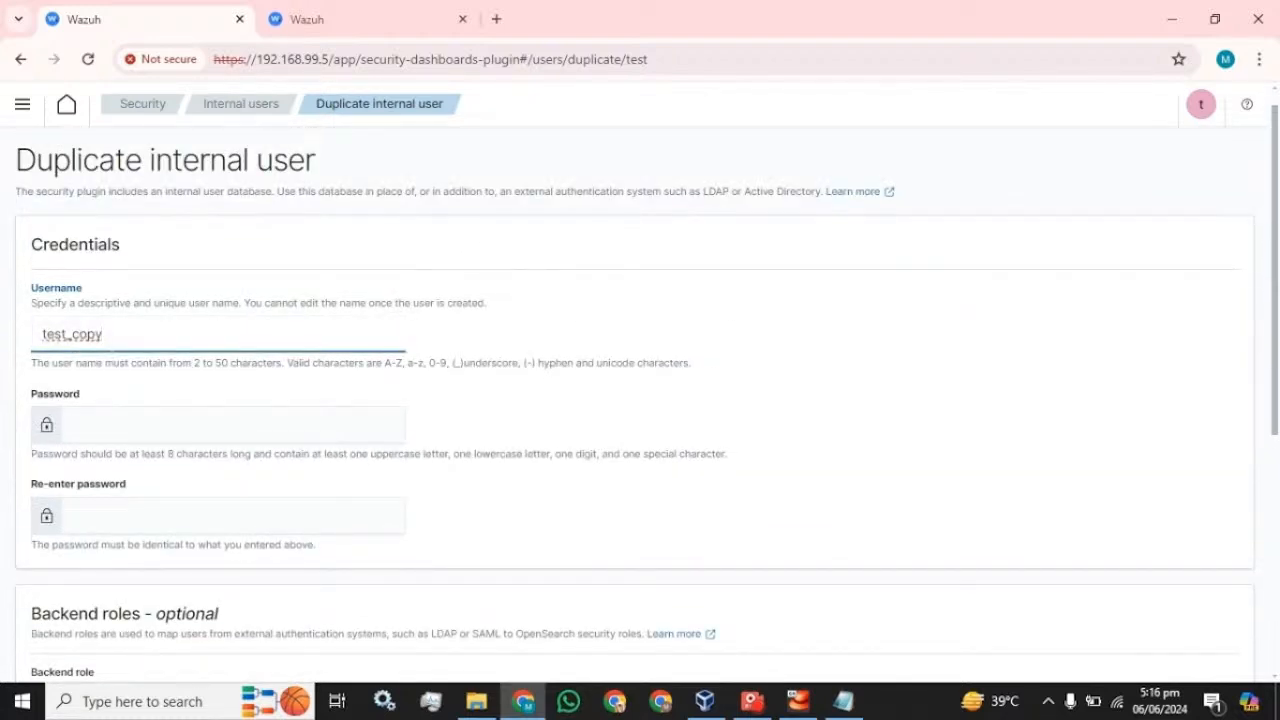
left_click(144, 425)
key("ctrl+v")
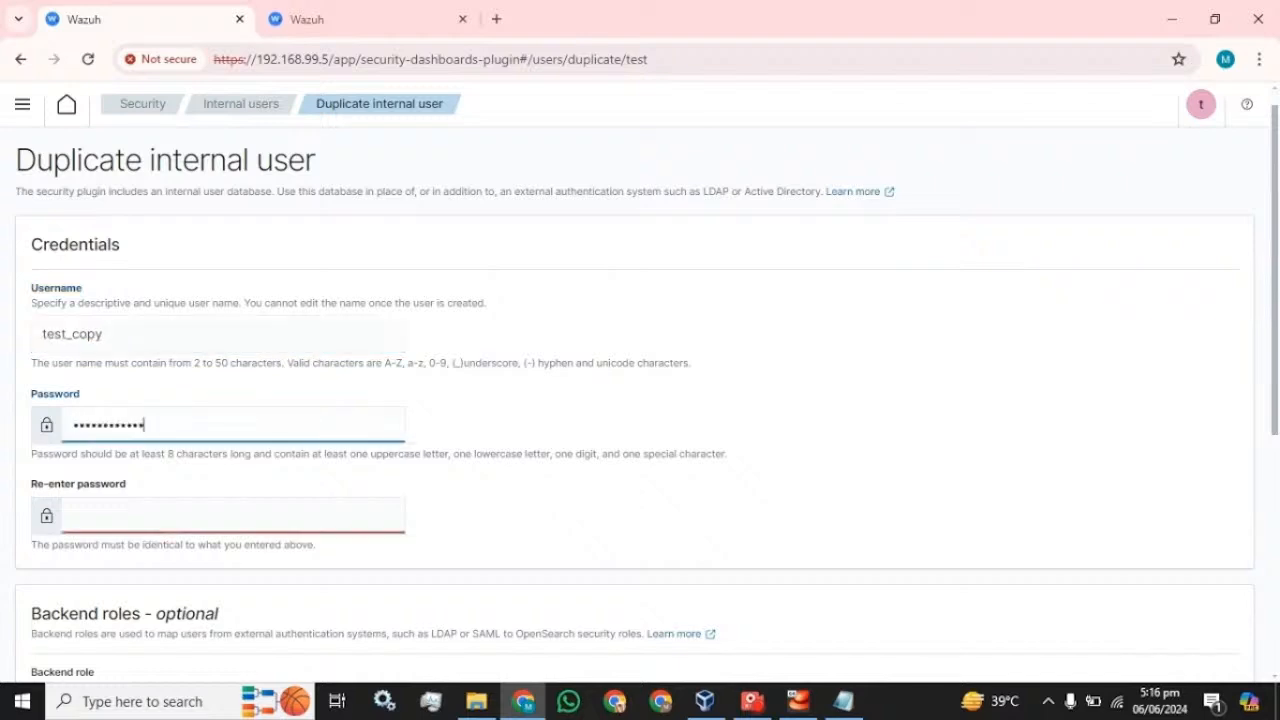
key("Tab")
key("ctrl+v")
scroll(594, 469, "down", 3)
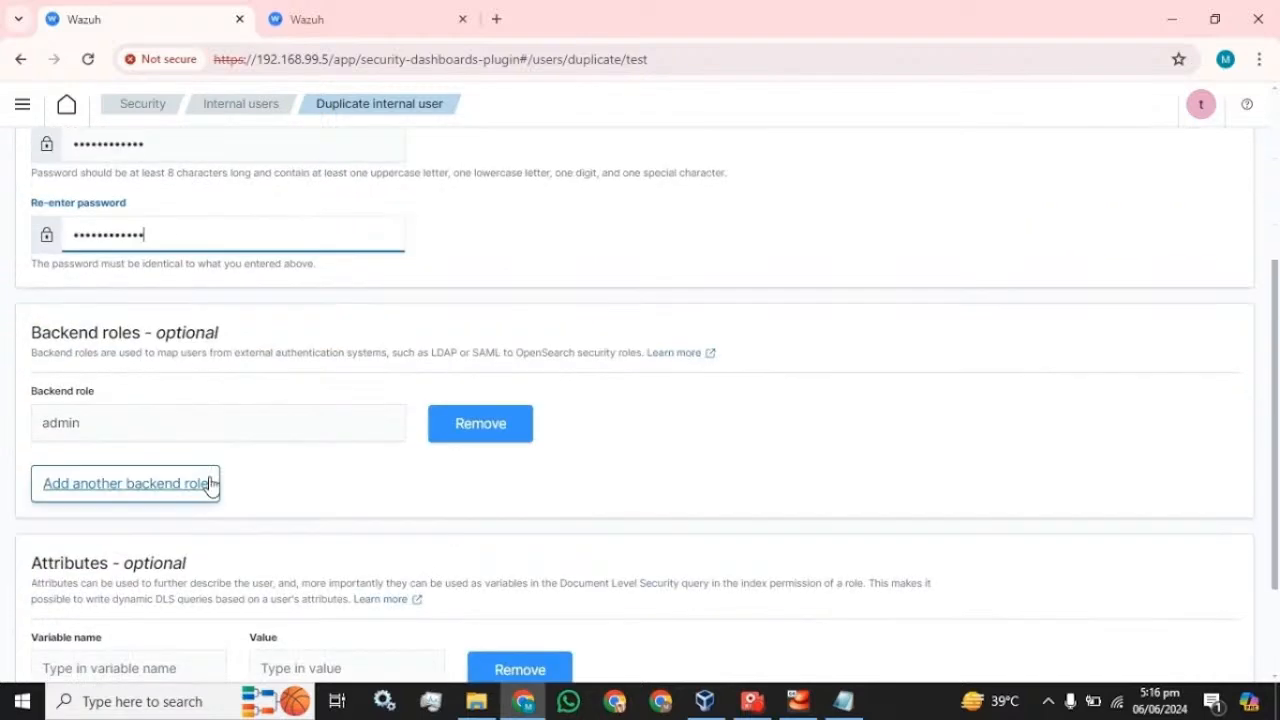
scroll(170, 280, "up", 3)
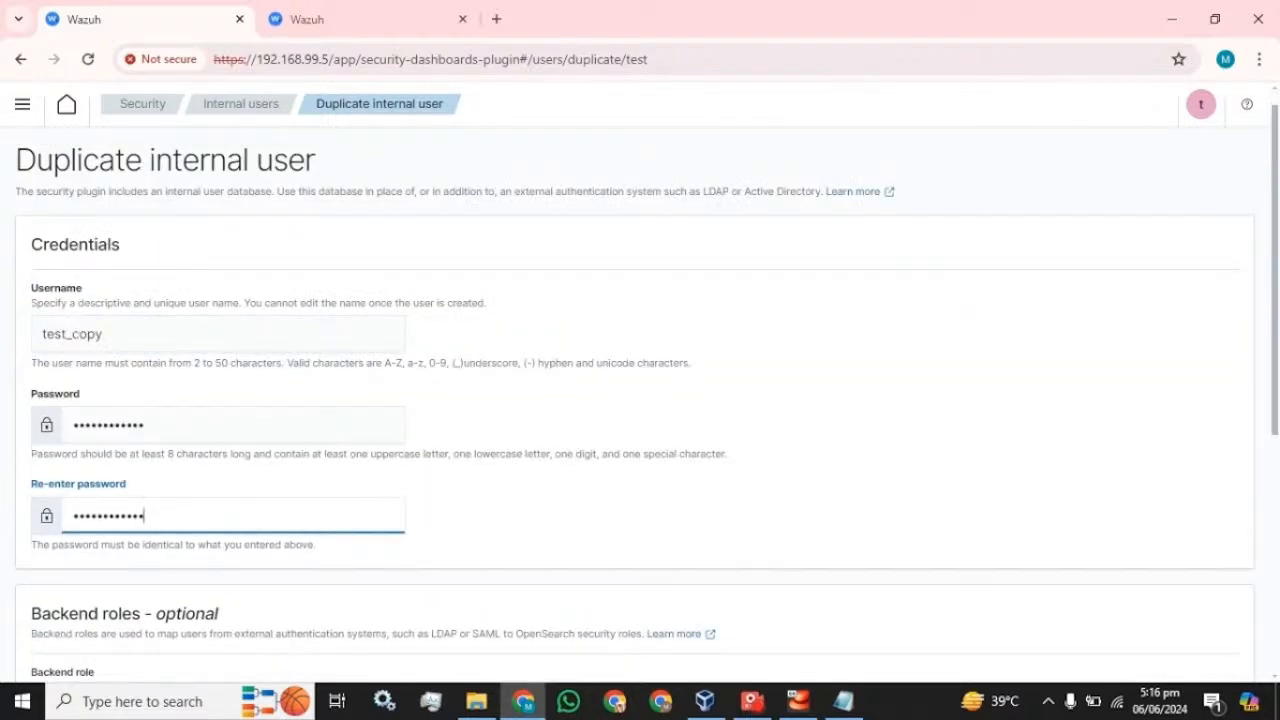
scroll(95, 445, "down", 3)
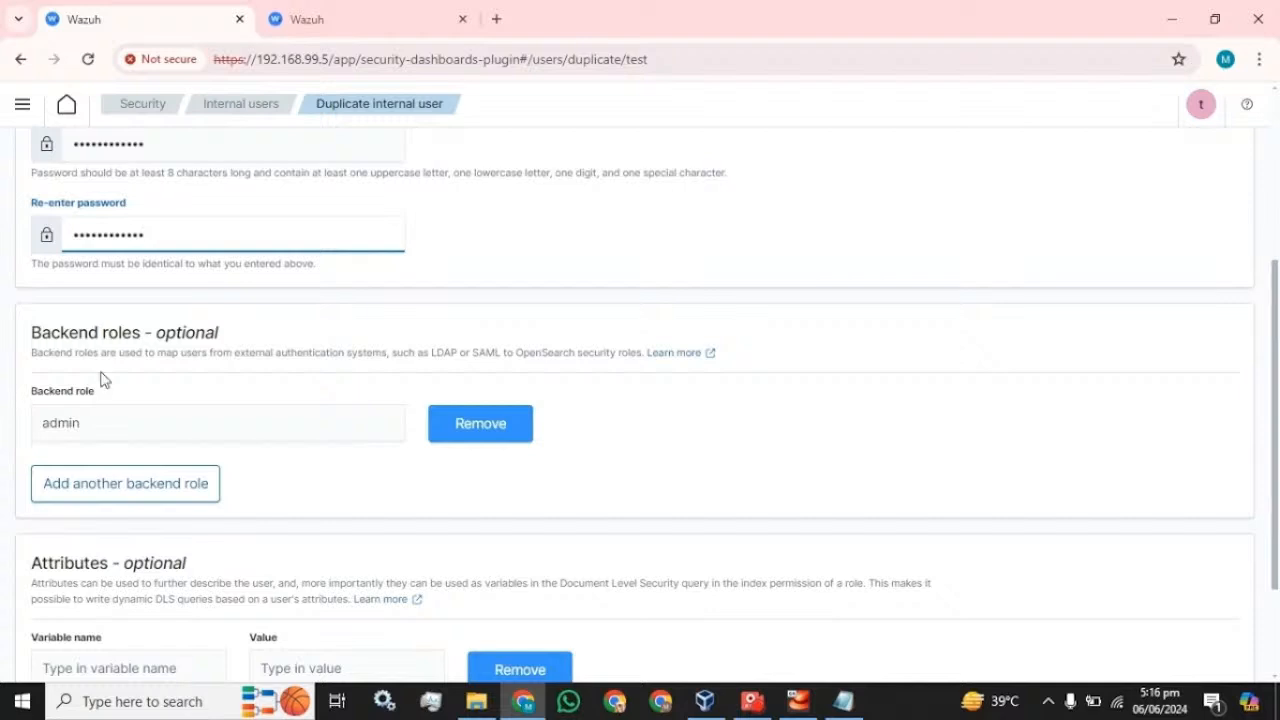
scroll(600, 450, "down", 2)
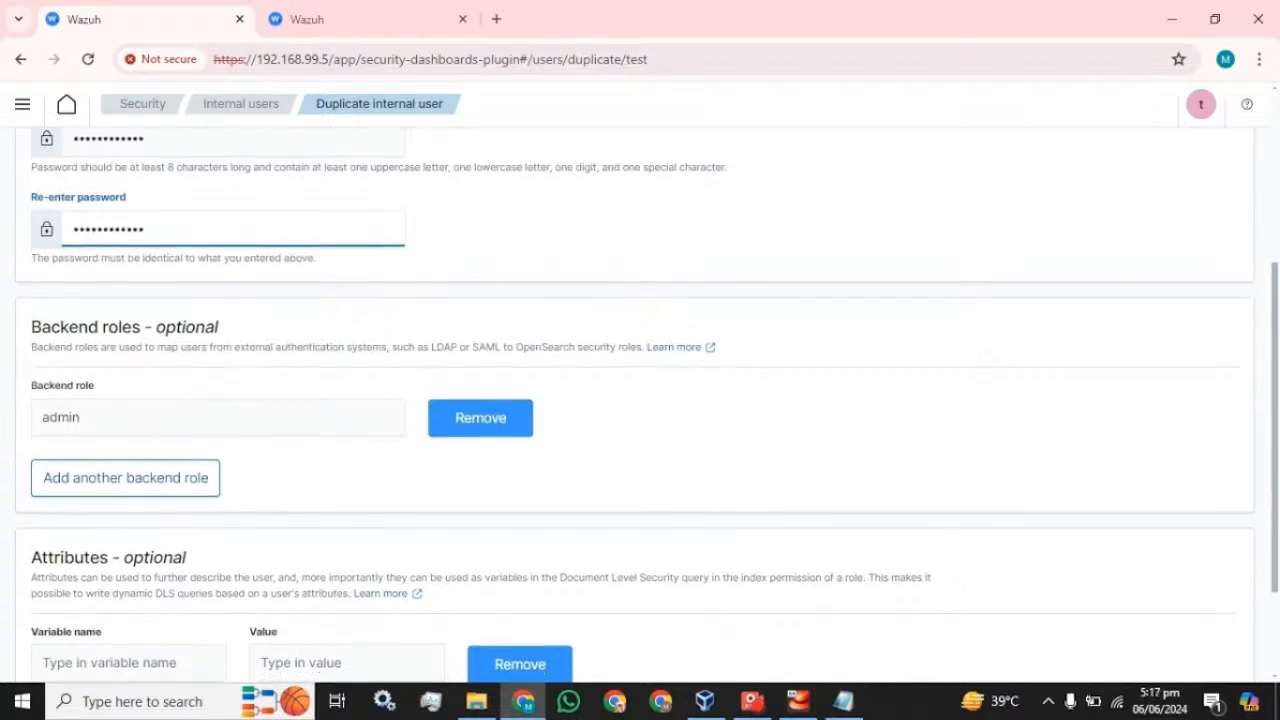
left_click(1226, 662)
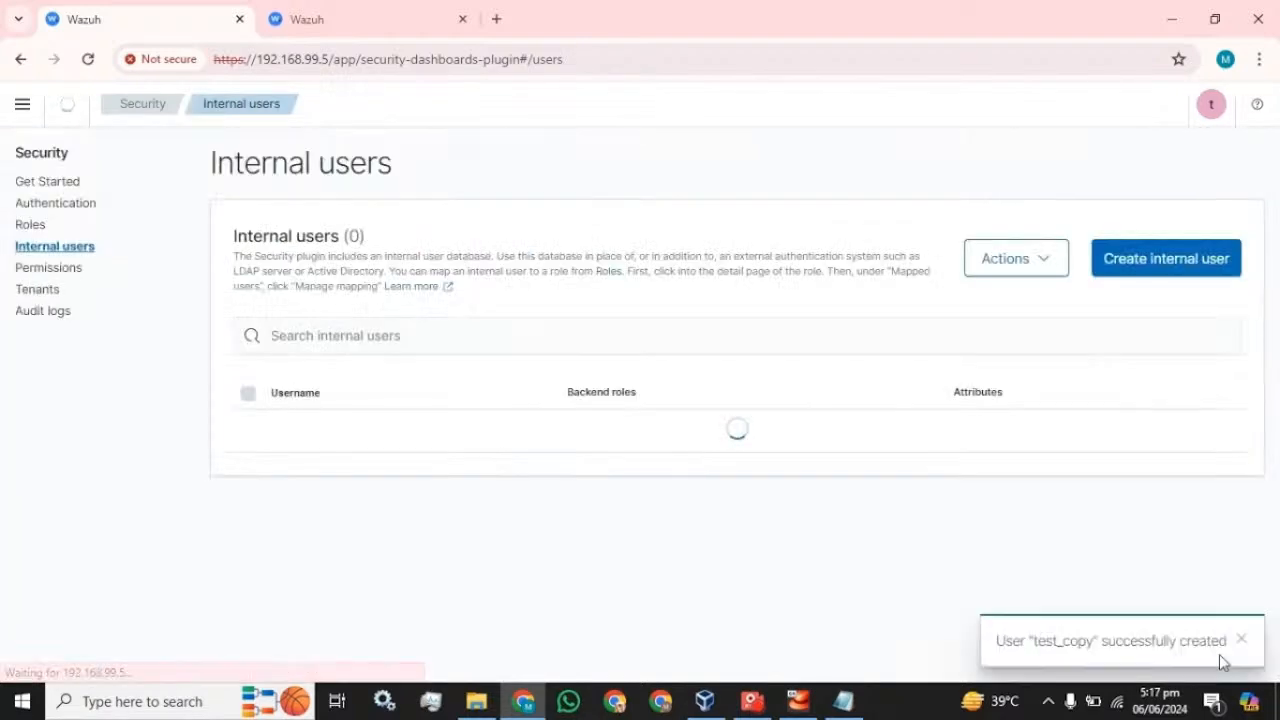
- Log out of test and sign in as test_copy with the pasted password
left_click(1201, 110)
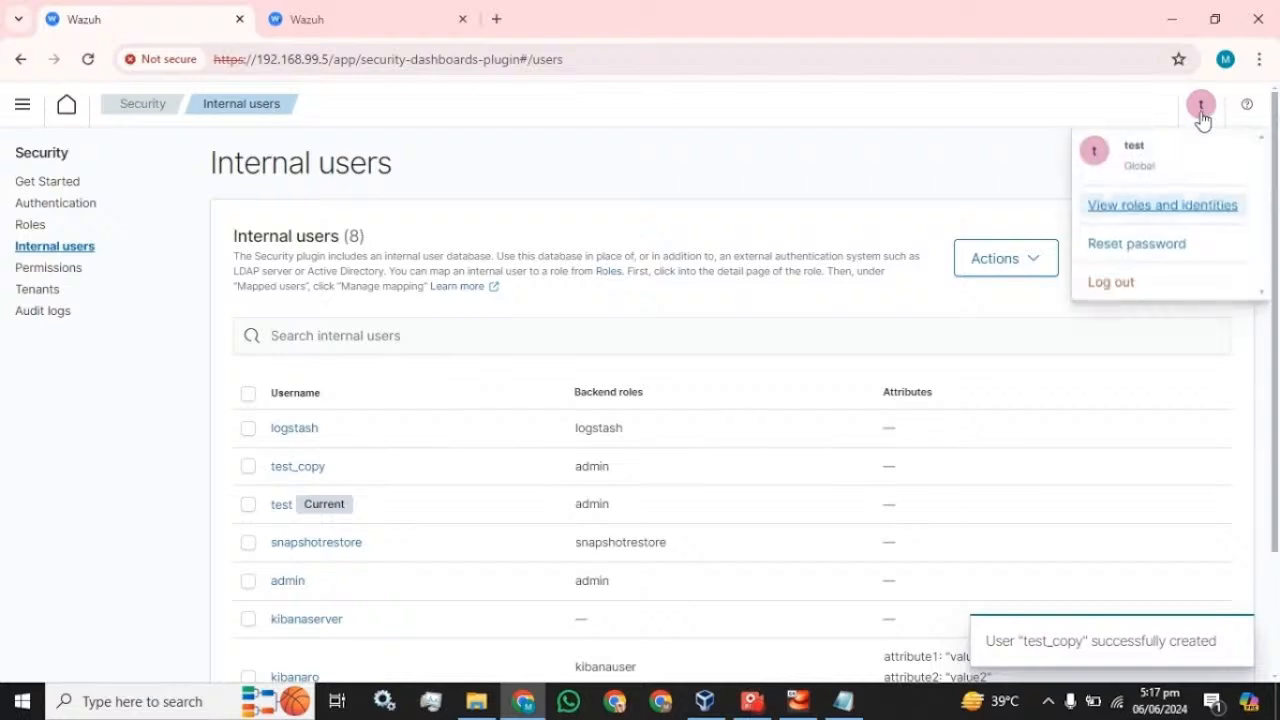
left_click(1096, 283)
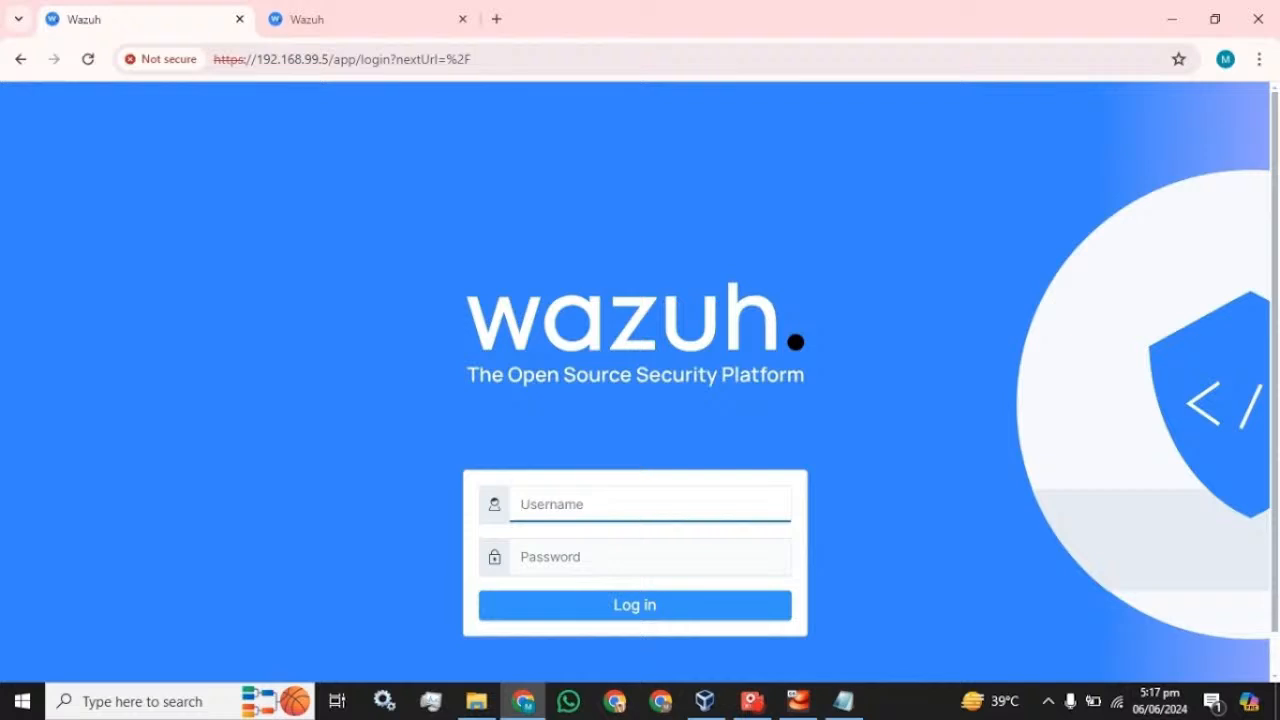
type("test_copy")
left_click(835, 704)
left_click(808, 9)
key("Tab")
key("ctrl+v")
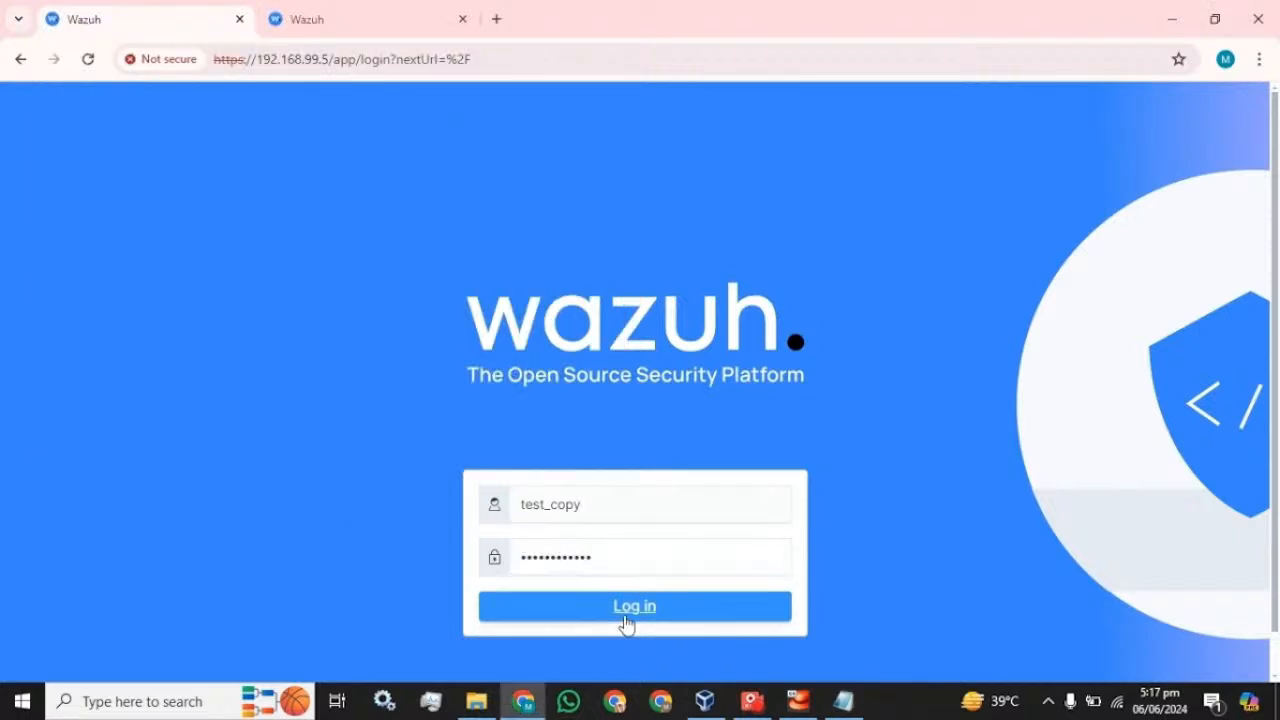
left_click(626, 608)
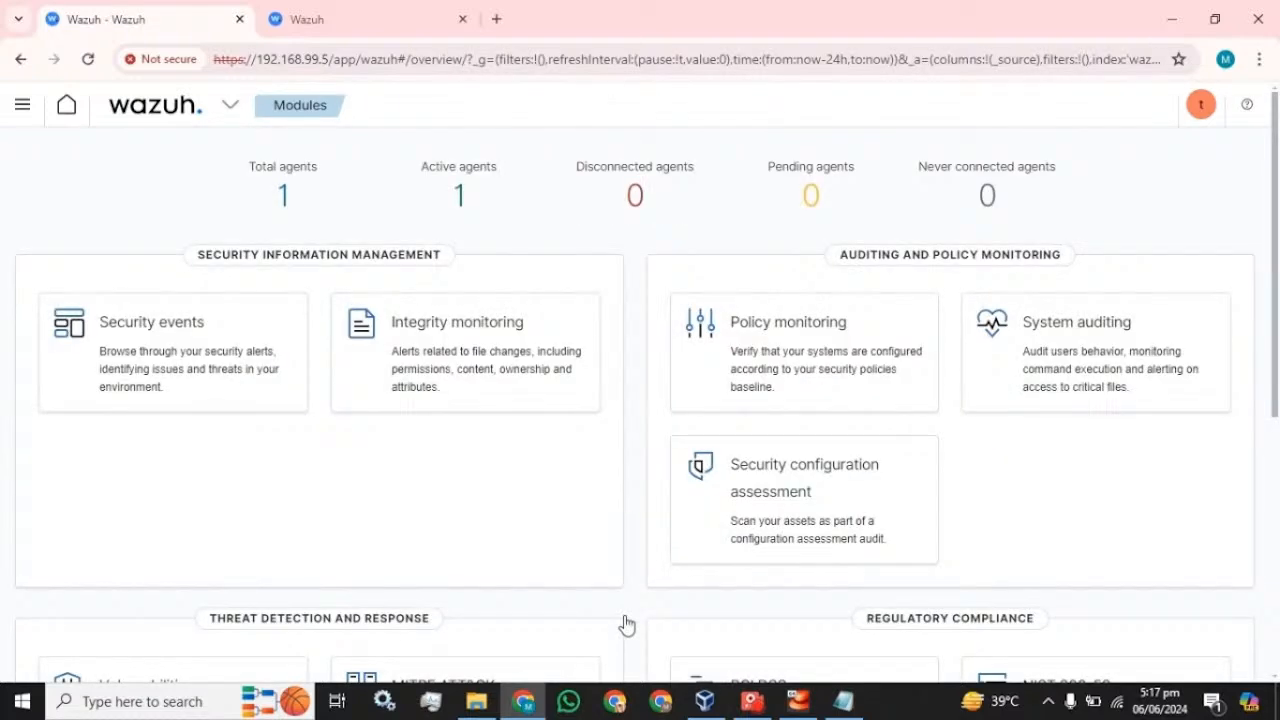
- Switch to the second session and close the Backend roles filter on the Roles page
left_click(338, 30)
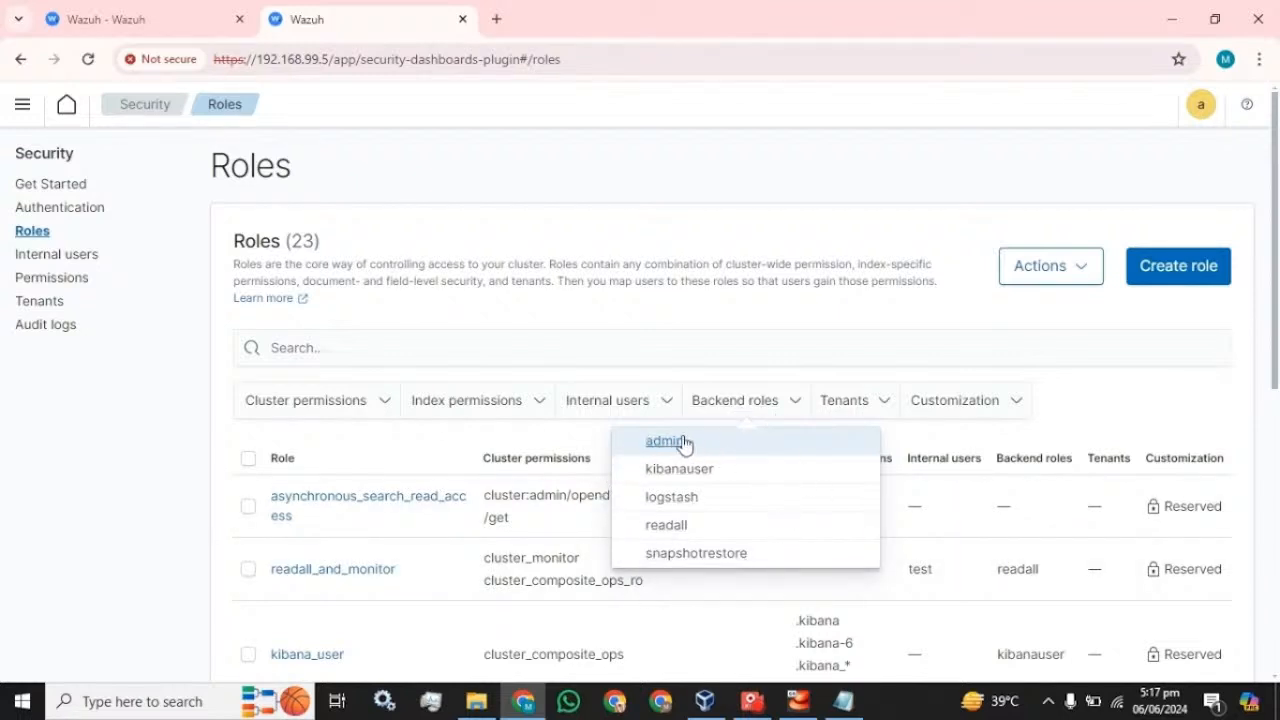
scroll(406, 480, "down", 3)
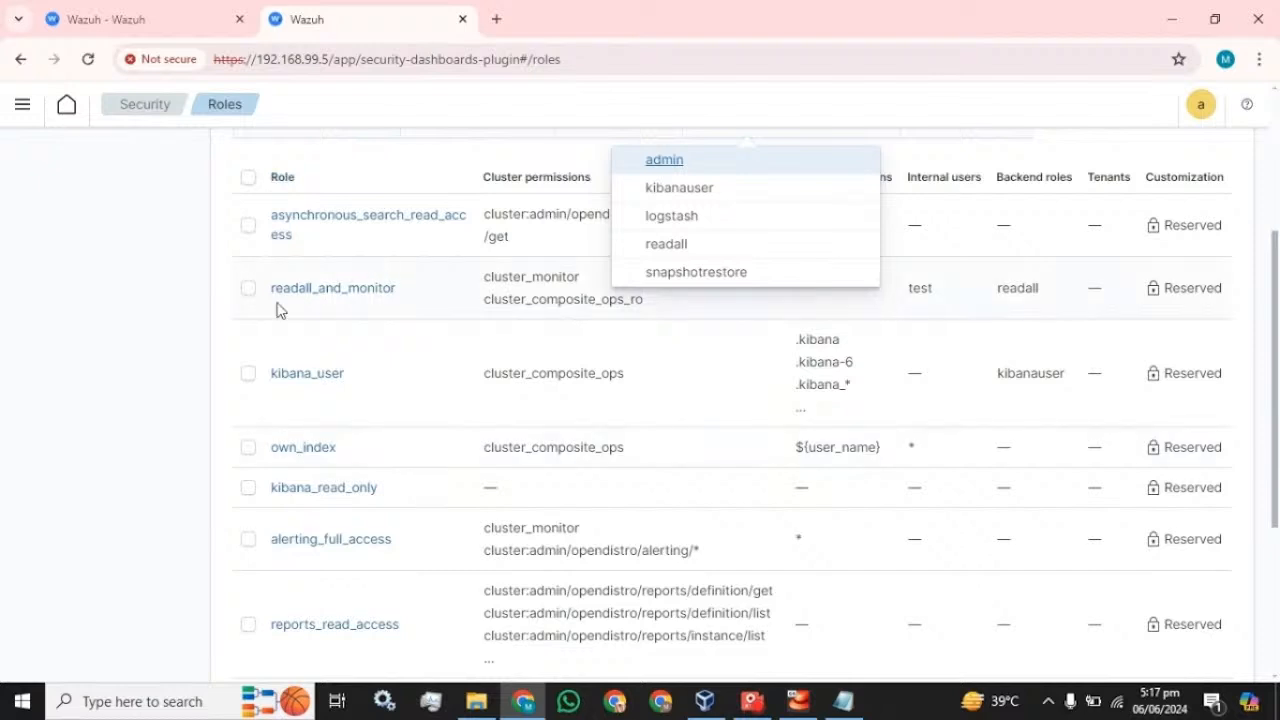
left_click(188, 253)
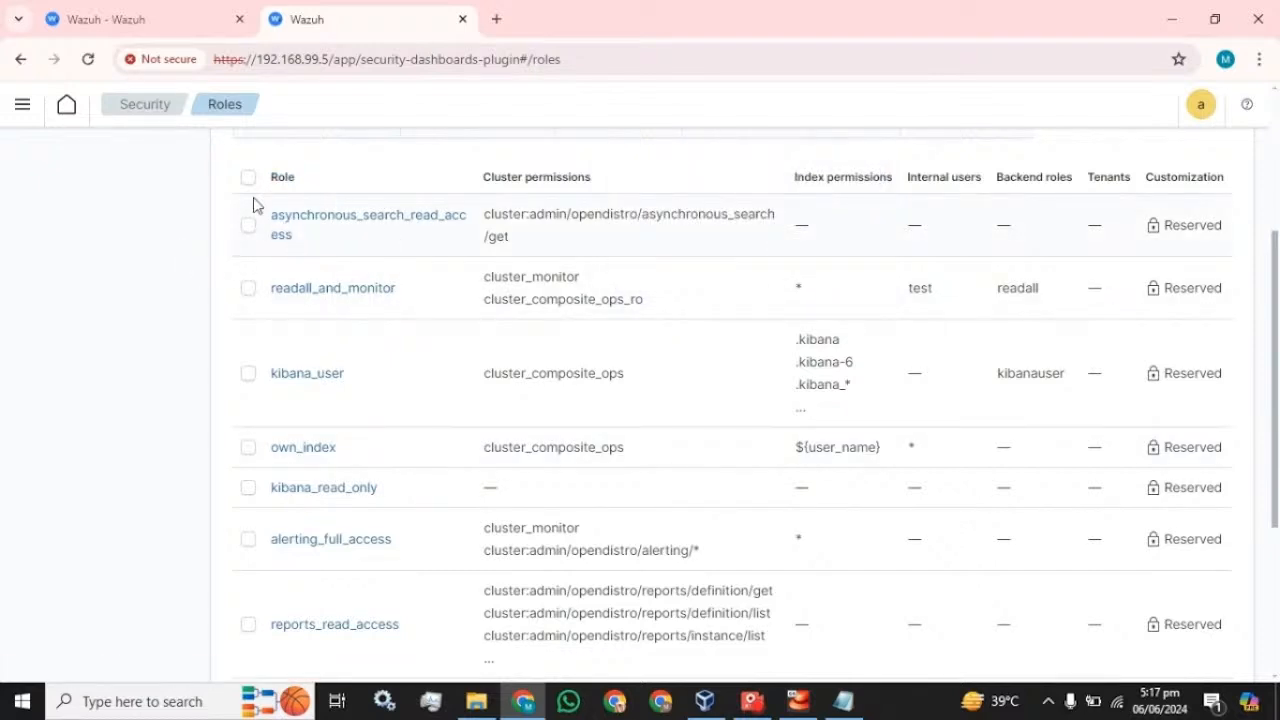
scroll(330, 310, "down", 2)
scroll(394, 486, "up", 3)
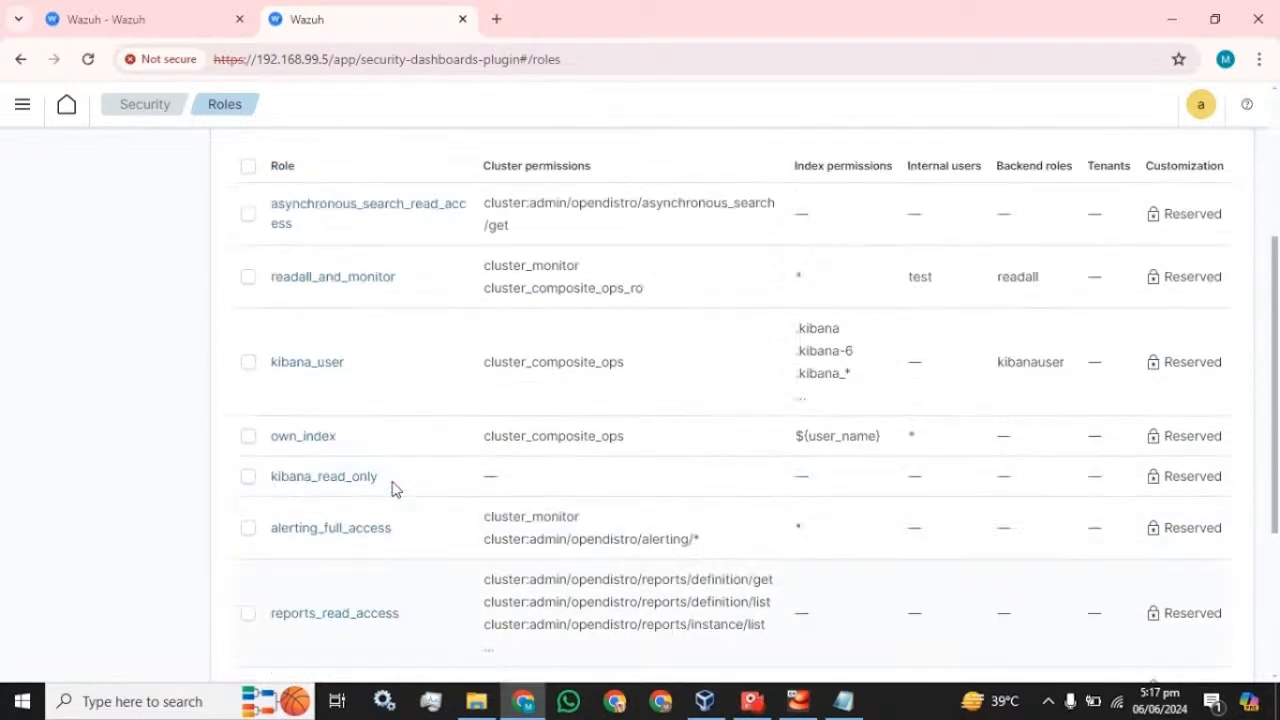
scroll(375, 423, "up", 2)
scroll(363, 414, "down", 1)
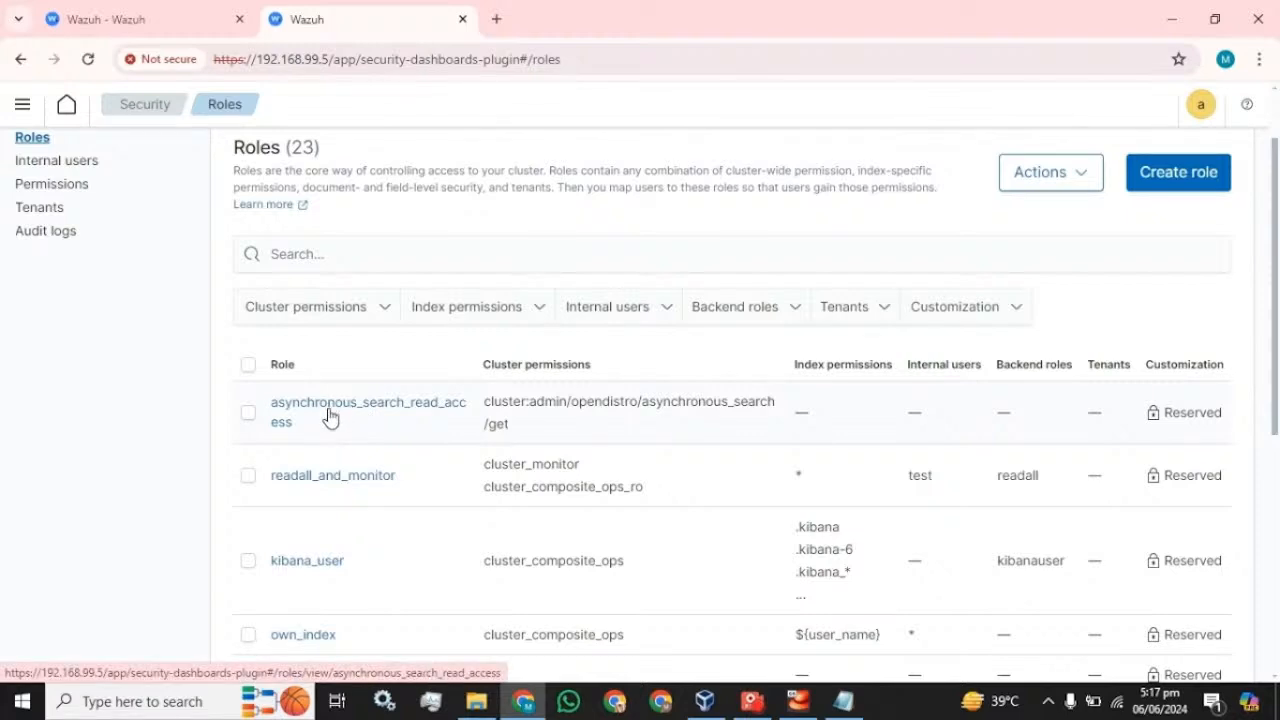
scroll(335, 460, "down", 3)
scroll(337, 505, "down", 1)
scroll(337, 505, "up", 5)
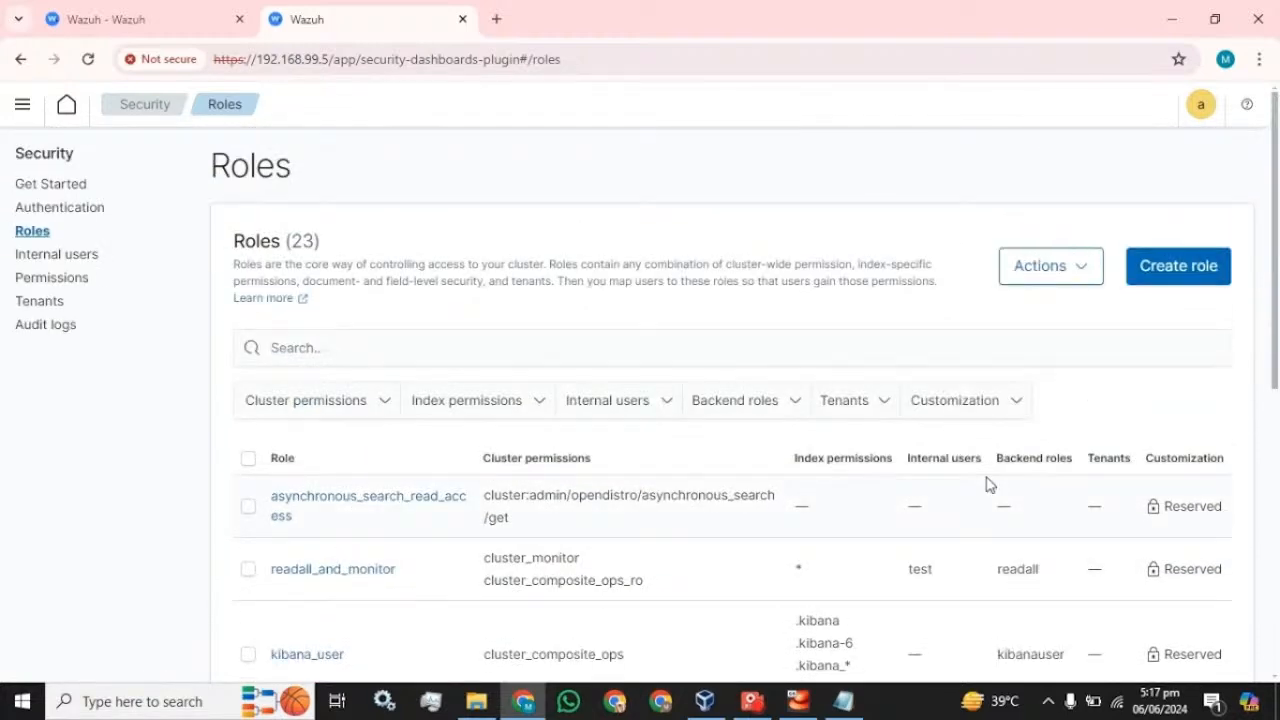
- Start a new role, cancel it, and scroll through the 23-role list
left_click(1189, 278)
scroll(293, 360, "down", 4)
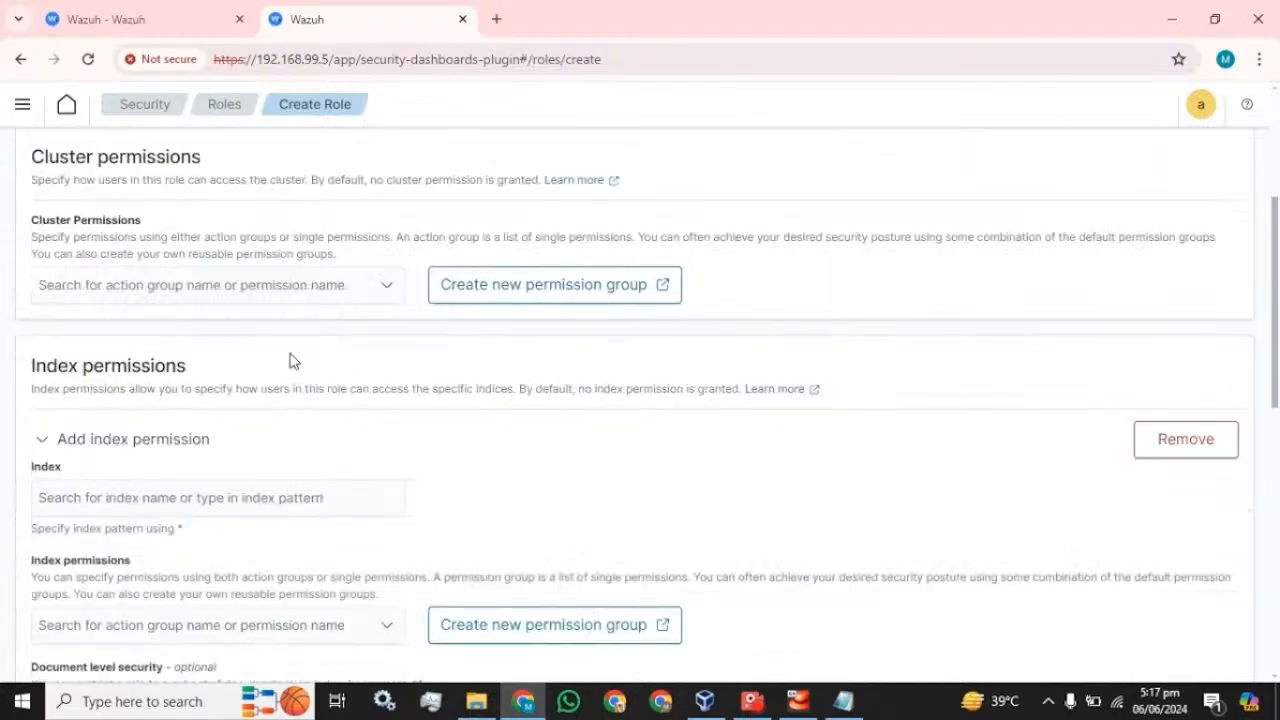
scroll(293, 360, "down", 8)
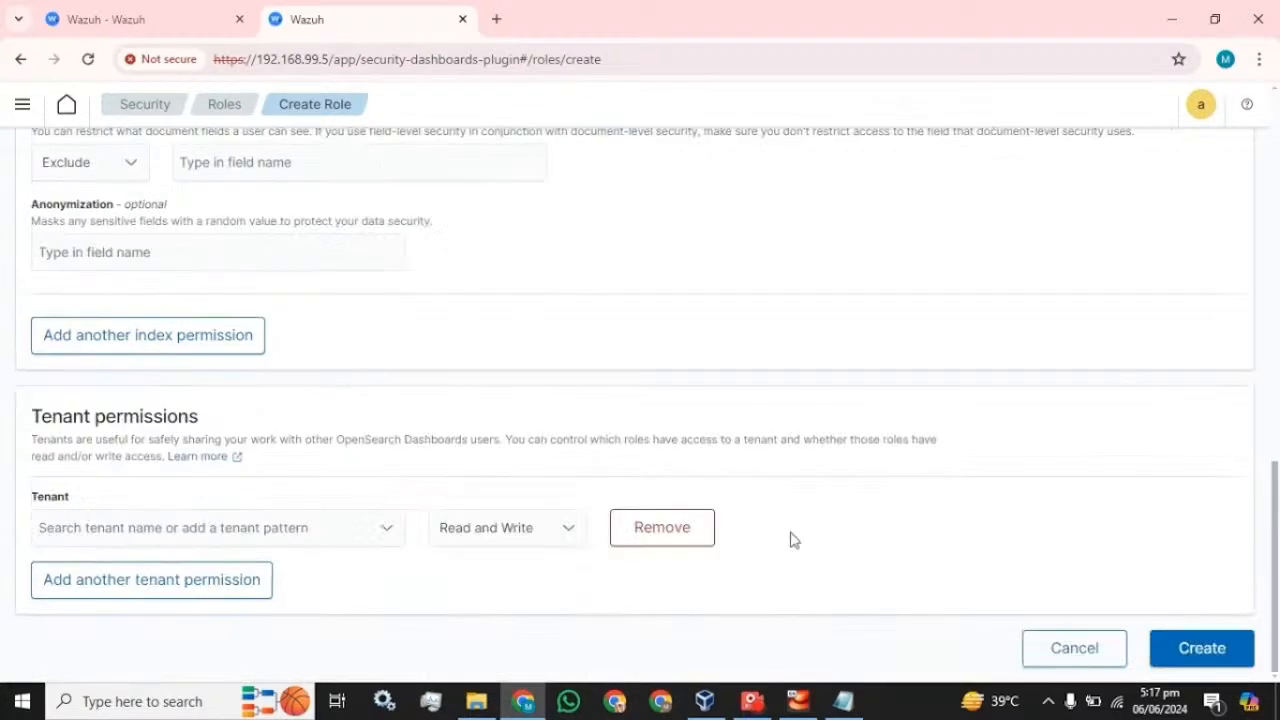
left_click(1093, 663)
scroll(463, 460, "down", 2)
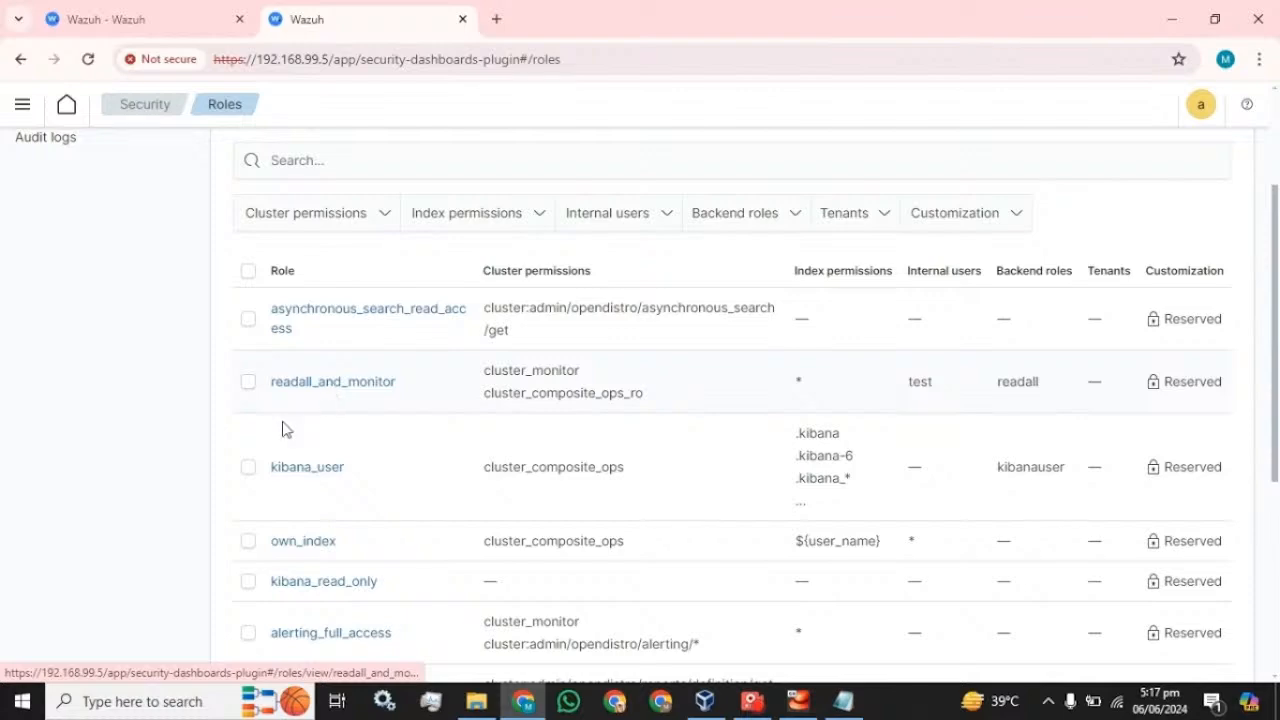
scroll(283, 429, "down", 4)
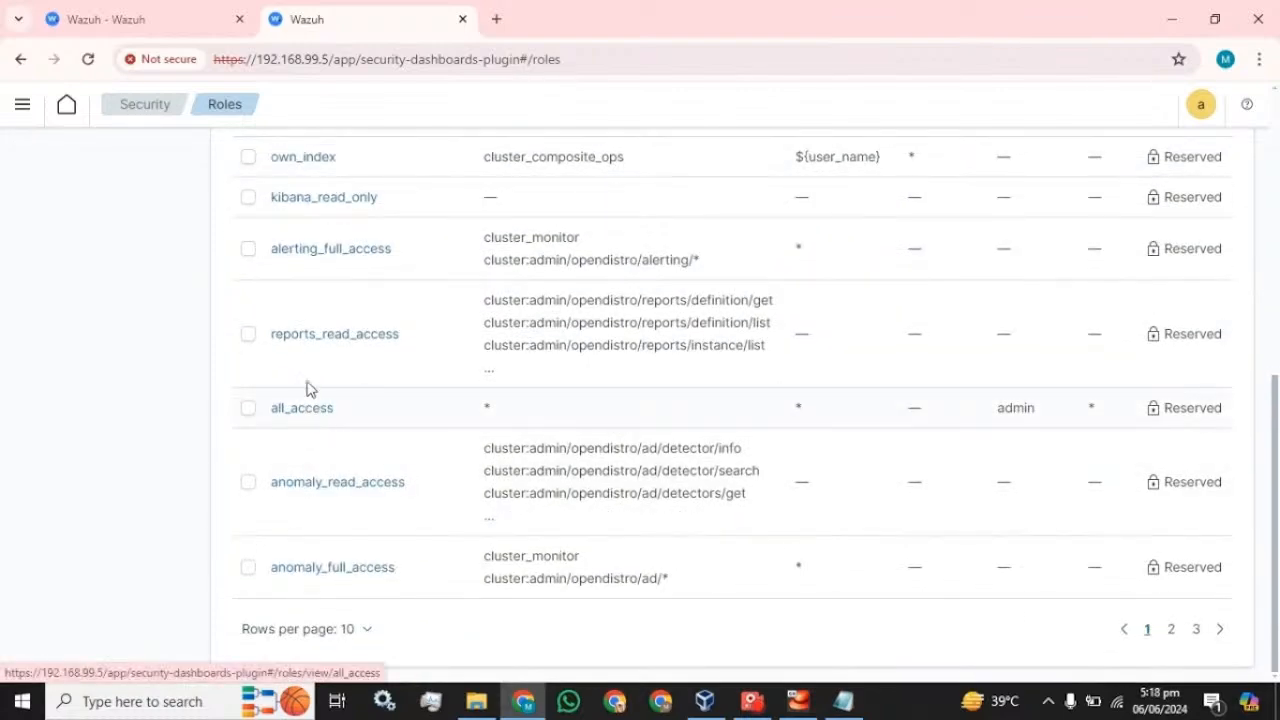
- Map user test to reports_read_access via Mapped users > Manage mapping
left_click(329, 337)
scroll(320, 340, "up", 6)
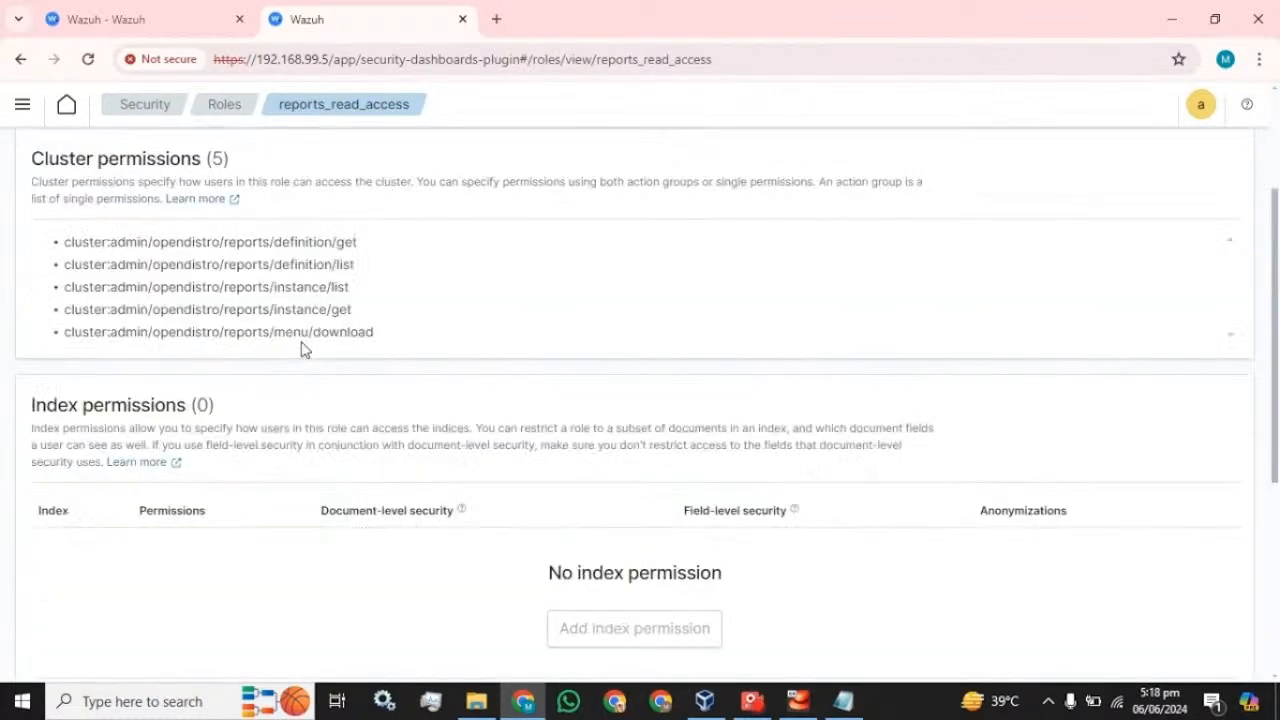
left_click(200, 212)
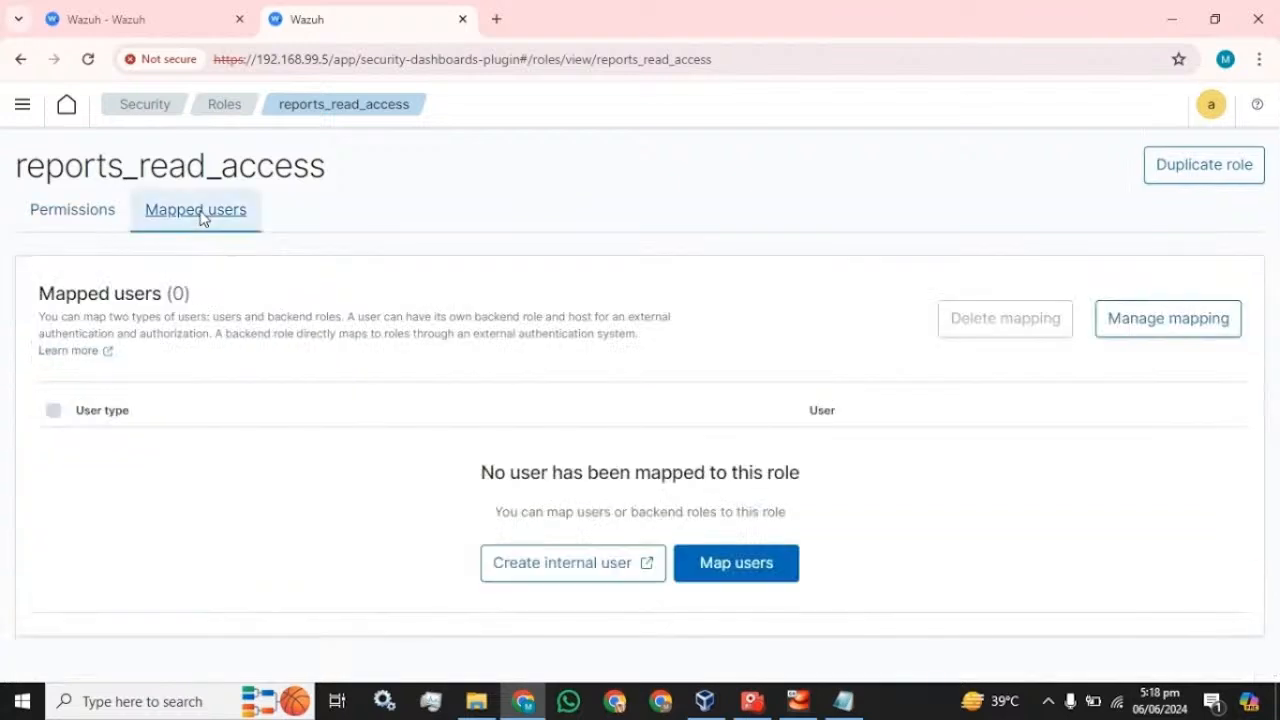
left_click(1150, 337)
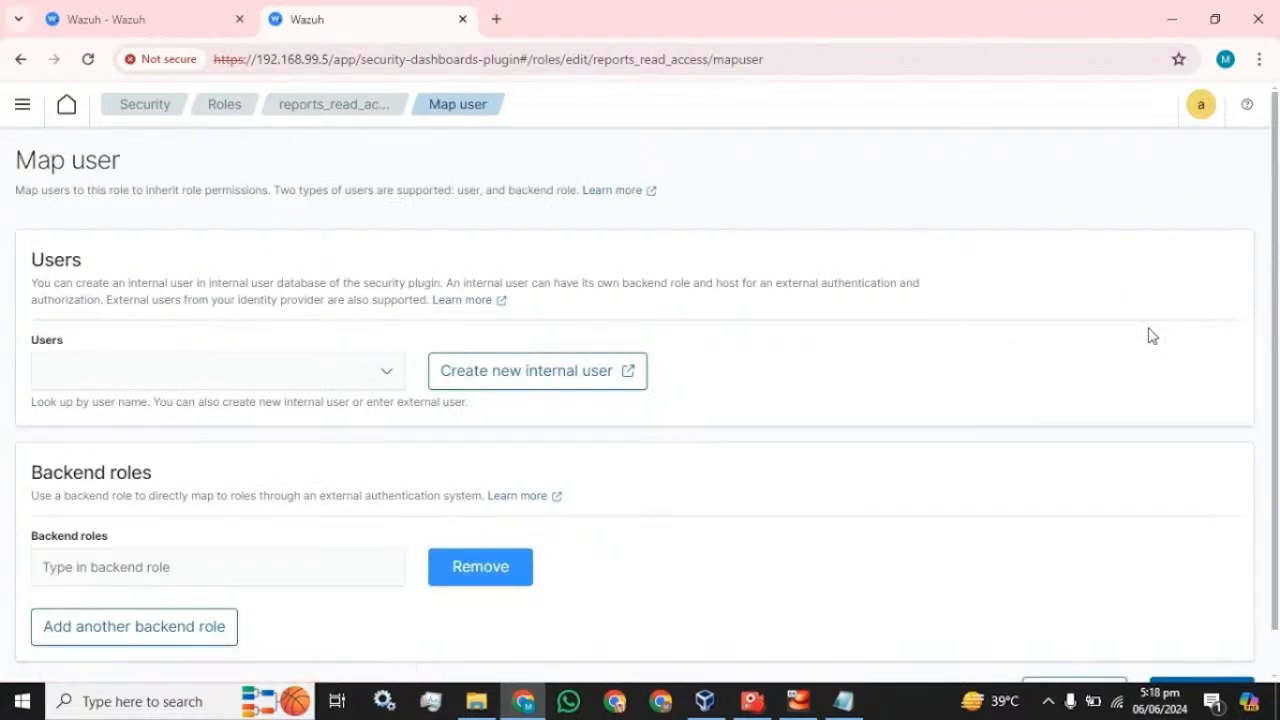
left_click(200, 370)
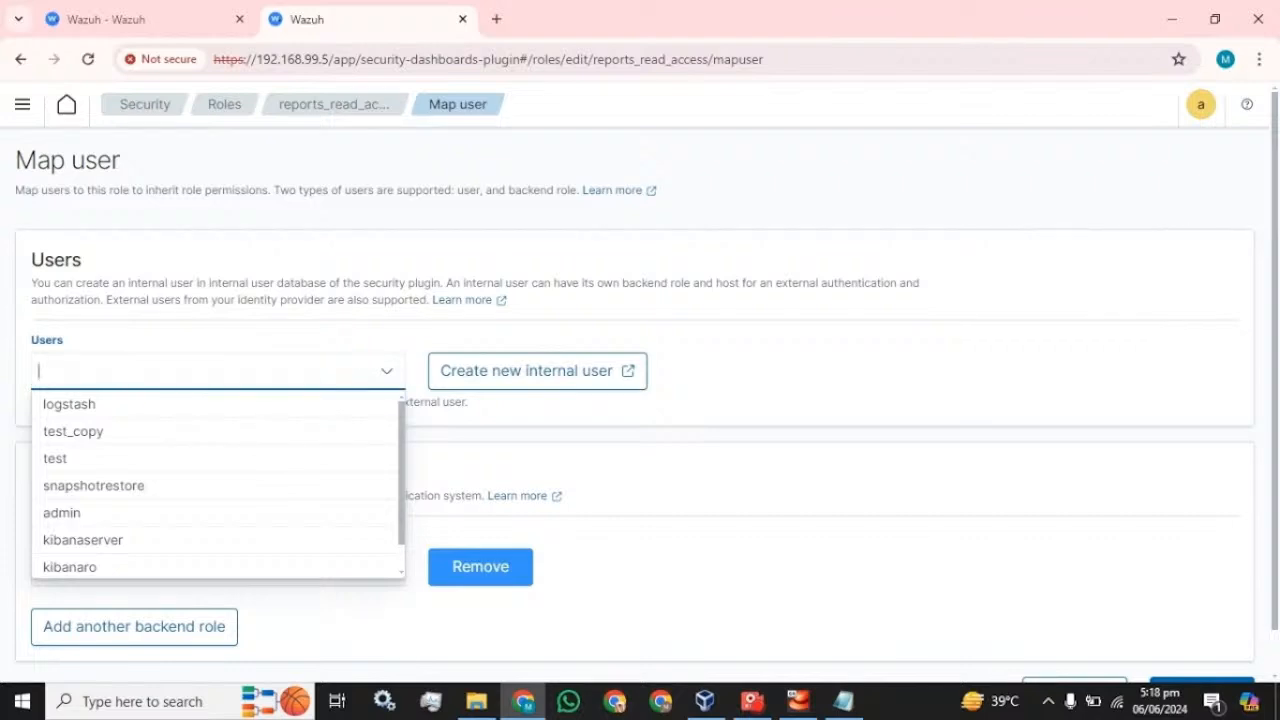
left_click(72, 460)
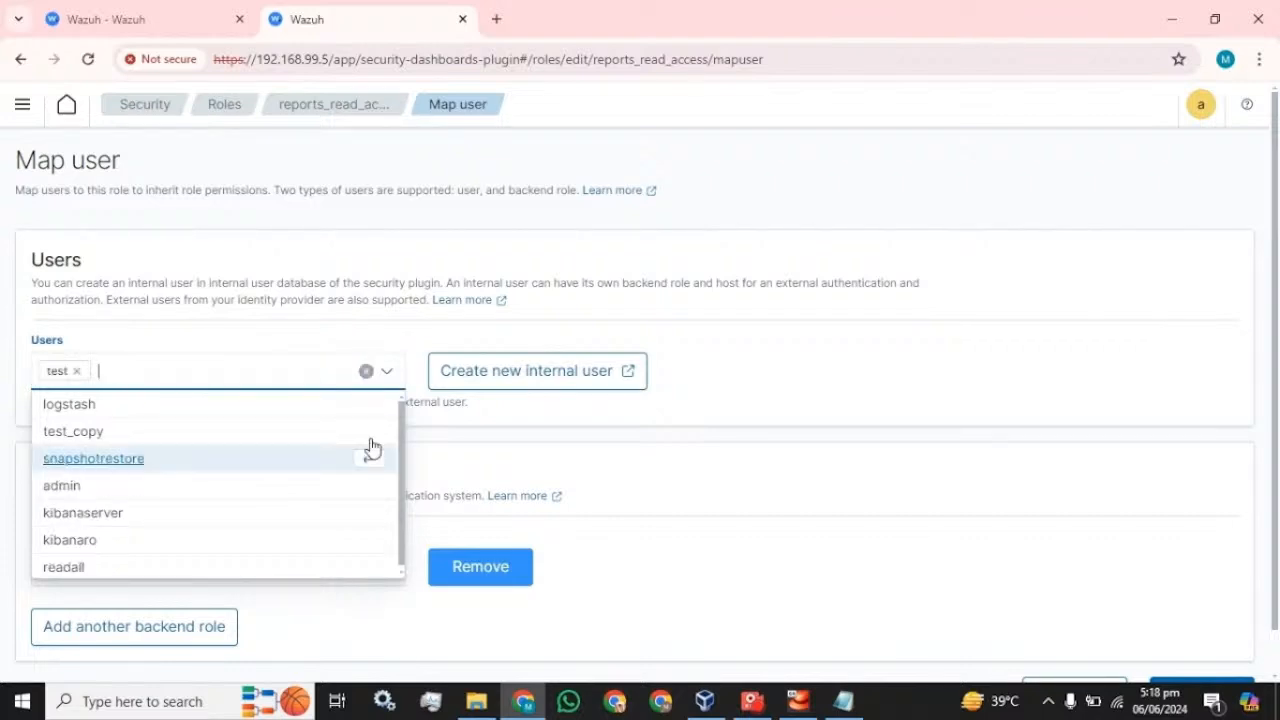
left_click(689, 417)
scroll(689, 417, "down", 1)
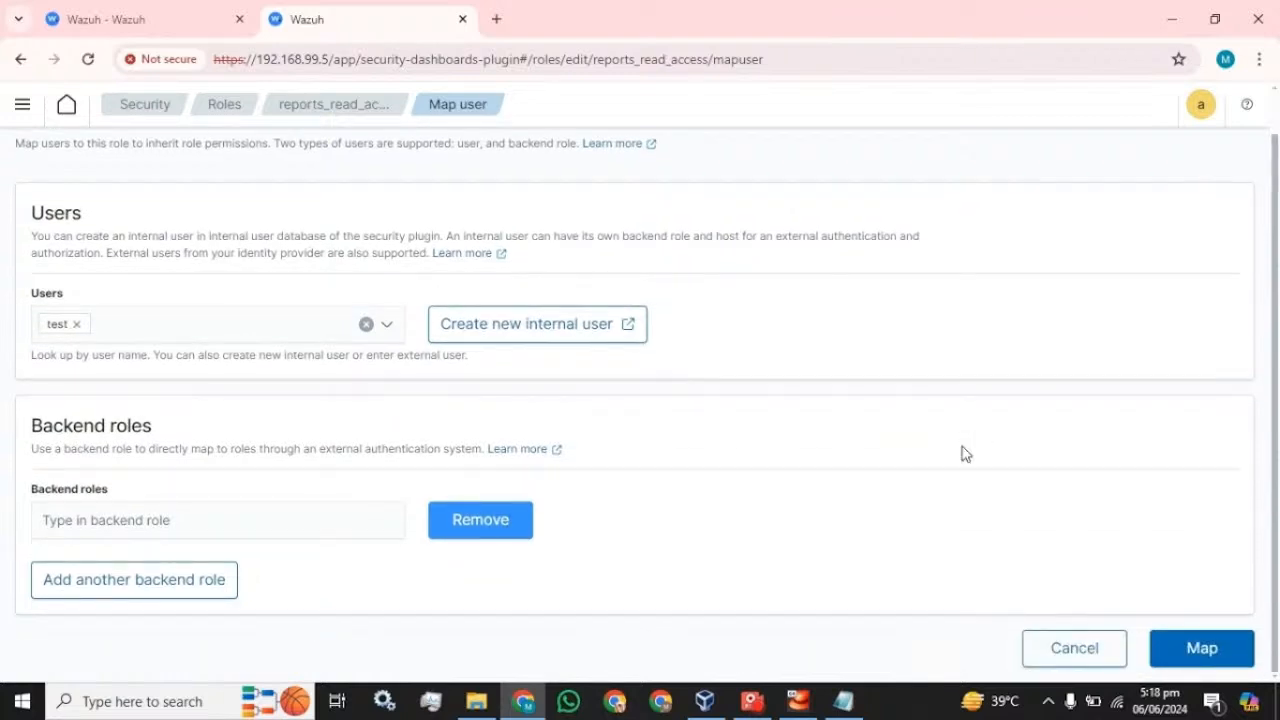
left_click(1200, 648)
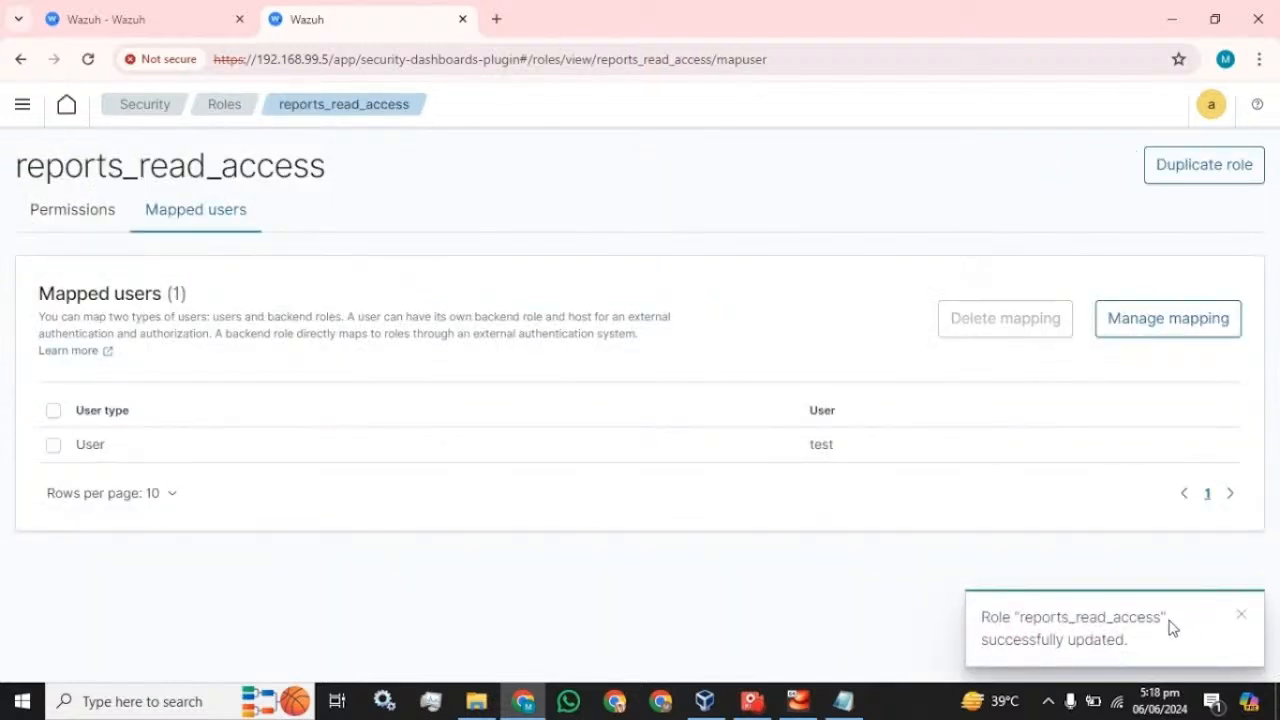
left_click(50, 205)
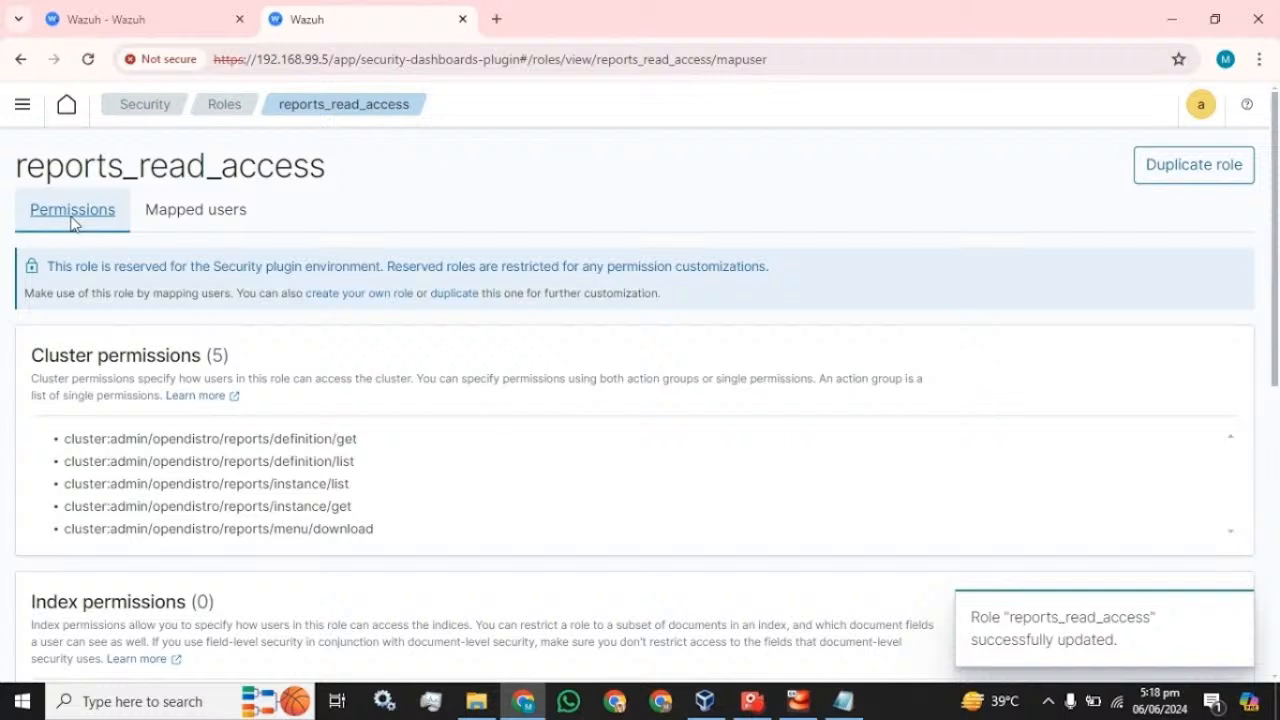
left_click(220, 106)
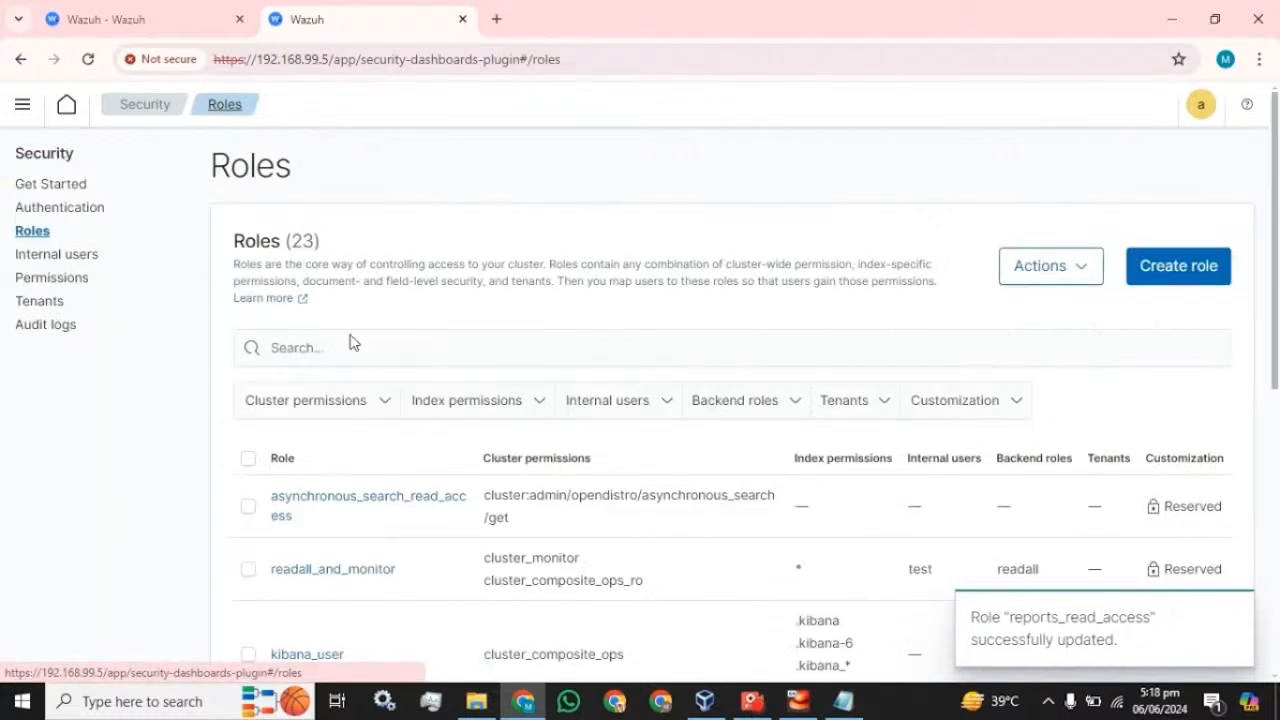
scroll(360, 370, "down", 5)
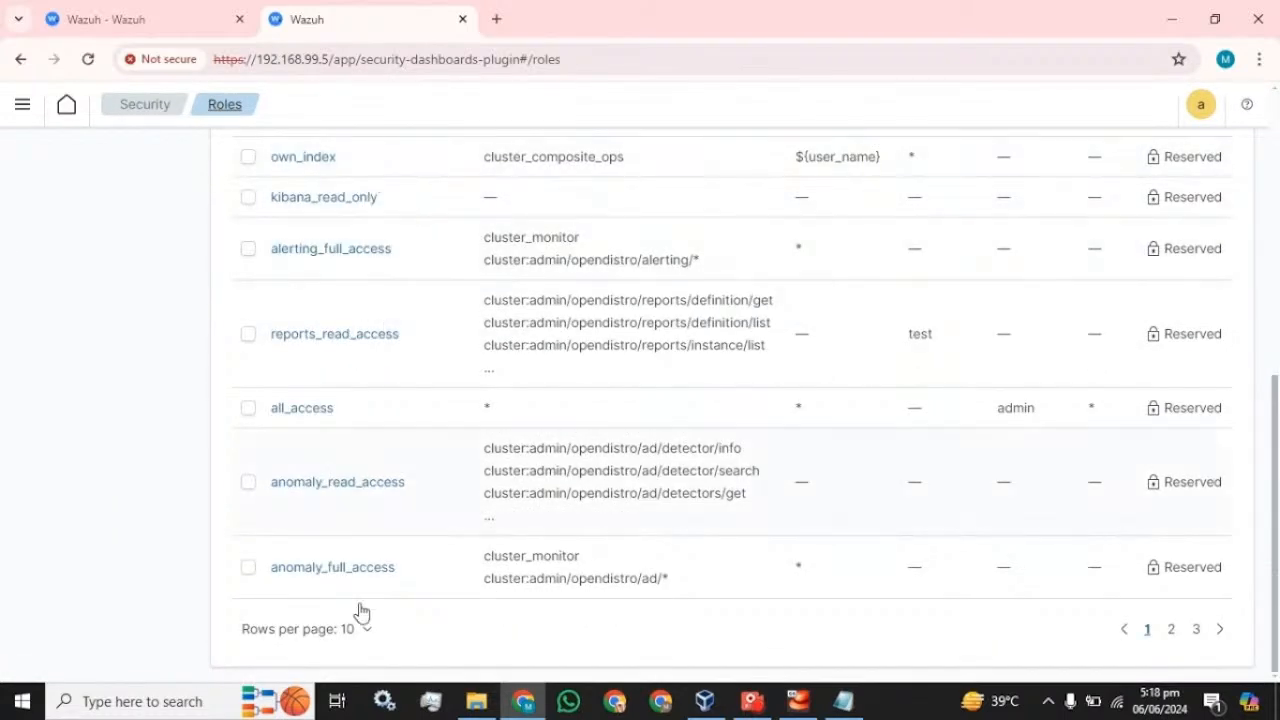
left_click(366, 629)
left_click(340, 587)
scroll(531, 486, "down", 10)
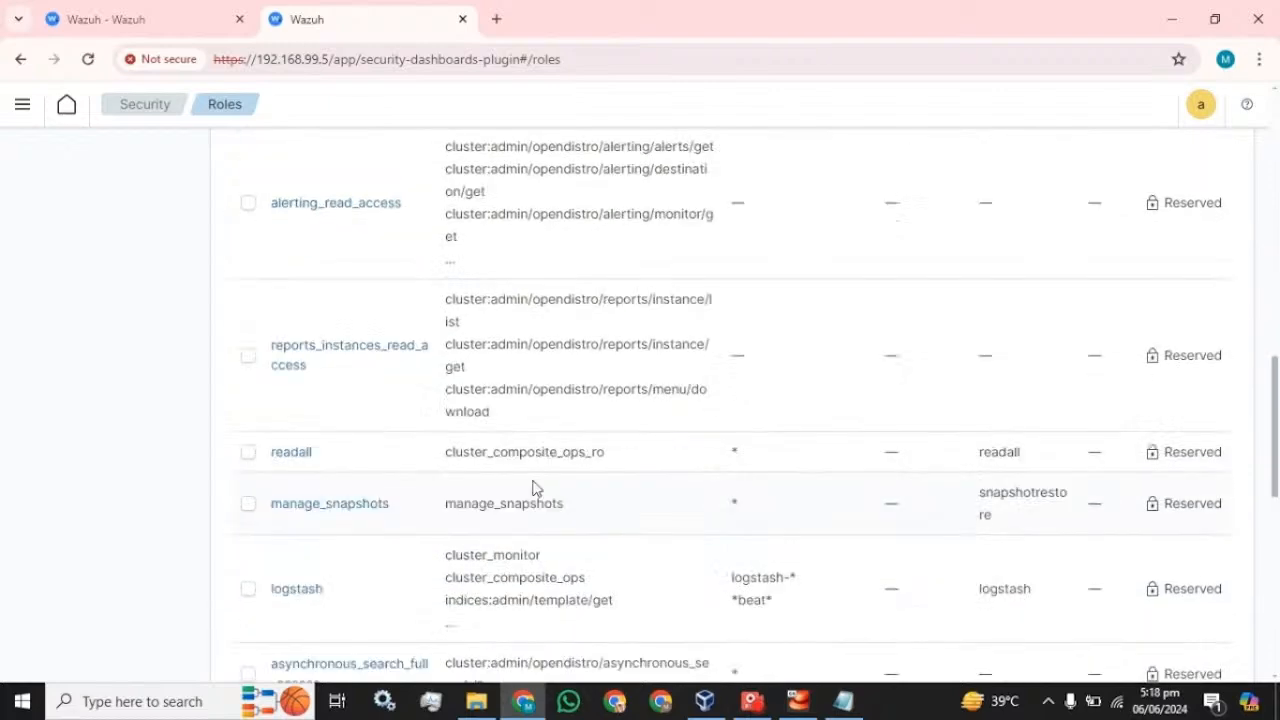
scroll(532, 488, "down", 3)
scroll(532, 488, "up", 15)
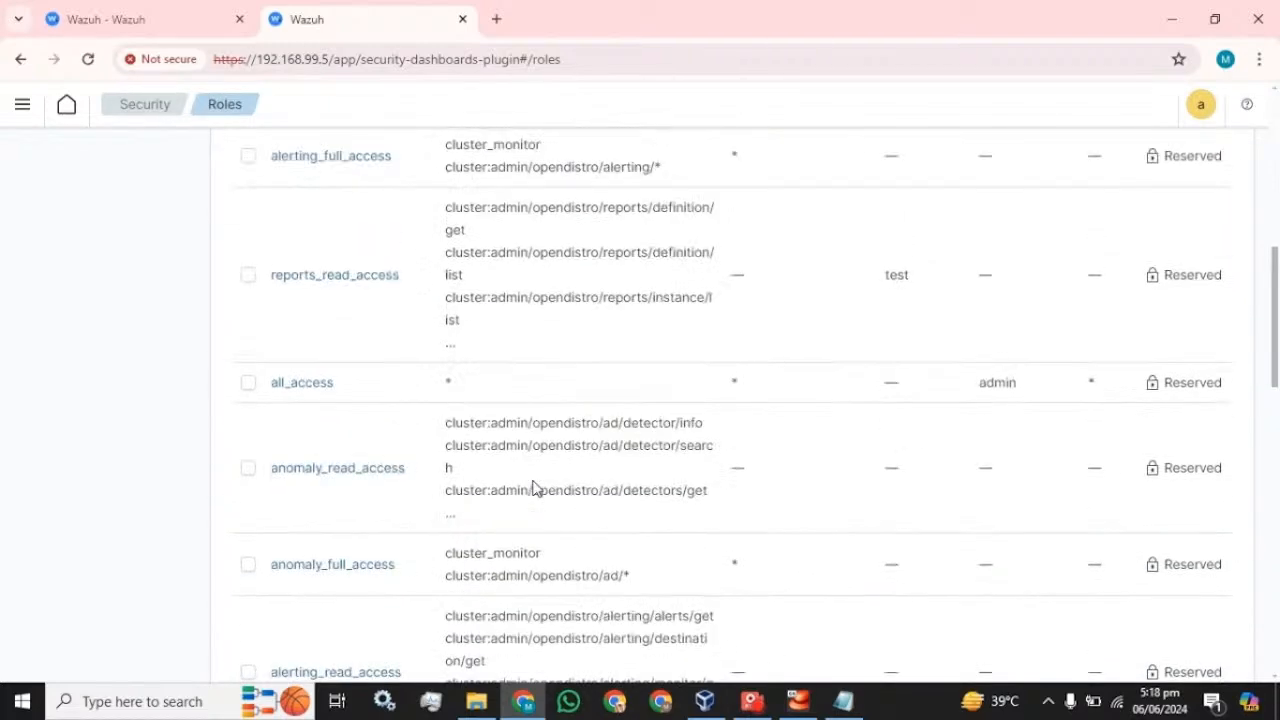
scroll(532, 488, "up", 2)
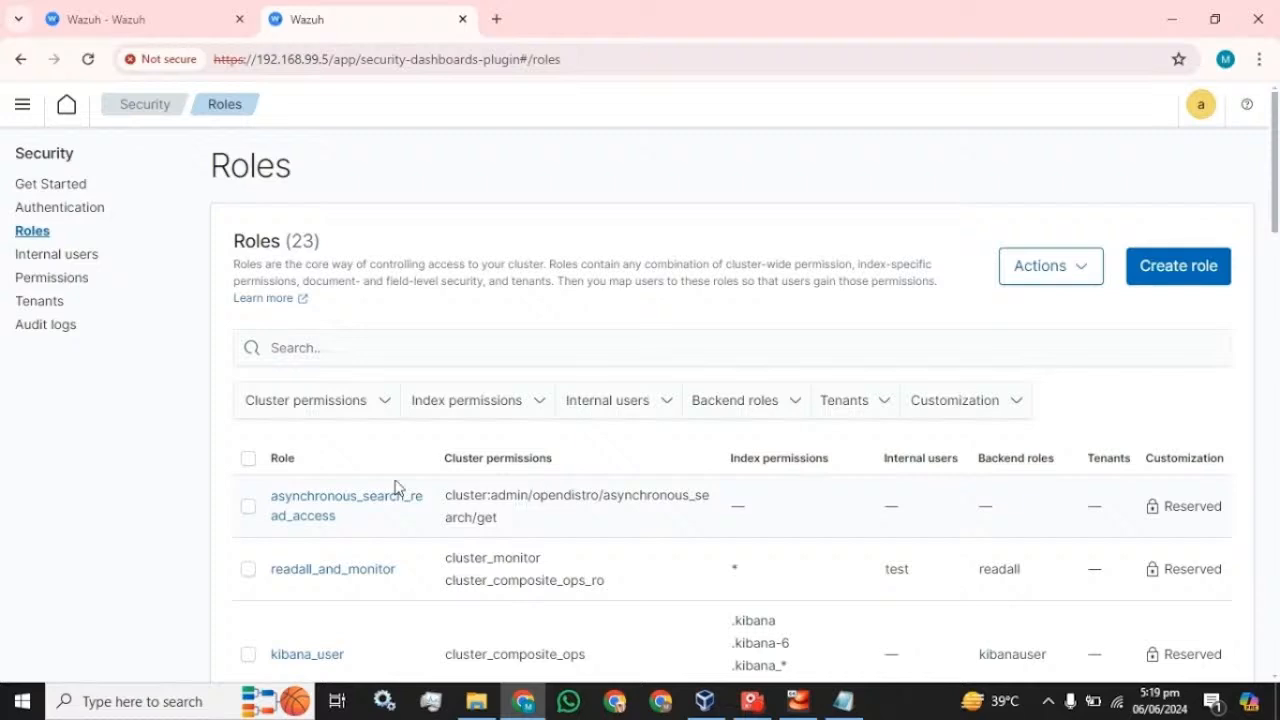
- Select the logstash user in Internal users and look over its Actions menu
left_click(45, 253)
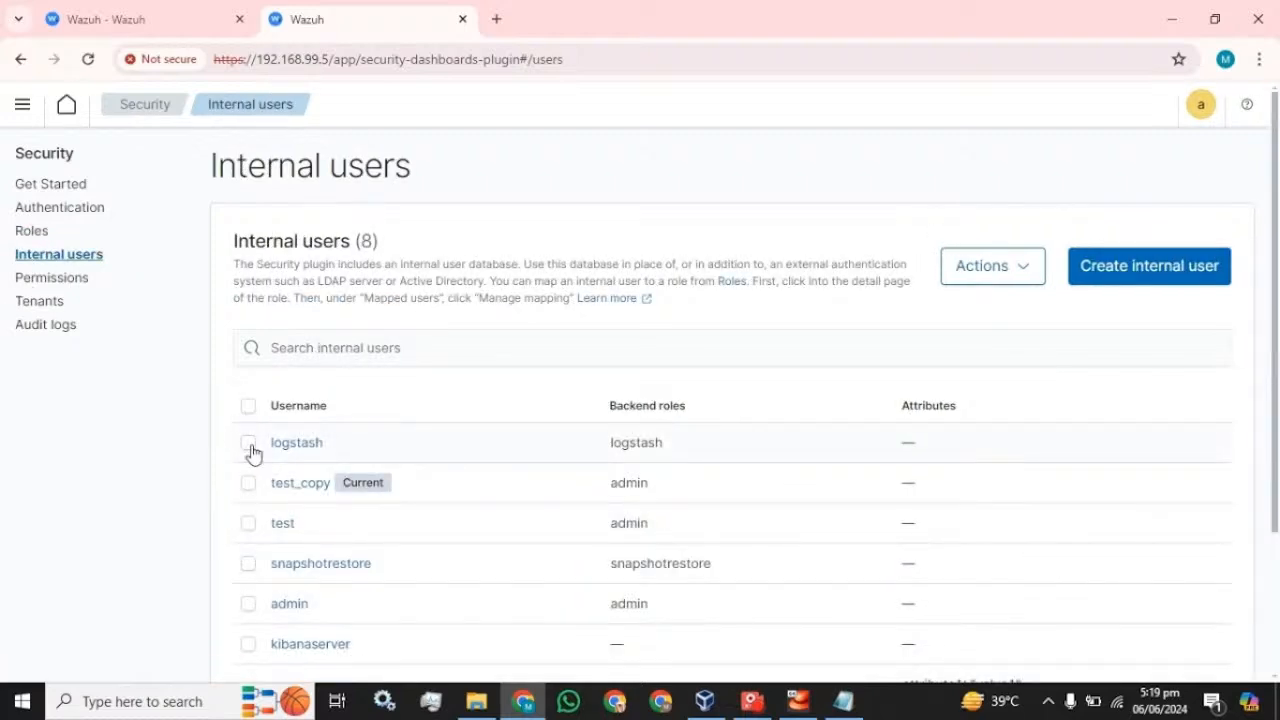
left_click(248, 443)
left_click(1005, 276)
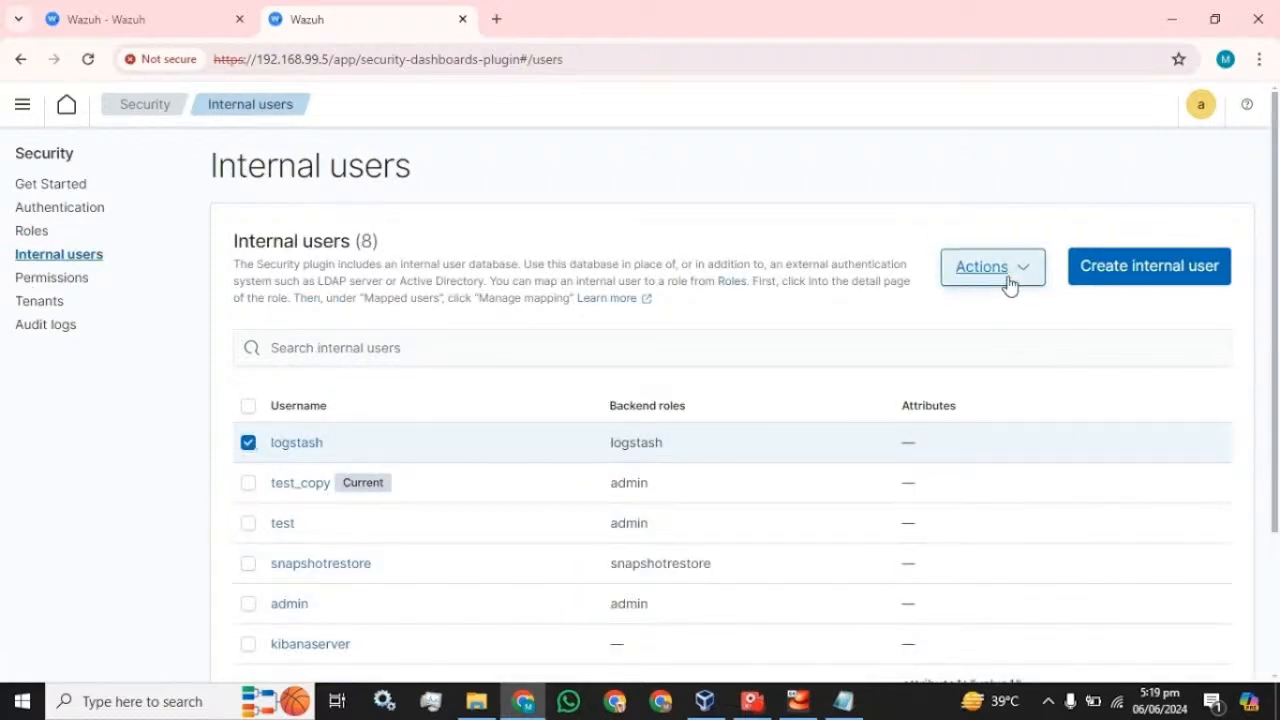
left_click(1085, 320)
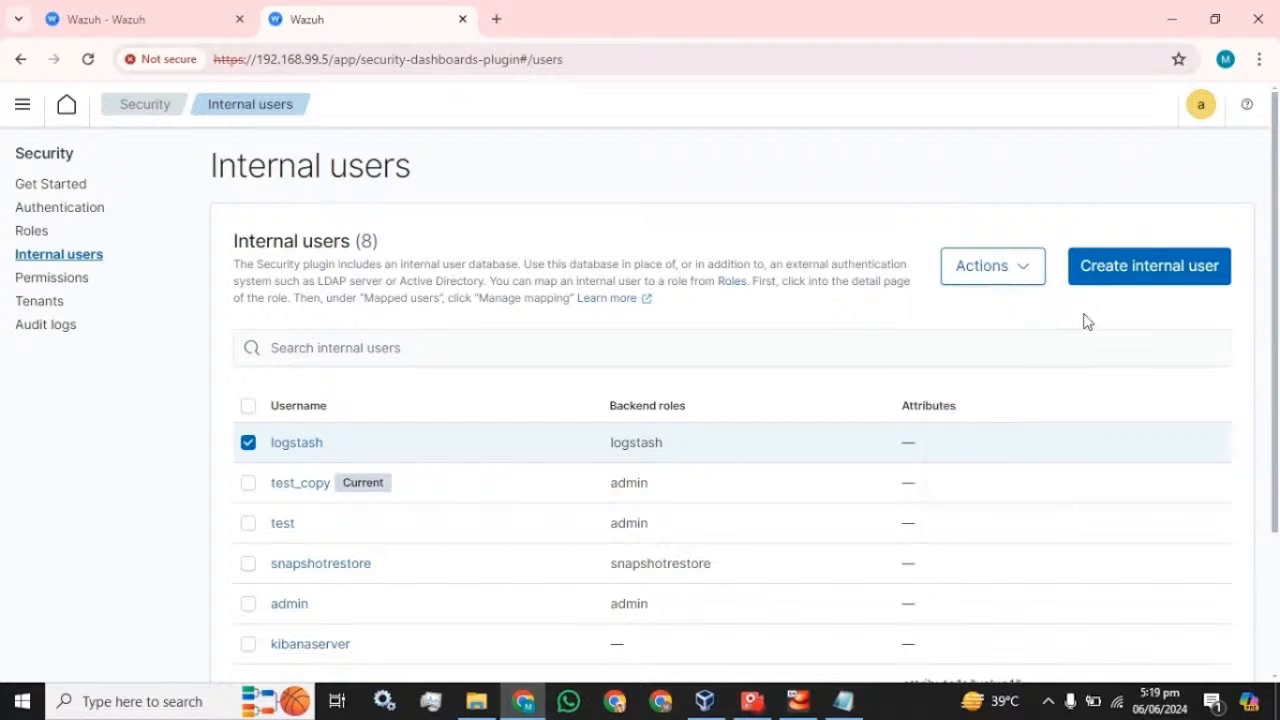
left_click(1015, 278)
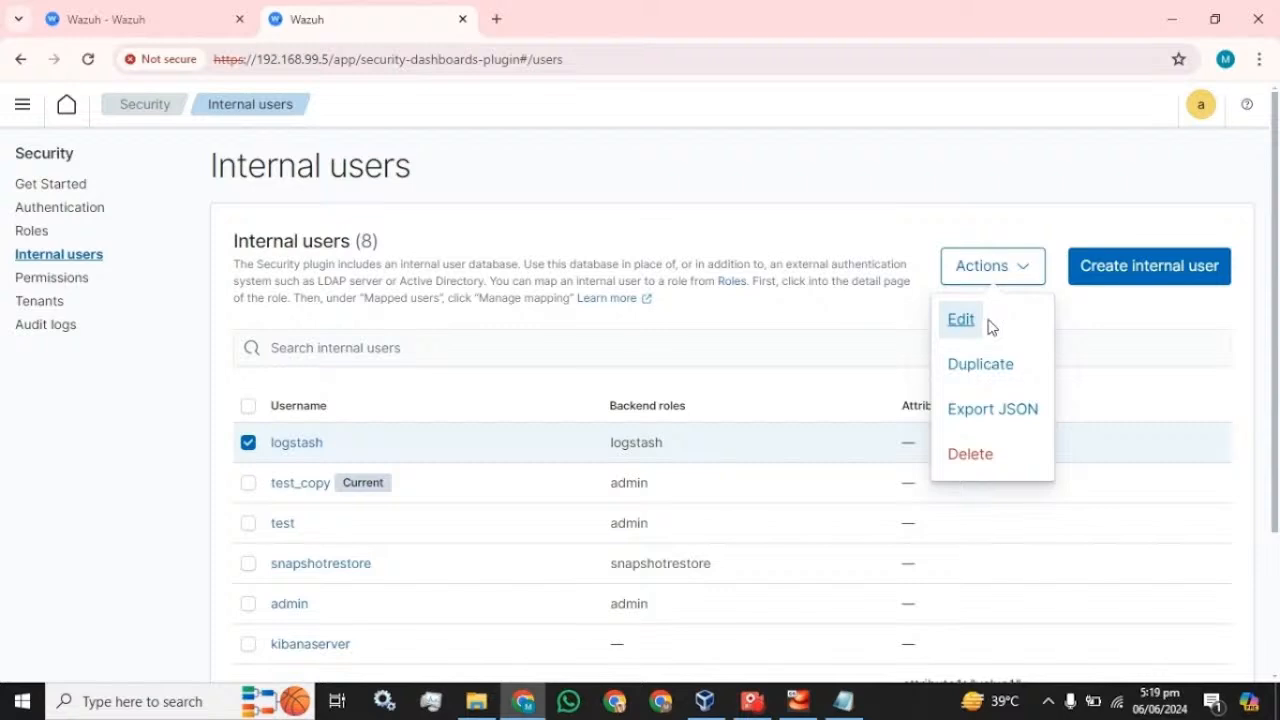
left_click(1108, 327)
scroll(777, 440, "down", 3)
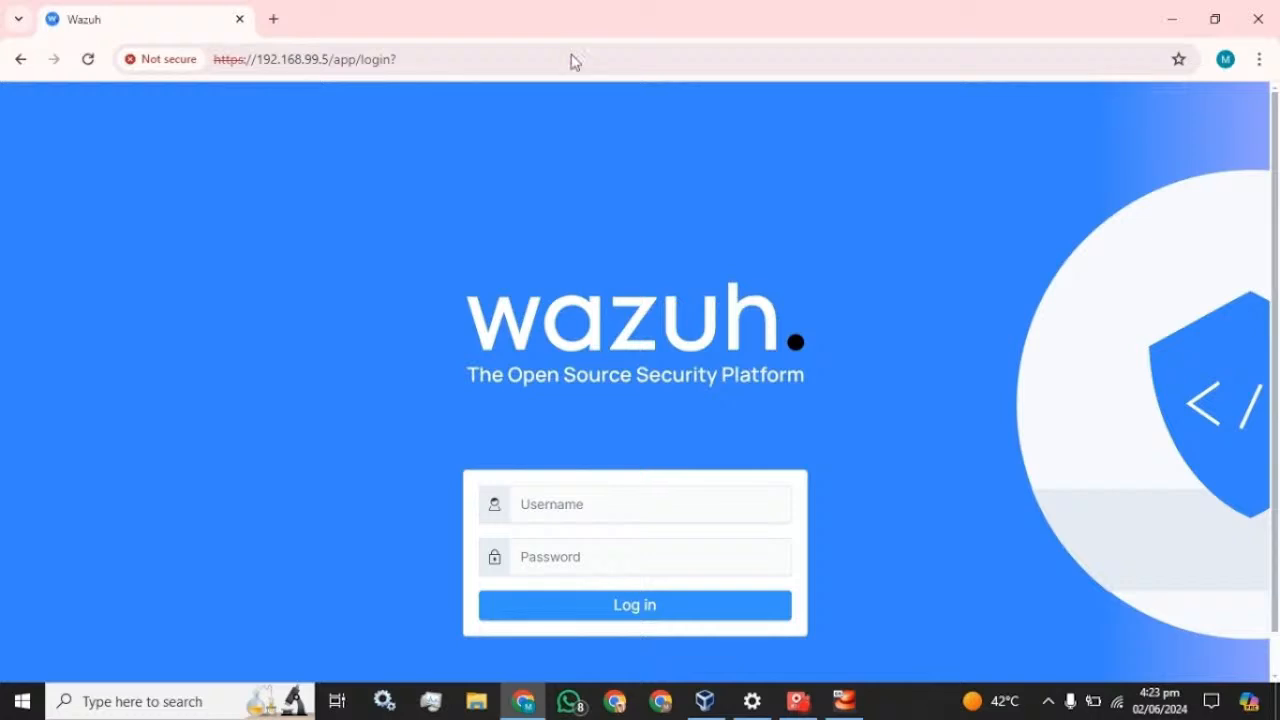
- Log in with the admin username and its password, then dismiss Chrome's breach warning
left_click(588, 503)
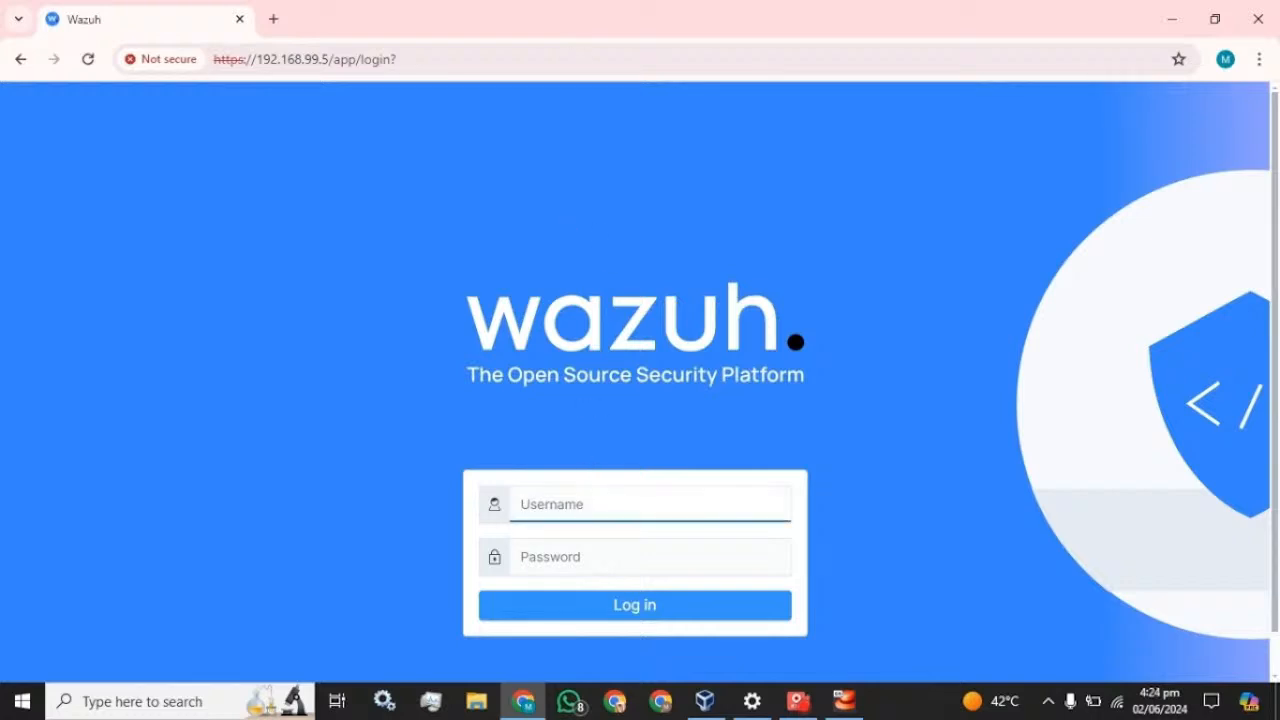
type("y")
key("BackSpace")
type("admin")
key("Tab")
type("admi")
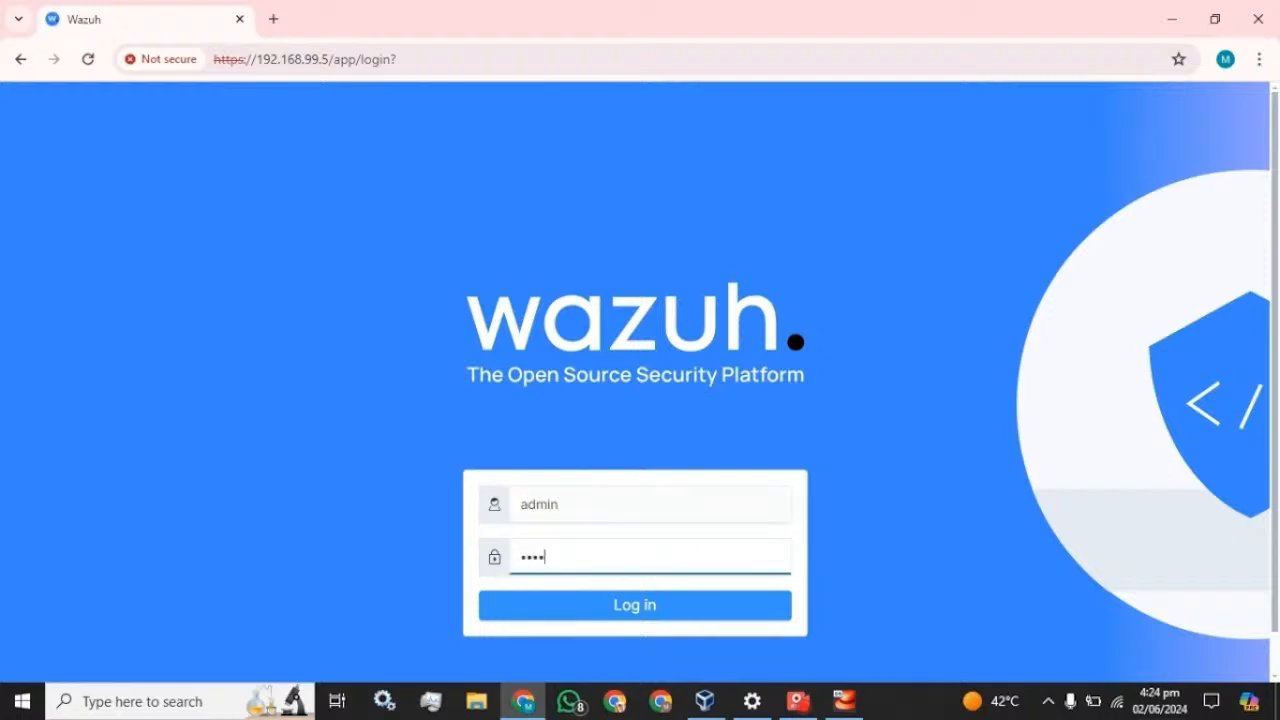
type("n")
key("Return")
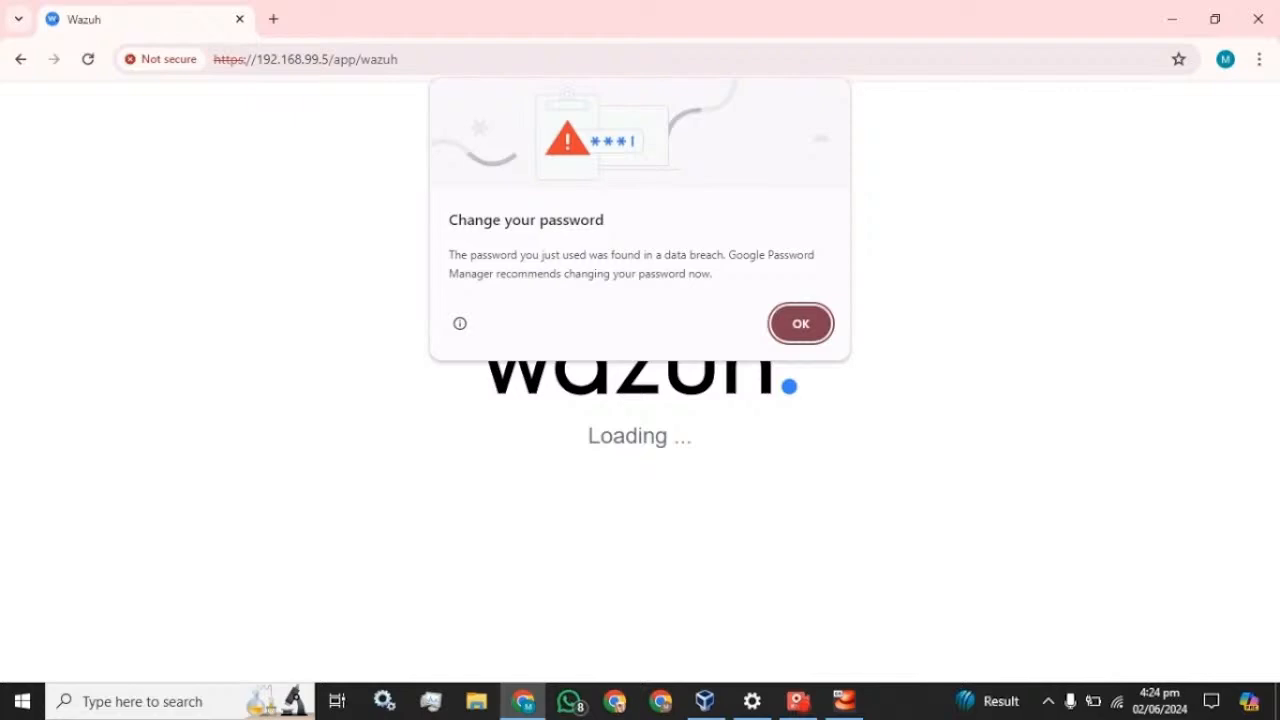
left_click(802, 320)
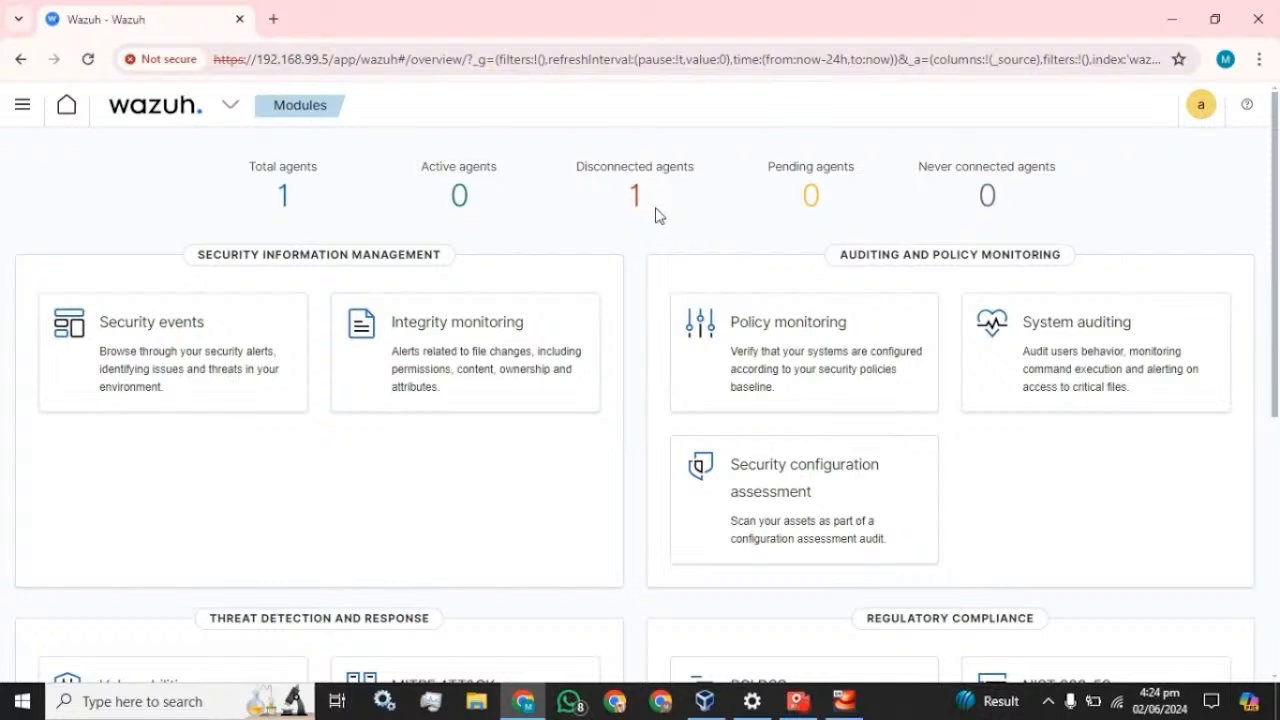
- Open Windows Services from the Start search and select the Wazuh agent service
left_click(175, 703)
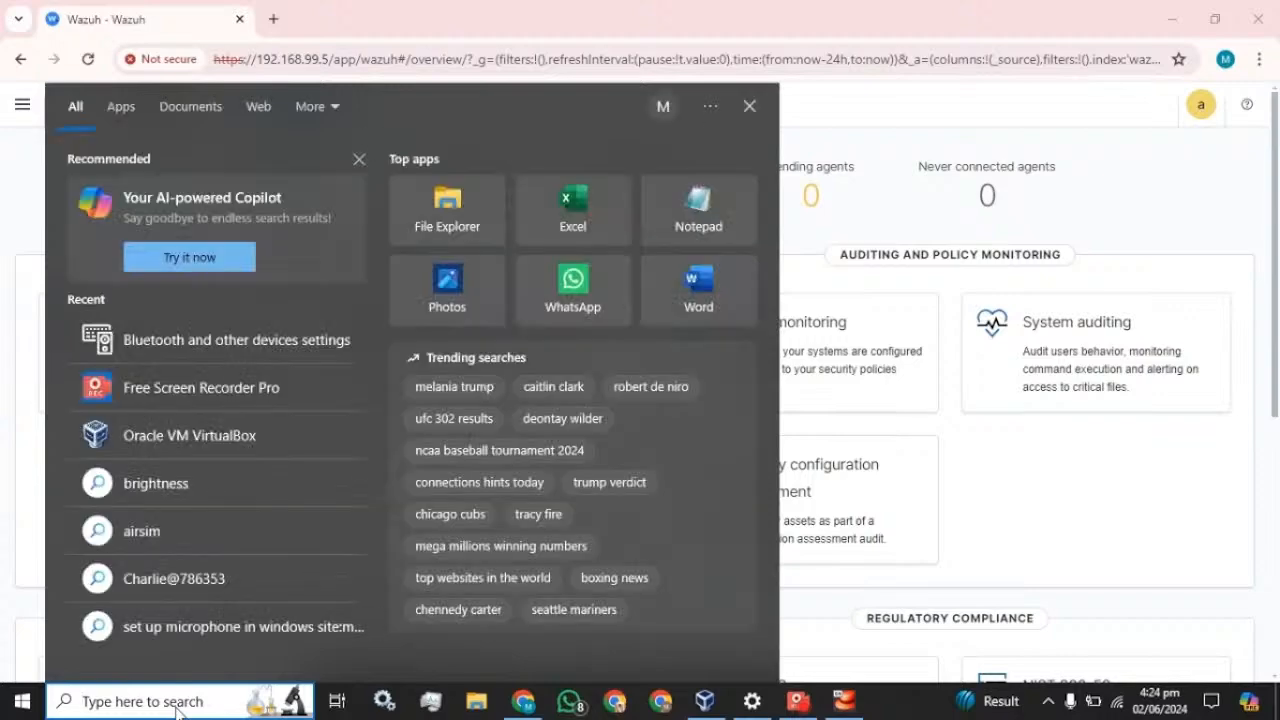
type("serv")
key("Escape")
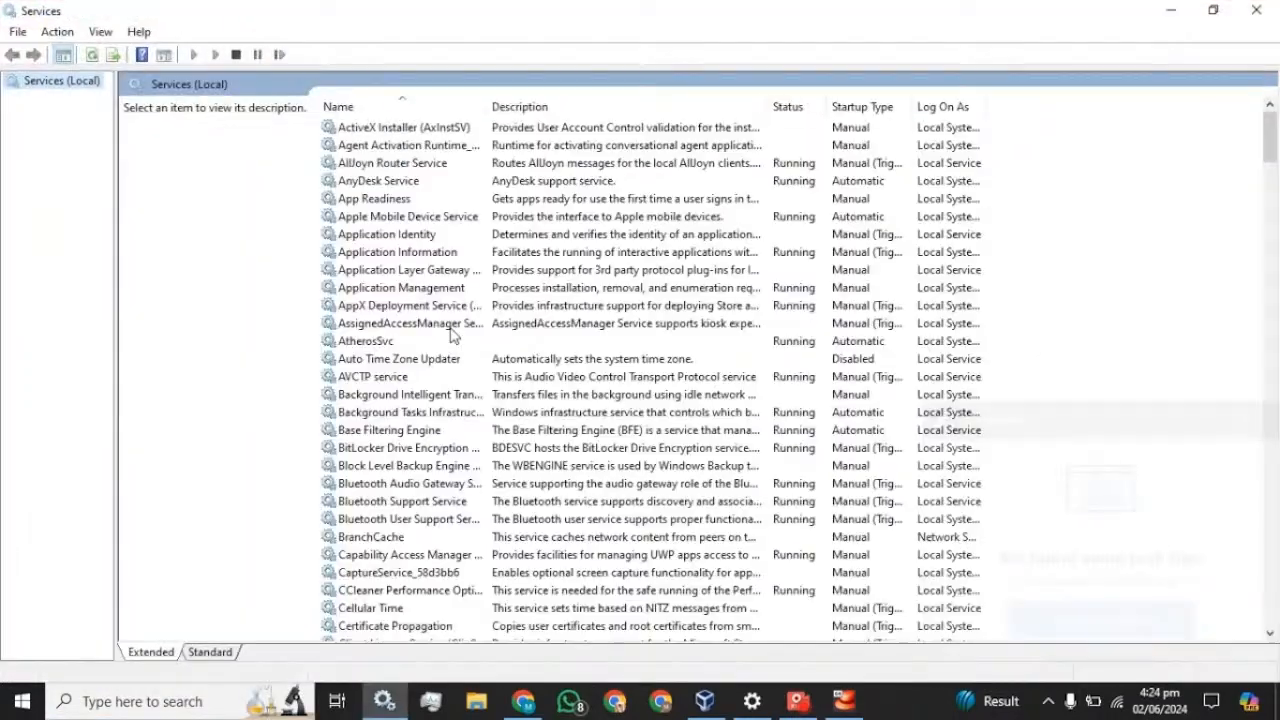
left_click(450, 326)
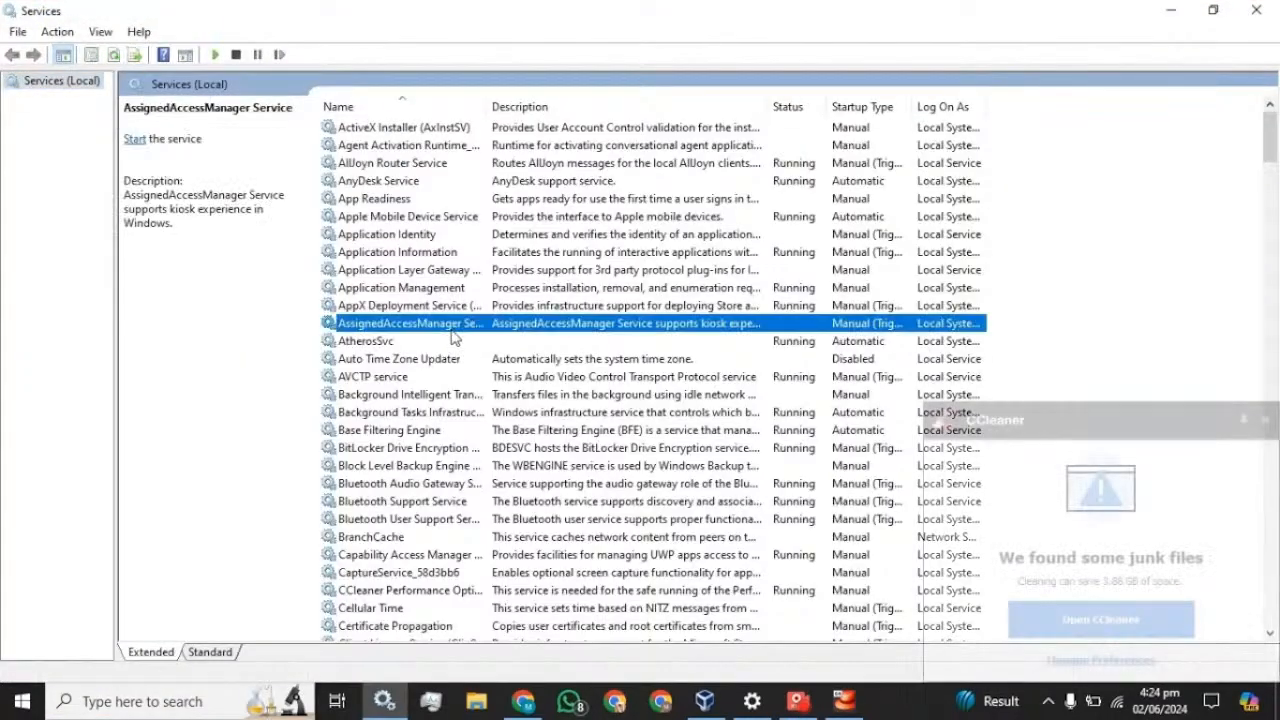
key("w")
key("w")
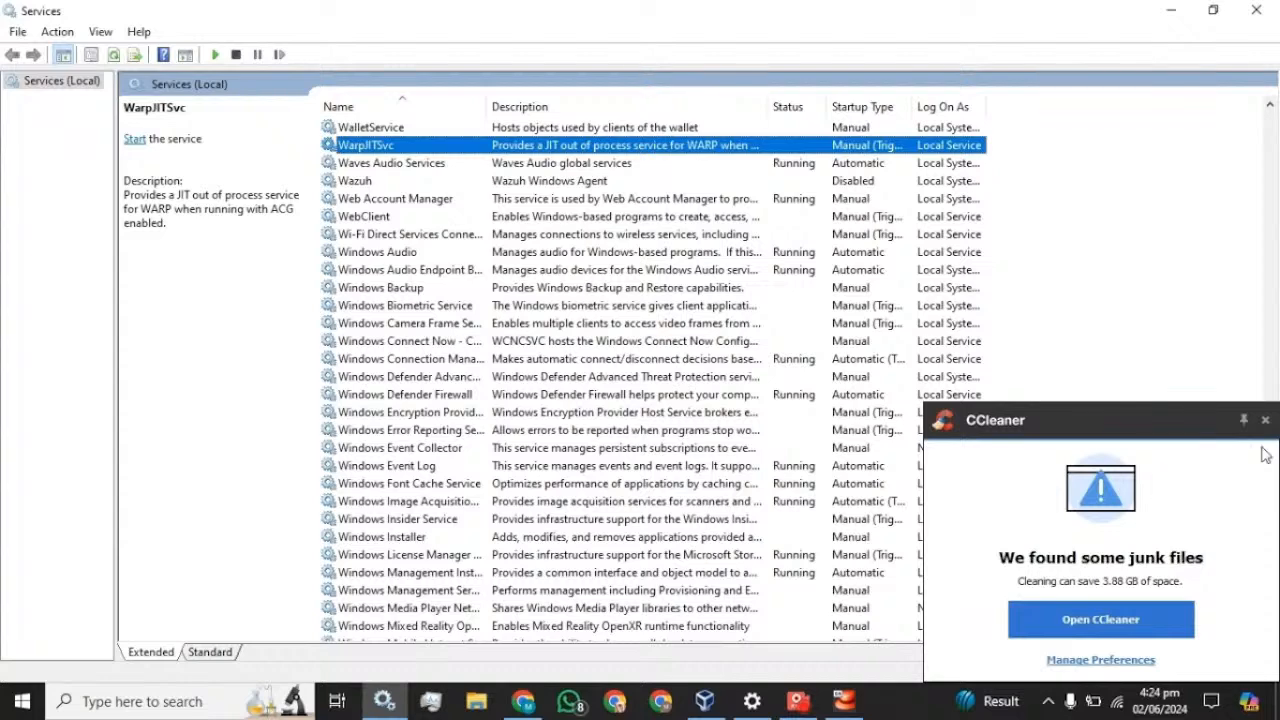
left_click(363, 180)
- Set the Wazuh service's startup type to Manual, apply it, and start the service
right_click(353, 183)
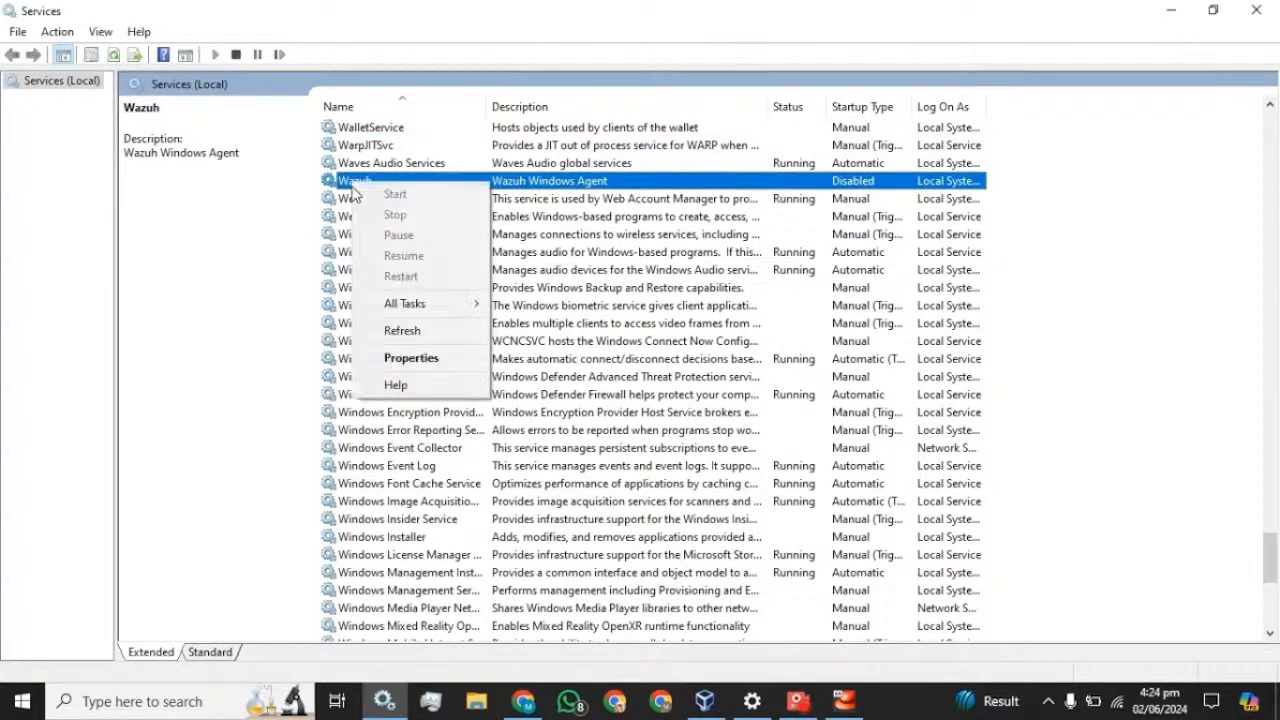
left_click(400, 358)
left_click(645, 329)
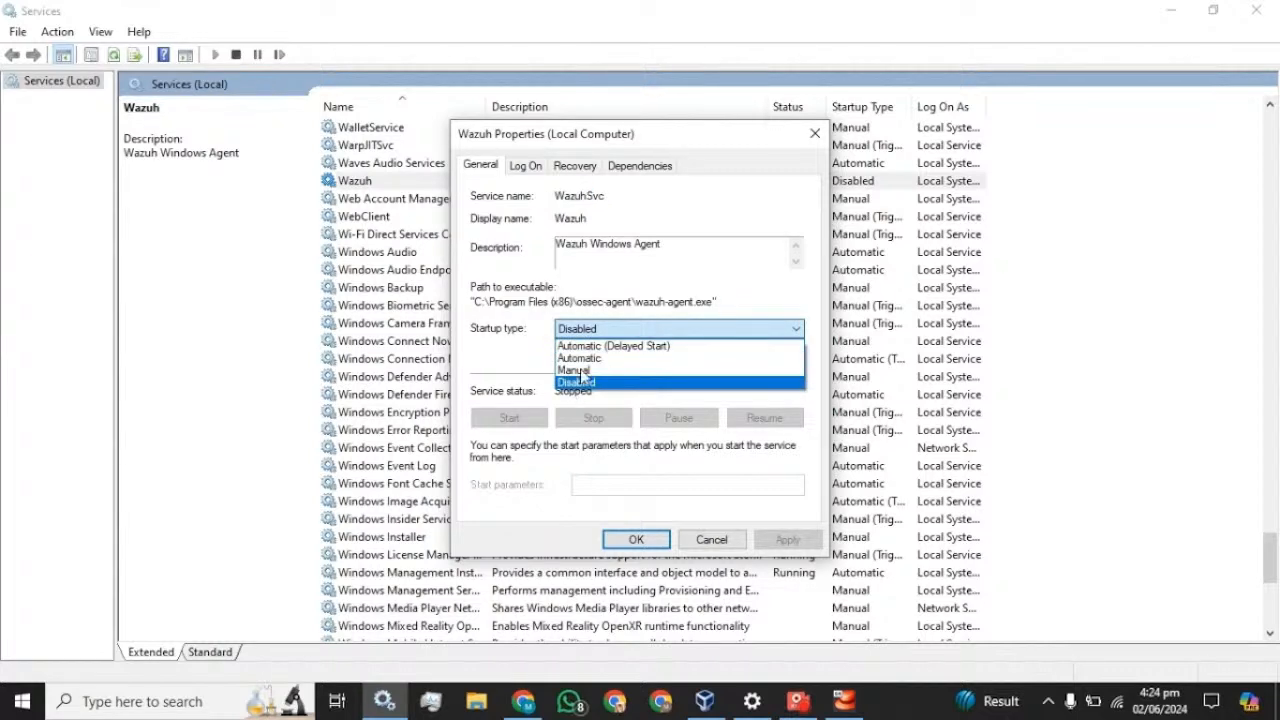
left_click(585, 371)
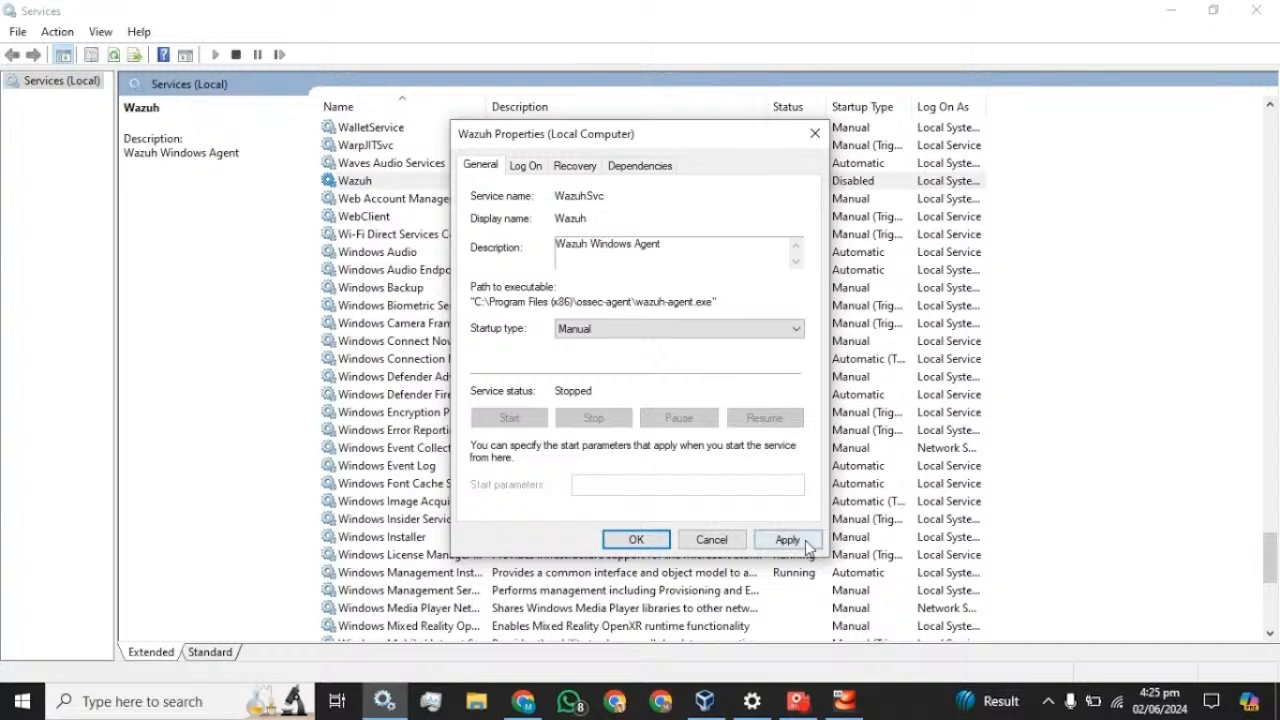
left_click(800, 540)
left_click(525, 425)
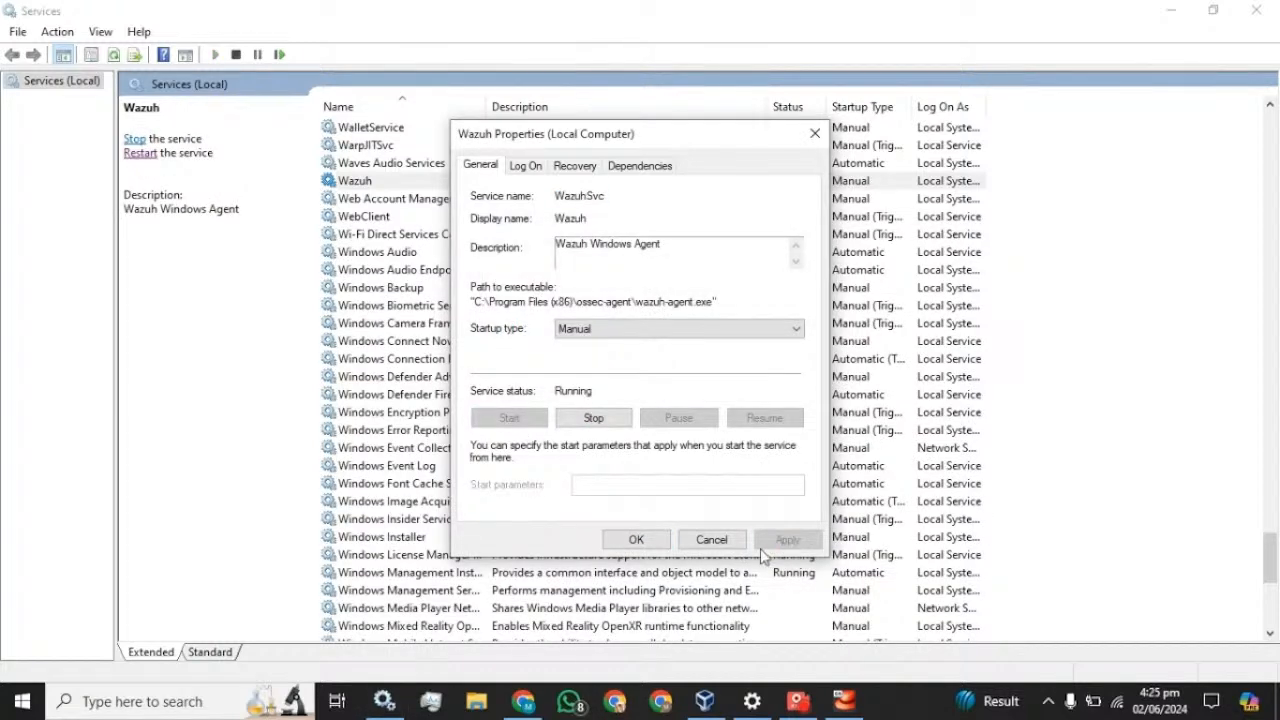
left_click(640, 540)
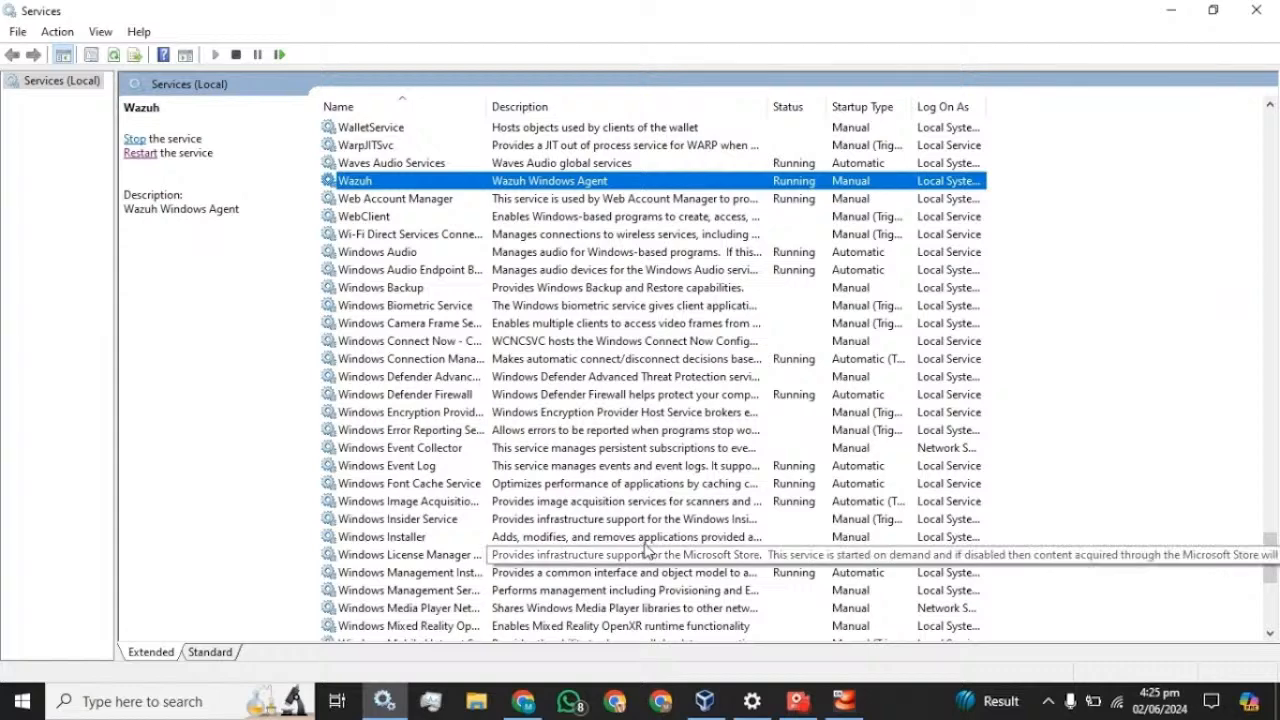
- Return to Chrome and reload the Wazuh overview so it shows 1 active and 0 disconnected agents
left_click(526, 702)
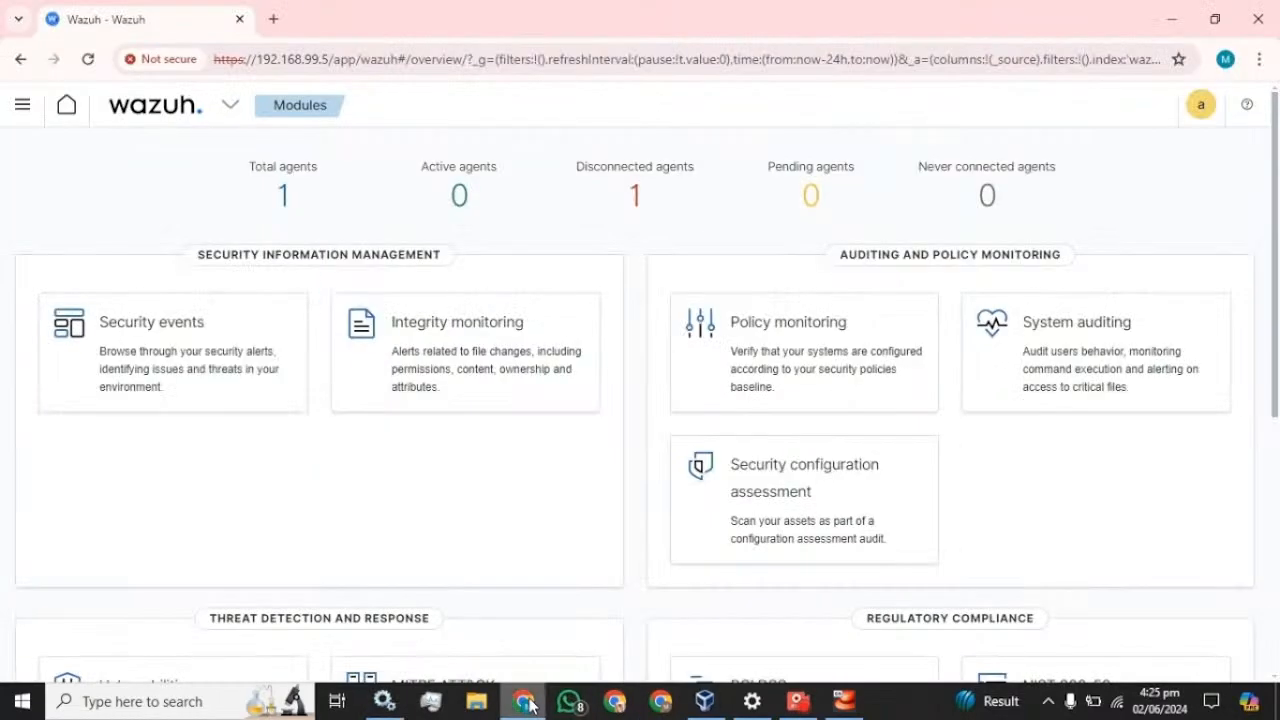
left_click(88, 59)
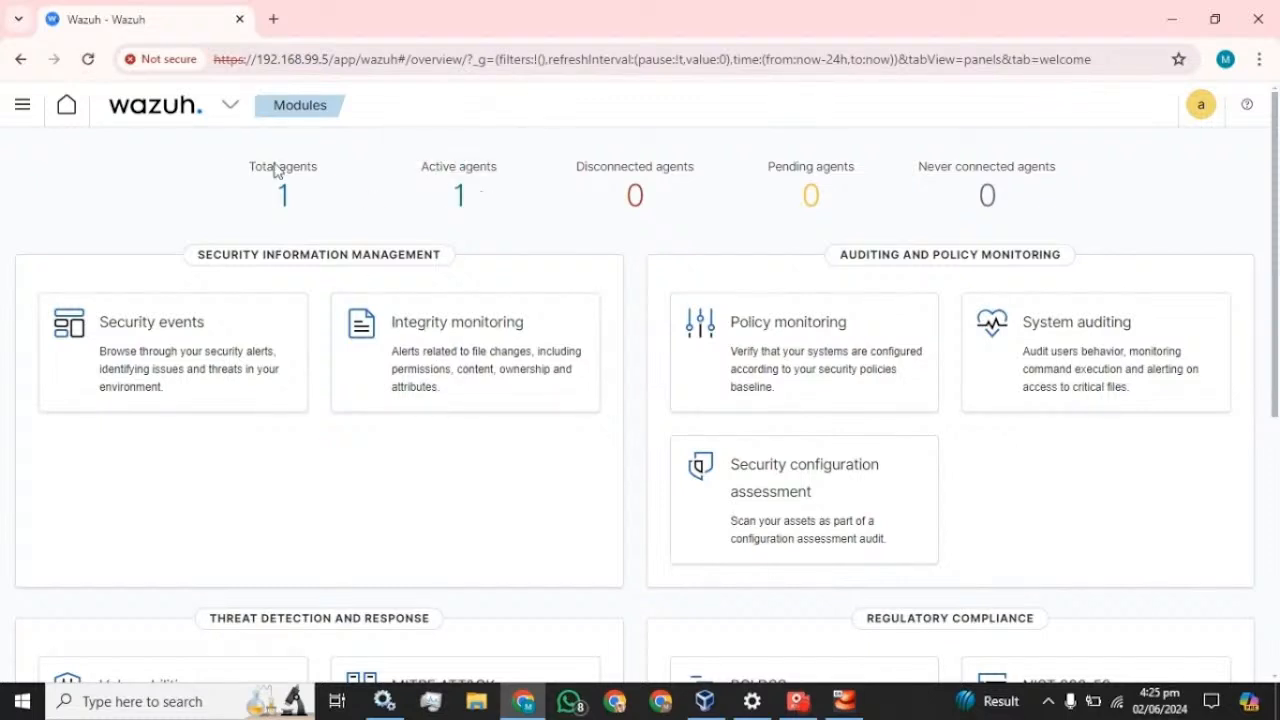
left_click(21, 118)
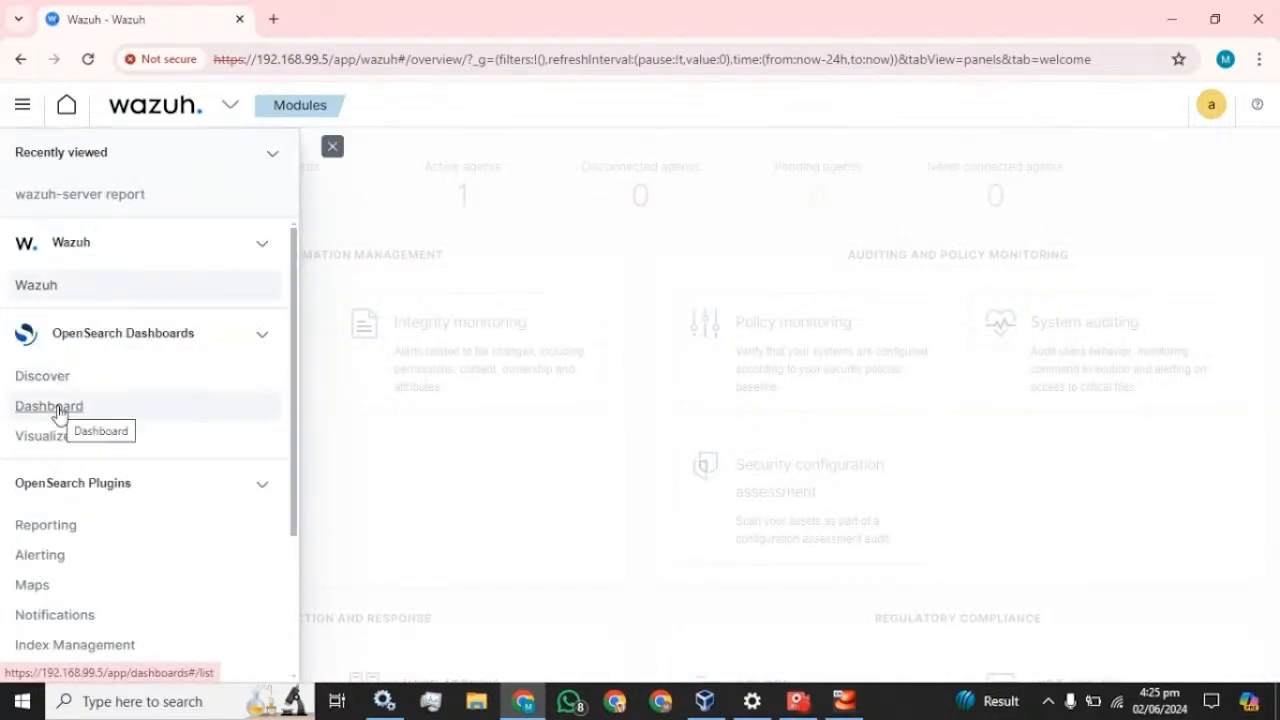
- Create a new dashboard with a Data Table visualization sourced from wazuh-alerts-*
left_click(50, 406)
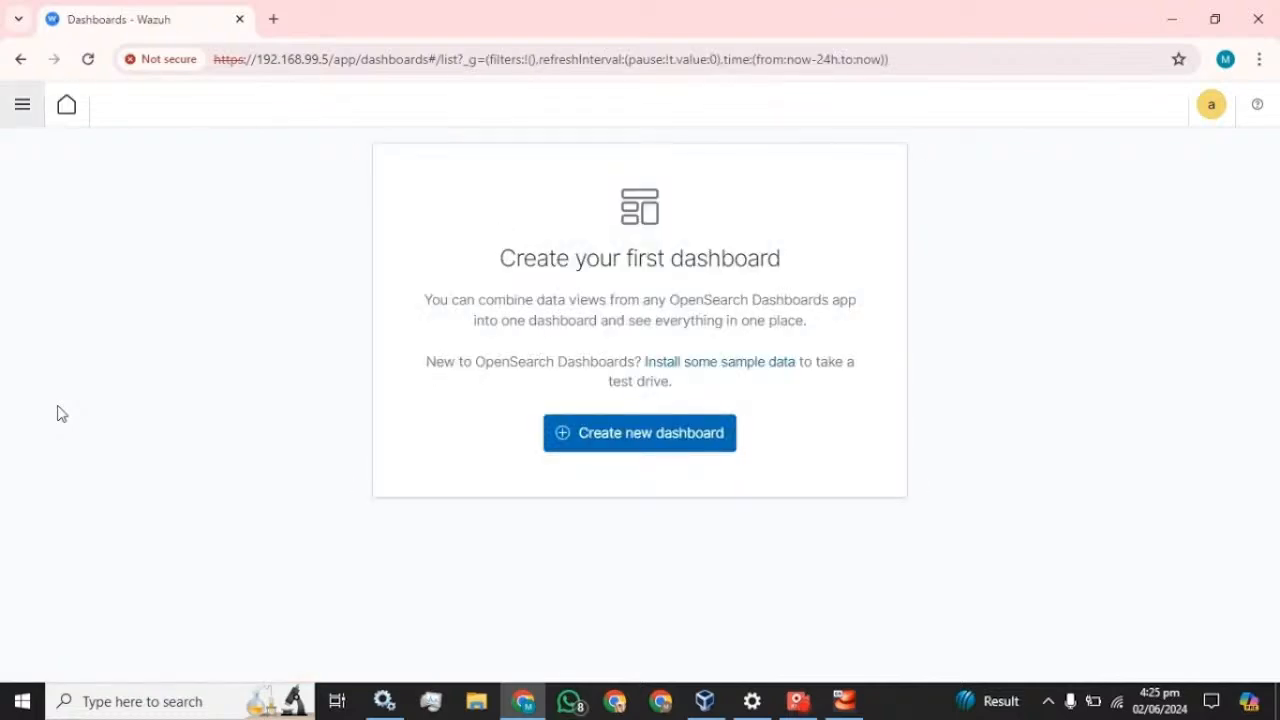
left_click(574, 432)
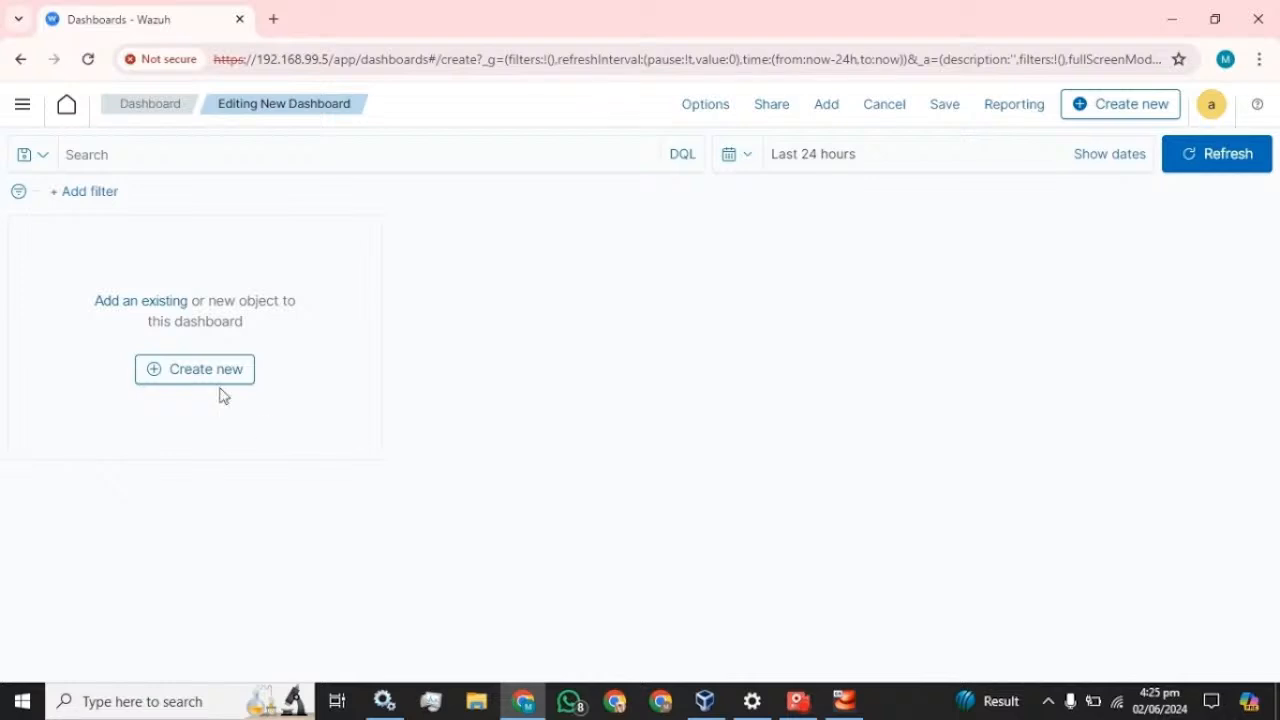
left_click(182, 371)
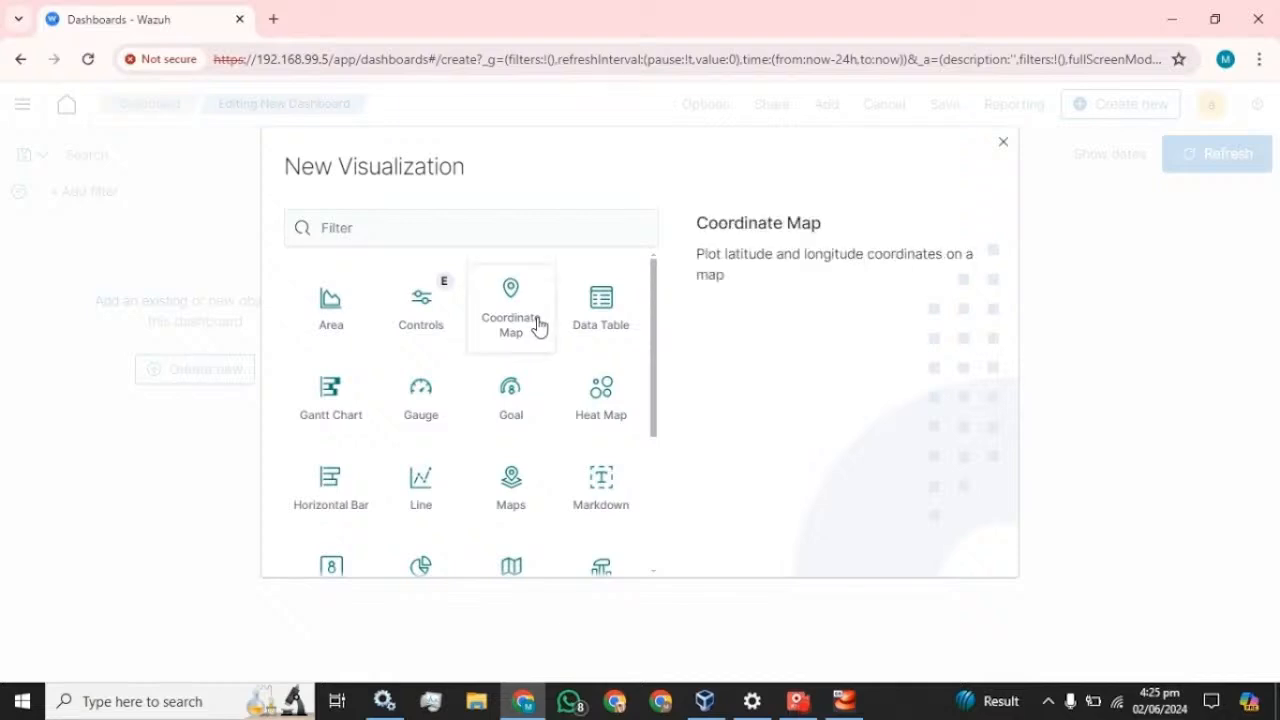
left_click(616, 327)
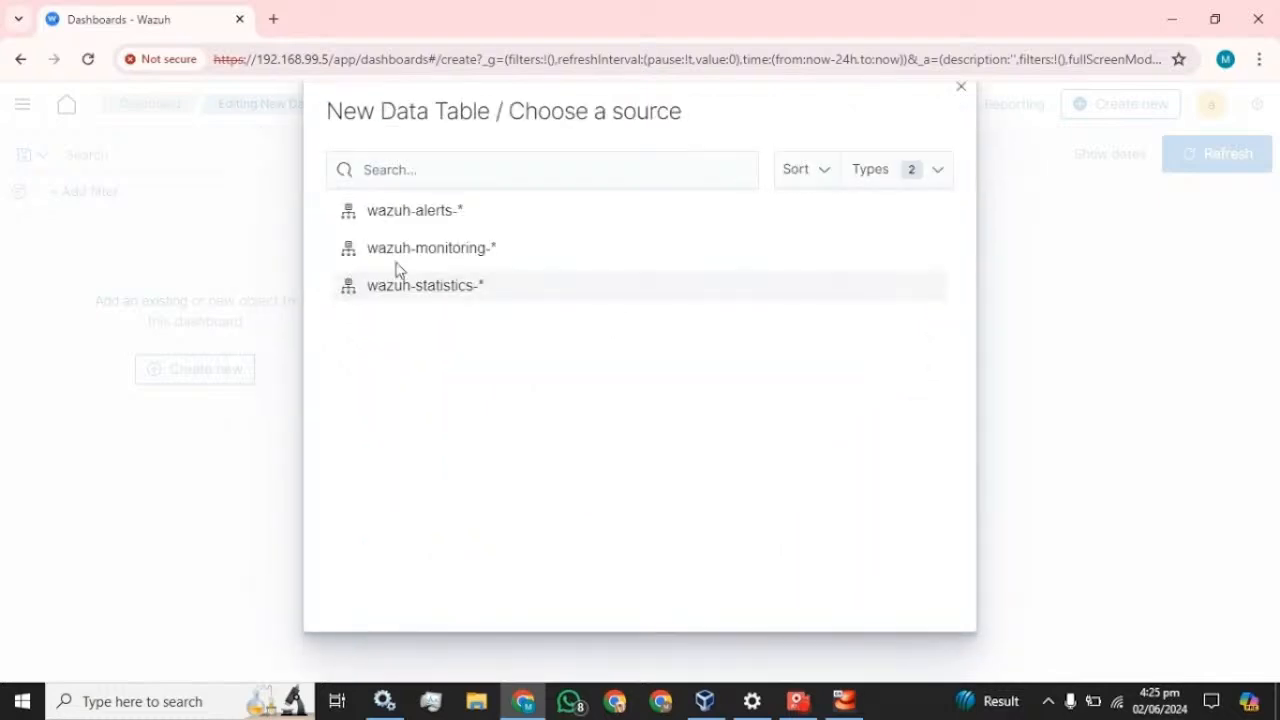
left_click(430, 219)
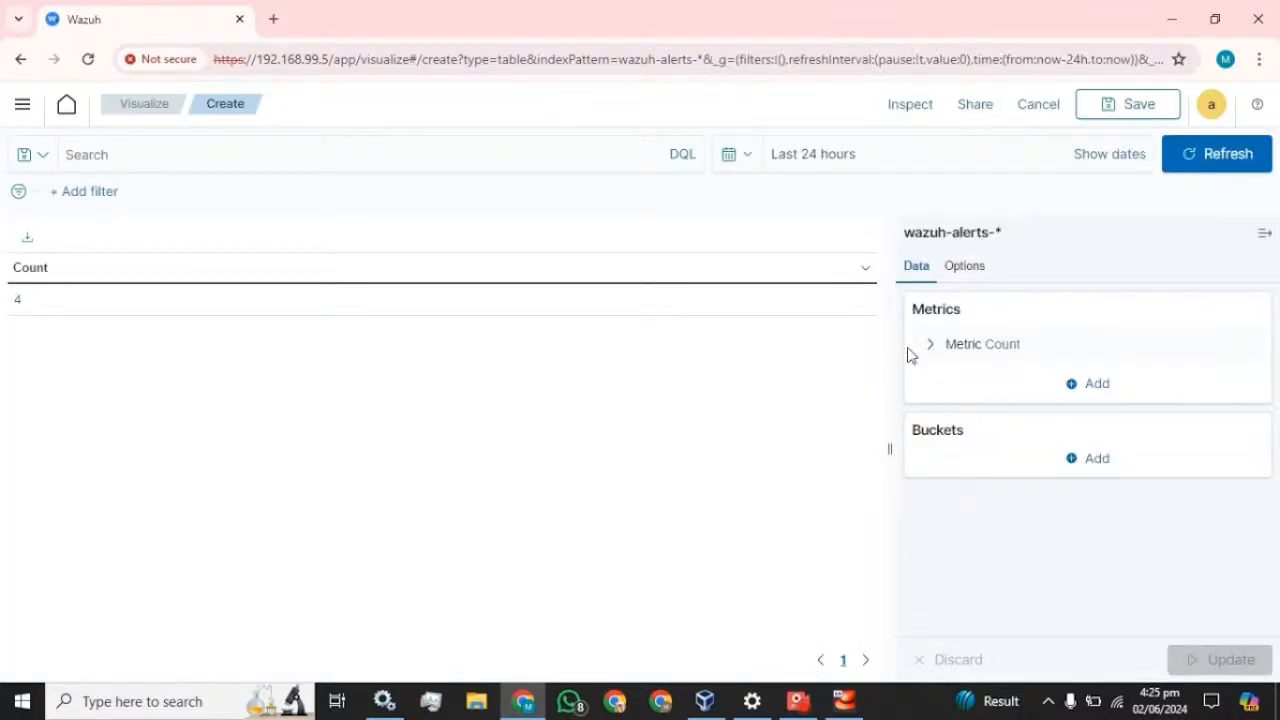
- Add a Split table bucket laid out as columns with a Terms aggregation
left_click(1096, 388)
left_click(1092, 390)
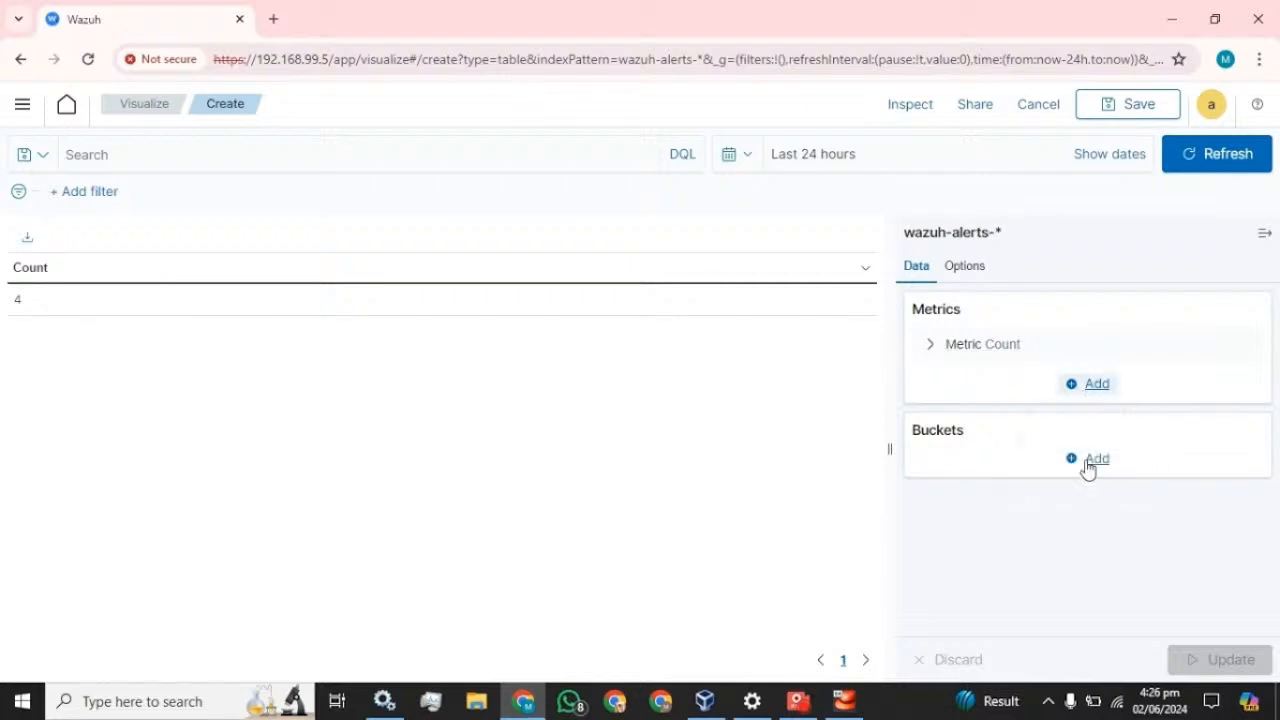
left_click(1092, 462)
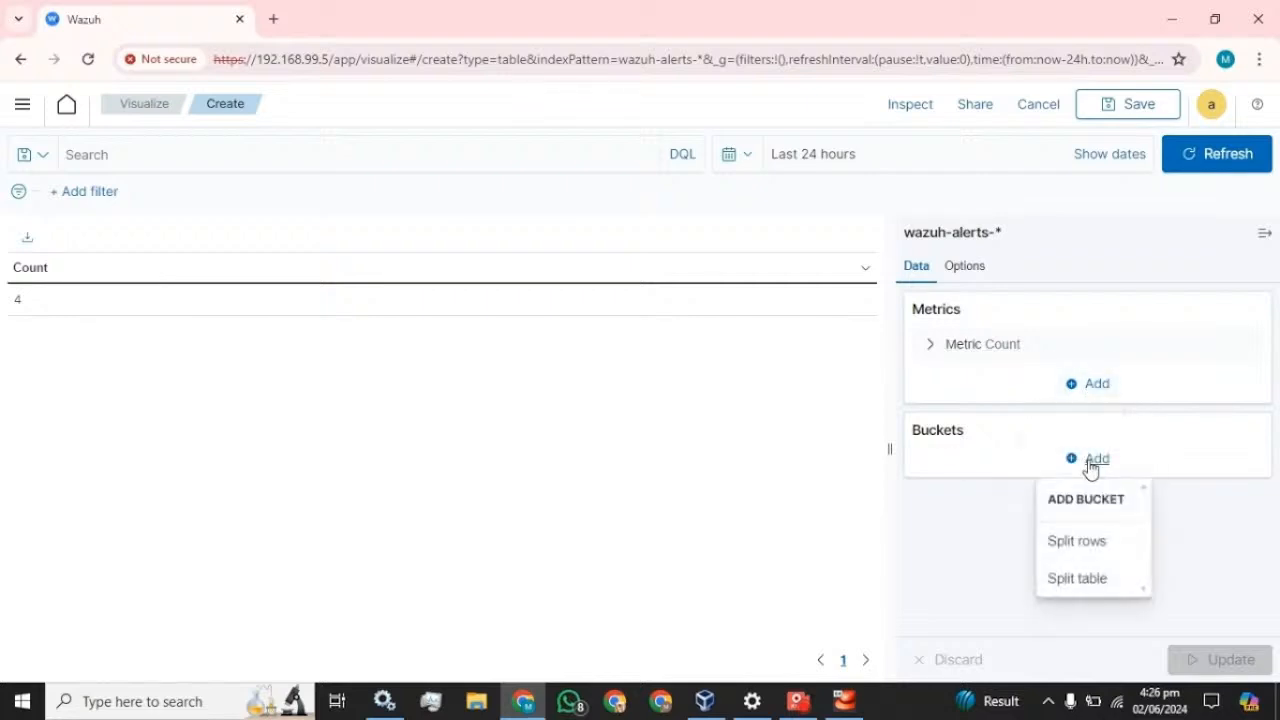
left_click(1074, 579)
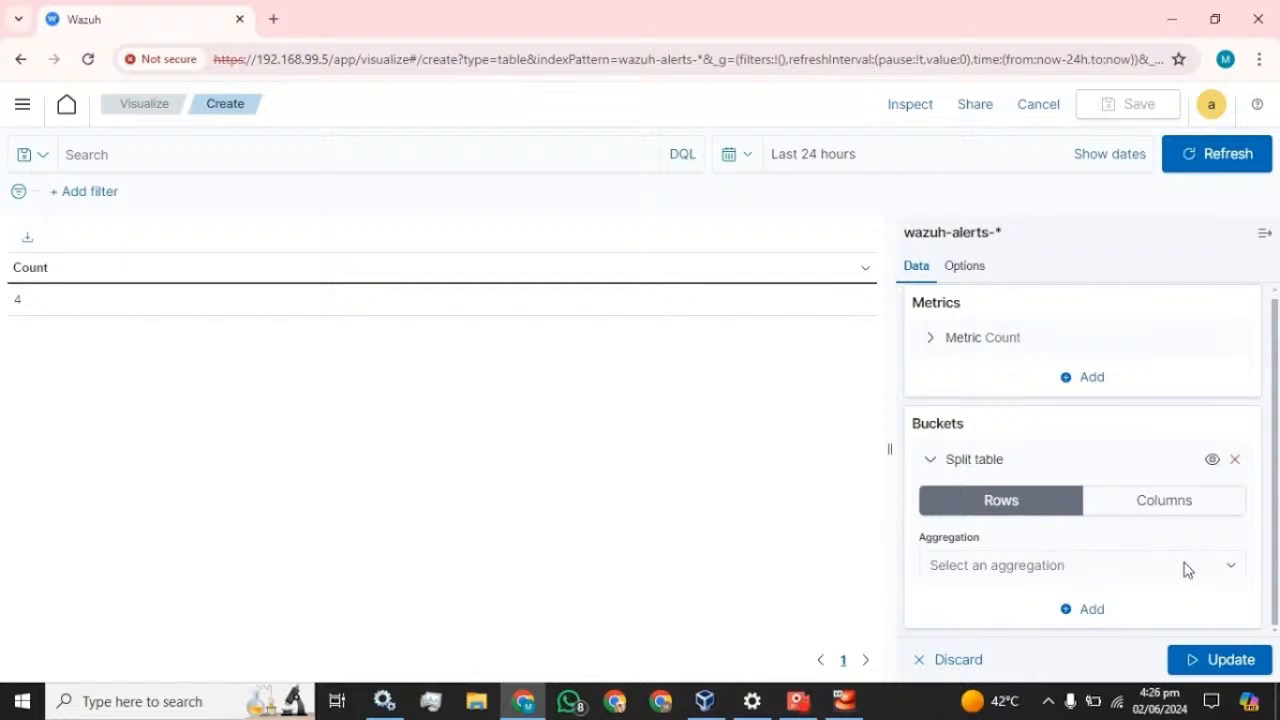
left_click(1194, 512)
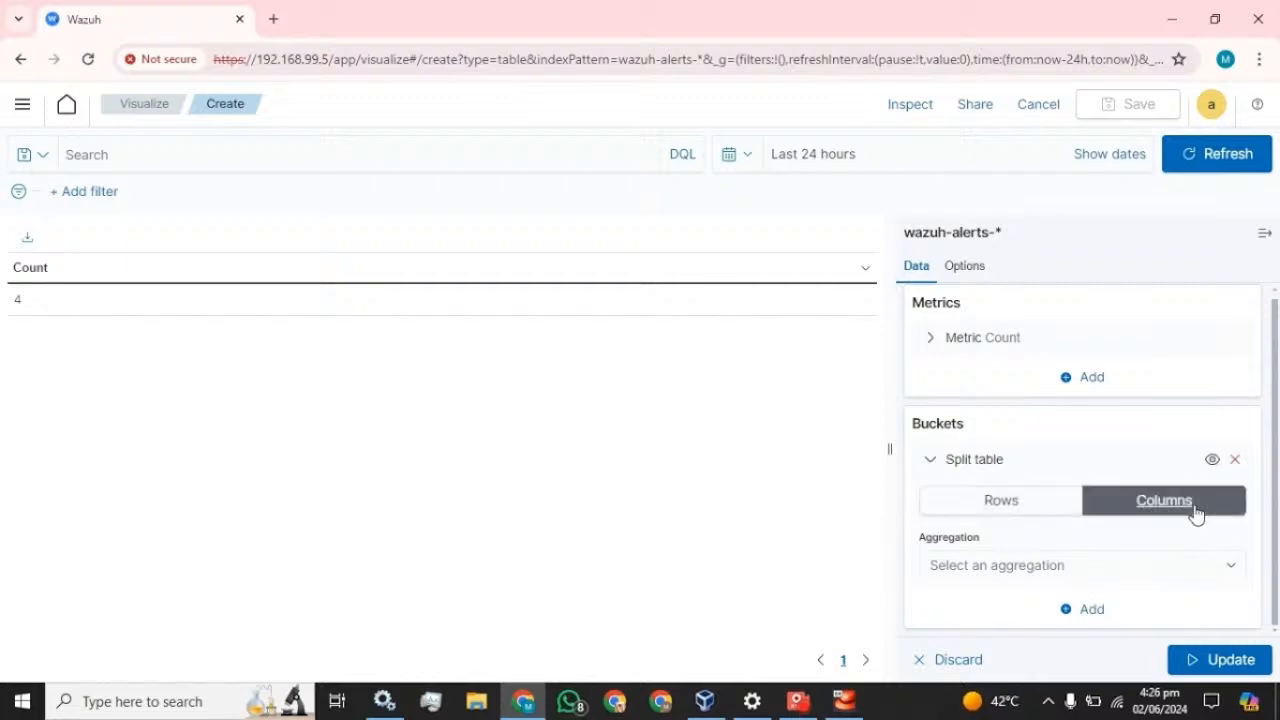
left_click(1230, 568)
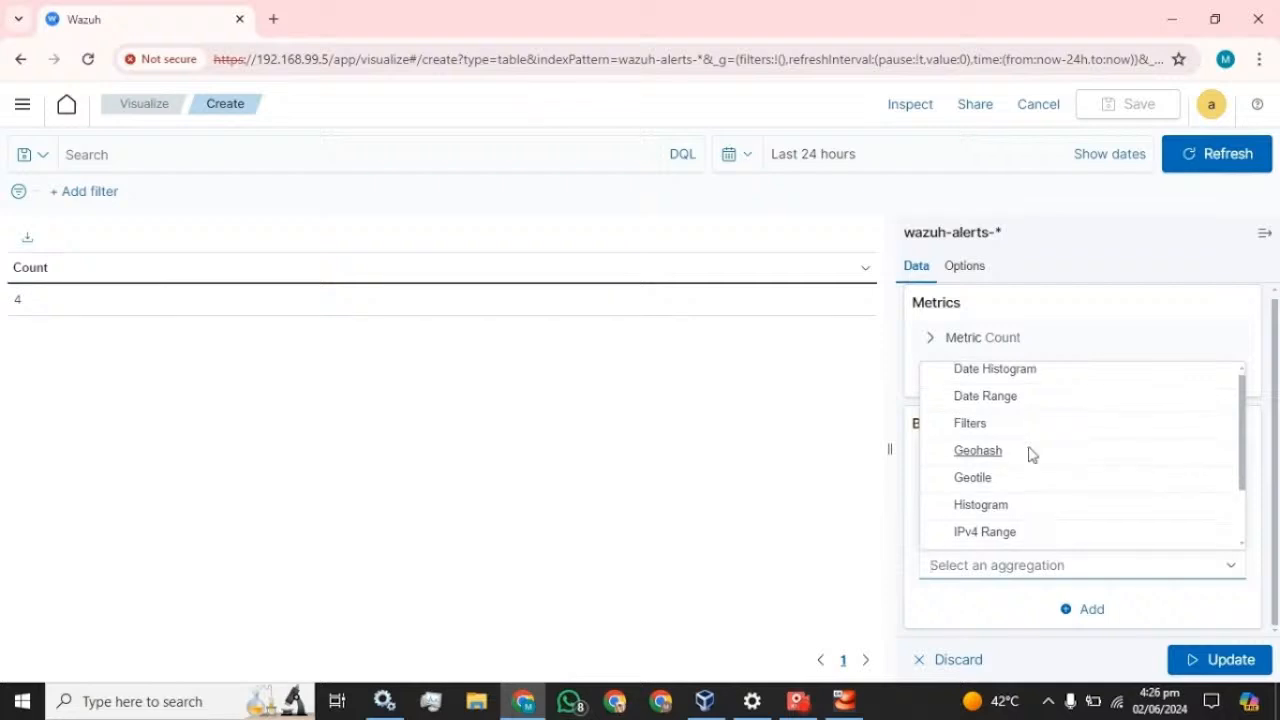
scroll(1030, 455, "down", 2)
left_click(986, 534)
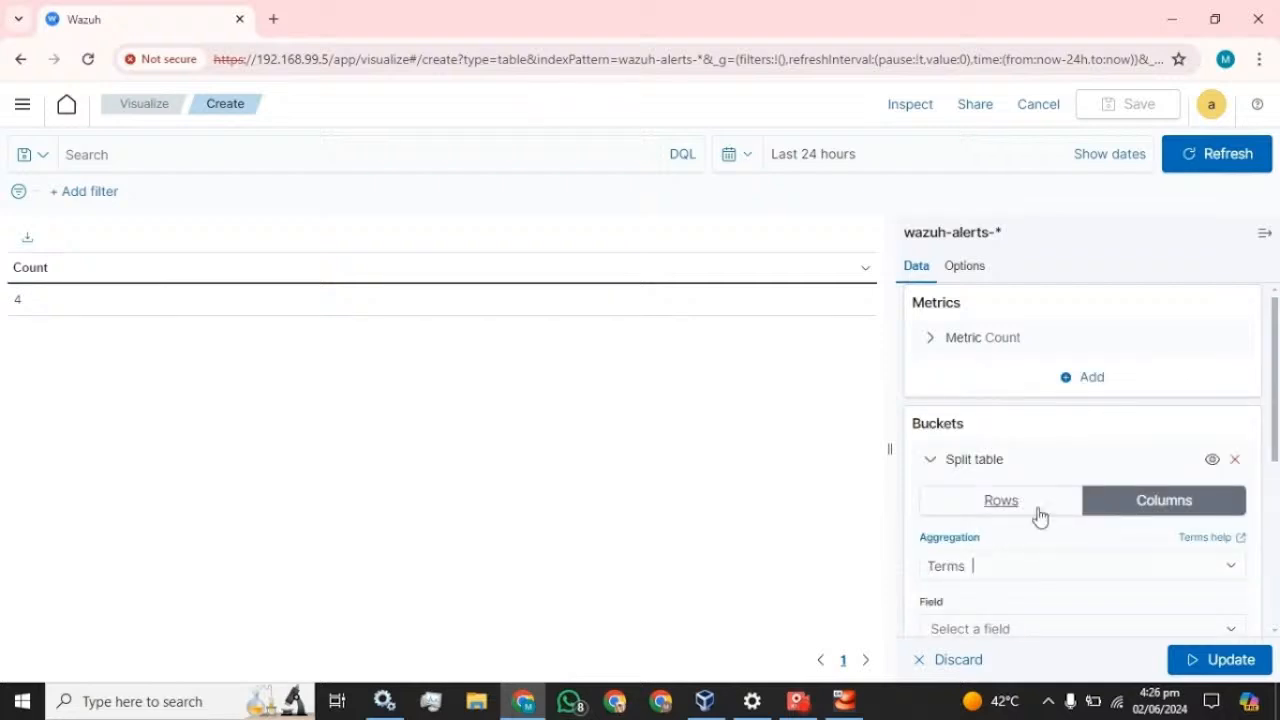
scroll(1037, 517, "down", 2)
left_click(993, 388)
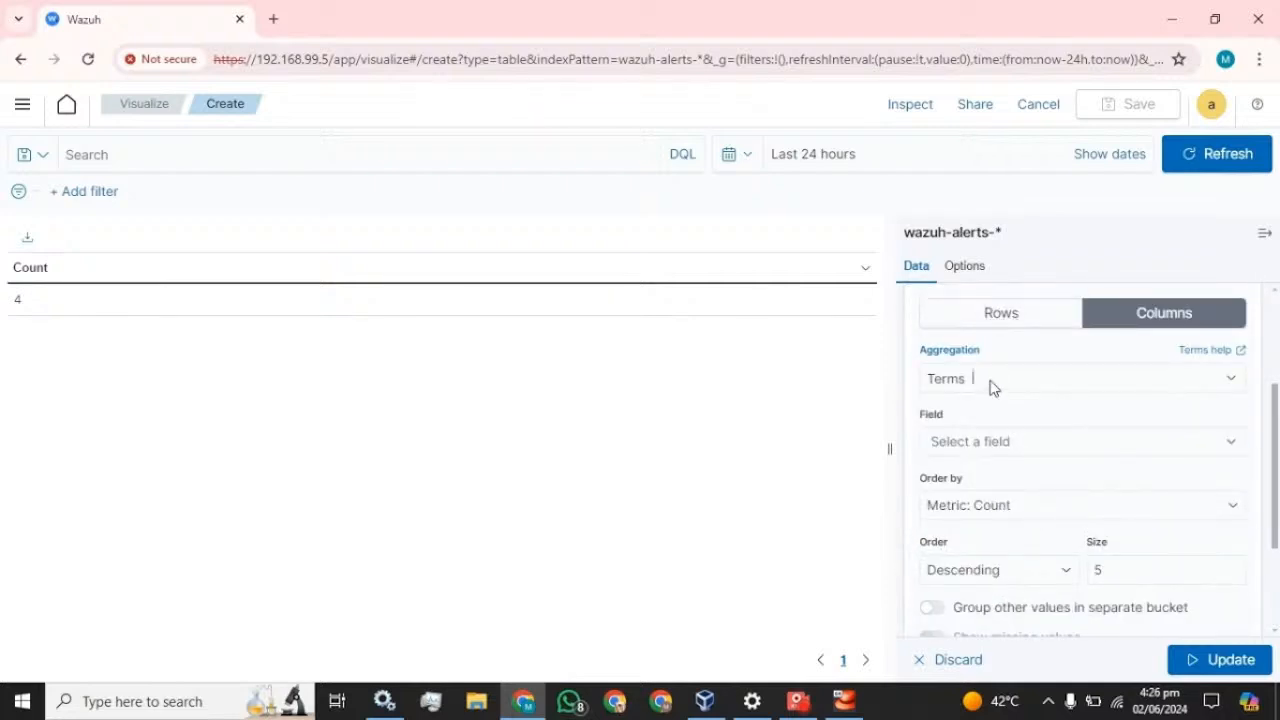
left_click(855, 374)
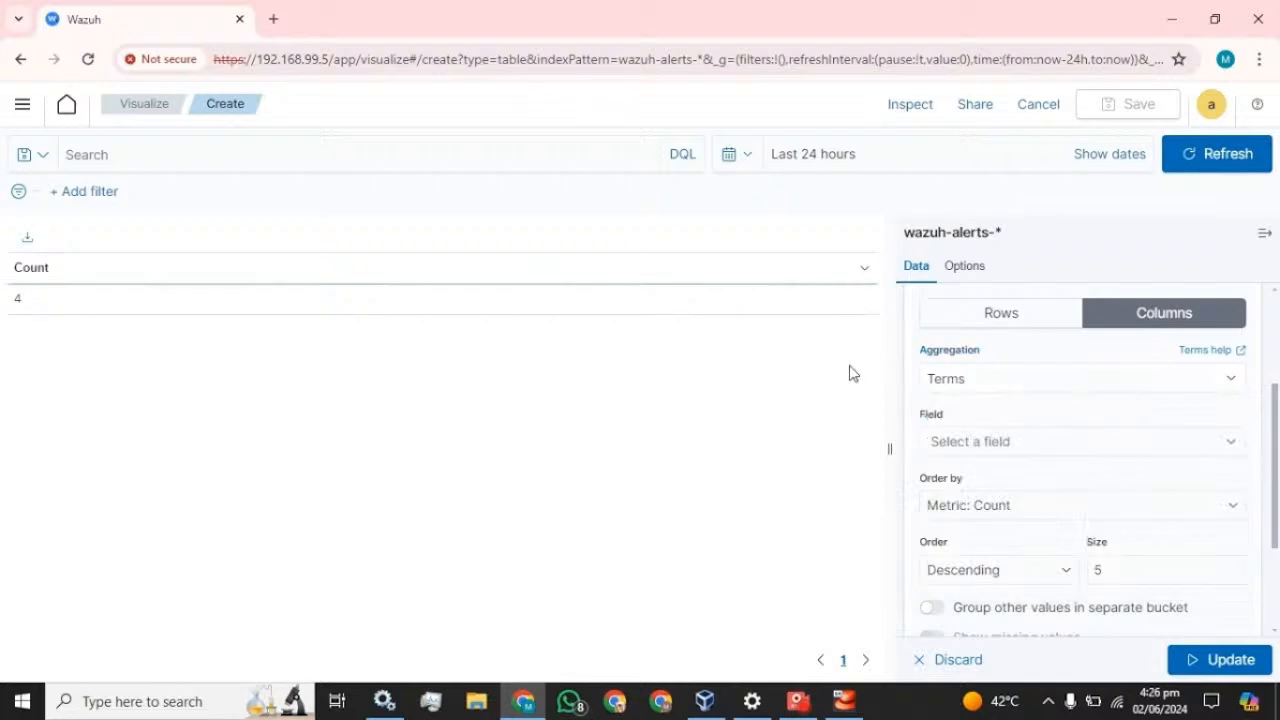
left_click(982, 442)
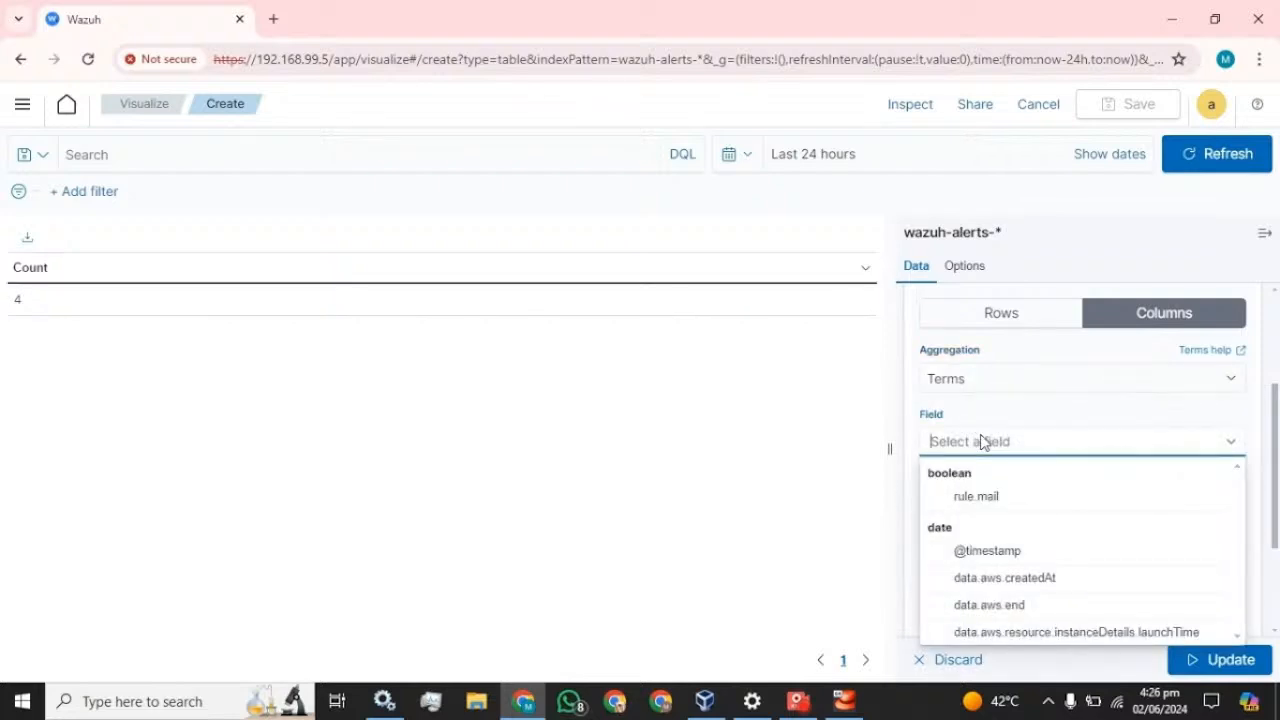
left_click(1014, 558)
scroll(1106, 450, "down", 1)
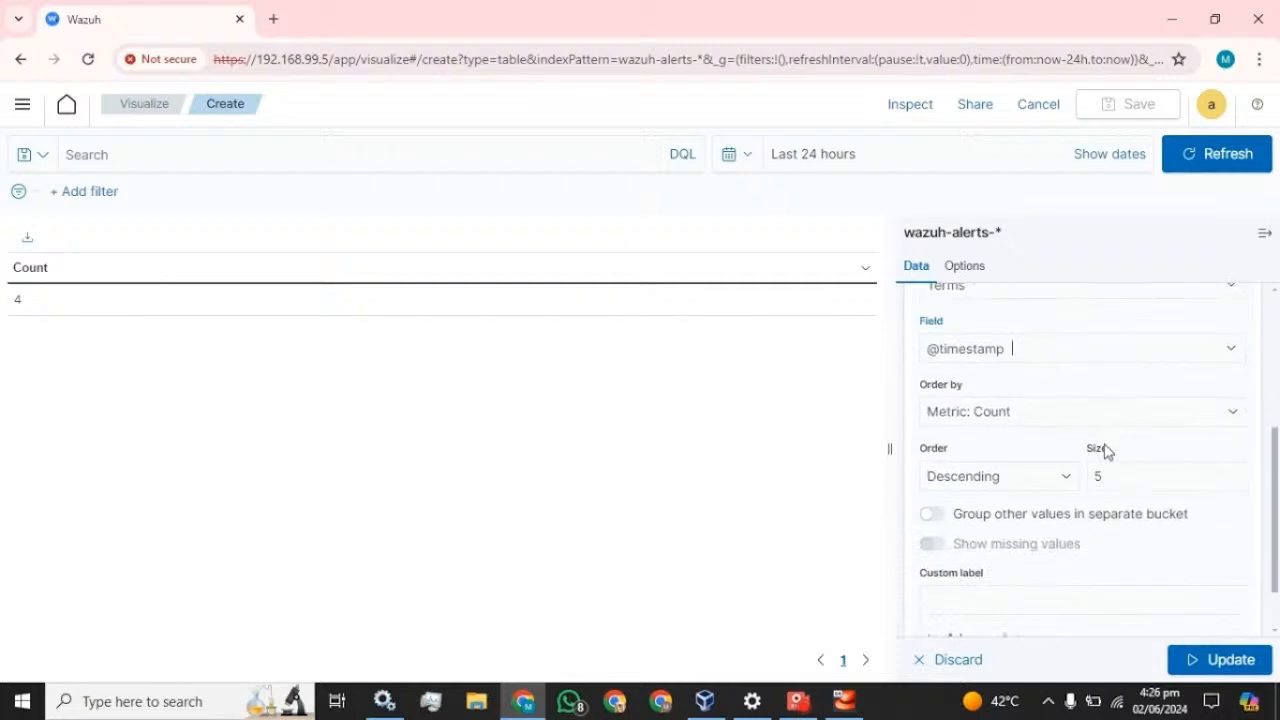
left_click(1057, 475)
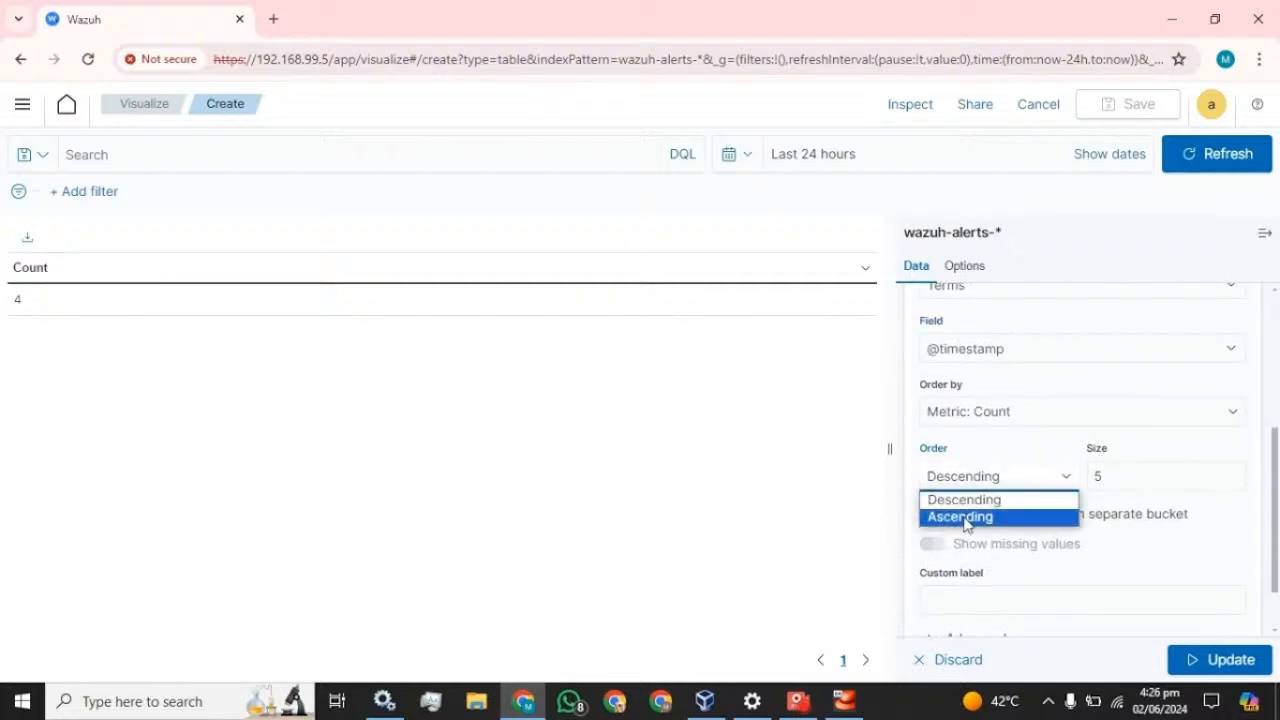
left_click(965, 518)
double_click(1097, 476)
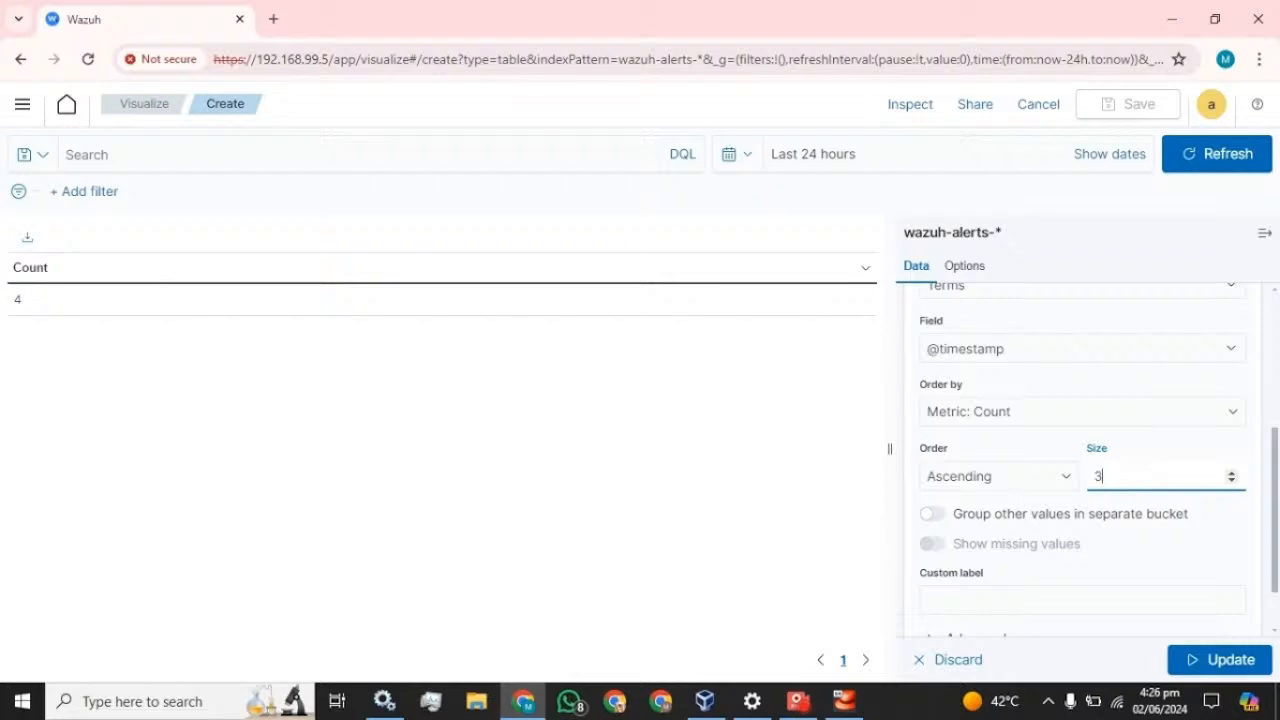
left_click(1037, 455)
scroll(1073, 530, "down", 1)
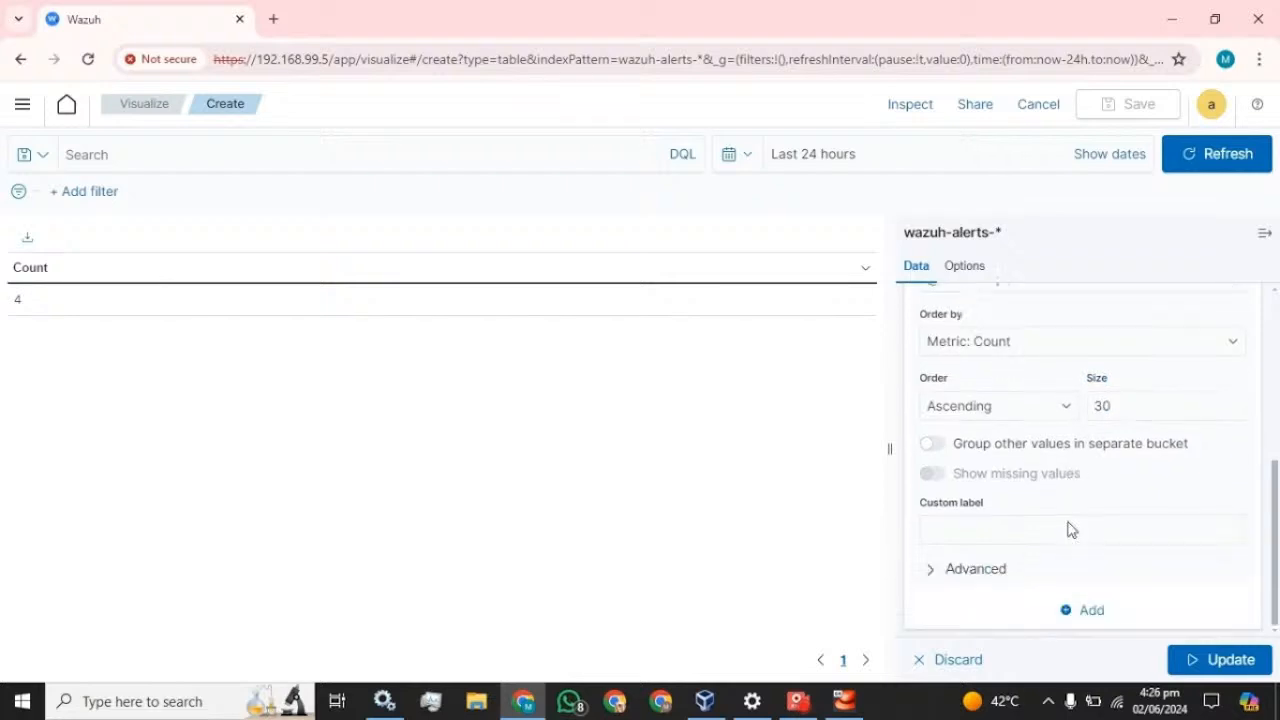
left_click(1072, 528)
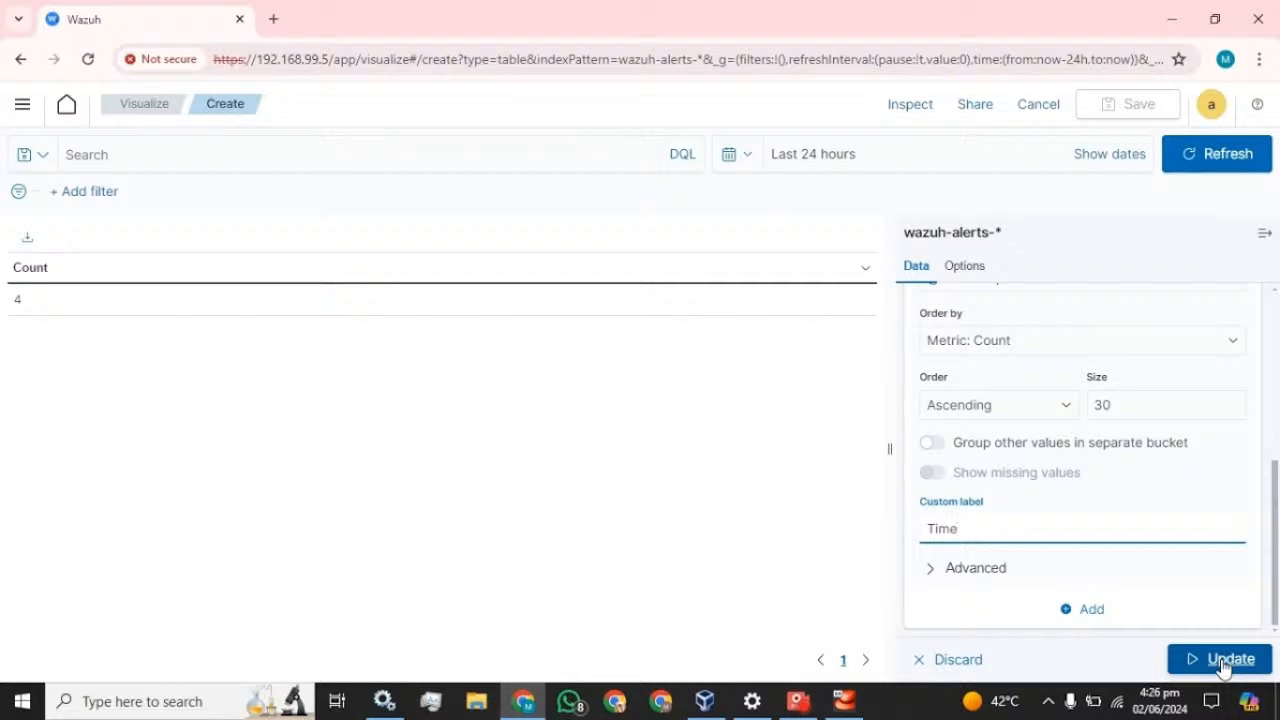
left_click(1222, 664)
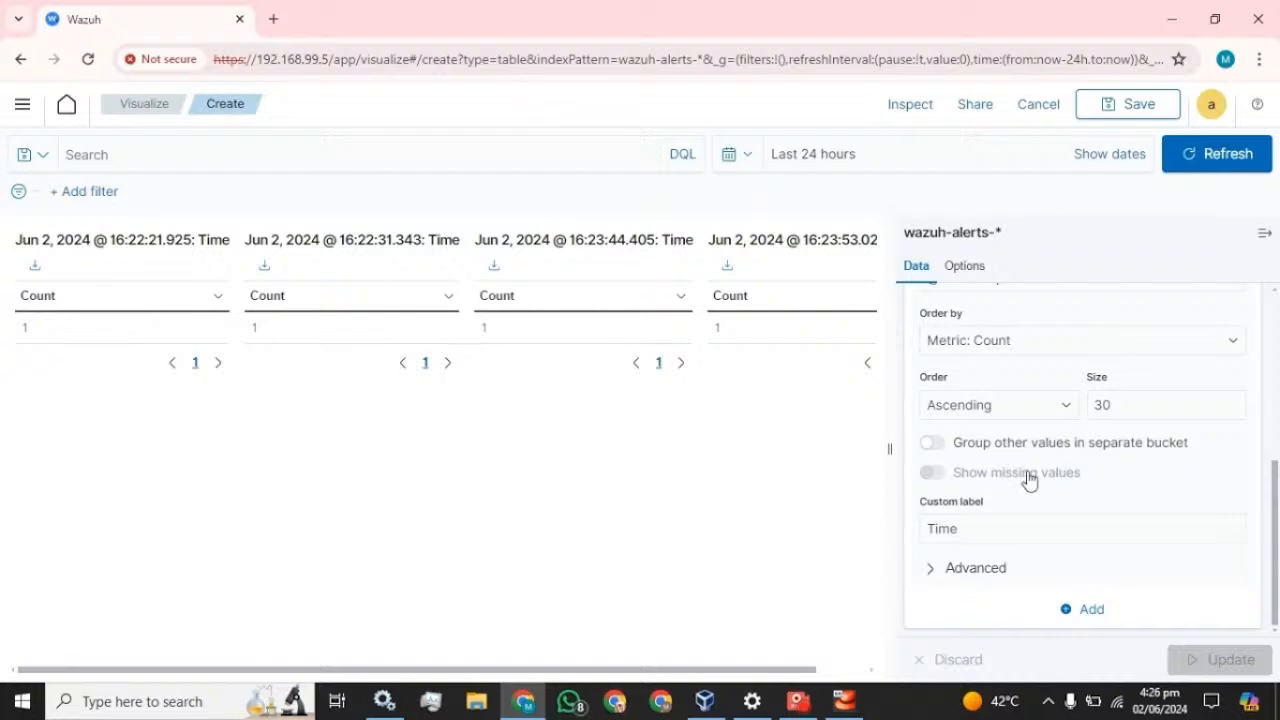
scroll(1076, 471, "up", 3)
scroll(1076, 471, "up", 1)
left_click(1010, 508)
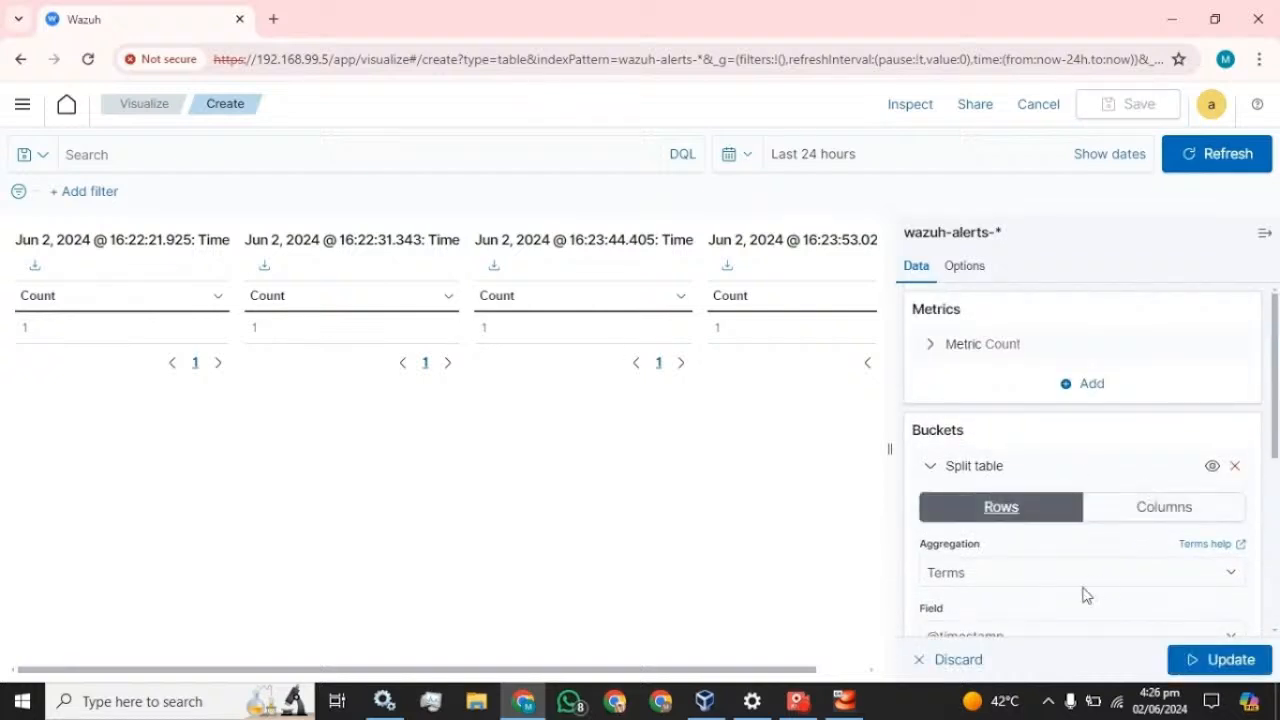
left_click(1208, 660)
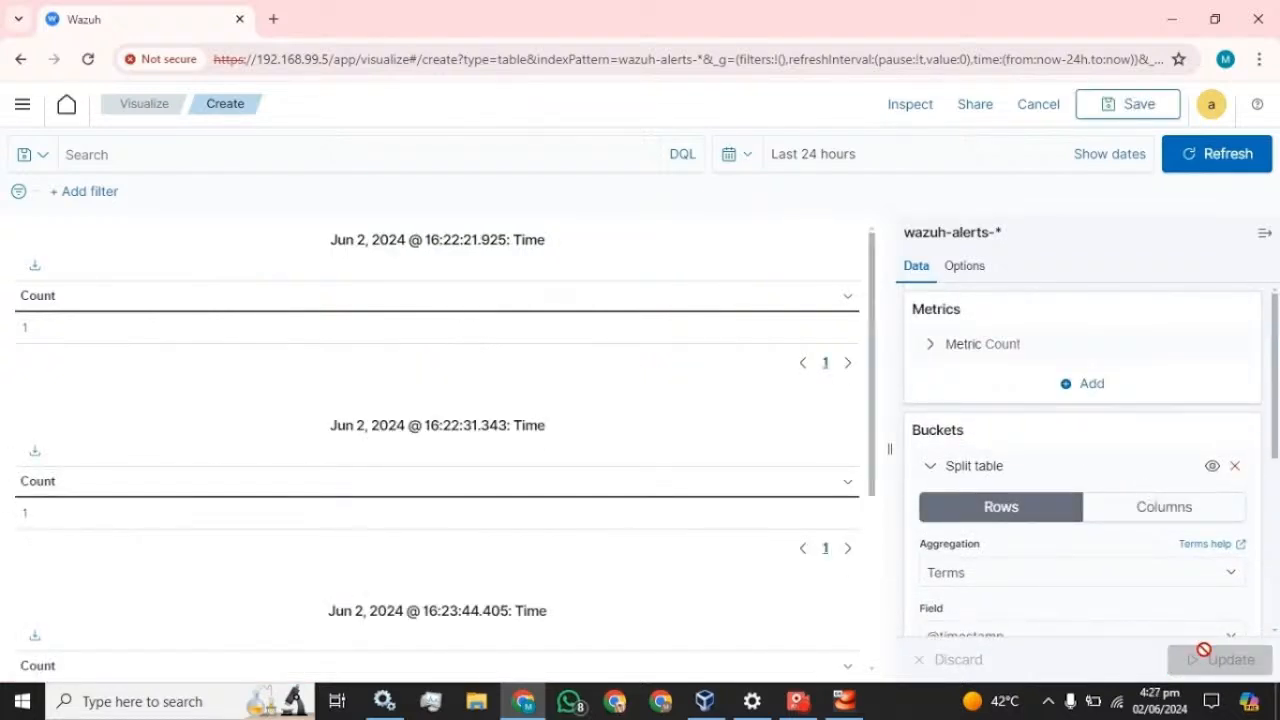
scroll(437, 402, "down", 3)
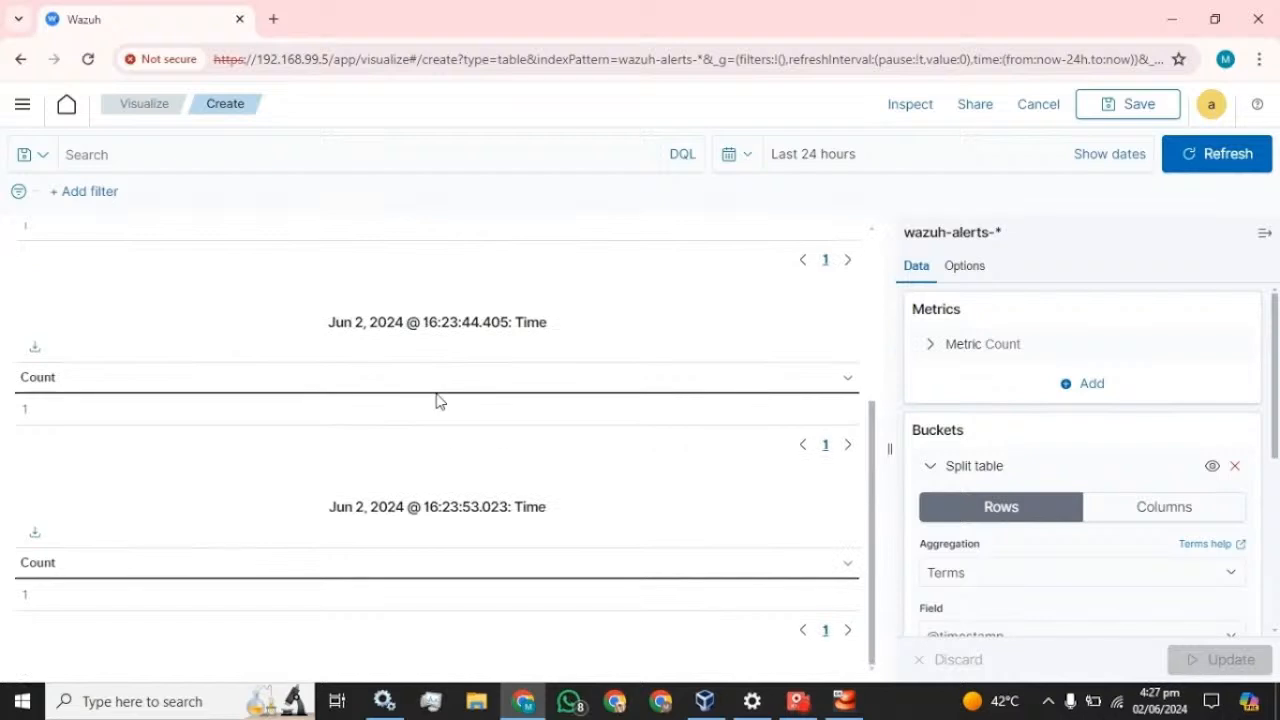
scroll(437, 402, "up", 3)
scroll(436, 401, "down", 2)
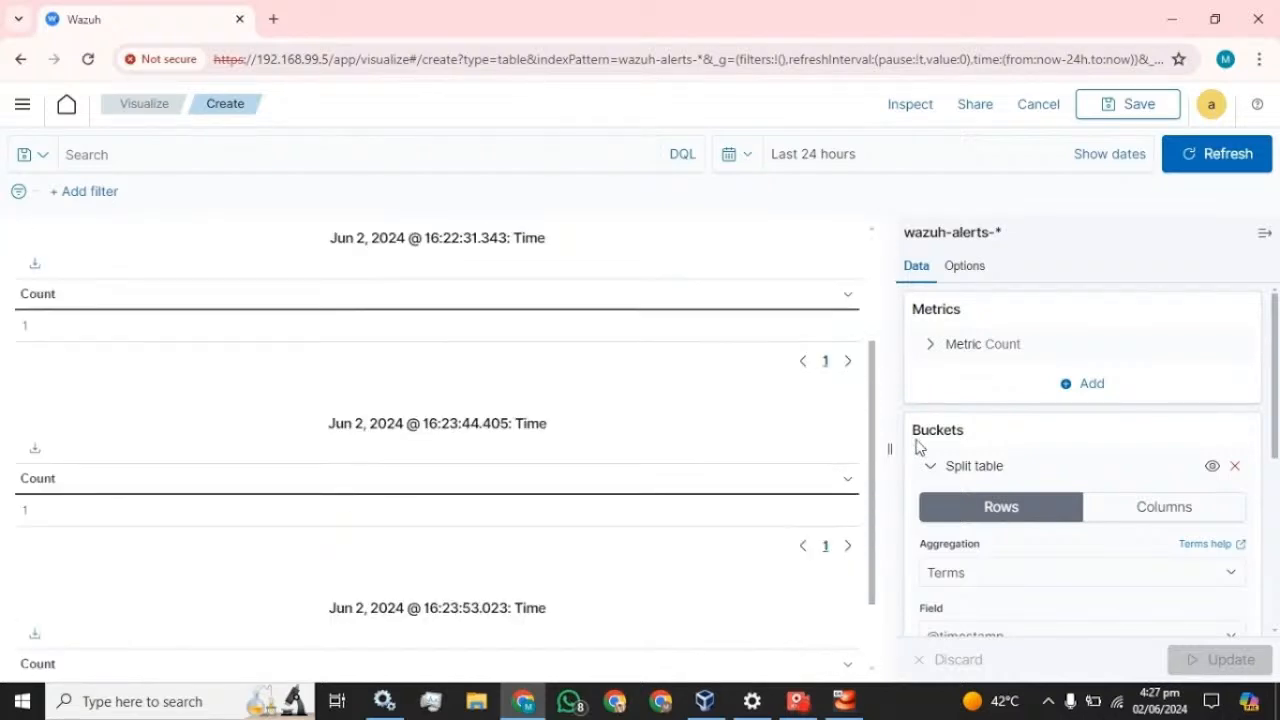
left_click(1174, 508)
left_click(1235, 668)
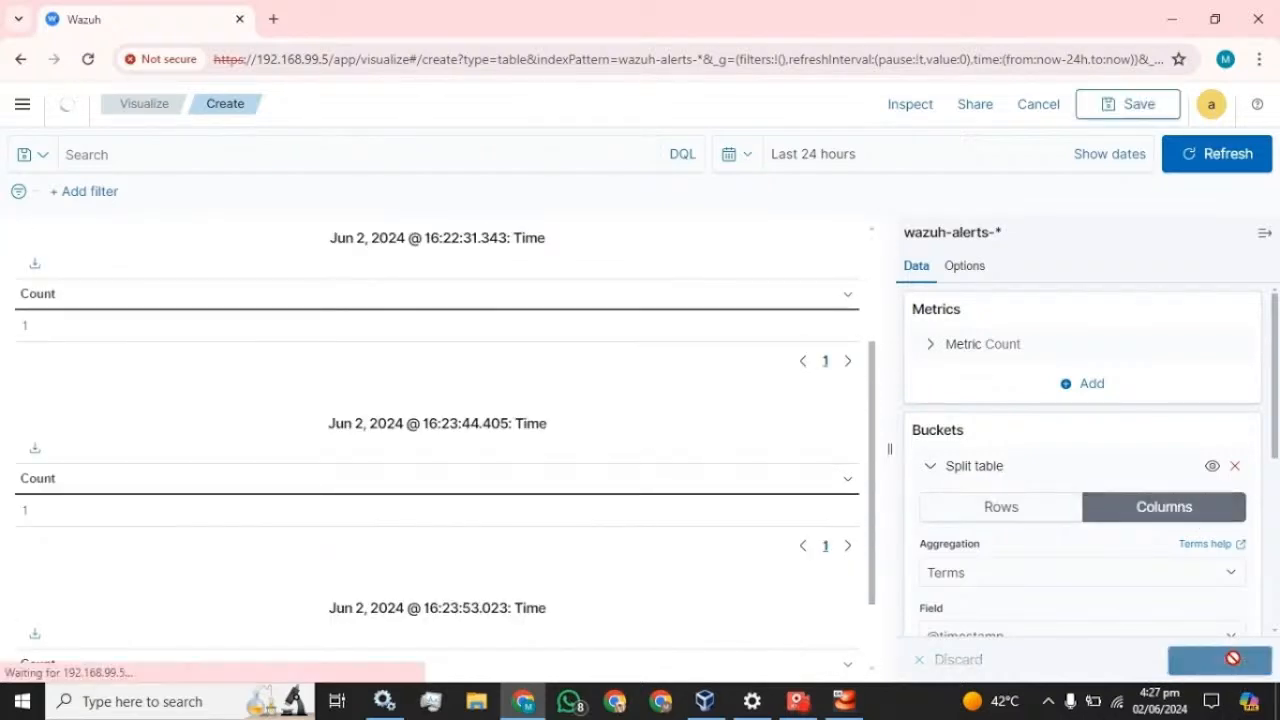
left_click(1264, 234)
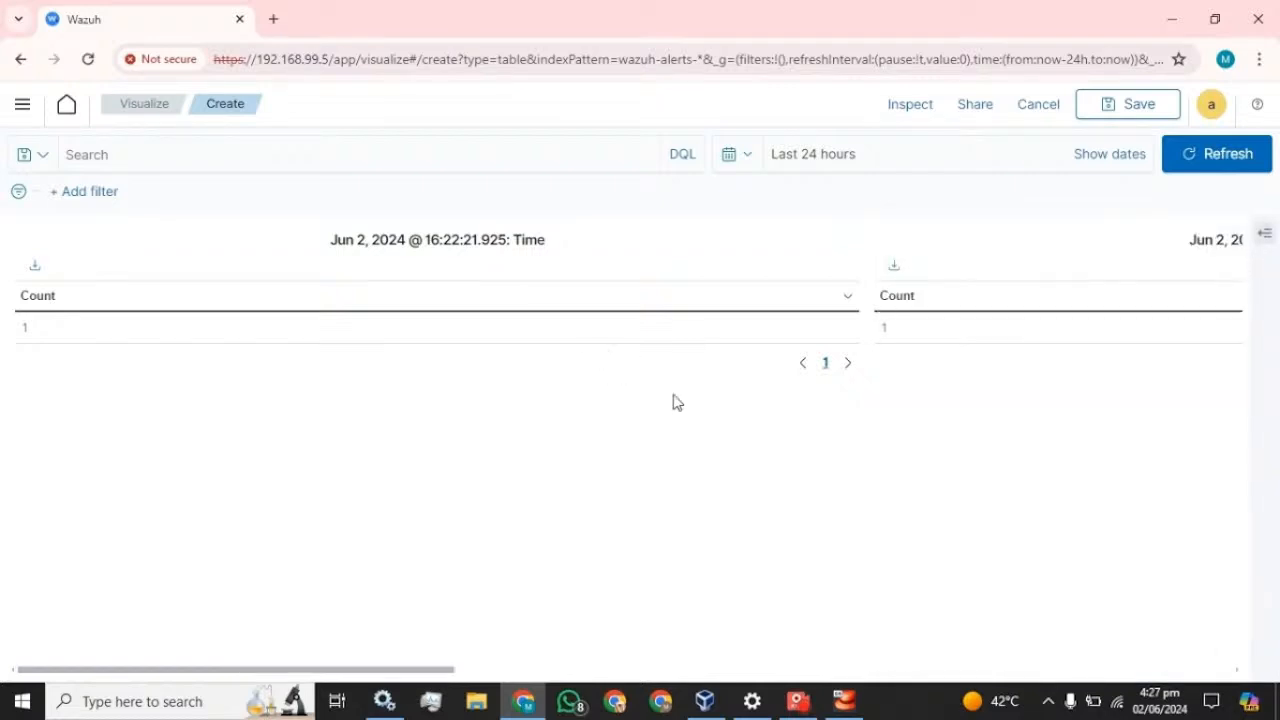
left_click(1264, 234)
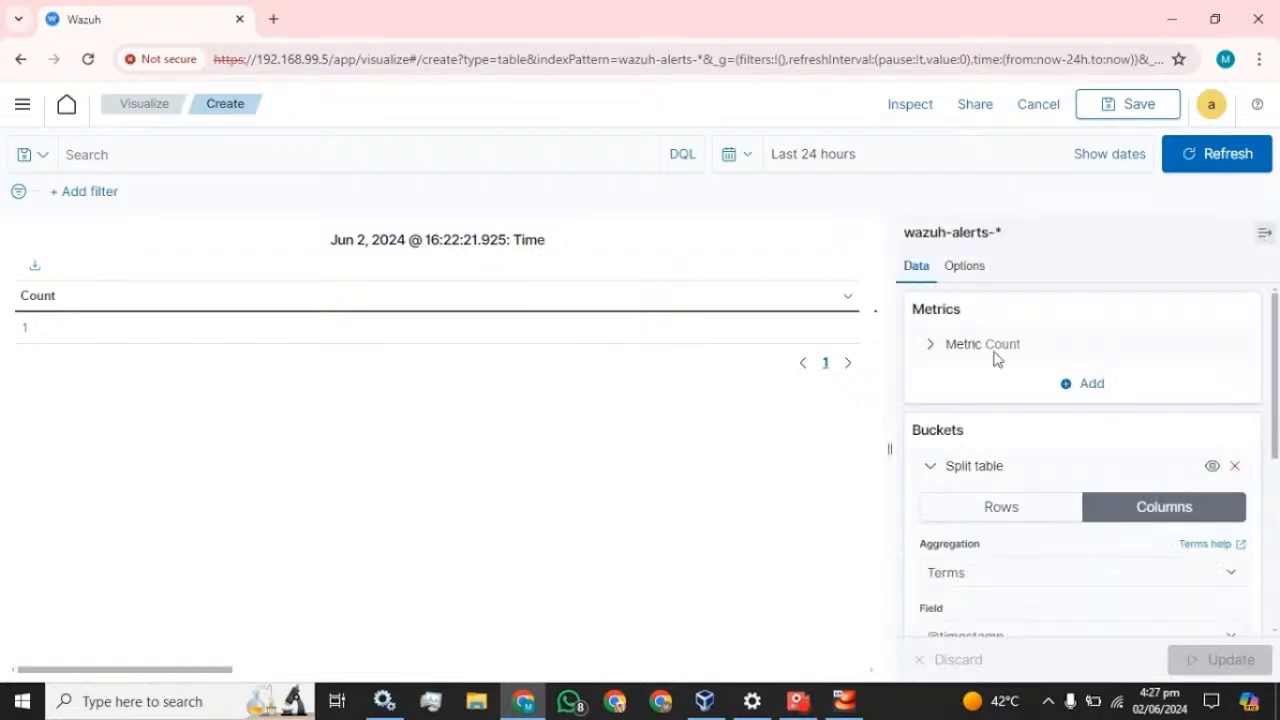
scroll(989, 380, "down", 2)
scroll(989, 385, "down", 3)
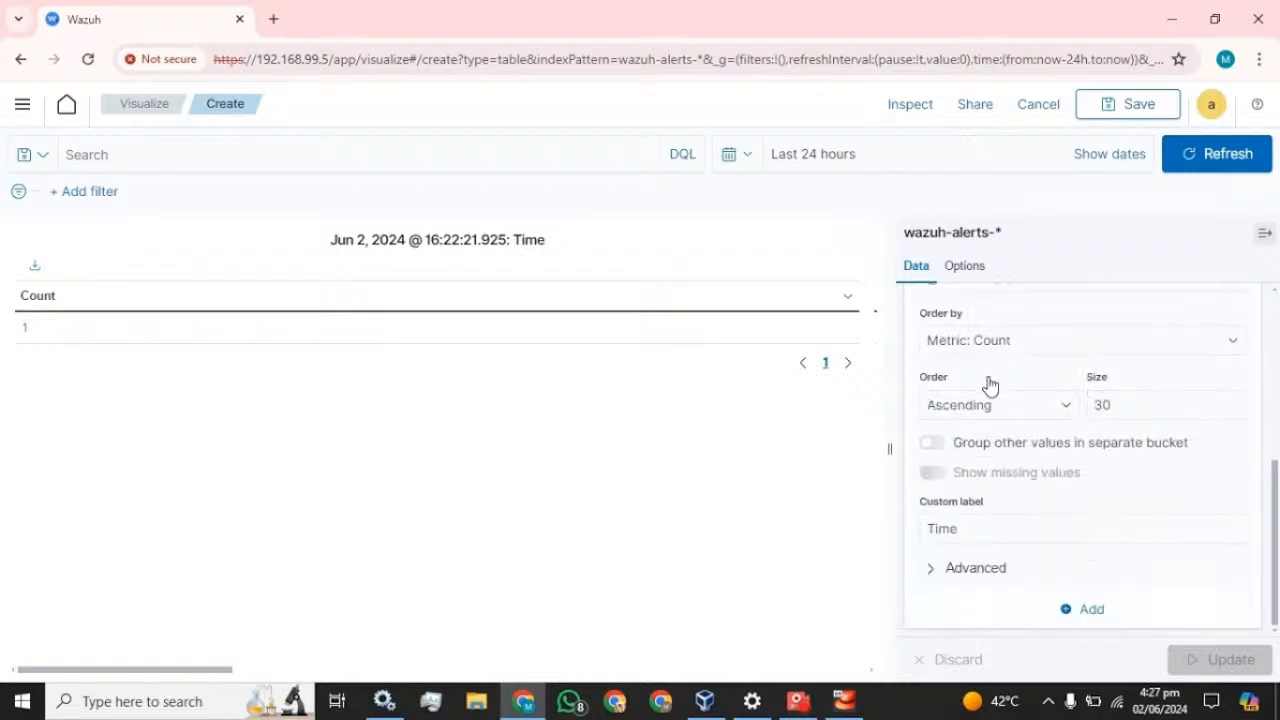
left_click(1083, 618)
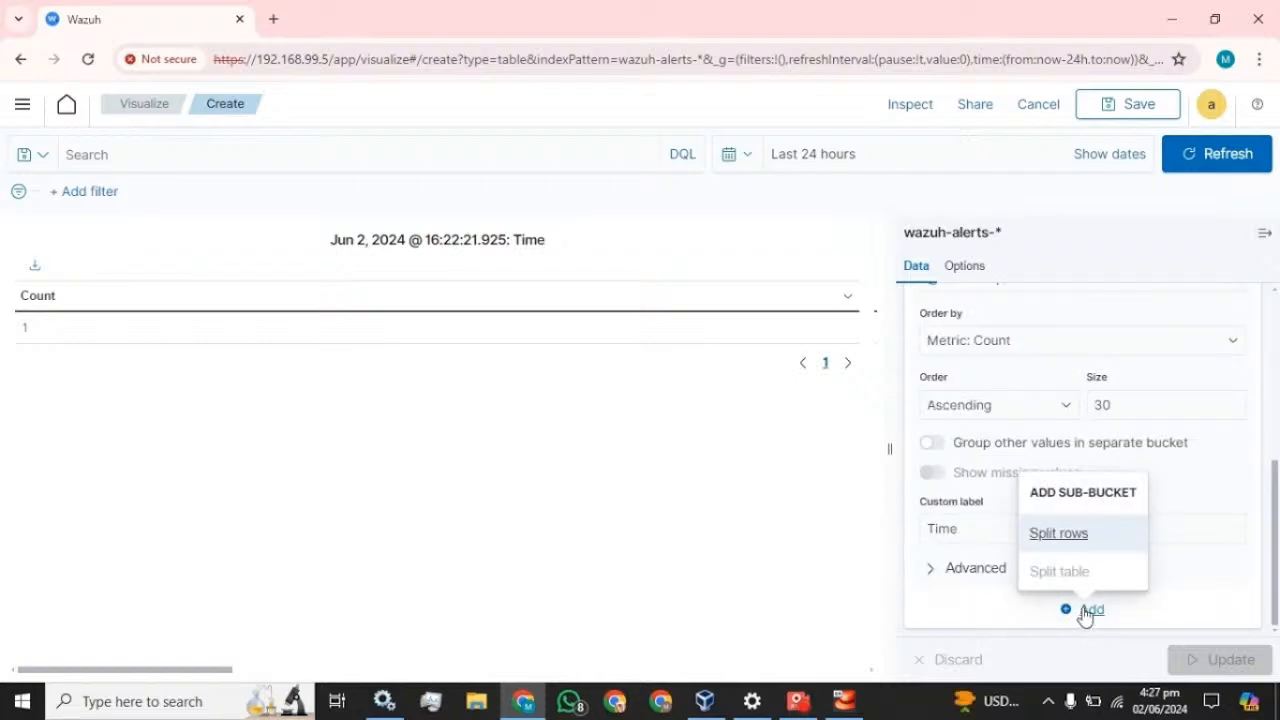
left_click(1066, 537)
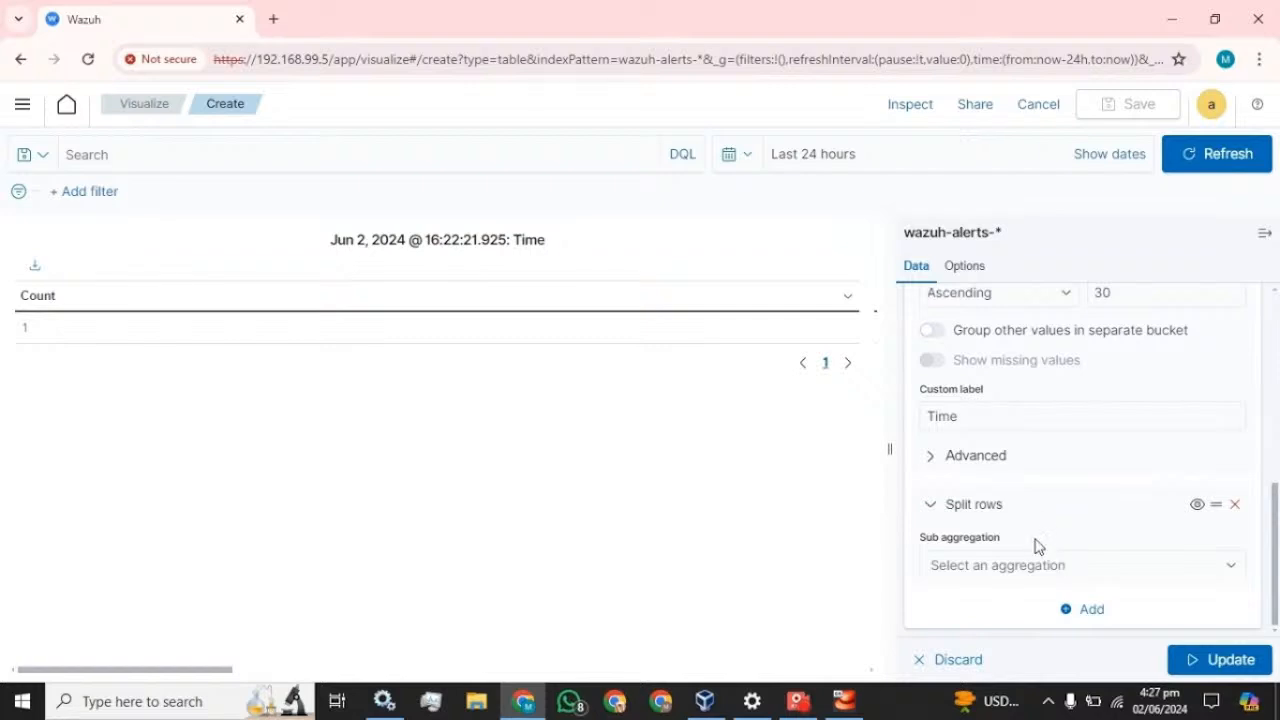
scroll(1016, 525, "up", 3)
scroll(1016, 525, "up", 2)
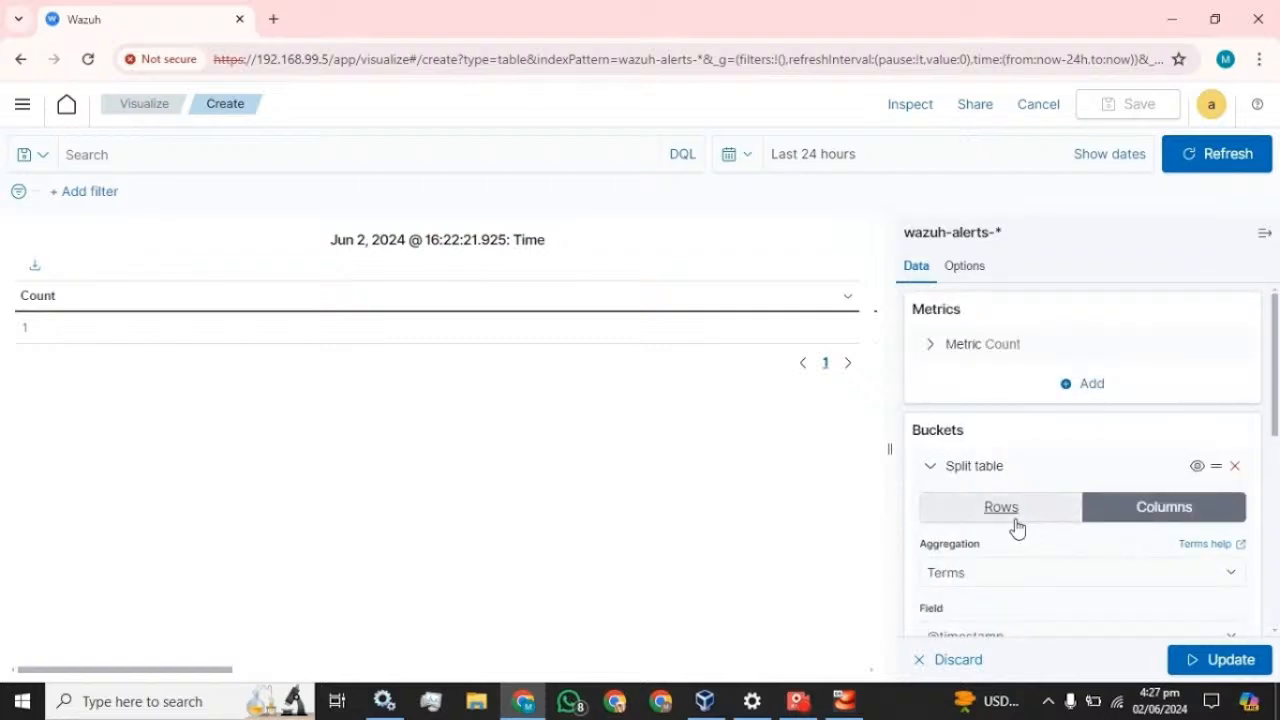
left_click(930, 467)
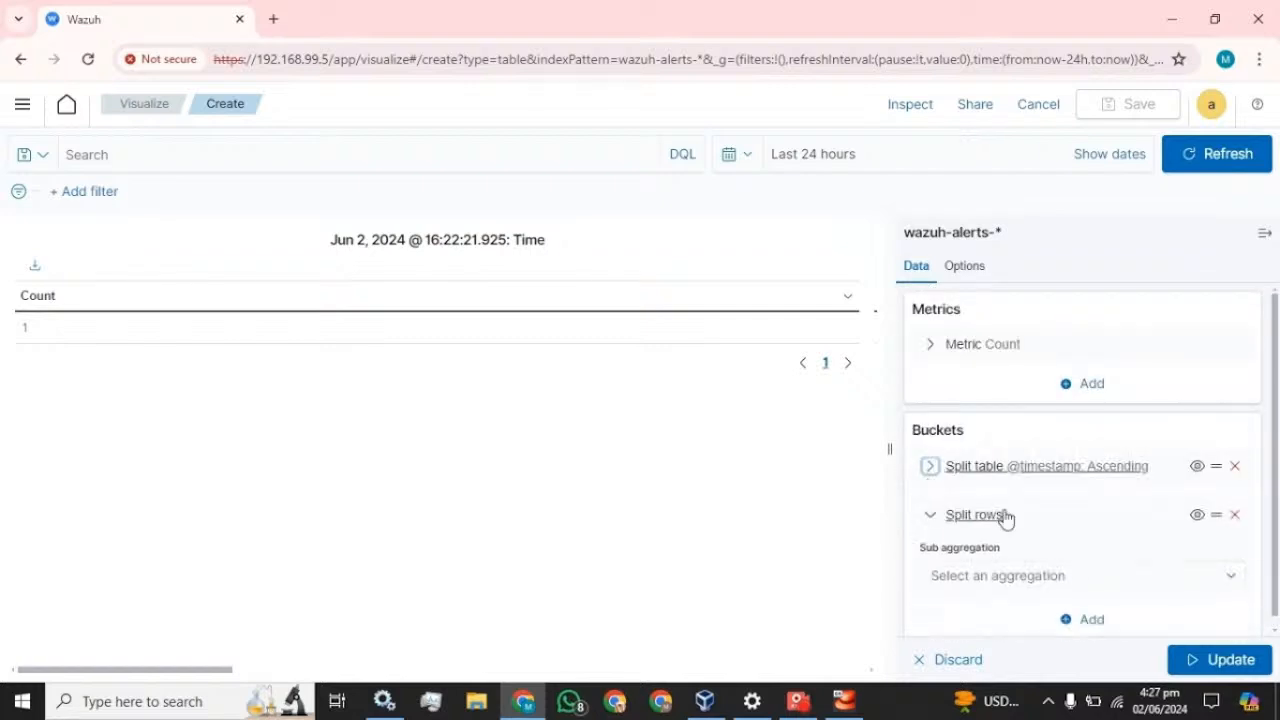
left_click(930, 467)
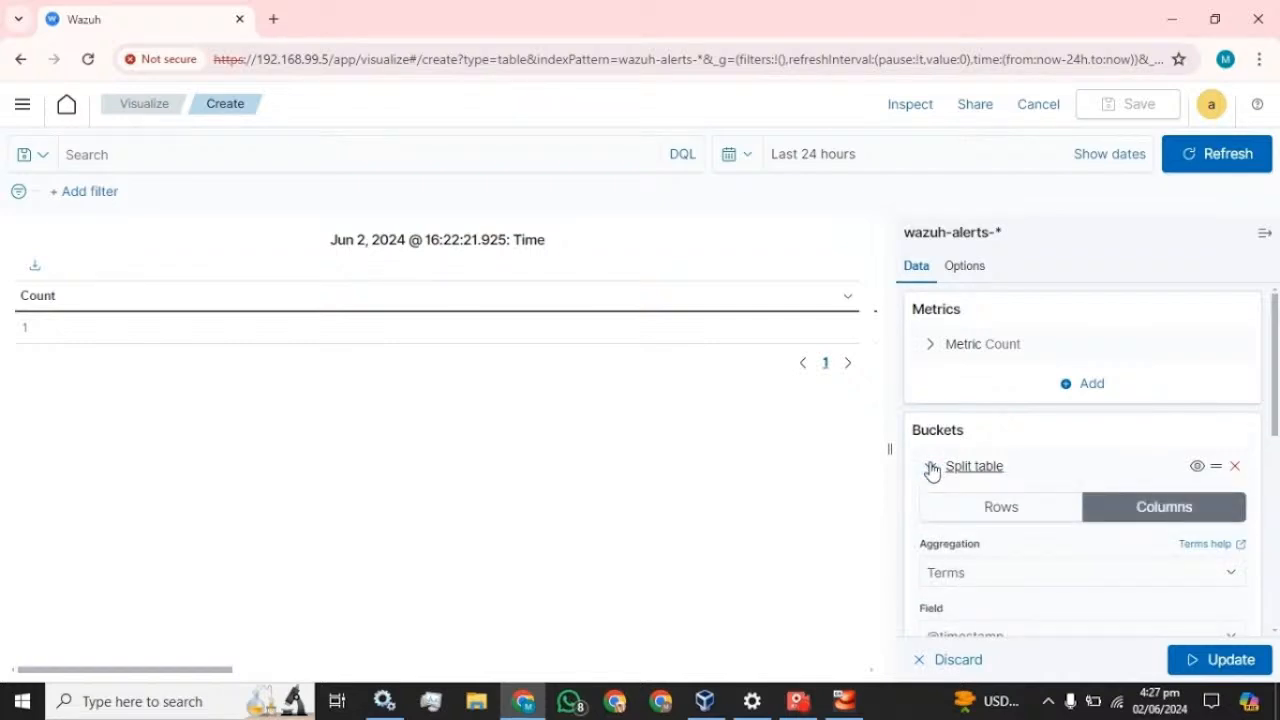
left_click(930, 467)
left_click(928, 515)
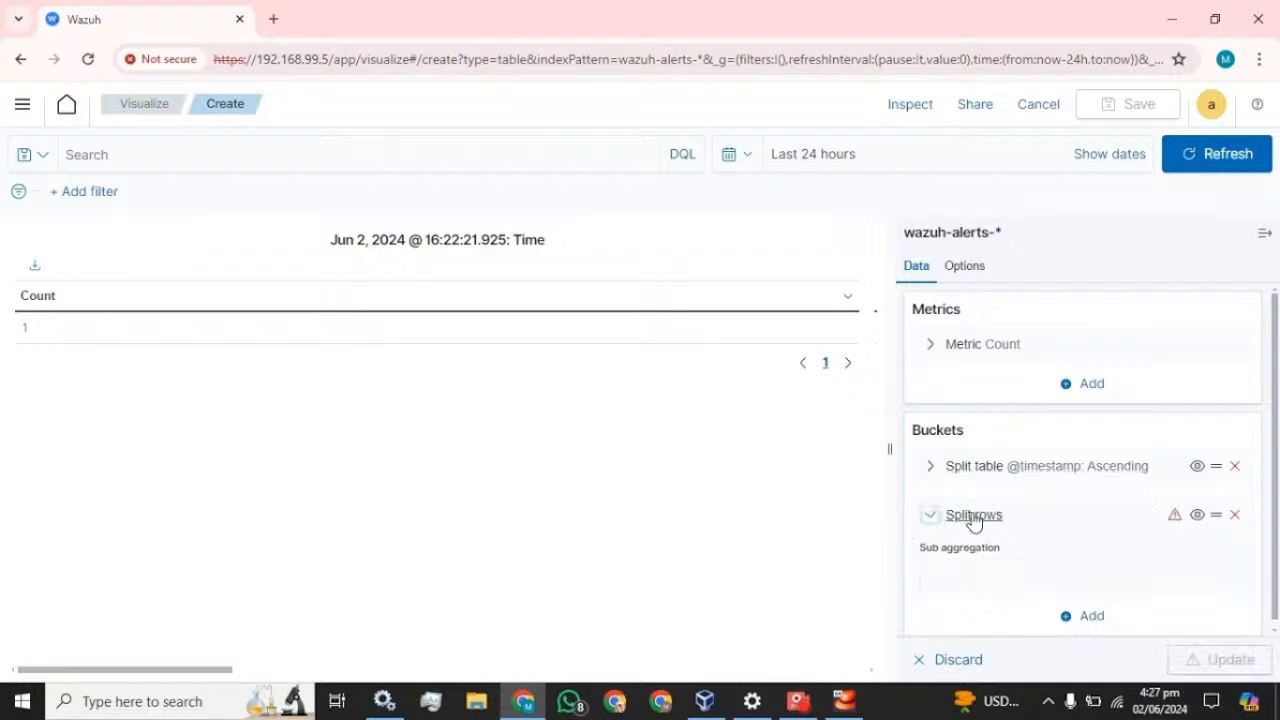
left_click(929, 514)
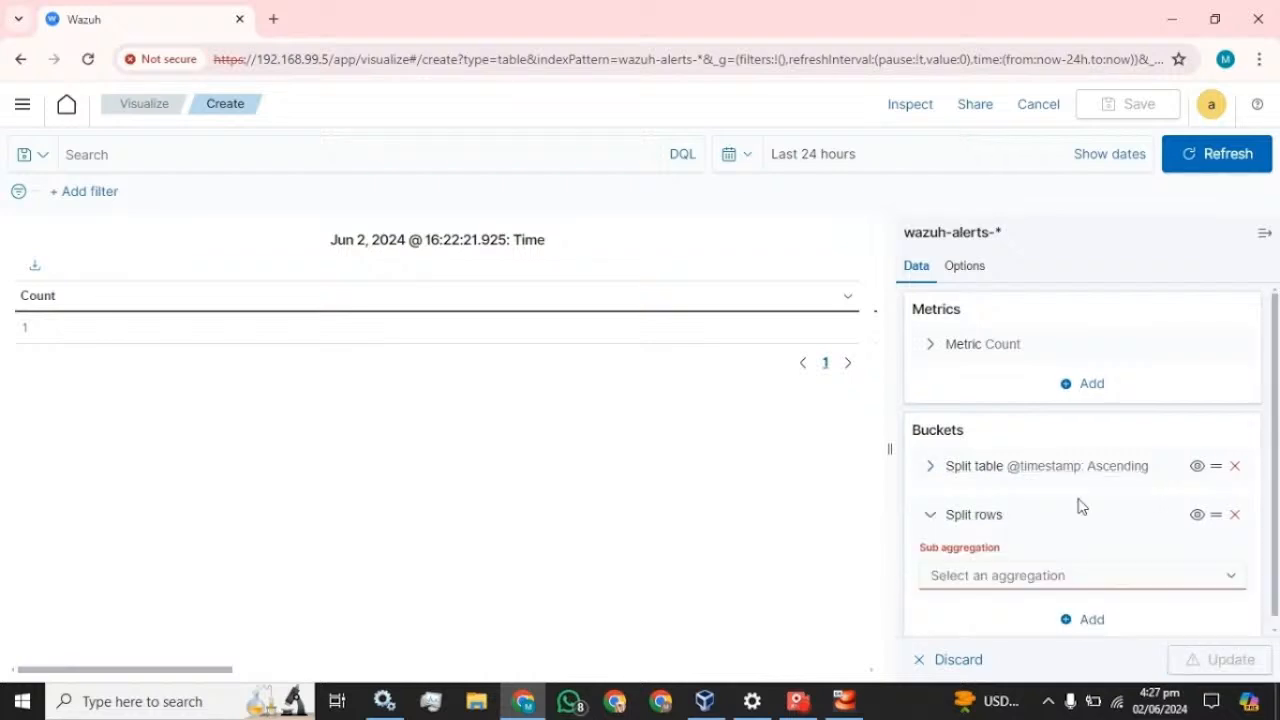
- Set the row split's sub aggregation to Terms and filter its field list with 'hos'
left_click(1096, 568)
scroll(1024, 510, "down", 2)
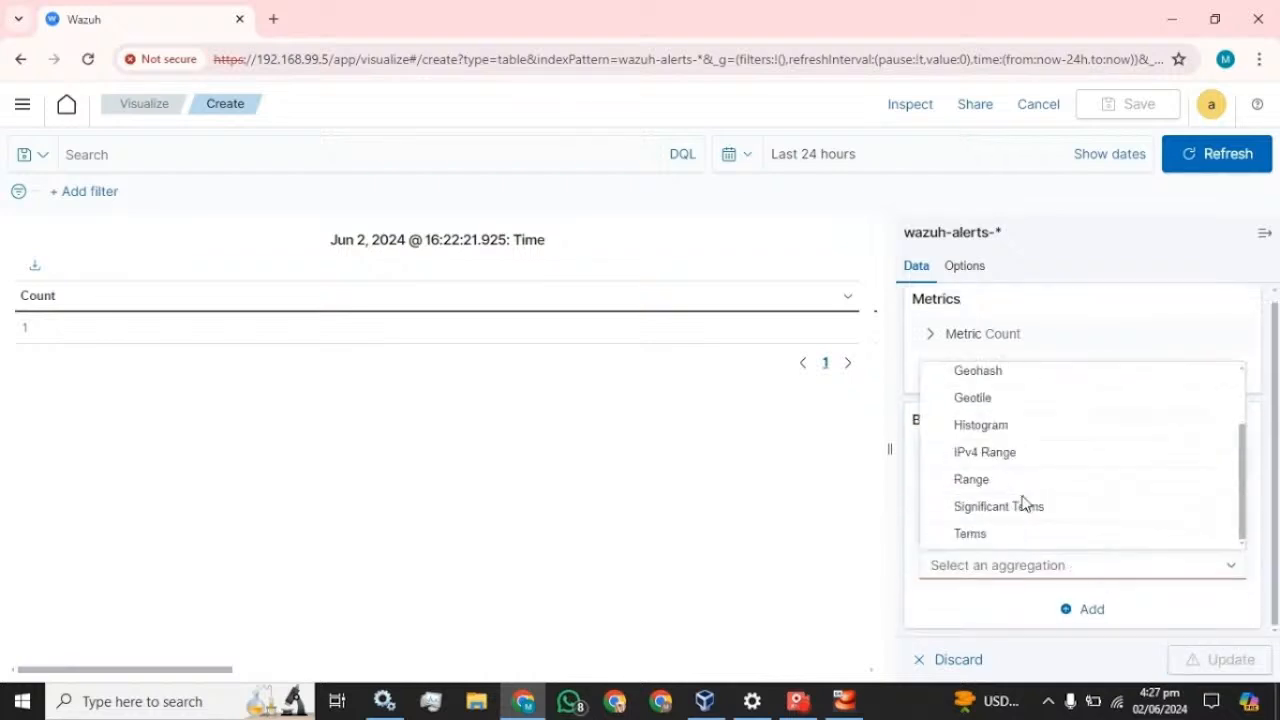
left_click(975, 537)
scroll(1052, 544, "down", 3)
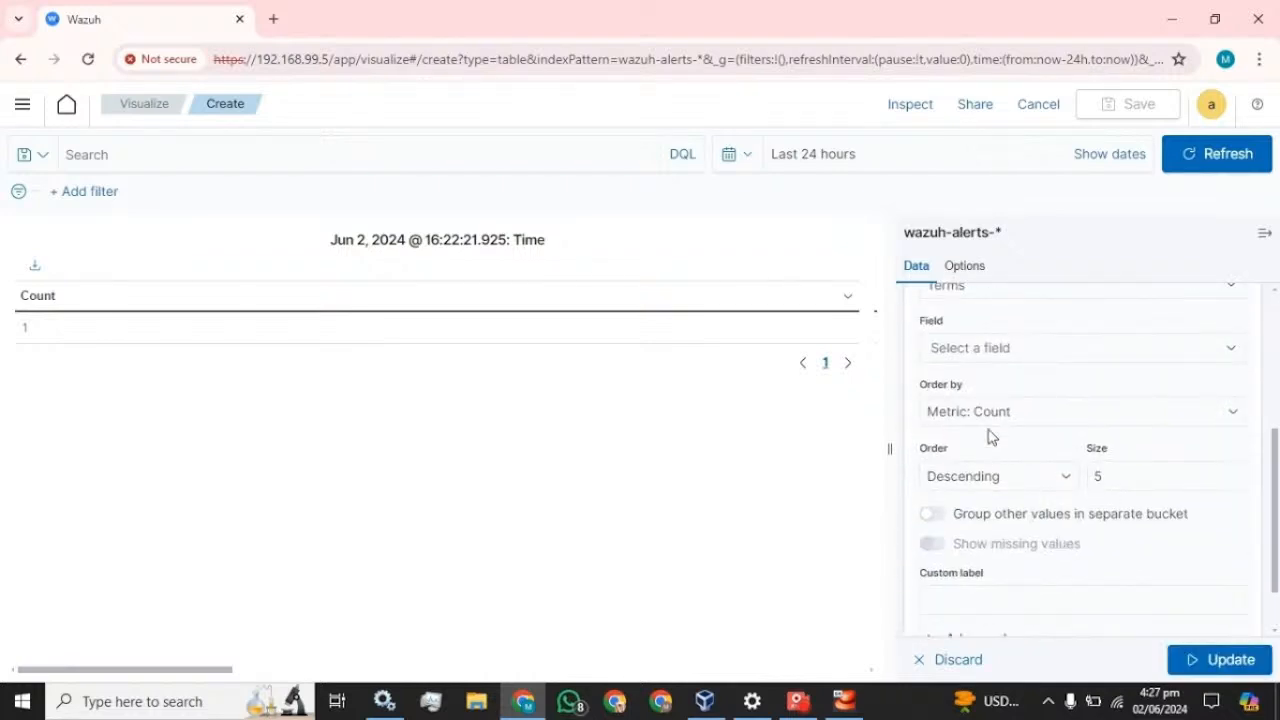
left_click(1012, 357)
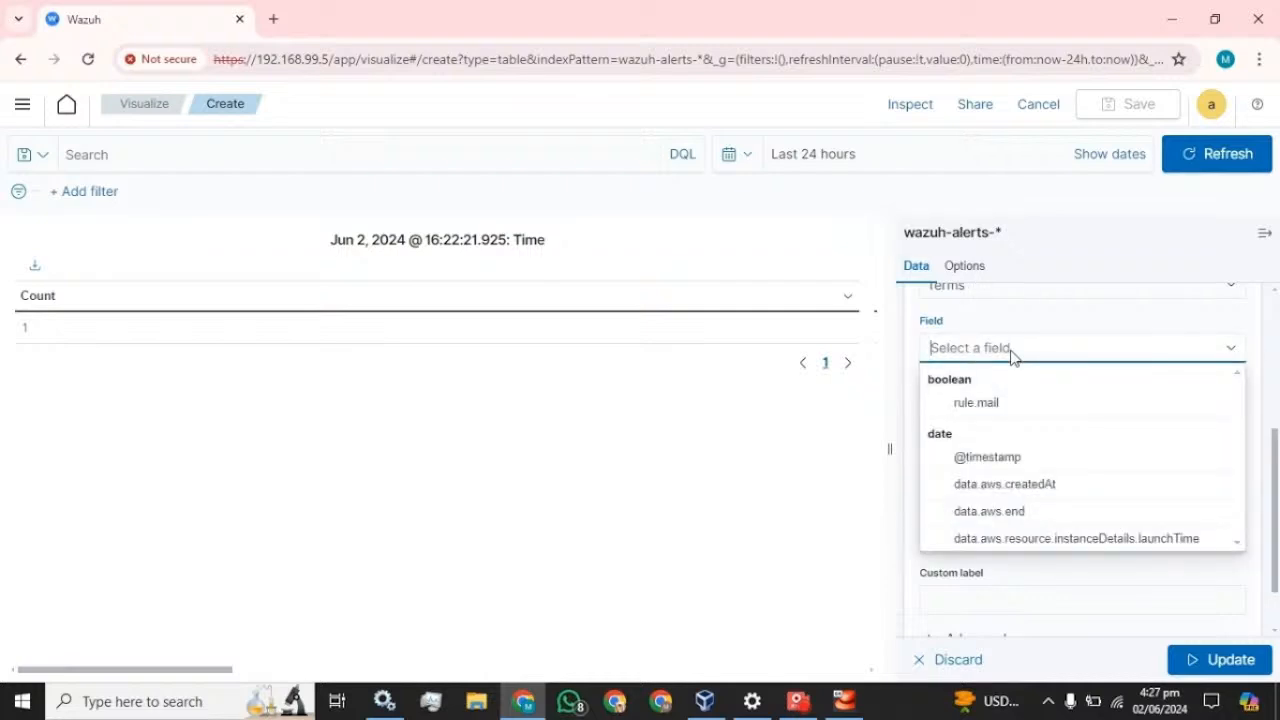
type("hos")
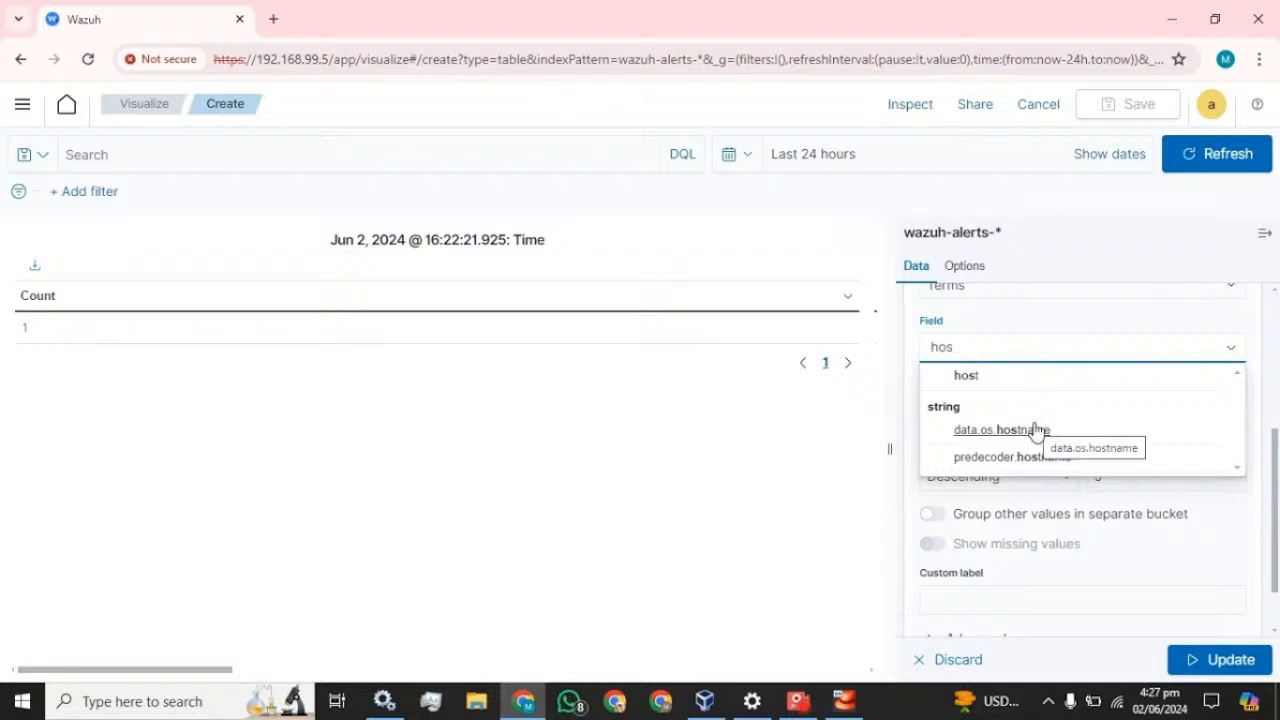
- Duplicate the Wazuh visualization browser tab and bring up its main navigation menu
right_click(126, 28)
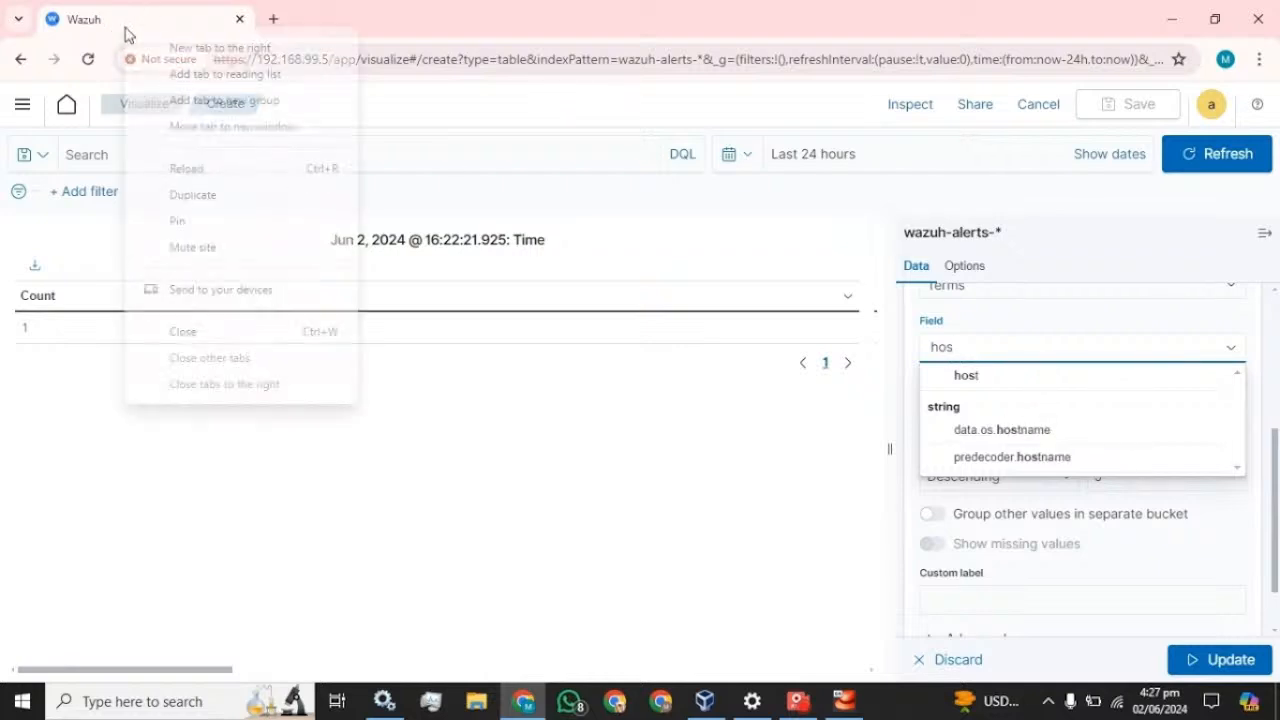
left_click(187, 195)
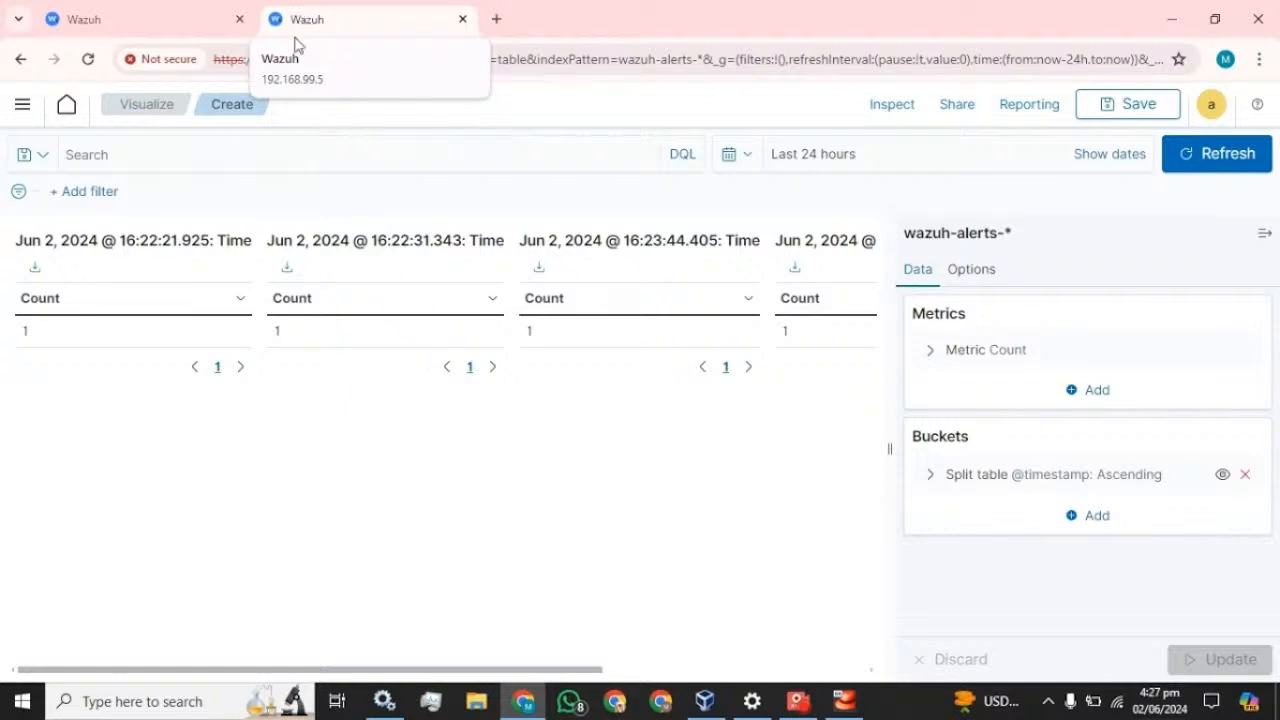
left_click(20, 108)
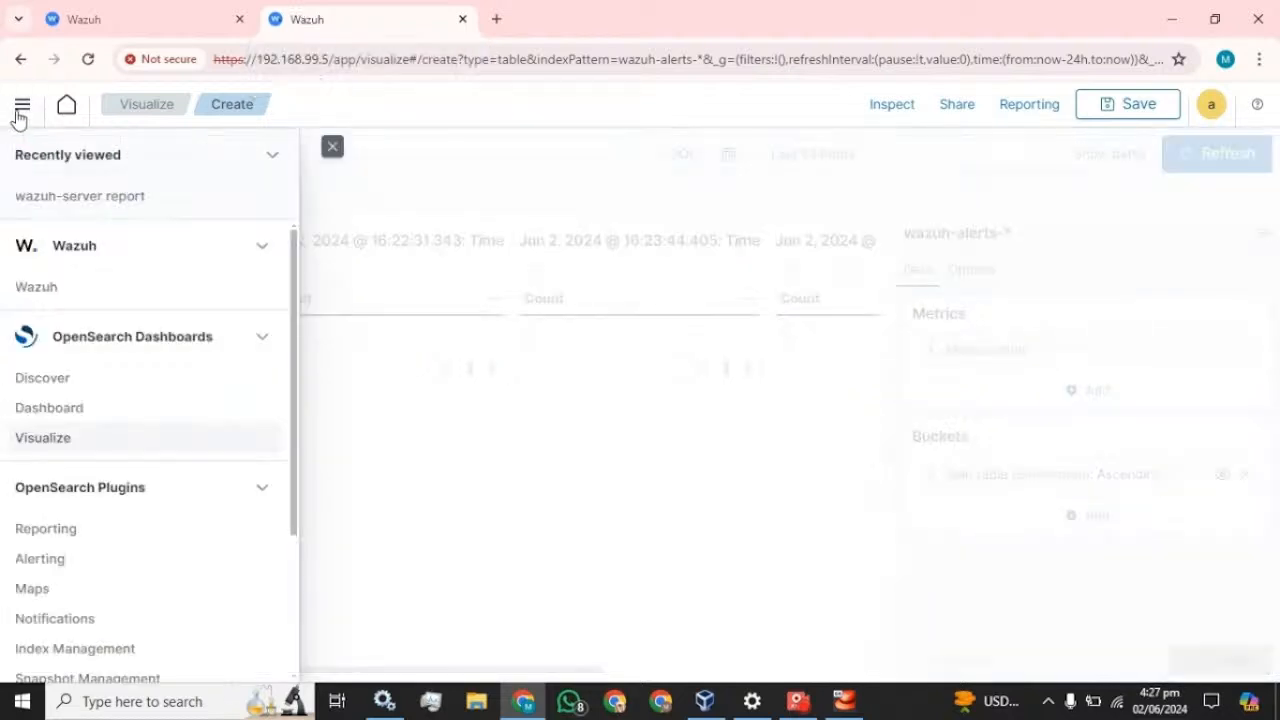
- On Security events, expand a wazuh alert and copy its agent.name field name
left_click(33, 292)
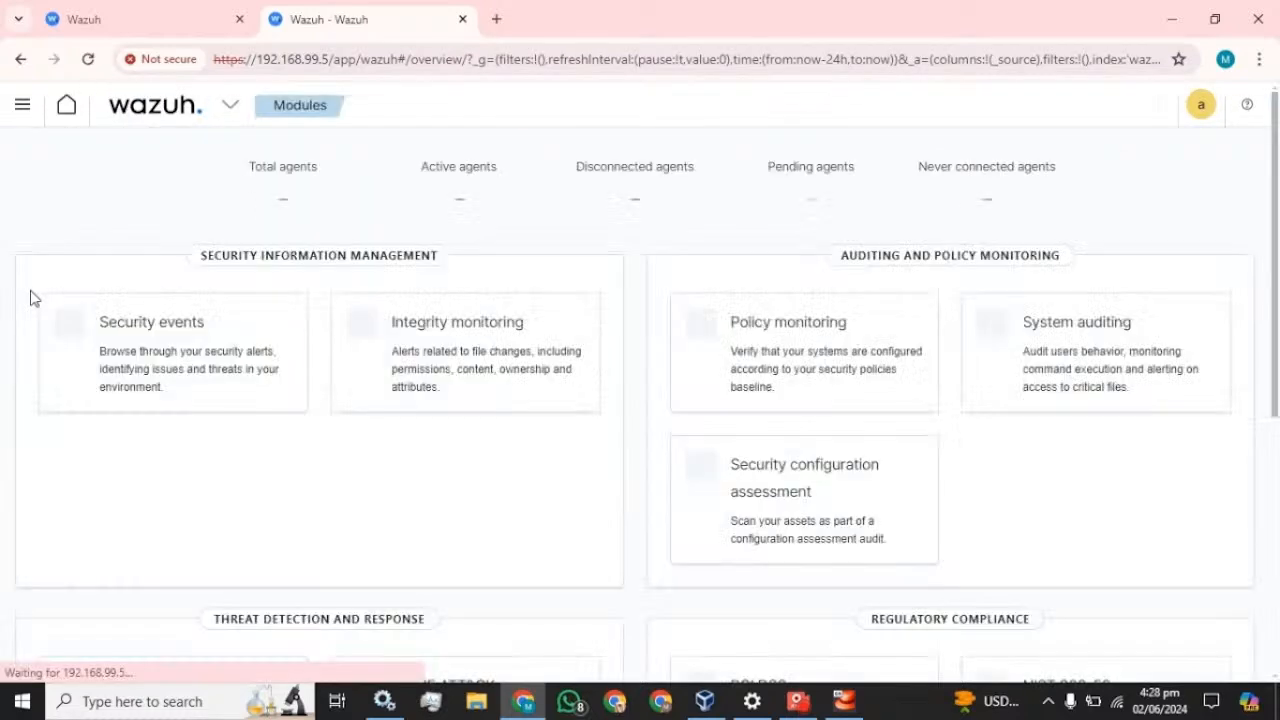
left_click(137, 322)
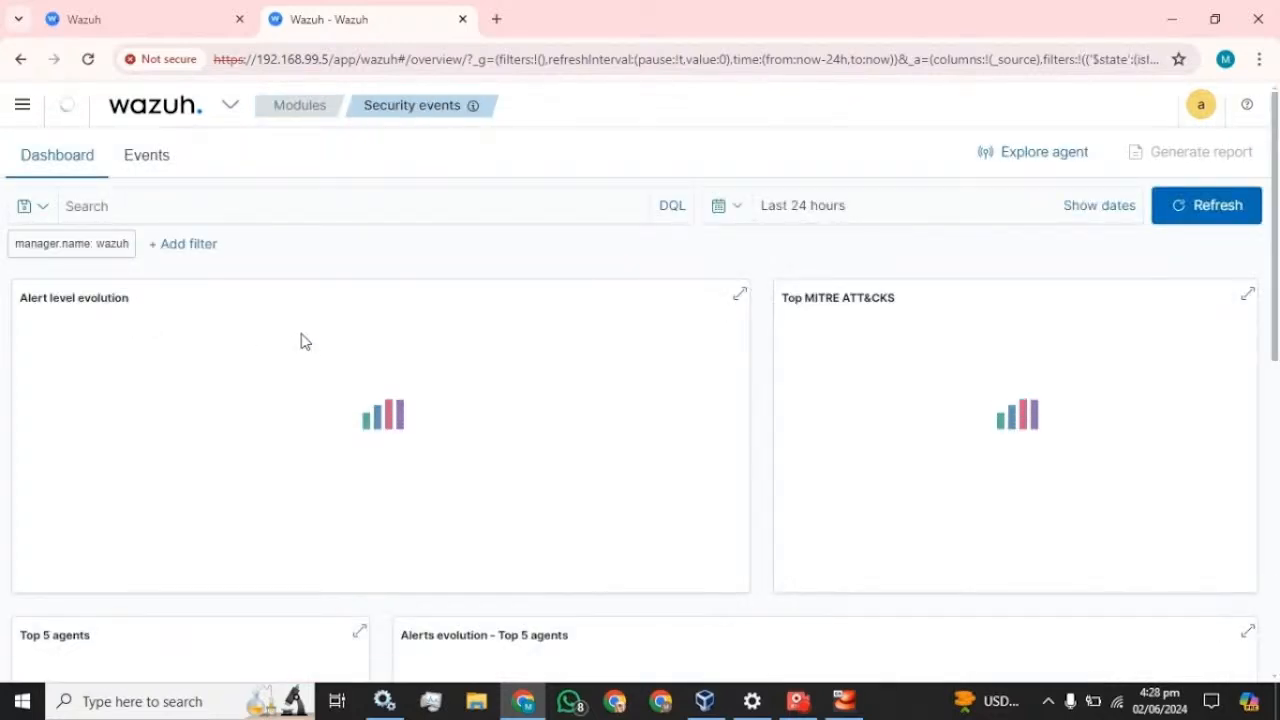
scroll(311, 343, "down", 5)
scroll(311, 343, "down", 3)
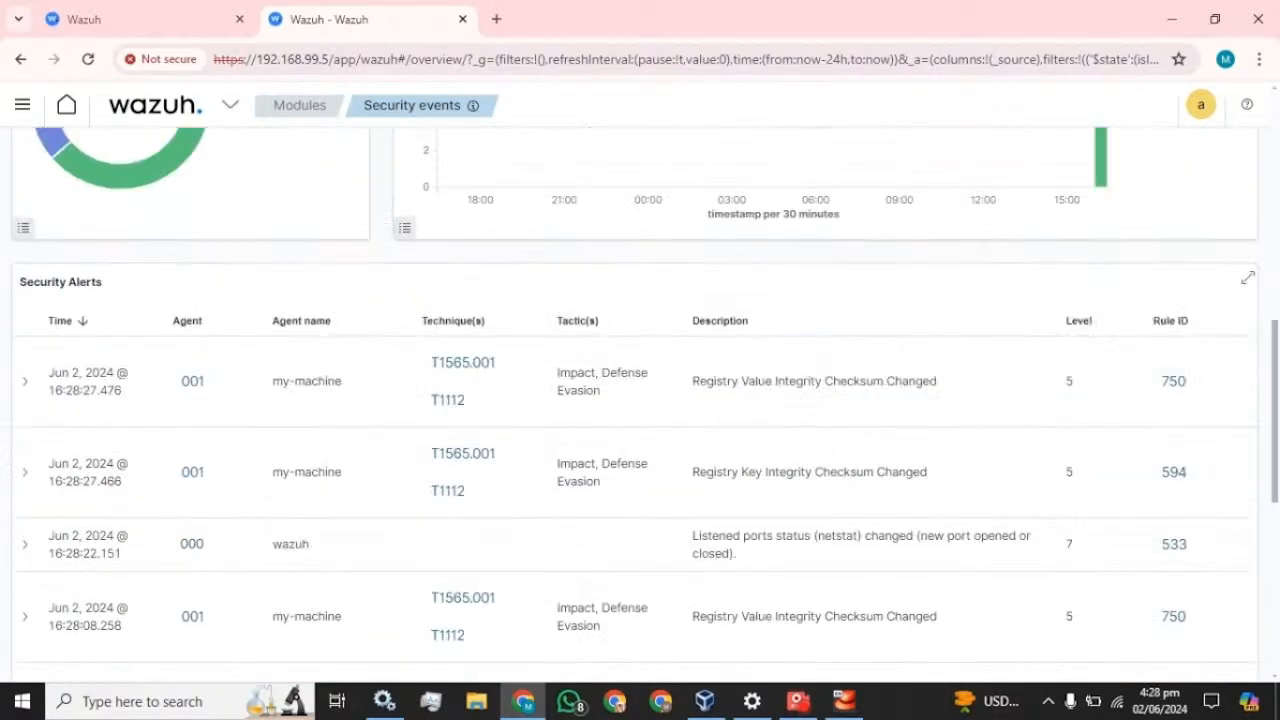
scroll(200, 360, "down", 2)
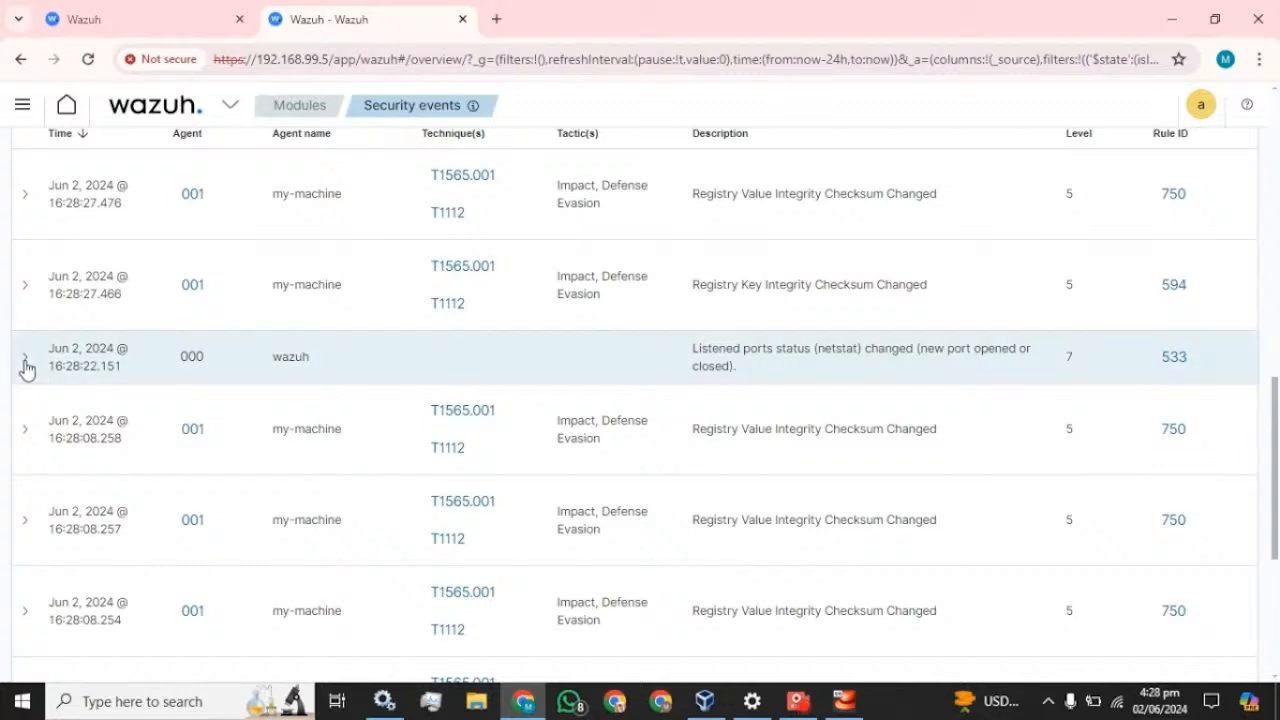
left_click(24, 360)
scroll(357, 380, "down", 2)
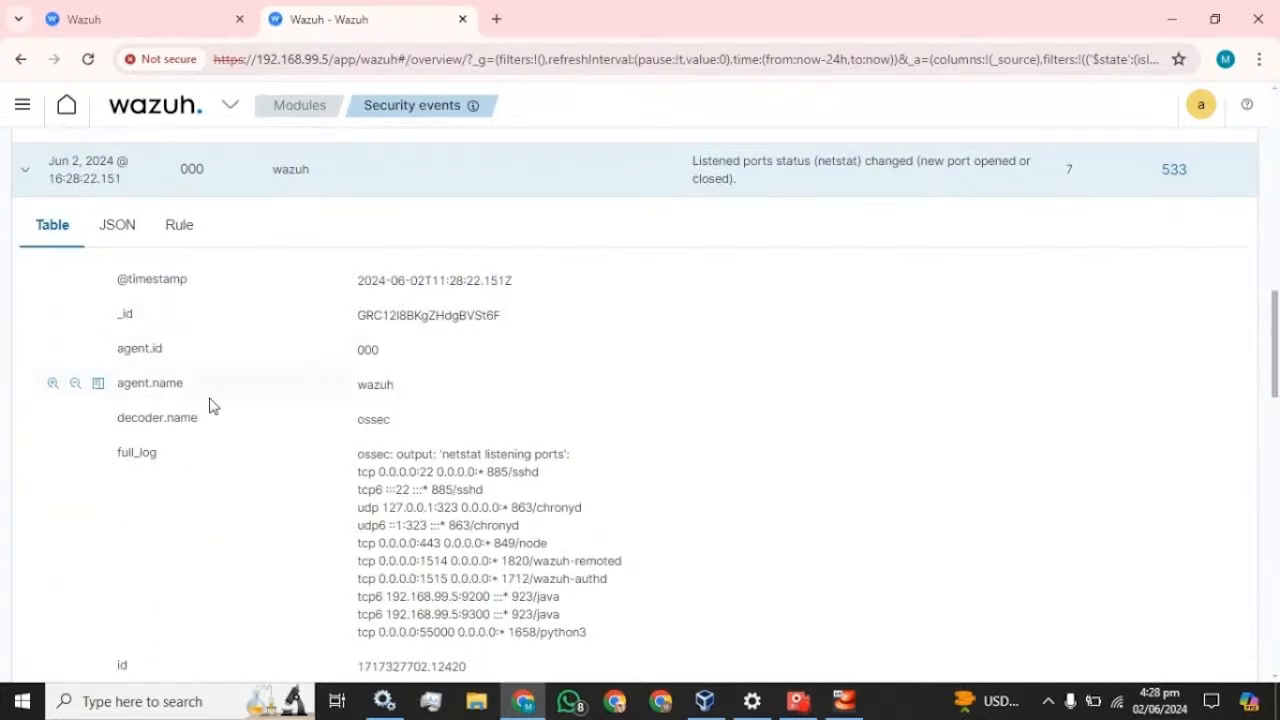
left_click_drag(186, 389, 116, 390)
key("ctrl+c")
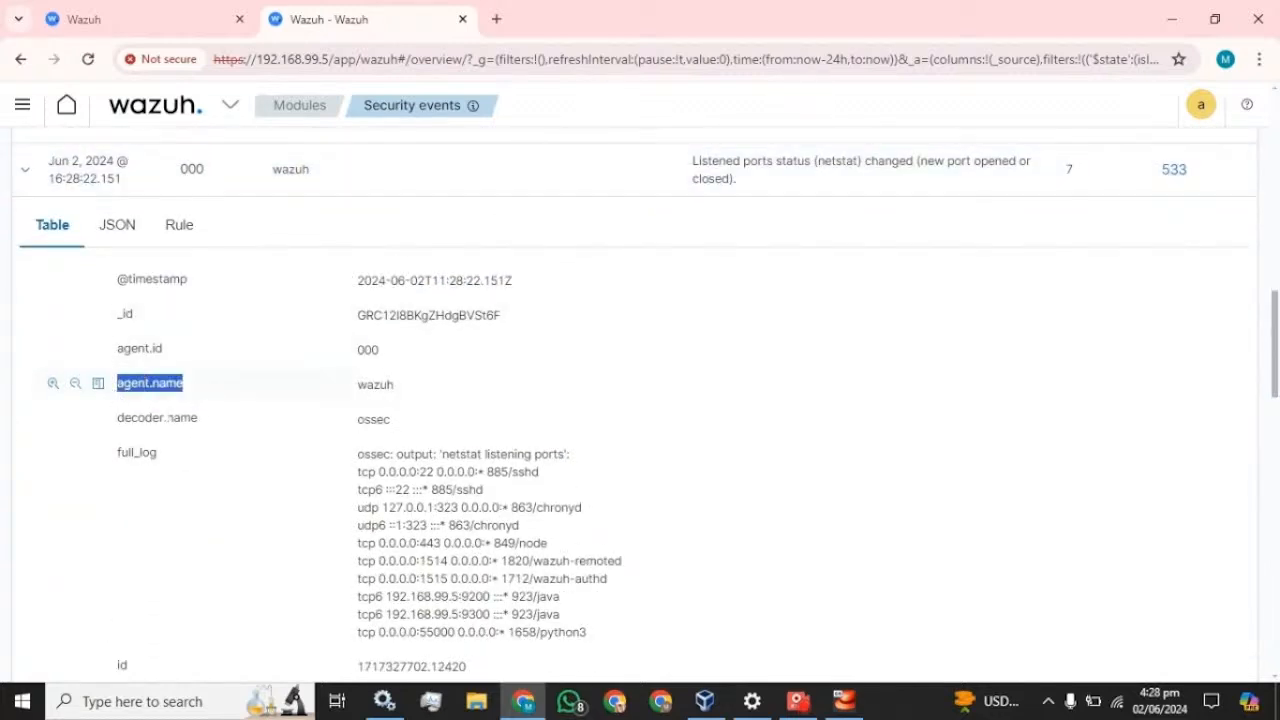
left_click(150, 12)
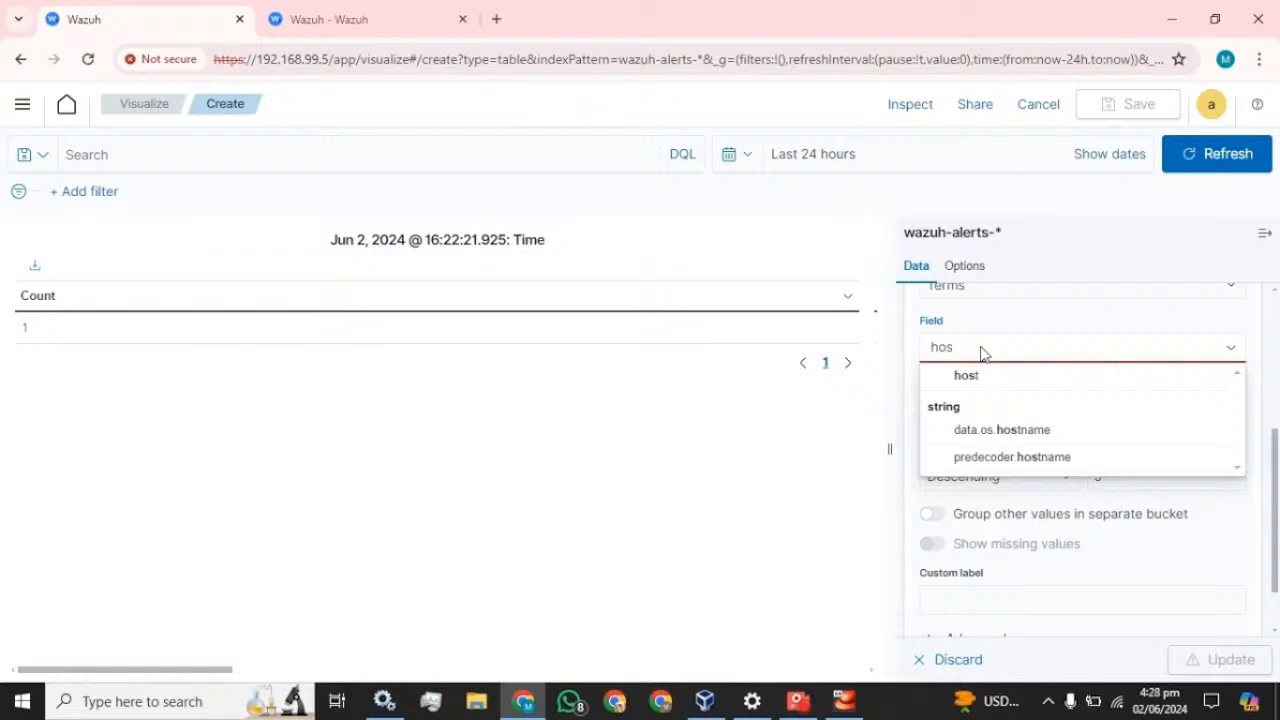
- Split rows by agent.name, ascending, size 20, labelled Agent_name, and update the table
key("BackSpace")
key("BackSpace")
key("BackSpace")
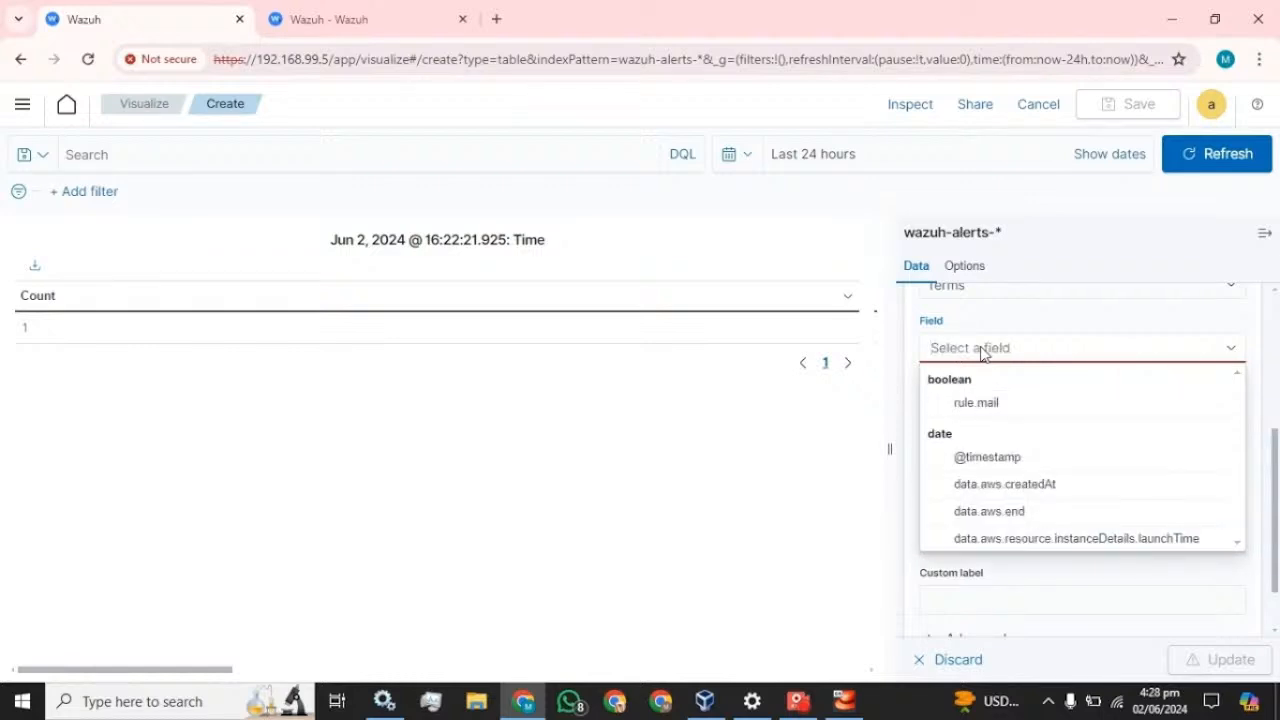
key("ctrl+v")
left_click(980, 382)
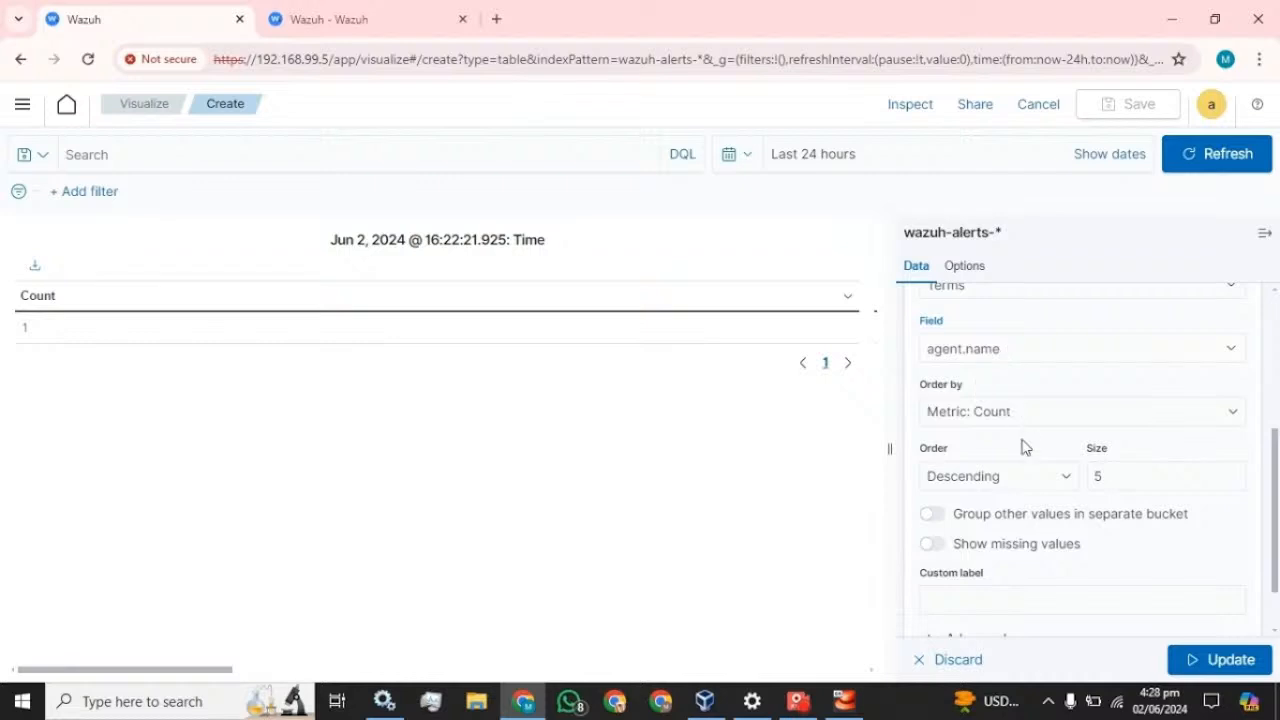
left_click(1028, 480)
left_click(968, 515)
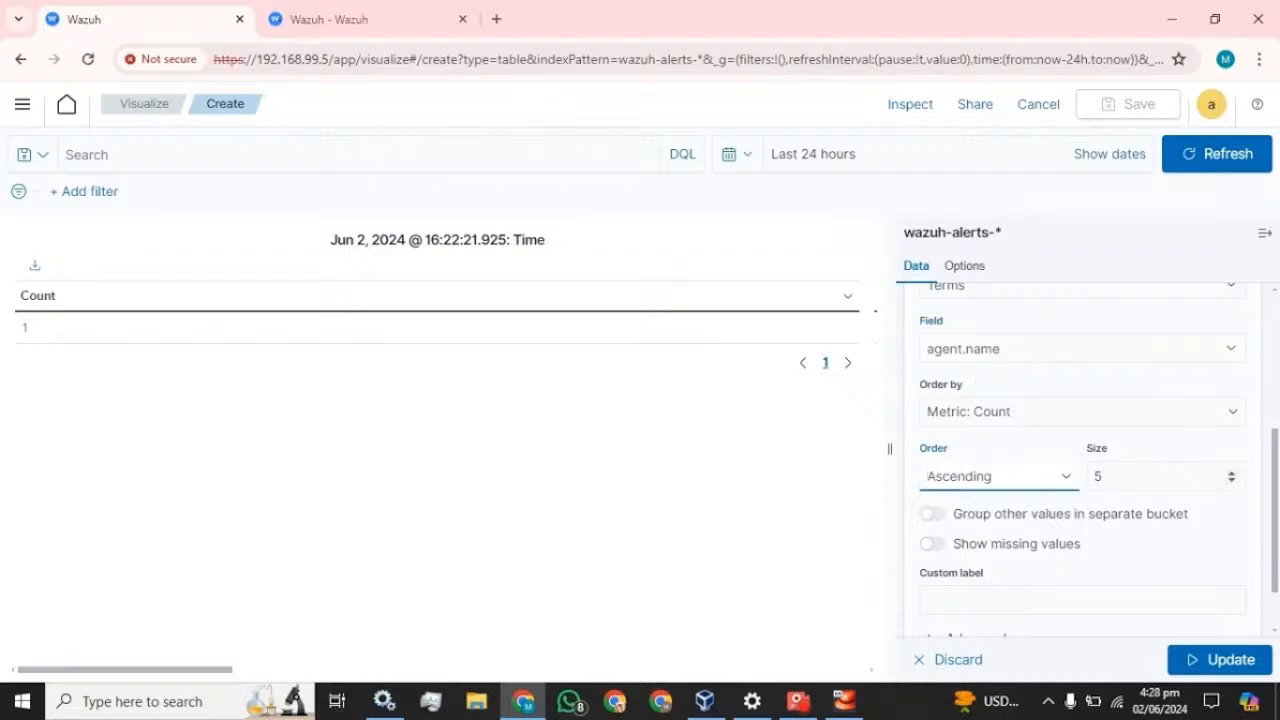
left_click(1118, 477)
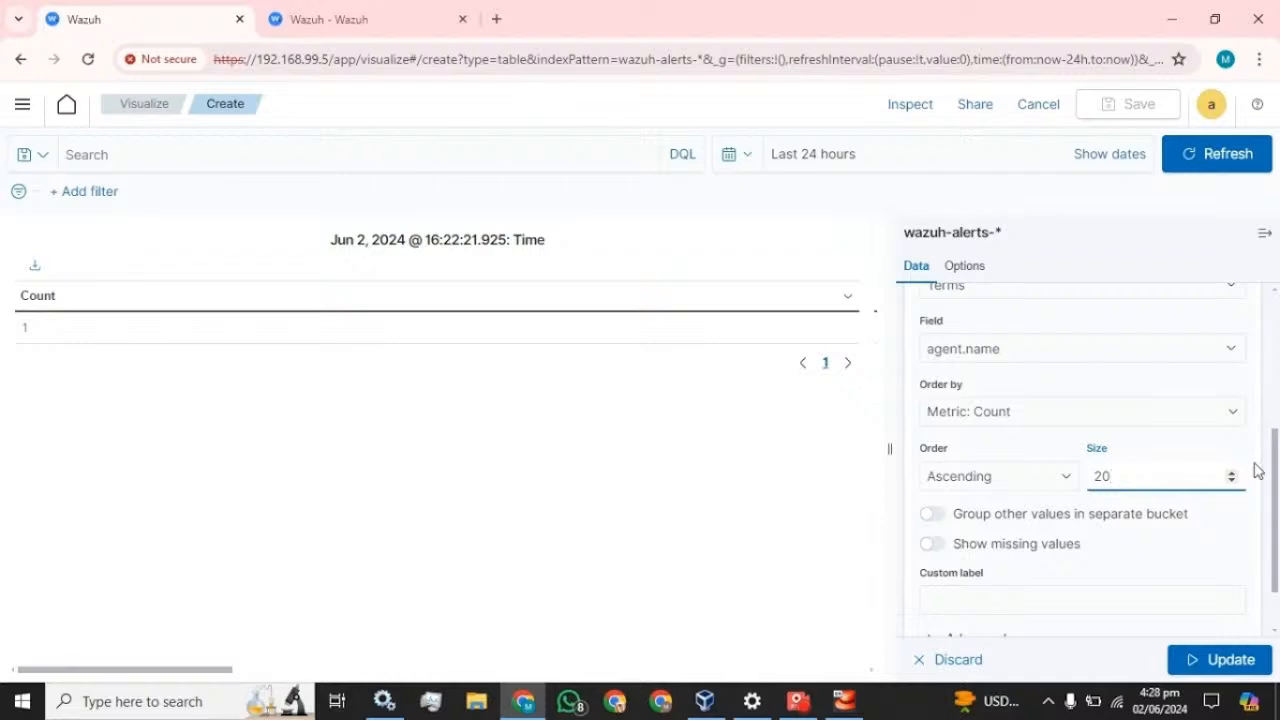
type("20")
scroll(1106, 547, "down", 1)
left_click(1083, 529)
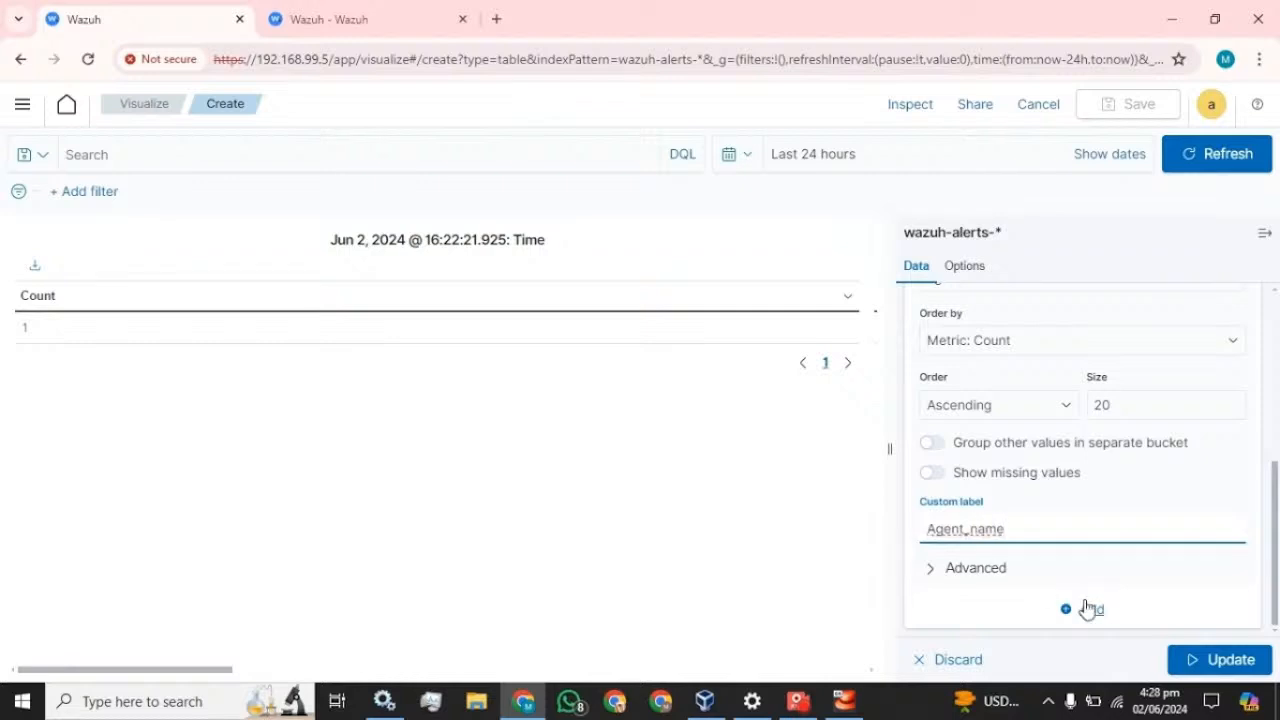
left_click(1218, 659)
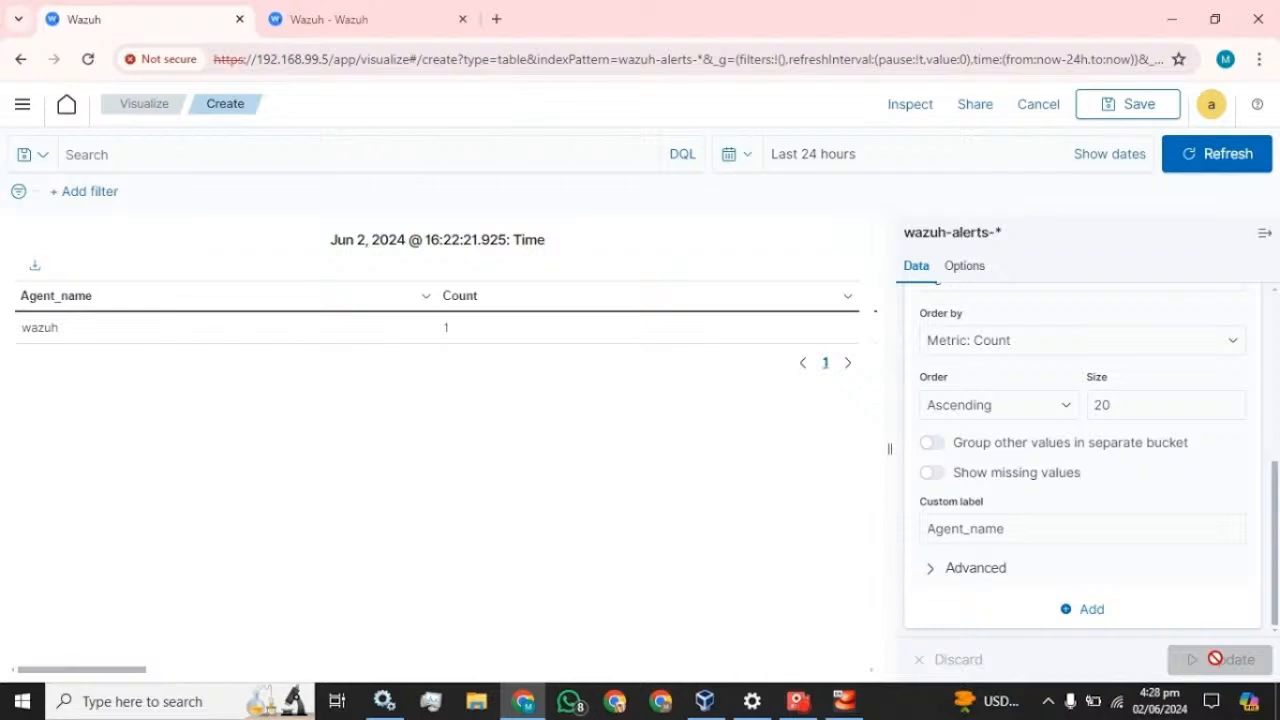
scroll(1075, 510, "up", 5)
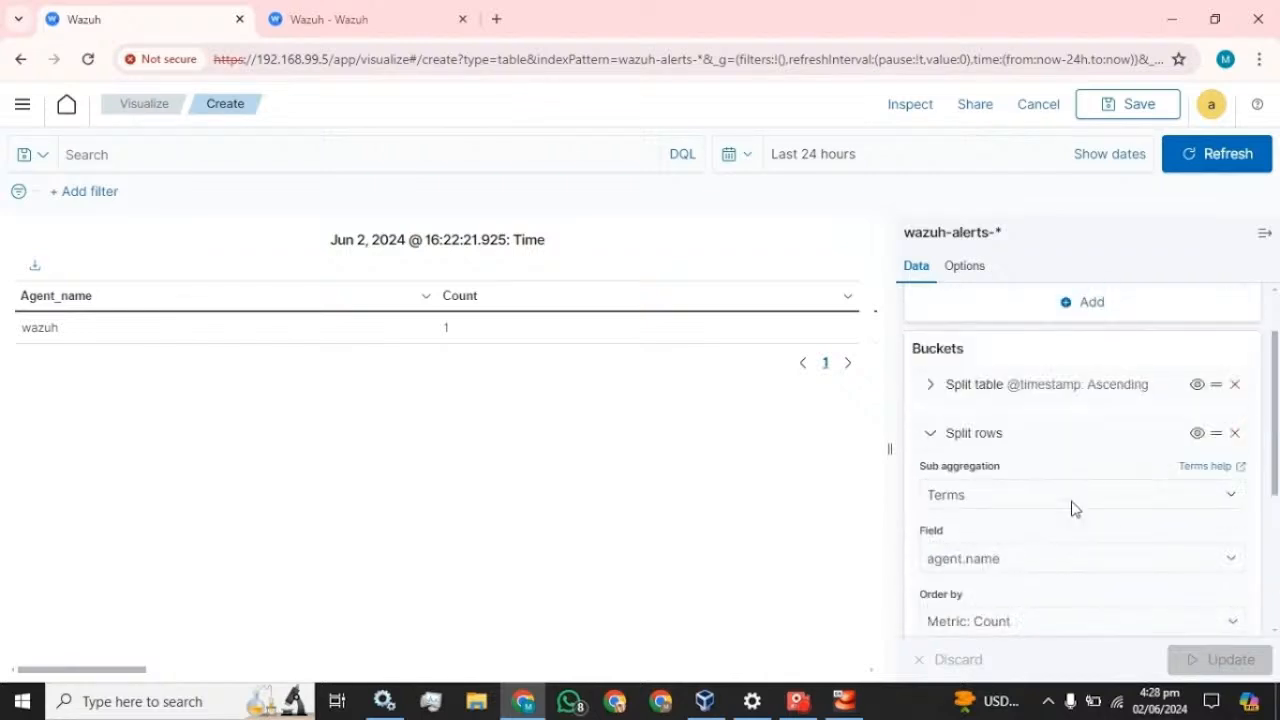
left_click(932, 516)
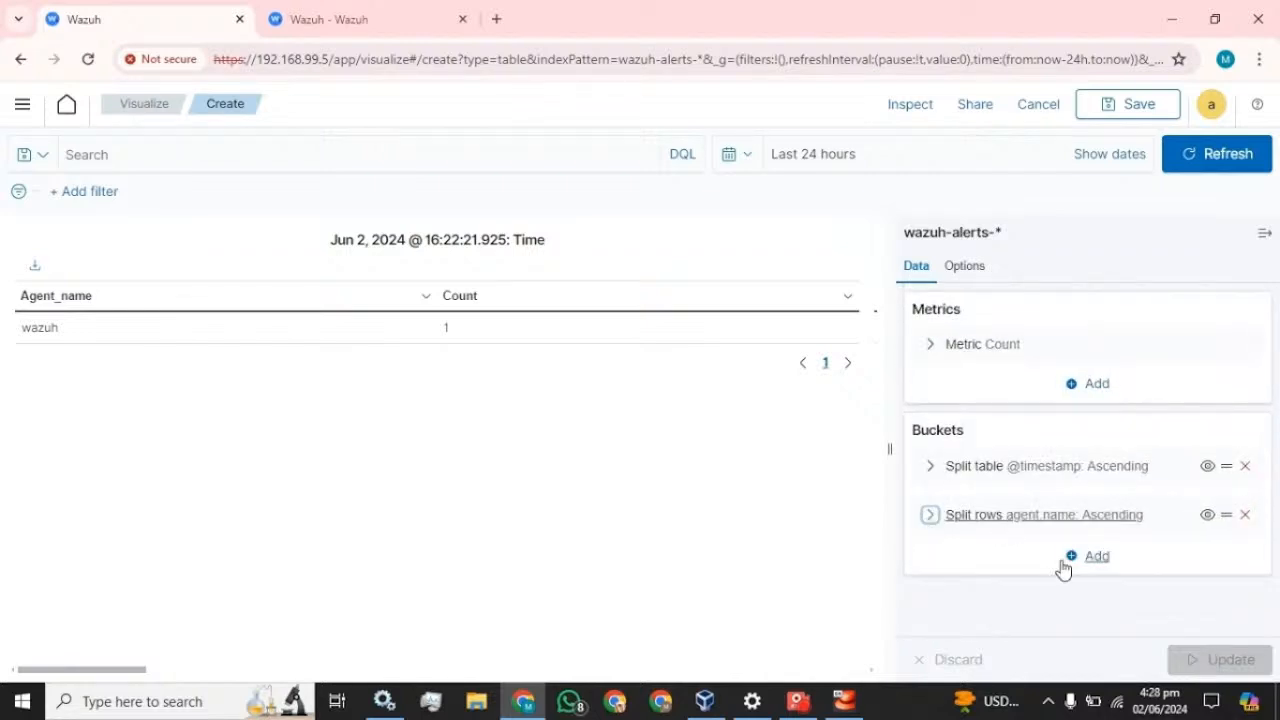
left_click(1096, 557)
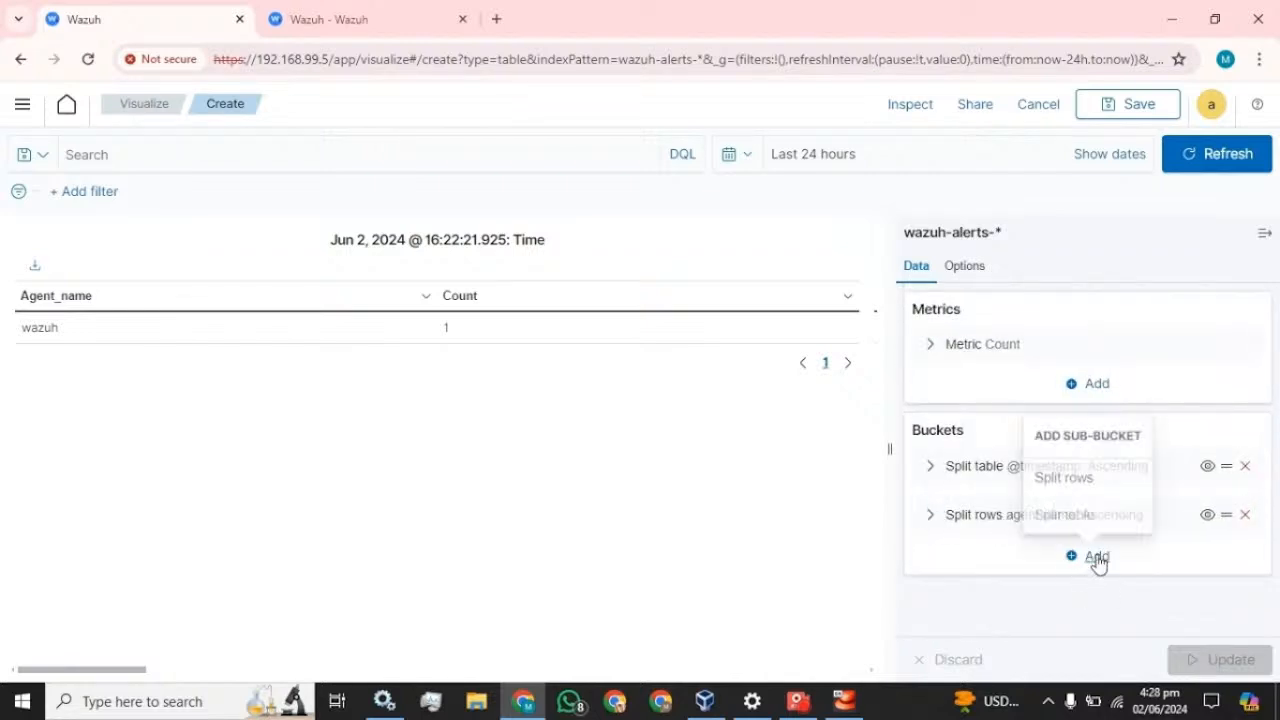
left_click(1088, 484)
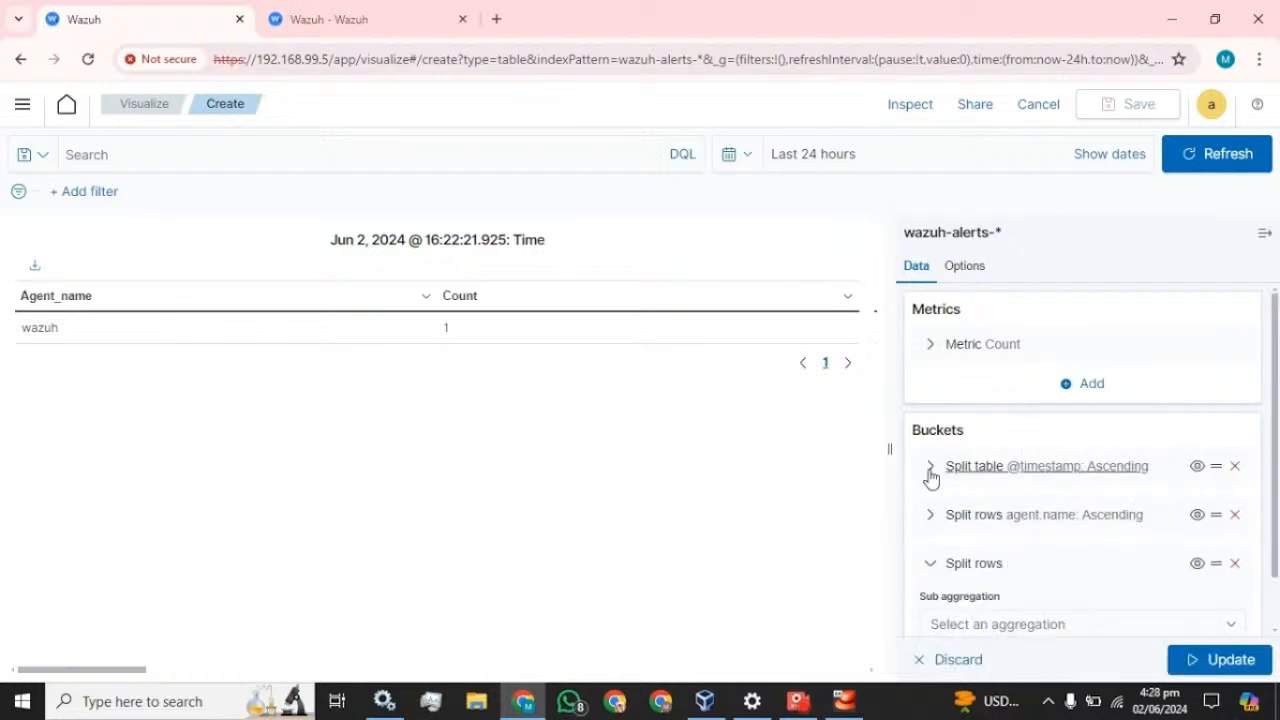
left_click(1234, 466)
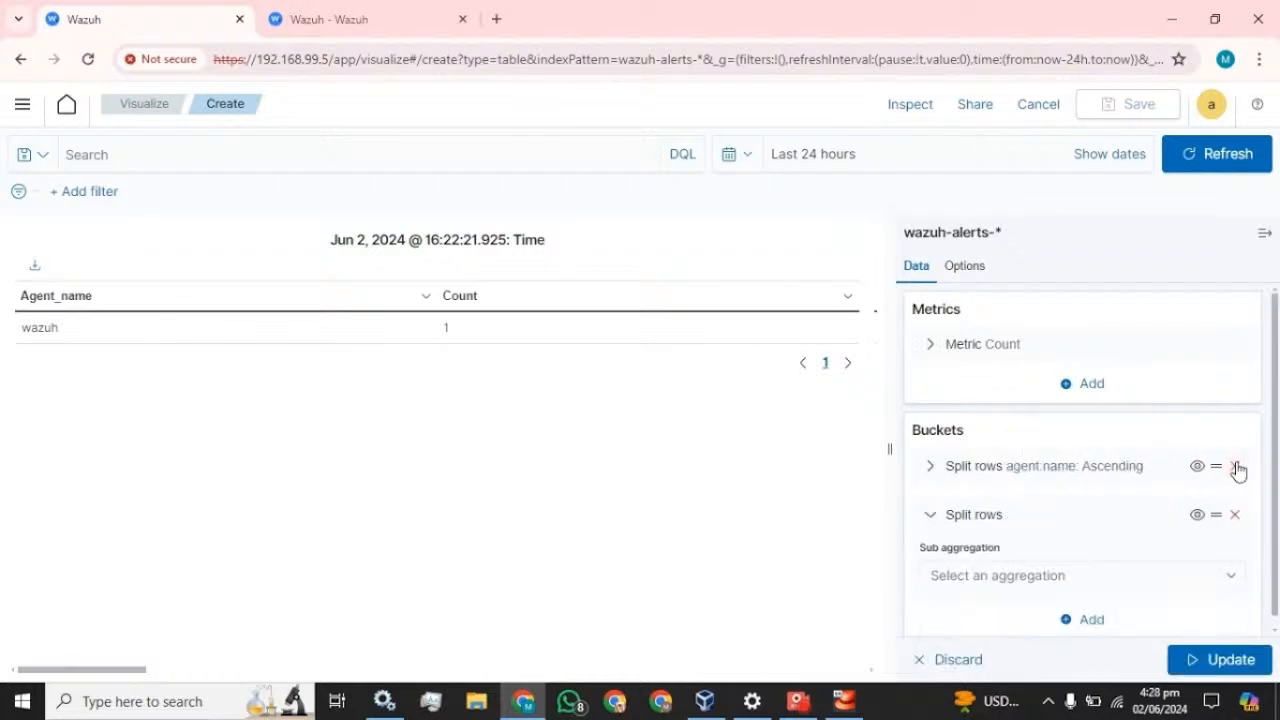
left_click(1222, 661)
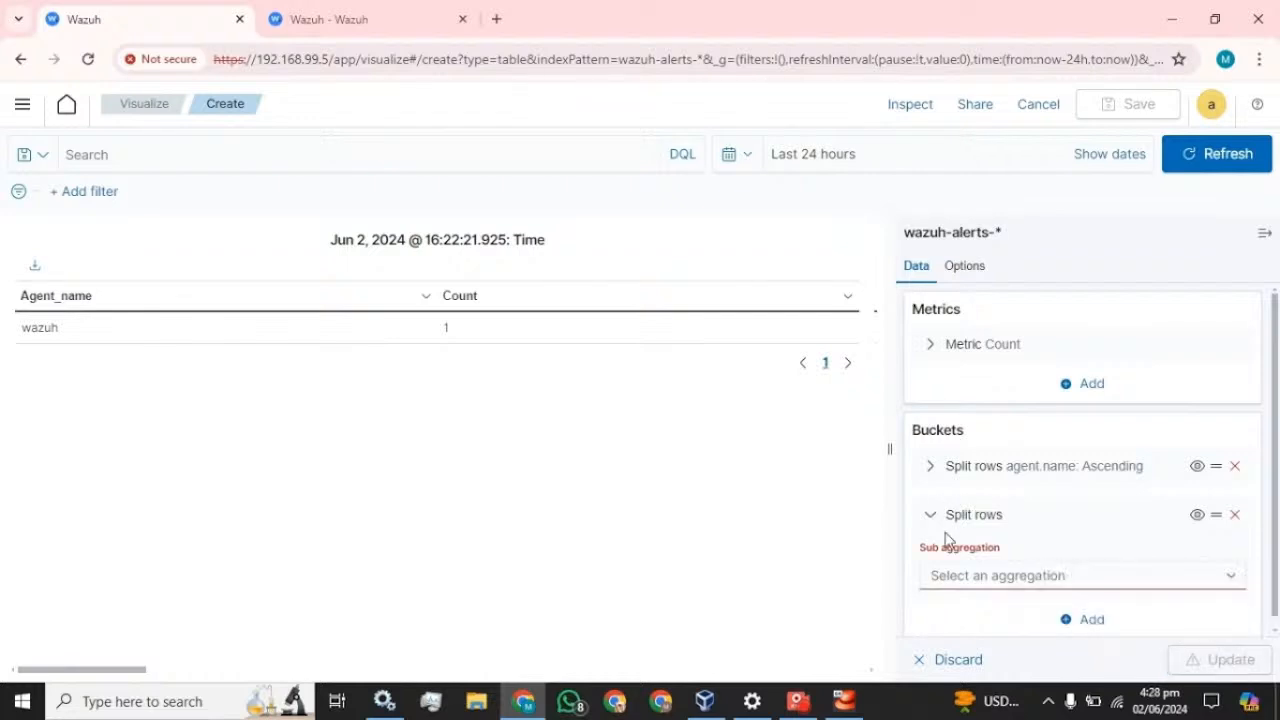
- Set the new row split's aggregation to Terms and open its field list
left_click(1029, 571)
scroll(1003, 509, "down", 2)
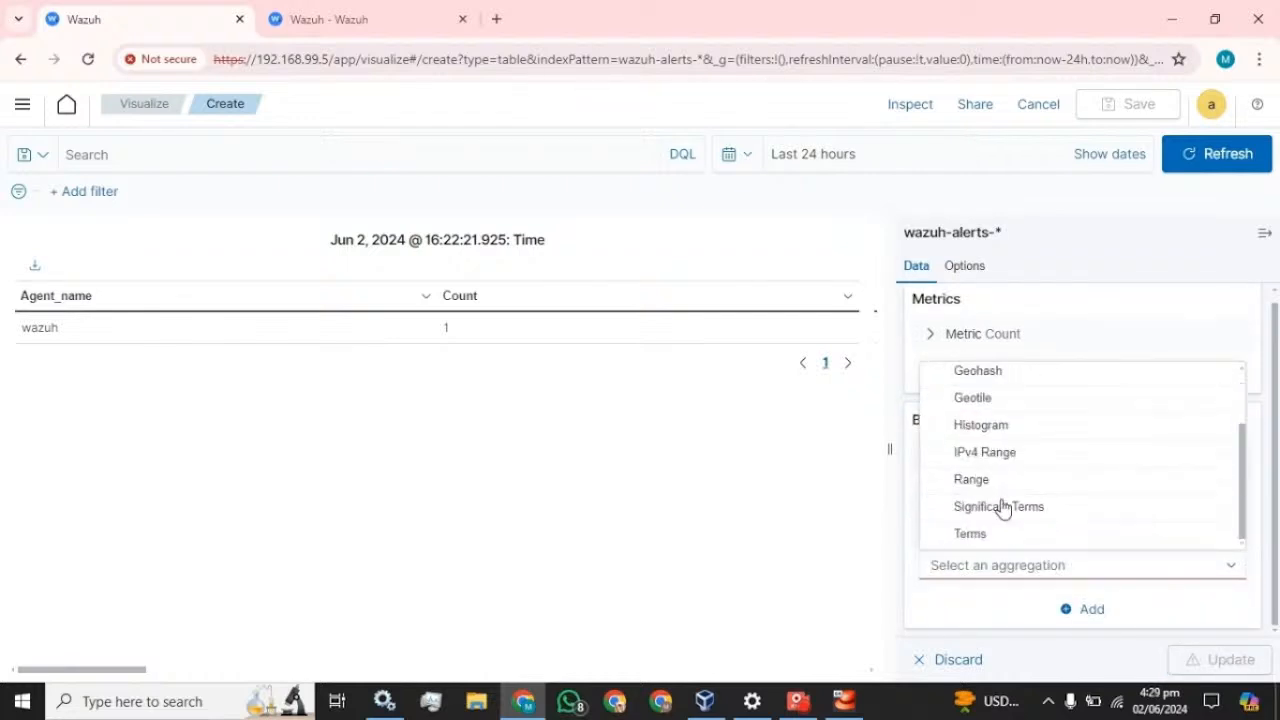
left_click(971, 531)
scroll(1080, 510, "down", 3)
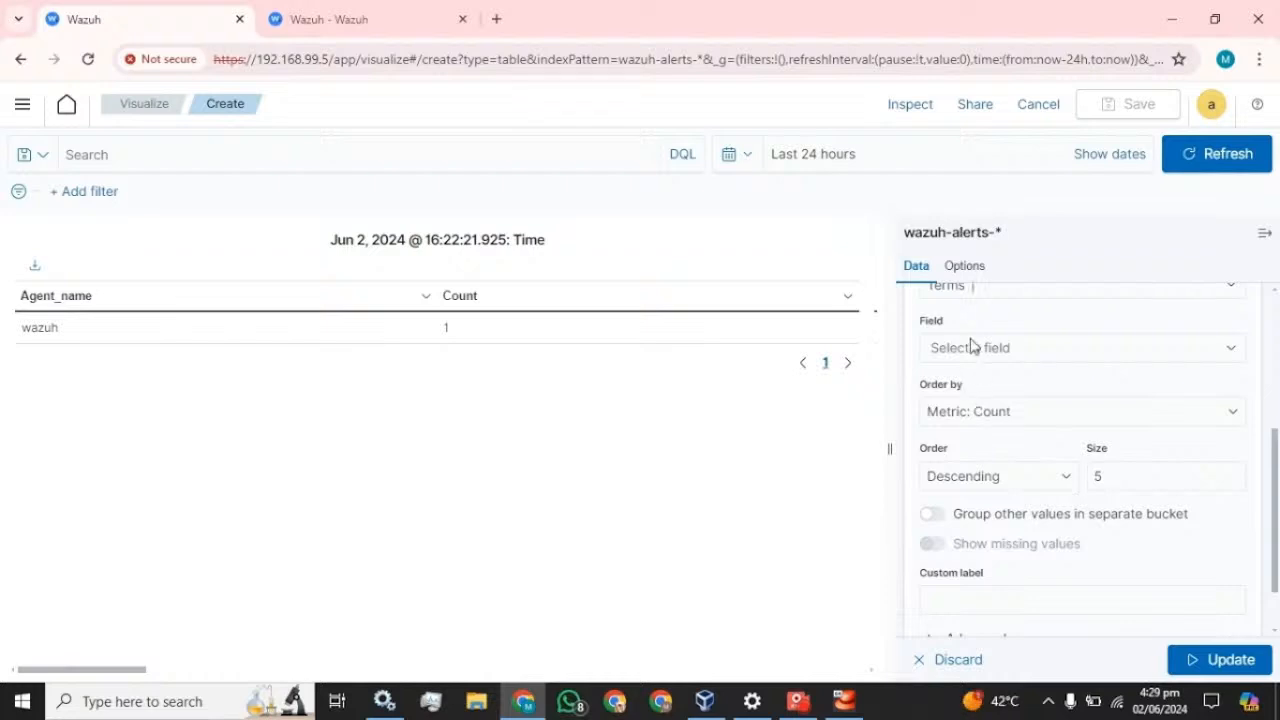
left_click(1003, 358)
- Copy rule.groups from the alert details and paste it into the new row split's field search
left_click(335, 18)
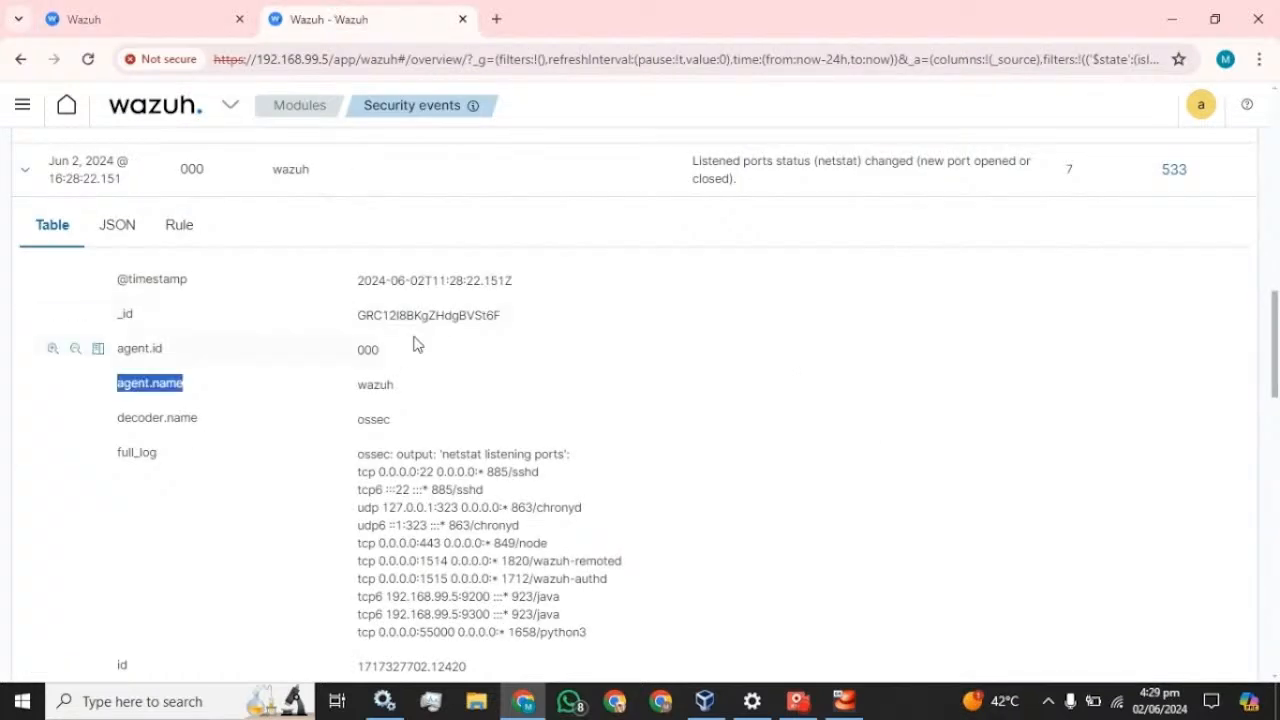
scroll(268, 369, "down", 4)
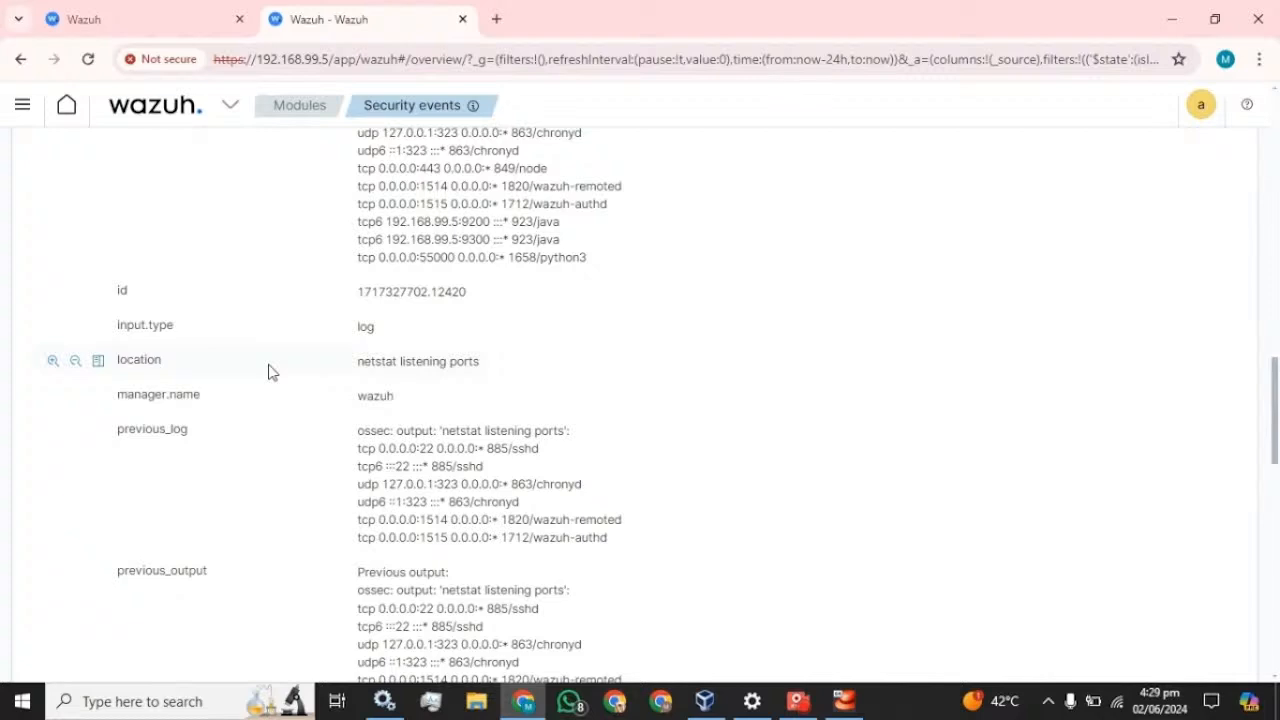
scroll(218, 398, "down", 4)
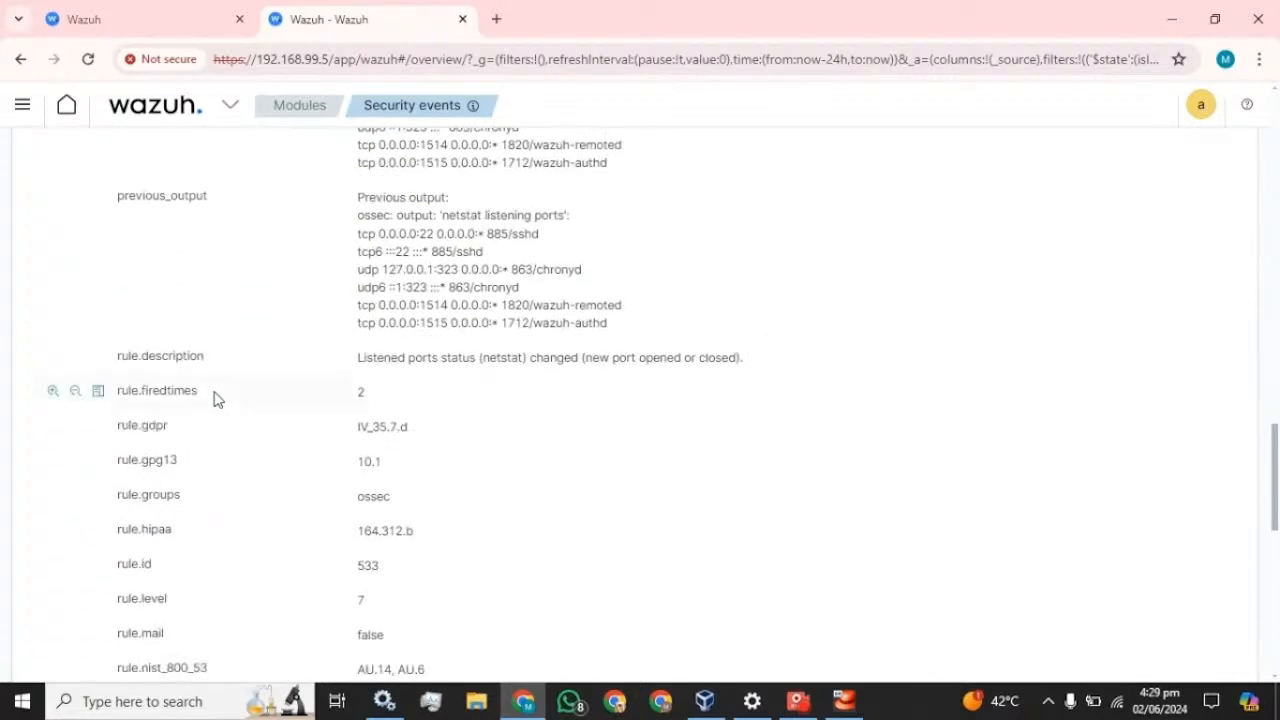
scroll(214, 399, "down", 1)
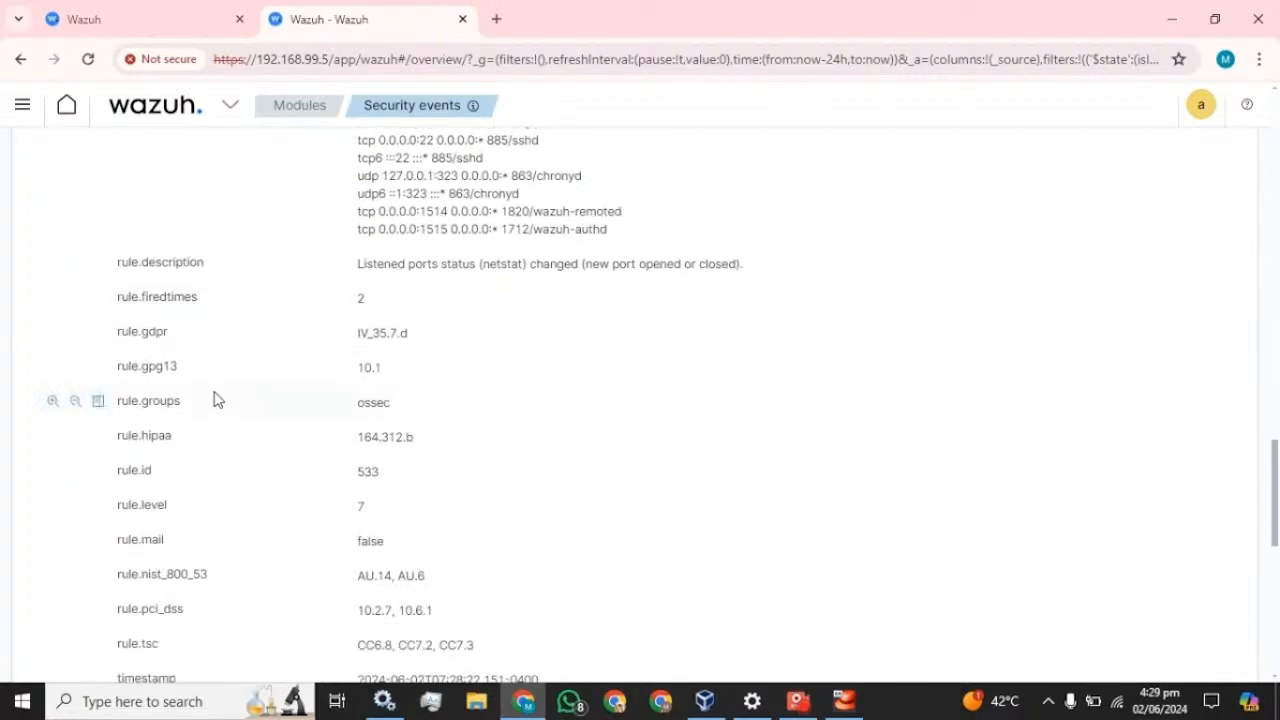
left_click_drag(186, 401, 101, 425)
key("ctrl+c")
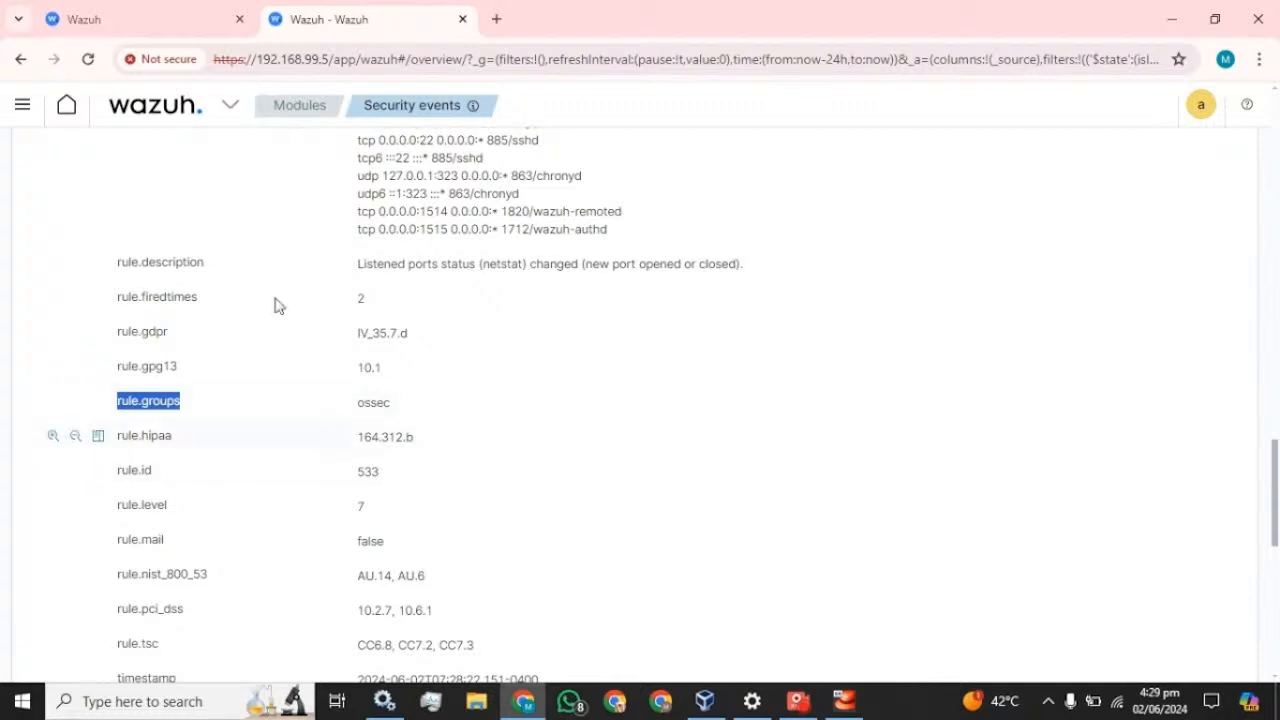
left_click(180, 18)
key("ctrl+v")
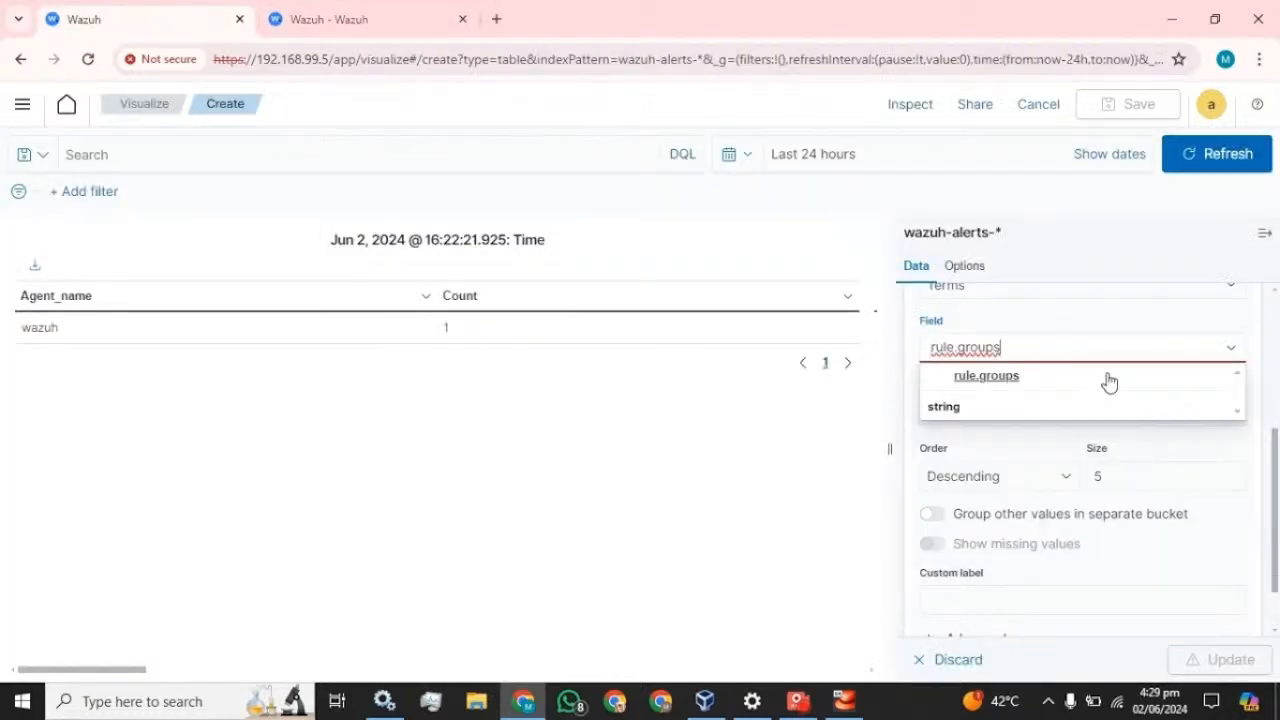
- Split rows by rule.groups, ascending, size 18, labelled Group, then update and hide the editor
left_click(976, 384)
left_click(1020, 486)
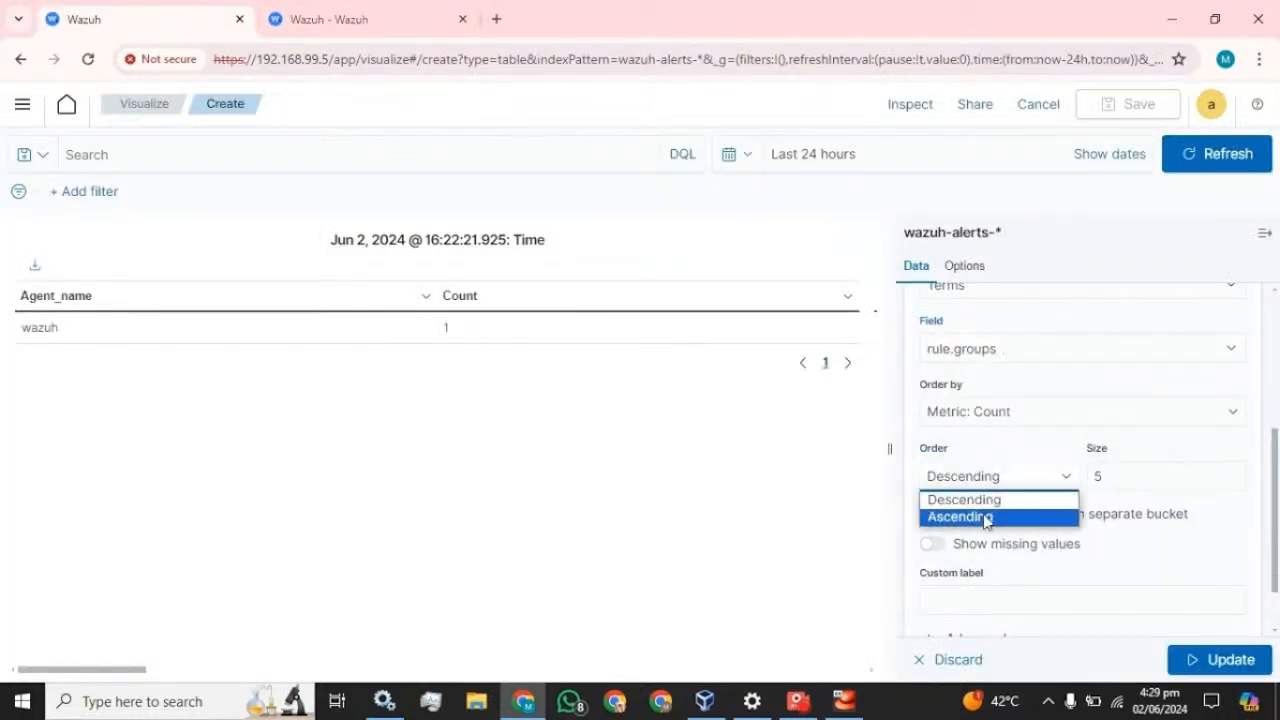
left_click(990, 517)
left_click(1100, 476)
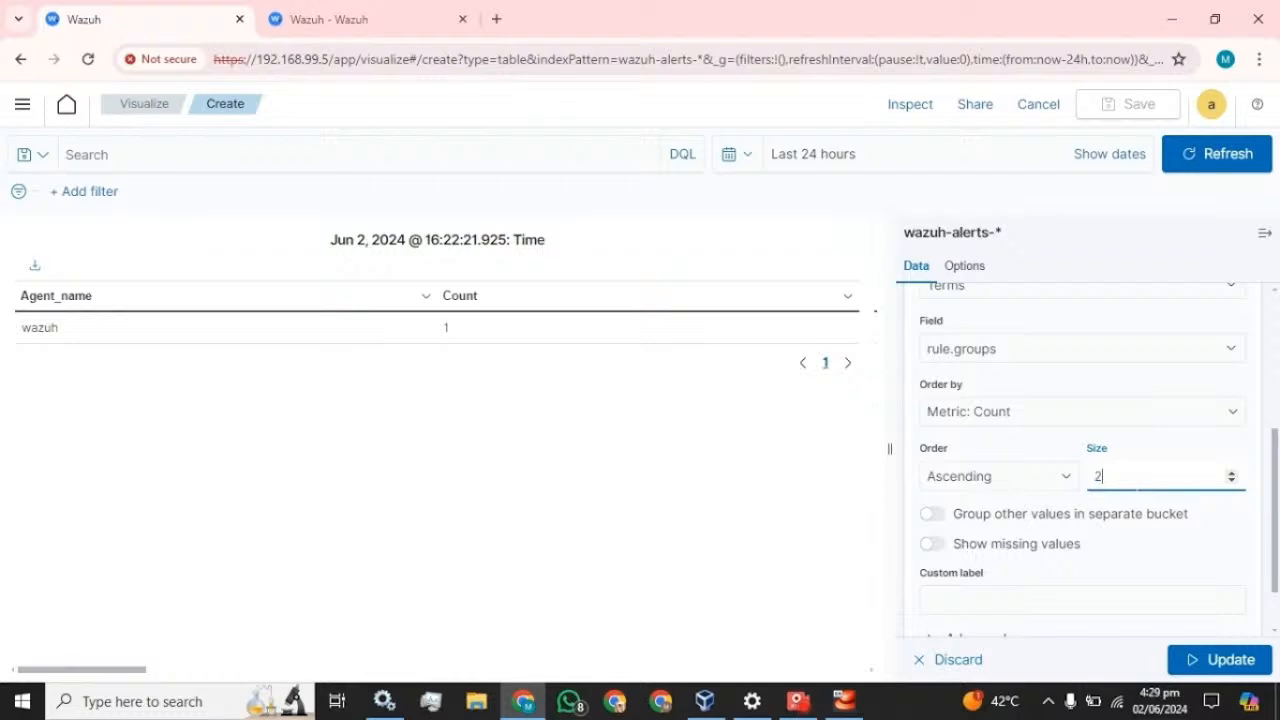
scroll(1110, 476, "down", 2)
left_click(1060, 529)
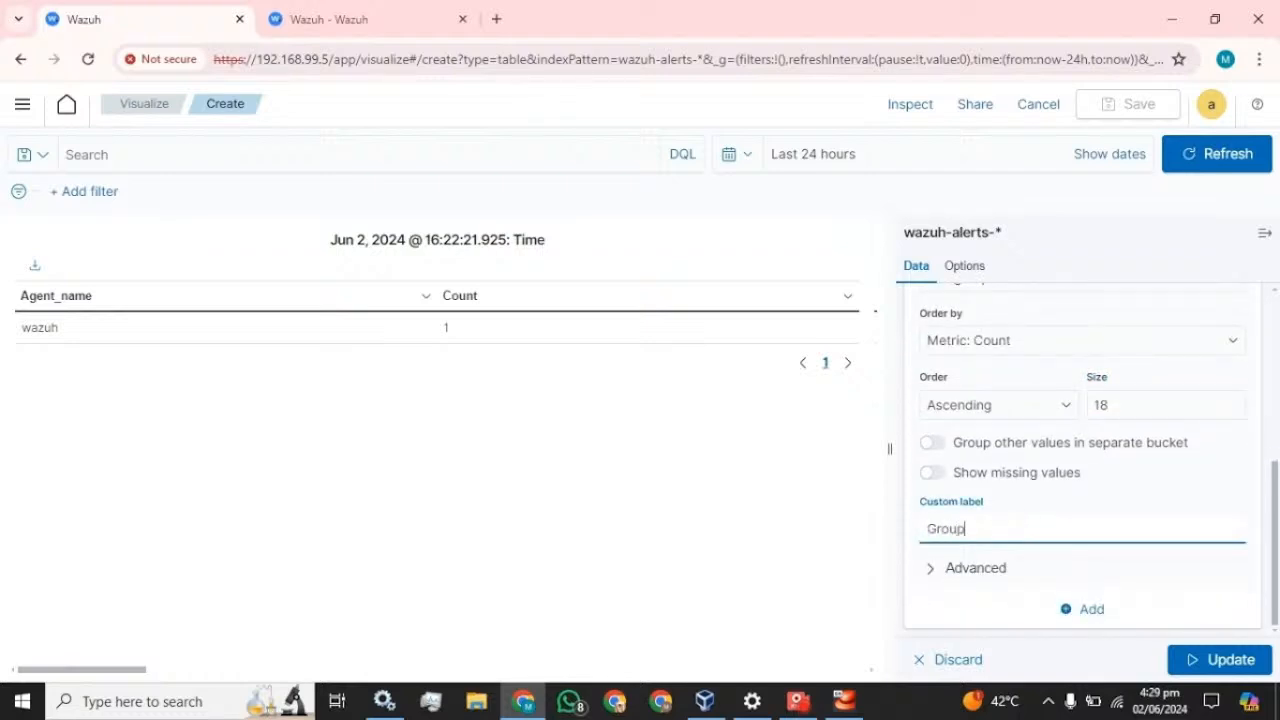
left_click(1232, 657)
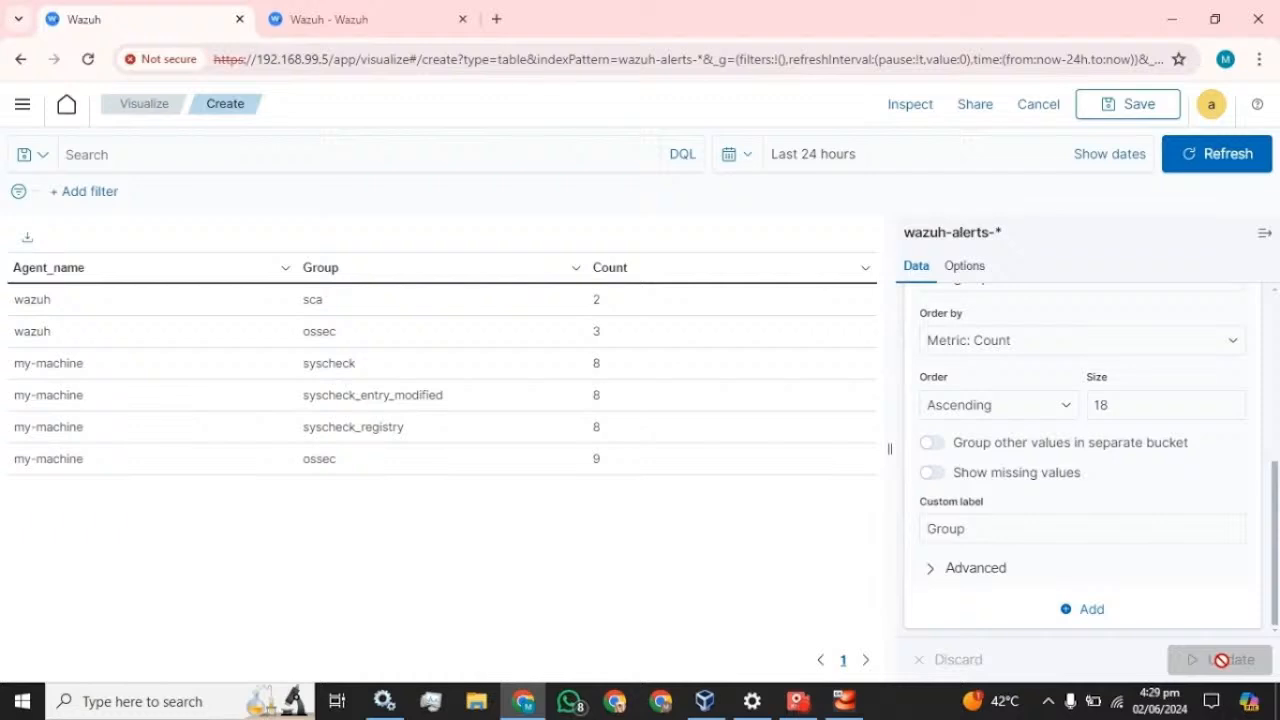
left_click(1266, 236)
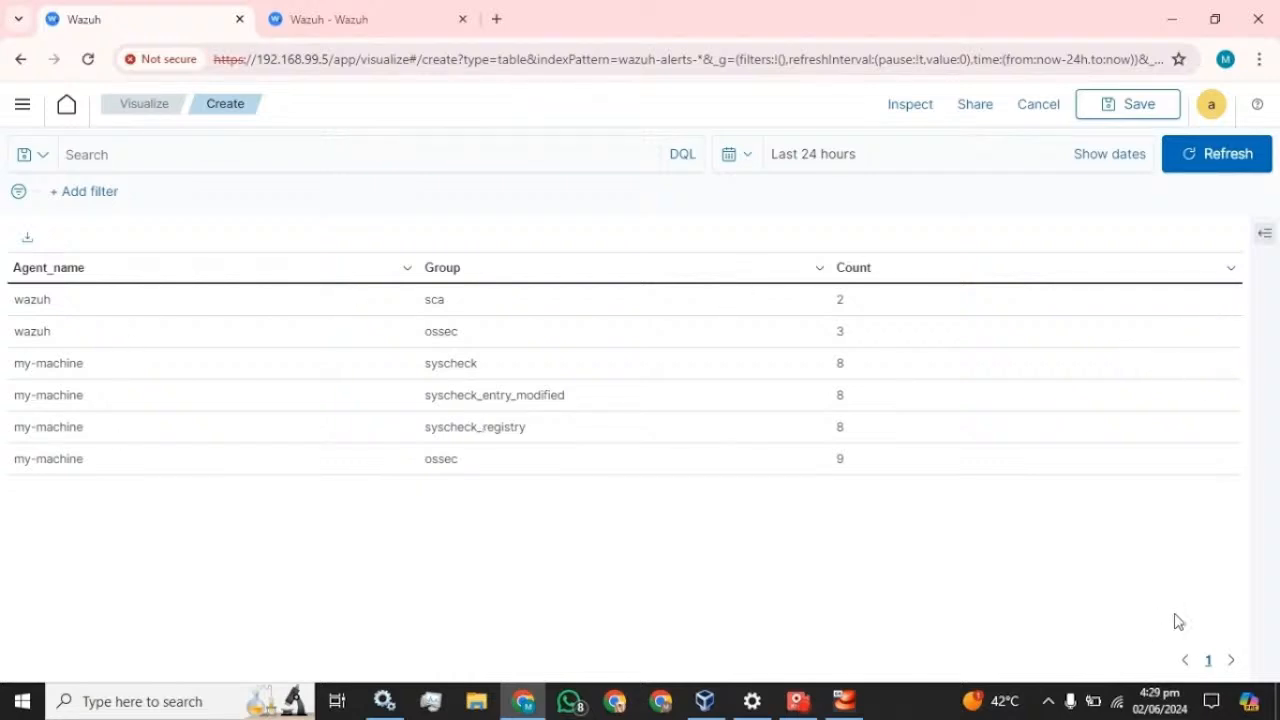
- Reopen the editor, collapse the rule.groups split and add a third Split rows bucket
left_click(1265, 234)
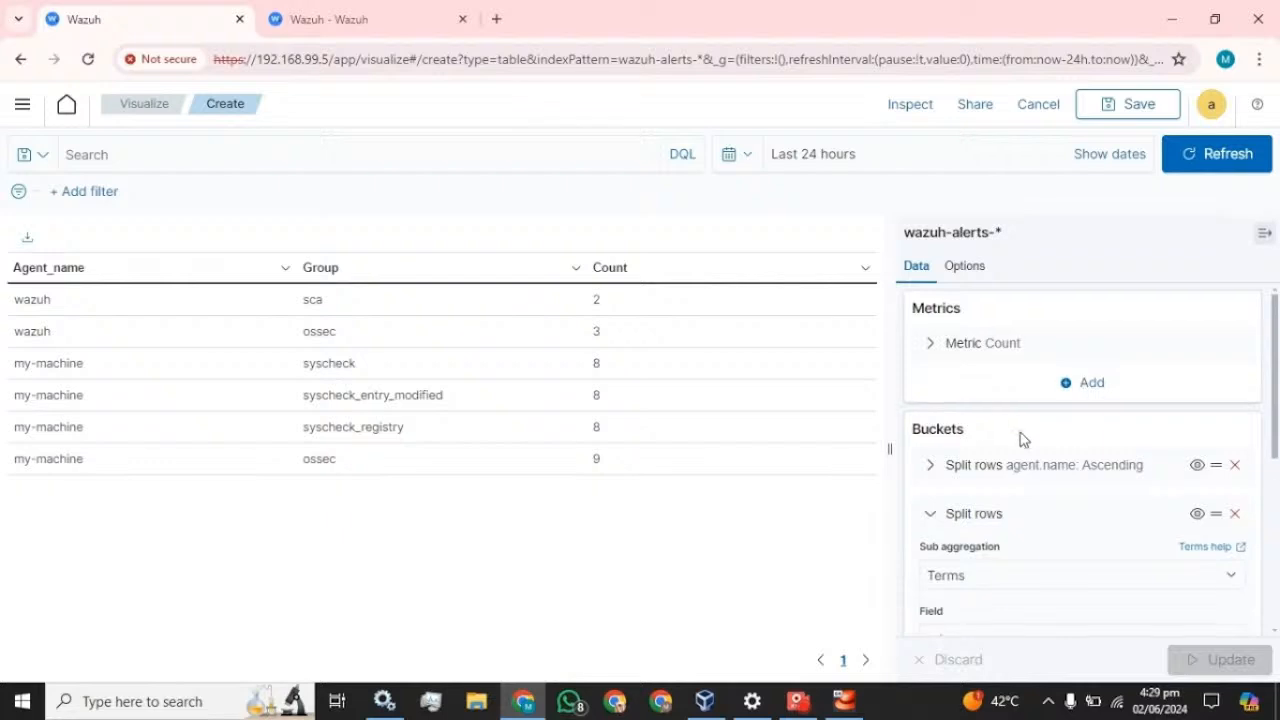
scroll(970, 563, "down", 3)
scroll(971, 520, "up", 2)
left_click(930, 424)
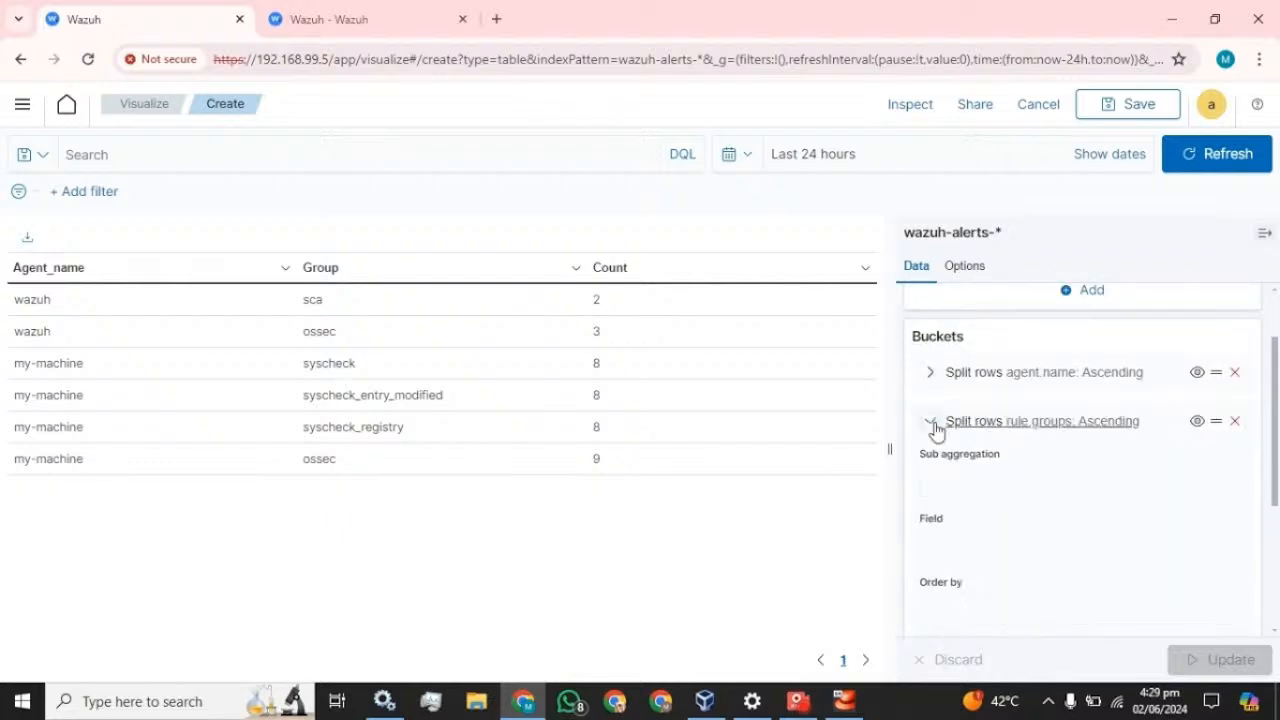
left_click(1095, 557)
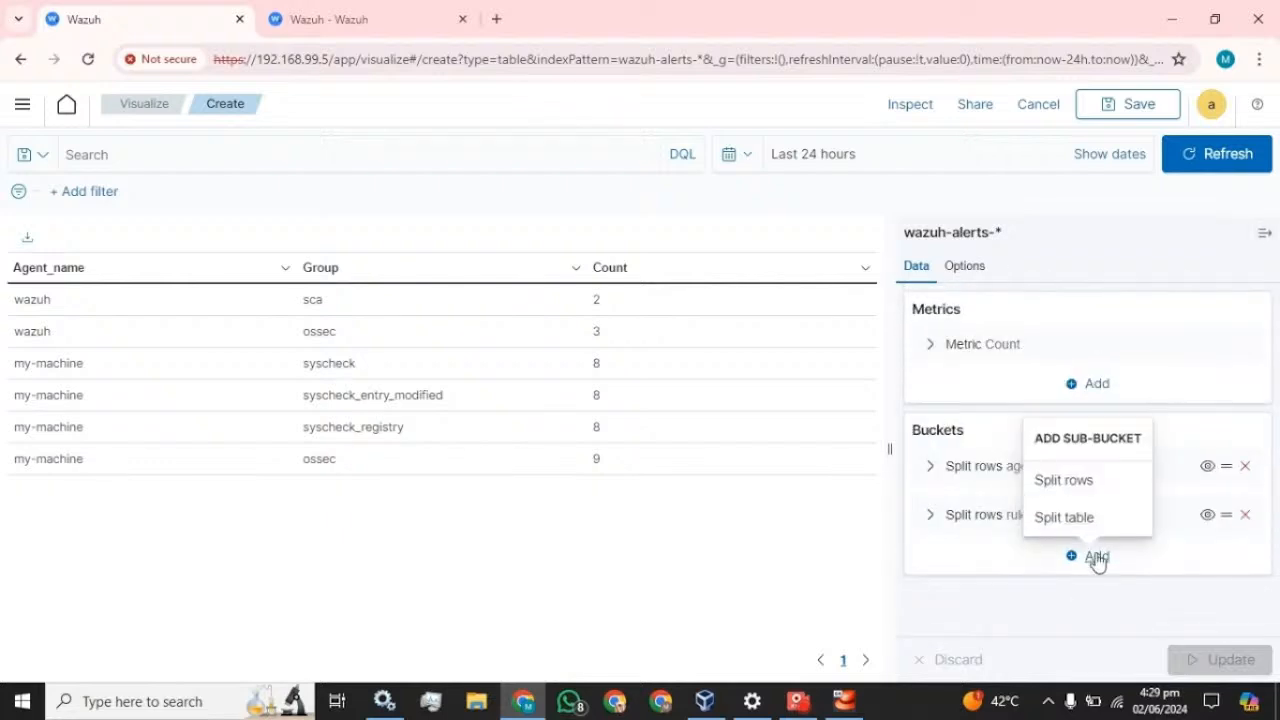
left_click(1085, 488)
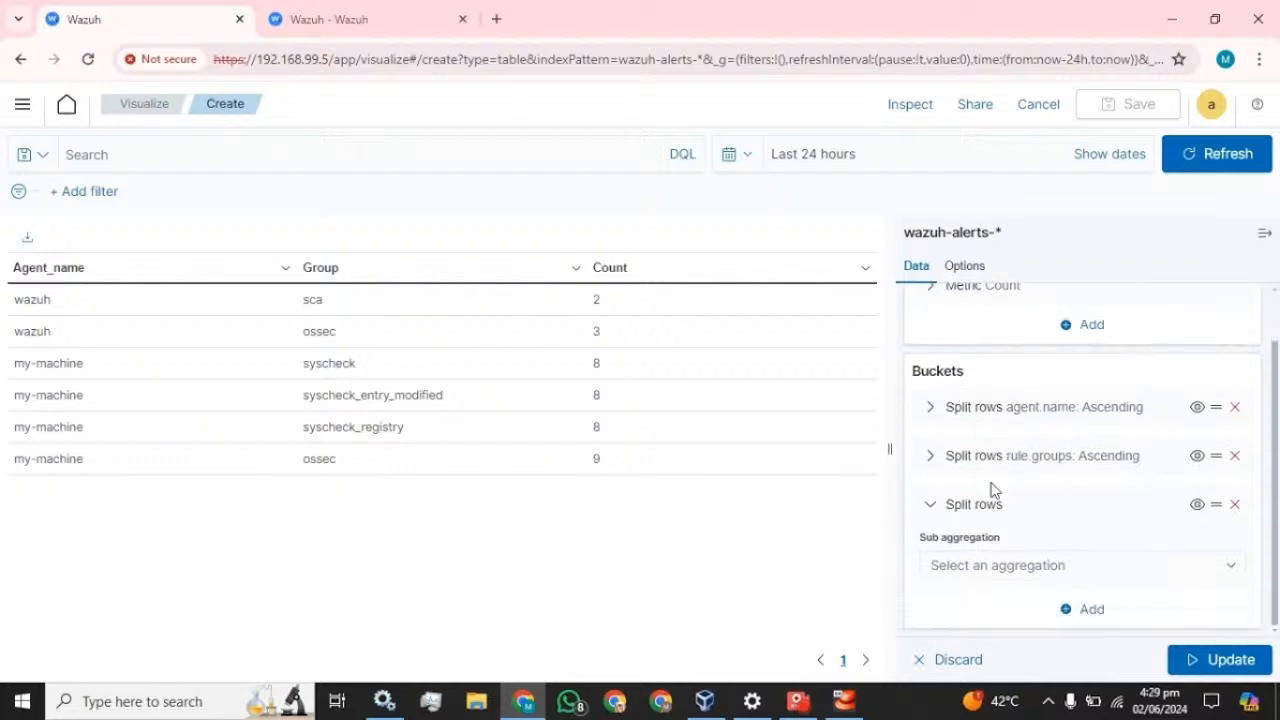
left_click(1069, 567)
scroll(1000, 505, "down", 2)
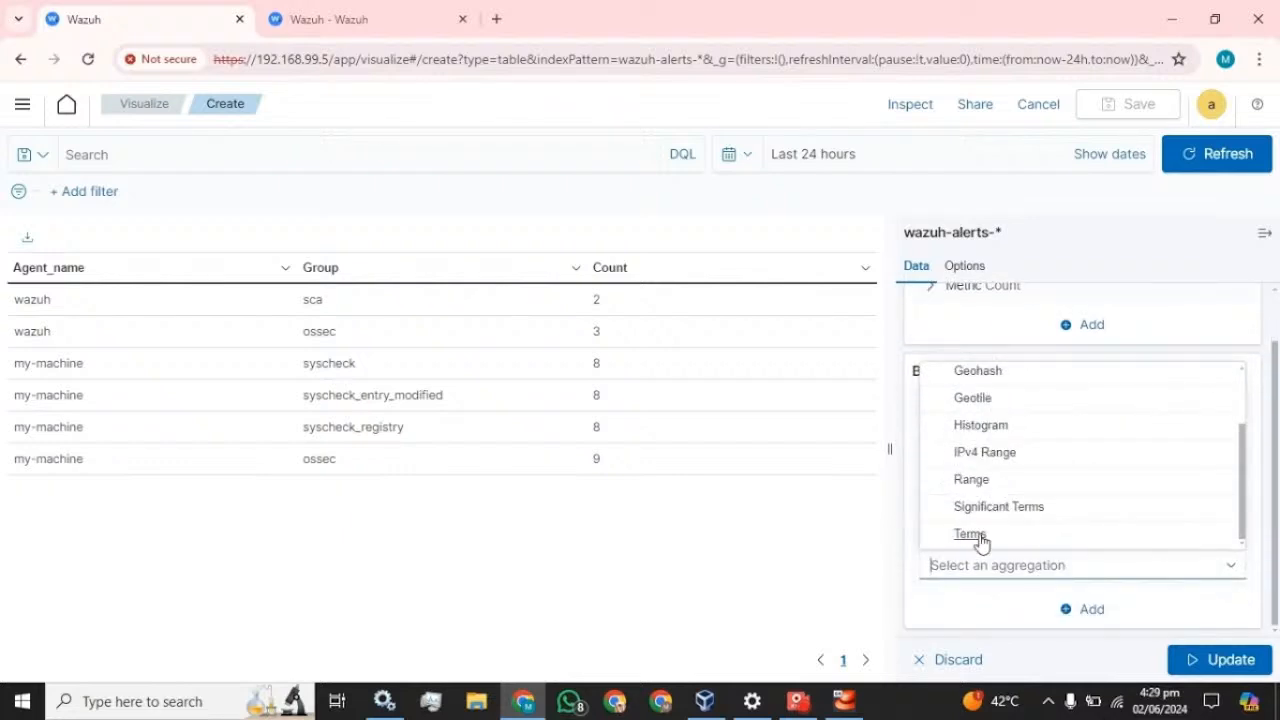
left_click(980, 534)
scroll(1077, 517, "down", 3)
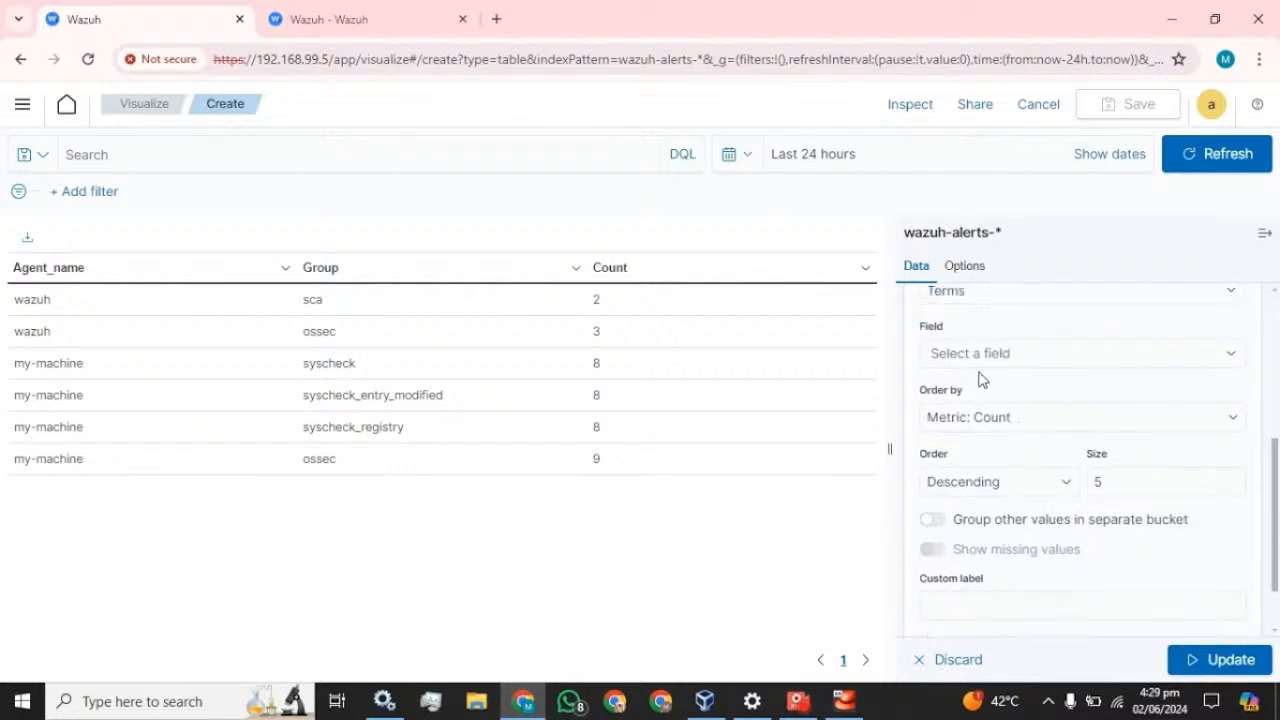
scroll(985, 400, "up", 1)
left_click(997, 446)
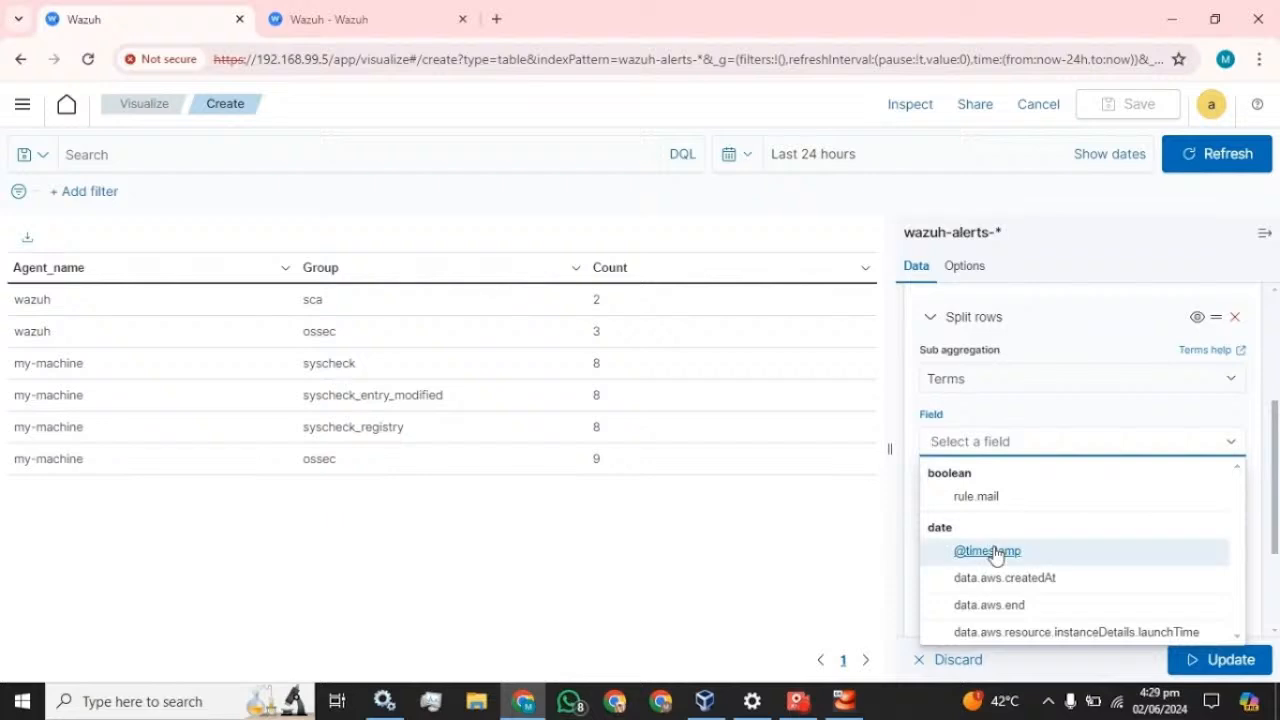
left_click(991, 553)
- Sort the time rows in ascending order with size 20
scroll(1134, 459, "down", 1)
left_click(1011, 480)
left_click(1010, 503)
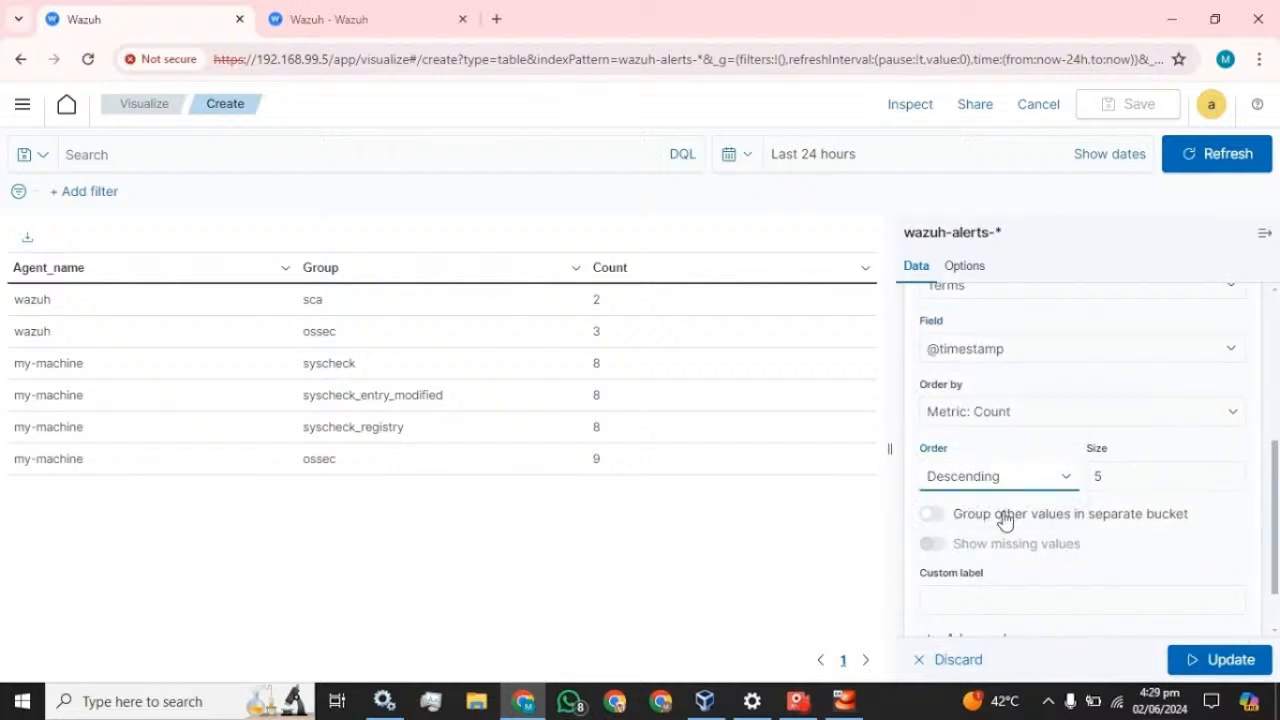
left_click(1002, 484)
left_click(1010, 516)
left_click(1097, 476)
double_click(1097, 476)
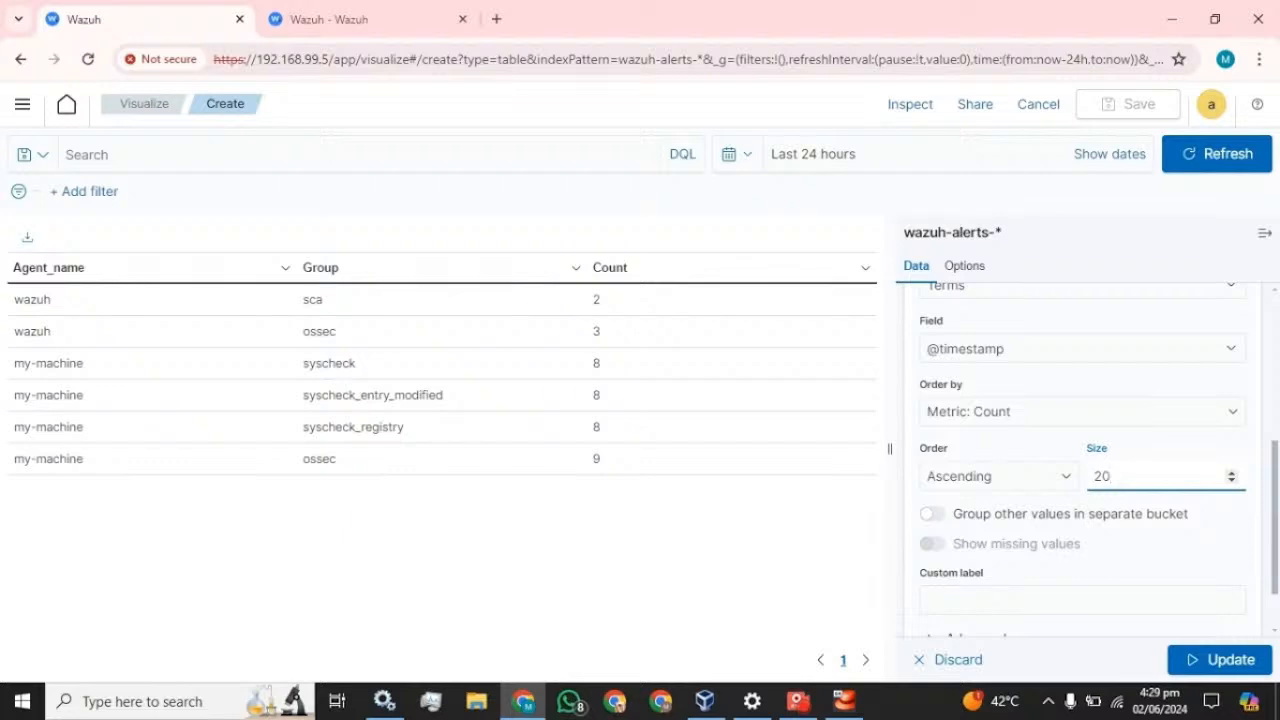
- Label the split 'Time', apply the update and hide the editor sidebar
scroll(1090, 500, "down", 1)
left_click(1060, 528)
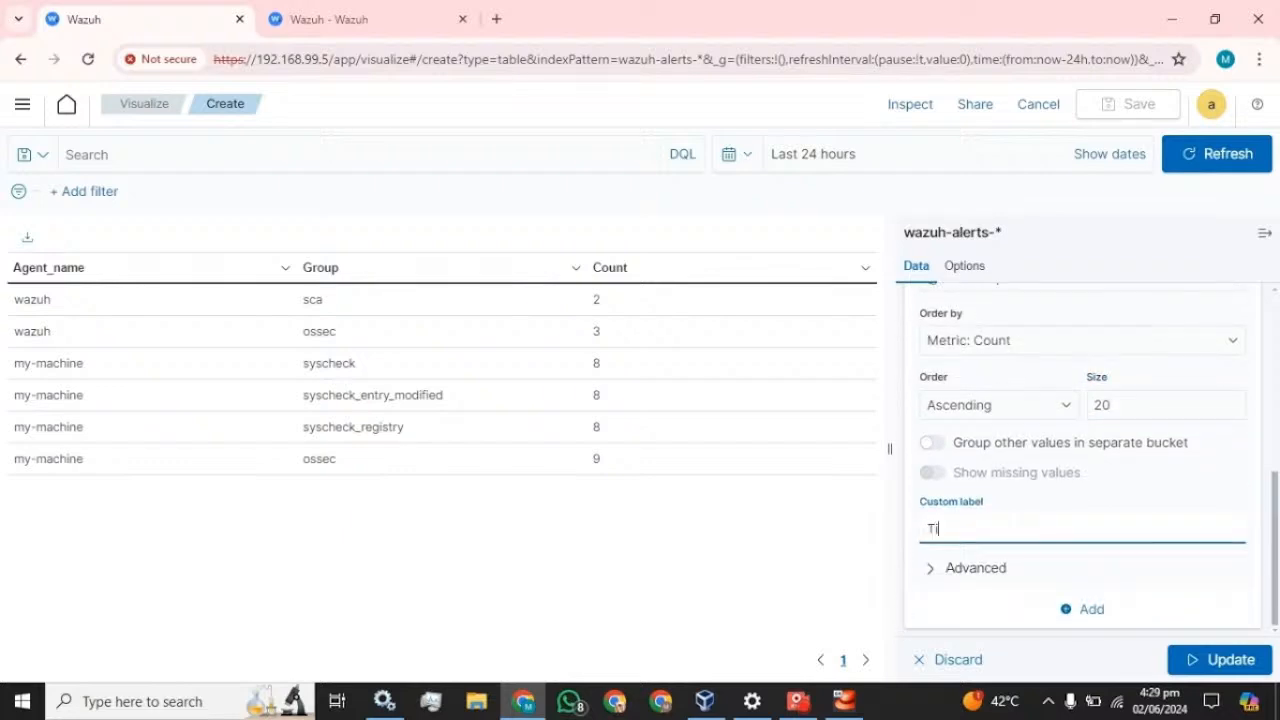
type("Time")
left_click(1208, 655)
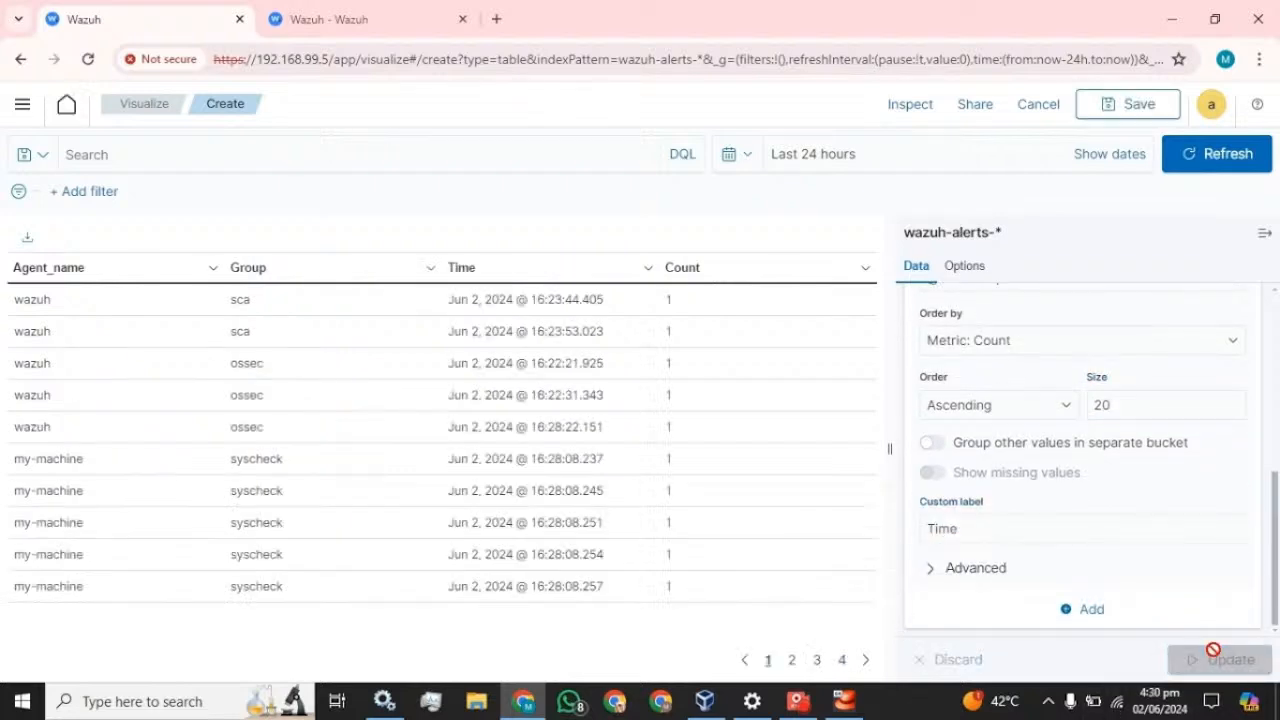
left_click(1263, 233)
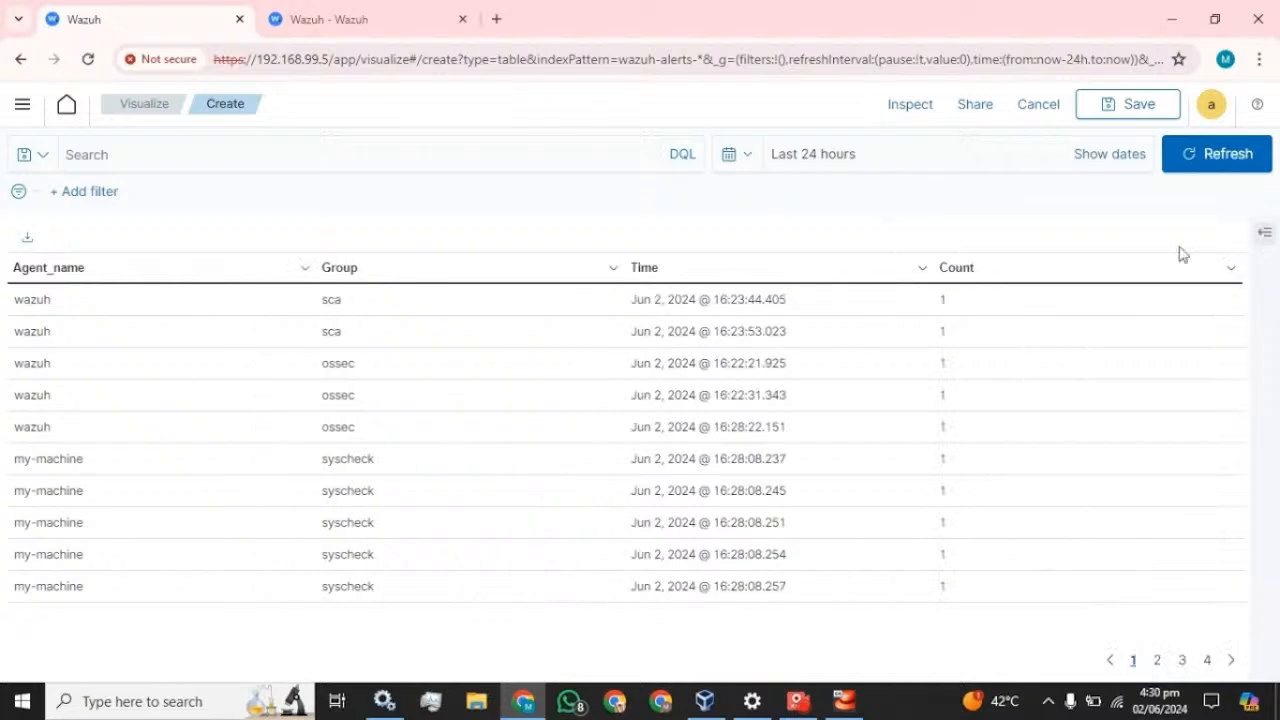
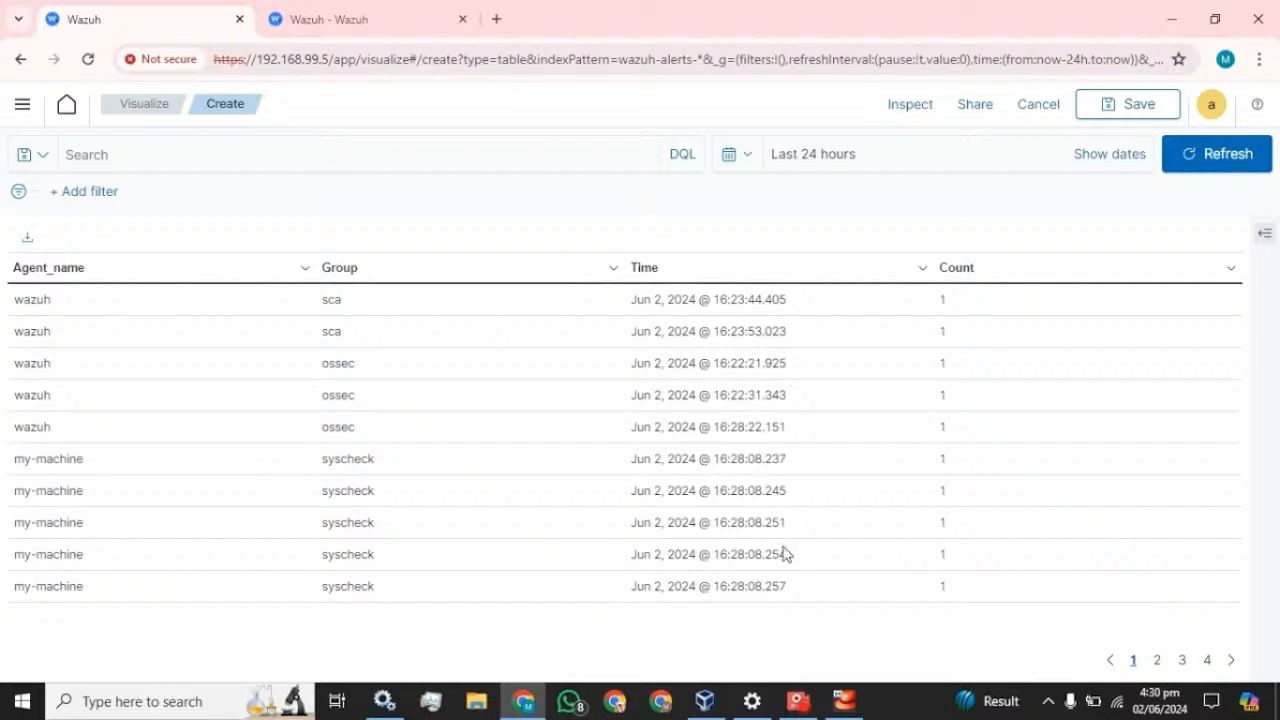
- Add another row split to the table using a Terms aggregation on rule.description
left_click(1262, 233)
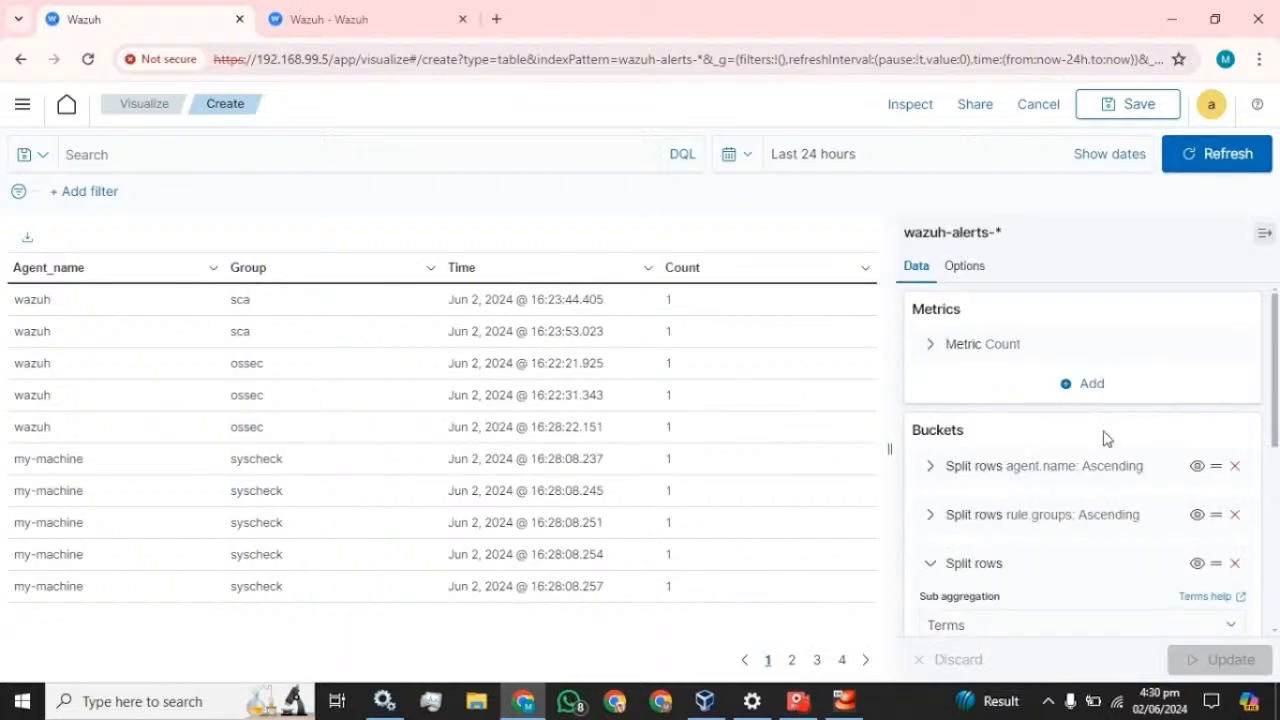
scroll(1100, 440, "down", 3)
scroll(983, 443, "up", 2)
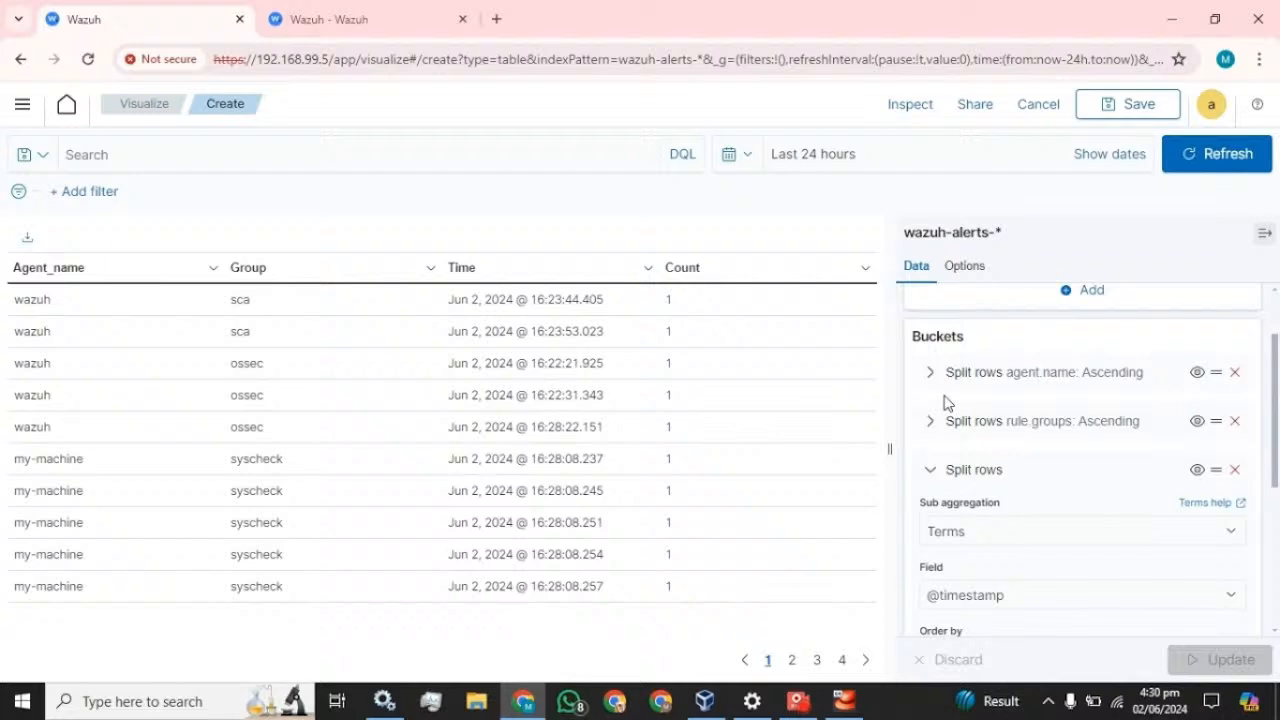
left_click(931, 474)
left_click(1100, 606)
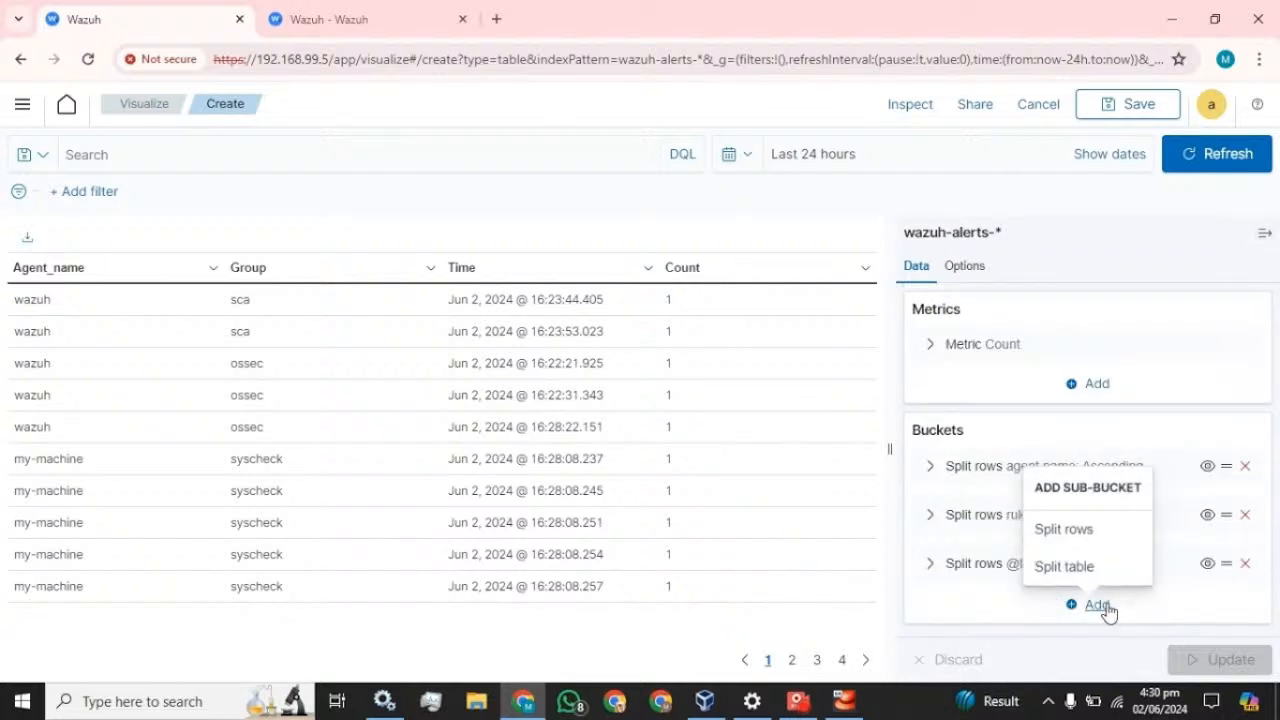
left_click(1093, 543)
left_click(1022, 566)
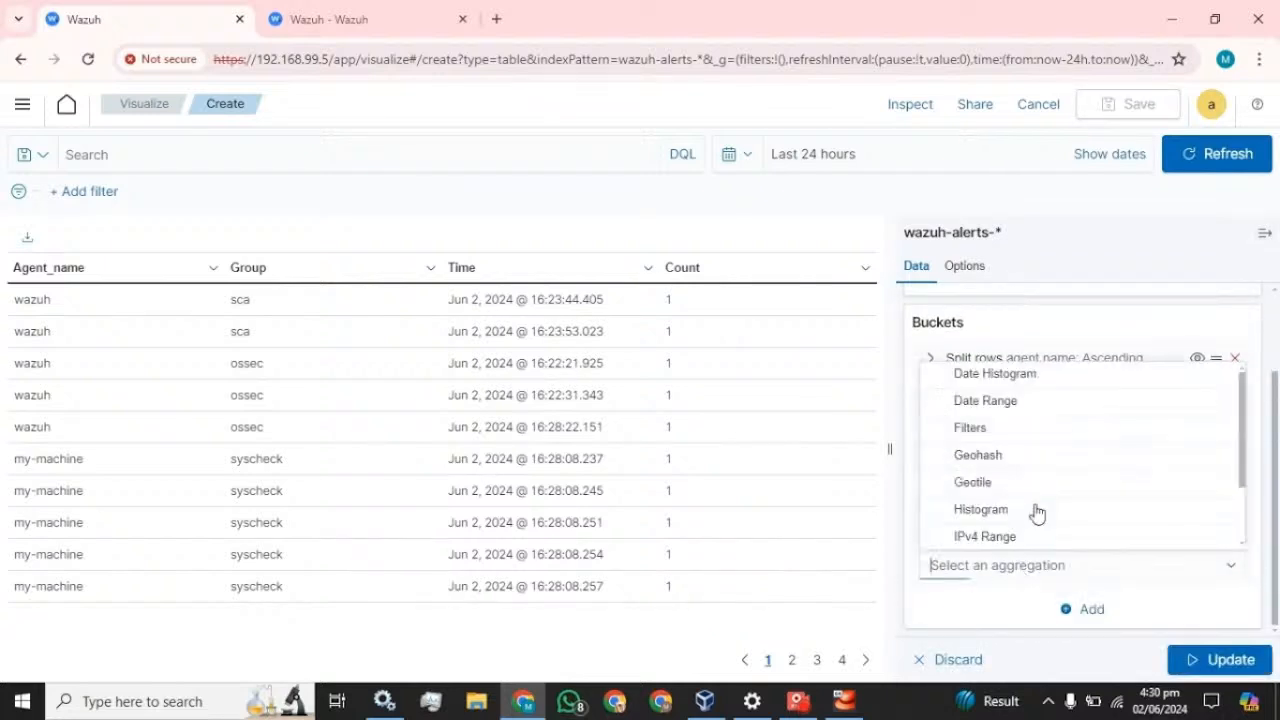
scroll(1037, 512, "down", 2)
left_click(963, 534)
scroll(1014, 517, "down", 3)
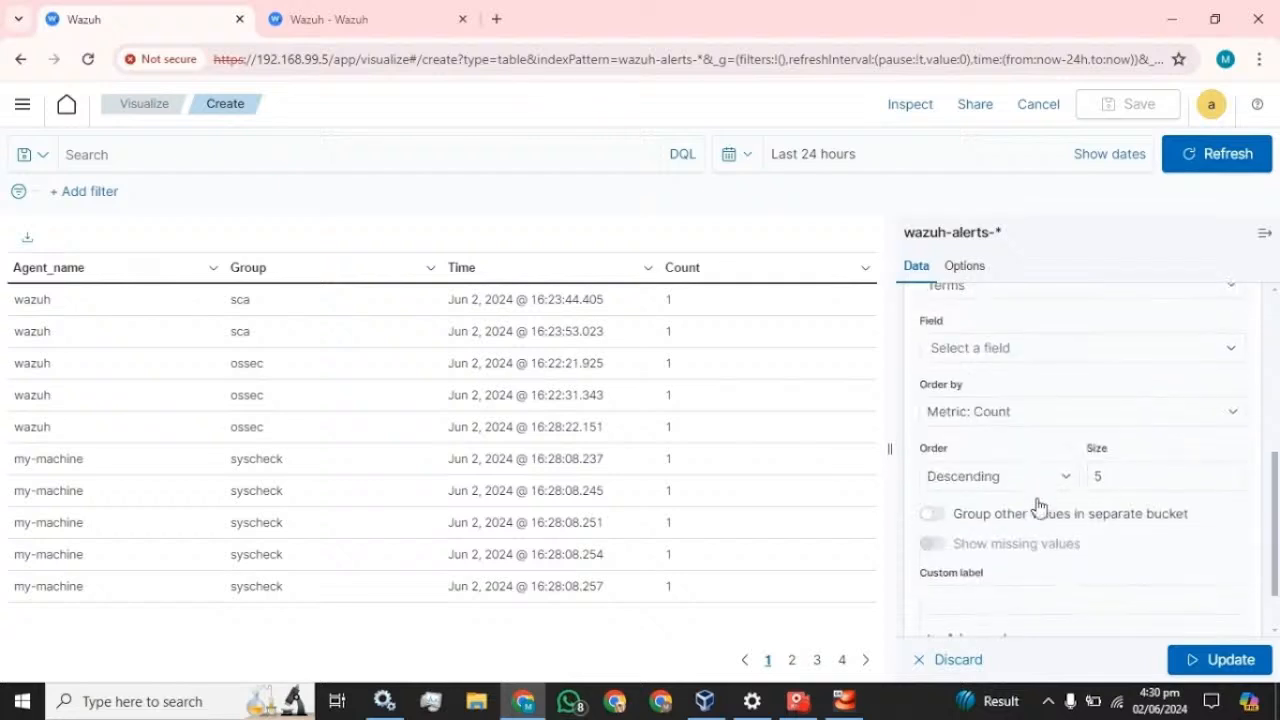
left_click(1005, 350)
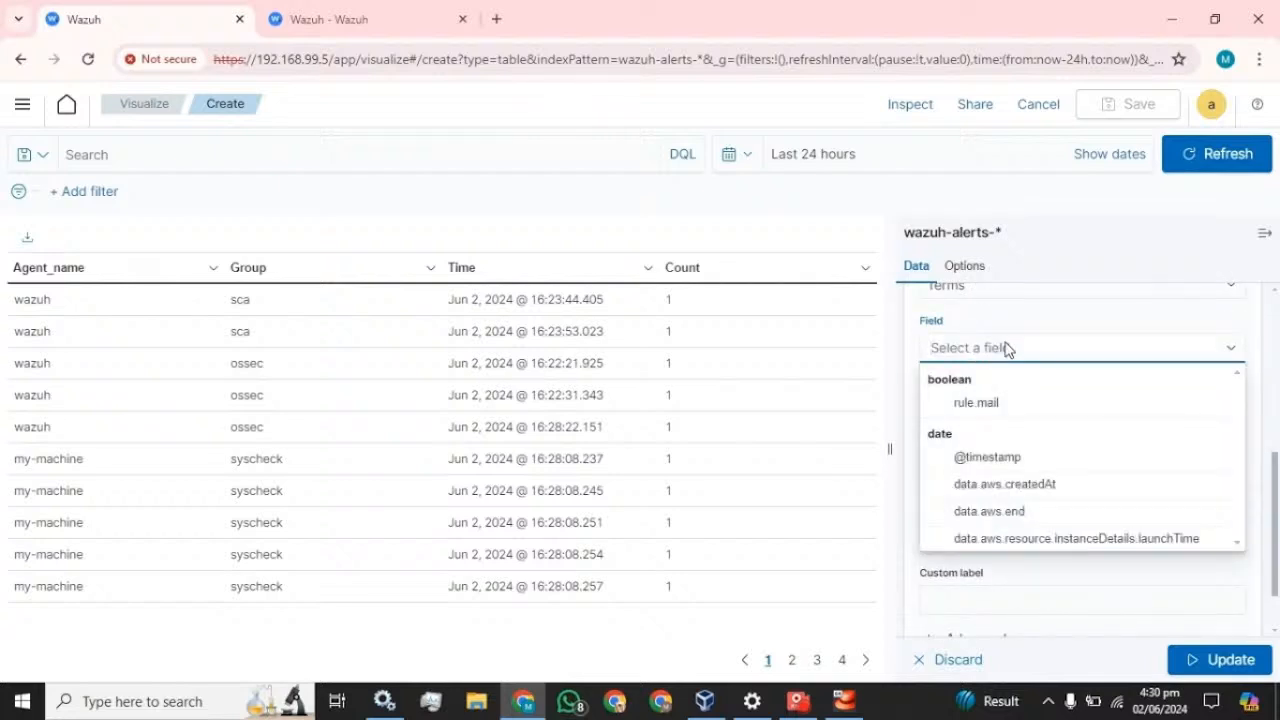
type("des")
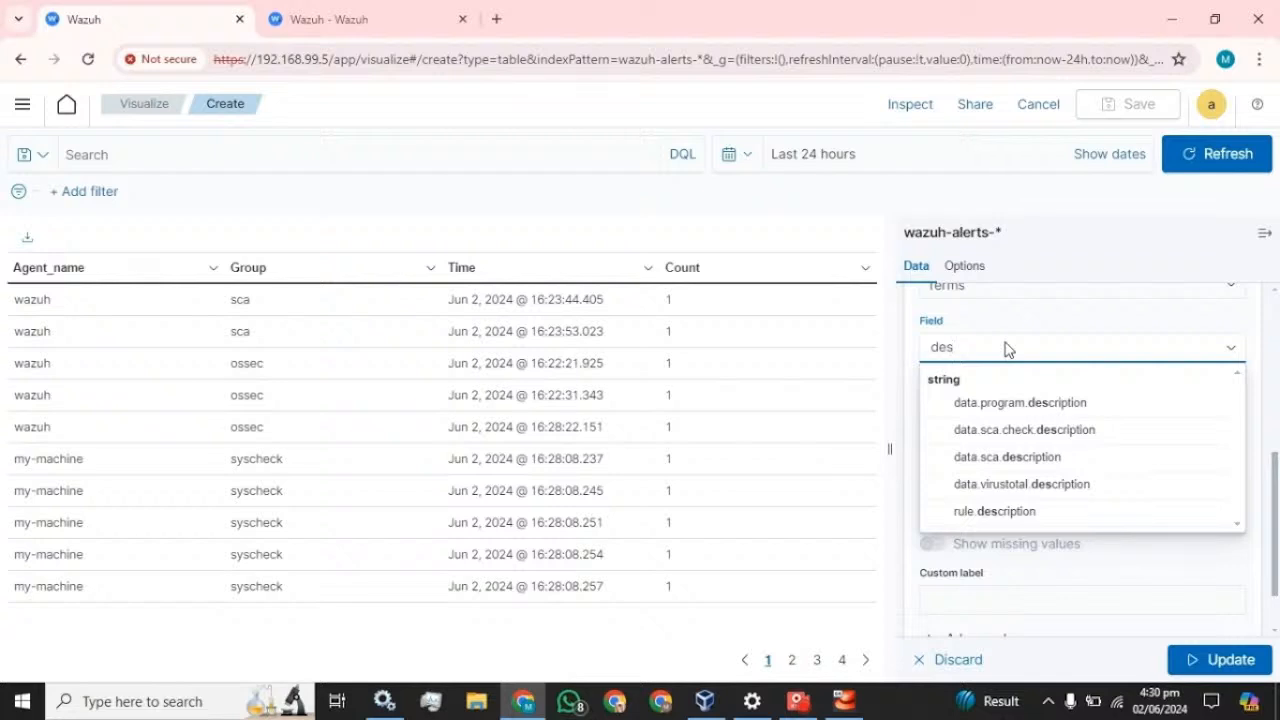
left_click(1004, 515)
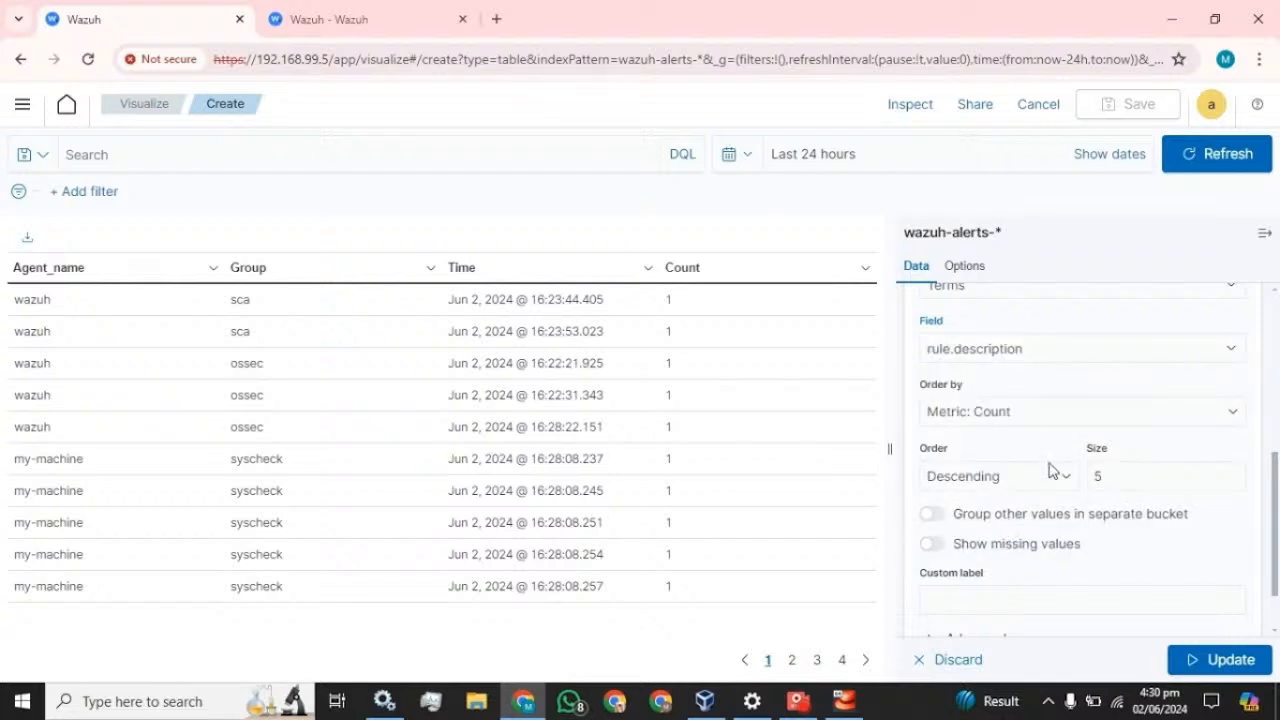
- Sort the descriptions ascending with size 20, label the column Description, and apply the update
left_click(1030, 480)
left_click(979, 496)
left_click(985, 478)
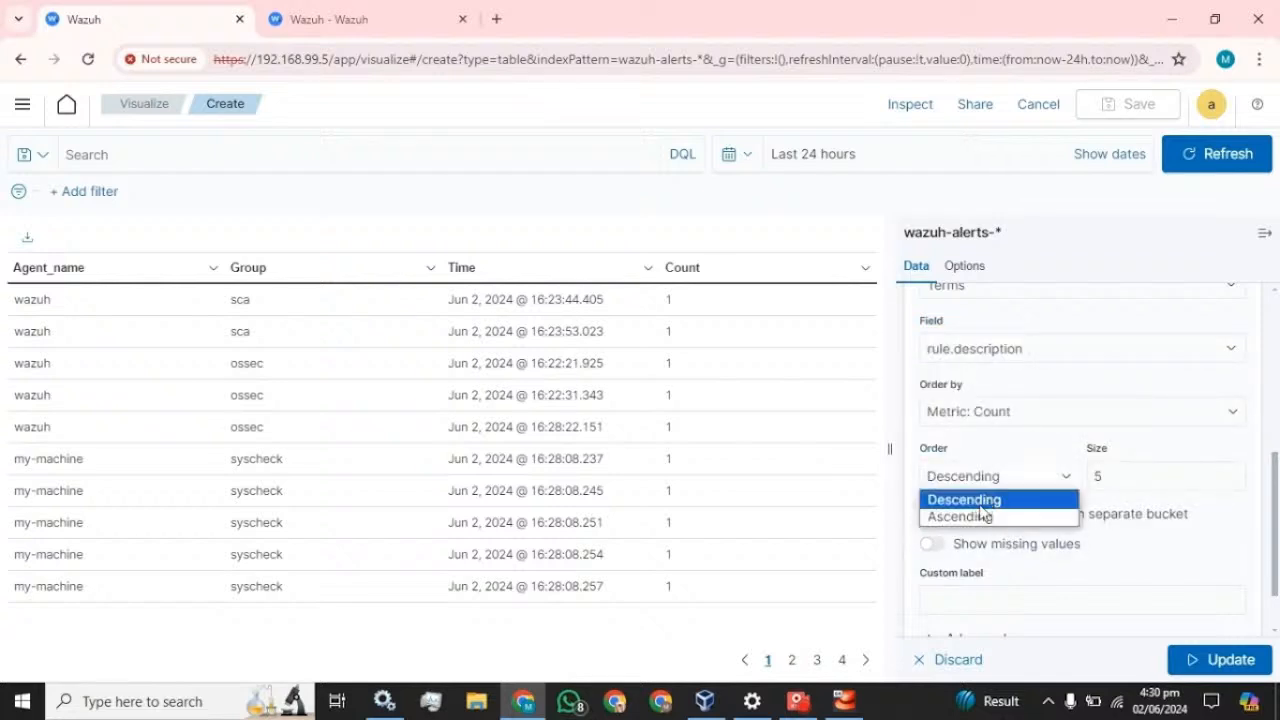
left_click(968, 520)
double_click(1122, 482)
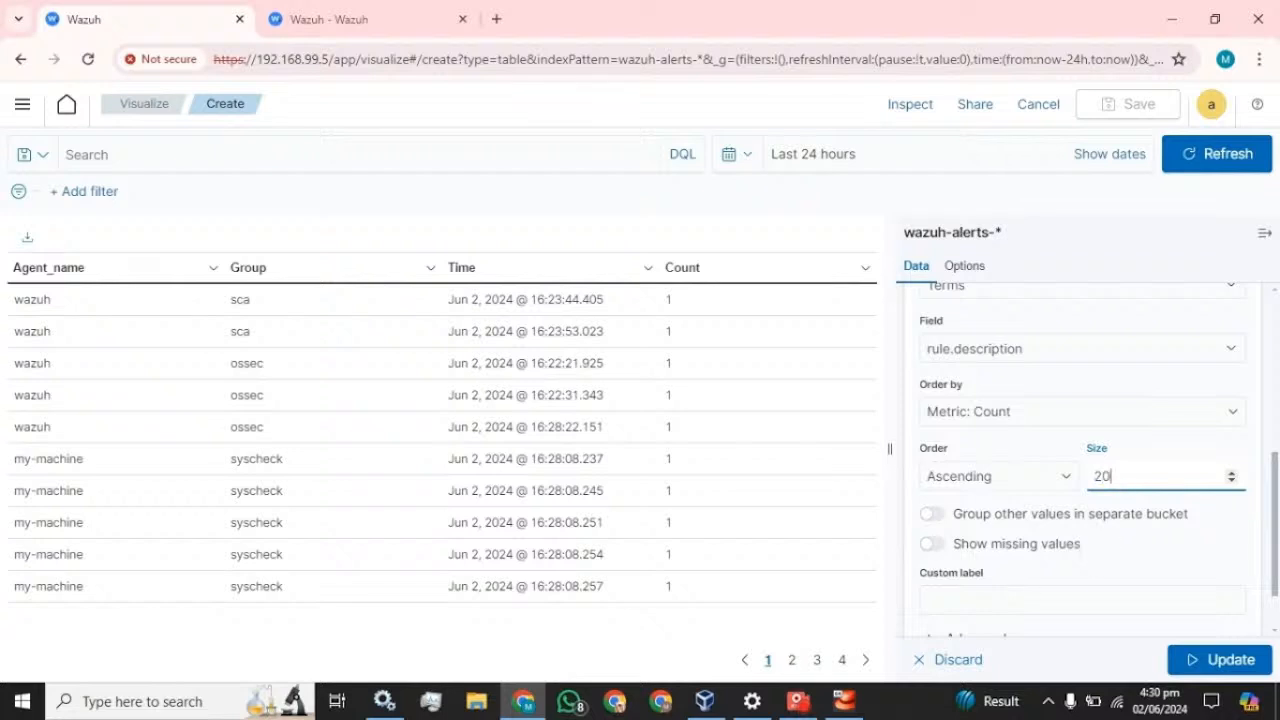
left_click(1070, 600)
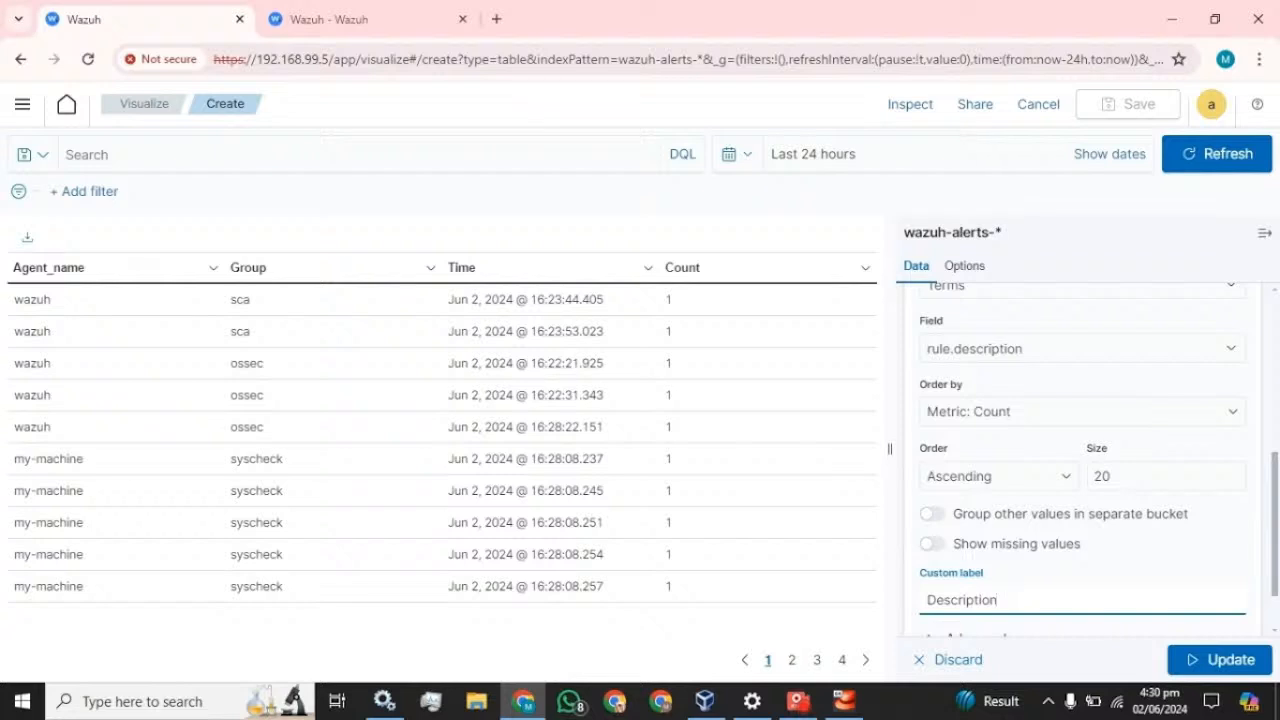
scroll(1150, 560, "down", 2)
left_click(1200, 657)
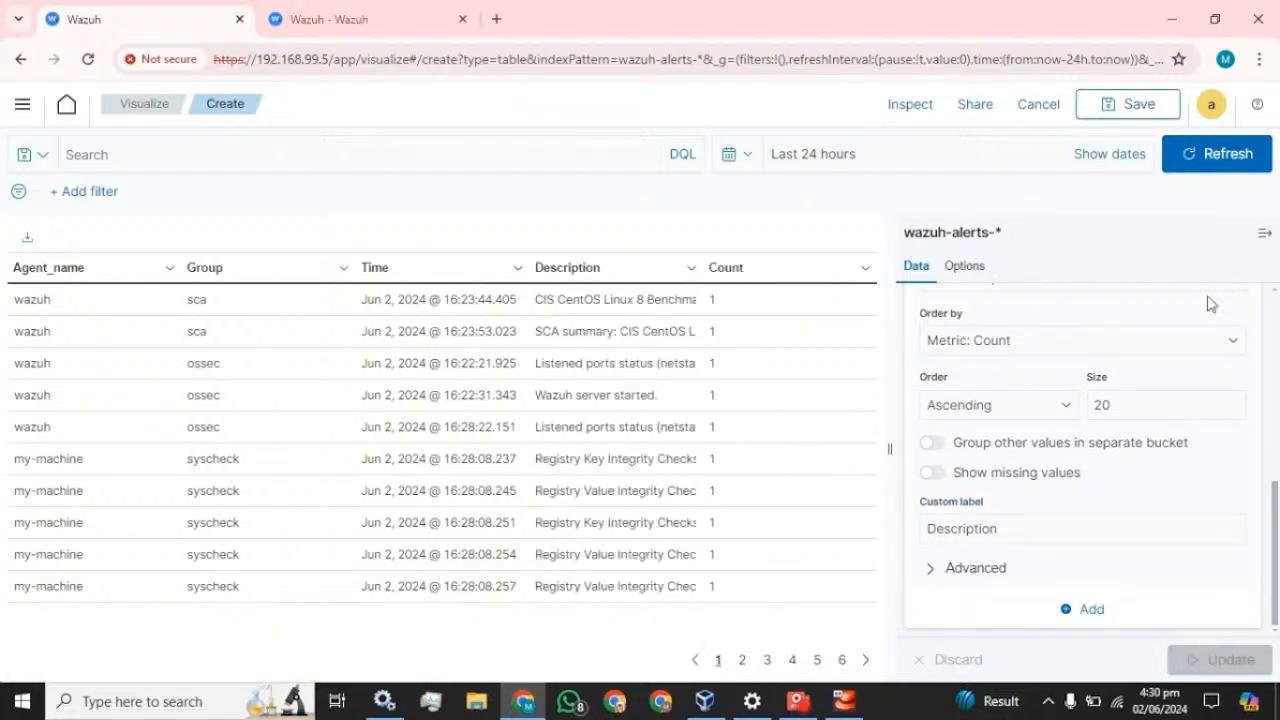
- Collapse the editor panel, reopen it briefly to check the buckets, then hide it again
left_click(1266, 232)
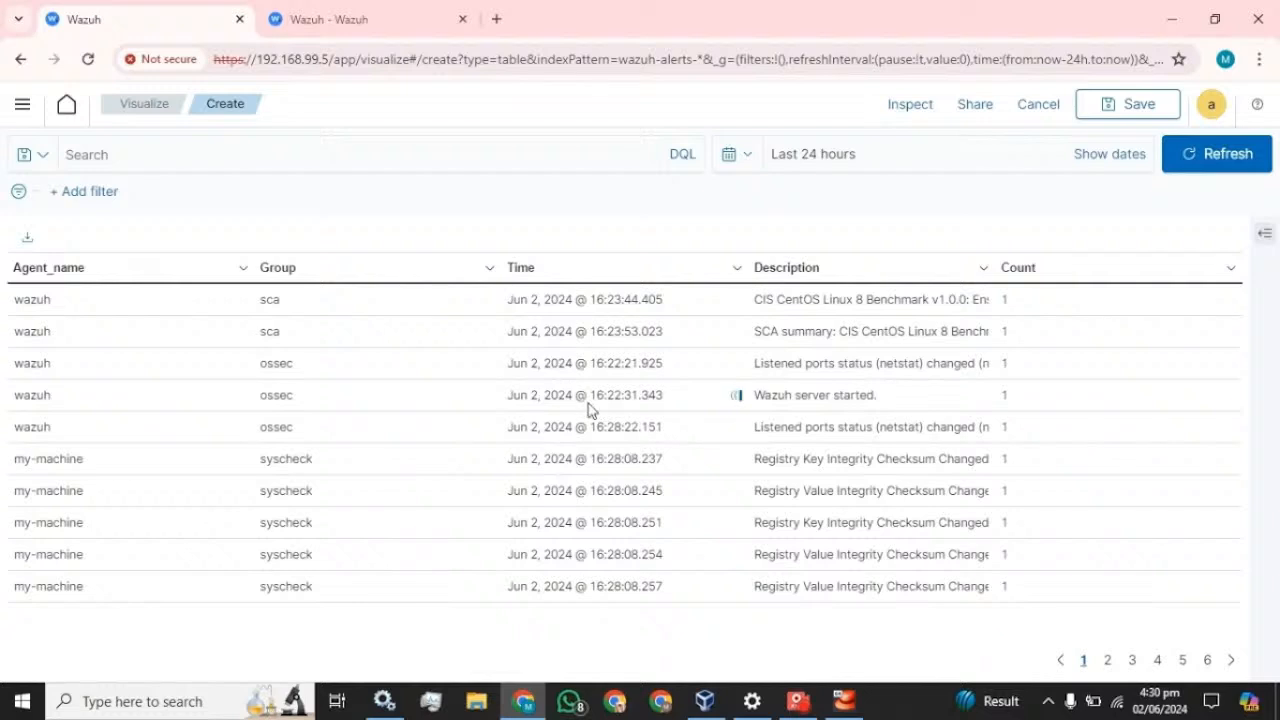
left_click(1267, 233)
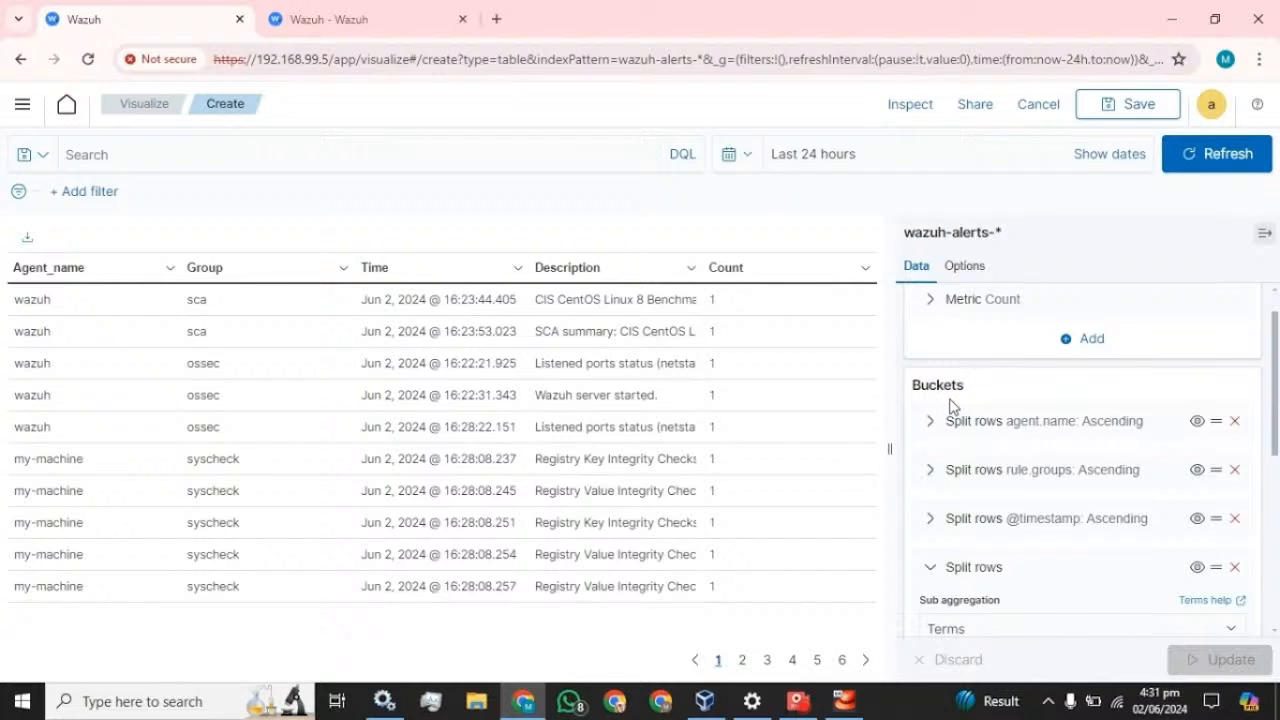
left_click(1265, 233)
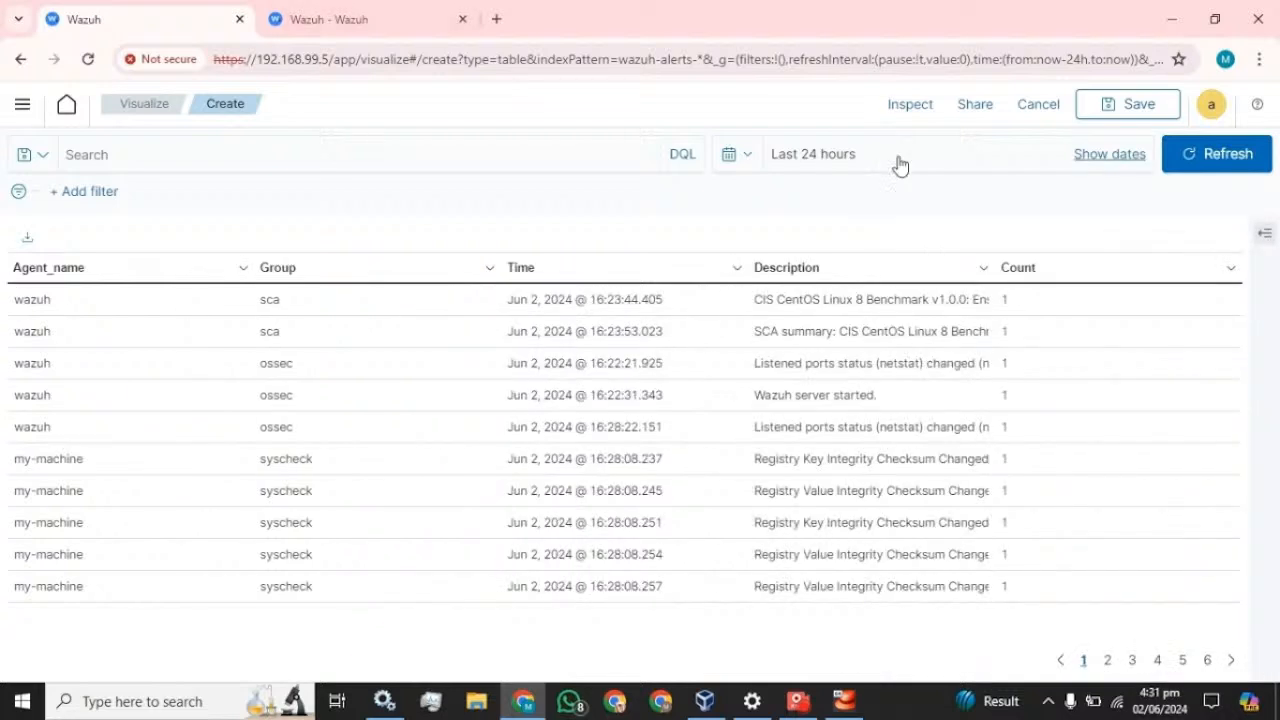
- Save the table visualization as 'Table_monitoring' and add it to a new dashboard
left_click(1131, 112)
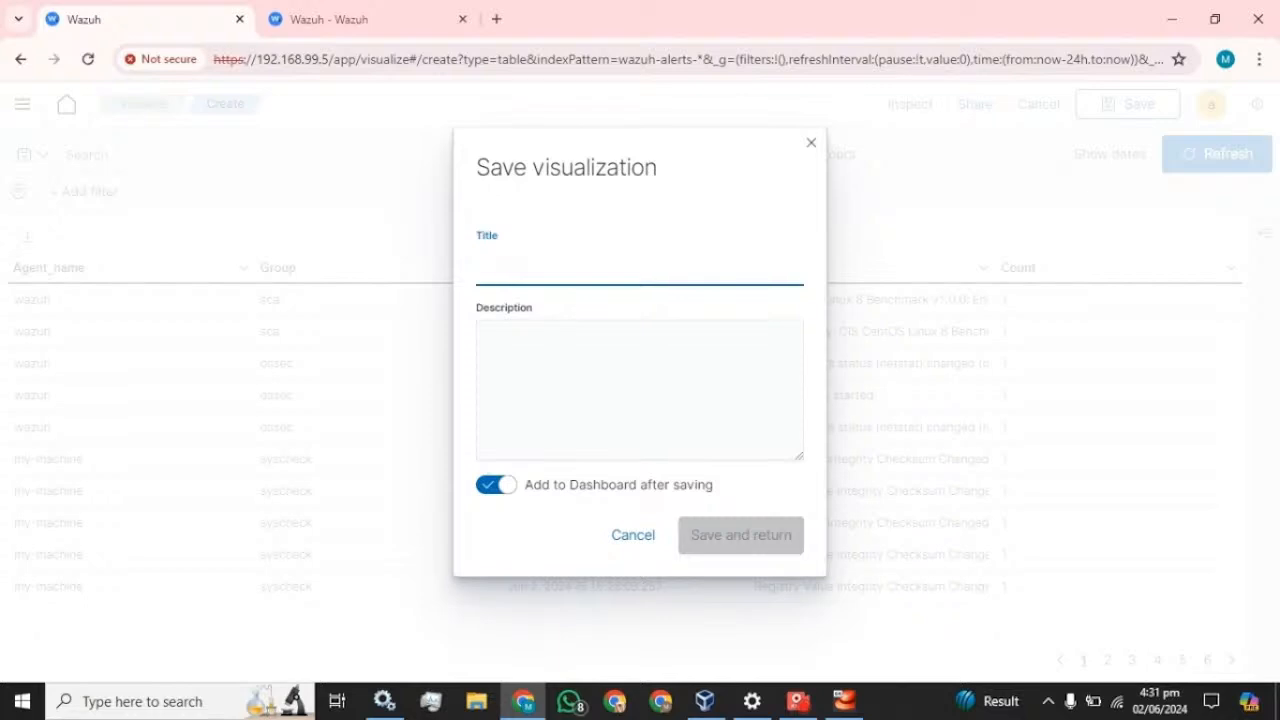
type("Table_monitoring")
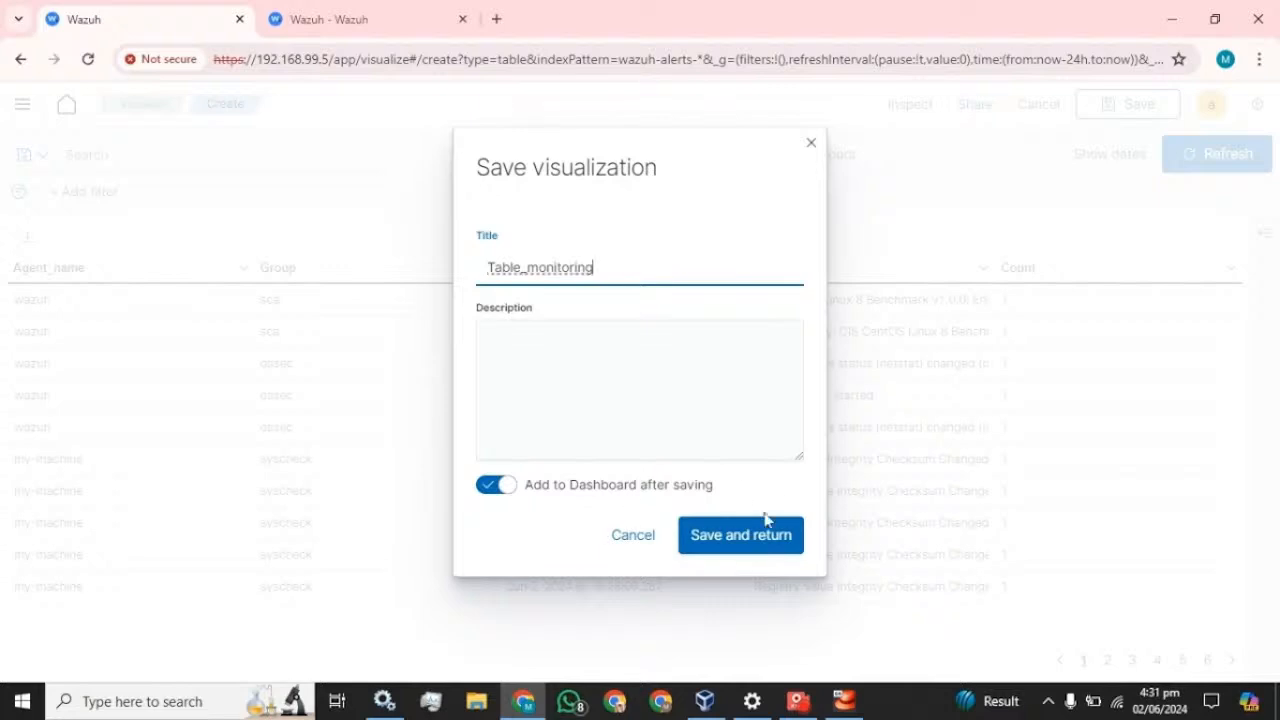
left_click(743, 534)
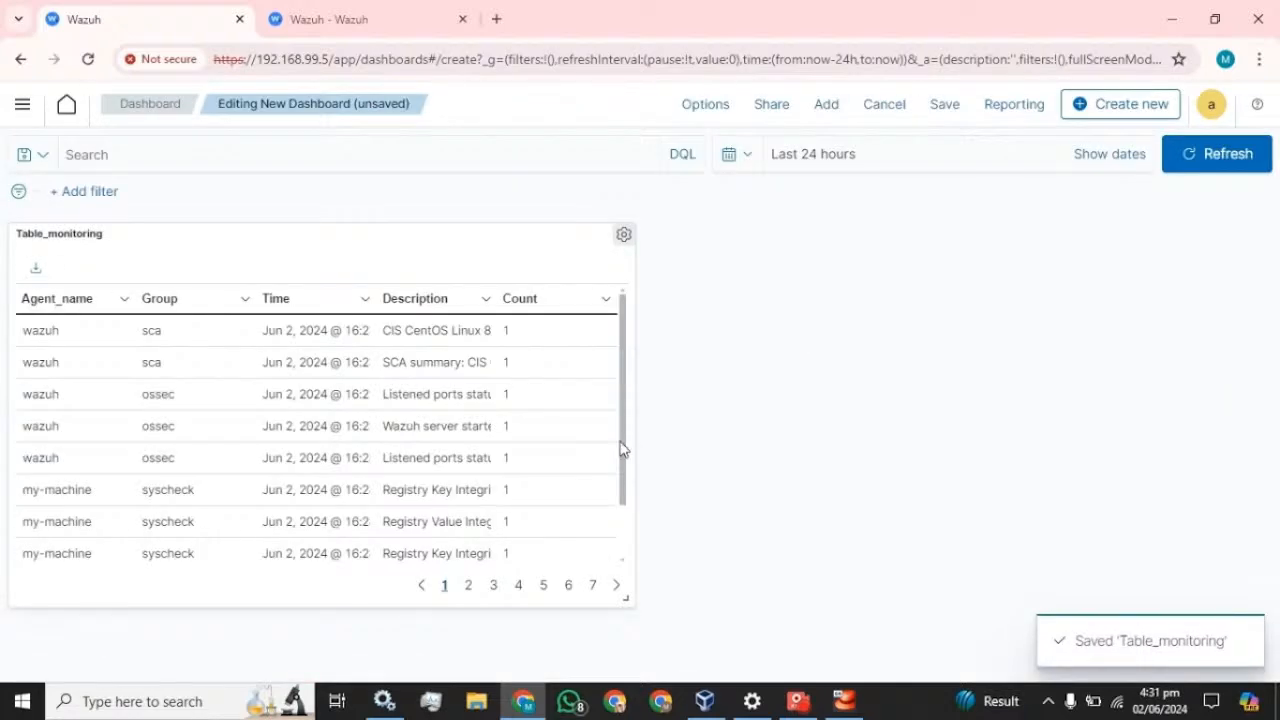
- Stretch the Table_monitoring panel to full width, then go to the Dashboards list without saving
left_click_drag(626, 597, 1278, 690)
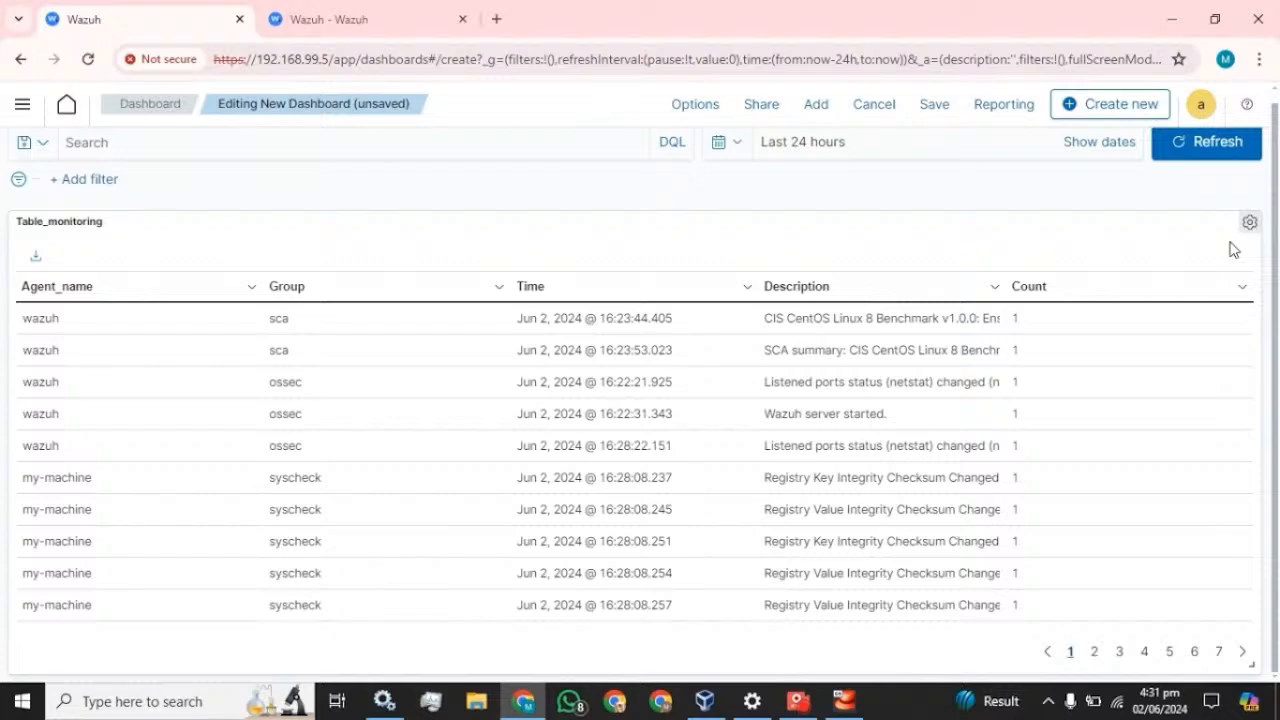
left_click(930, 110)
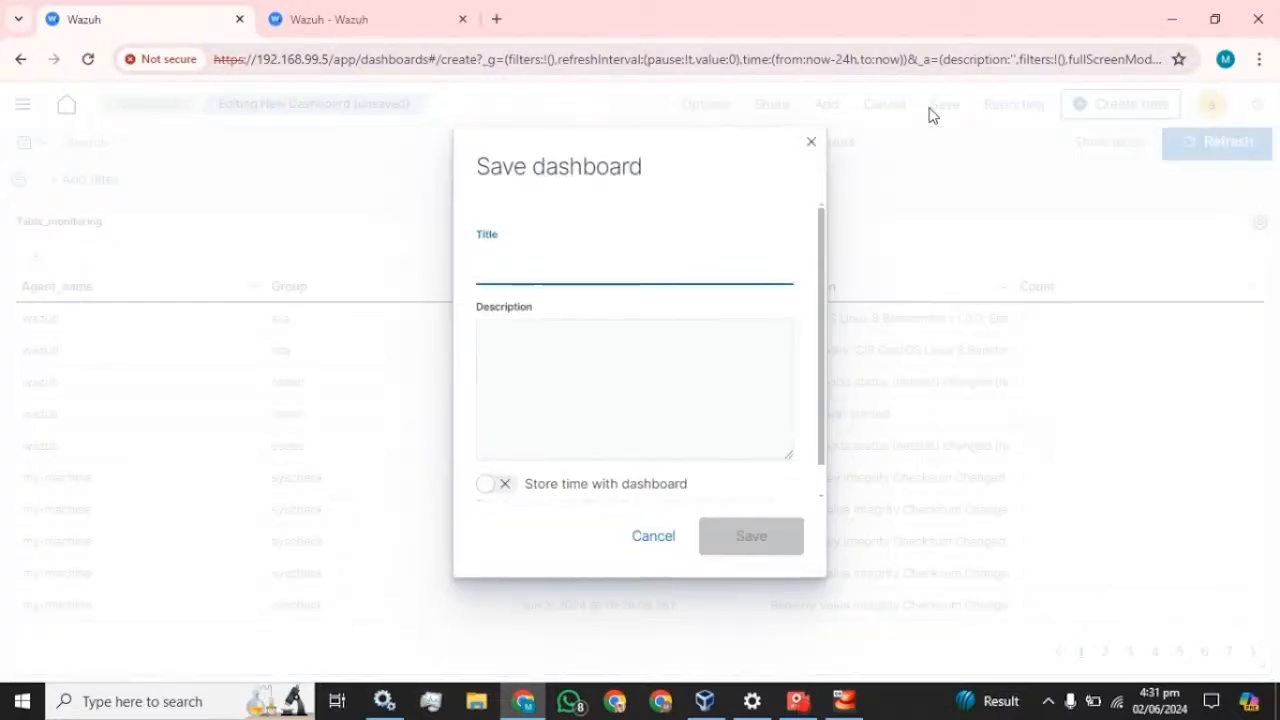
left_click(811, 142)
left_click(22, 105)
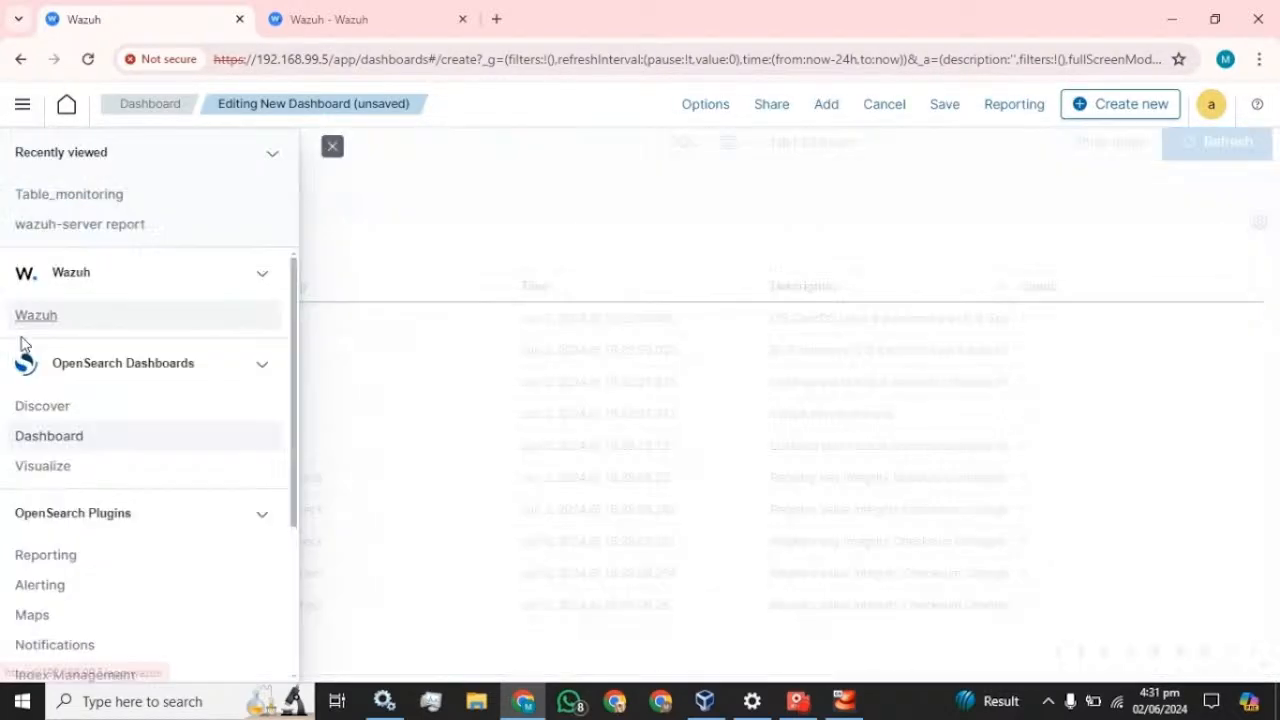
left_click(44, 438)
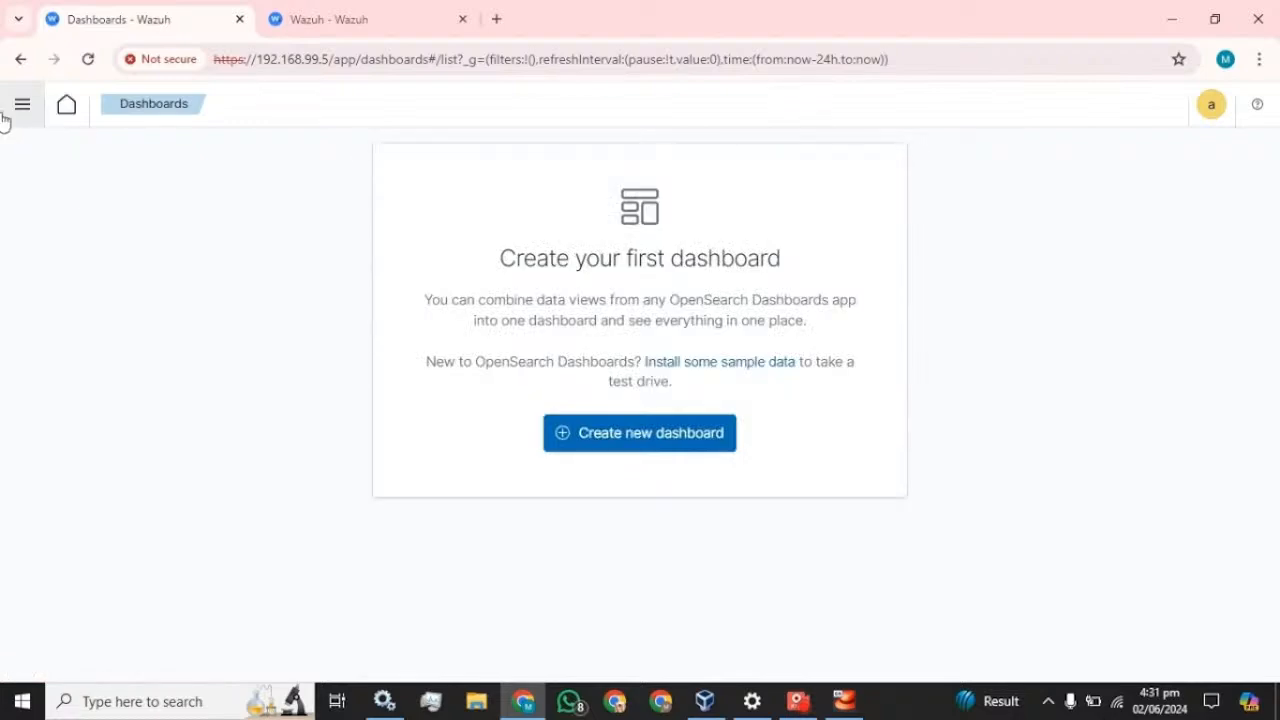
- Create a new empty dashboard, cancel its edit mode, then return to the Table_monitoring visualization
left_click(4, 118)
left_click(44, 448)
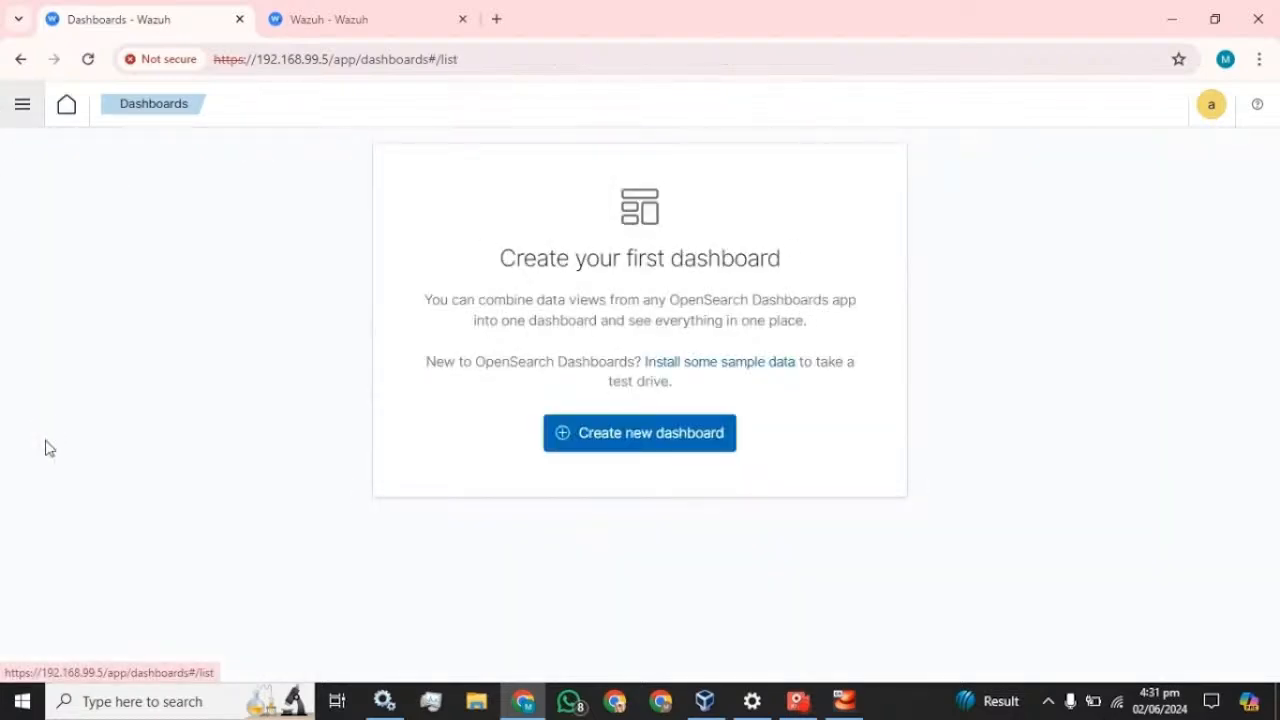
left_click(654, 436)
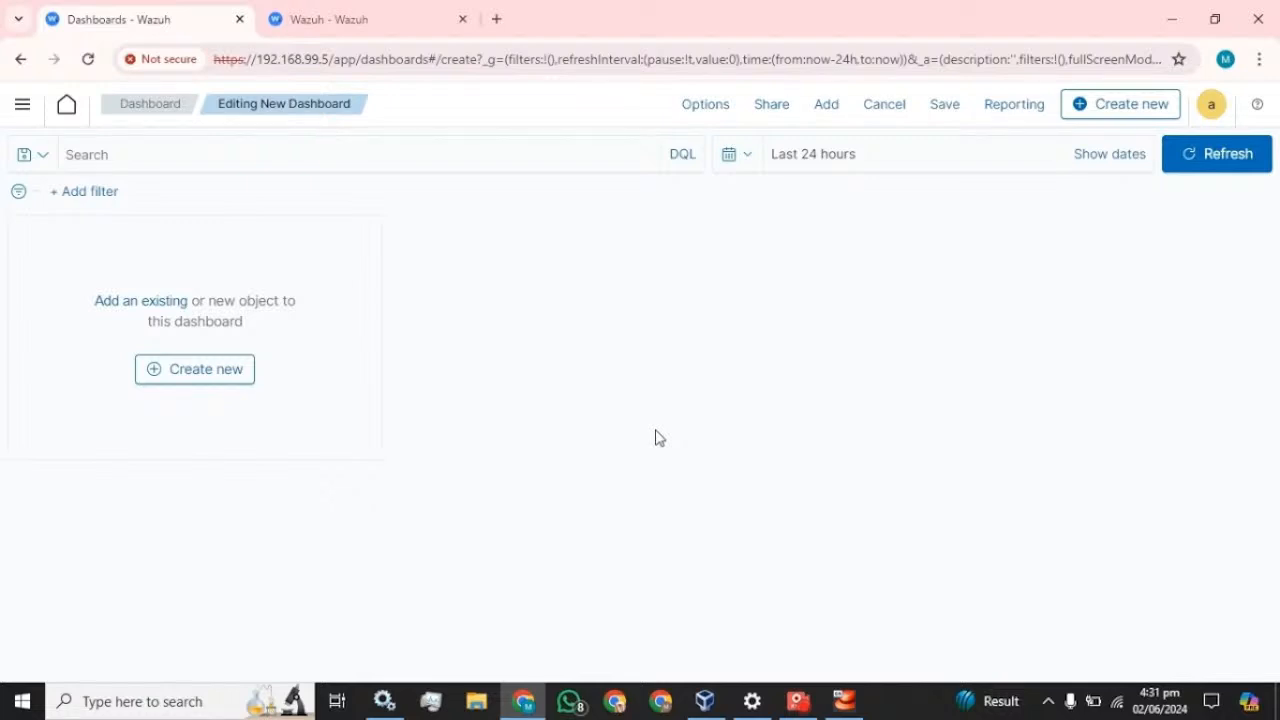
left_click(205, 378)
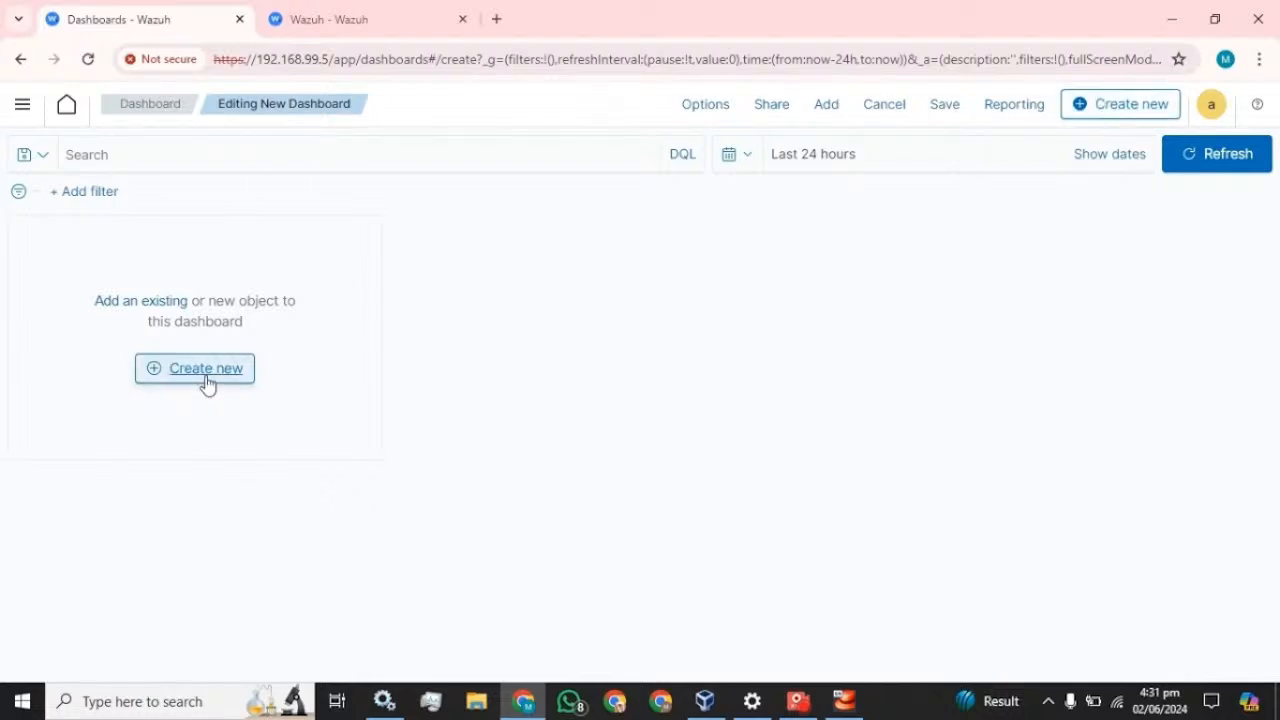
left_click(899, 108)
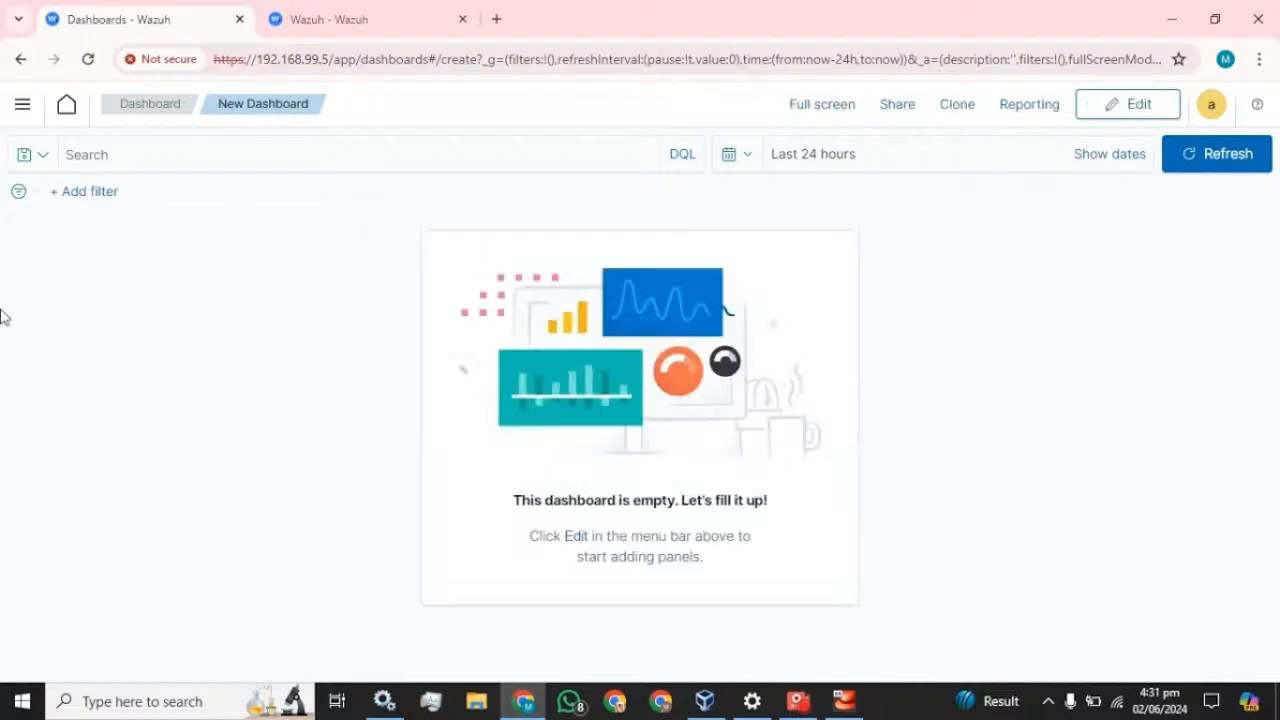
left_click(24, 106)
left_click(50, 468)
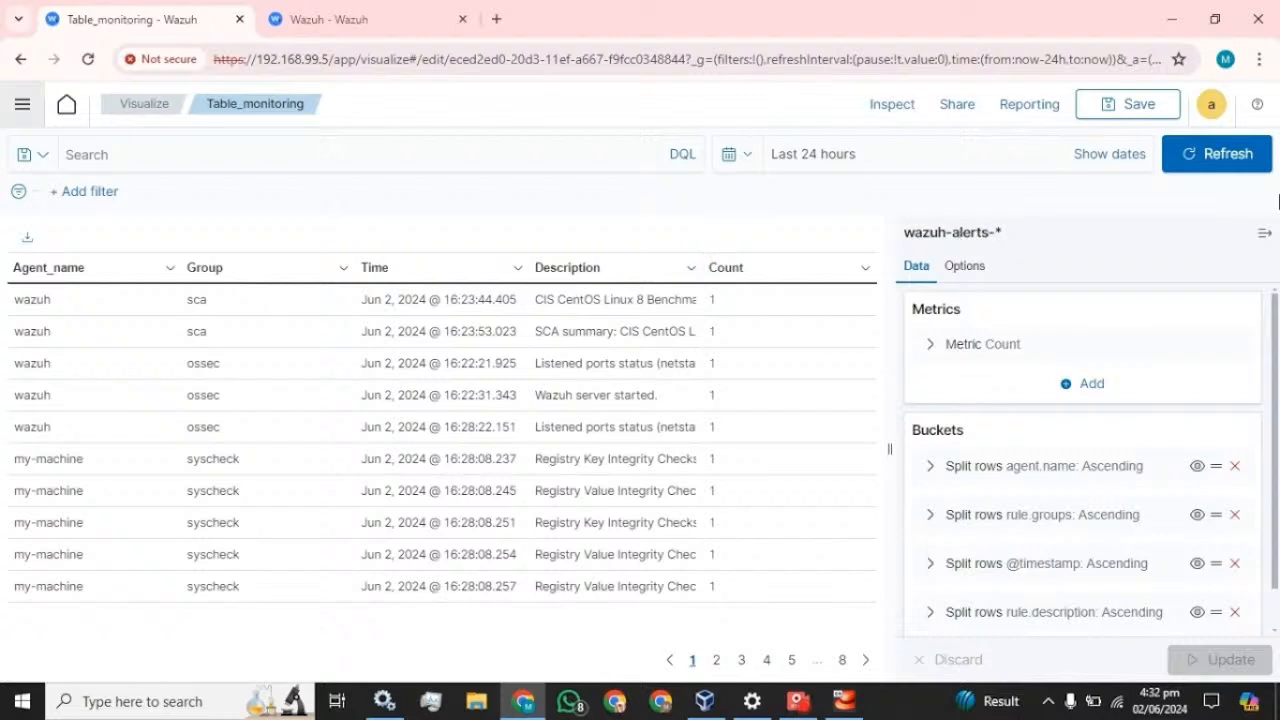
- Re-save Table_monitoring and open the Visualizations list showing it as a Data Table
left_click(1130, 106)
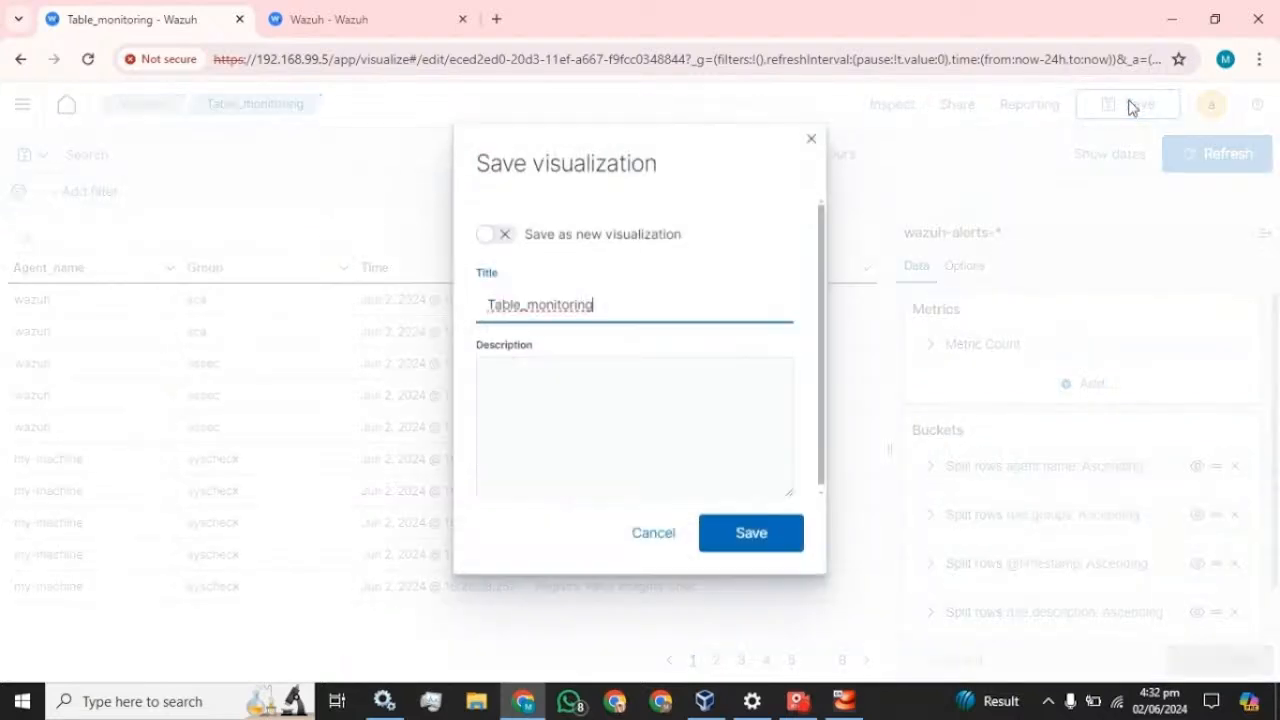
left_click(768, 528)
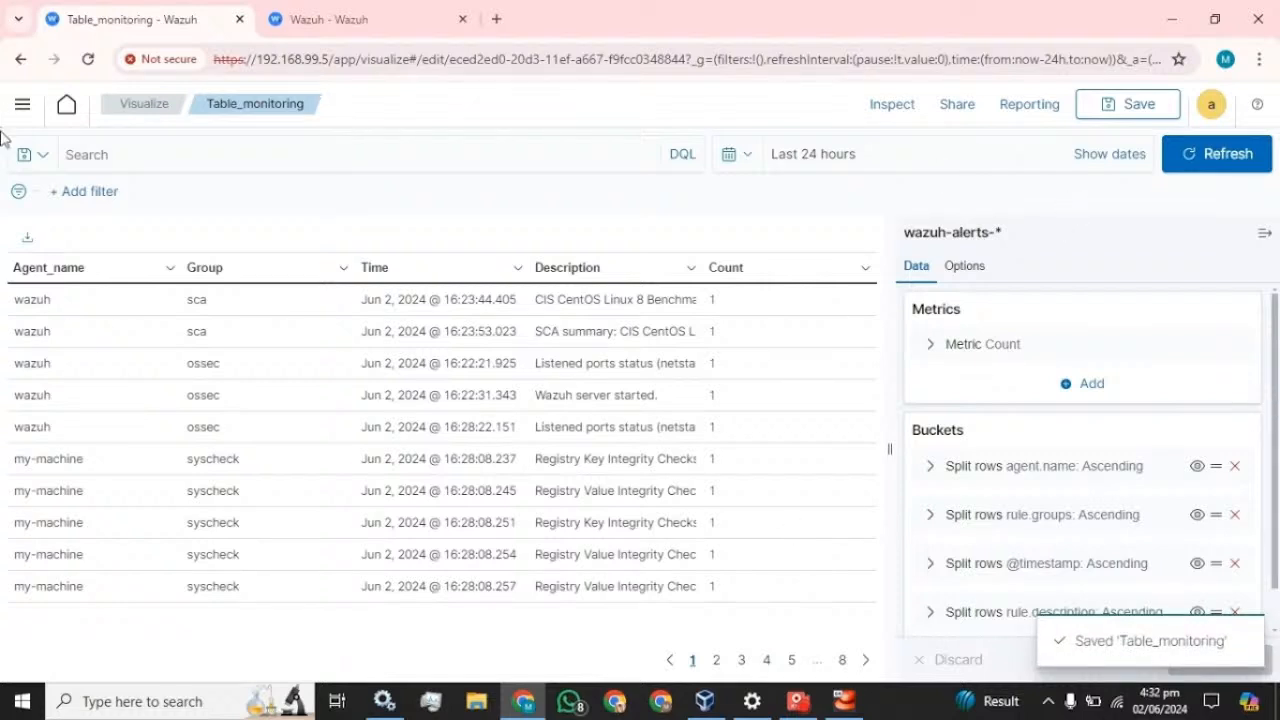
left_click(22, 104)
left_click(53, 466)
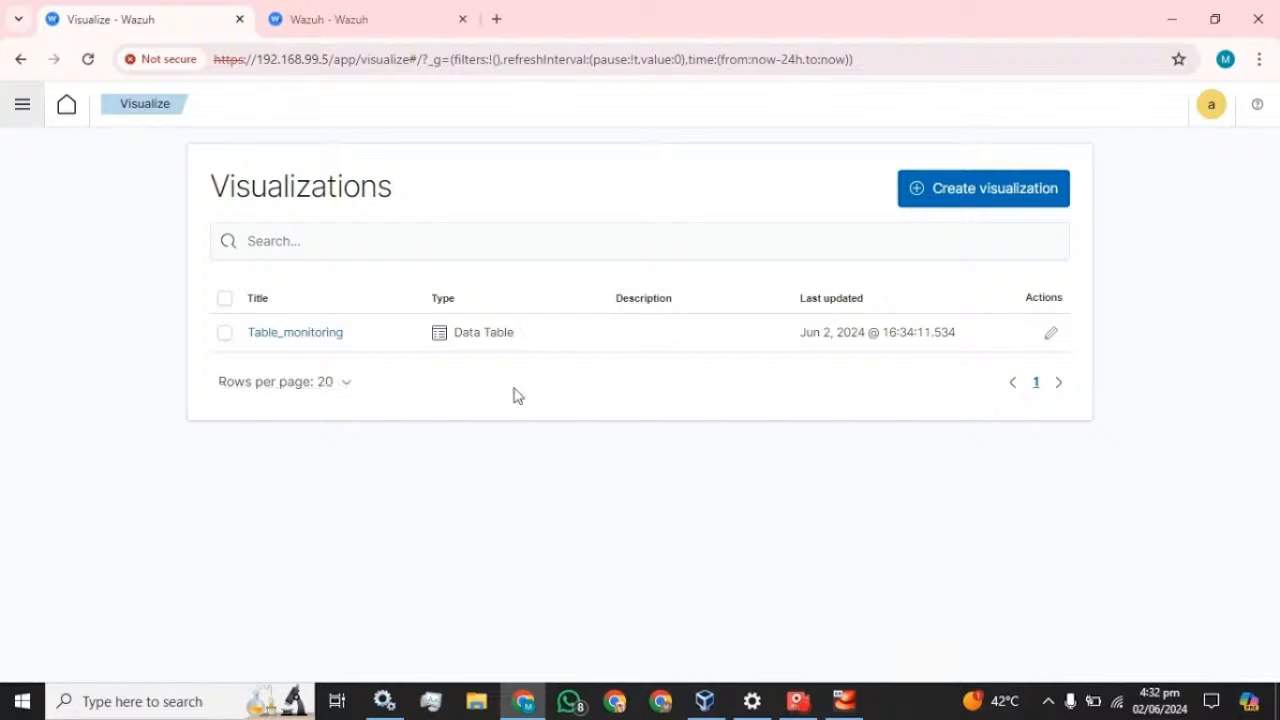
- On a new dashboard, add the existing Table_monitoring panel and stretch it to full width
left_click(23, 110)
left_click(36, 440)
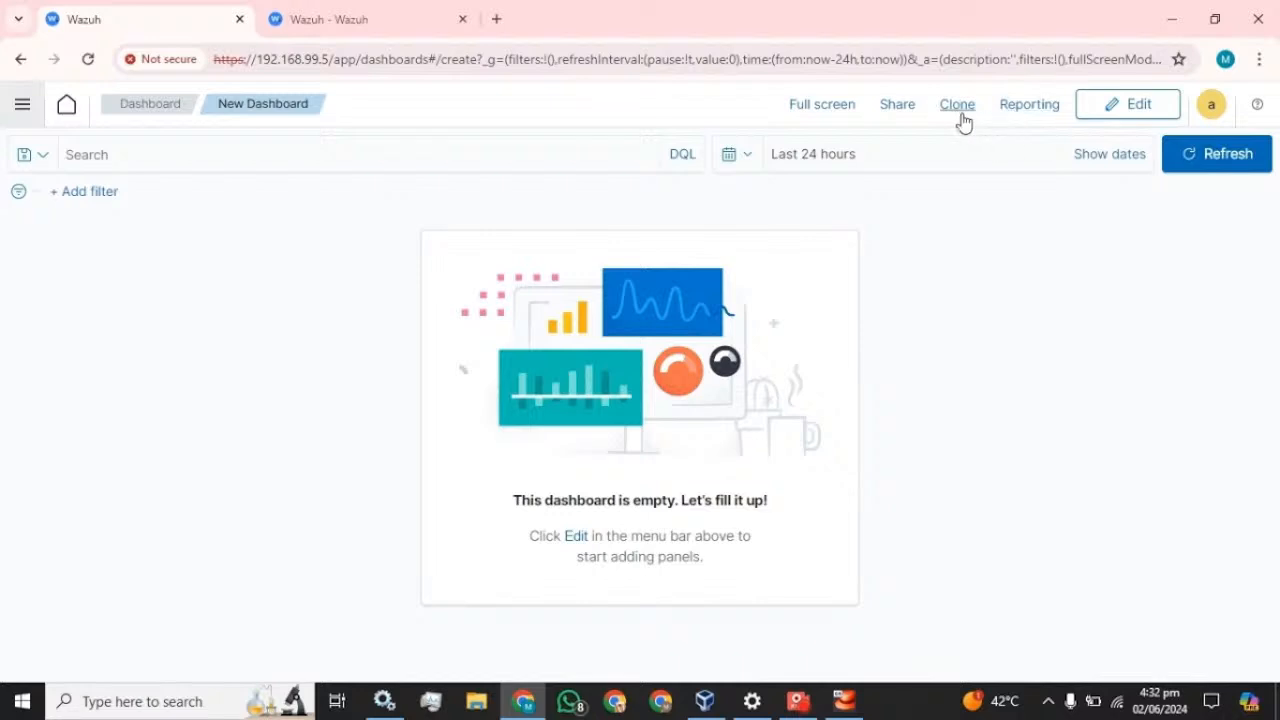
left_click(1110, 114)
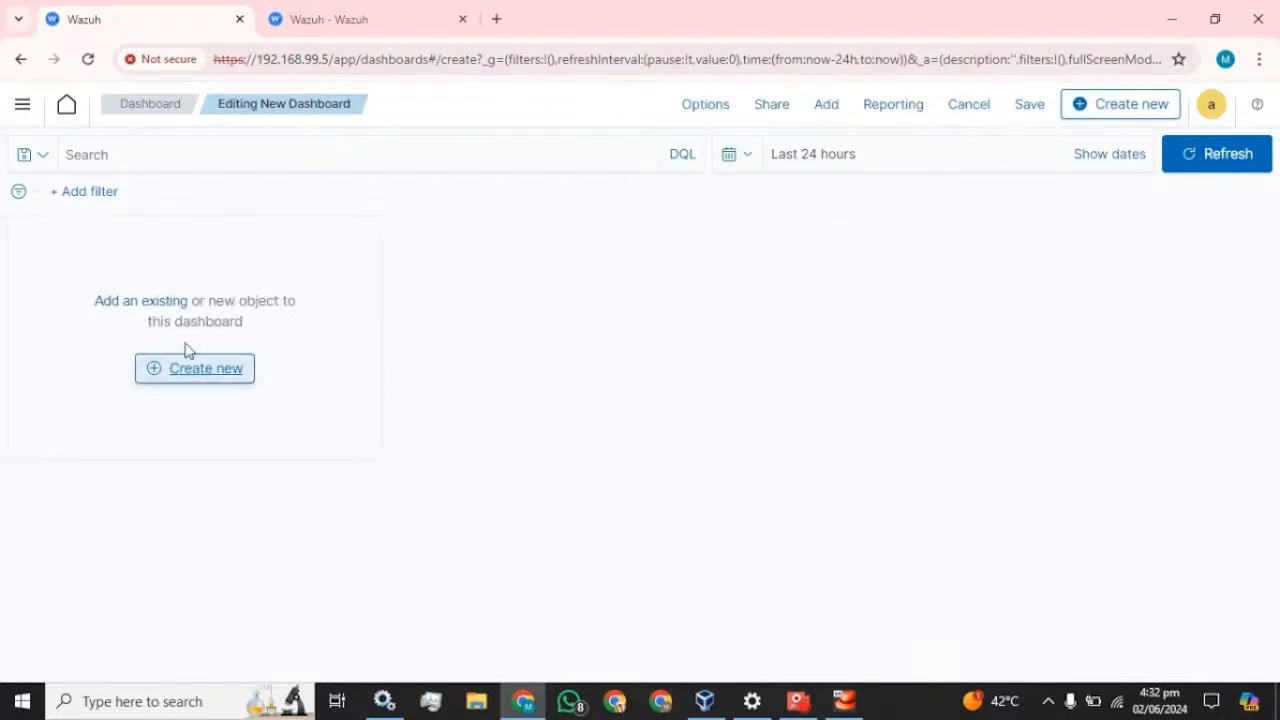
left_click(145, 302)
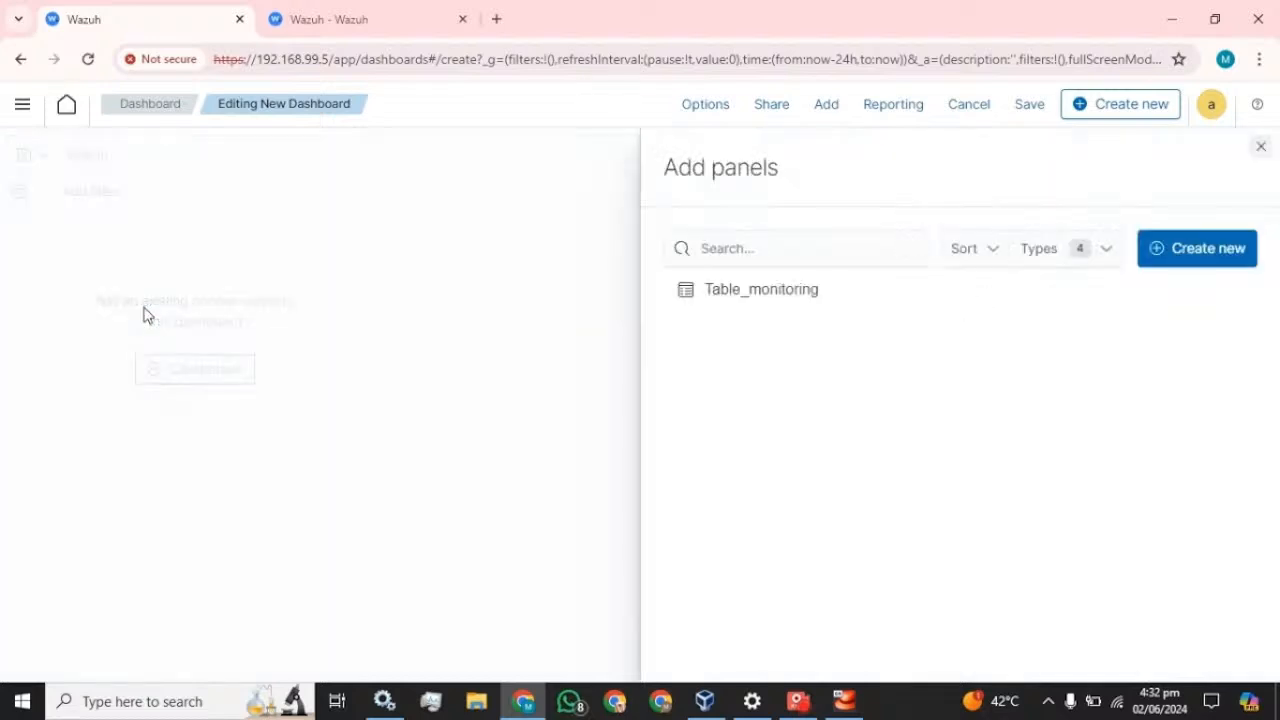
left_click(750, 301)
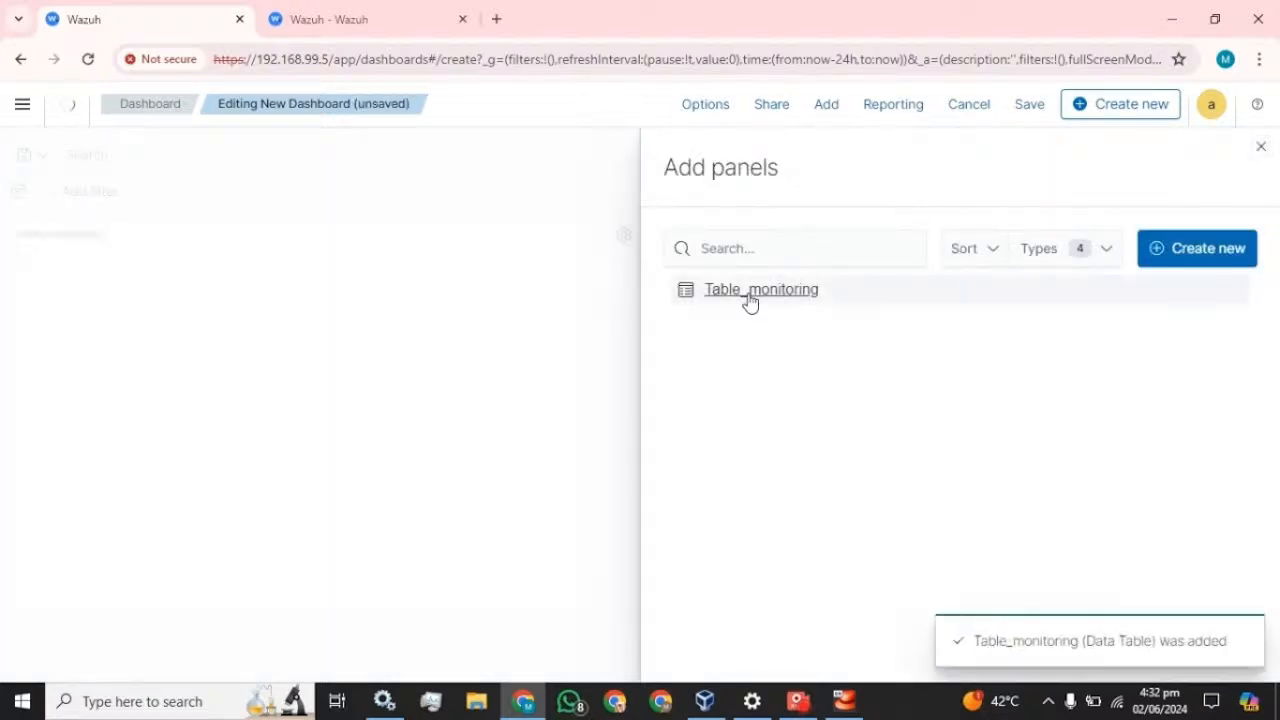
left_click(1261, 147)
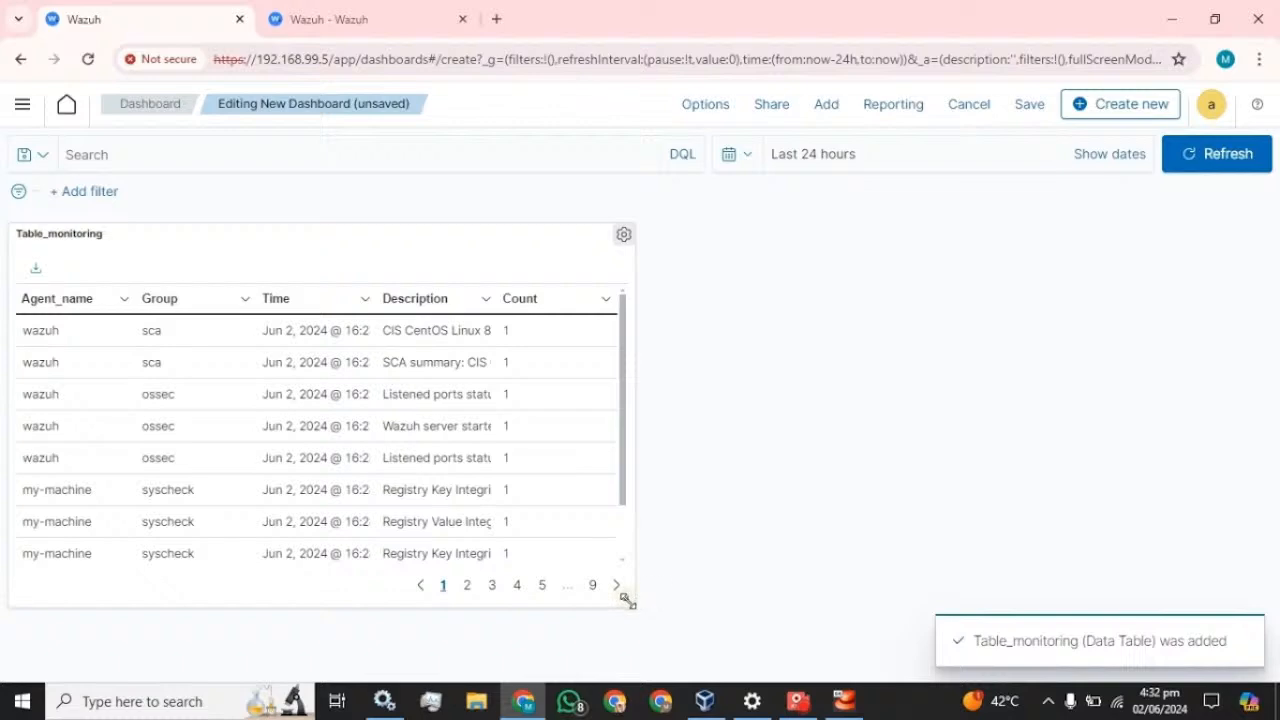
left_click_drag(628, 600, 1277, 645)
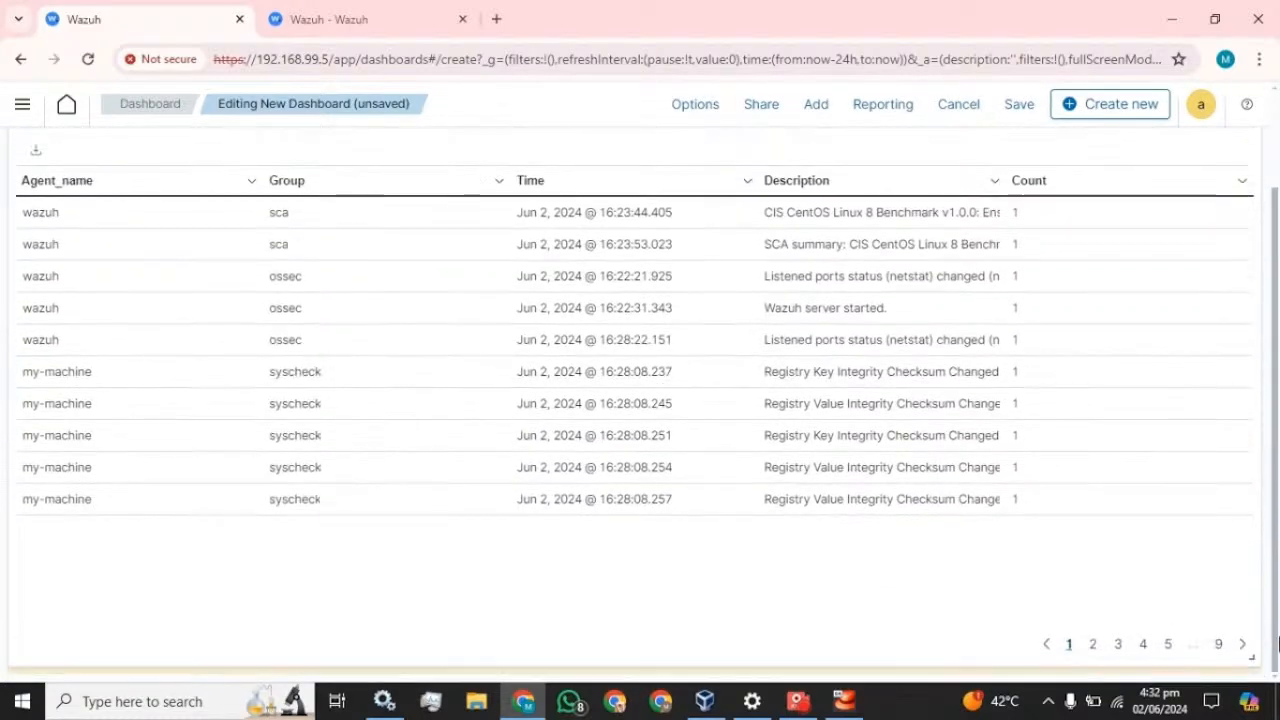
scroll(1034, 525, "up", 2)
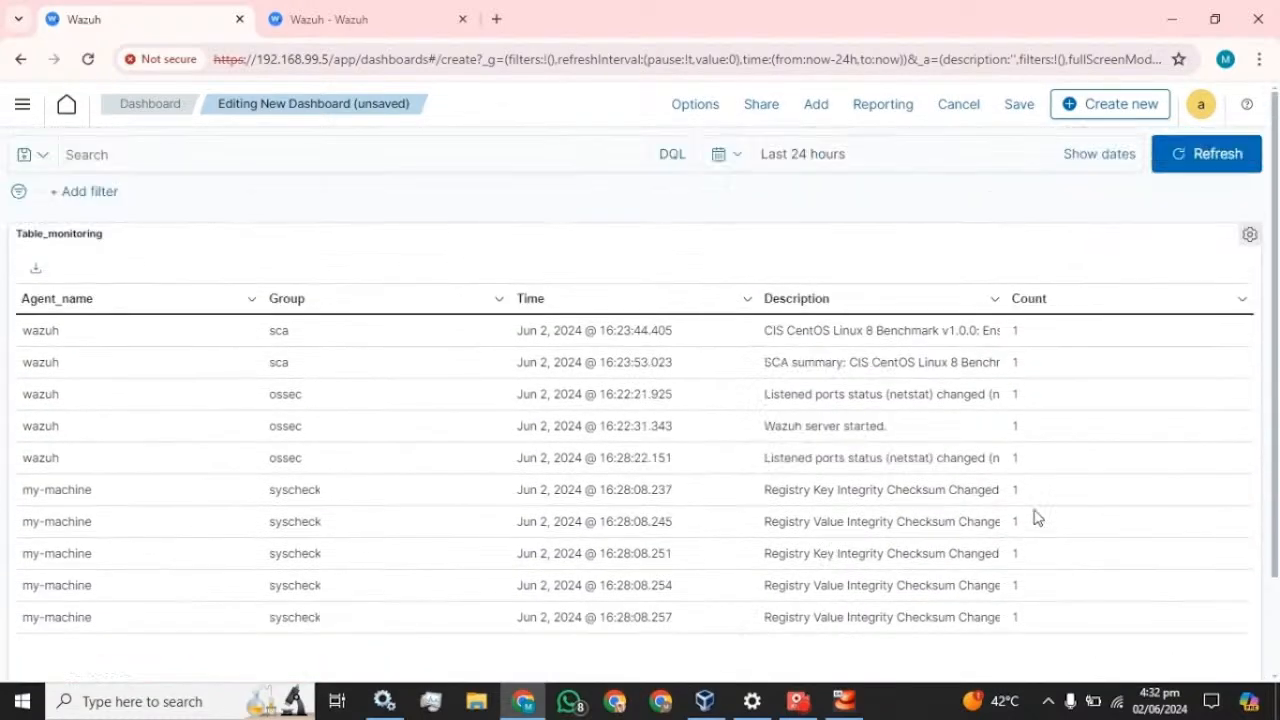
- Save the dashboard with the title 'Monitor'
left_click(1018, 105)
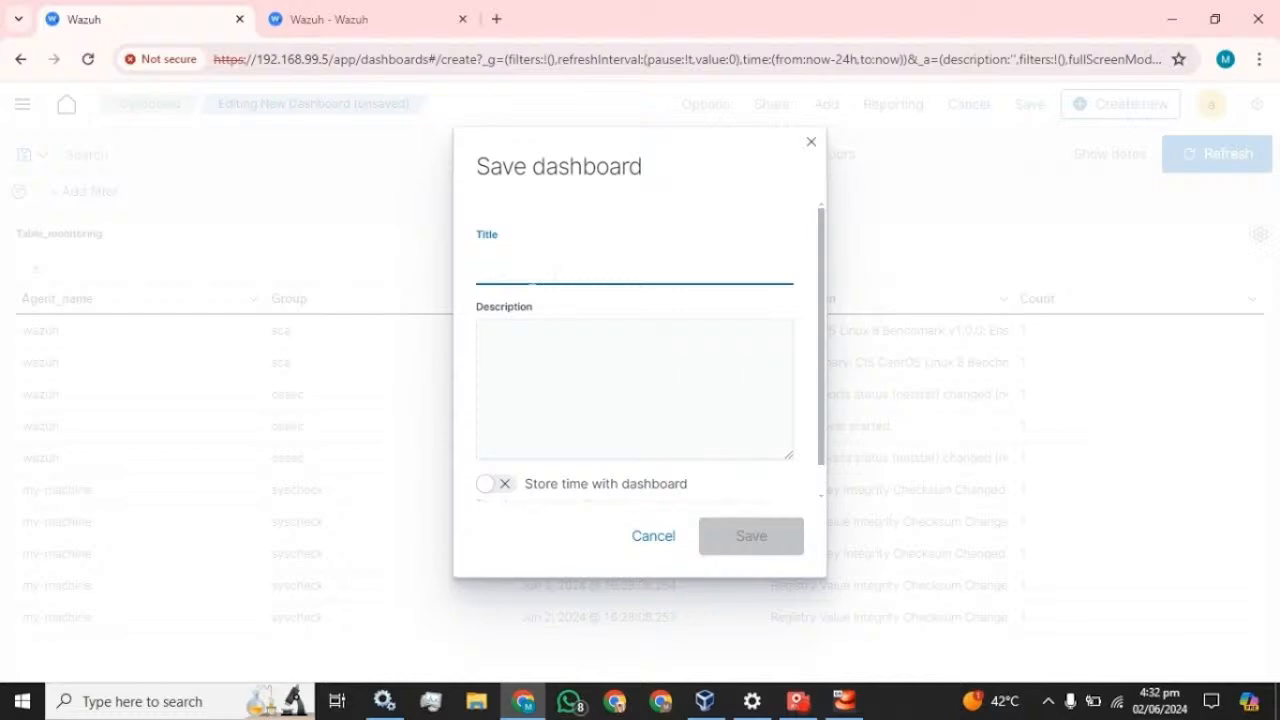
type("Monitor")
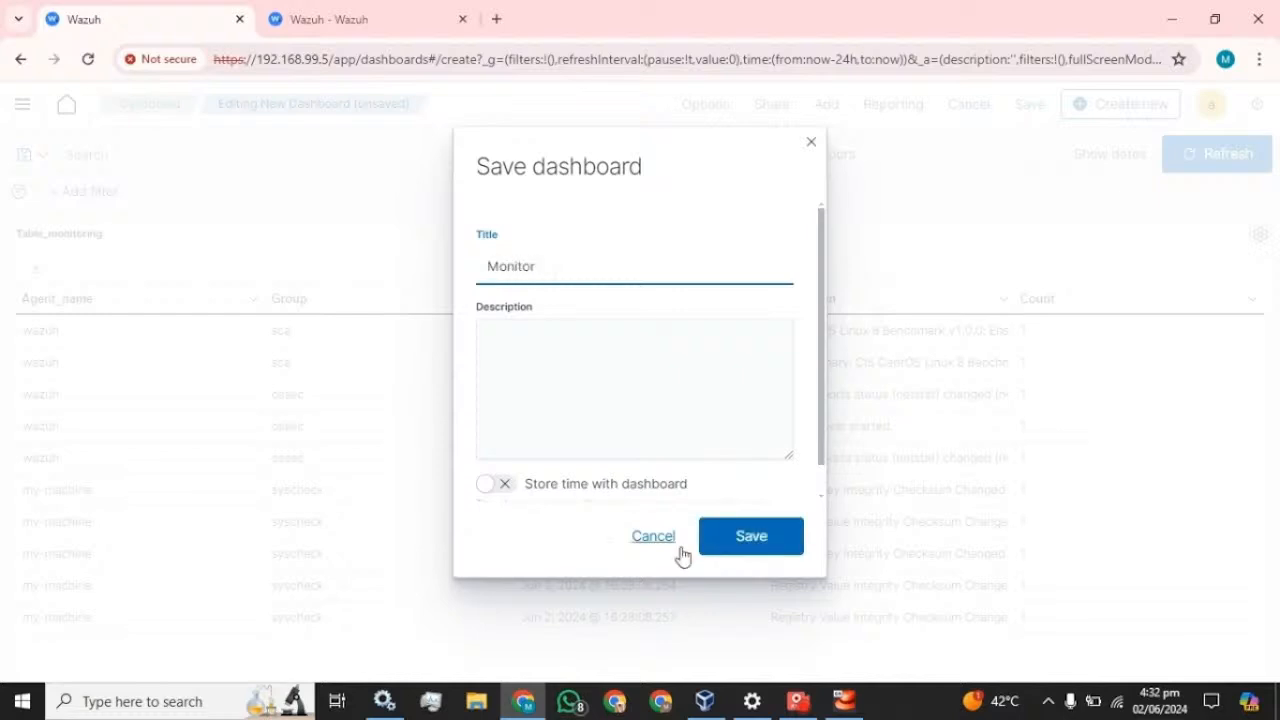
left_click(771, 537)
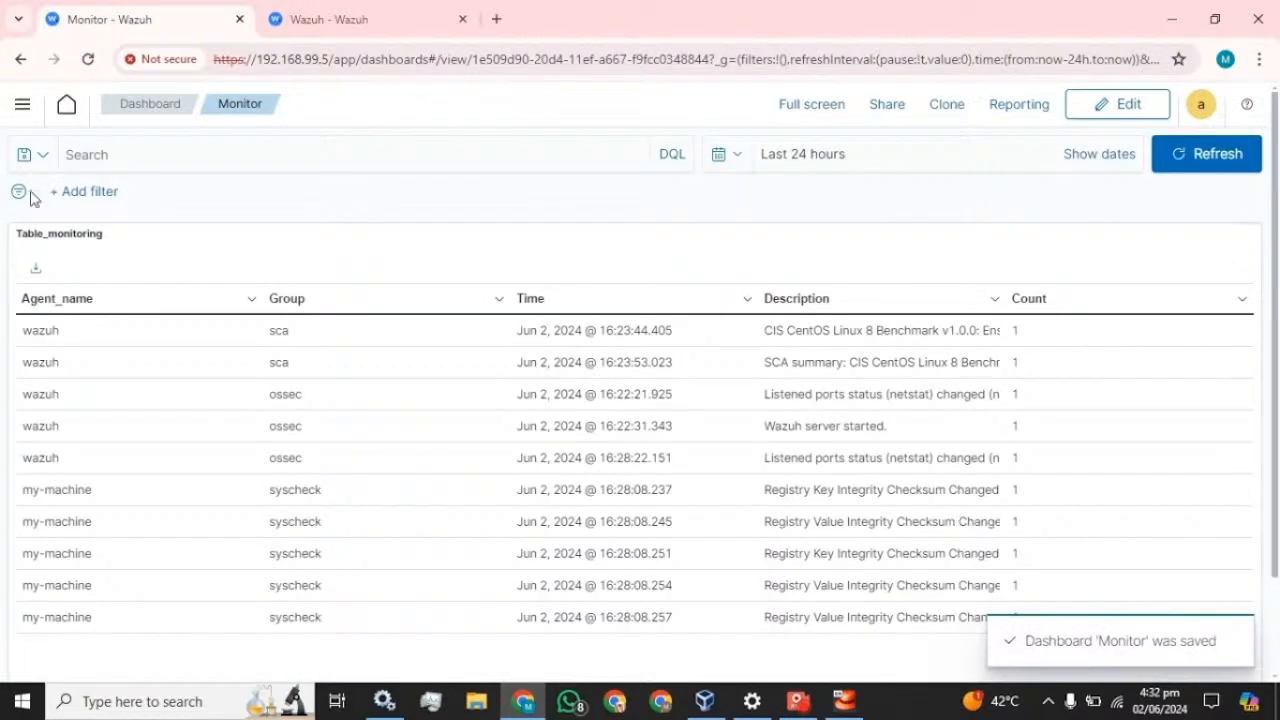
- Reopen the Monitor dashboard from the saved dashboards list
left_click(22, 107)
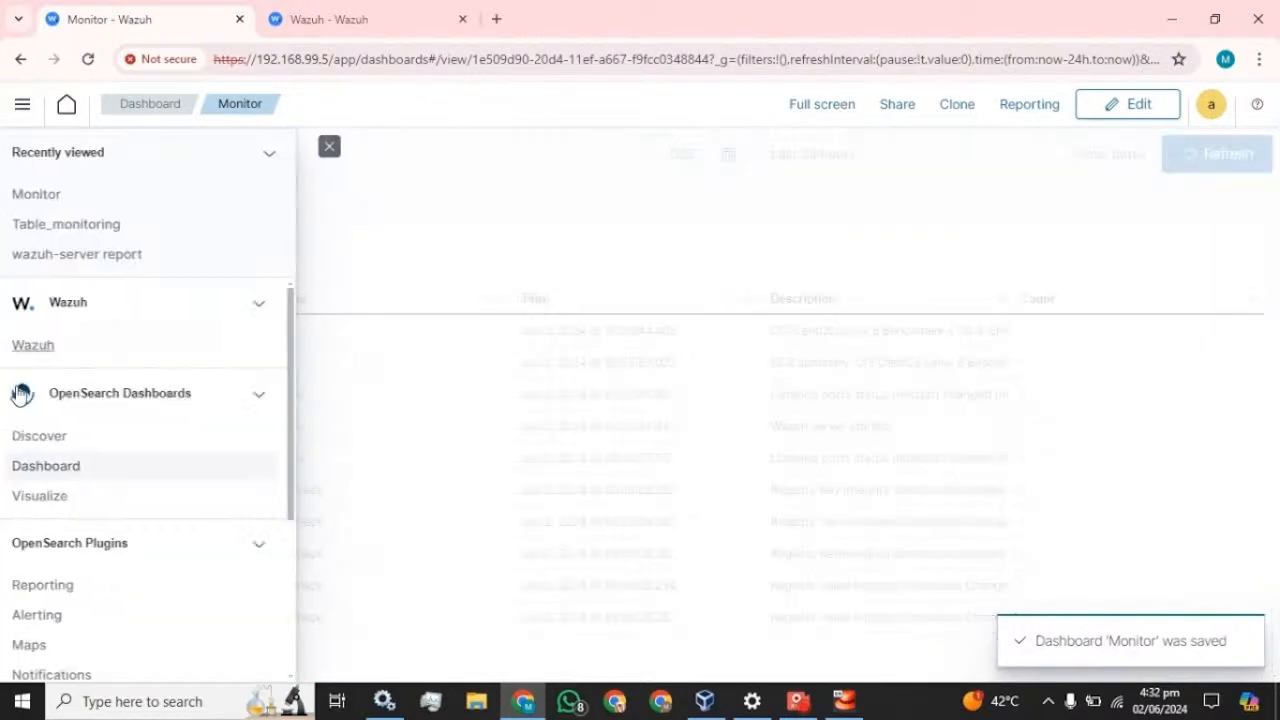
left_click(44, 468)
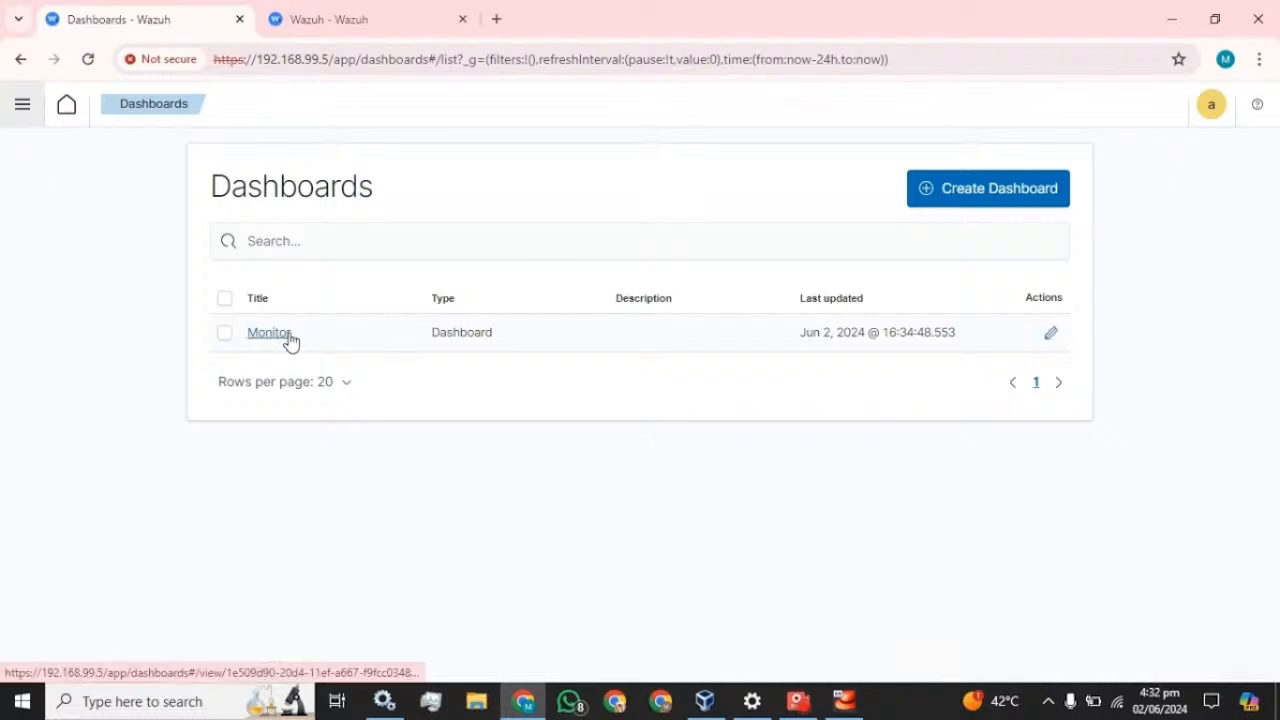
left_click(288, 337)
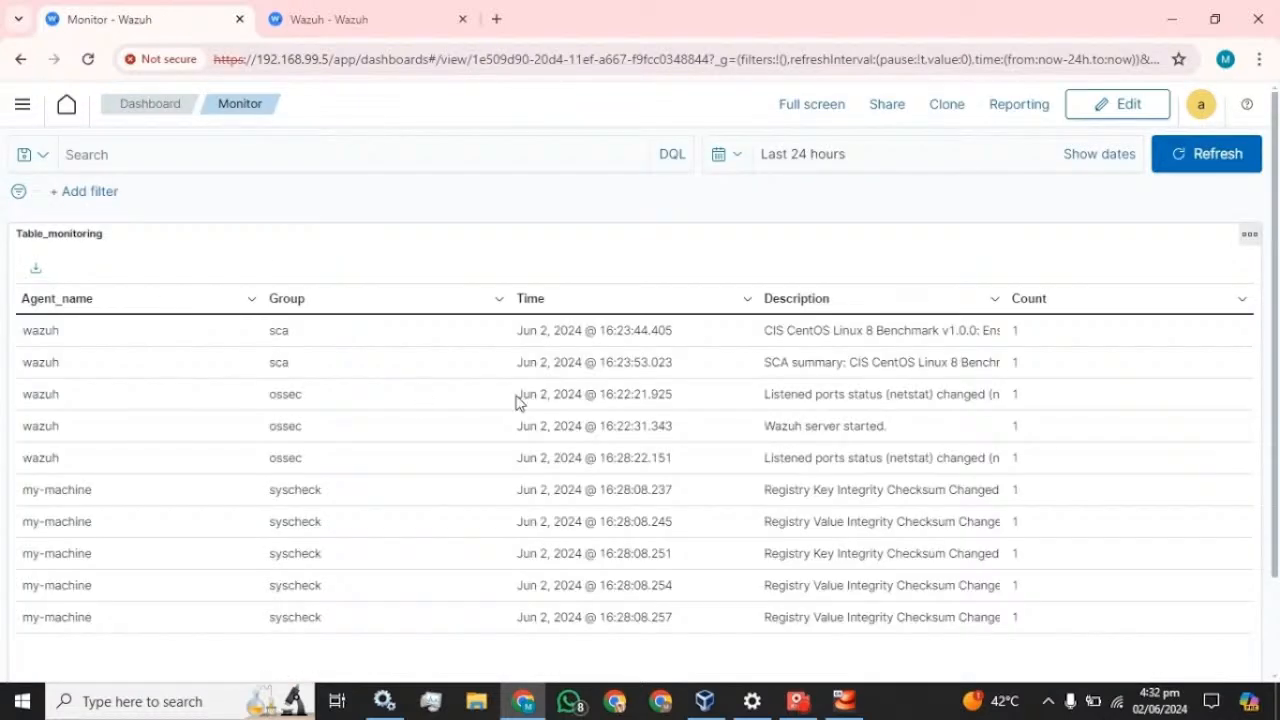
scroll(520, 403, "down", 2)
scroll(522, 401, "up", 2)
- Go to Visualize, back to the Monitor dashboard, then to the Visualizations list again
left_click(21, 104)
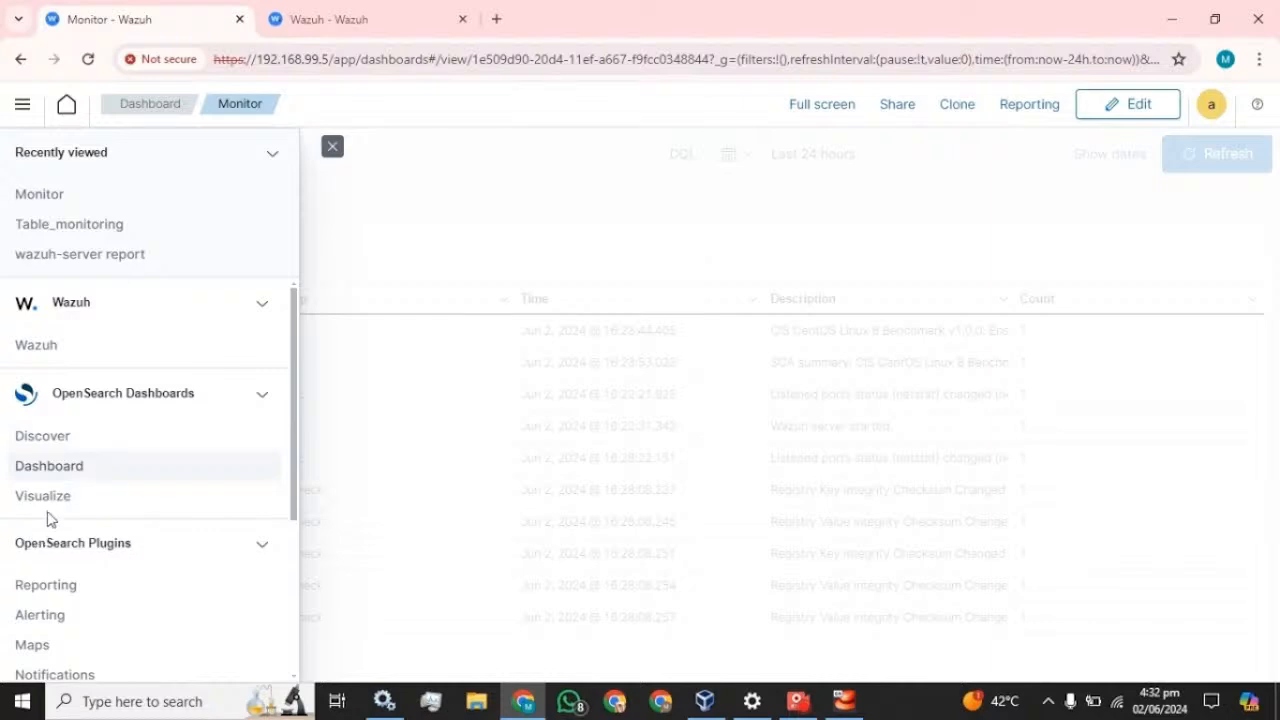
left_click(42, 496)
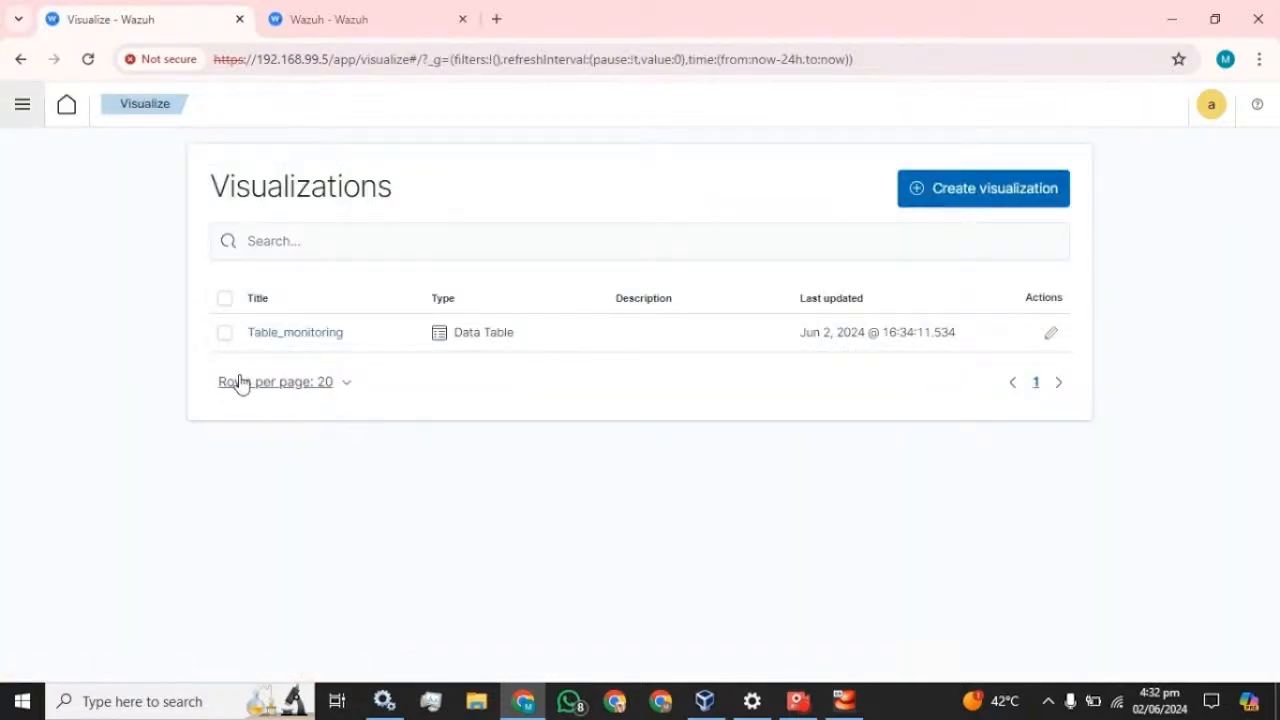
left_click(22, 104)
left_click(49, 468)
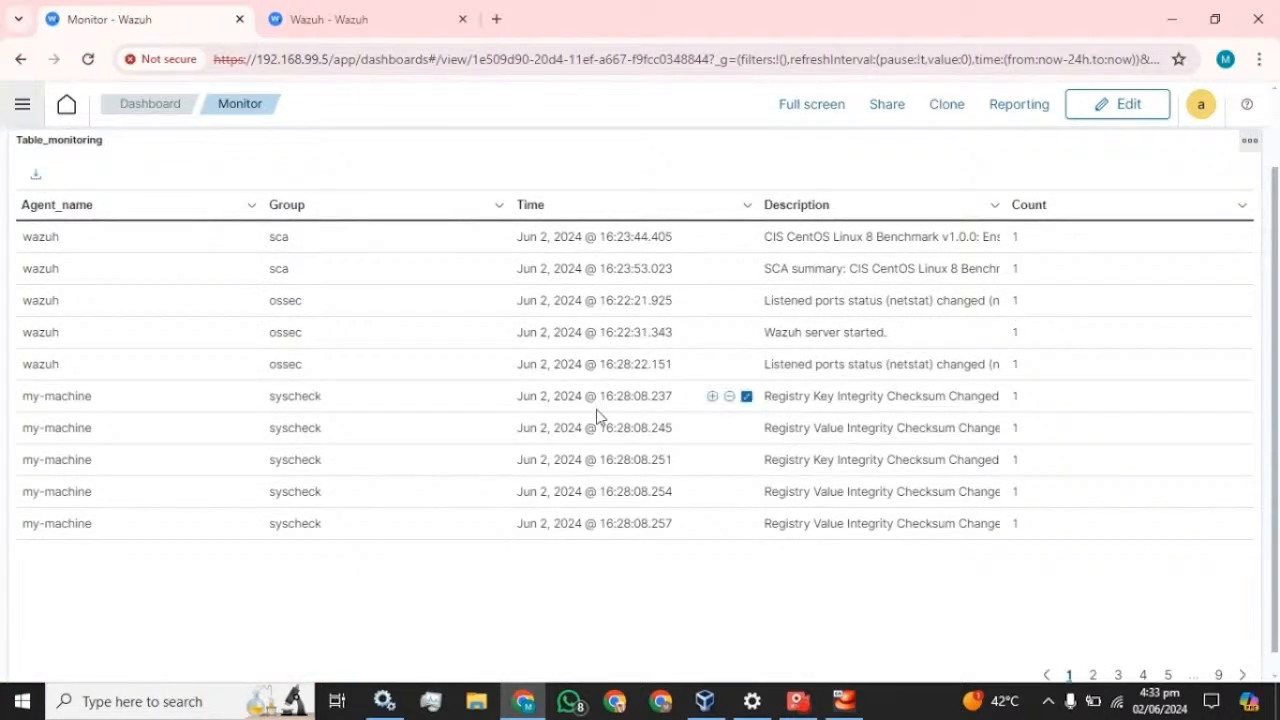
left_click(22, 104)
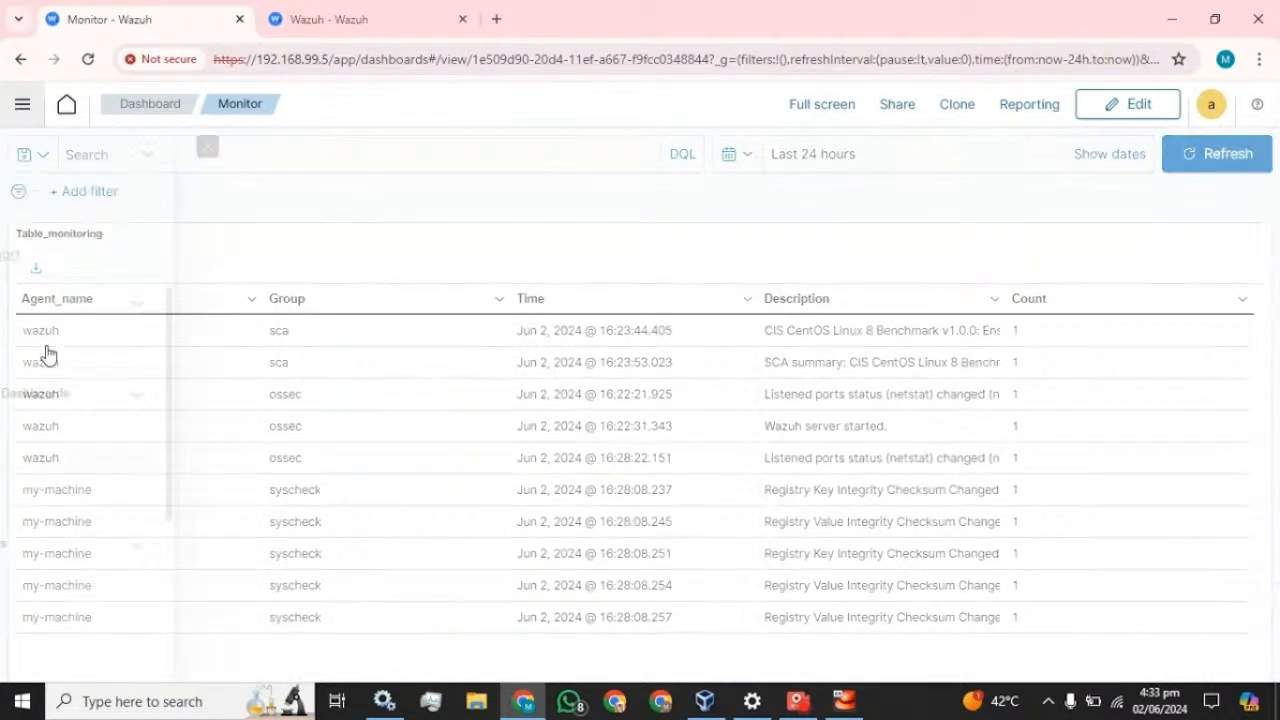
left_click(50, 495)
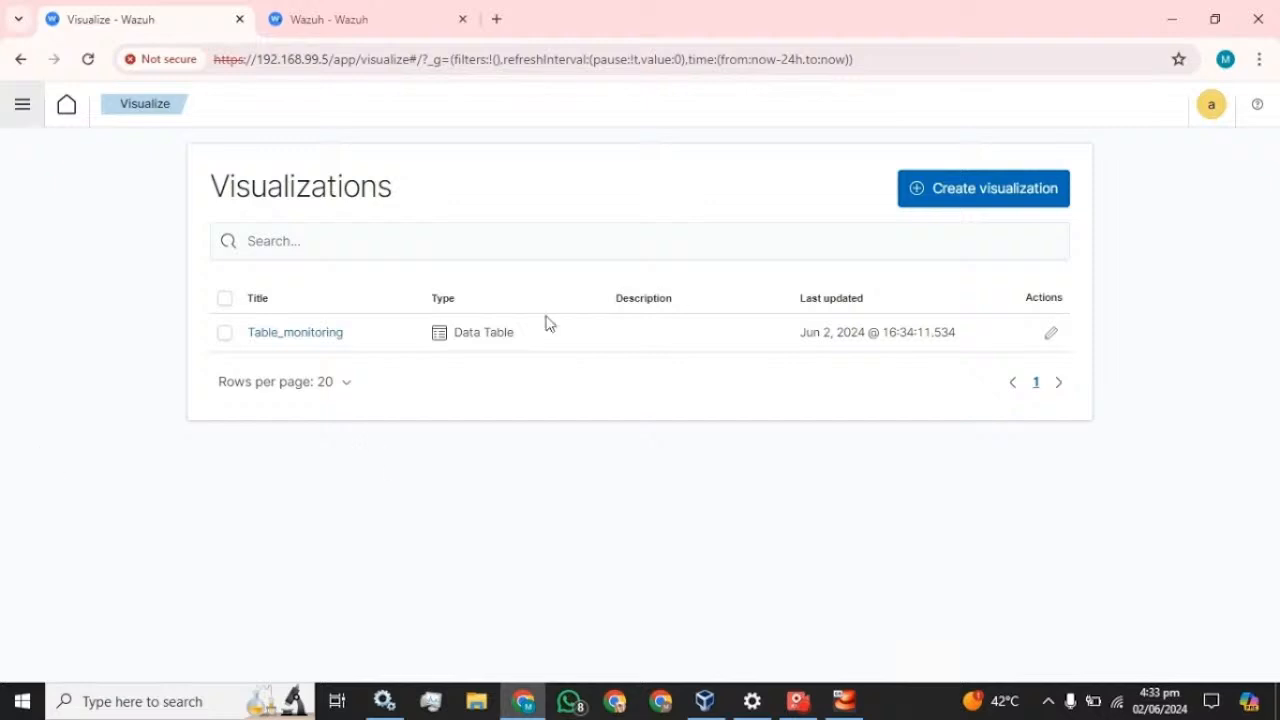
- Create a new pie chart visualization using wazuh-alerts-* as its data source
left_click(958, 200)
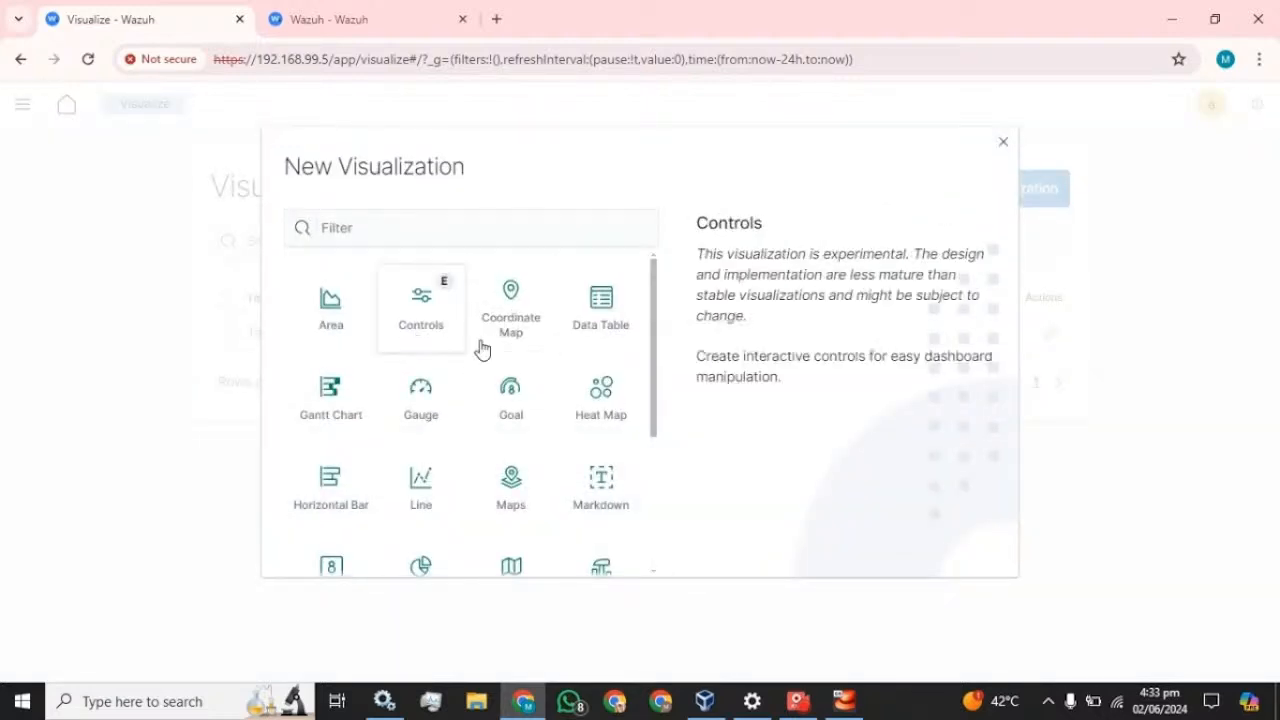
scroll(510, 430, "down", 2)
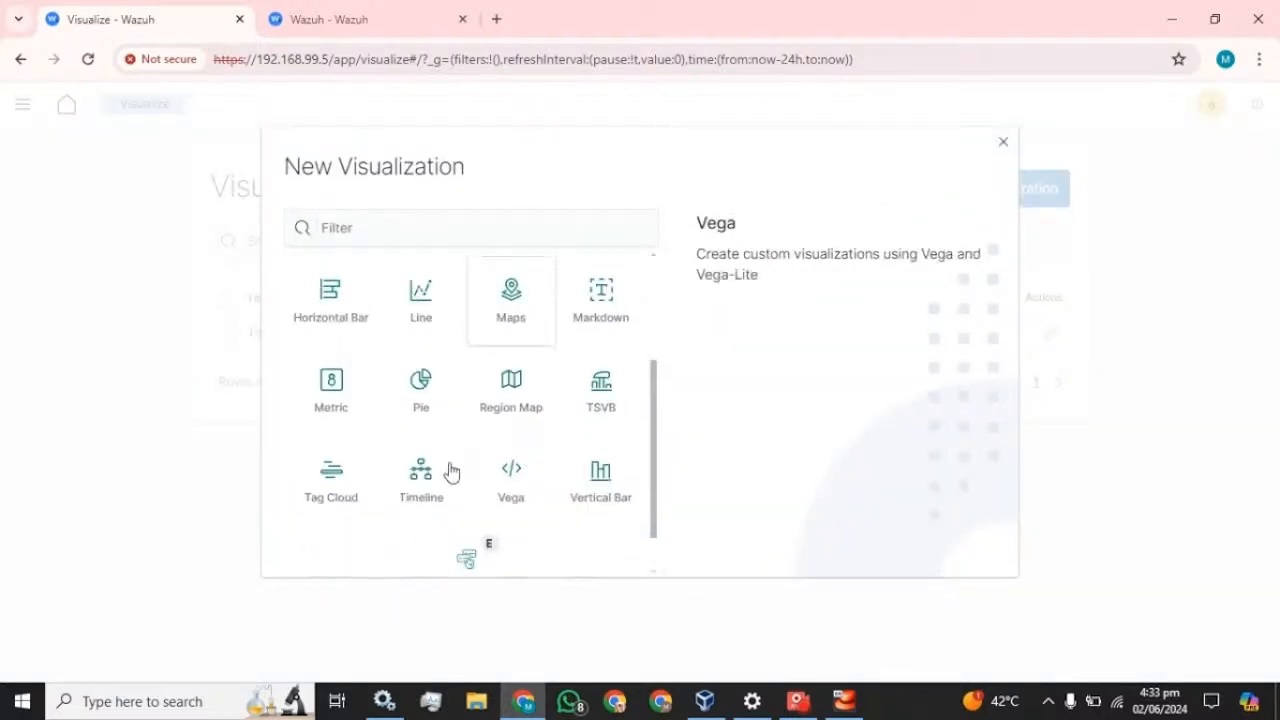
left_click(418, 381)
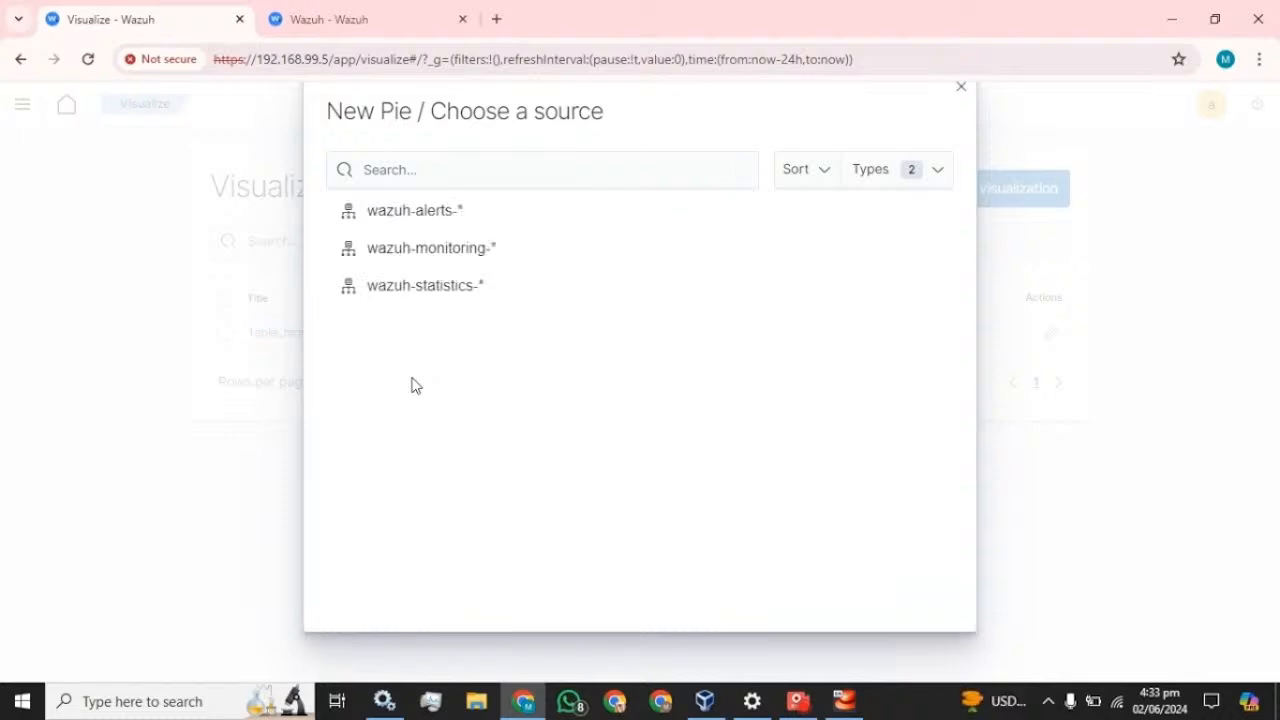
left_click(403, 211)
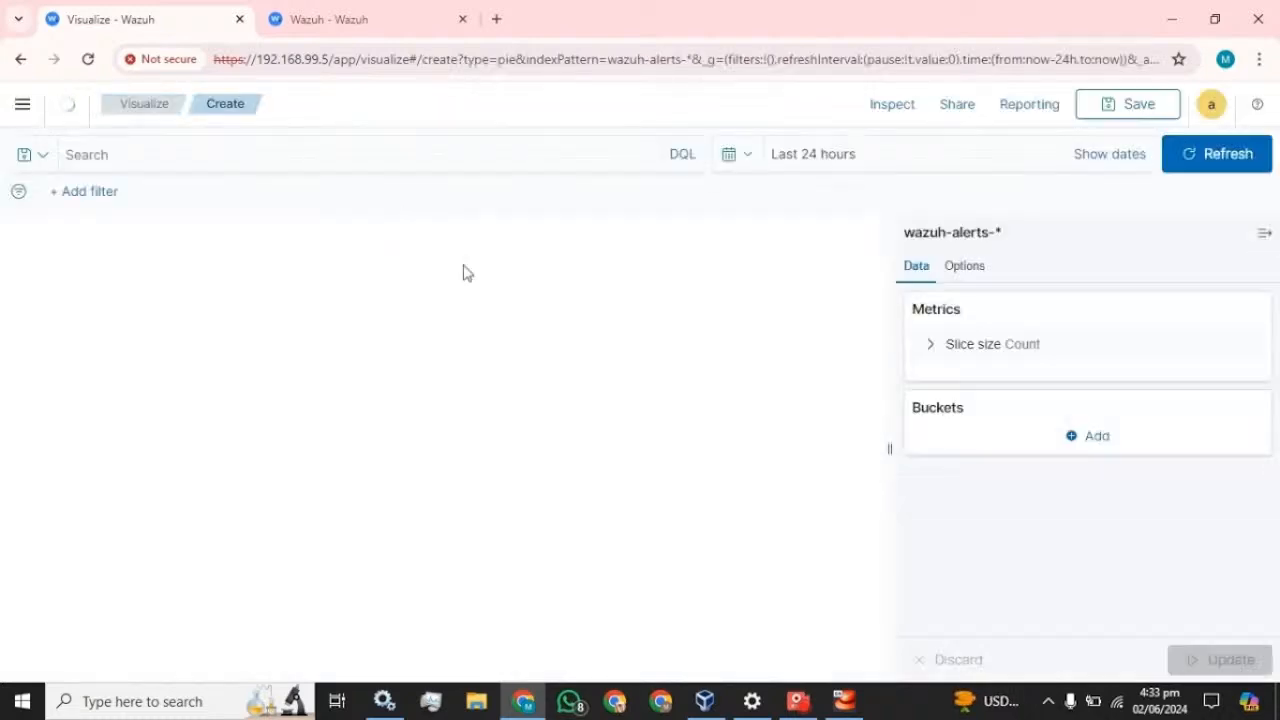
left_click(1096, 438)
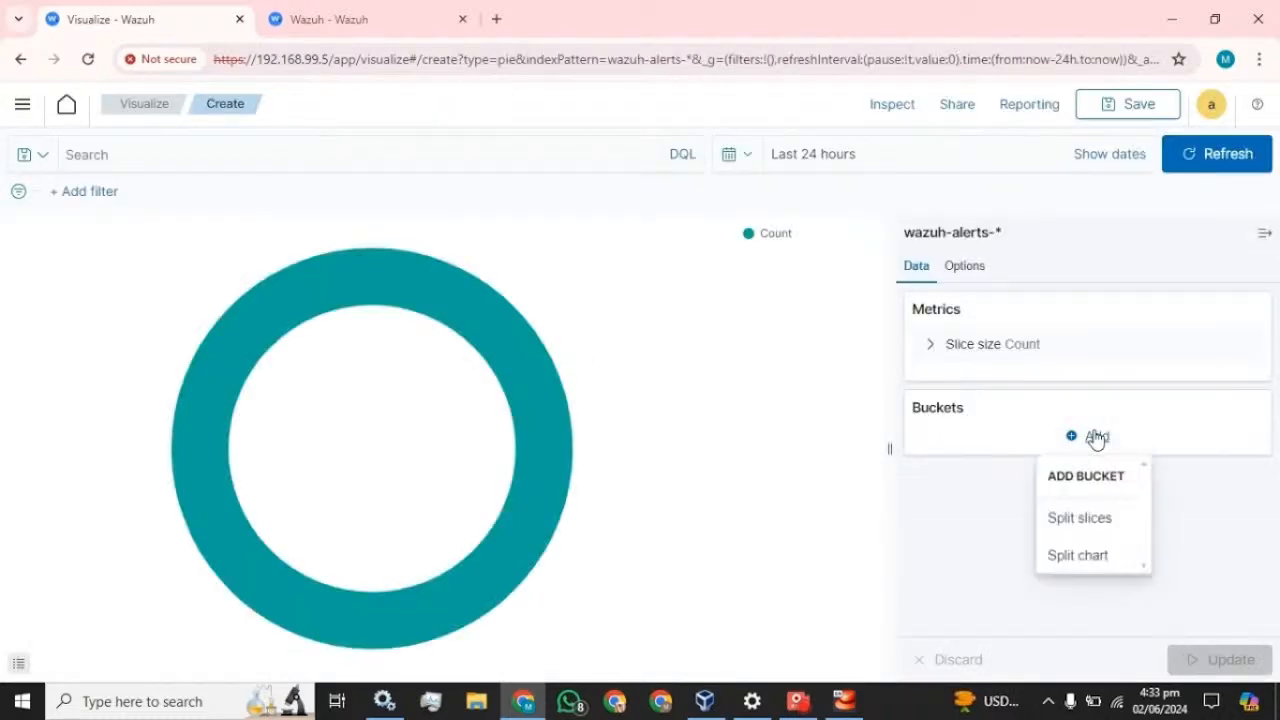
left_click(1088, 522)
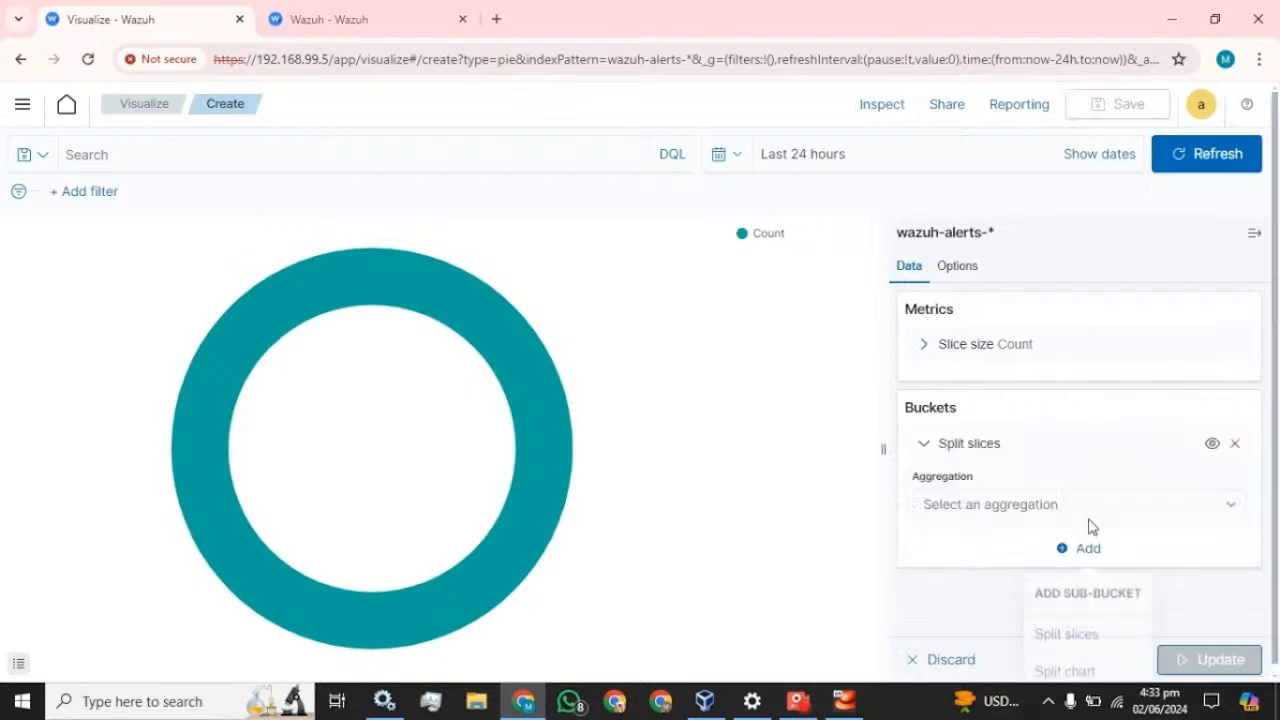
left_click(1144, 514)
scroll(983, 429, "down", 1)
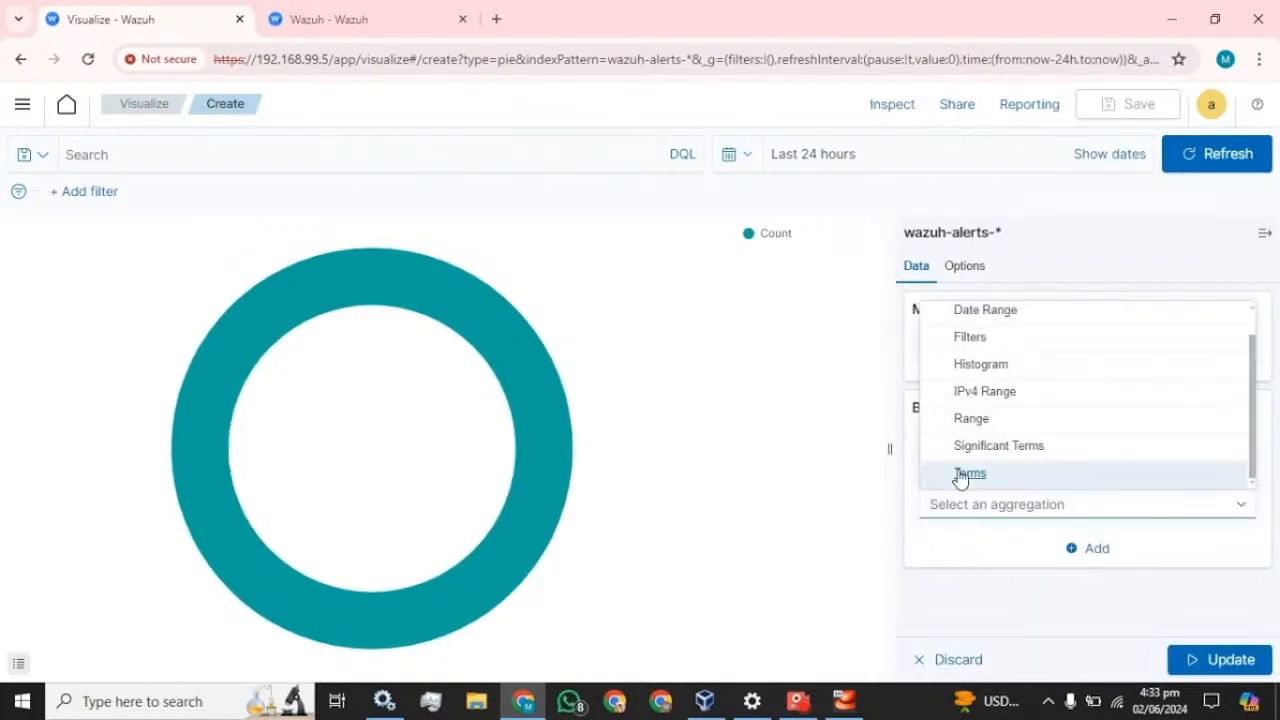
left_click(960, 474)
scroll(1029, 409, "down", 3)
scroll(1040, 427, "up", 2)
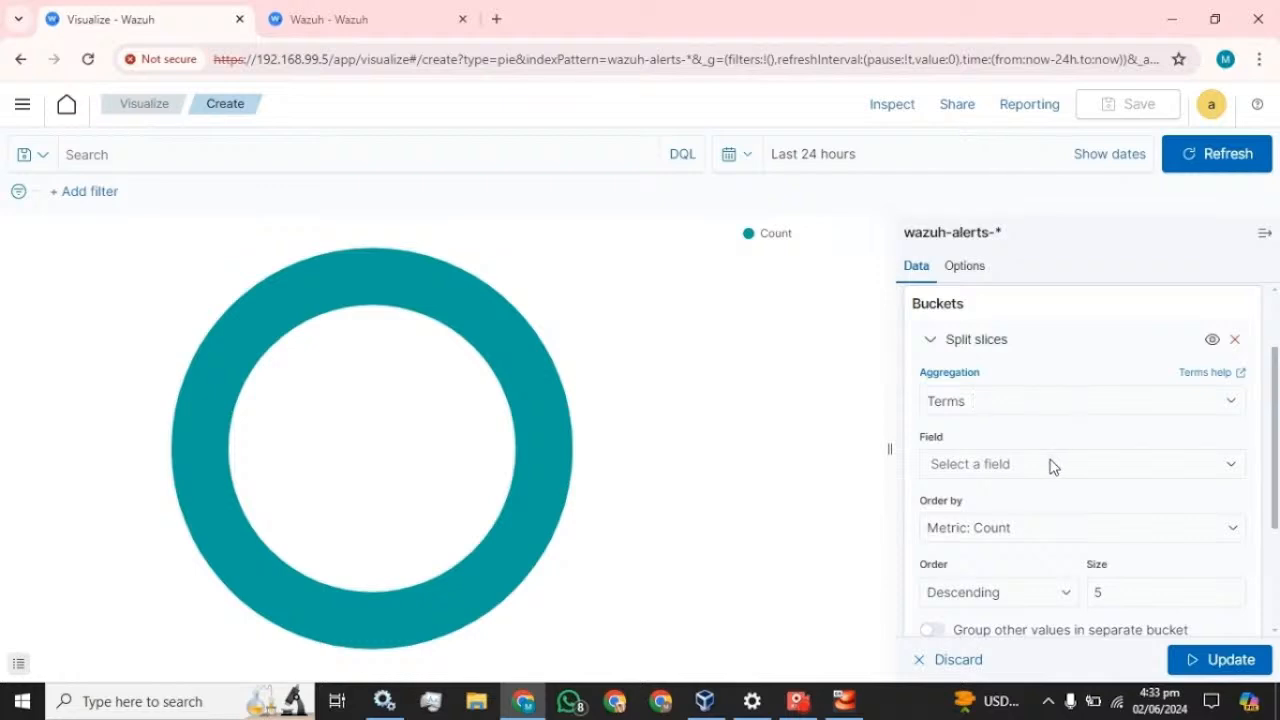
left_click(1050, 465)
left_click(1006, 357)
- Sort slices ascending with size 20, label them Time, and apply the update
scroll(1060, 470, "down", 2)
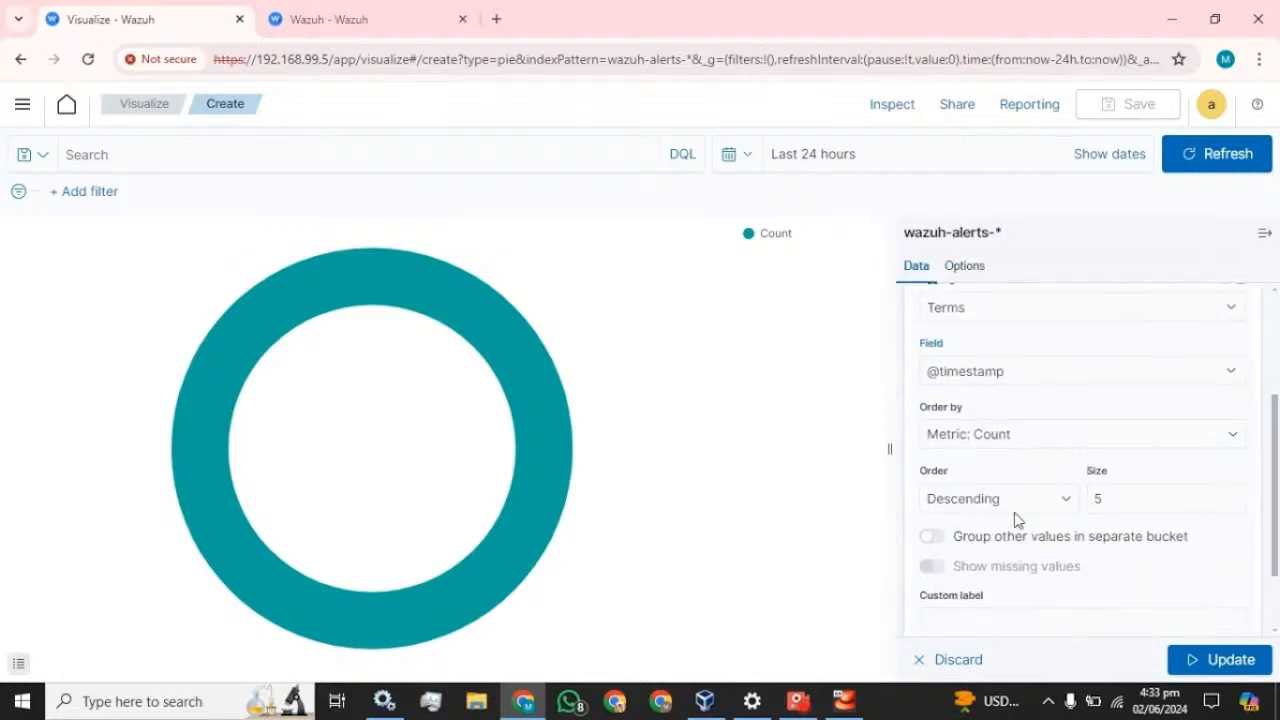
left_click(1010, 510)
left_click(986, 536)
left_click(1105, 498)
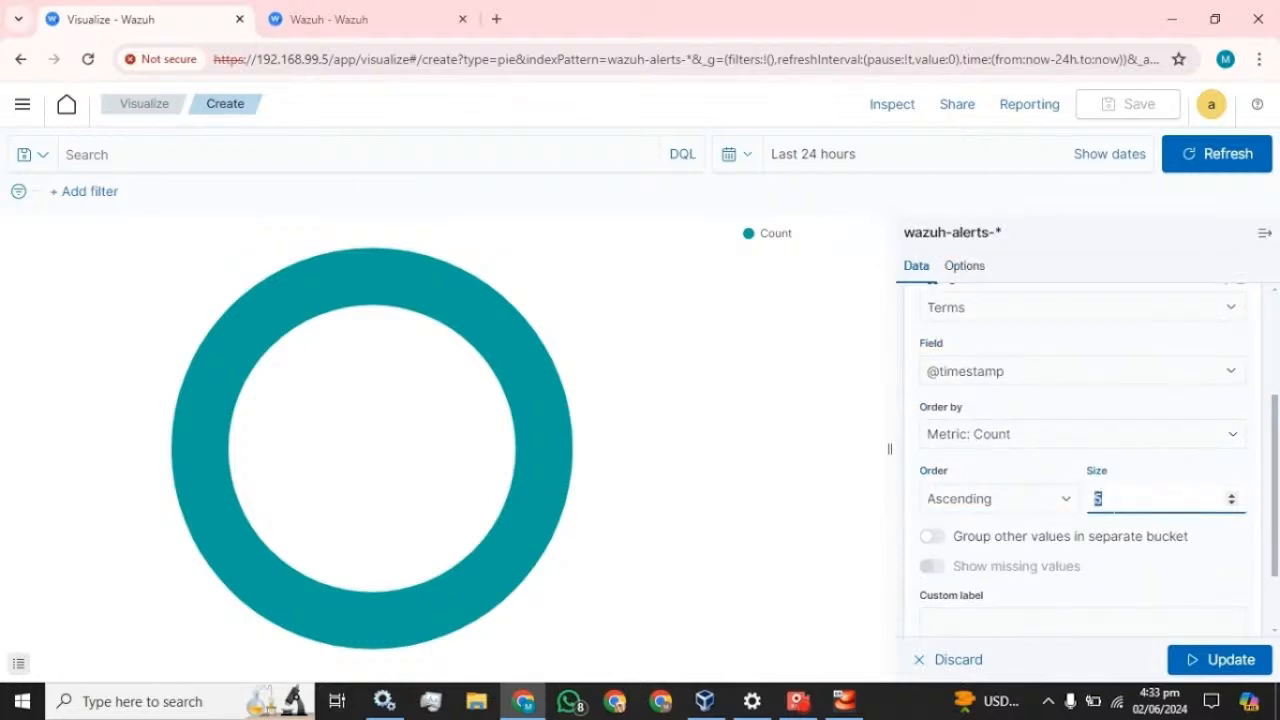
left_click(1032, 472)
scroll(1030, 472, "down", 2)
left_click(998, 527)
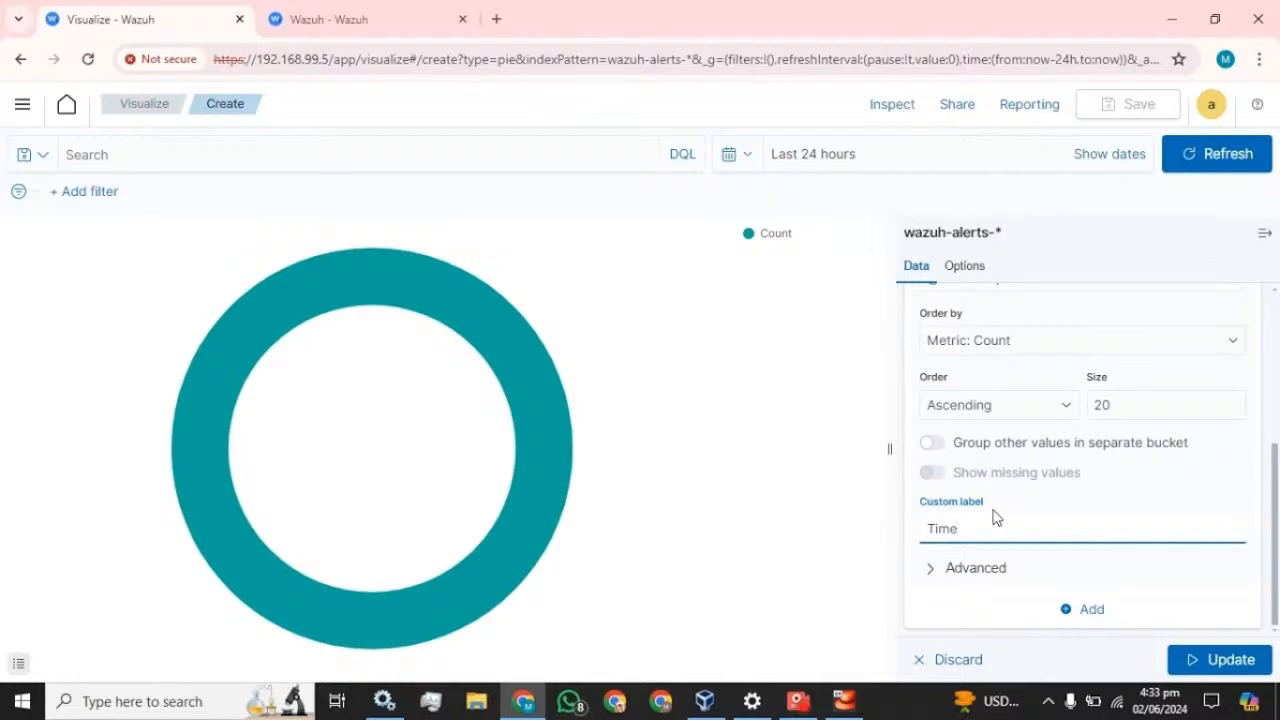
left_click(1238, 657)
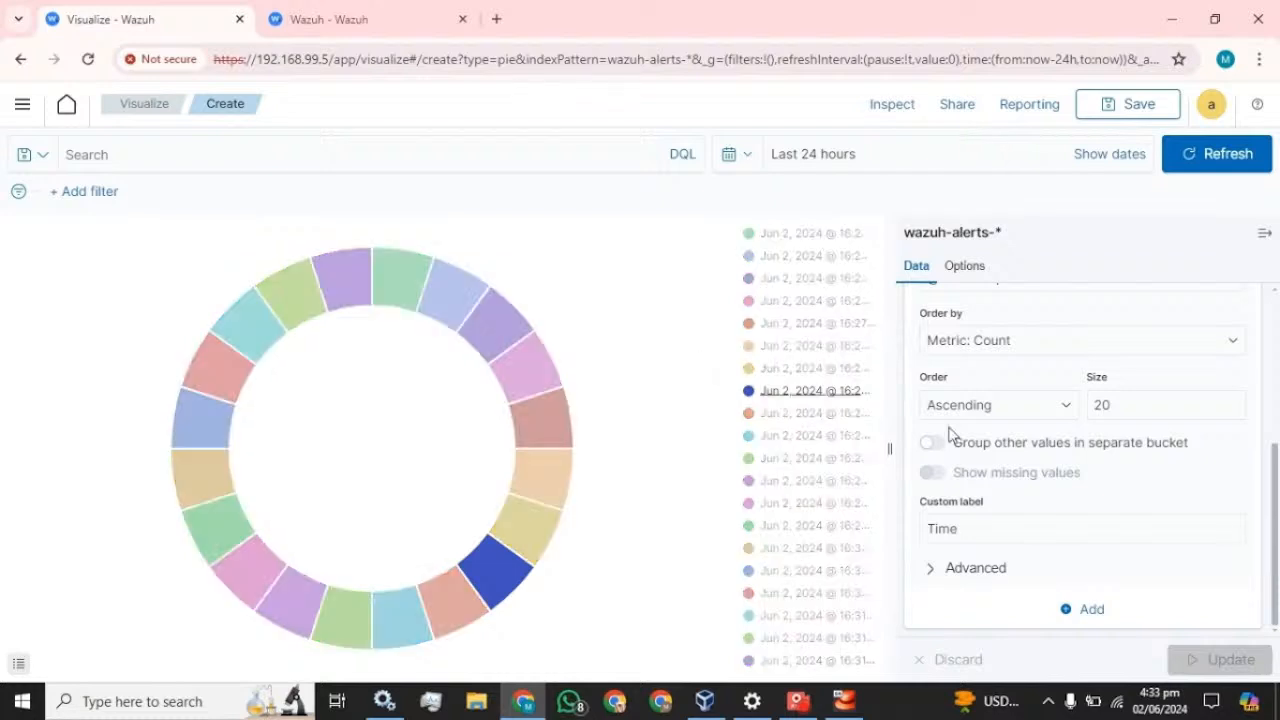
scroll(1068, 375, "up", 1)
scroll(1073, 389, "up", 3)
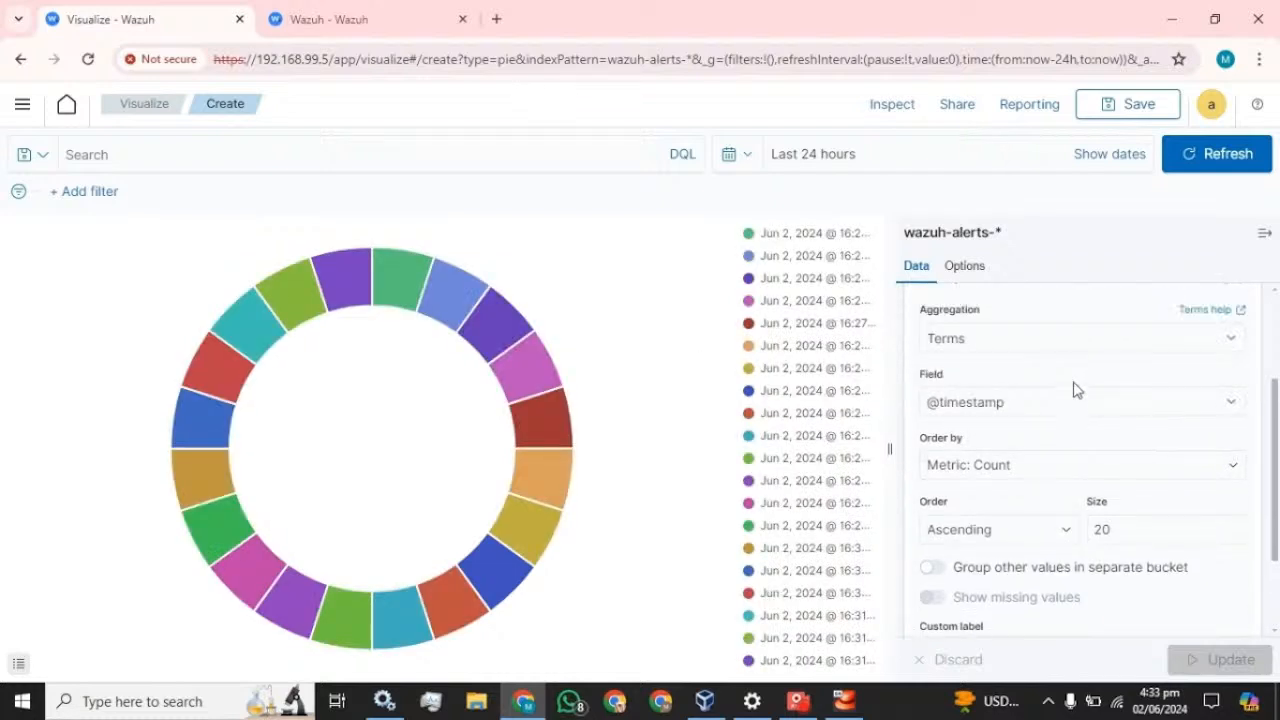
left_click(930, 443)
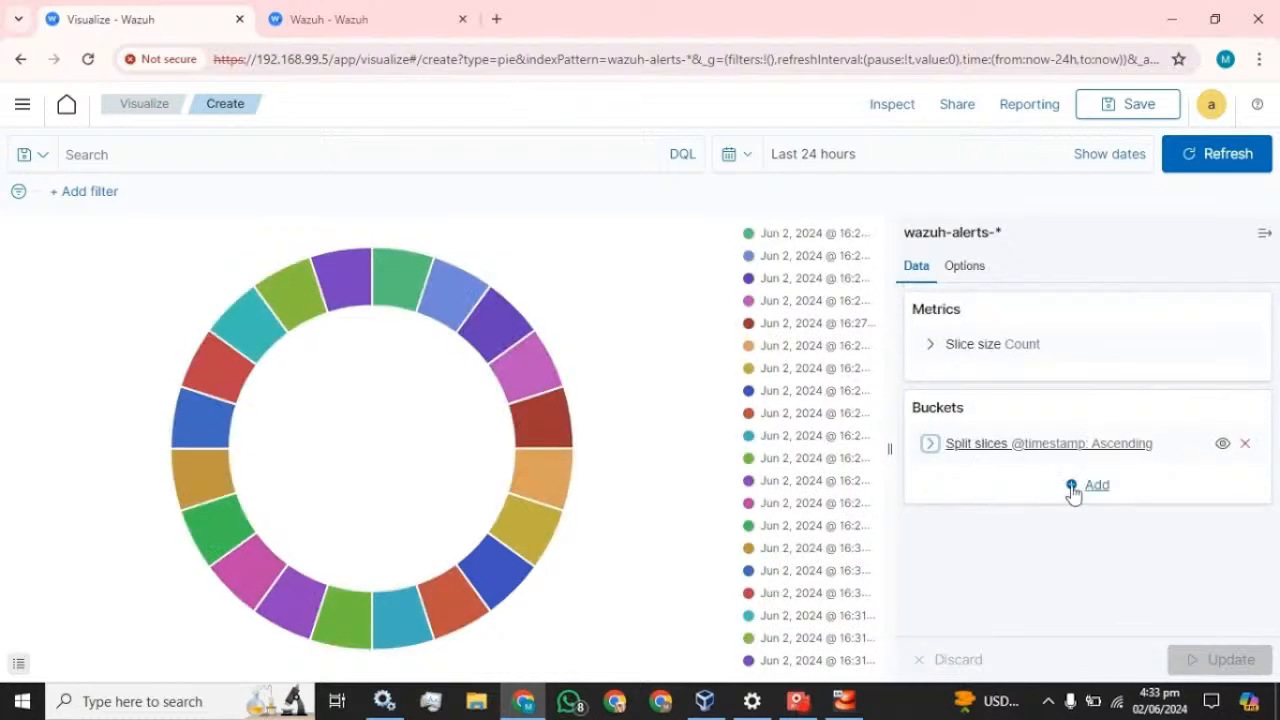
- Add a Split slices sub-bucket using a Terms aggregation on agent.name
left_click(1095, 487)
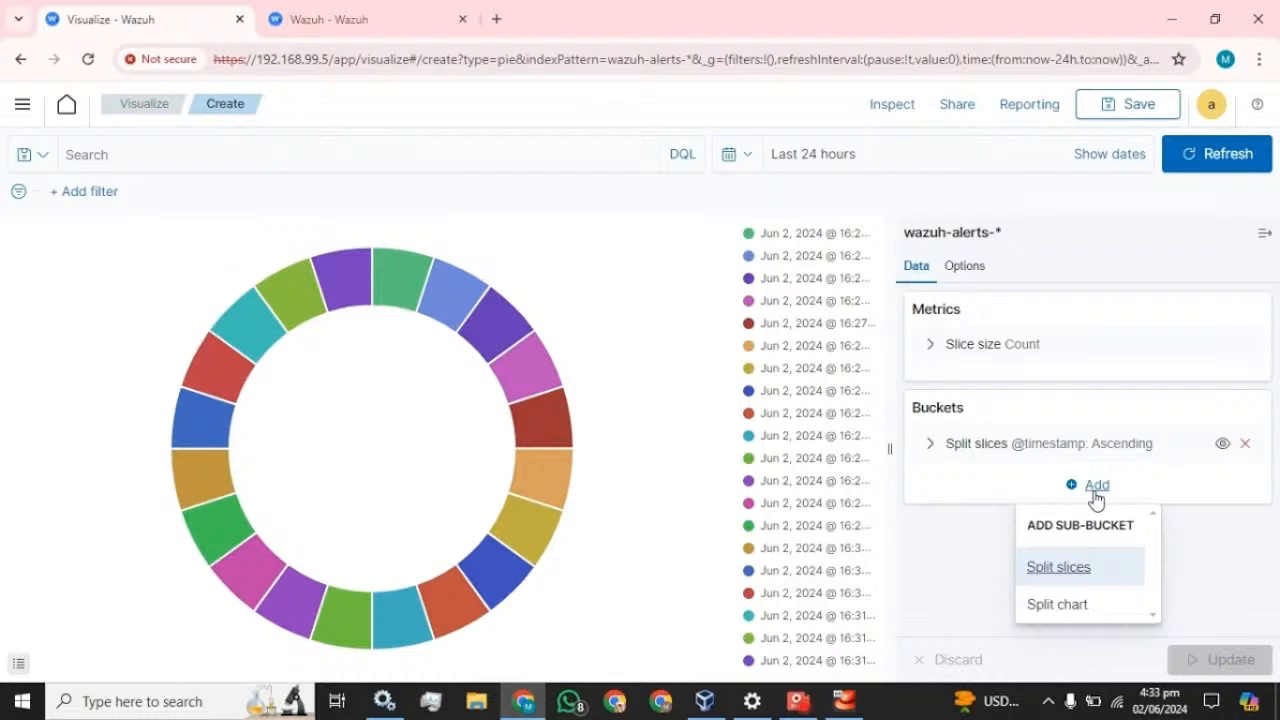
left_click(1068, 578)
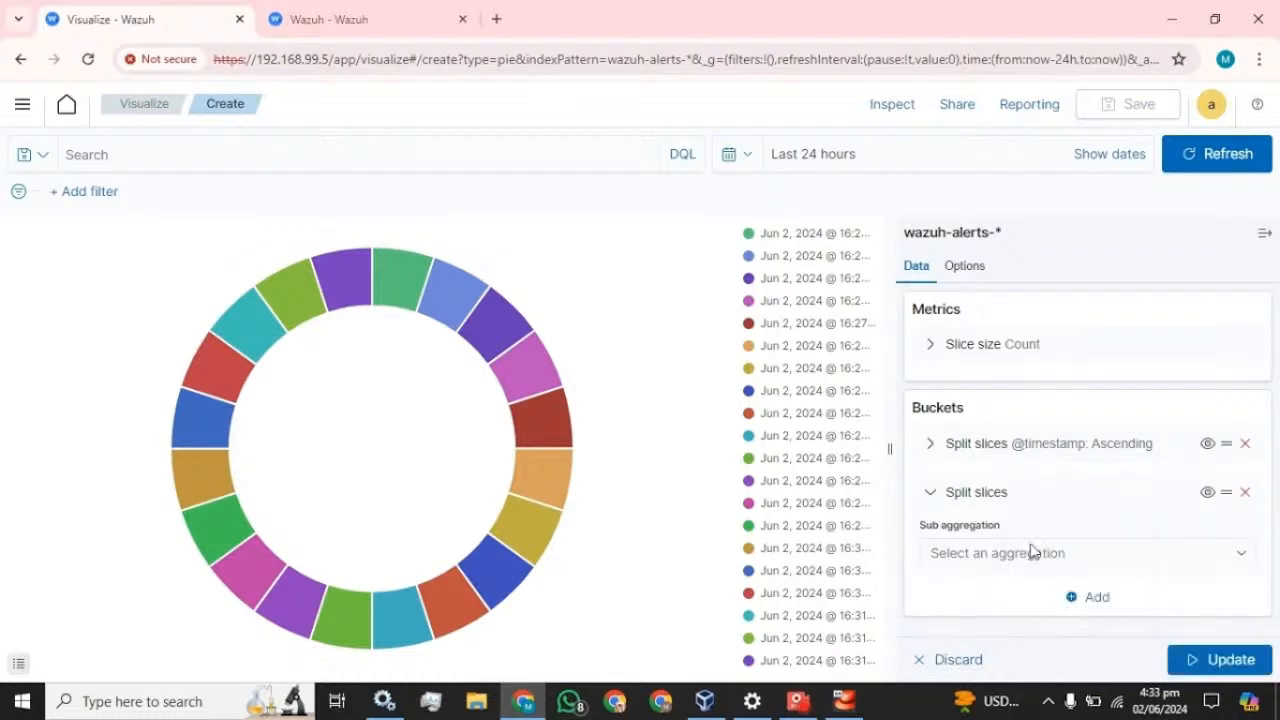
left_click(1130, 553)
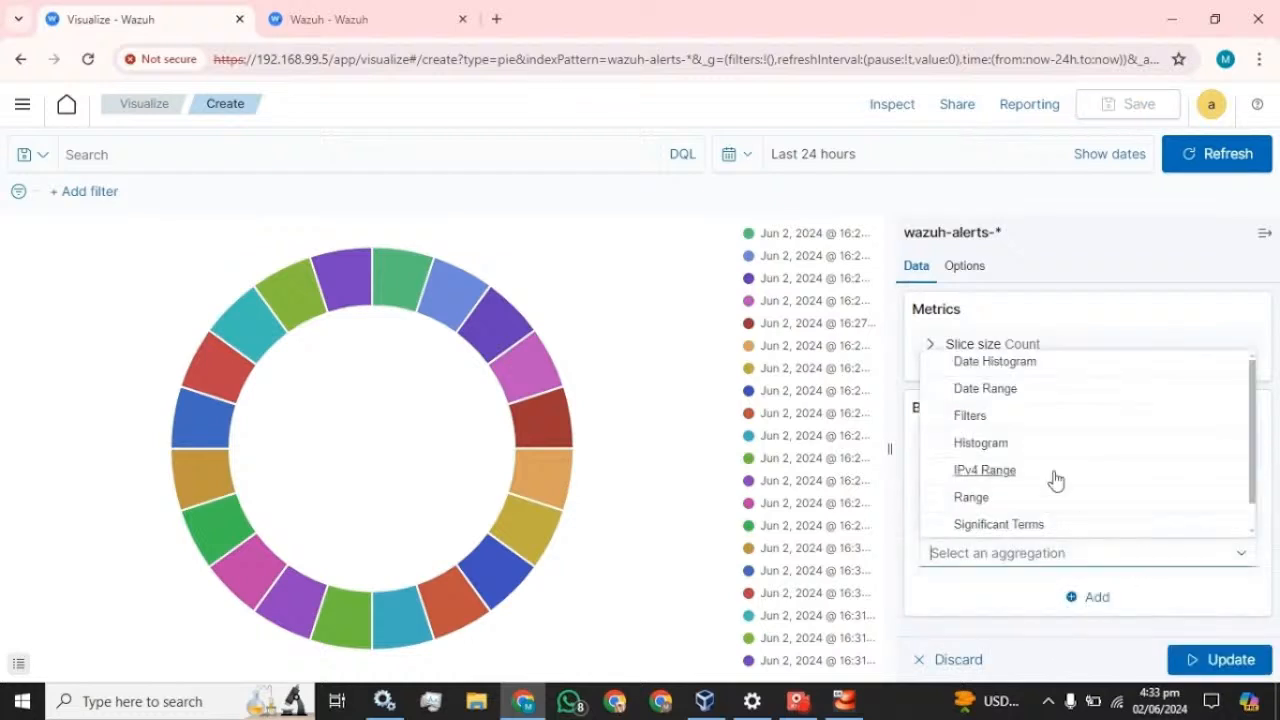
scroll(1030, 495, "down", 1)
left_click(974, 523)
scroll(1030, 470, "down", 1)
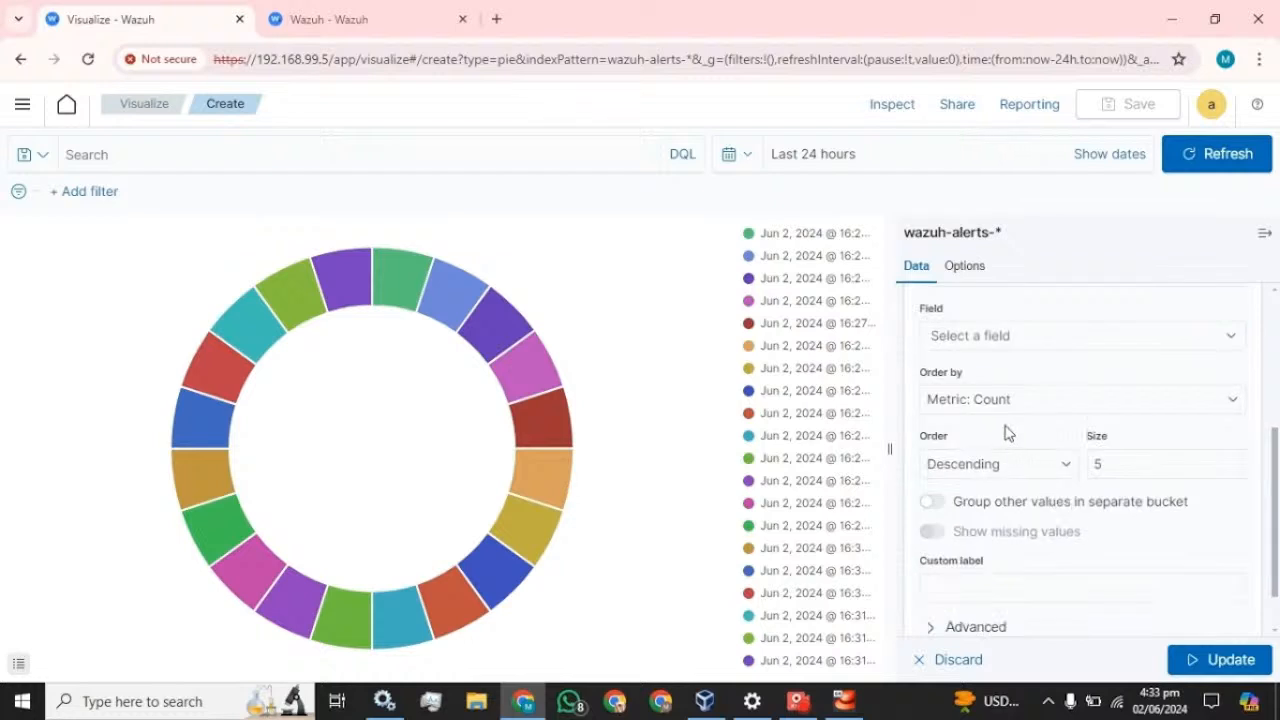
left_click(995, 340)
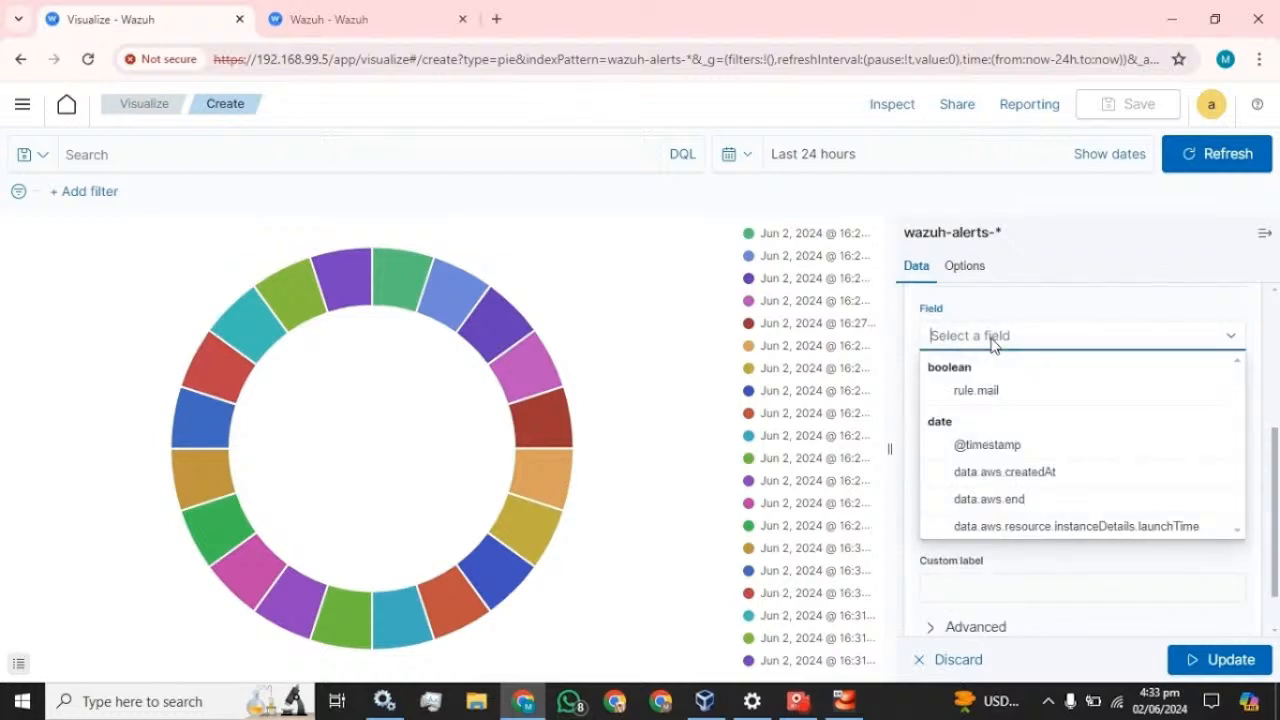
type("agent")
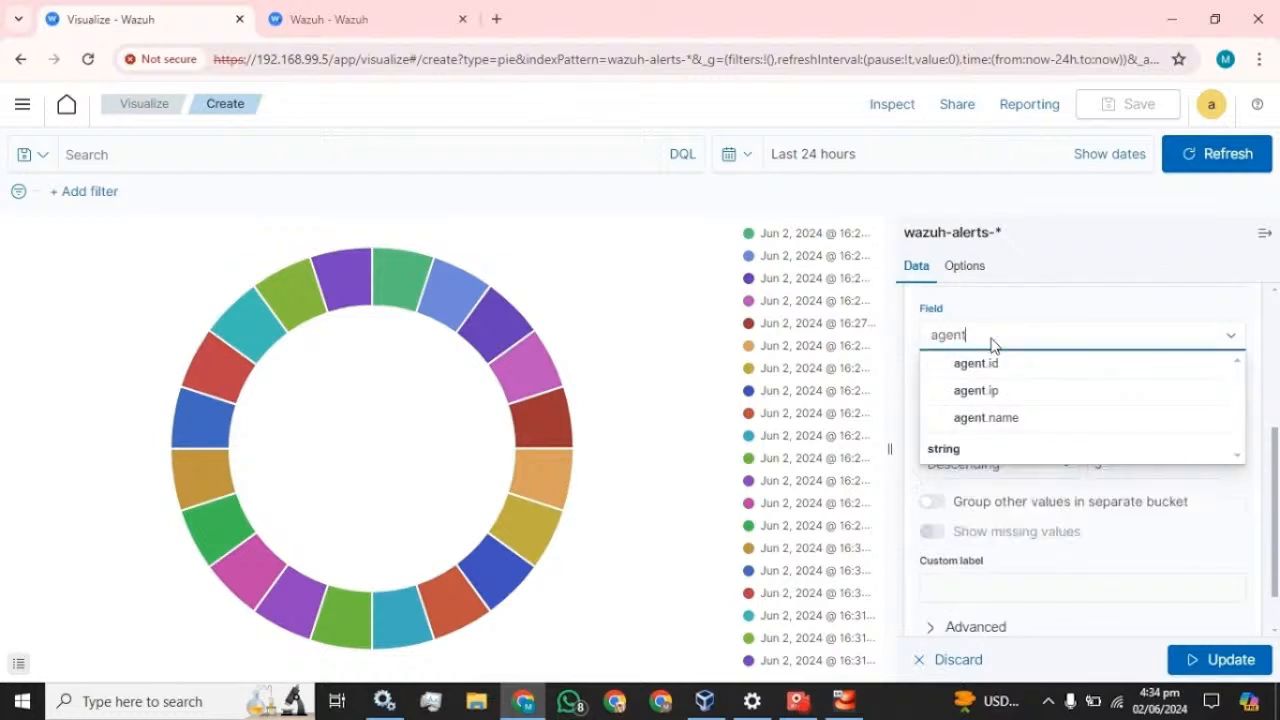
left_click(986, 417)
- Order the agent.name slices ascending, size 20, label Agent-Name, and update the chart
left_click(983, 463)
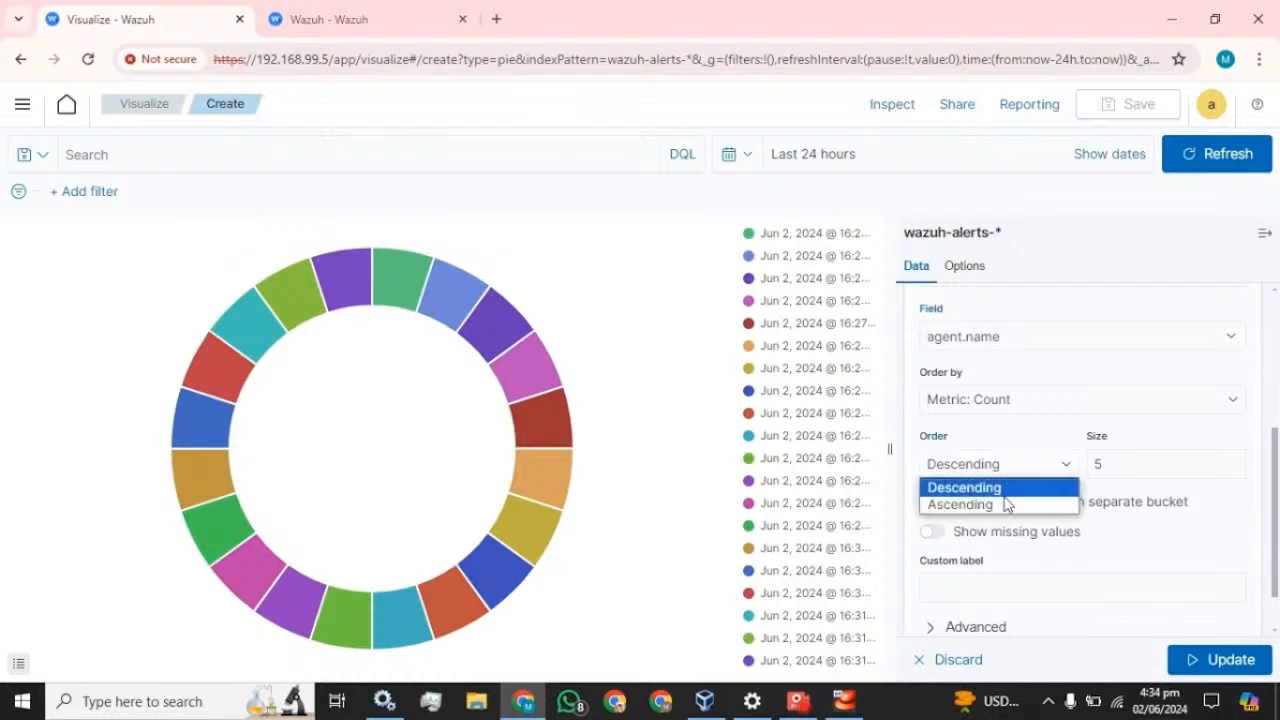
left_click(1004, 506)
key("Tab")
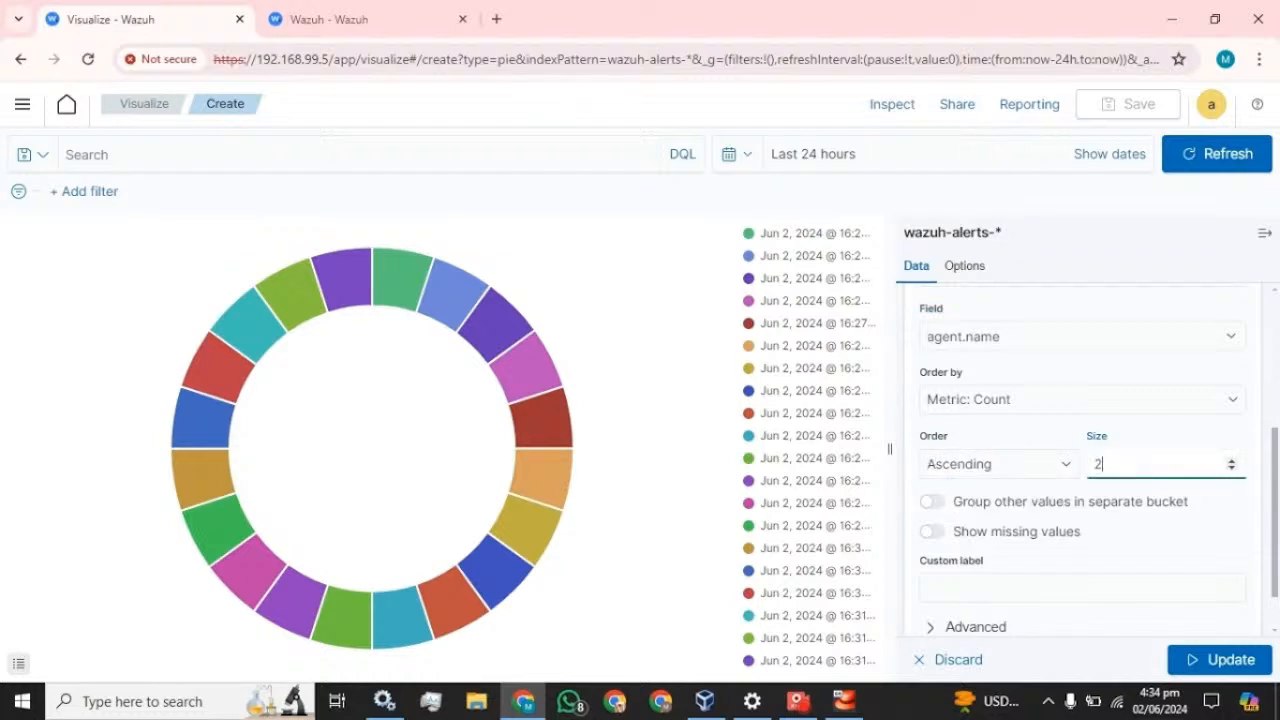
scroll(1065, 543, "down", 1)
left_click(1062, 529)
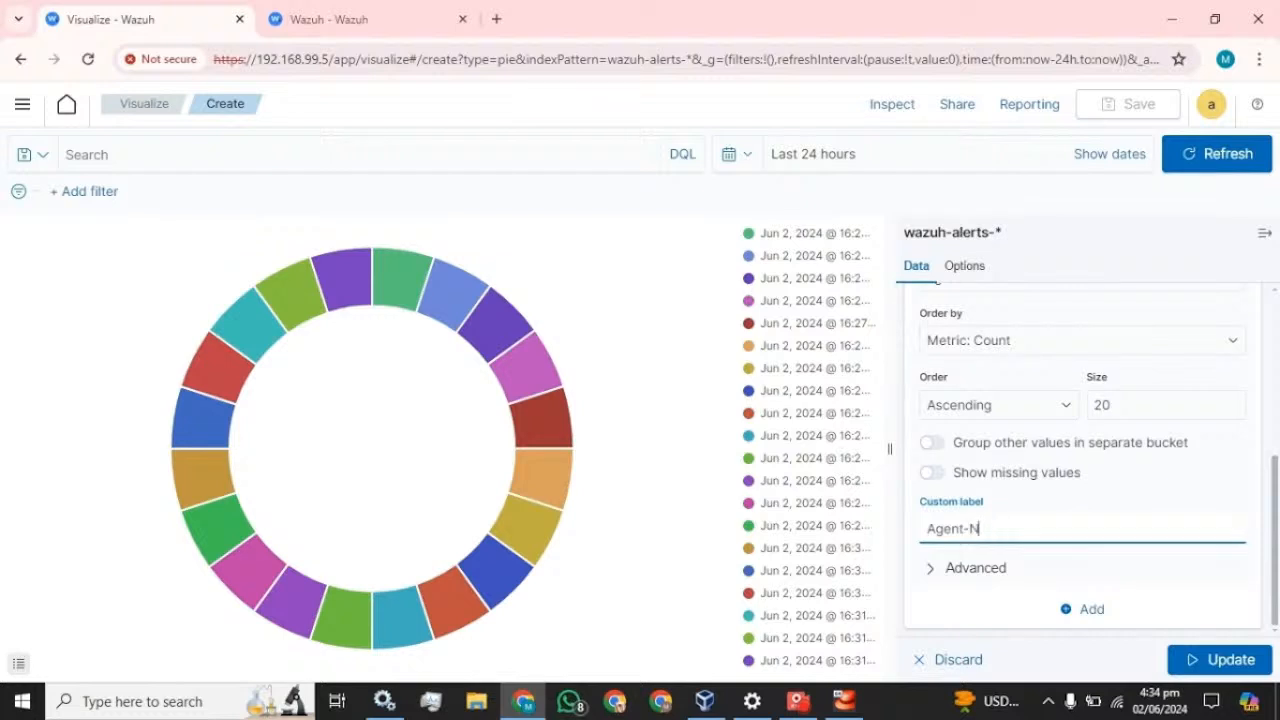
left_click(1222, 659)
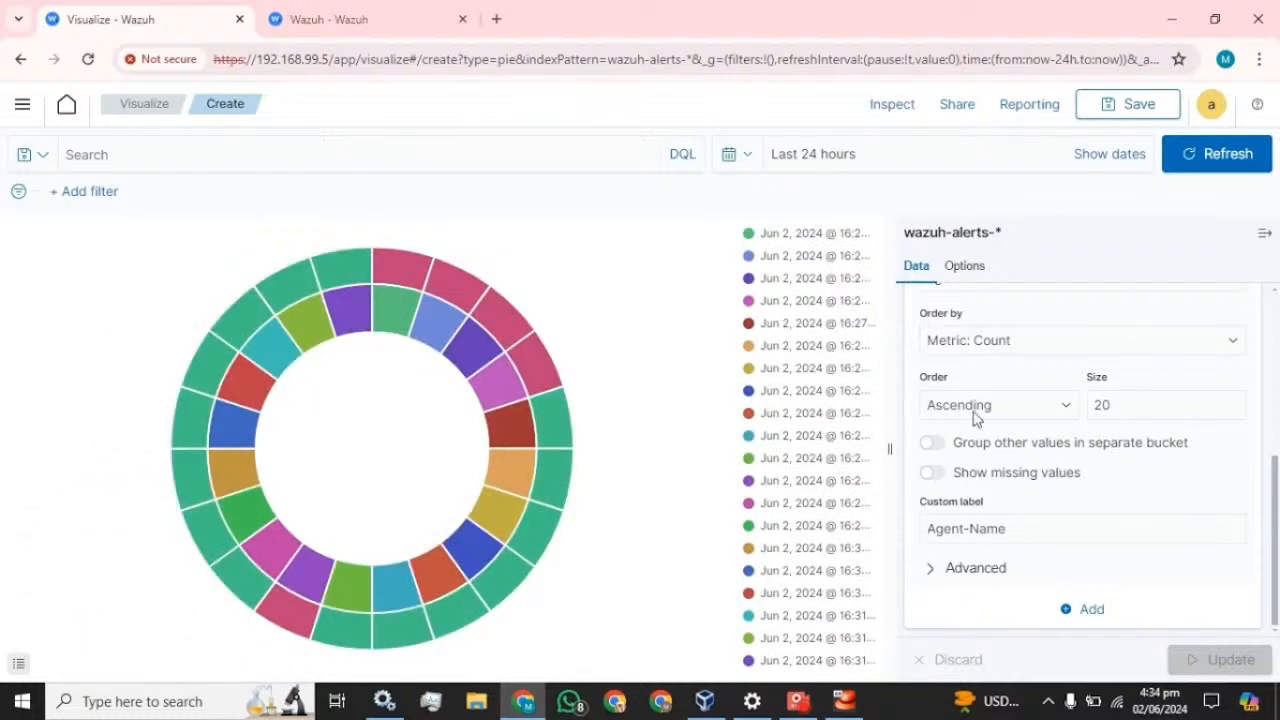
scroll(972, 418, "up", 2)
scroll(920, 450, "up", 3)
left_click(935, 492)
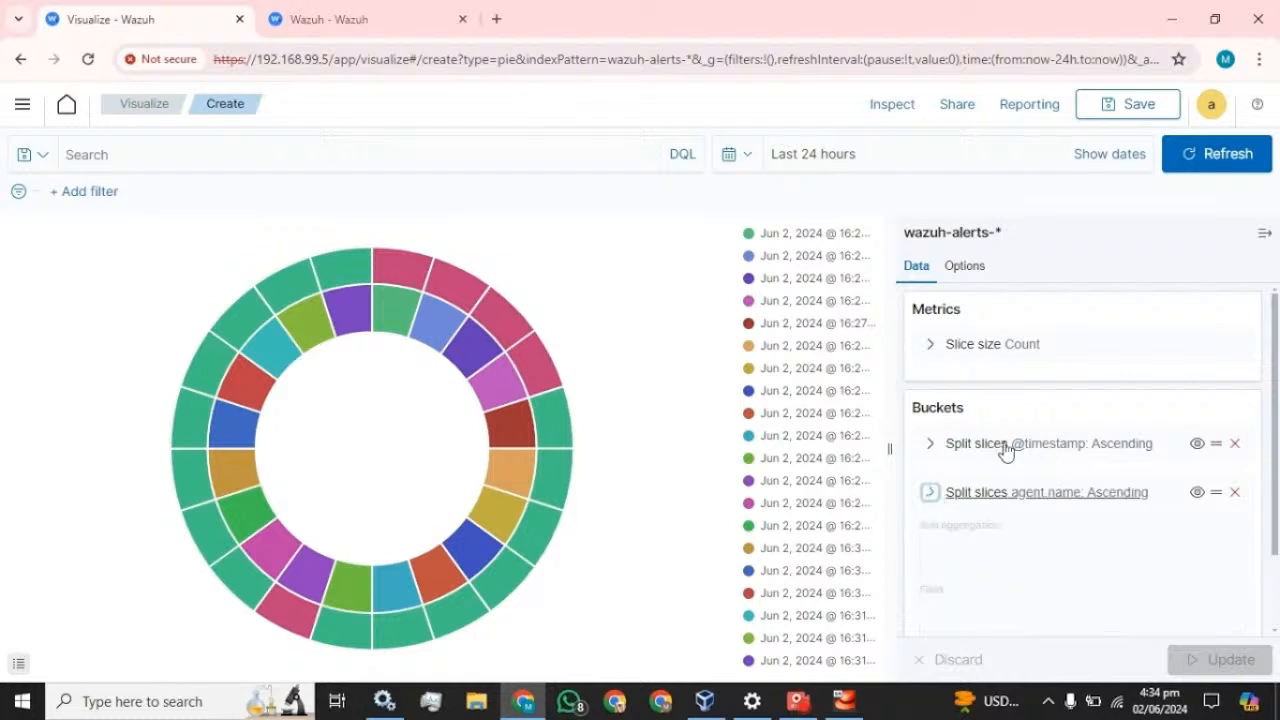
left_click(1096, 533)
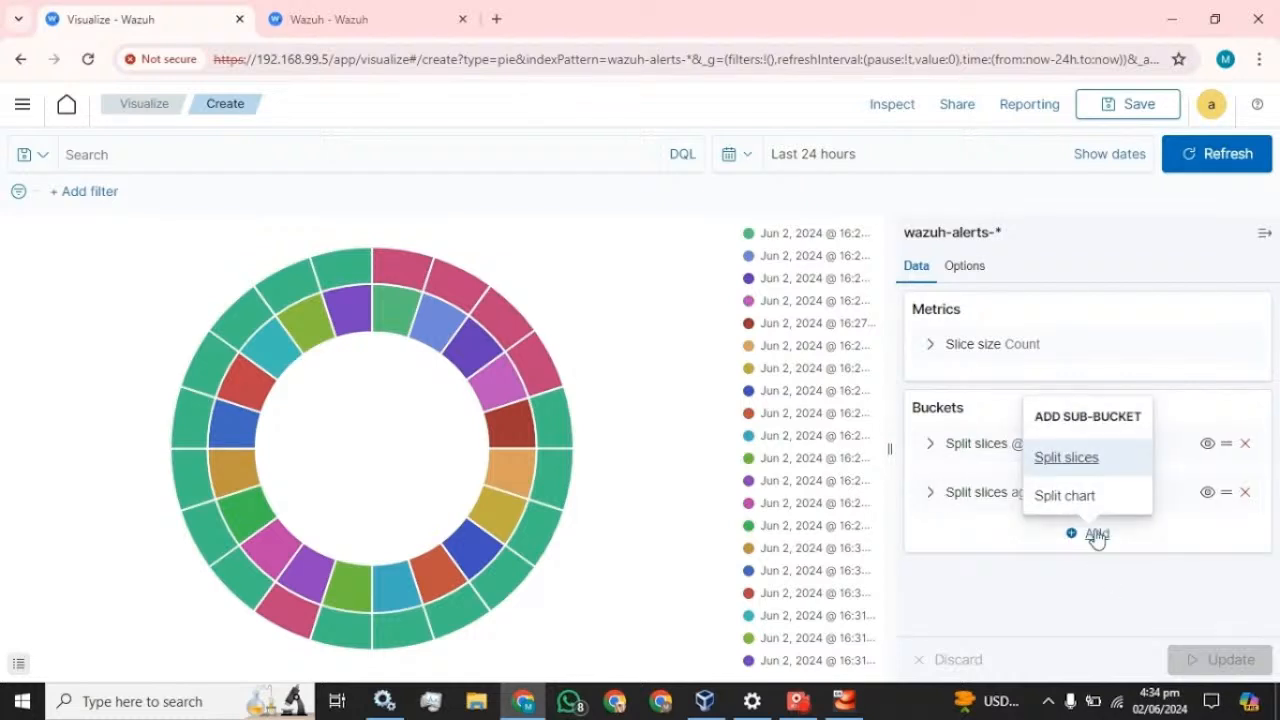
- Add another Split slices sub-bucket using Terms on rule.description
left_click(1074, 474)
scroll(1005, 578, "down", 1)
left_click(1058, 568)
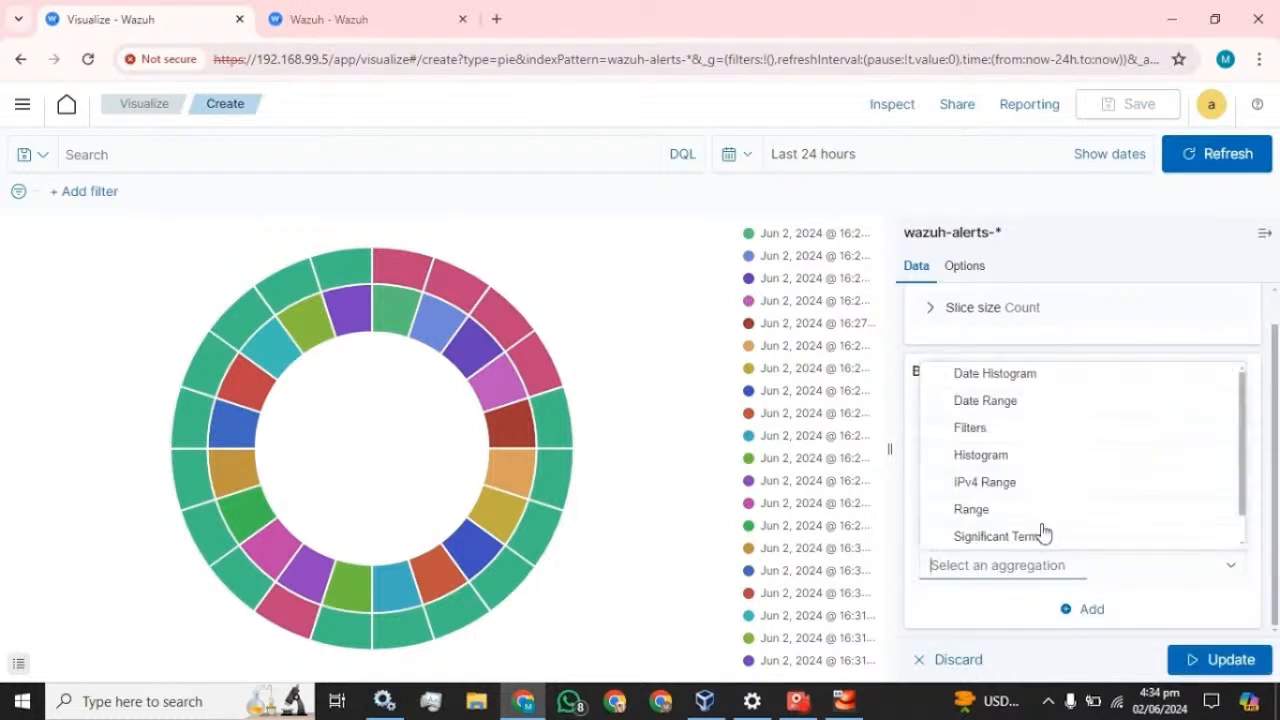
scroll(1006, 540, "down", 1)
left_click(995, 538)
scroll(1057, 466, "down", 3)
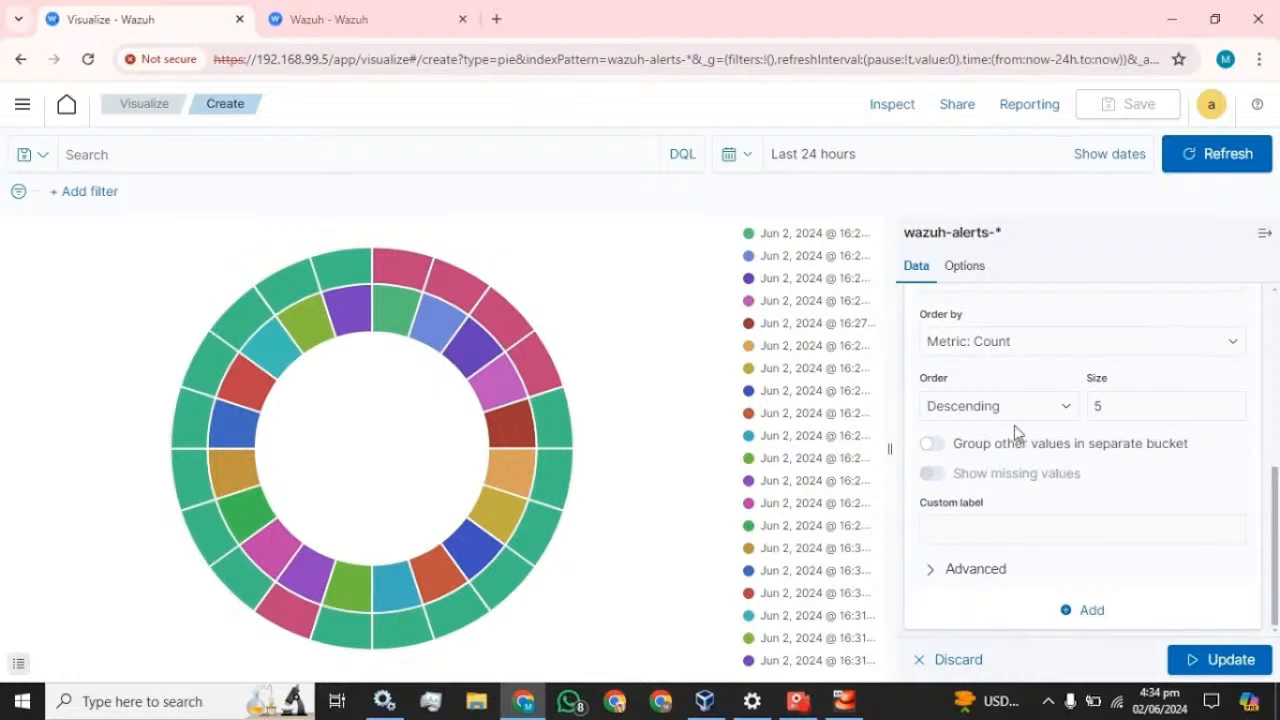
scroll(1010, 400, "up", 1)
left_click(1005, 370)
type("desc")
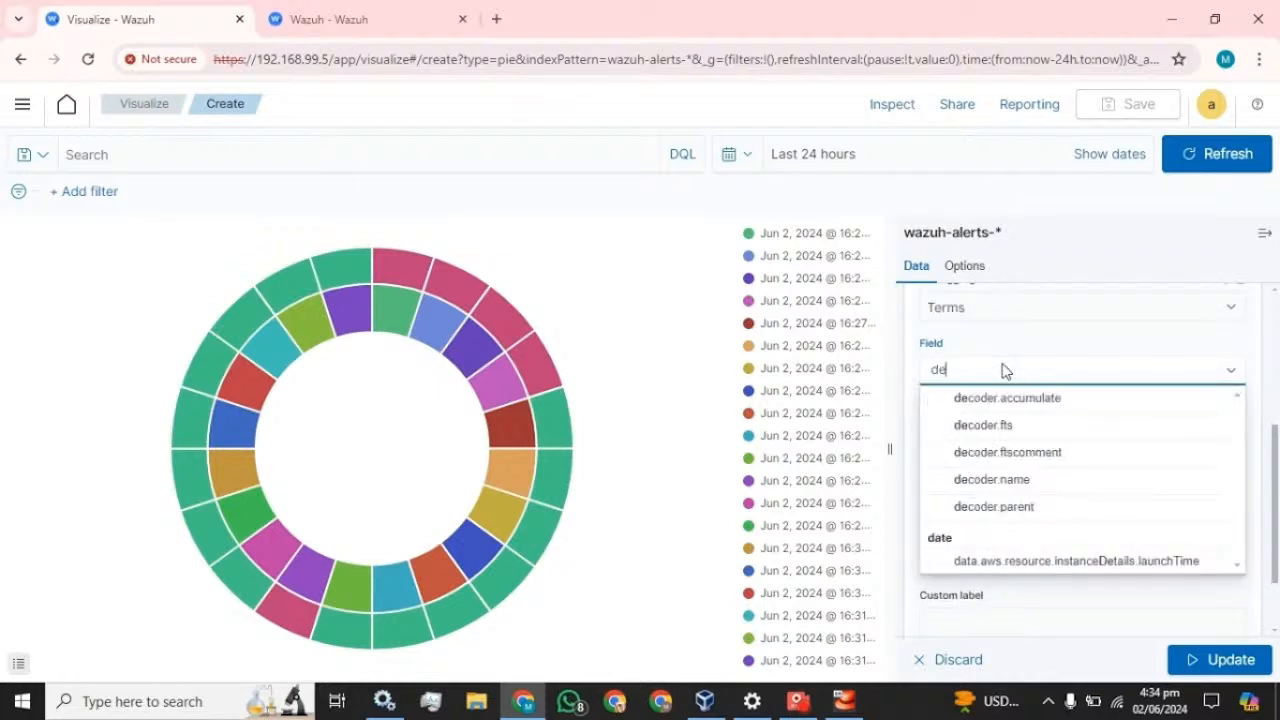
left_click(1000, 537)
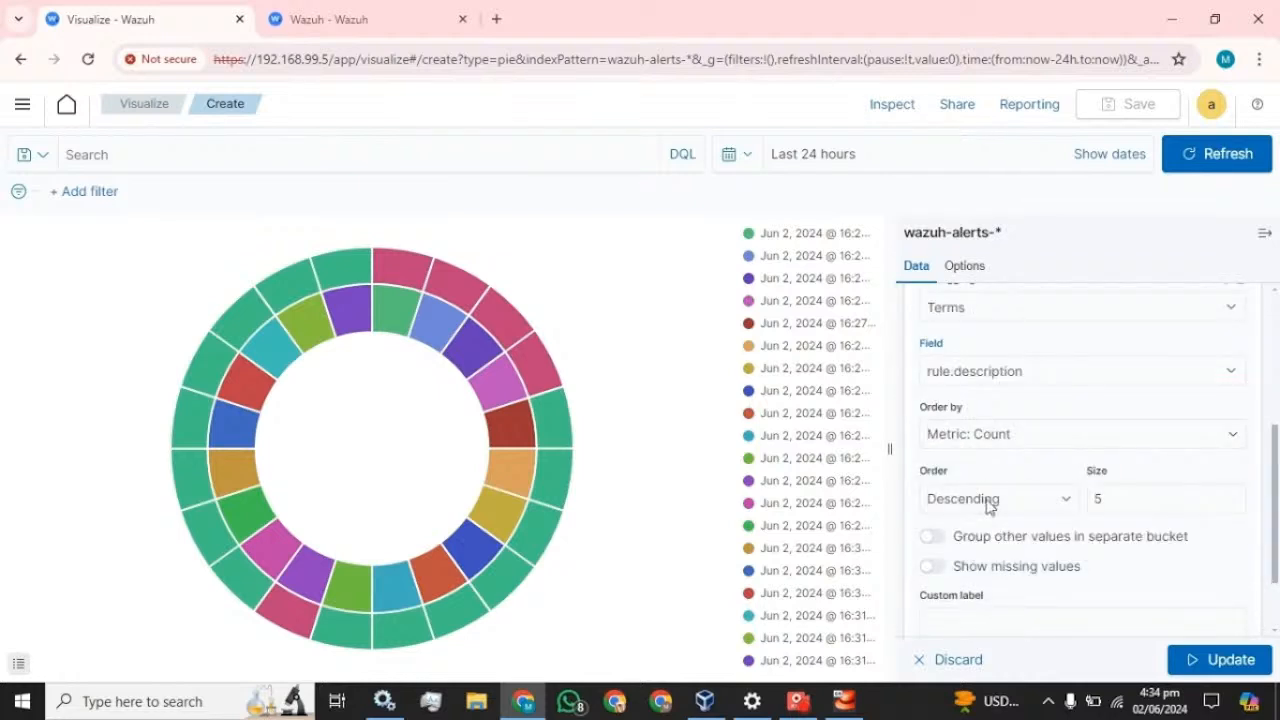
- Order the rule.description slices ascending, size 20, label Description, and update the chart
left_click(986, 498)
left_click(980, 538)
double_click(1097, 498)
type("2")
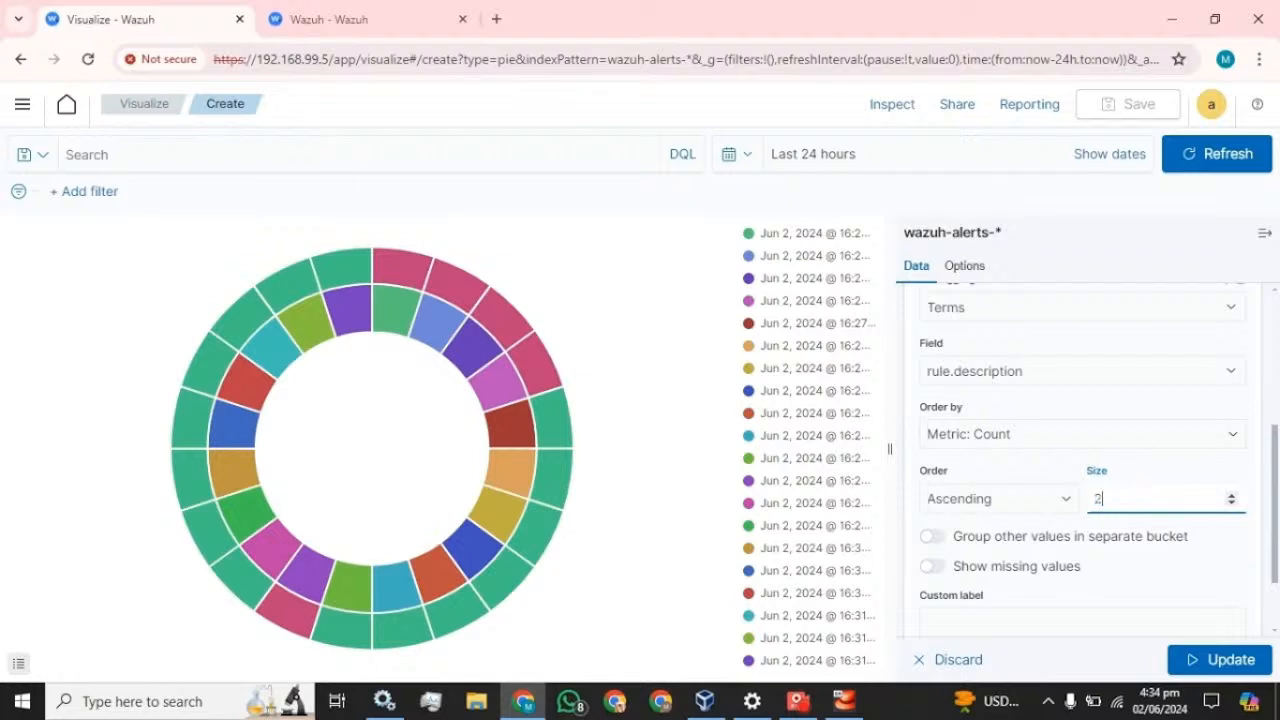
type("0")
left_click(1020, 622)
type("D")
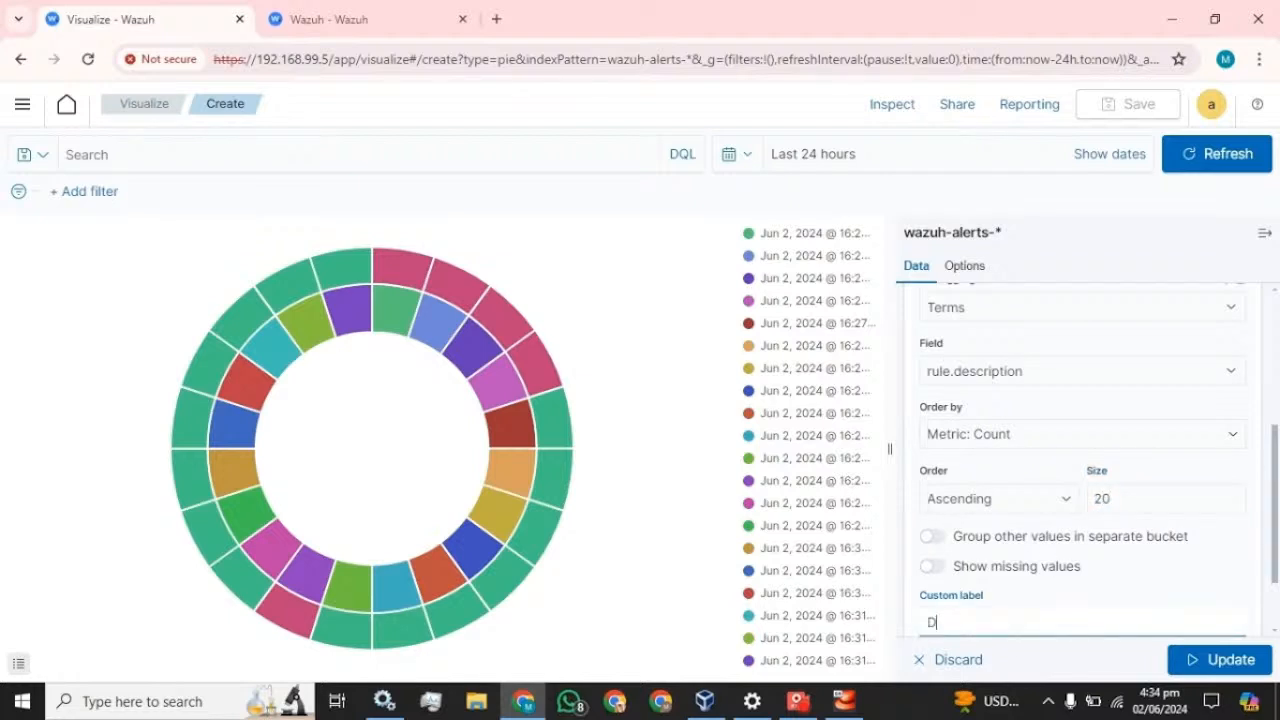
type("escription")
scroll(1117, 591, "down", 2)
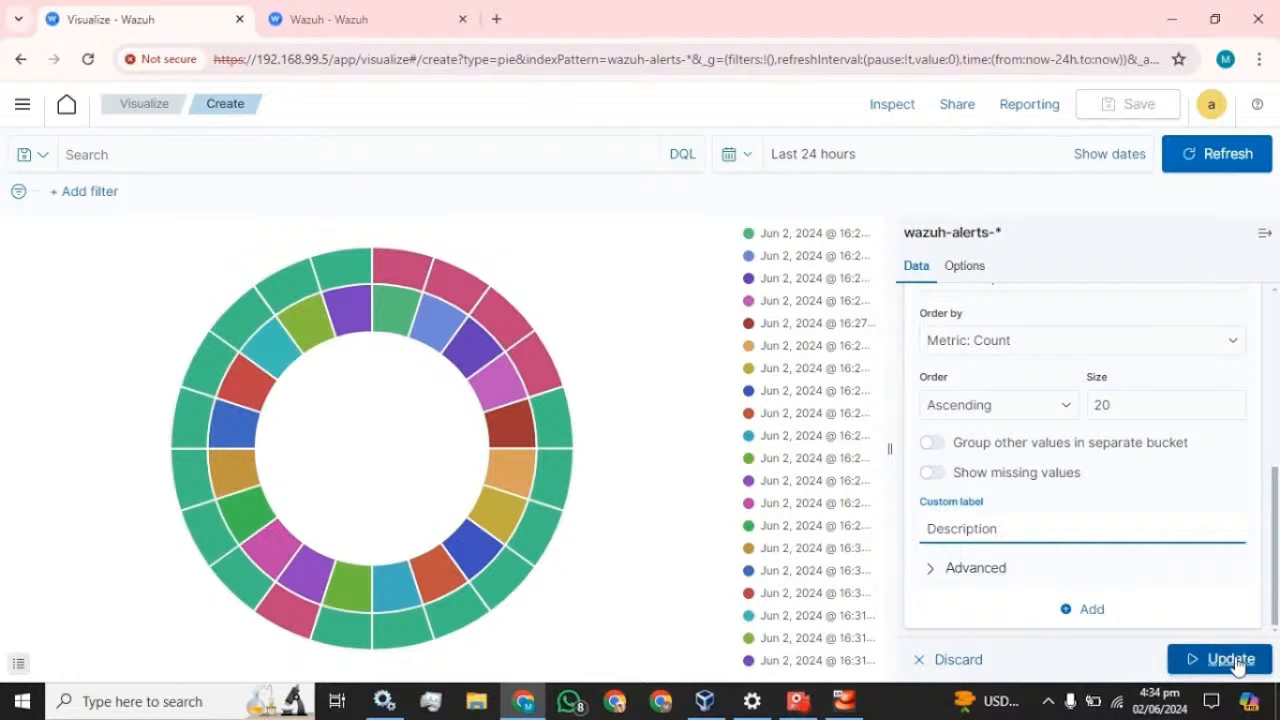
left_click(1231, 660)
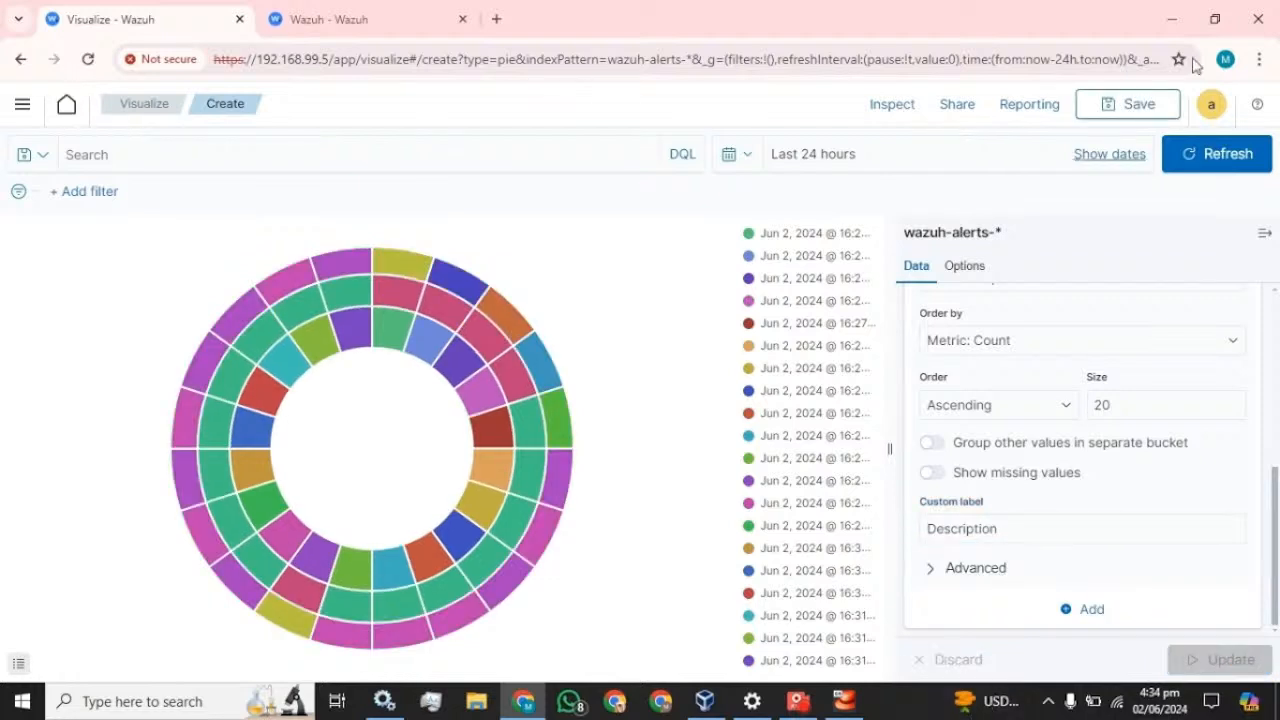
- Save the pie chart visualization under the title Pie_chart
left_click(1128, 107)
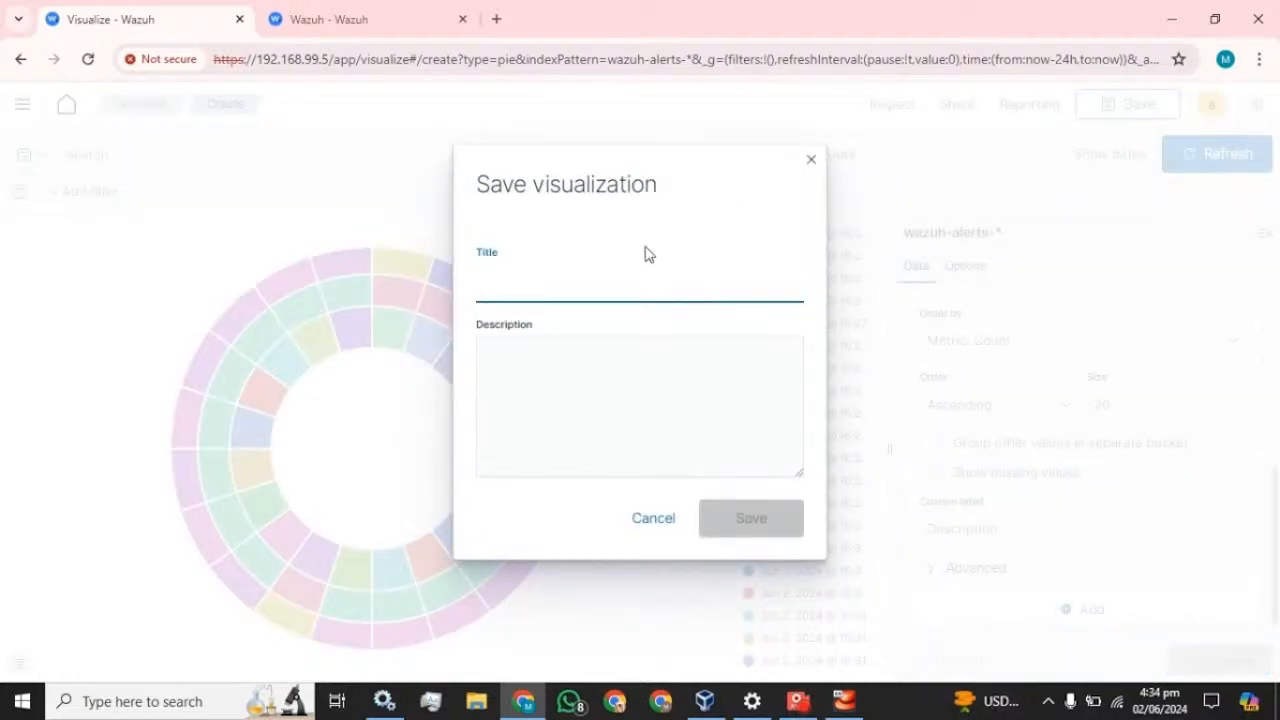
type("Pie")
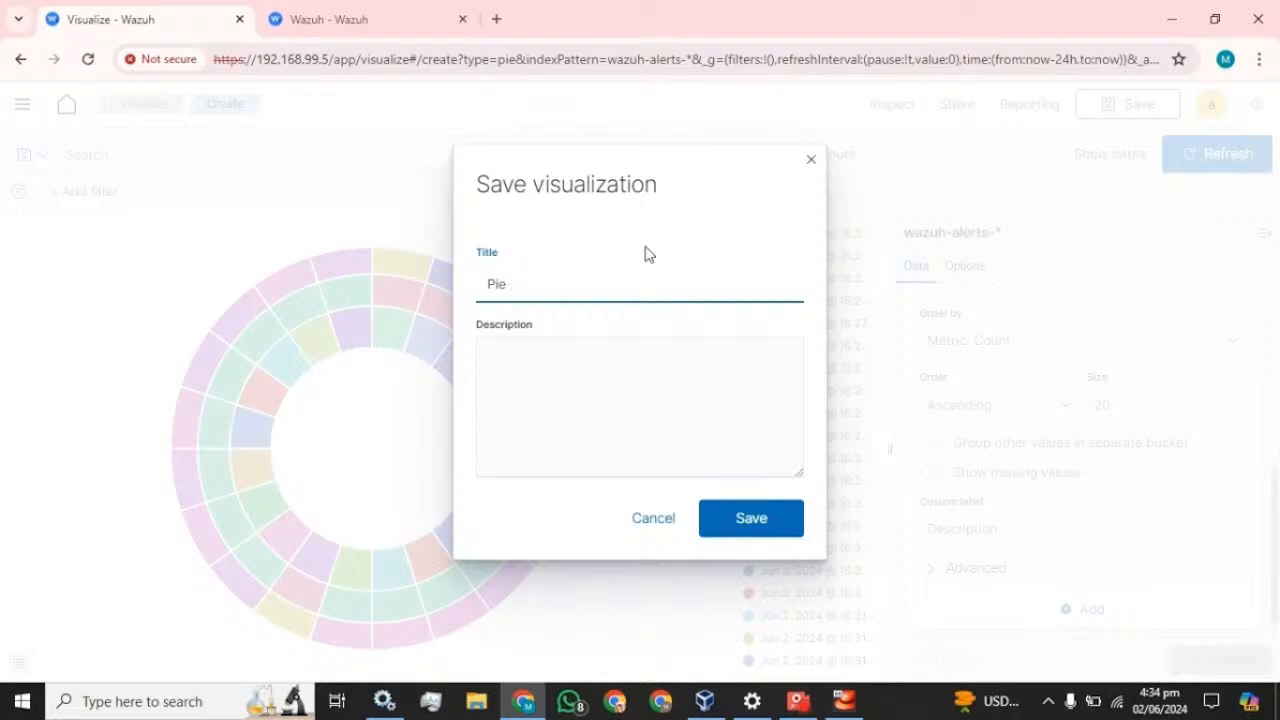
type("-chart")
left_click(749, 522)
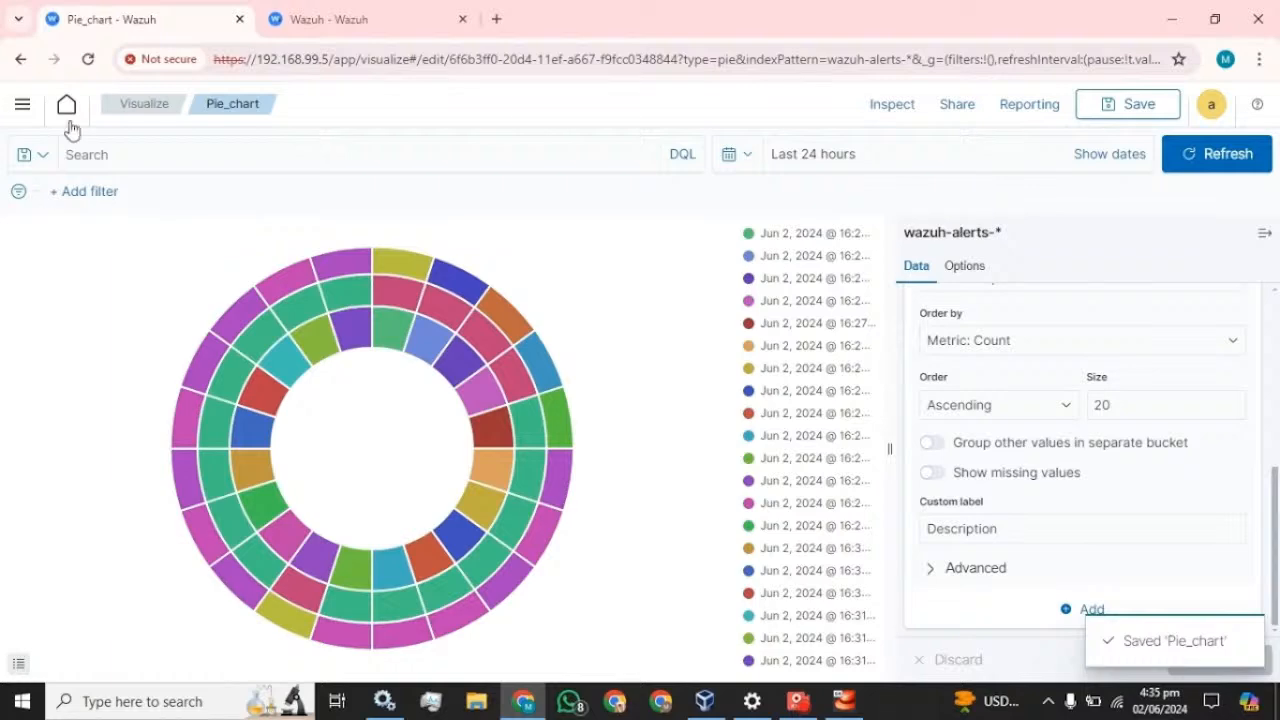
- Navigate through the main menu to the list of dashboards
left_click(22, 104)
left_click(43, 496)
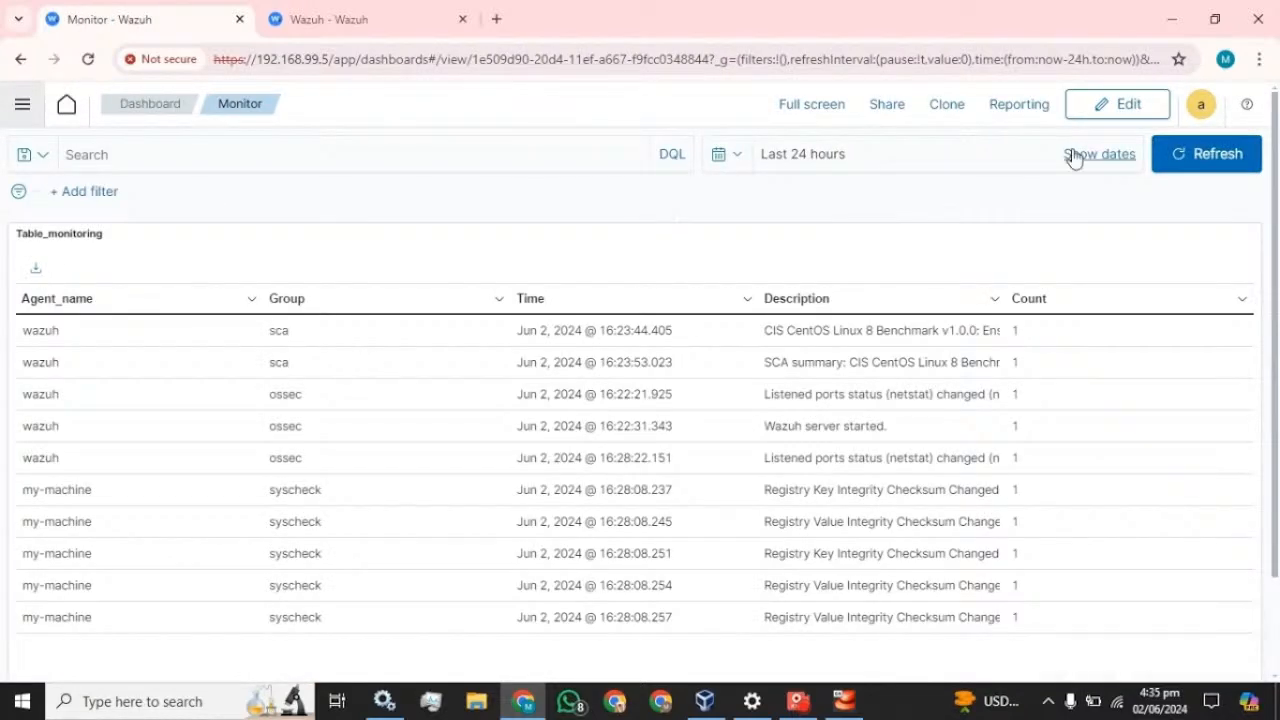
left_click(176, 116)
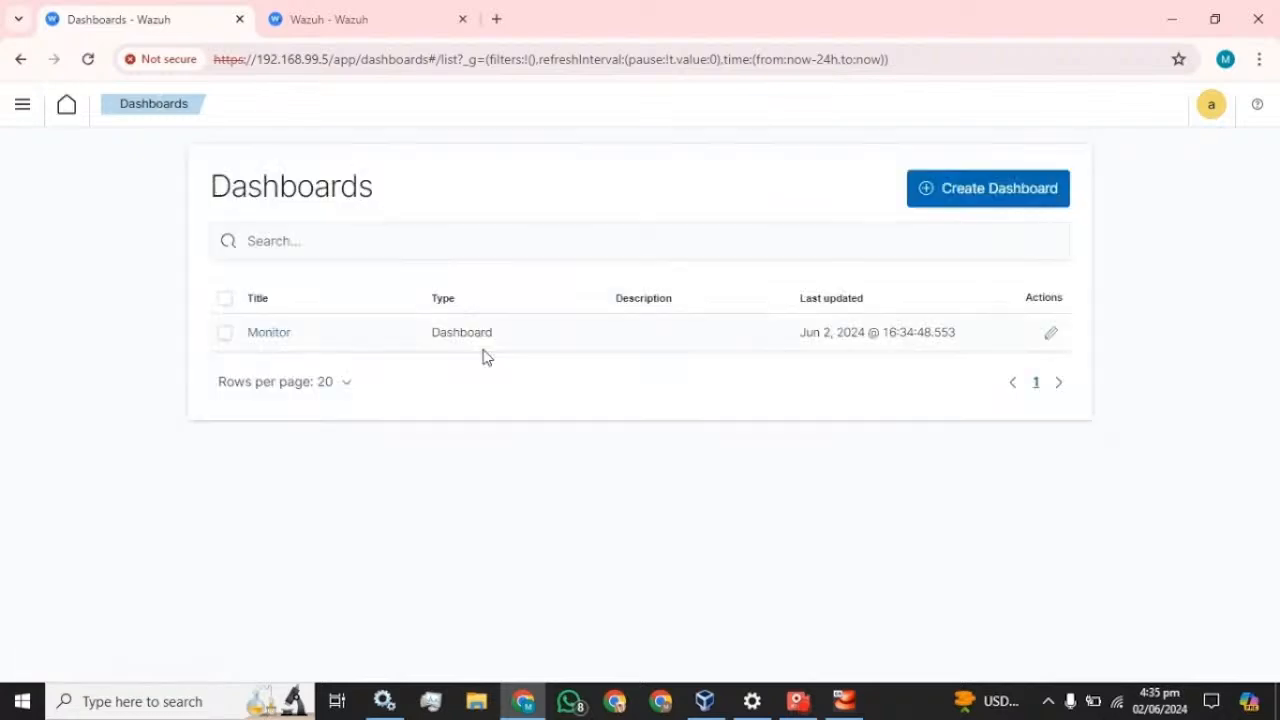
- Open the Monitor dashboard in edit mode and shorten the table panel
left_click(269, 333)
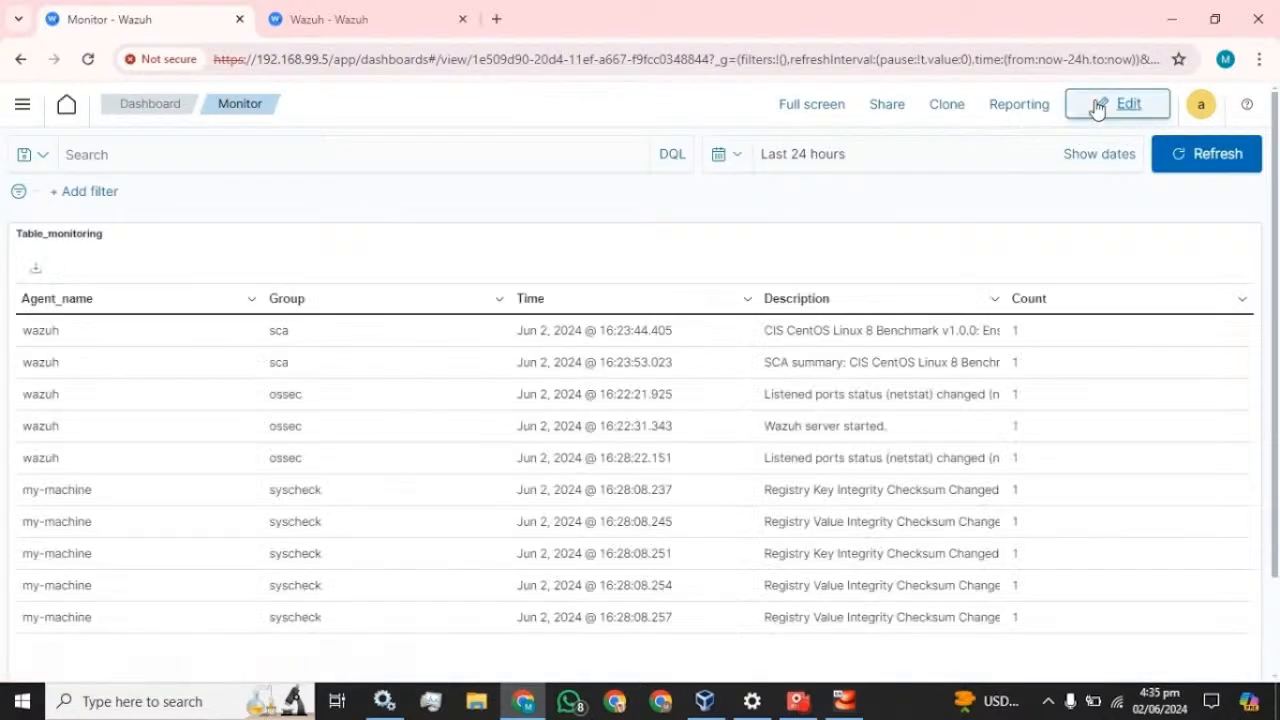
left_click(1100, 105)
scroll(1065, 318, "down", 2)
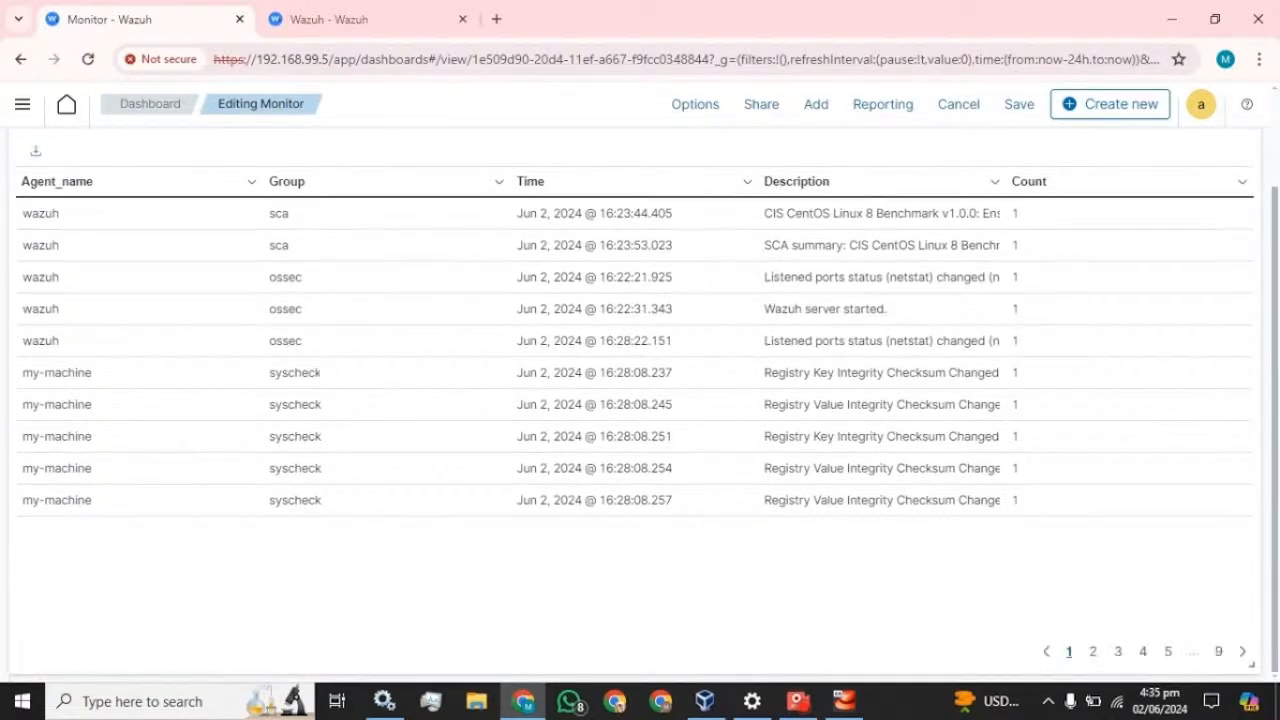
left_click_drag(1249, 660, 1256, 482)
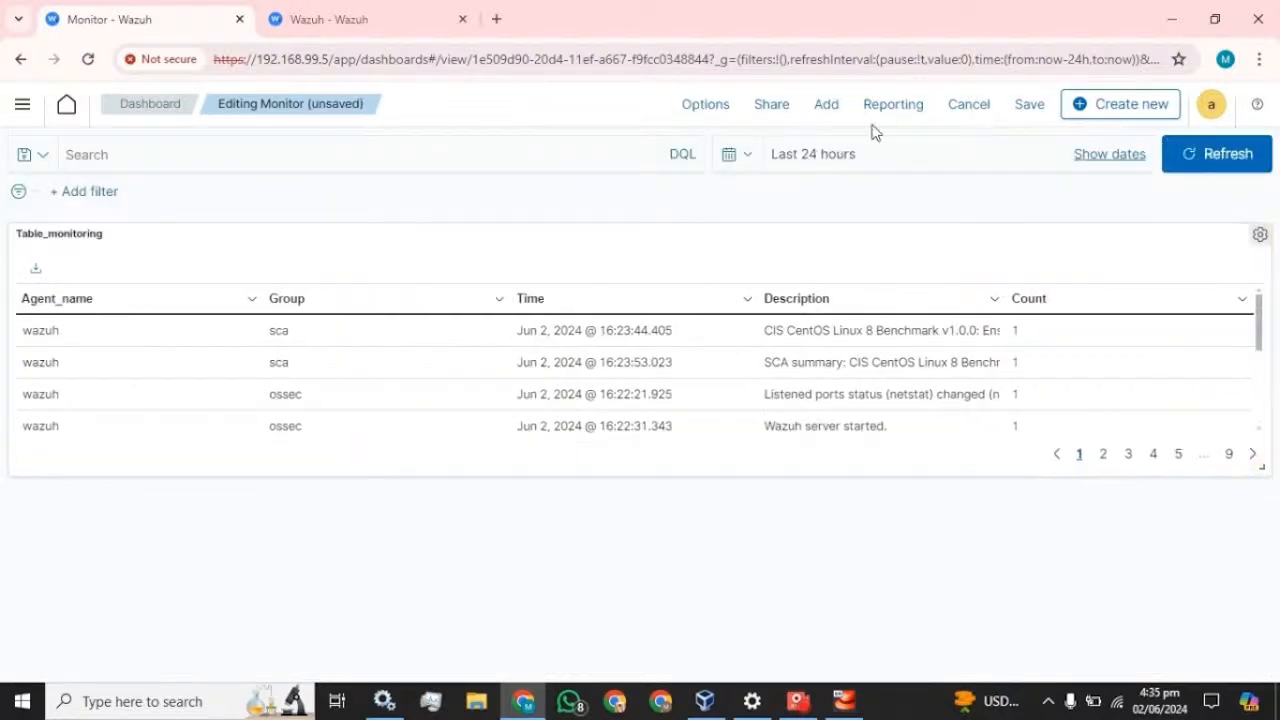
- Add the Pie_chart panel, enlarge Table_monitoring, and stretch Pie_chart to full width
left_click(838, 111)
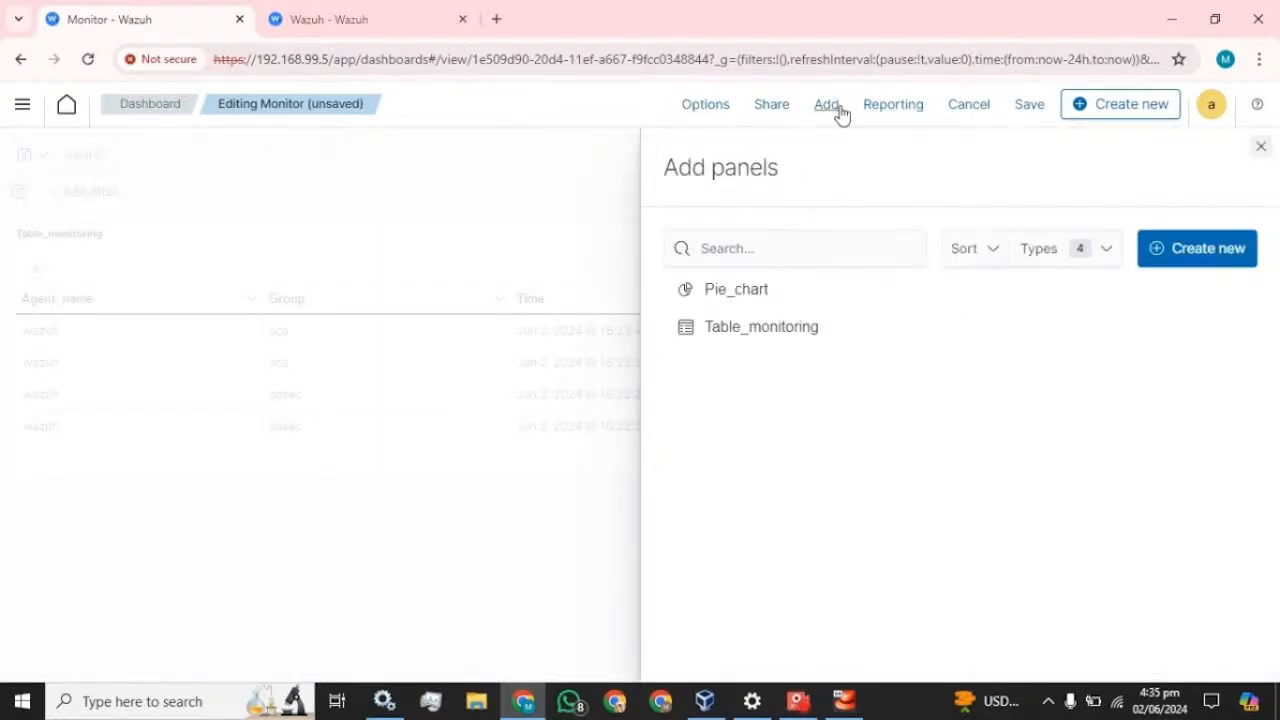
left_click(737, 295)
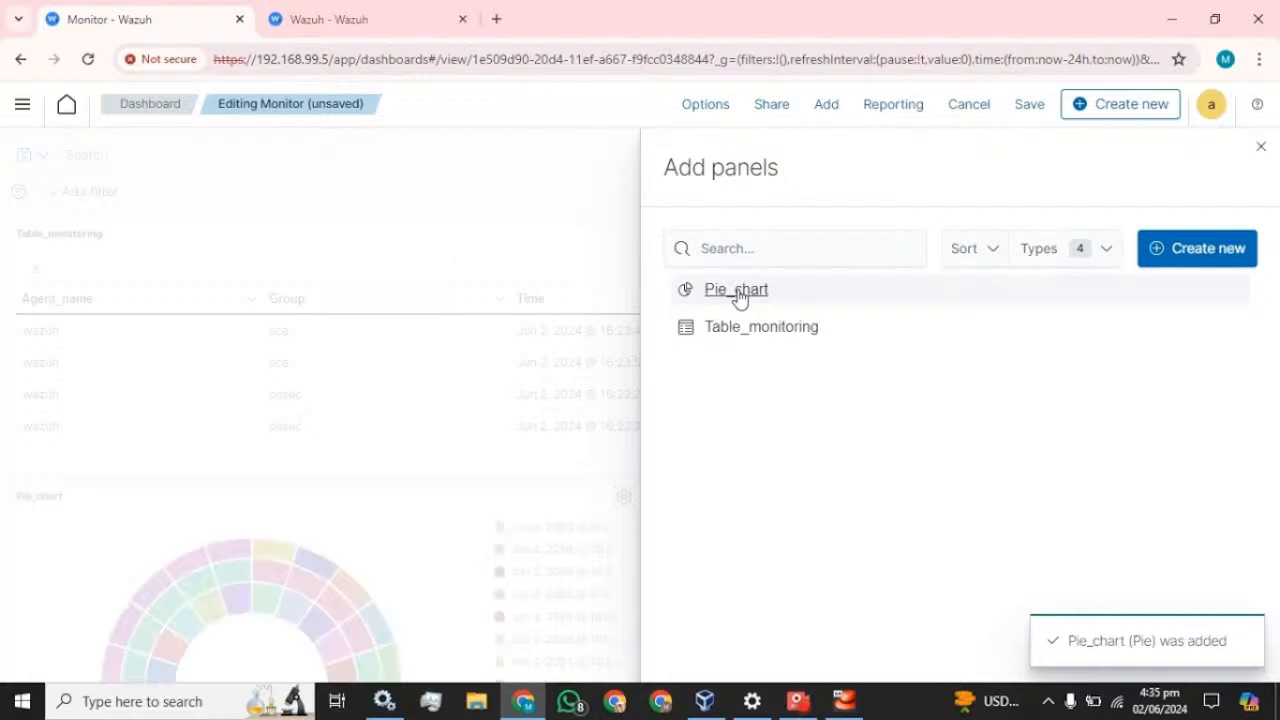
left_click(1261, 147)
scroll(500, 380, "down", 3)
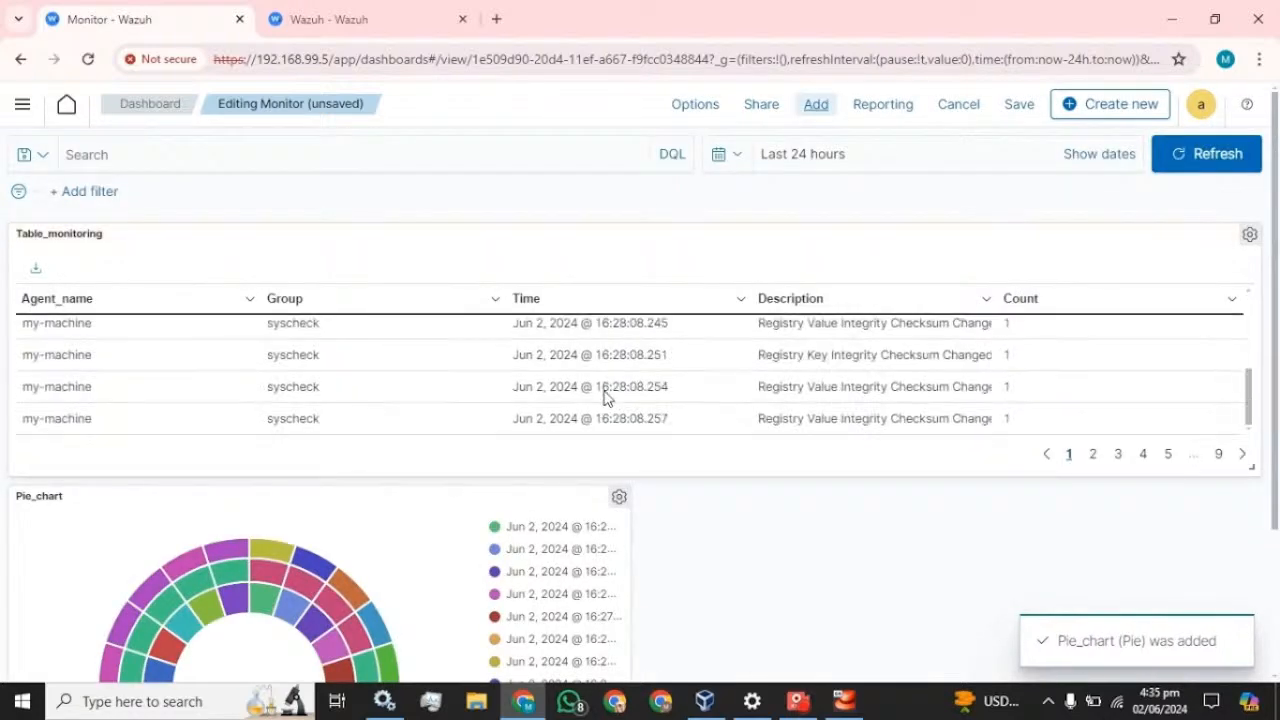
left_click_drag(1250, 462, 1250, 597)
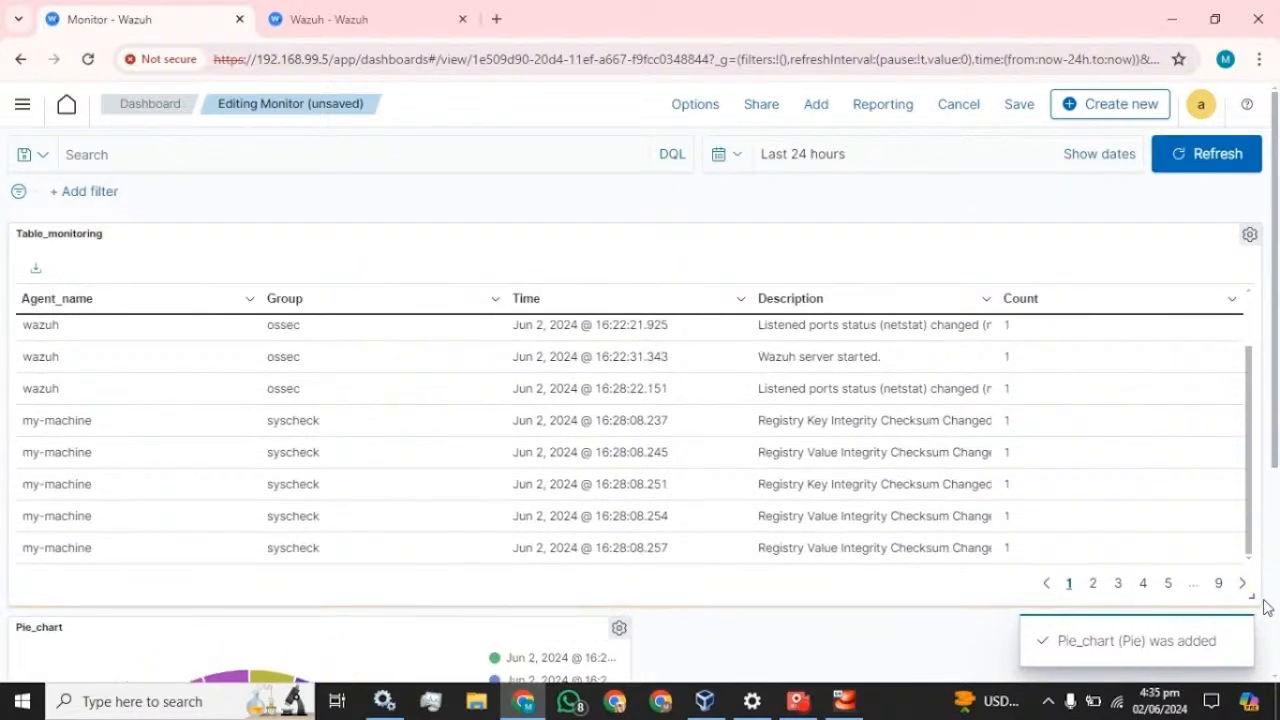
scroll(600, 500, "down", 3)
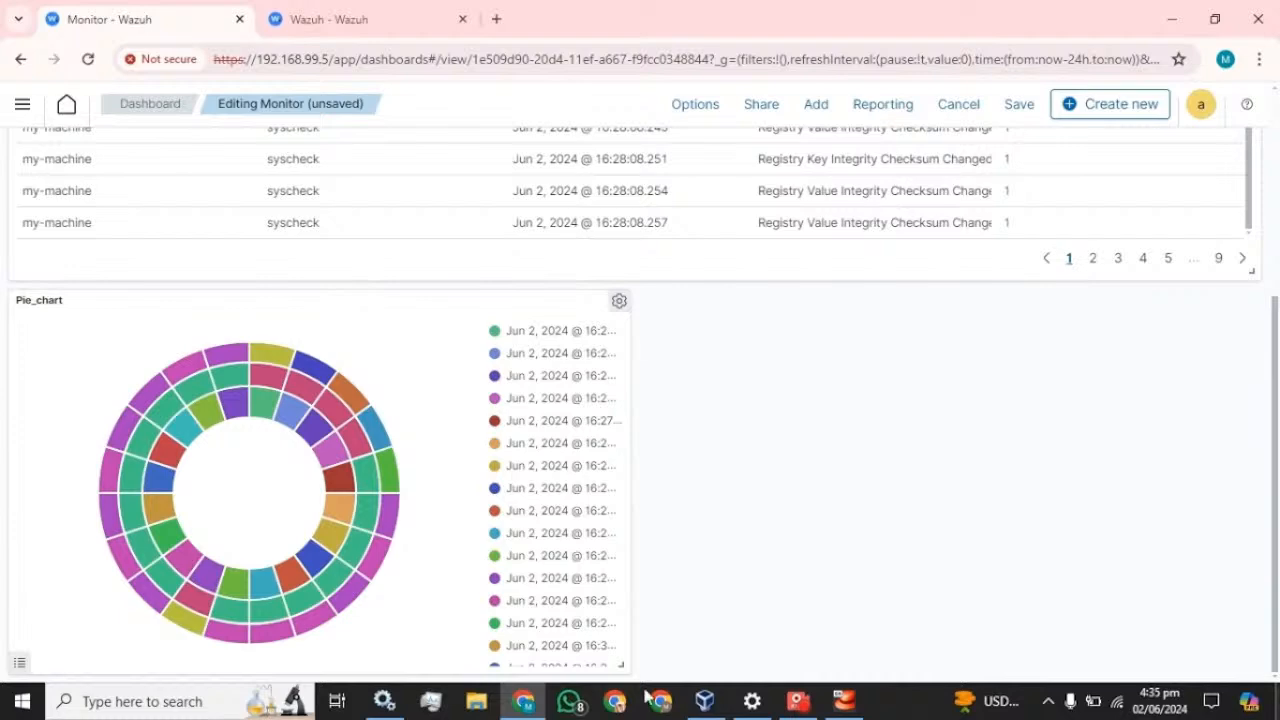
left_click_drag(621, 665, 1257, 656)
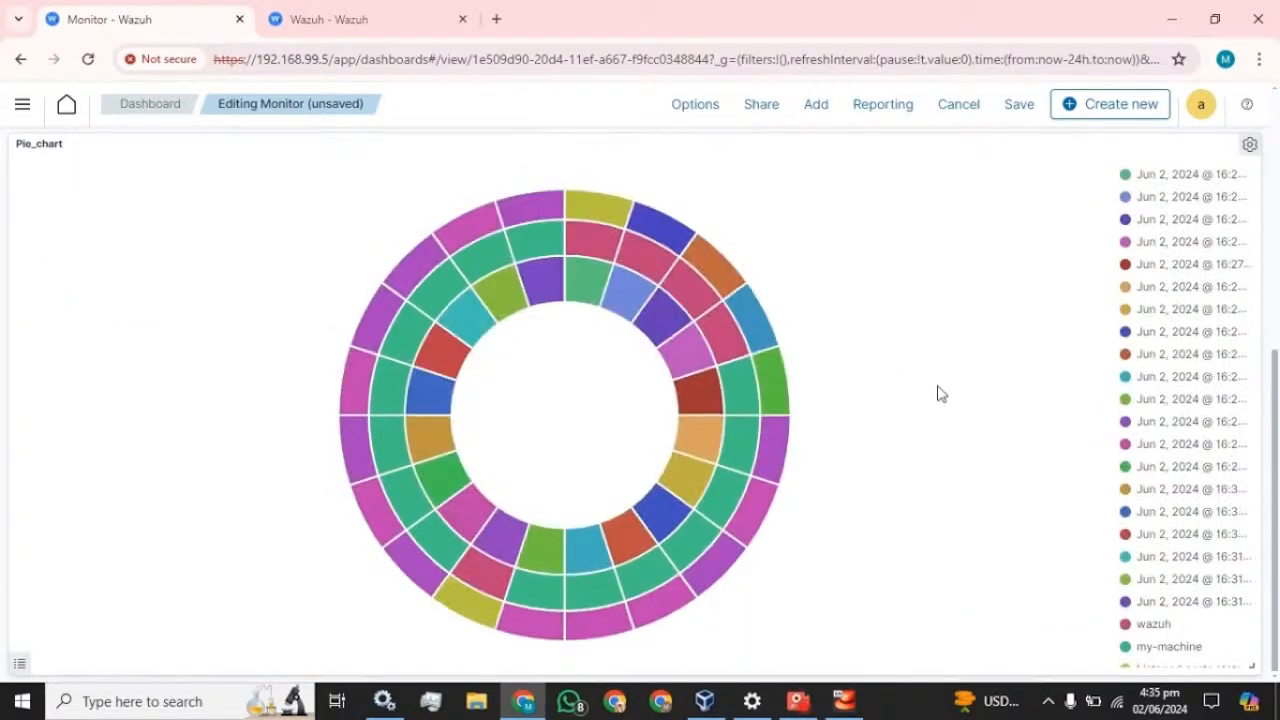
scroll(940, 391, "up", 5)
- Save the edited dashboard, keeping its title Monitor
left_click(1014, 106)
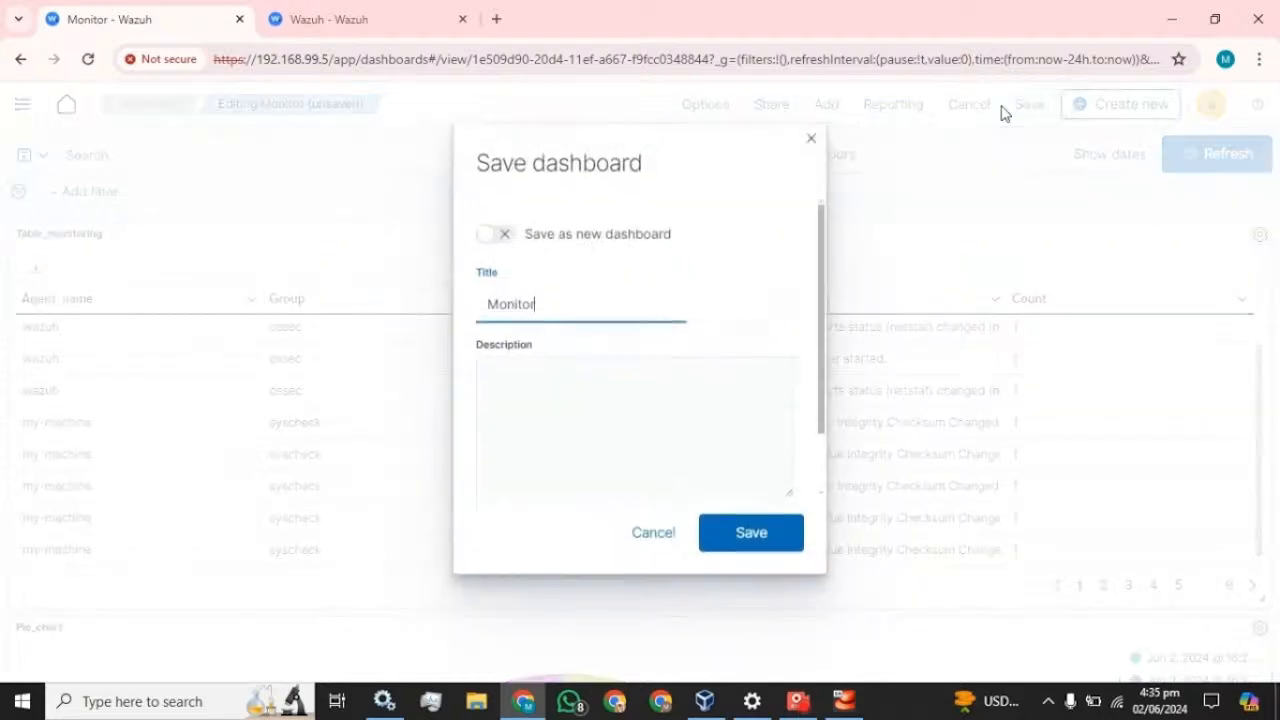
left_click(762, 540)
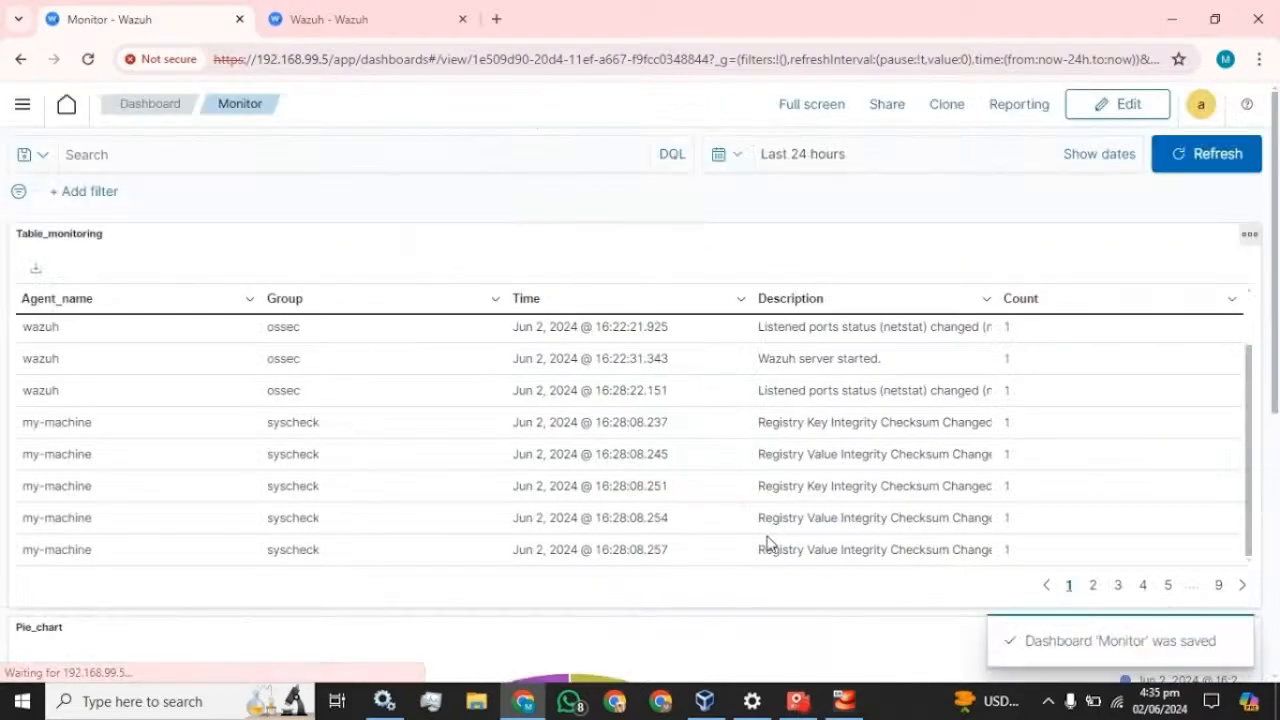
scroll(622, 409, "down", 5)
scroll(624, 409, "up", 5)
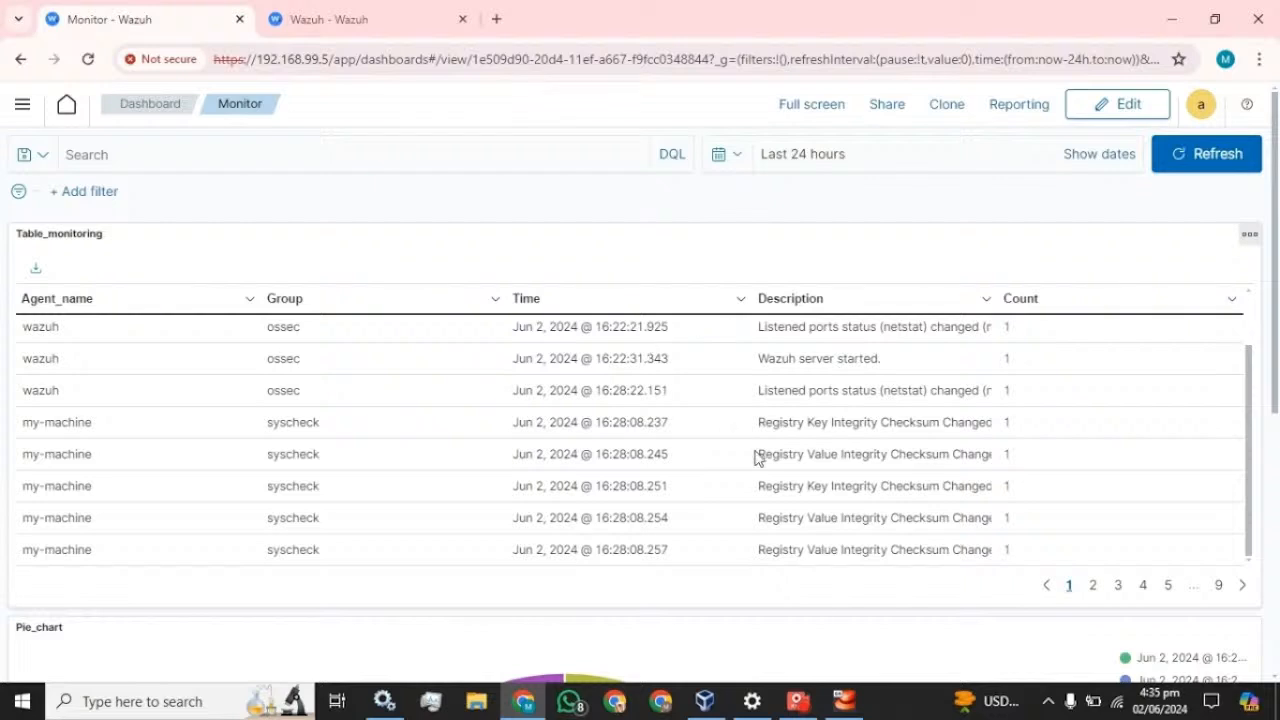
scroll(766, 457, "up", 1)
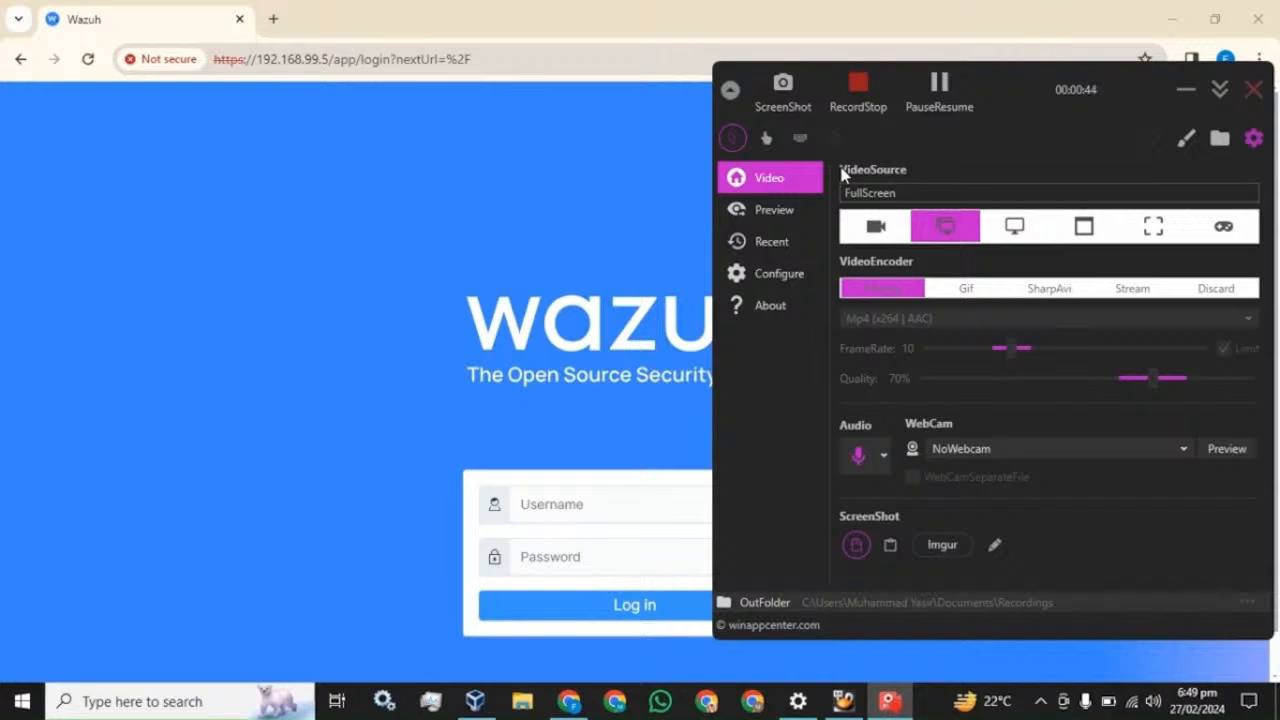
- Sign in to Wazuh with the admin account's credentials and dismiss Chrome's password warning
left_click(396, 20)
left_click(610, 504)
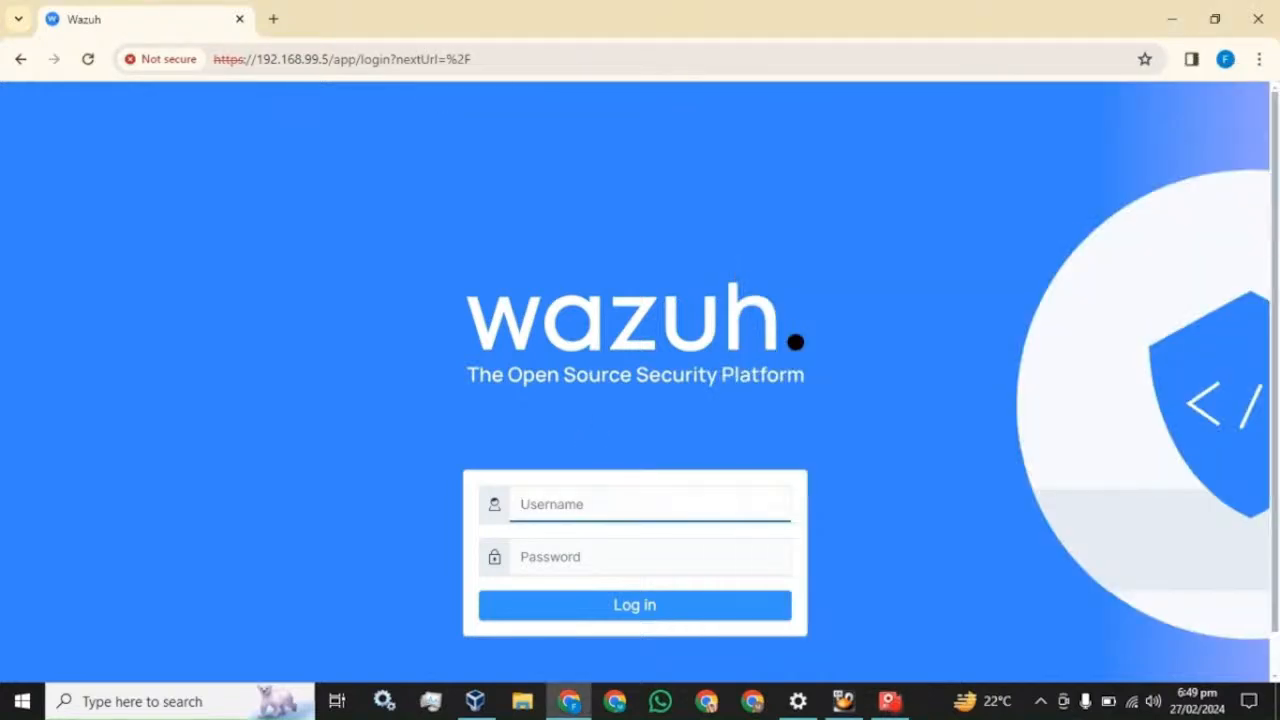
type("admin")
key("Tab")
type("admin")
key("Return")
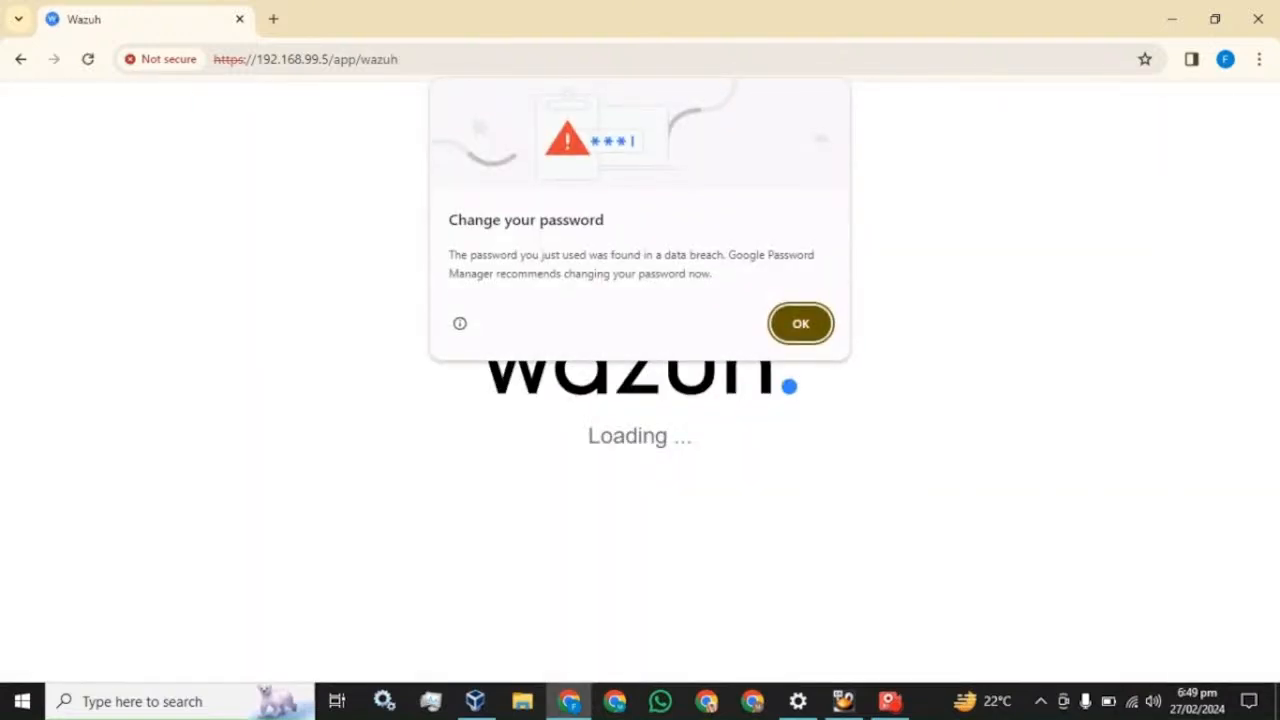
left_click(804, 324)
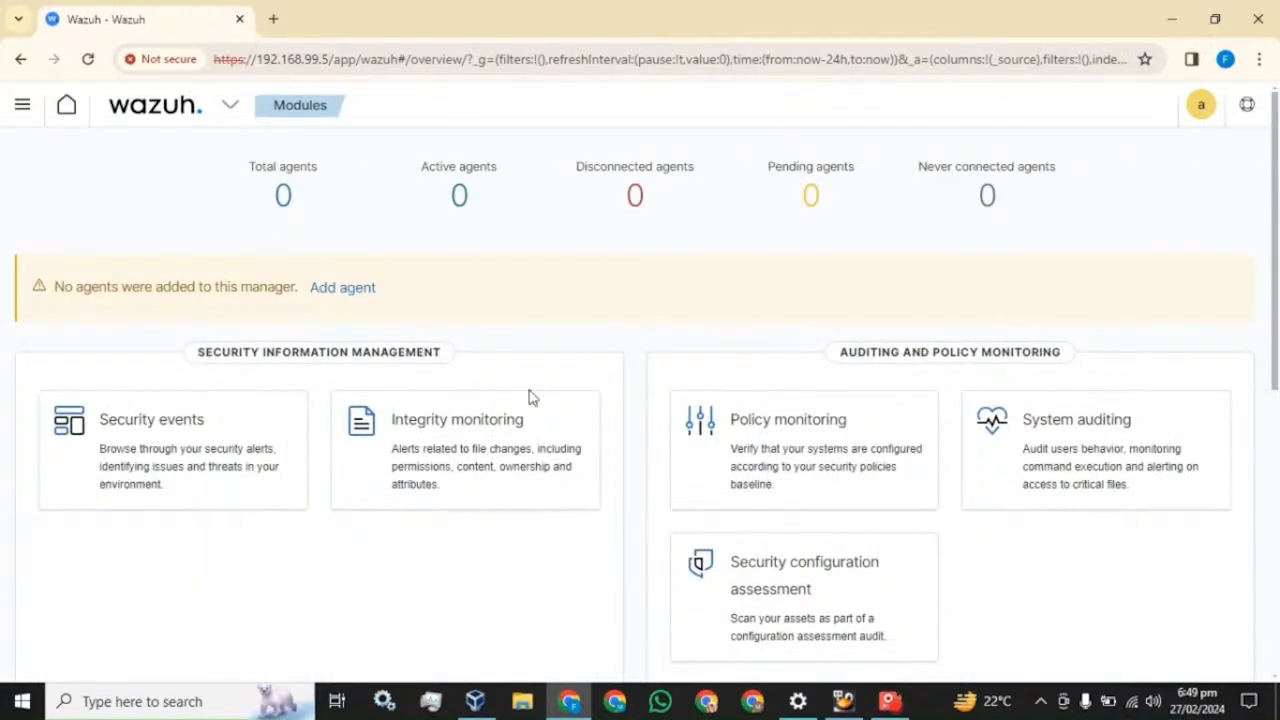
left_click(345, 288)
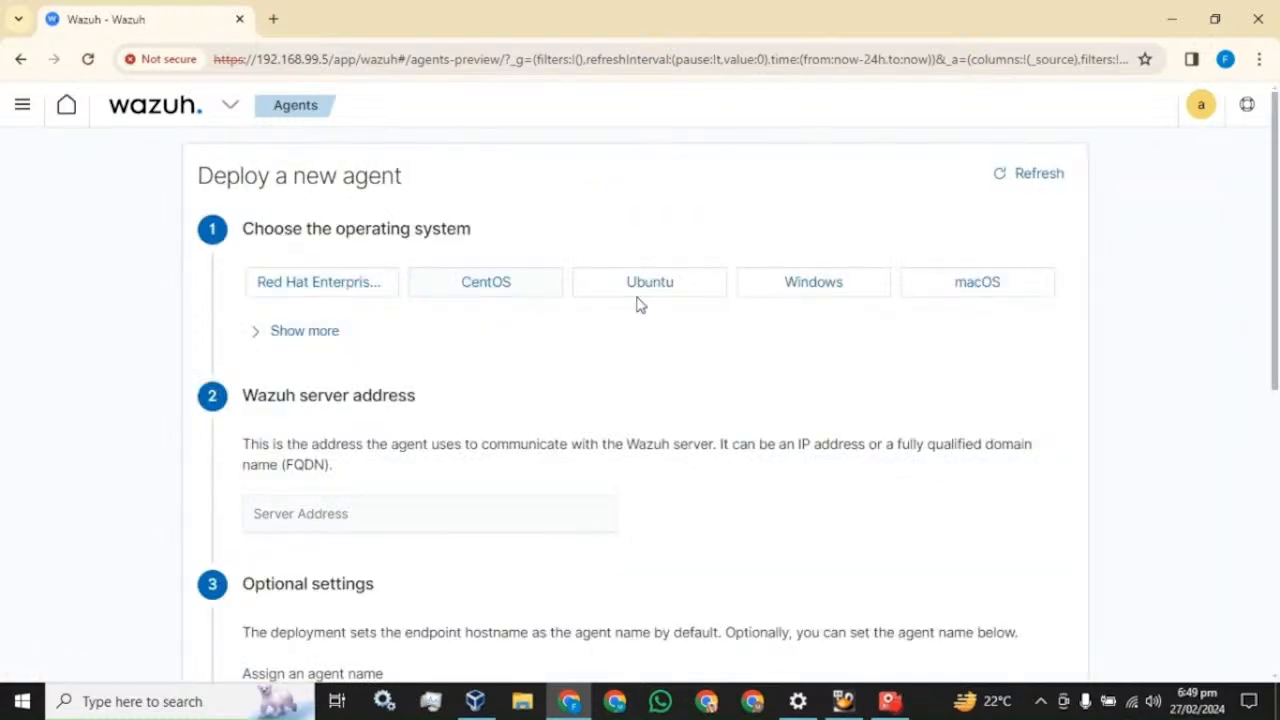
- Choose Windows as the agent OS and paste 192.168.99.5 as the server address
left_click(804, 293)
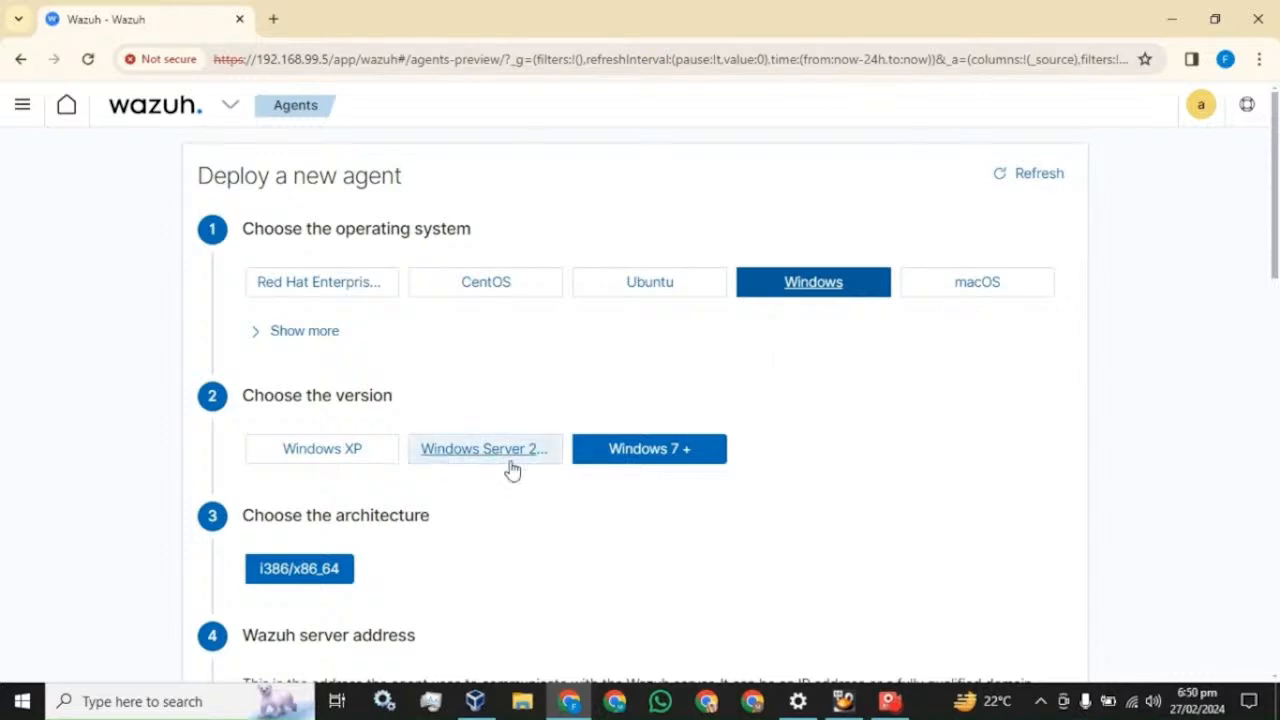
scroll(505, 460, "down", 1)
scroll(334, 466, "down", 5)
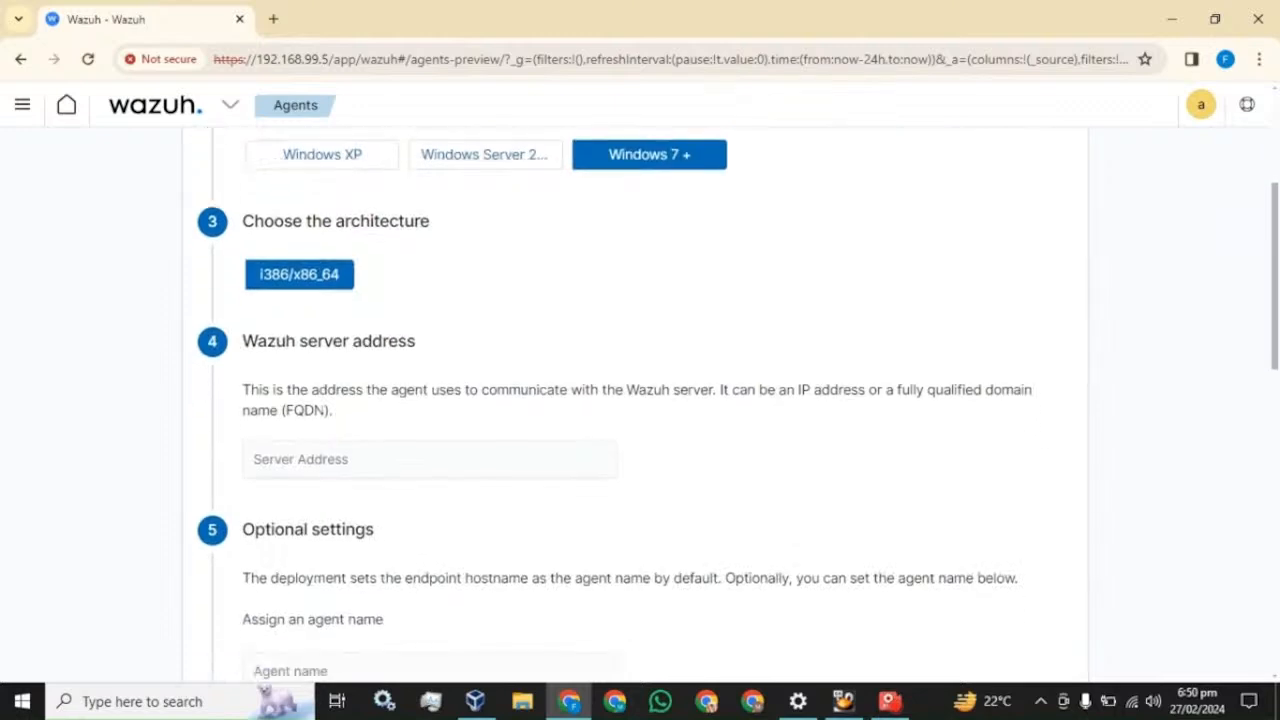
left_click(334, 197)
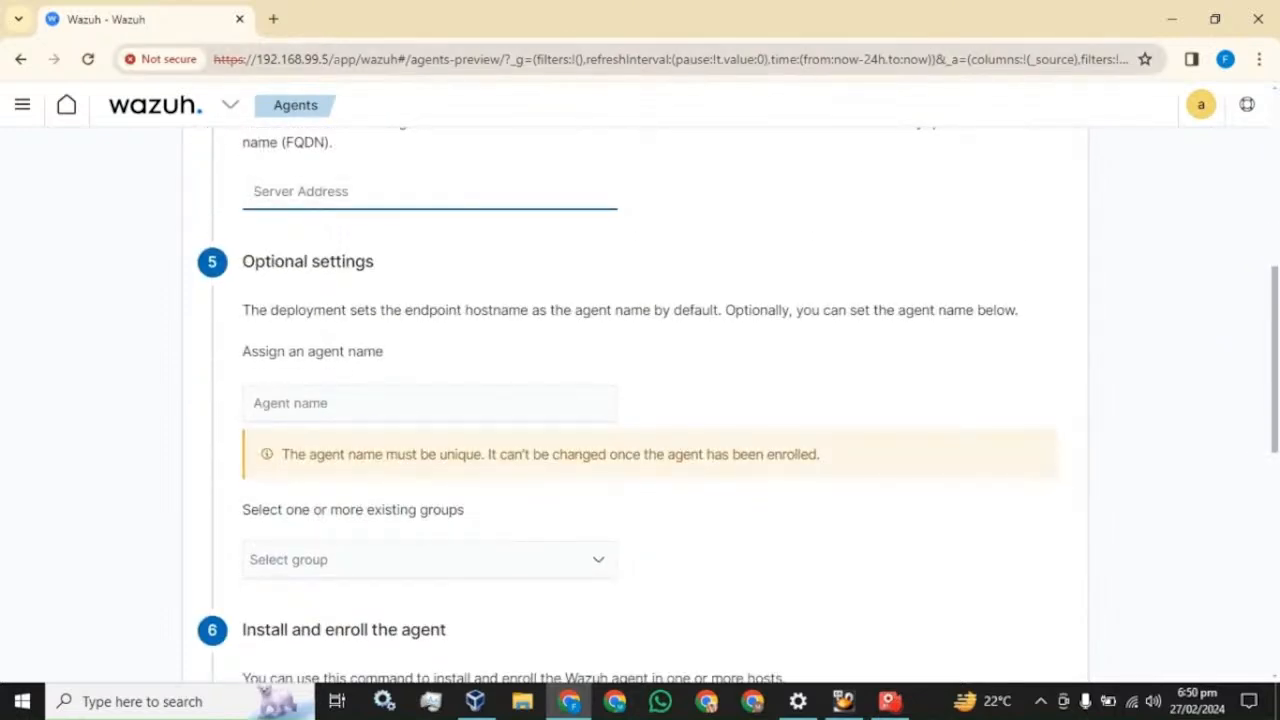
left_click_drag(314, 59, 253, 59)
key("ctrl+c")
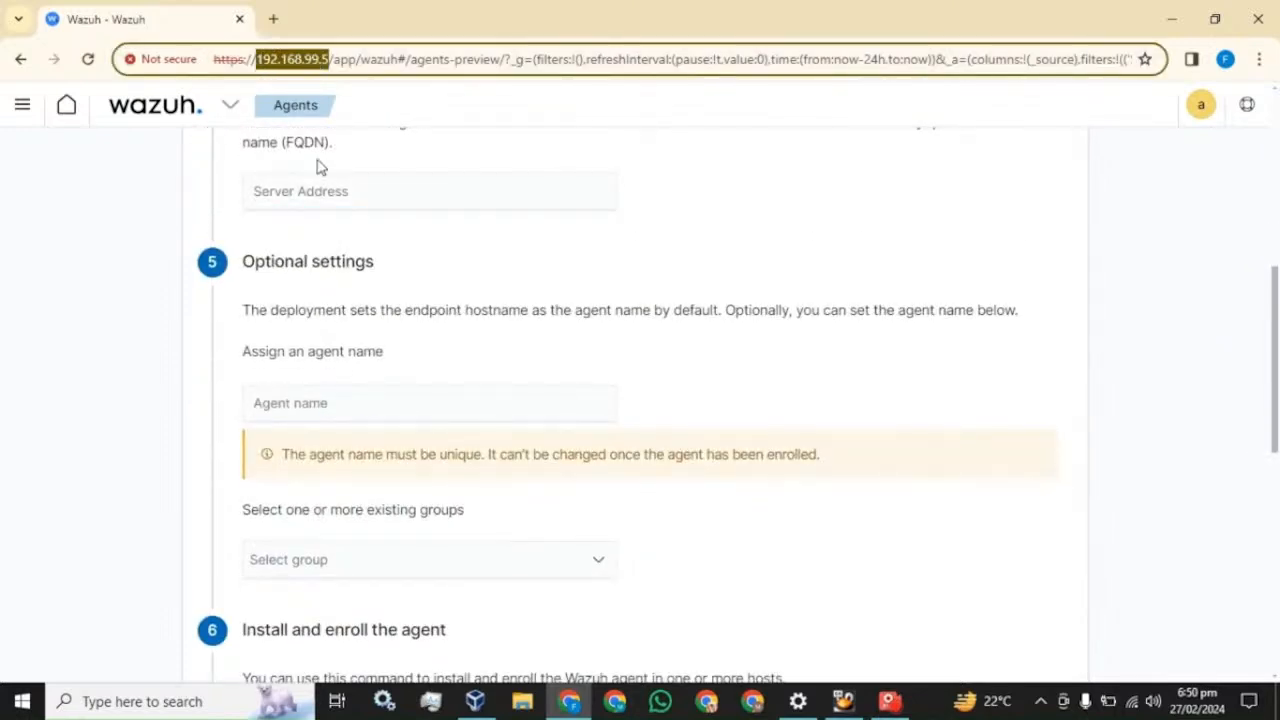
left_click(321, 191)
key("ctrl+v")
- Name the agent my-machine and copy the generated install command
left_click(420, 403)
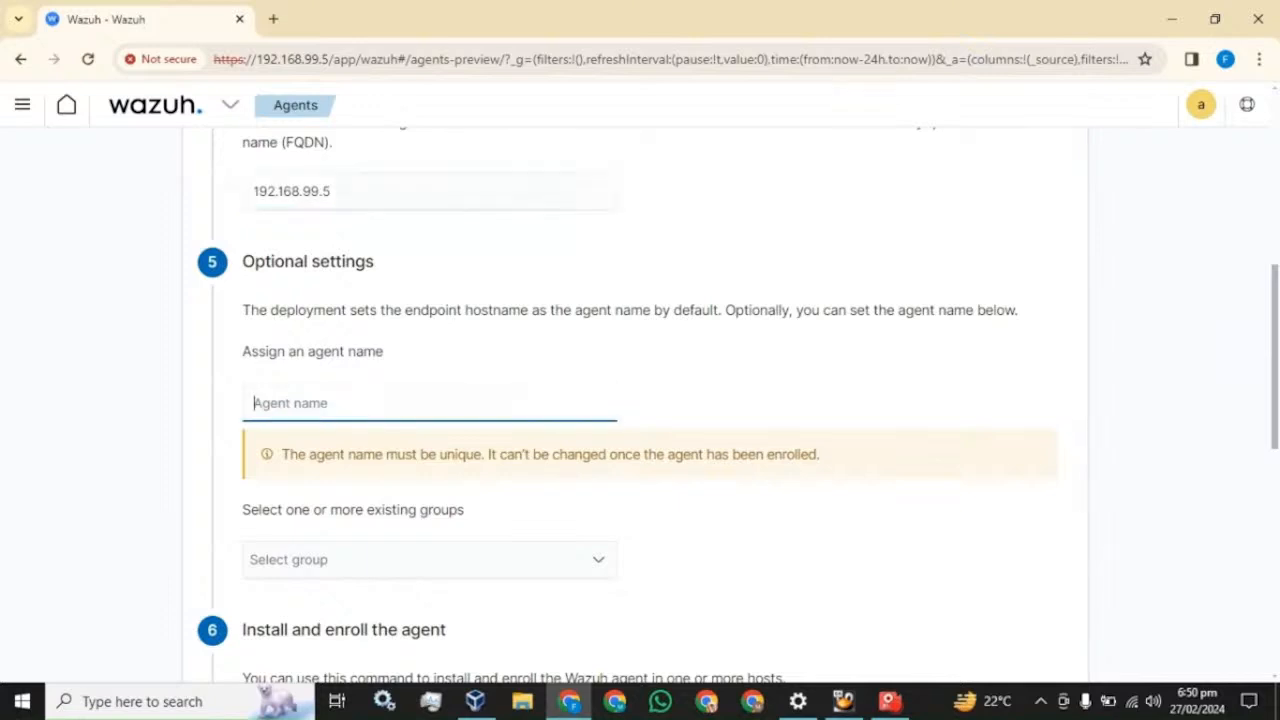
type("m")
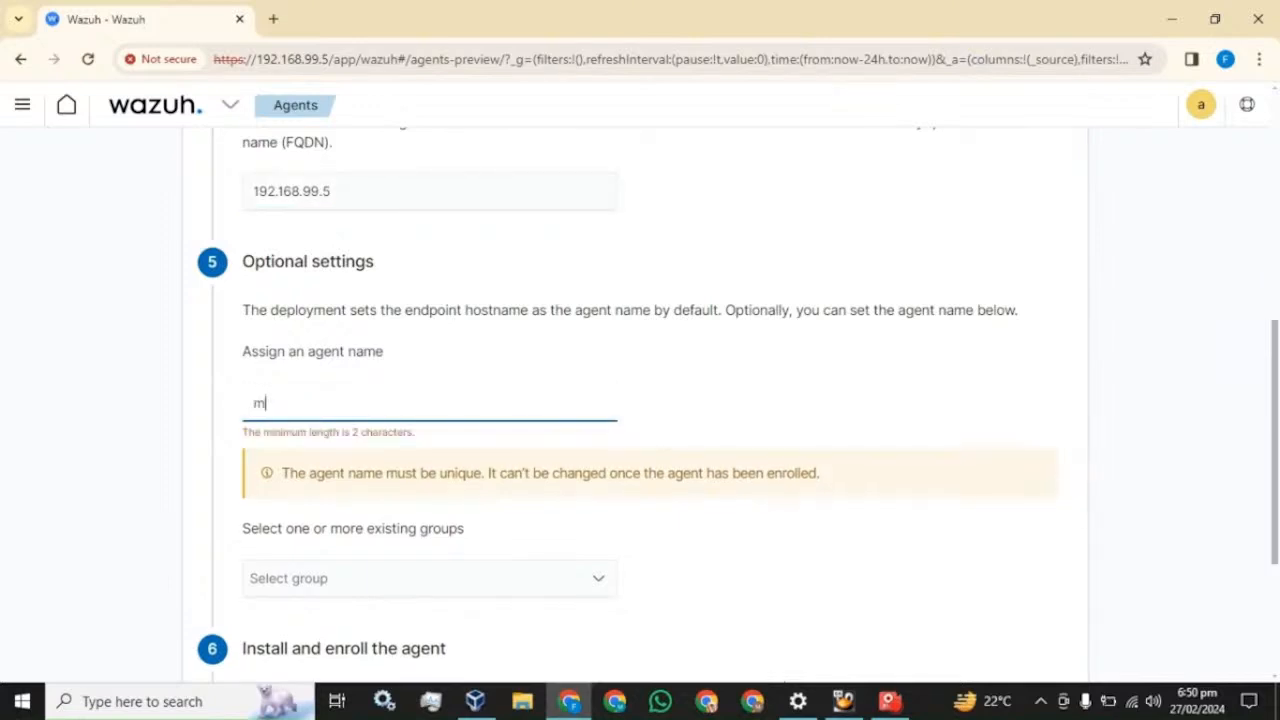
type("y-machine")
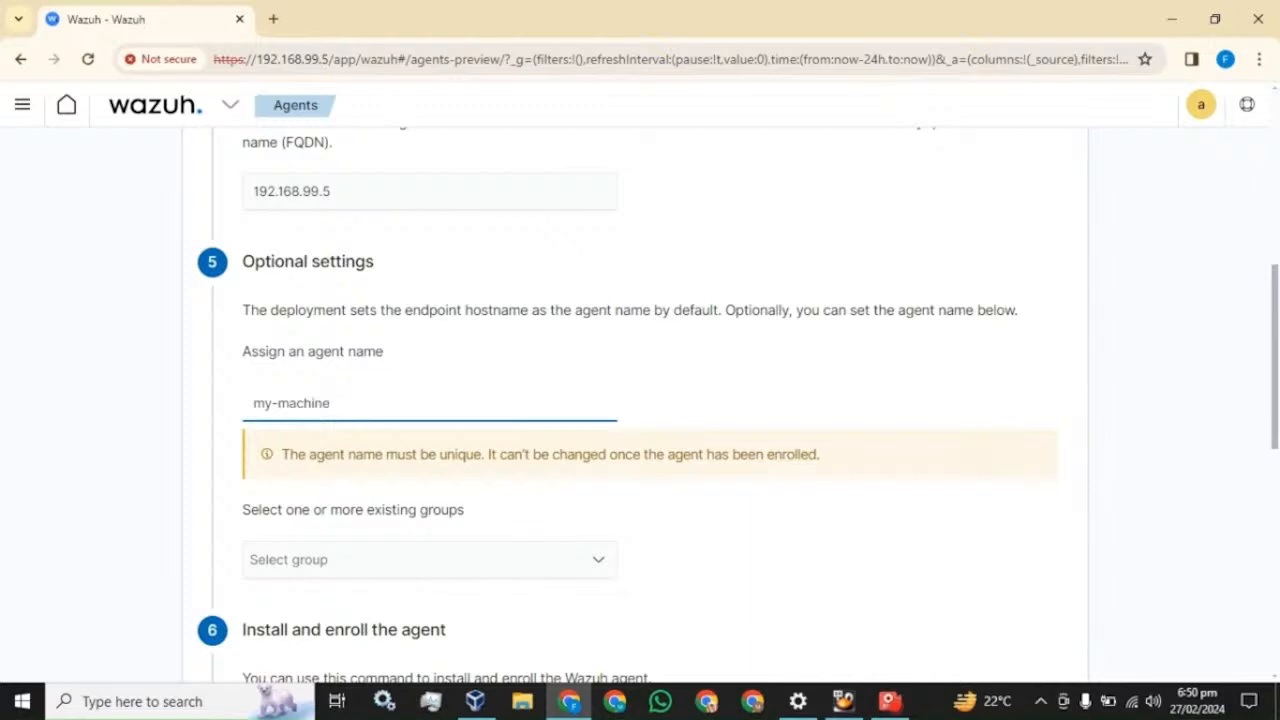
scroll(336, 372, "down", 2)
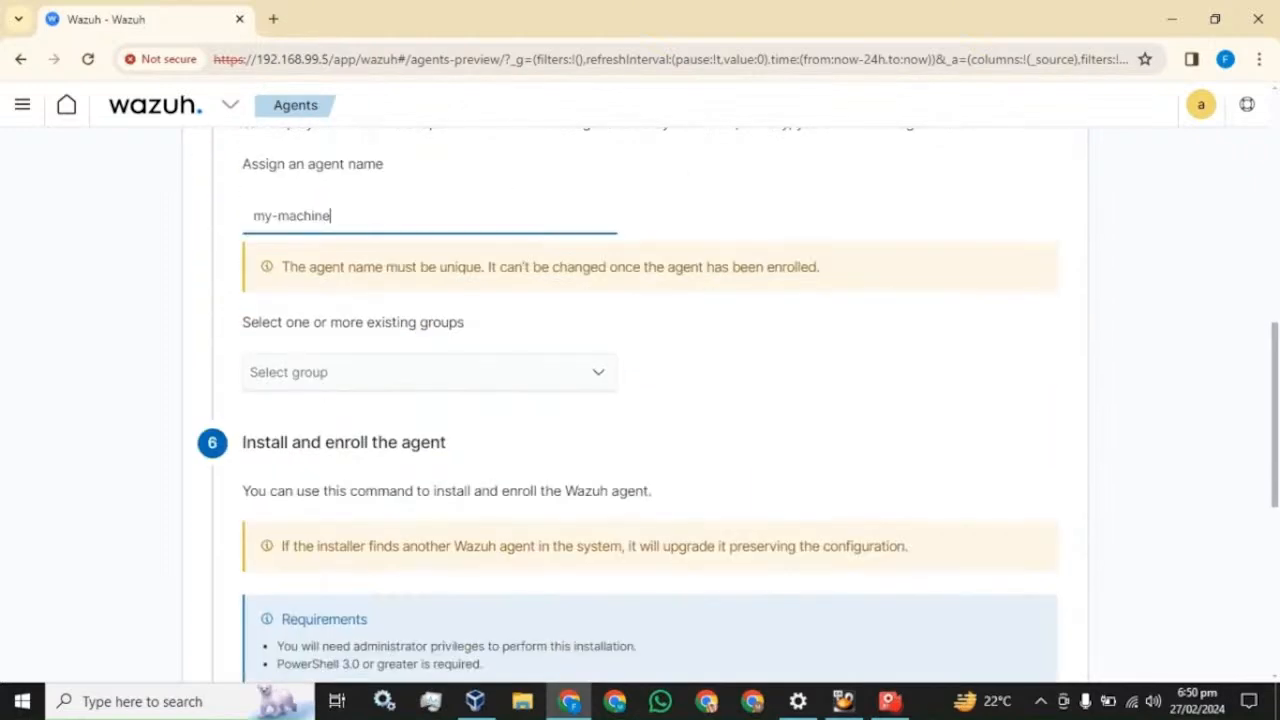
scroll(340, 382, "down", 1)
scroll(340, 382, "down", 2)
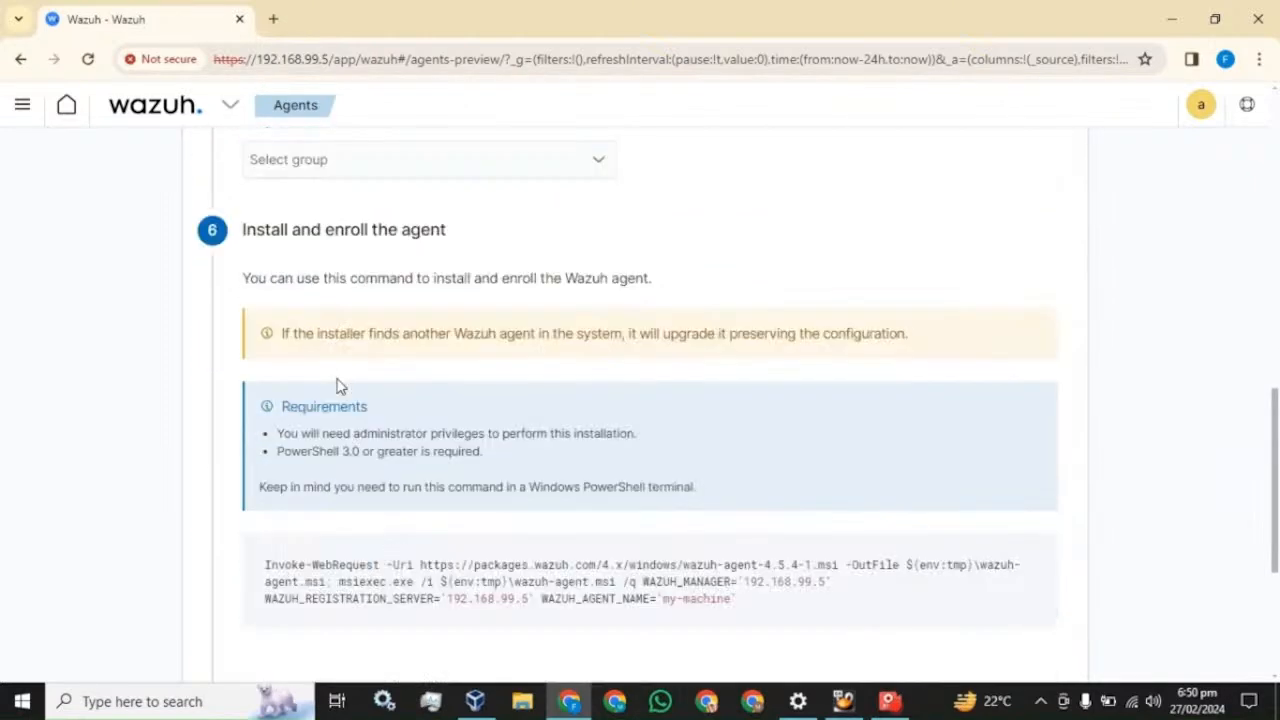
scroll(660, 394, "down", 2)
mouse_move(668, 337)
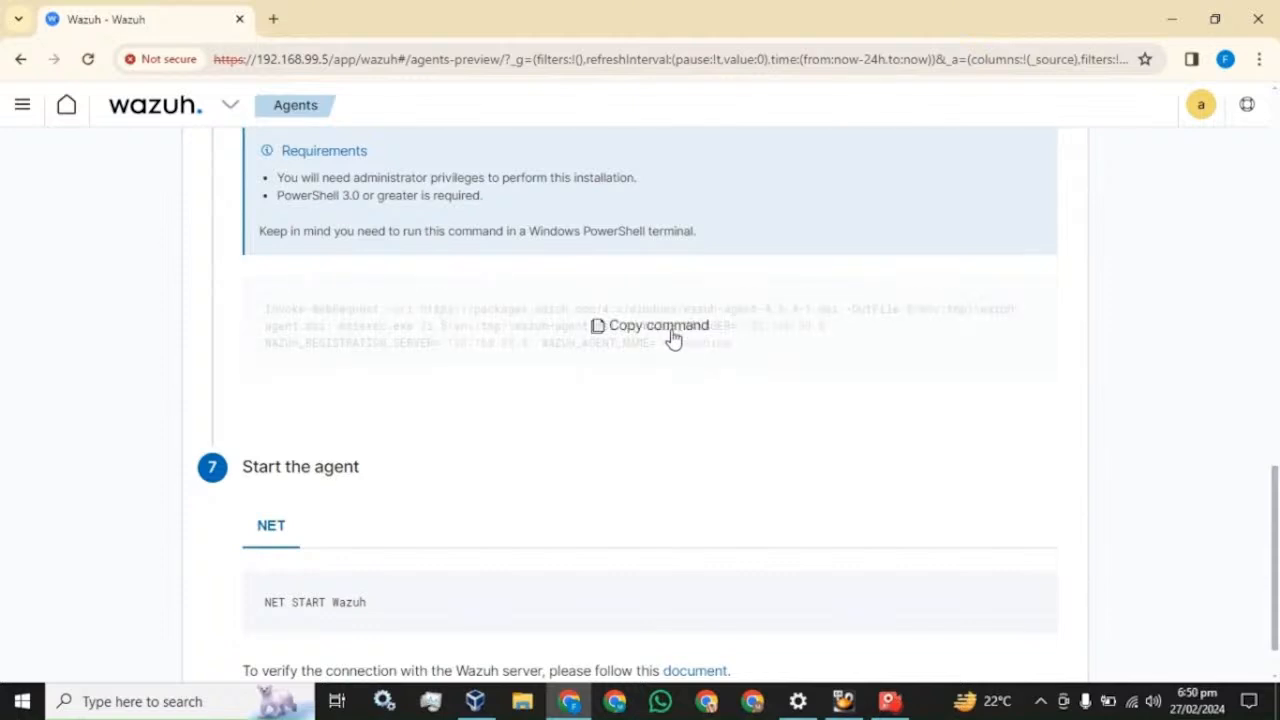
left_click(665, 336)
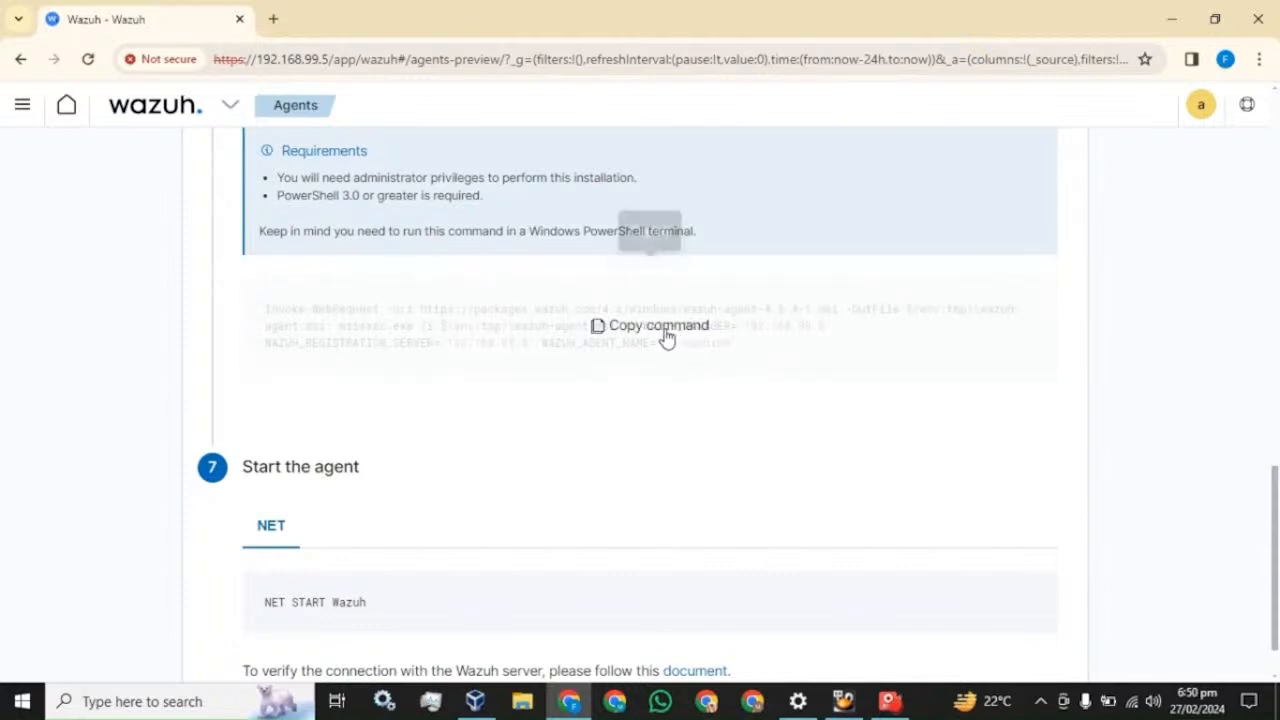
left_click(142, 701)
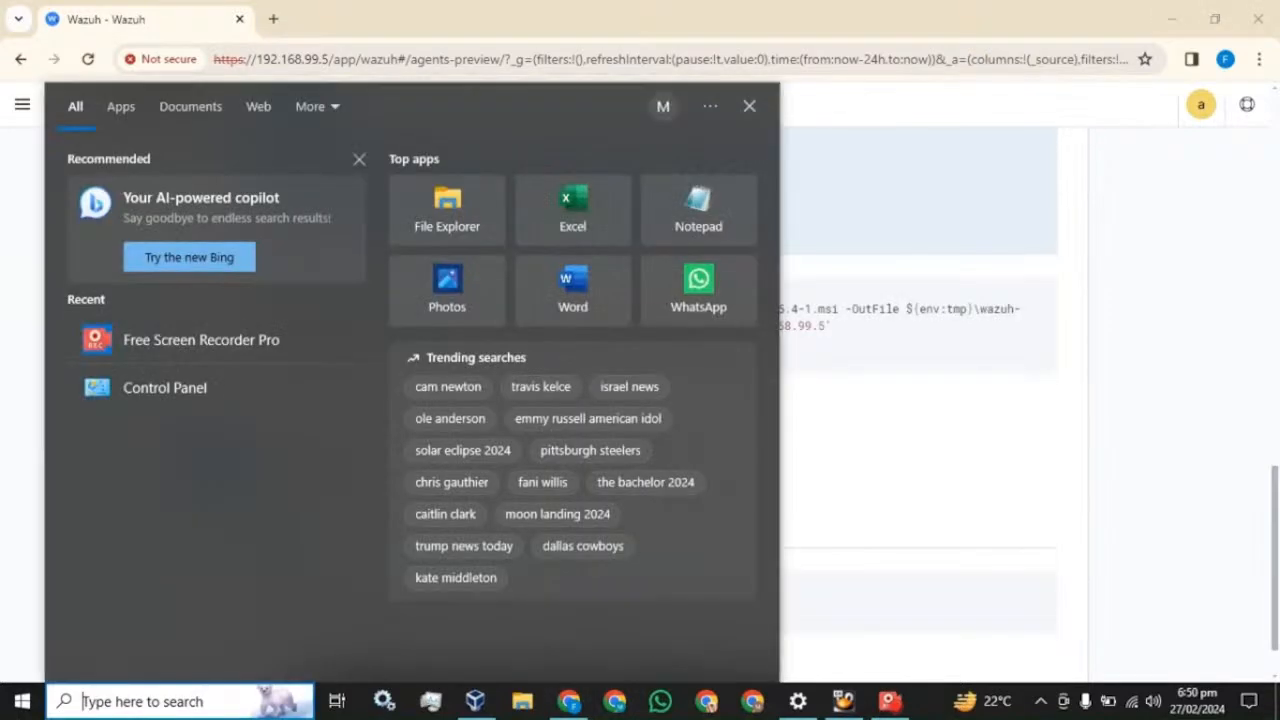
- Launch PowerShell as administrator and run the pasted Wazuh agent install command
type("power")
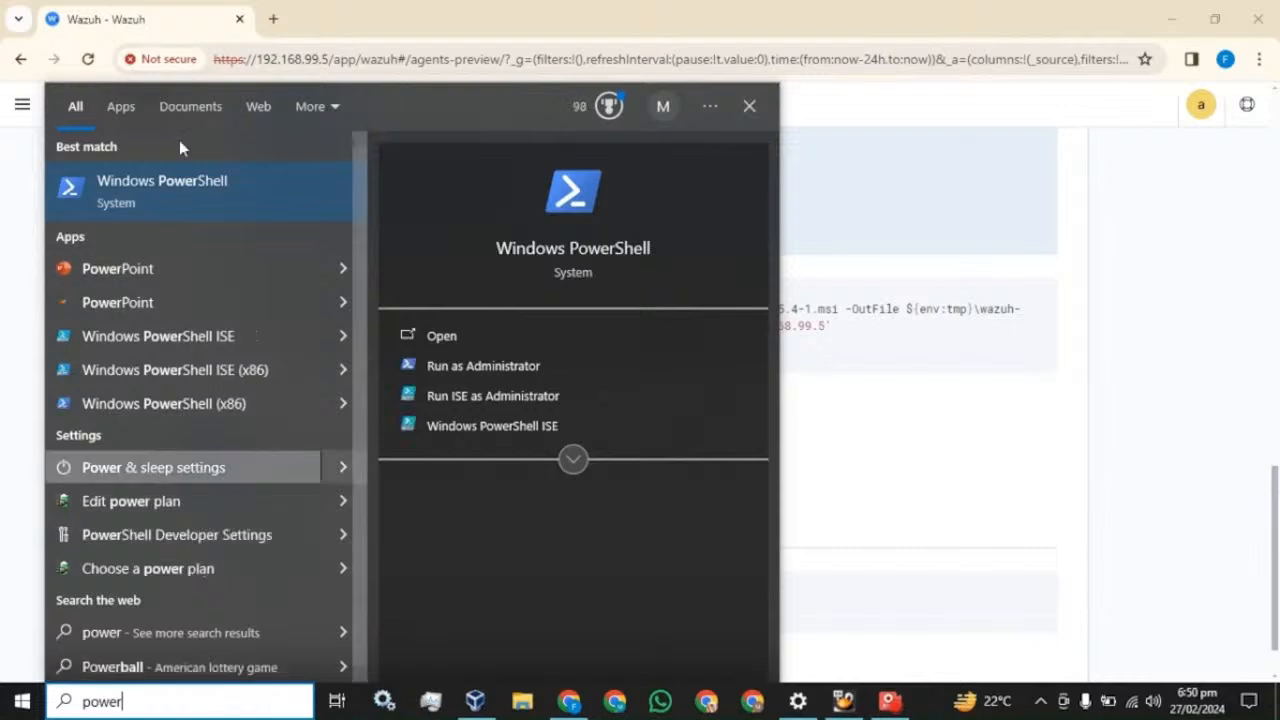
right_click(113, 190)
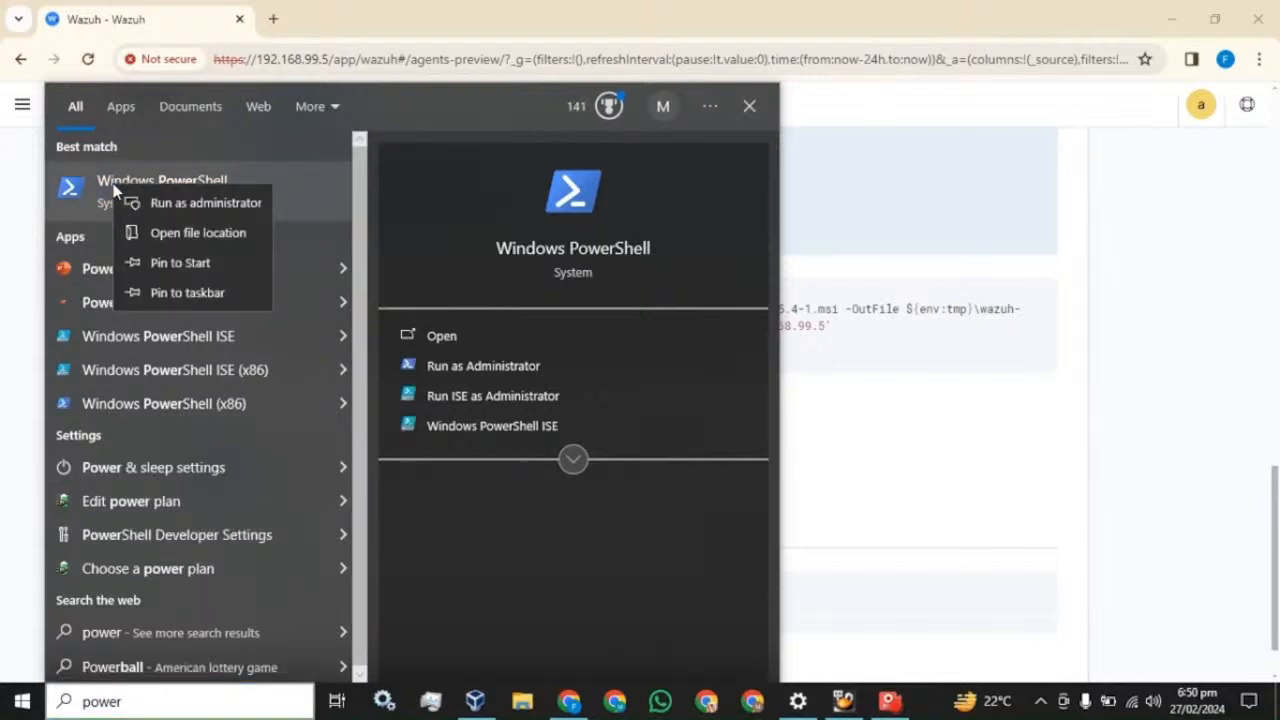
left_click(163, 205)
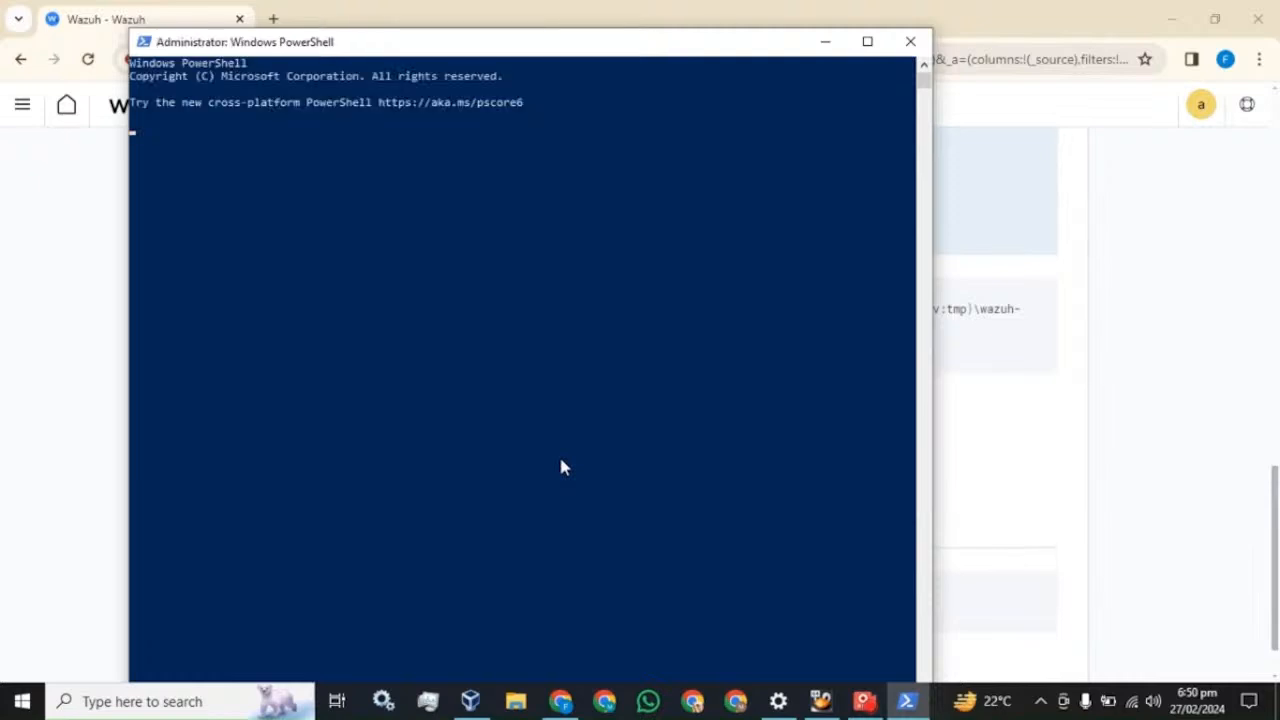
right_click(415, 198)
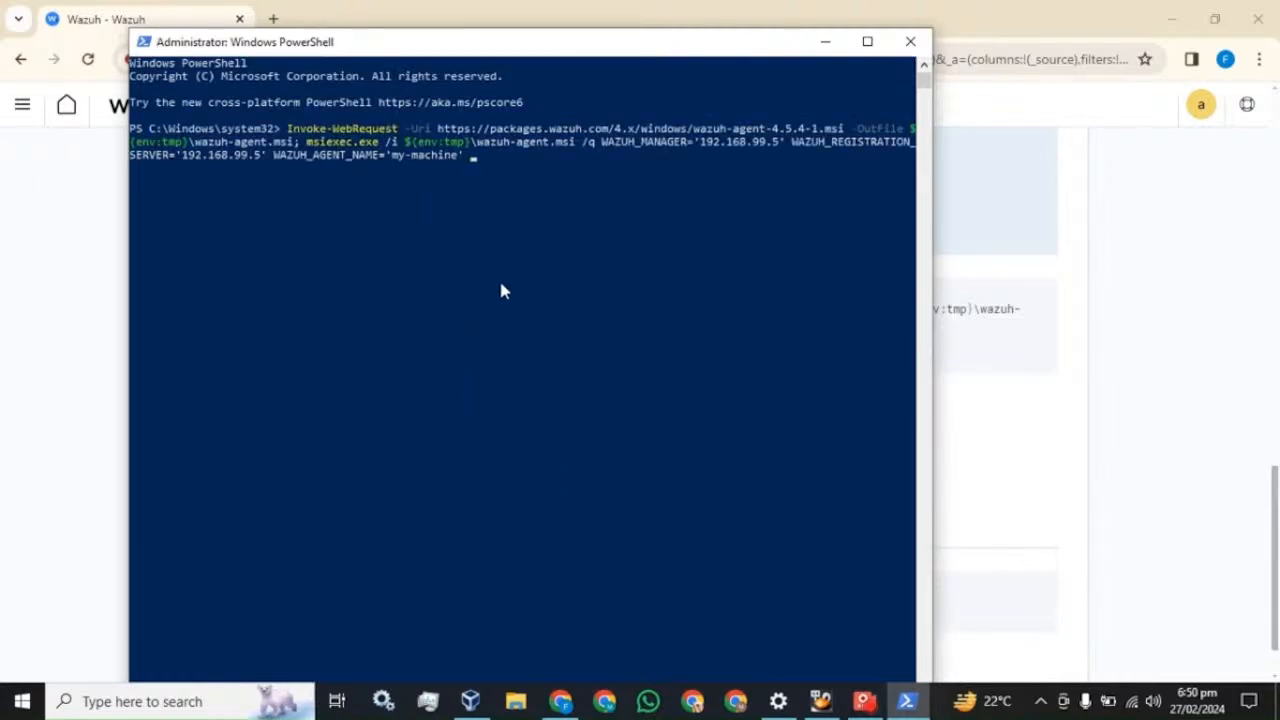
key("Return")
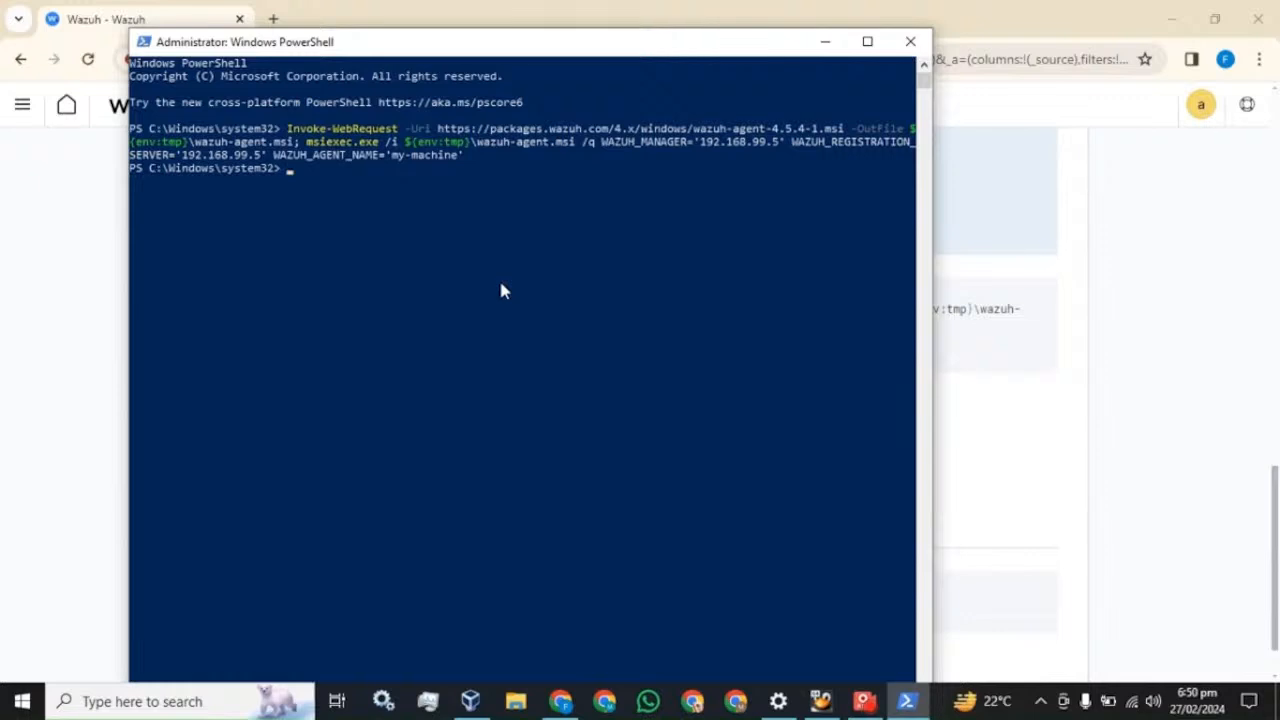
- Copy 'NET START Wazuh' from the Wazuh page and run it in PowerShell
left_click(540, 10)
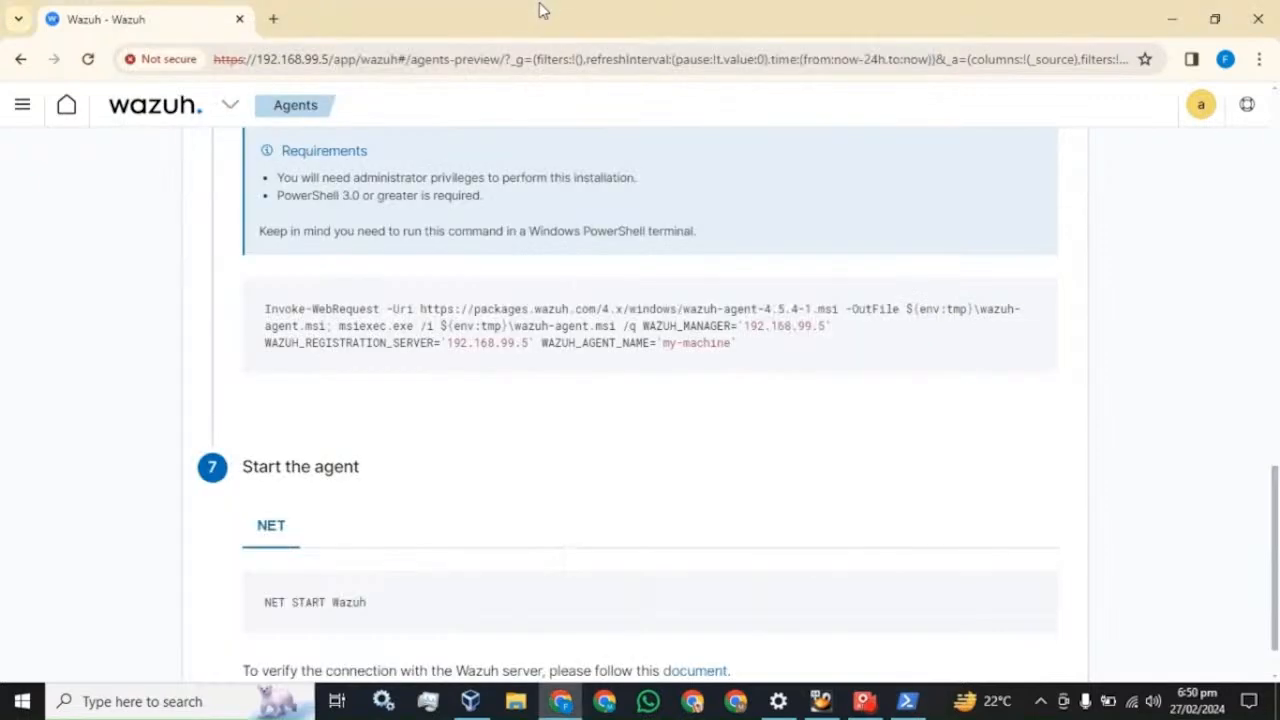
scroll(426, 477, "down", 1)
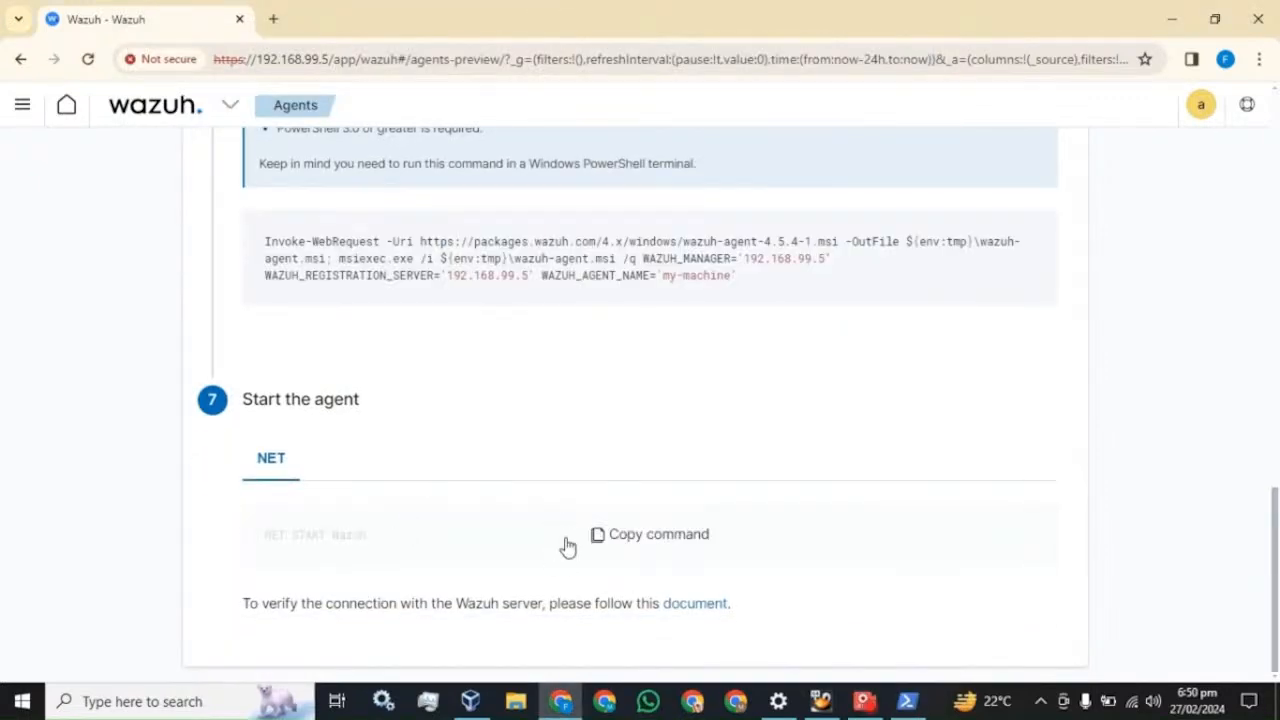
left_click(646, 536)
left_click(907, 701)
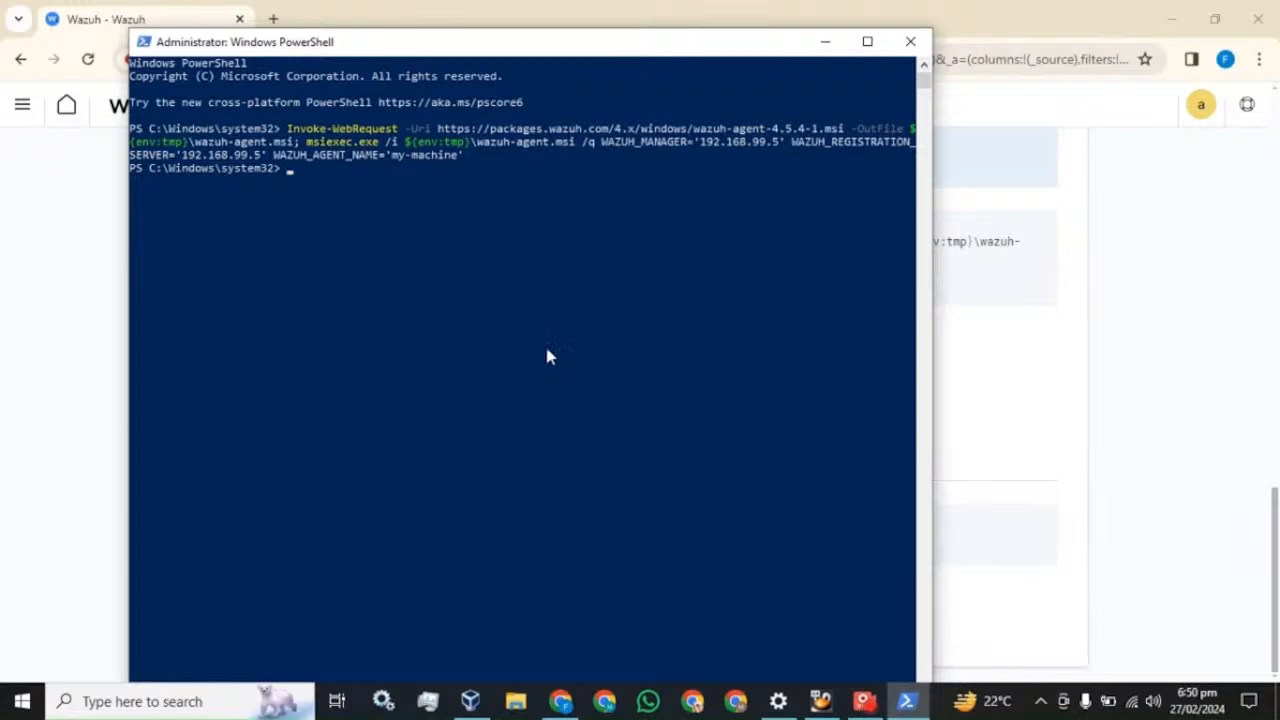
key("ctrl+v")
key("Return")
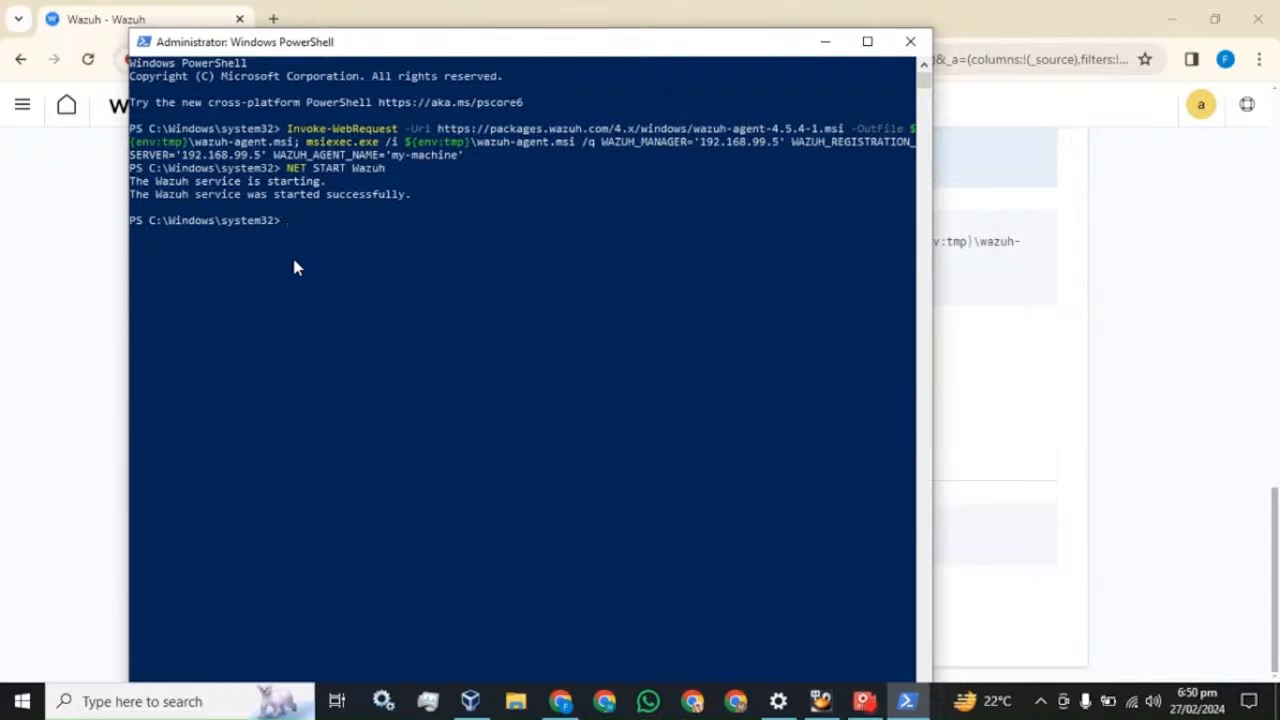
left_click(180, 701)
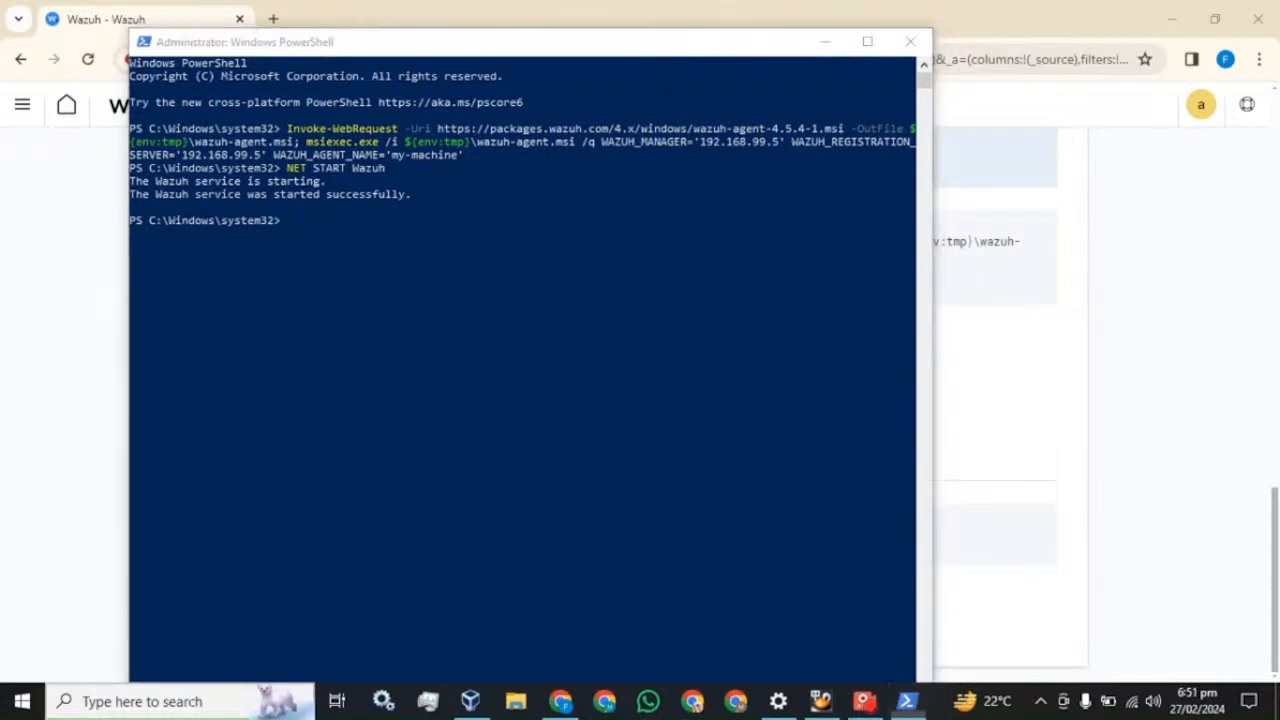
- Check in Services that Wazuh Windows Agent is Running, then return to the Wazuh page
type("services")
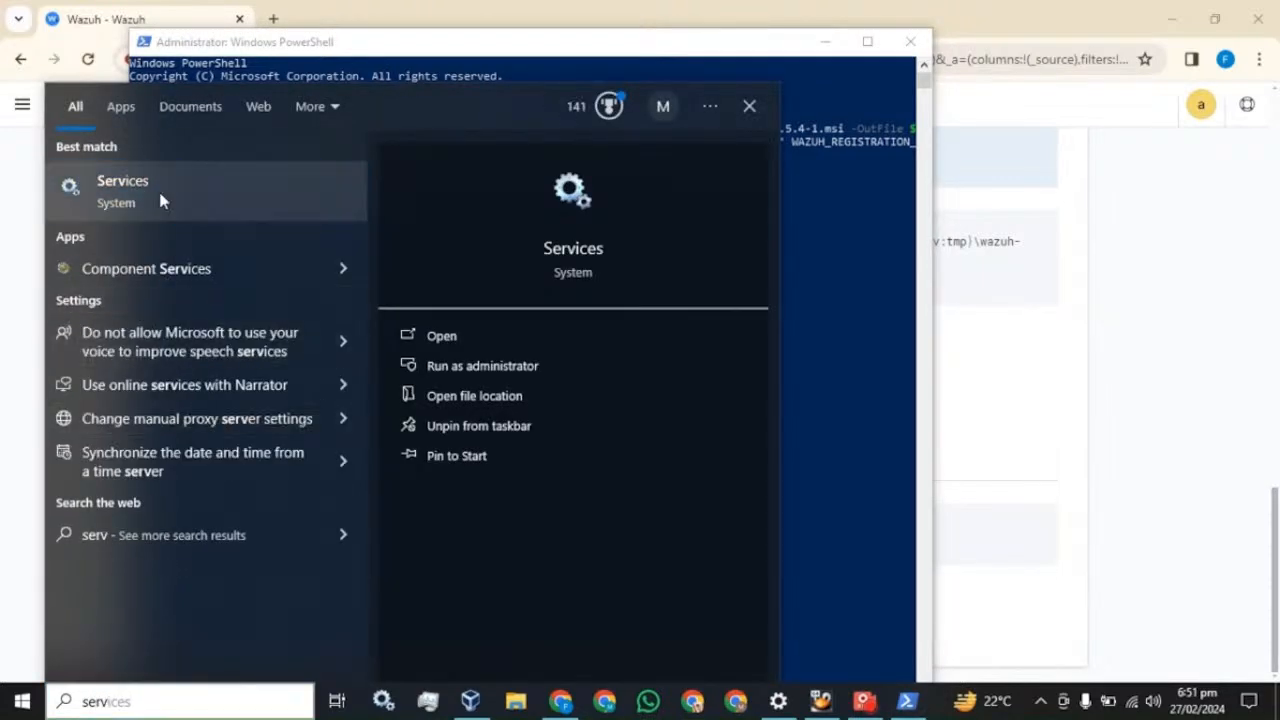
left_click(163, 201)
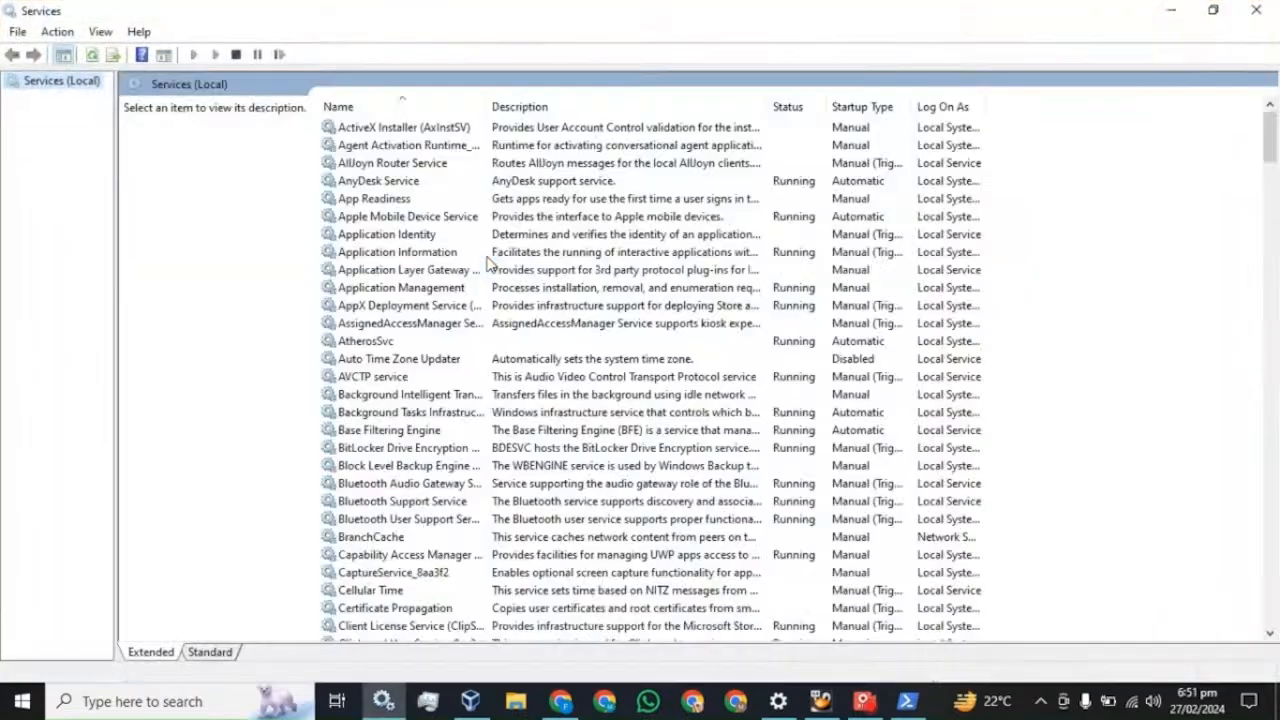
left_click(410, 292)
key("w")
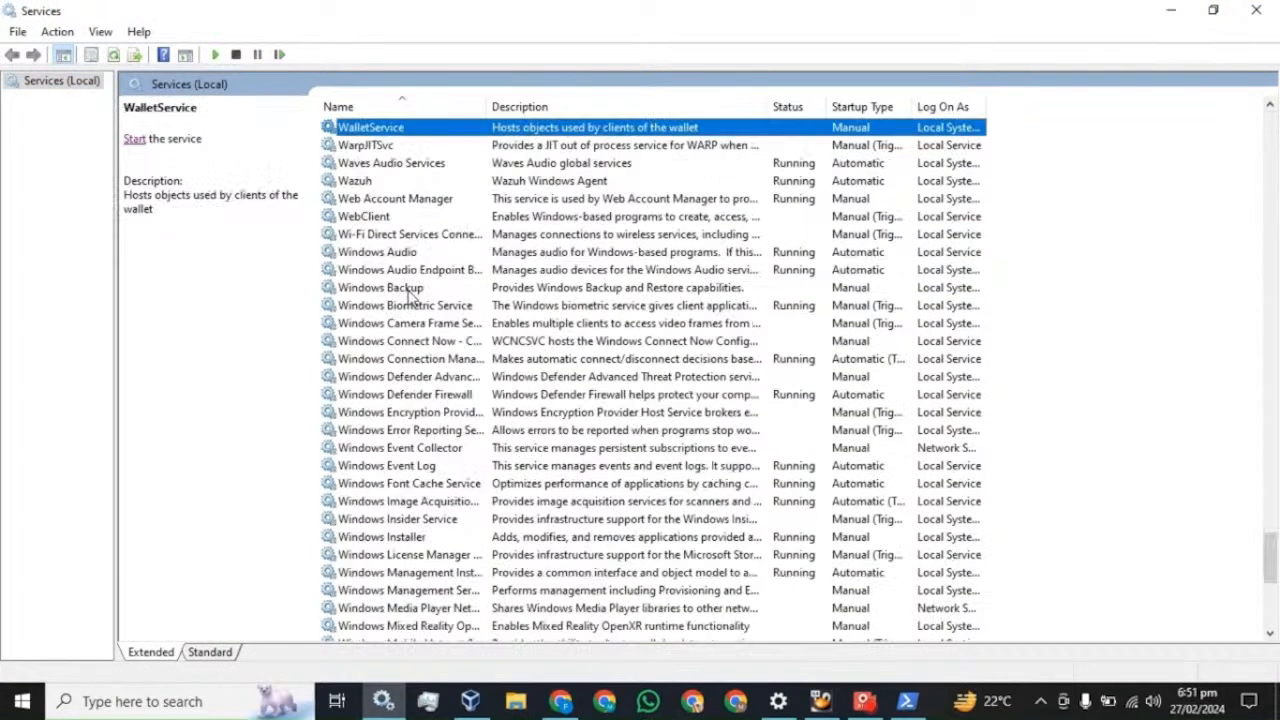
left_click(373, 185)
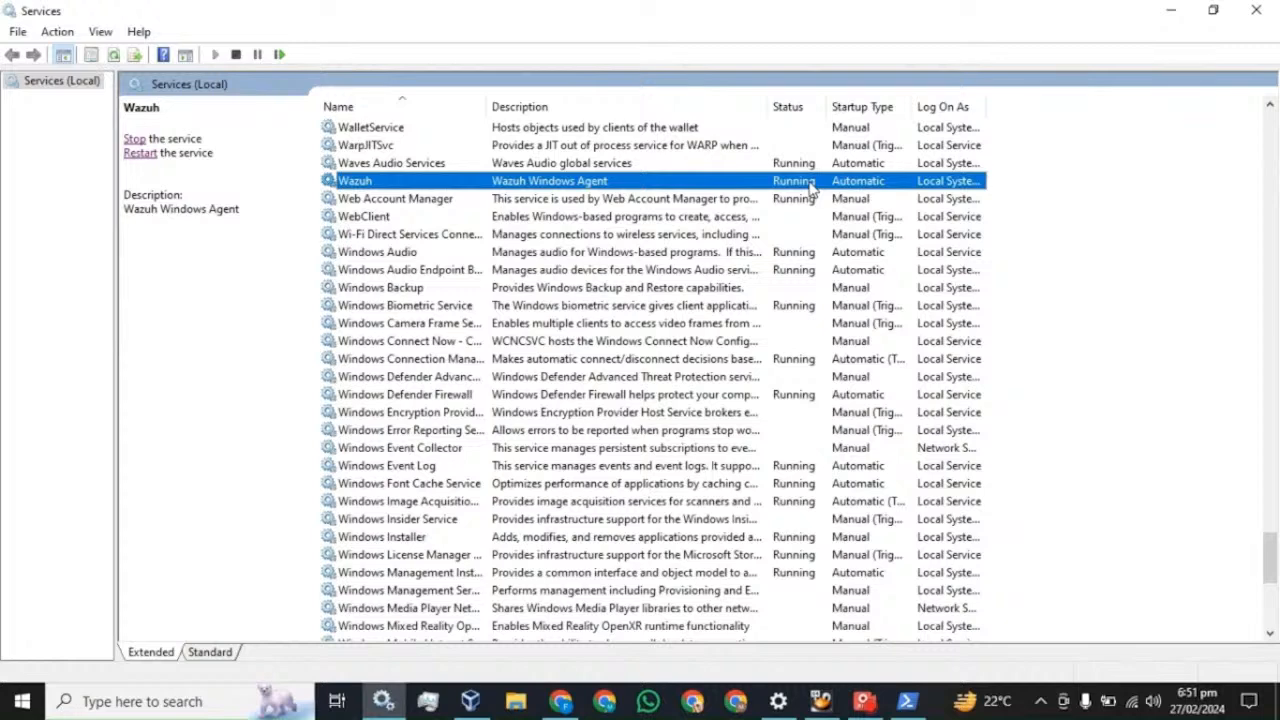
left_click(1257, 10)
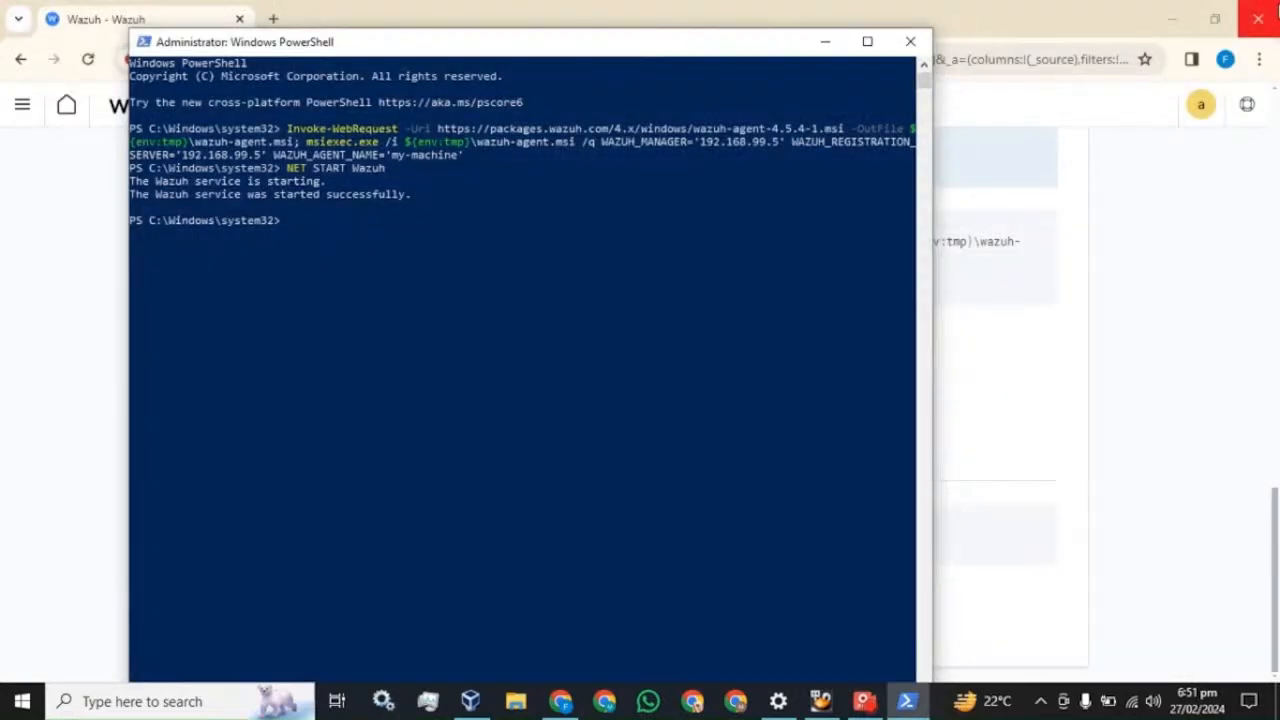
left_click(1010, 14)
- Reload the Wazuh modules overview so the agent shows as active, dismissing the password popups
left_click(23, 105)
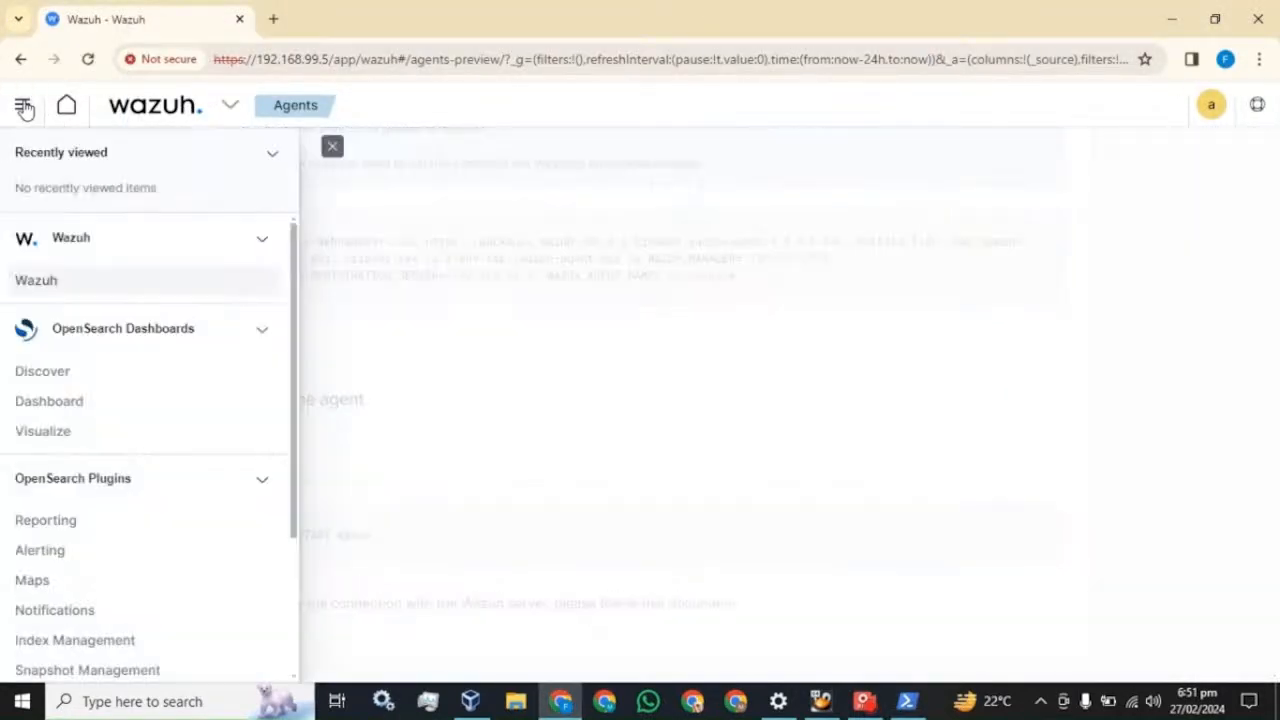
left_click(43, 284)
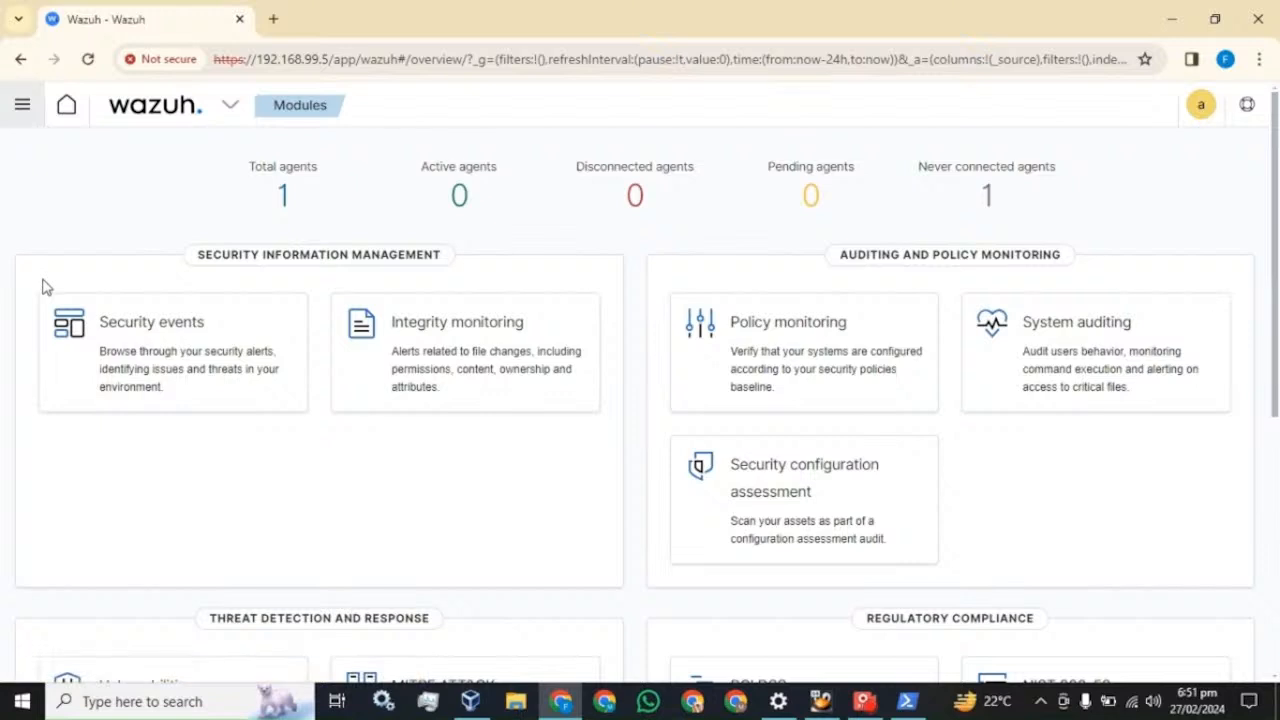
left_click(800, 323)
left_click(88, 60)
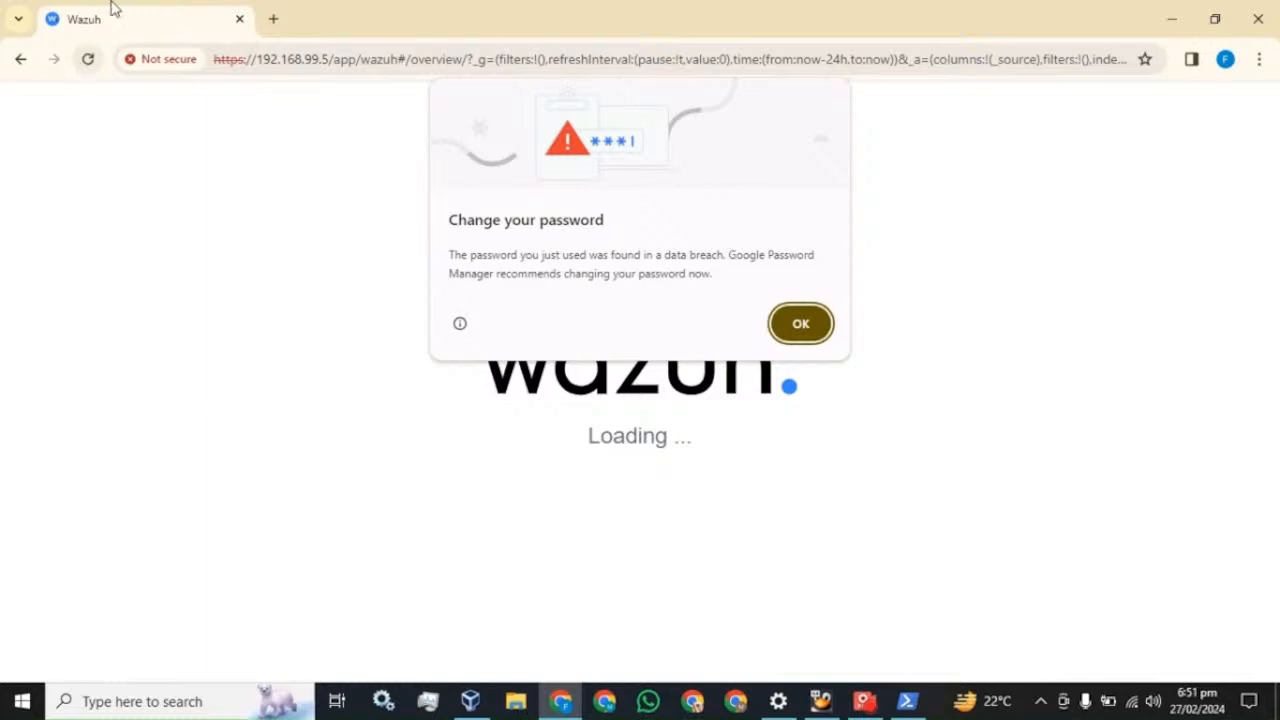
left_click(800, 323)
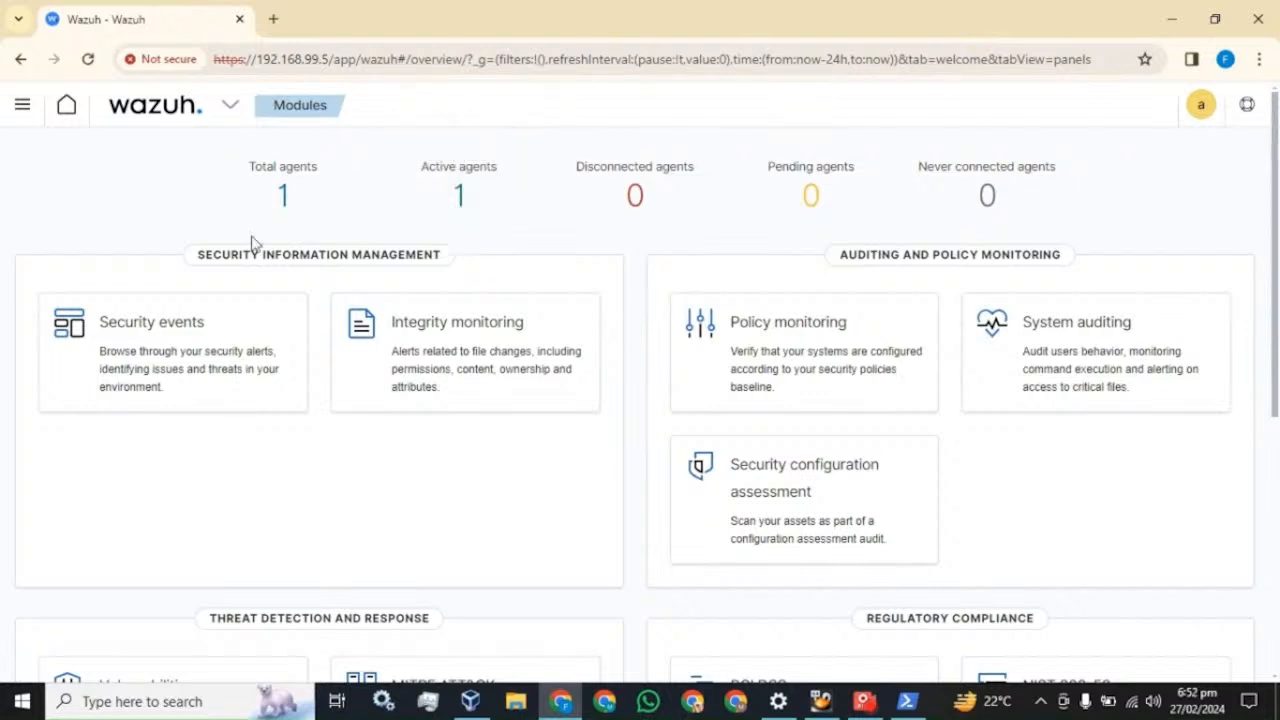
left_click(135, 340)
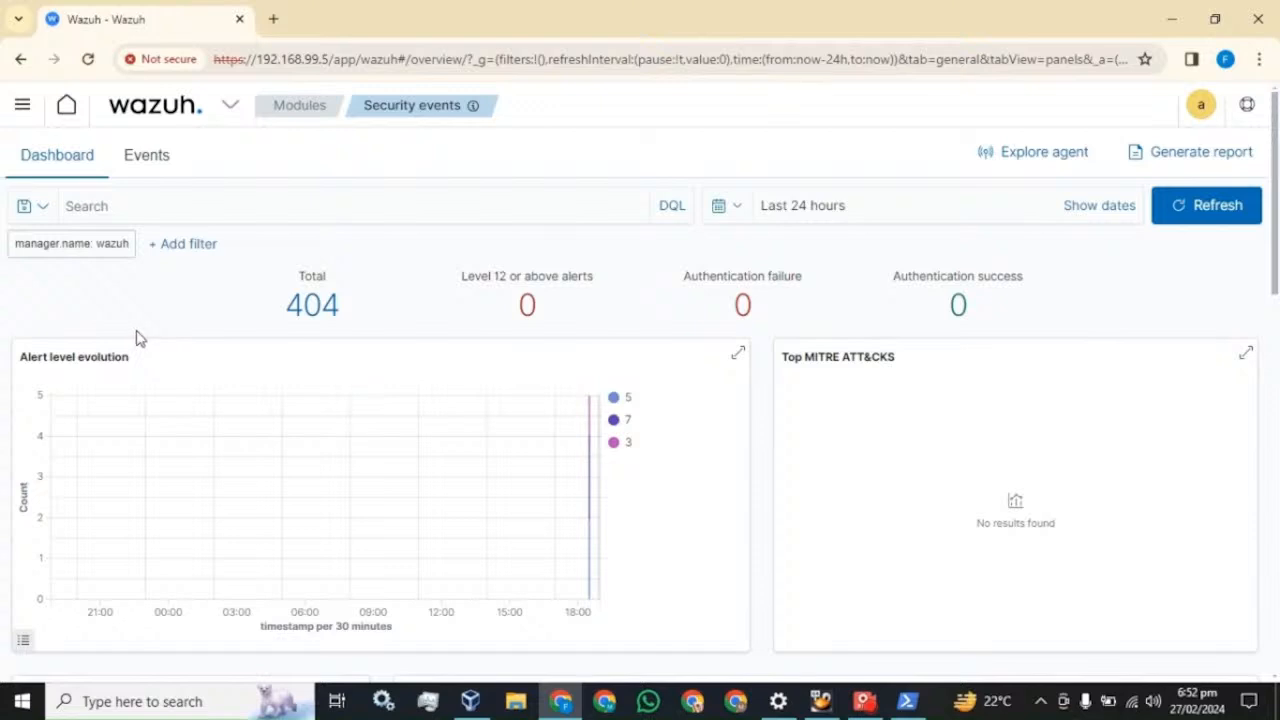
- Show 50 rows per page in the Security Alerts table
left_click_drag(343, 315, 284, 312)
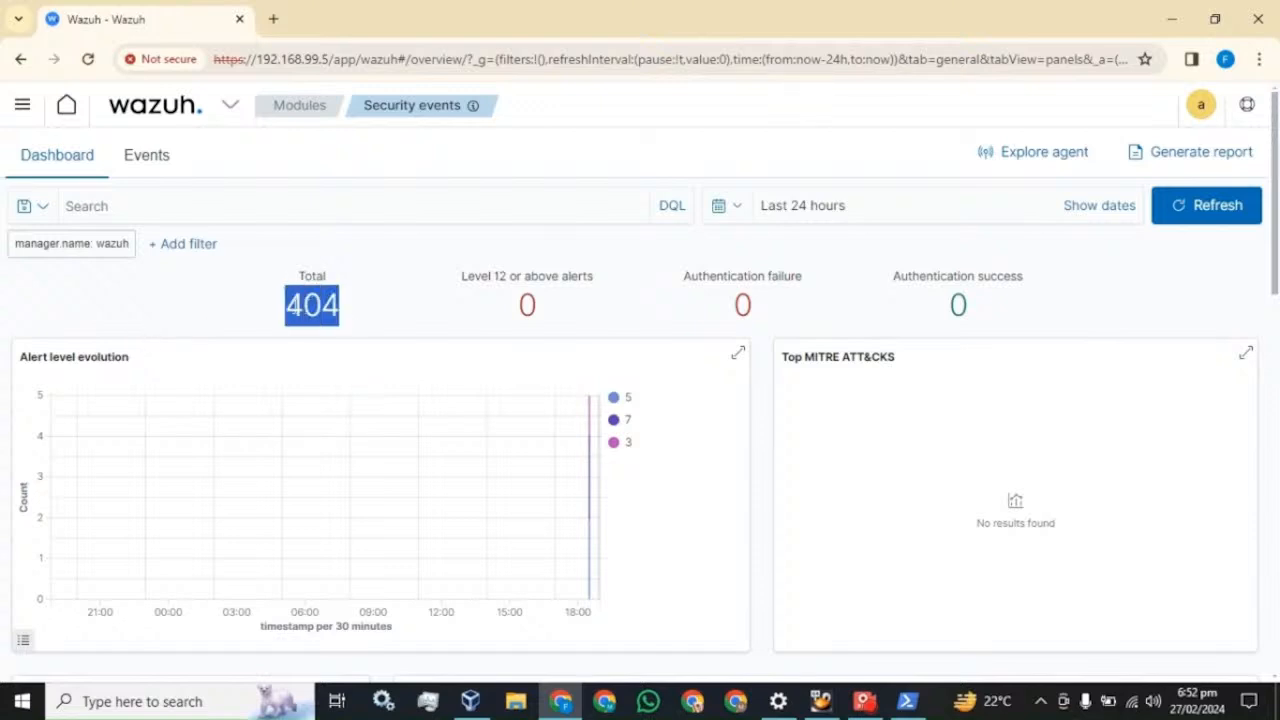
scroll(443, 323, "down", 4)
scroll(531, 346, "down", 5)
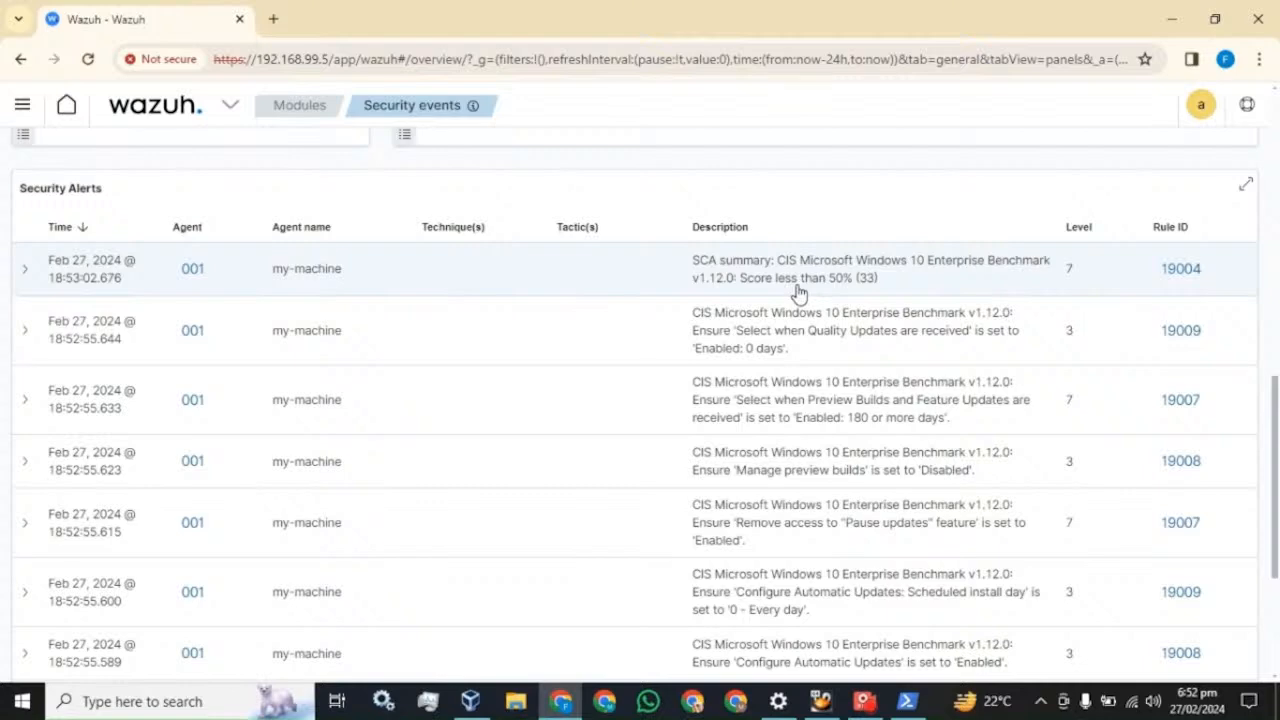
scroll(800, 294, "down", 3)
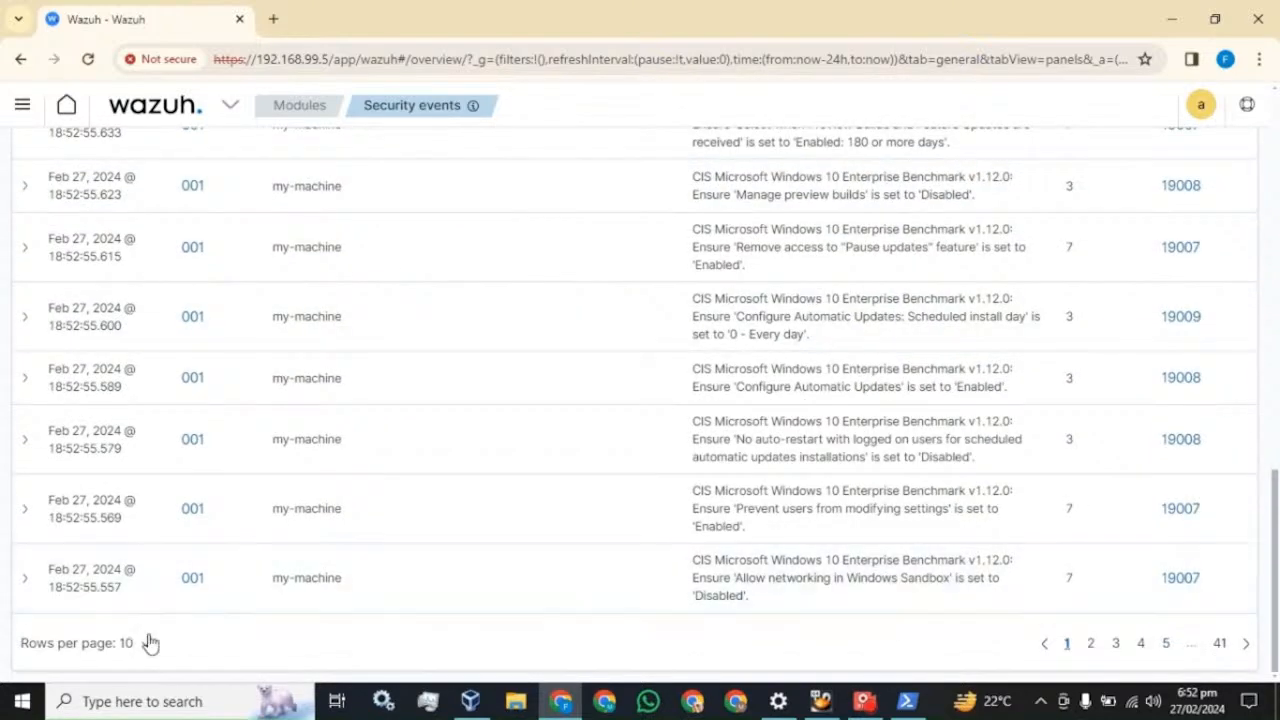
left_click(148, 643)
left_click(111, 606)
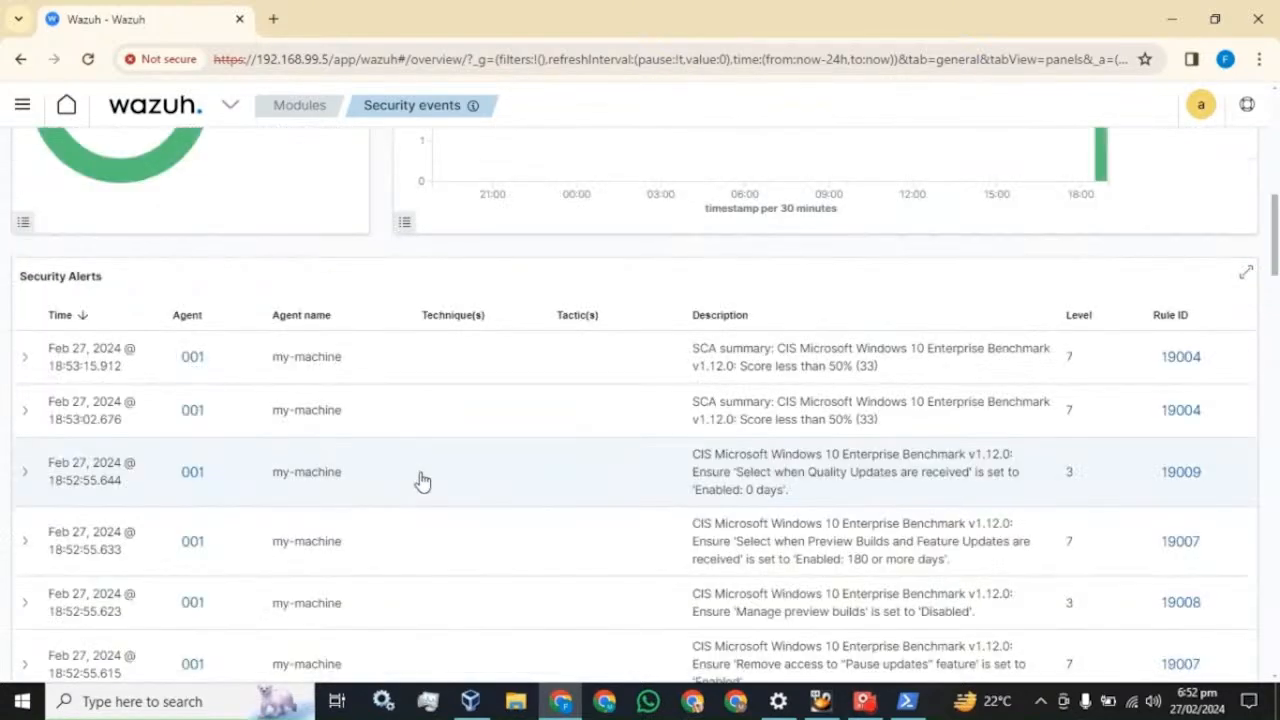
- Refresh the Security events dashboard to pick up new alerts
scroll(425, 480, "down", 15)
scroll(443, 480, "down", 20)
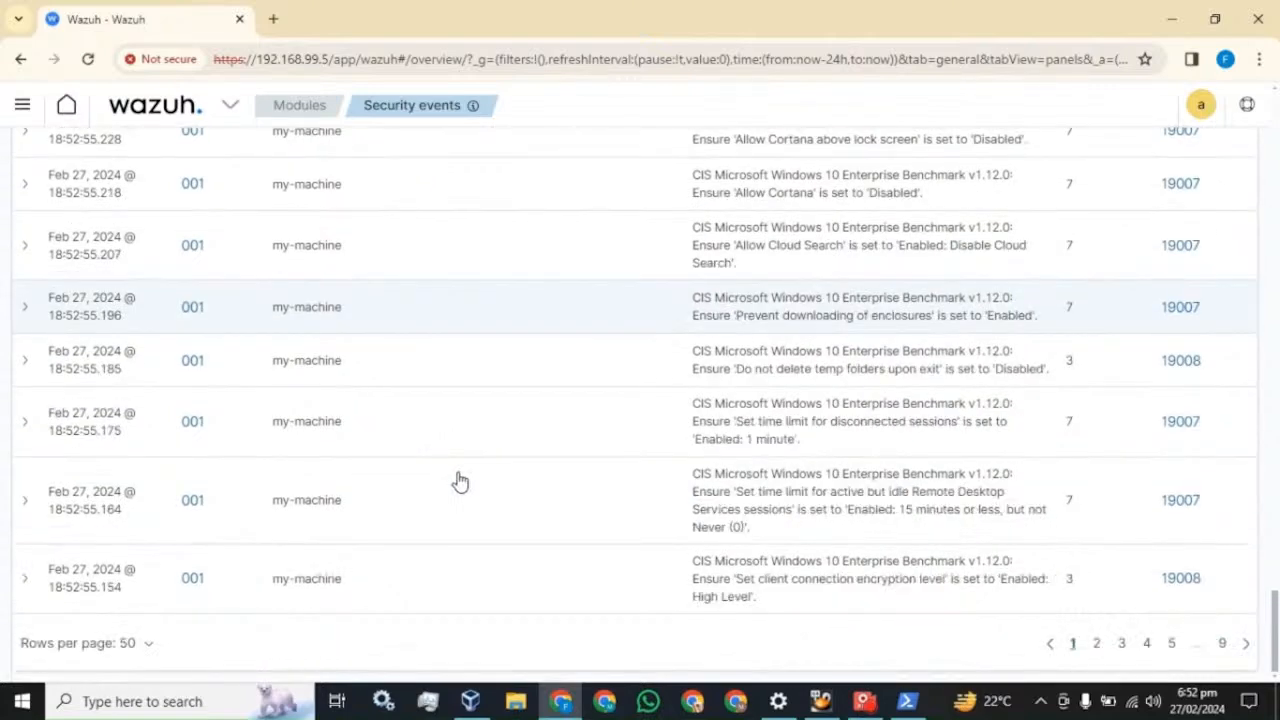
scroll(529, 509, "up", 17)
scroll(531, 509, "up", 20)
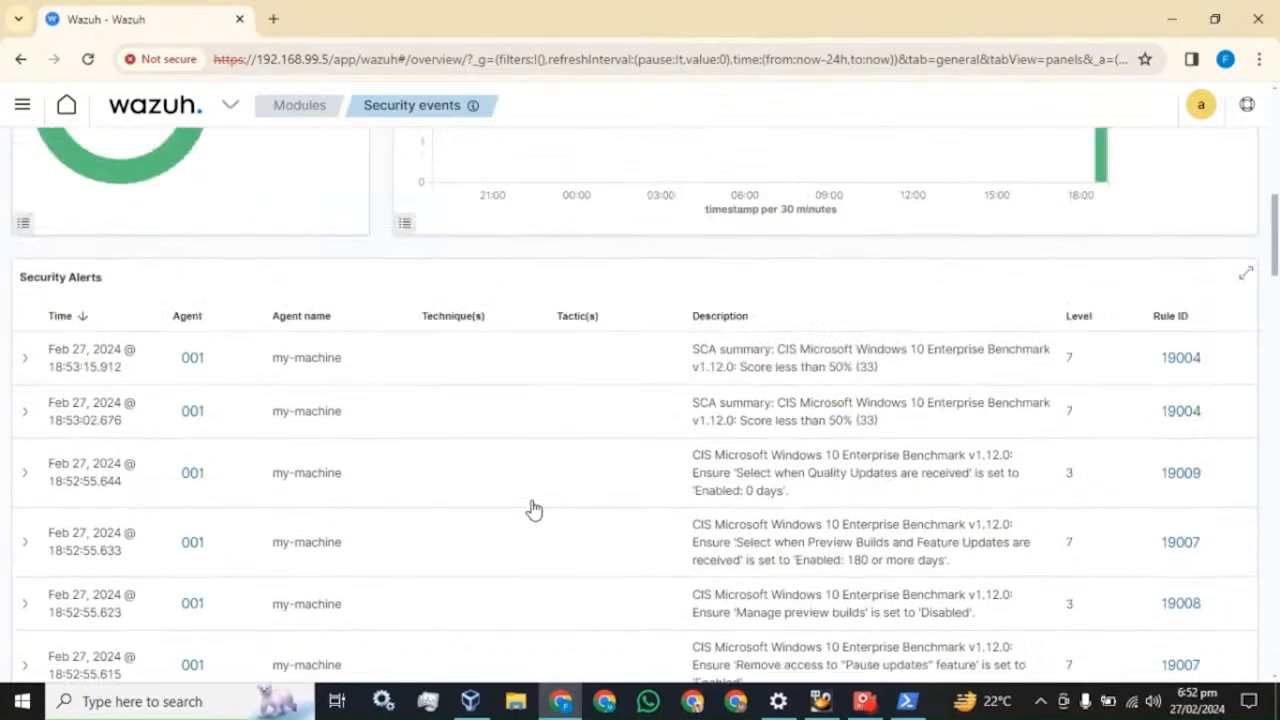
left_click(1194, 210)
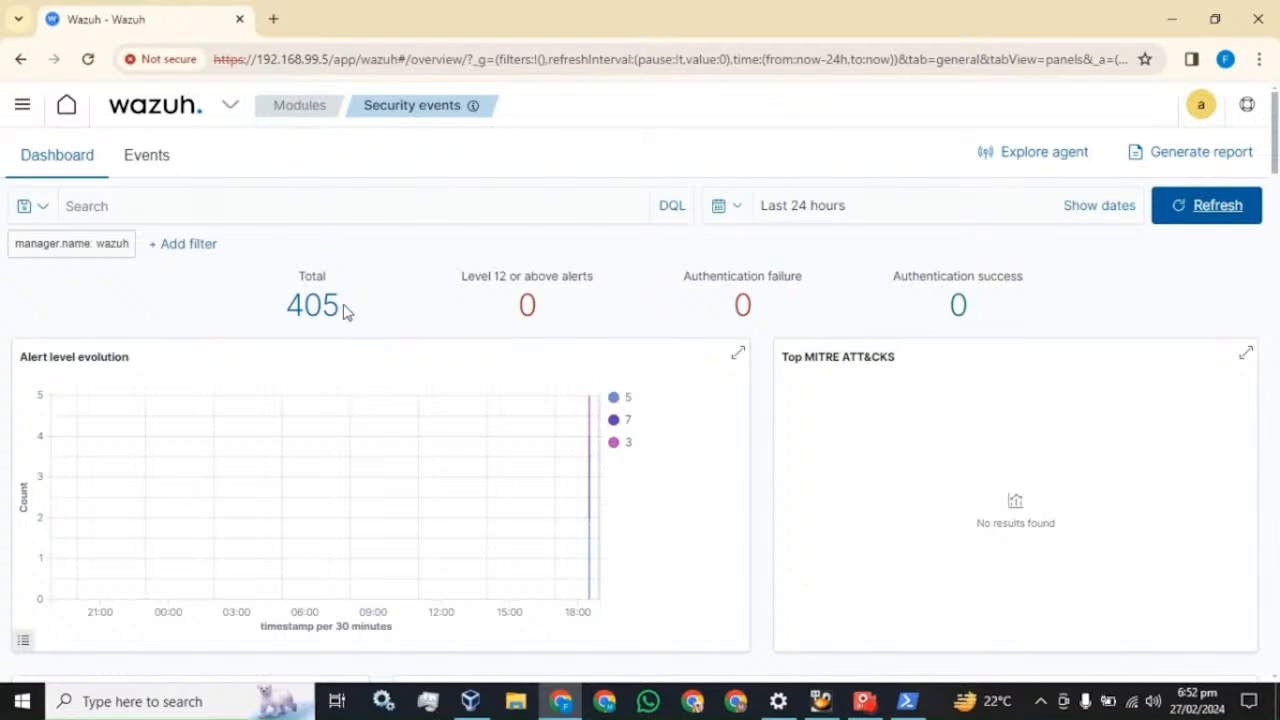
scroll(400, 397, "down", 6)
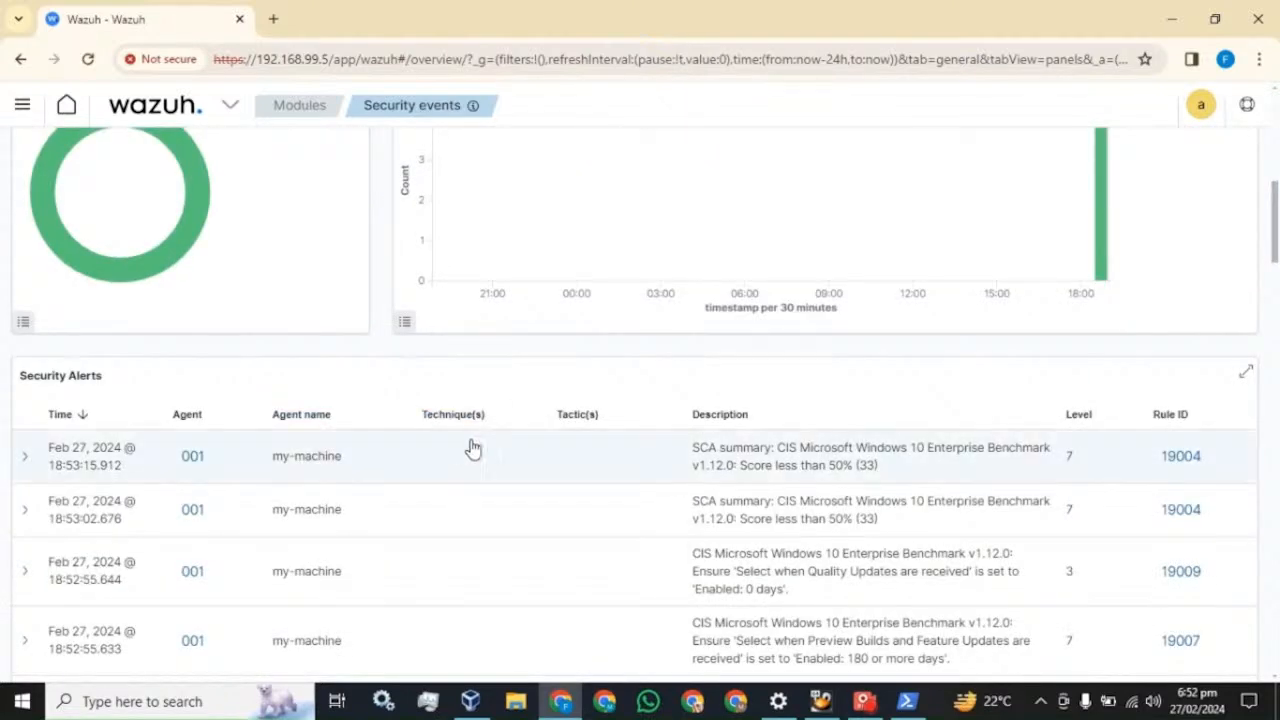
scroll(473, 449, "up", 6)
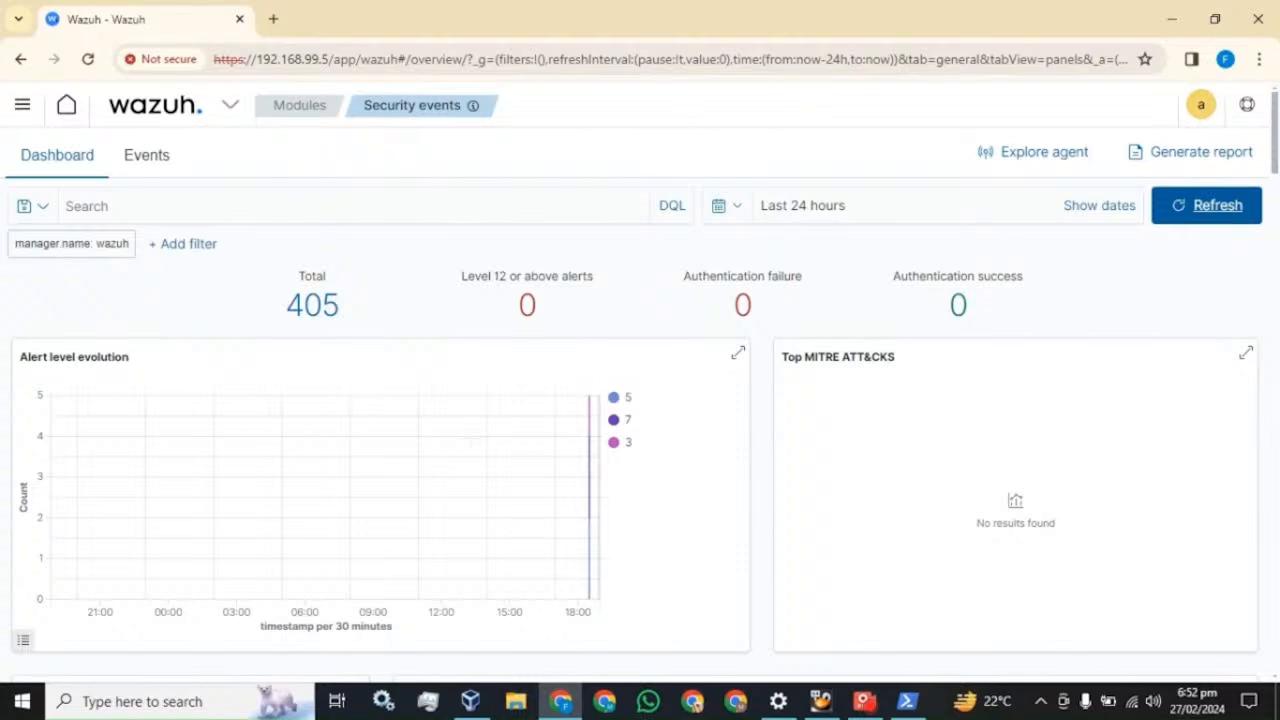
scroll(486, 485, "down", 6)
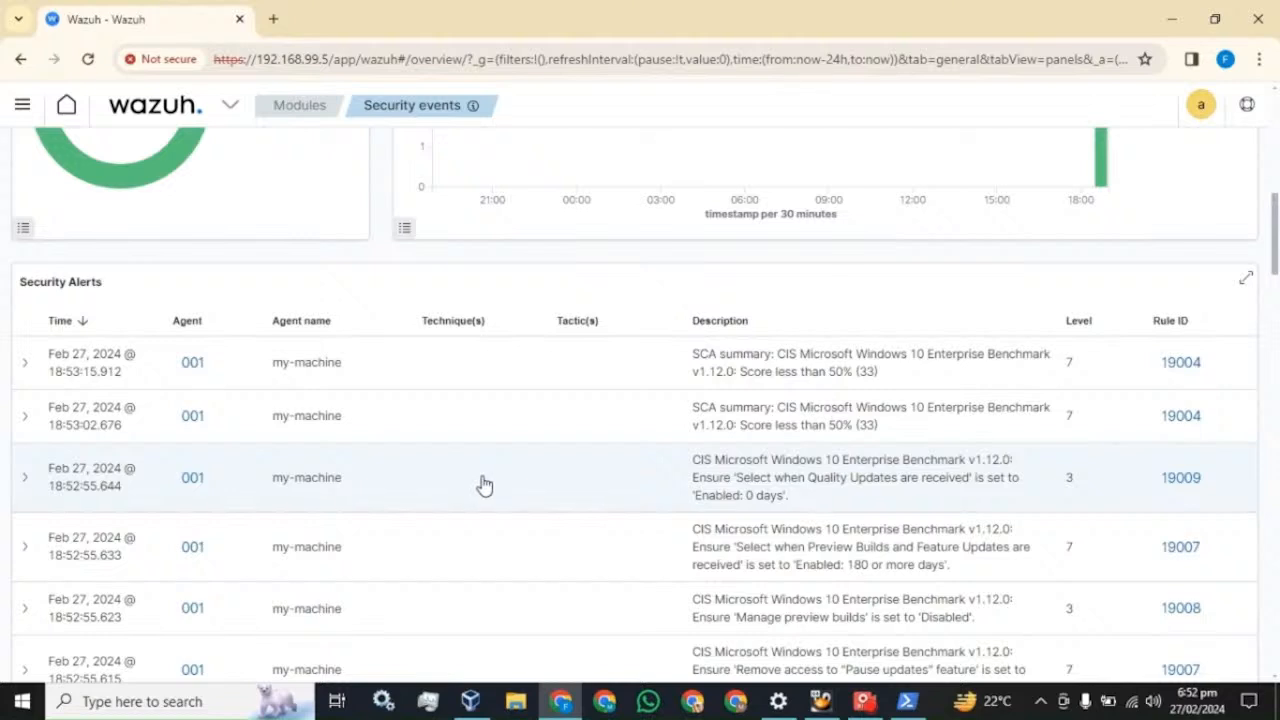
scroll(486, 485, "up", 6)
- Refresh the dashboard again until the alert total reaches 405
left_click(1186, 209)
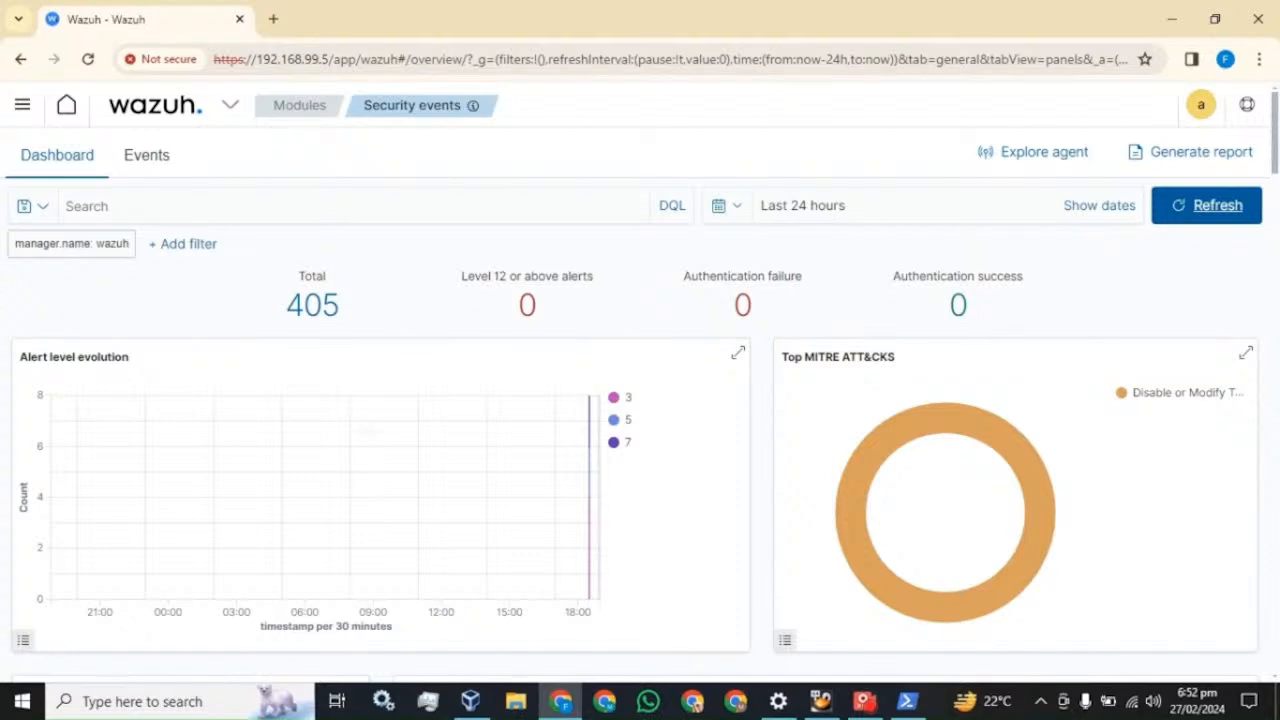
scroll(372, 442, "down", 7)
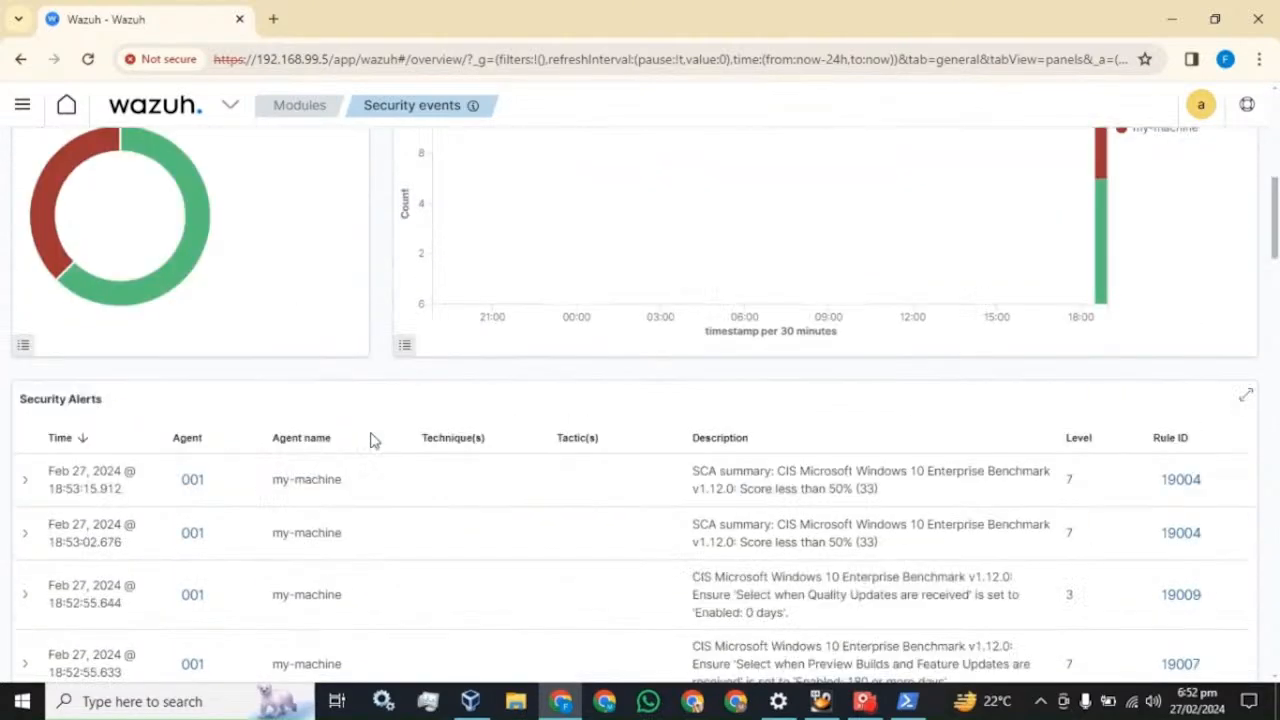
scroll(372, 442, "down", 3)
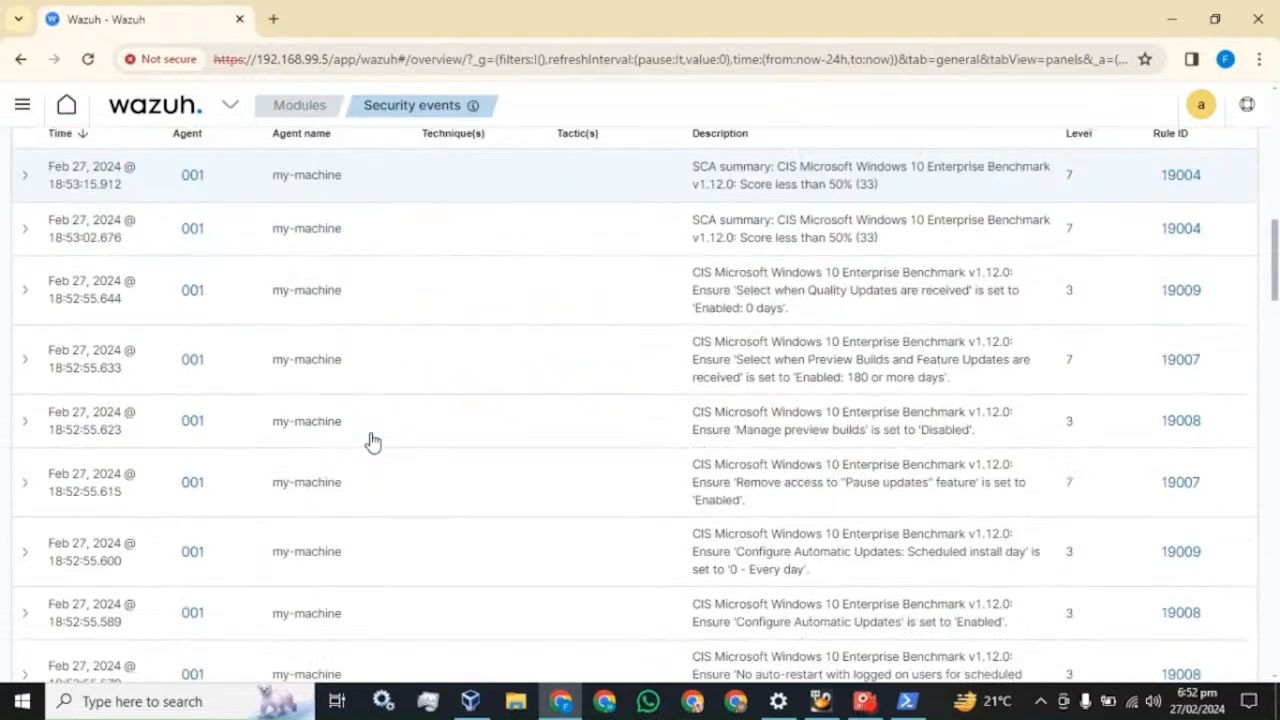
scroll(372, 442, "up", 1)
scroll(372, 442, "up", 9)
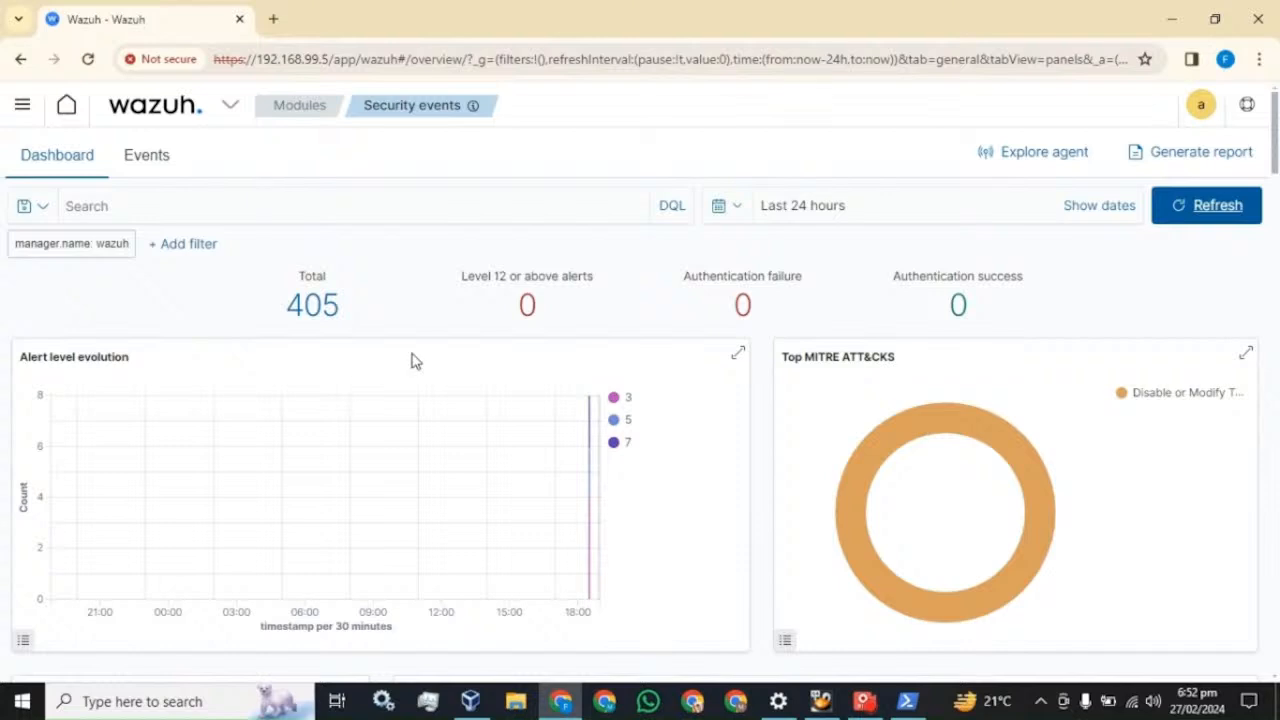
scroll(416, 361, "down", 6)
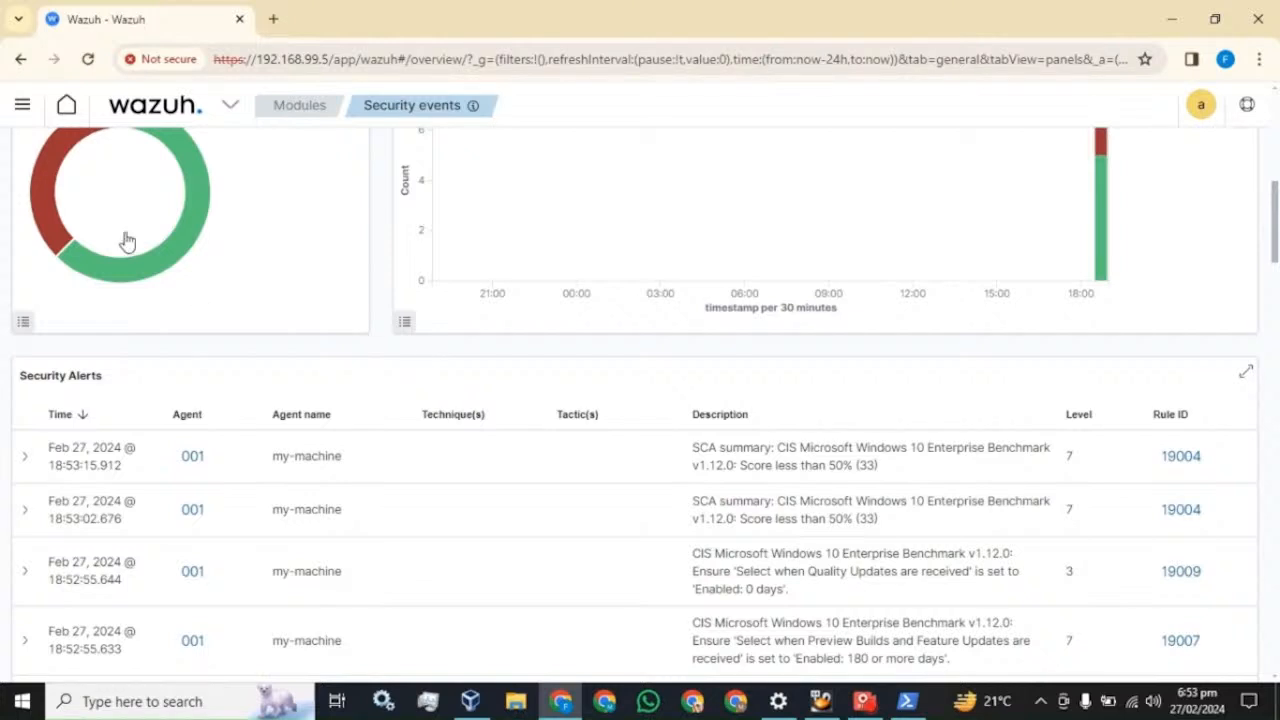
left_click(22, 112)
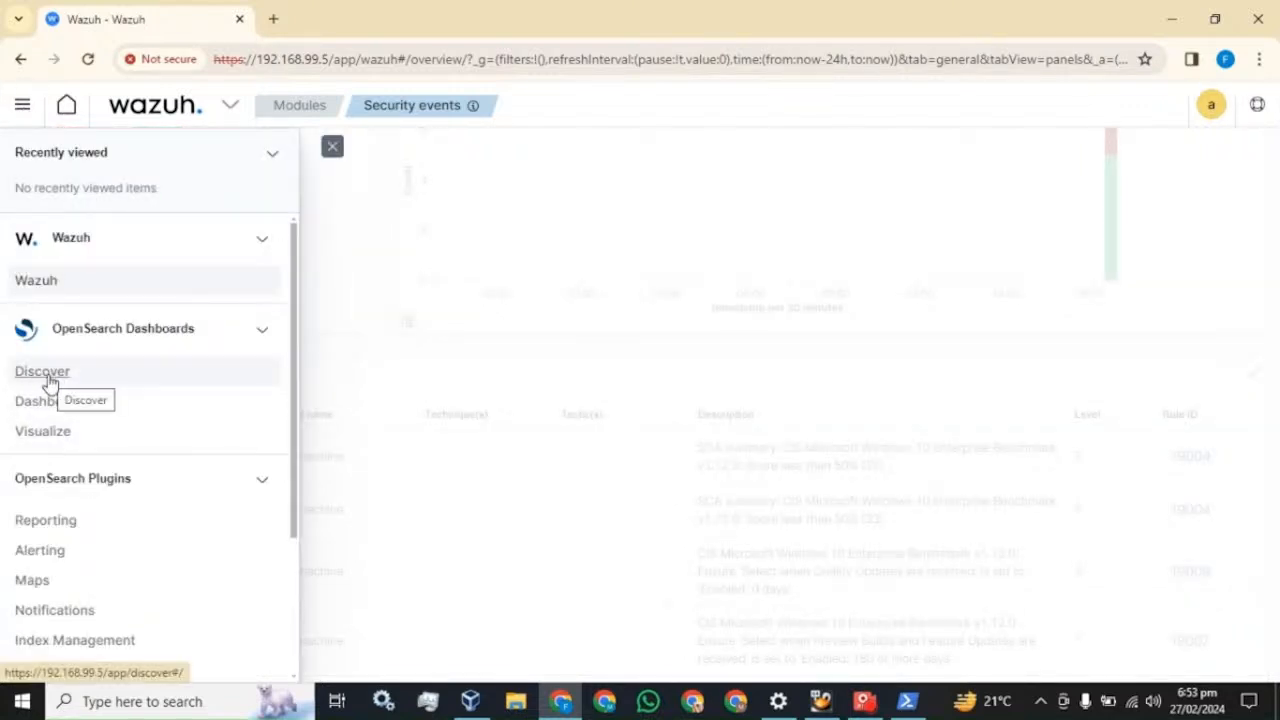
- Open Discover on wazuh-alerts-* showing 405 hits and start a new filter
left_click(49, 377)
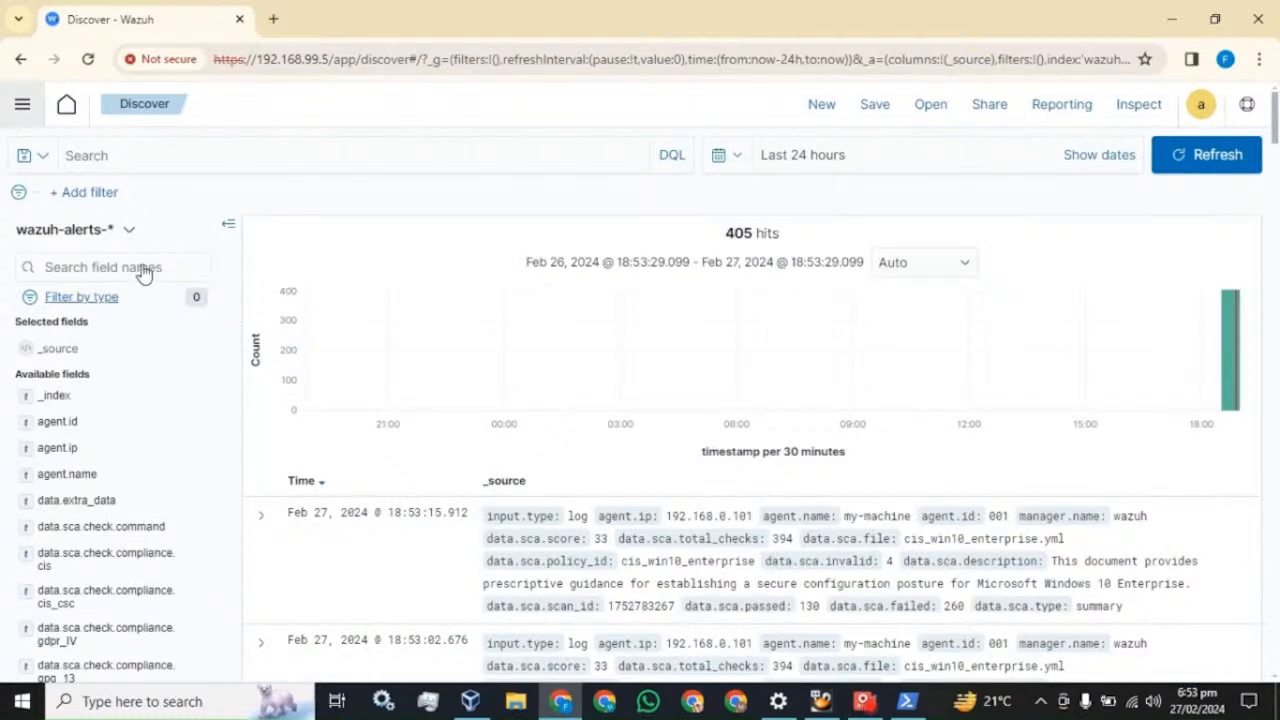
left_click(98, 203)
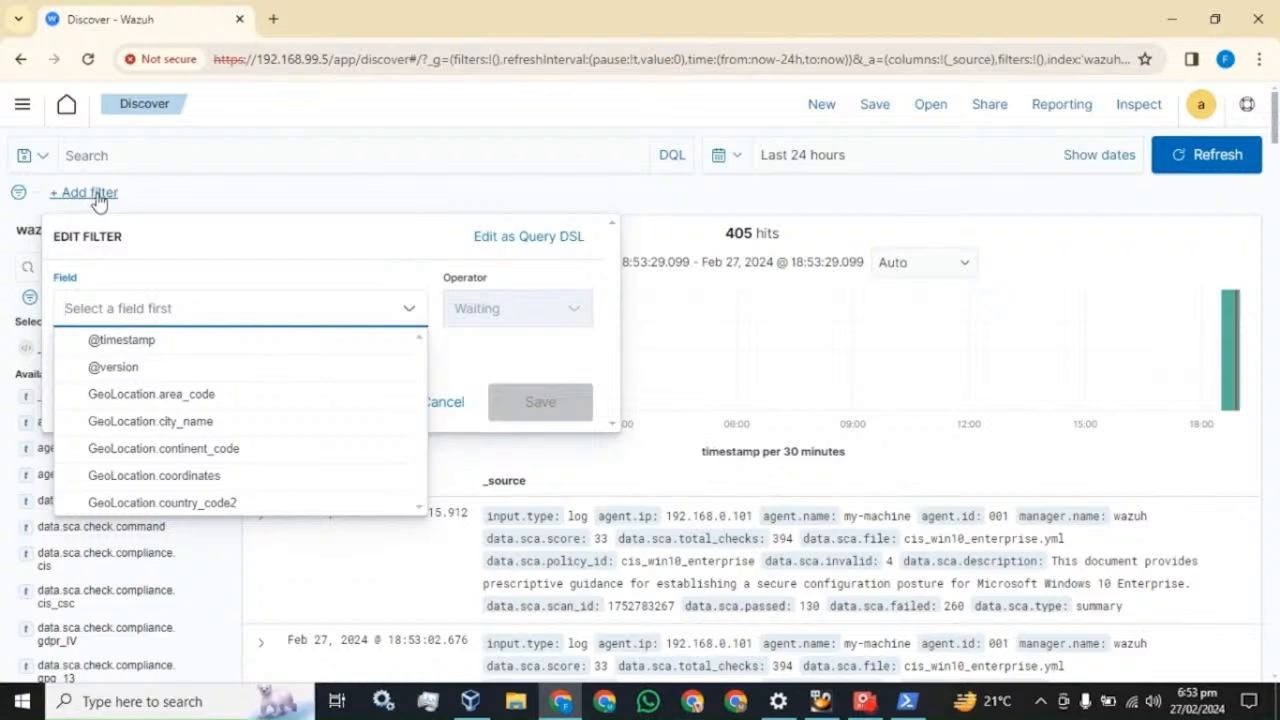
- Filter the Discover results to agent.name is my-machine
type("age")
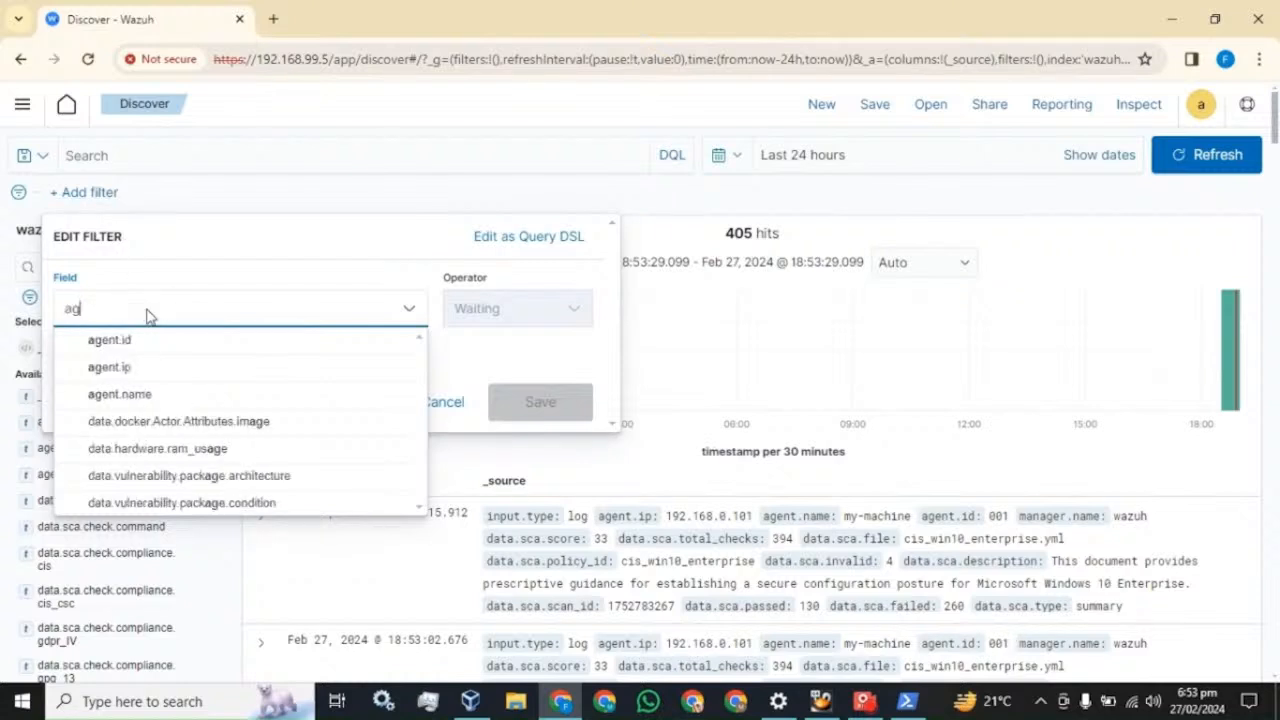
left_click(131, 395)
left_click(534, 320)
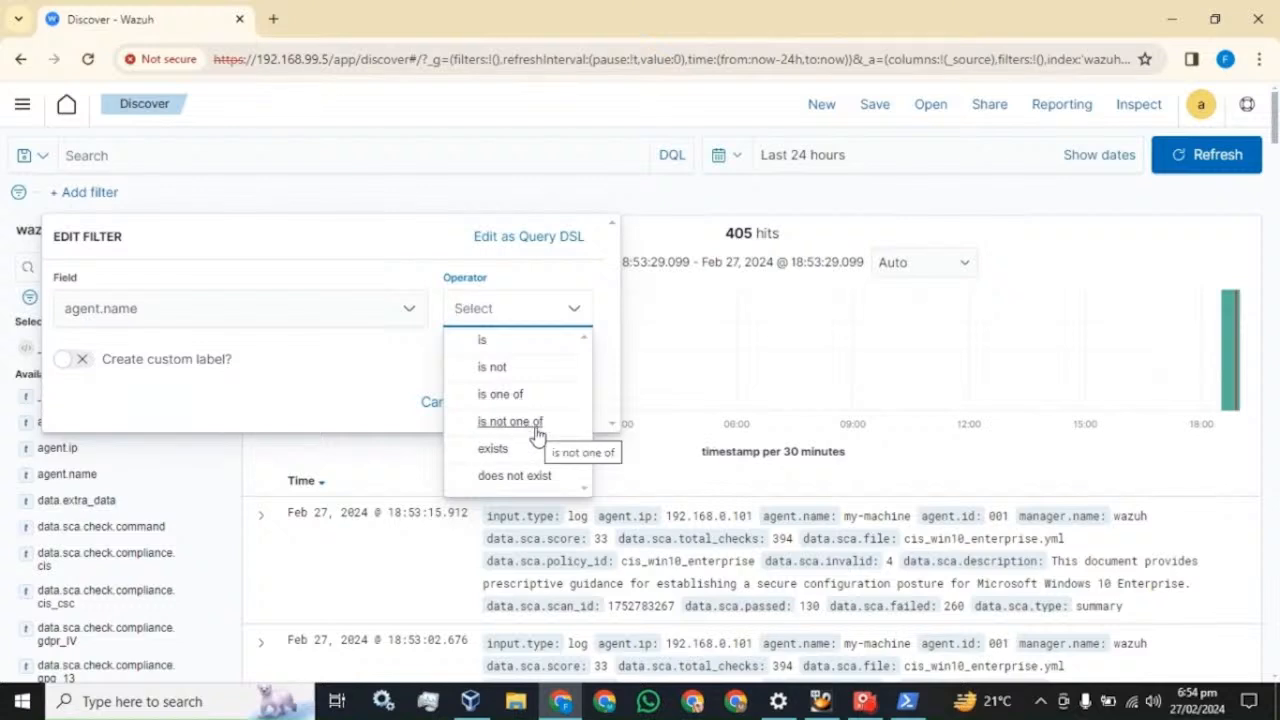
left_click(491, 346)
left_click(295, 374)
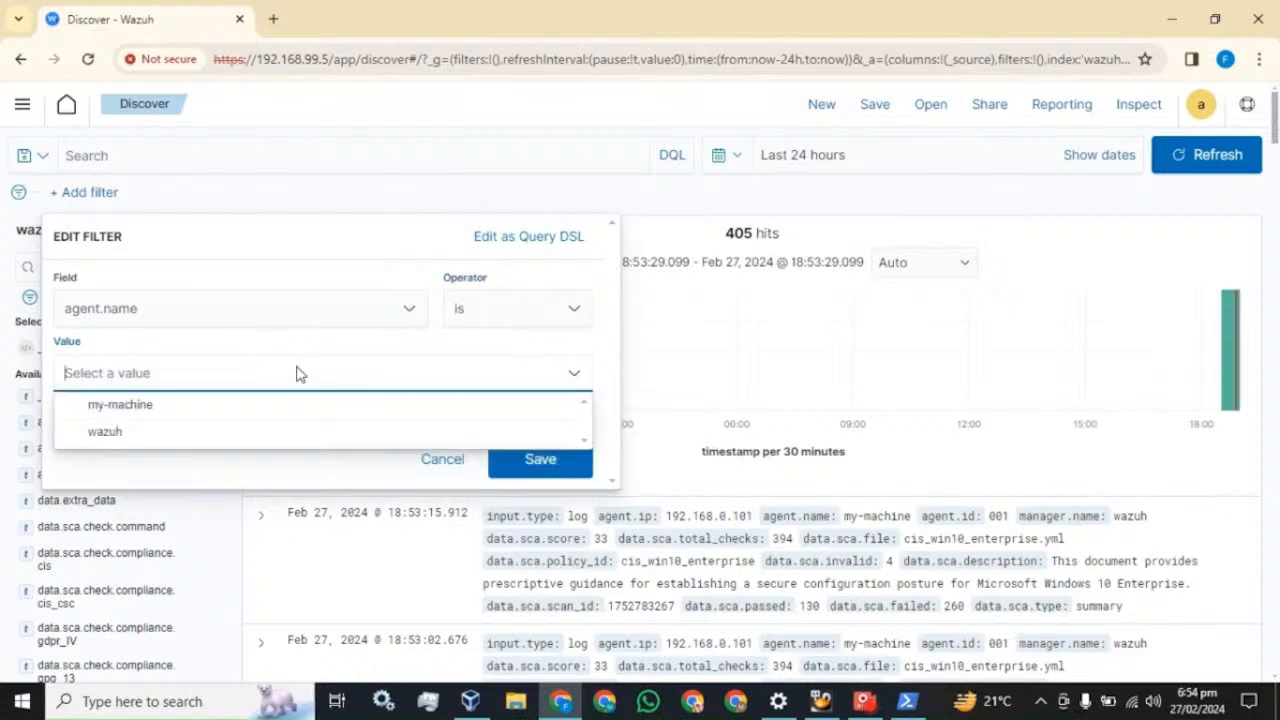
left_click(121, 411)
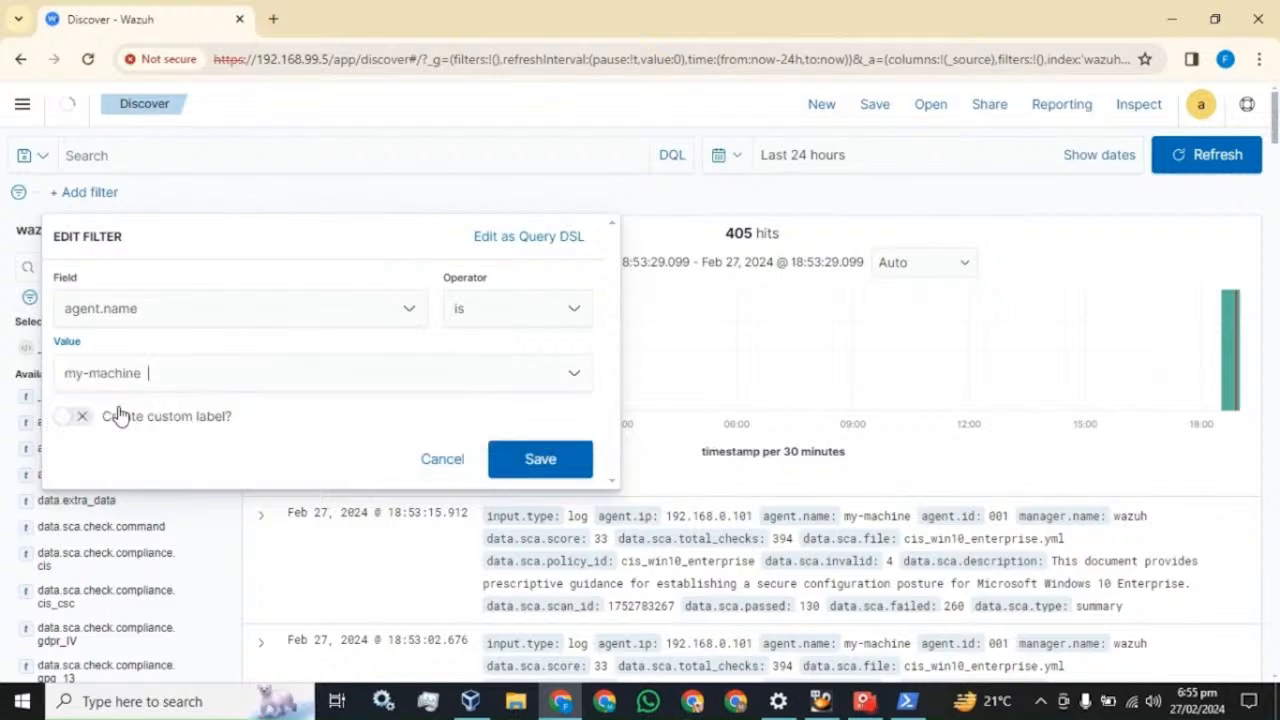
left_click(547, 466)
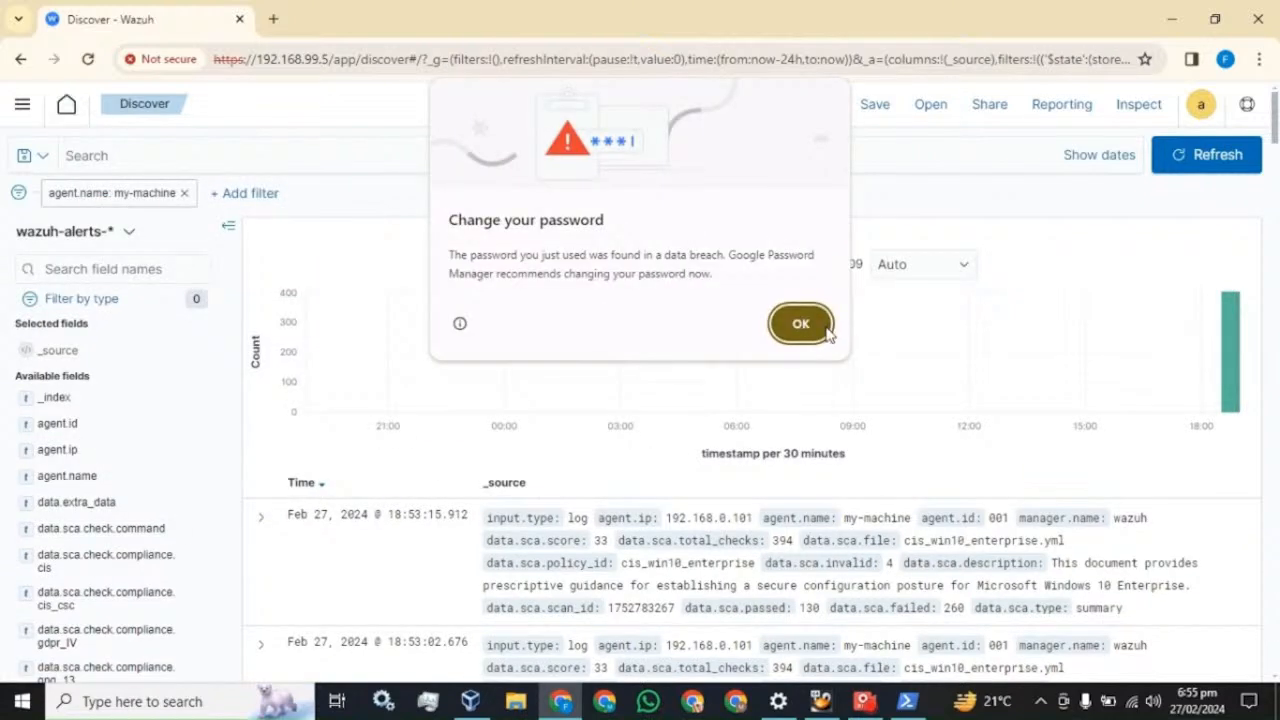
left_click(798, 323)
left_click(740, 160)
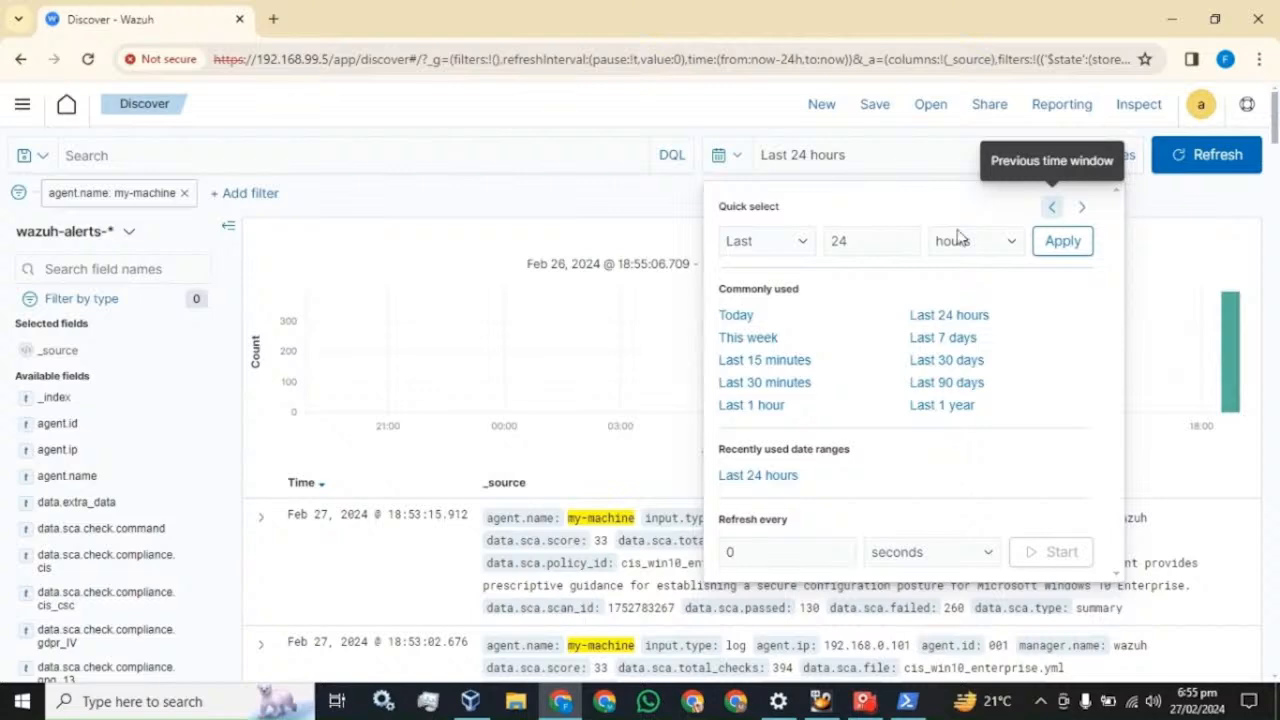
- Add agent.name as a column in the Discover table
left_click(697, 118)
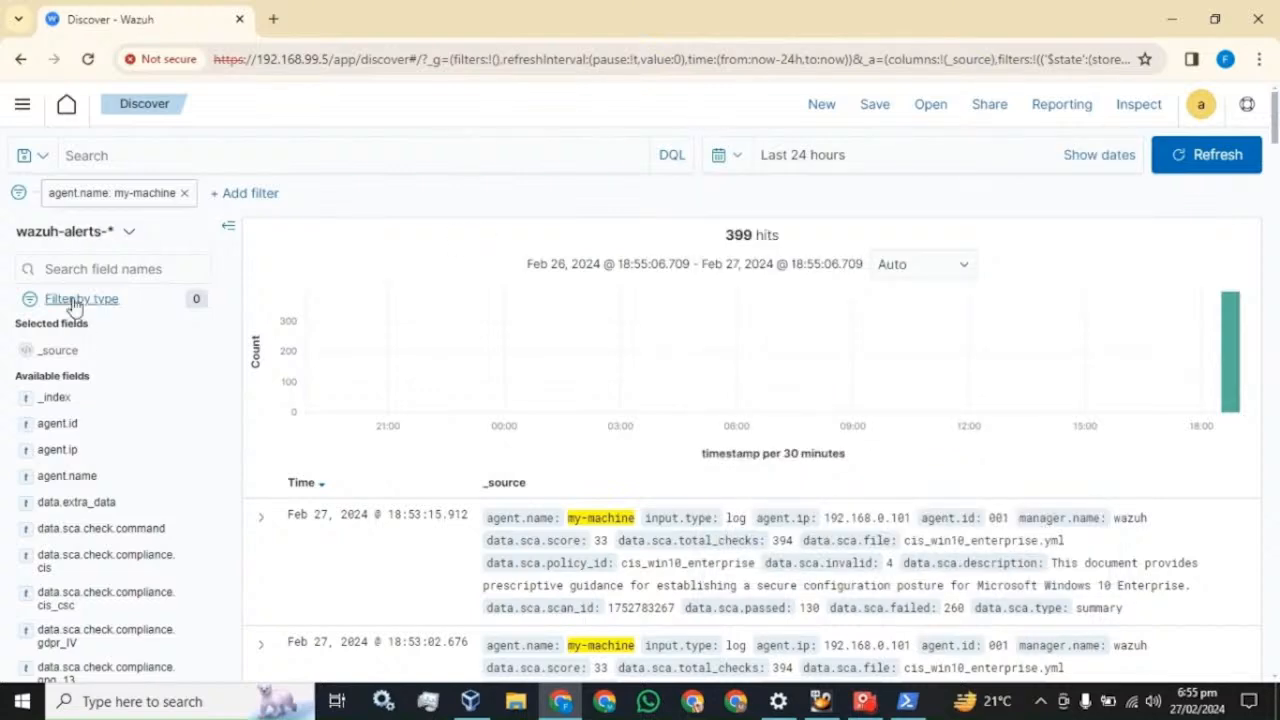
scroll(760, 400, "down", 2)
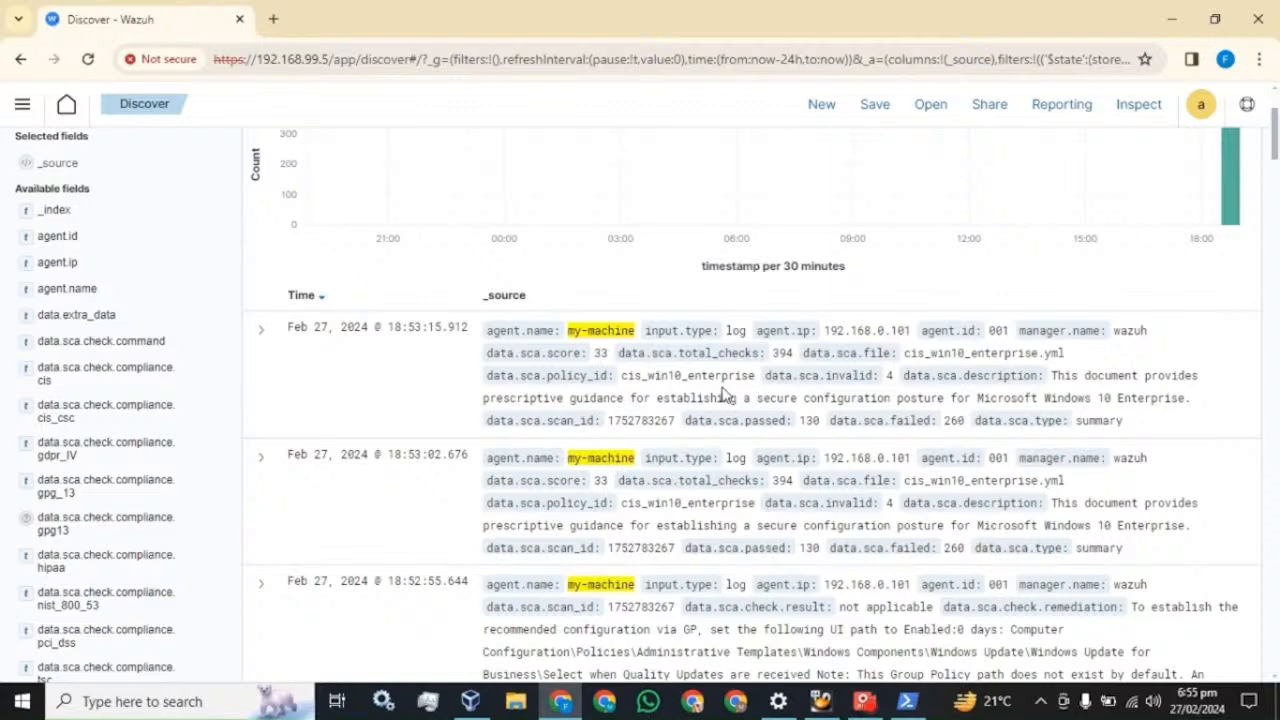
scroll(449, 420, "up", 2)
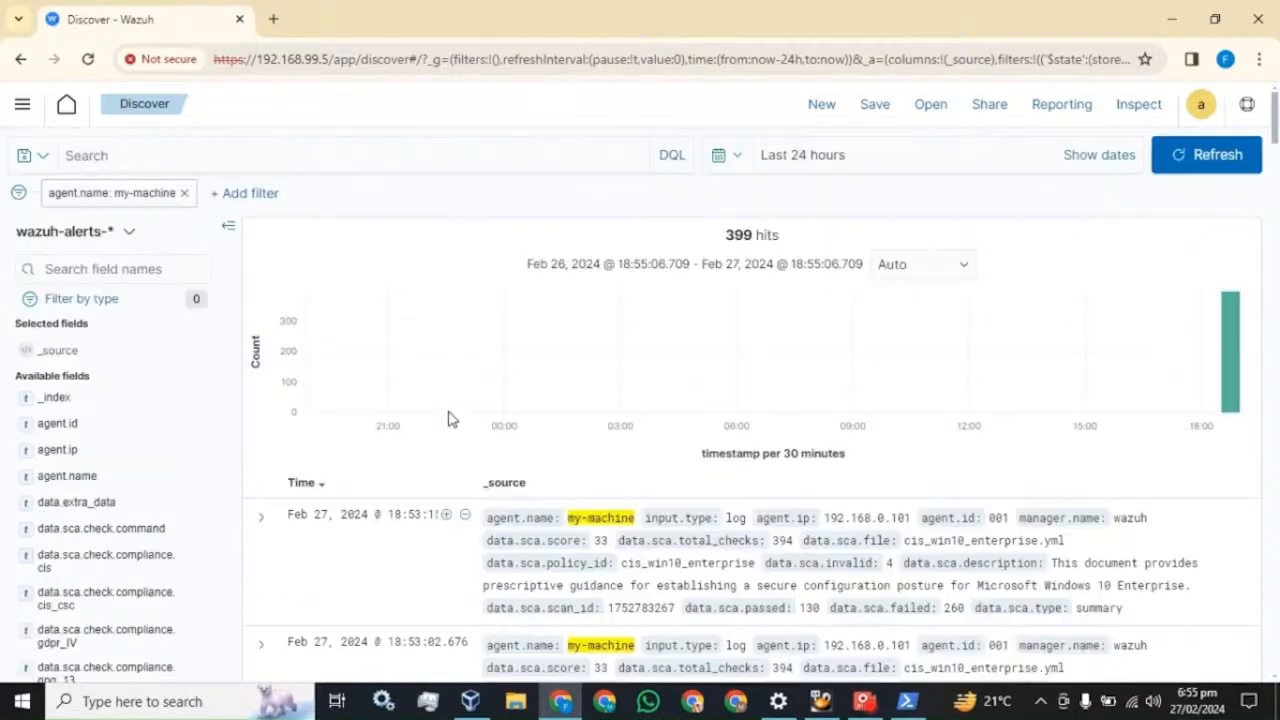
left_click(84, 266)
type("agent")
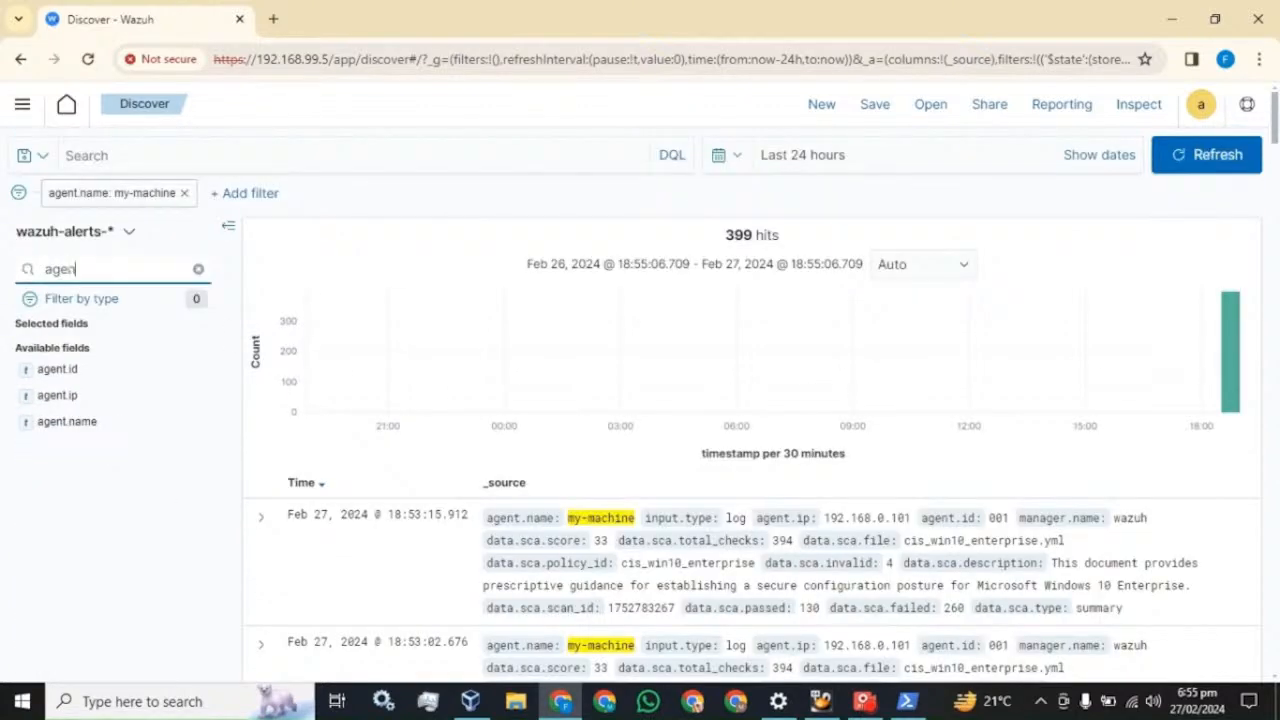
left_click(61, 425)
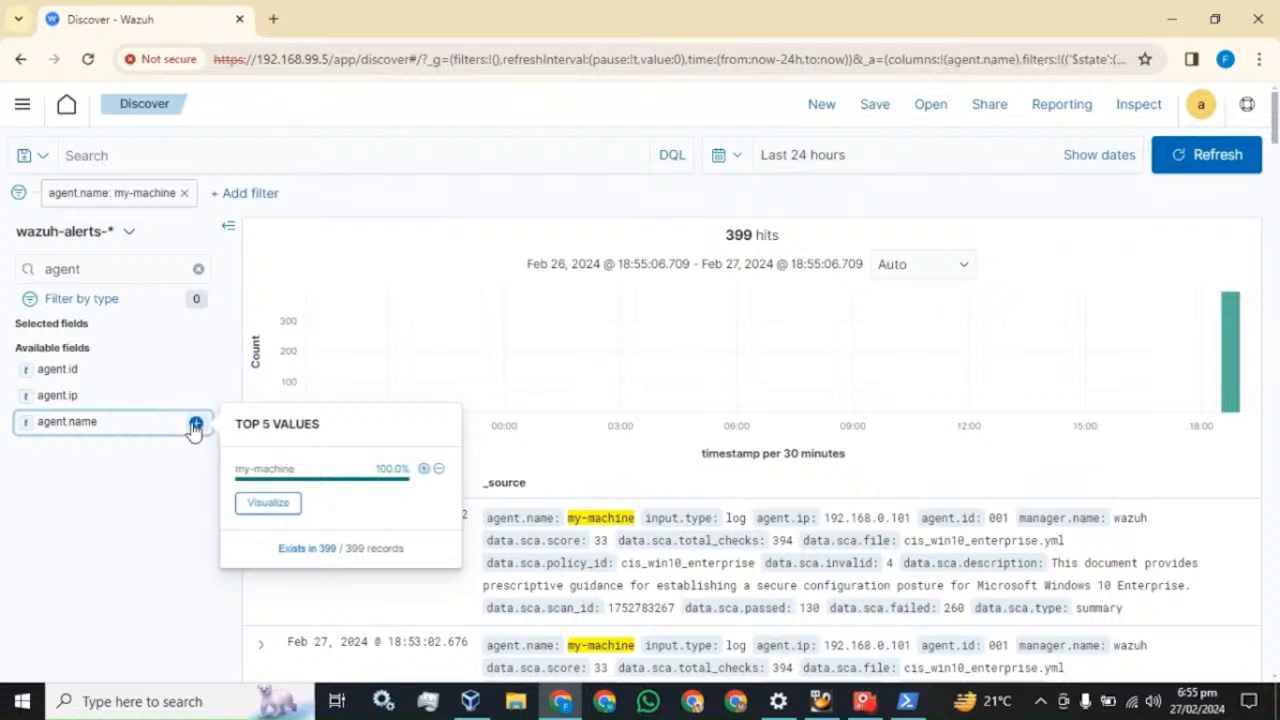
left_click(196, 422)
- Add rule.description as a column after searching fields for 'des'
scroll(570, 578, "down", 2)
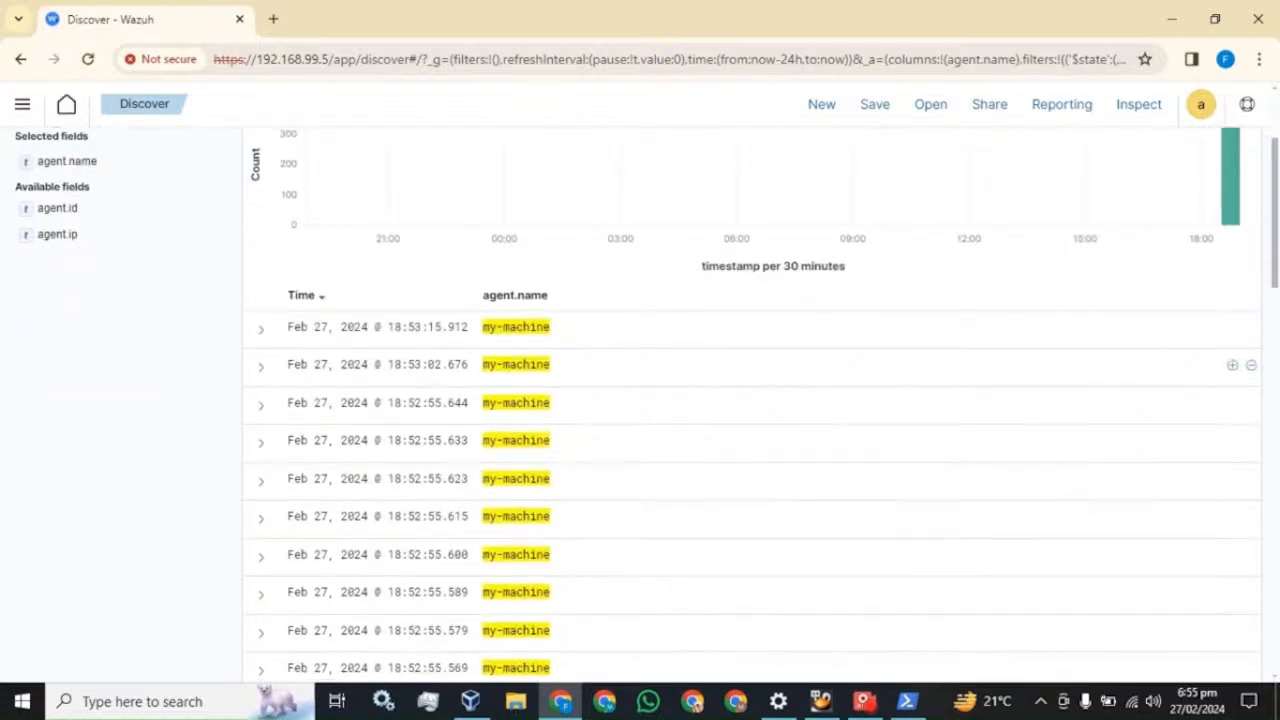
scroll(557, 460, "up", 2)
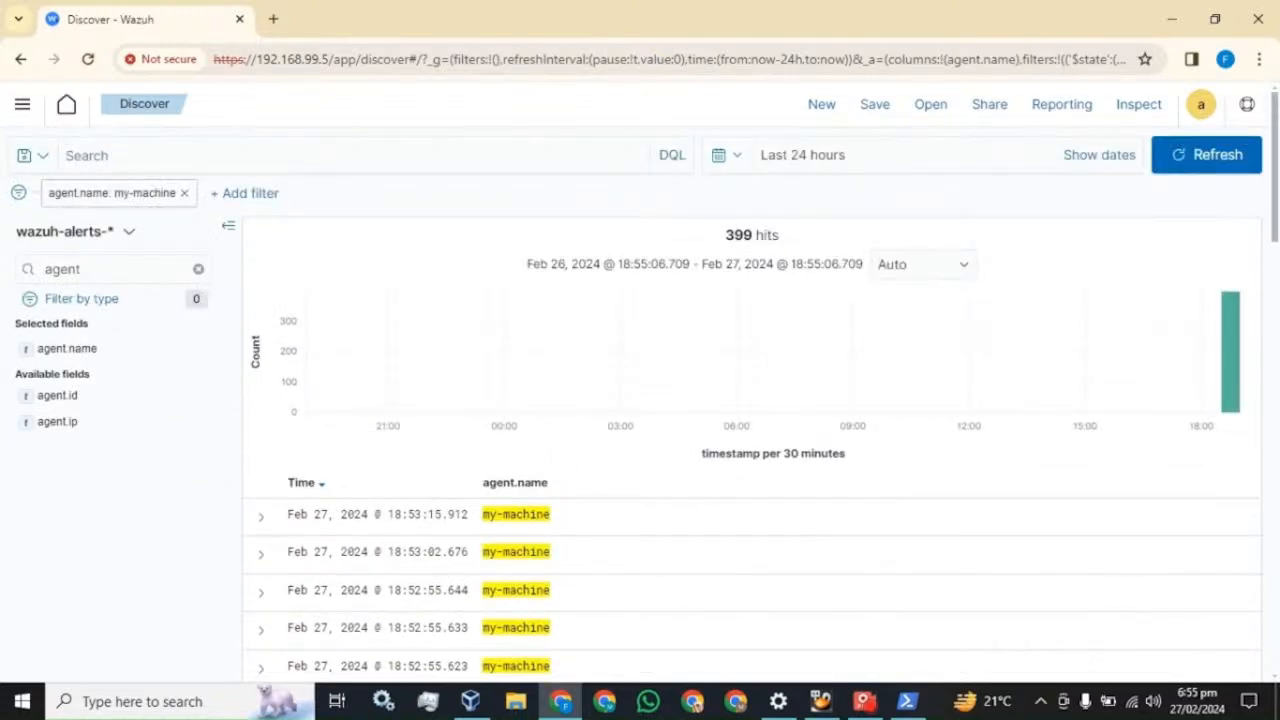
left_click(198, 269)
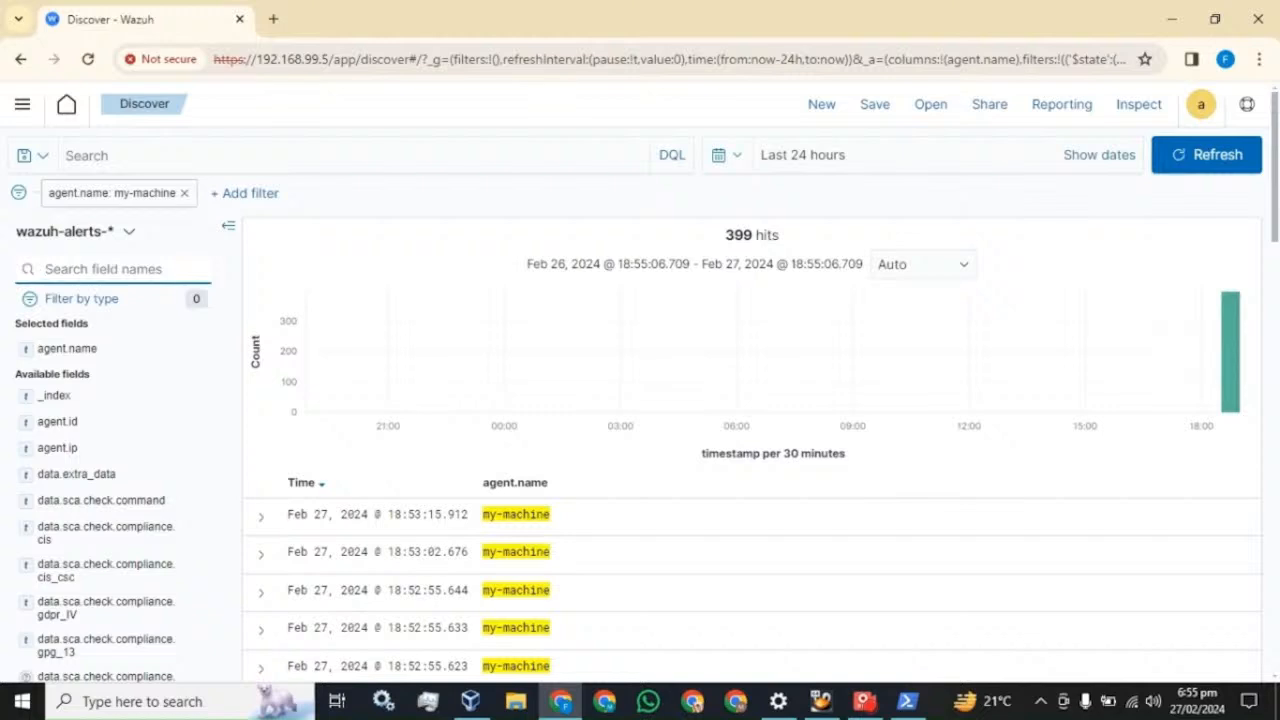
type("des")
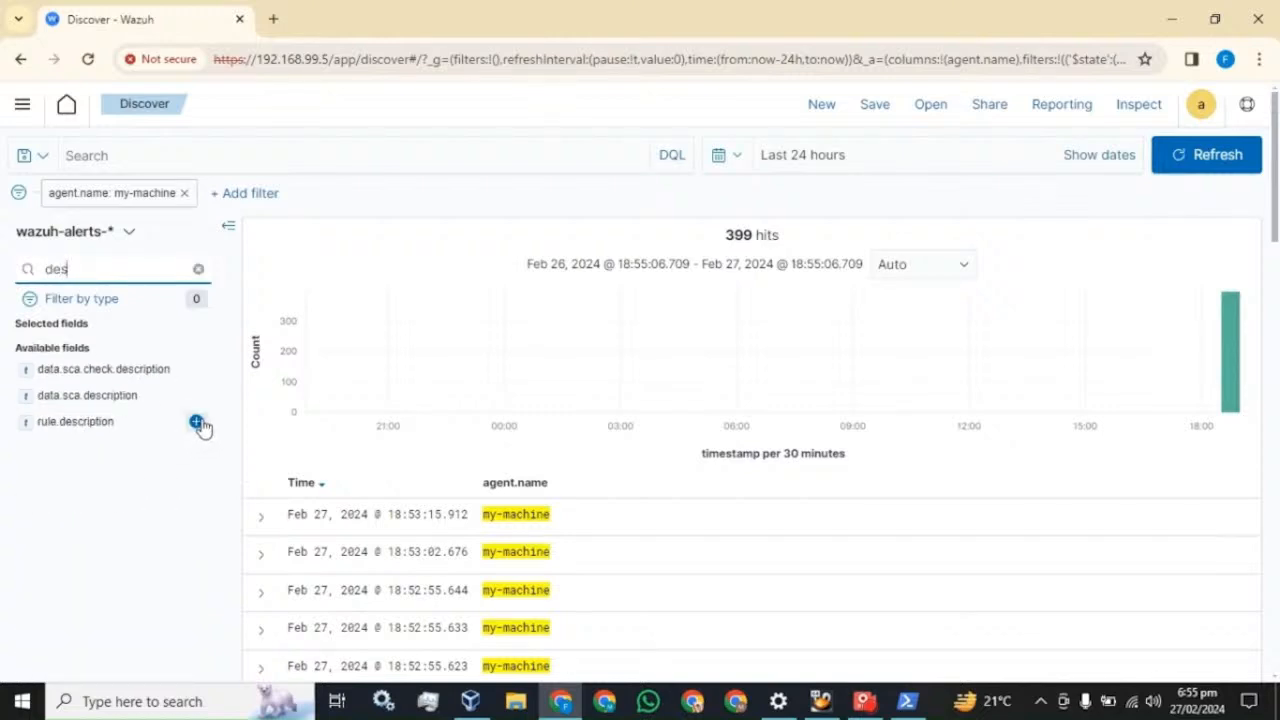
left_click(197, 423)
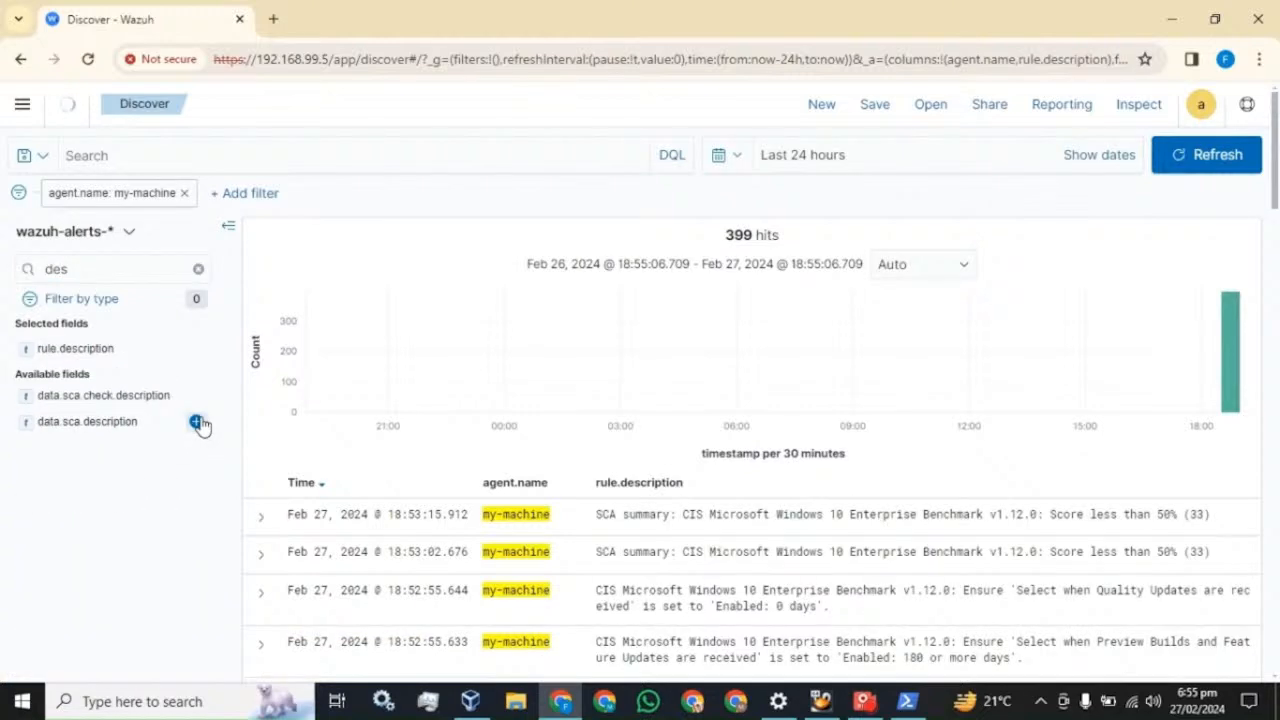
scroll(935, 603, "down", 2)
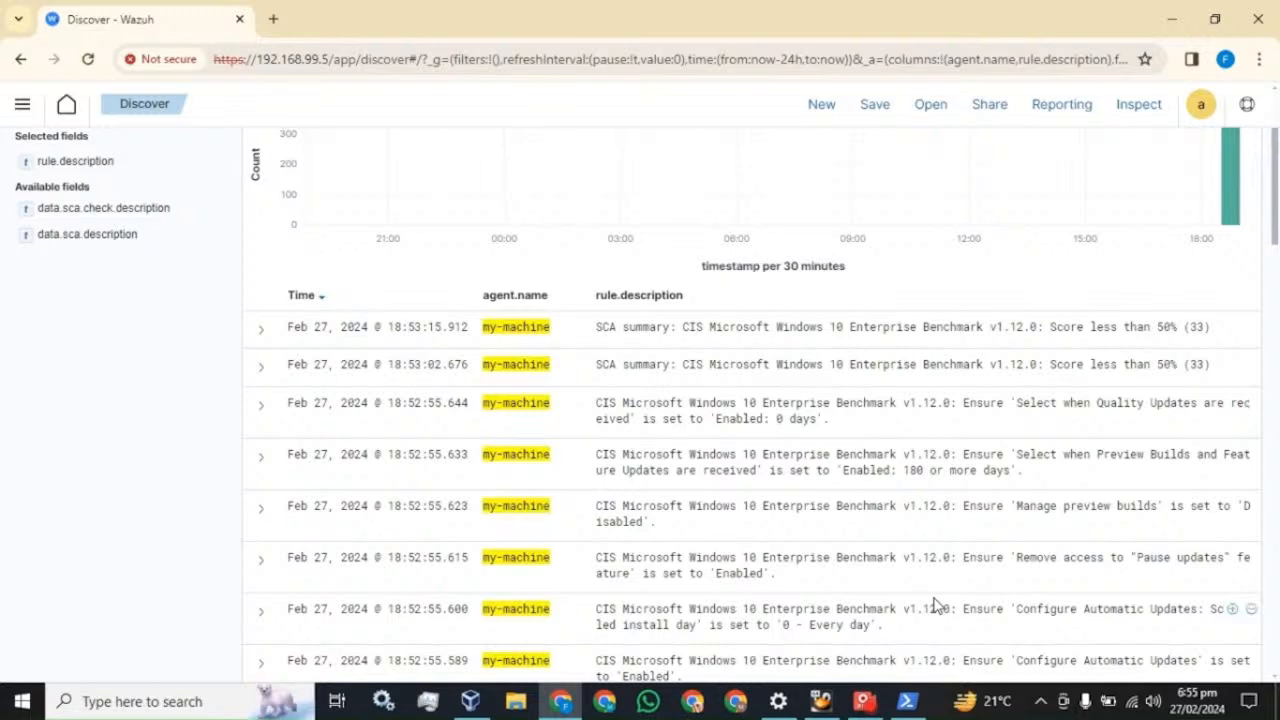
scroll(935, 603, "up", 2)
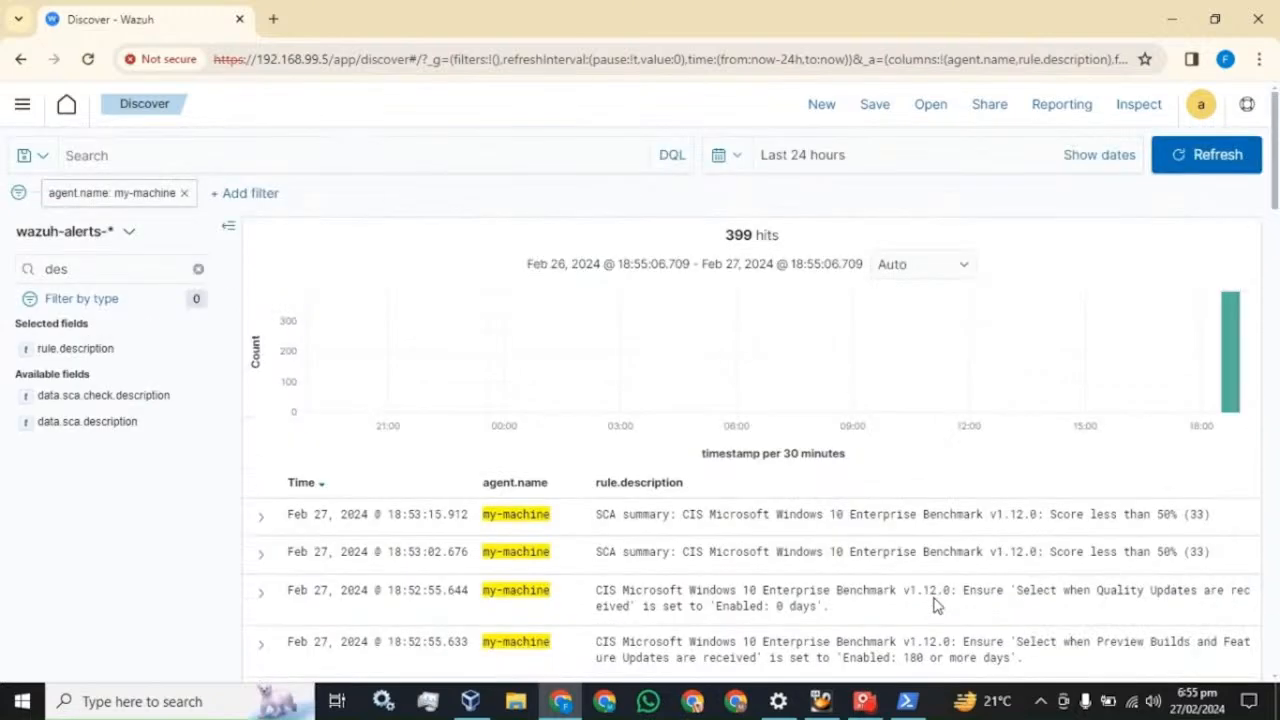
left_click(199, 272)
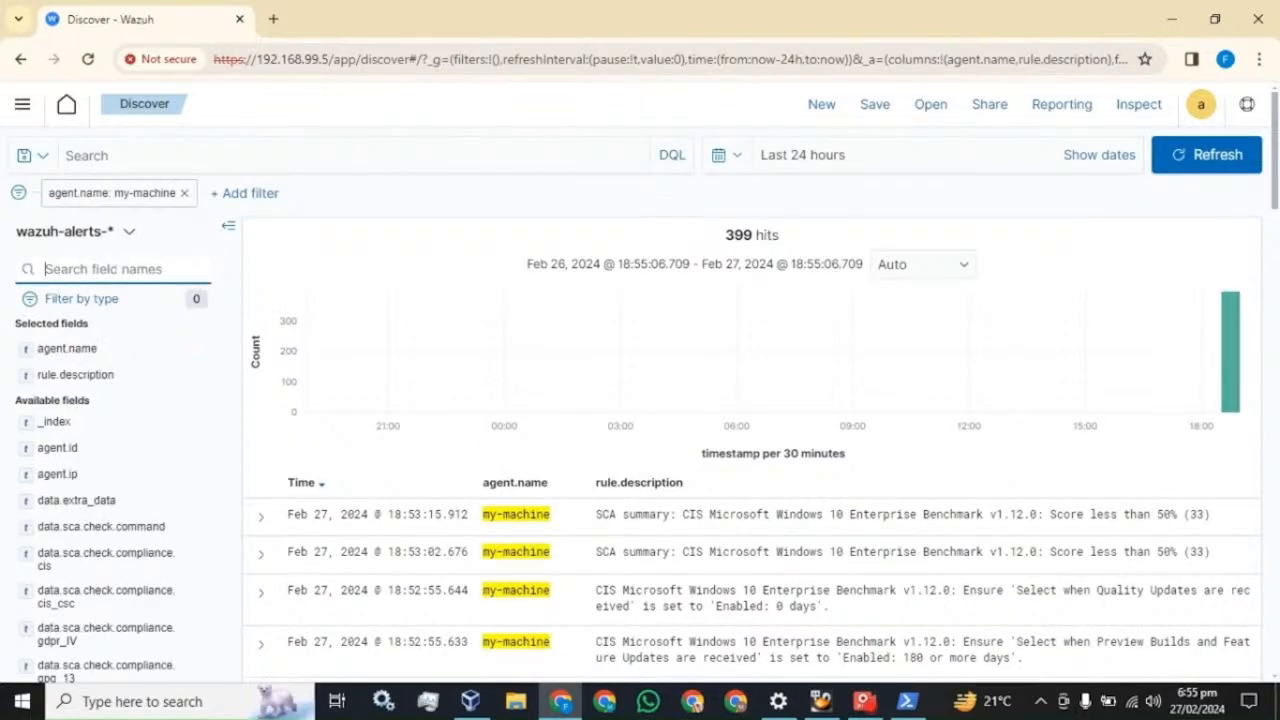
- Add rule.id as a column in the Discover table
type("rul")
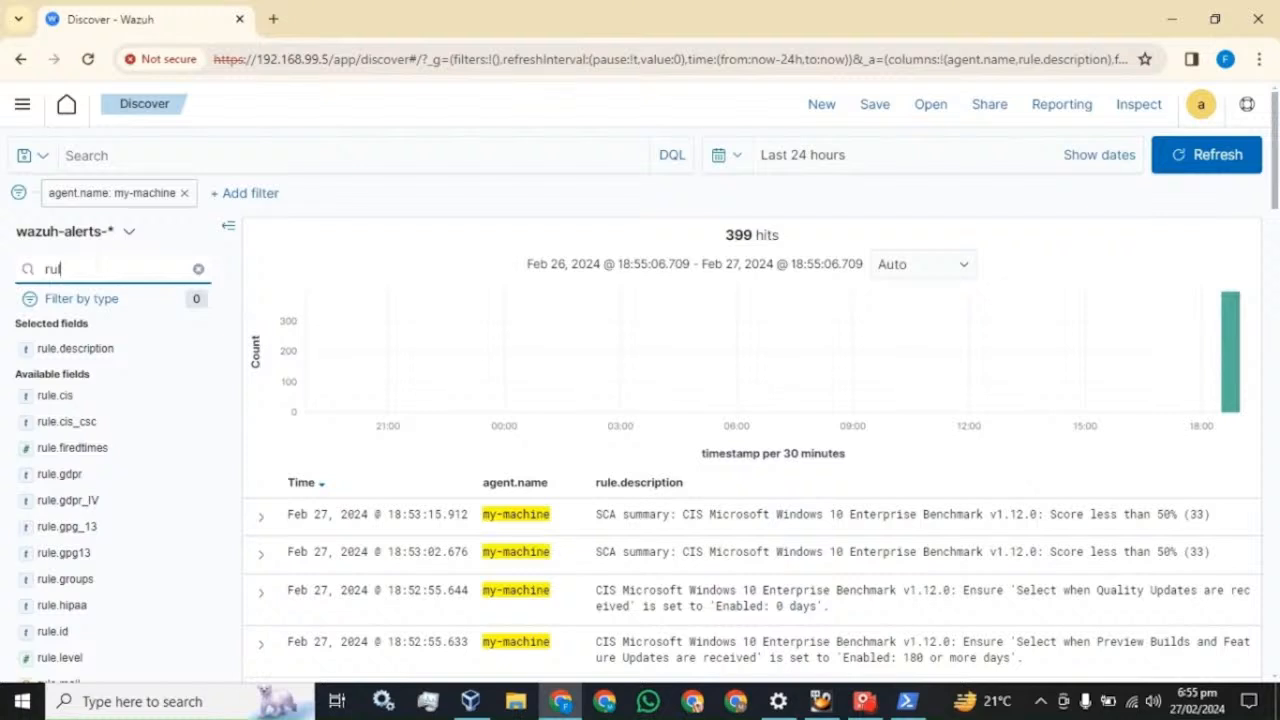
left_click(196, 631)
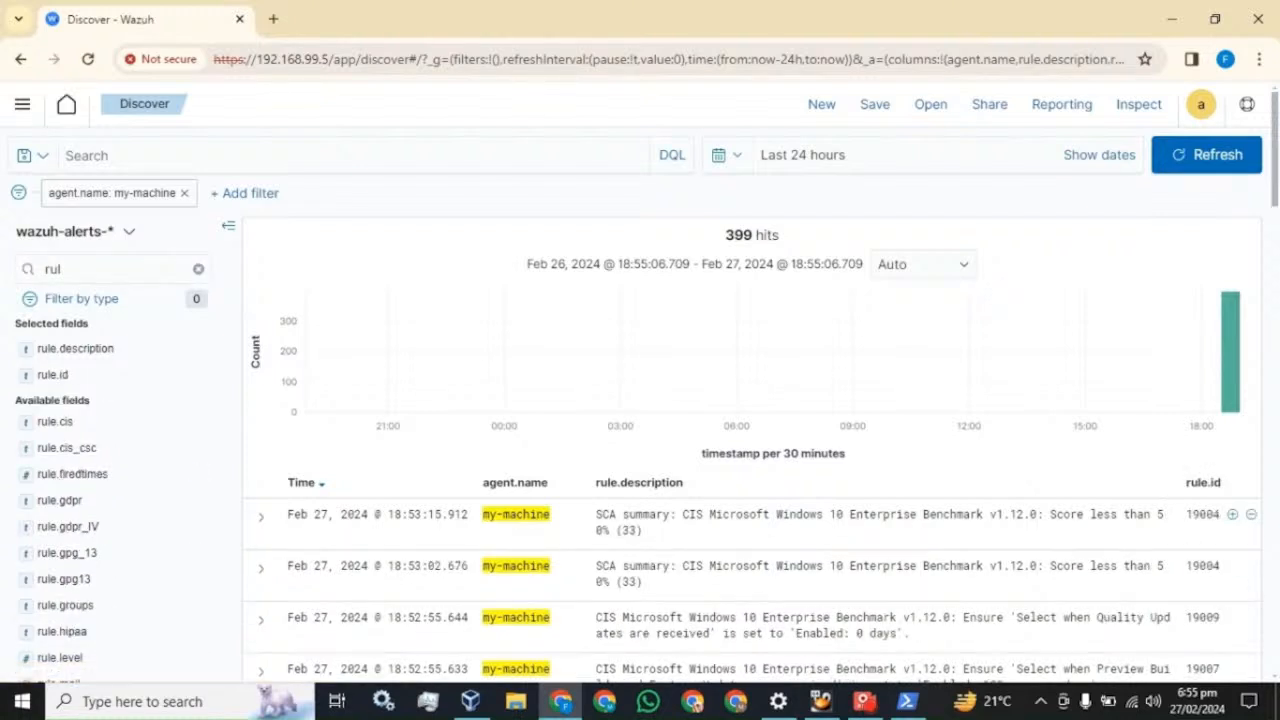
left_click(198, 269)
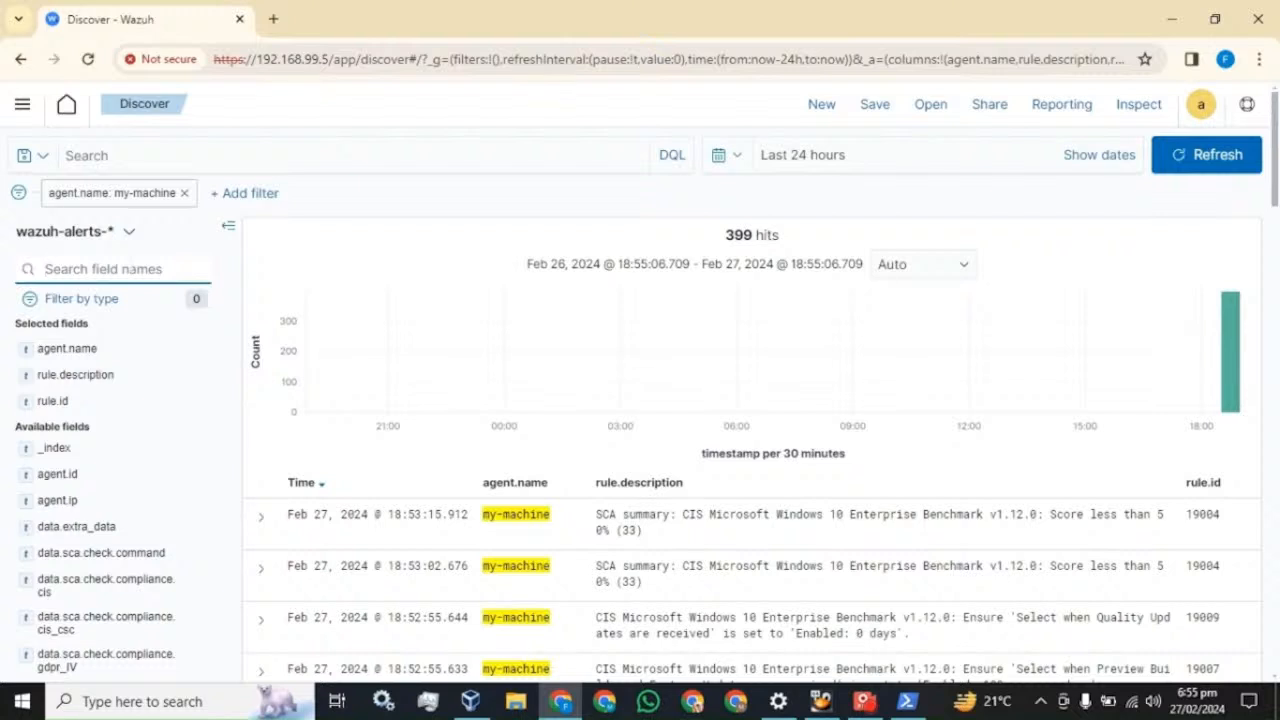
- Search the field list for an eventID field, then erase the search text
type("even")
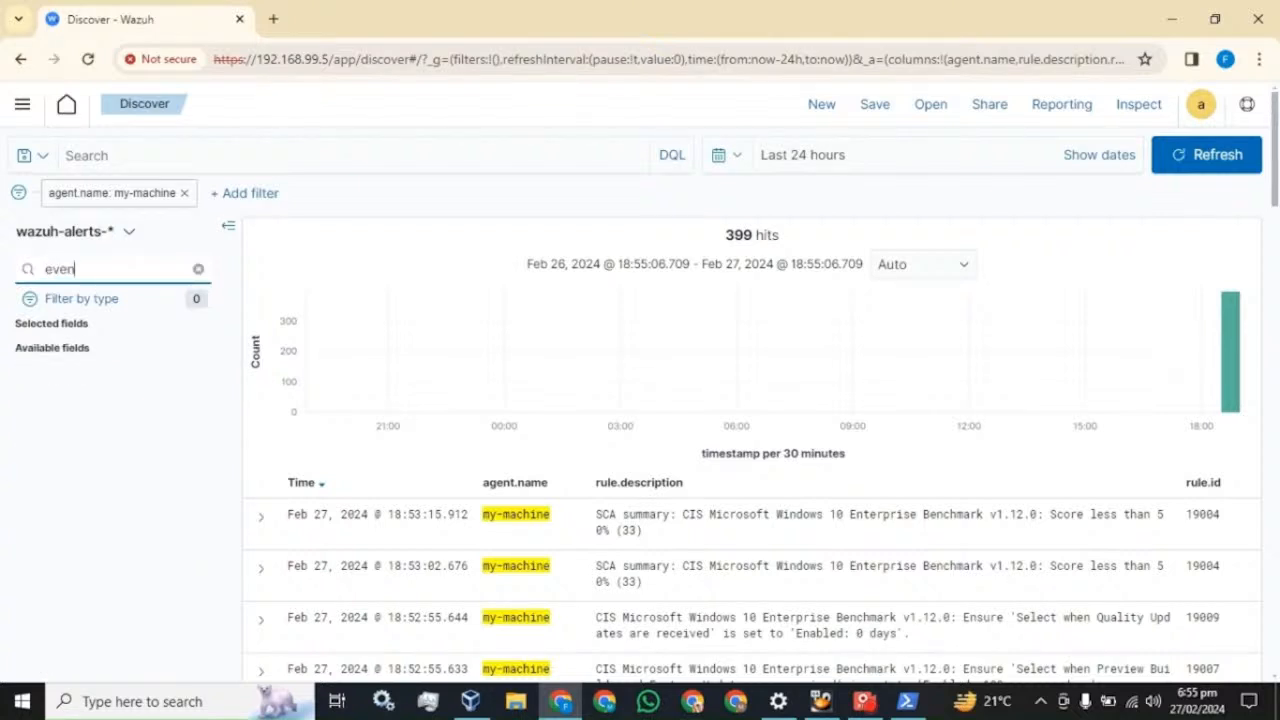
type("tIS")
key("BackSpace")
key("BackSpace")
key("BackSpace")
key("BackSpace")
key("BackSpace")
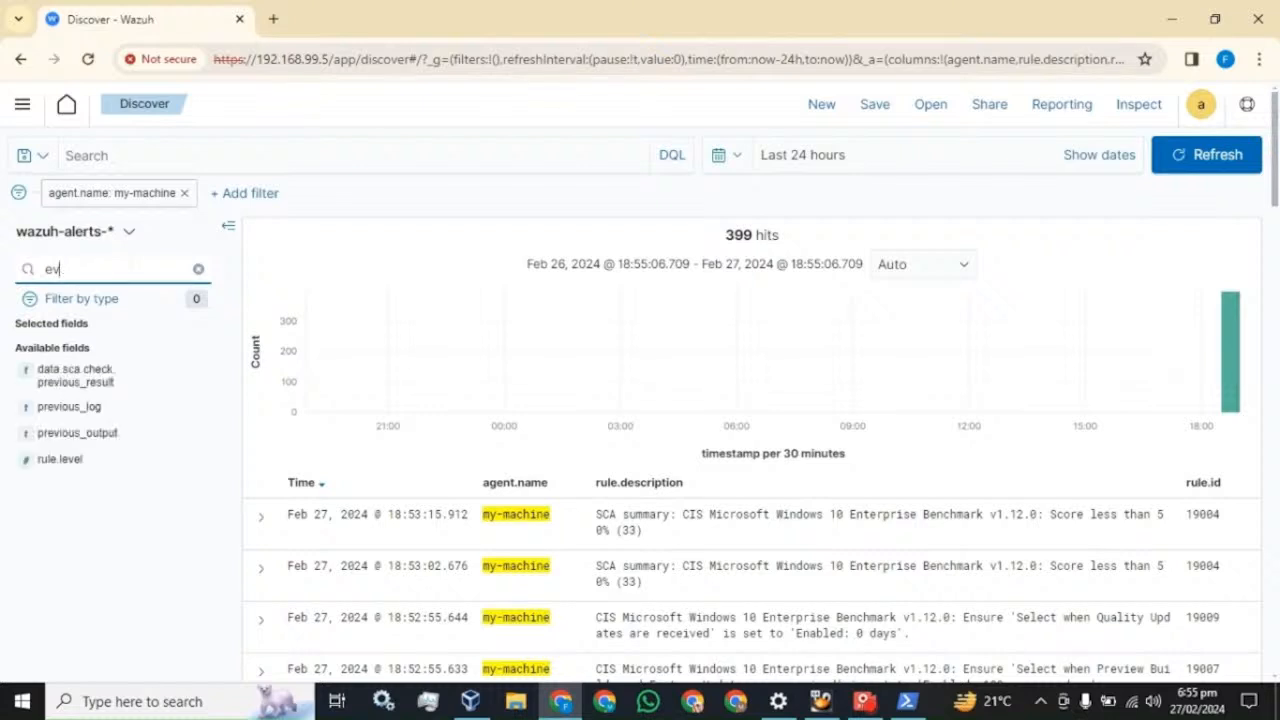
key("BackSpace")
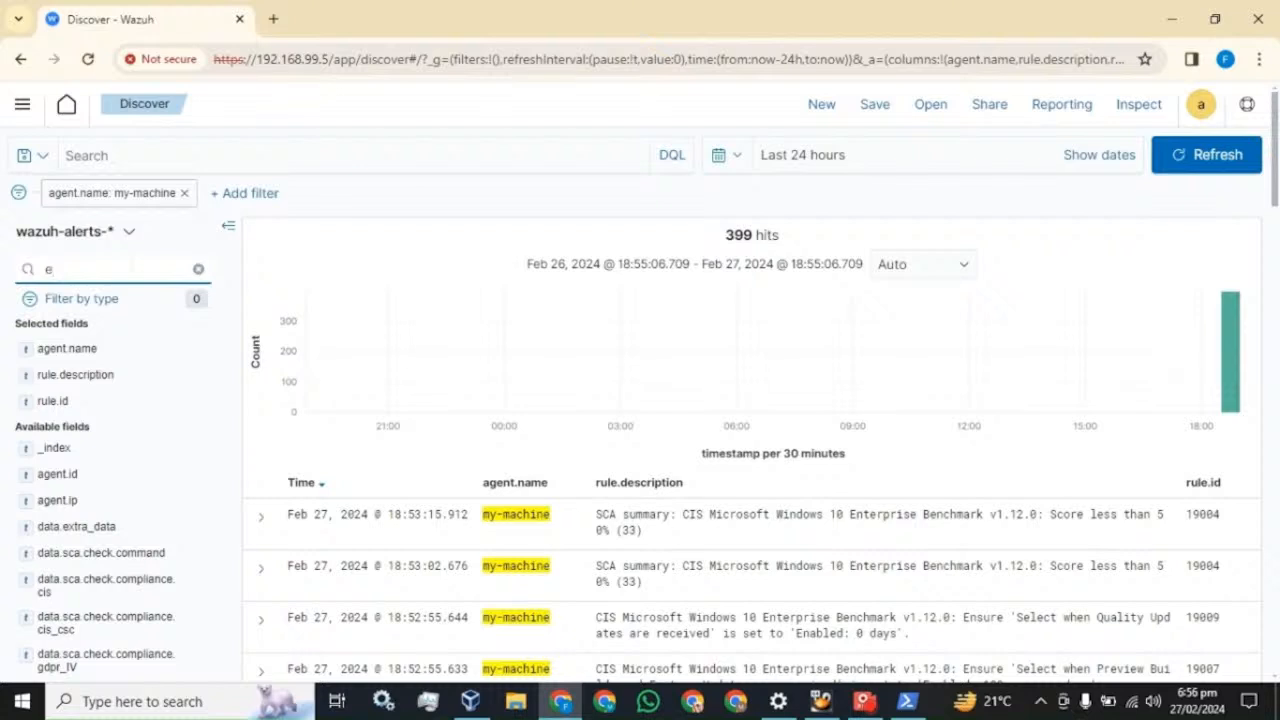
key("BackSpace")
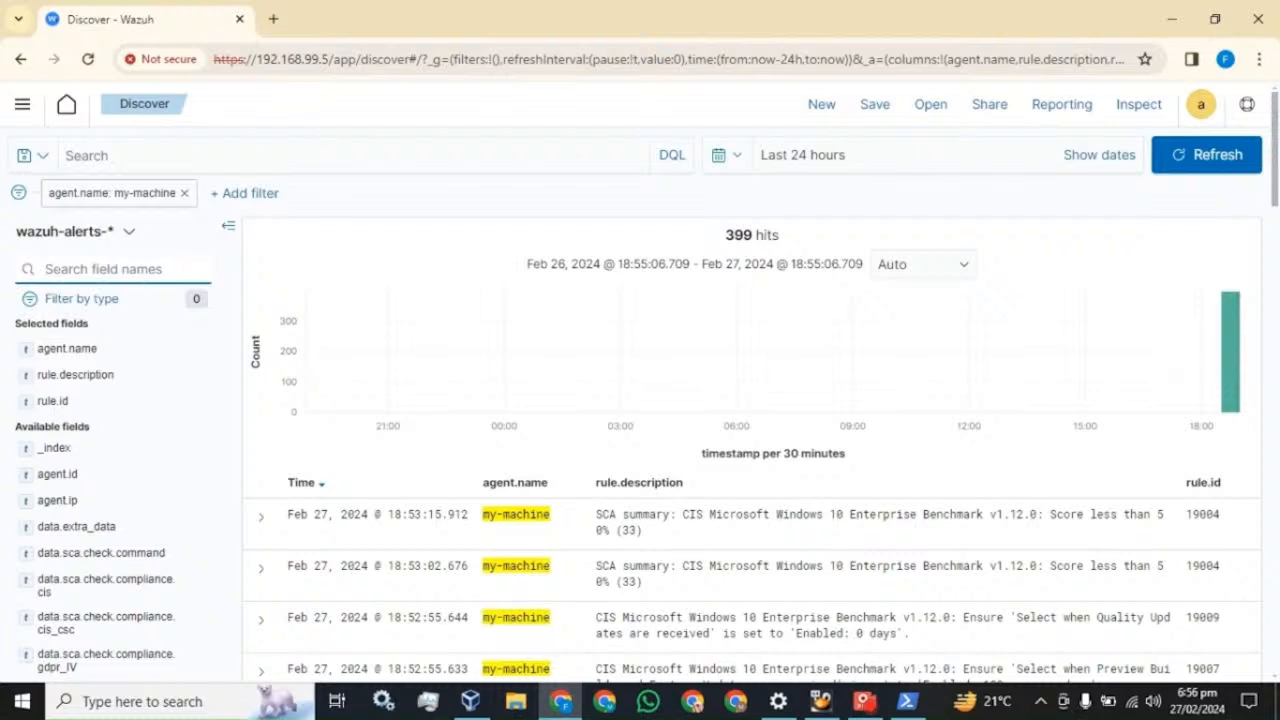
left_click(261, 517)
scroll(405, 500, "down", 4)
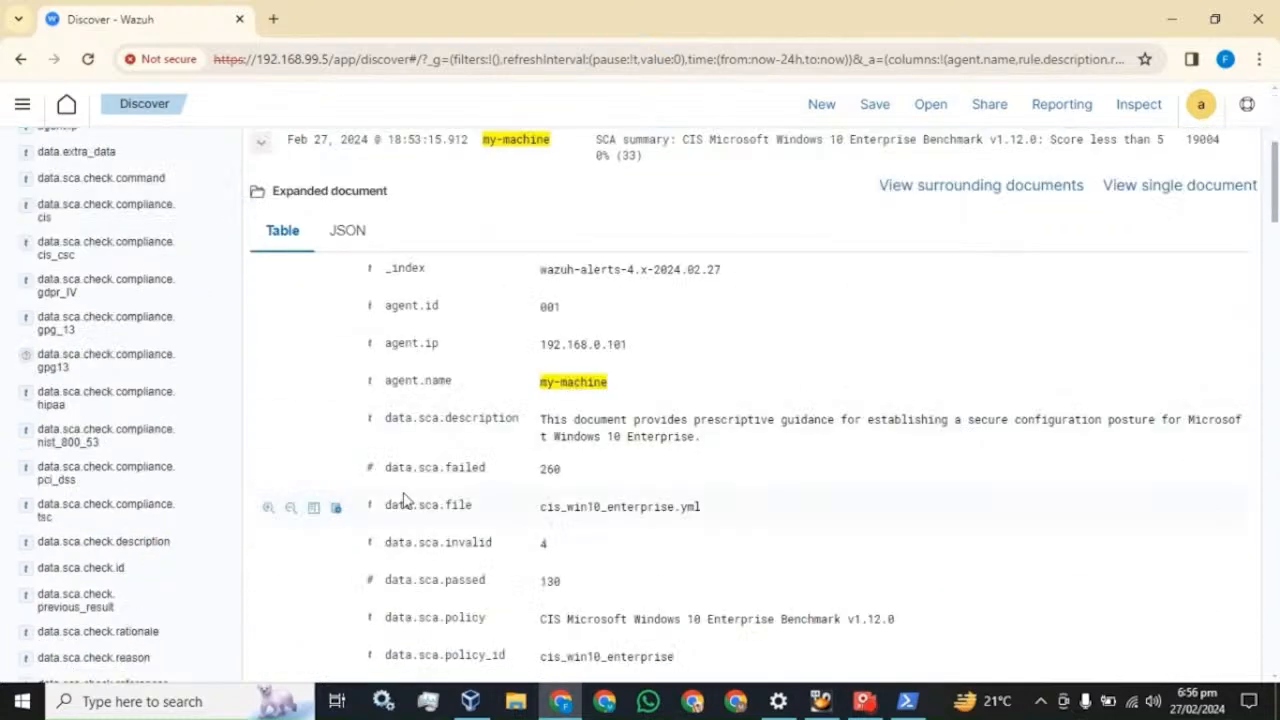
scroll(405, 500, "down", 3)
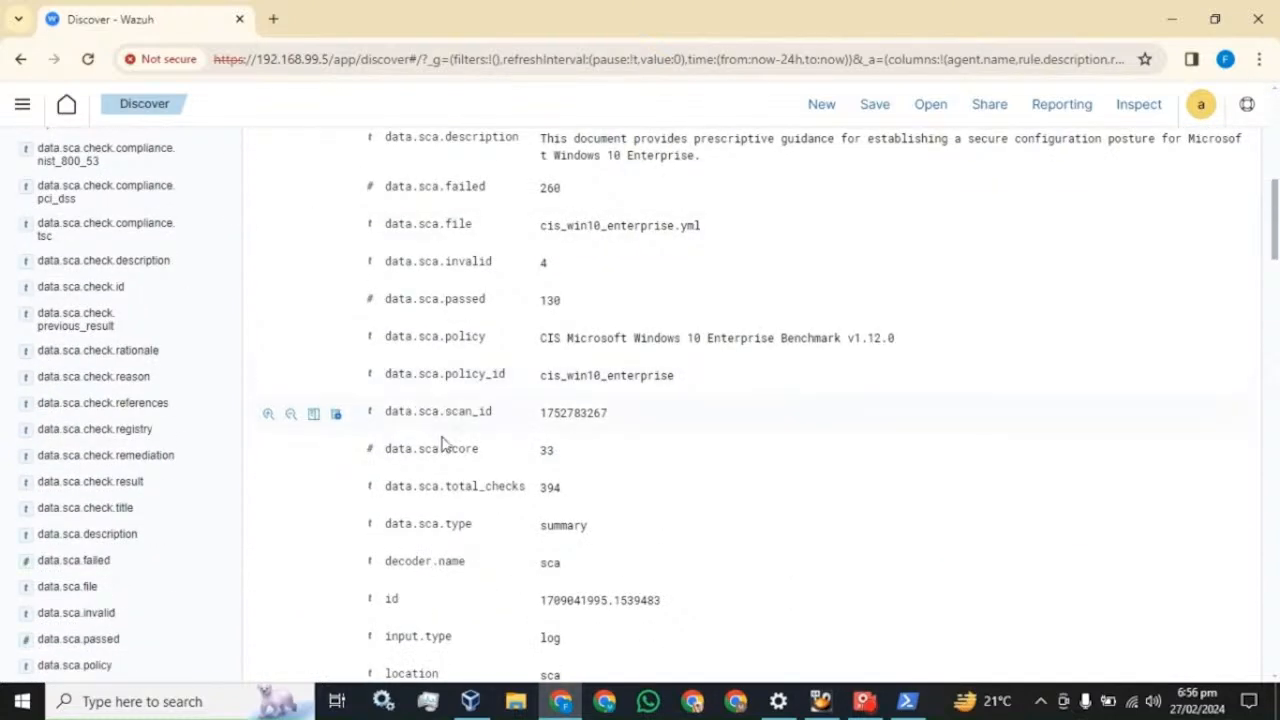
scroll(443, 443, "down", 1)
scroll(443, 443, "down", 3)
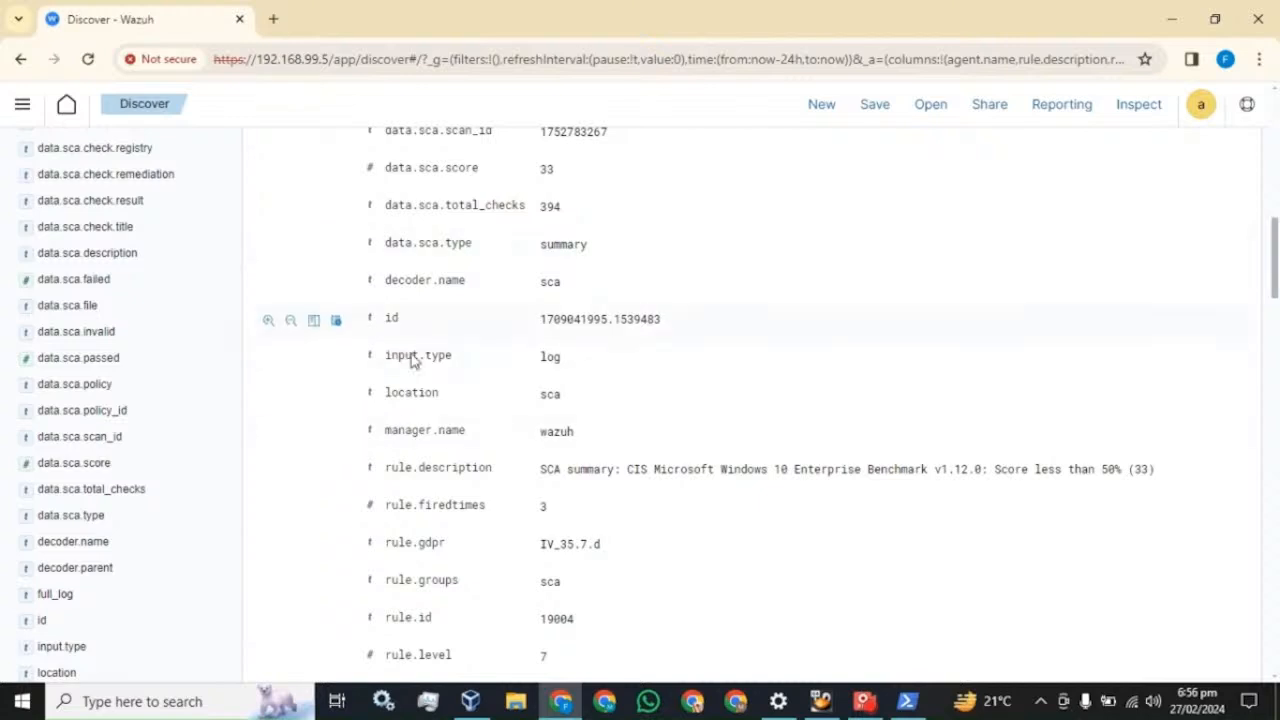
scroll(418, 449, "down", 3)
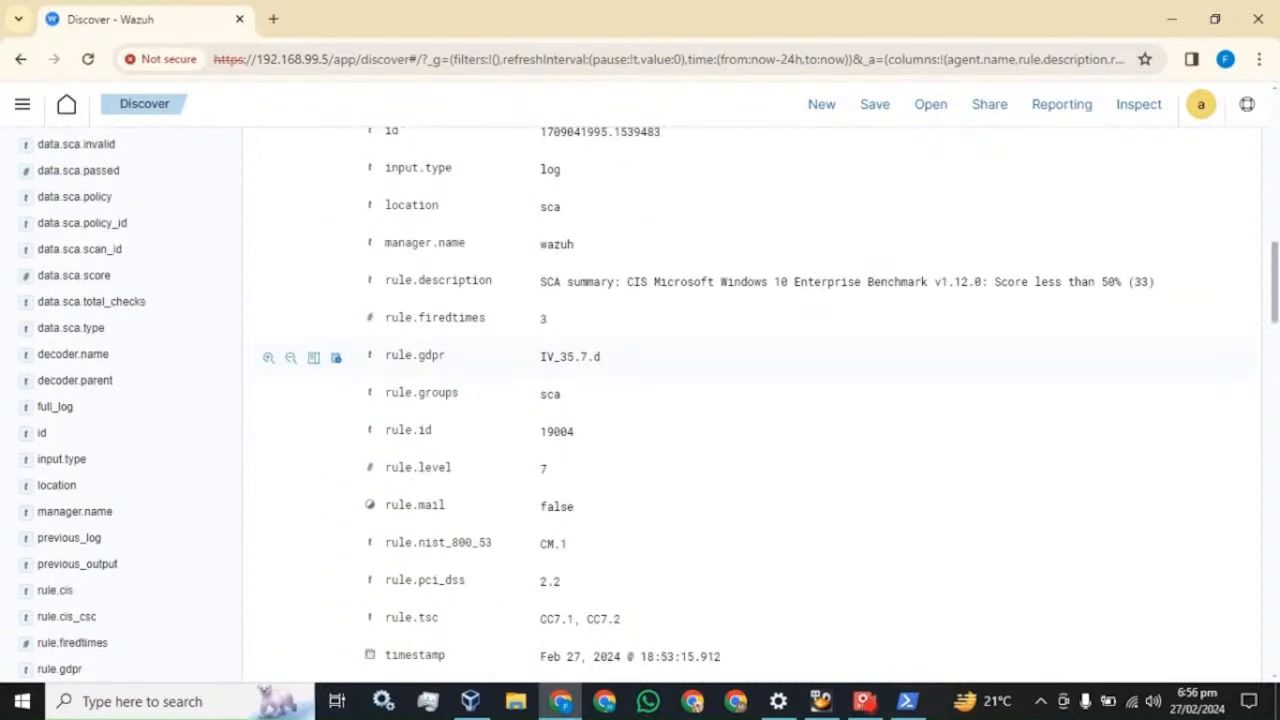
scroll(423, 478, "up", 3)
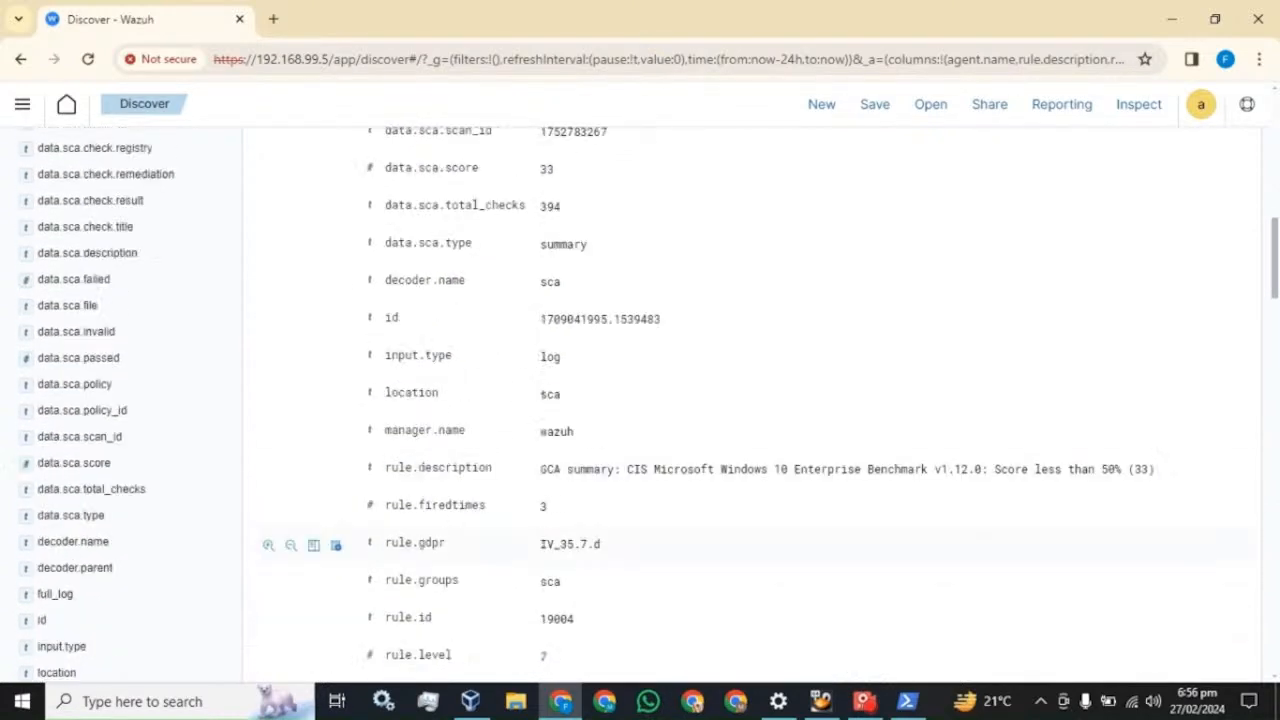
scroll(420, 478, "up", 5)
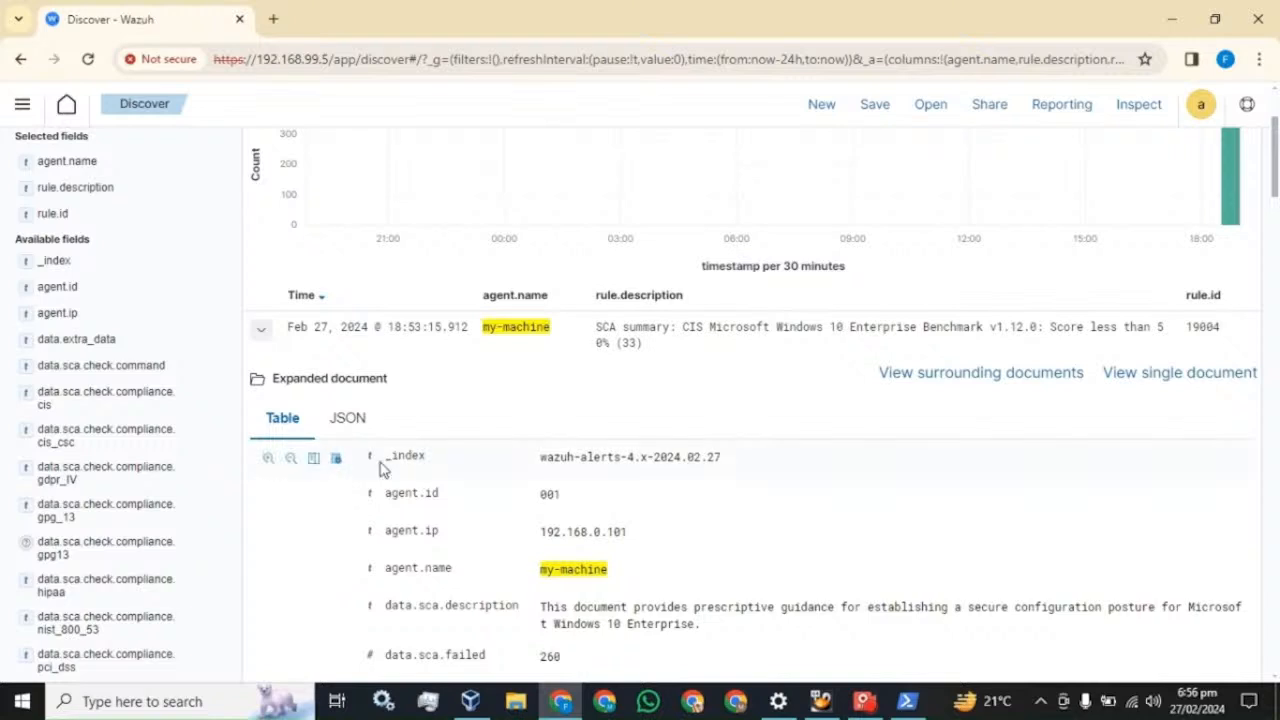
left_click(261, 331)
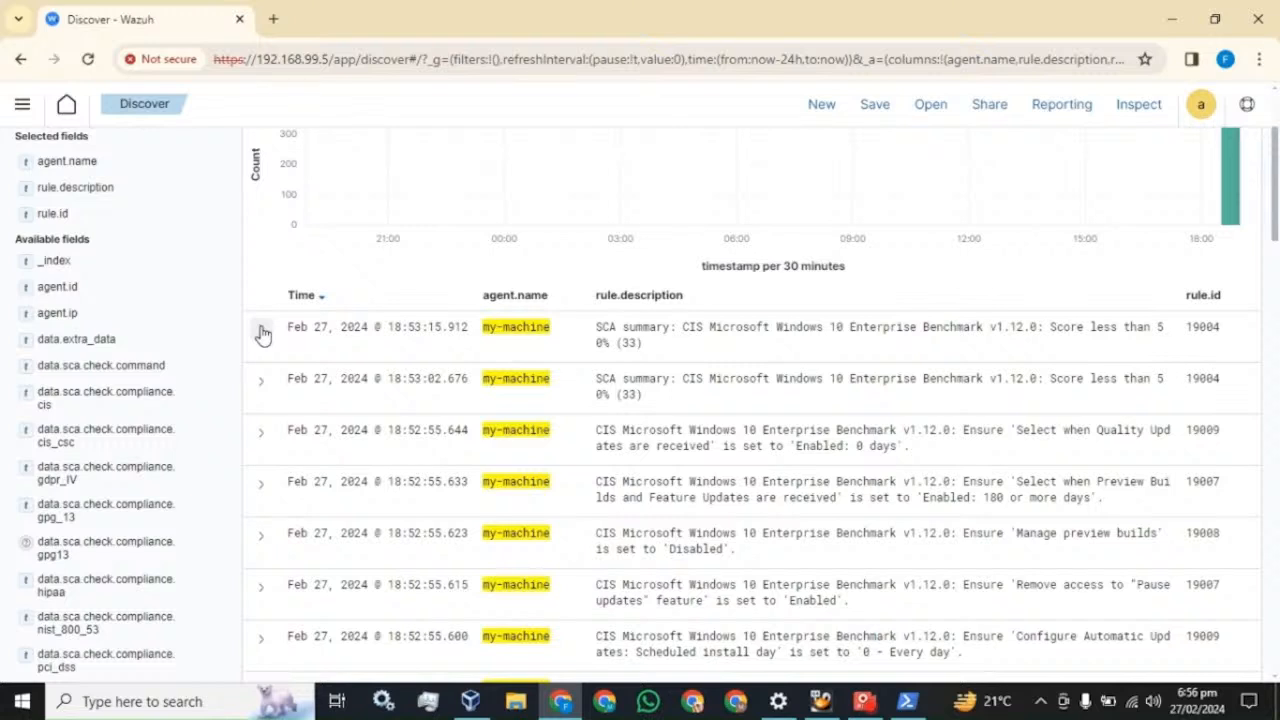
- Browse the rule.* fields in the Discover field list
scroll(150, 310, "up", 2)
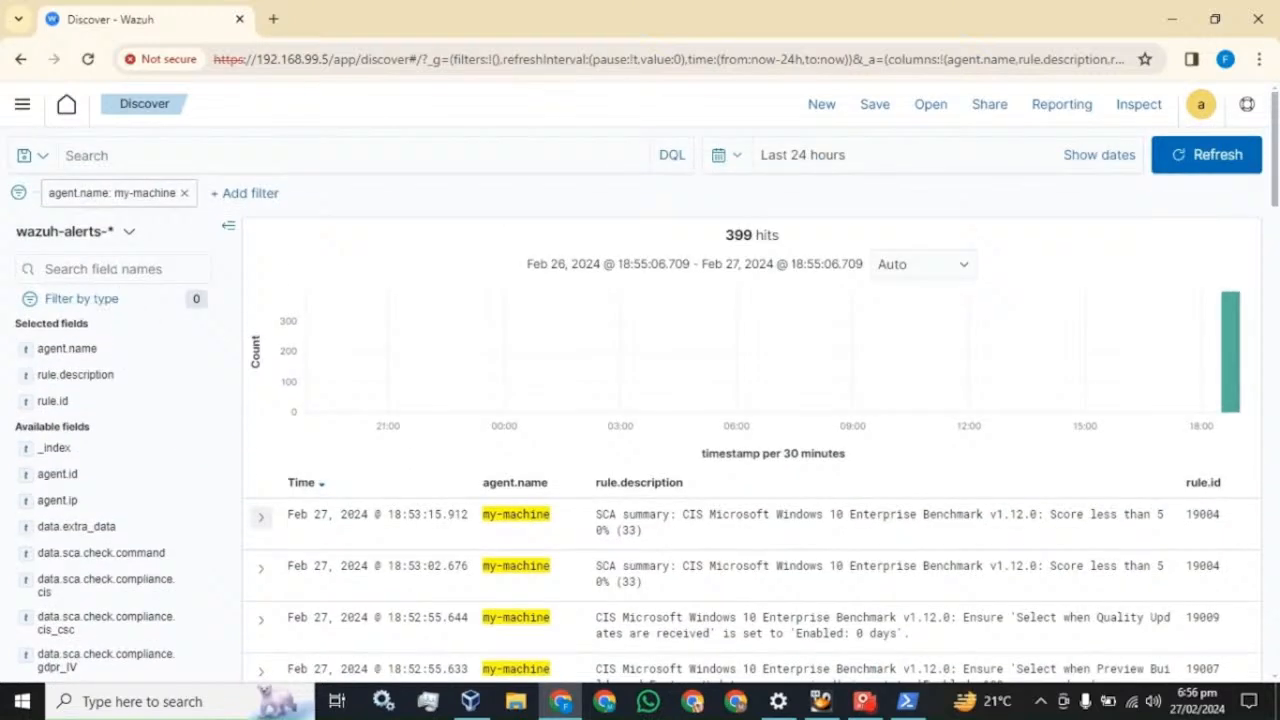
left_click(110, 269)
type("rule")
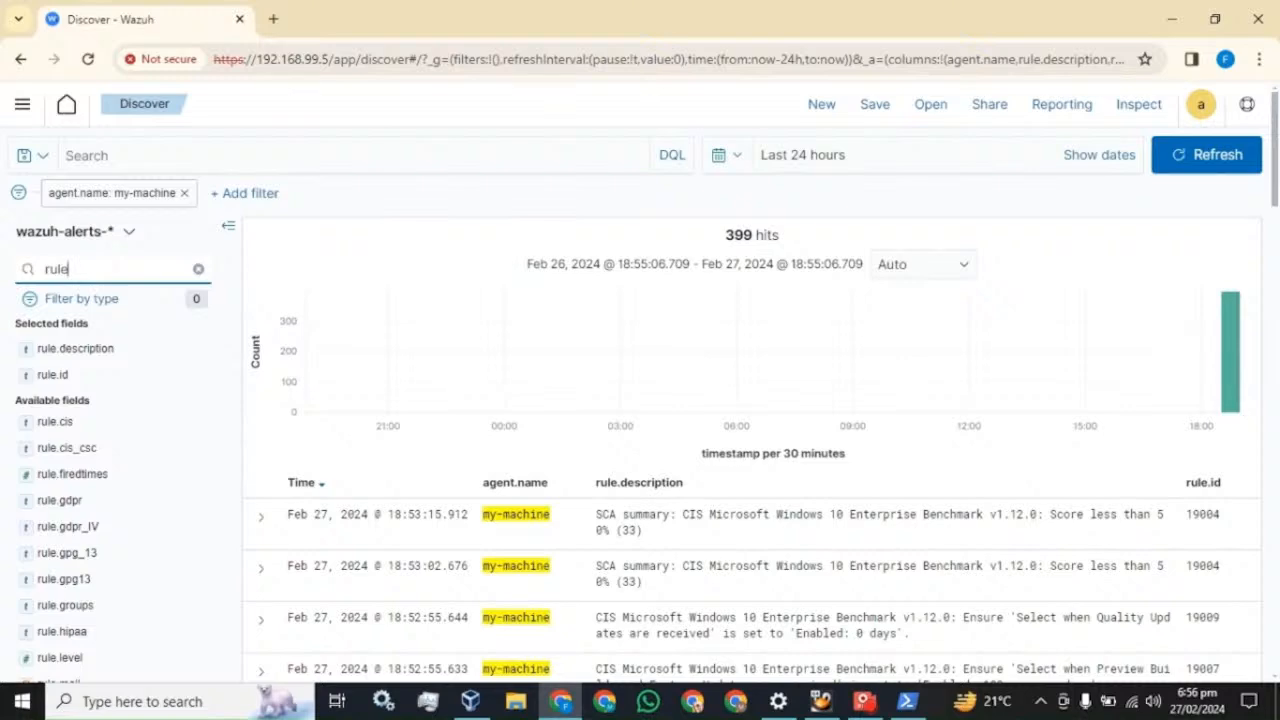
type(".")
scroll(135, 402, "down", 1)
scroll(135, 402, "down", 5)
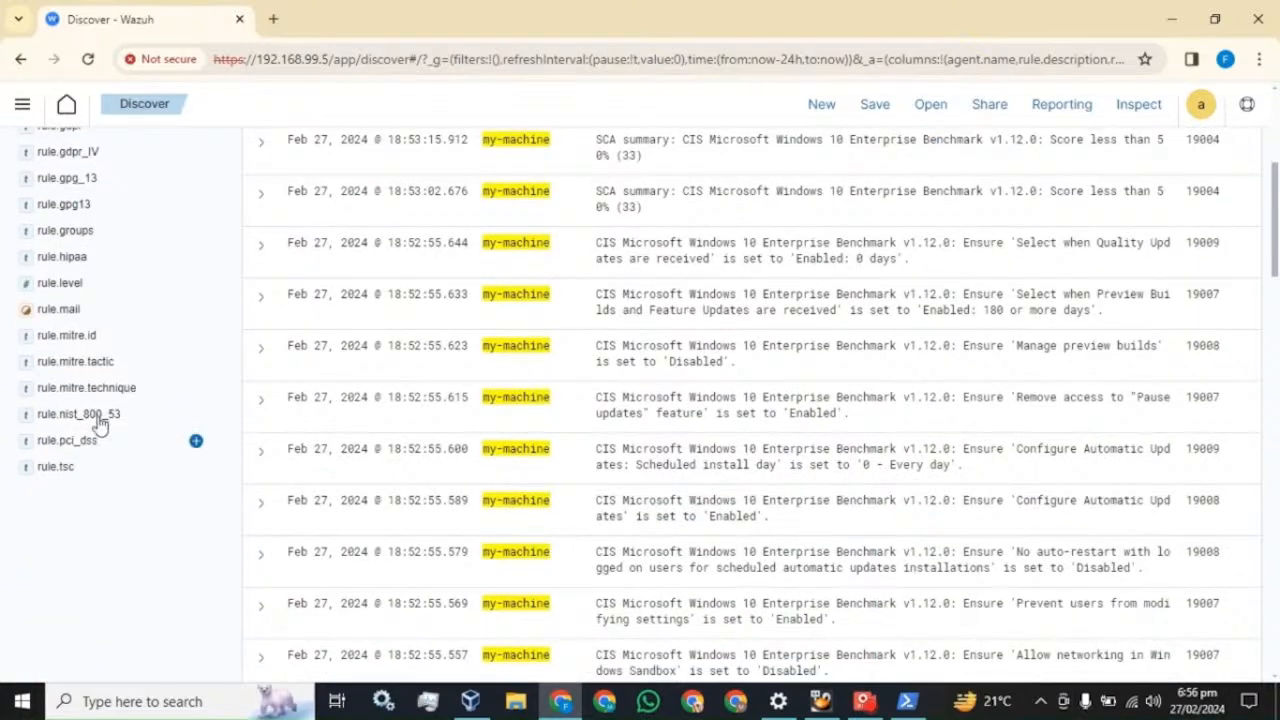
scroll(97, 471, "up", 4)
scroll(90, 470, "up", 3)
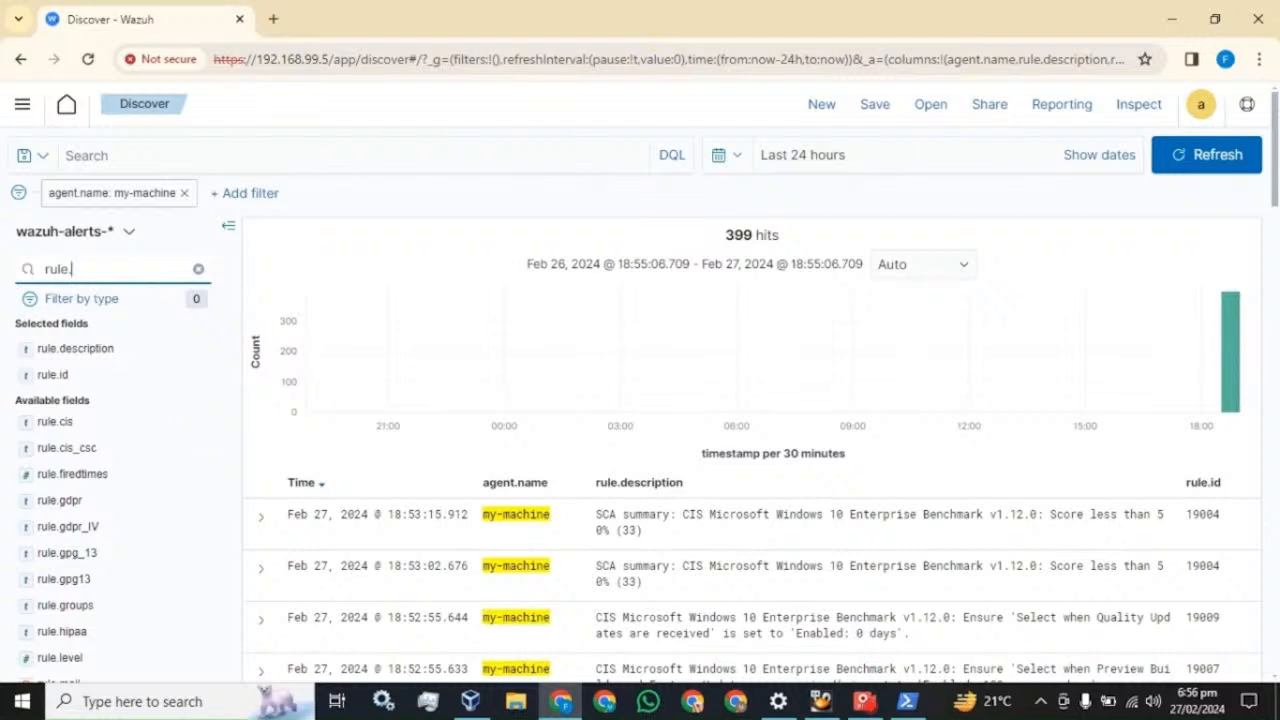
- Search fields for 'eve', then clear the search so all fields reappear
left_click(198, 269)
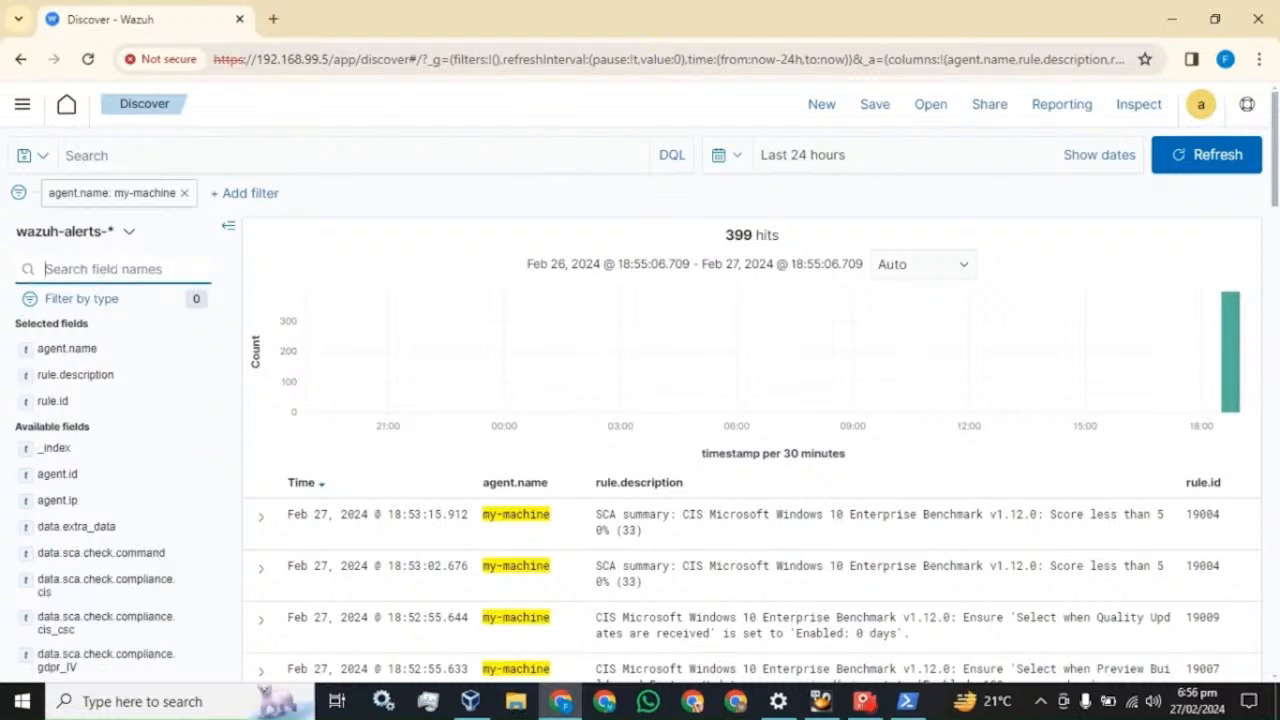
type("eve")
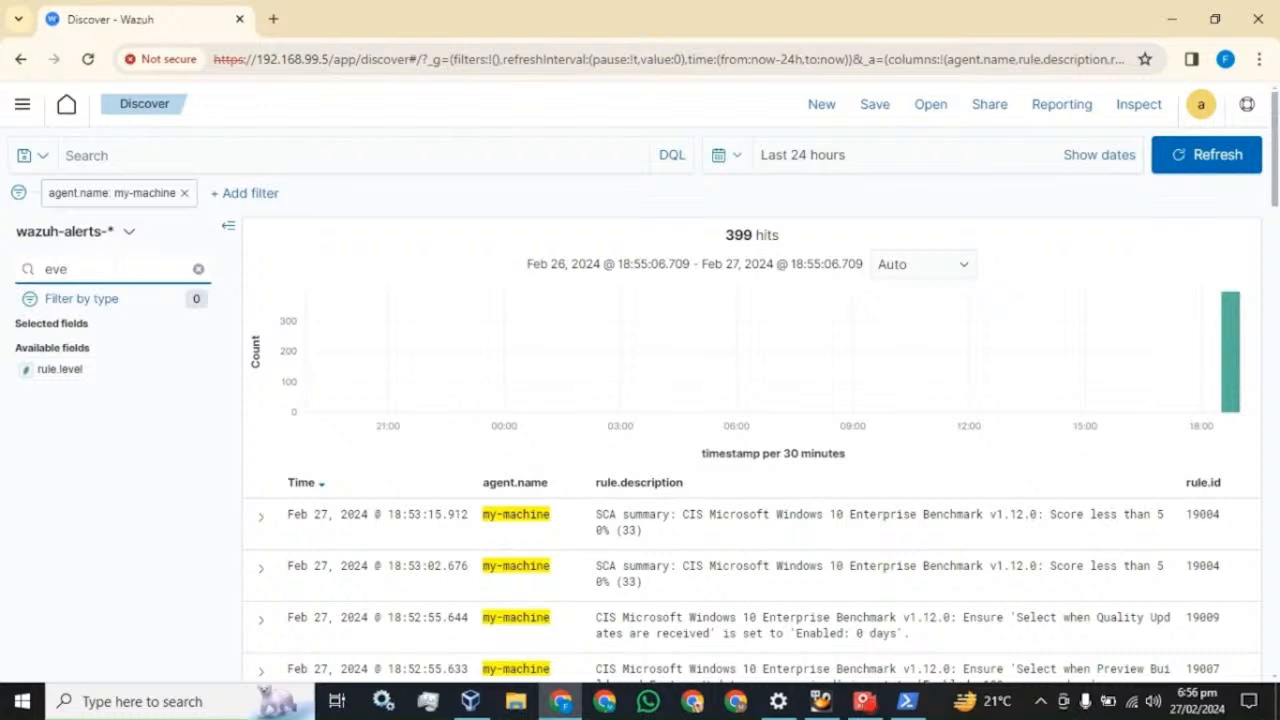
key("BackSpace")
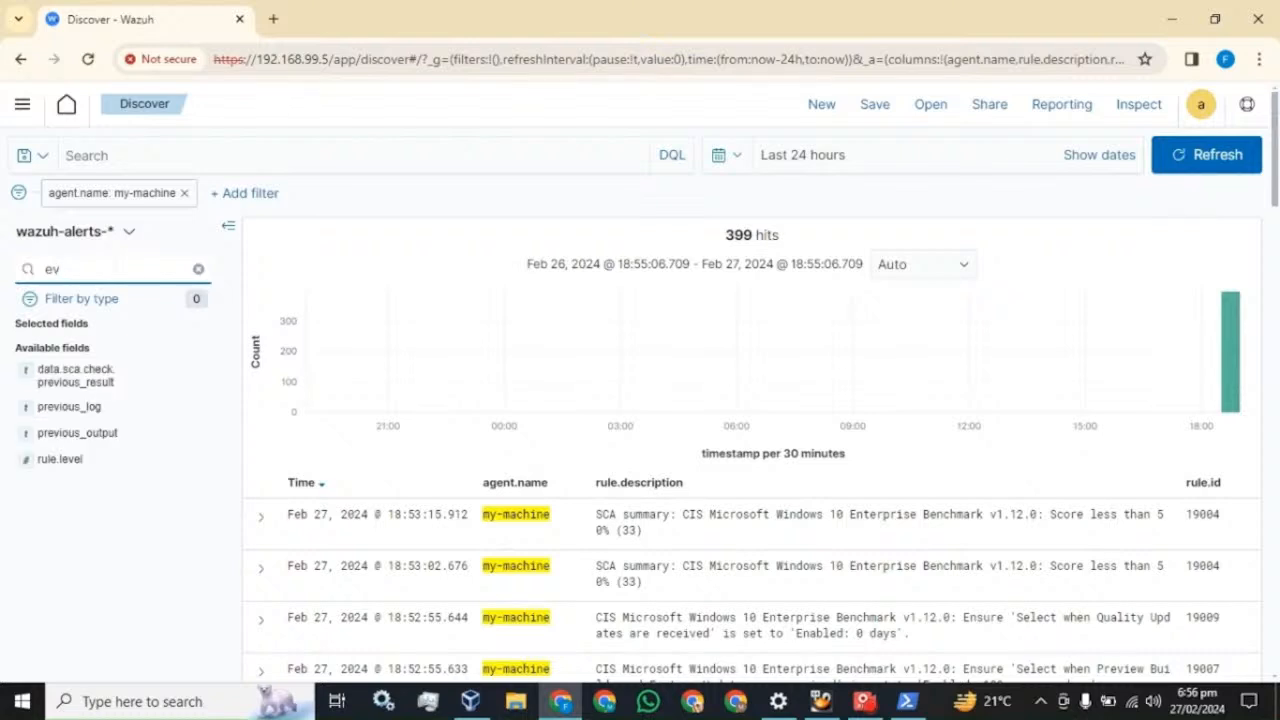
key("BackSpace")
key("BackSpace")
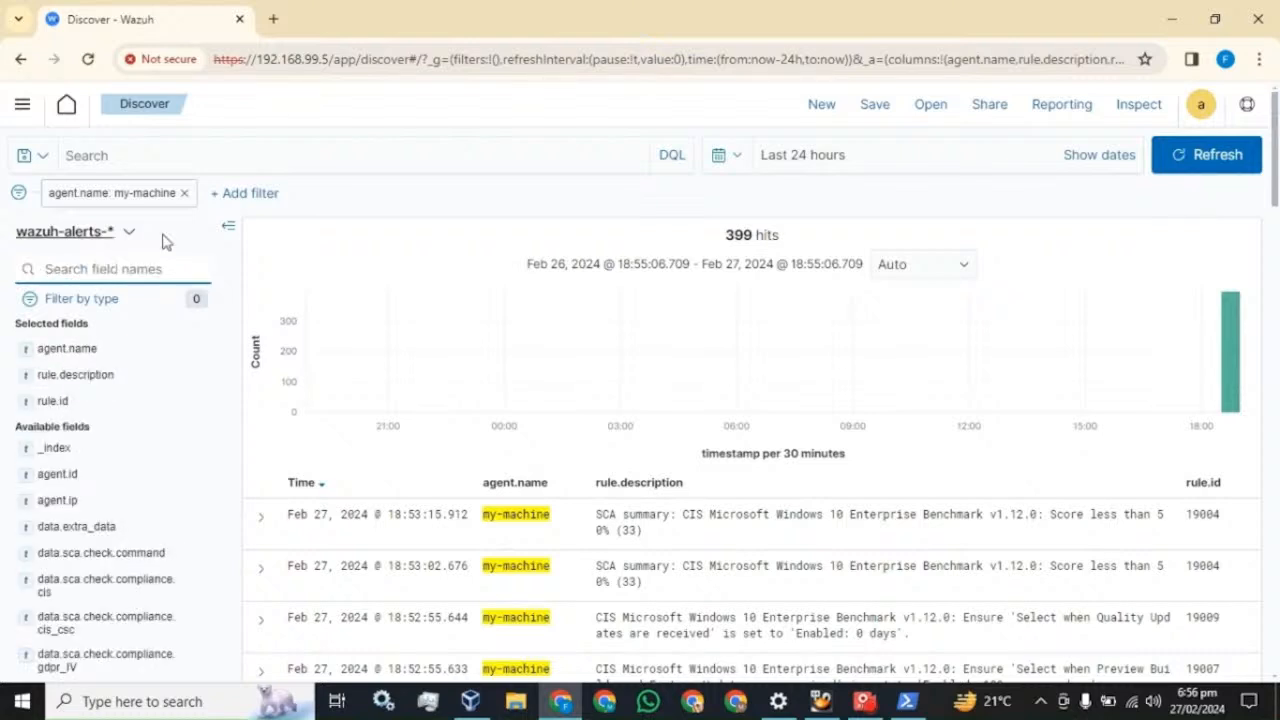
left_click(518, 704)
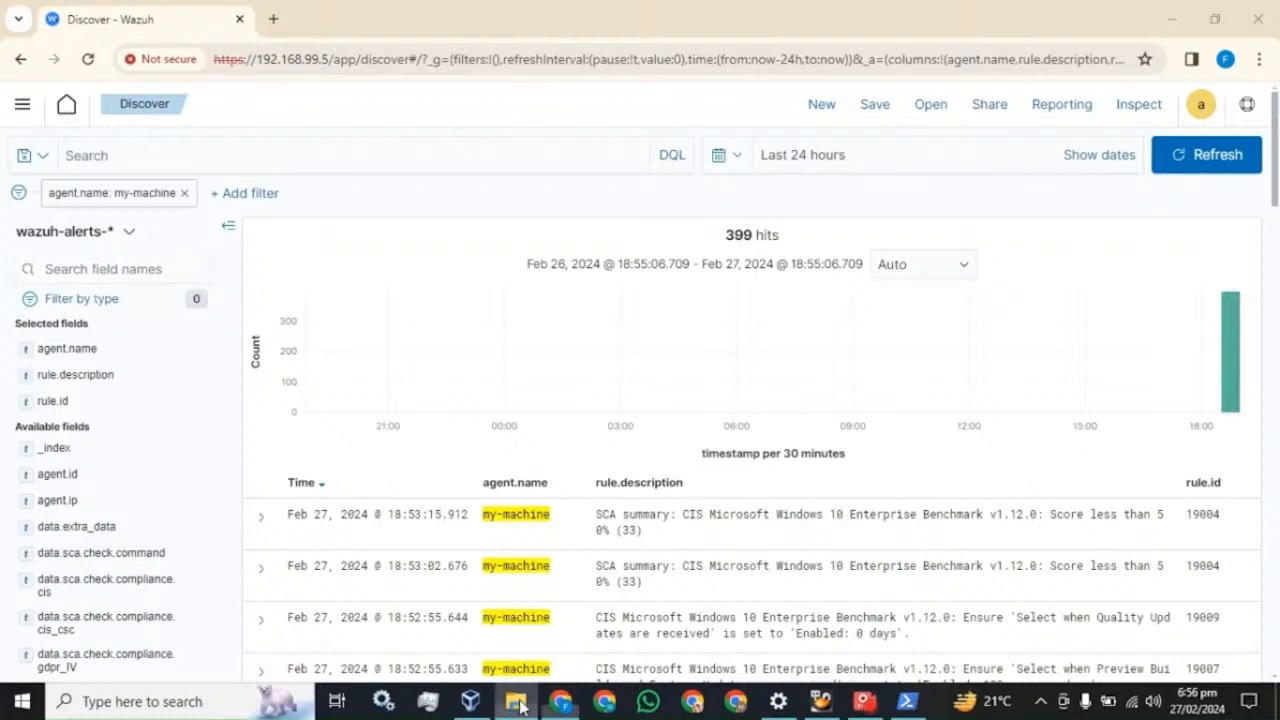
- Open the ossec configuration file from C:\Program Files (x86)\ossec-agent in Notepad
left_click(60, 365)
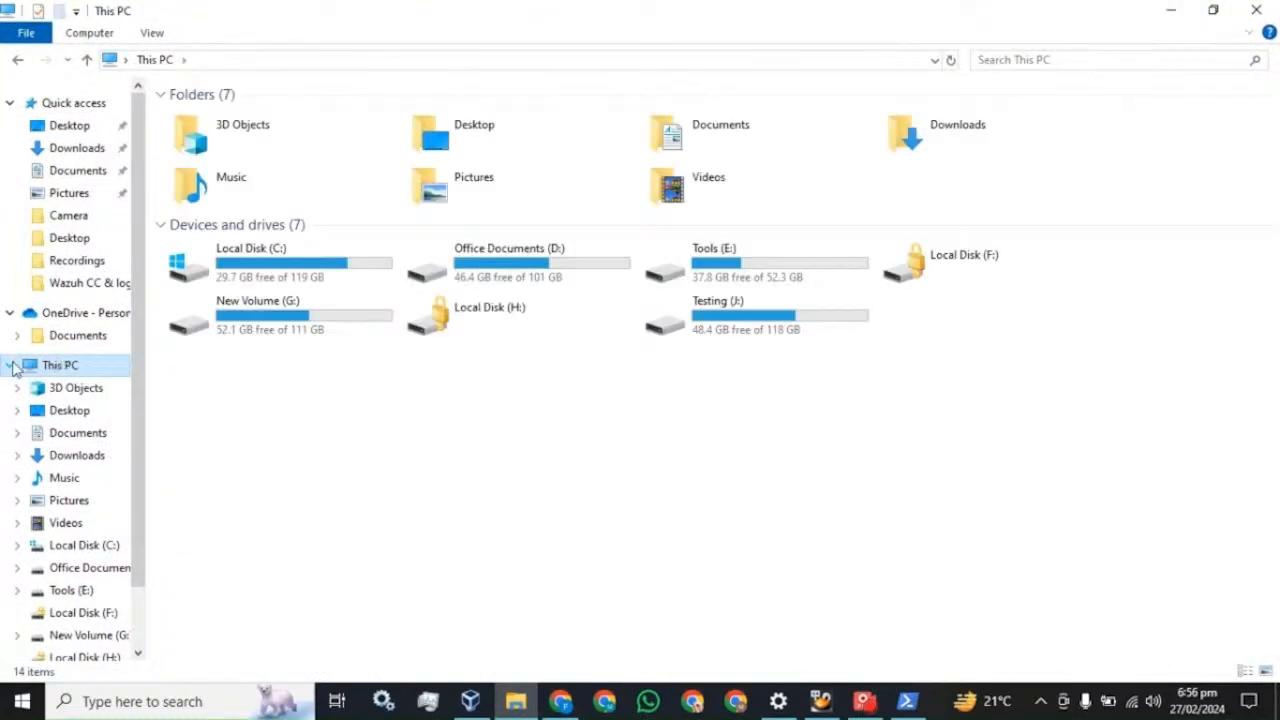
left_click(10, 365)
left_click(9, 104)
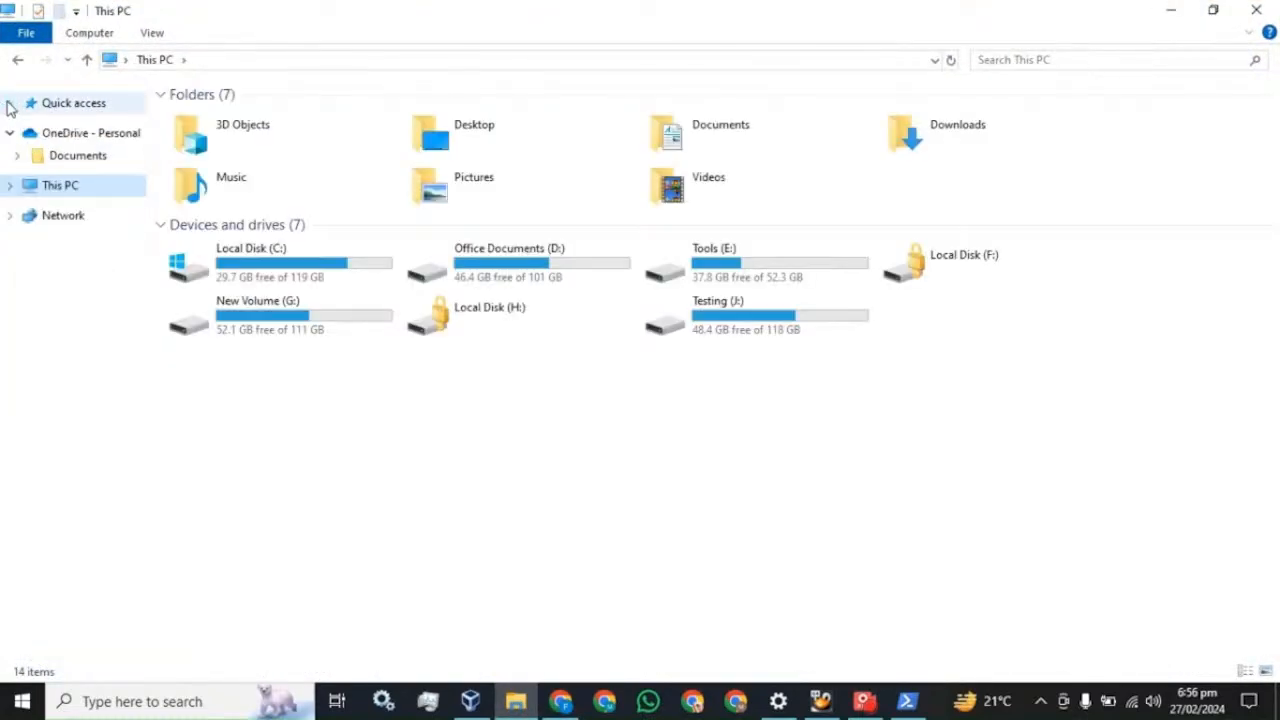
double_click(251, 277)
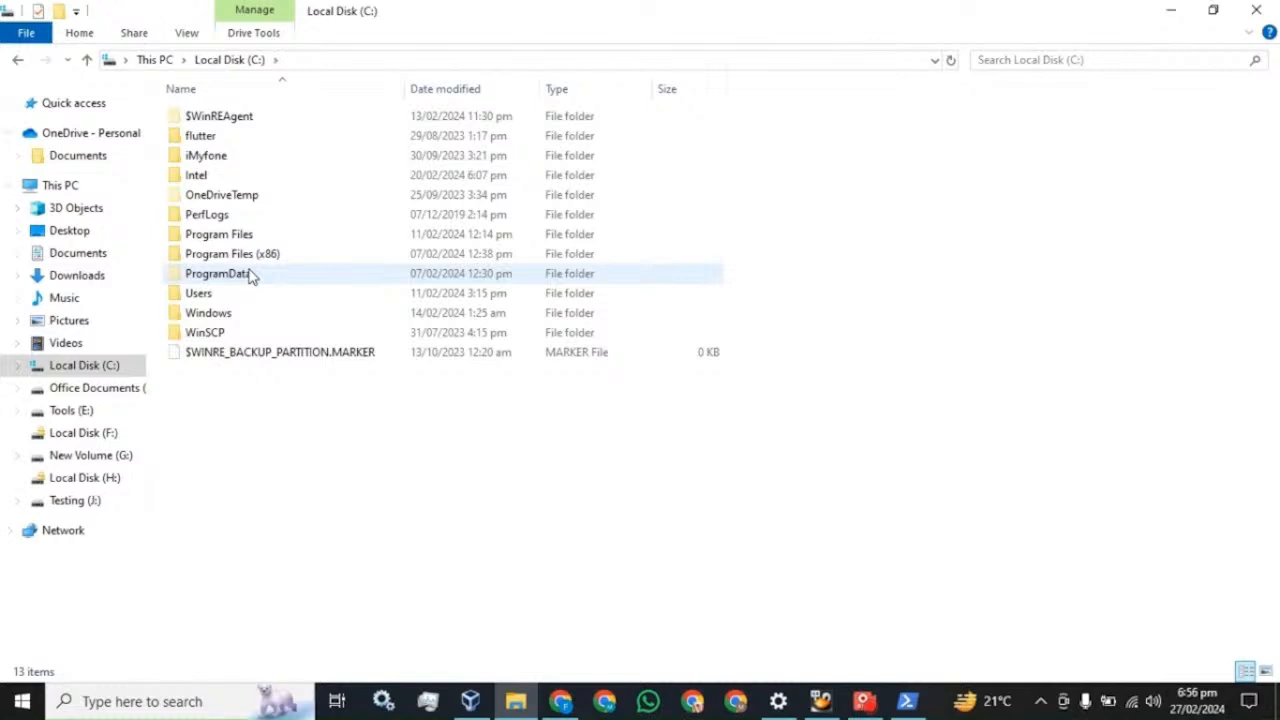
double_click(264, 254)
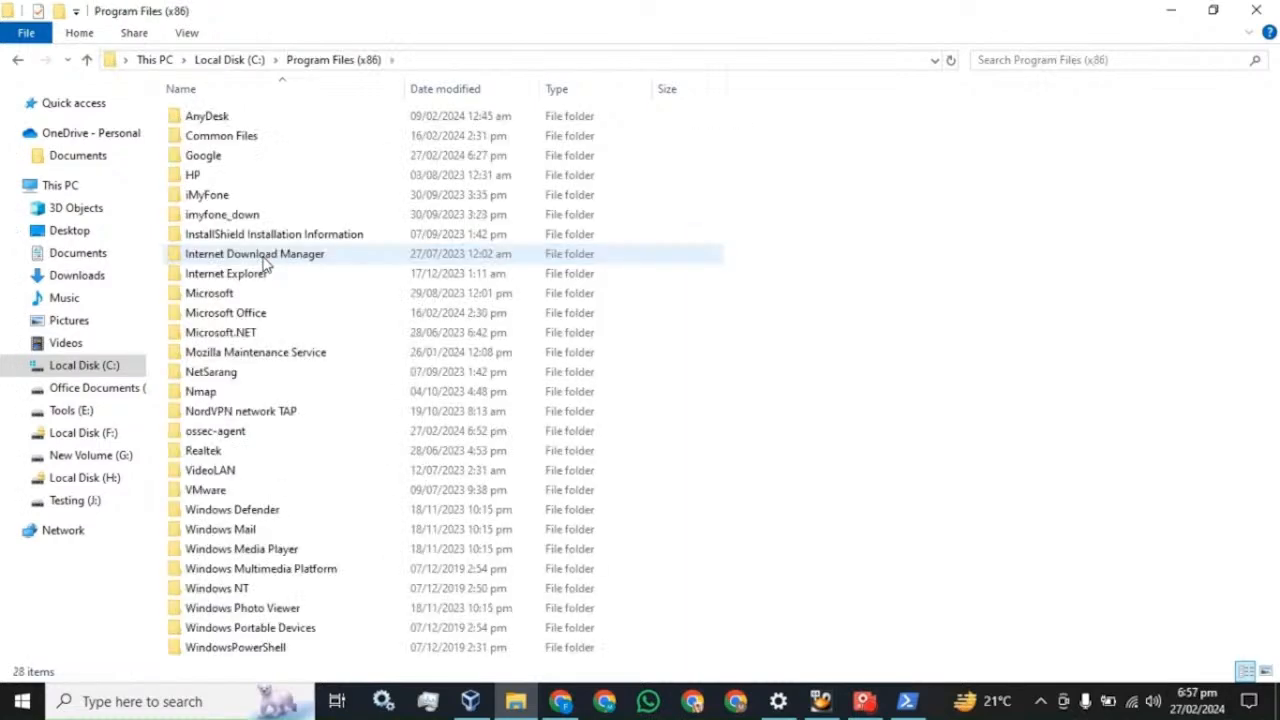
double_click(218, 440)
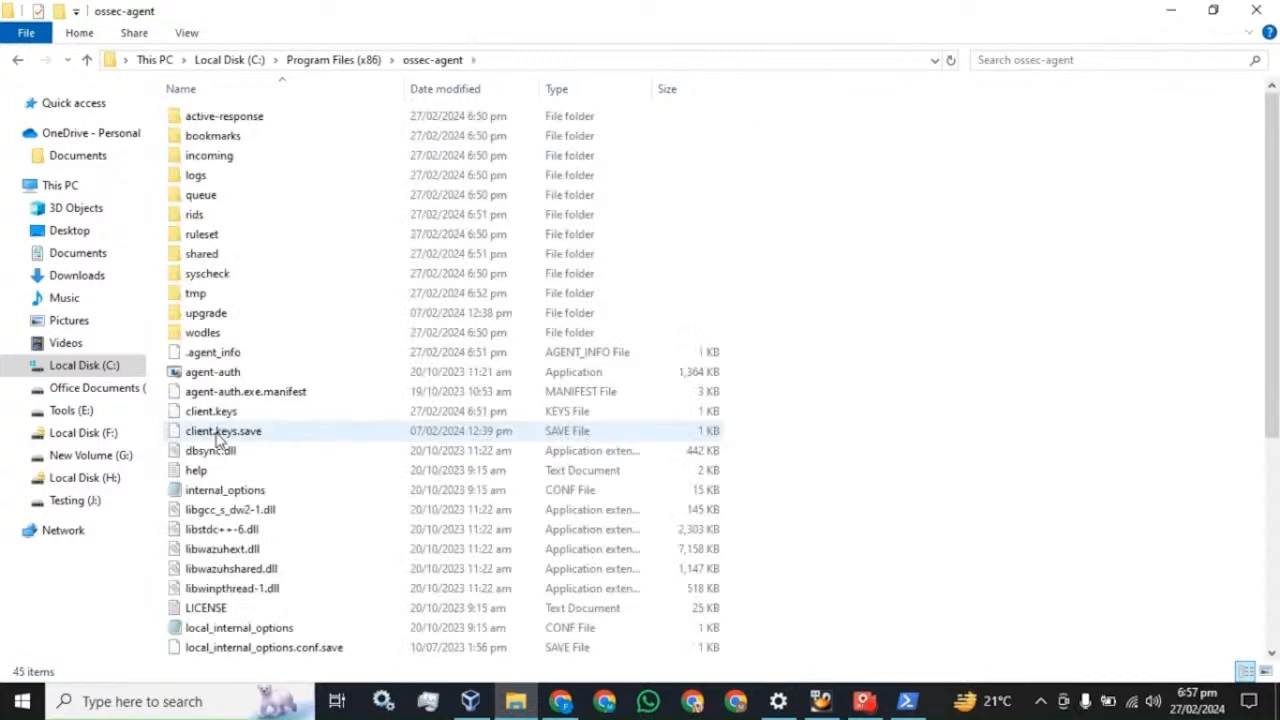
scroll(250, 456, "down", 1)
scroll(262, 462, "down", 3)
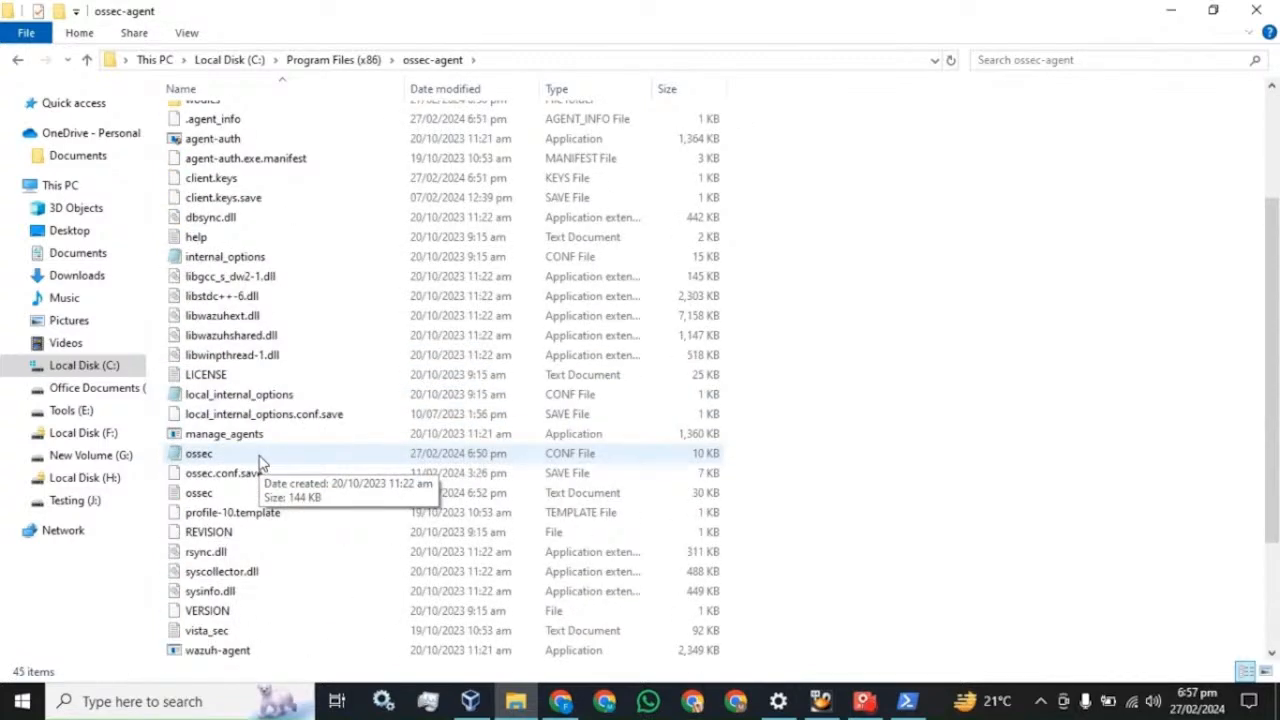
double_click(207, 456)
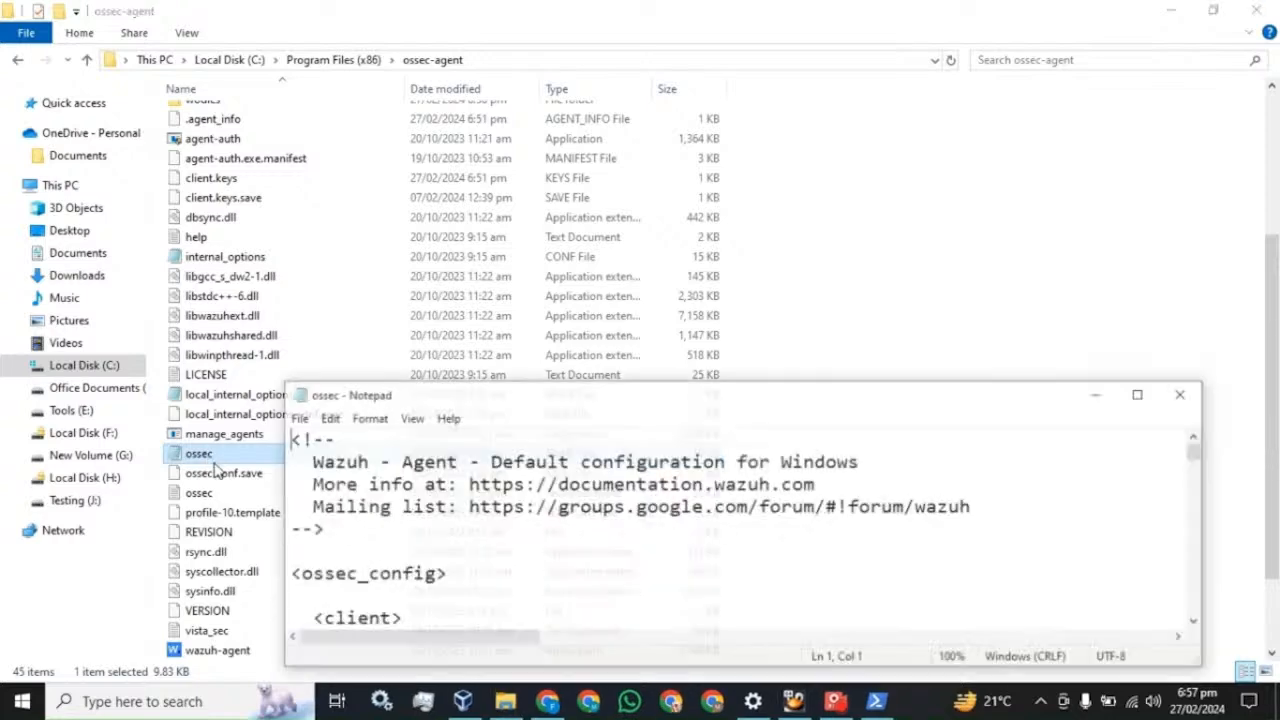
- Maximize Notepad and select the Security localfile block excluding noisy EventIDs, then return to Discover
left_click(1141, 393)
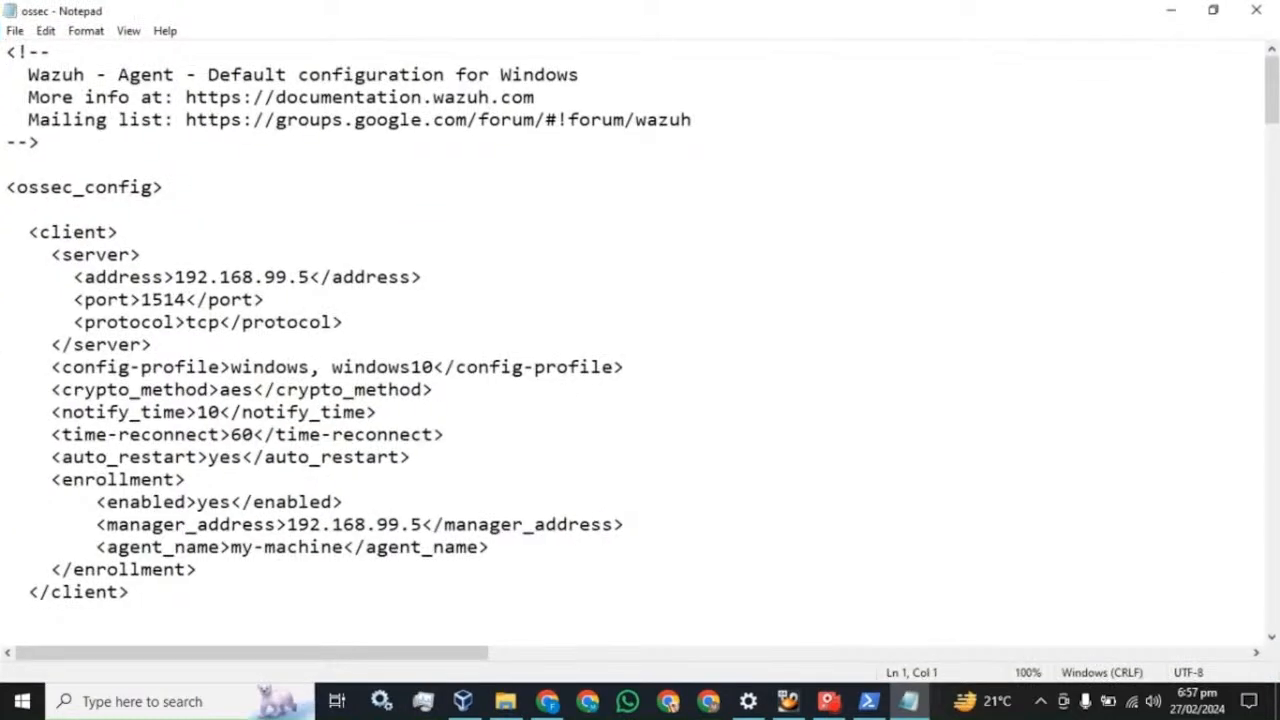
scroll(640, 340, "down", 5)
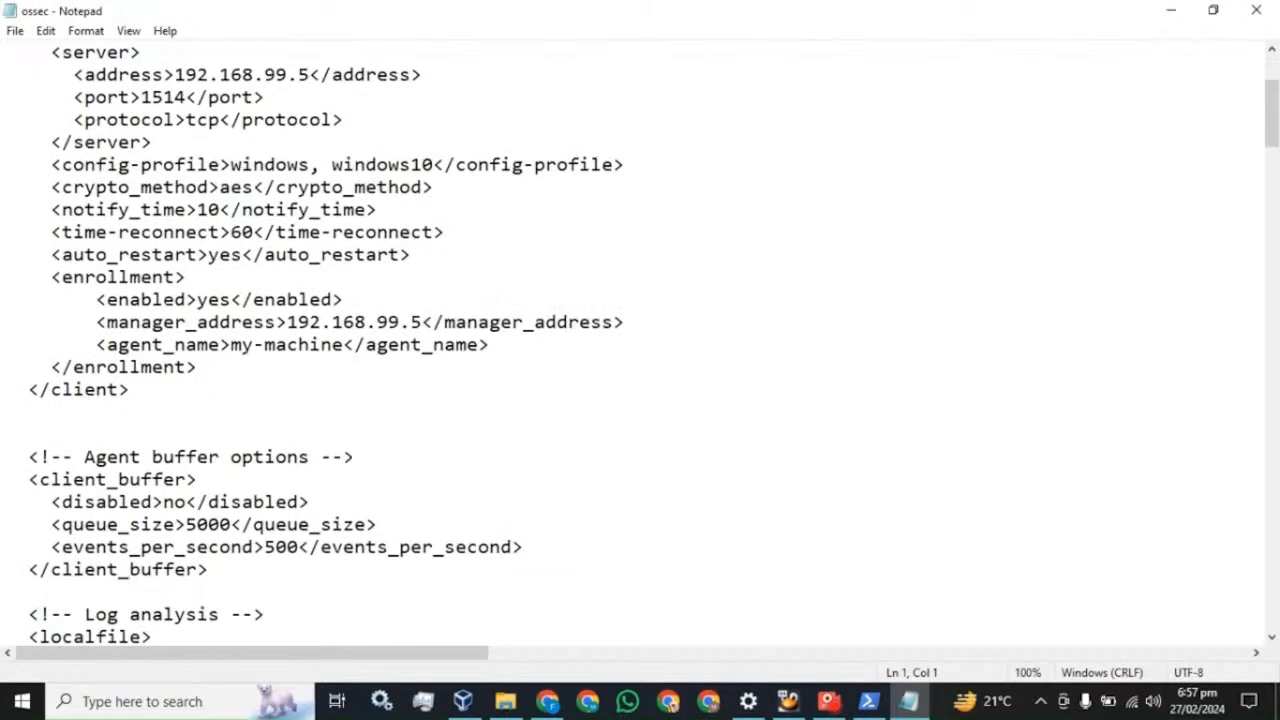
scroll(640, 340, "down", 2)
scroll(640, 340, "down", 1)
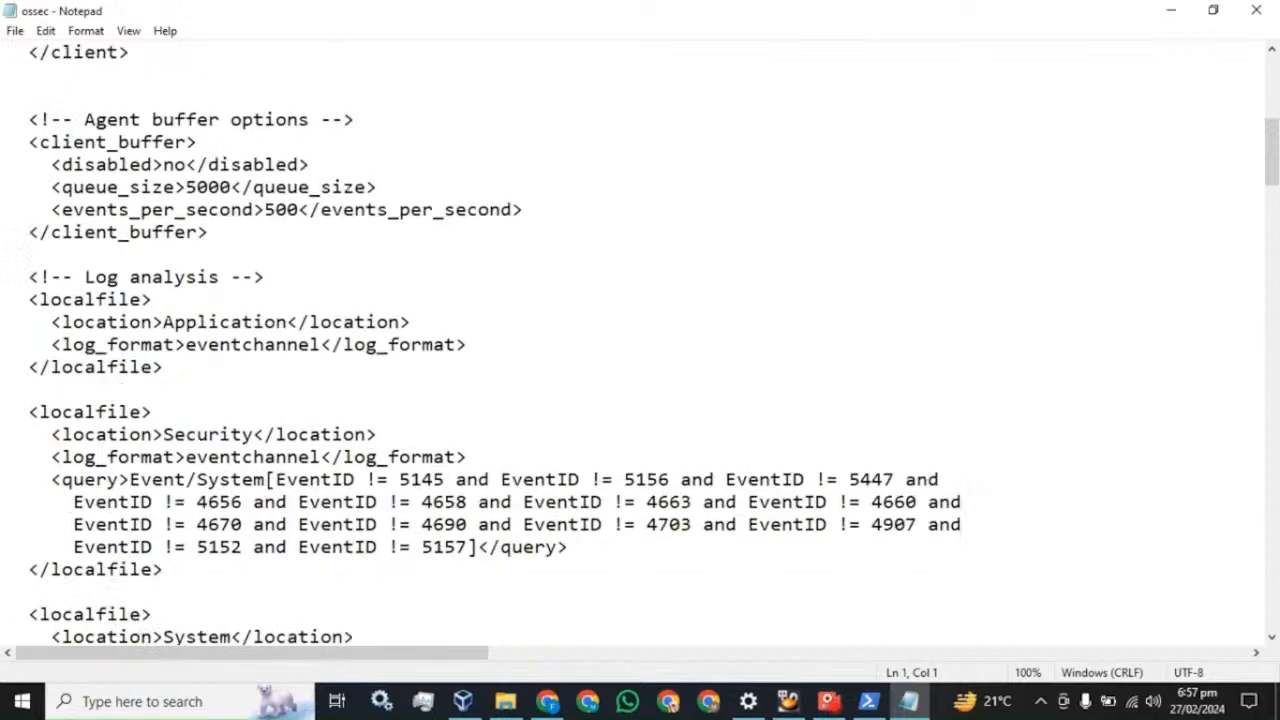
scroll(640, 340, "down", 1)
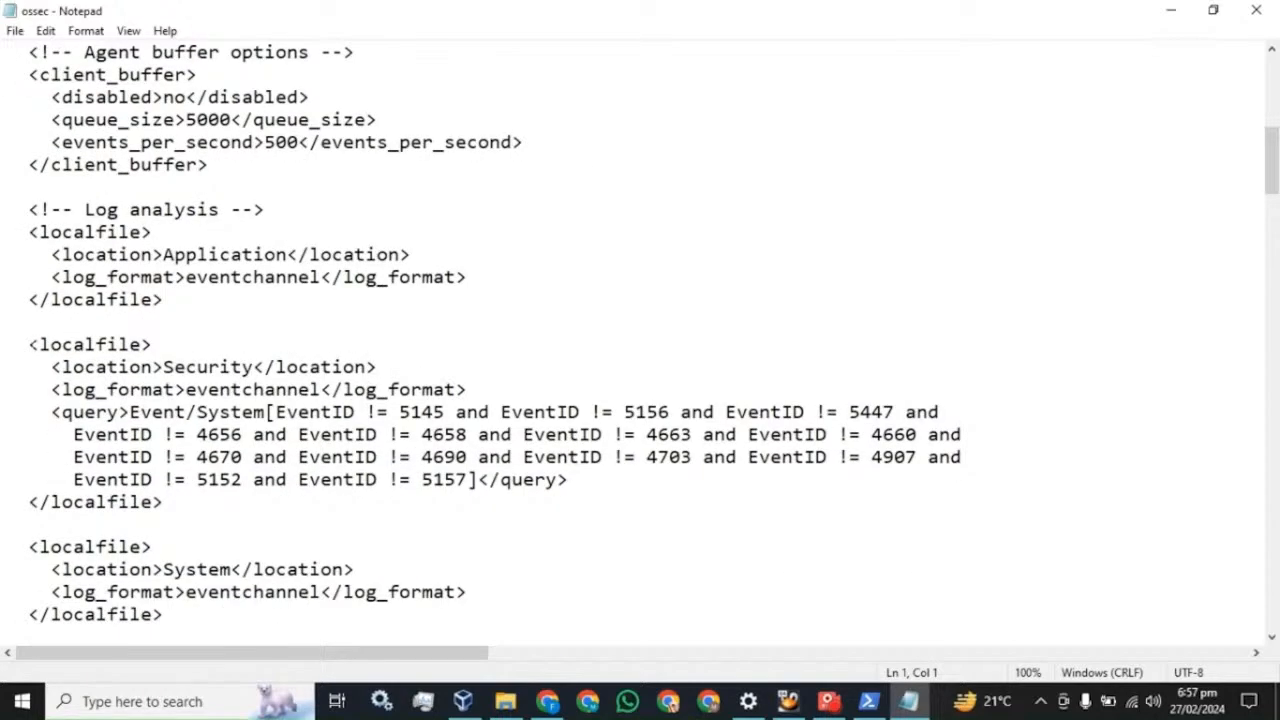
left_click_drag(29, 345, 178, 490)
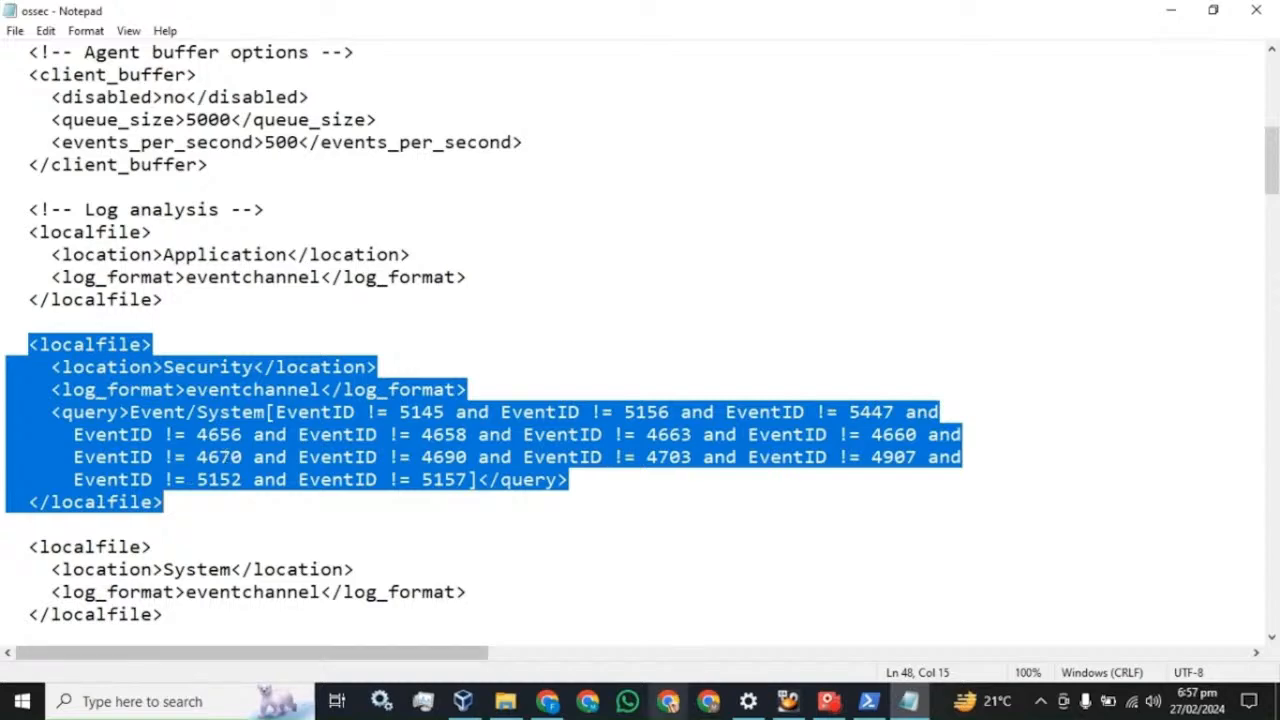
left_click(549, 702)
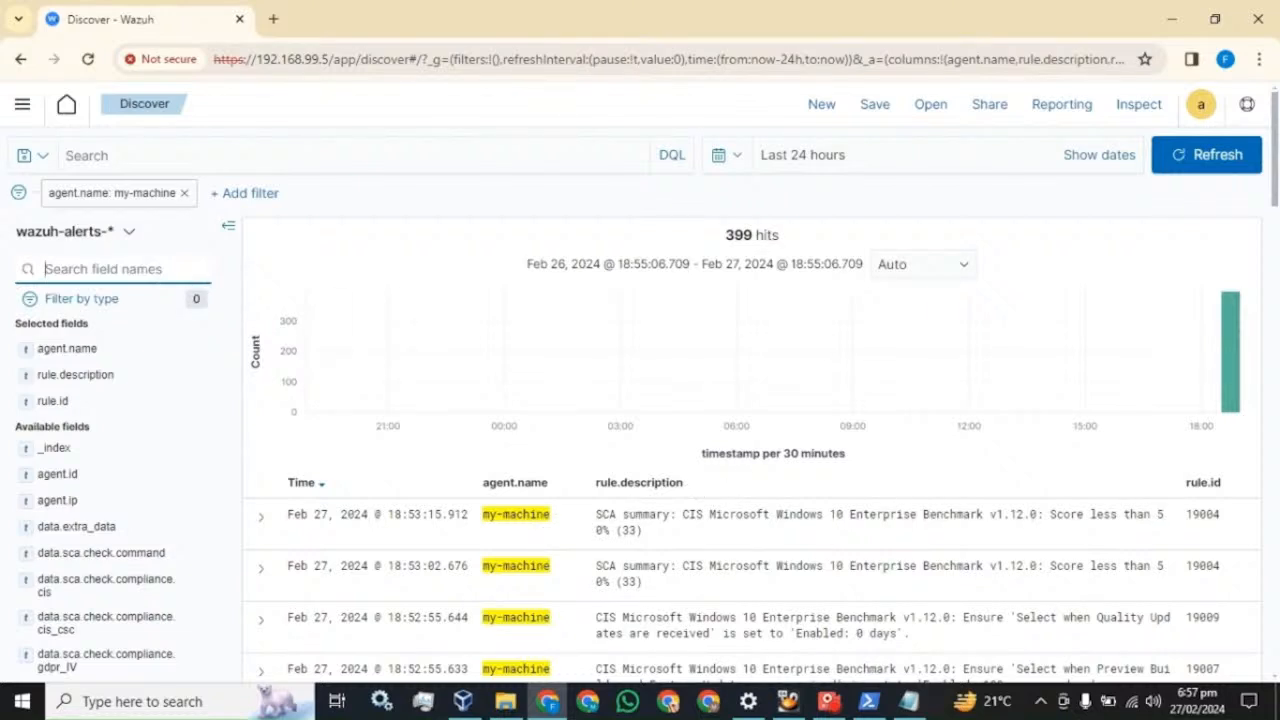
- Search fields for 'even', inspect rule.id 19004, then return to the ossec file
type("even")
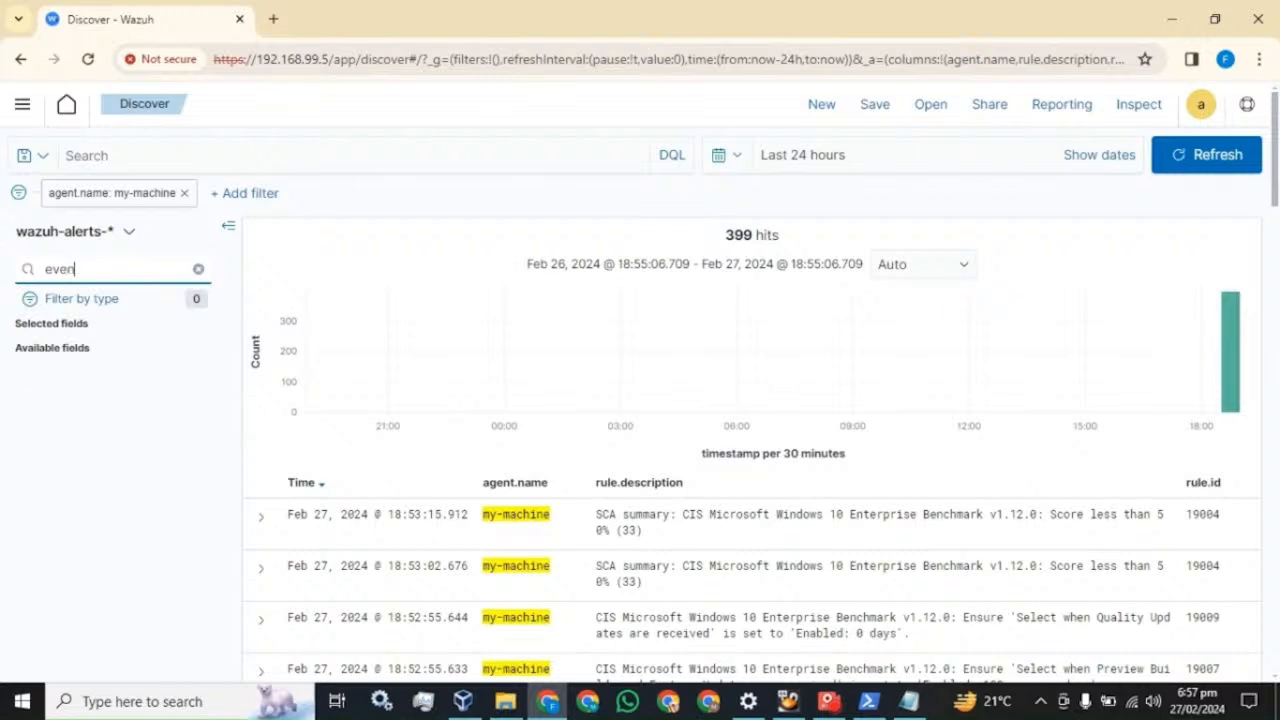
scroll(1155, 520, "down", 3)
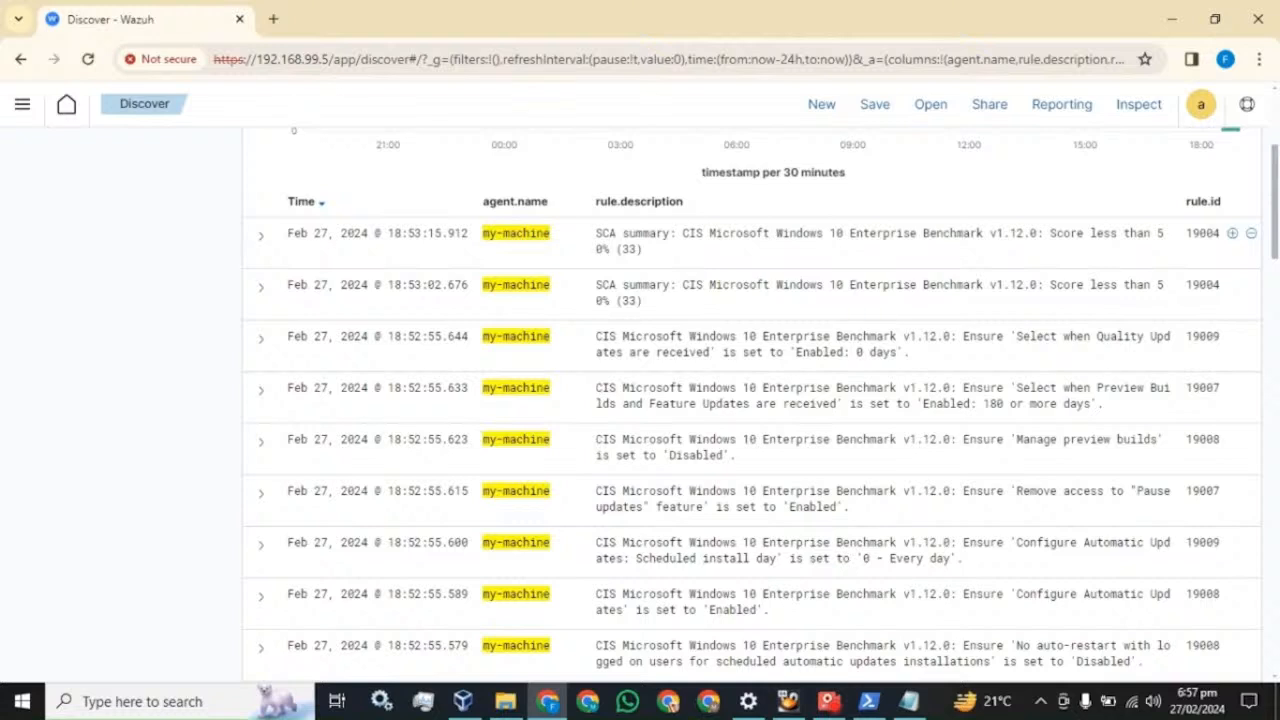
double_click(1195, 234)
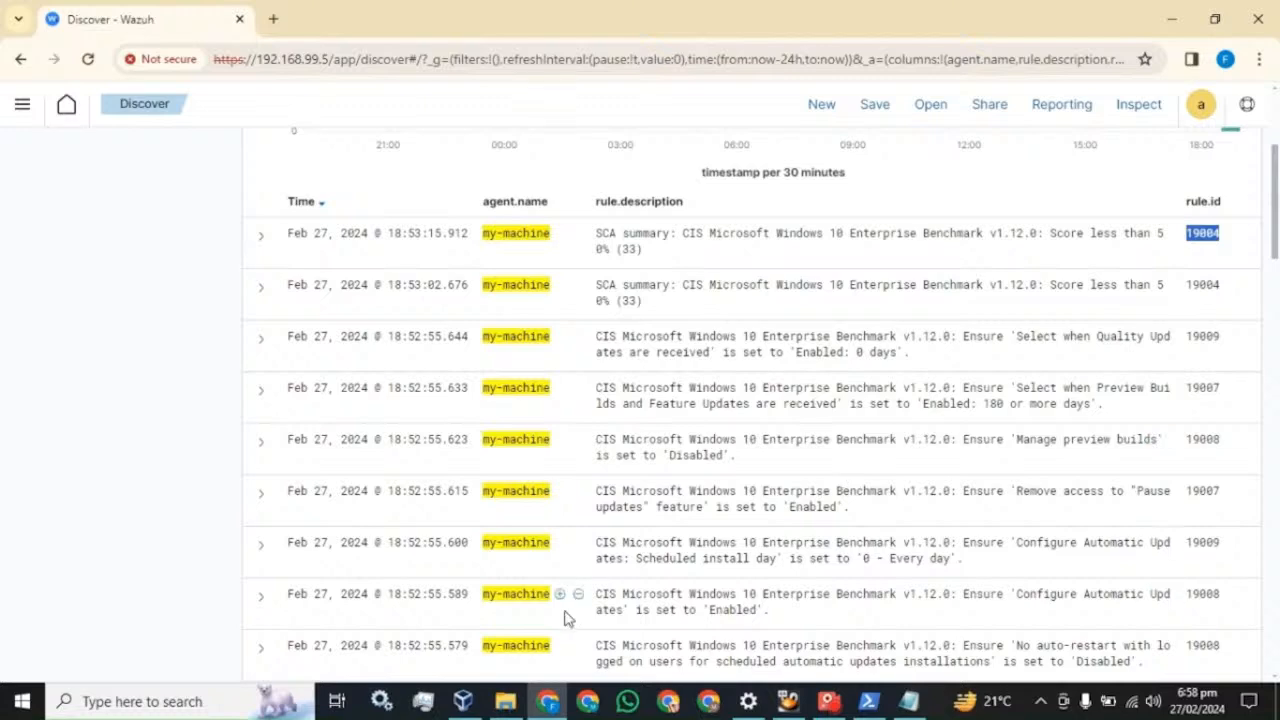
left_click(908, 703)
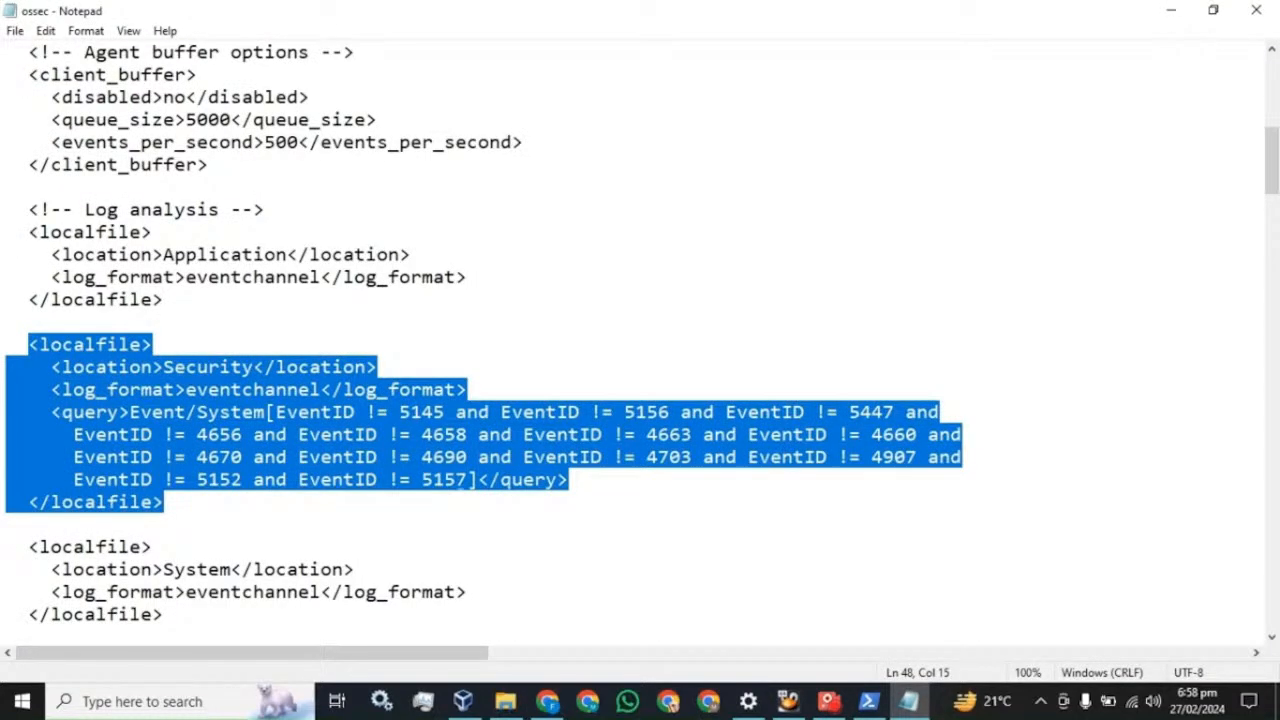
- Copy the final 'and EventID != 5157' condition and paste a duplicate into the Security query
left_click(476, 481)
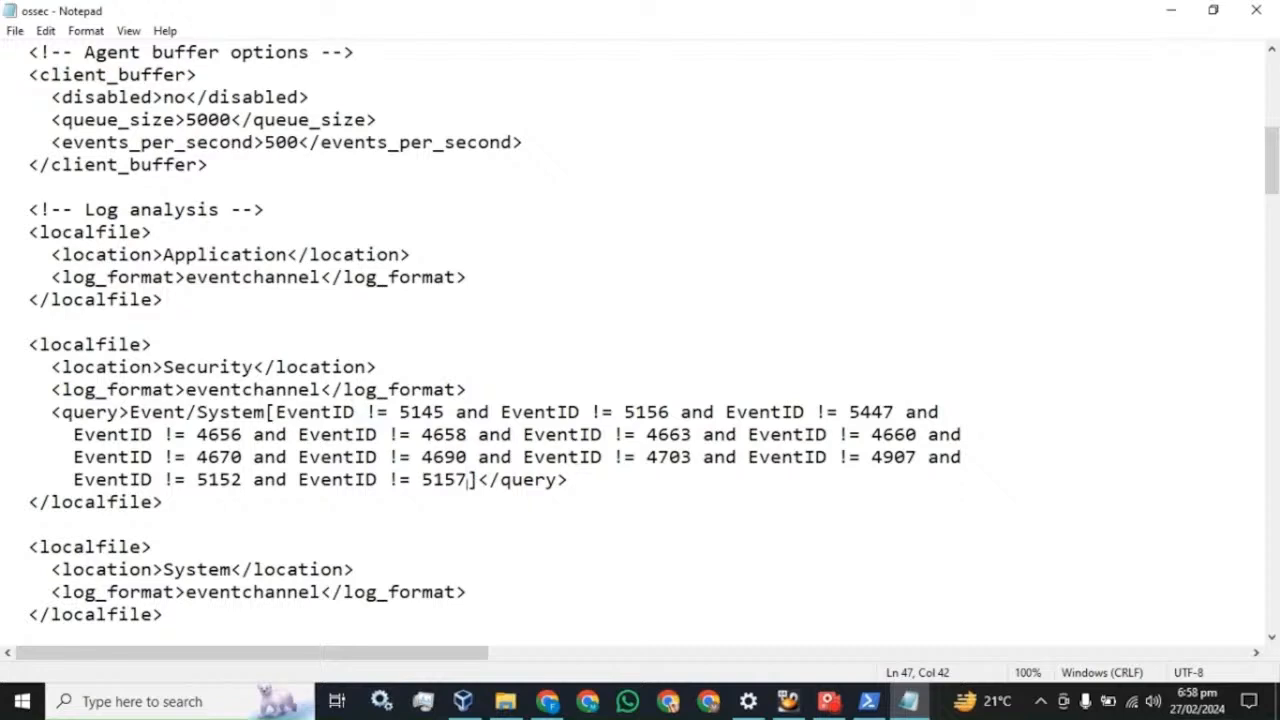
key("ctrl+shift+Left")
key("ctrl+shift+Left")
key("ctrl+shift+Left")
key("ctrl+shift+Left")
key("shift+Left")
key("ctrl+c")
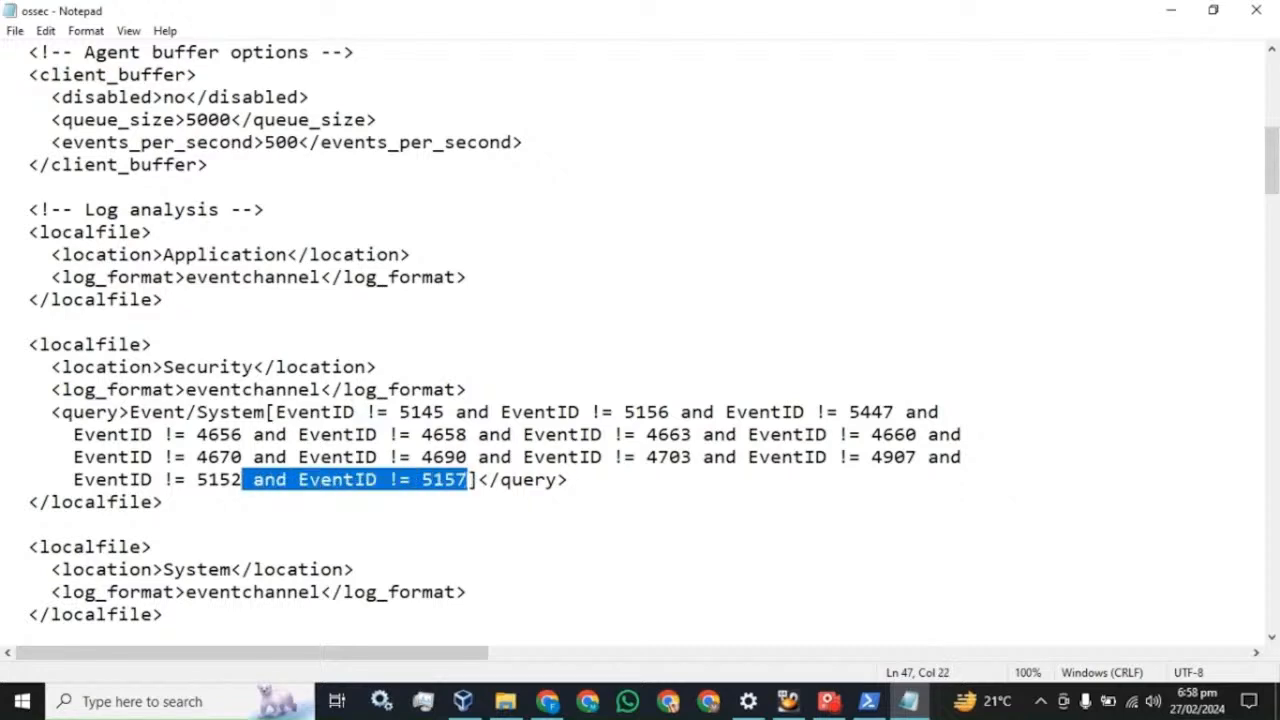
key("Right")
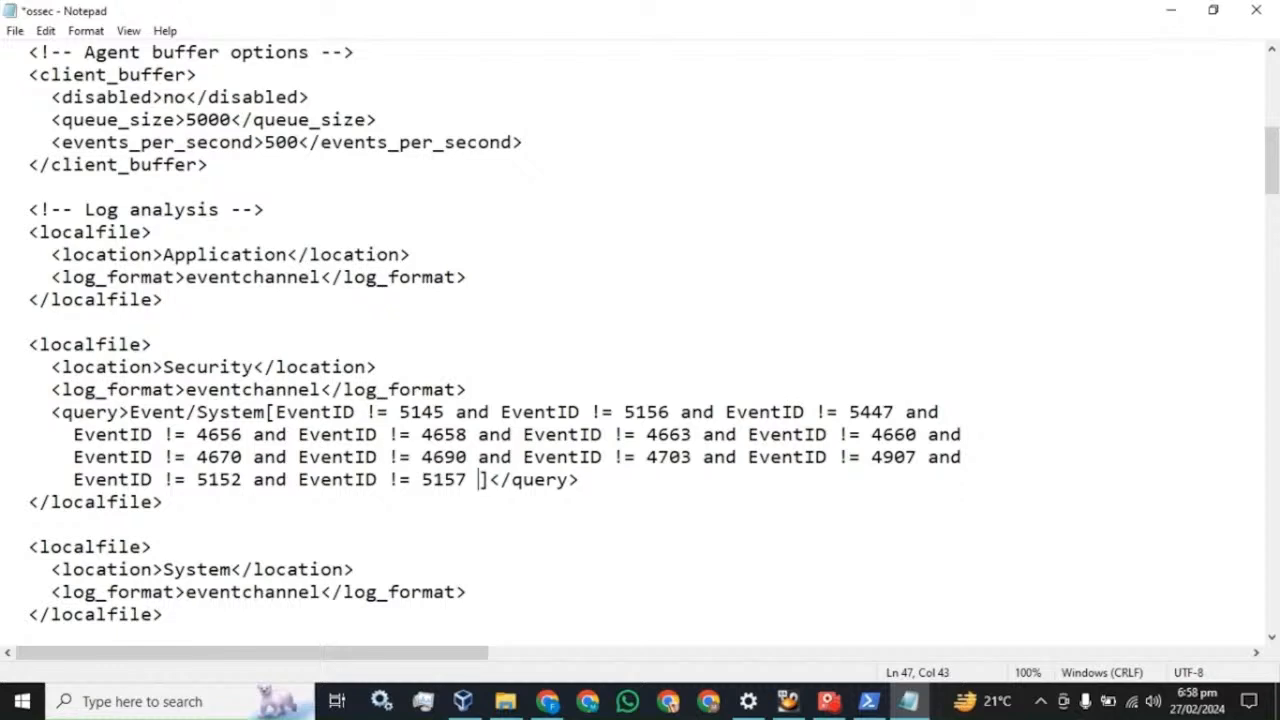
key("ctrl+v")
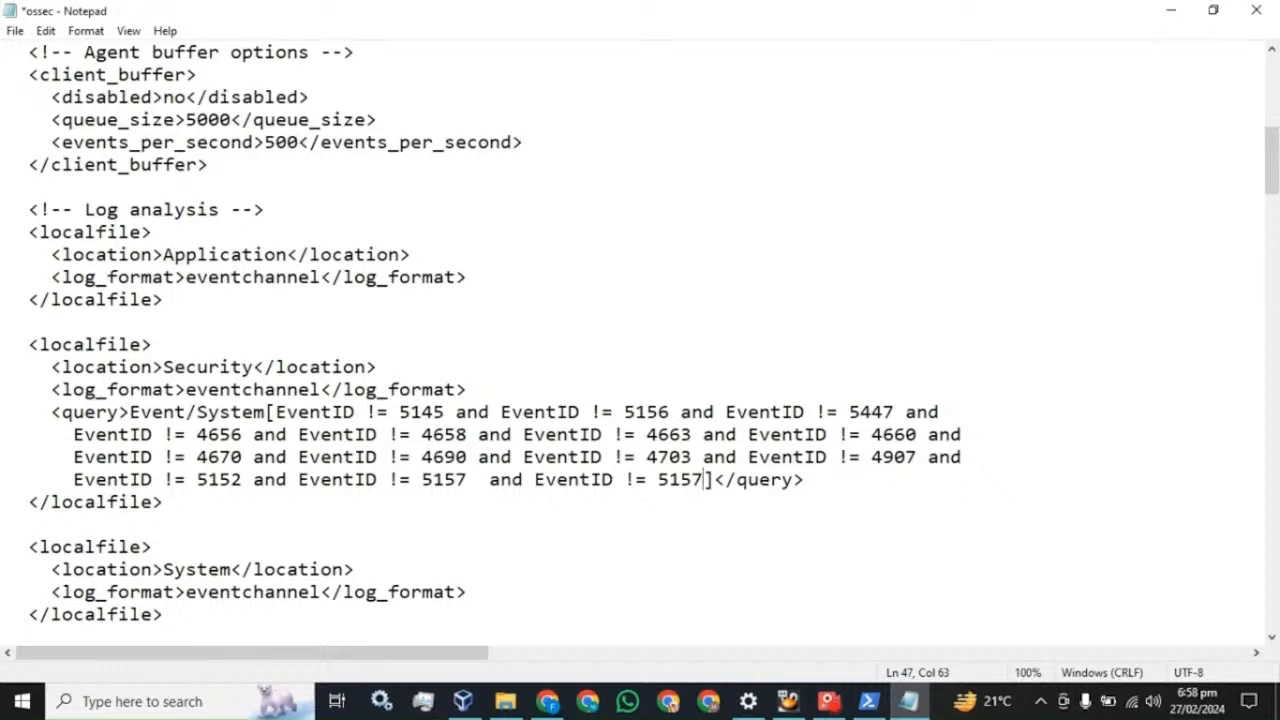
- Delete the duplicated EventID condition and save the ossec configuration with Ctrl+S
key("shift+Left")
key("shift+Left")
key("shift+Left")
key("shift+Left")
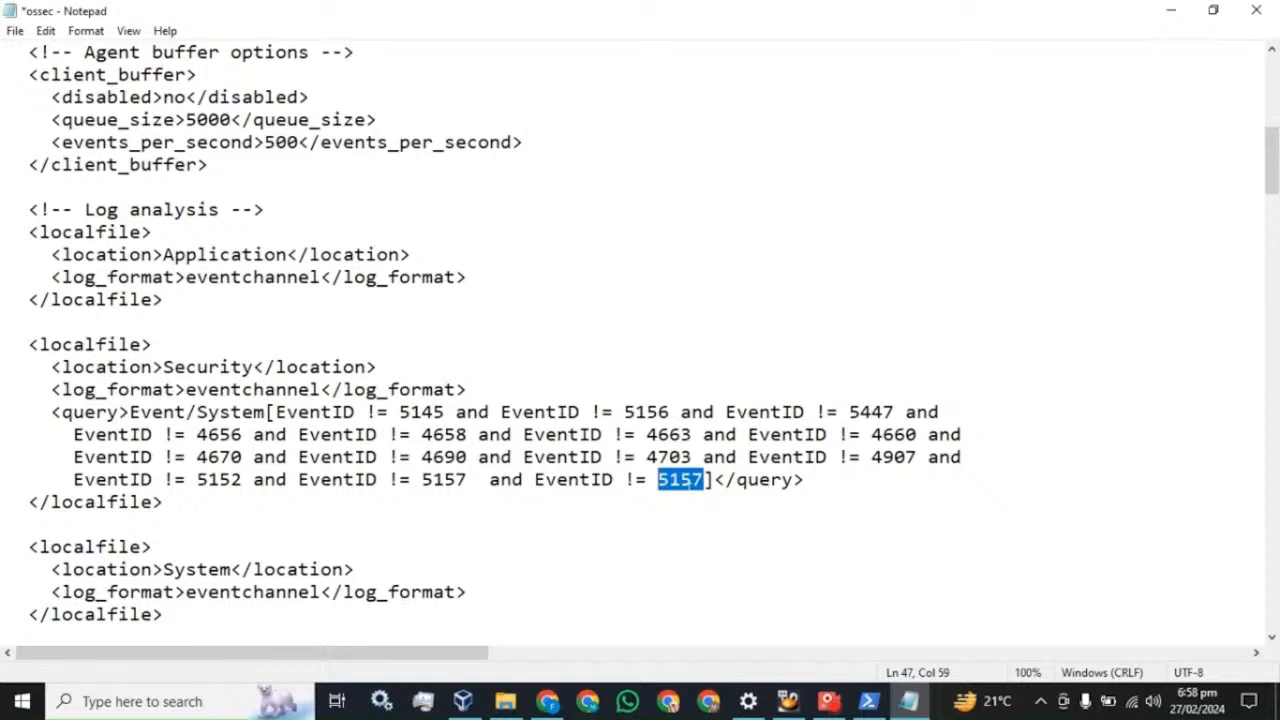
left_click(708, 480)
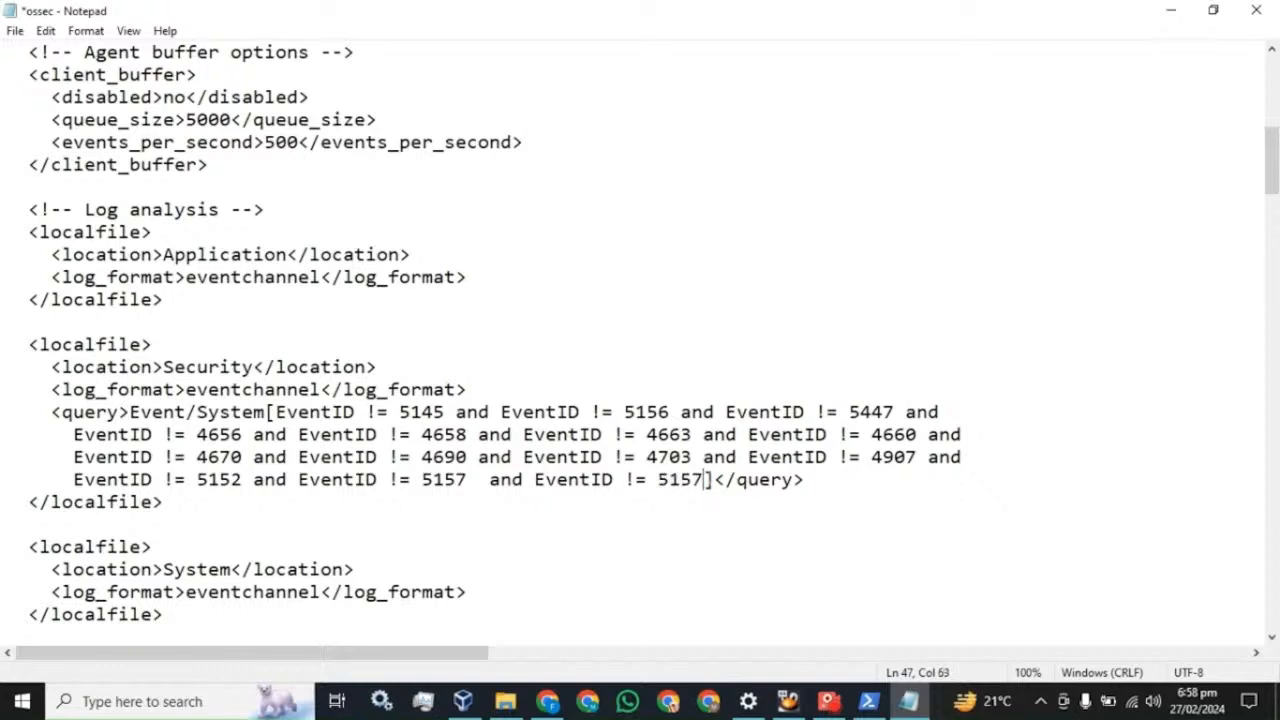
double_click(702, 480)
left_click(812, 492)
left_click_drag(704, 480, 466, 480)
key("BackSpace")
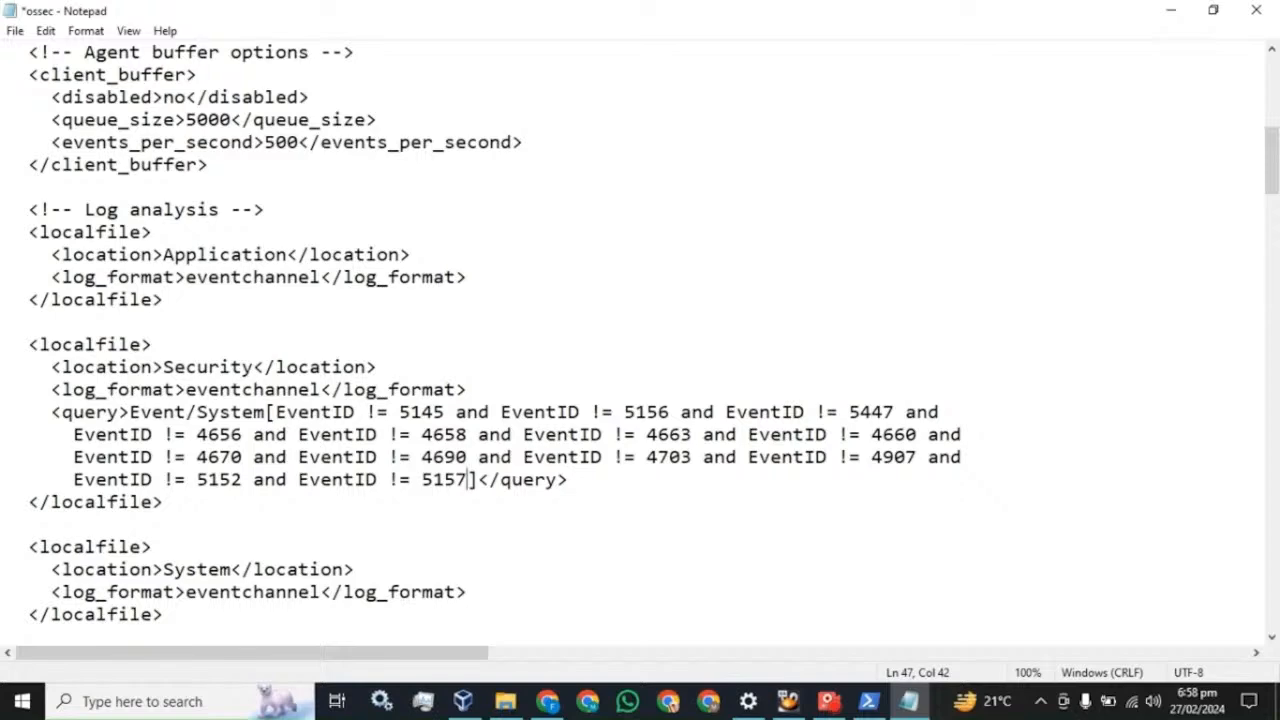
key("ctrl+s")
- Close the ossec file, restart the Wazuh Windows Agent service in Services, then close Services
left_click(1256, 10)
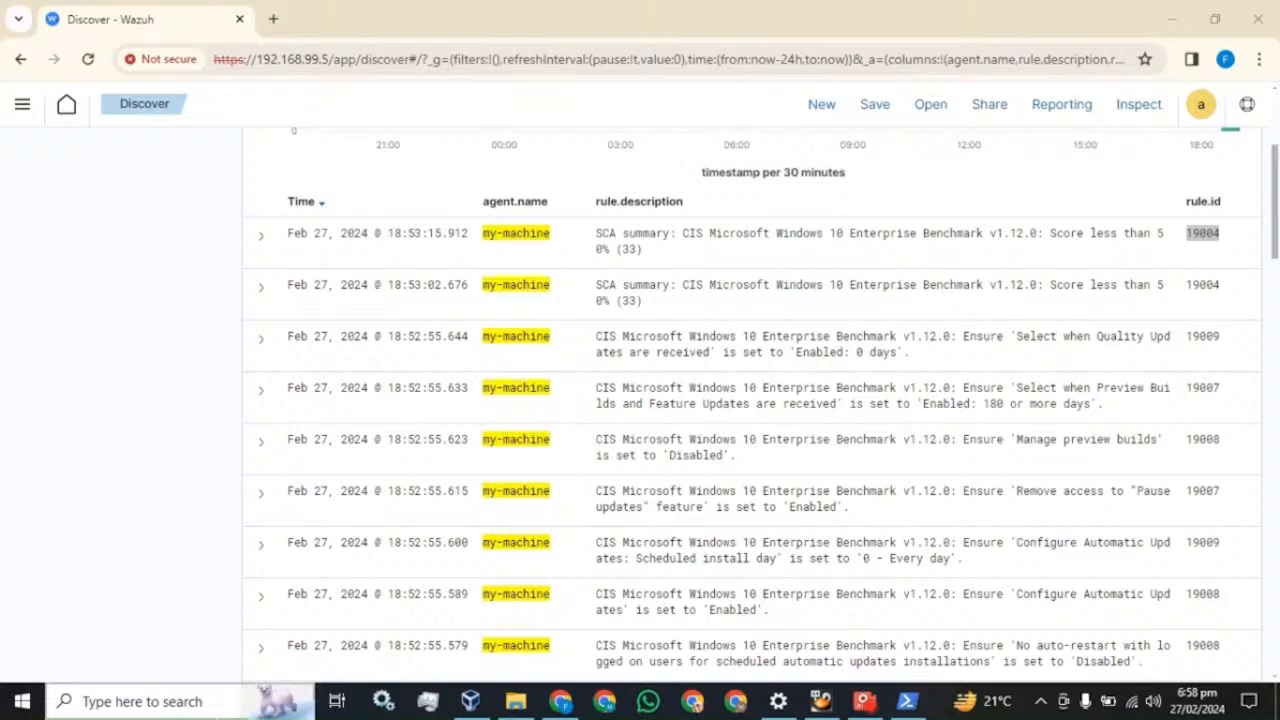
left_click(778, 701)
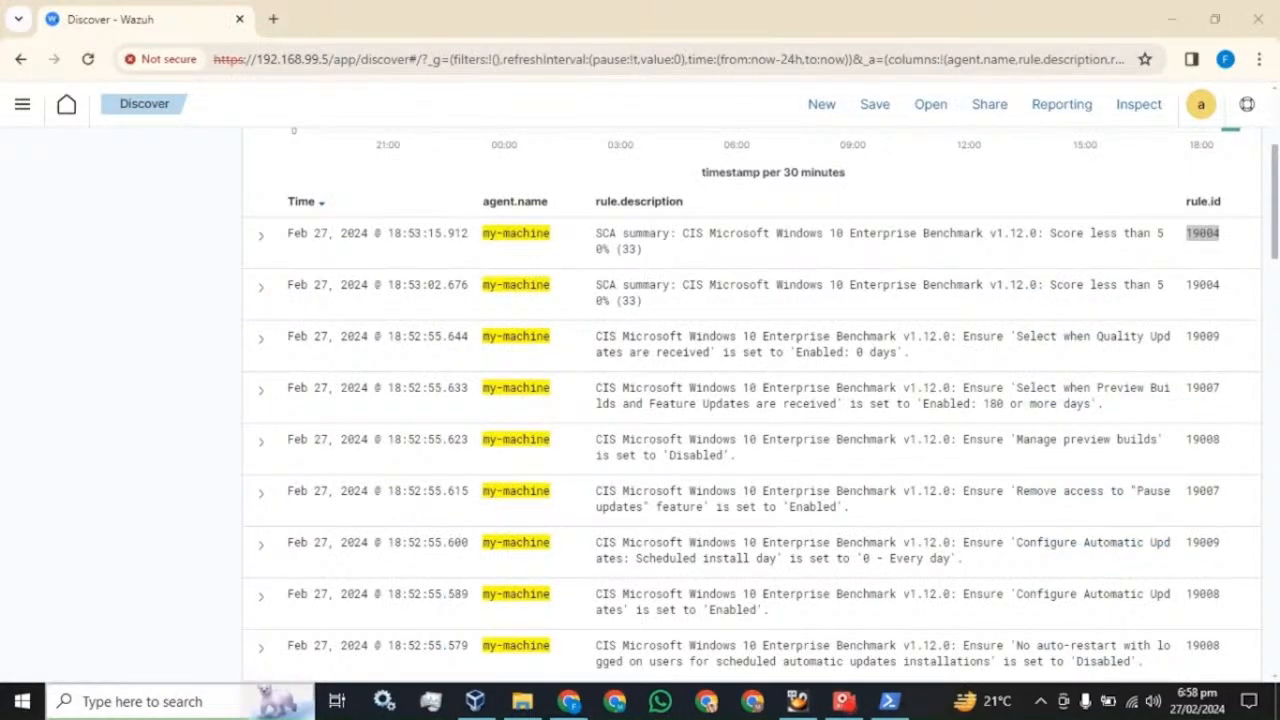
left_click(208, 703)
type("se")
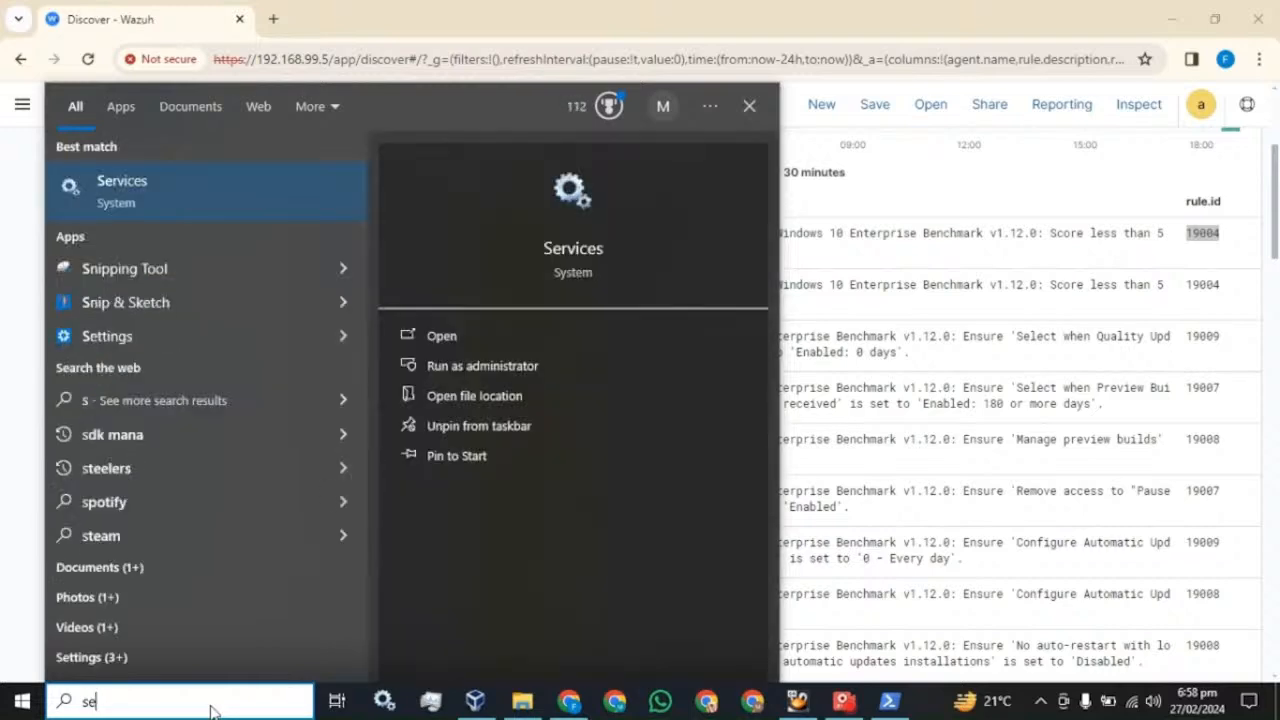
type("rv")
left_click(135, 205)
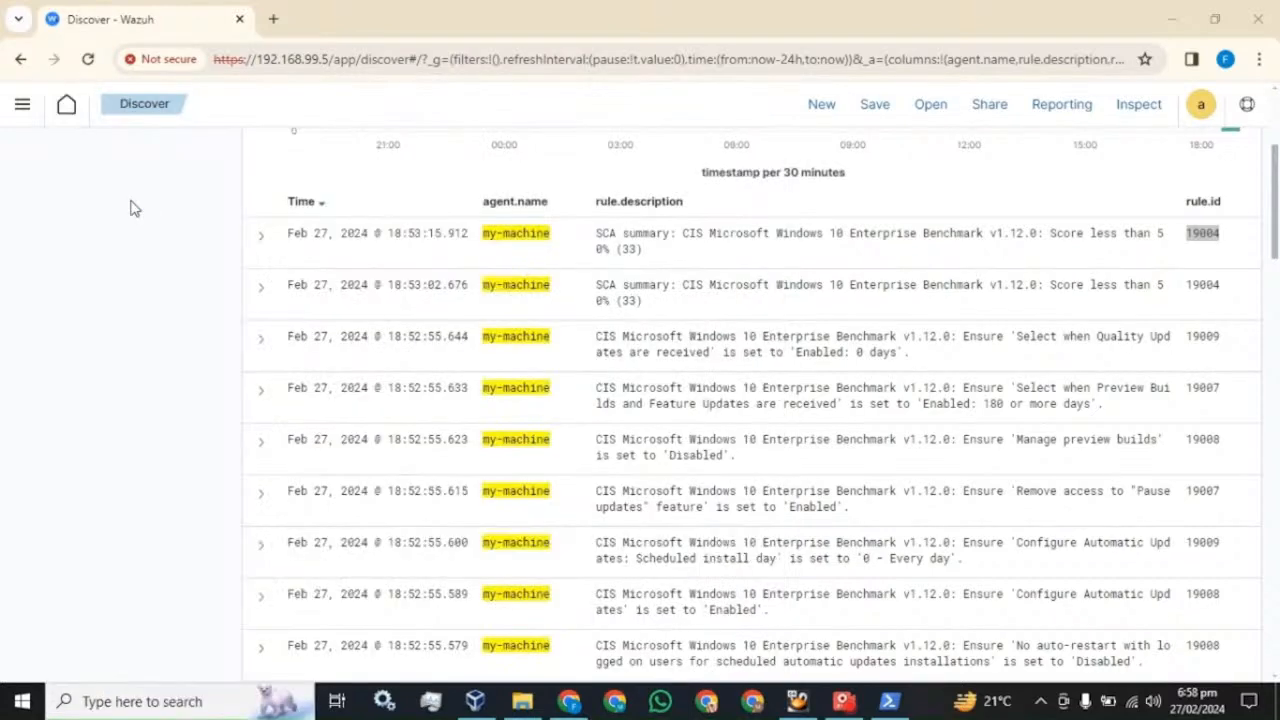
left_click(428, 220)
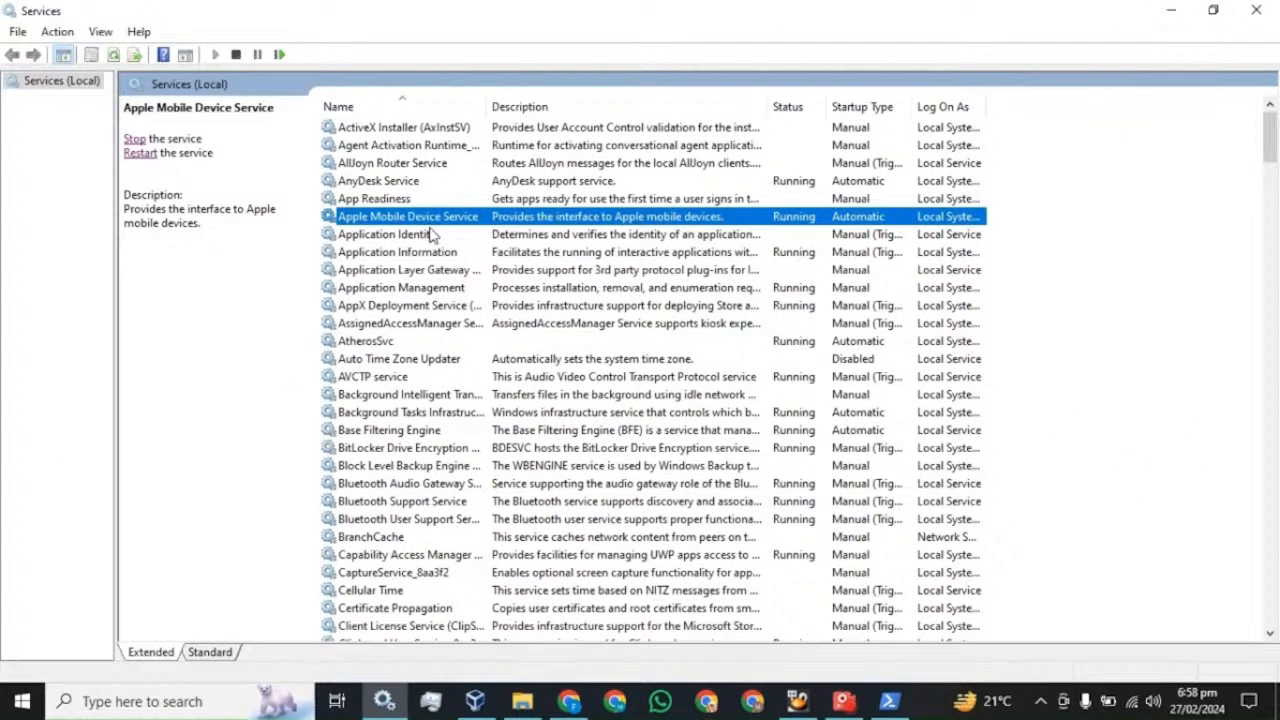
key("w")
left_click(378, 183)
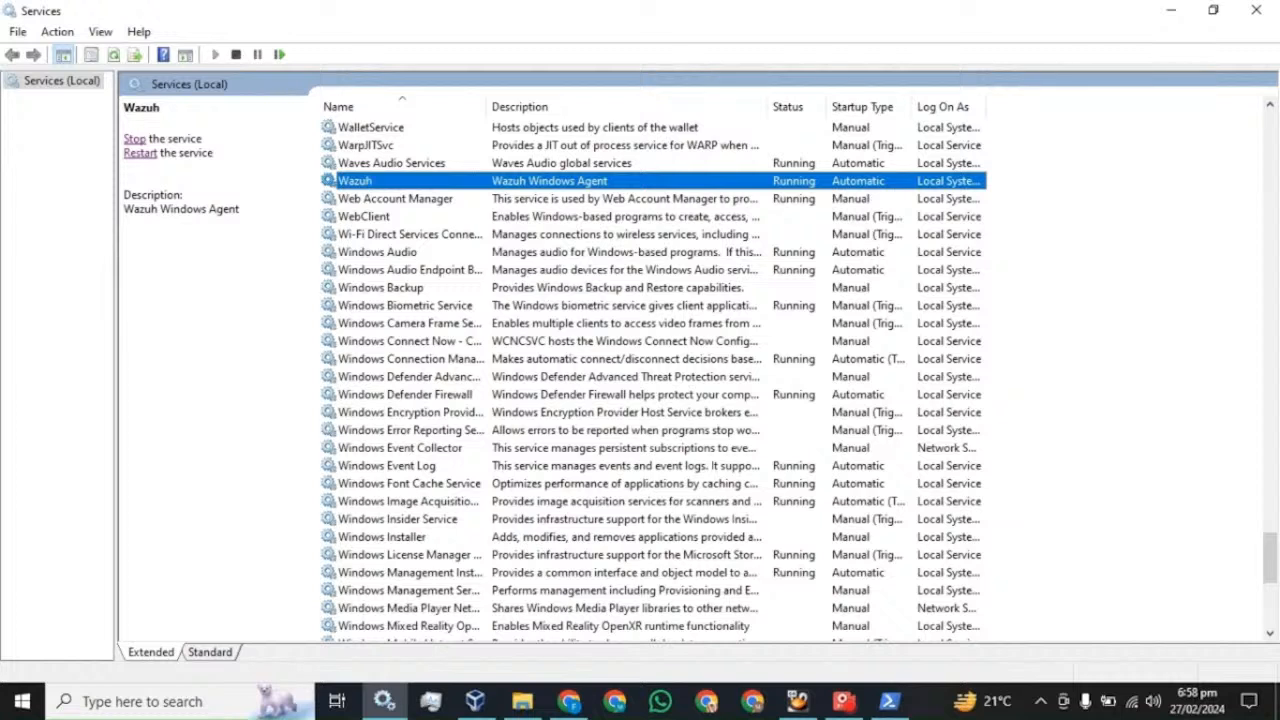
left_click(142, 159)
left_click(1274, 17)
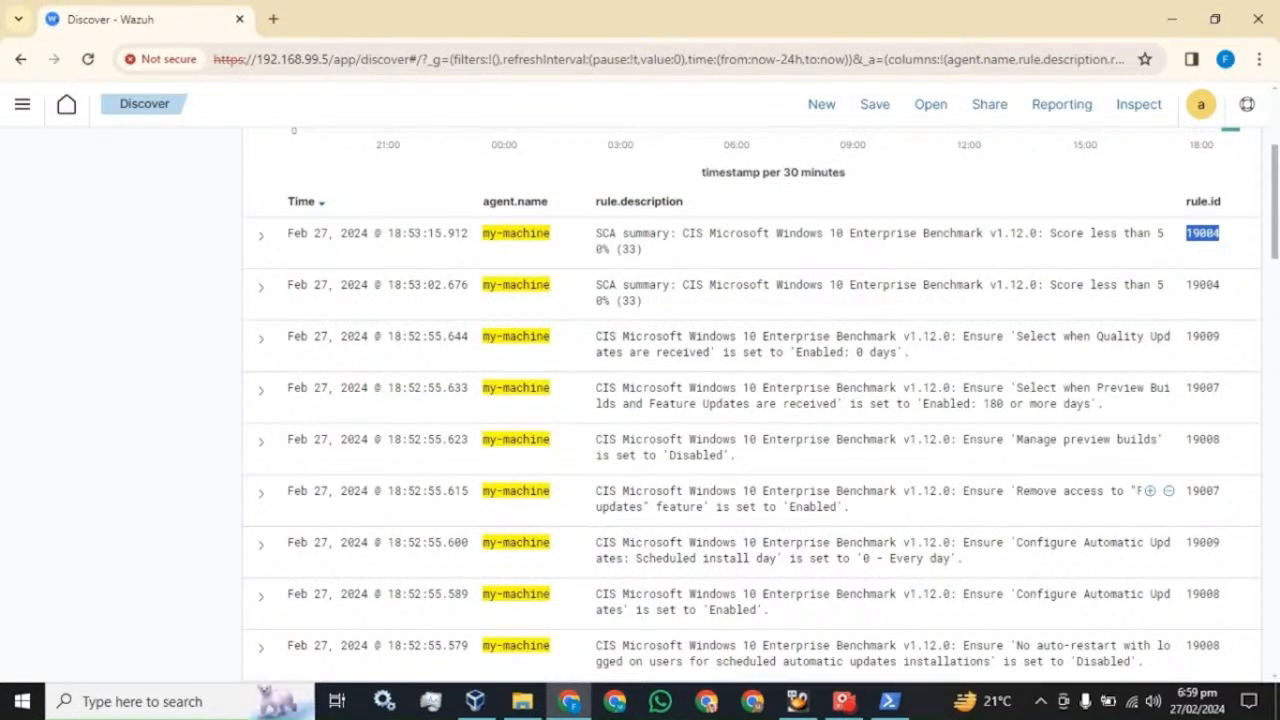
- Refresh the Discover alerts and filter the field list by 'eventID' to find data.win.system.eventID
scroll(750, 400, "up", 3)
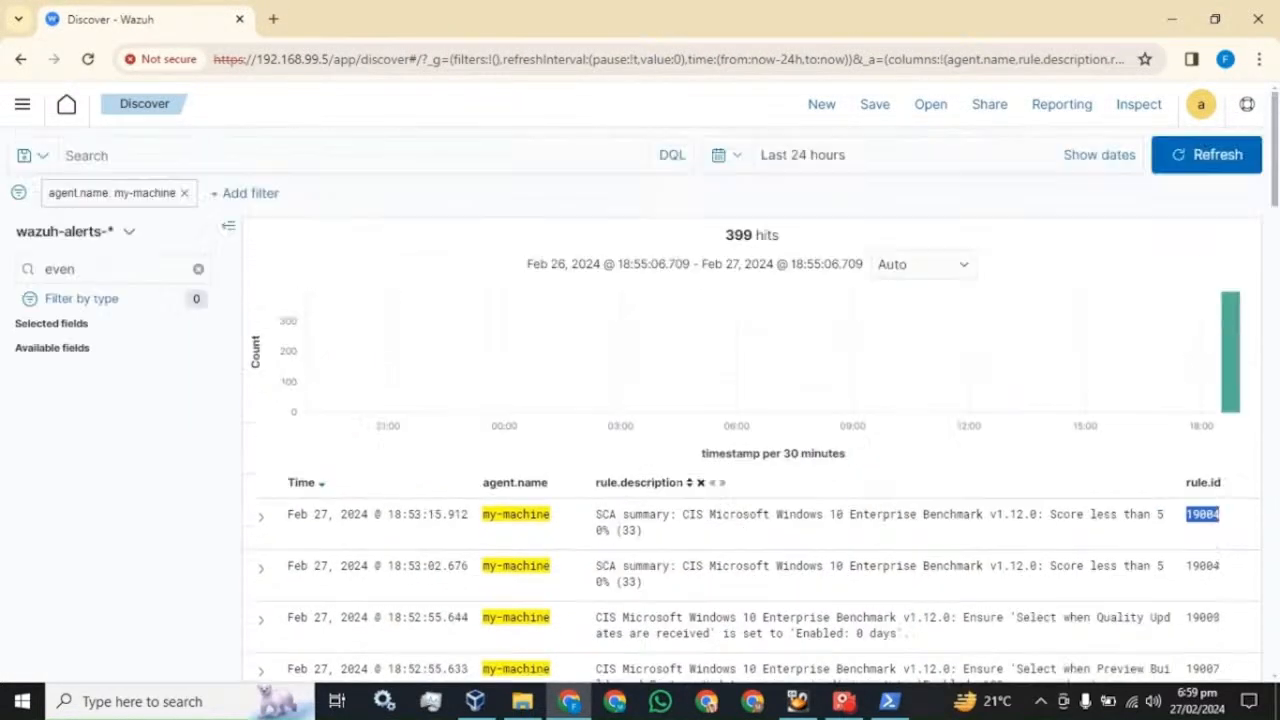
left_click(1209, 160)
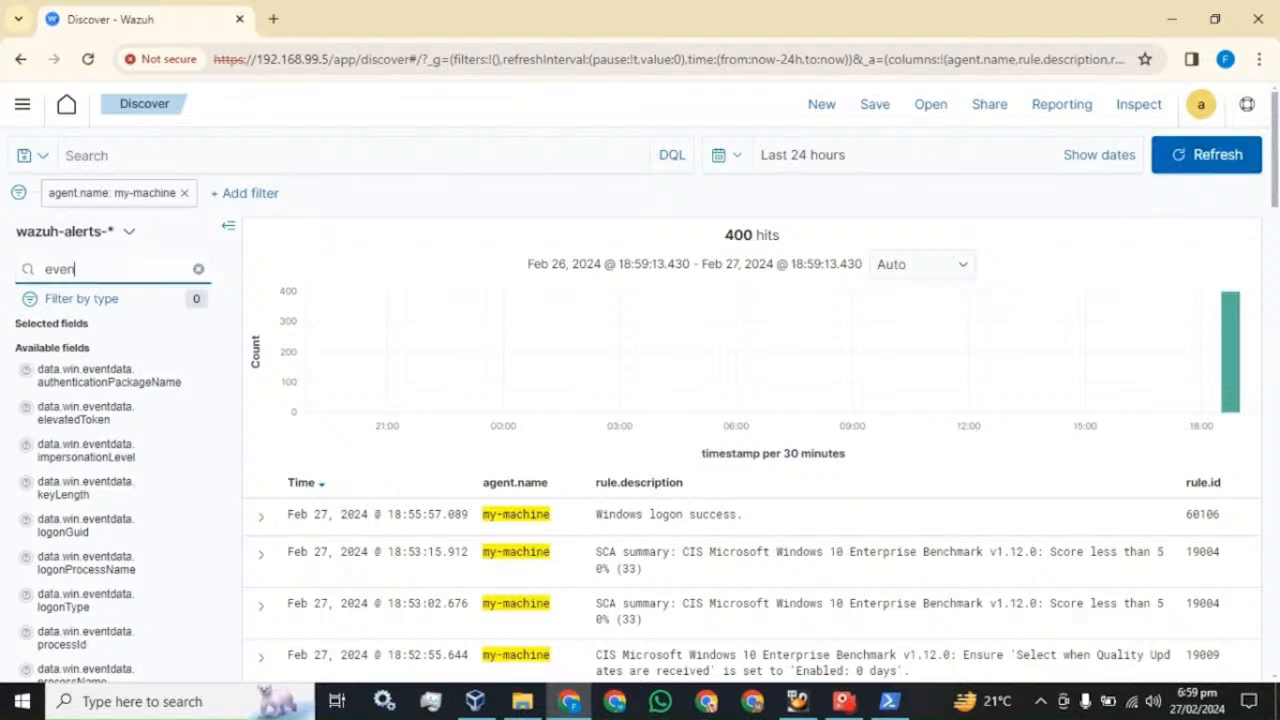
type("t.ID")
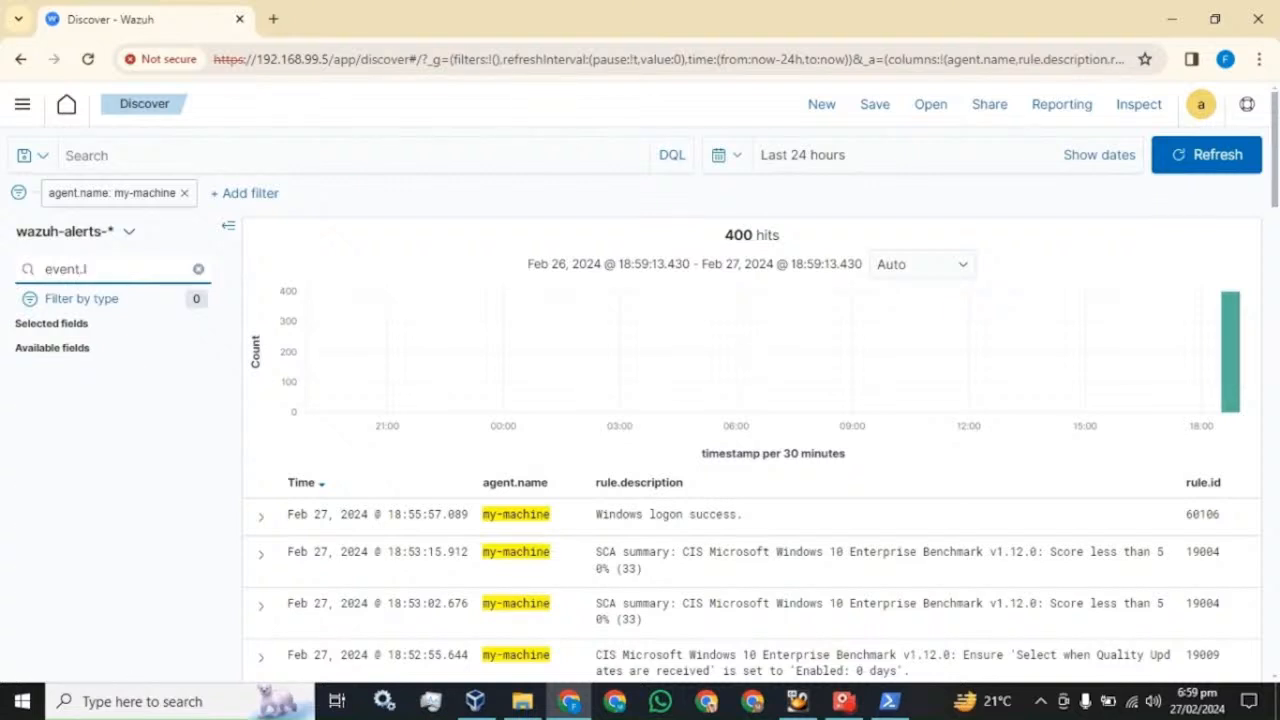
key("BackSpace")
key("BackSpace")
key("BackSpace")
type("O")
key("BackSpace")
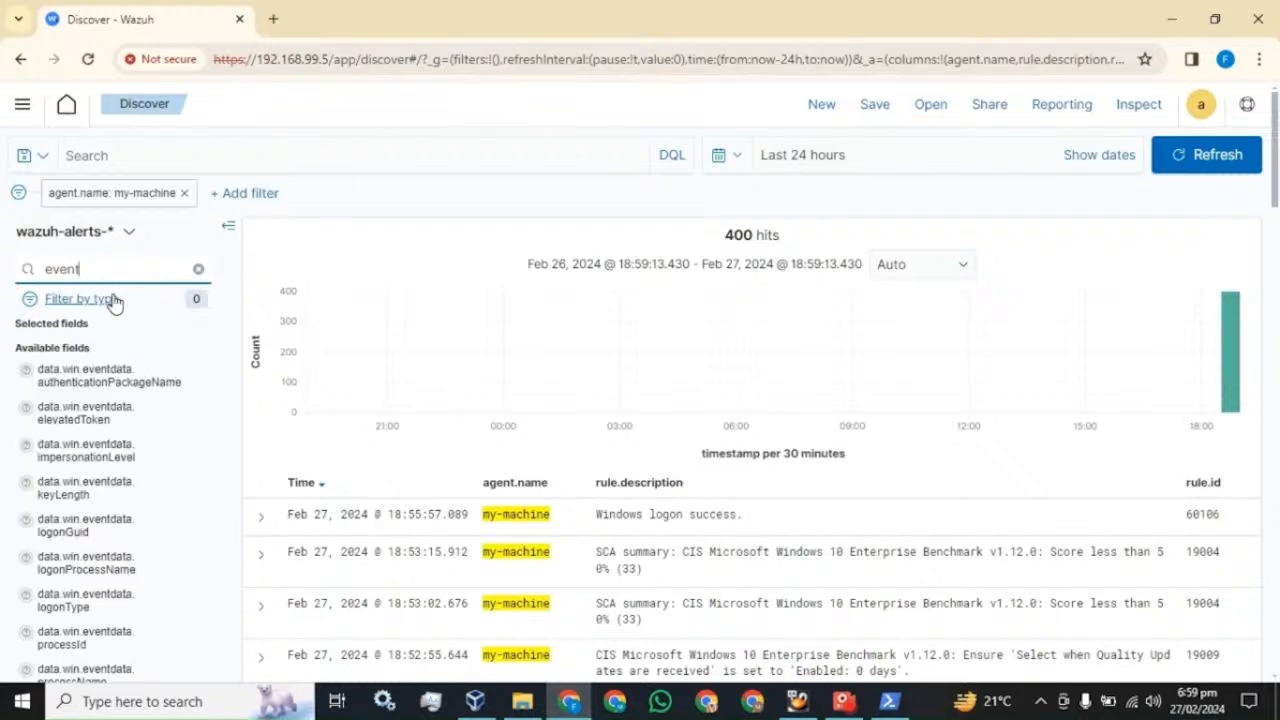
type("ID")
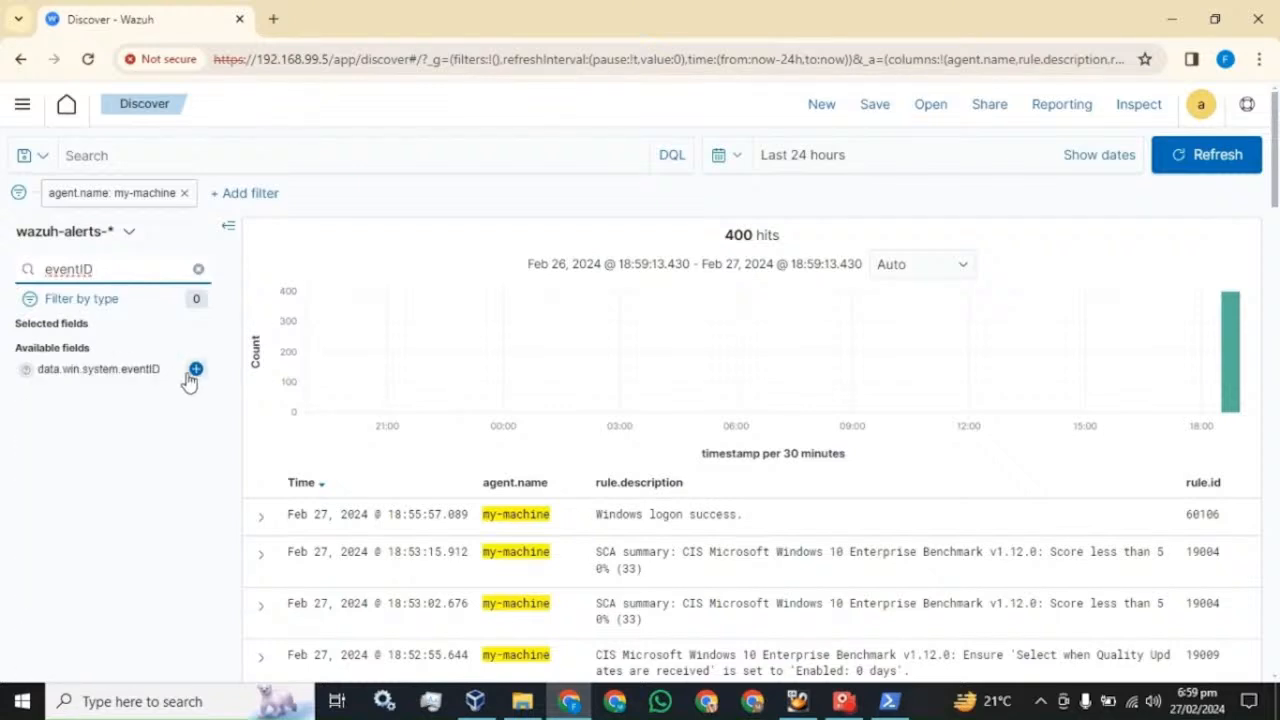
- Add data.win.system.eventID as a column, revealing event ID 4624 for the Windows logon success alert
left_click(196, 370)
scroll(1060, 515, "down", 1)
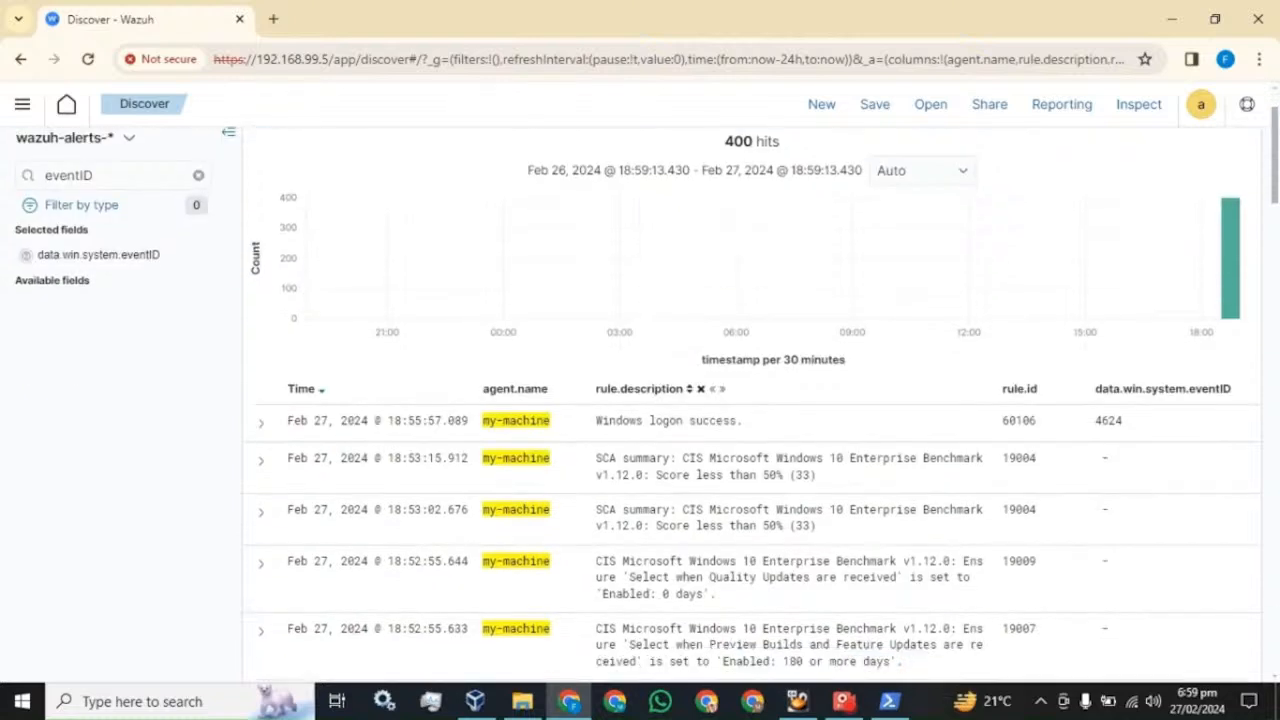
double_click(1118, 421)
left_click_drag(596, 425, 724, 434)
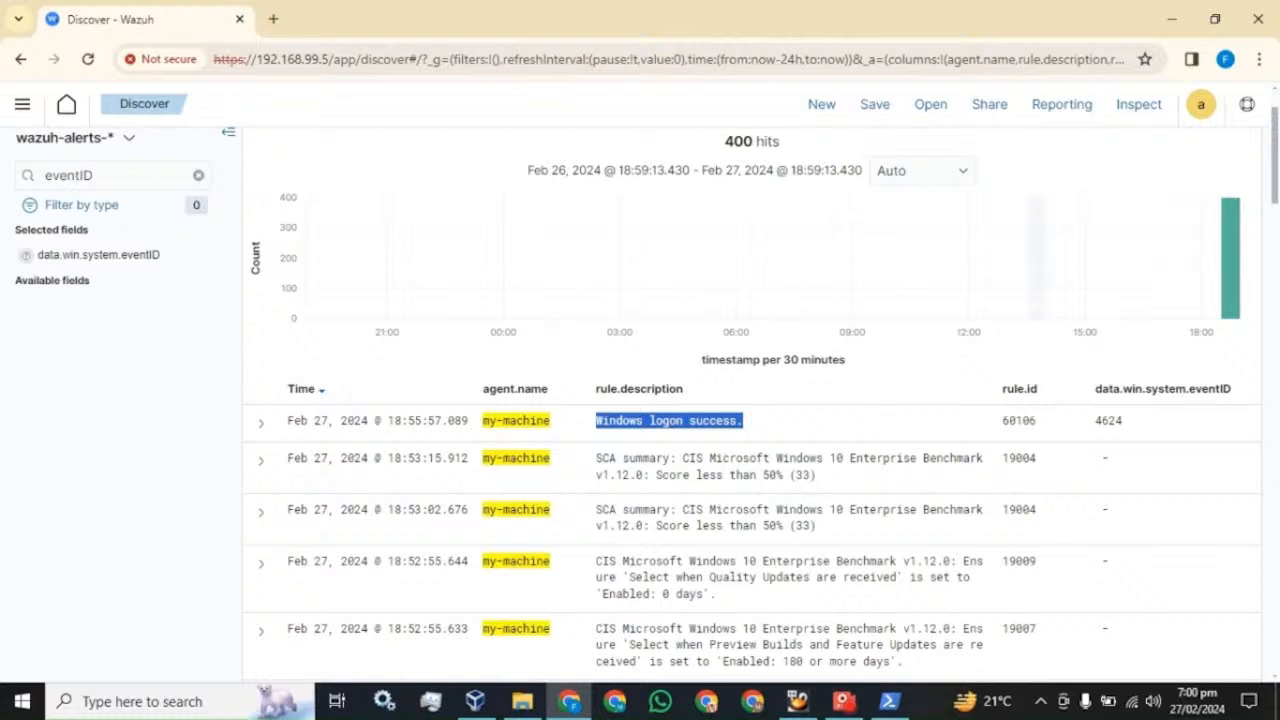
scroll(1060, 260, "up", 1)
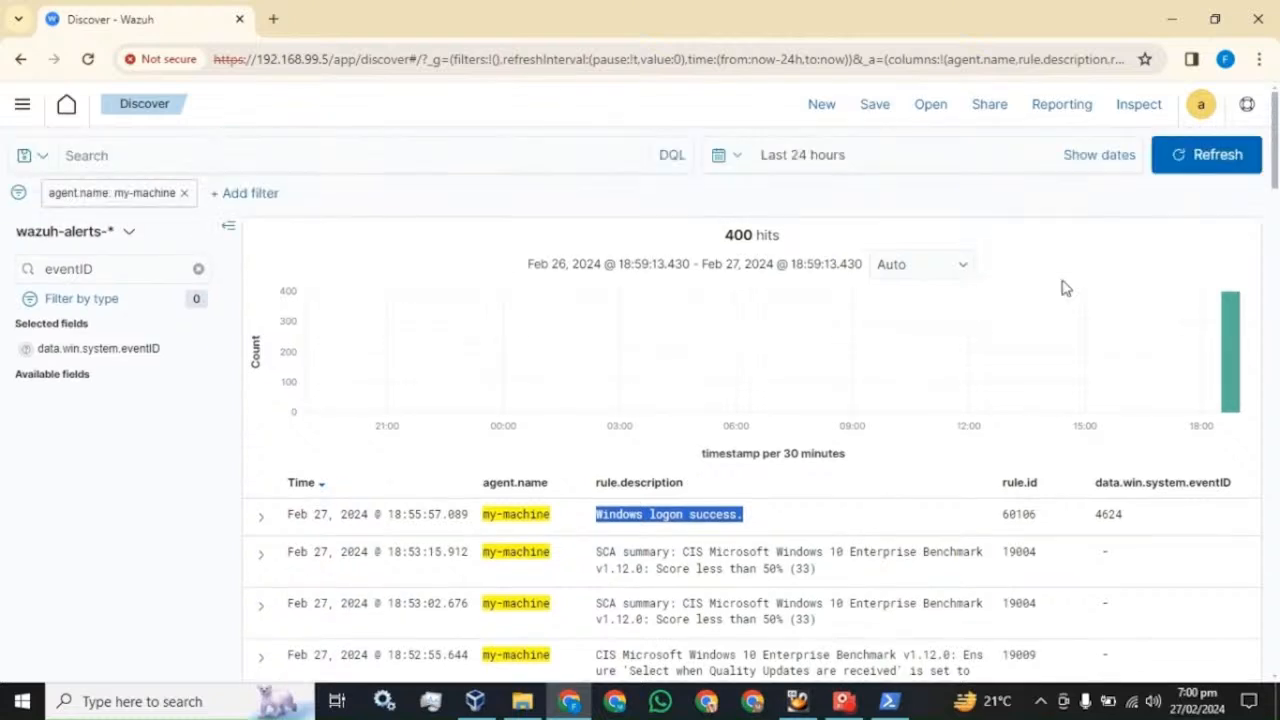
left_click(1200, 154)
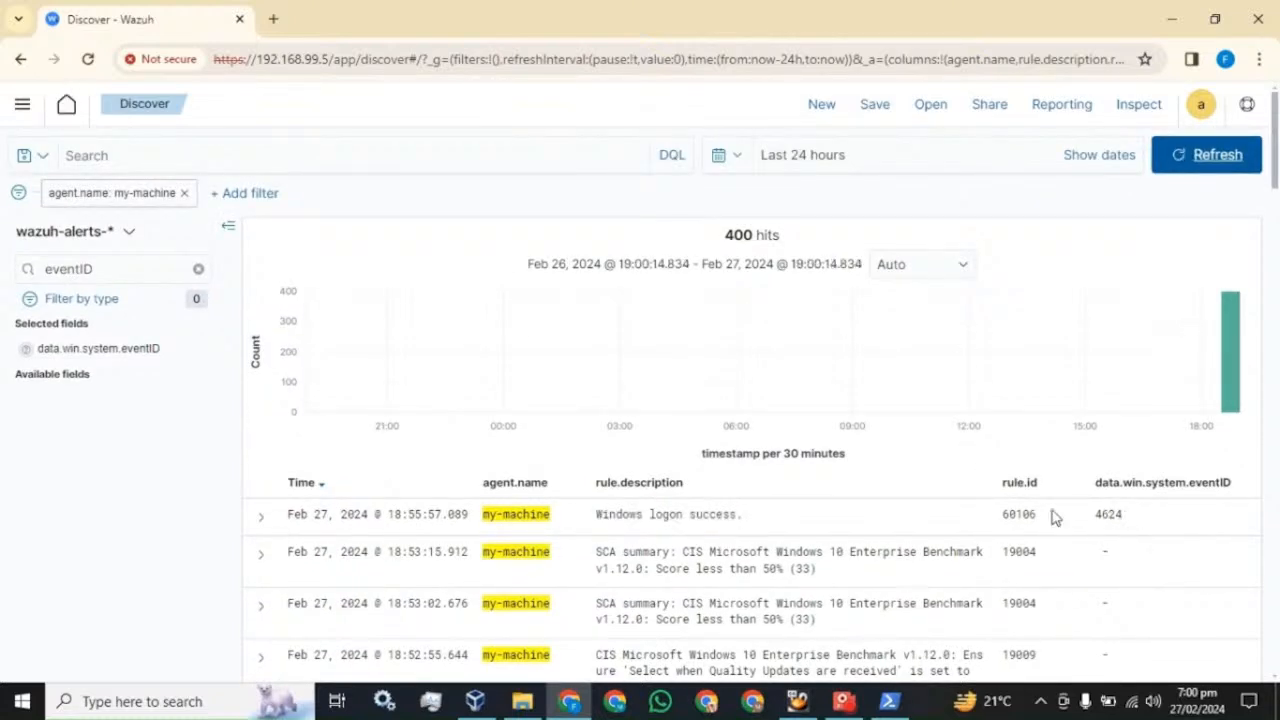
left_click_drag(1038, 516, 1001, 515)
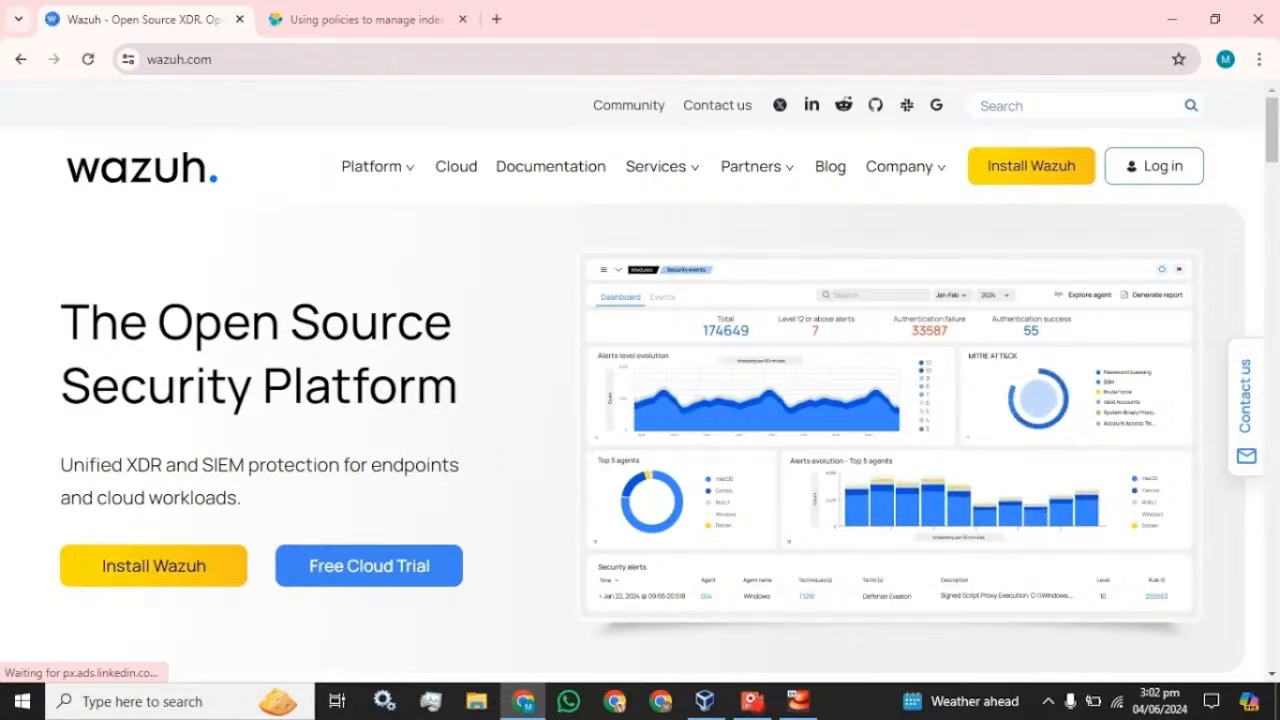
- Search Google for 'wazuh index management' and scroll the Wazuh blog article to Create a policy
left_click(395, 54)
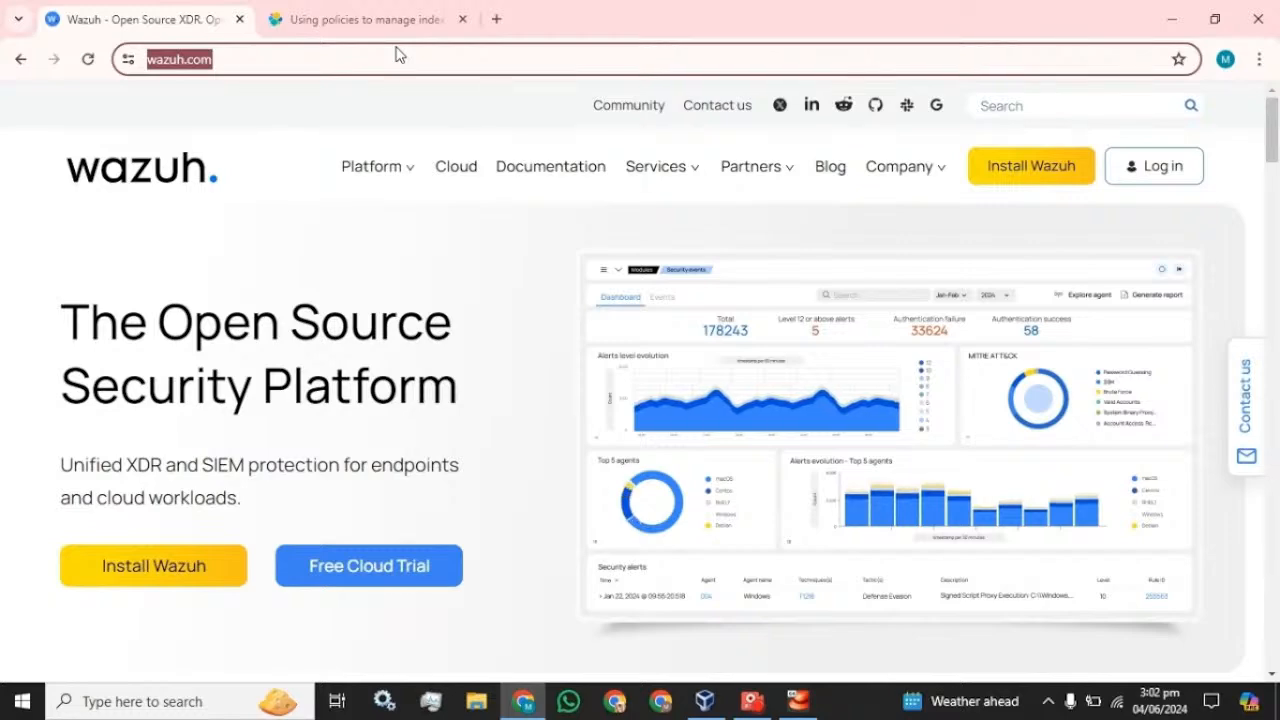
type("w")
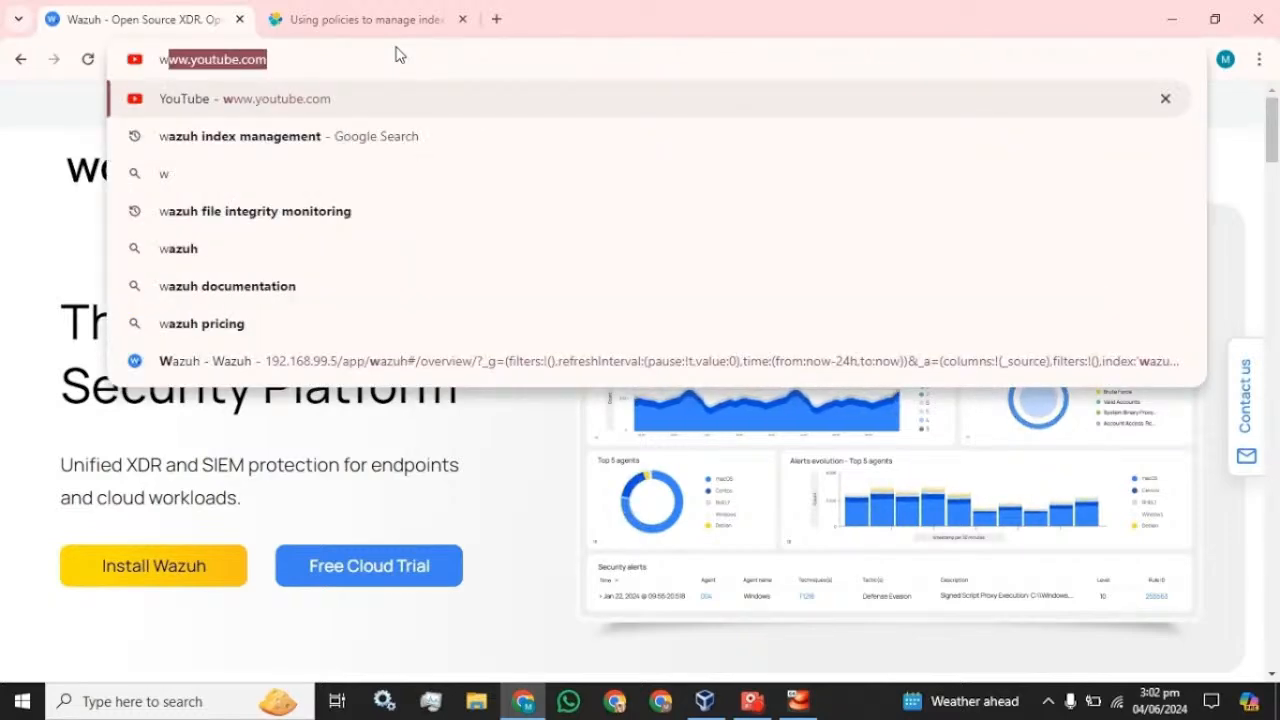
key("Down")
key("Return")
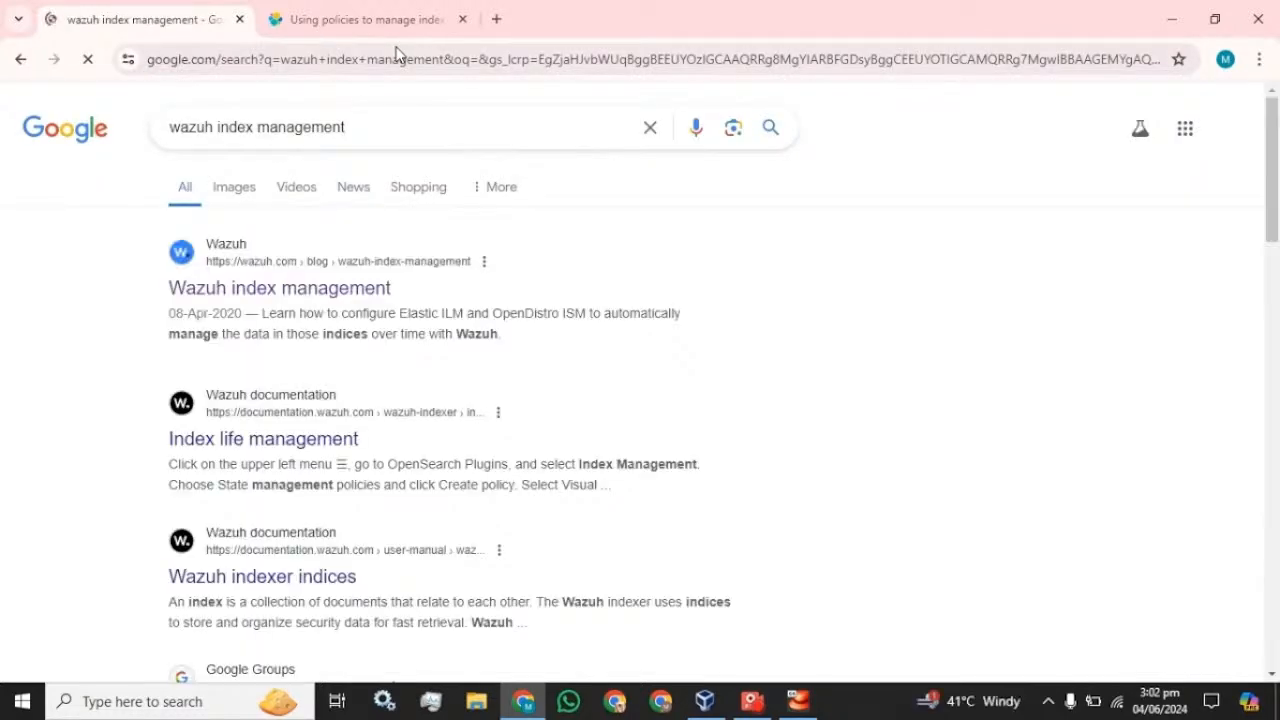
left_click(248, 298)
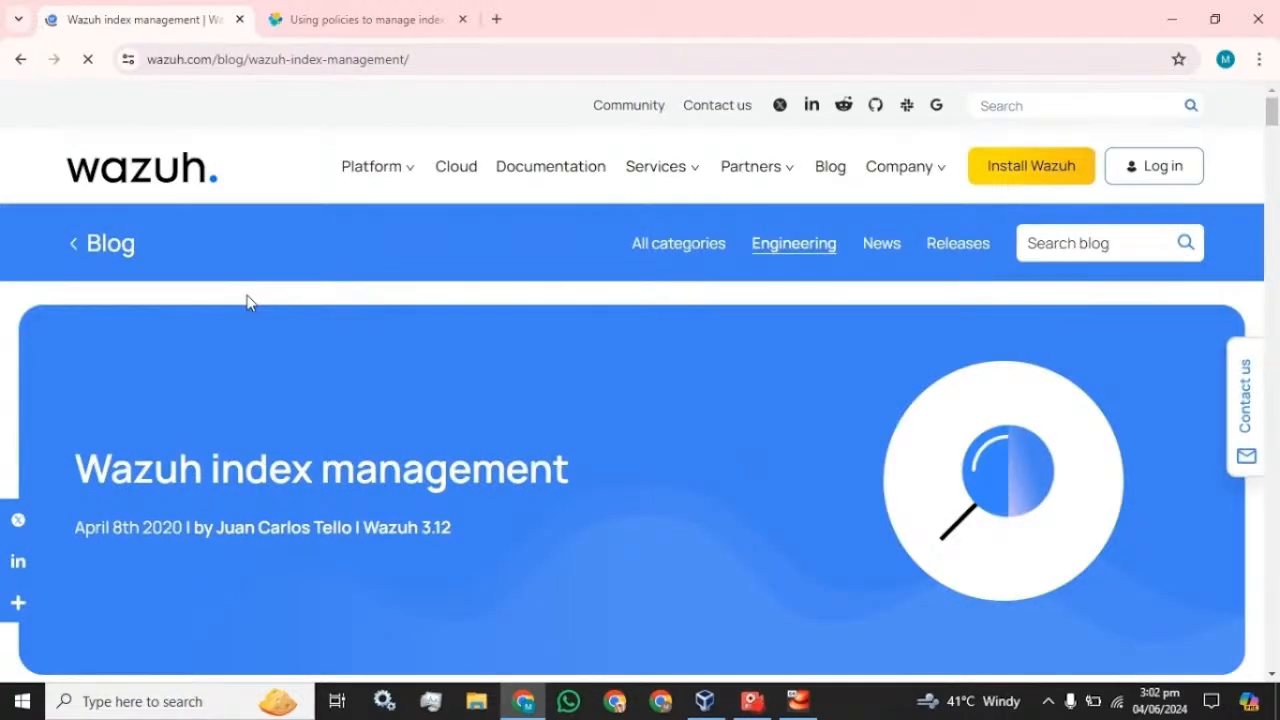
scroll(248, 302, "down", 5)
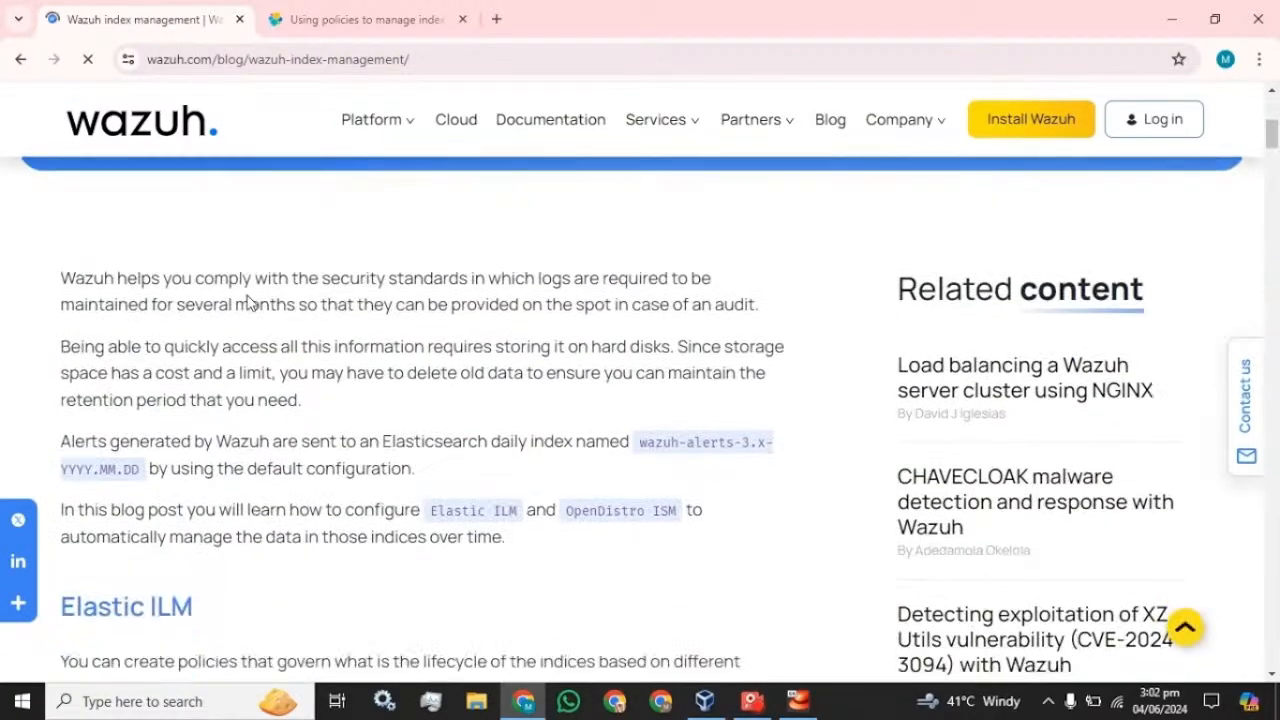
scroll(248, 302, "down", 3)
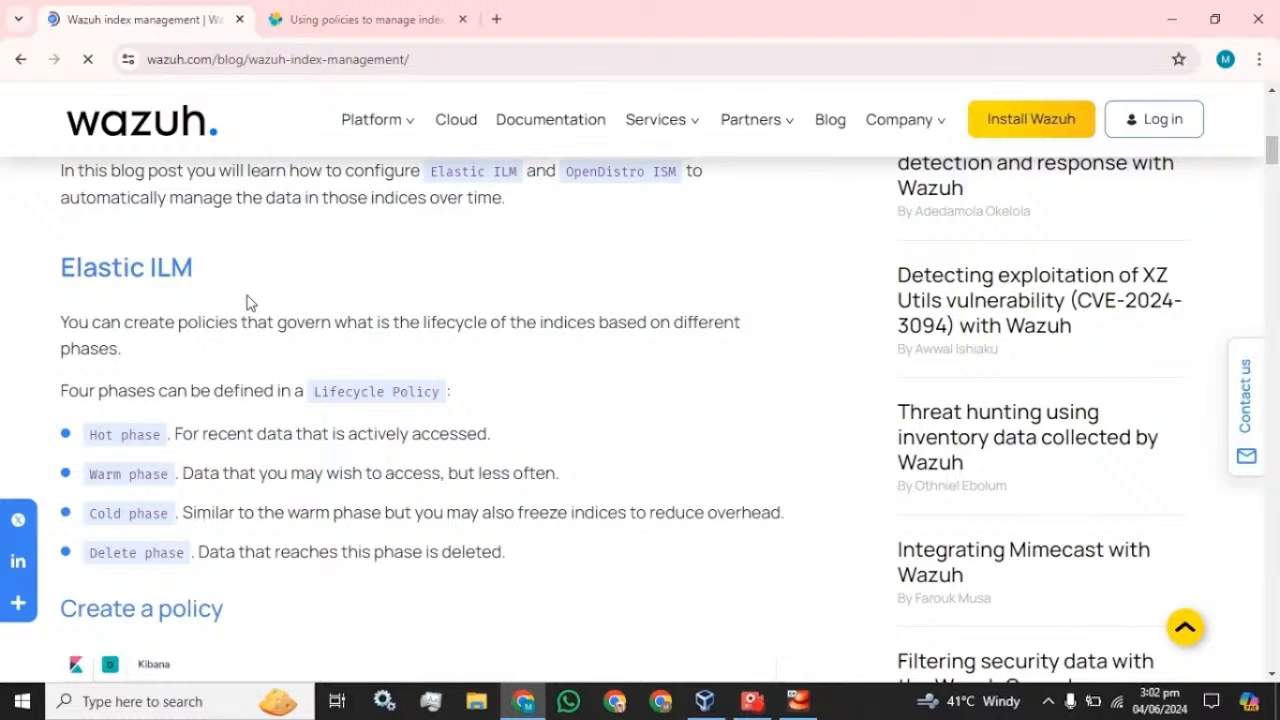
scroll(248, 302, "down", 4)
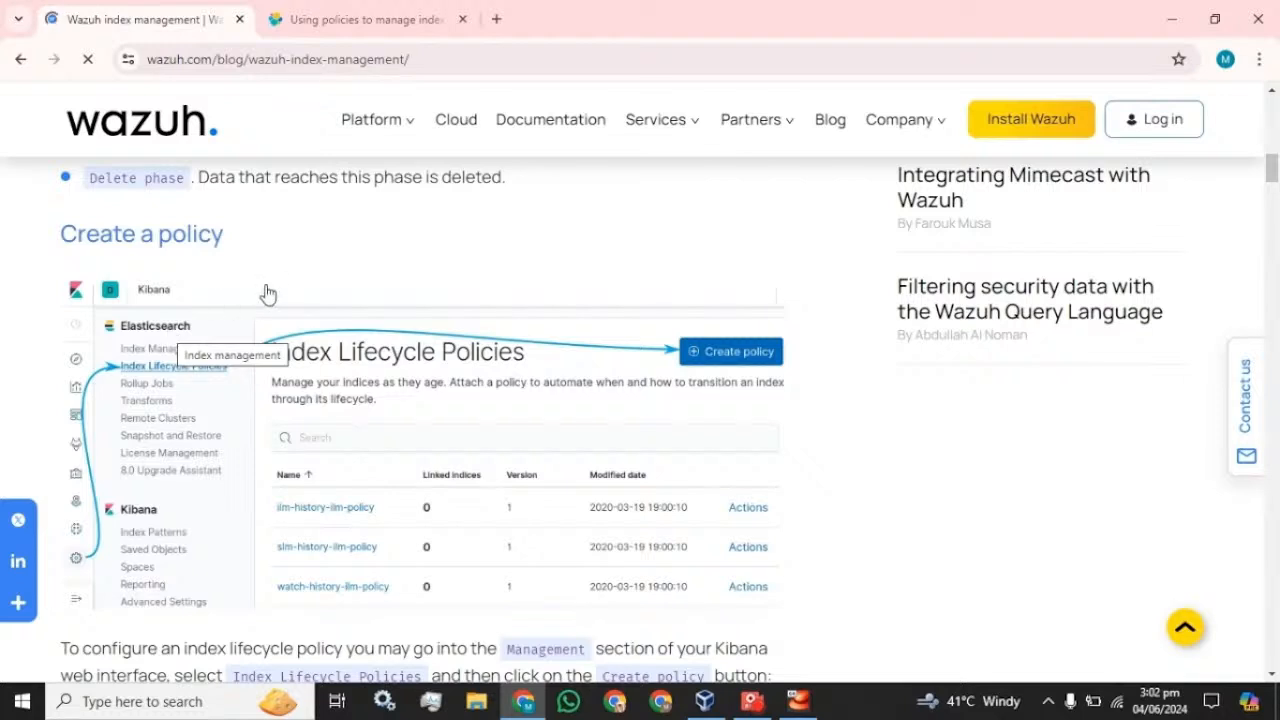
left_click(496, 20)
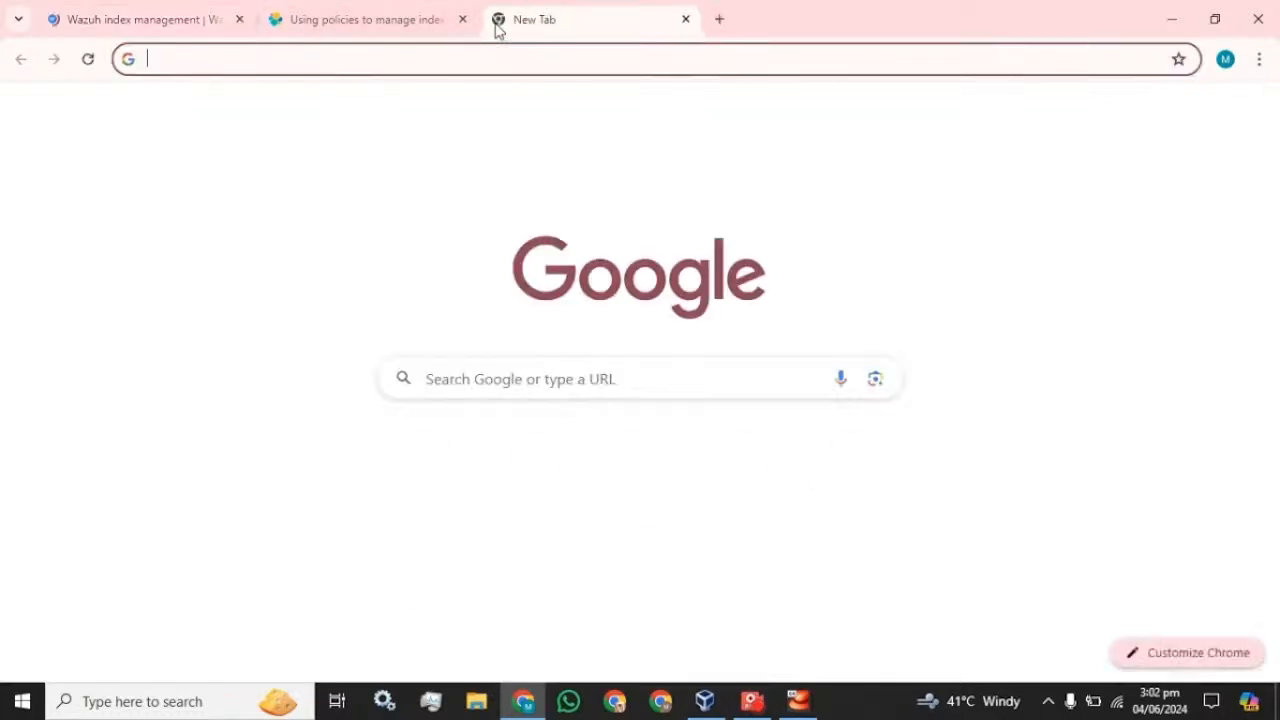
type("ht")
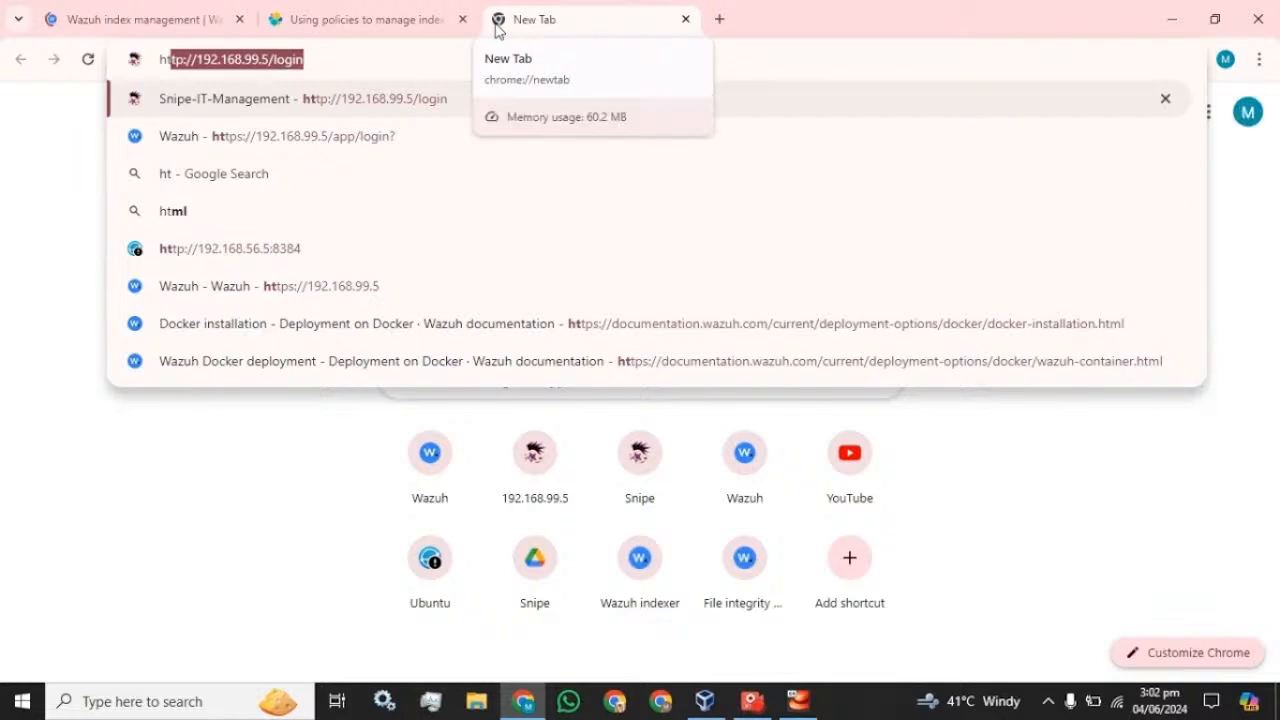
type("tps:")
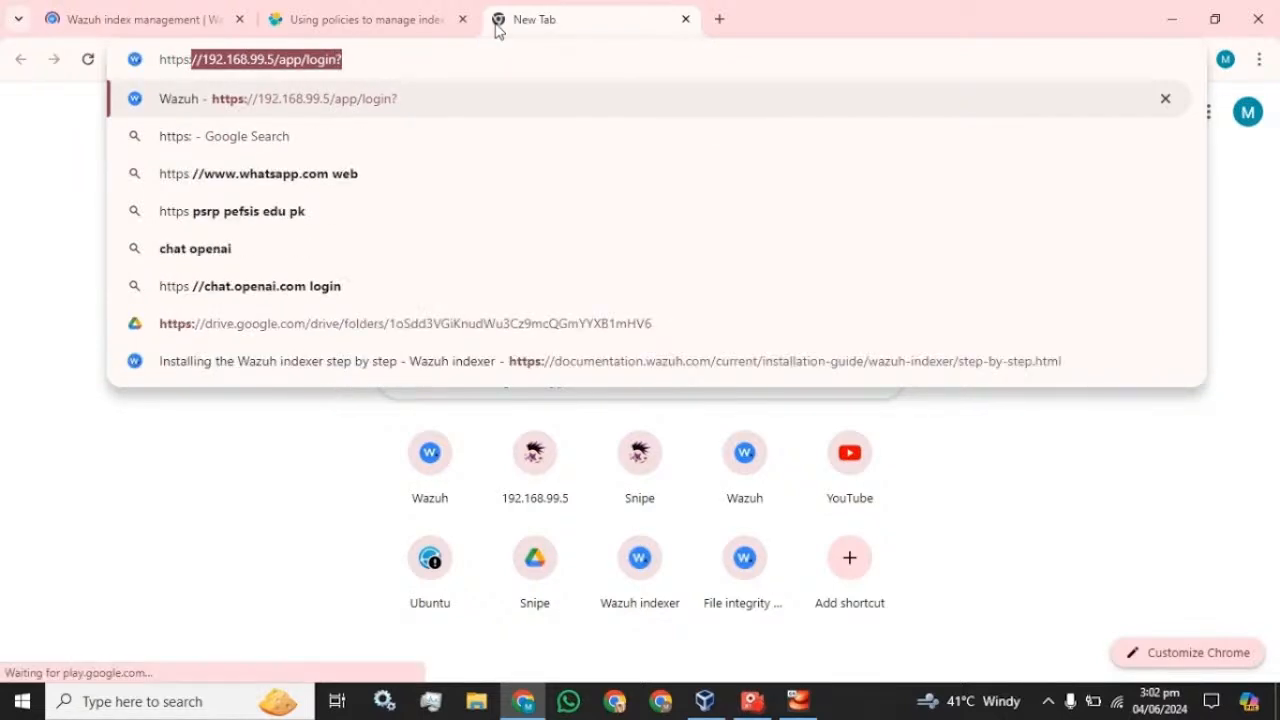
key("Return")
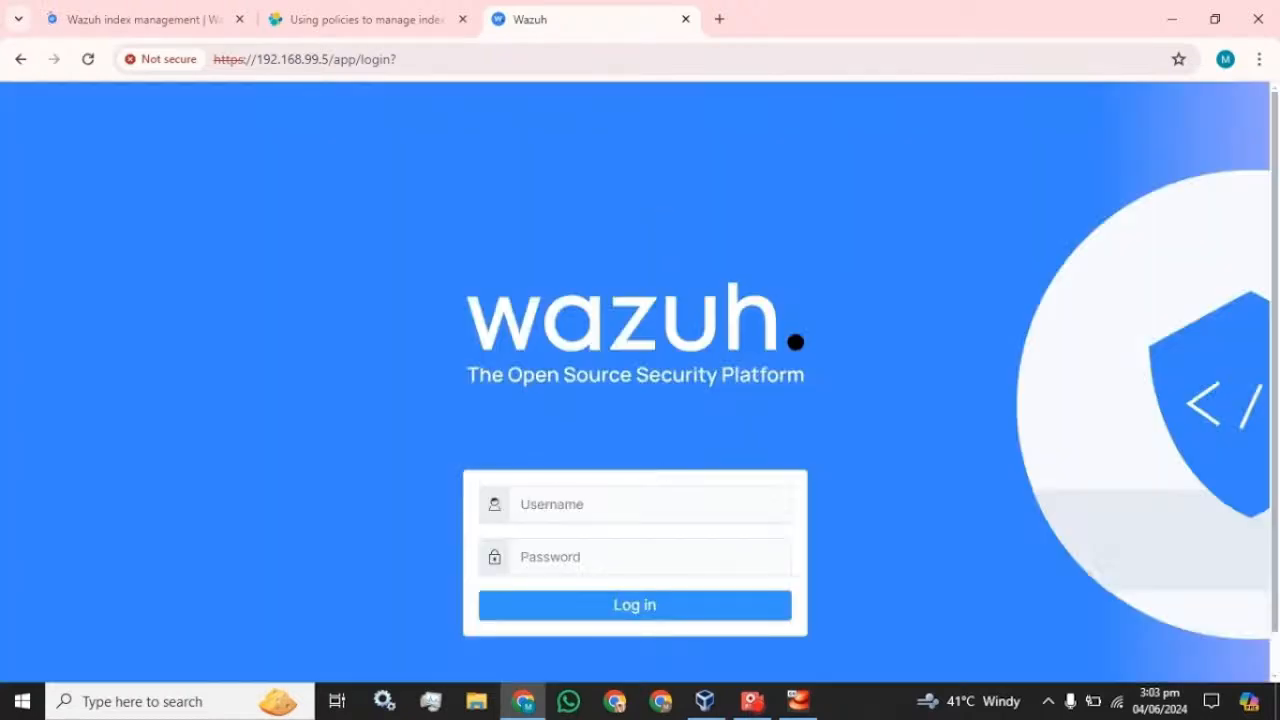
- Sign in with the administrator account and dismiss Chrome's breached-password warning
left_click(655, 504)
type("ad")
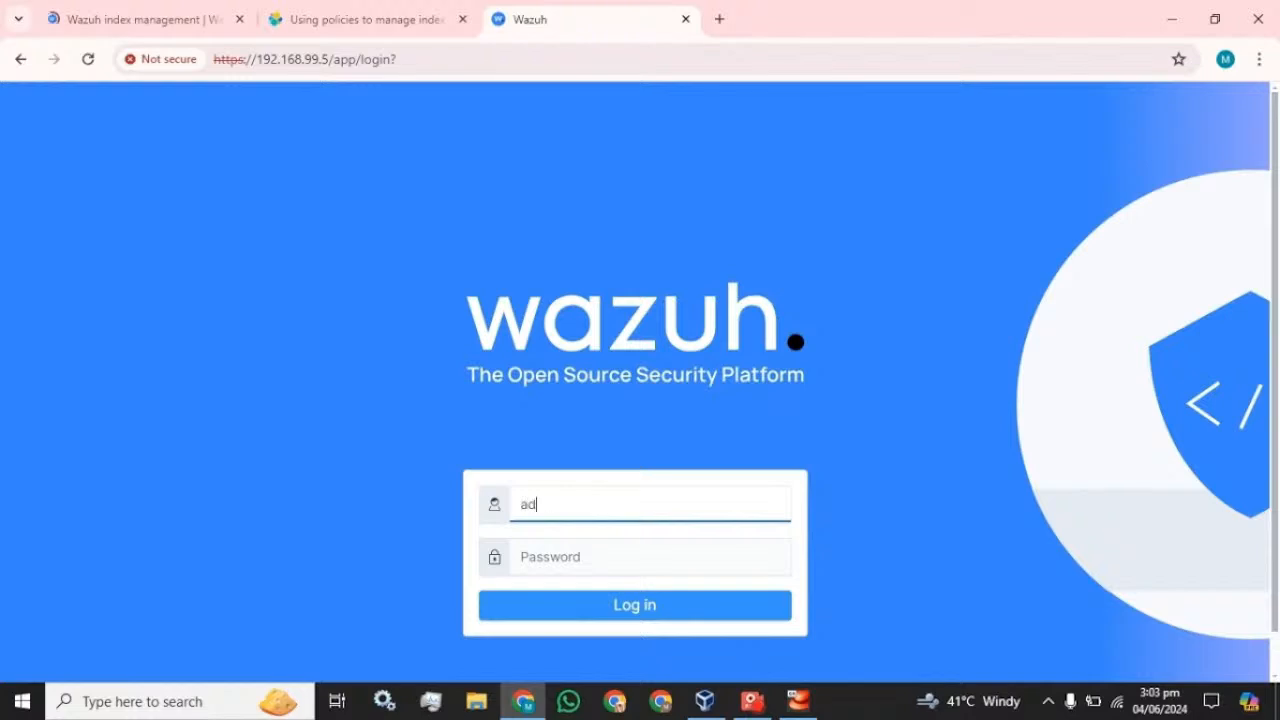
type("min")
key("Tab")
type("admin")
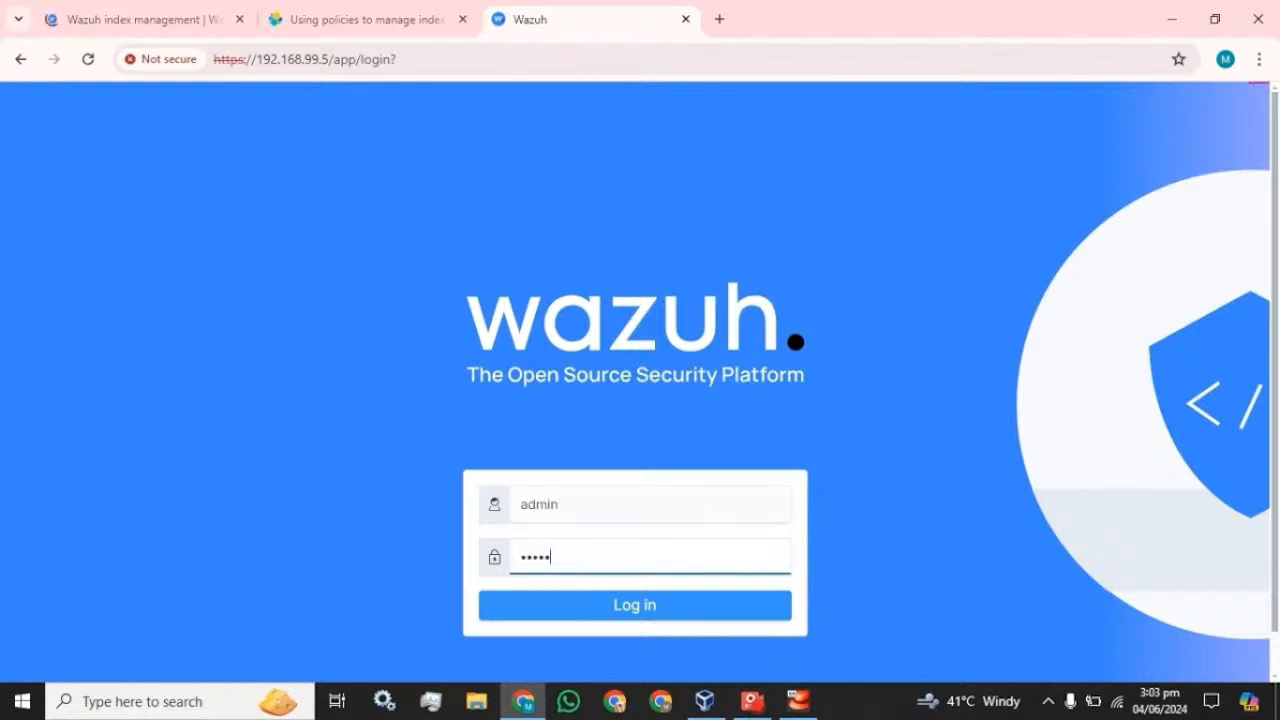
key("Return")
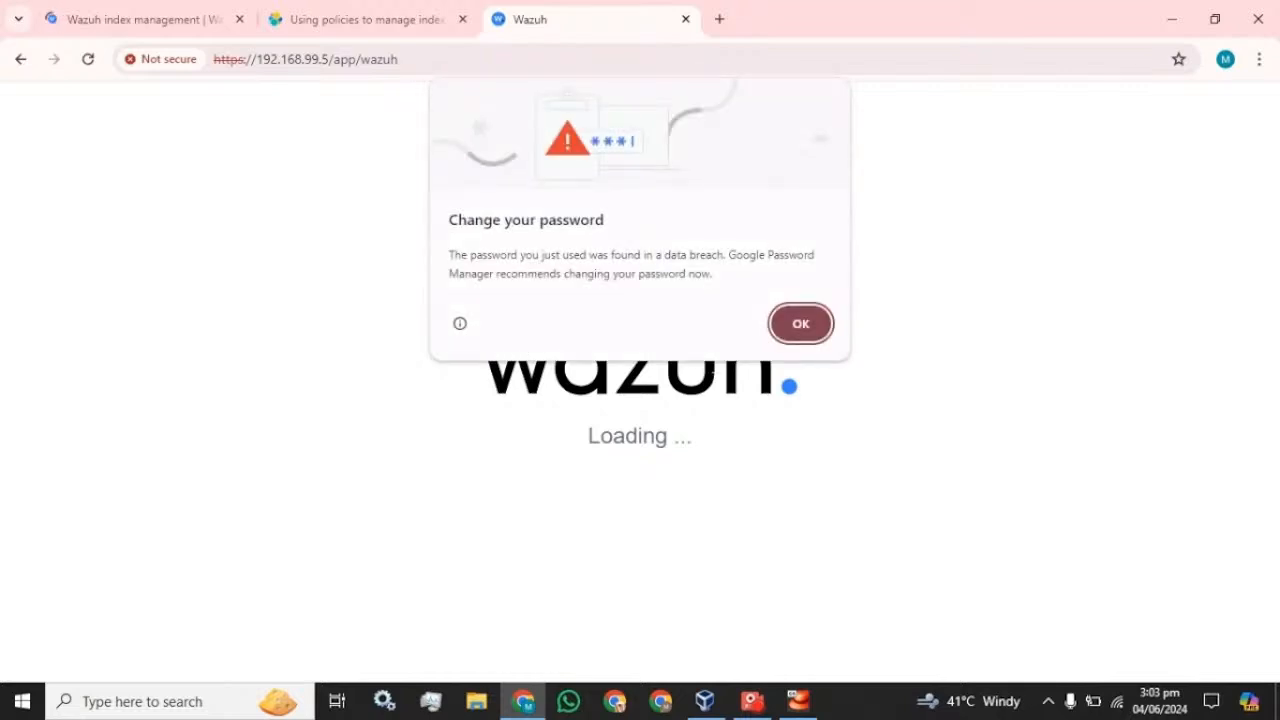
left_click(793, 338)
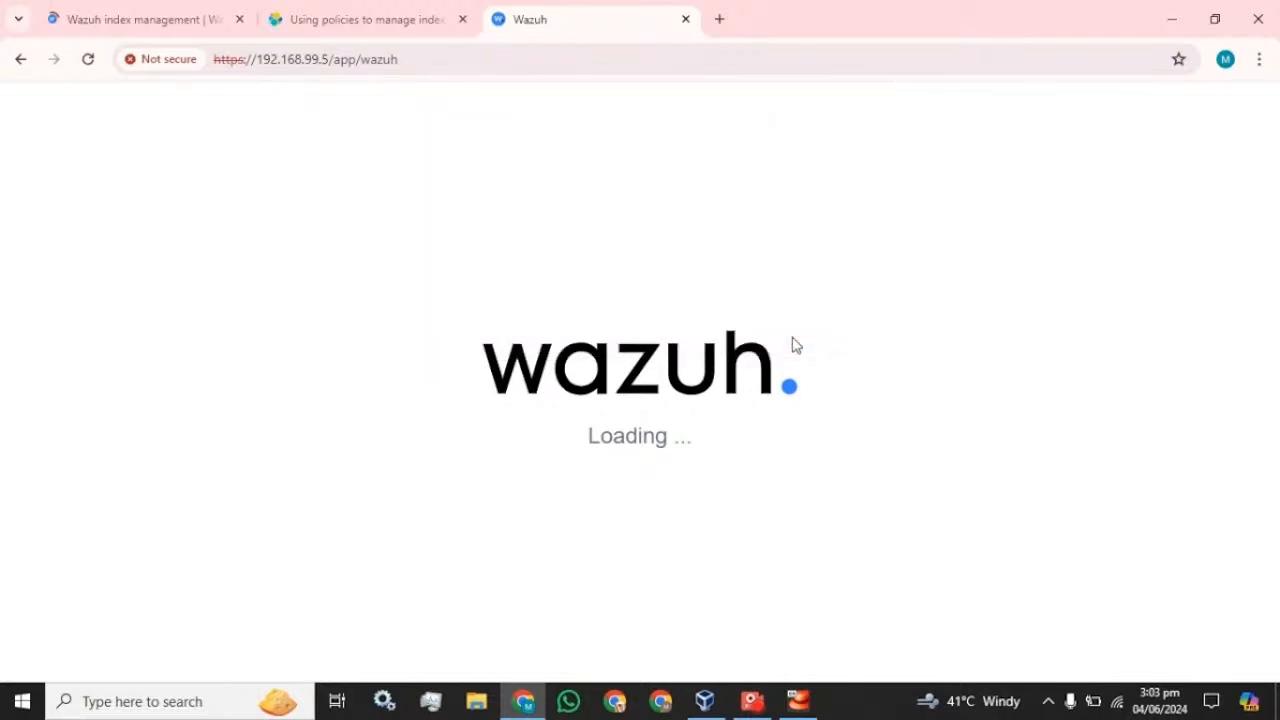
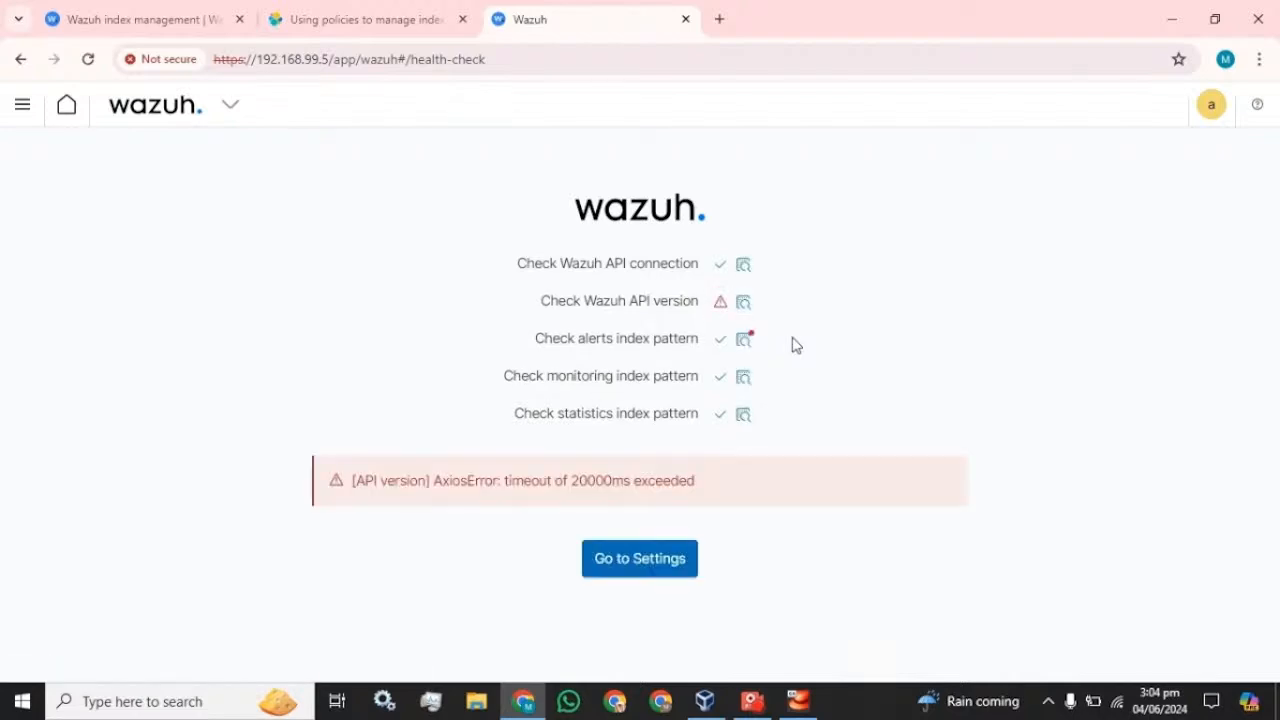
- Reload past the API timeout error so the Modules overview loads, then scroll the side menu to OpenSearch Plugins
left_click(88, 61)
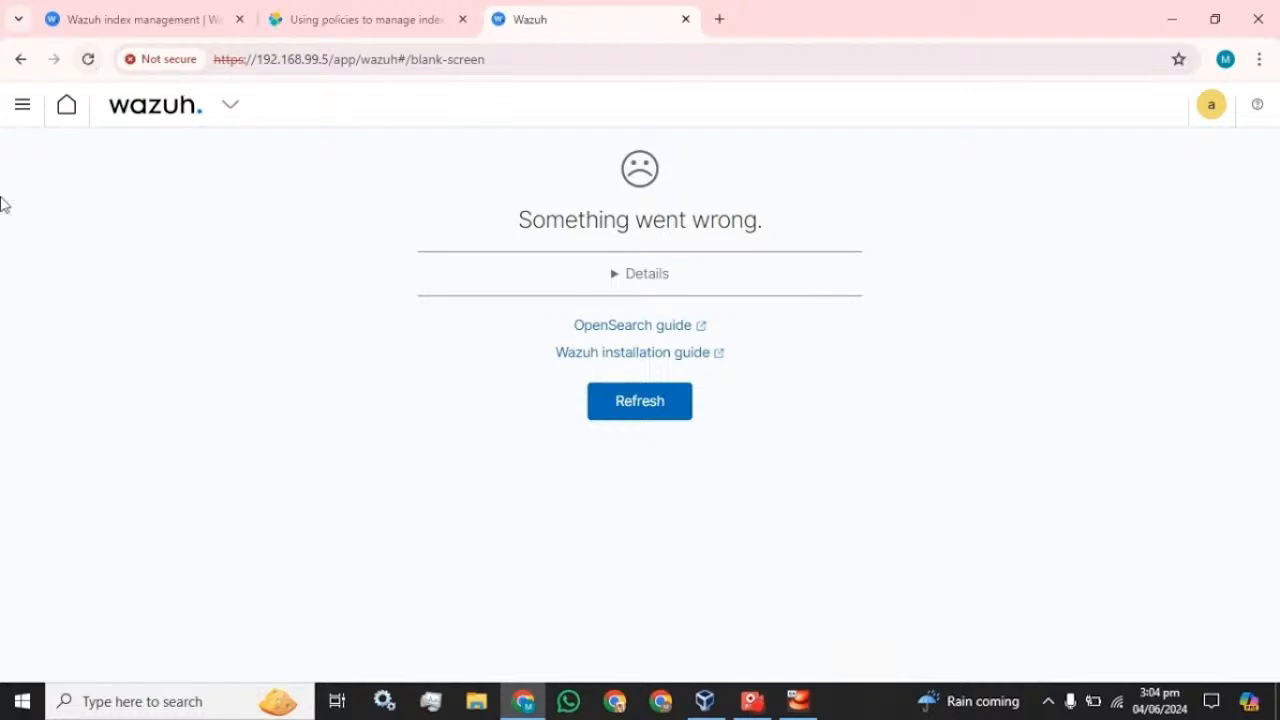
left_click(660, 410)
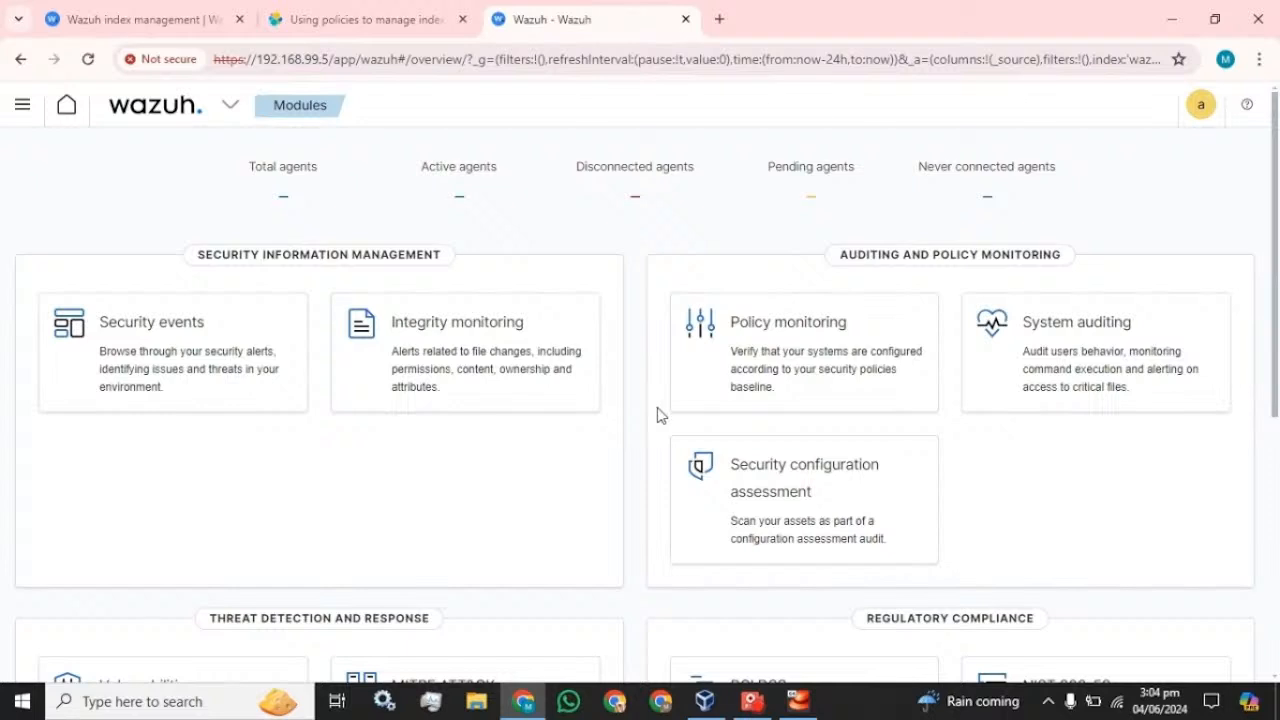
left_click(20, 105)
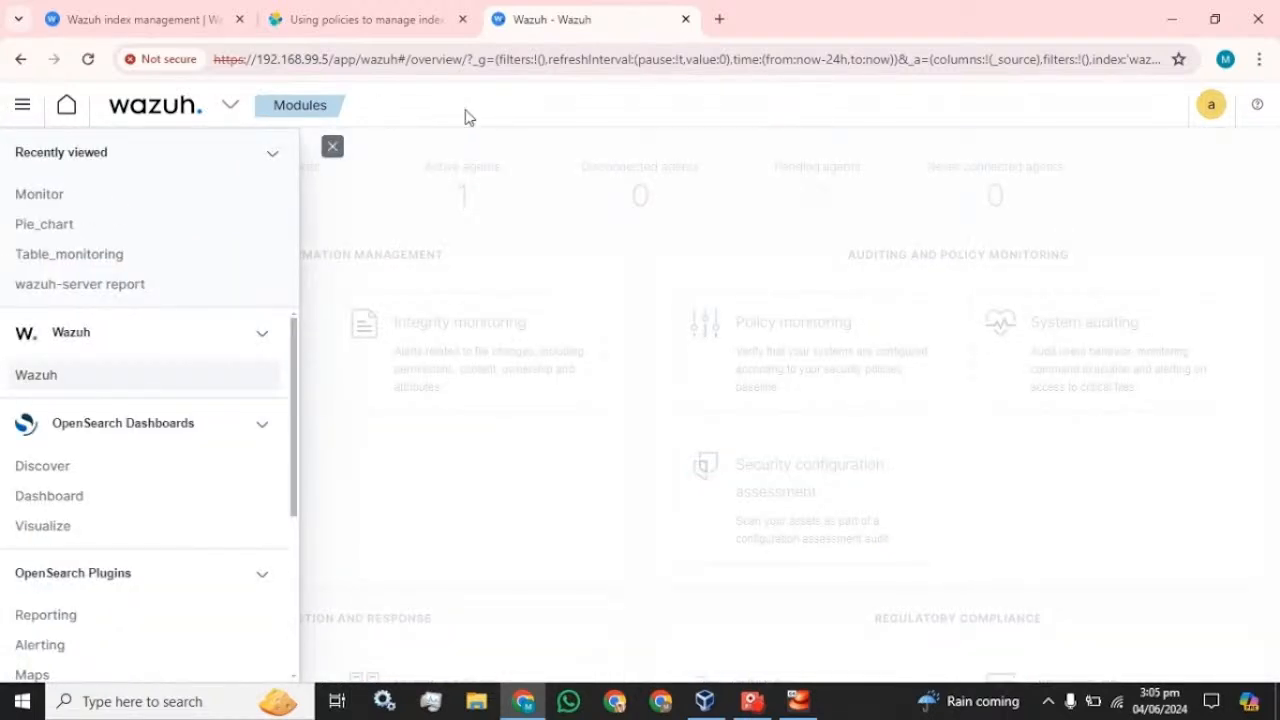
left_click(333, 149)
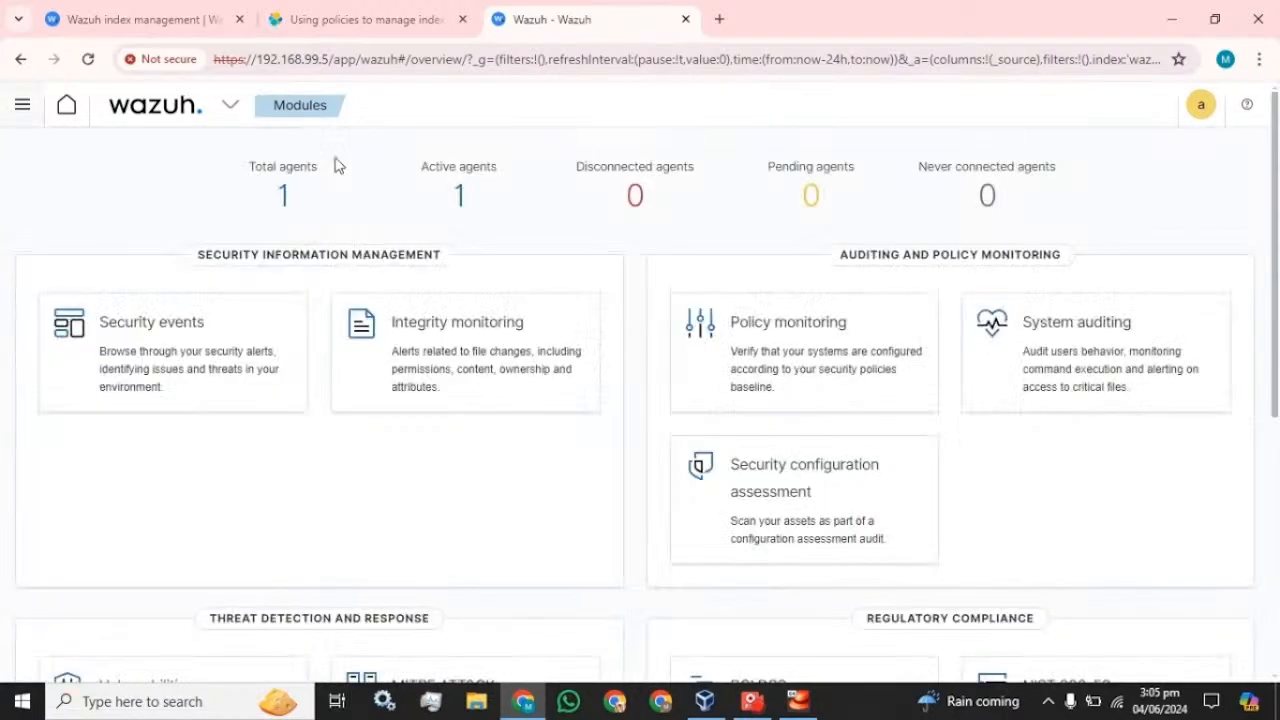
left_click(22, 112)
scroll(57, 346, "down", 3)
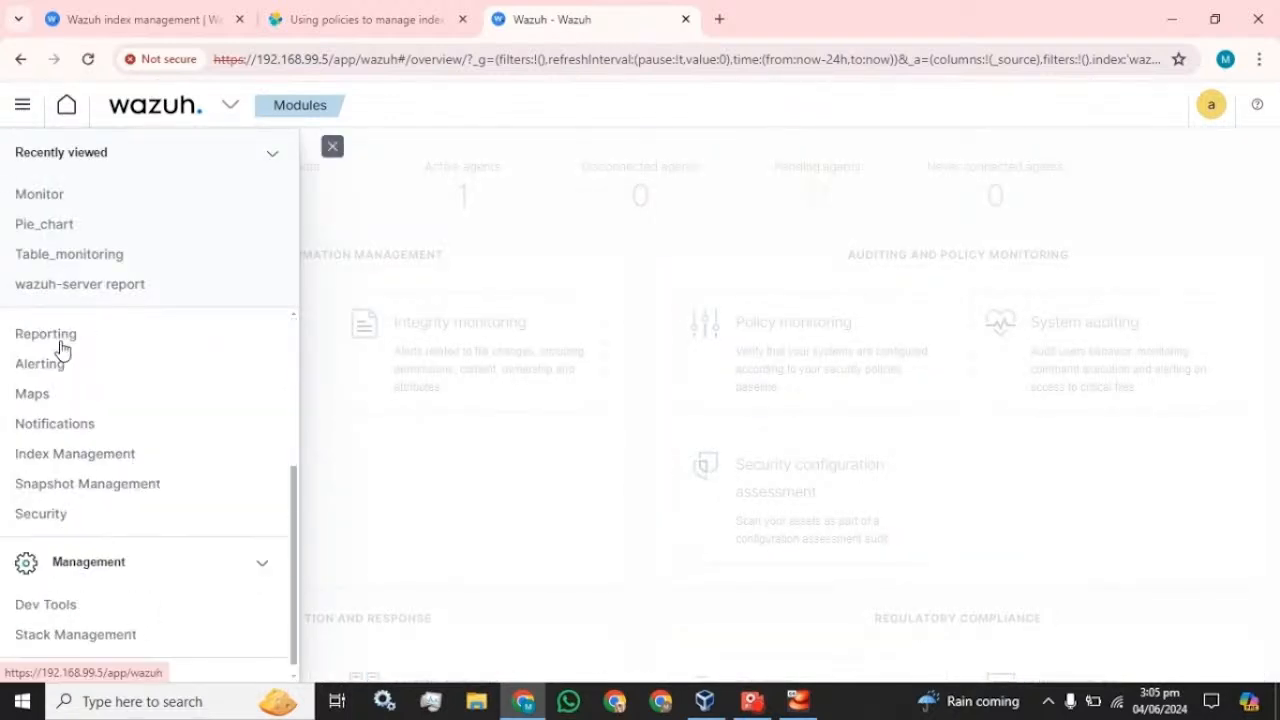
- Go to Index Management > Indices and tick the wazuh-alerts-4.x-2024.05.30 index
left_click(75, 441)
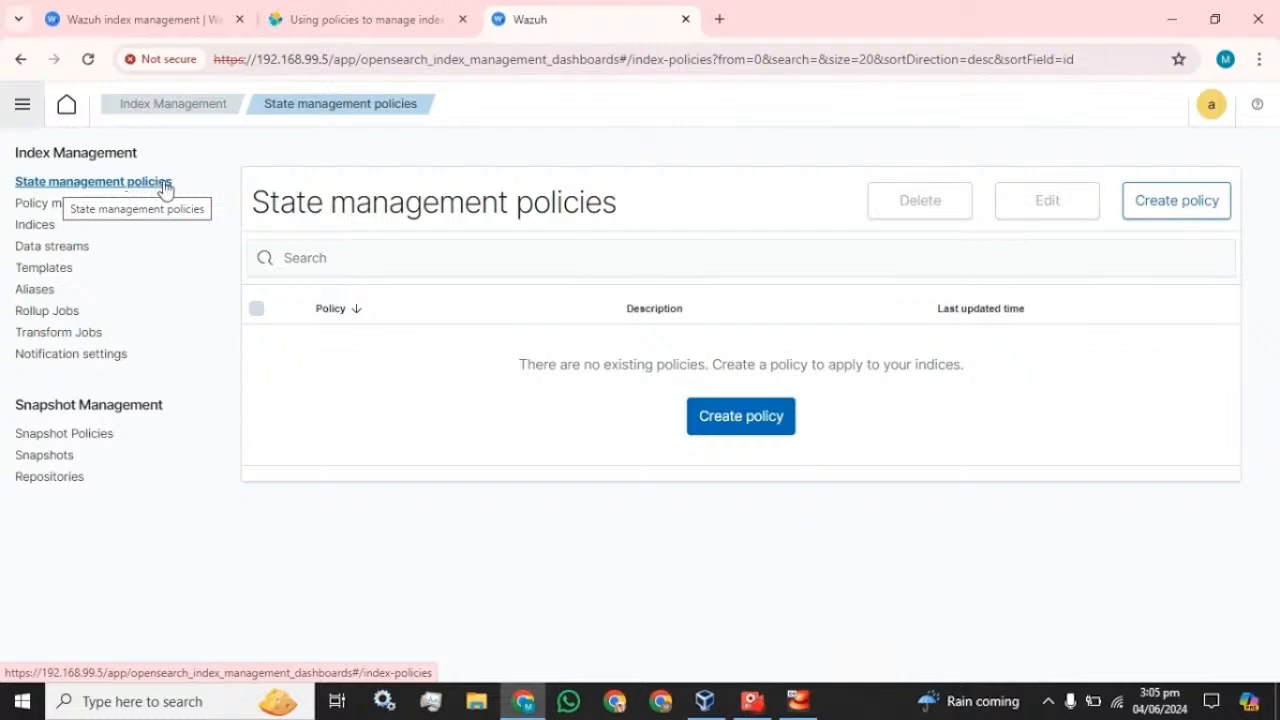
left_click(60, 204)
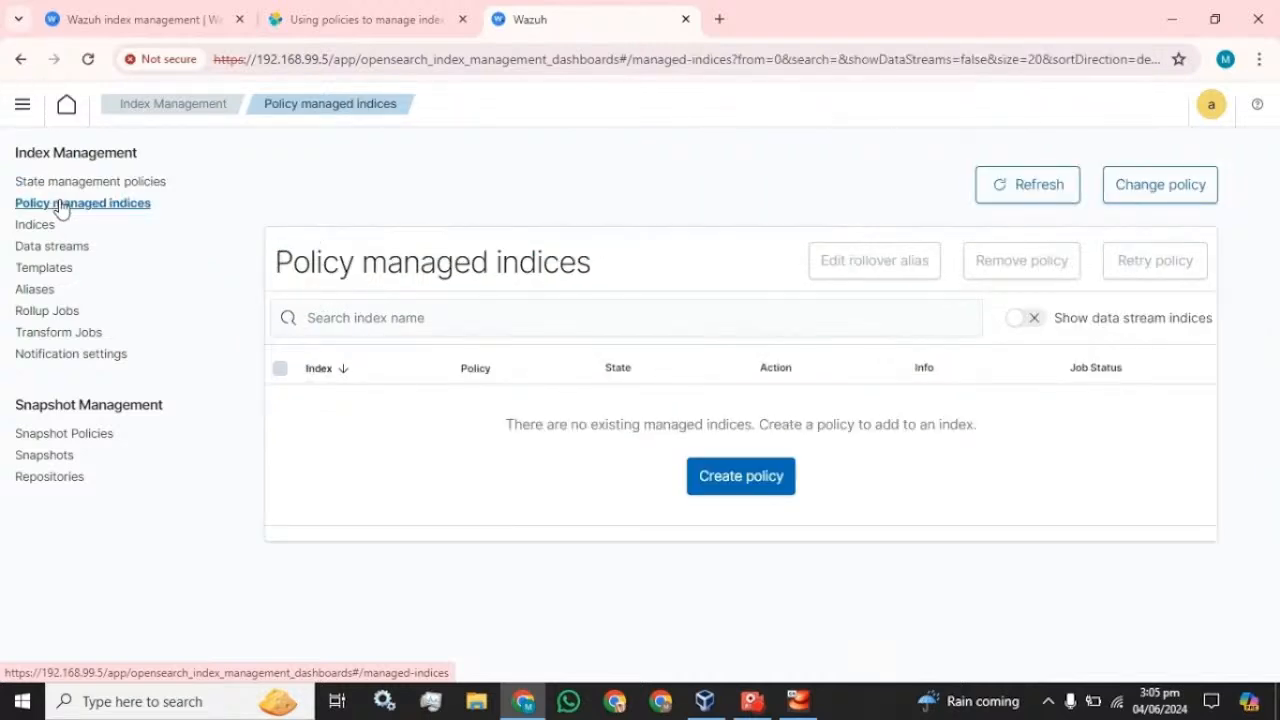
left_click(28, 229)
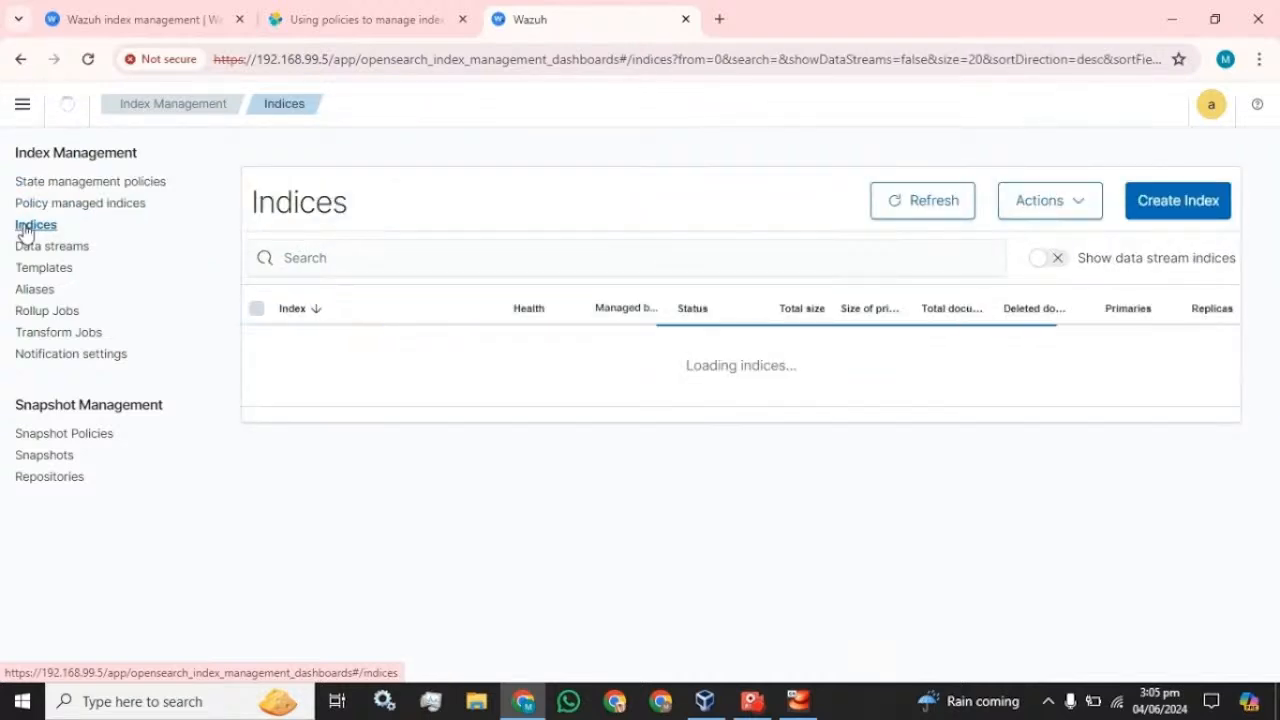
scroll(474, 531, "down", 3)
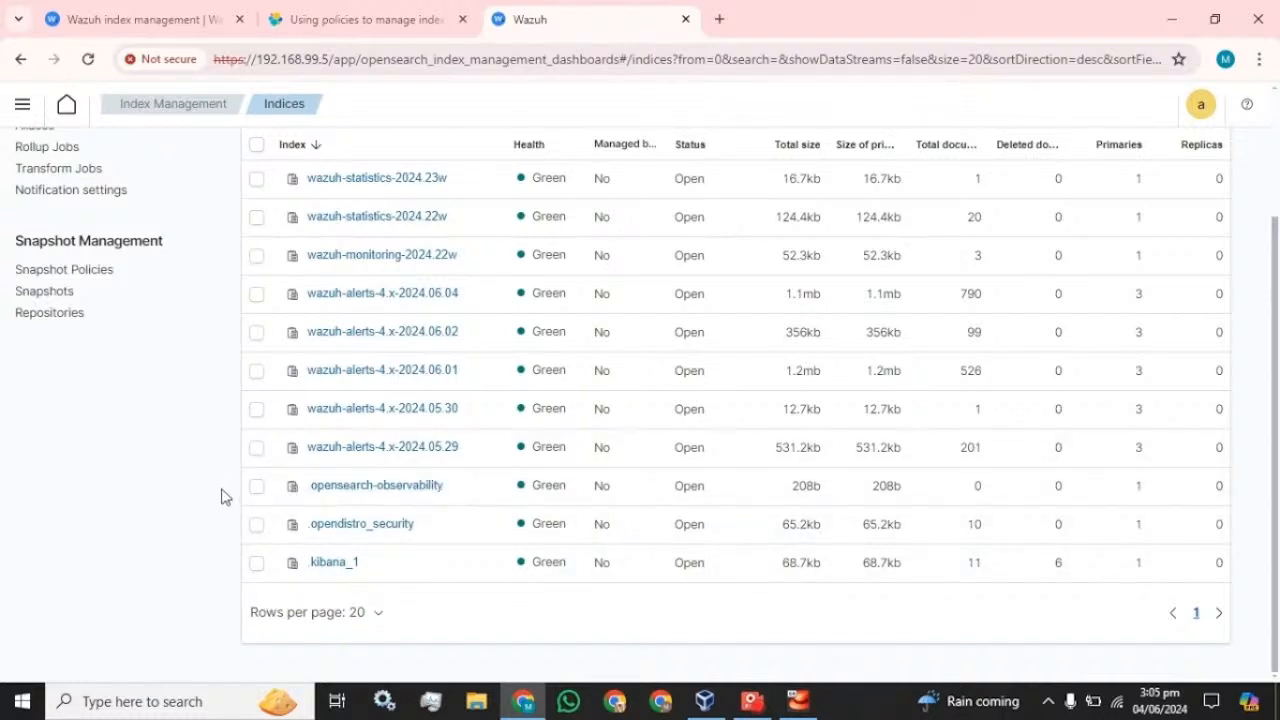
scroll(268, 610, "up", 2)
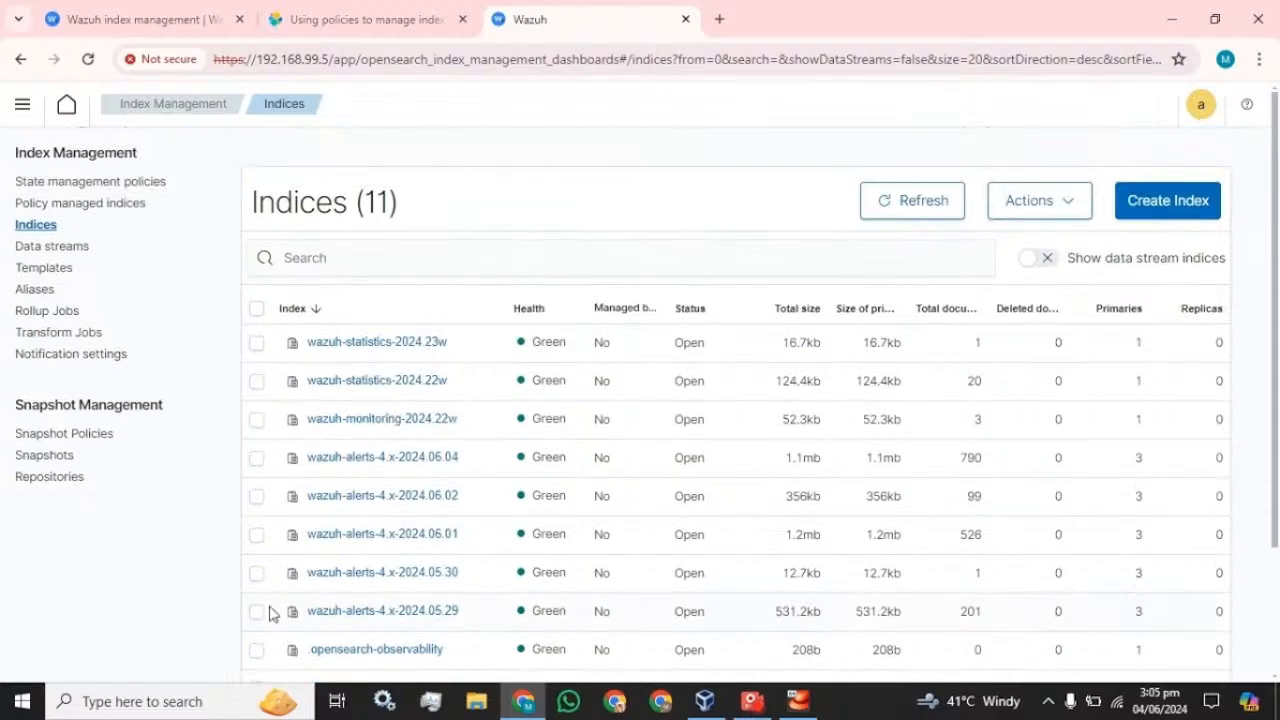
scroll(268, 612, "down", 2)
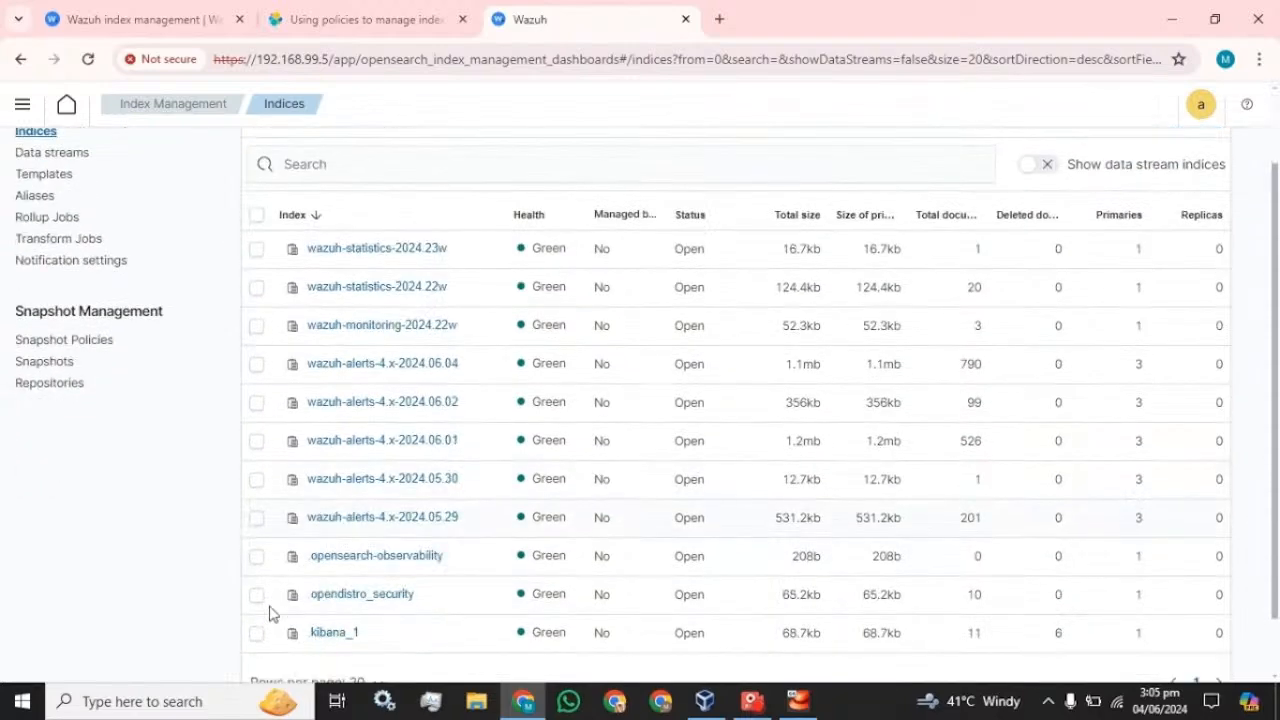
left_click(257, 481)
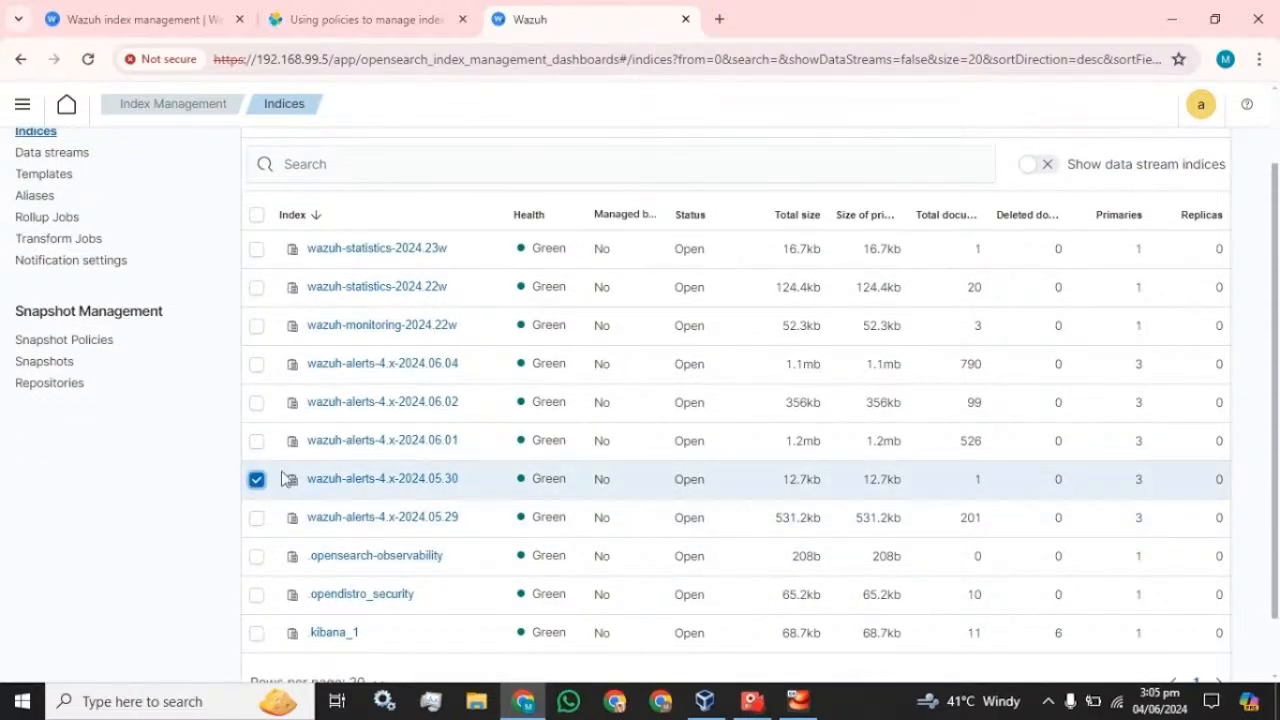
scroll(283, 478, "up", 2)
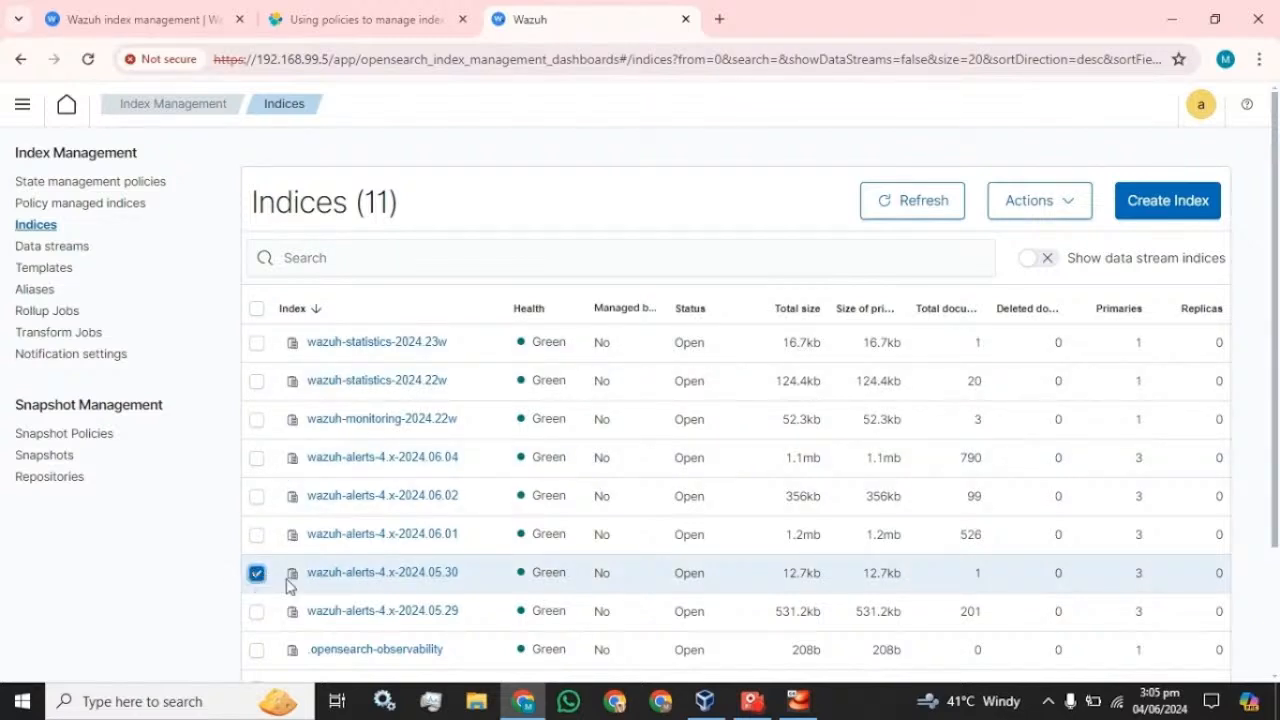
- Start deleting wazuh-alerts-4.x-2024.05.30, paste 'delete' into the confirmation, then cancel to keep the index
left_click(1050, 210)
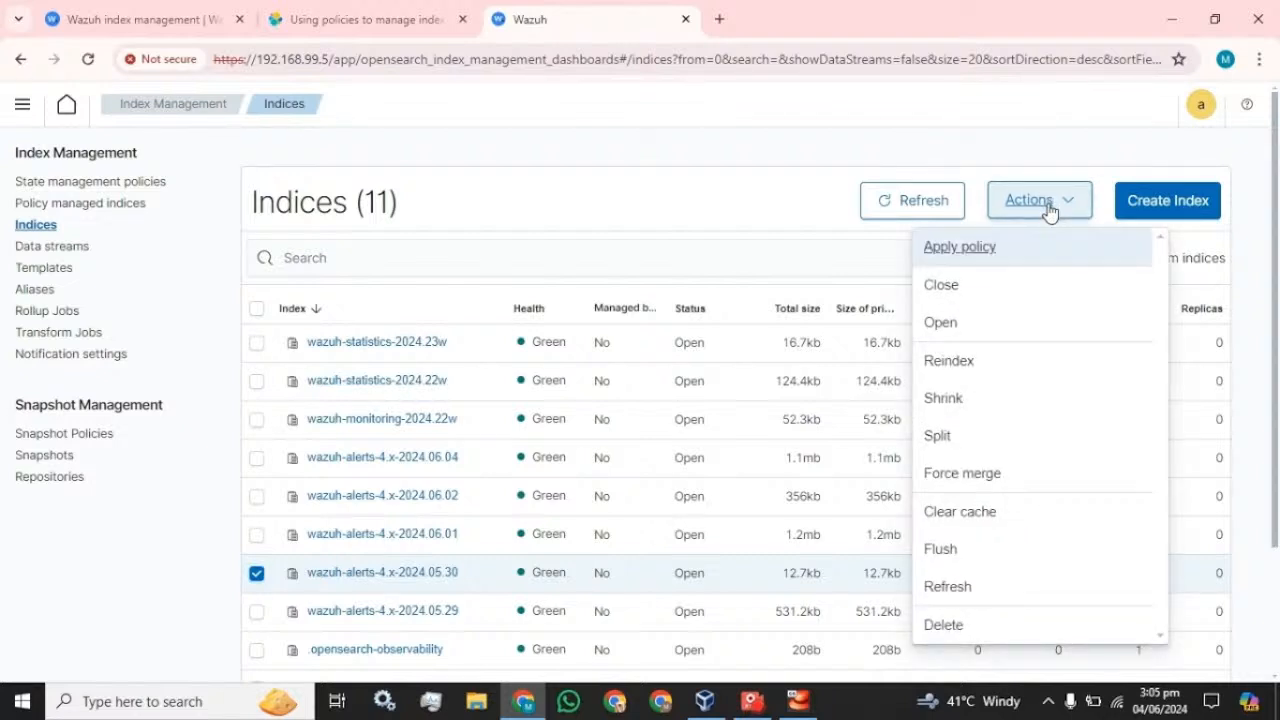
left_click(945, 626)
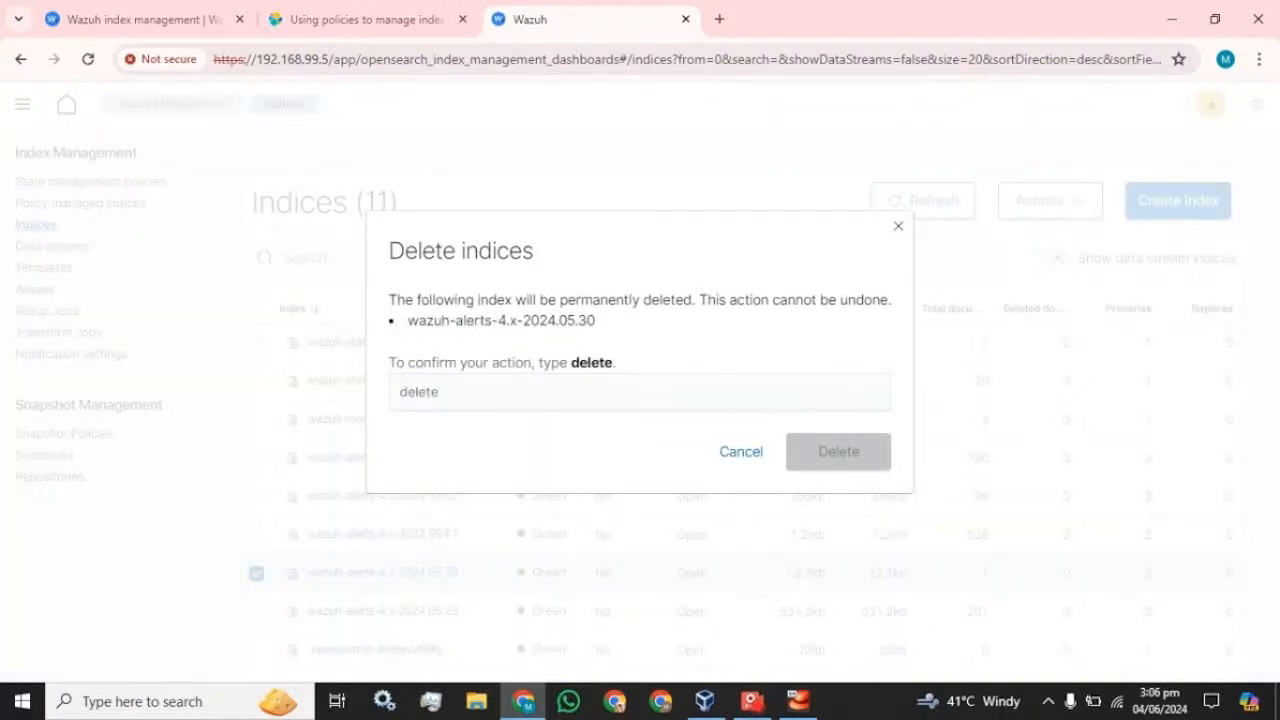
left_click(620, 392)
left_click_drag(613, 364, 562, 374)
left_click(548, 386)
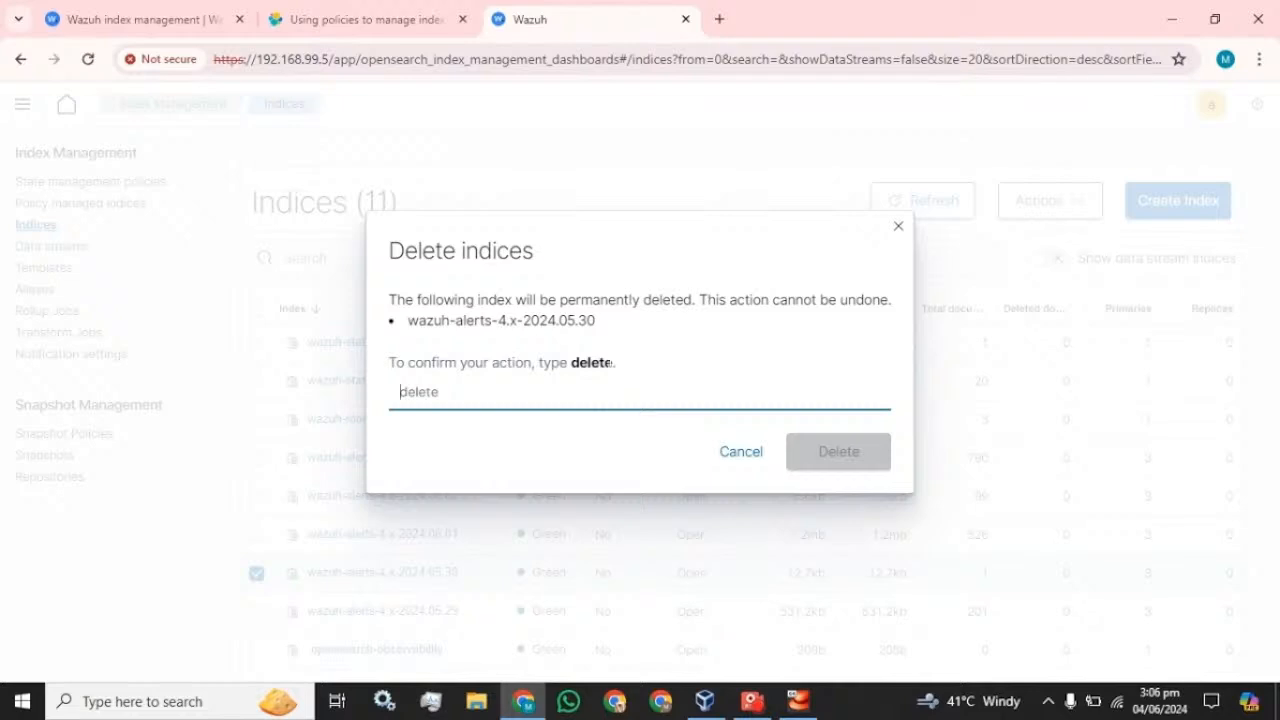
left_click_drag(611, 363, 570, 367)
key("ctrl+c")
left_click(550, 391)
key("ctrl+v")
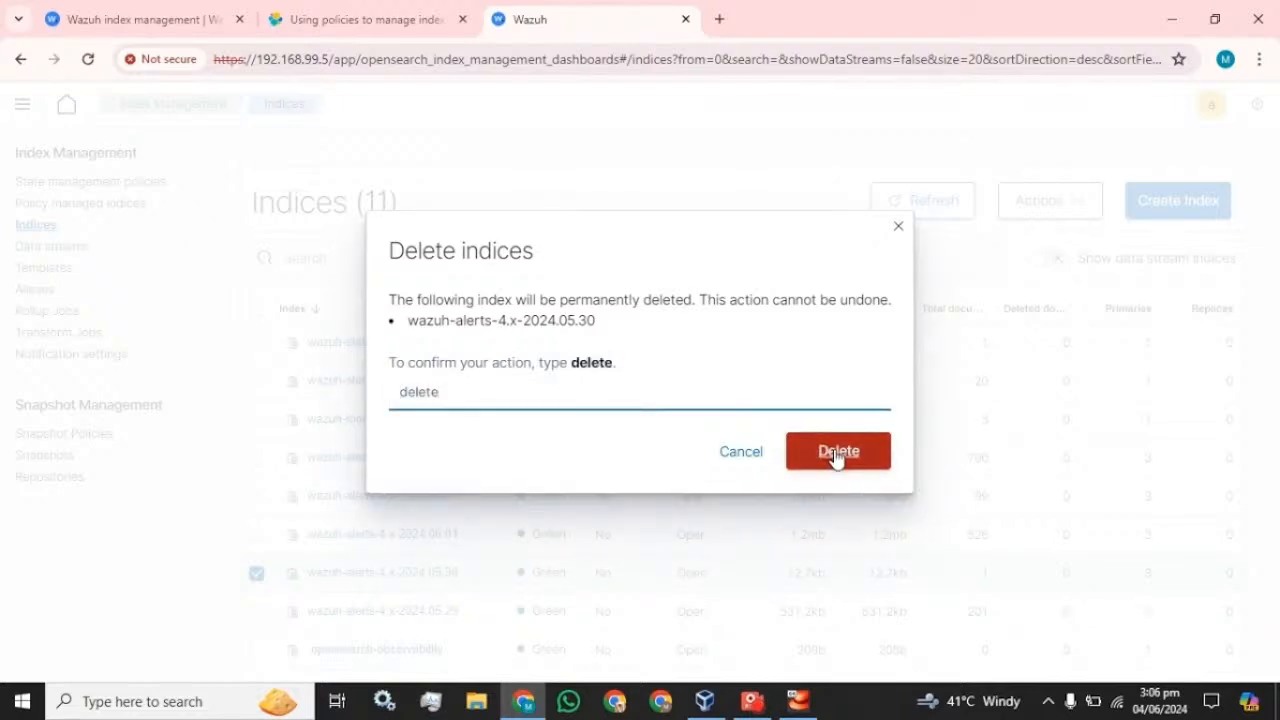
left_click(898, 230)
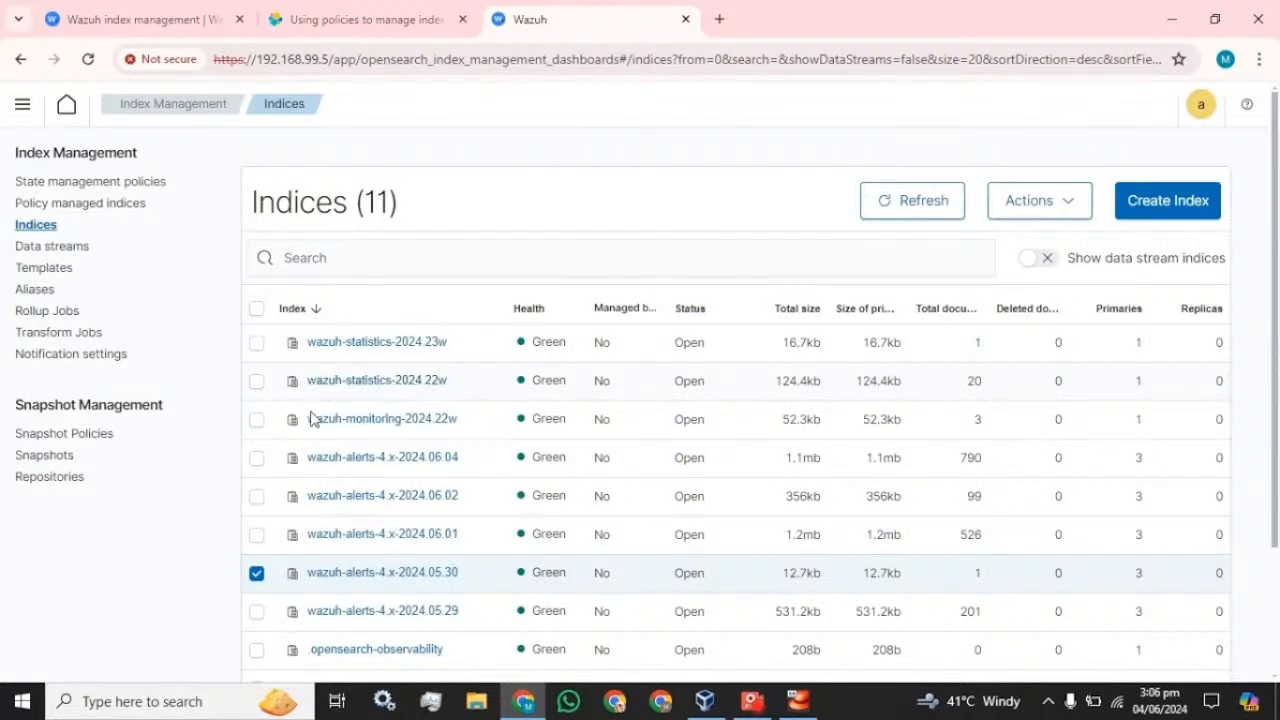
- Go to State management policies and start a new policy with the Visual editor
left_click(84, 190)
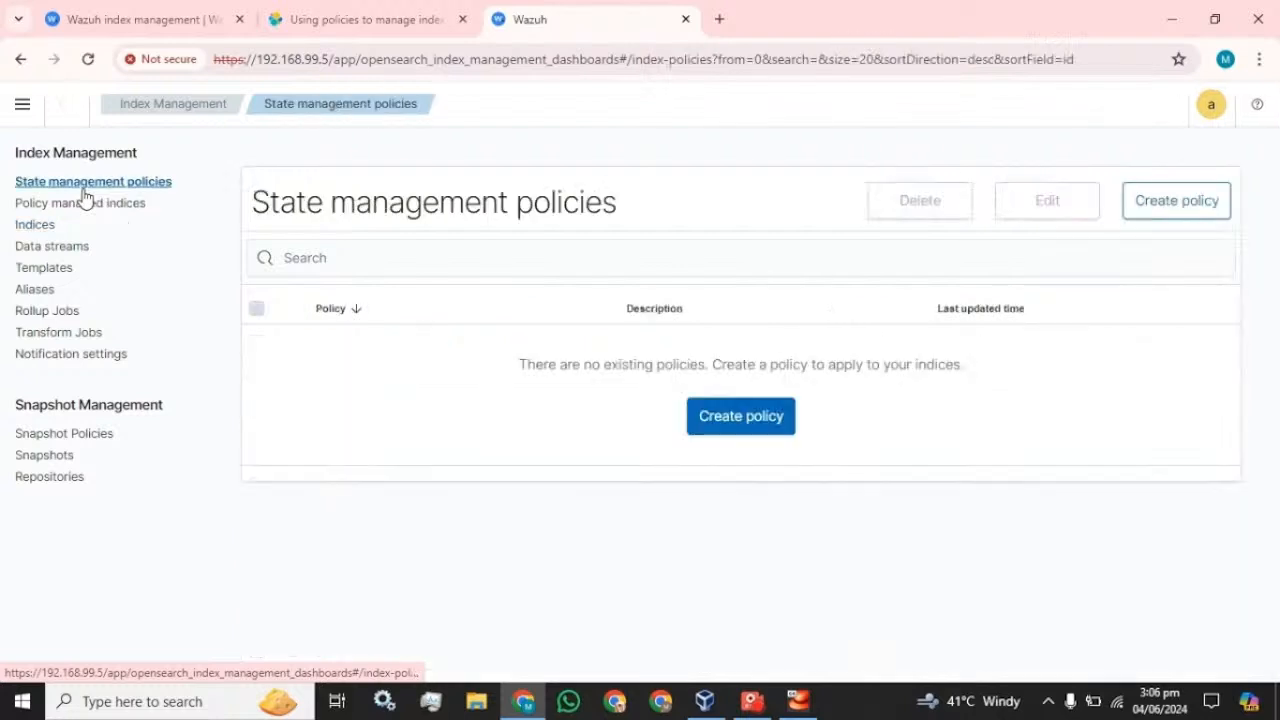
left_click(741, 416)
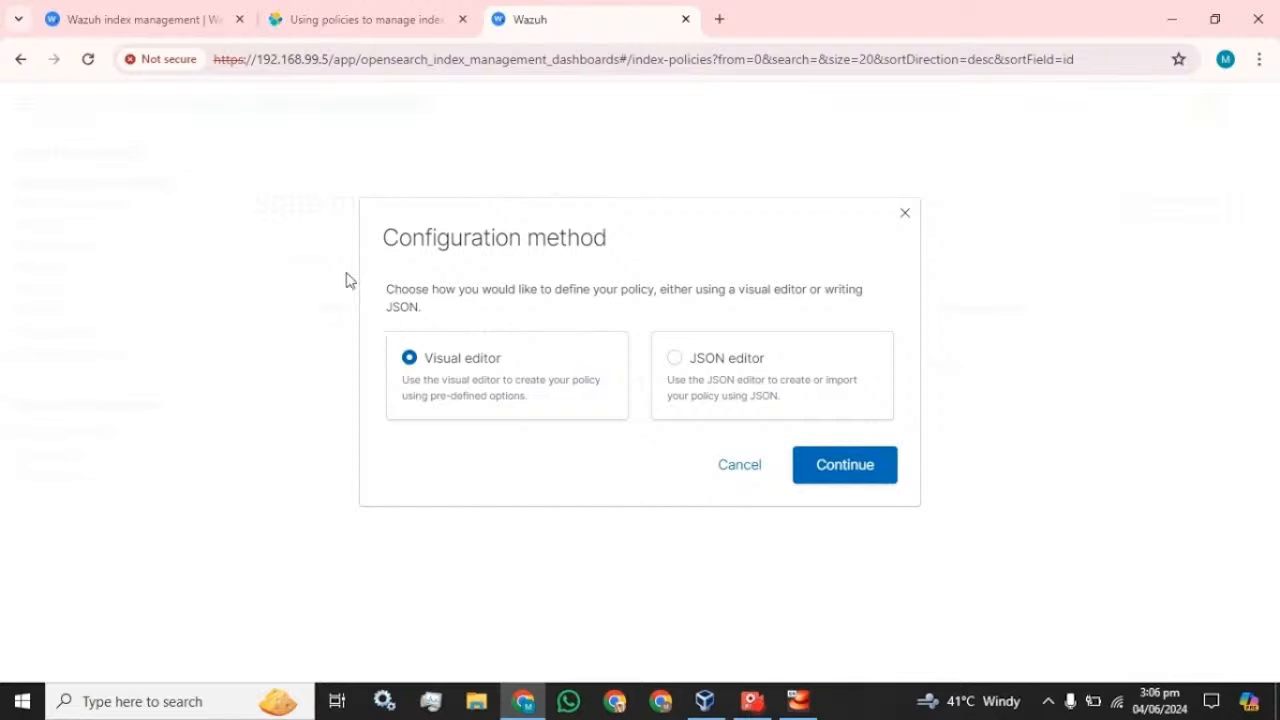
left_click(826, 466)
scroll(464, 424, "down", 3)
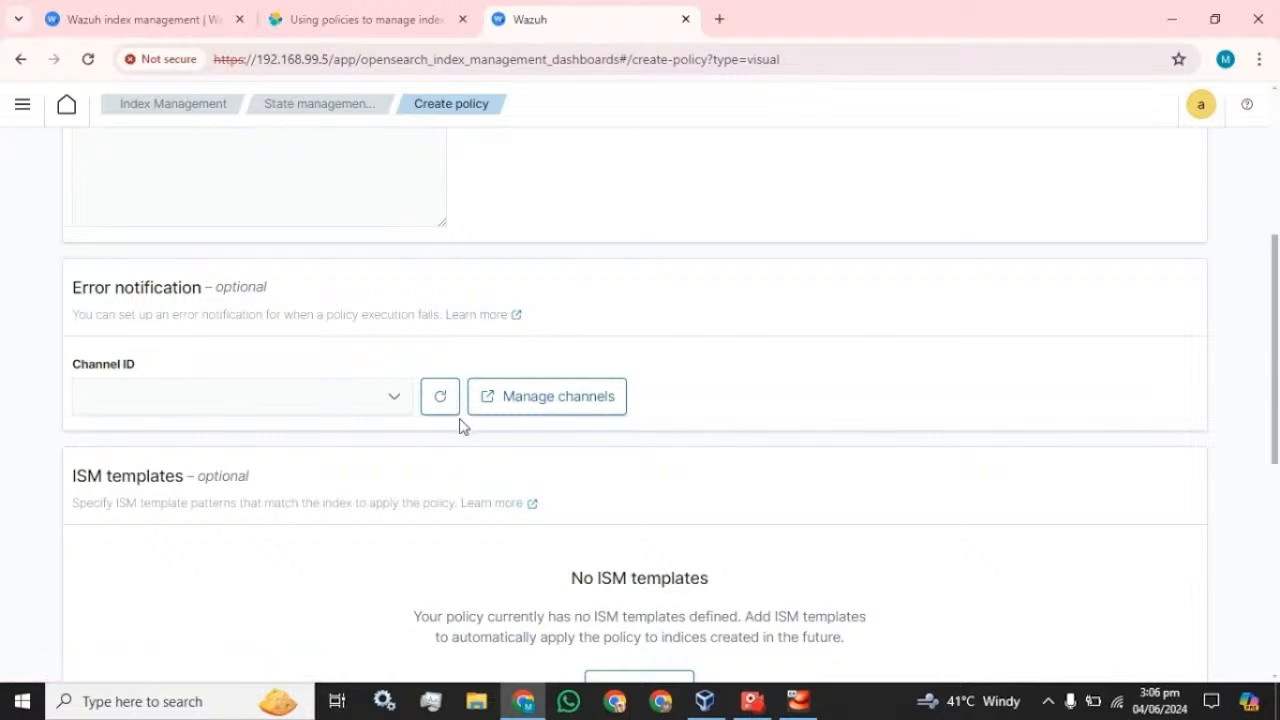
scroll(346, 434, "up", 4)
- Enter Policy_01 as the draft policy's ID and copy it into the Description
left_click(206, 381)
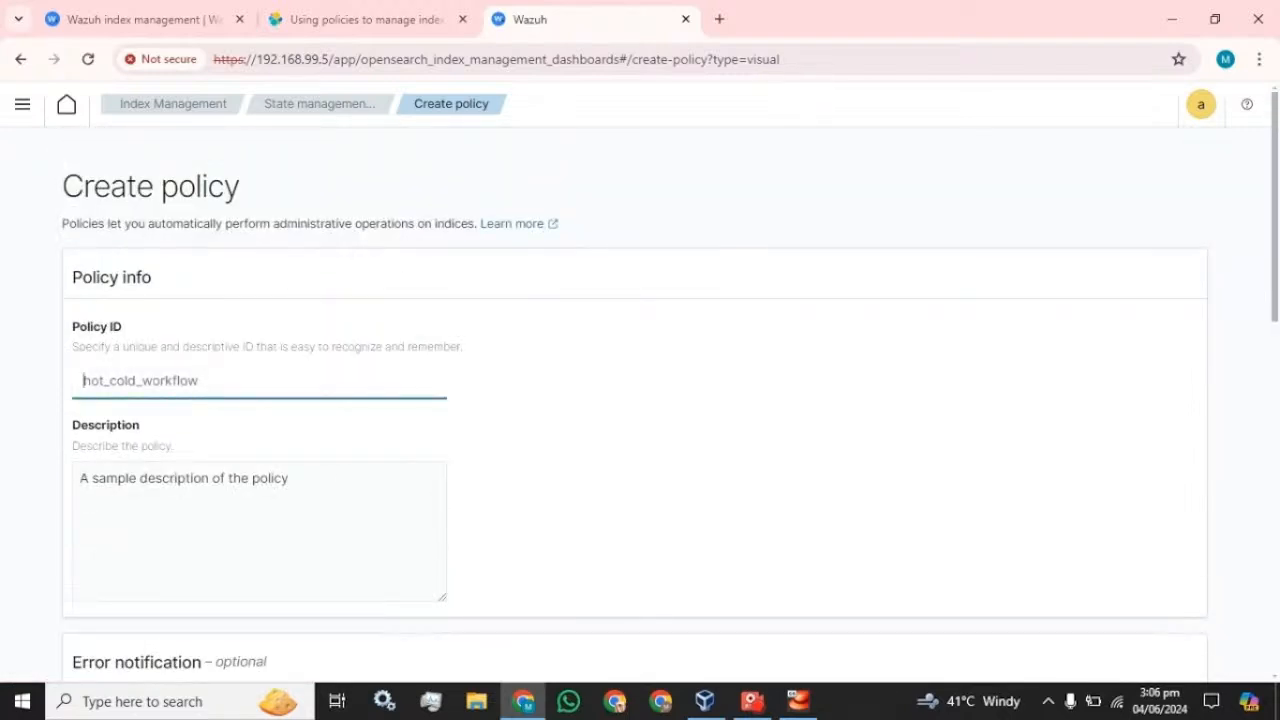
type("Po")
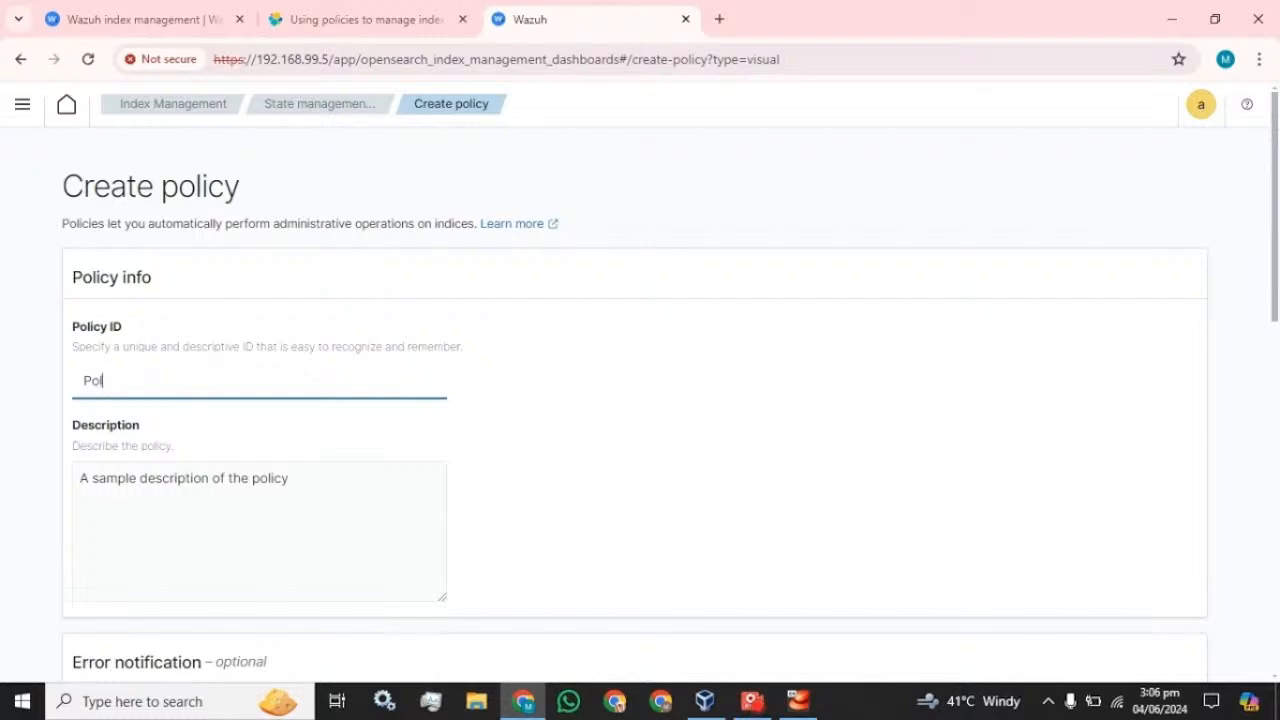
type("licy_01")
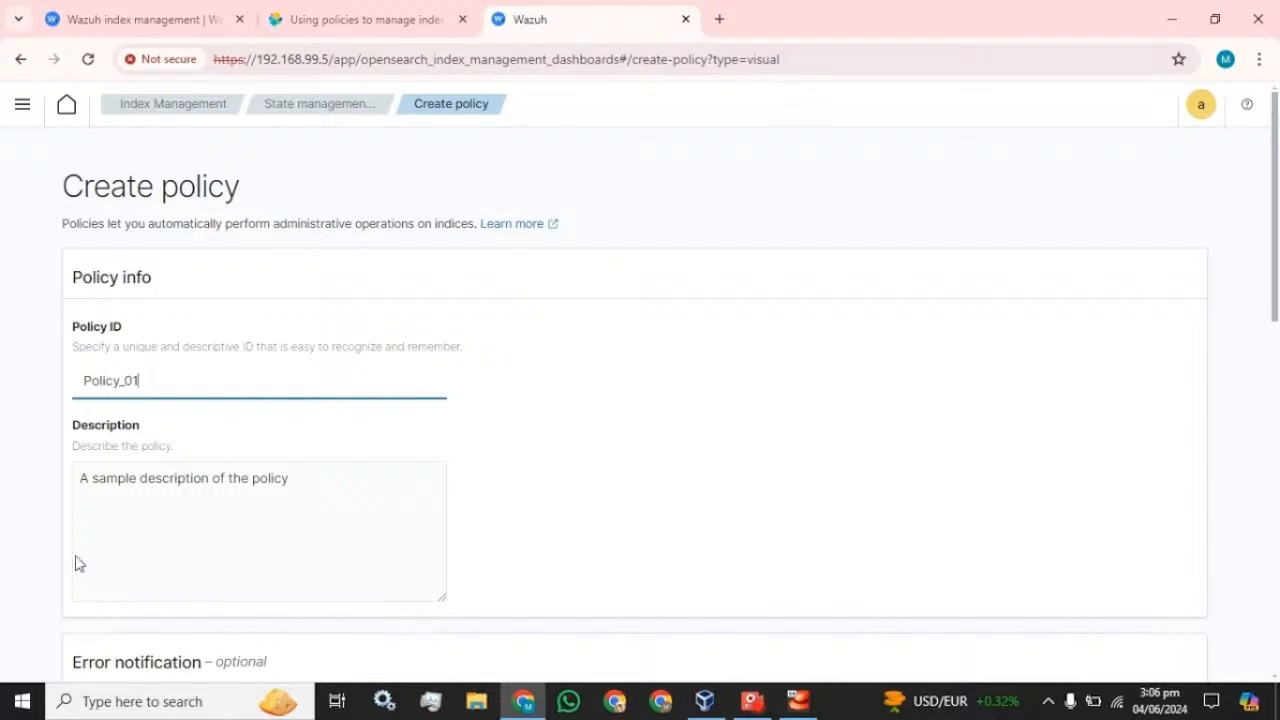
key("ctrl+a")
key("ctrl+c")
left_click(139, 478)
key("ctrl+v")
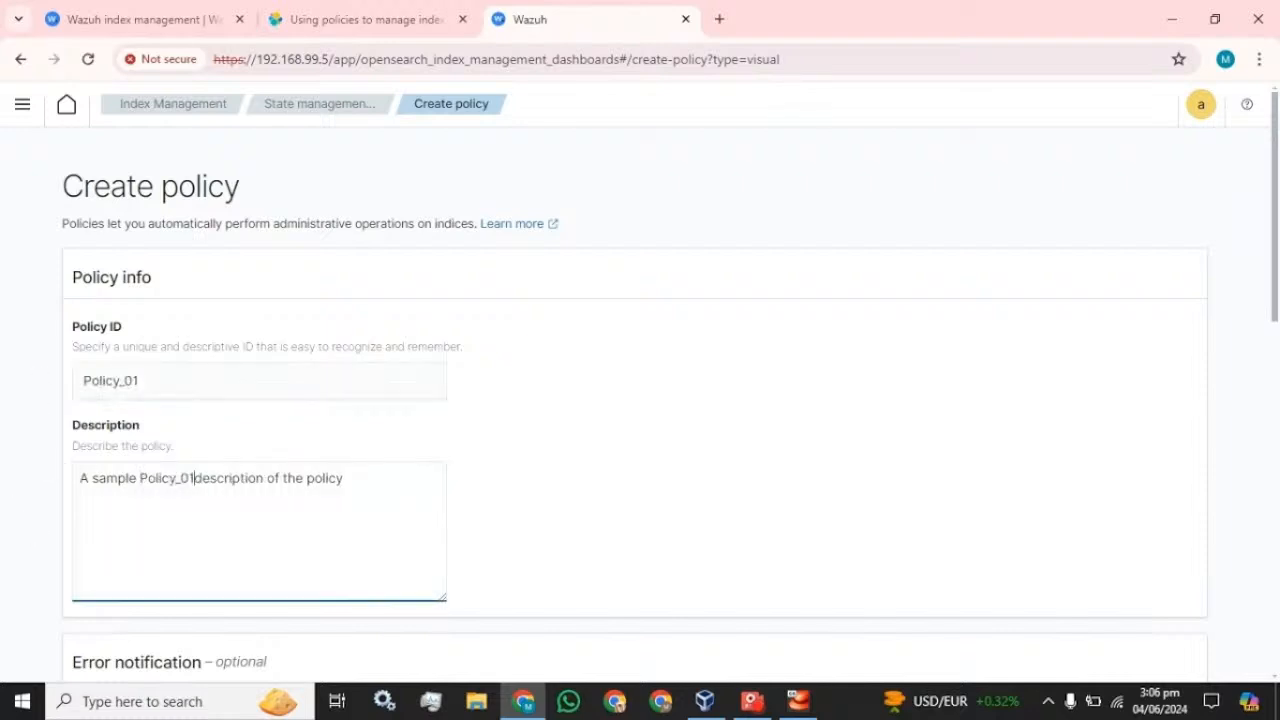
key("ctrl+a")
key("ctrl+v")
- Check the empty initial state list and the note about having no ISM templates
scroll(640, 400, "down", 4)
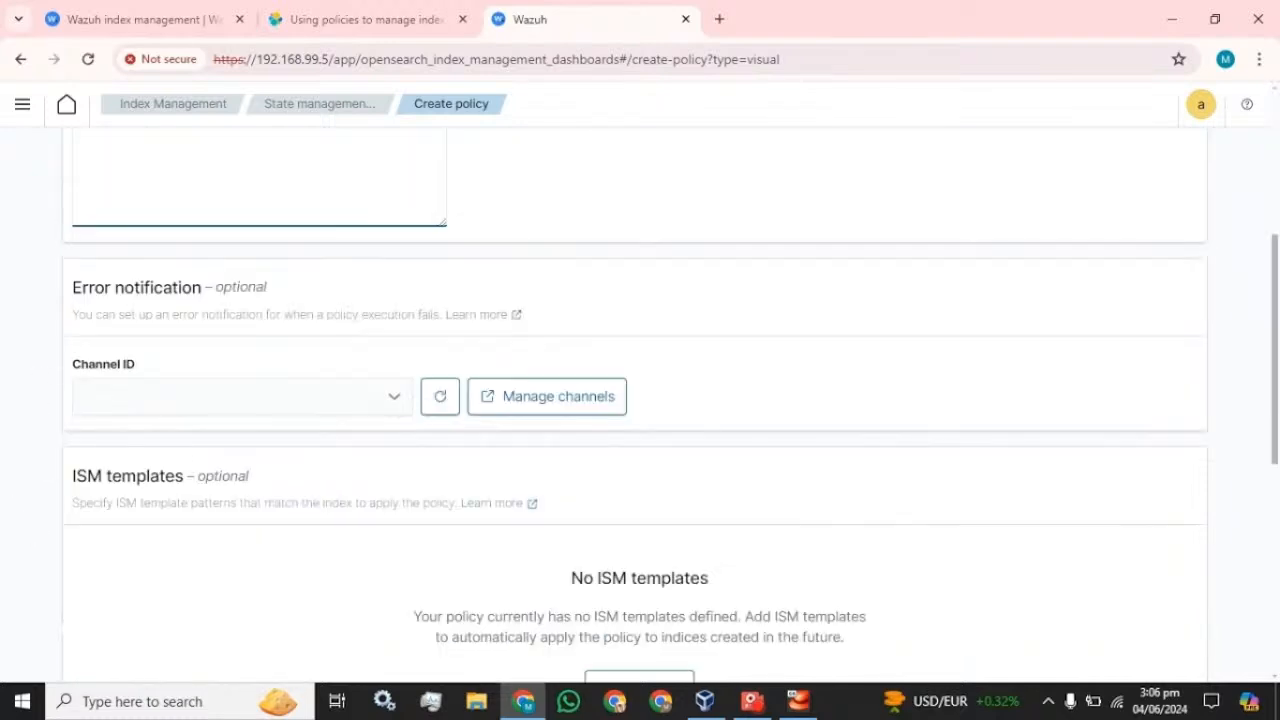
scroll(182, 455, "down", 5)
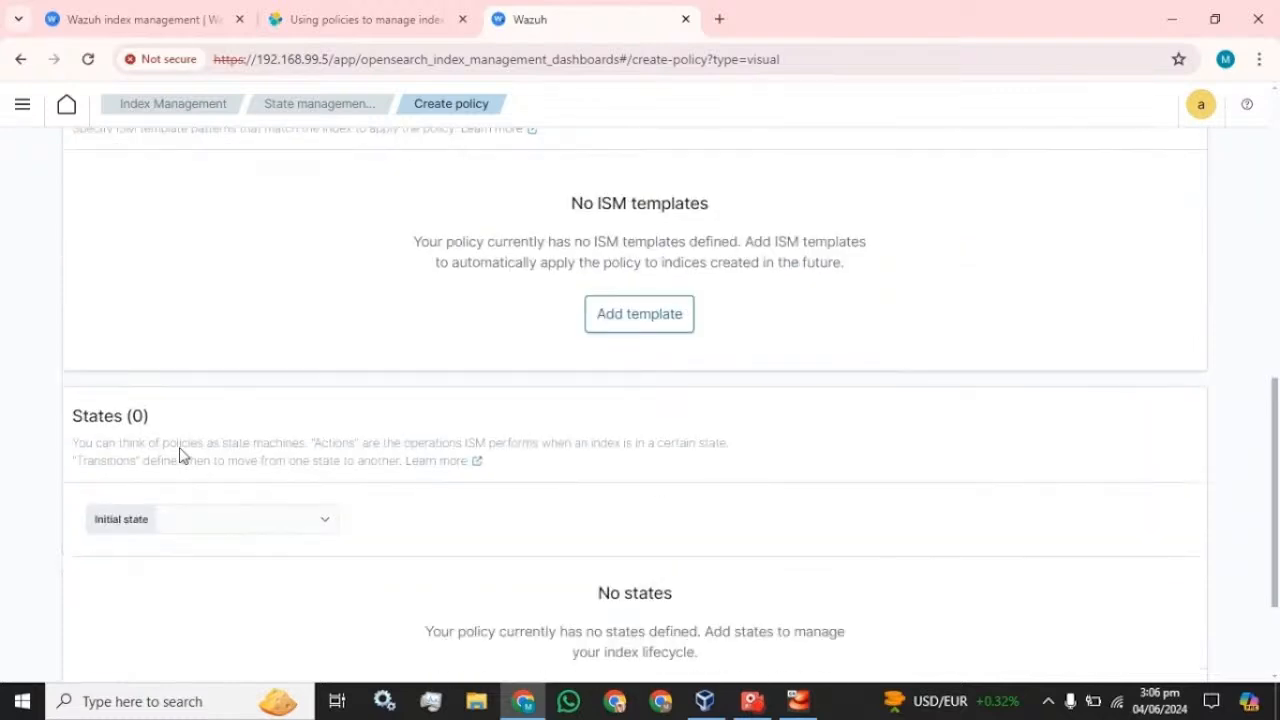
scroll(181, 452, "down", 1)
left_click(243, 360)
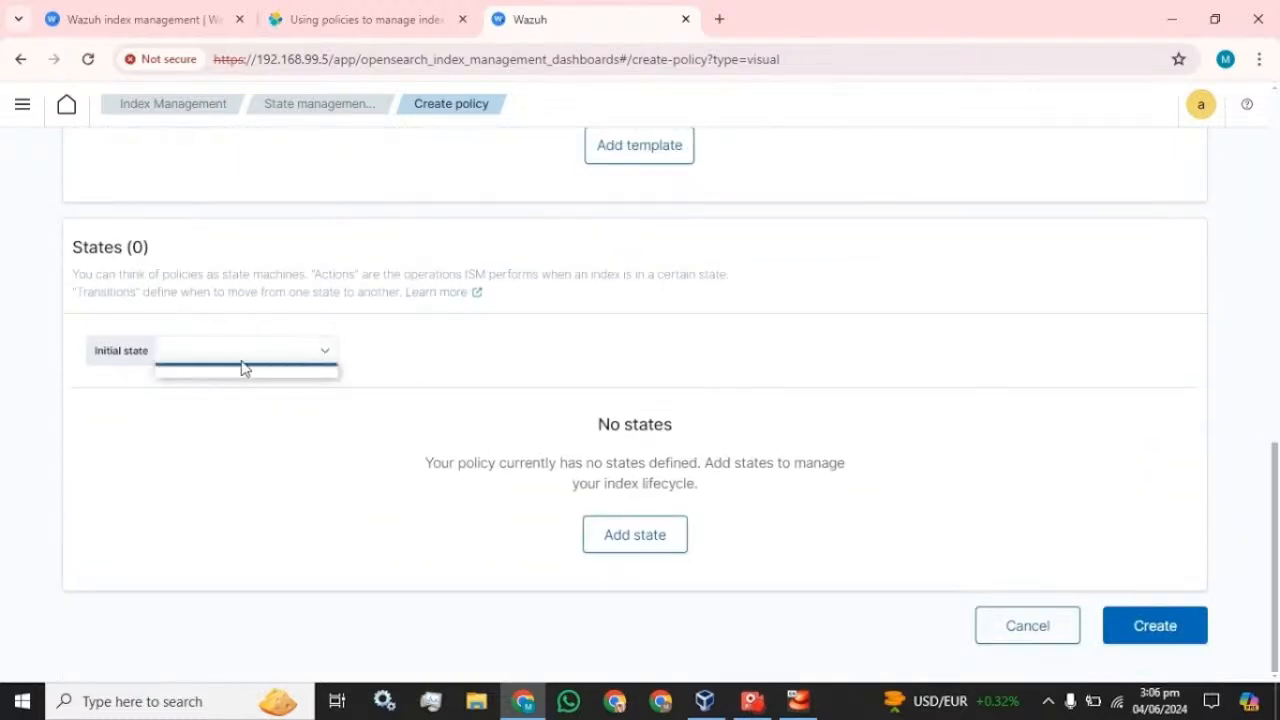
left_click(288, 349)
left_click(107, 353)
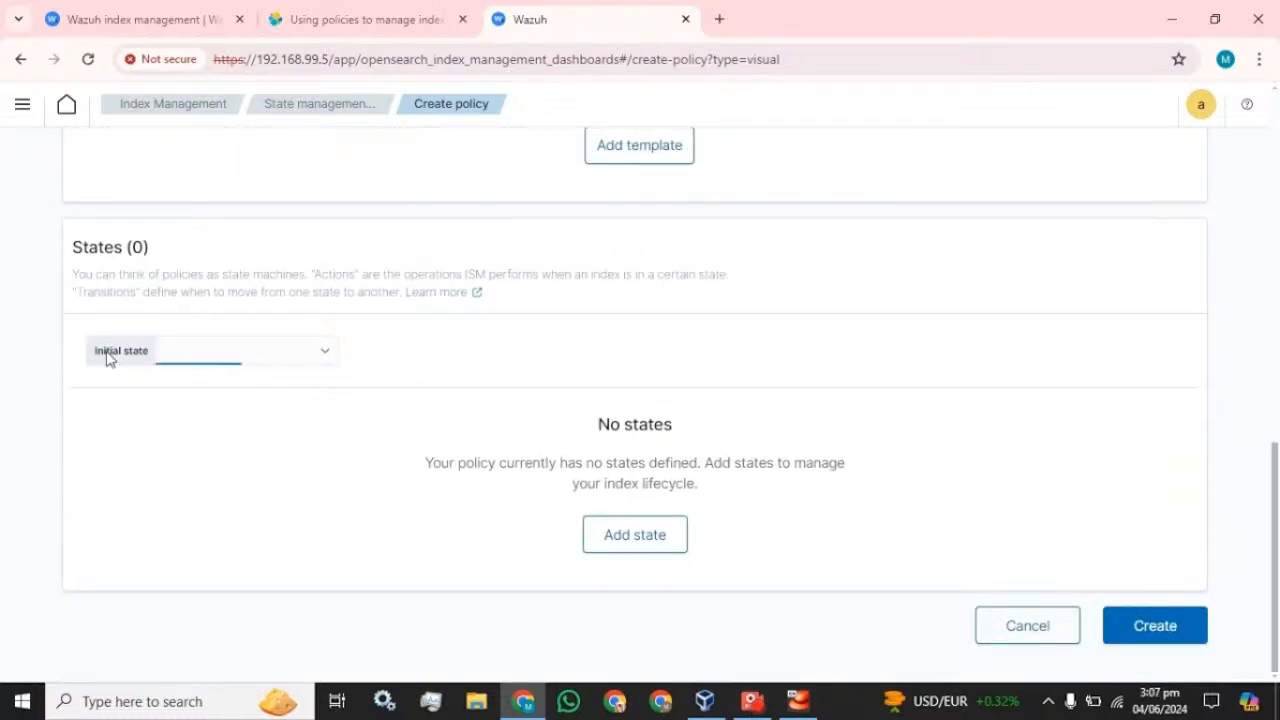
left_click(271, 350)
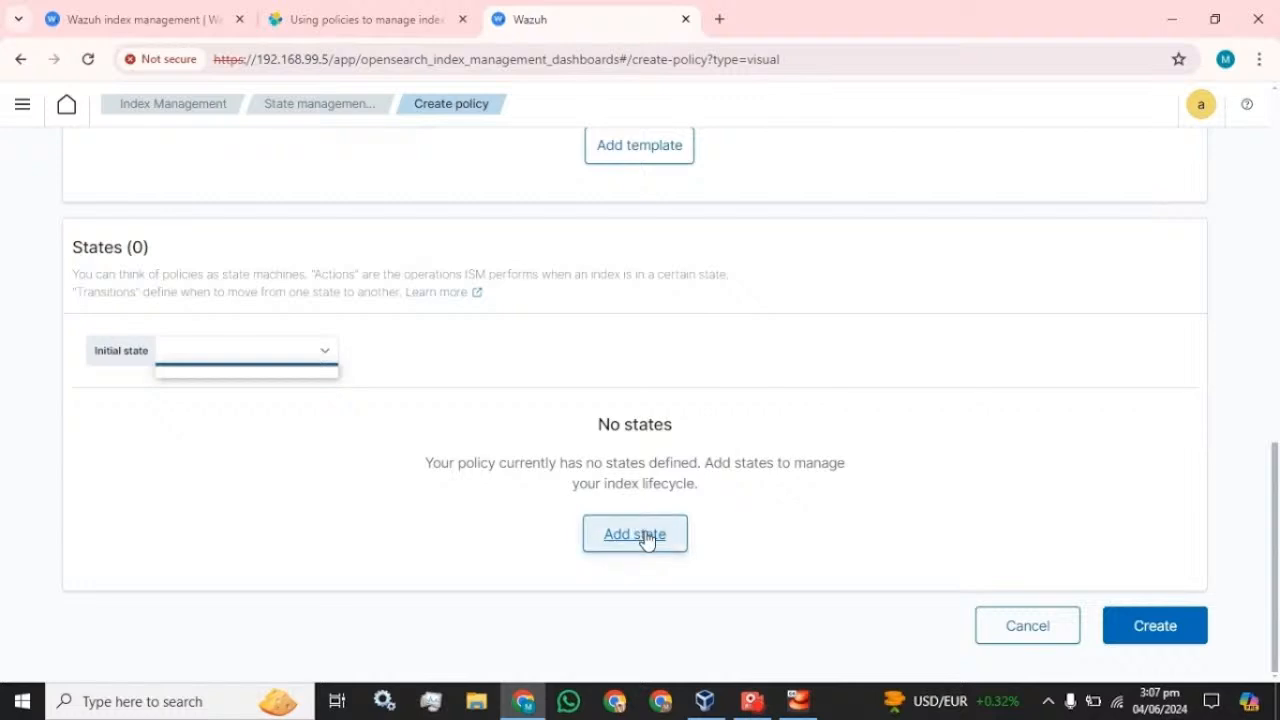
scroll(527, 463, "up", 3)
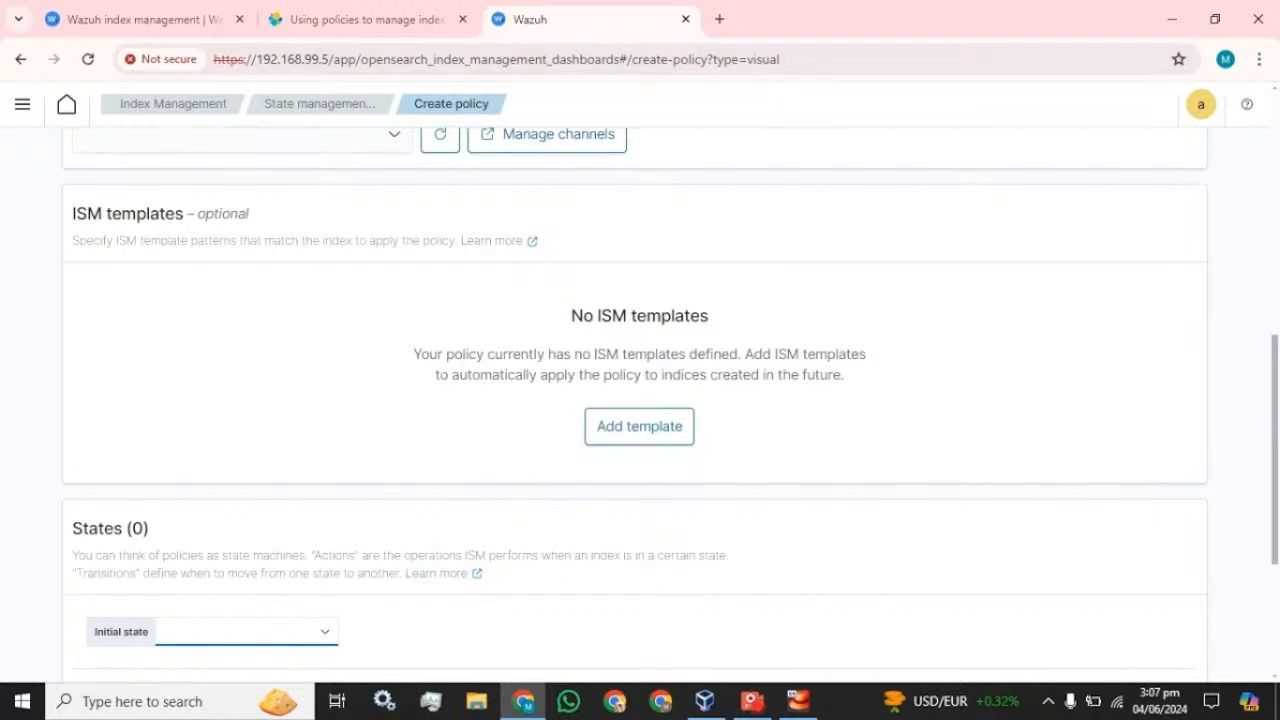
left_click_drag(413, 354, 755, 354)
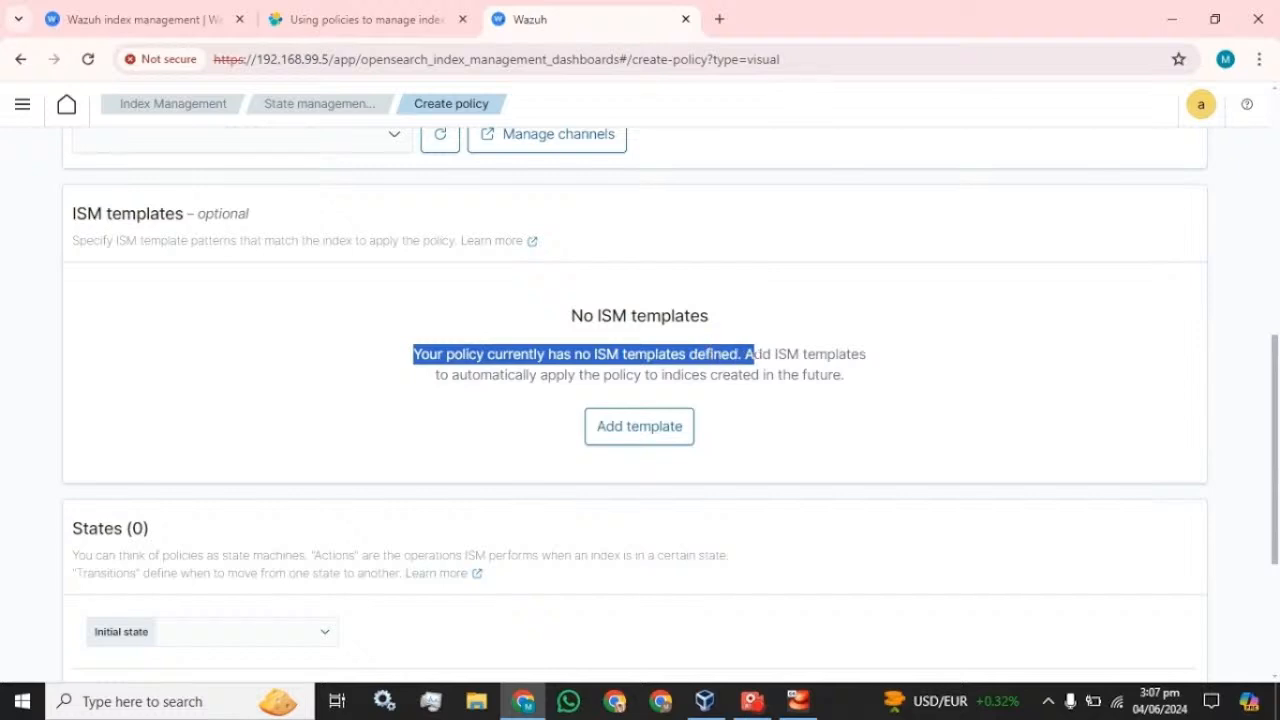
left_click(853, 348)
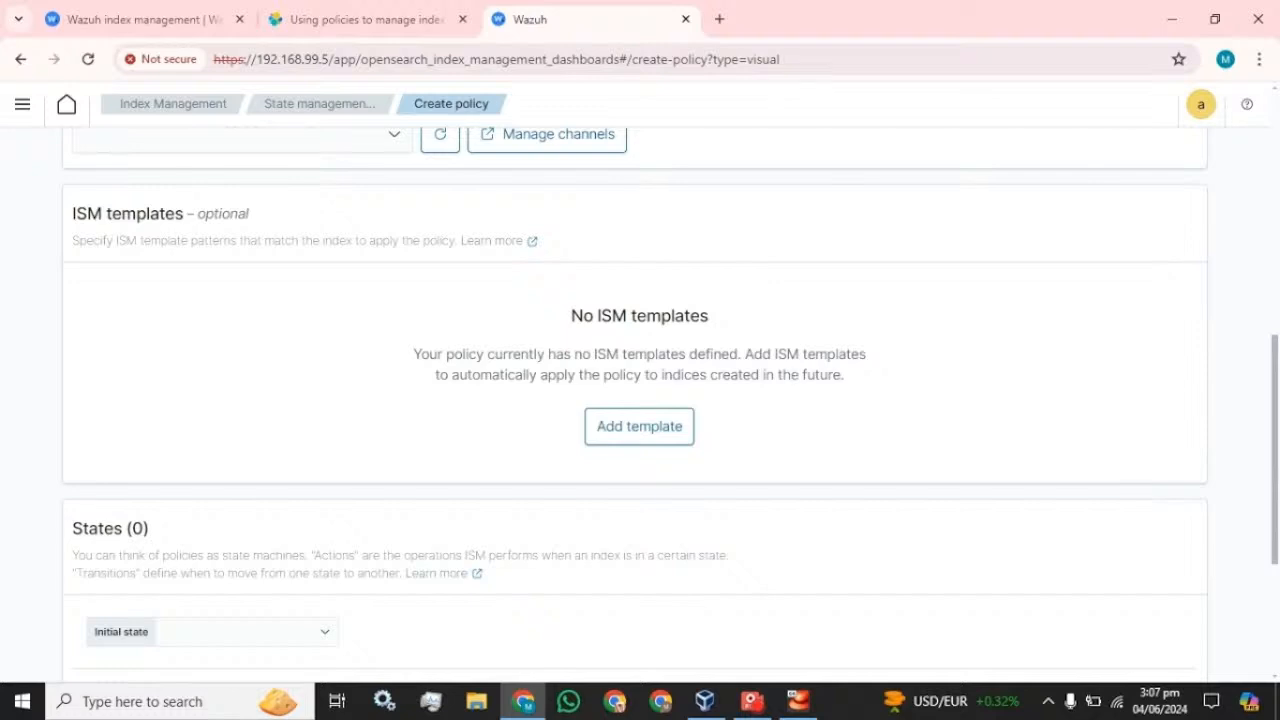
- Add an ISM template row and begin entering its index pattern
scroll(429, 320, "up", 3)
scroll(429, 320, "down", 3)
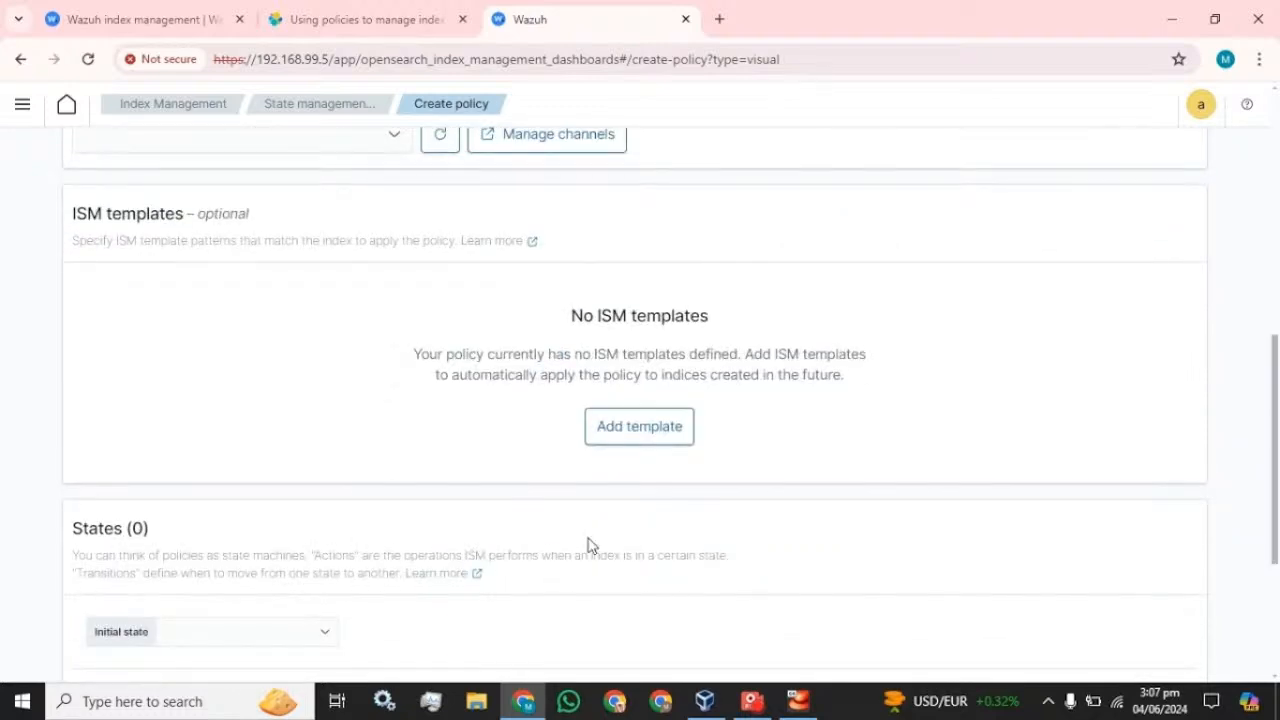
left_click(634, 420)
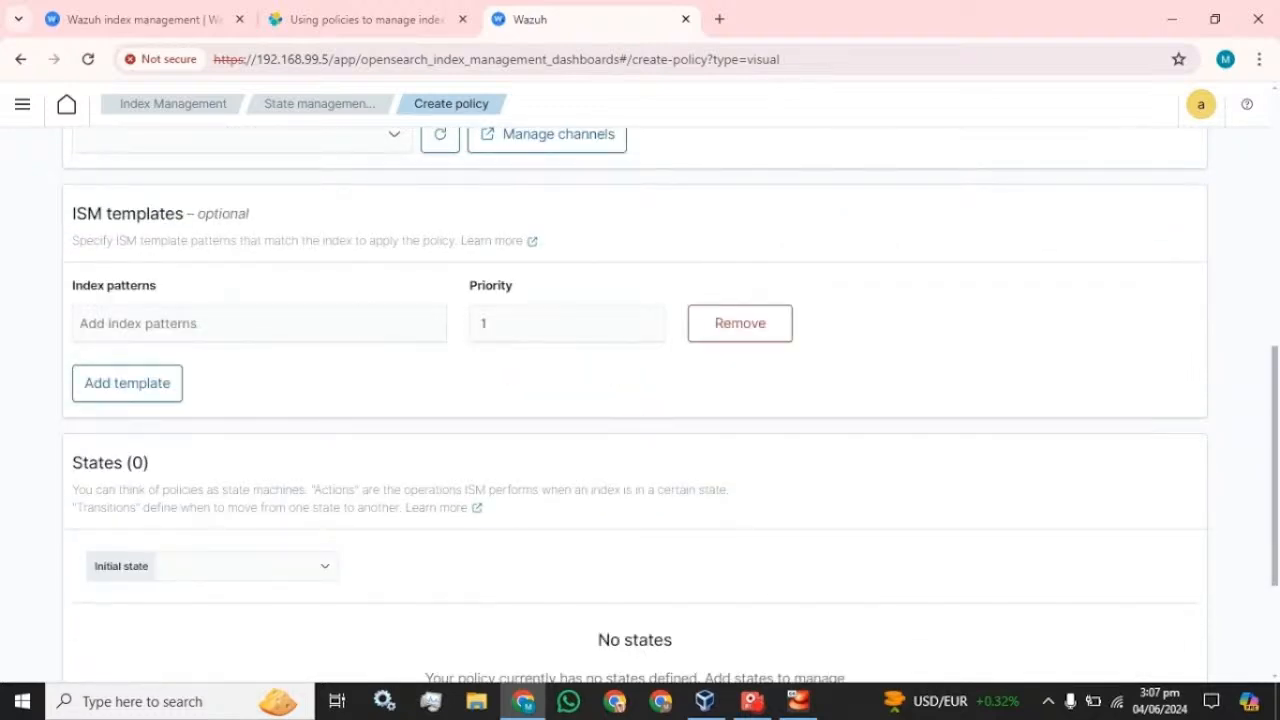
left_click(230, 324)
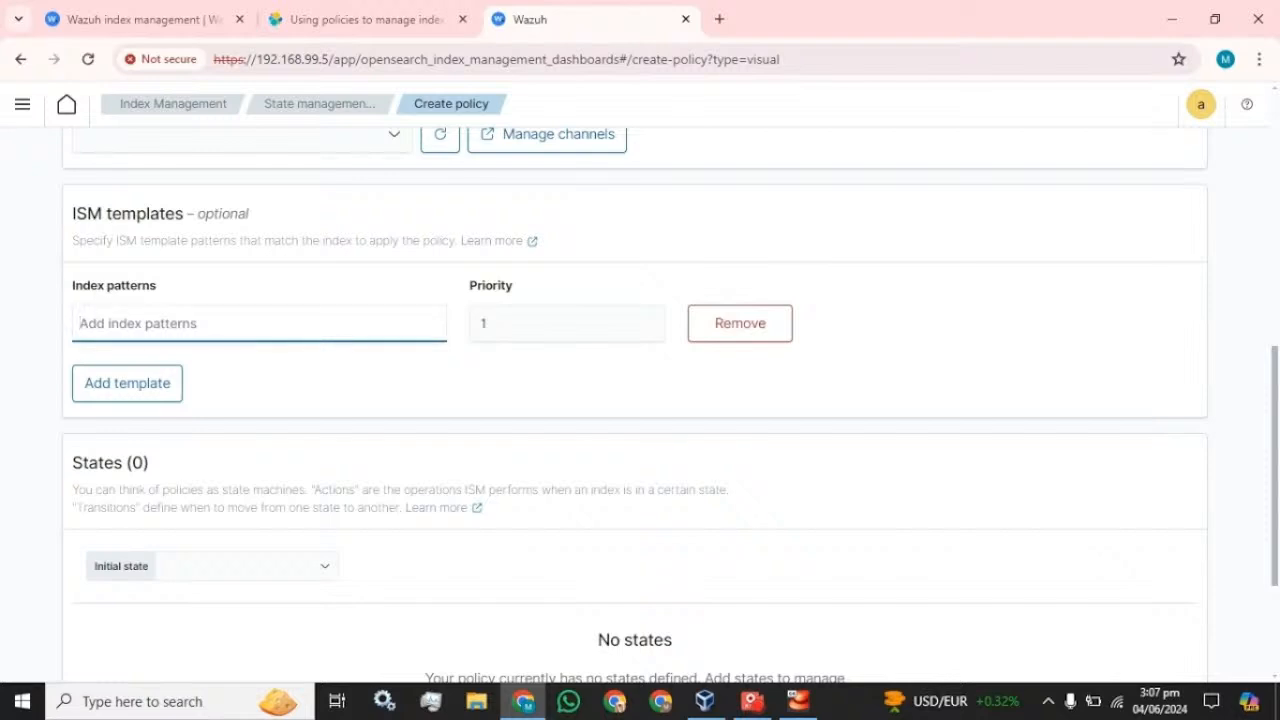
scroll(337, 417, "down", 2)
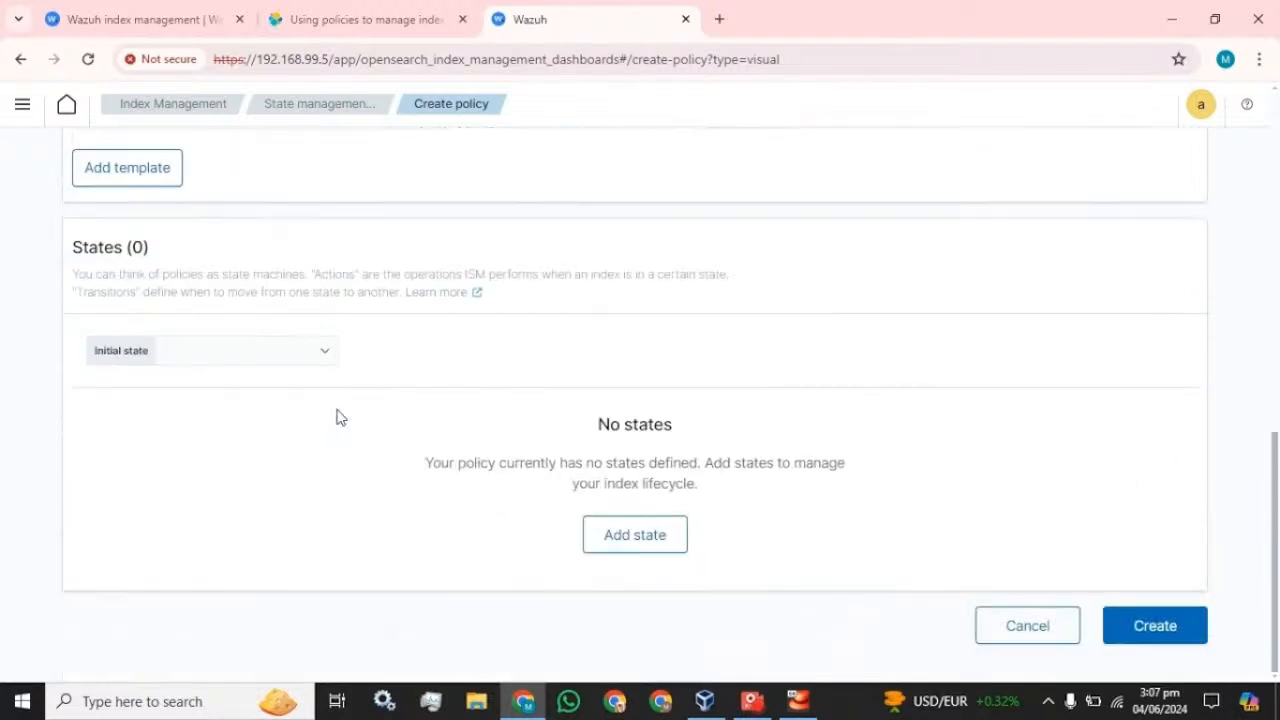
left_click(279, 358)
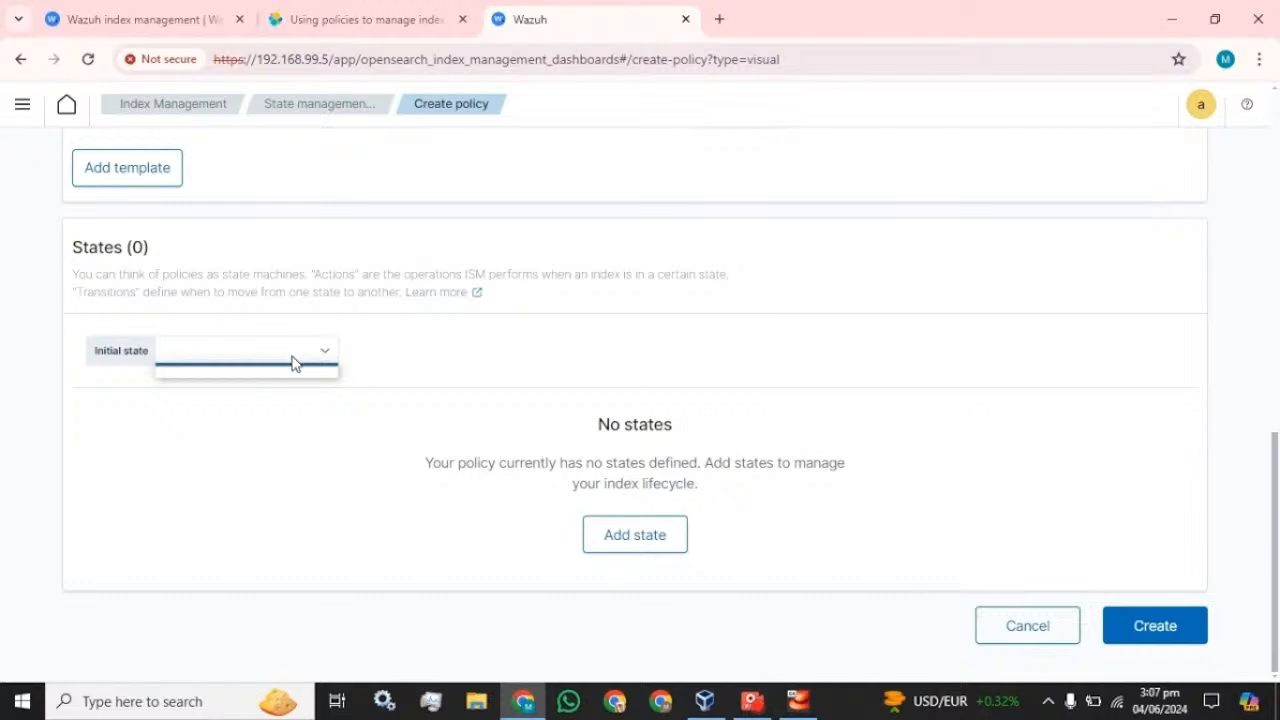
- Discard the draft and start a fresh visual-editor policy with Policy_01 as ID and description
left_click(1041, 636)
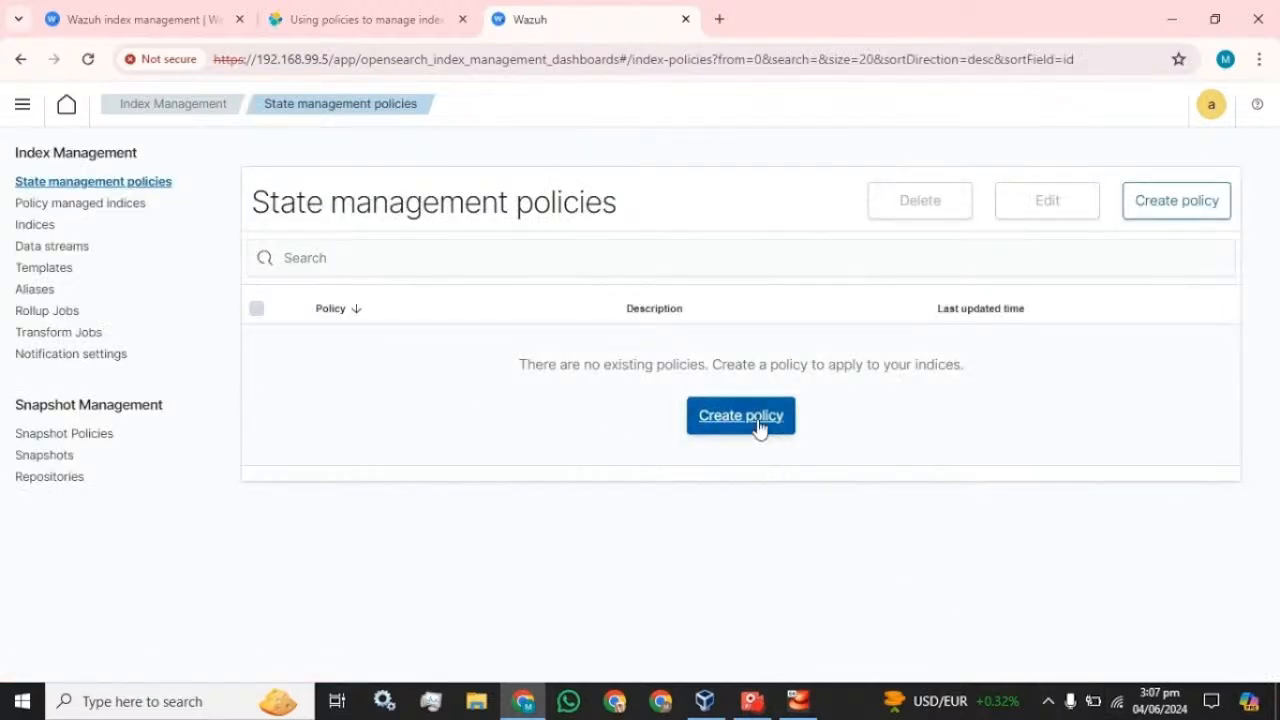
left_click(760, 426)
left_click(823, 466)
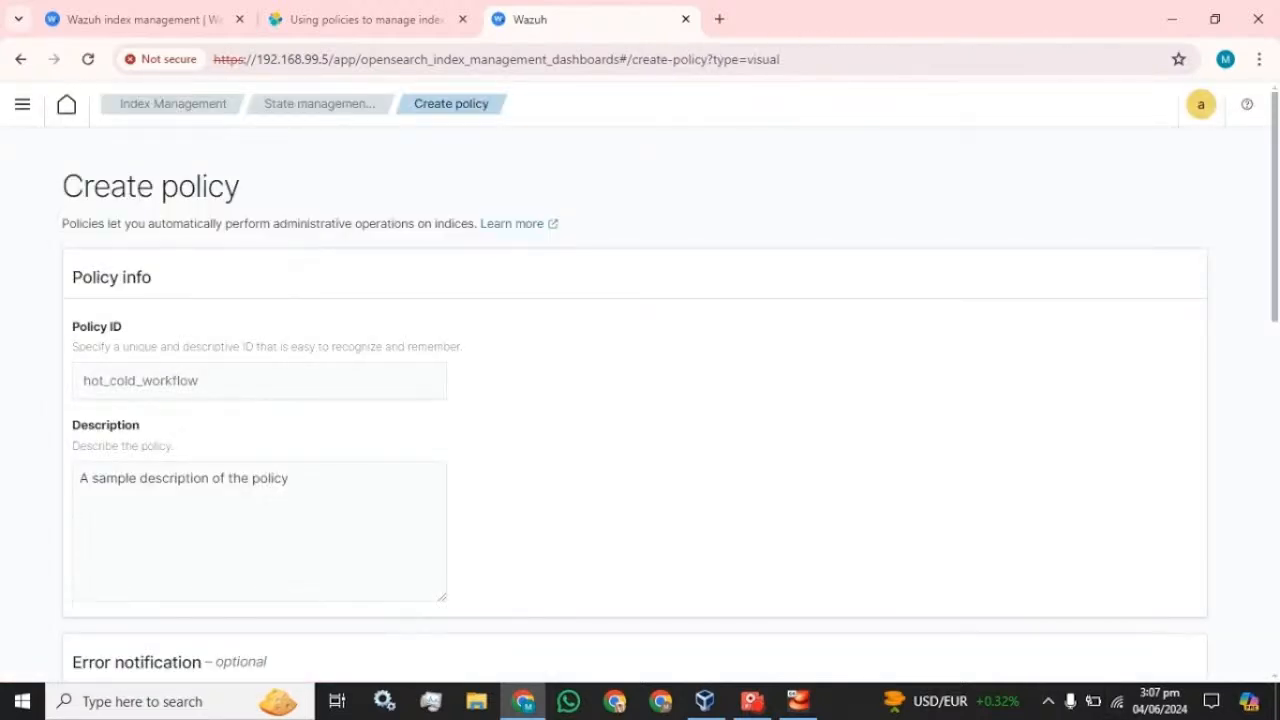
left_click(259, 381)
type("Policy_01")
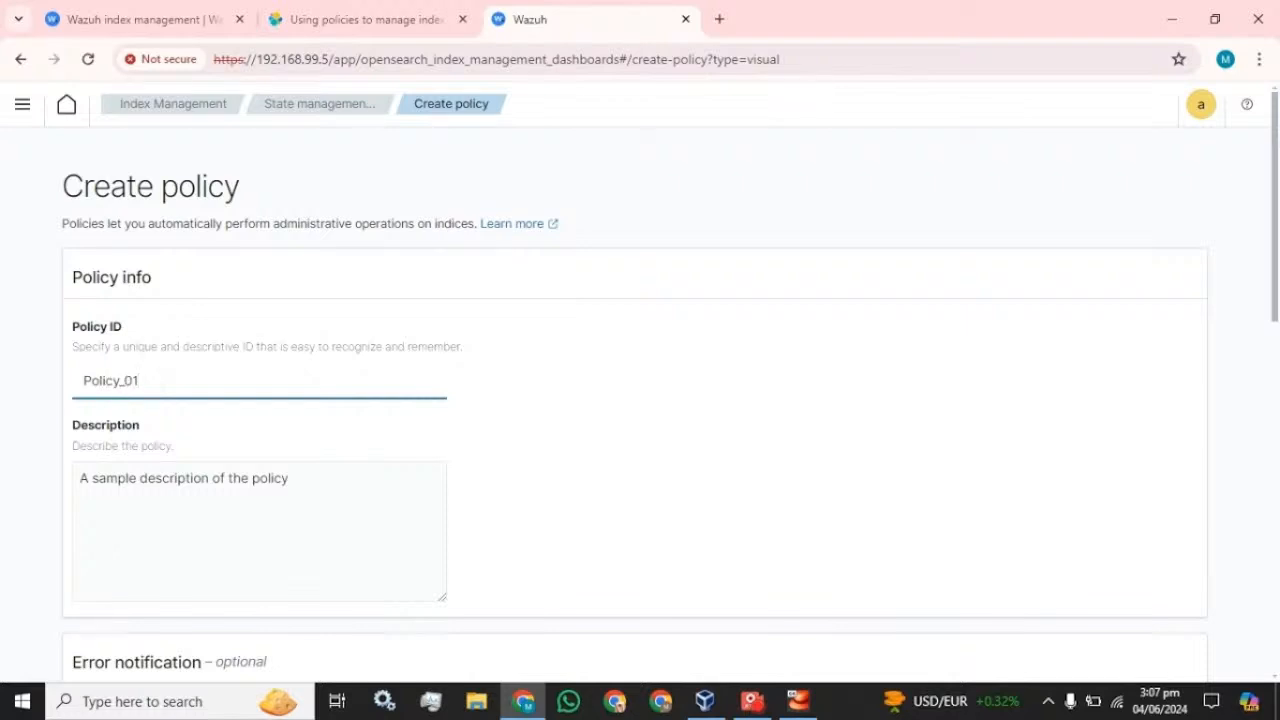
key("ctrl+a")
triple_click(175, 478)
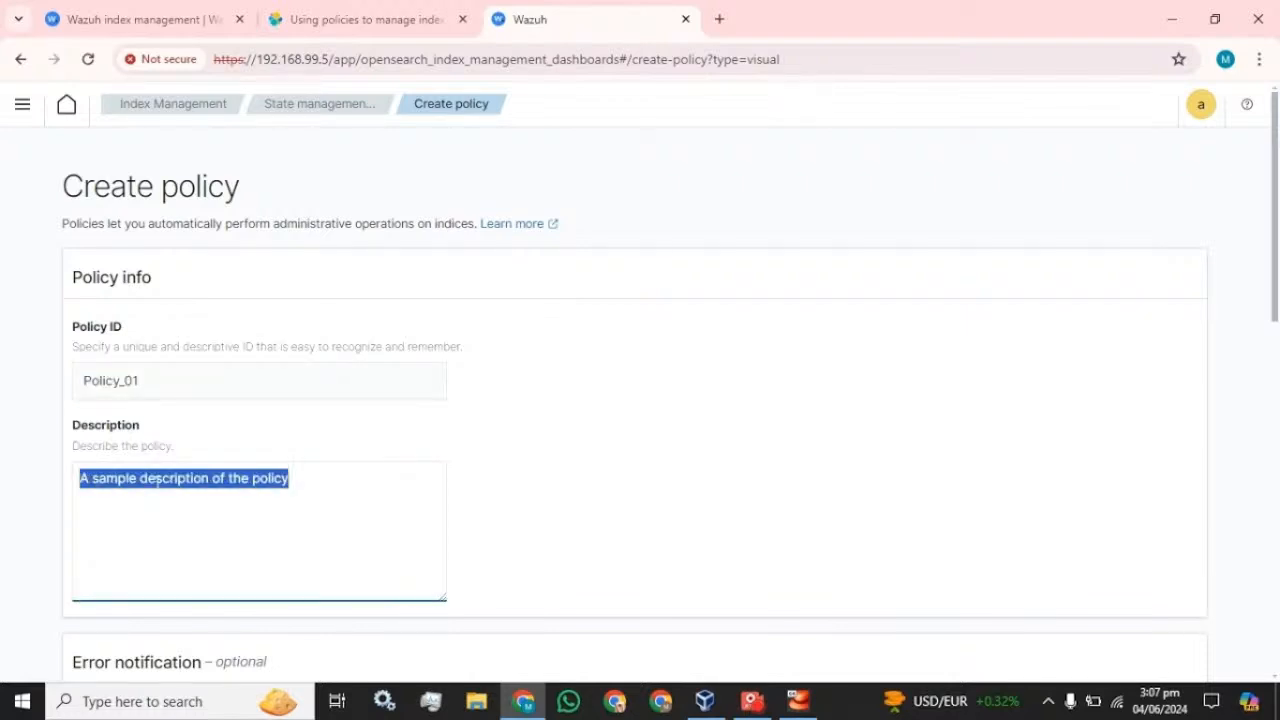
key("ctrl+v")
scroll(640, 400, "down", 10)
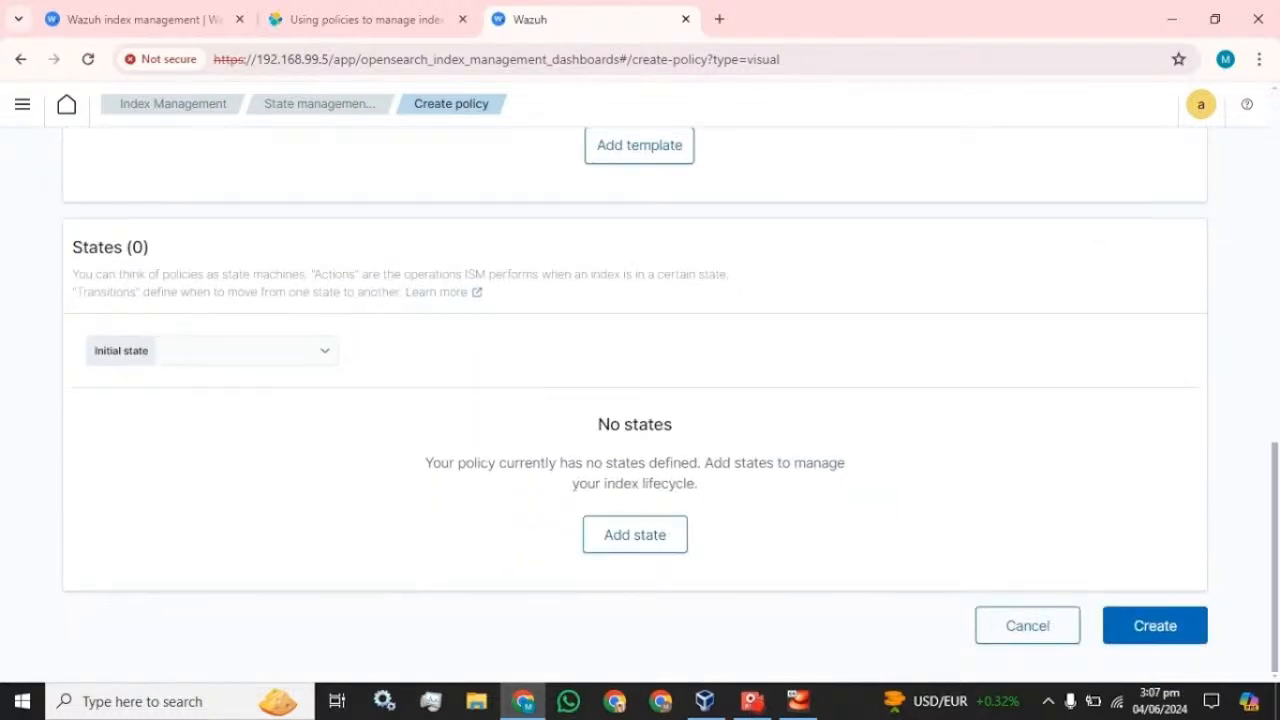
left_click(646, 543)
- Name the new state State_01 and add a Delete action to it
left_click(741, 269)
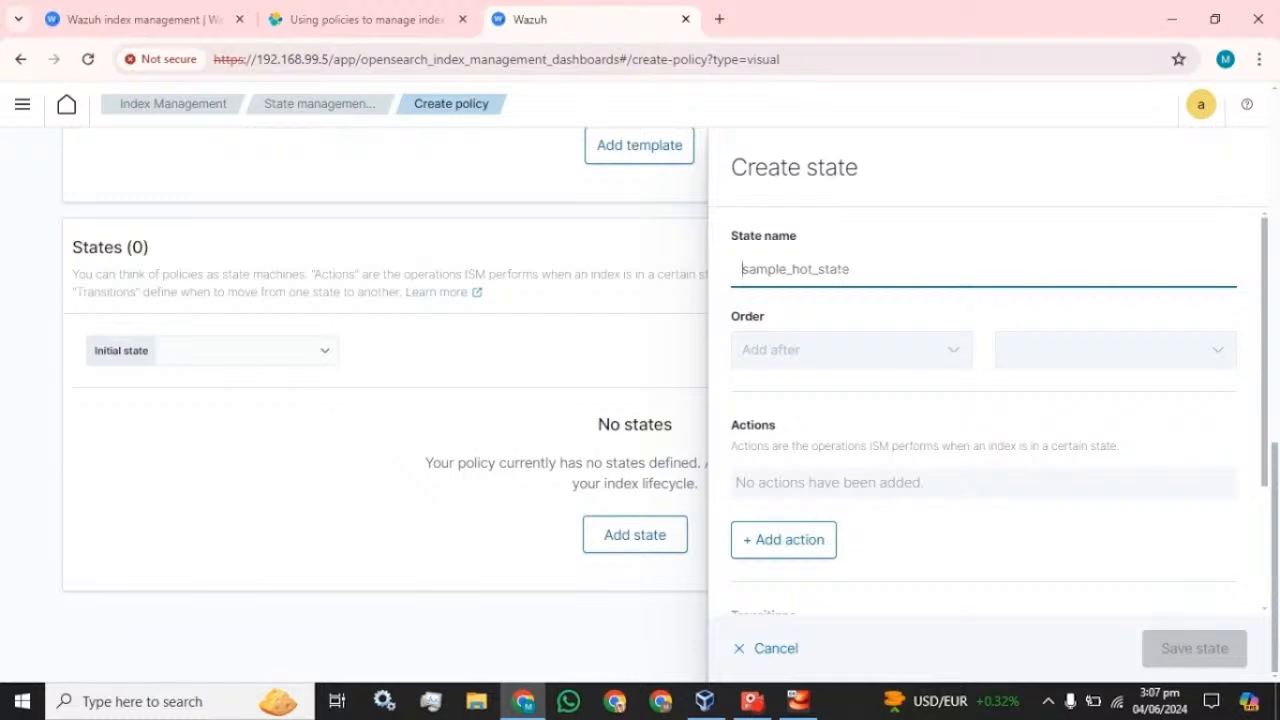
type("State")
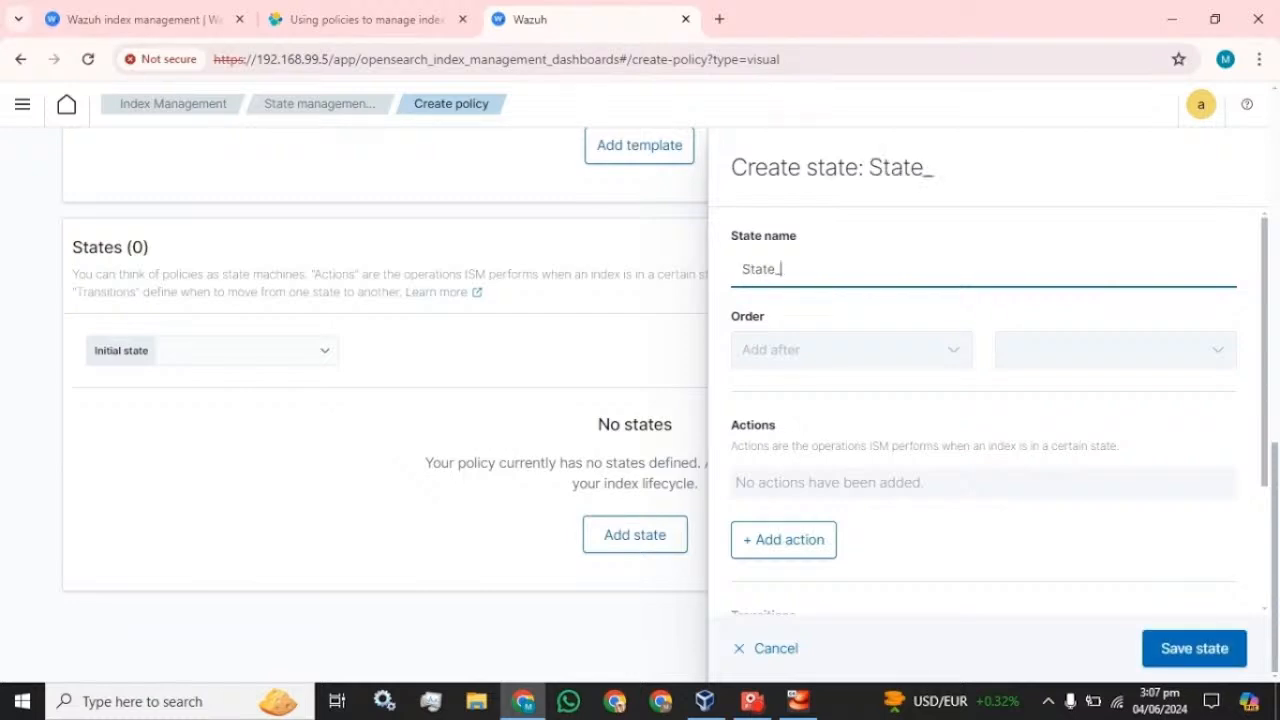
type("_01")
left_click(772, 351)
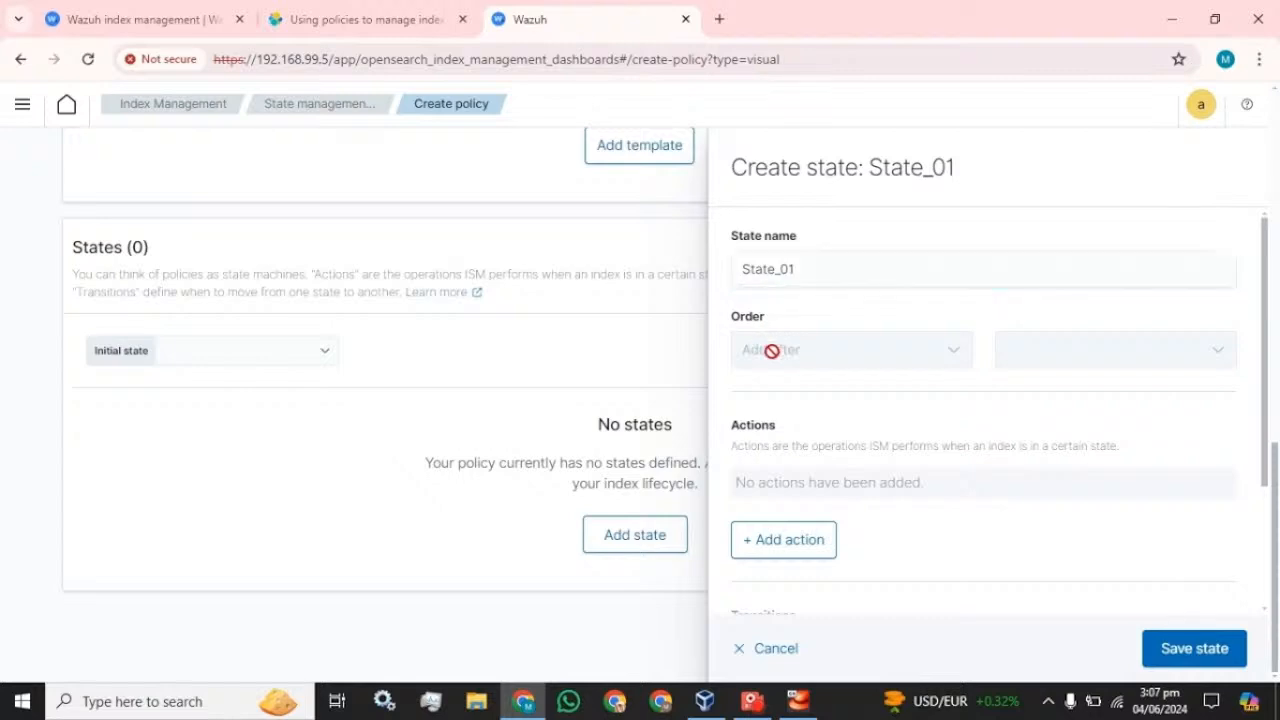
scroll(790, 380, "down", 1)
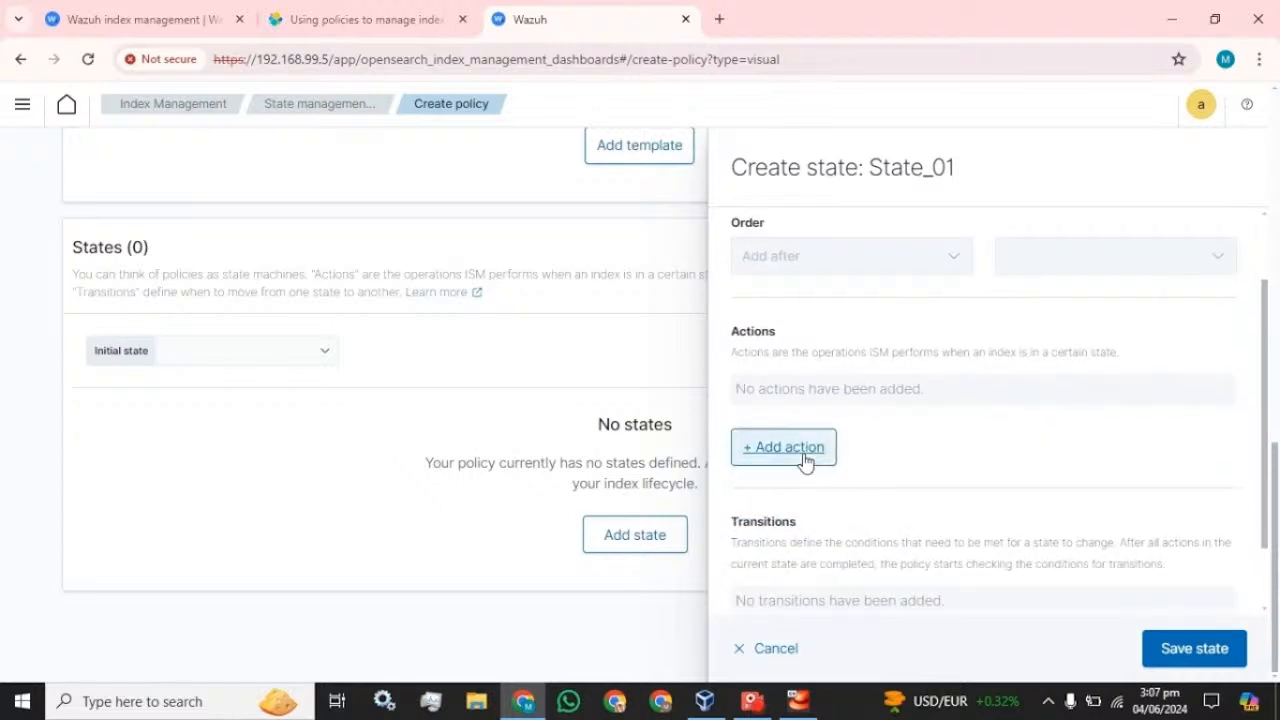
left_click(807, 457)
left_click(862, 382)
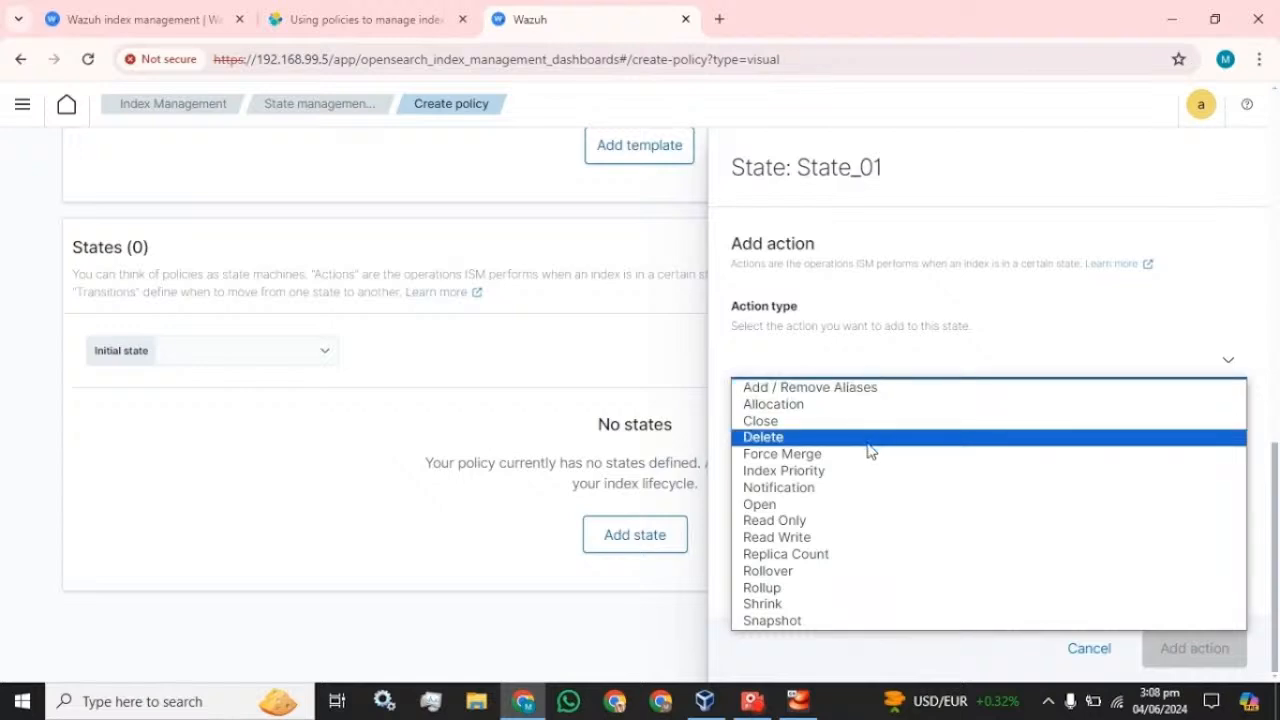
left_click(789, 440)
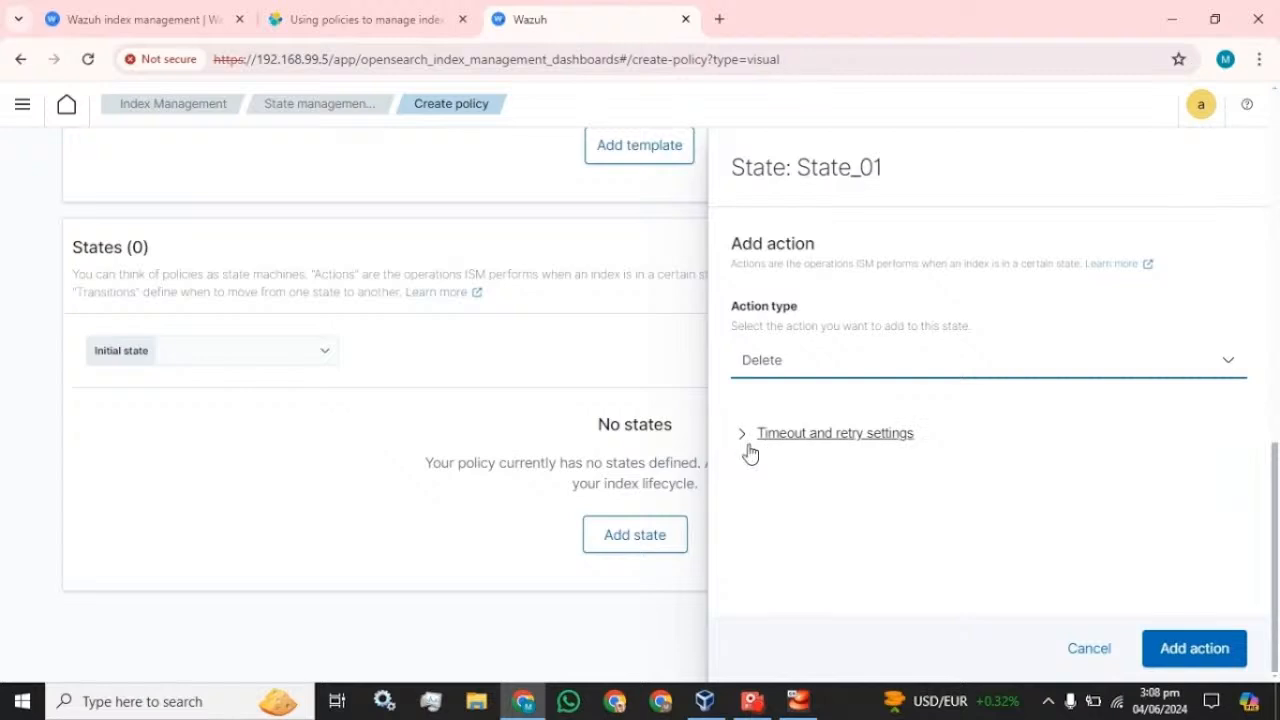
left_click(1193, 650)
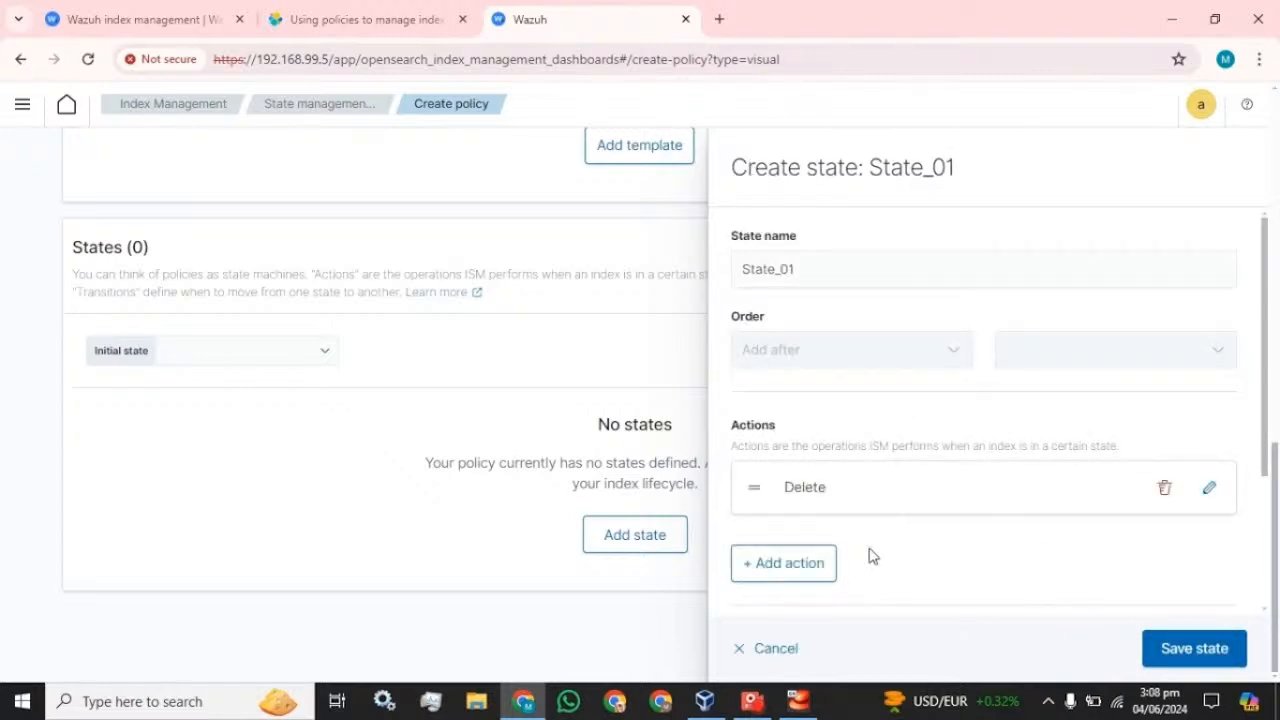
- Add a Shrink action to State_01 and save the state
left_click(766, 568)
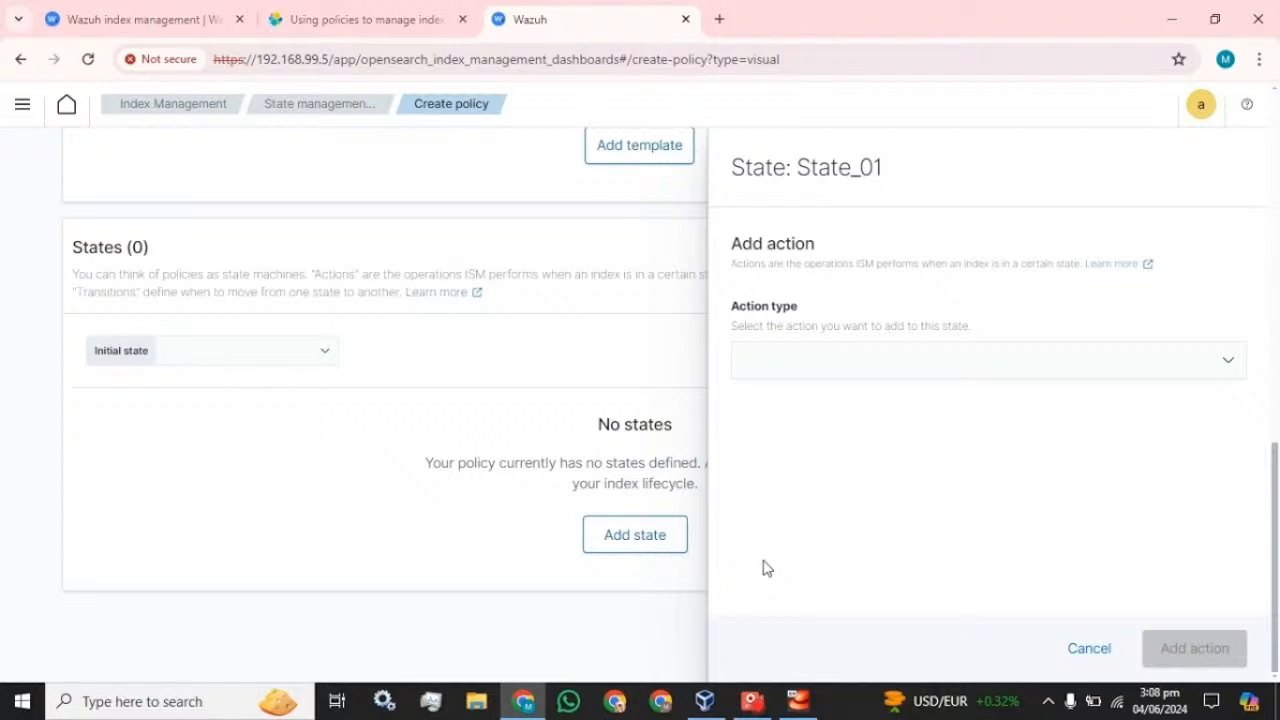
left_click(796, 366)
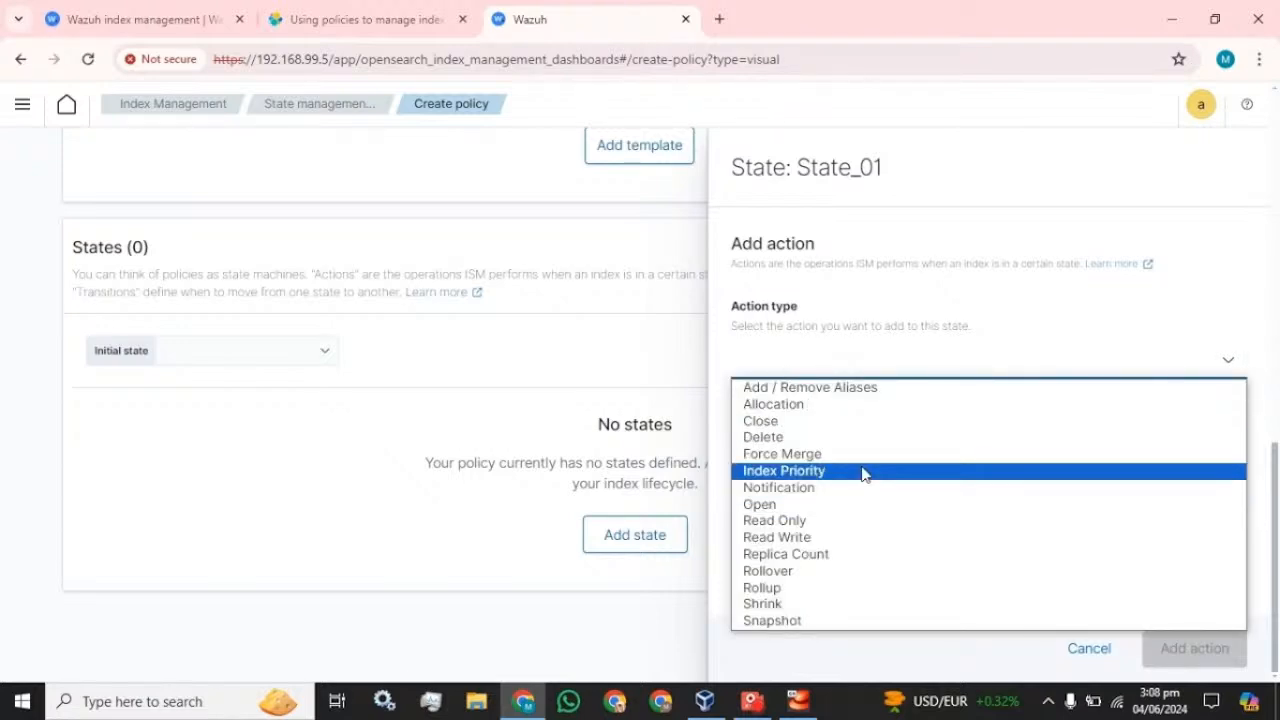
left_click(808, 606)
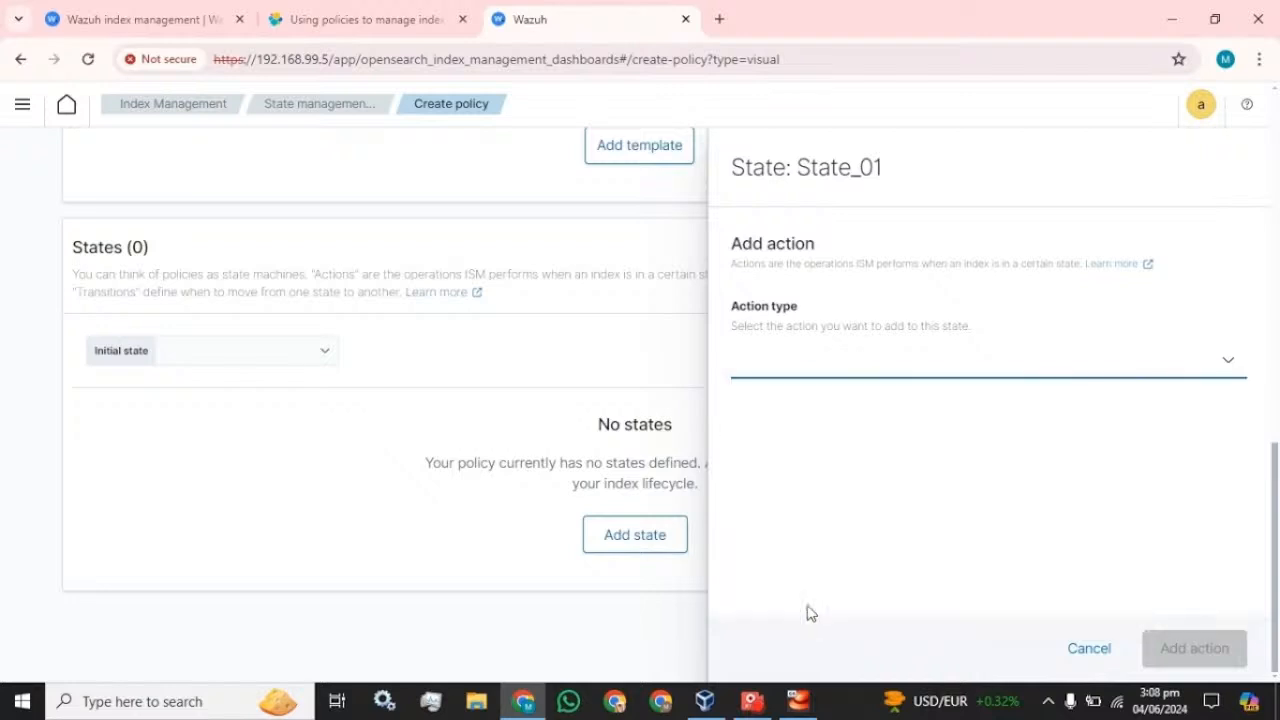
scroll(999, 412, "down", 3)
scroll(999, 412, "up", 2)
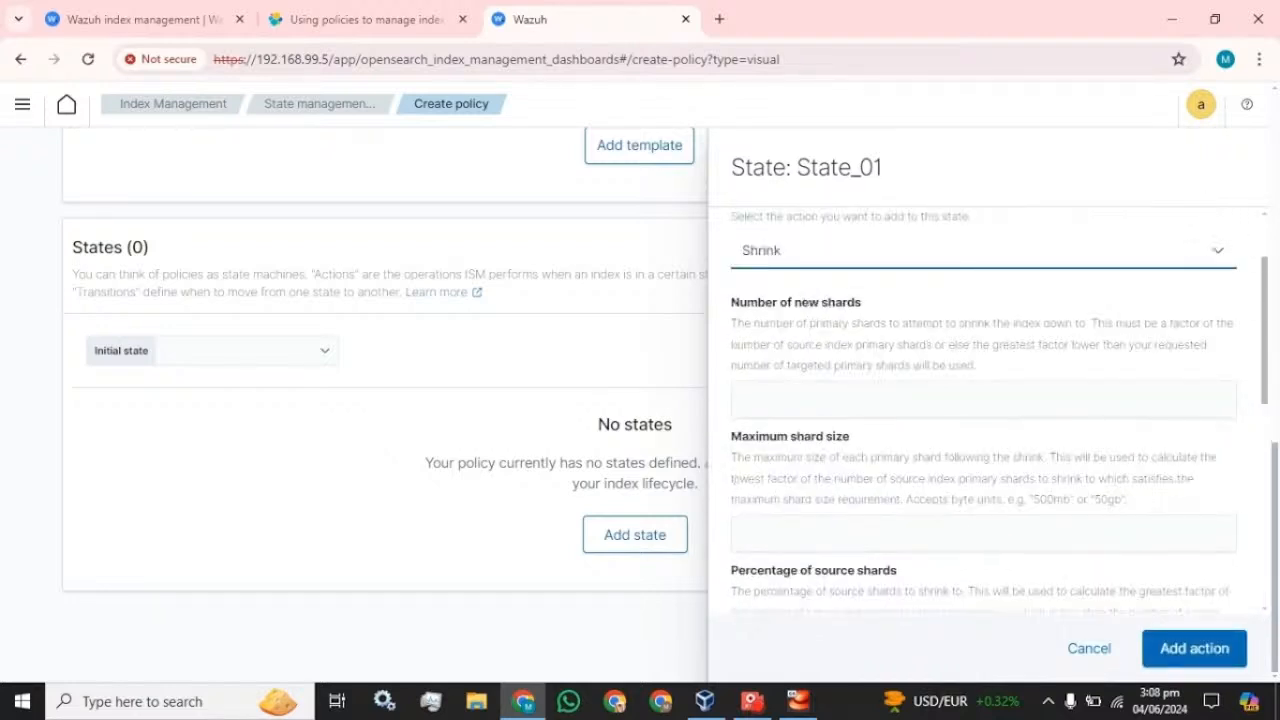
scroll(999, 412, "down", 2)
scroll(983, 410, "down", 3)
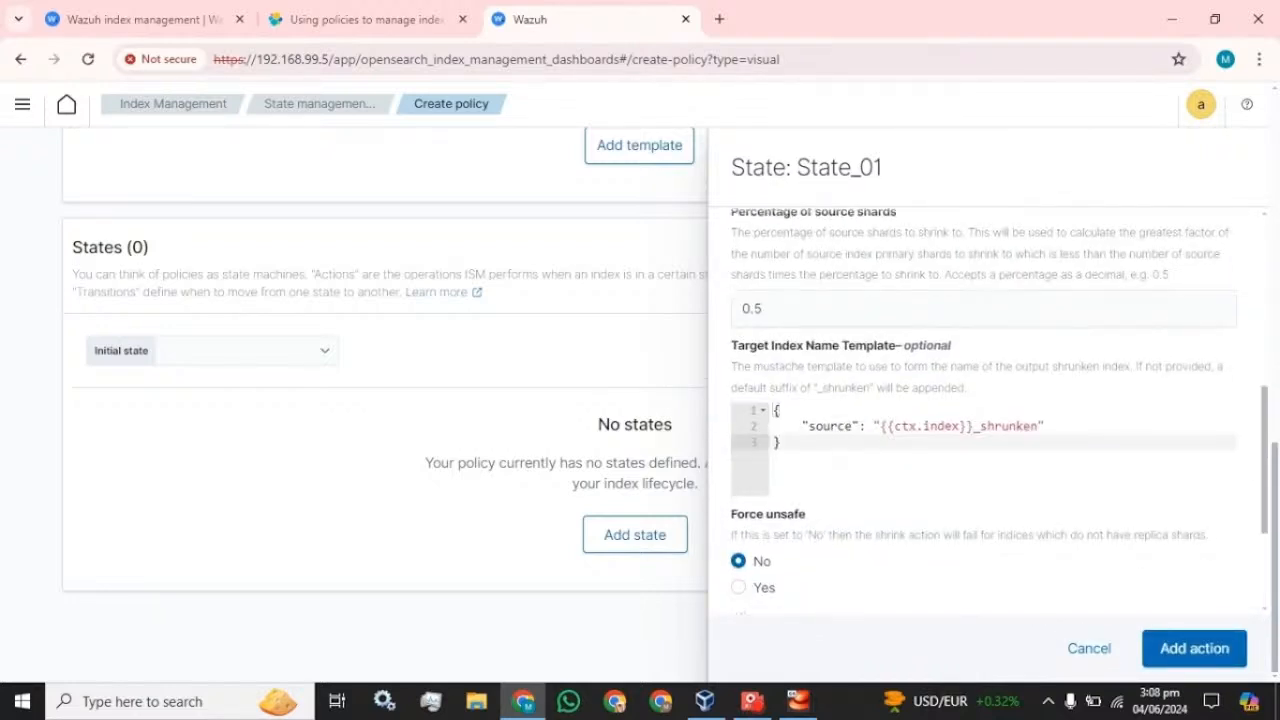
left_click(1195, 648)
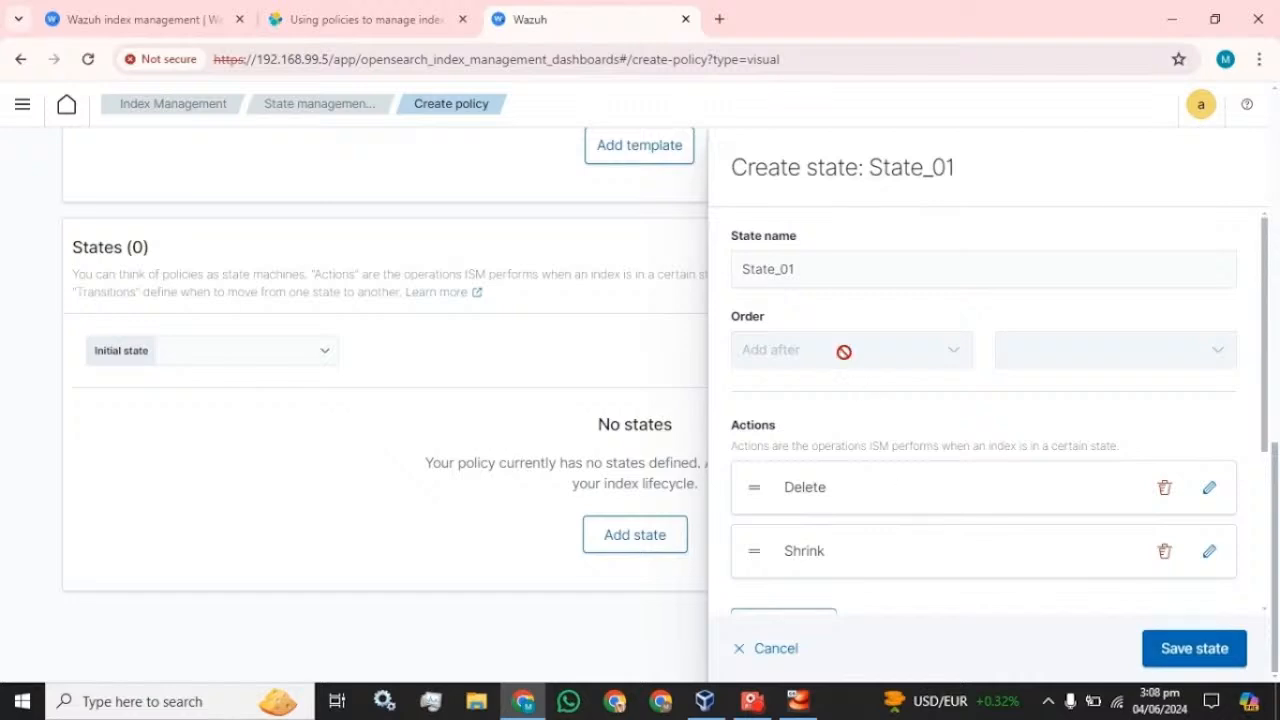
scroll(843, 350, "down", 2)
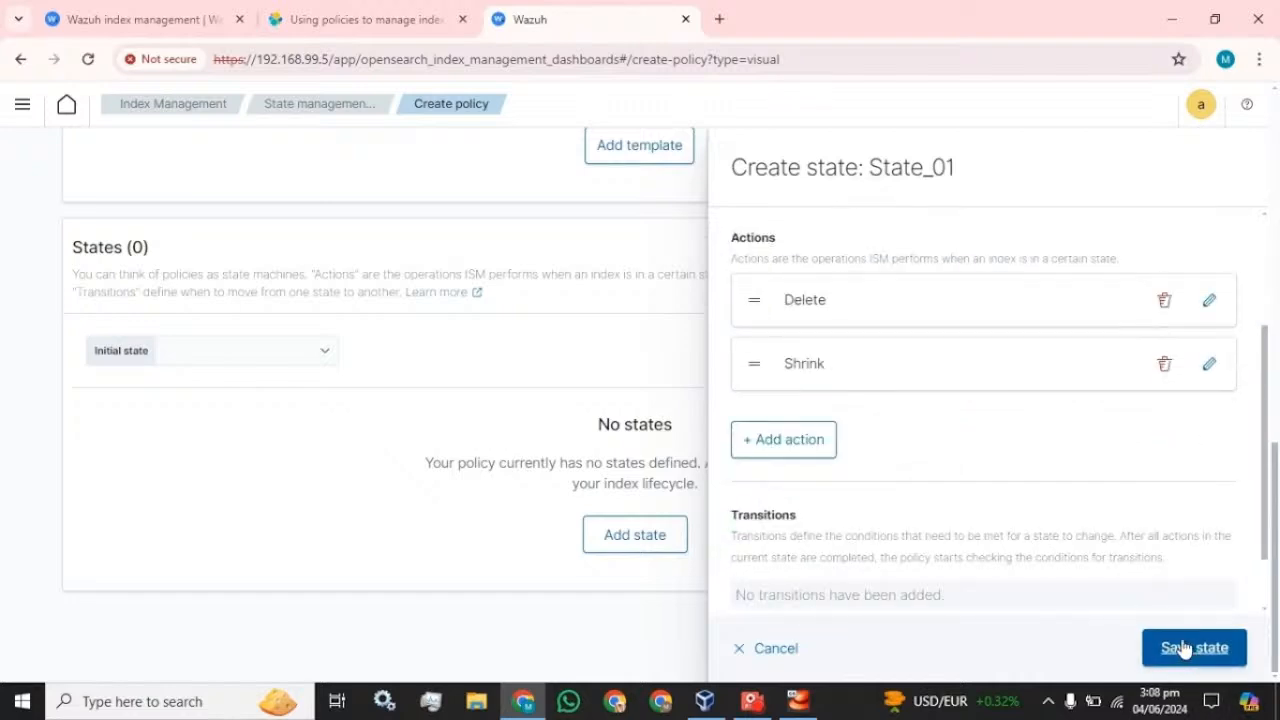
left_click(1182, 648)
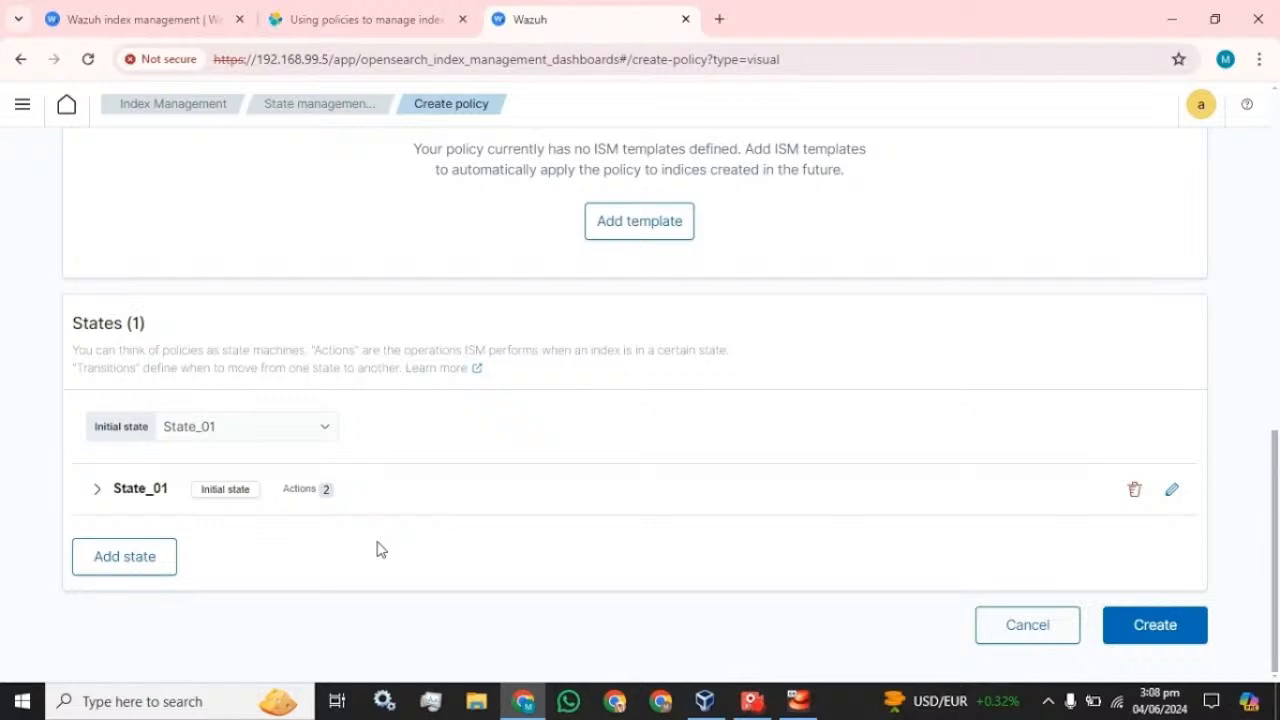
scroll(378, 548, "up", 3)
- Add an ISM template row to the policy and duplicate the Wazuh browser tab
left_click(640, 502)
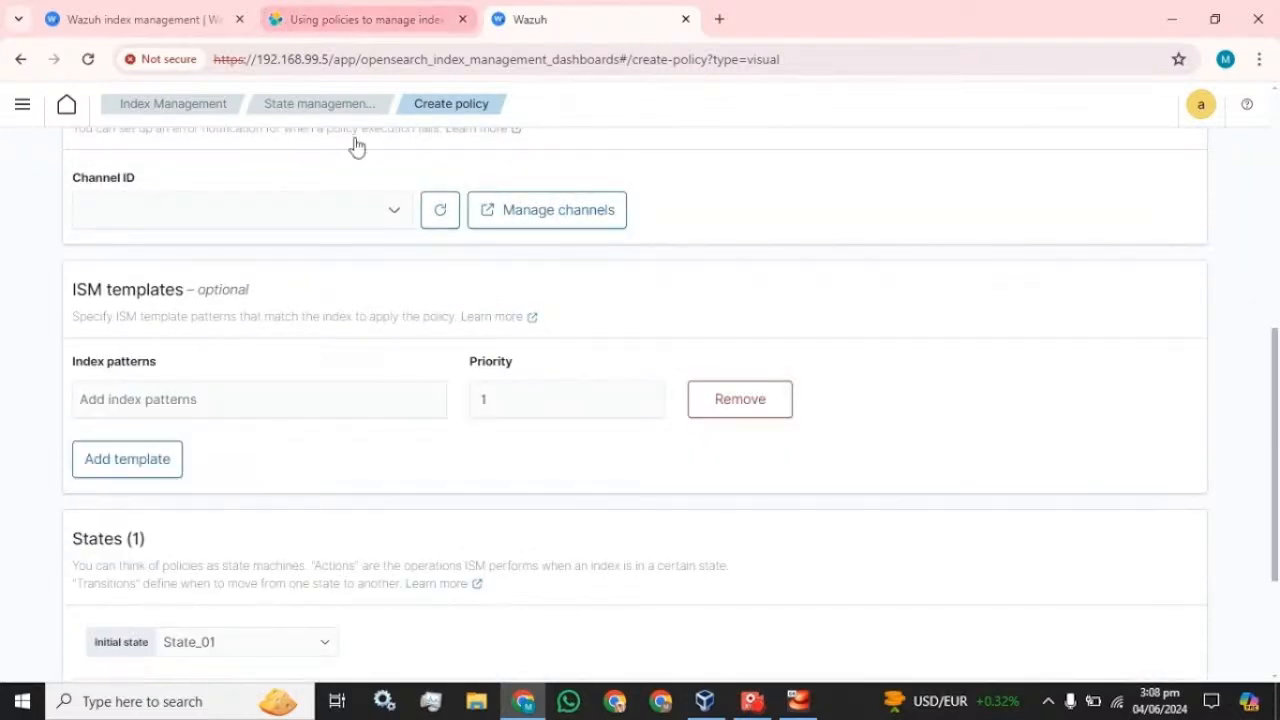
right_click(622, 19)
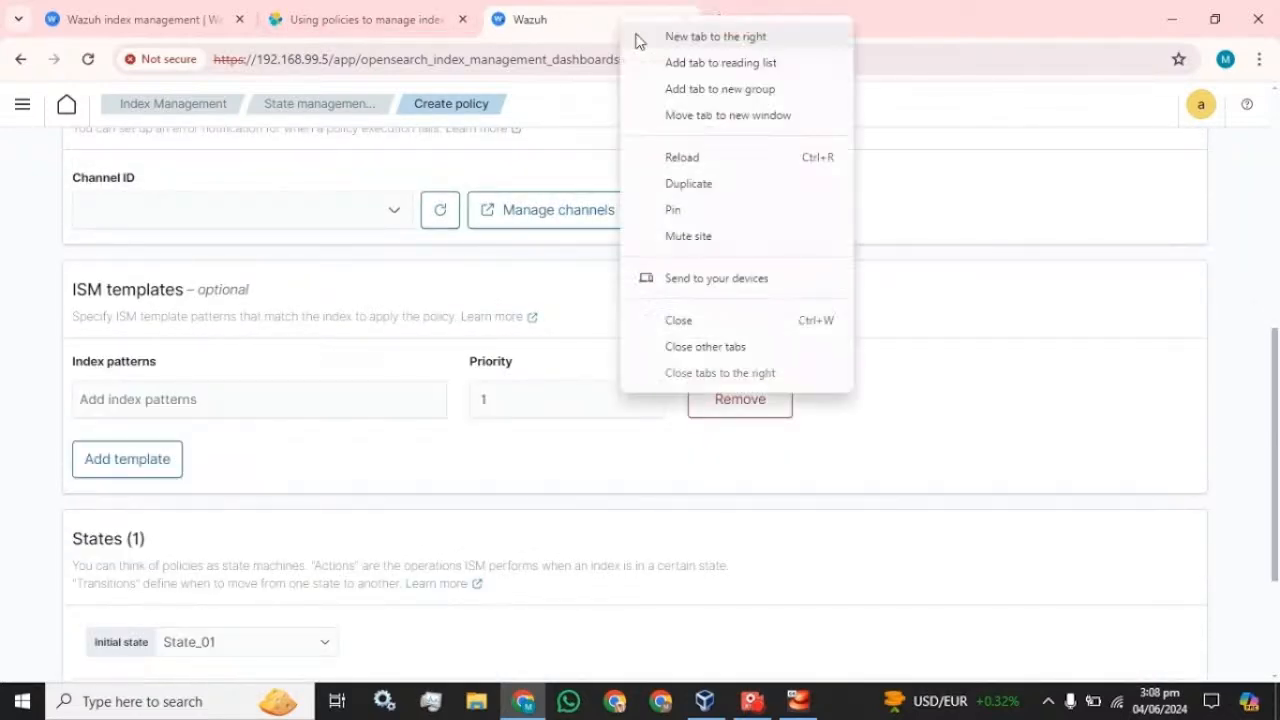
left_click(686, 182)
left_click(591, 17)
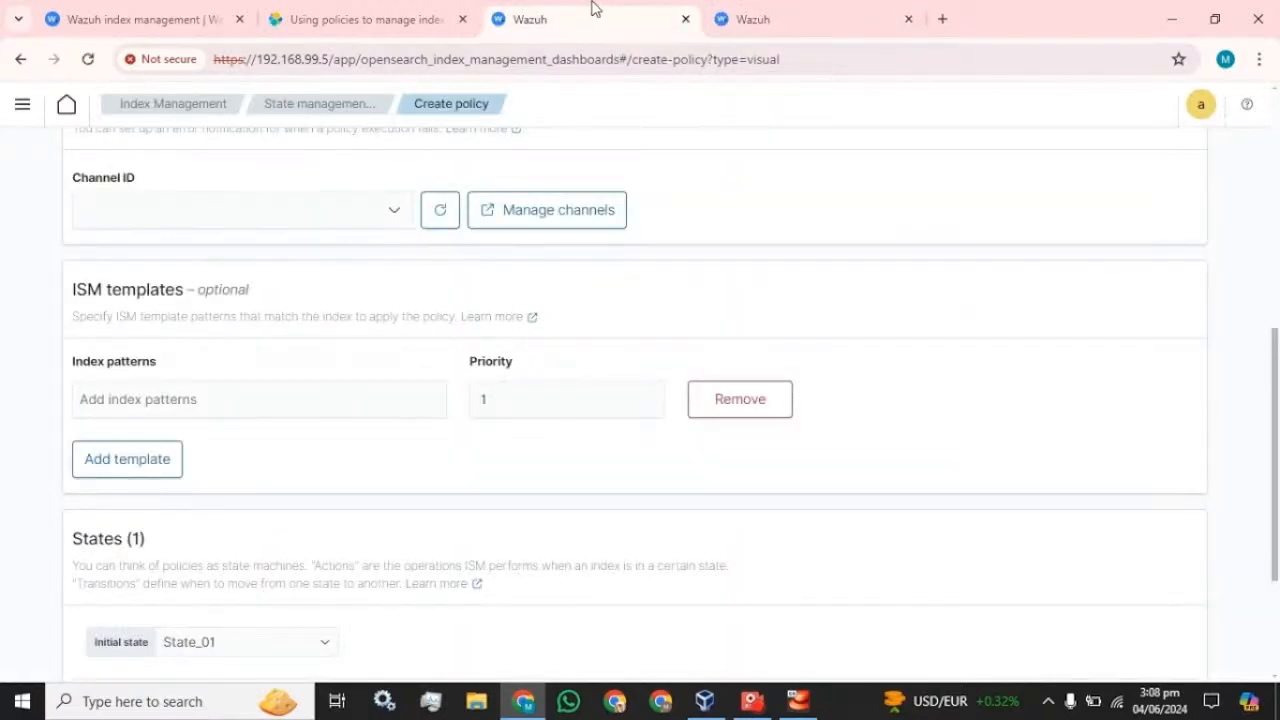
left_click(818, 14)
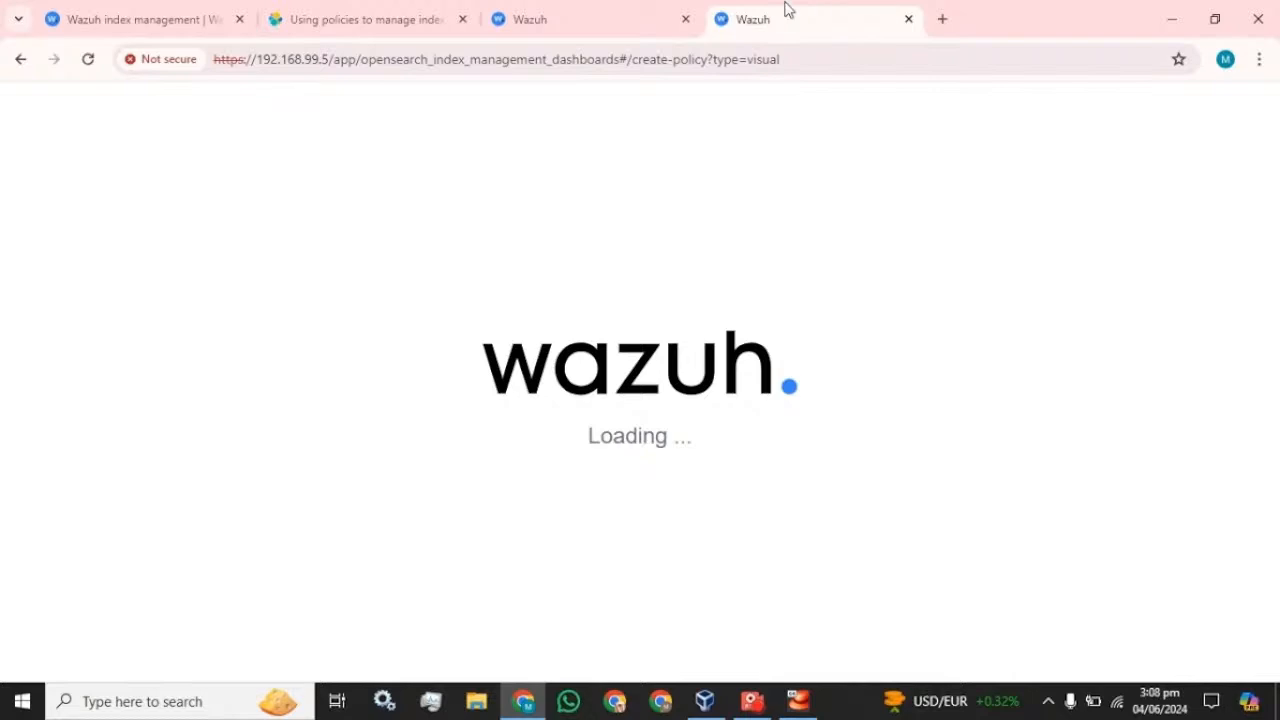
left_click(677, 14)
left_click(771, 14)
left_click(645, 14)
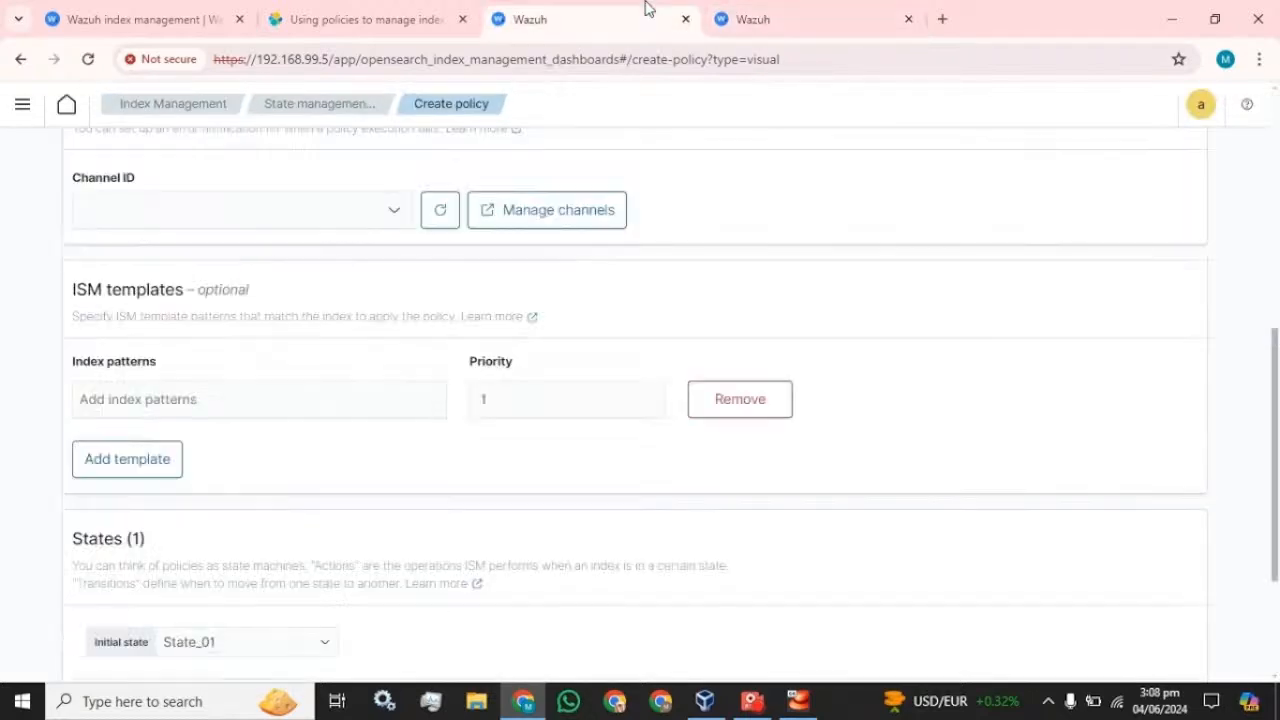
left_click(766, 14)
- In the duplicate tab, open the Indices list and copy 'wazuh-statistics-' from wazuh-statistics-2024.23w
left_click(20, 106)
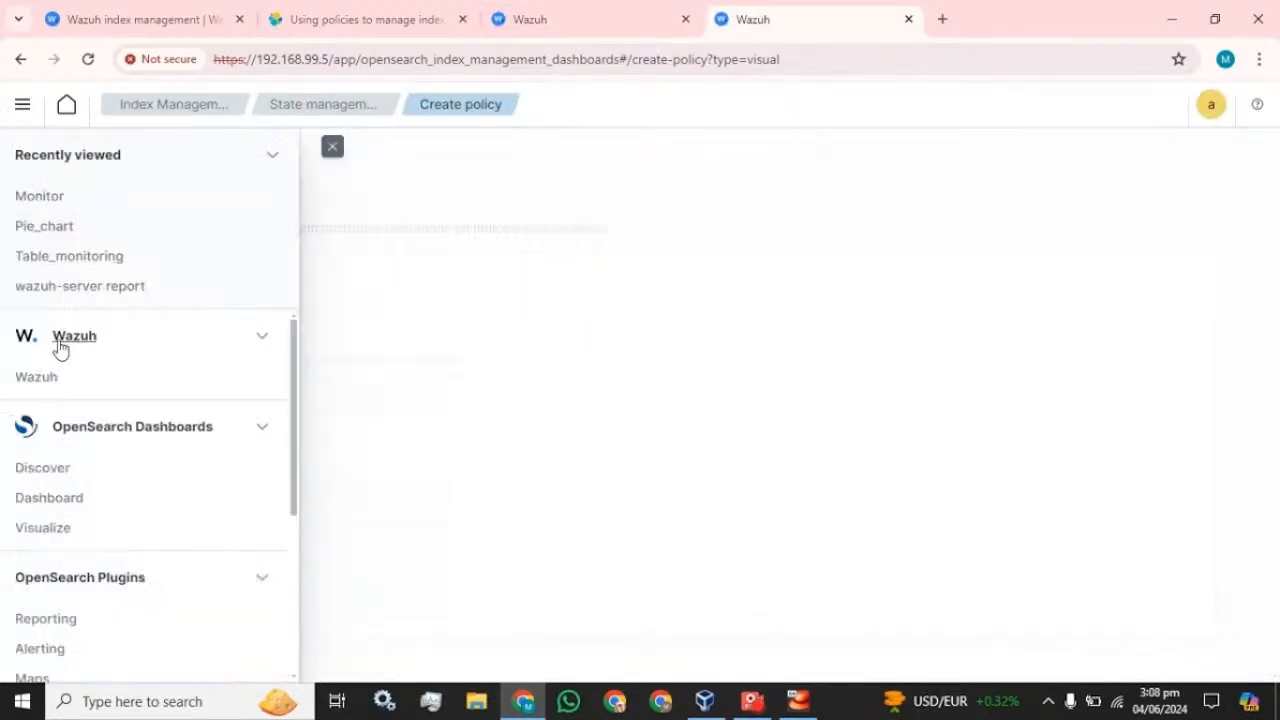
scroll(80, 425, "down", 5)
left_click(70, 443)
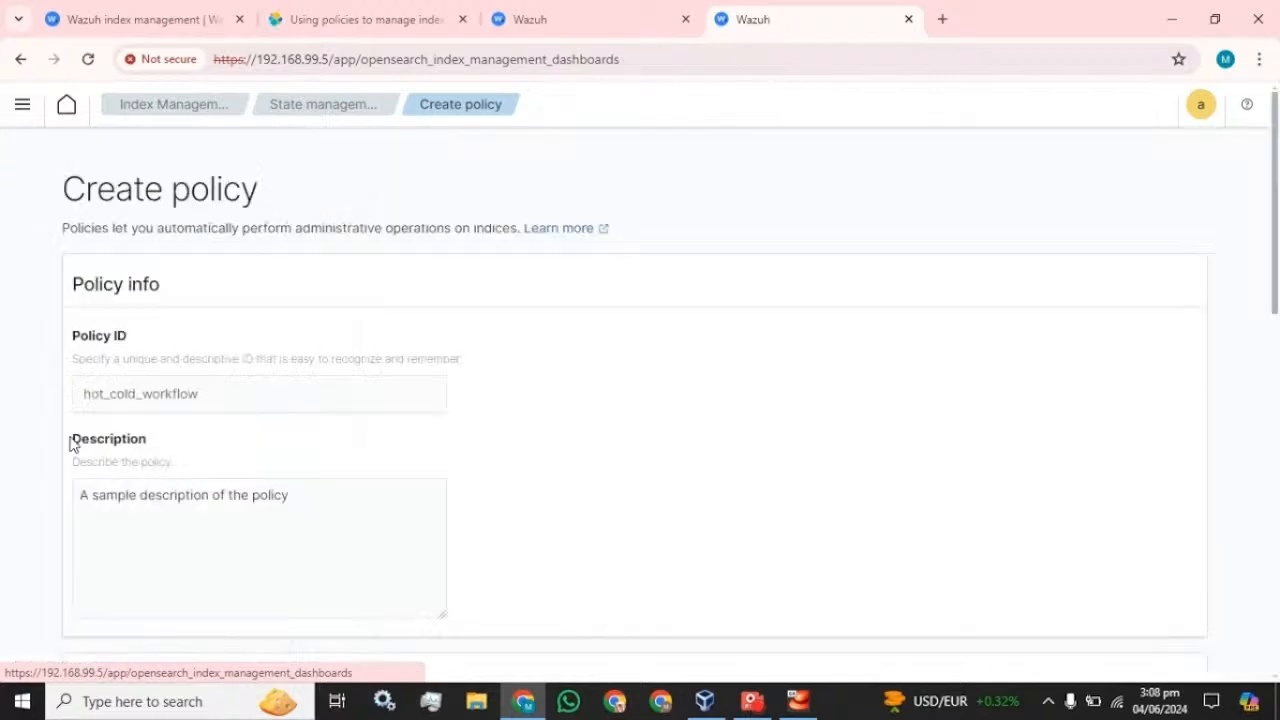
left_click(12, 116)
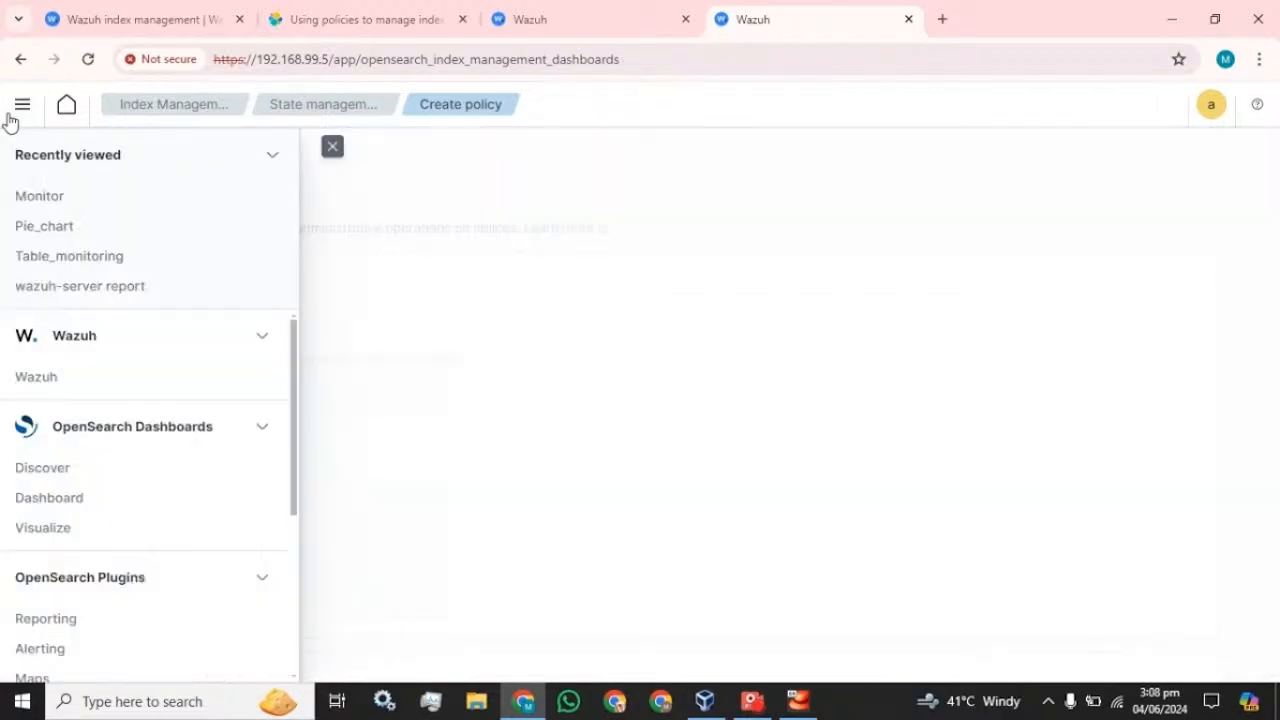
left_click(170, 116)
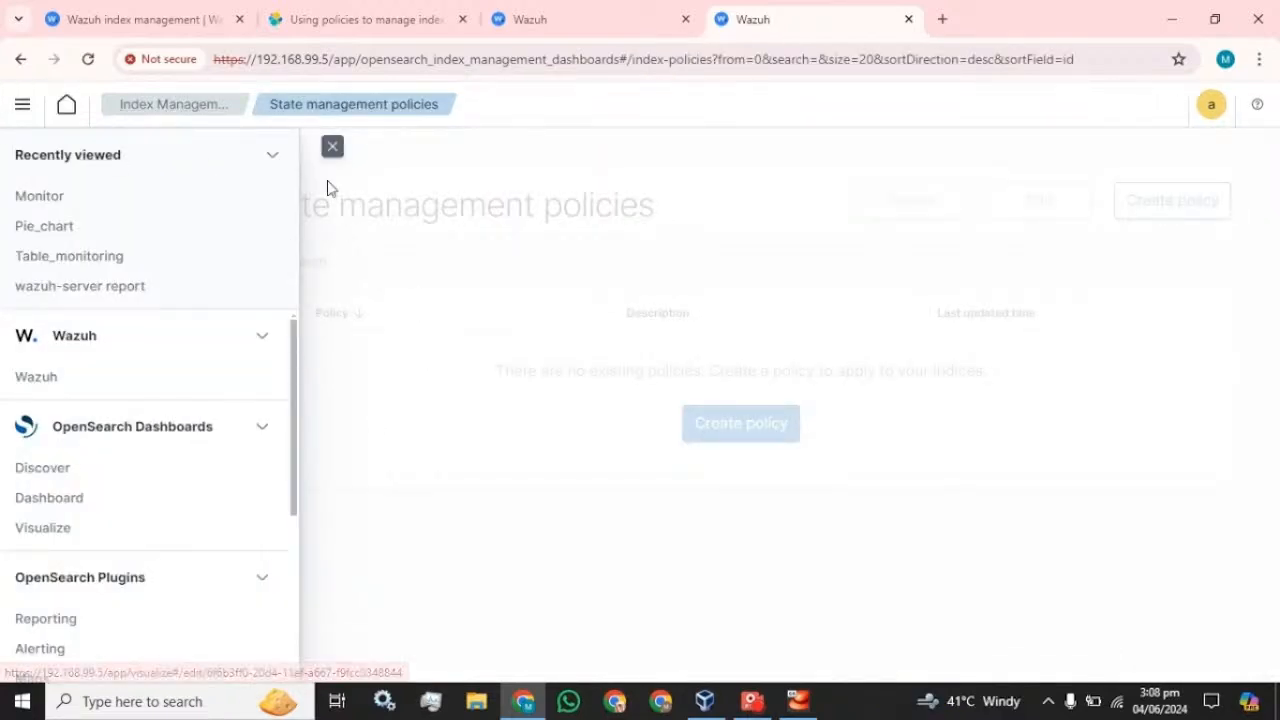
left_click(332, 147)
left_click(47, 234)
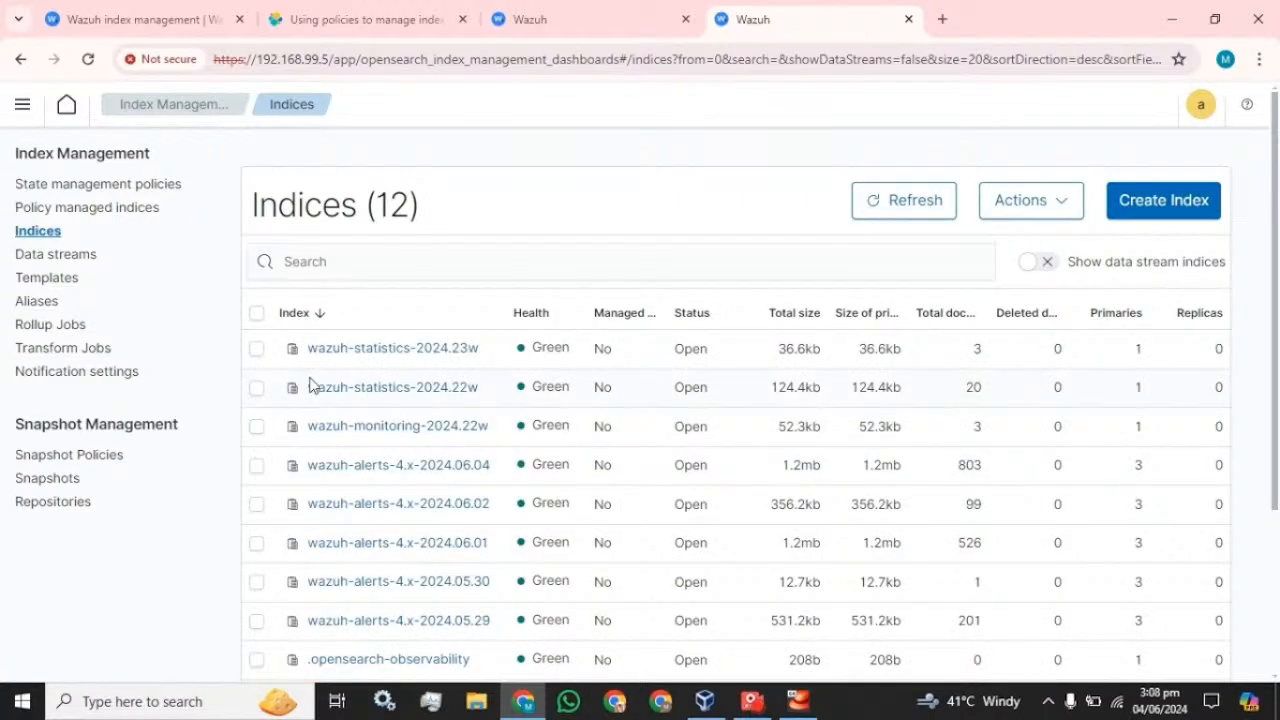
left_click_drag(308, 354, 410, 363)
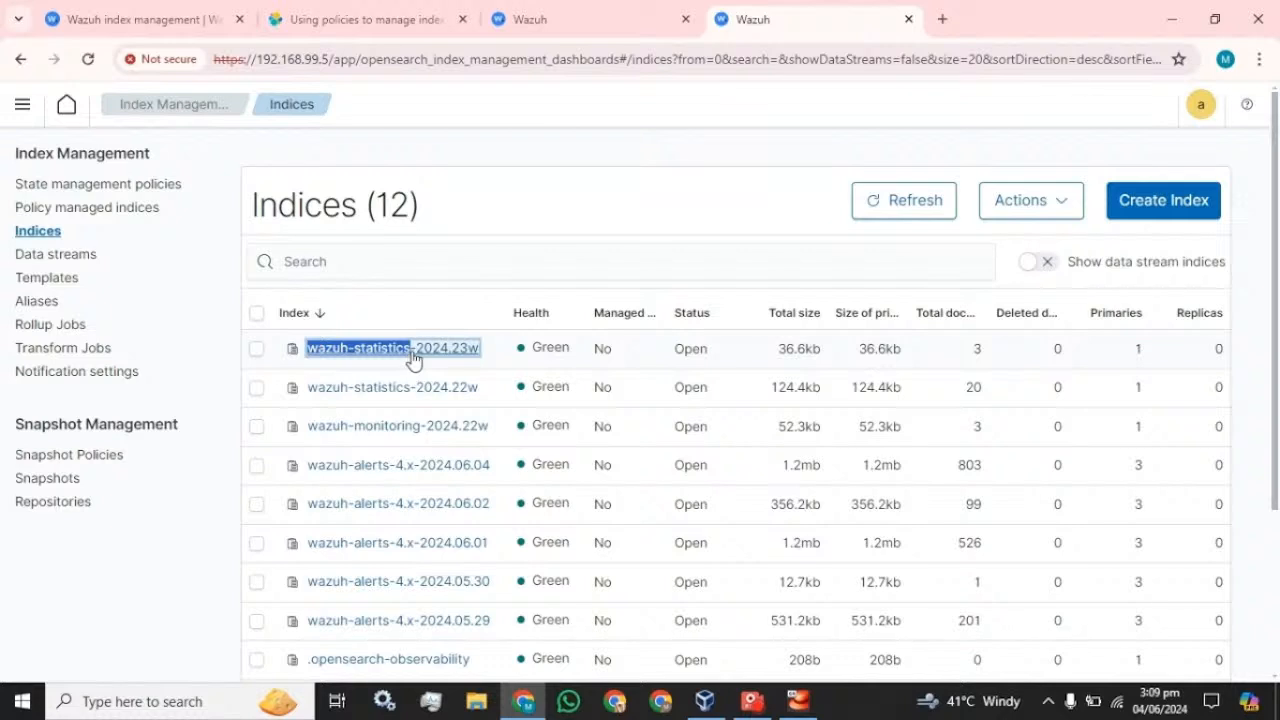
left_click(420, 360)
left_click_drag(39, 185, 234, 185)
key("ctrl+c")
- Paste wazuh-statistics- as the index pattern, remove the extra template row, and submit with Create
left_click(620, 18)
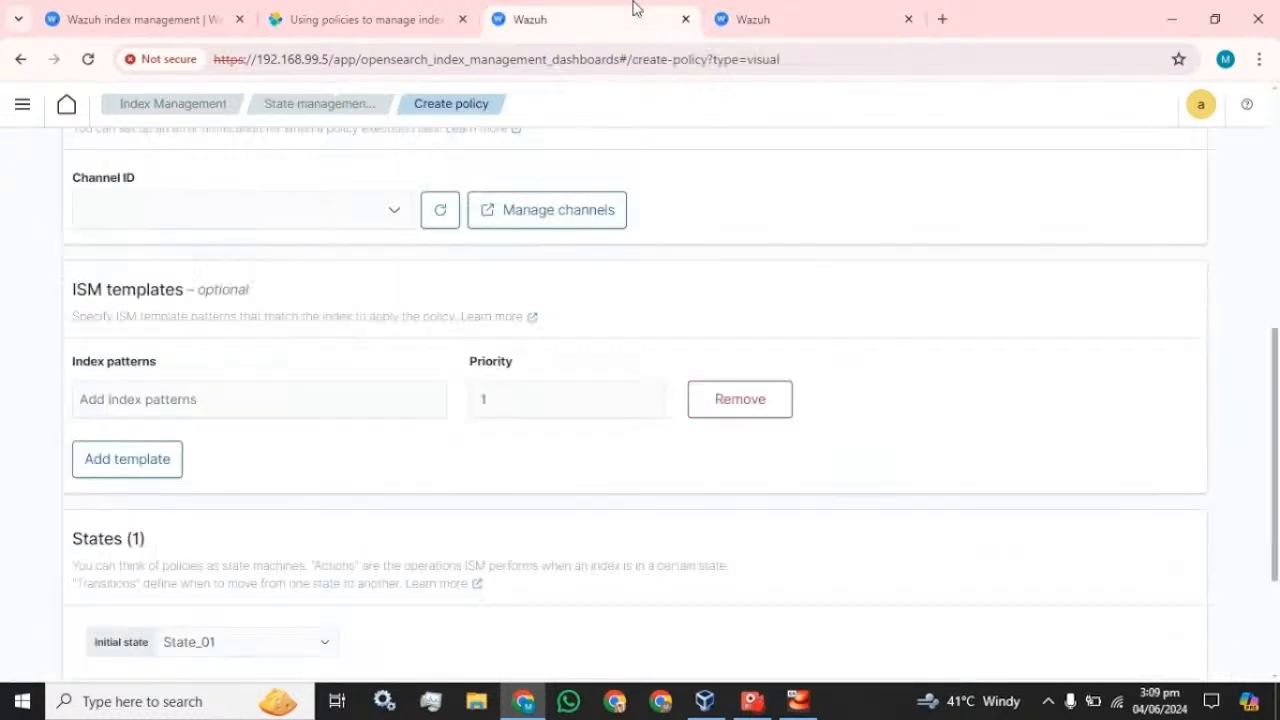
left_click(259, 399)
key("ctrl+v")
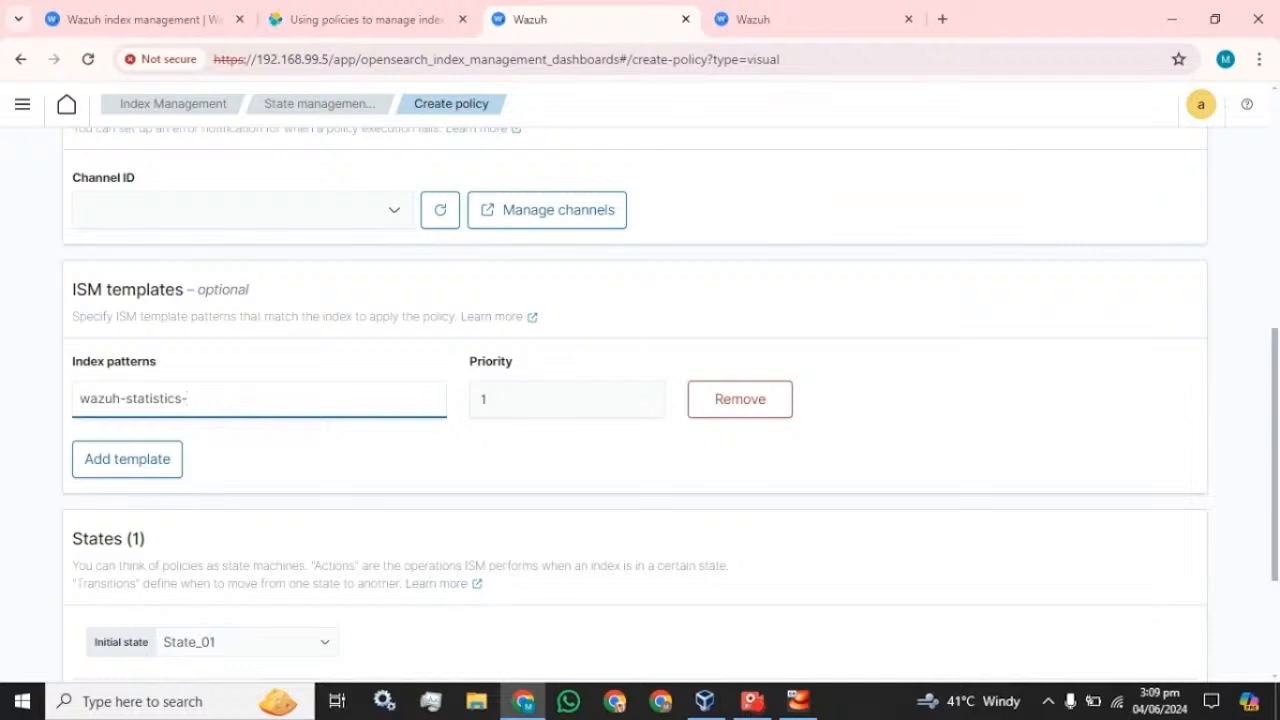
left_click(168, 466)
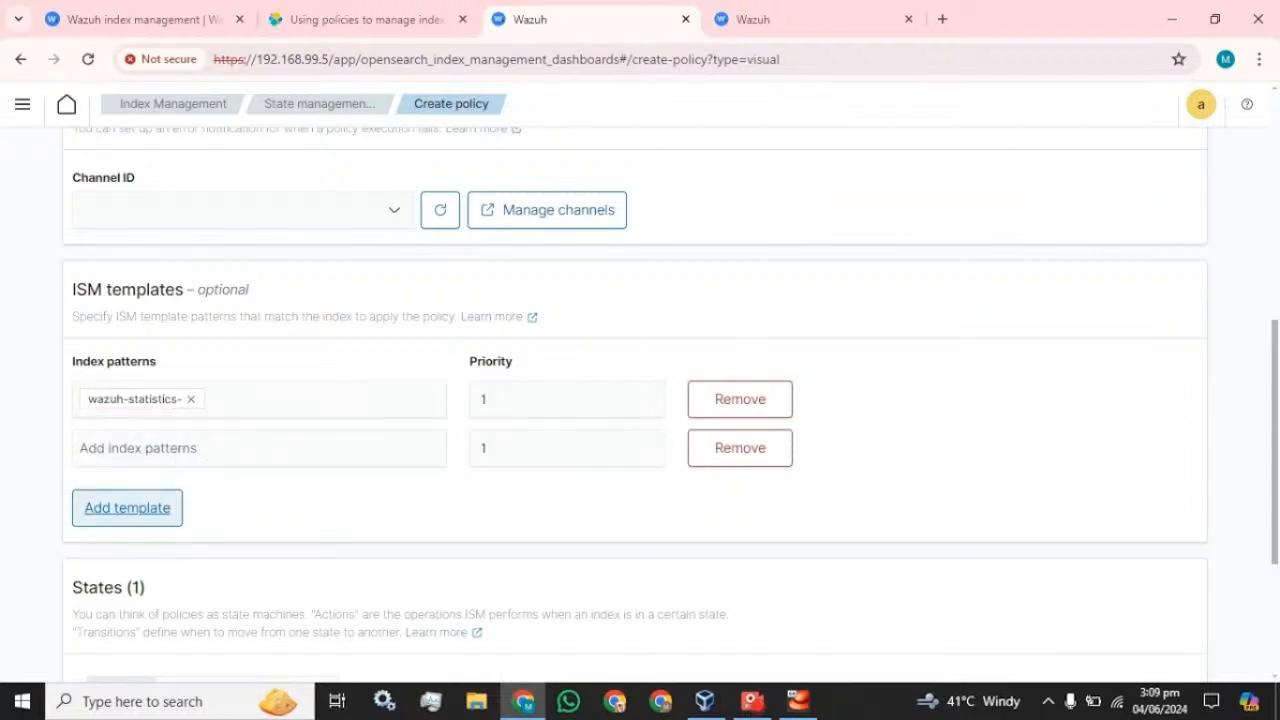
left_click(780, 457)
scroll(410, 398, "down", 2)
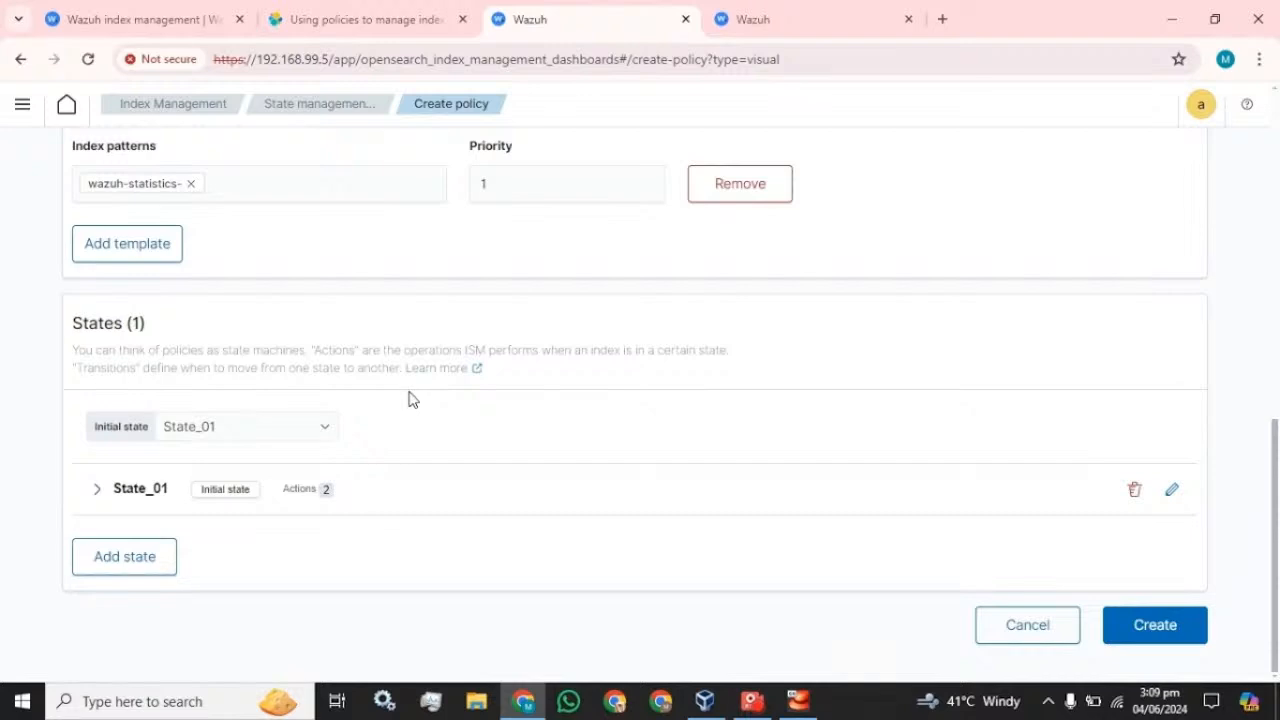
left_click(1158, 628)
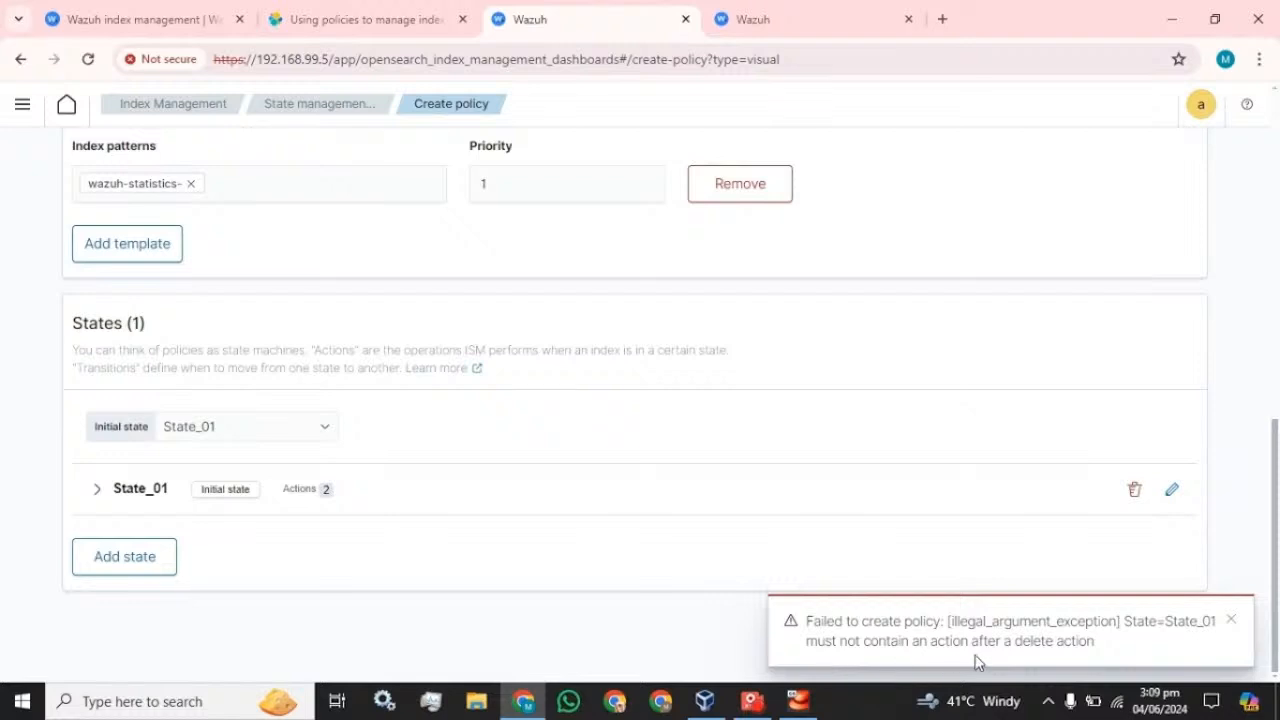
- Edit State_01, delete its Shrink action, and update the state
left_click(478, 490)
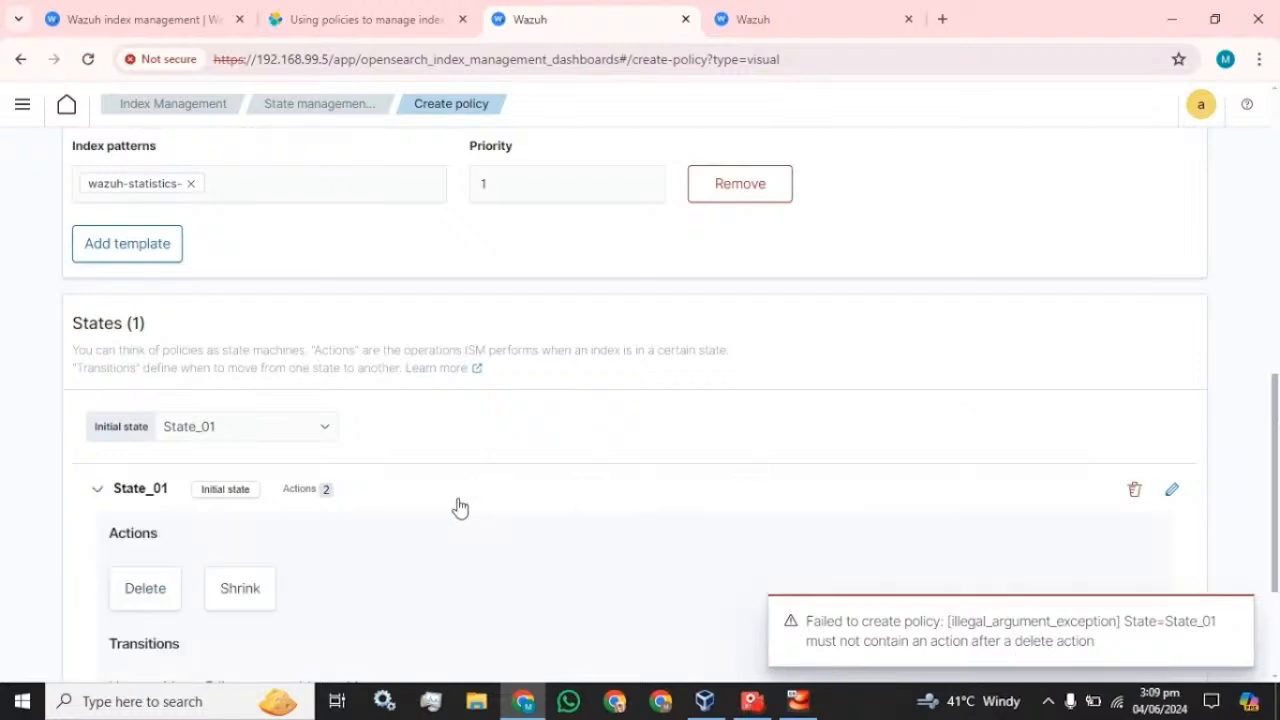
scroll(457, 506, "down", 2)
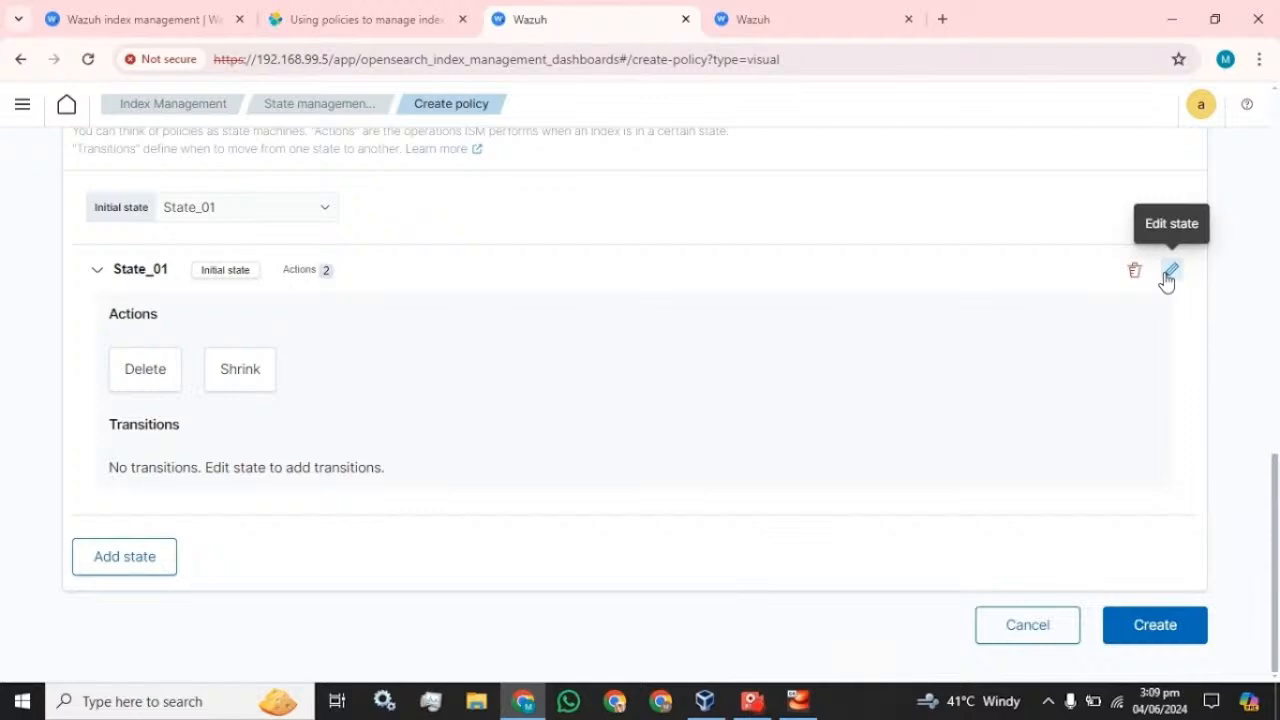
left_click(1169, 273)
scroll(1137, 374, "down", 2)
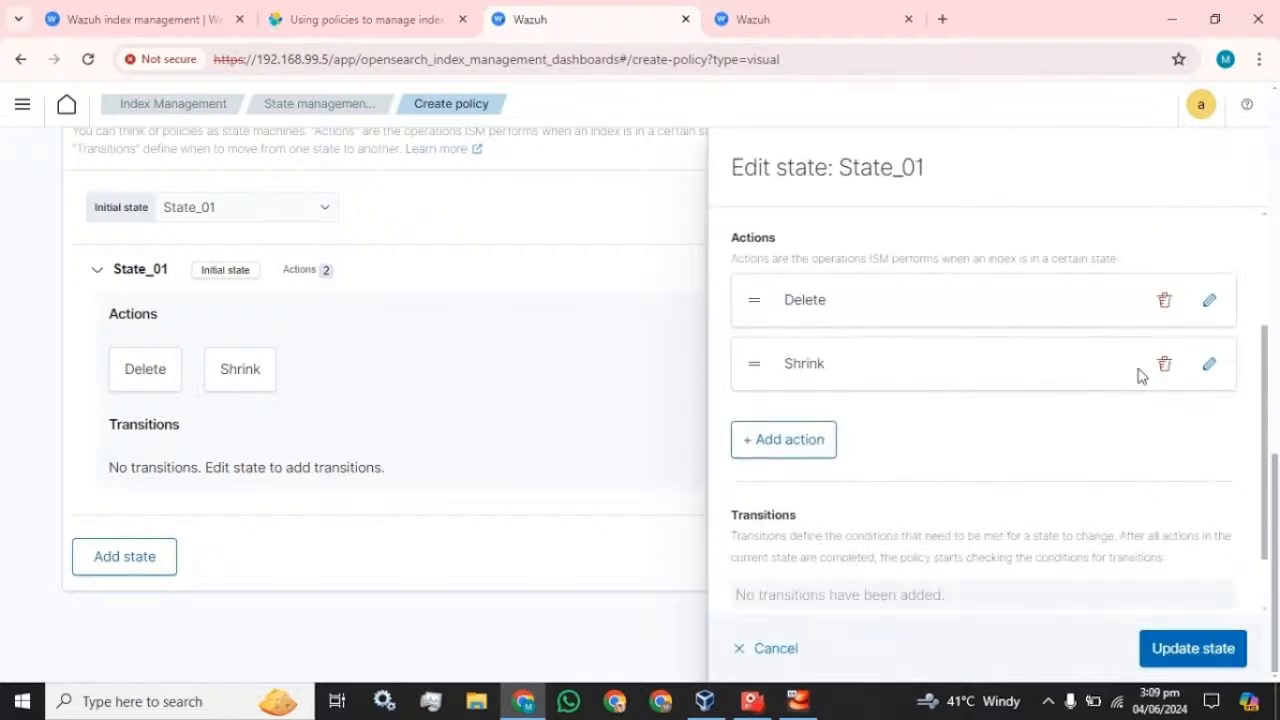
left_click(1164, 366)
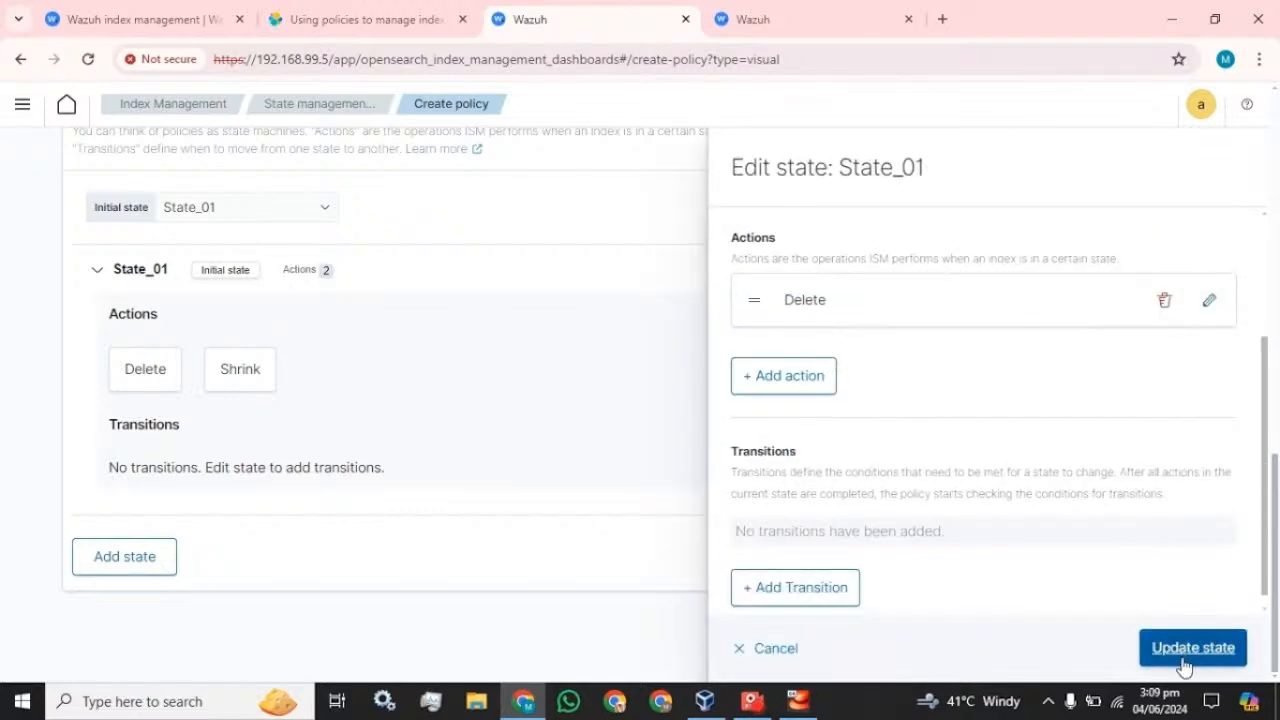
left_click(1184, 660)
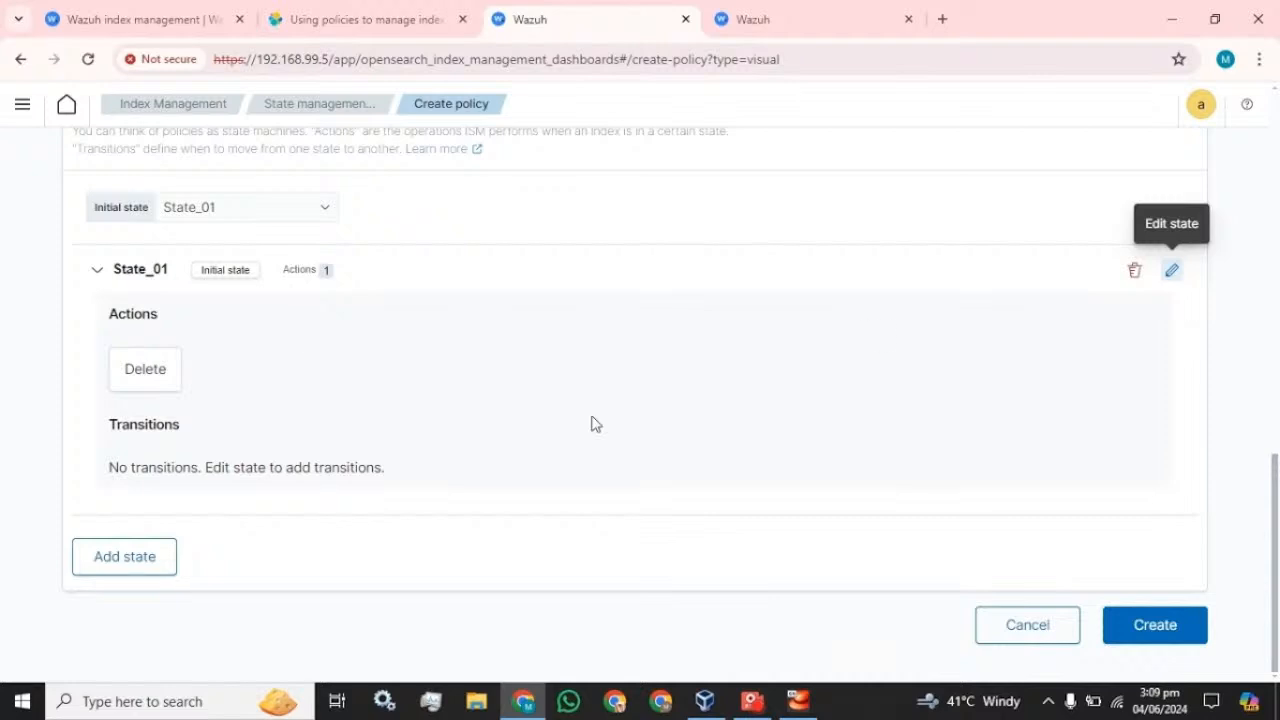
- Add a state named Shrink_02 ordered before State_01
left_click(91, 566)
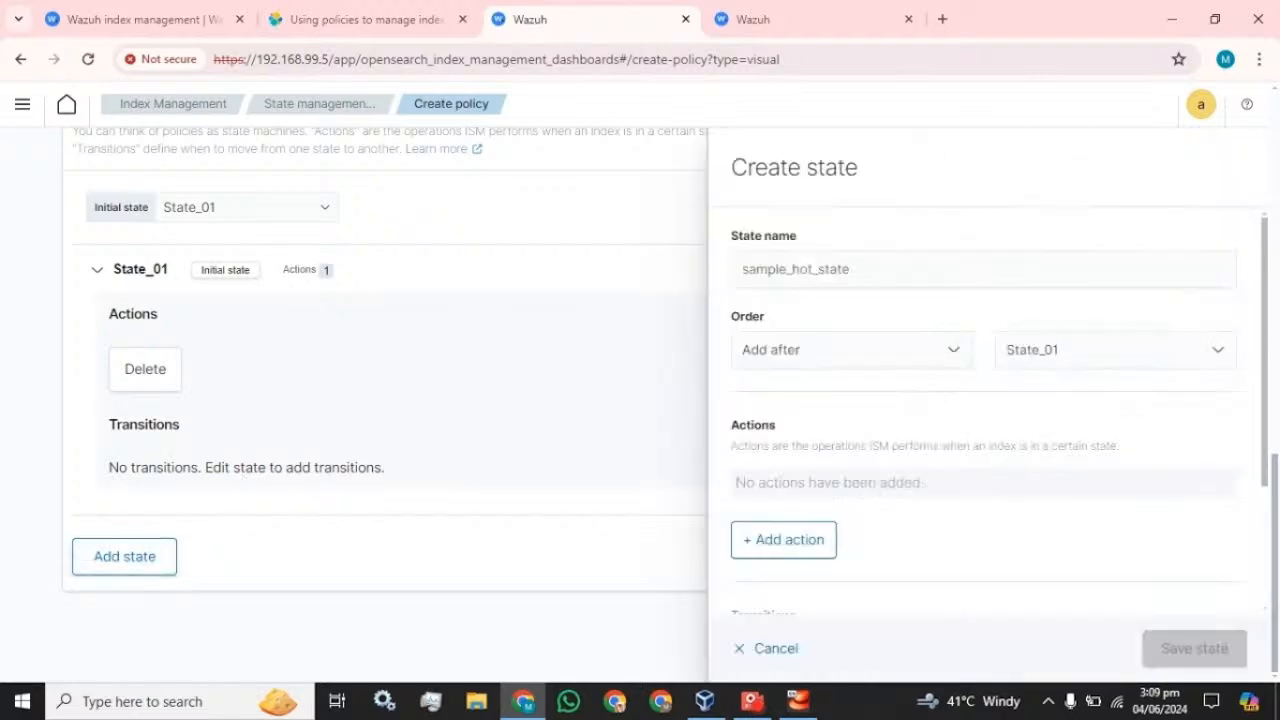
type("Shrink")
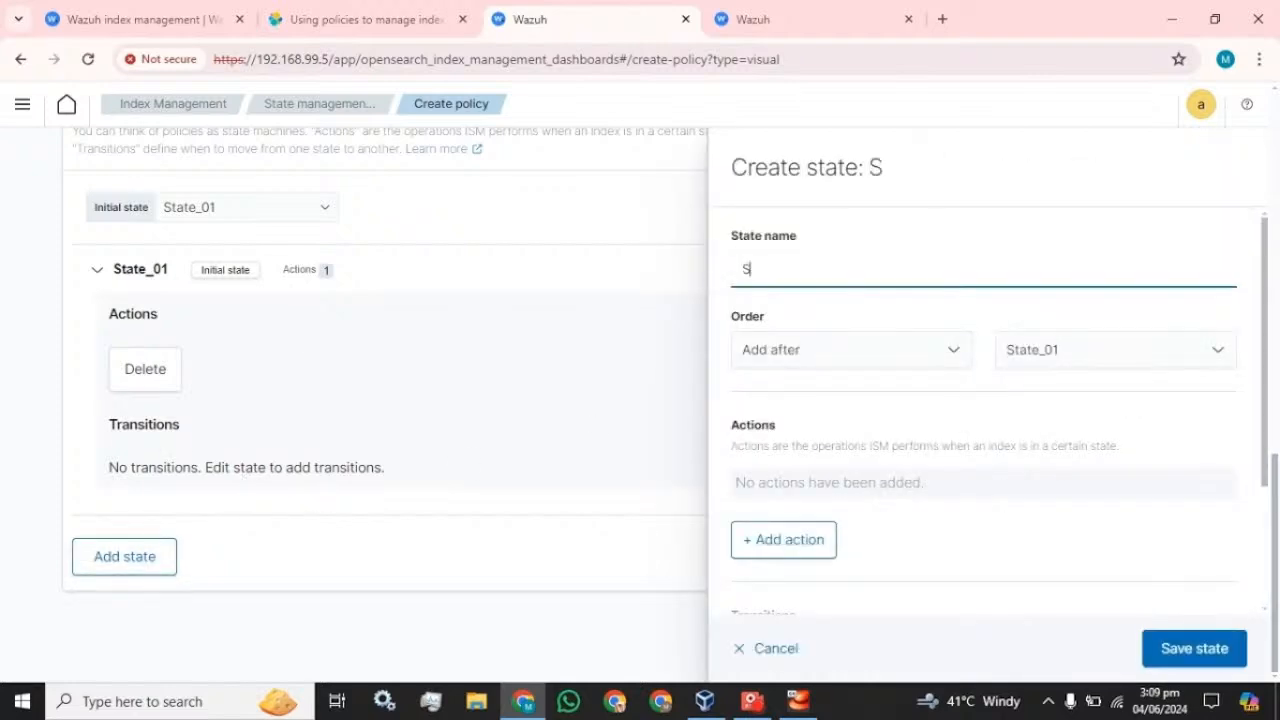
left_click(895, 349)
left_click(895, 349)
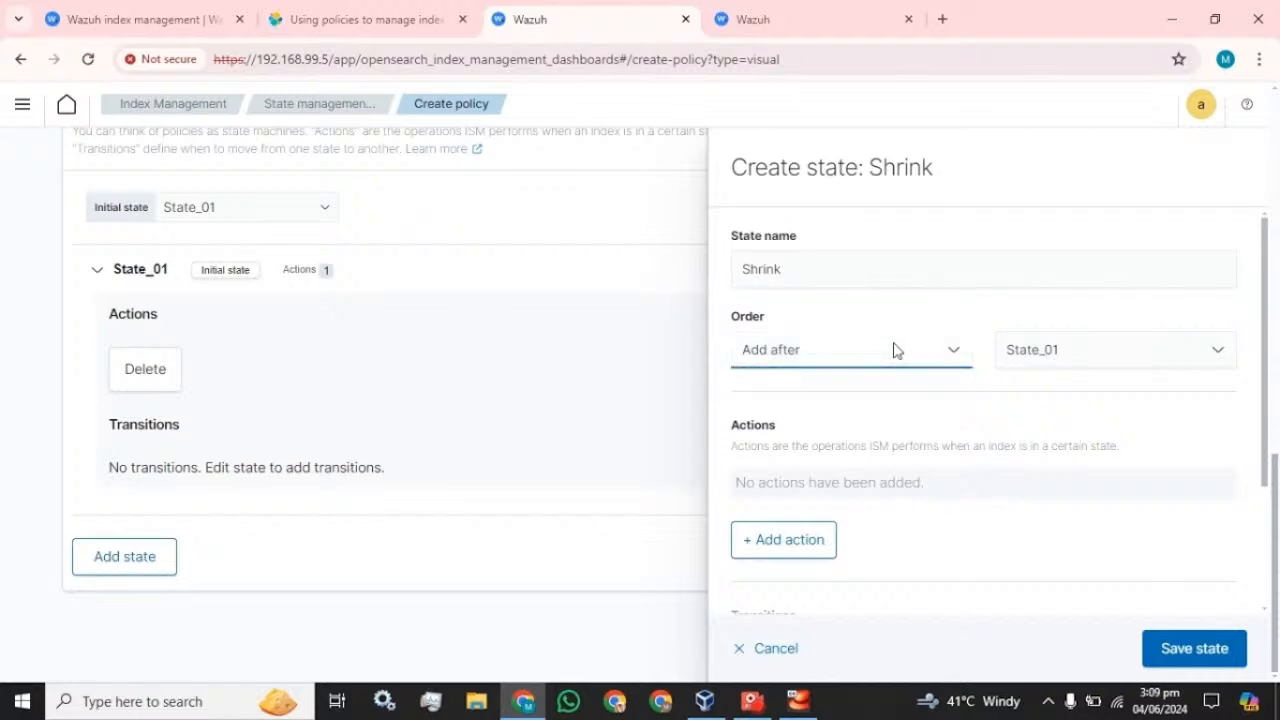
left_click(895, 349)
left_click(811, 351)
left_click(811, 351)
left_click(789, 395)
left_click(783, 269)
type("_02")
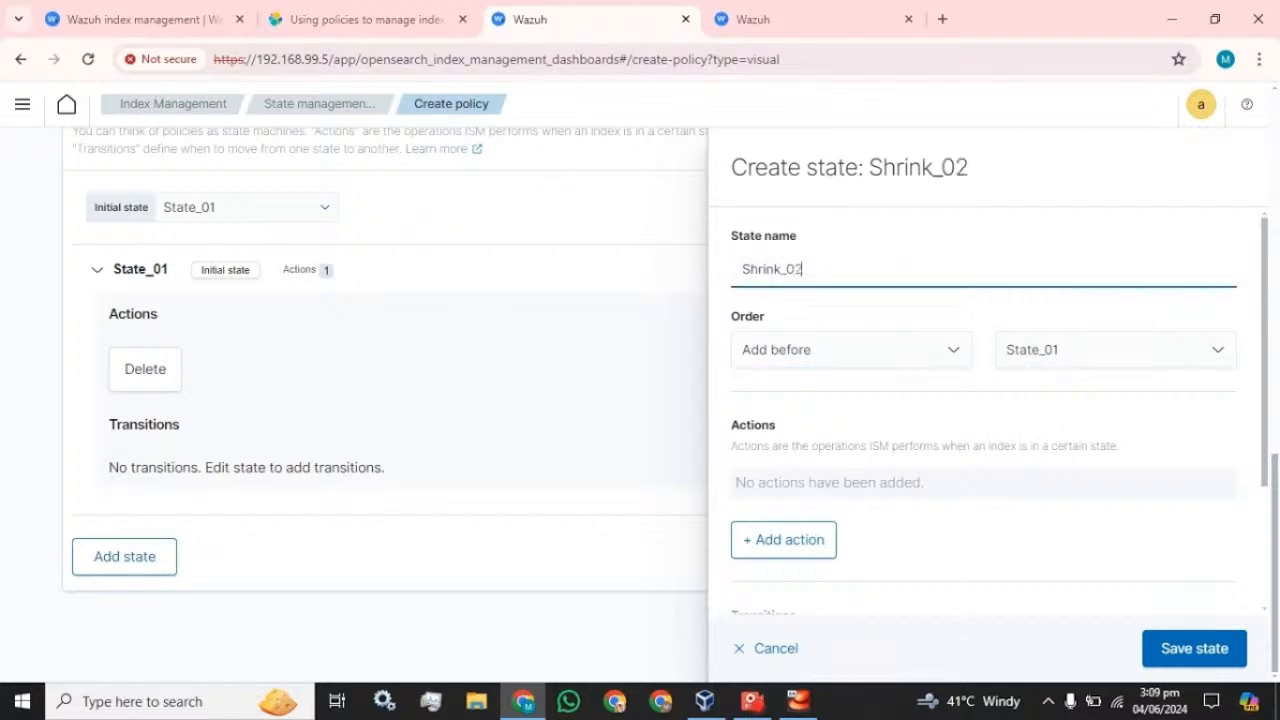
- Give Shrink_02 a Shrink action and save the state
scroll(857, 543, "down", 2)
left_click(783, 366)
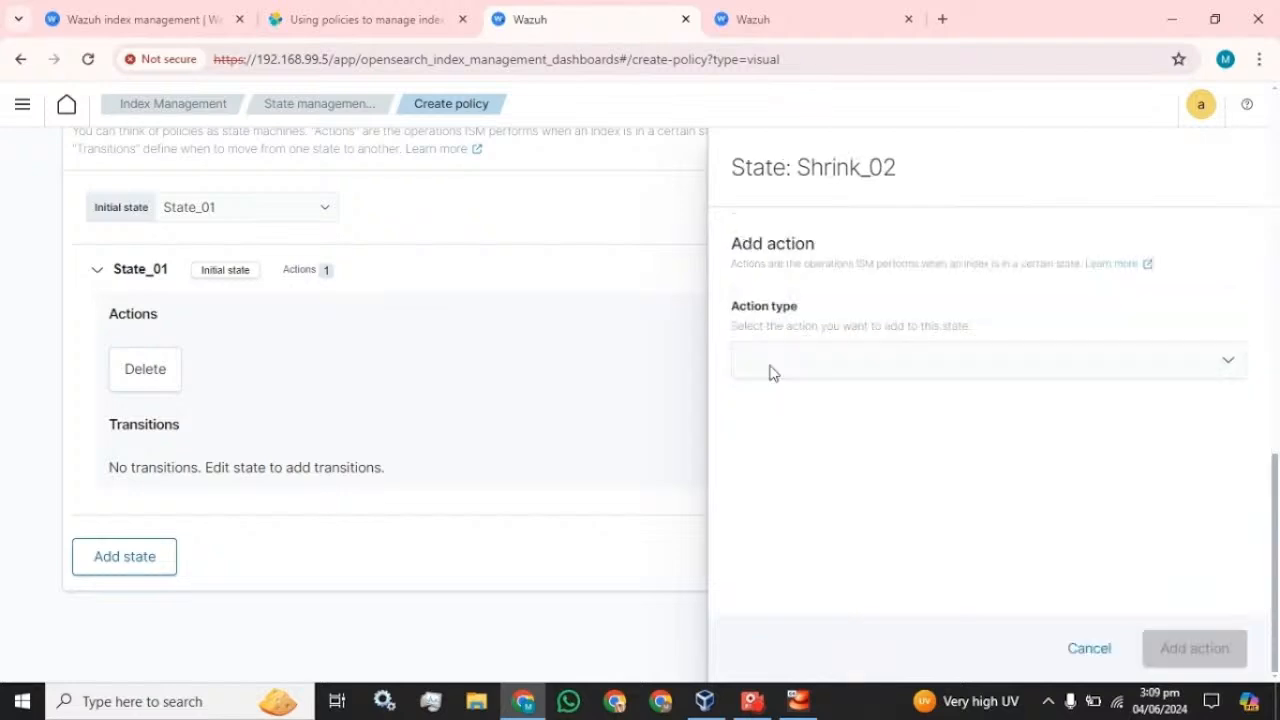
left_click(895, 366)
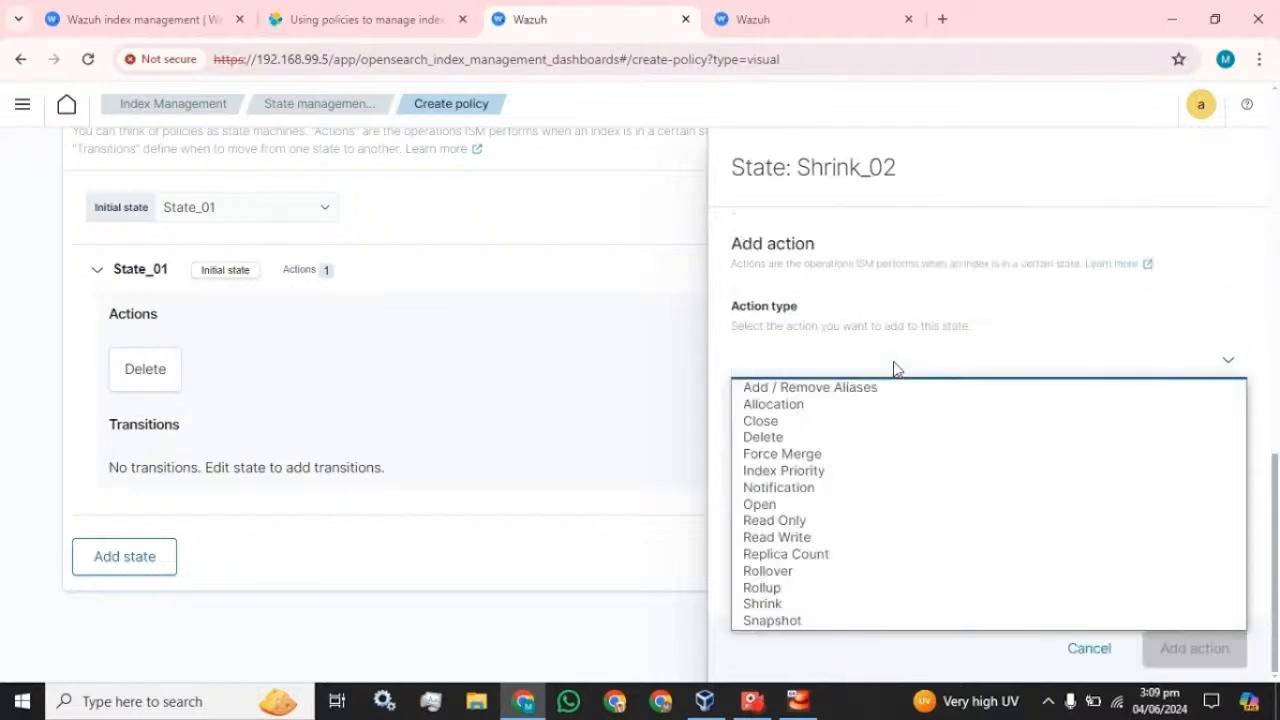
left_click(812, 606)
scroll(1143, 605, "down", 5)
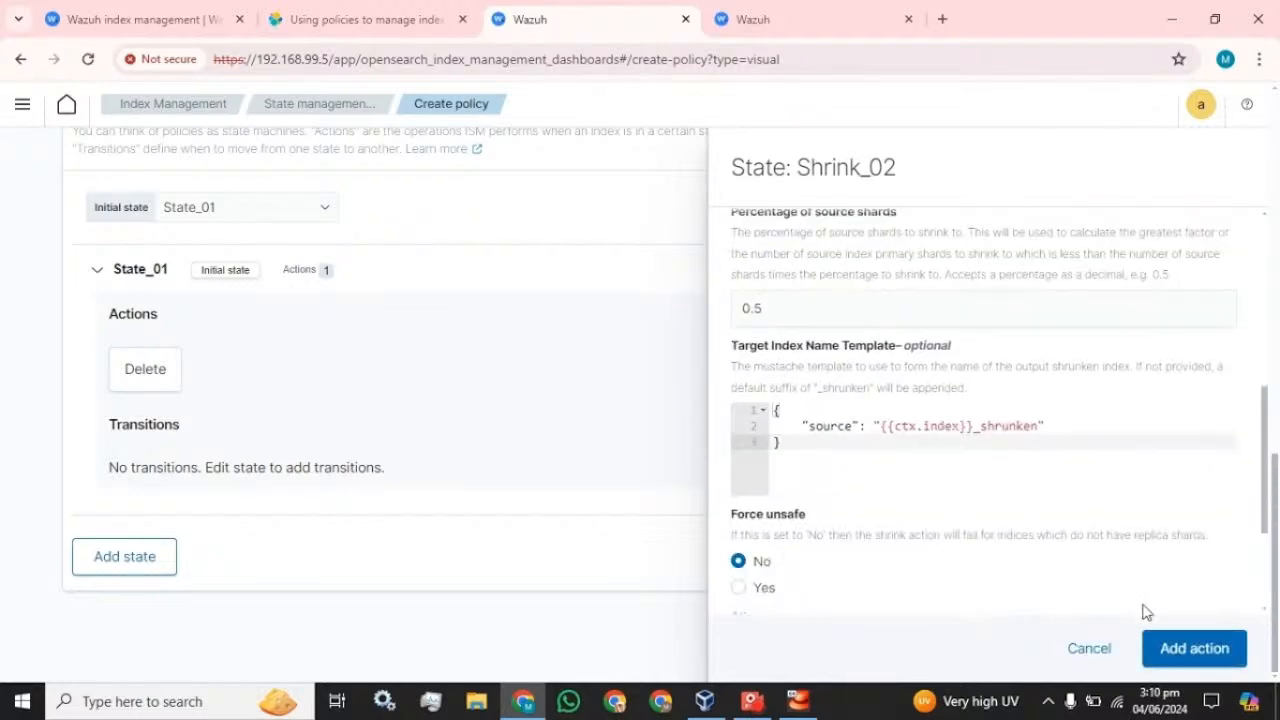
left_click(1192, 648)
left_click(1192, 648)
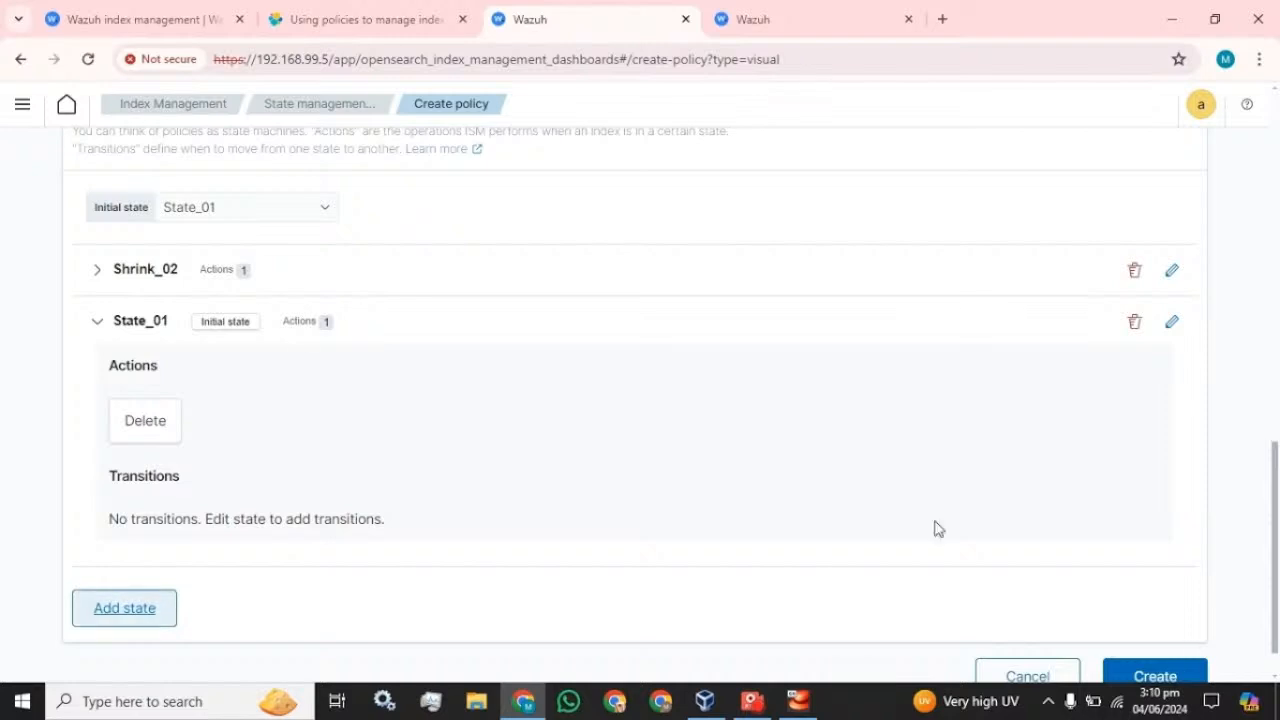
left_click(96, 321)
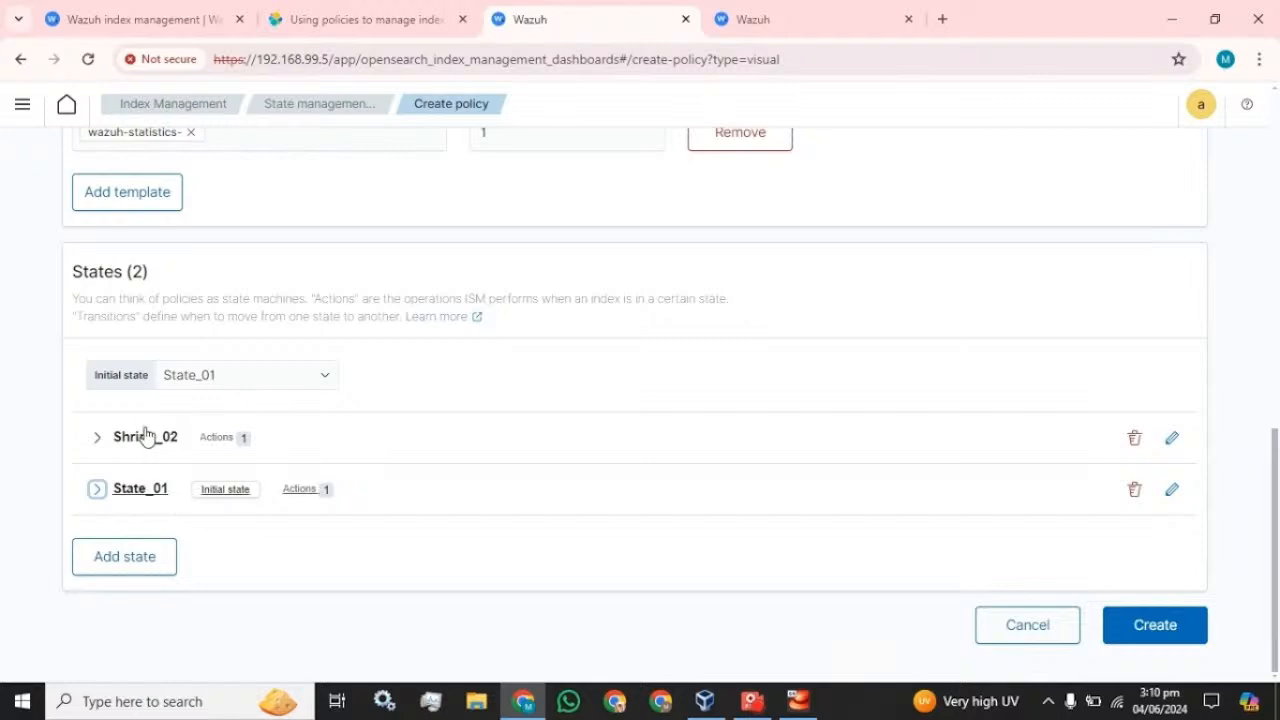
- Create Policy_01, view the managed indices, then start another policy in the visual editor
left_click(1163, 632)
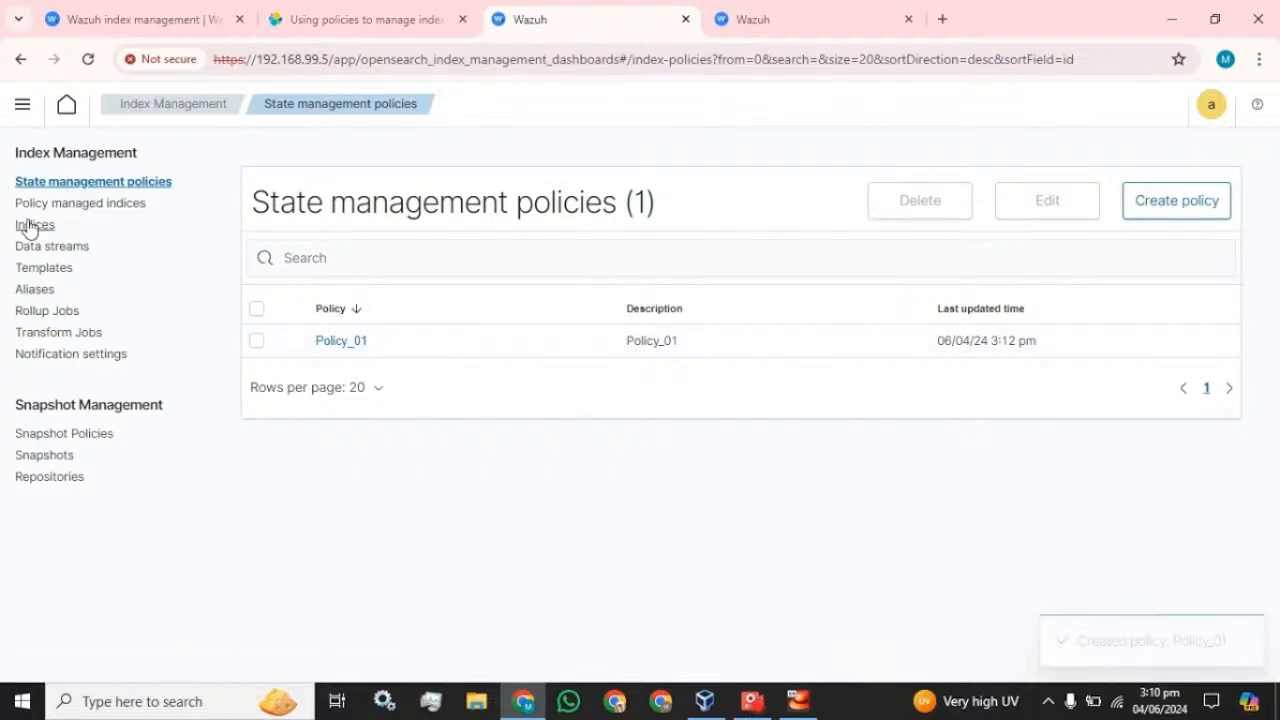
left_click(66, 202)
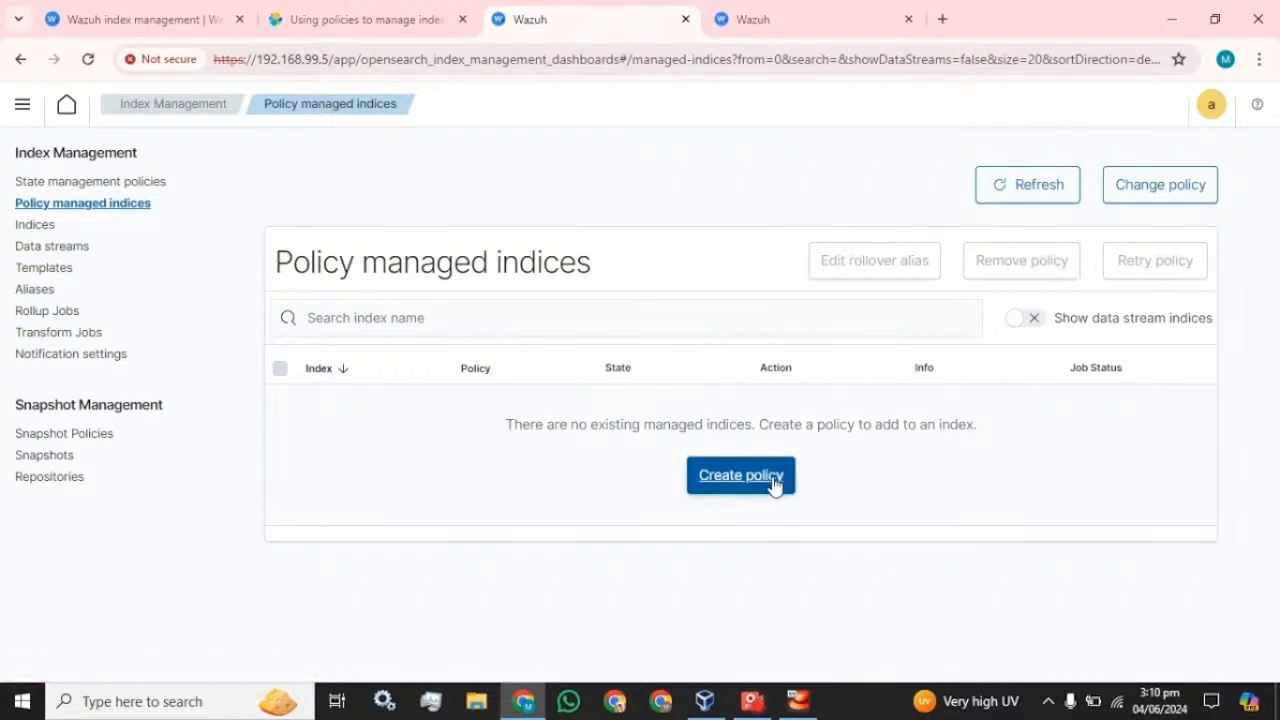
left_click(766, 484)
left_click(874, 474)
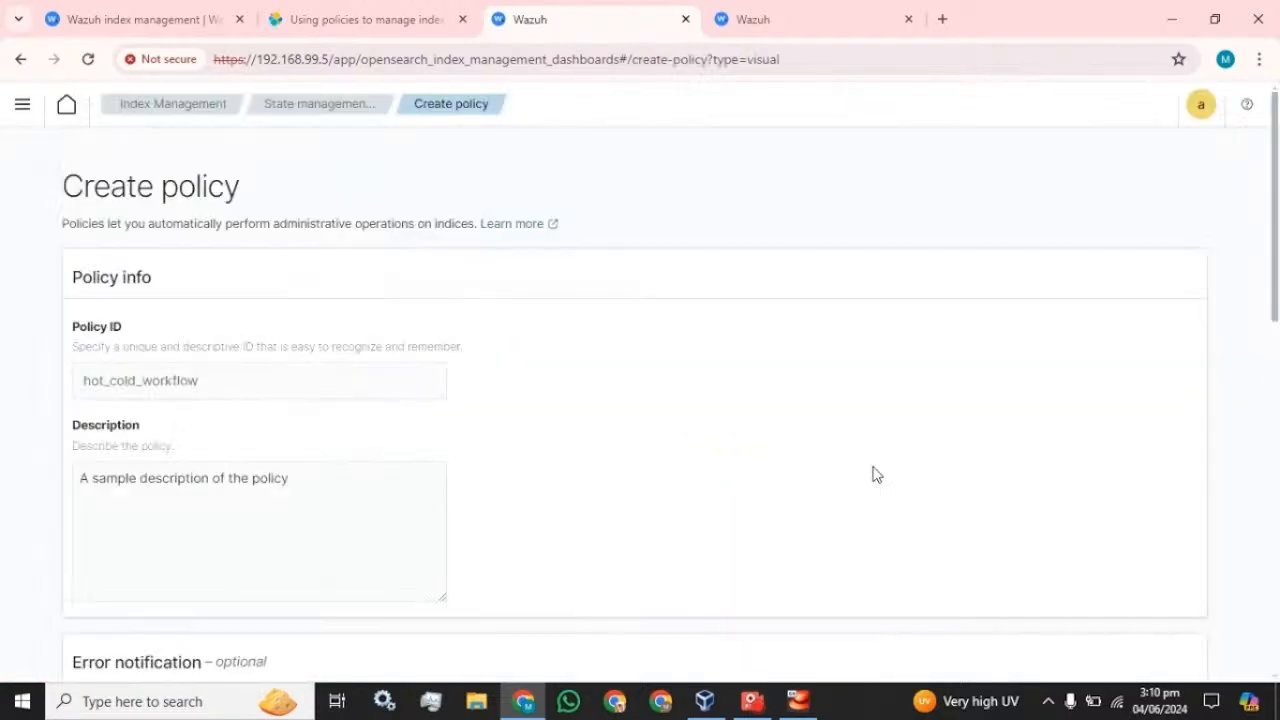
- Discard the unfinished policy and open the Indices list of 12 indices
scroll(478, 424, "down", 10)
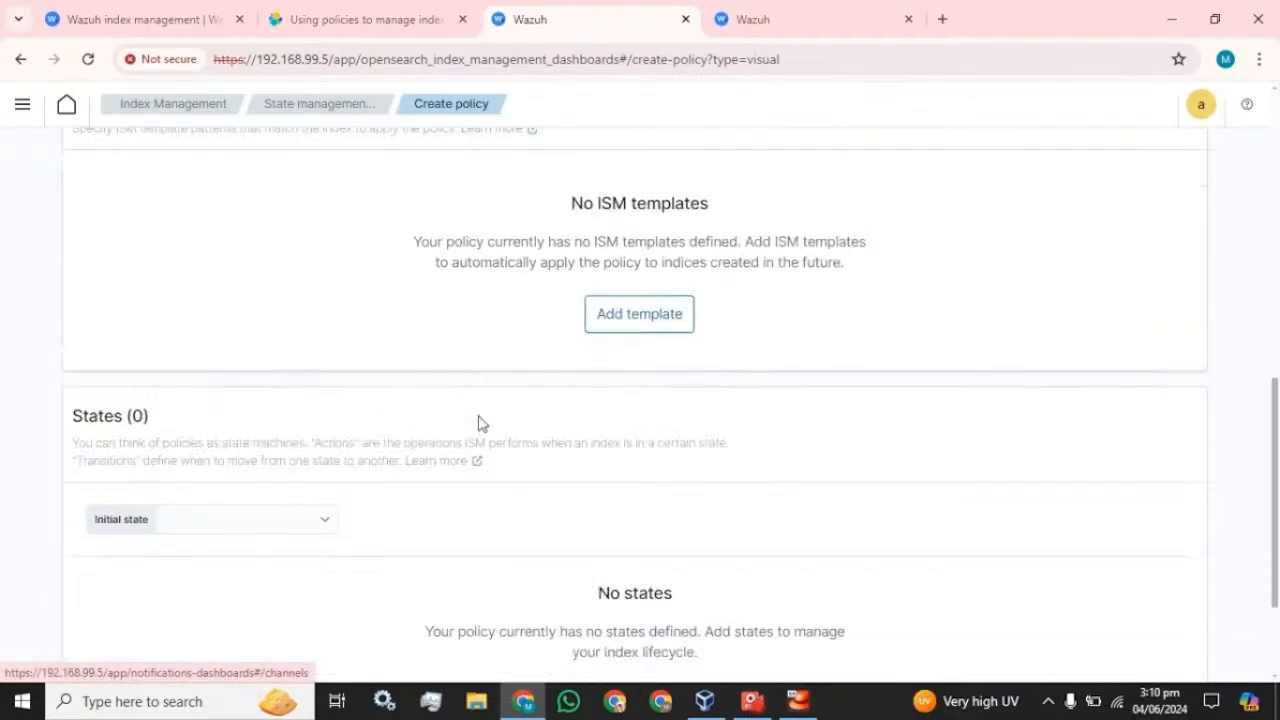
left_click(1013, 627)
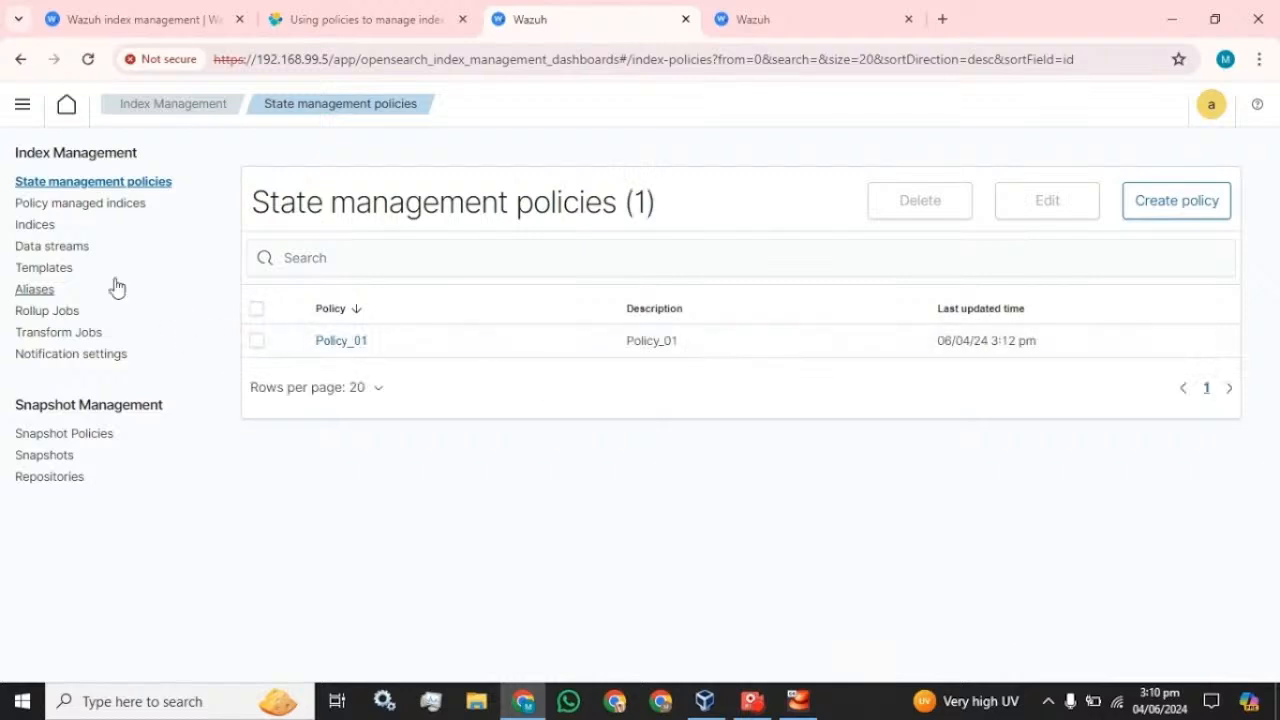
left_click(47, 226)
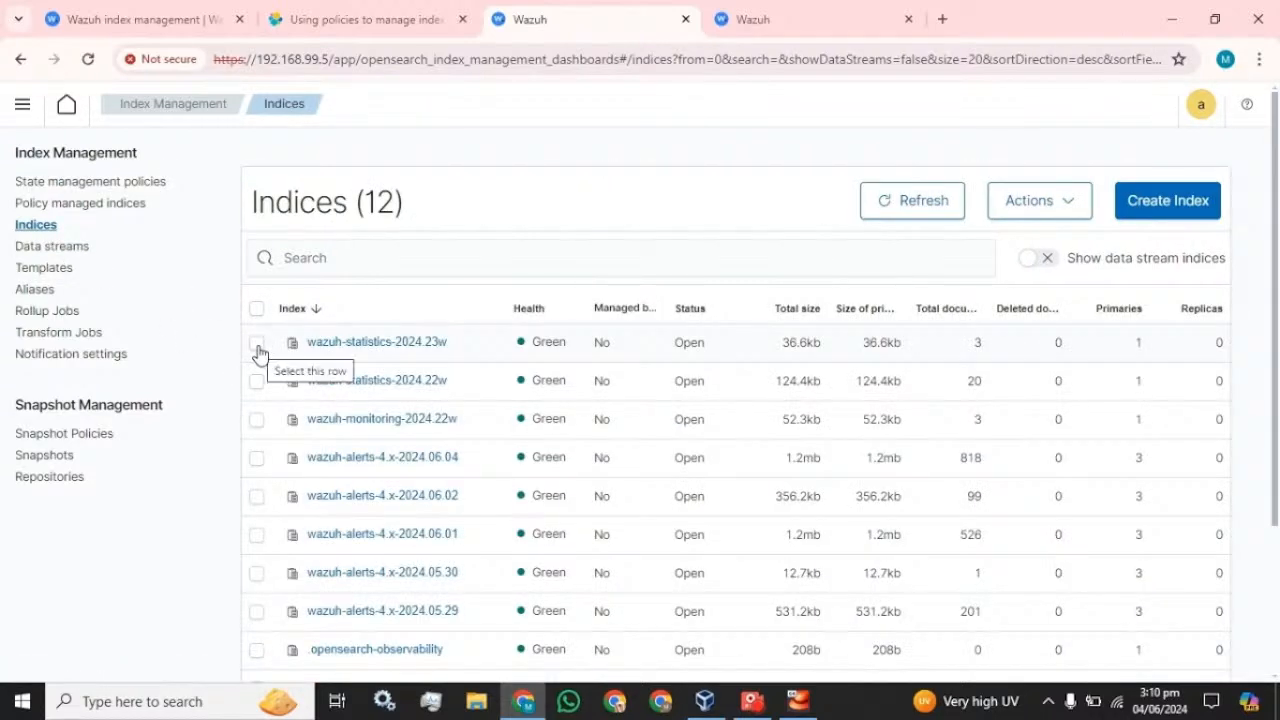
- Apply Policy_01 to wazuh-statistics-2024.23w through Actions > Apply policy, then deselect the row
left_click(257, 342)
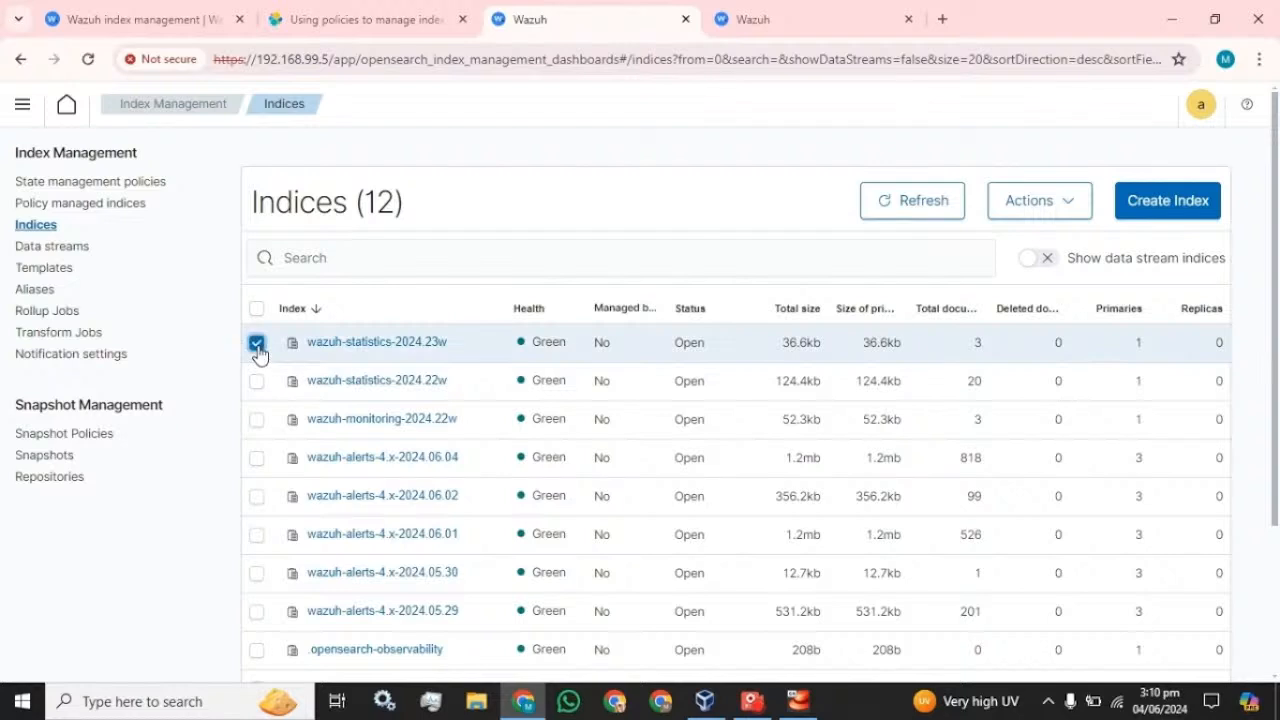
left_click(1070, 200)
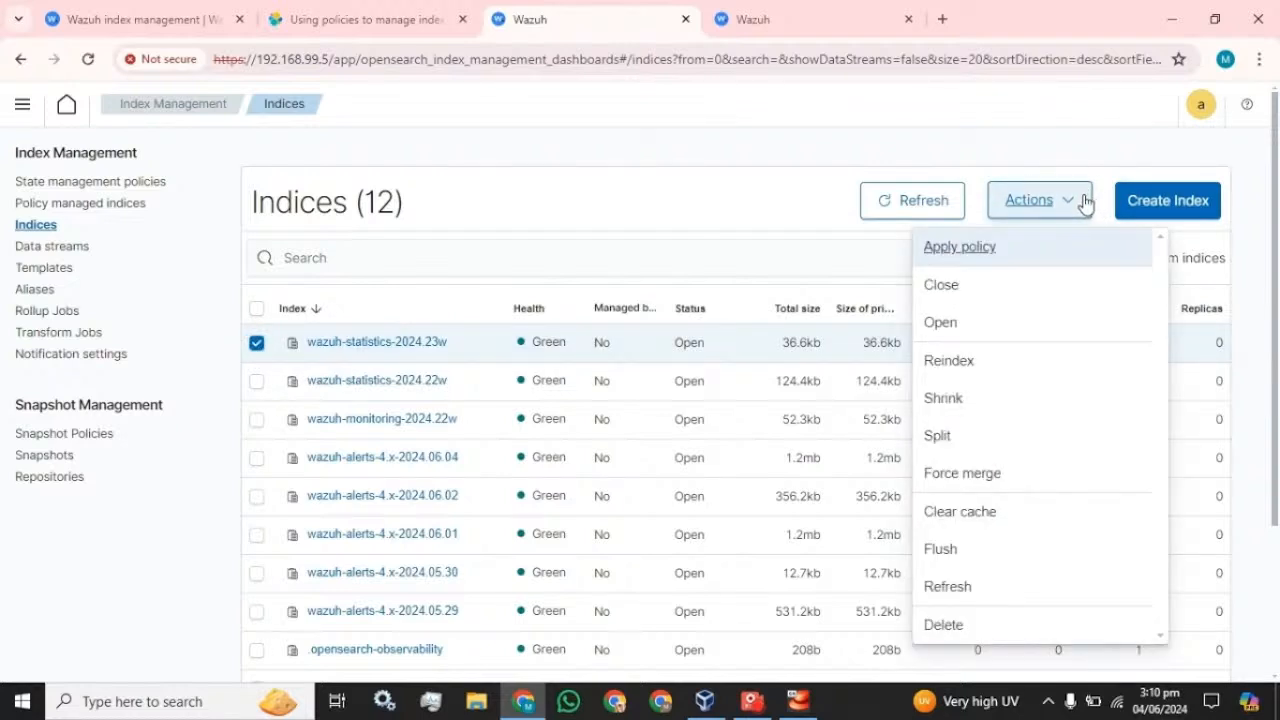
left_click(978, 249)
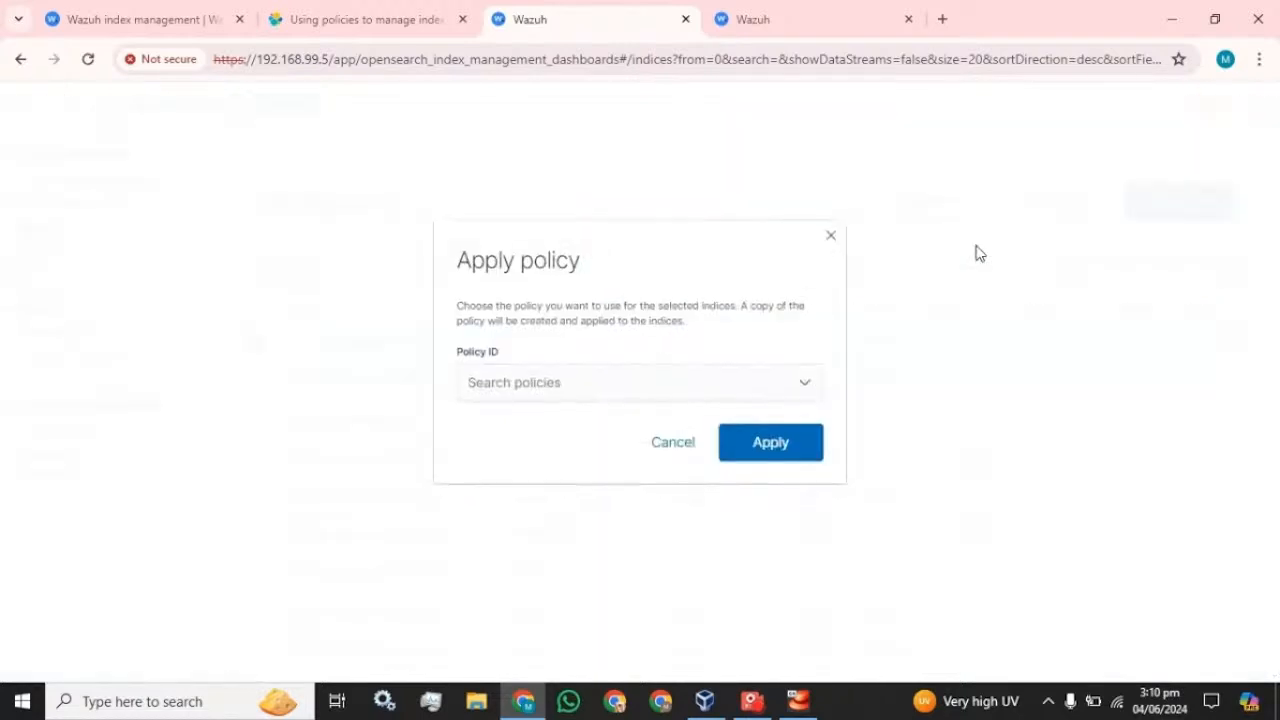
left_click(783, 392)
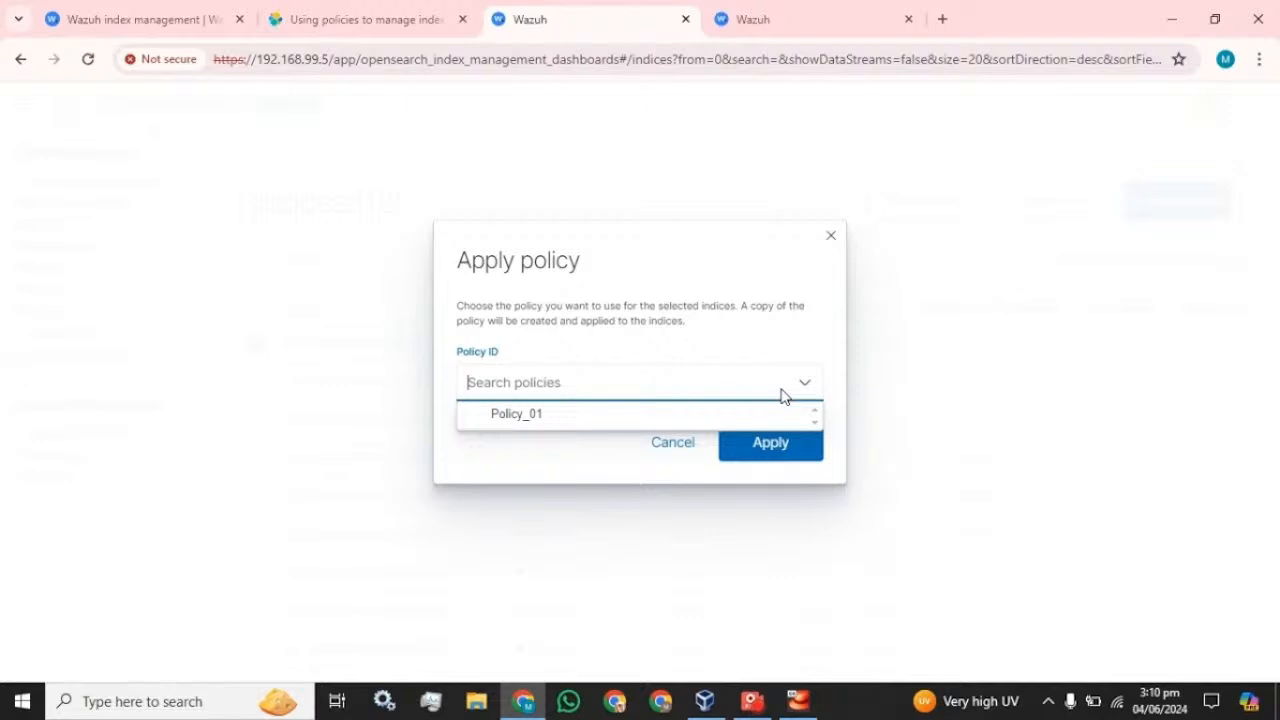
left_click(543, 420)
left_click(884, 537)
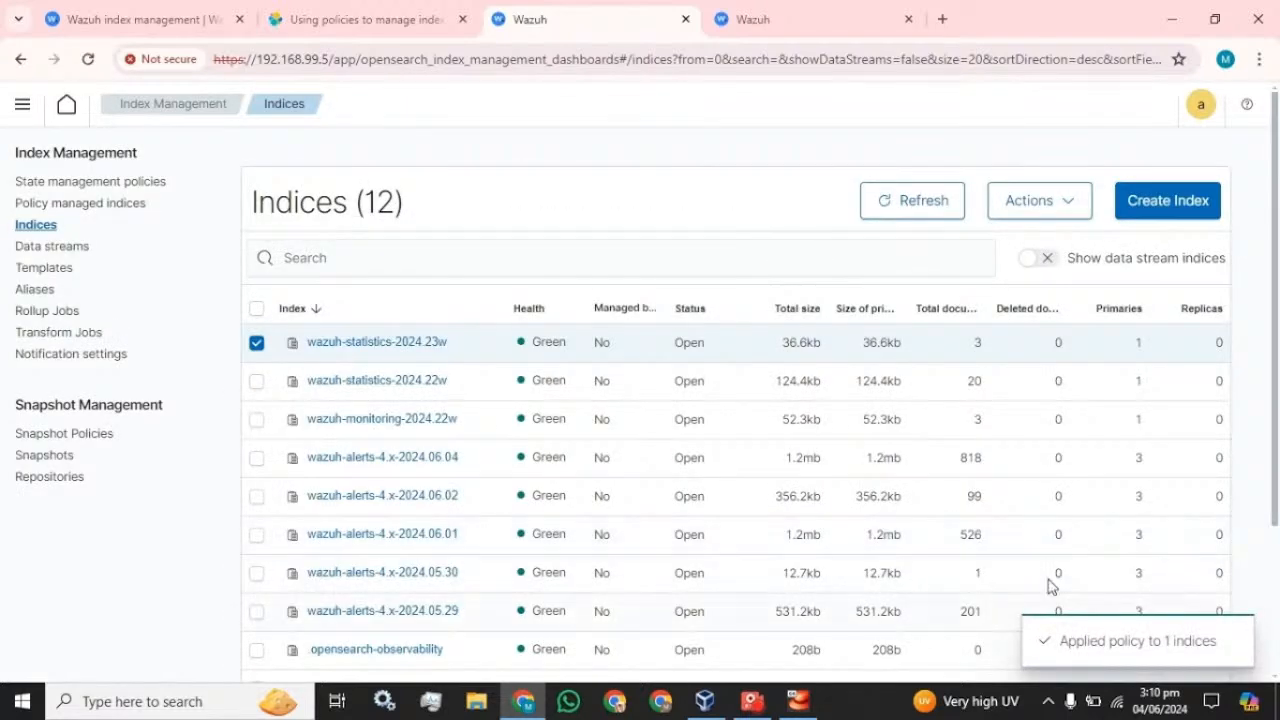
left_click(257, 344)
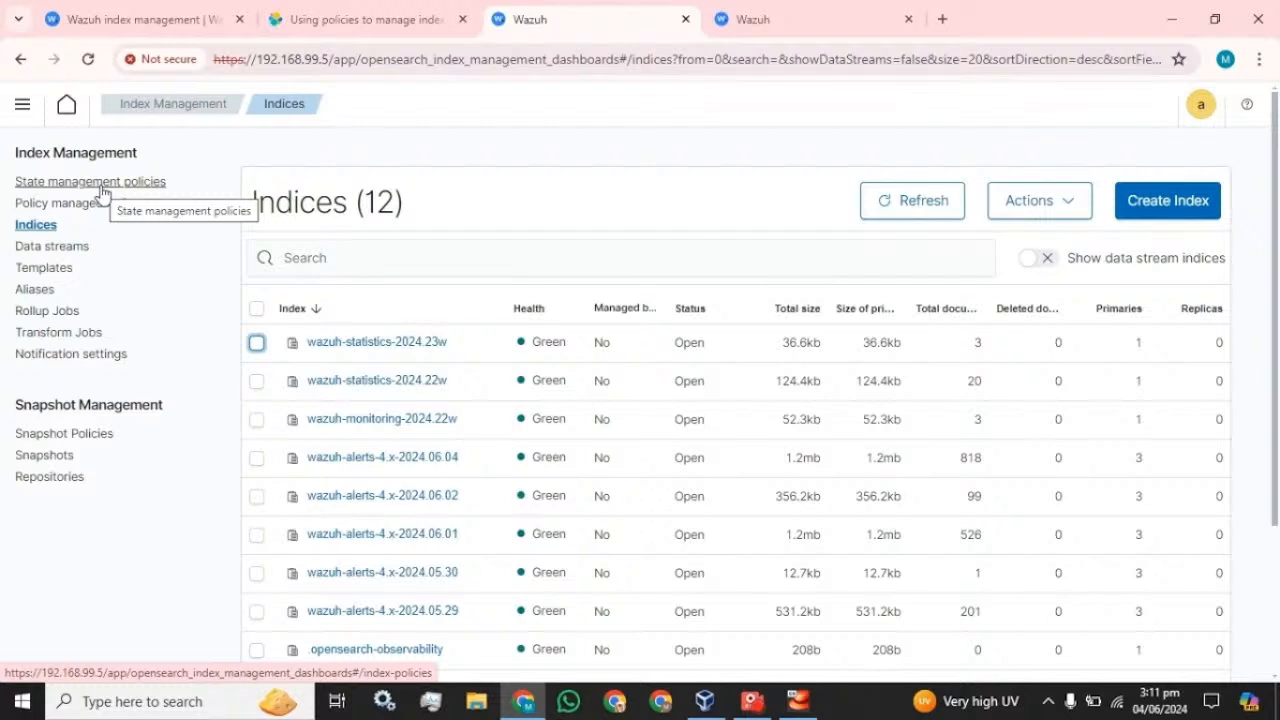
left_click(256, 381)
left_click(1057, 214)
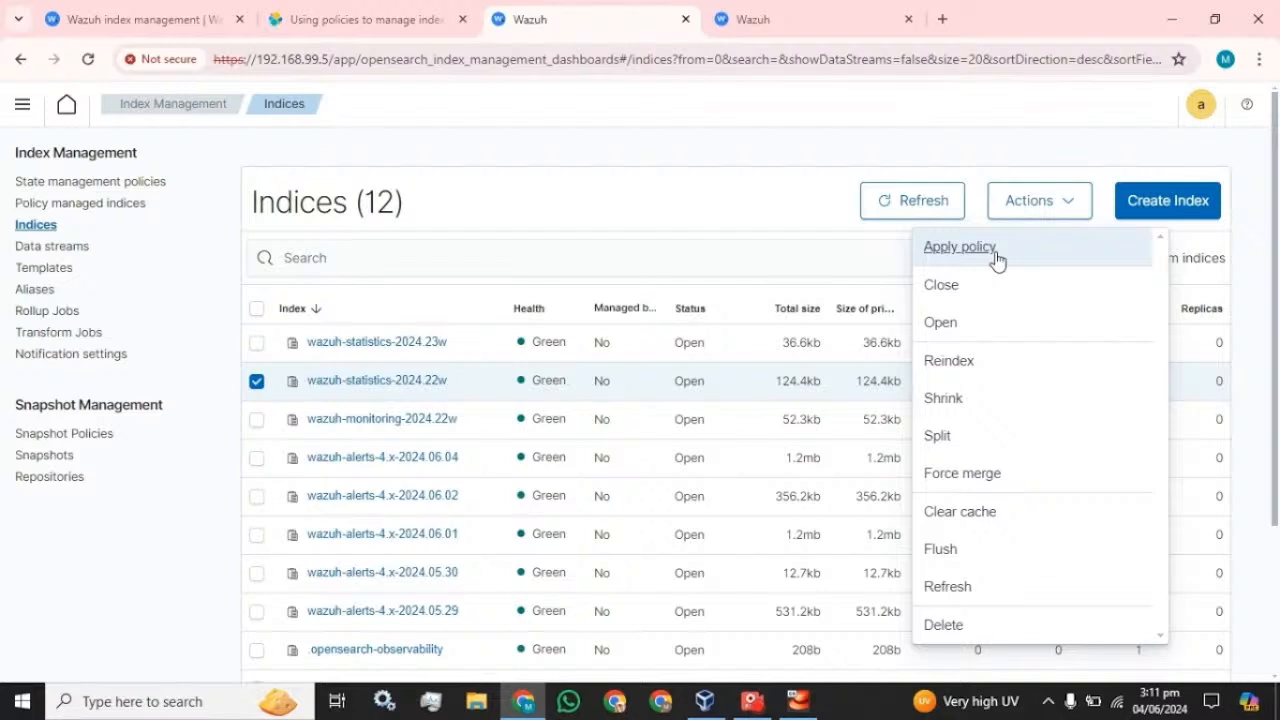
left_click(996, 259)
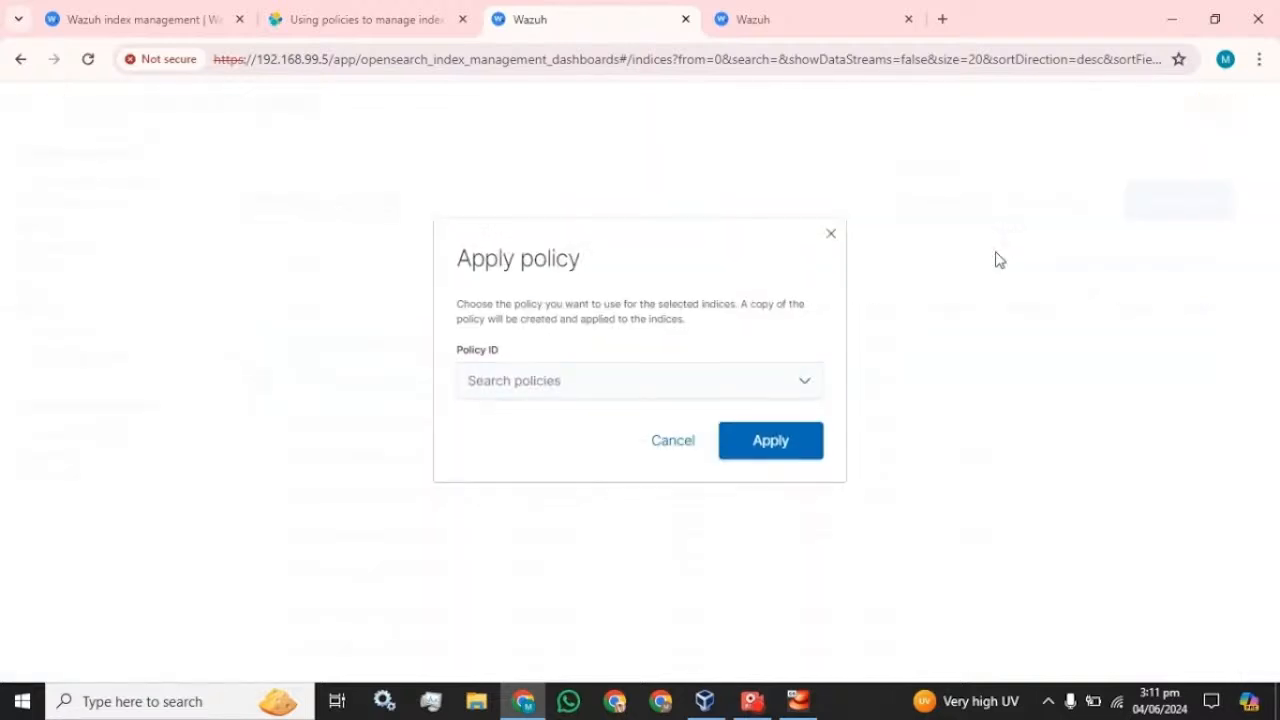
left_click(683, 397)
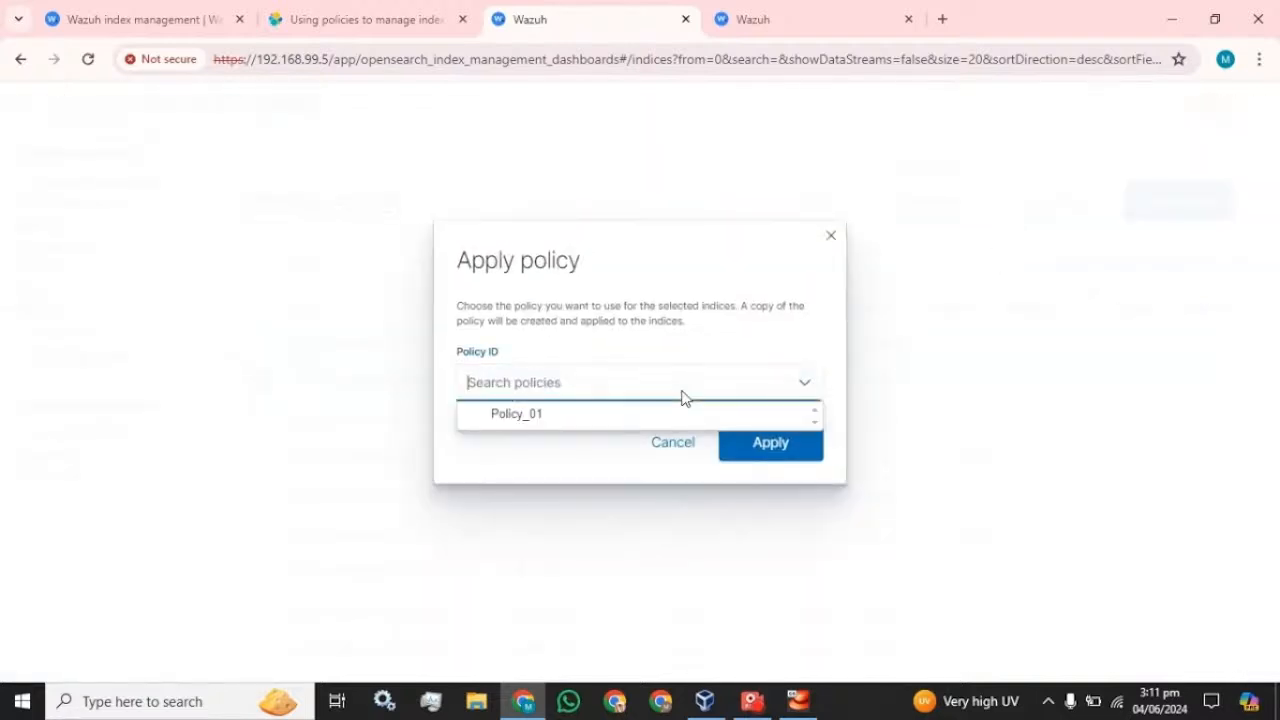
left_click(618, 416)
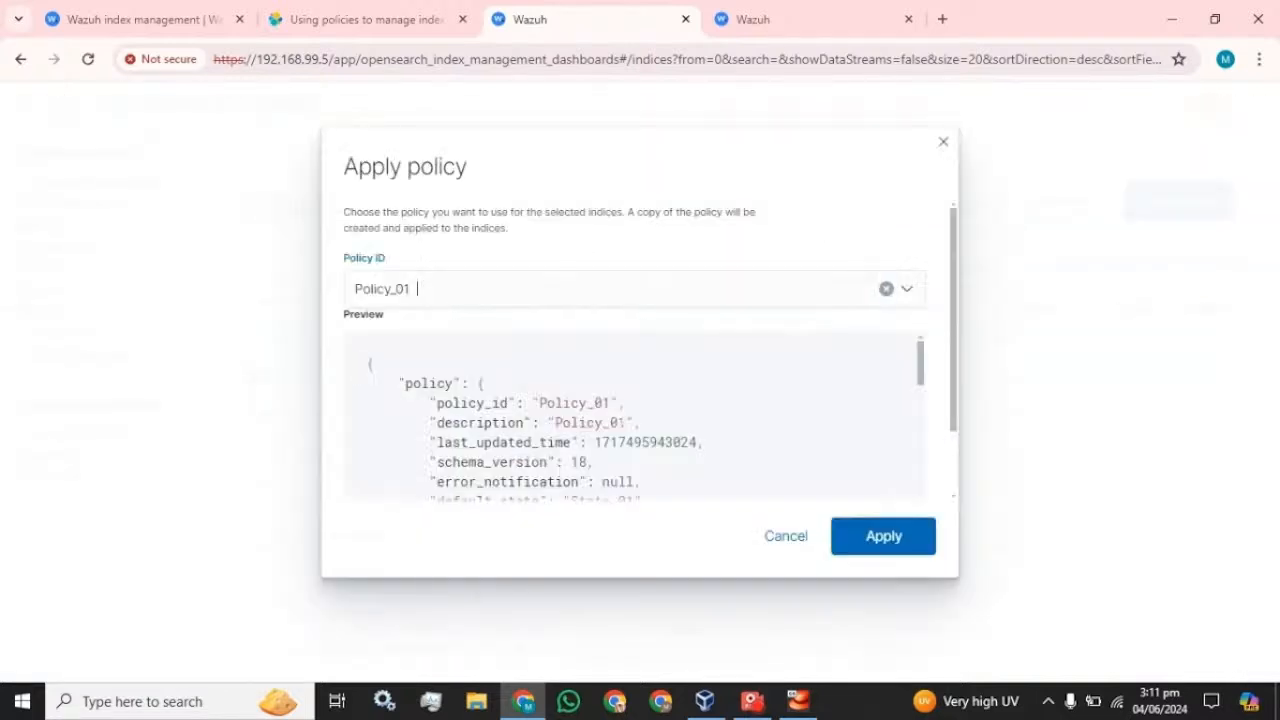
left_click(760, 536)
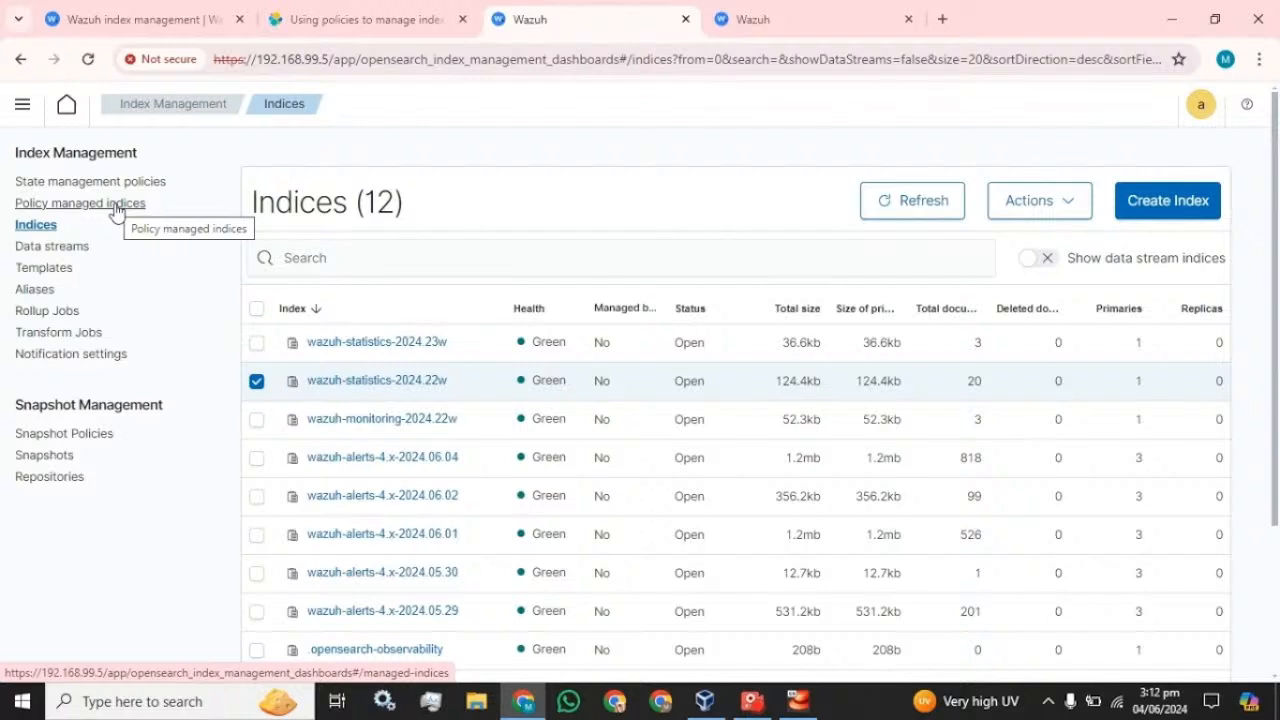
- Visit Notification settings, then return to Indices where wazuh-statistics-2024.23w shows as policy-managed
left_click(104, 356)
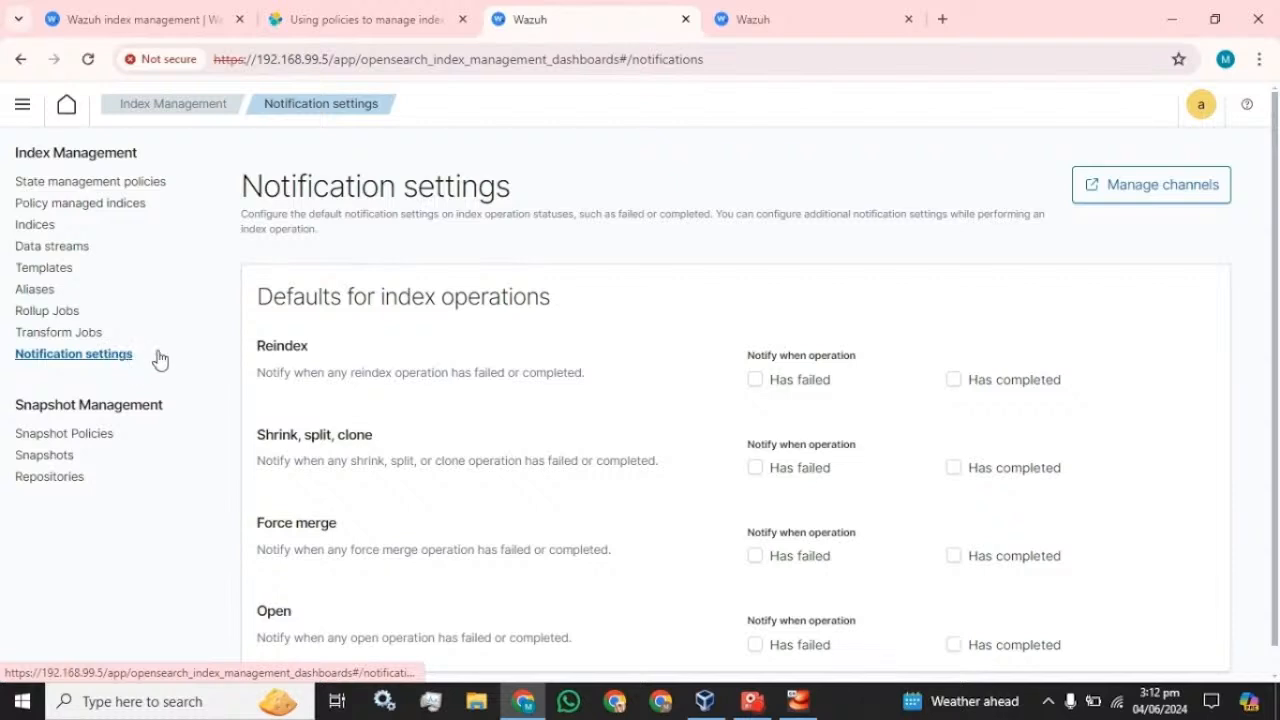
scroll(267, 388, "down", 1)
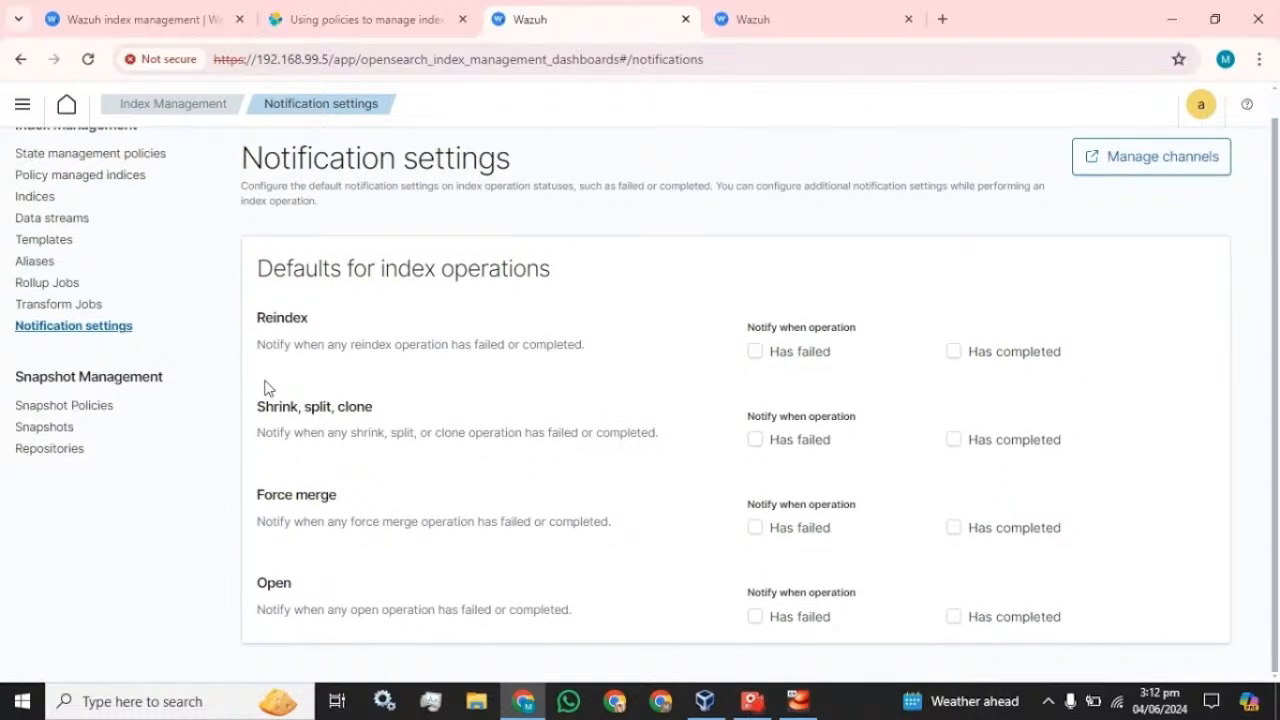
scroll(267, 388, "up", 1)
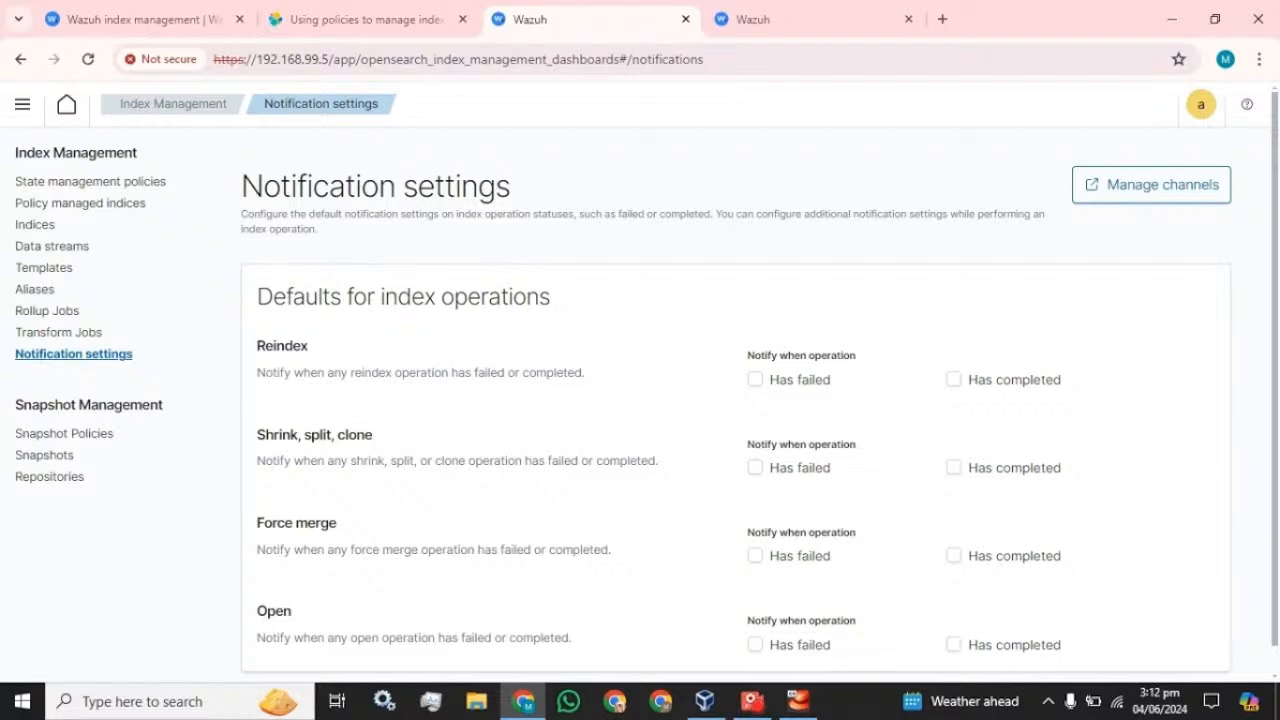
left_click(33, 233)
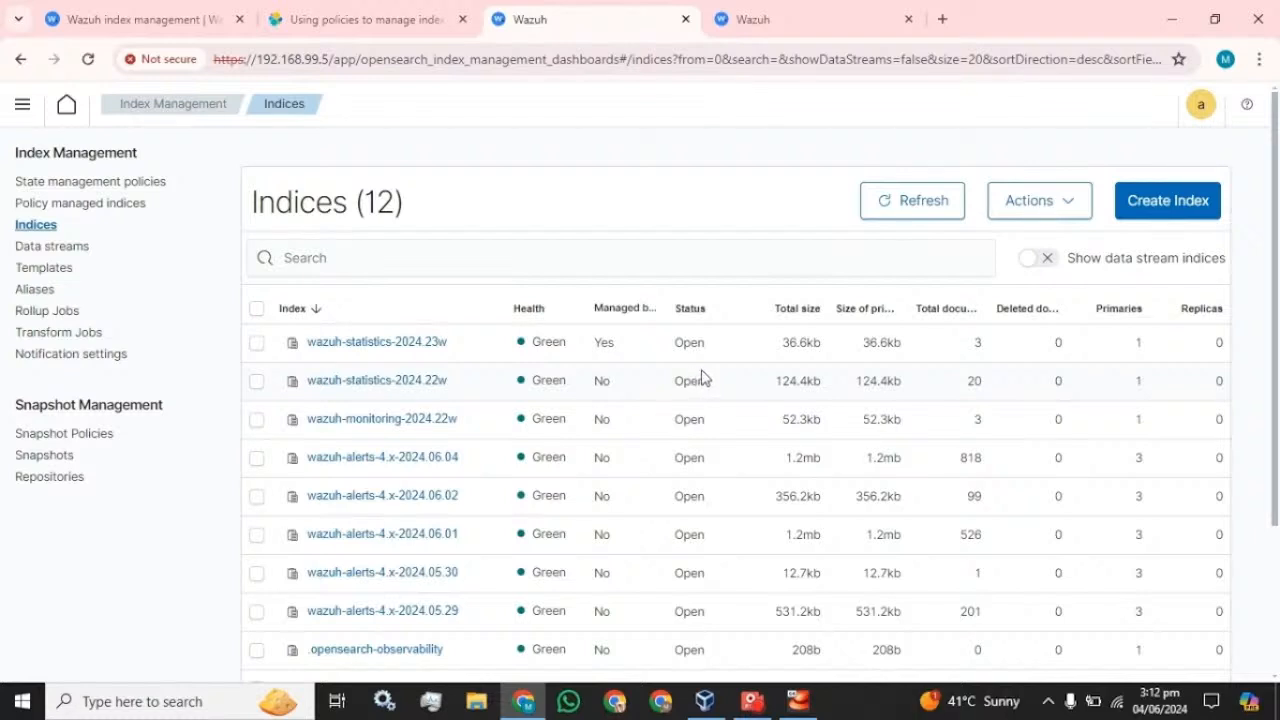
- Scroll to the bottom of the Indices table
scroll(614, 380, "down", 2)
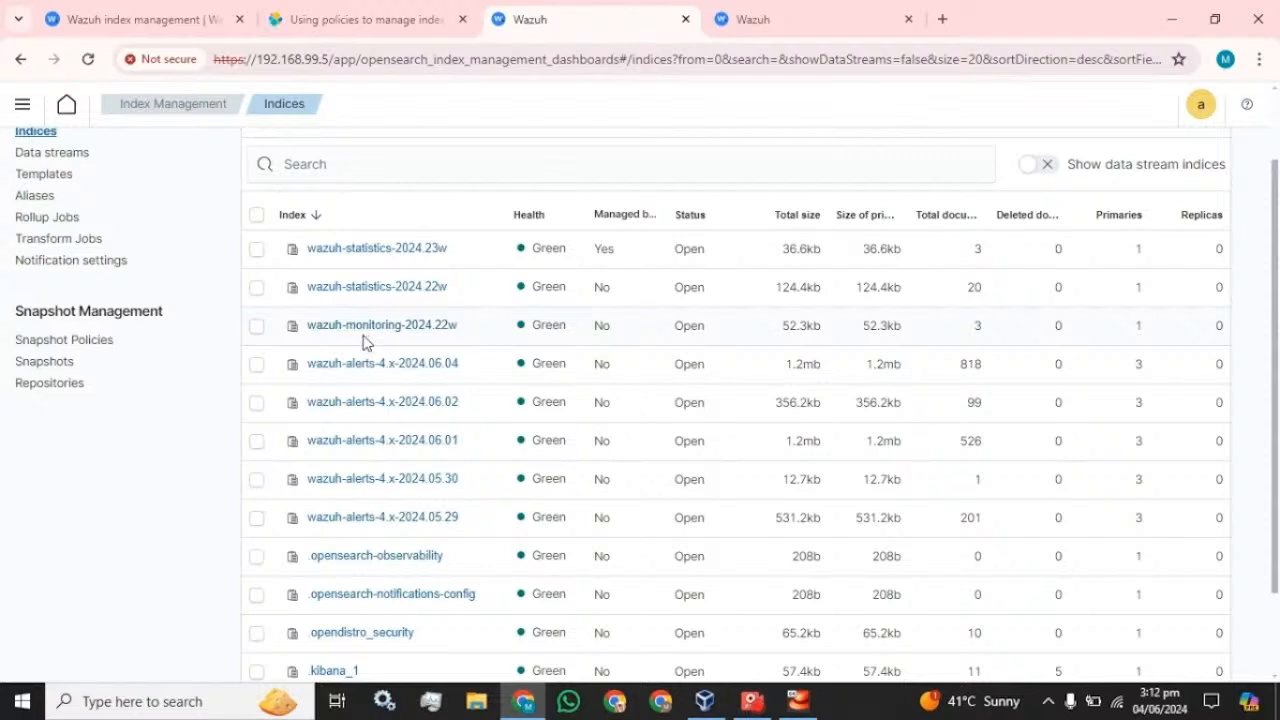
scroll(360, 330, "down", 2)
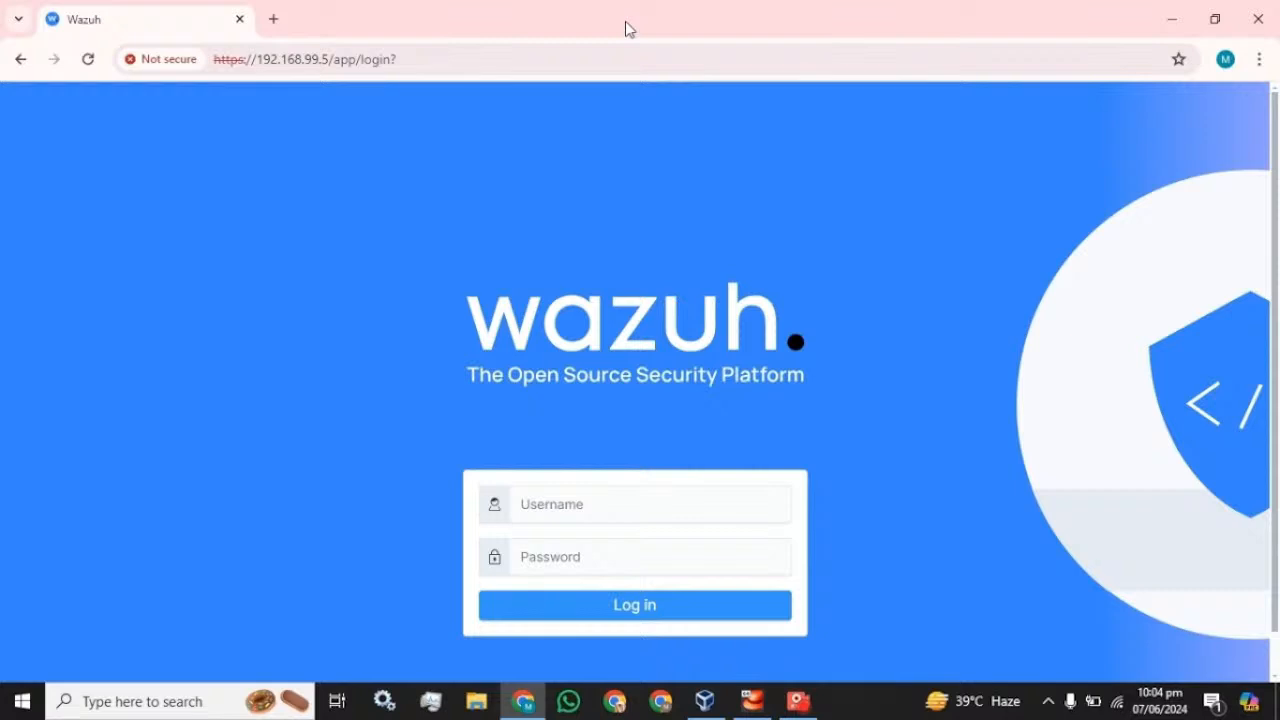
- Sign in as admin with the account password and dismiss Chrome's password warning
left_click(575, 504)
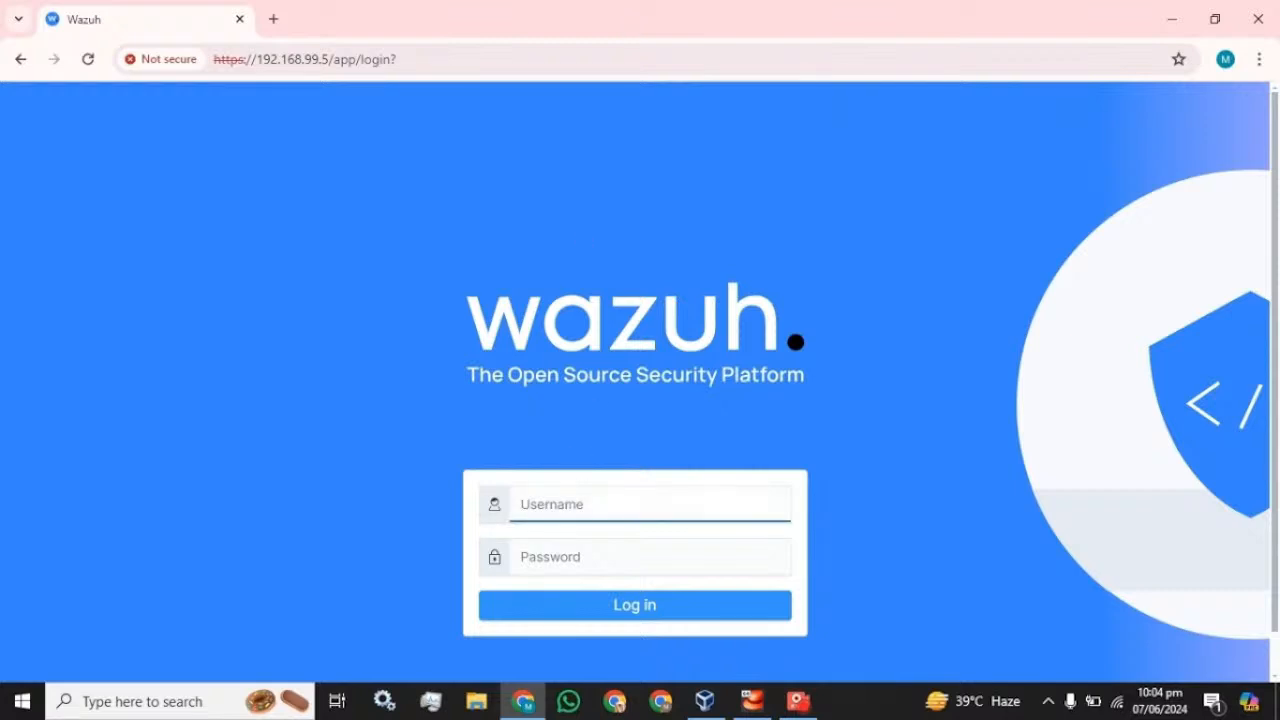
type("admin")
key("Tab")
type("•••••")
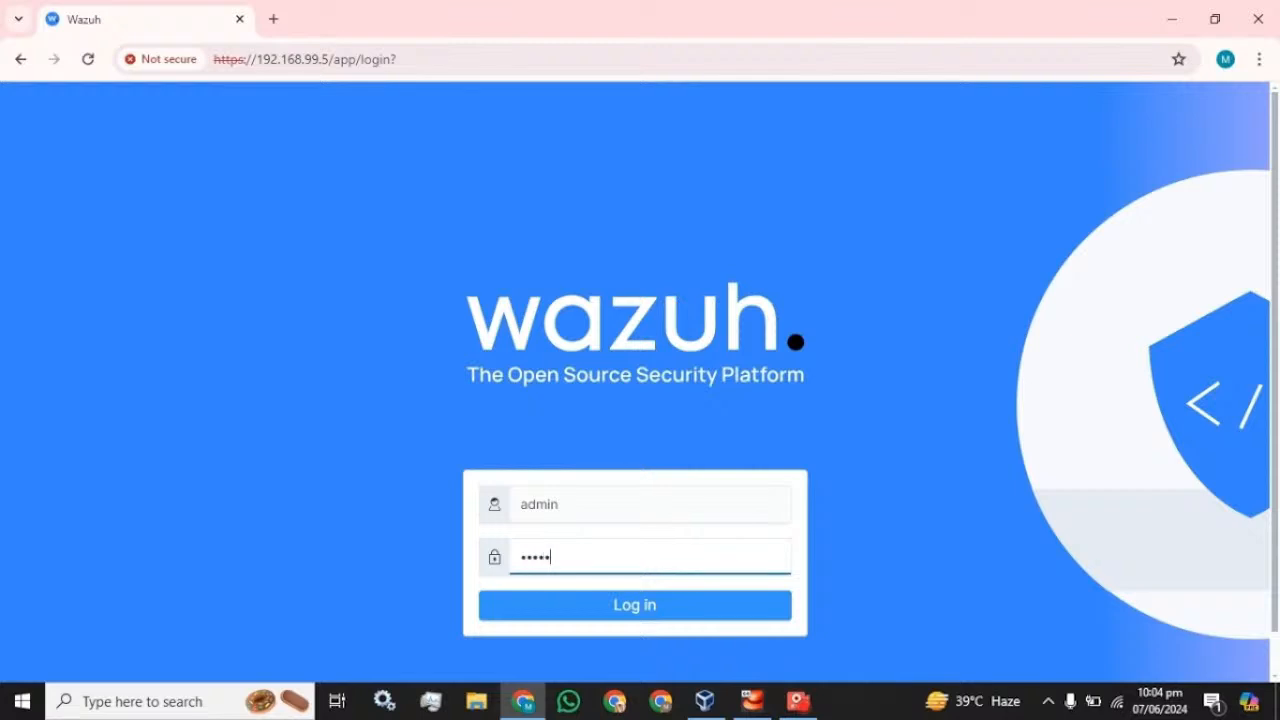
key("Return")
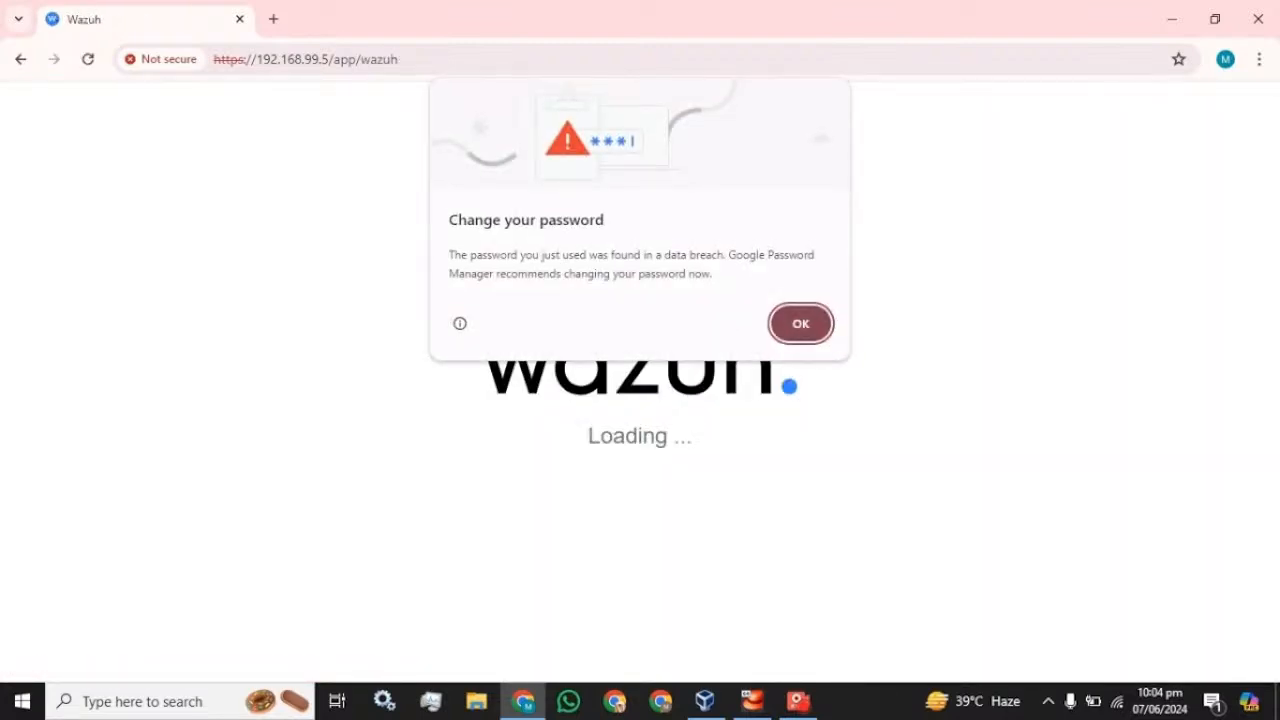
left_click(803, 330)
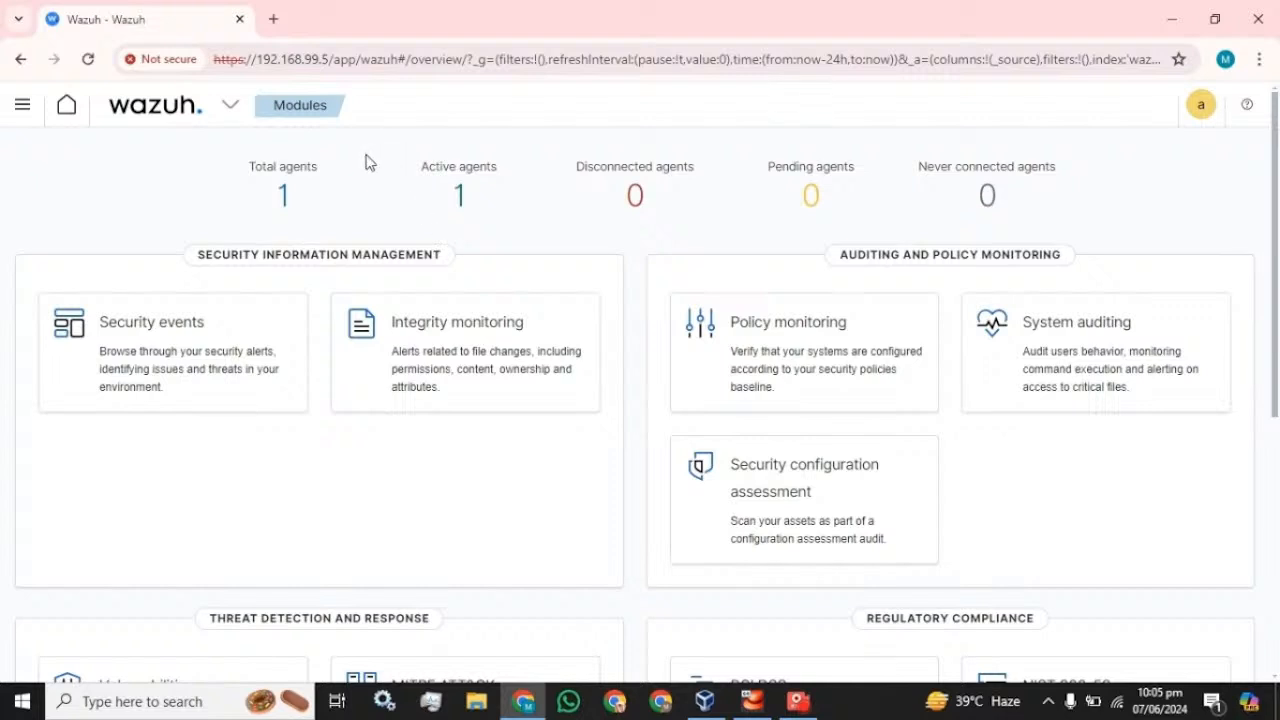
- Open Security events and scroll through its dashboard of 183 alerts from the last 24 hours
left_click(185, 327)
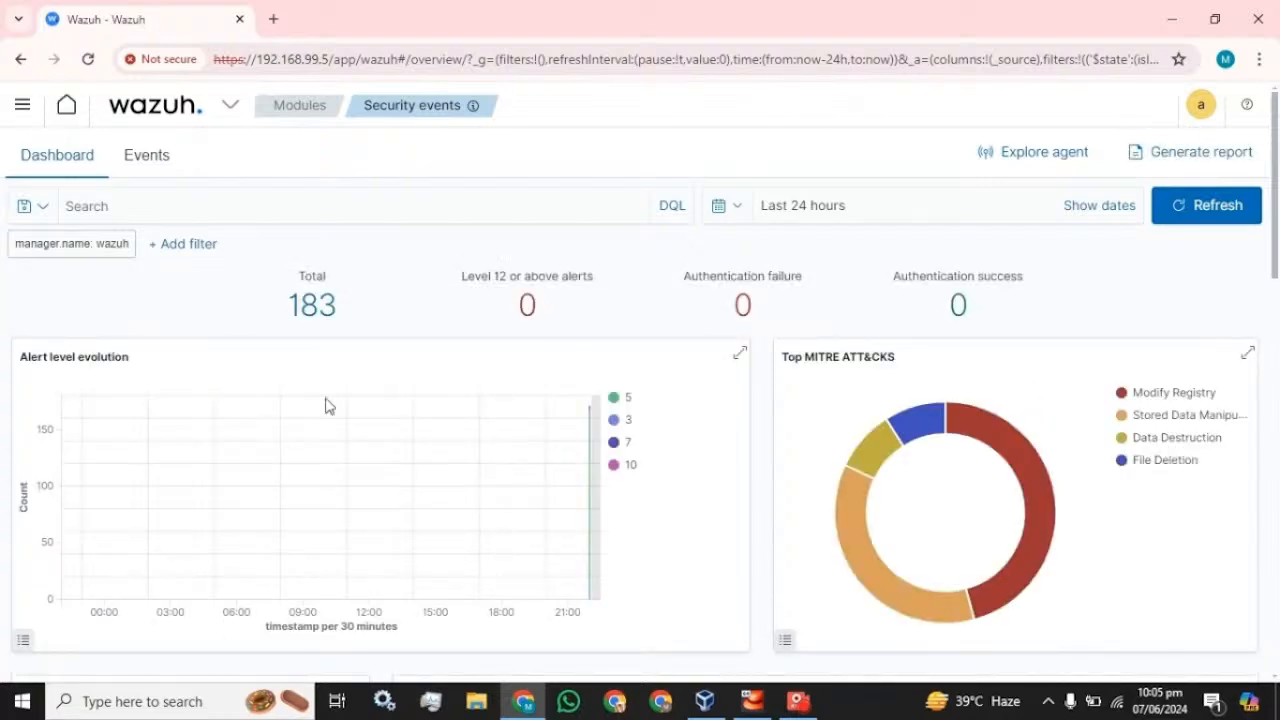
scroll(330, 405, "down", 8)
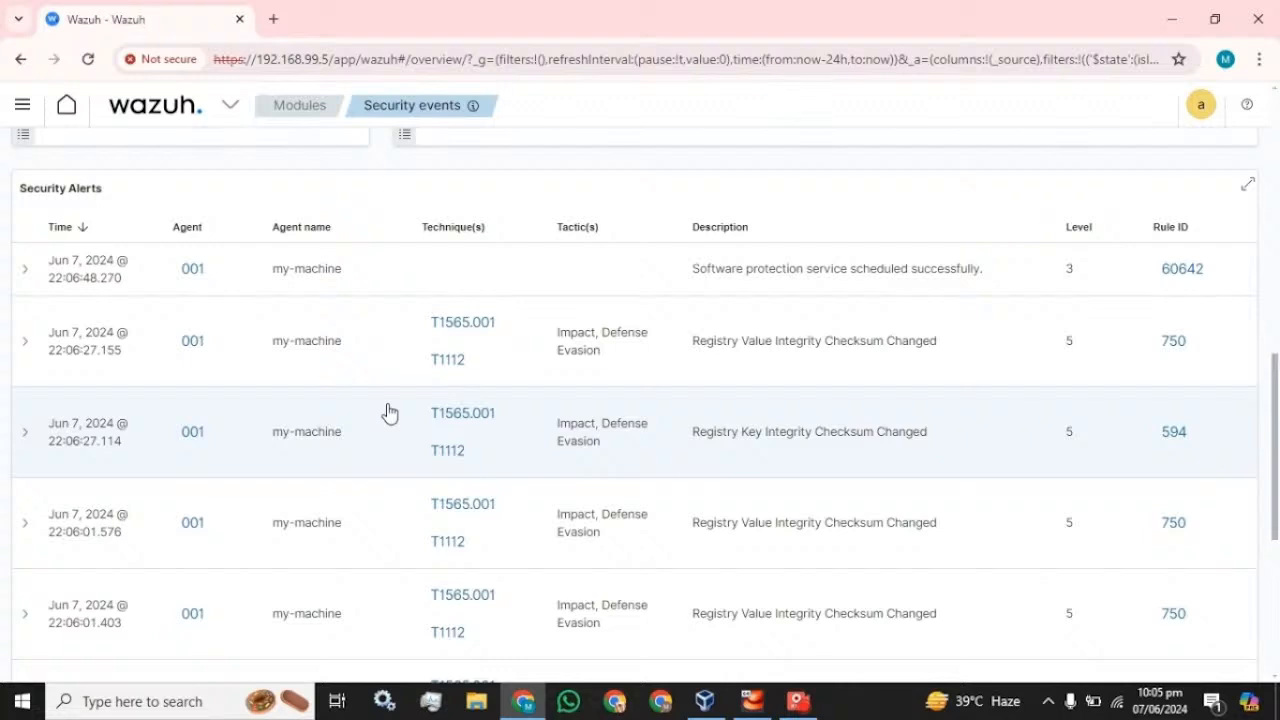
scroll(390, 413, "down", 5)
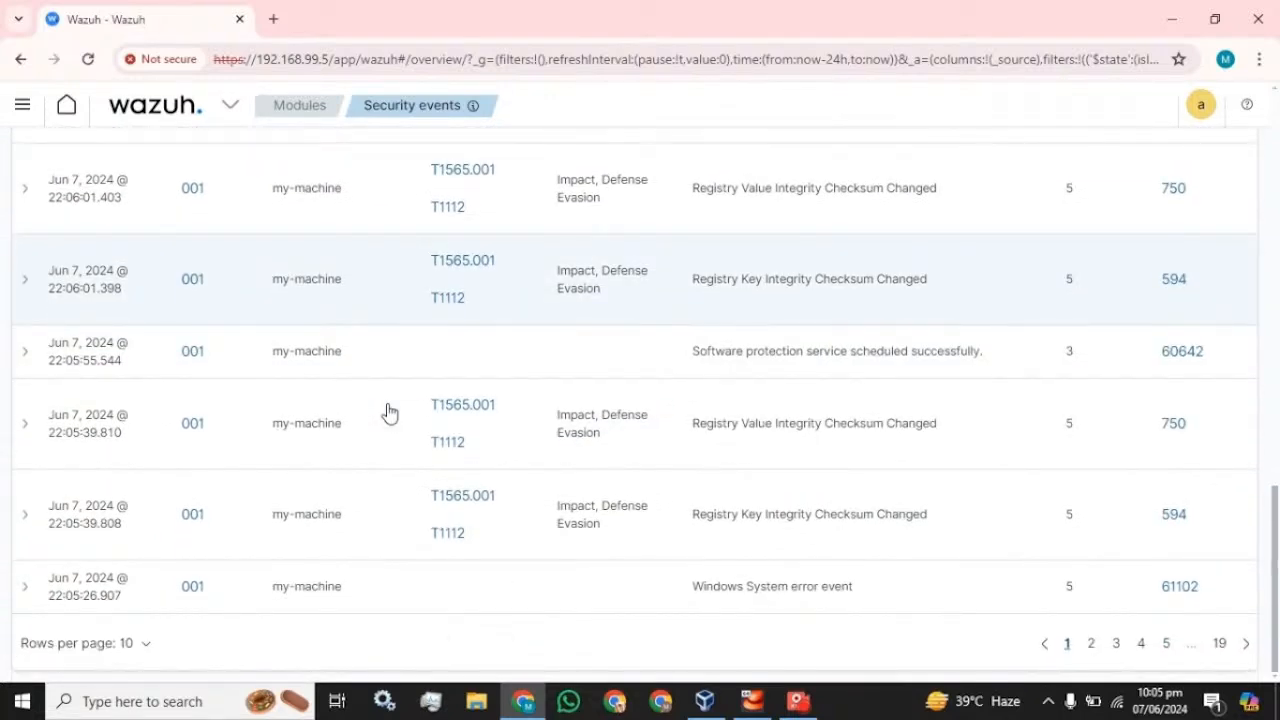
scroll(390, 413, "up", 13)
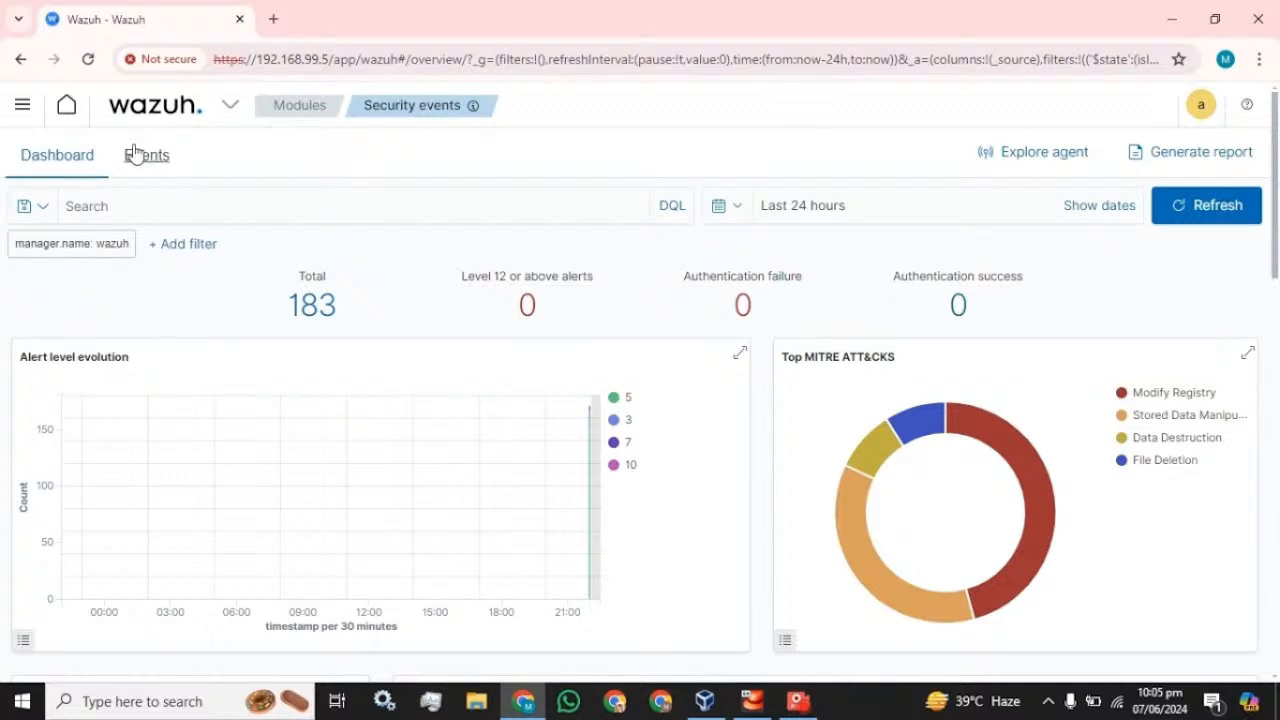
- Go to Snapshot Management and open the Repositories page in a new tab
left_click(8, 110)
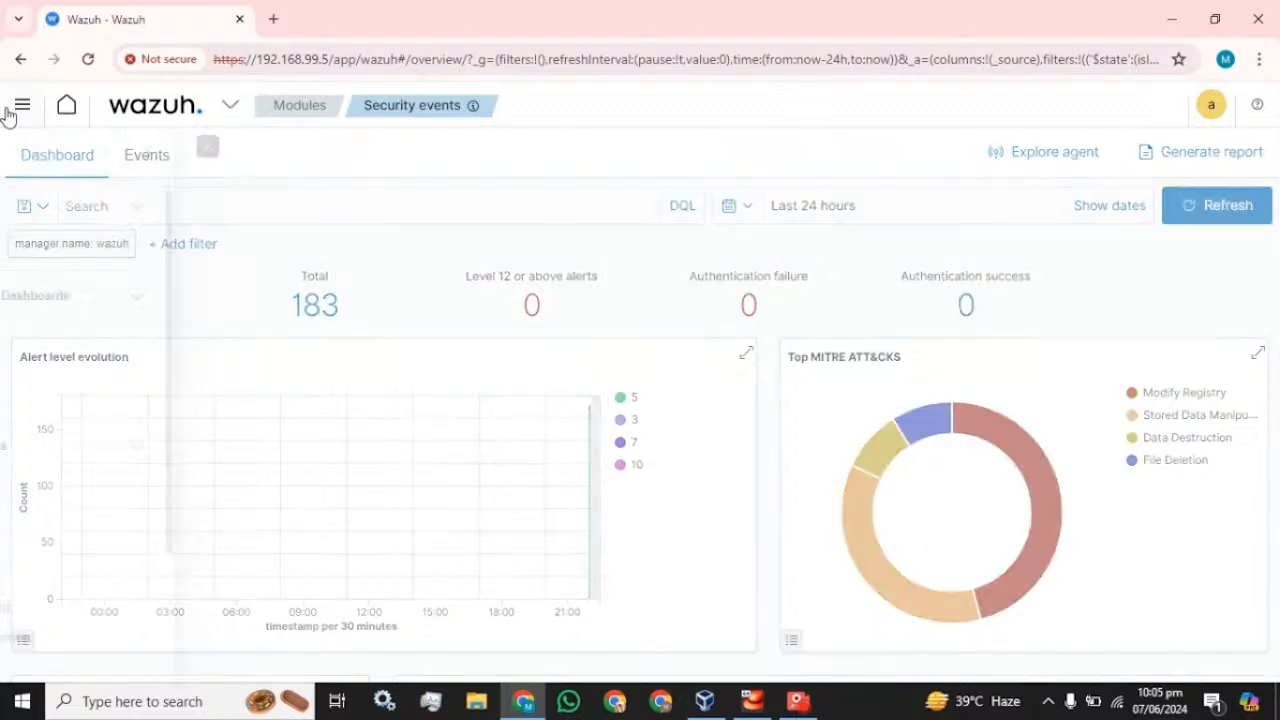
scroll(100, 320, "down", 2)
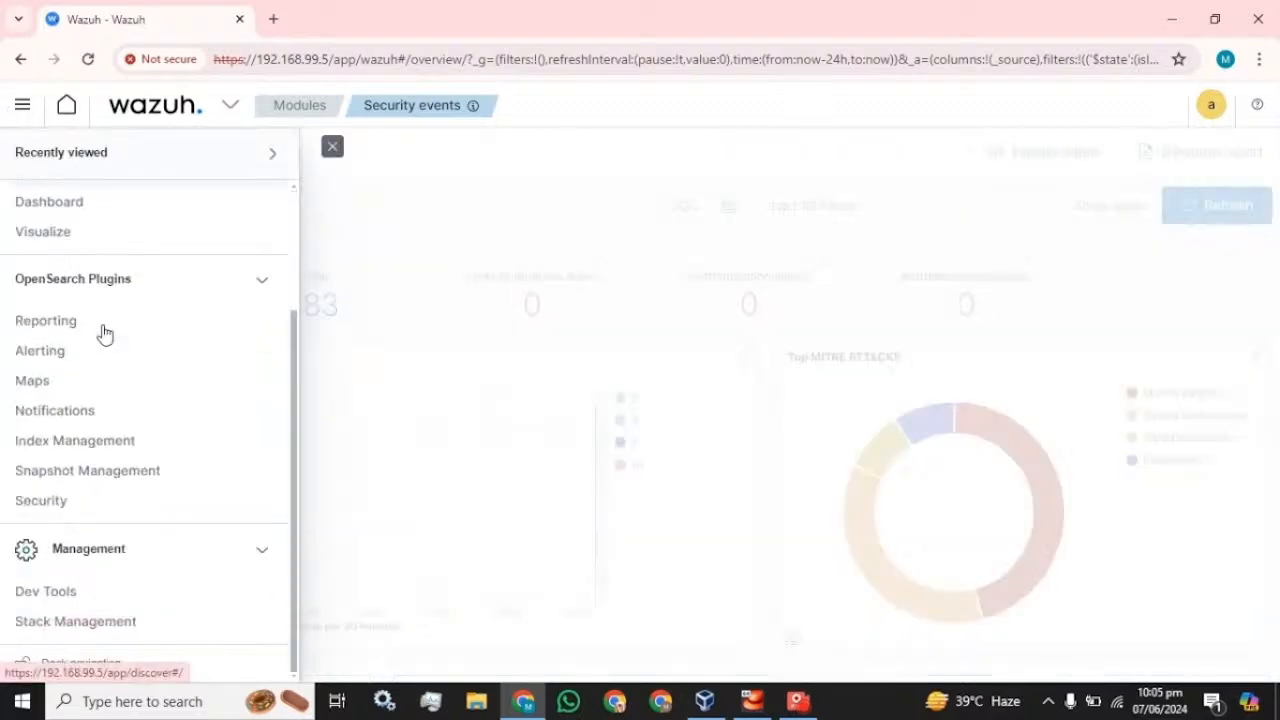
left_click(78, 478)
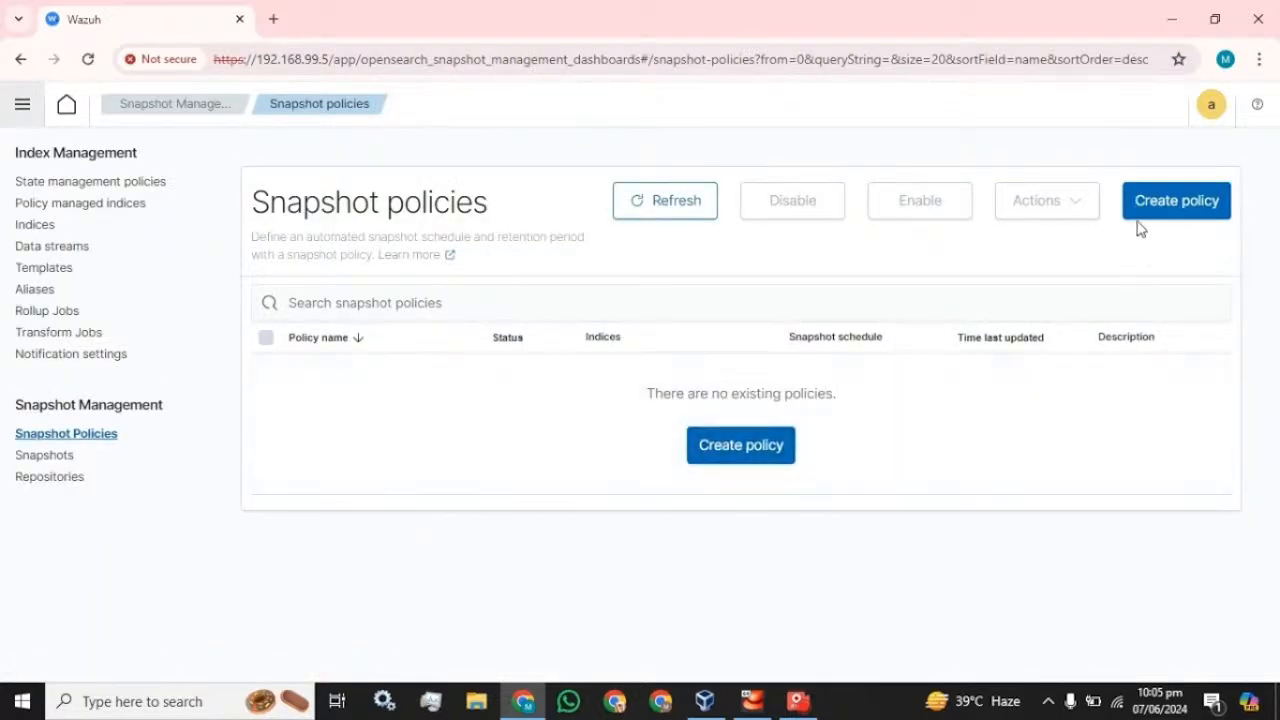
right_click(60, 477)
left_click(120, 263)
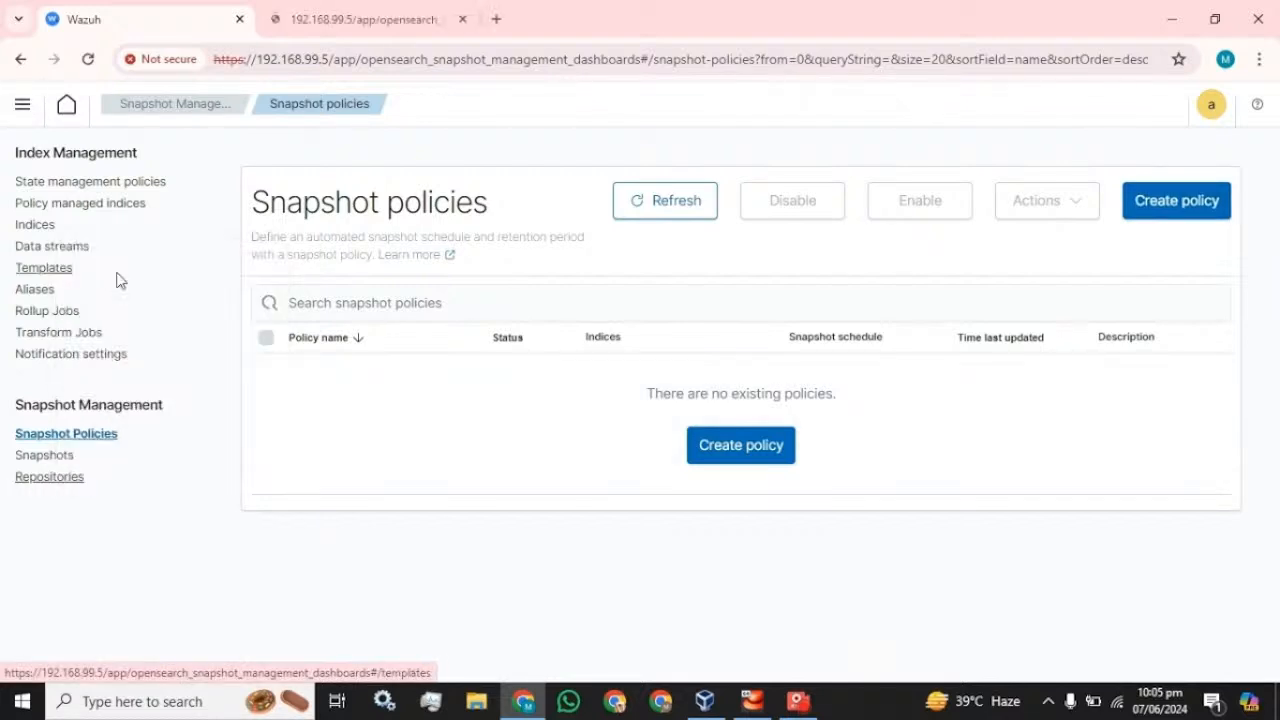
left_click(355, 12)
left_click(172, 9)
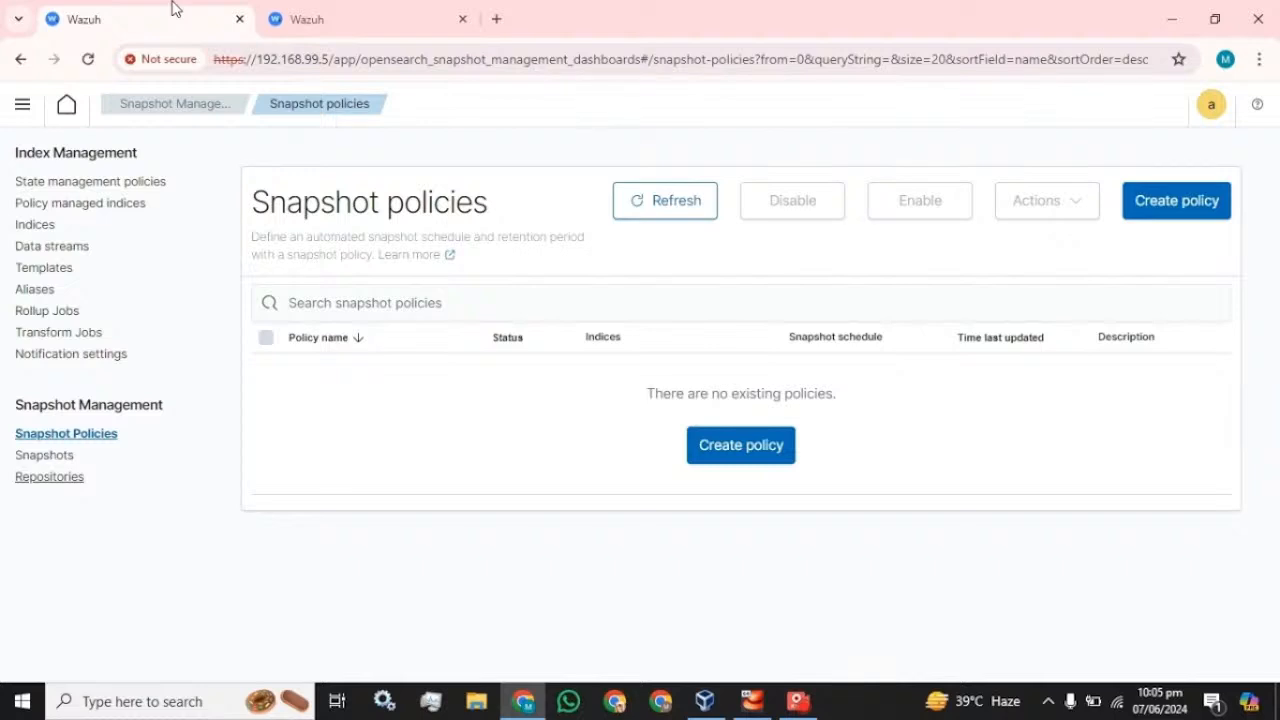
- Open the Indices page in a third tab, listing 16 Green, Open indices
right_click(36, 228)
left_click(64, 240)
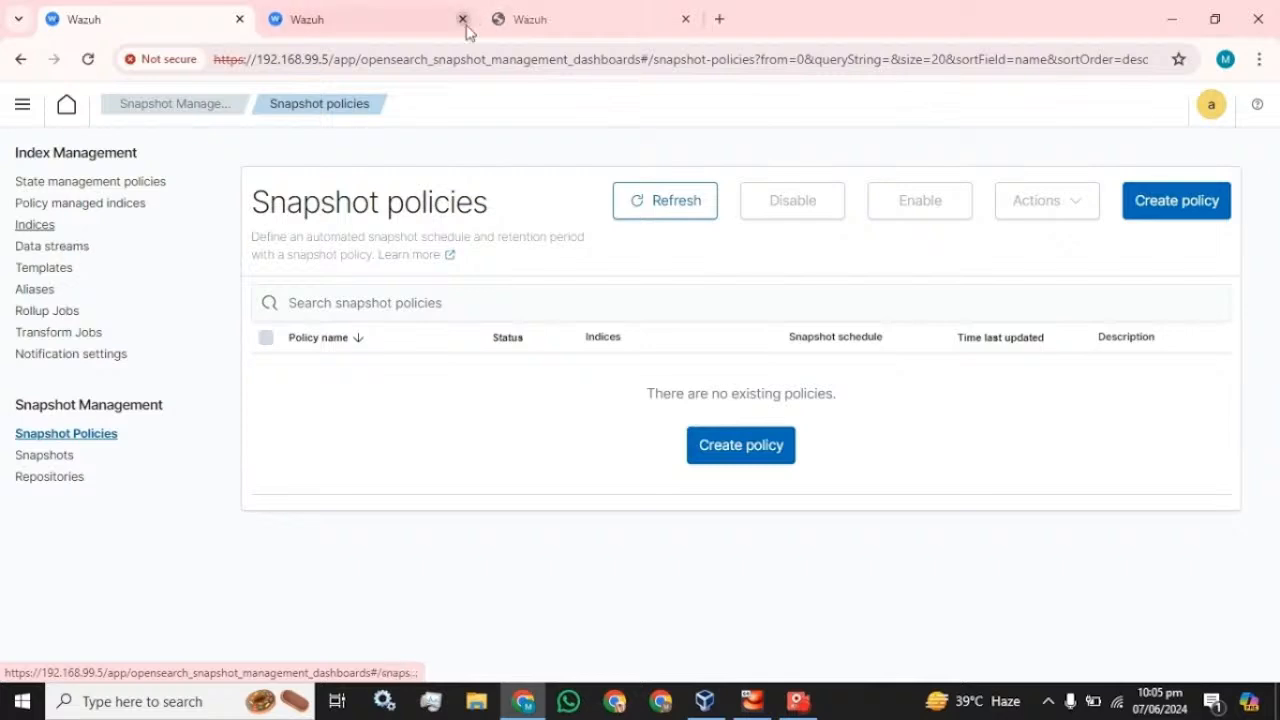
left_click(542, 6)
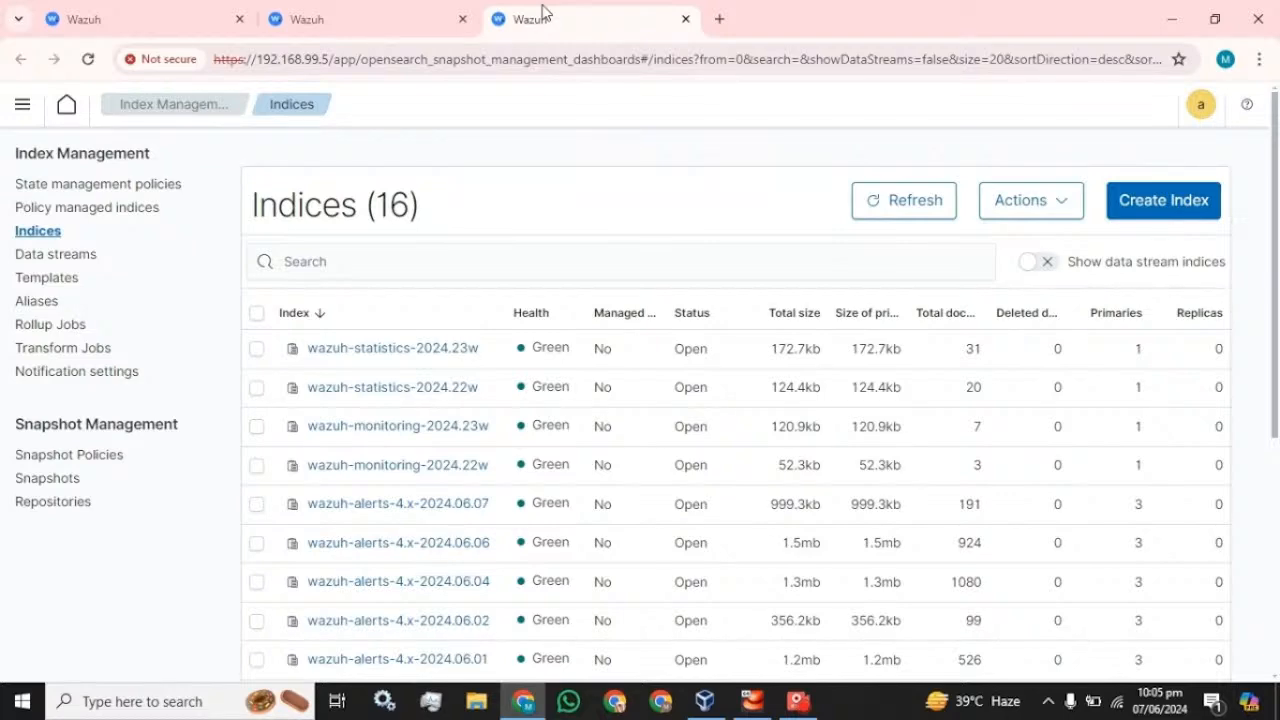
scroll(454, 314, "down", 2)
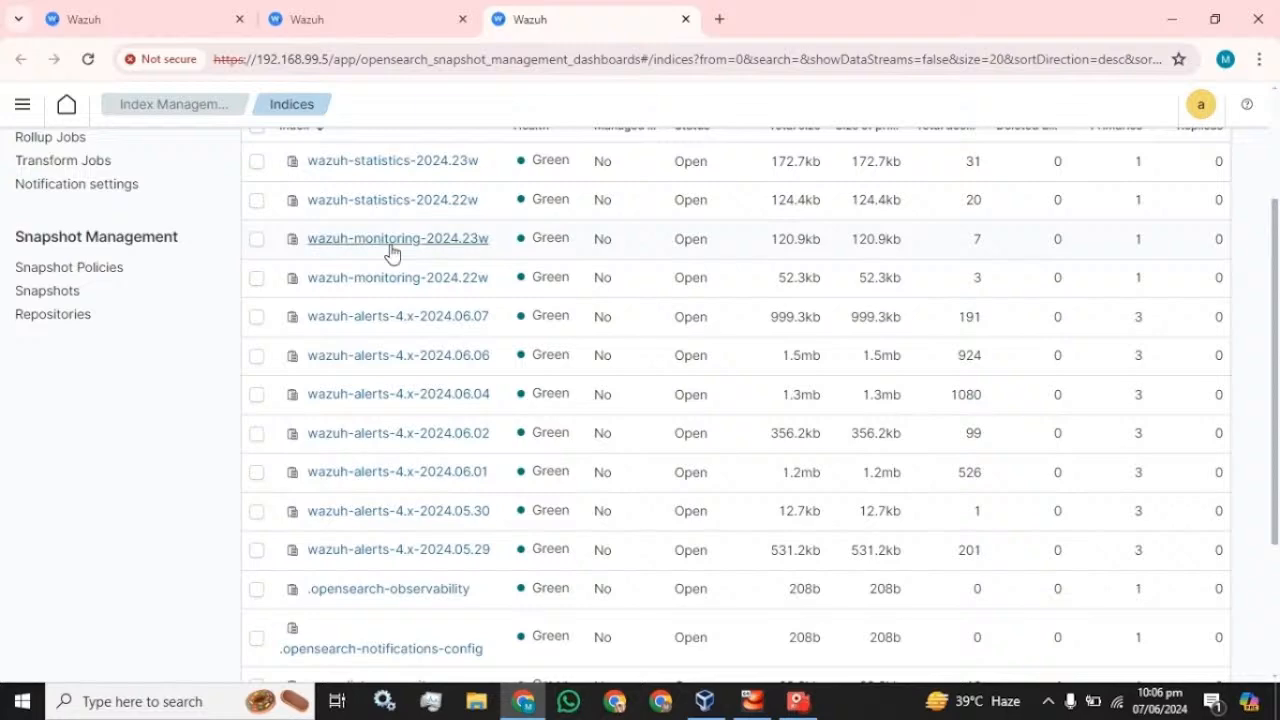
scroll(374, 337, "down", 3)
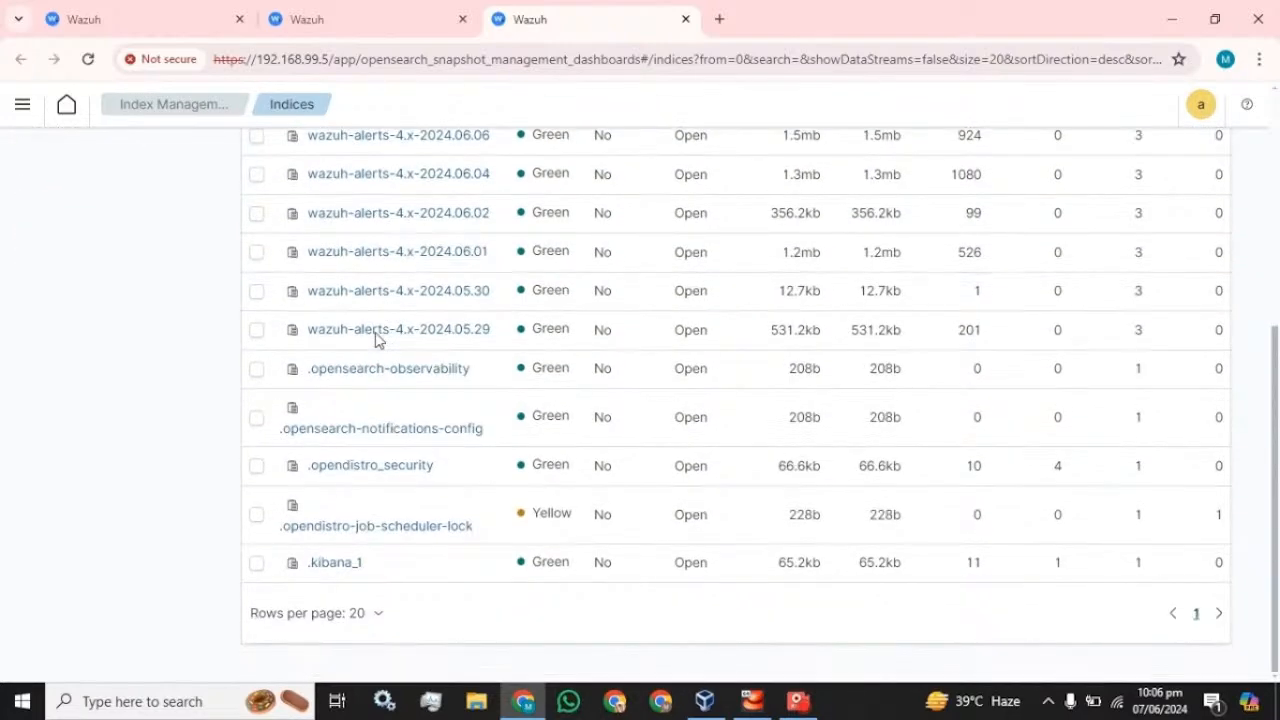
scroll(376, 341, "up", 3)
scroll(376, 341, "up", 2)
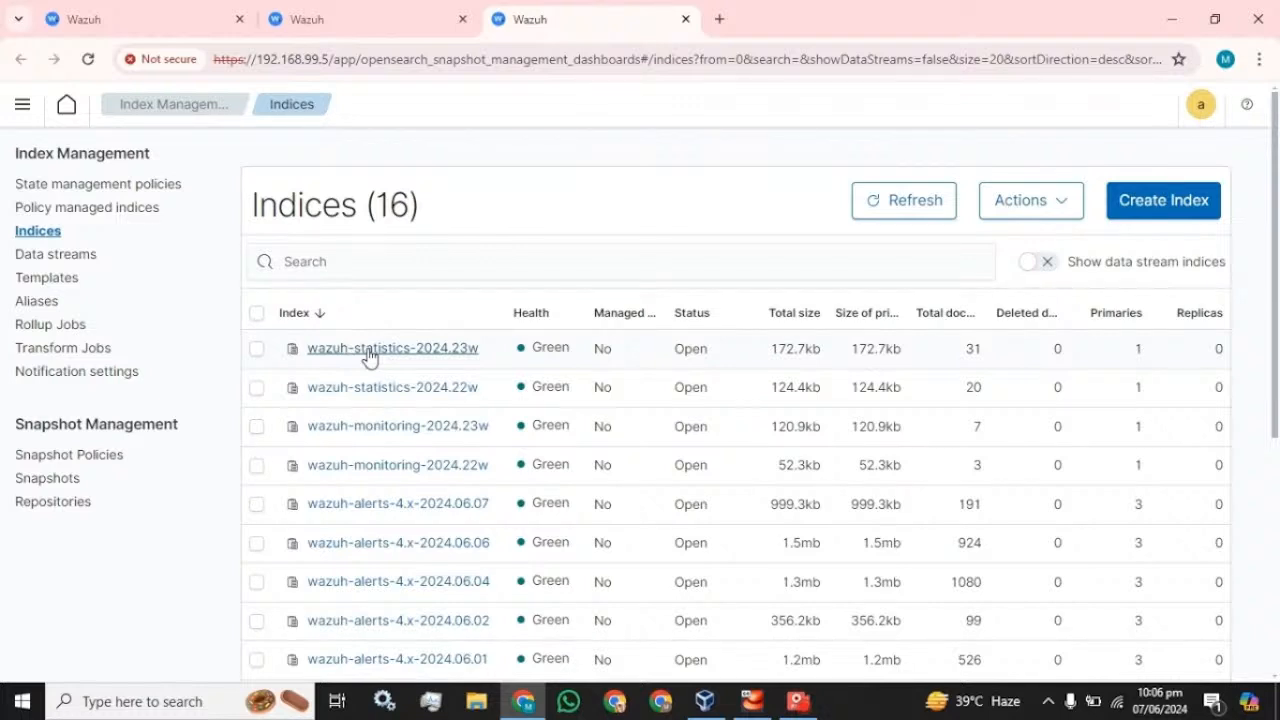
- Start creating a new repository from the Repositories tab
left_click(363, 9)
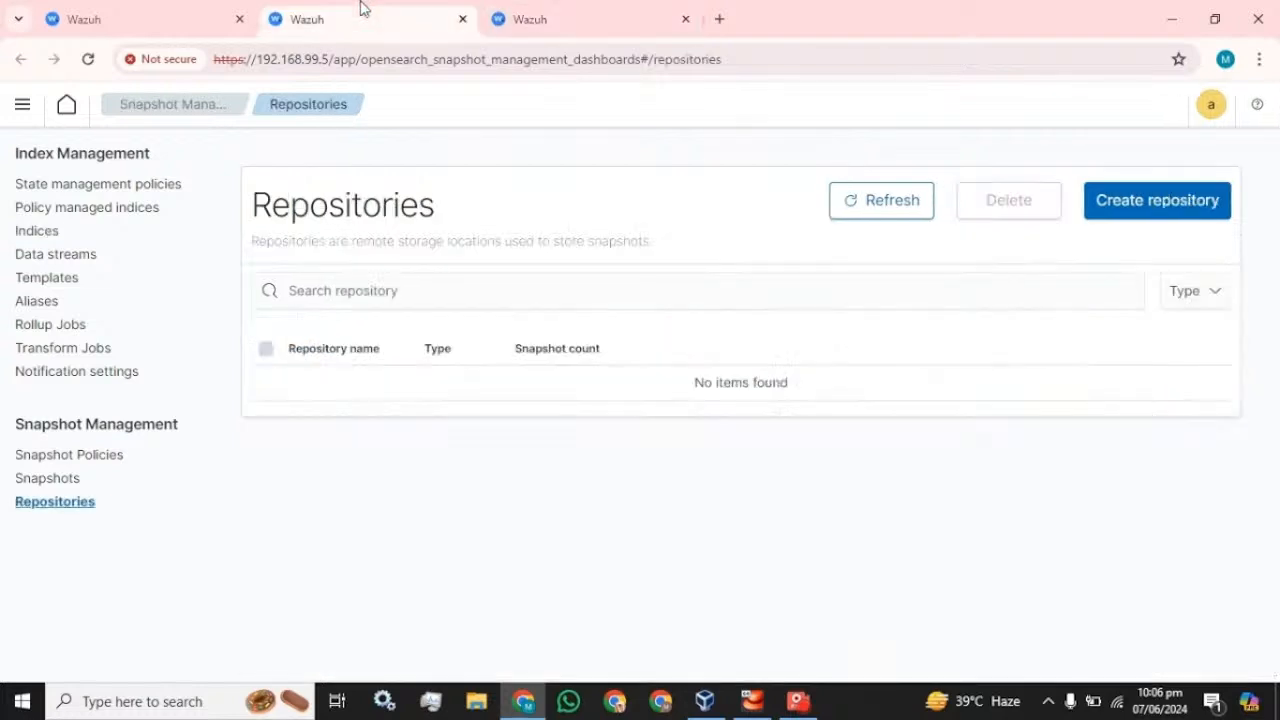
left_click(1136, 206)
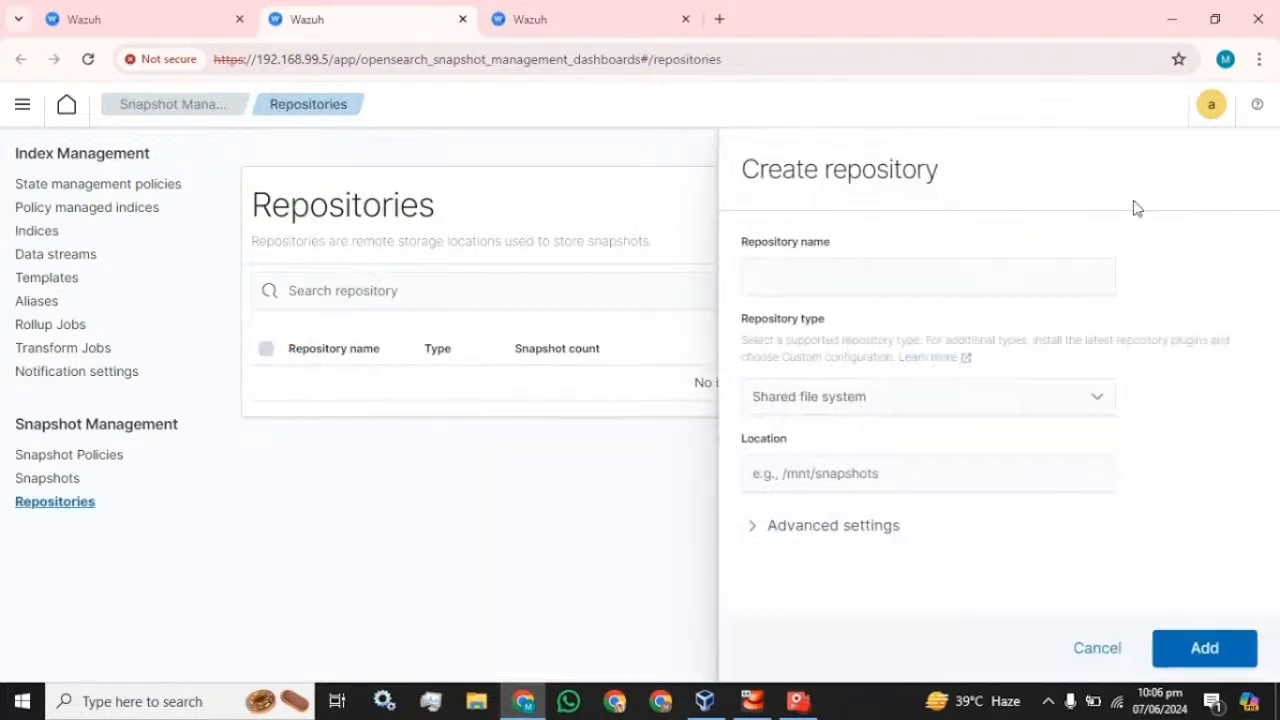
left_click(1024, 277)
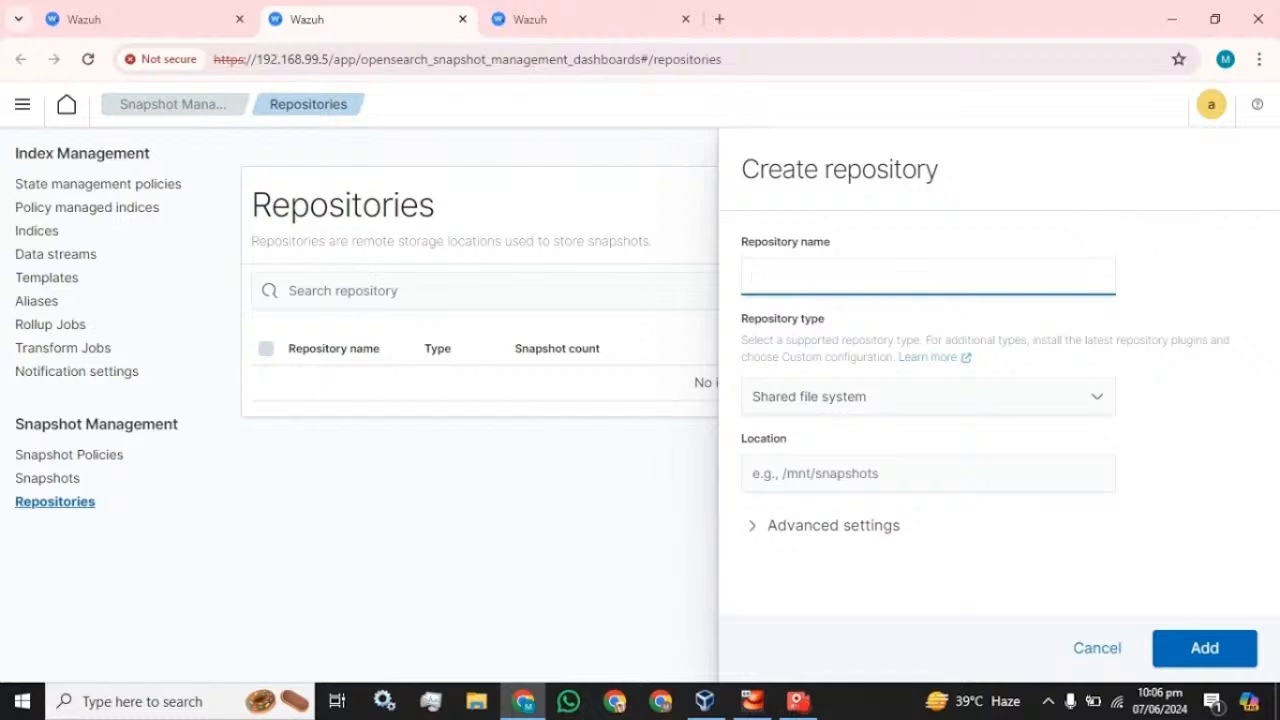
- Try Custom configuration as repository type, then revert to Shared file system
left_click(833, 411)
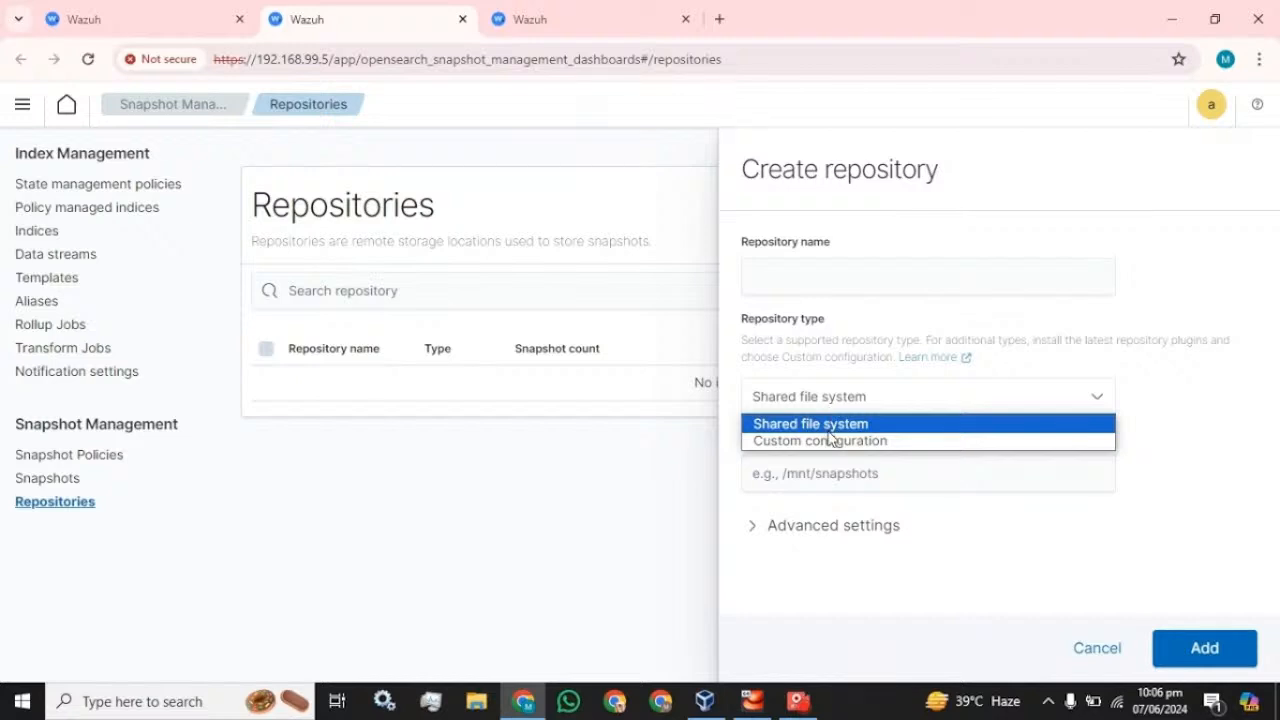
left_click(826, 440)
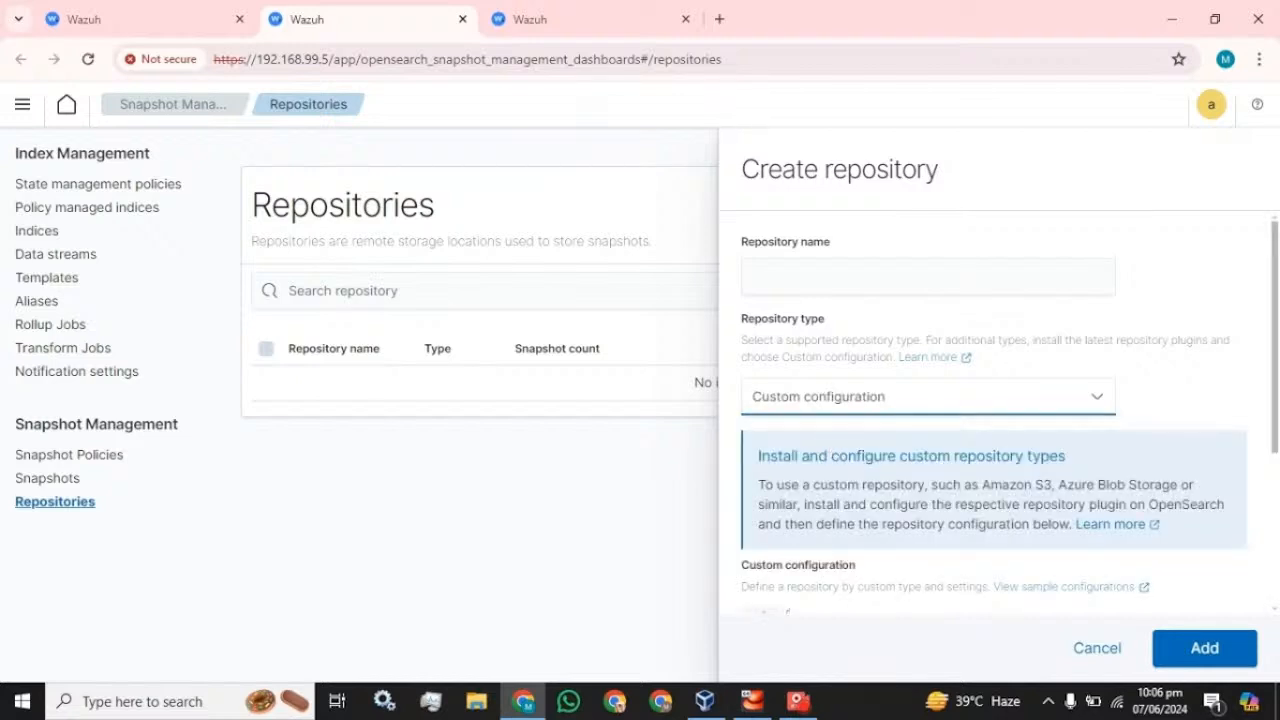
scroll(850, 462, "down", 5)
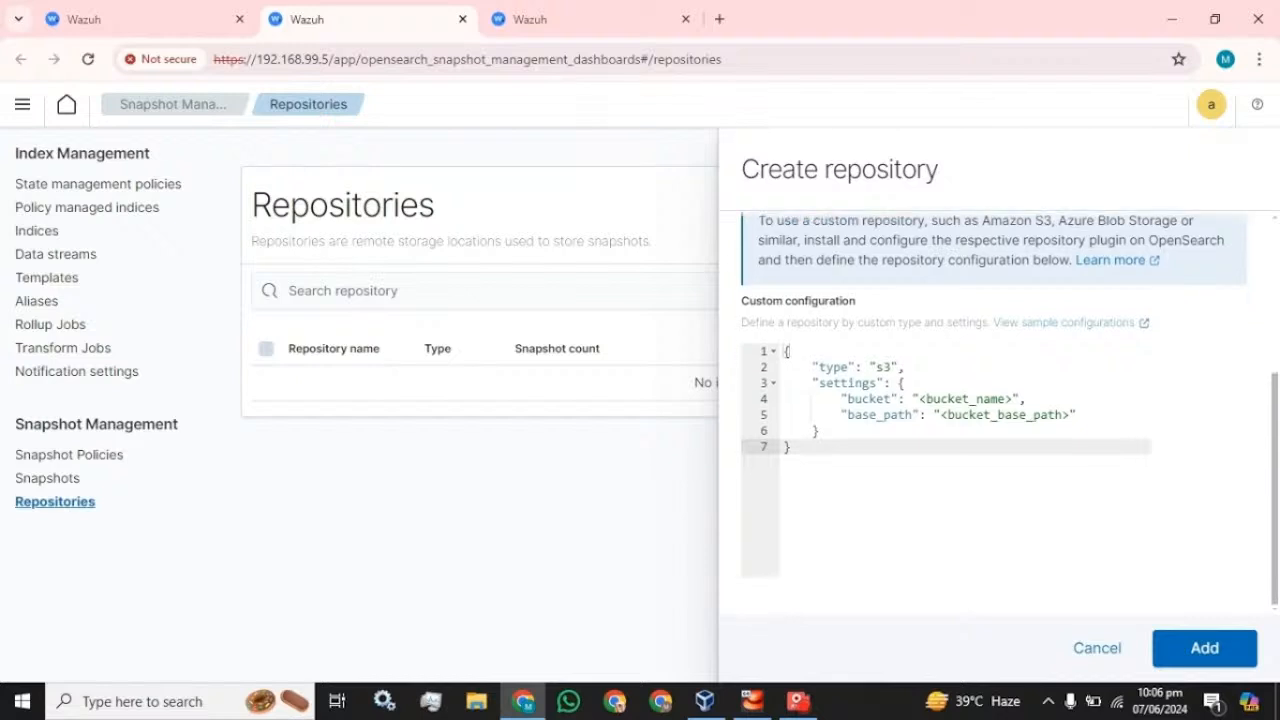
scroll(864, 430, "up", 5)
left_click(880, 405)
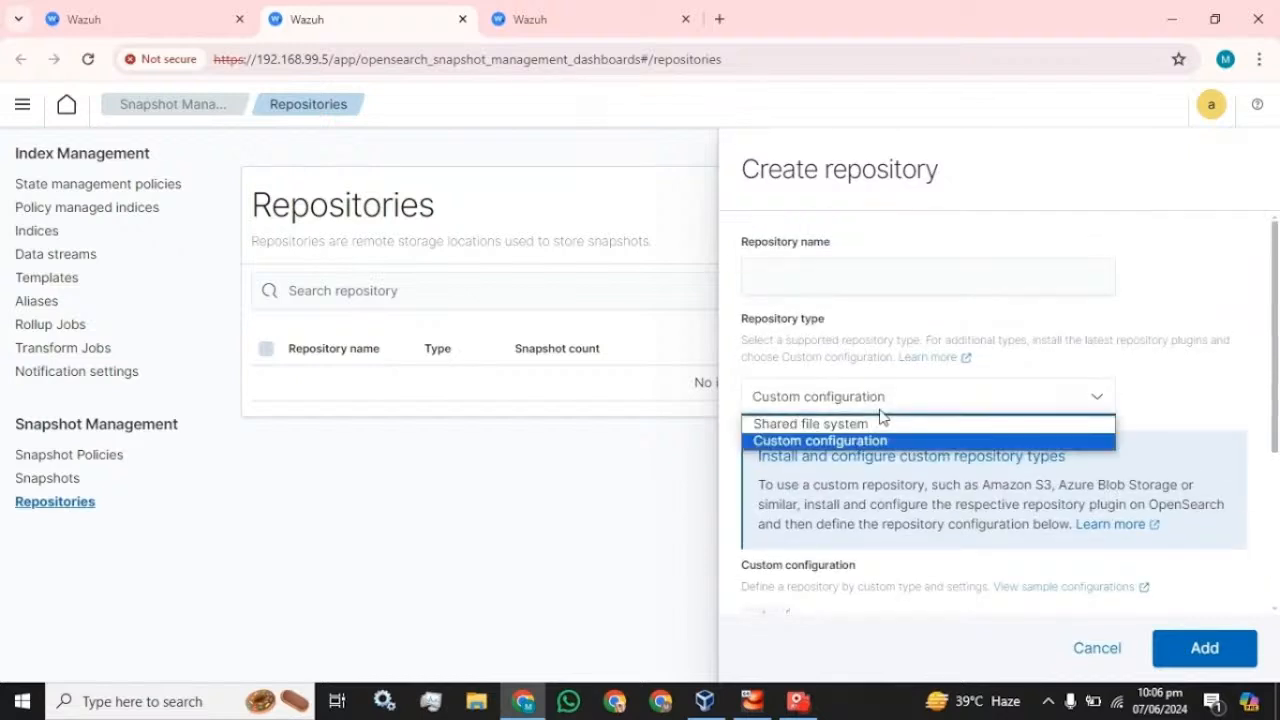
left_click(856, 430)
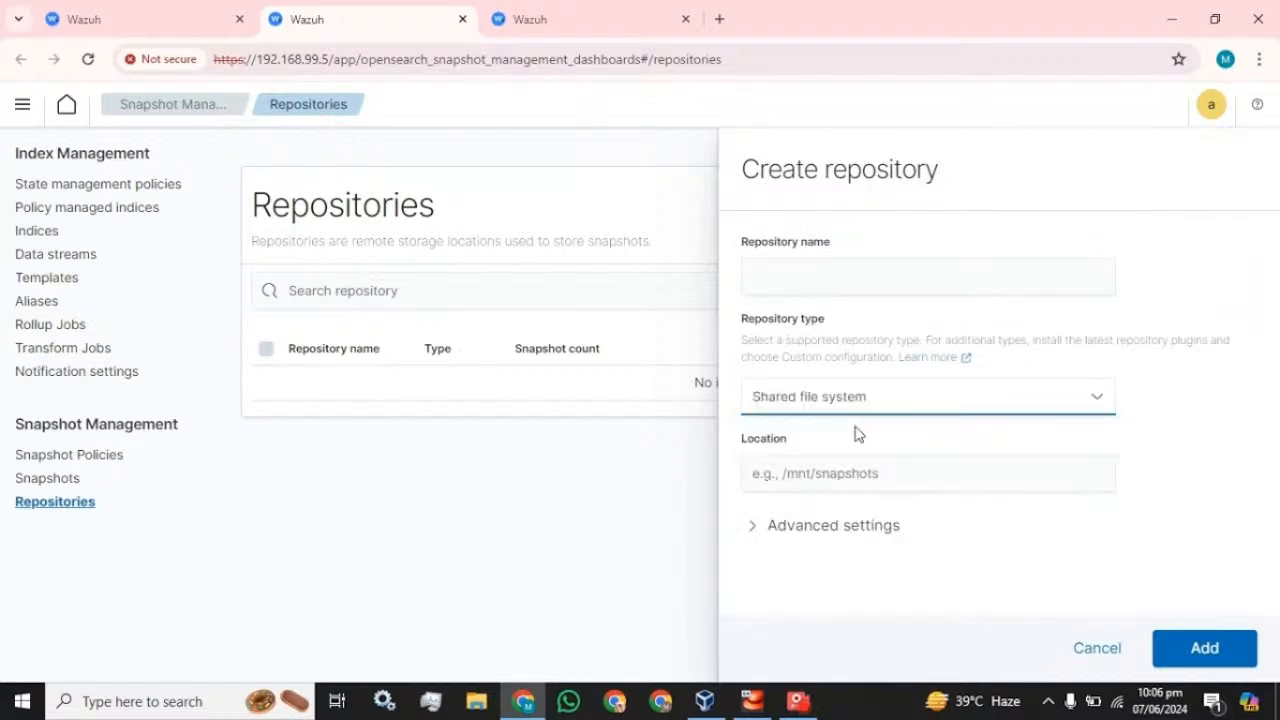
key("Tab")
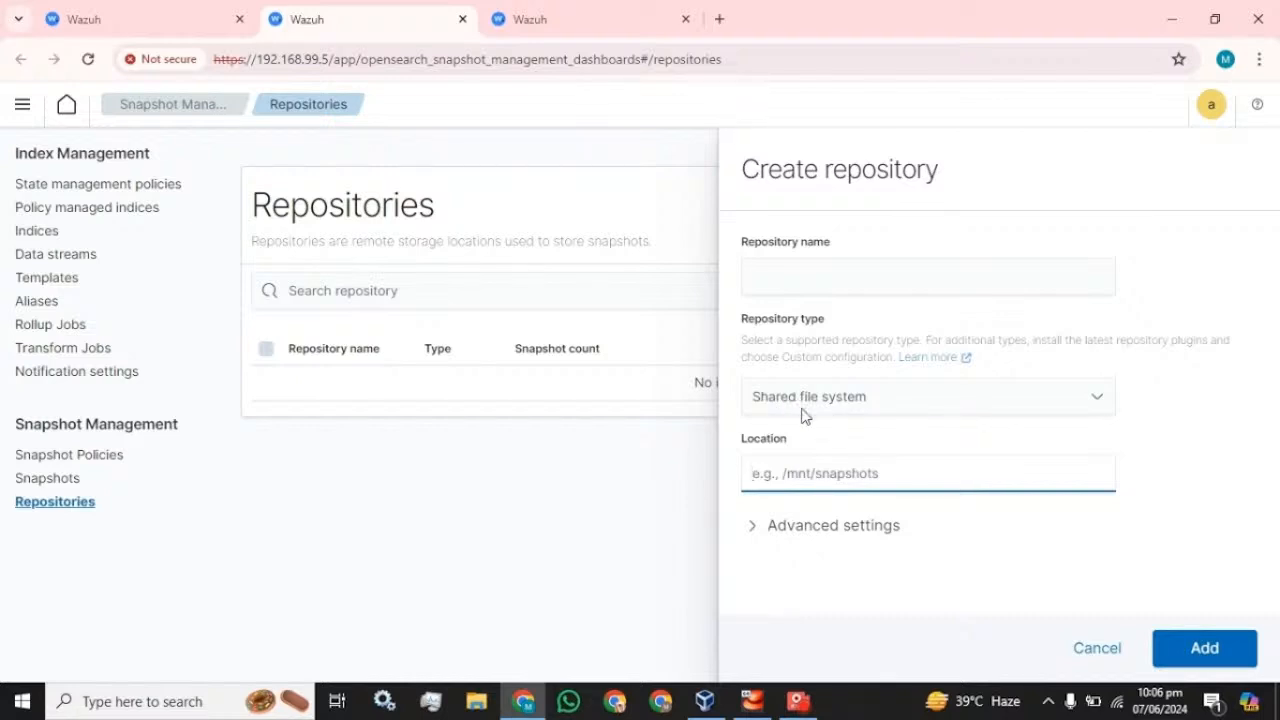
- Add repository Weekly_backup at location /mnt, which fails with a path.repo error
left_click(928, 277)
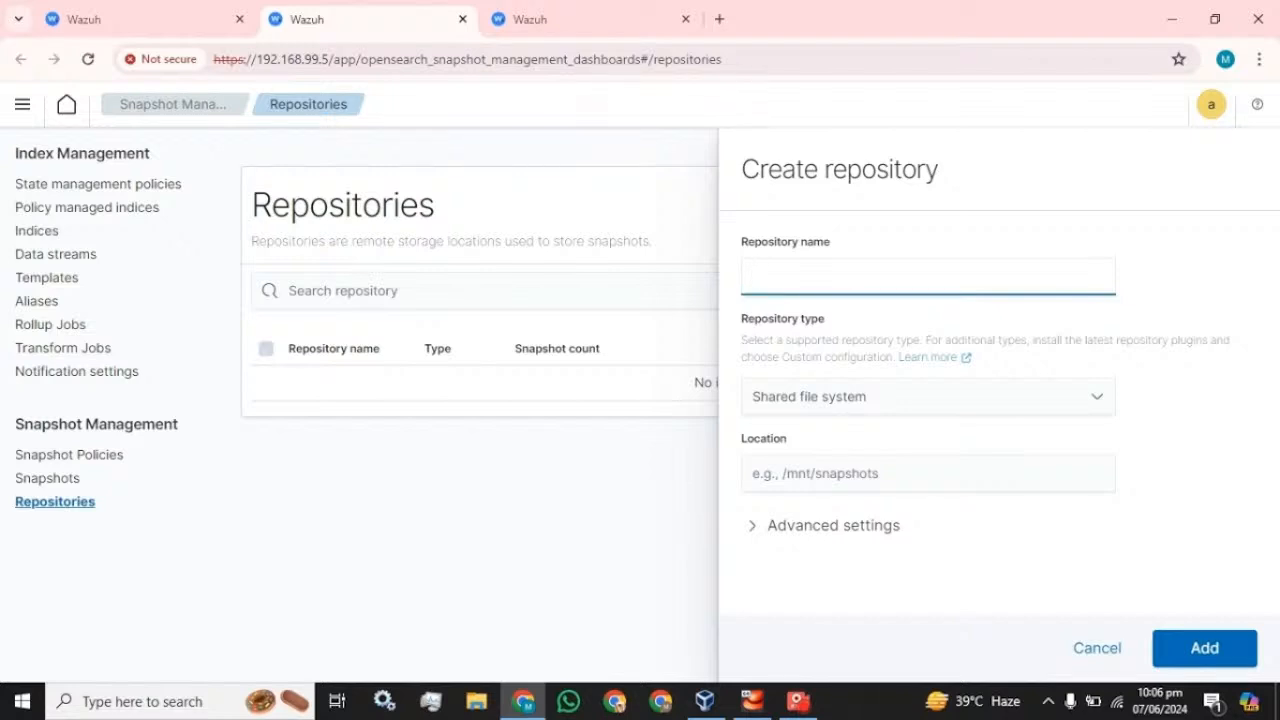
type("Weekly_backup")
left_click(893, 473)
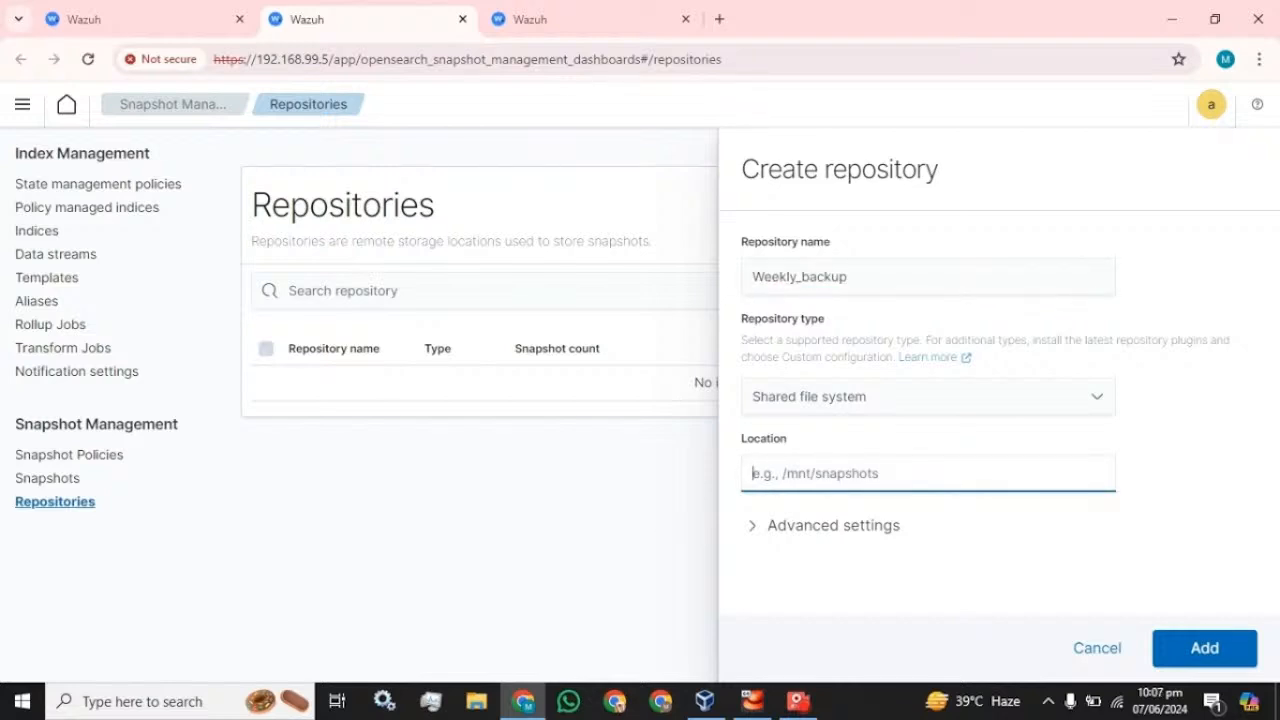
type("/mnt")
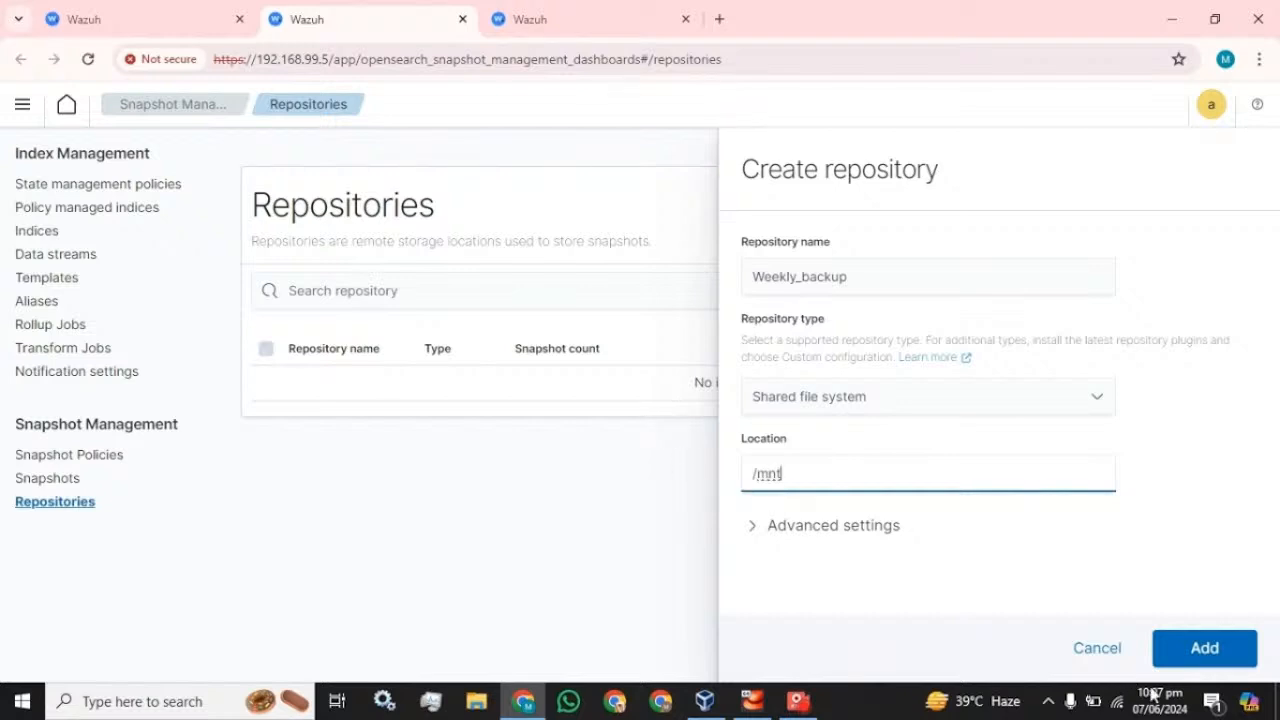
left_click(1206, 651)
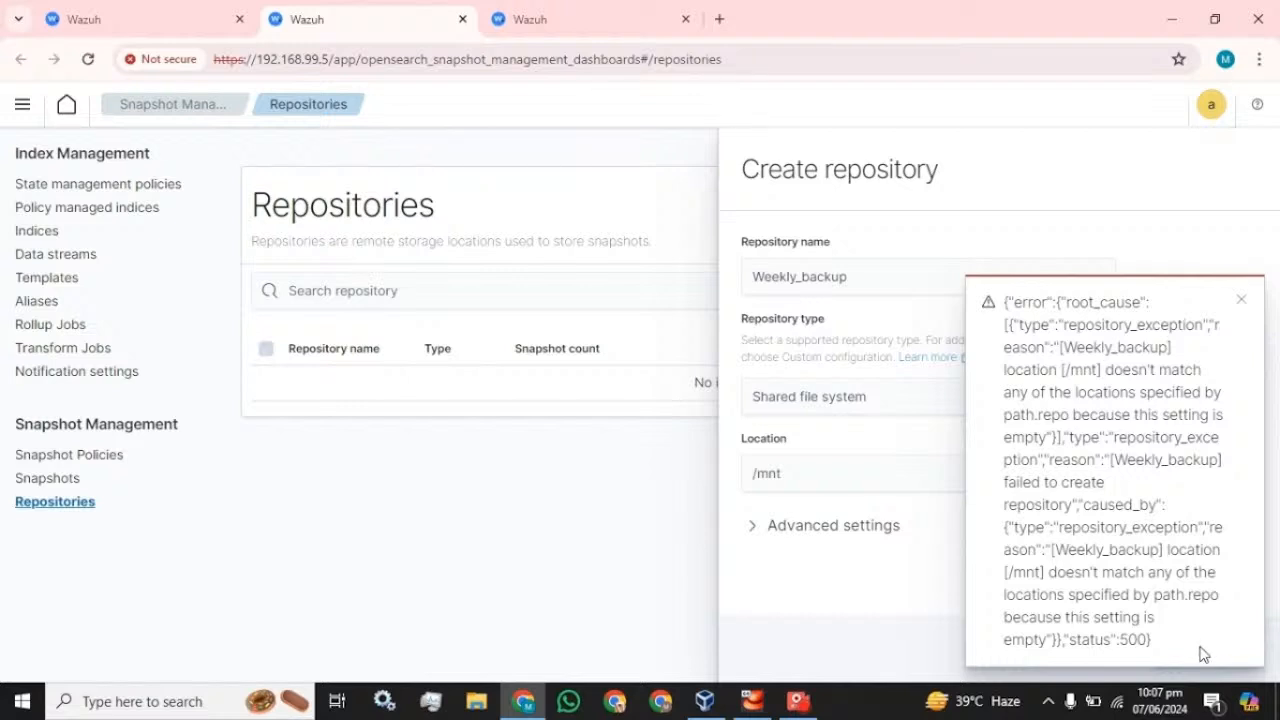
- Close the path.repo error, select the /mnt location text, and switch to the SSH terminal
left_click(1241, 302)
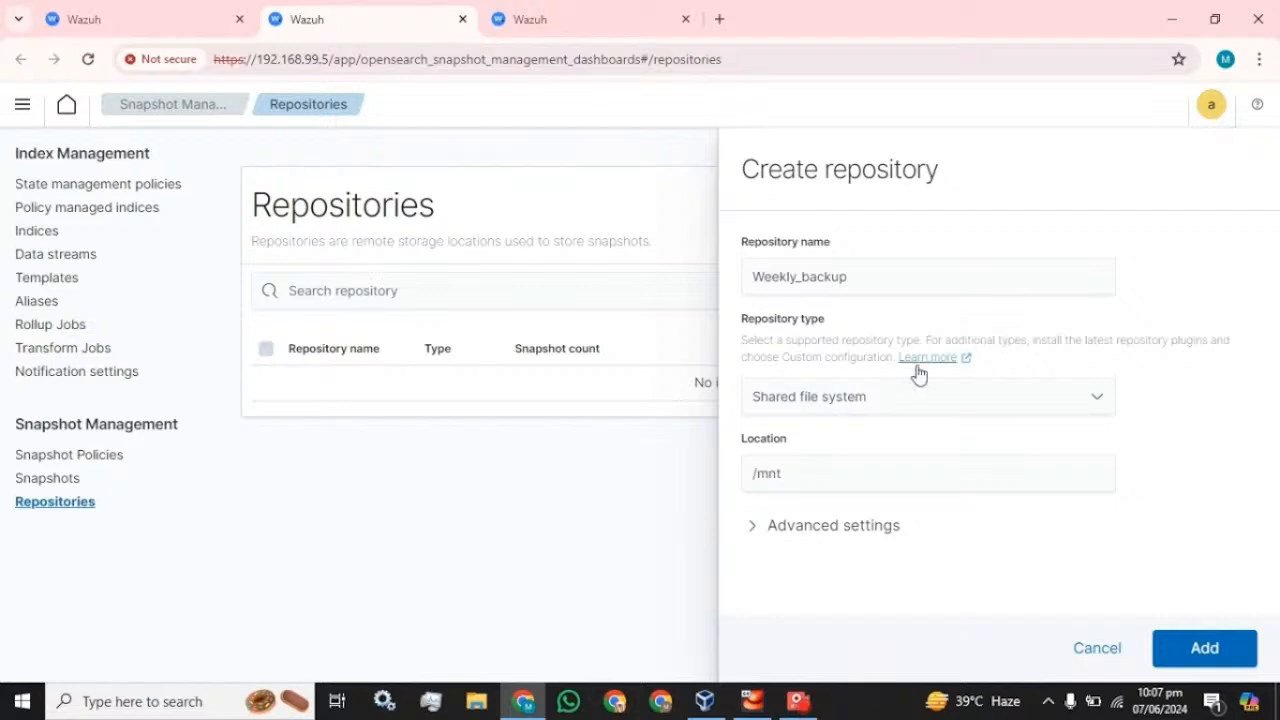
left_click(789, 709)
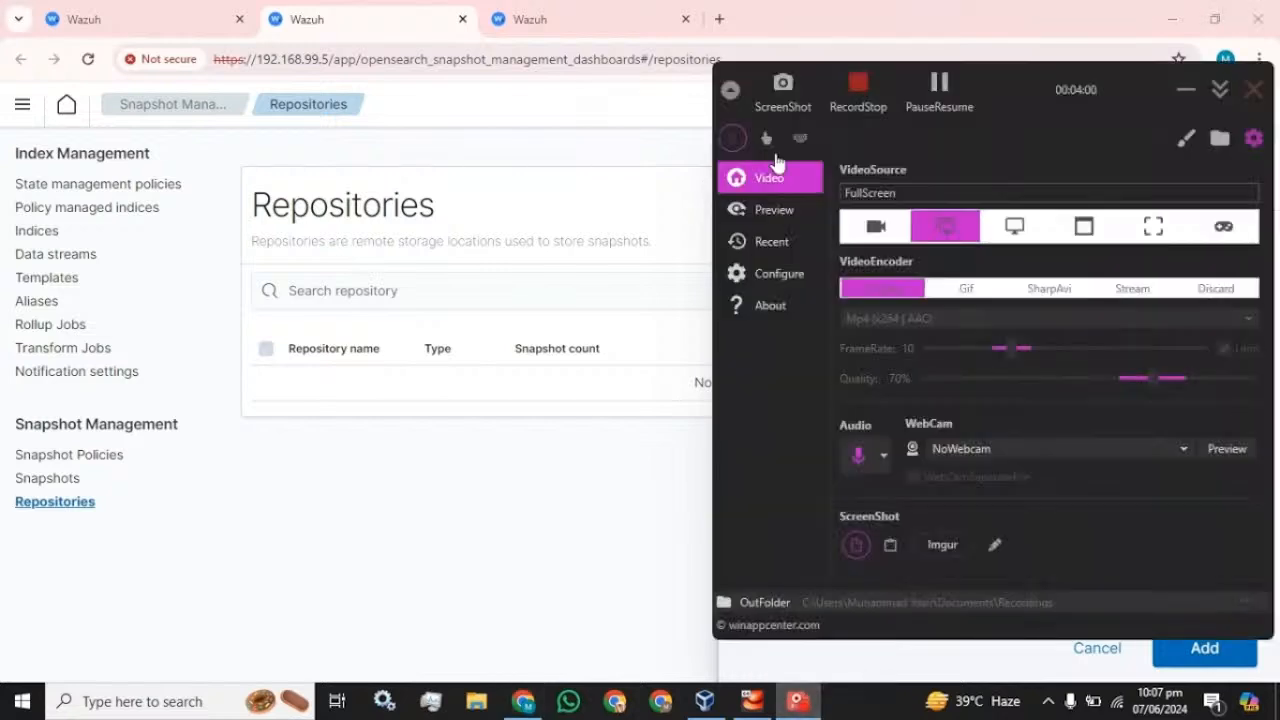
left_click(938, 88)
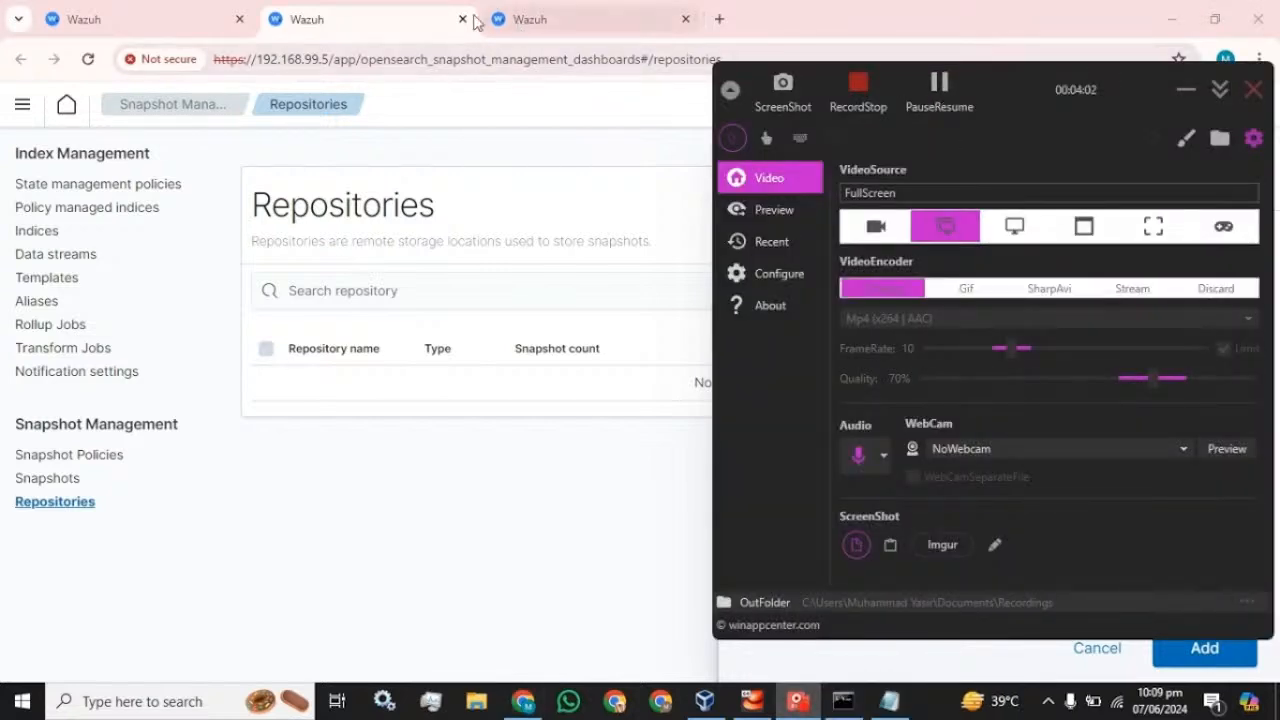
left_click(411, 19)
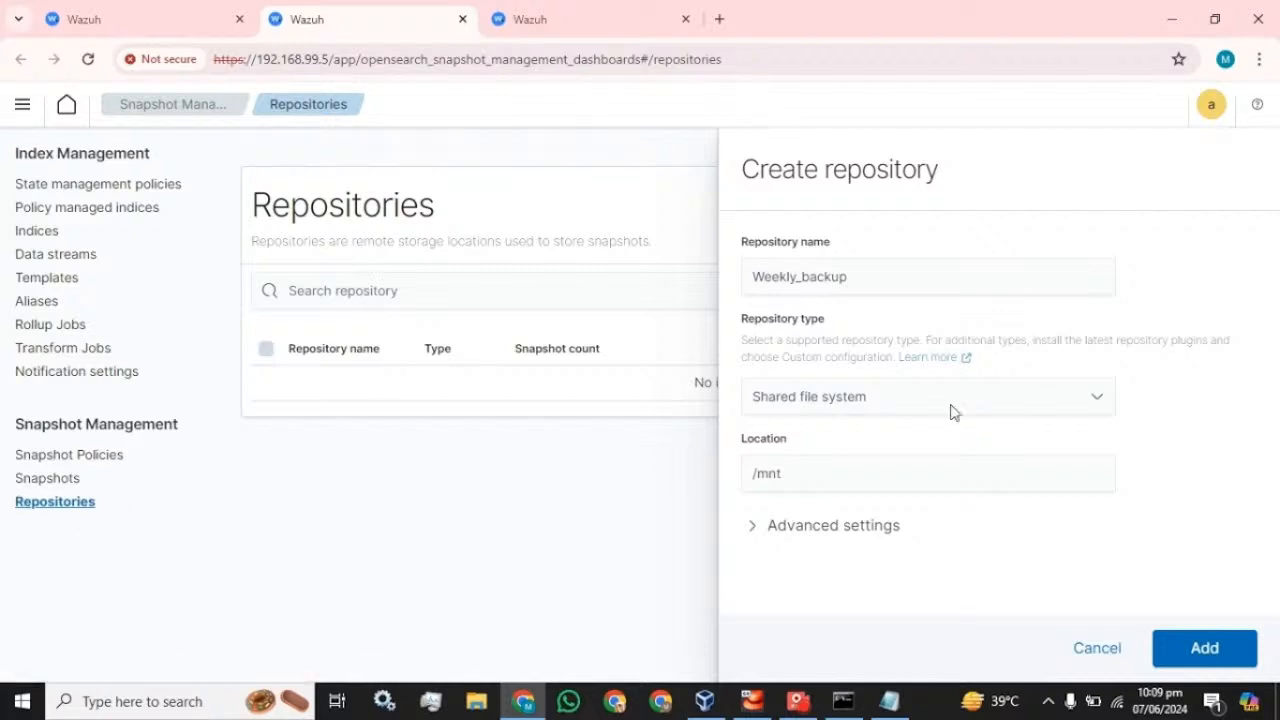
left_click_drag(786, 474, 700, 485)
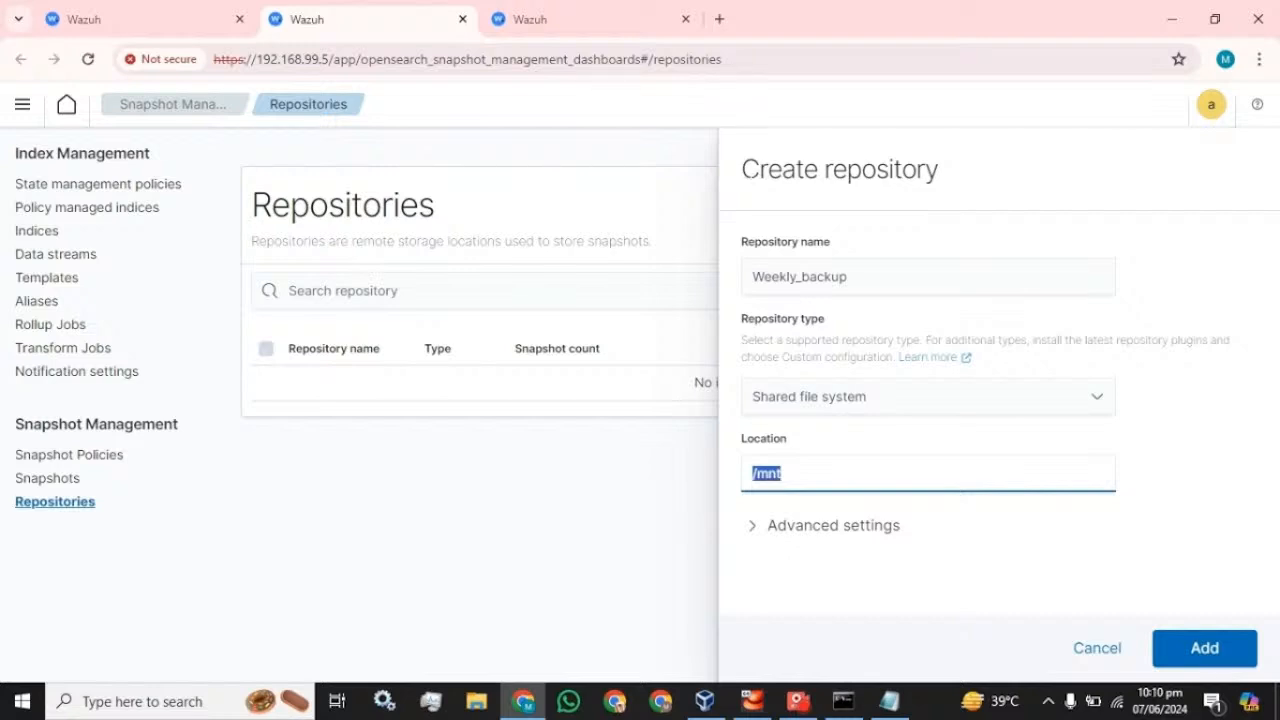
left_click(843, 701)
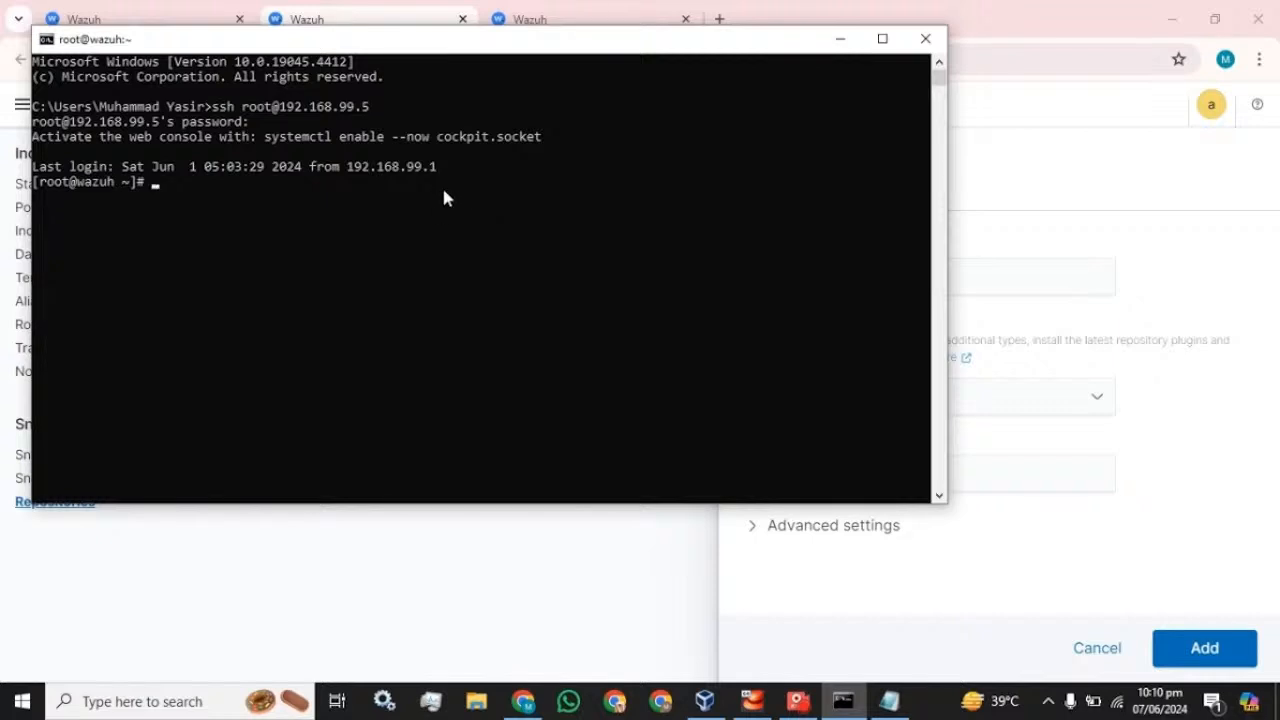
- Create the /mnt/Data directory with mkdir and confirm it is listed under /mnt
left_click(895, 703)
left_click_drag(369, 20, 1009, 78)
left_click_drag(858, 114, 689, 114)
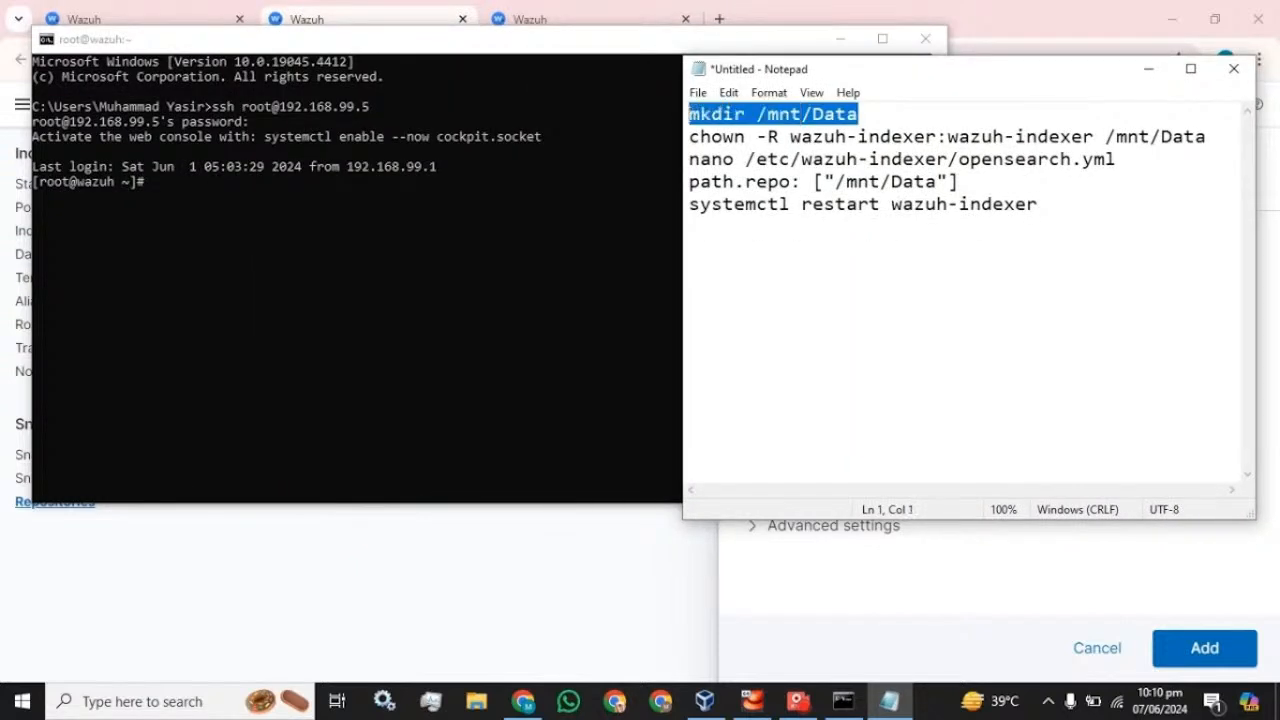
key("ctrl+c")
left_click(271, 215)
right_click(267, 212)
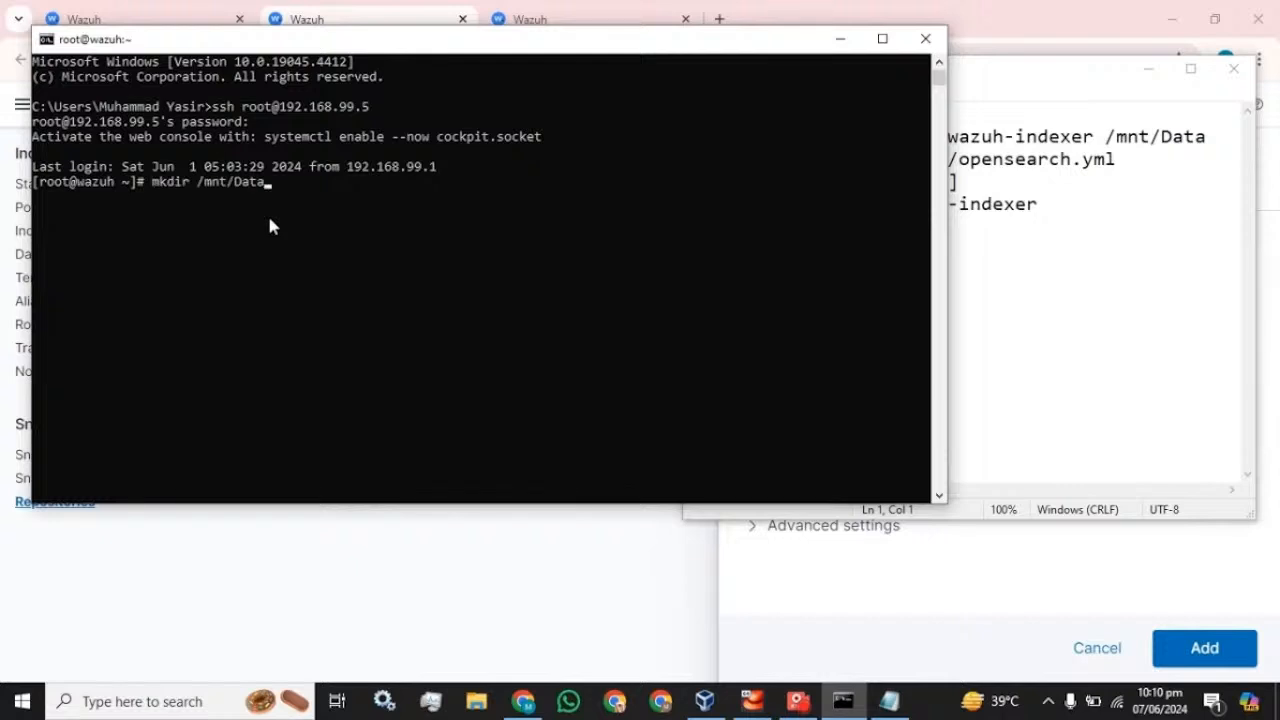
key("Return")
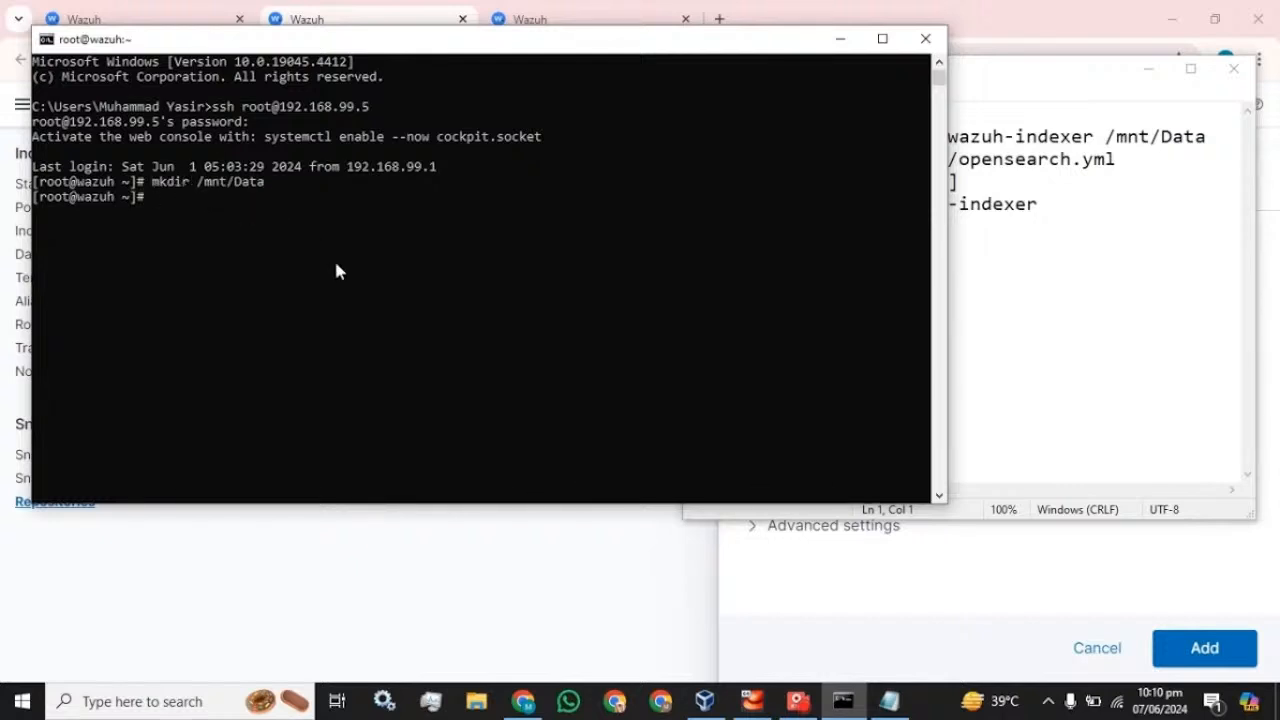
type("cd /mnt")
key("Return")
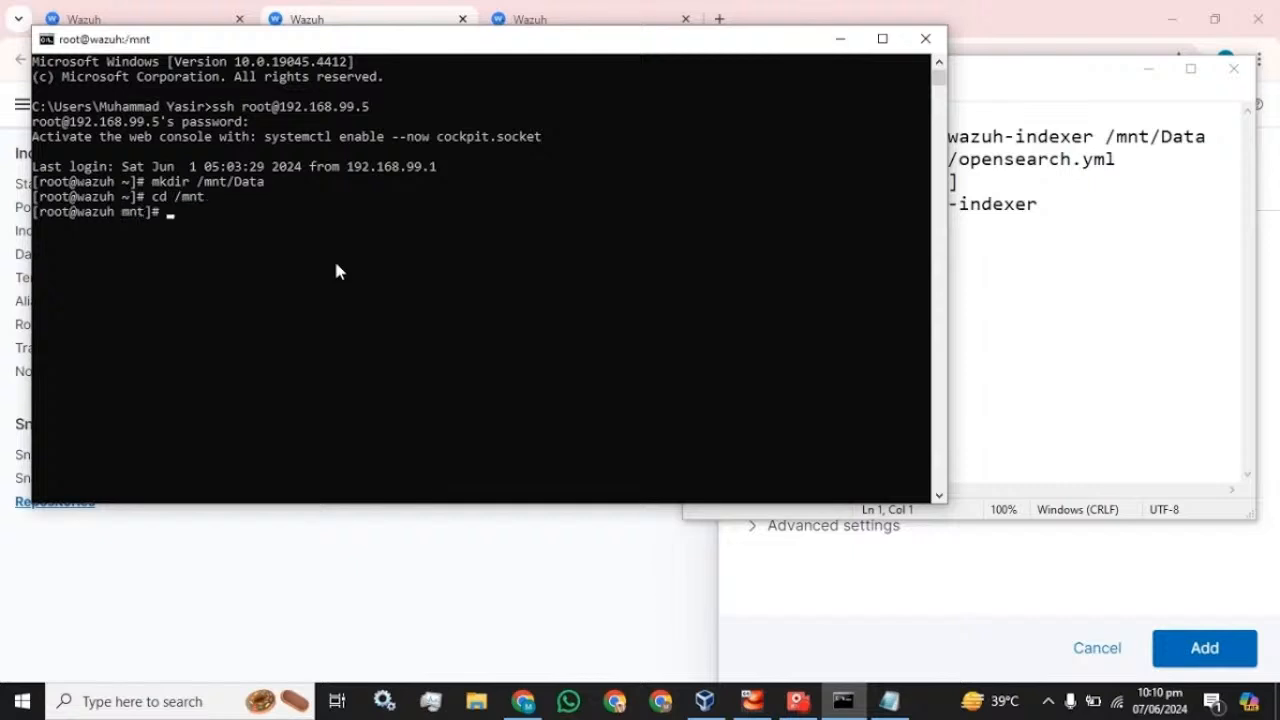
type("ls")
key("Return")
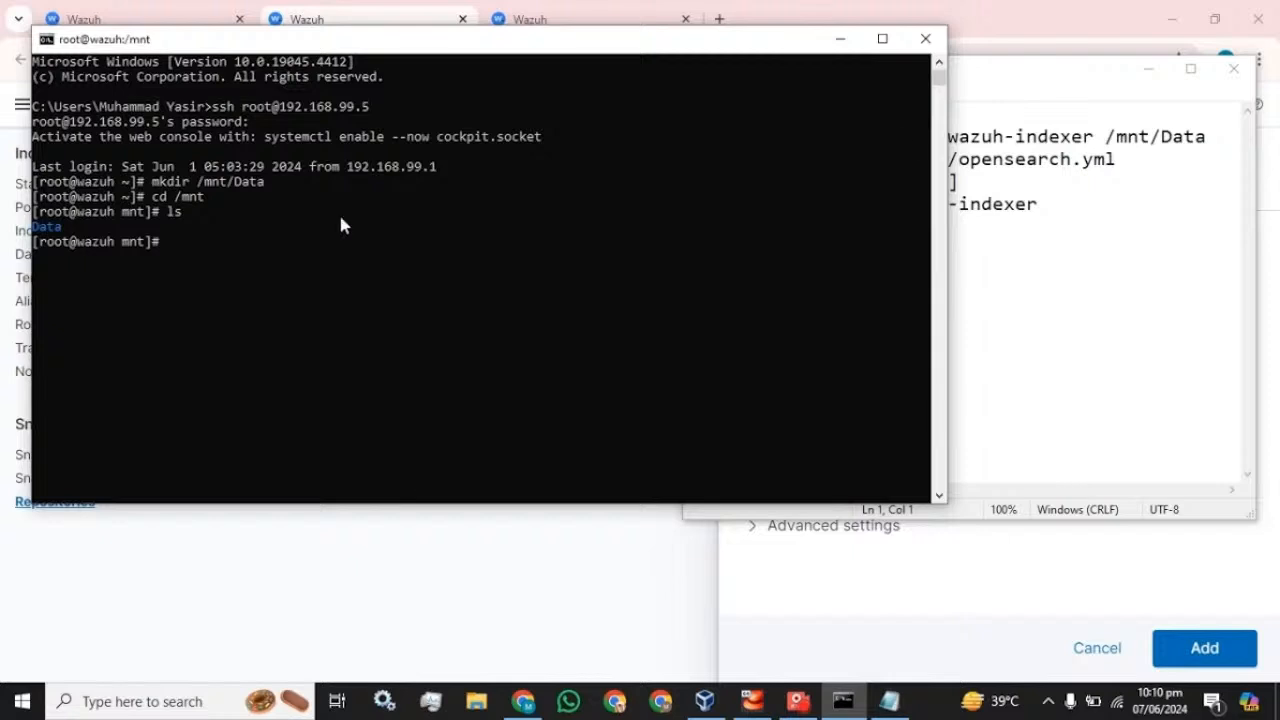
- Recursively give wazuh-indexer:wazuh-indexer ownership of /mnt/Data, then return to the home directory
left_click(1016, 82)
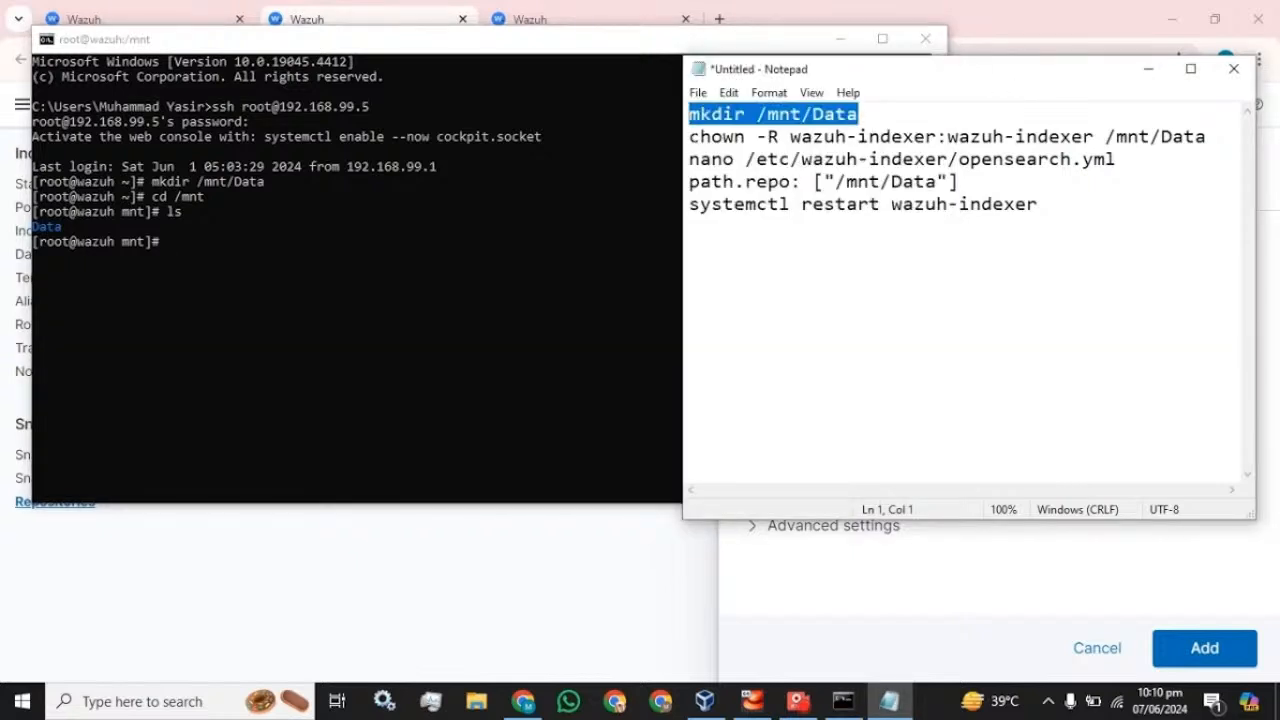
left_click_drag(689, 137, 1206, 137)
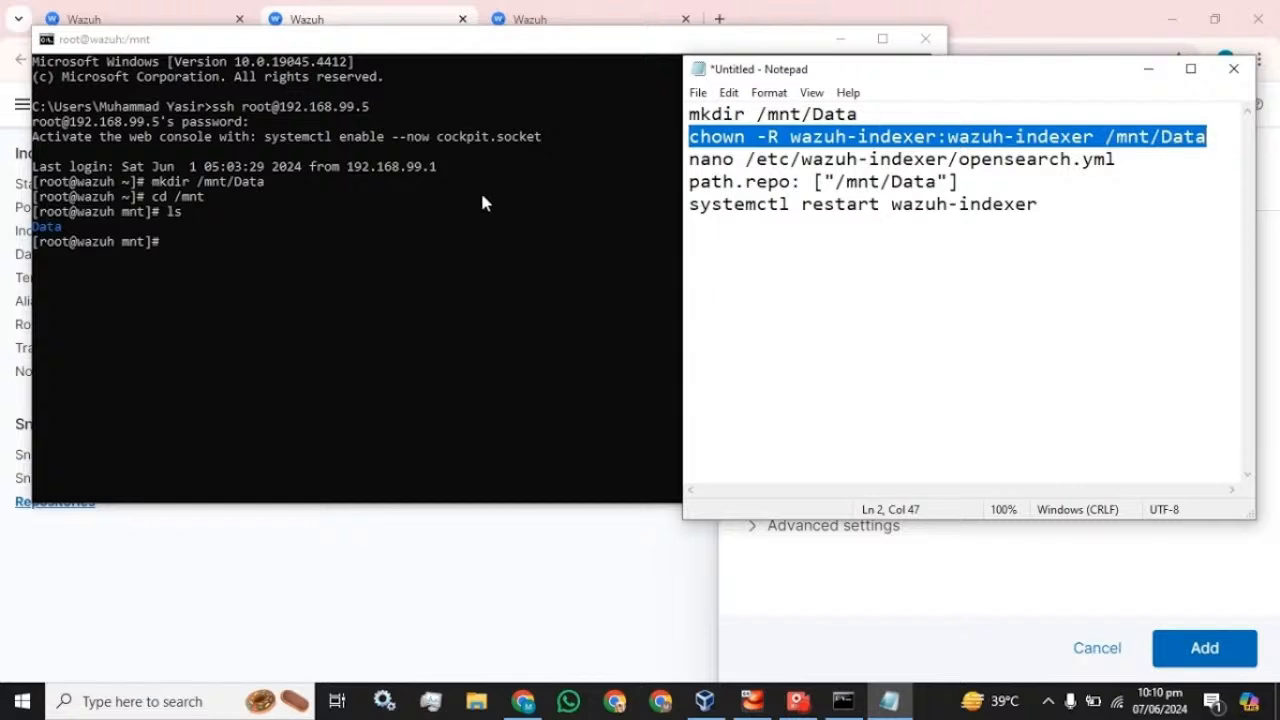
left_click(280, 250)
right_click(276, 249)
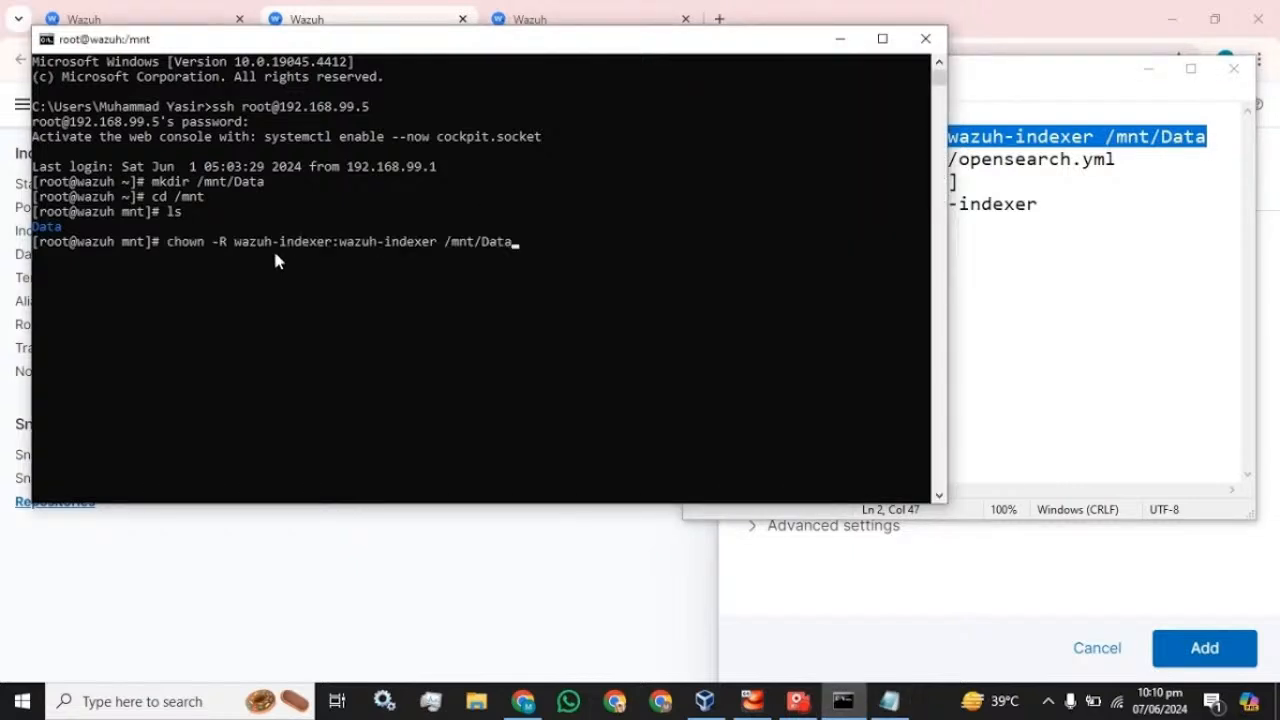
key("Return")
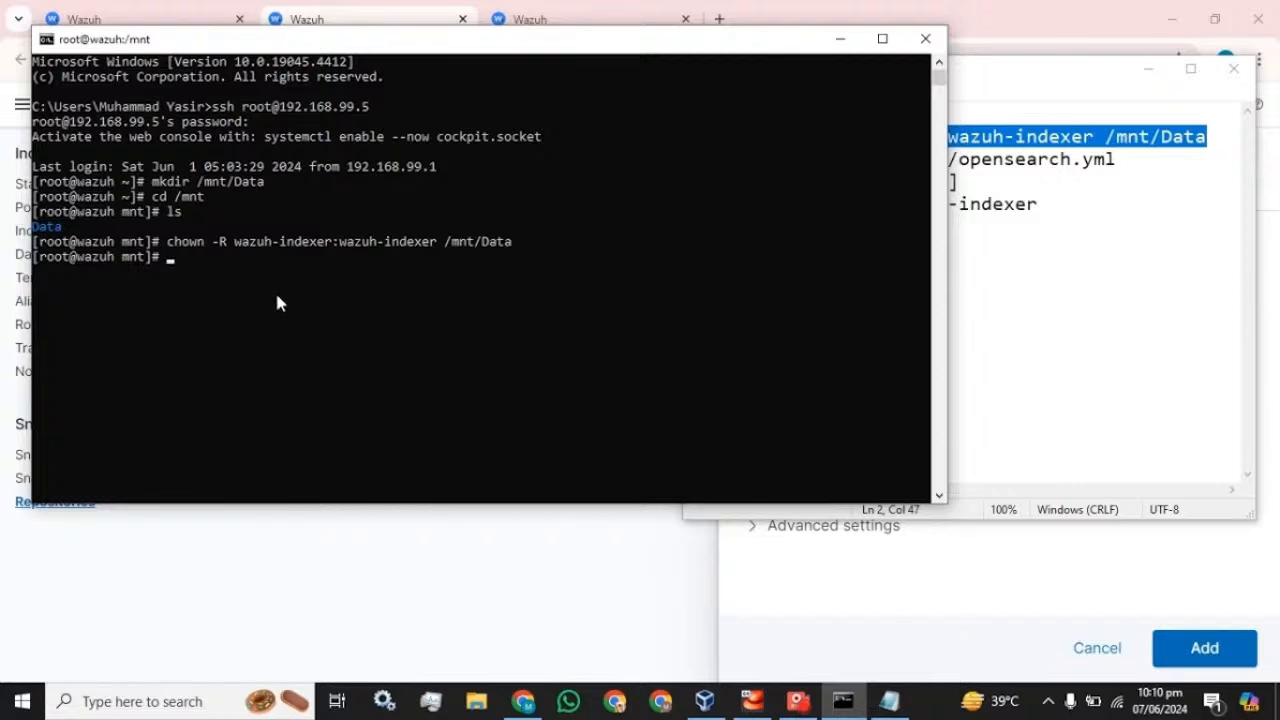
type("cd")
key("Return")
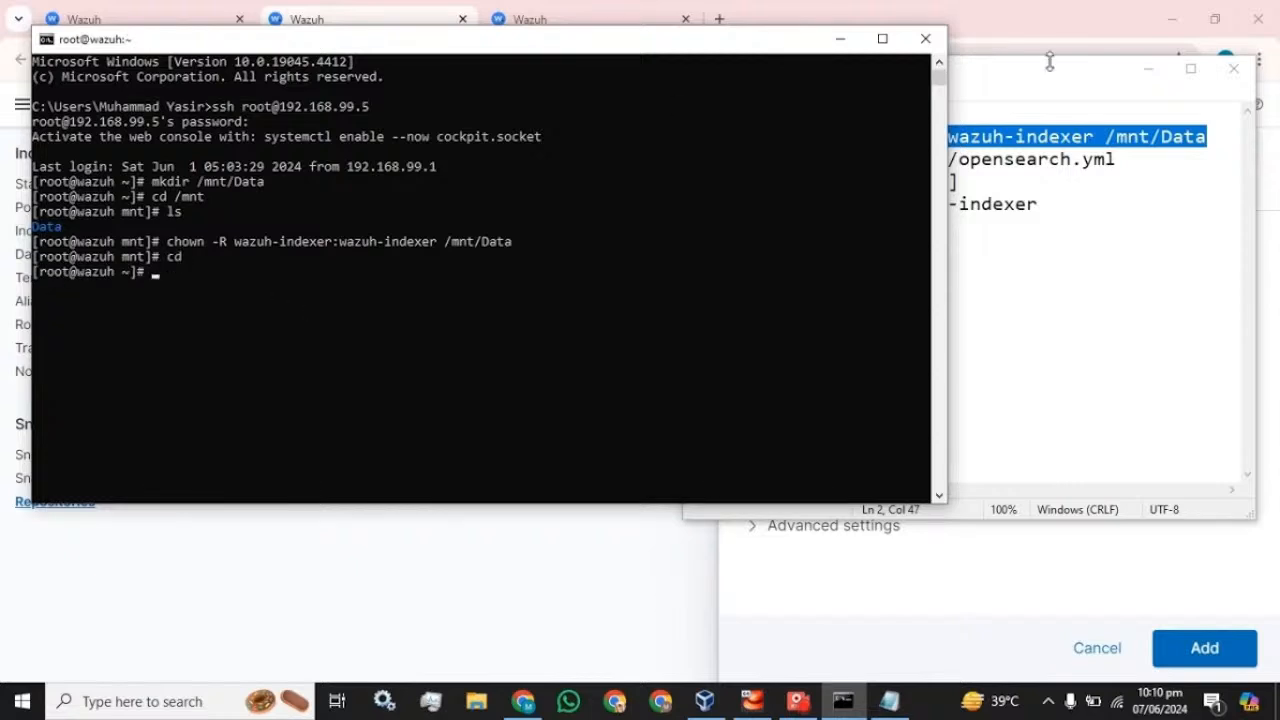
- Open opensearch.yml in nano and make a blank line below path.logs
left_click(1040, 66)
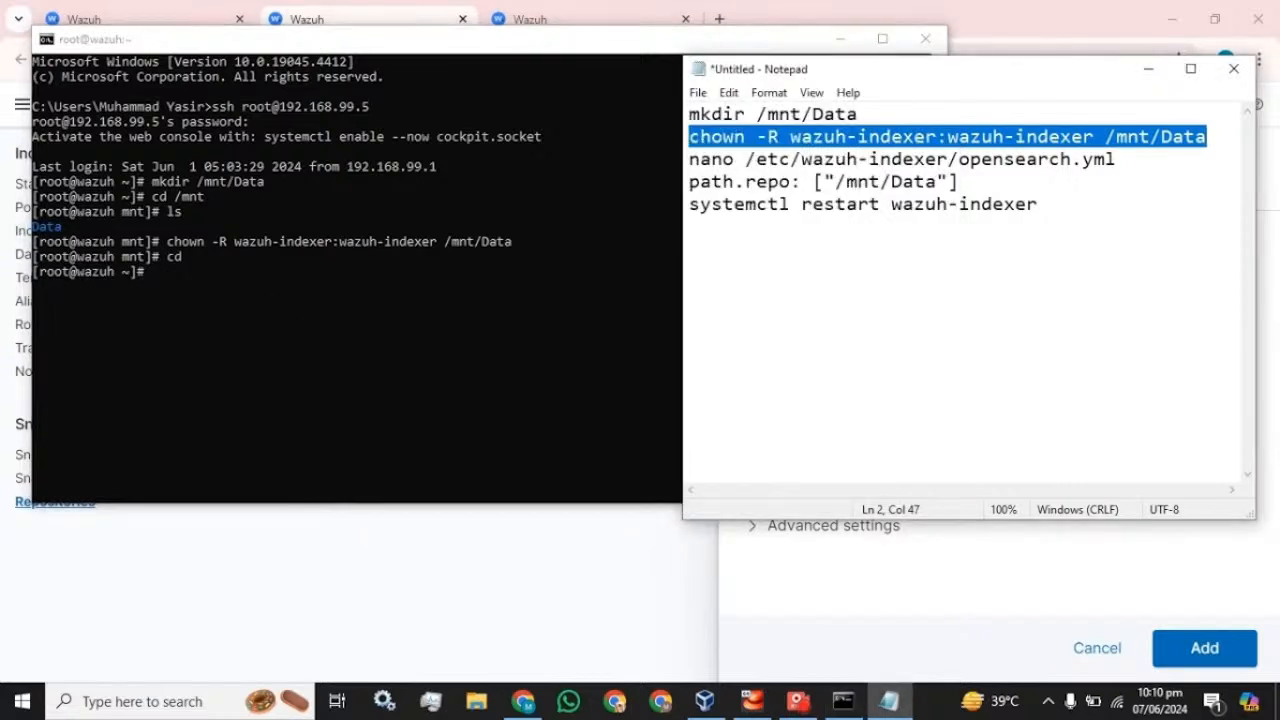
left_click_drag(1116, 160, 690, 162)
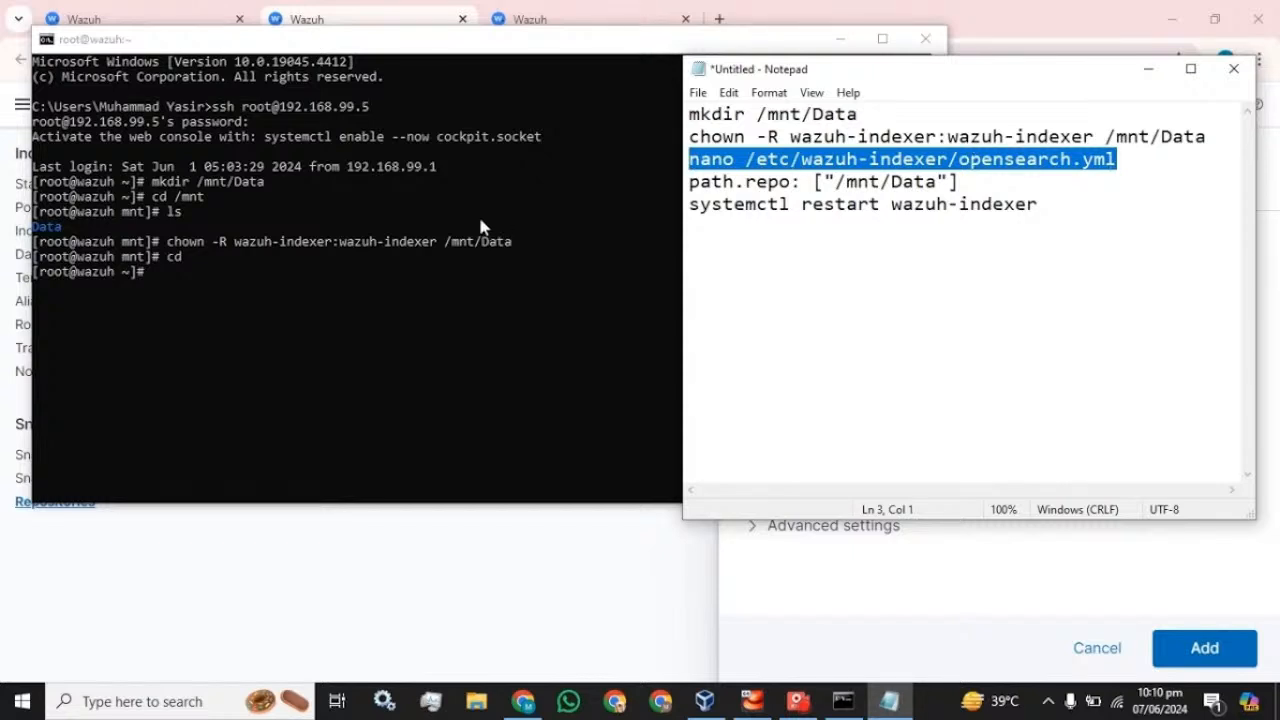
left_click(252, 297)
right_click(252, 297)
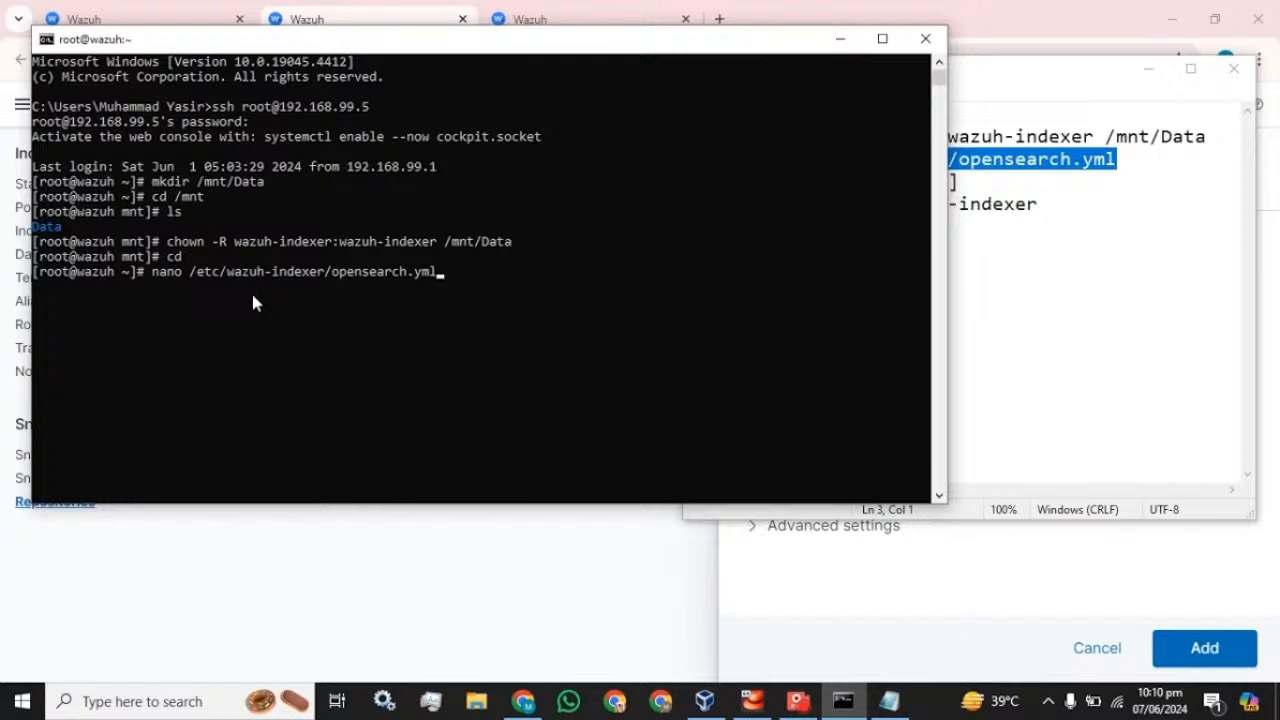
key("Return")
key("Down")
key("Down")
key("Down")
key("Down")
key("Down")
key("Down")
key("Down")
key("Down")
key("Down")
key("Down")
key("Down")
key("Down")
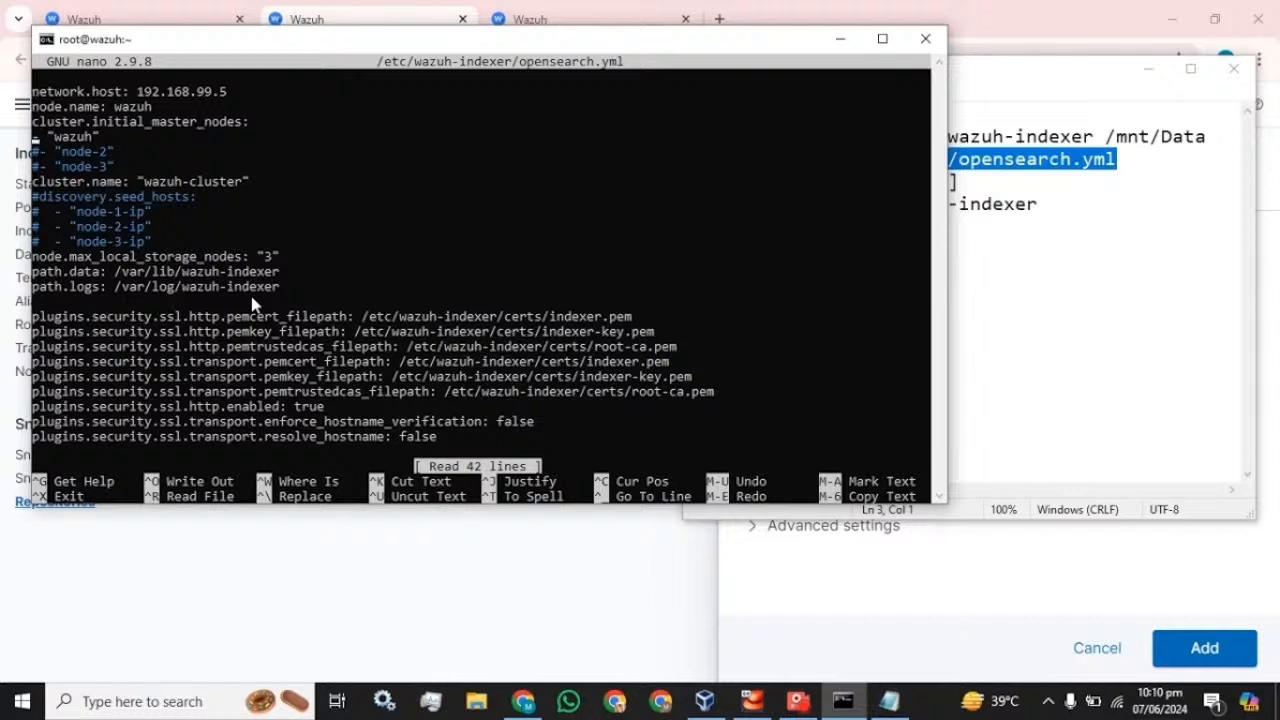
key("Down")
key("Down")
key("Return")
key("Up")
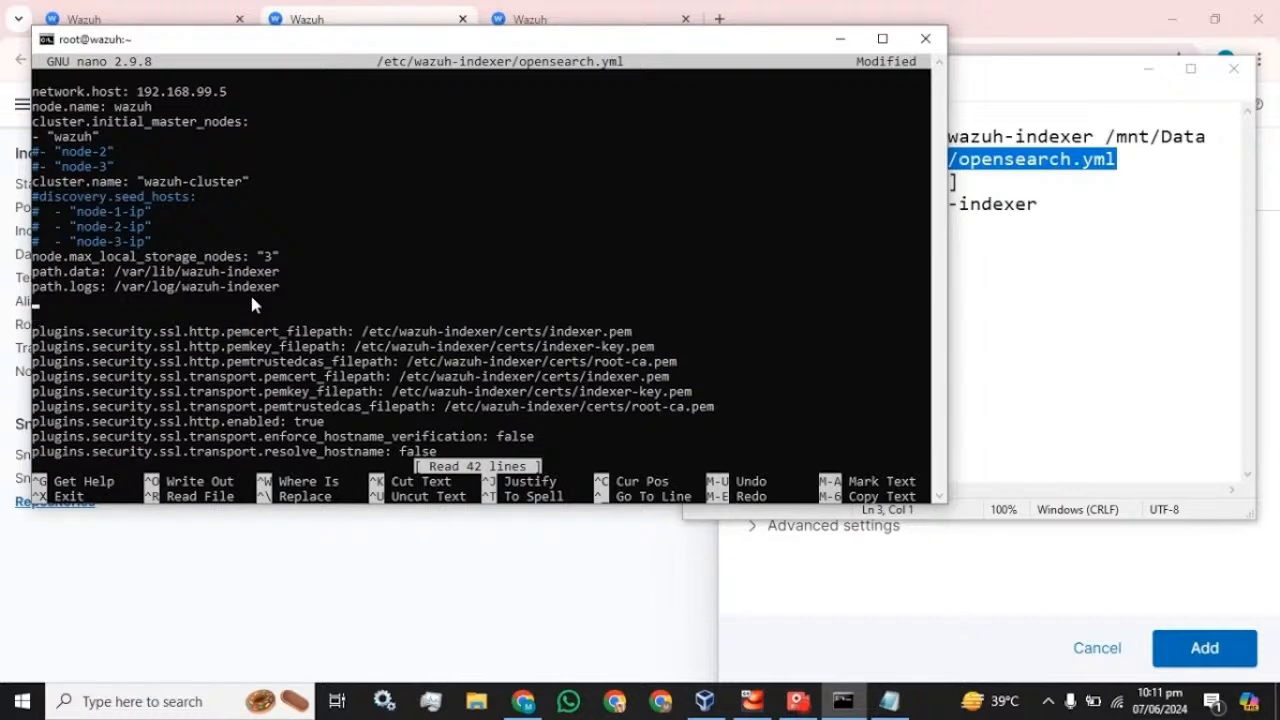
- Add the path.repo: /mnt/Data setting below path.logs and save opensearch.yml
left_click(1004, 213)
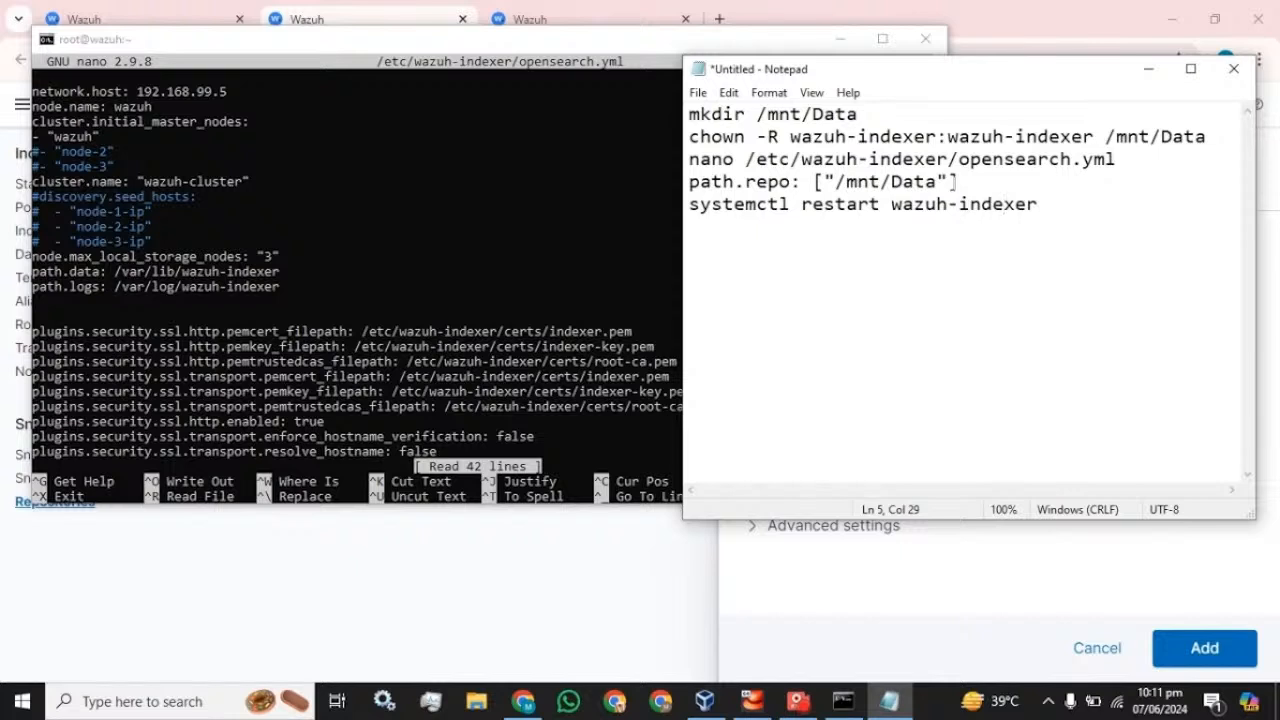
left_click_drag(959, 183, 689, 183)
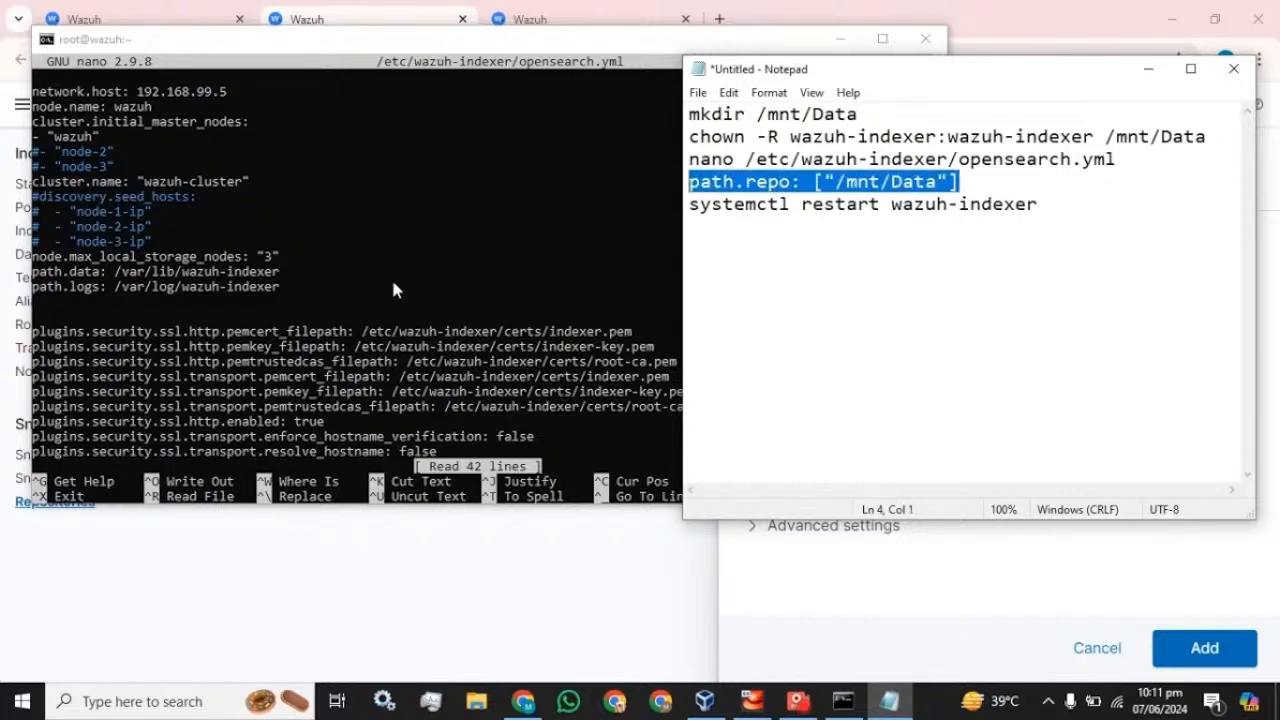
key("ctrl+c")
left_click(254, 316)
right_click(254, 316)
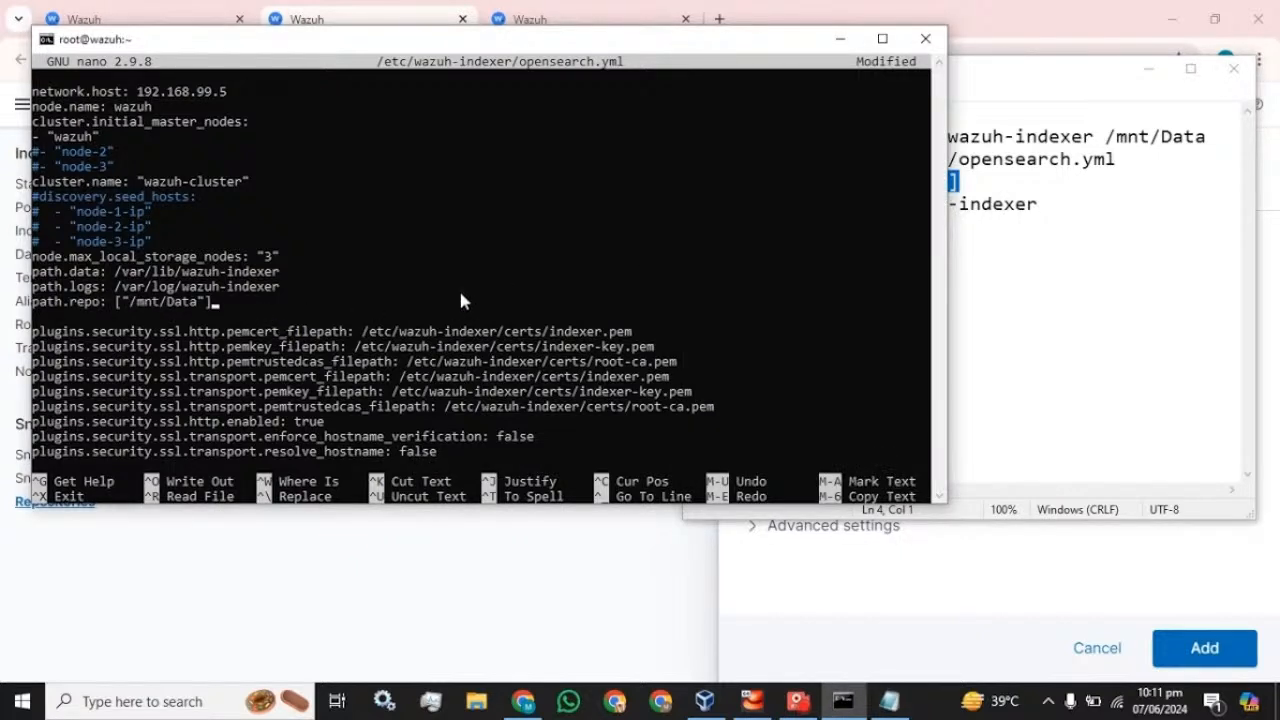
key("ctrl+x")
key("y")
key("Return")
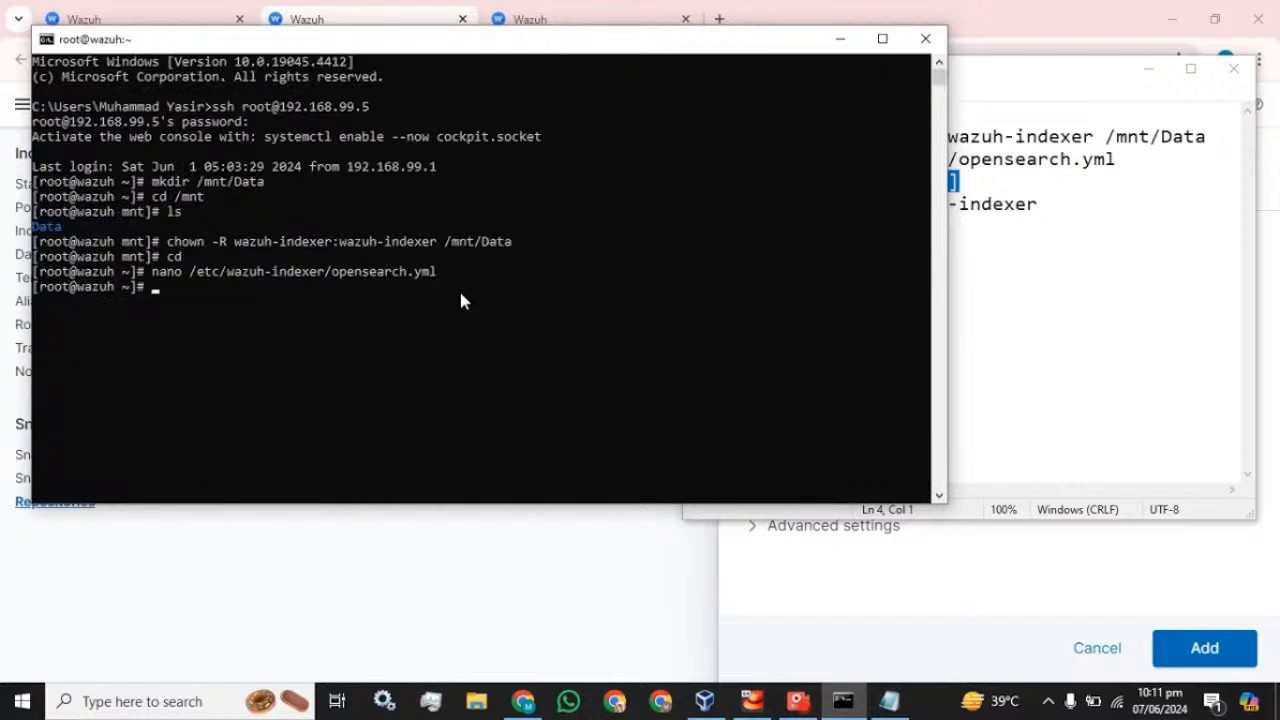
- Restart the wazuh-indexer service with systemctl
left_click(981, 204)
left_click_drag(1040, 204, 689, 204)
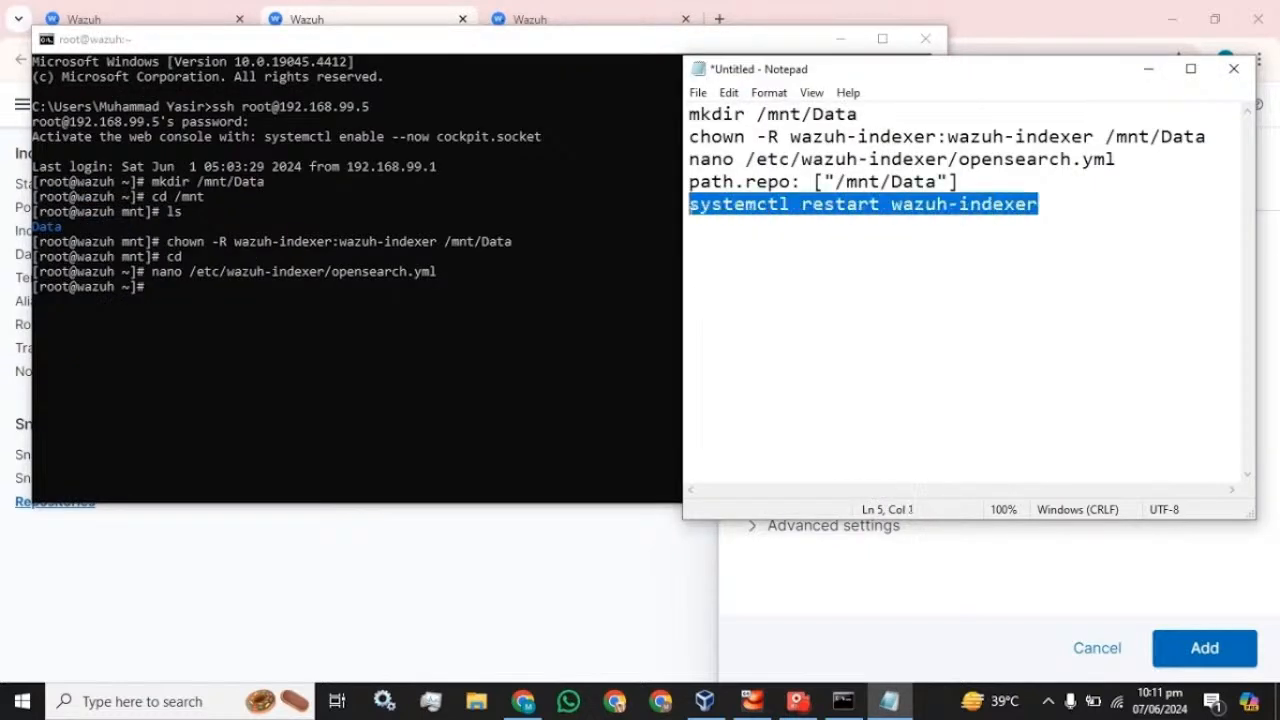
left_click(298, 322)
right_click(298, 323)
key("Return")
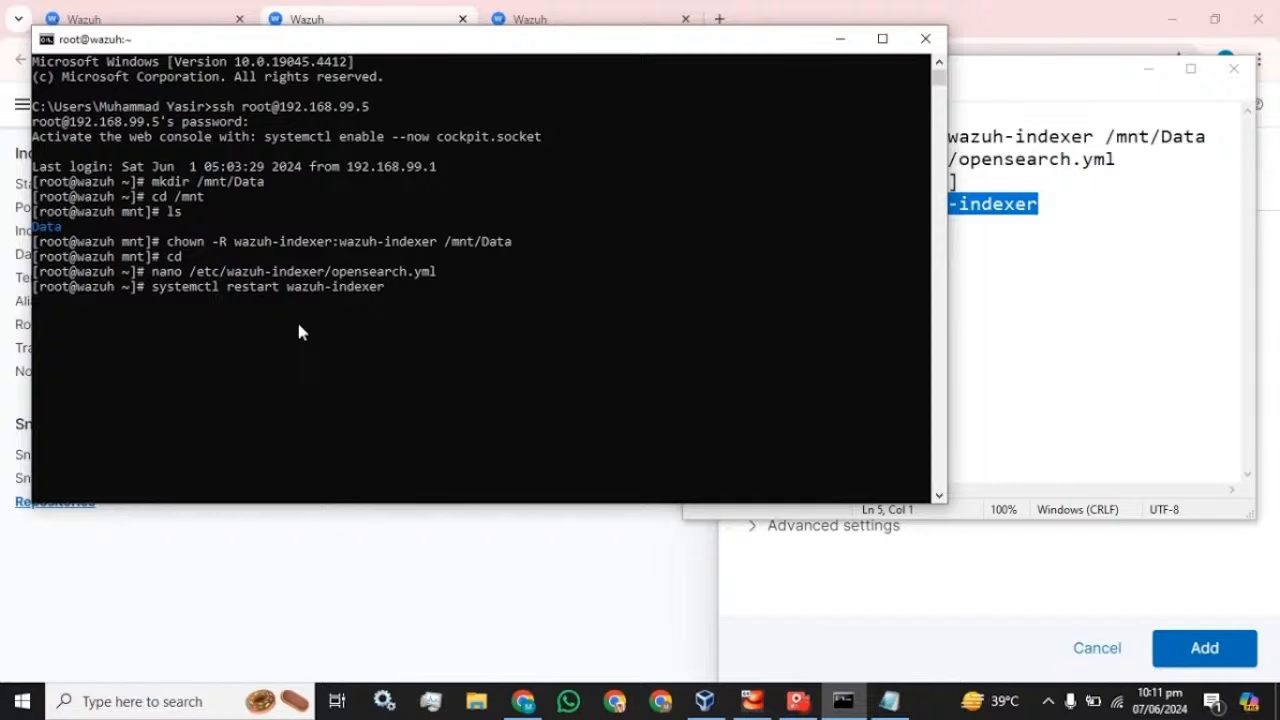
- Review the chown and path.repo notes, then confirm wazuh-indexer is running with systemctl status
left_click(1021, 80)
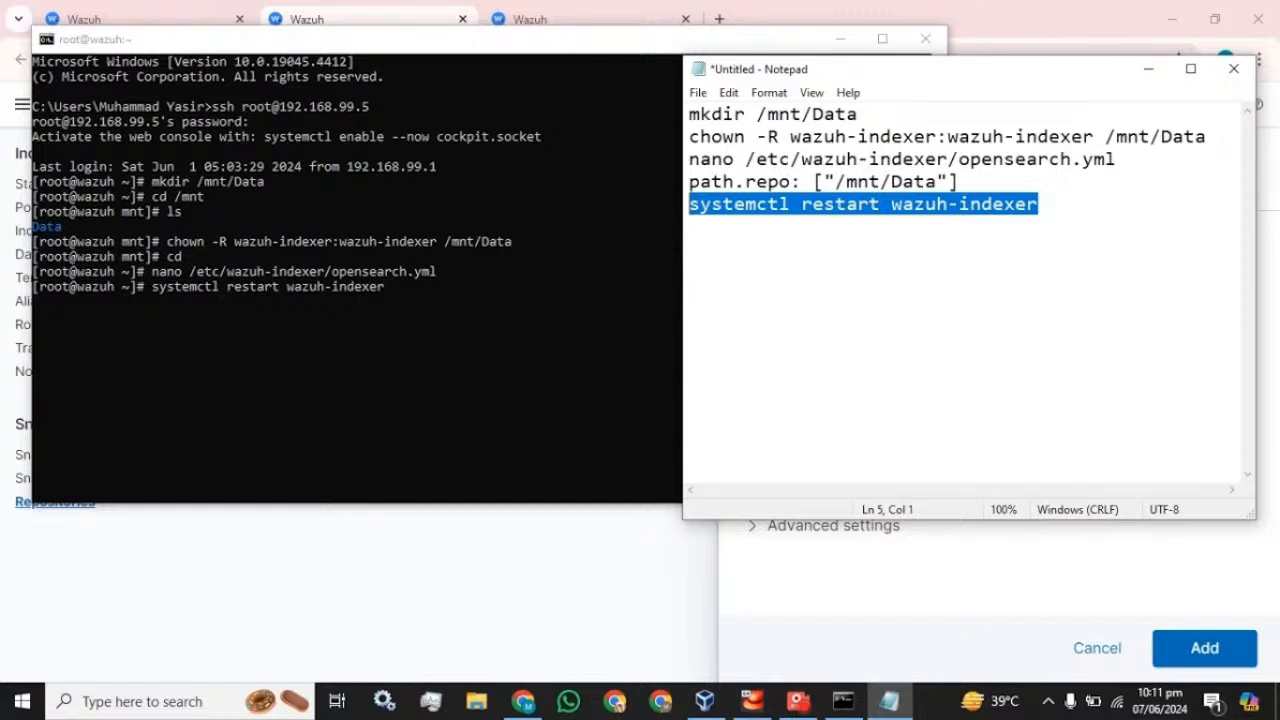
left_click_drag(689, 137, 969, 137)
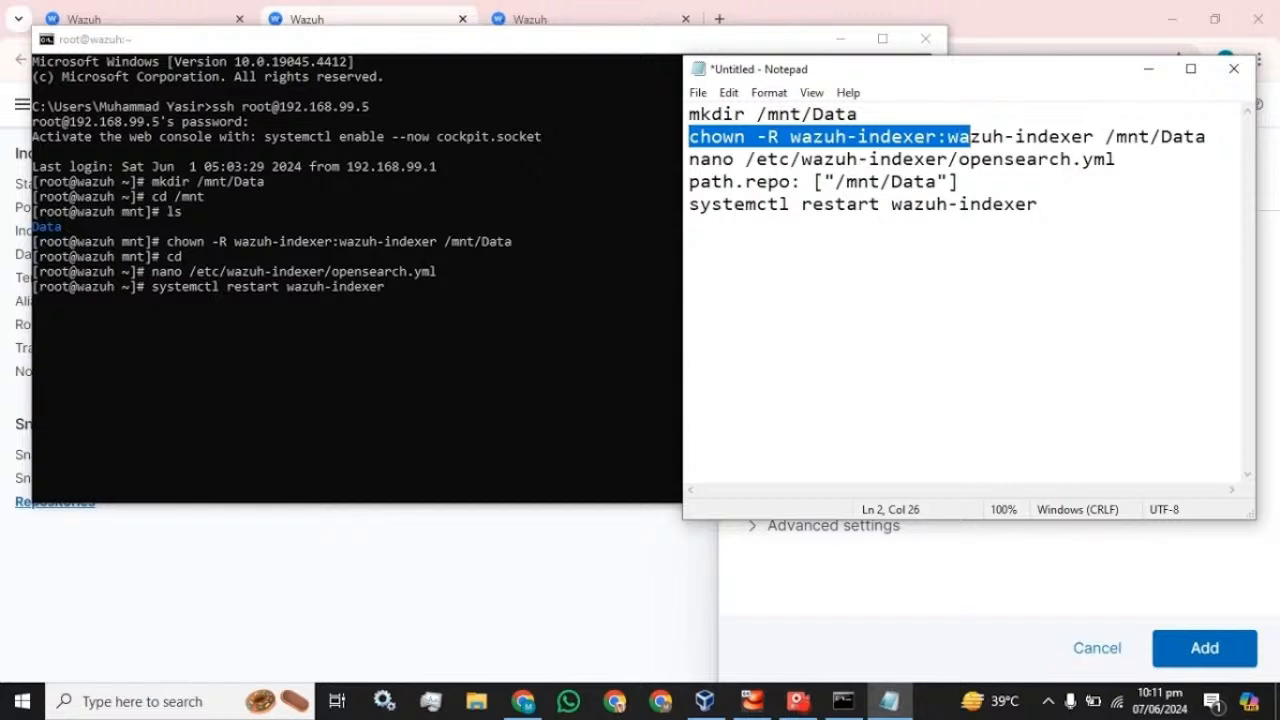
left_click_drag(1094, 137, 802, 137)
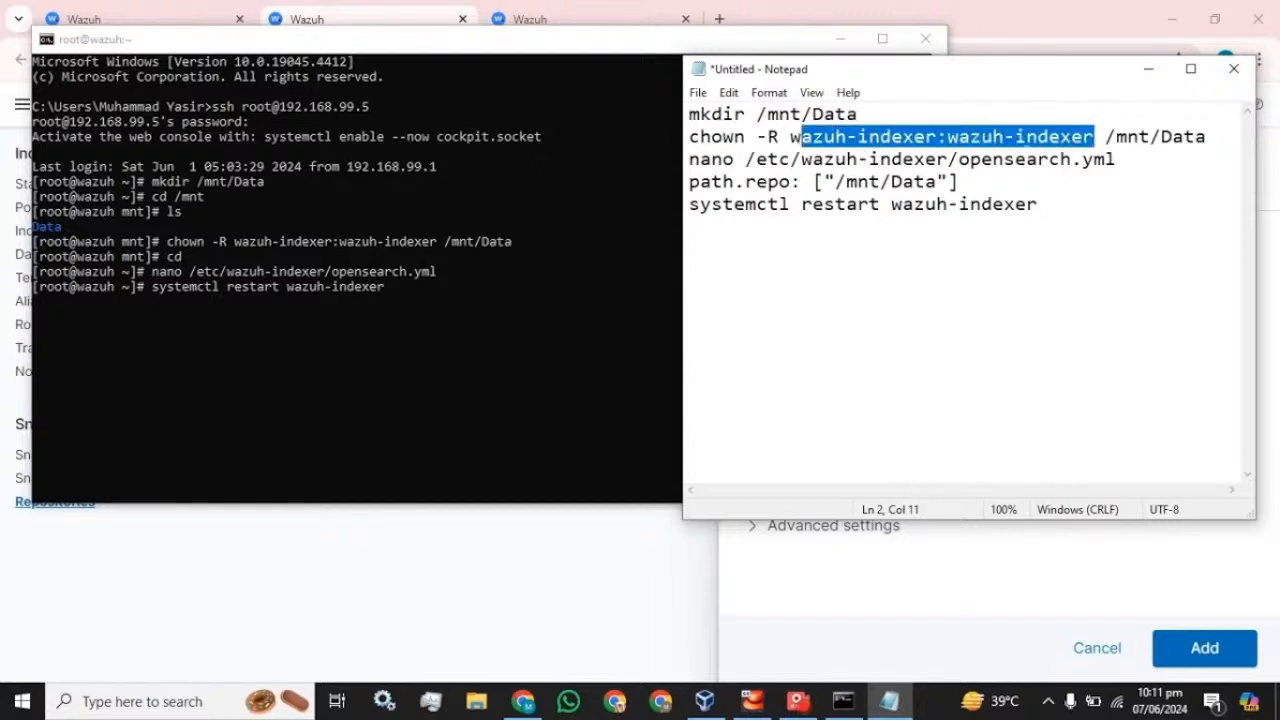
left_click_drag(958, 182, 689, 182)
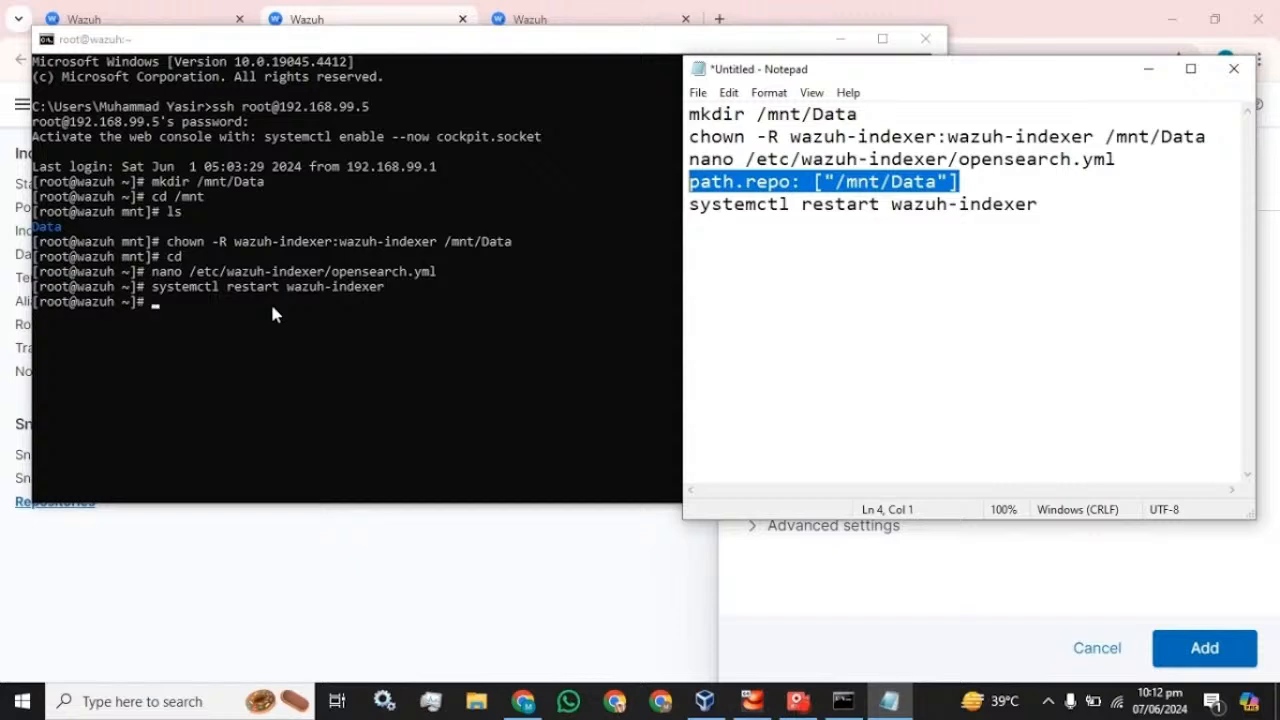
left_click(272, 308)
key("Up")
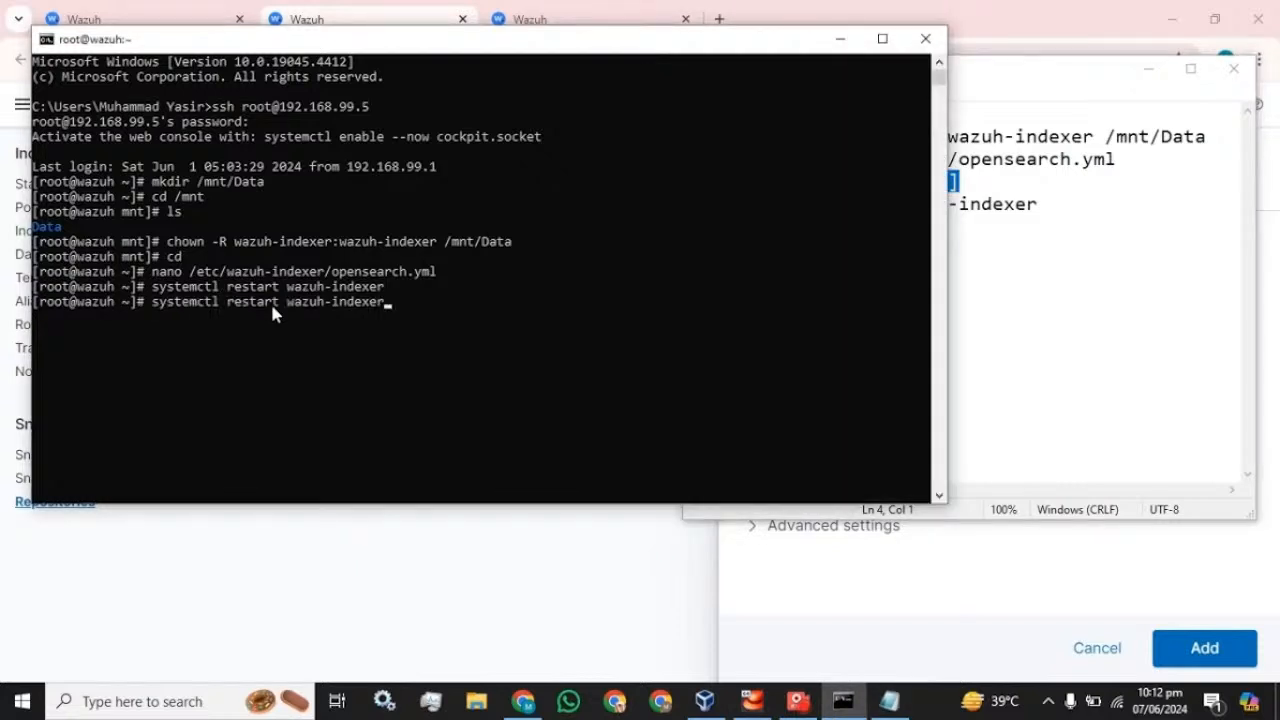
key("Left")
key("Left")
key("Left")
key("Left")
key("Left")
key("Left")
key("Left")
key("Left")
key("Left")
key("Left")
key("Left")
key("Left")
key("BackSpace")
key("BackSpace")
key("BackSpace")
key("BackSpace")
key("BackSpace")
key("BackSpace")
key("BackSpace")
type("s")
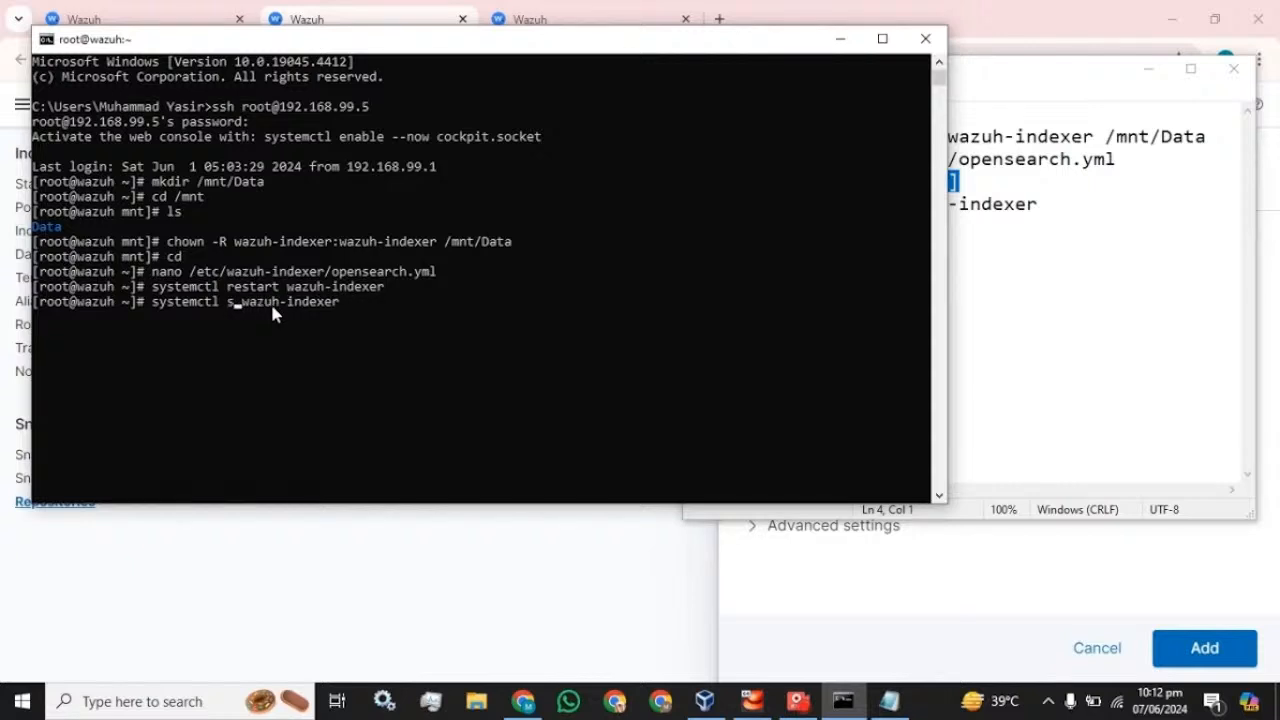
type("tatus")
key("Return")
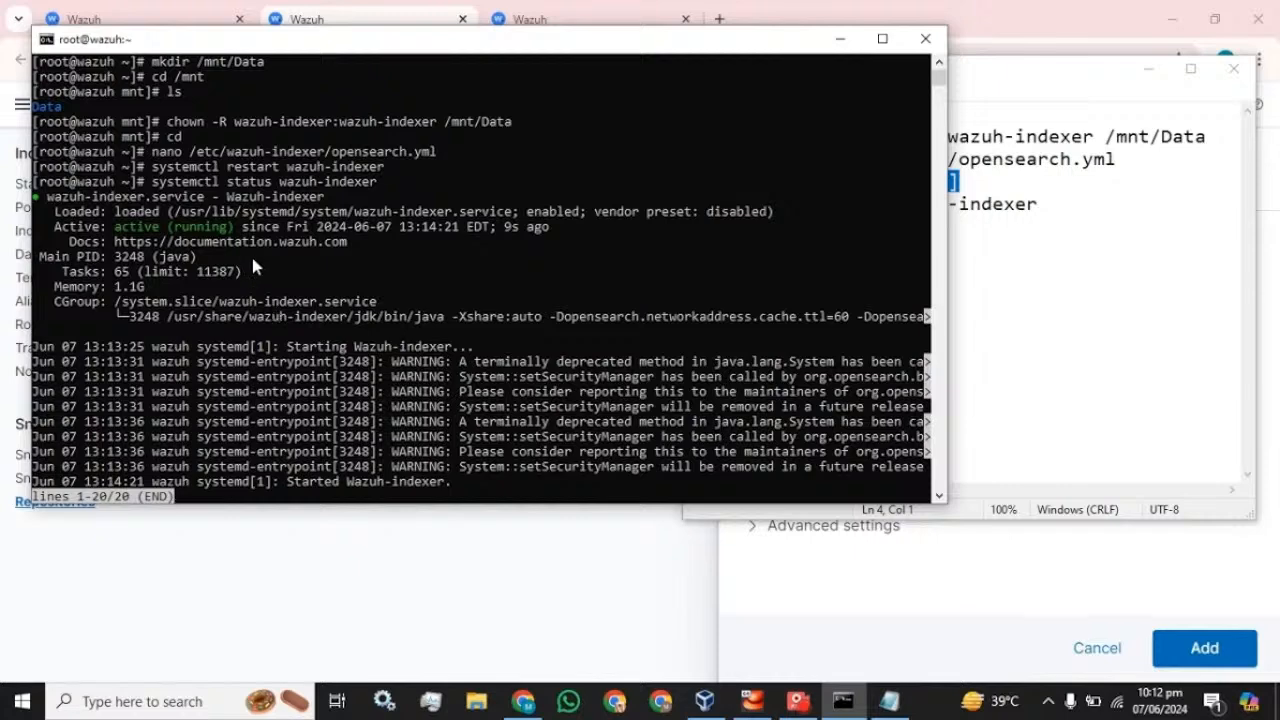
key("q")
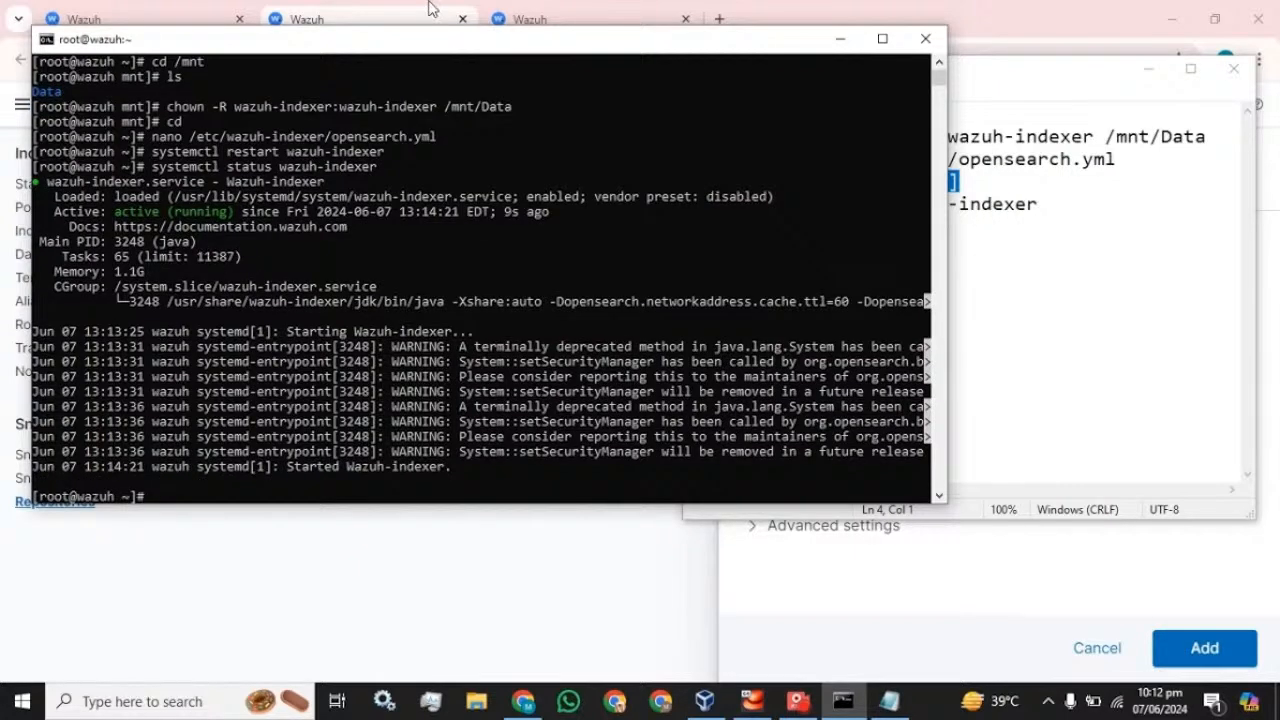
key("alt+Tab")
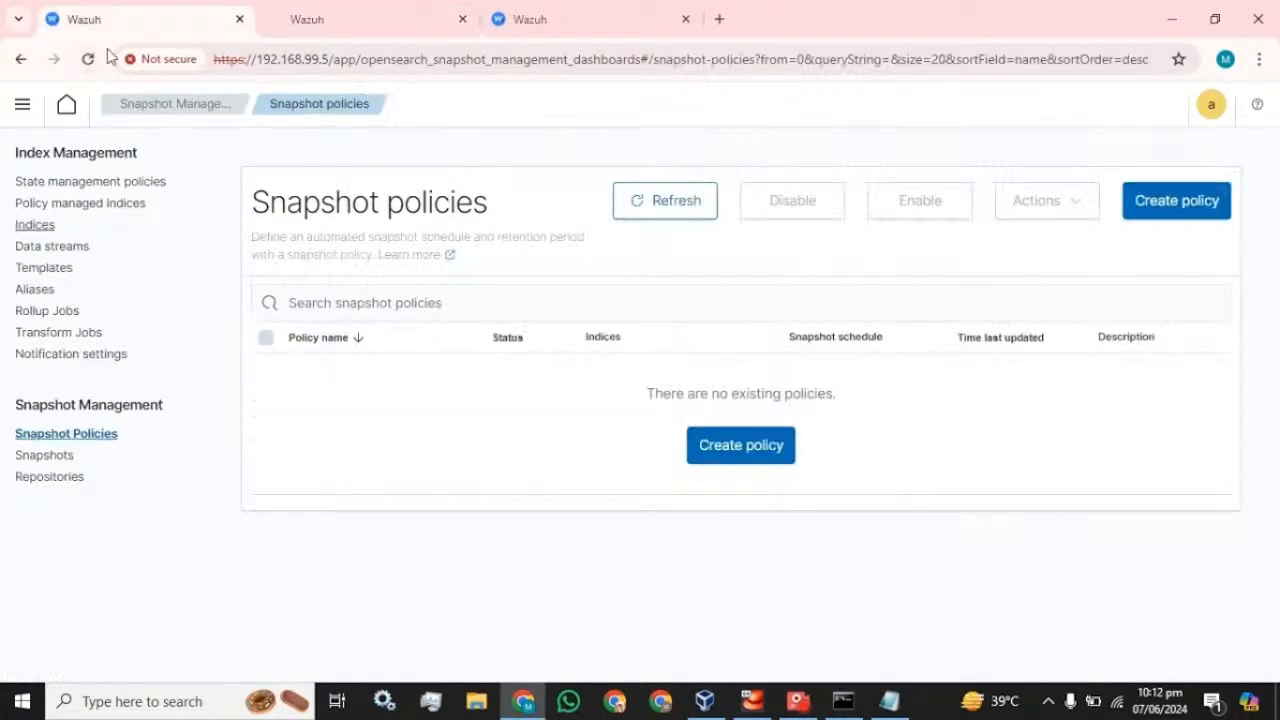
- Reload the Snapshot policies, Indices and Repositories pages after the indexer restart
left_click(88, 59)
left_click(543, 16)
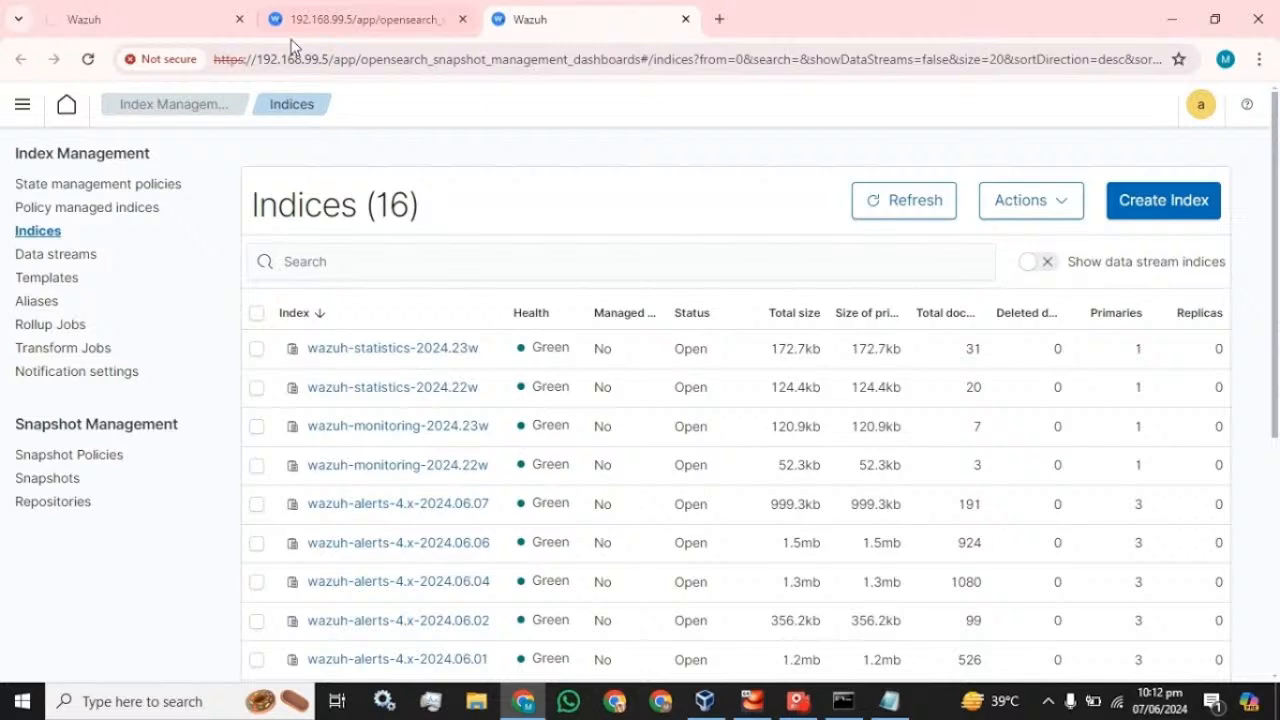
left_click(88, 59)
left_click(363, 16)
left_click(88, 59)
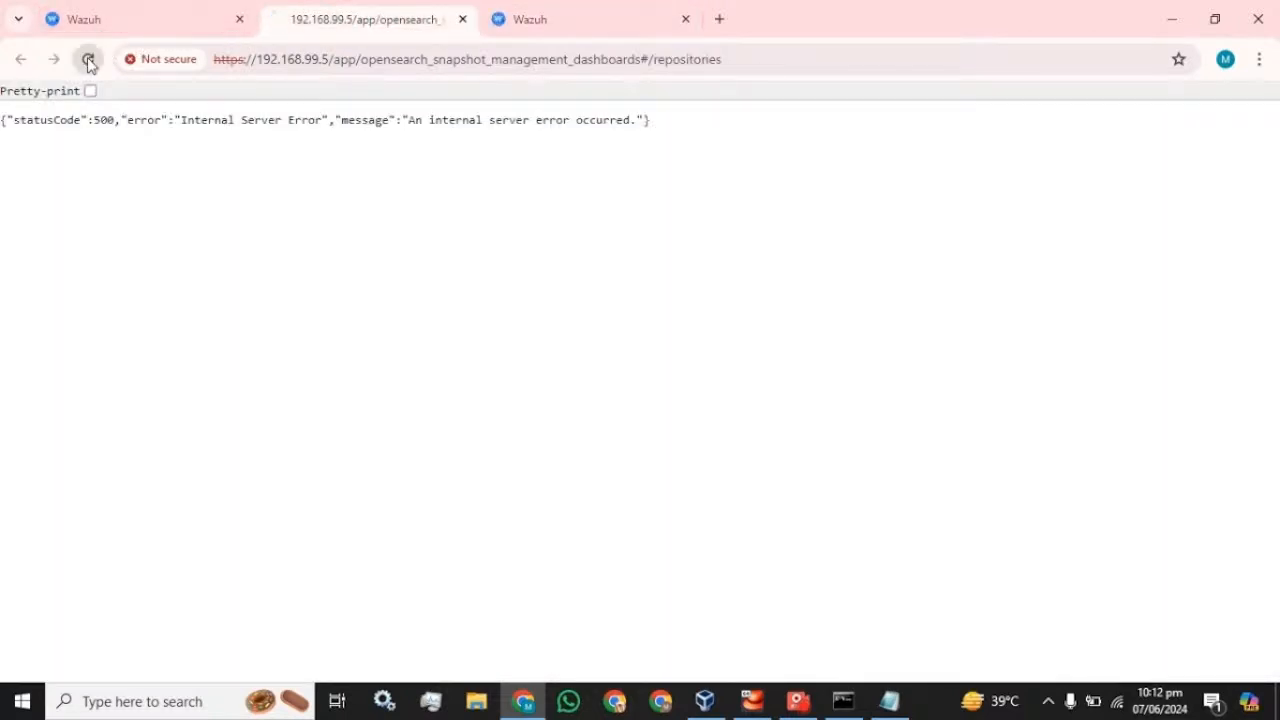
left_click(160, 10)
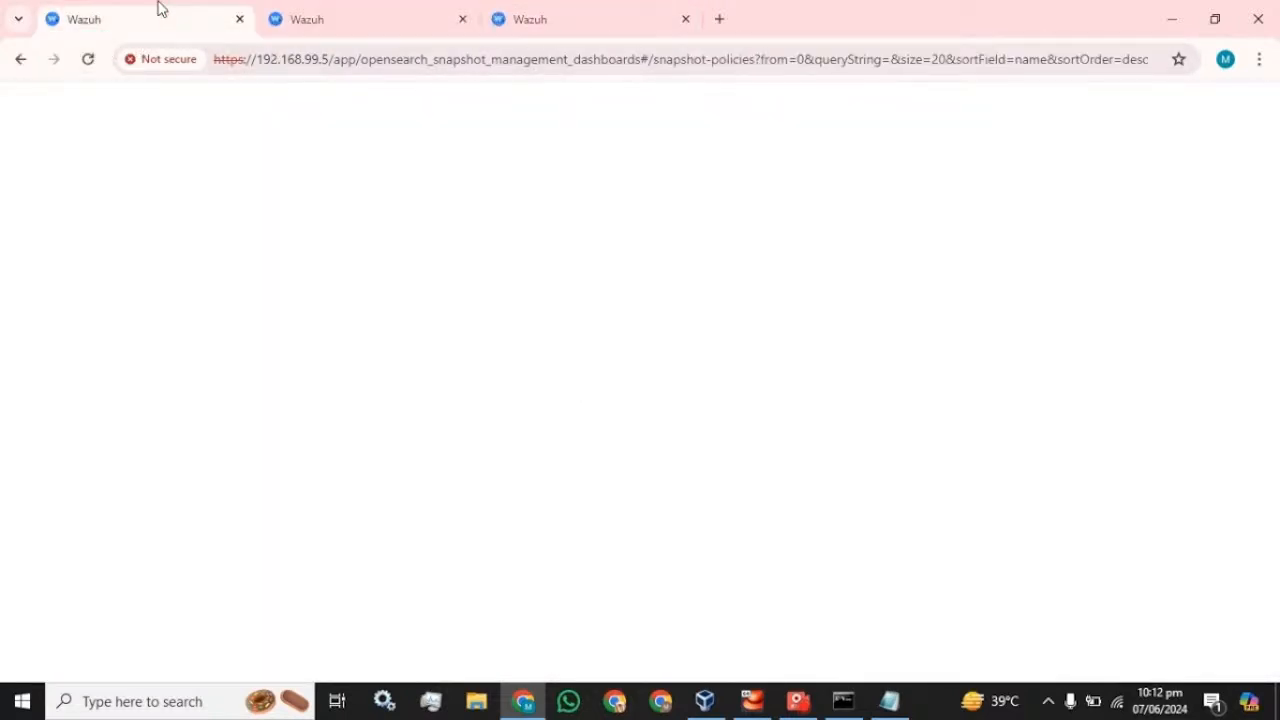
left_click(514, 14)
left_click(403, 11)
left_click(140, 9)
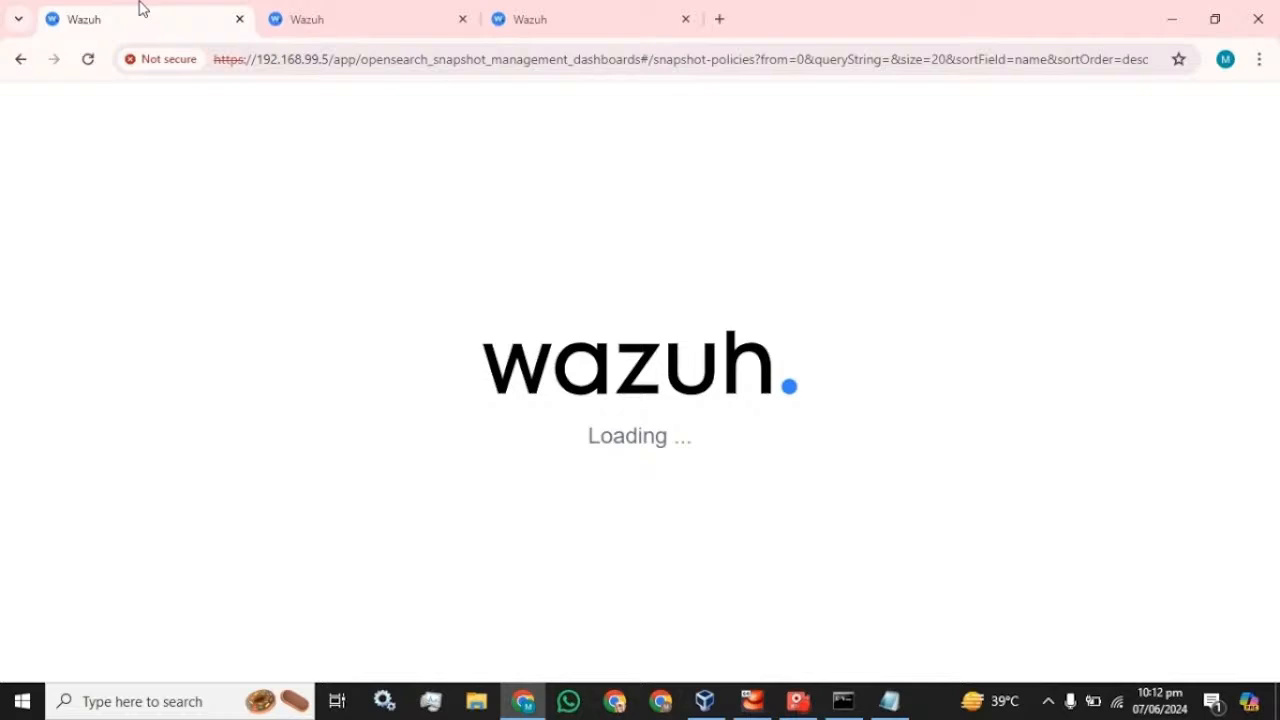
left_click(400, 10)
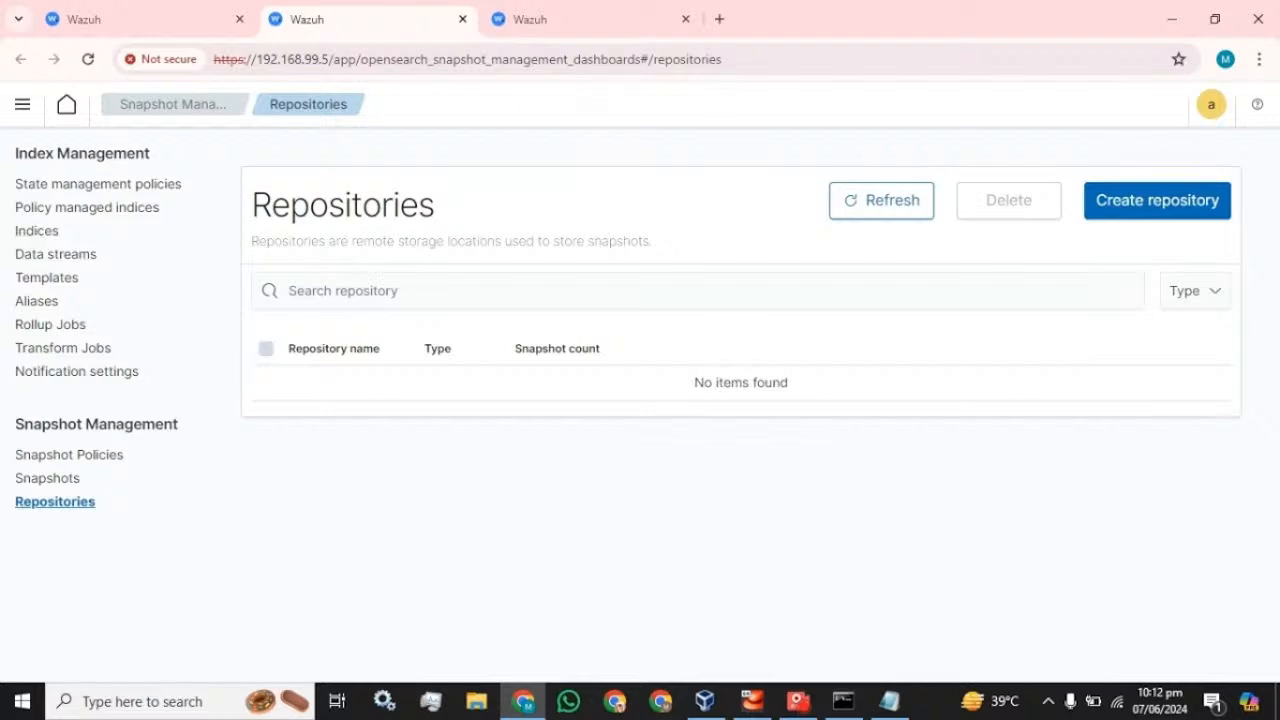
- Add a repository named Weekly-backup with location /mnt/Data
left_click(1143, 208)
left_click(897, 270)
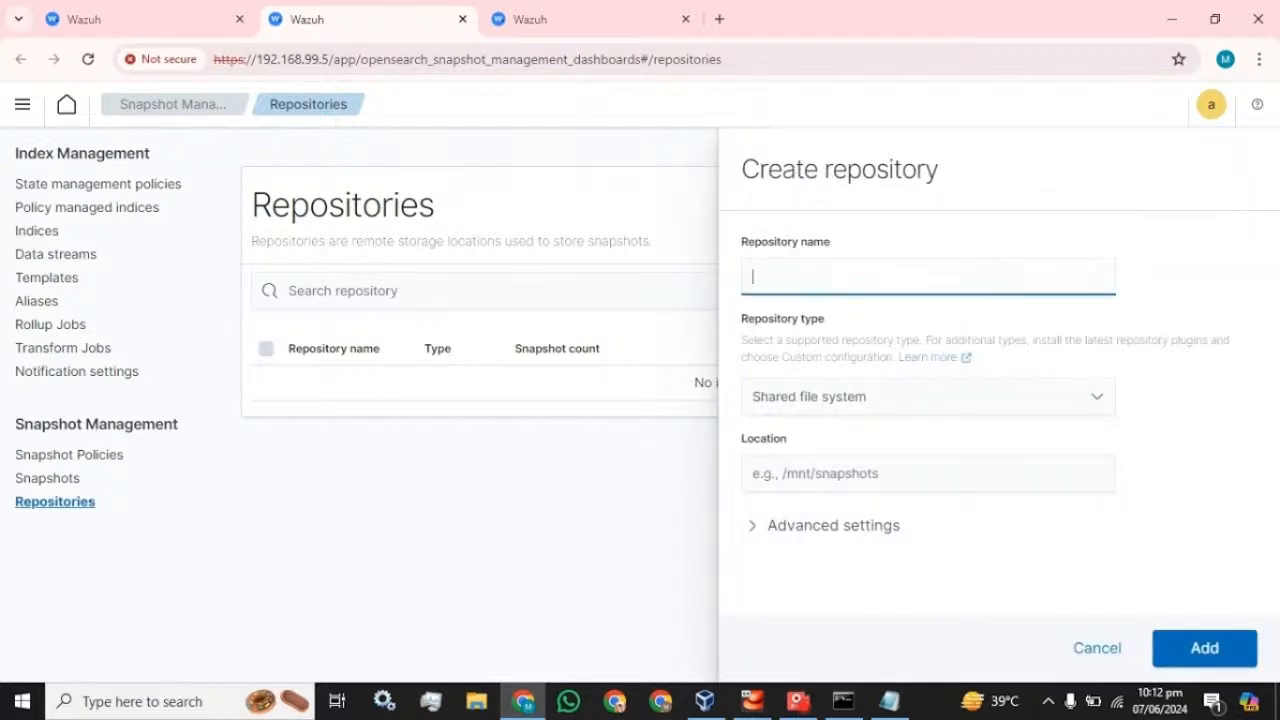
type("Weekly-backup")
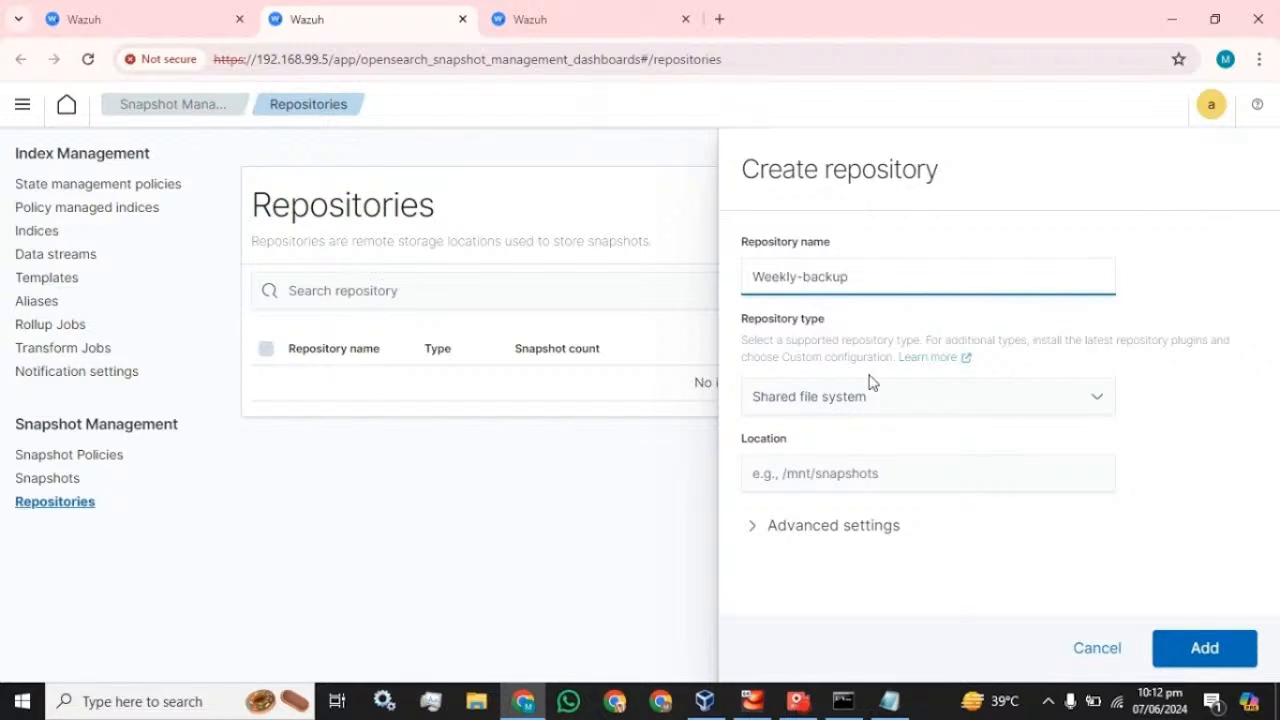
left_click(830, 474)
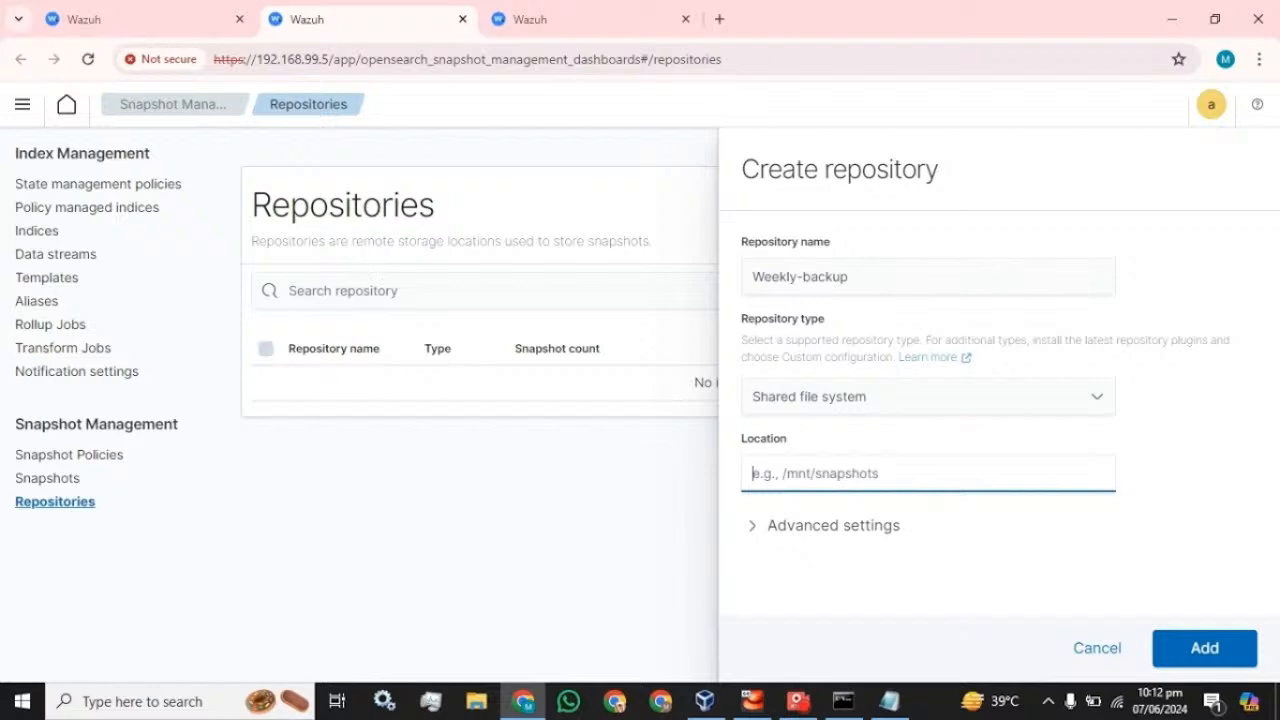
left_click(889, 701)
left_click_drag(858, 114, 756, 114)
key("ctrl+c")
left_click(808, 581)
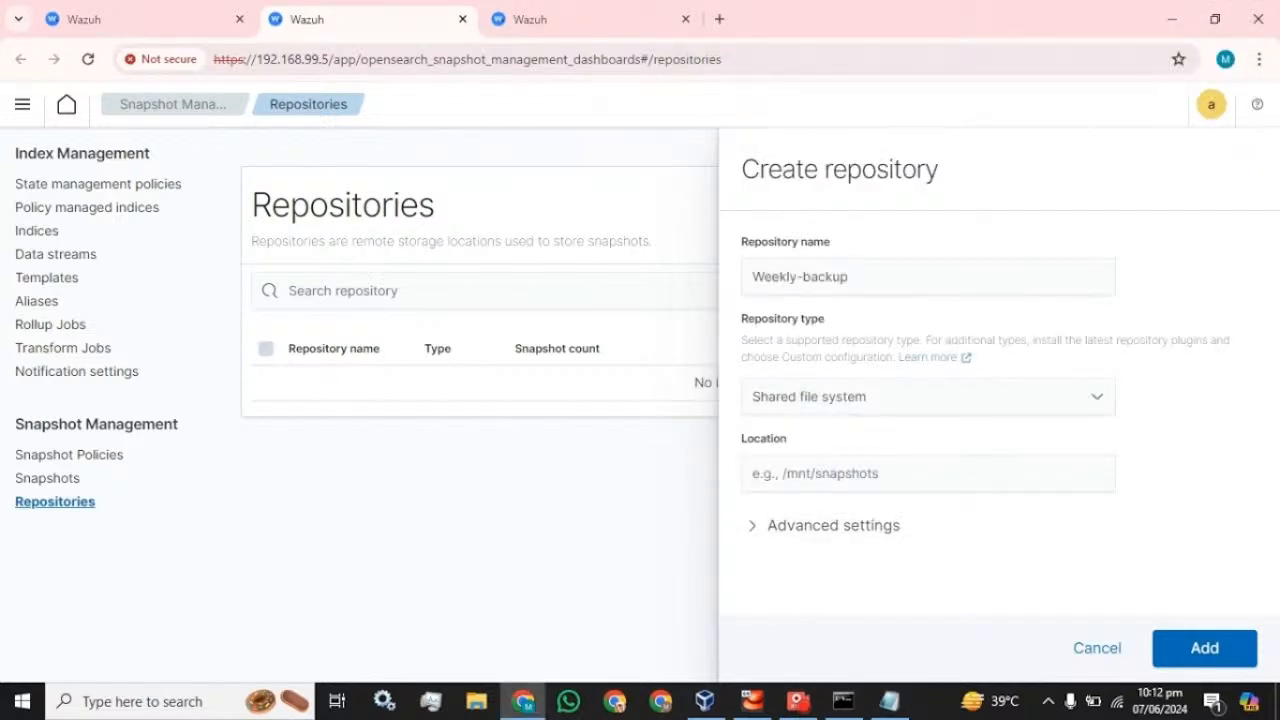
left_click(830, 474)
key("ctrl+v")
left_click(1226, 640)
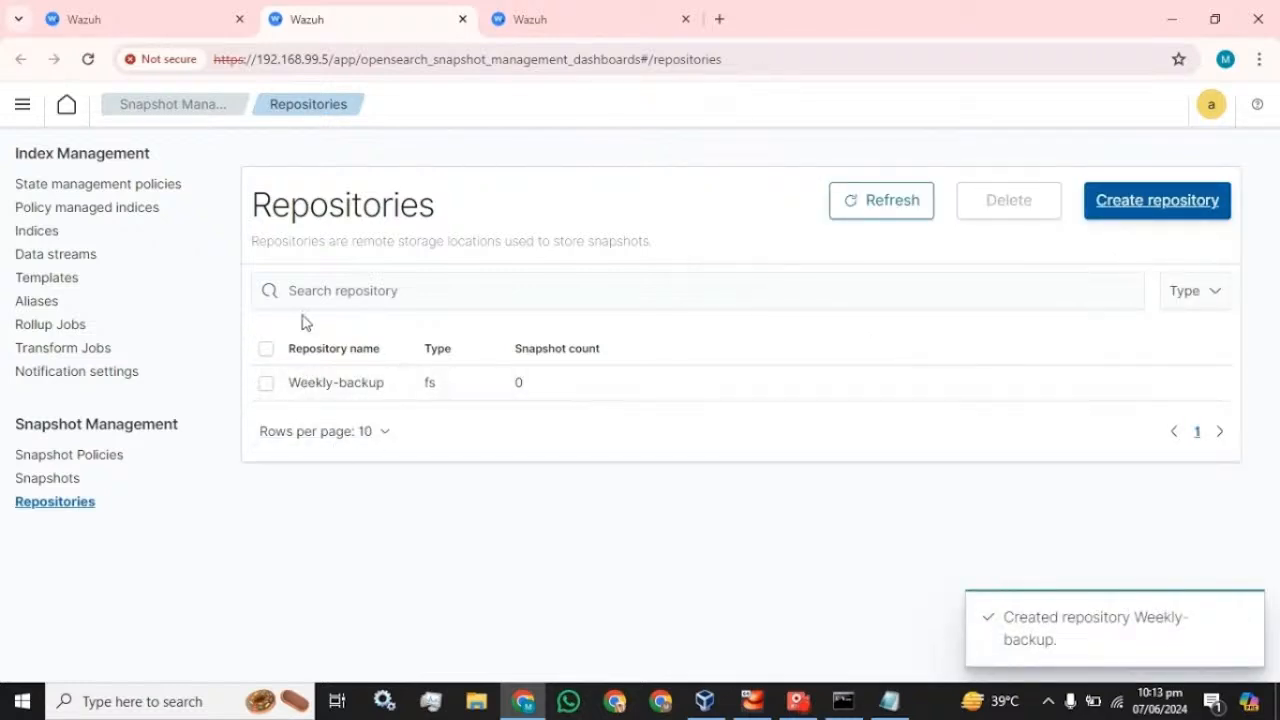
left_click(889, 701)
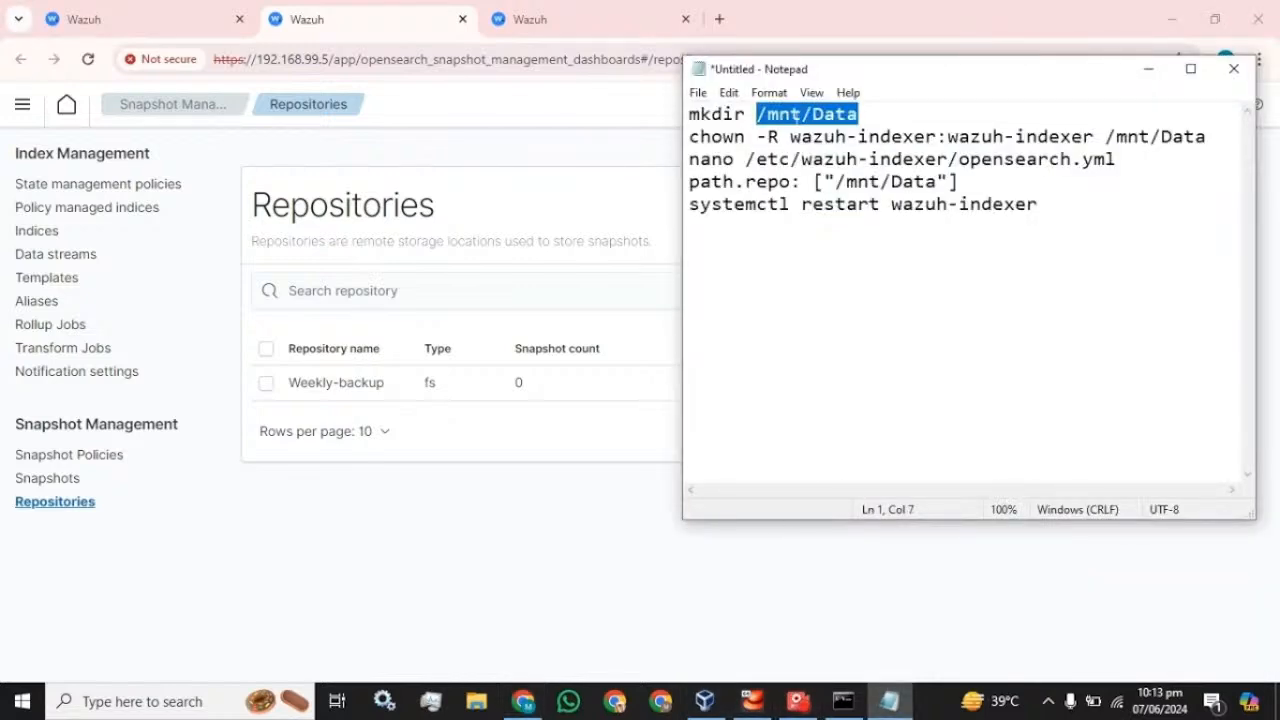
- Create a snapshot policy named Weekly_backup_policy, reusing that text as its description
left_click(160, 548)
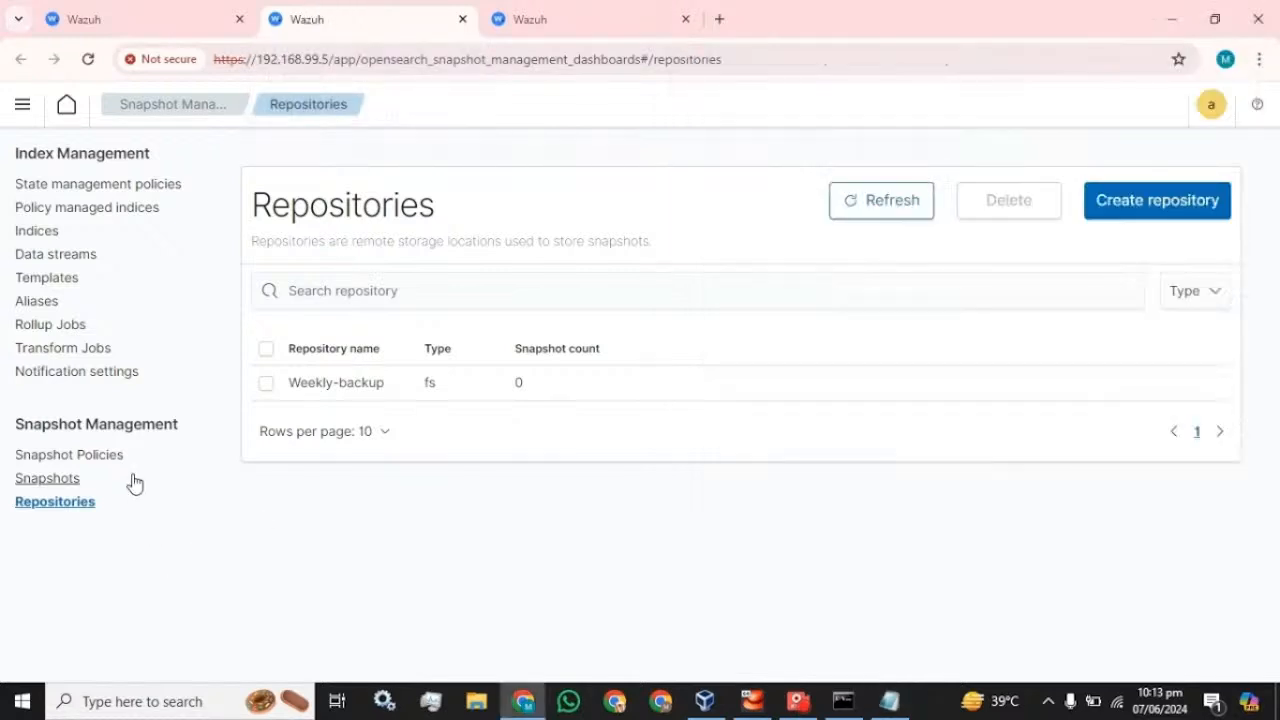
left_click(71, 456)
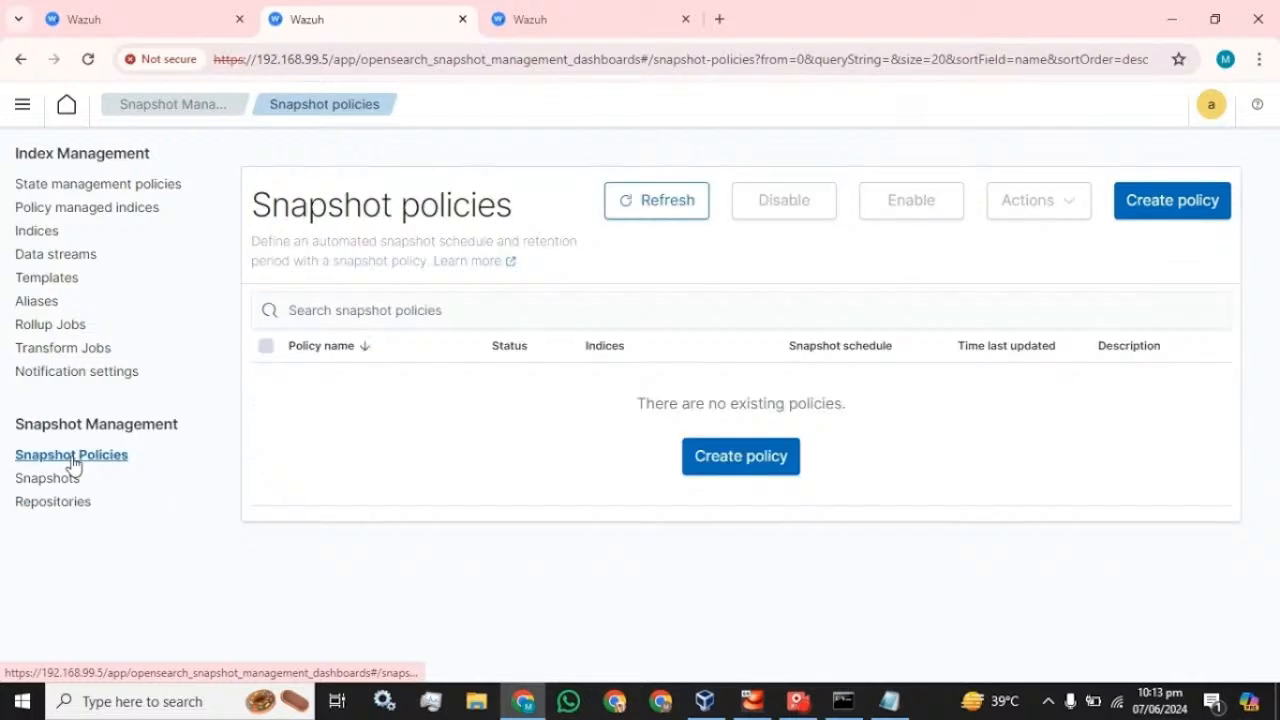
left_click(1153, 216)
left_click(172, 362)
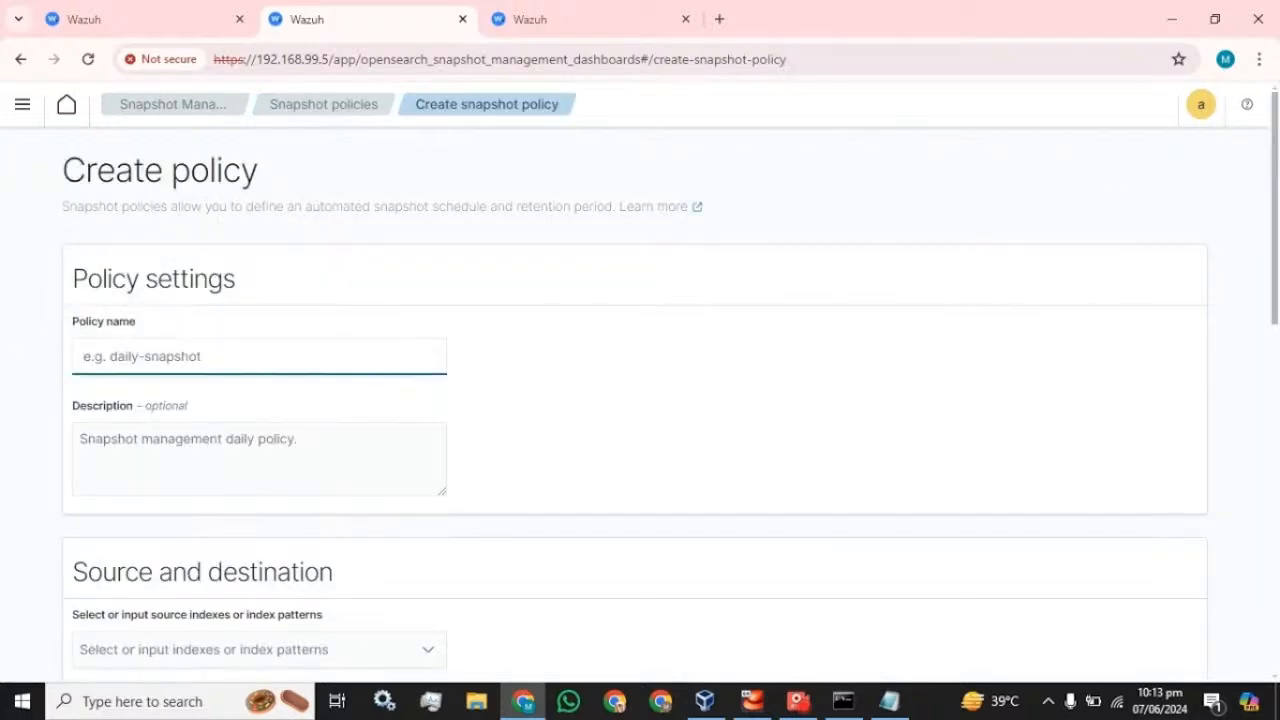
type("Week")
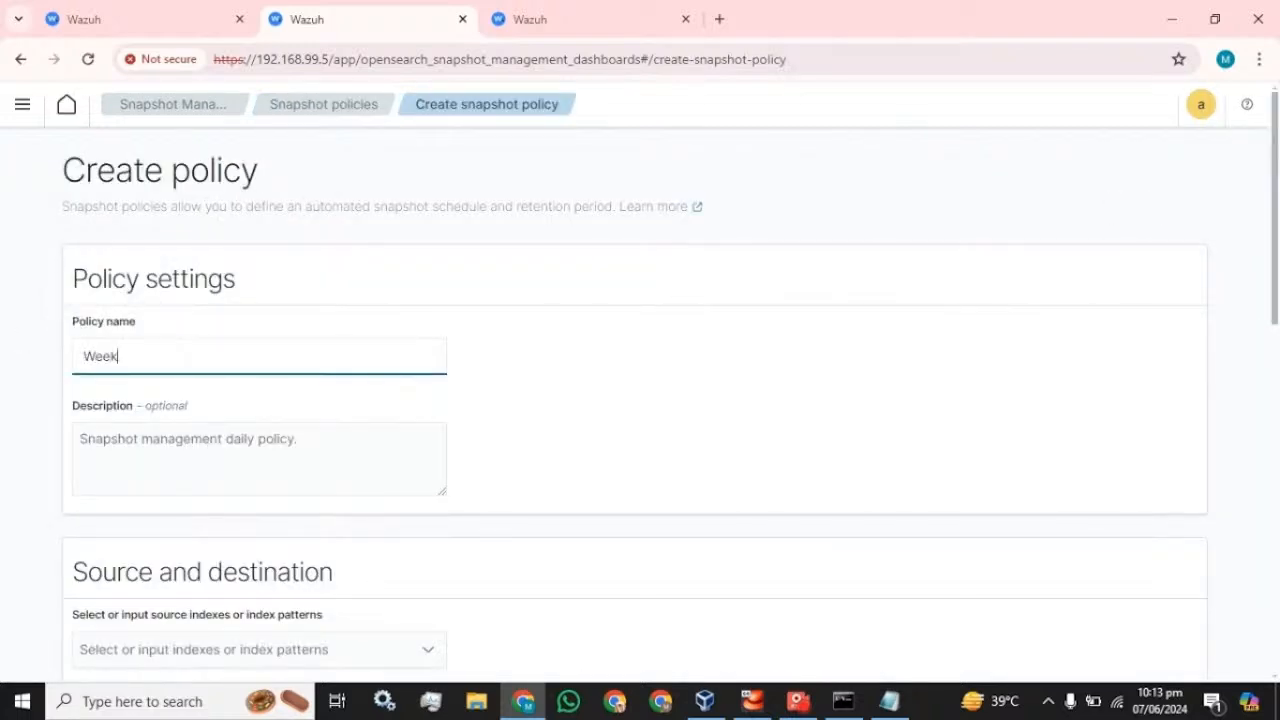
type("ly_backup_policy")
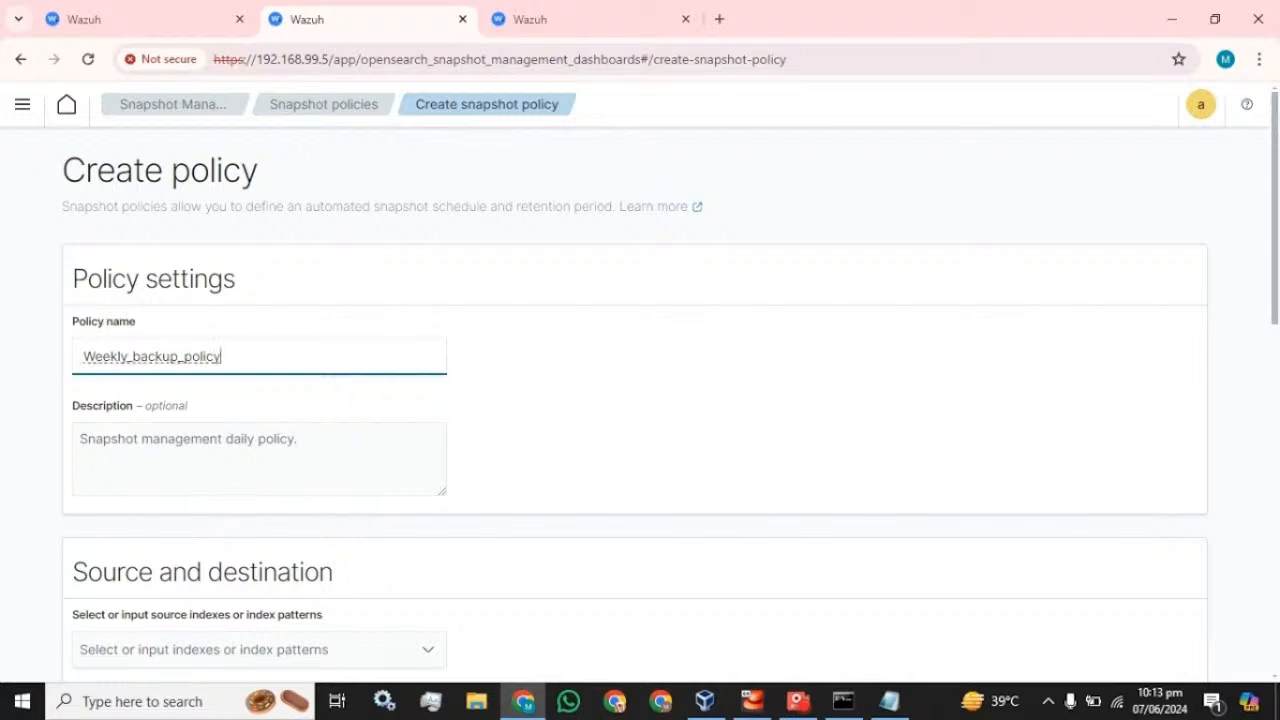
key("ctrl+a")
key("ctrl+c")
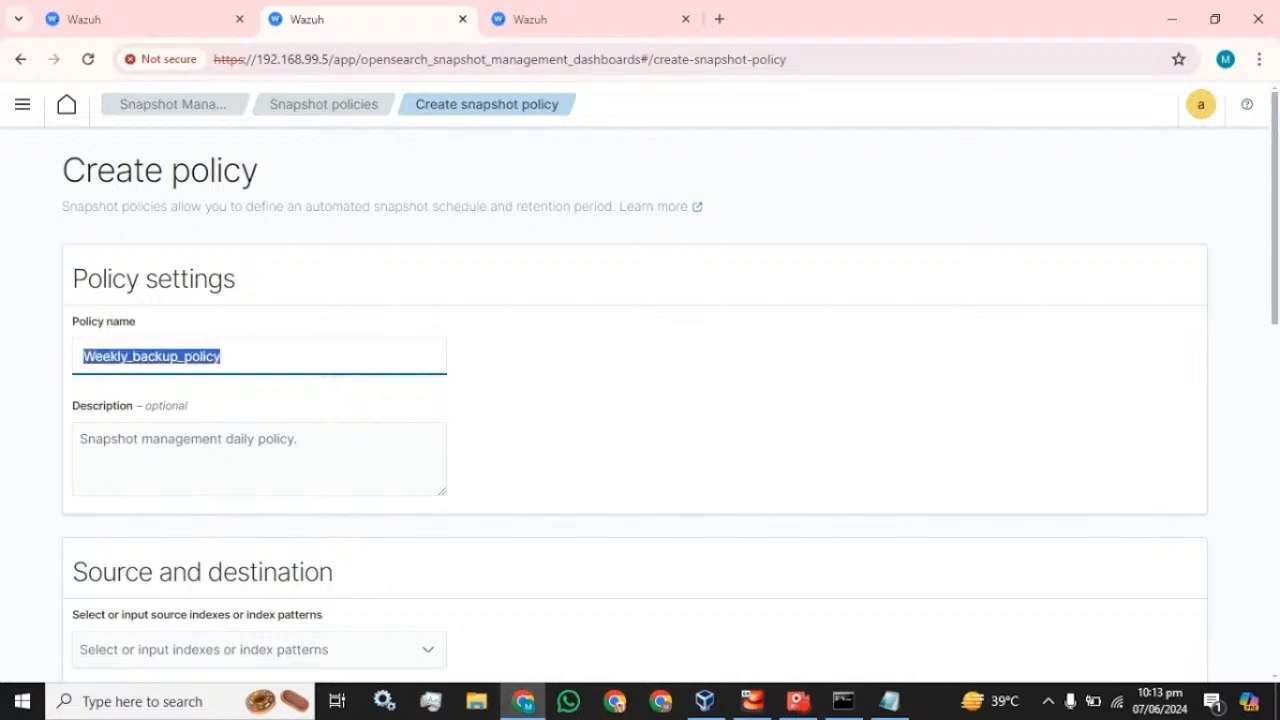
key("Tab")
key("ctrl+v")
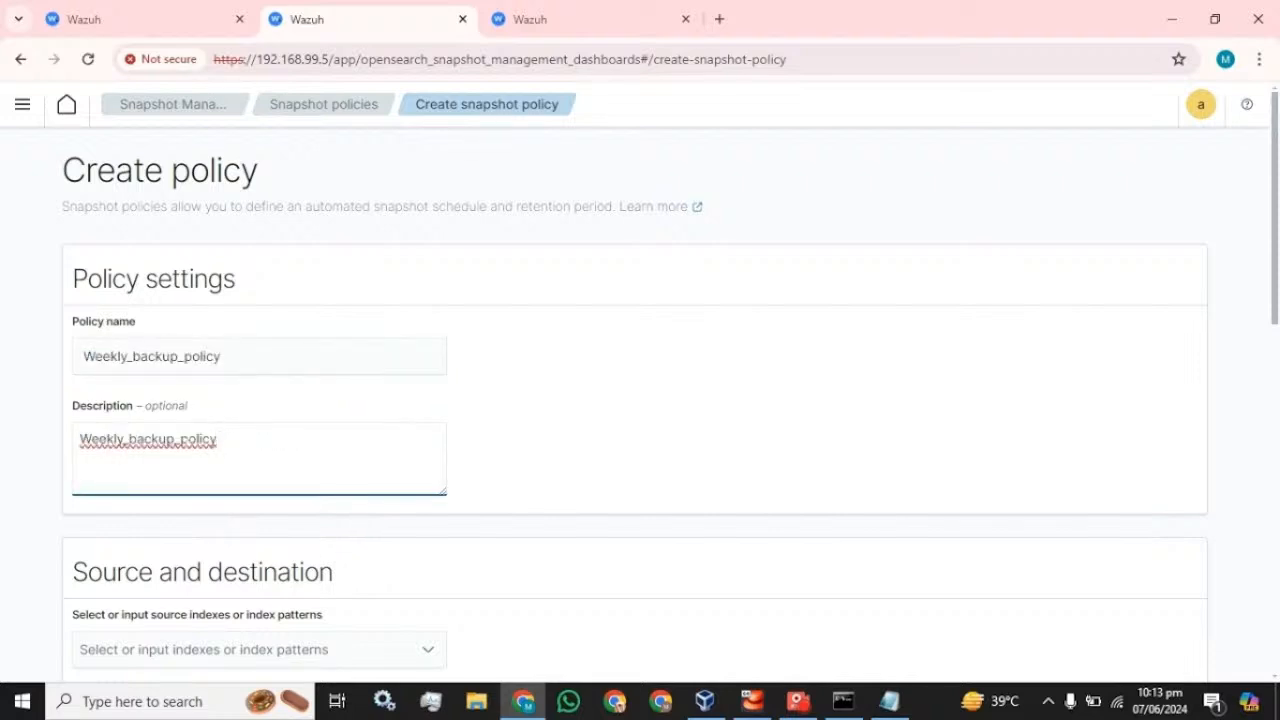
left_click(790, 702)
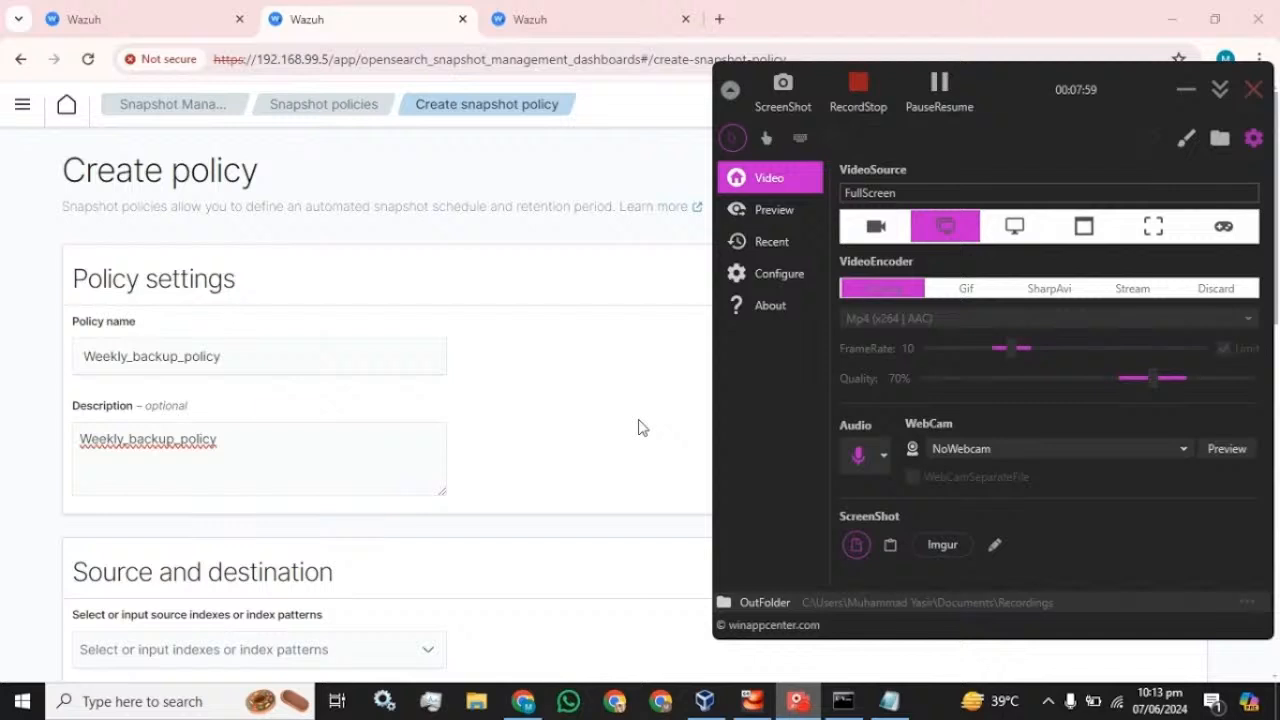
left_click(945, 95)
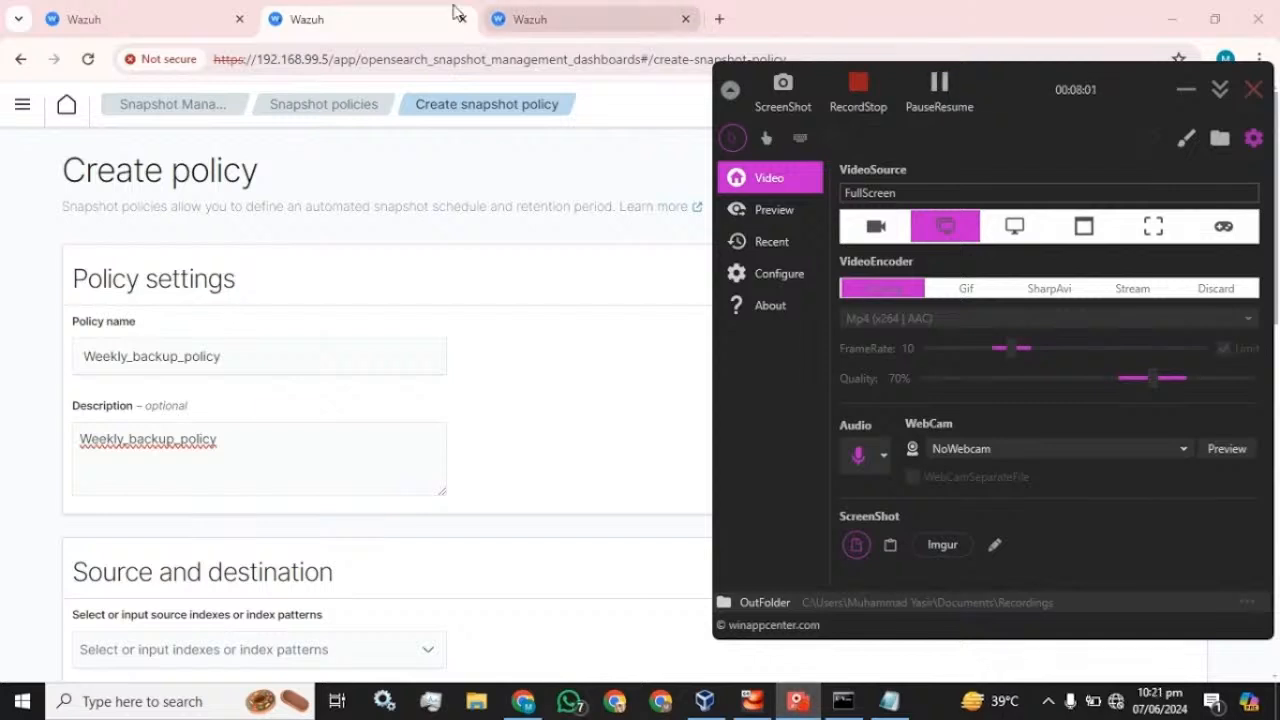
left_click(382, 20)
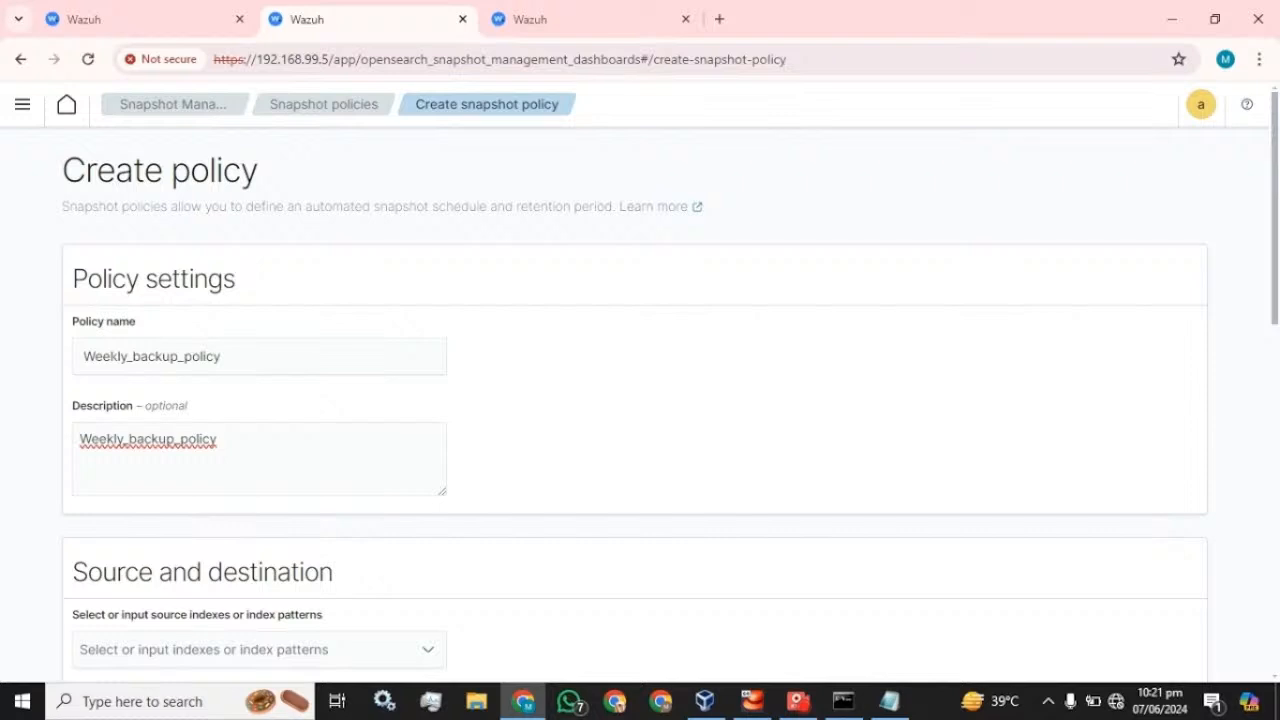
- Add wazuh-statistics* as a source index, copying the prefix from the Indices page
scroll(640, 400, "down", 1)
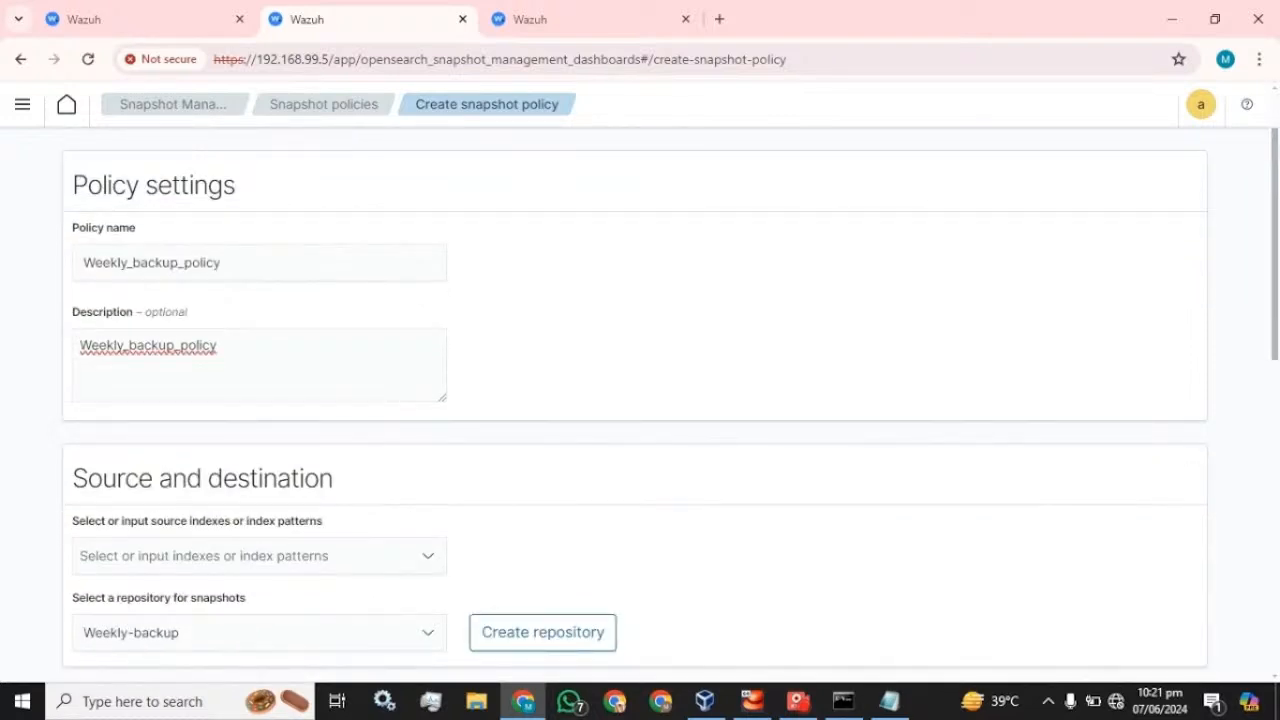
scroll(220, 348, "down", 2)
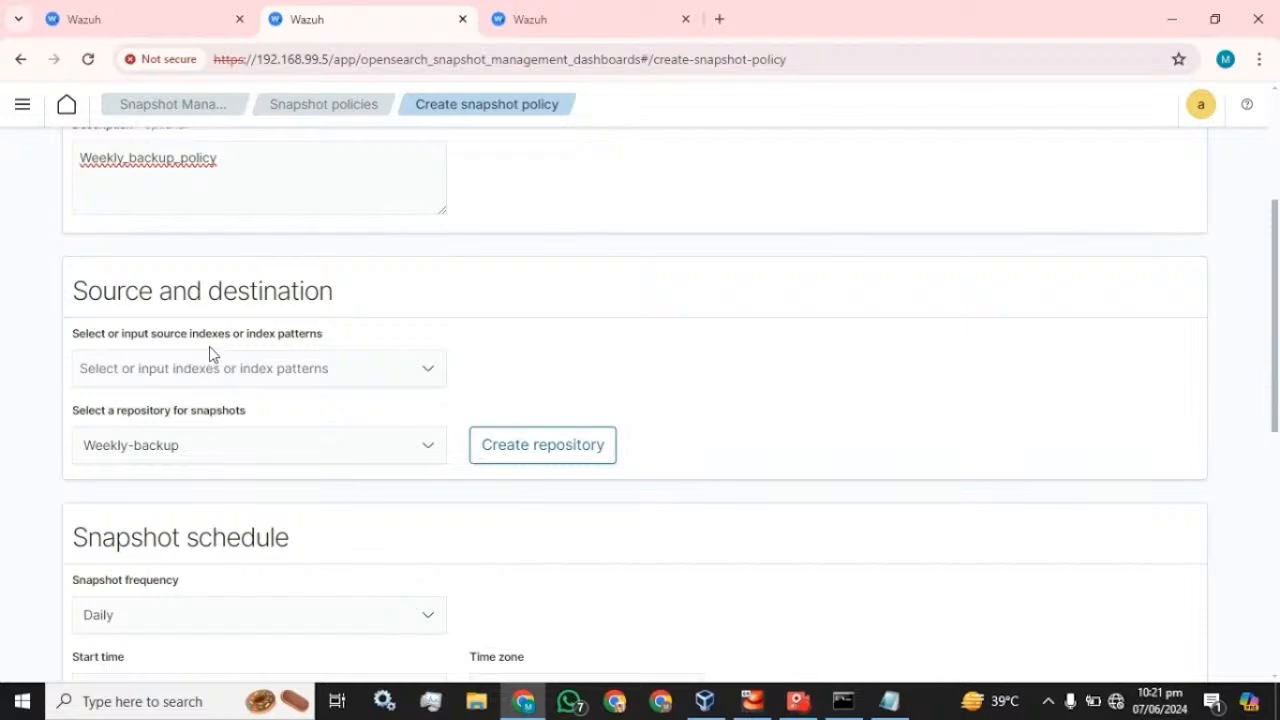
scroll(212, 348, "up", 1)
left_click(232, 462)
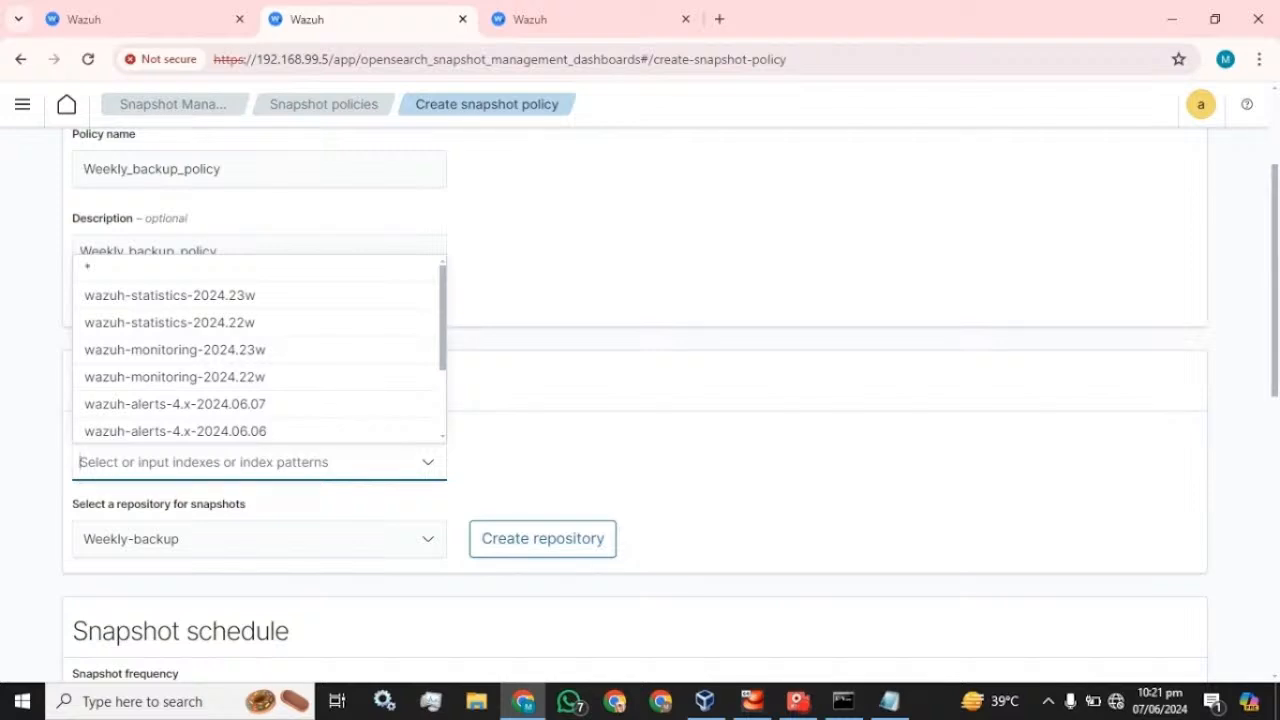
left_click(96, 270)
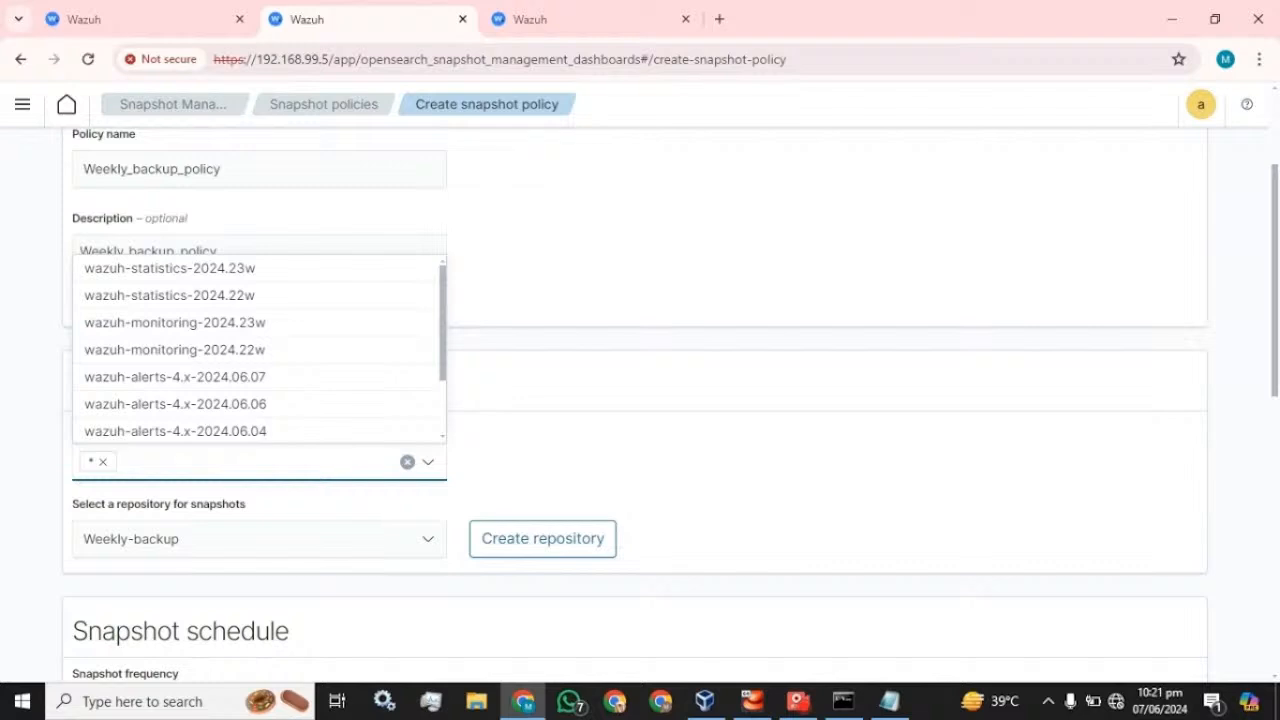
left_click(520, 19)
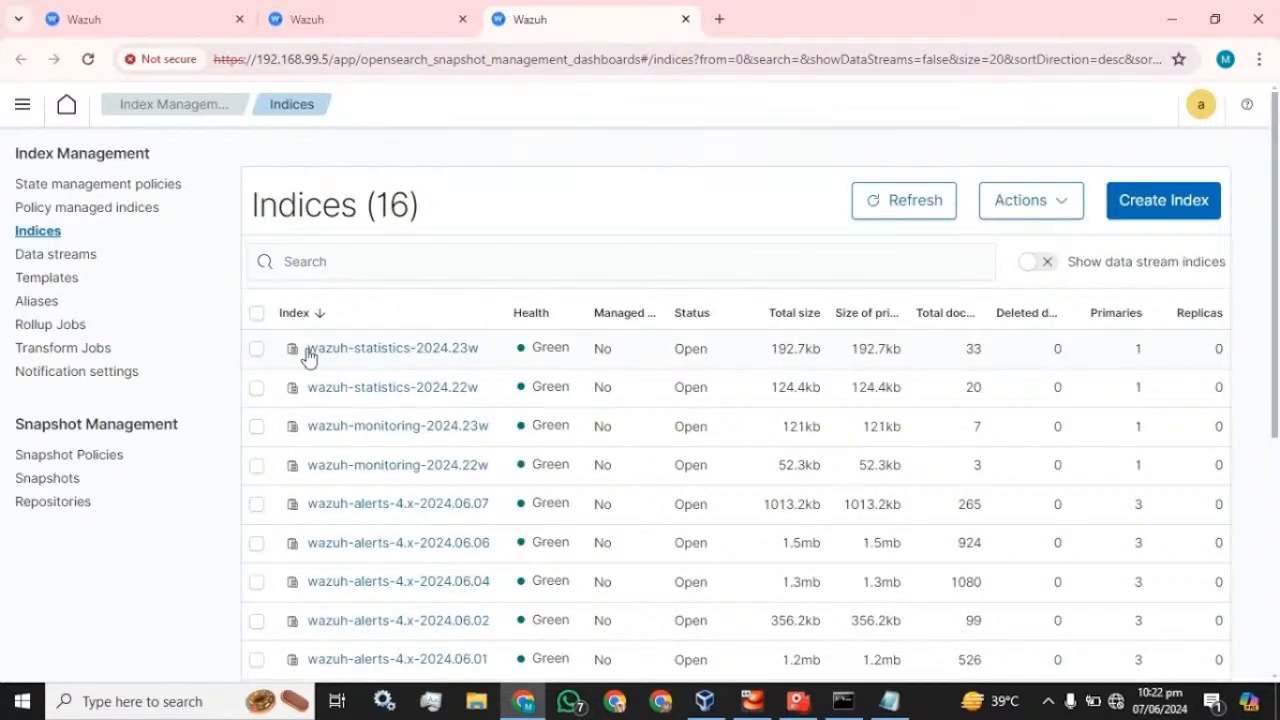
left_click(381, 349)
left_click_drag(60, 342, 161, 345)
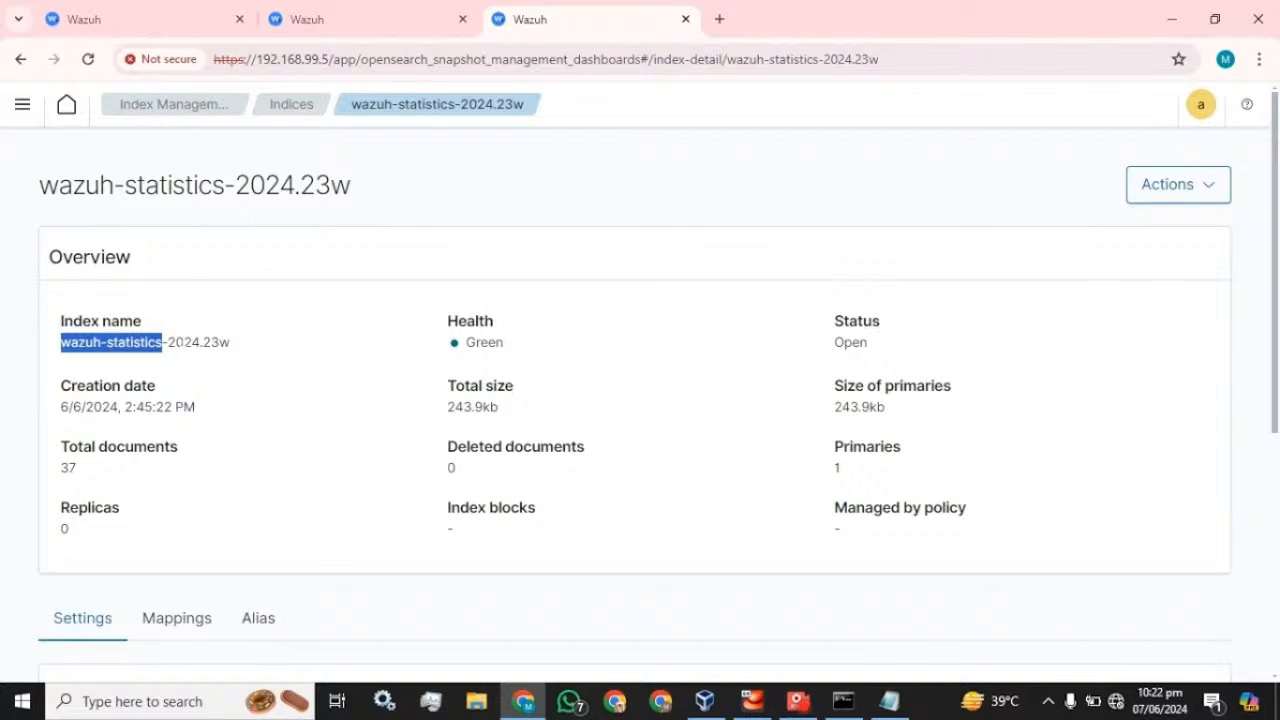
key("ctrl+c")
left_click(309, 15)
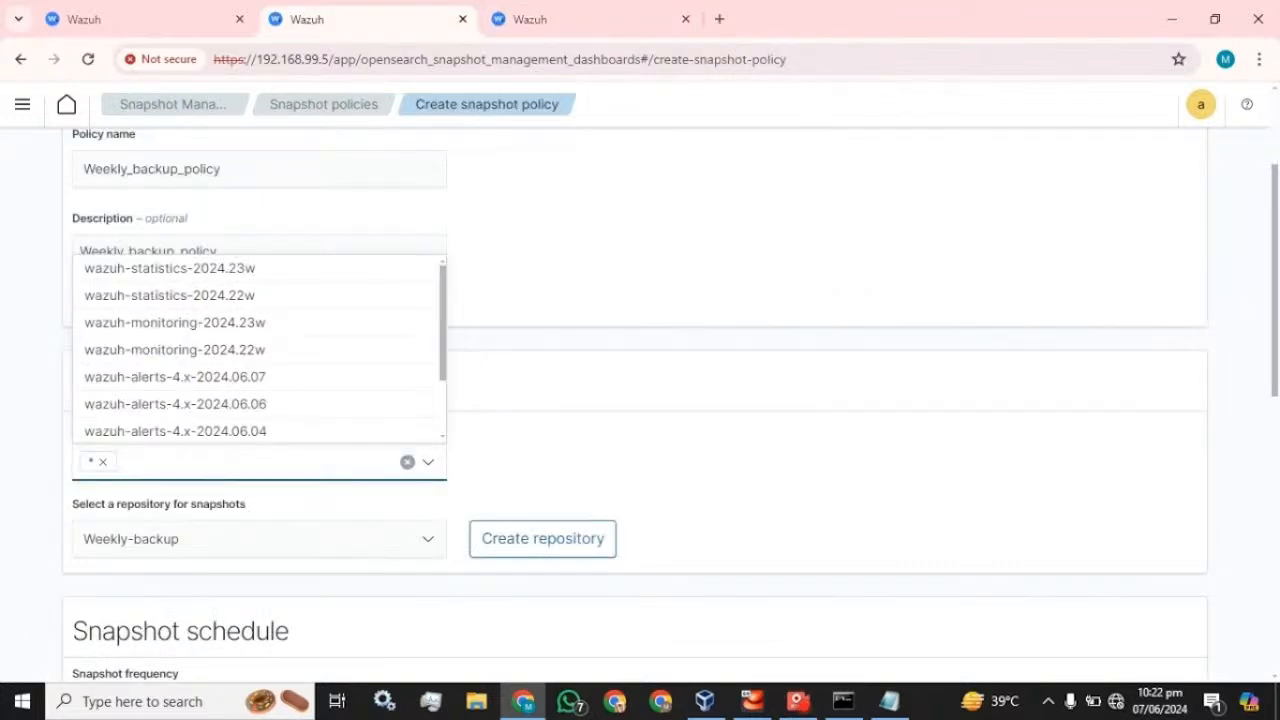
key("ctrl+v")
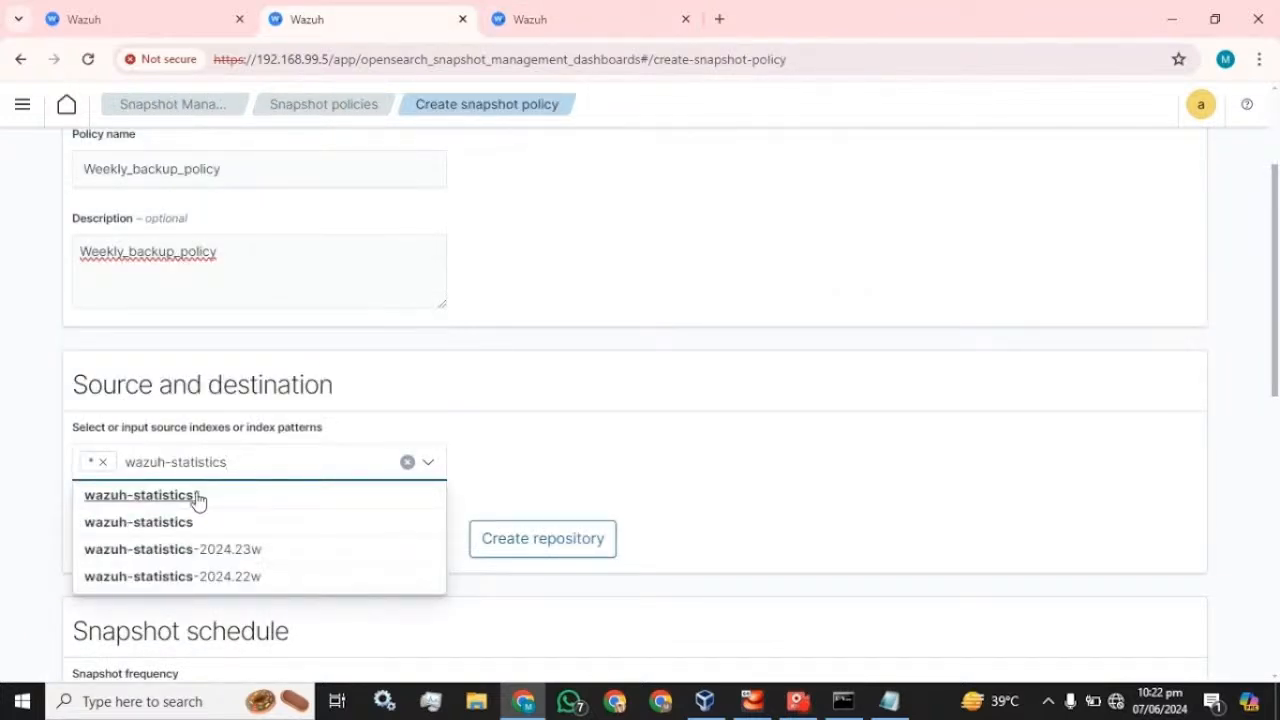
left_click(197, 495)
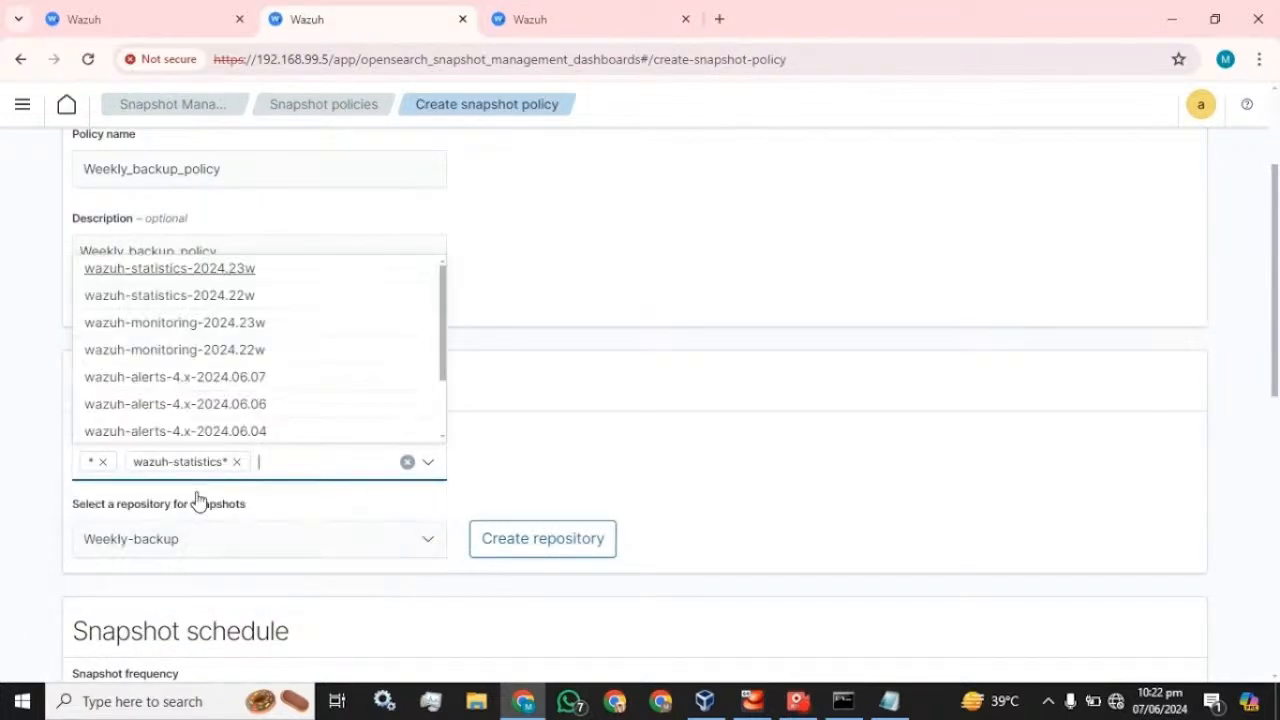
- Remove the * source pattern and add wazuh-monitoring* instead
left_click(102, 462)
left_click(530, 19)
left_click(20, 59)
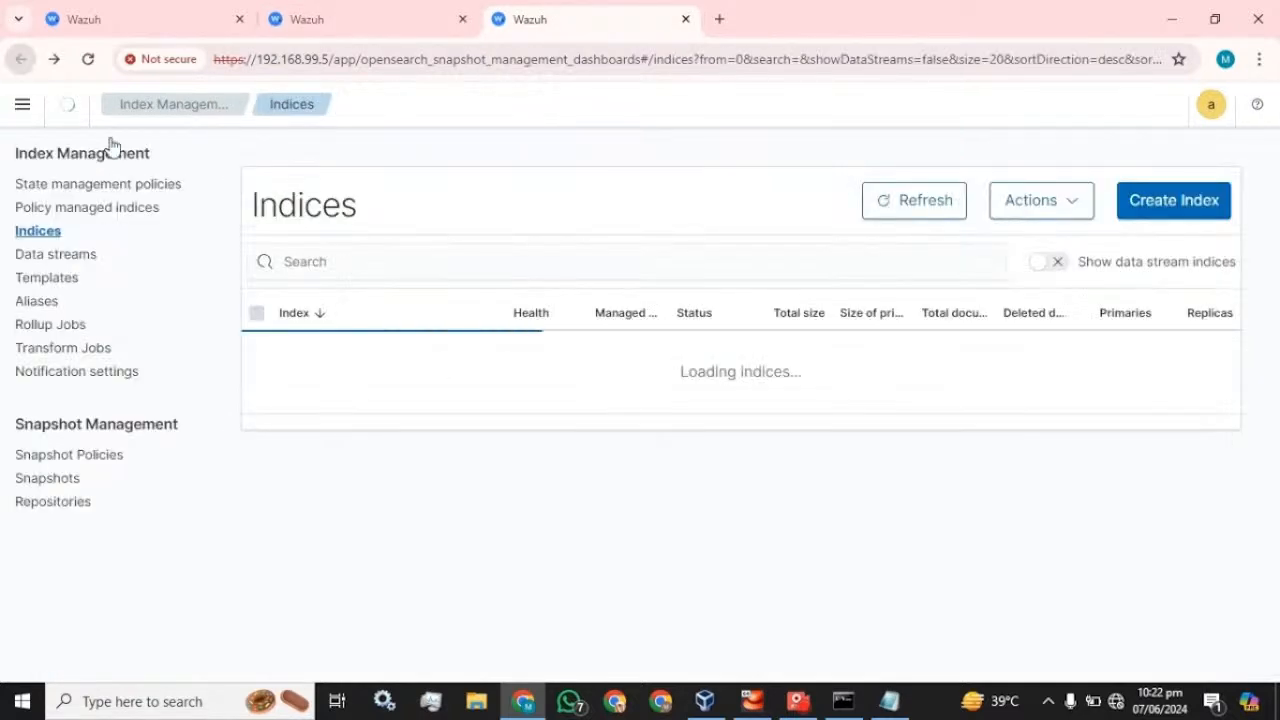
left_click(358, 468)
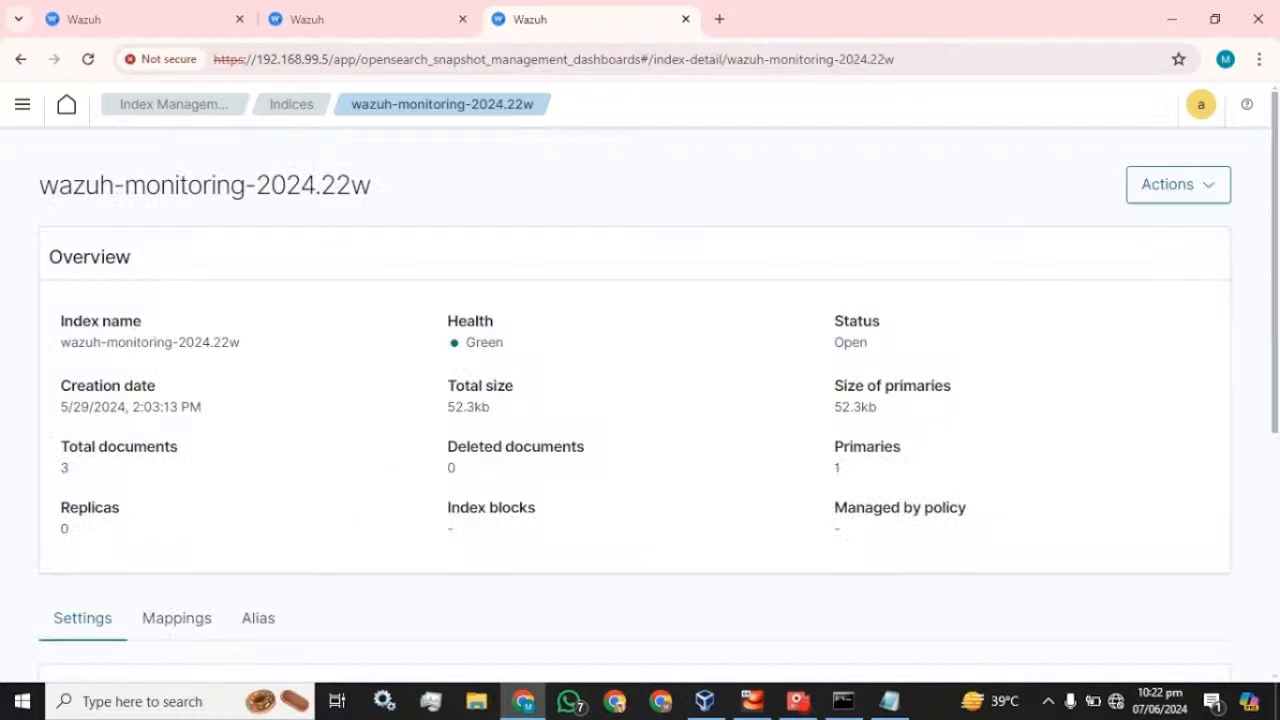
left_click_drag(174, 342, 60, 342)
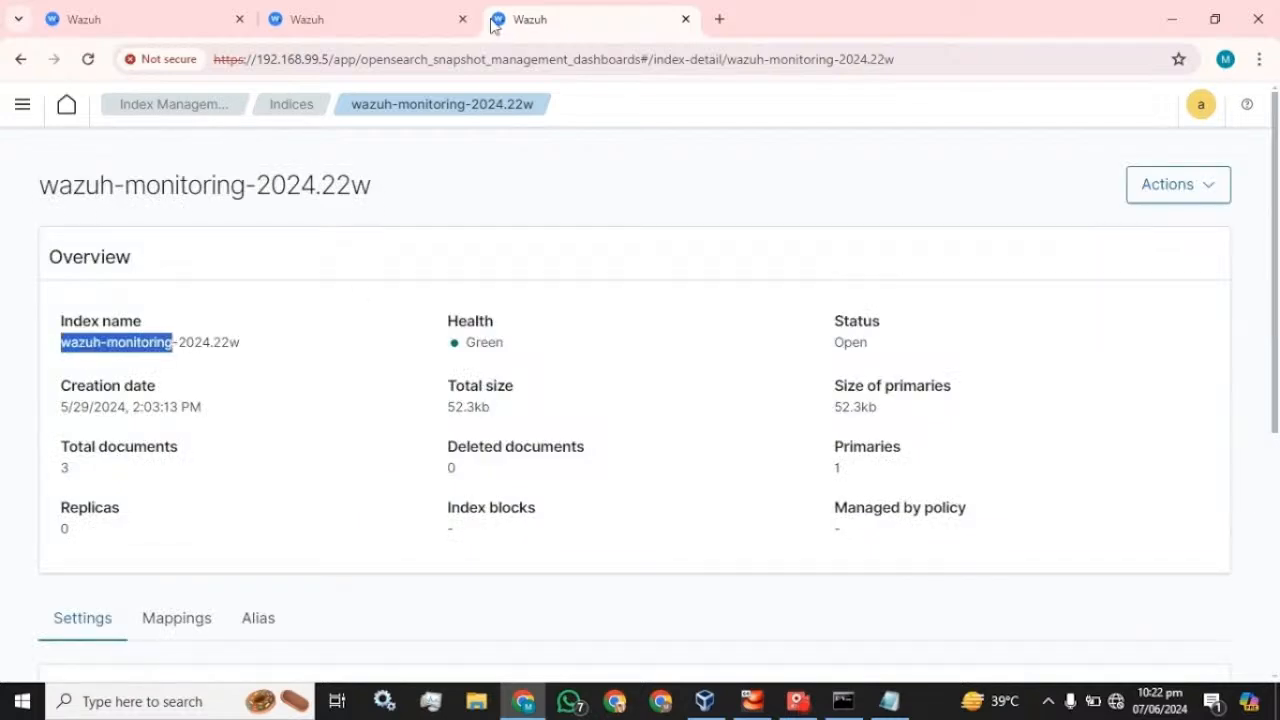
left_click(307, 19)
key("ctrl+v")
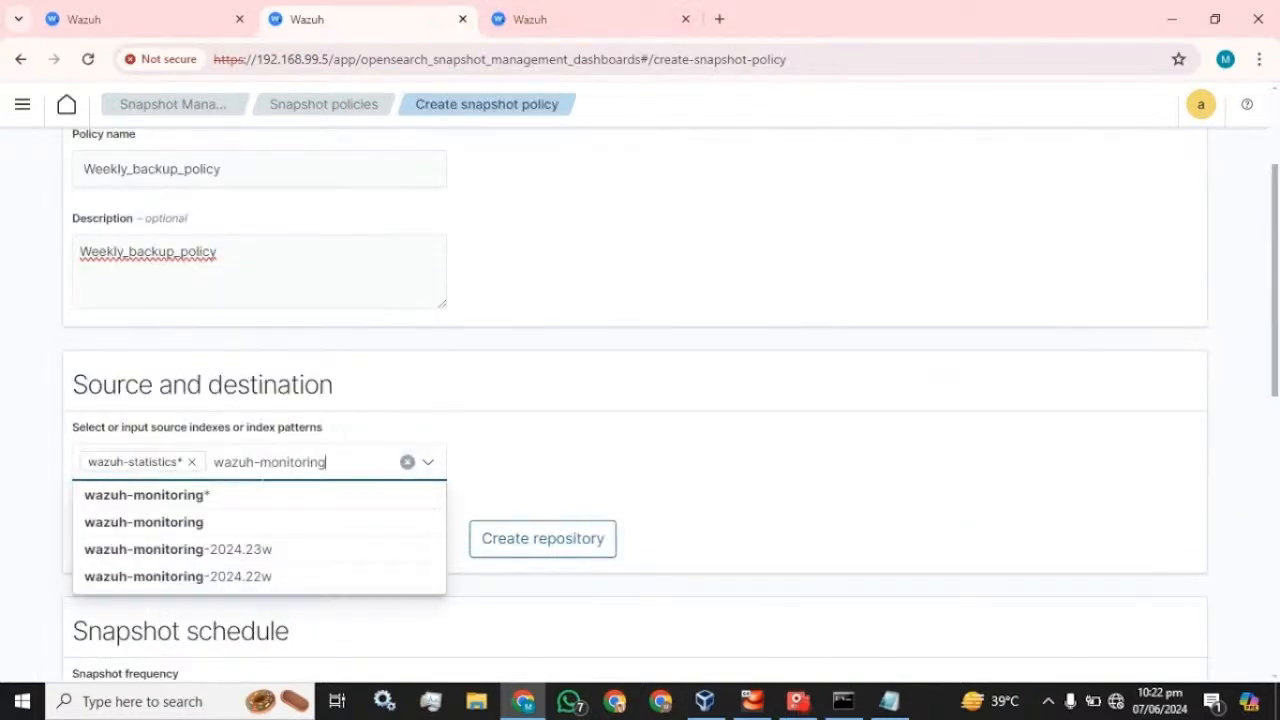
left_click(218, 495)
left_click(526, 437)
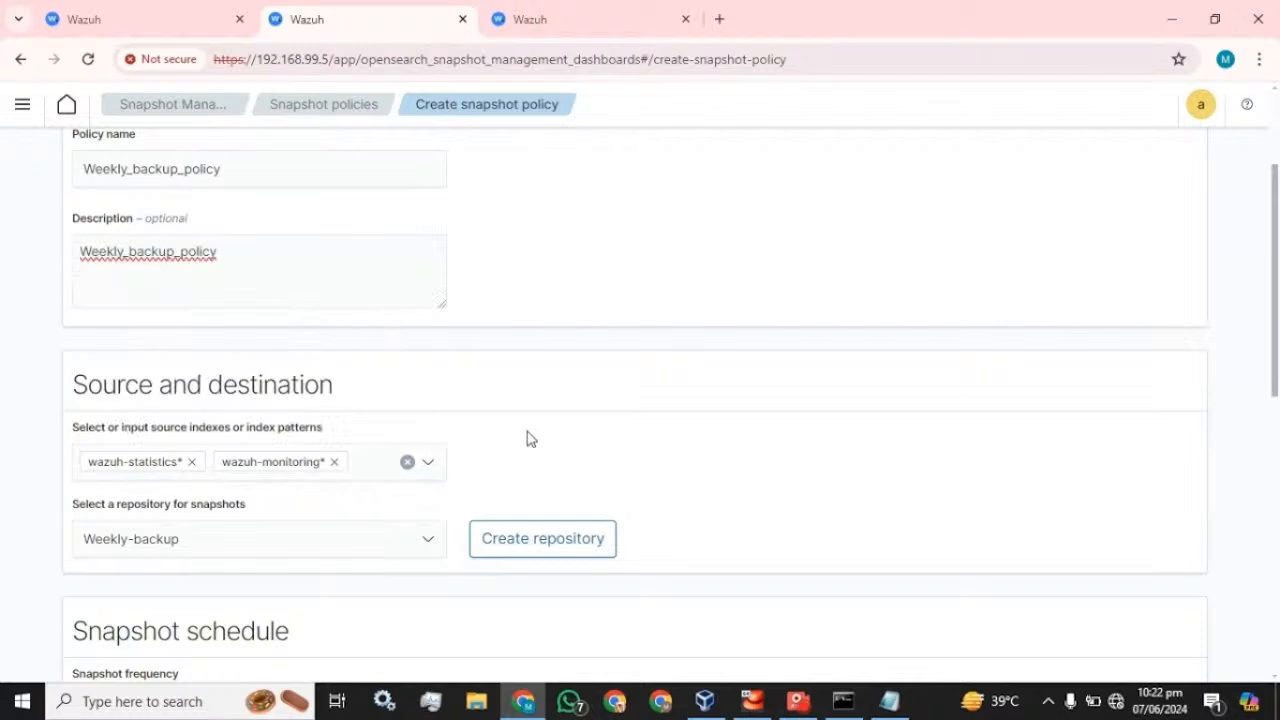
- Select Weekly-backup as the snapshot repository
scroll(470, 445, "down", 1)
scroll(470, 445, "down", 3)
scroll(380, 345, "up", 1)
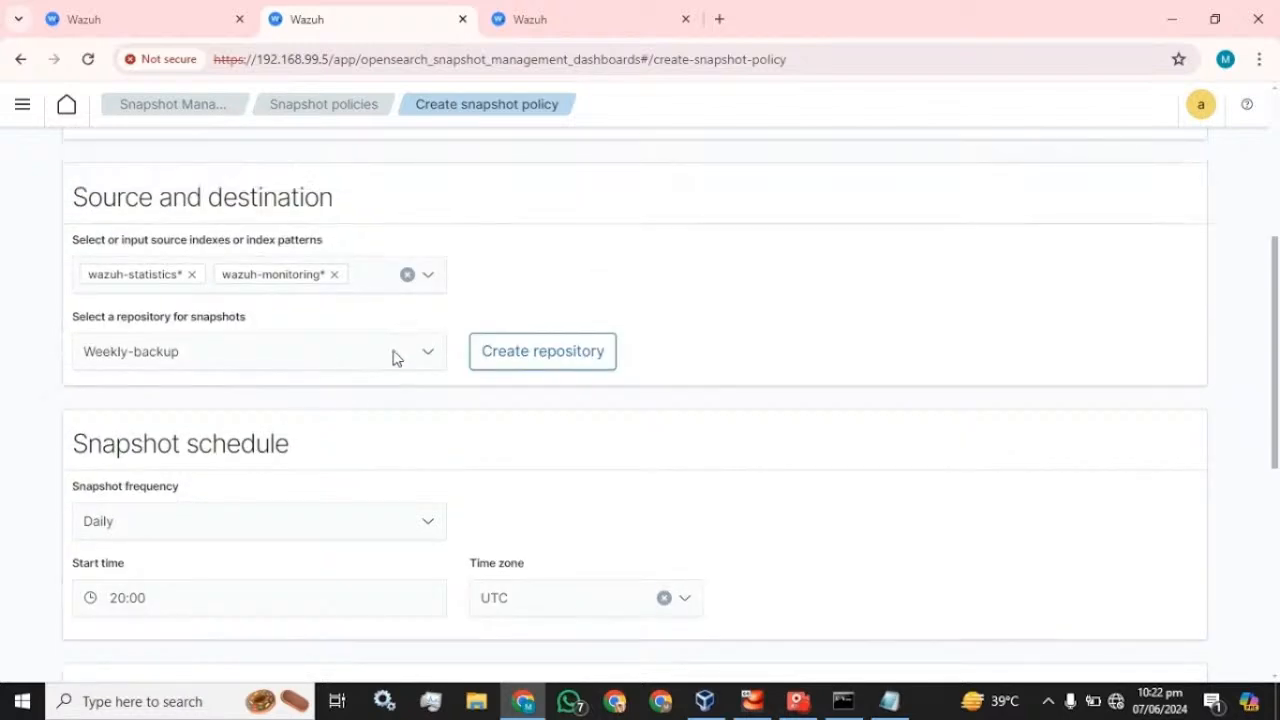
left_click(394, 357)
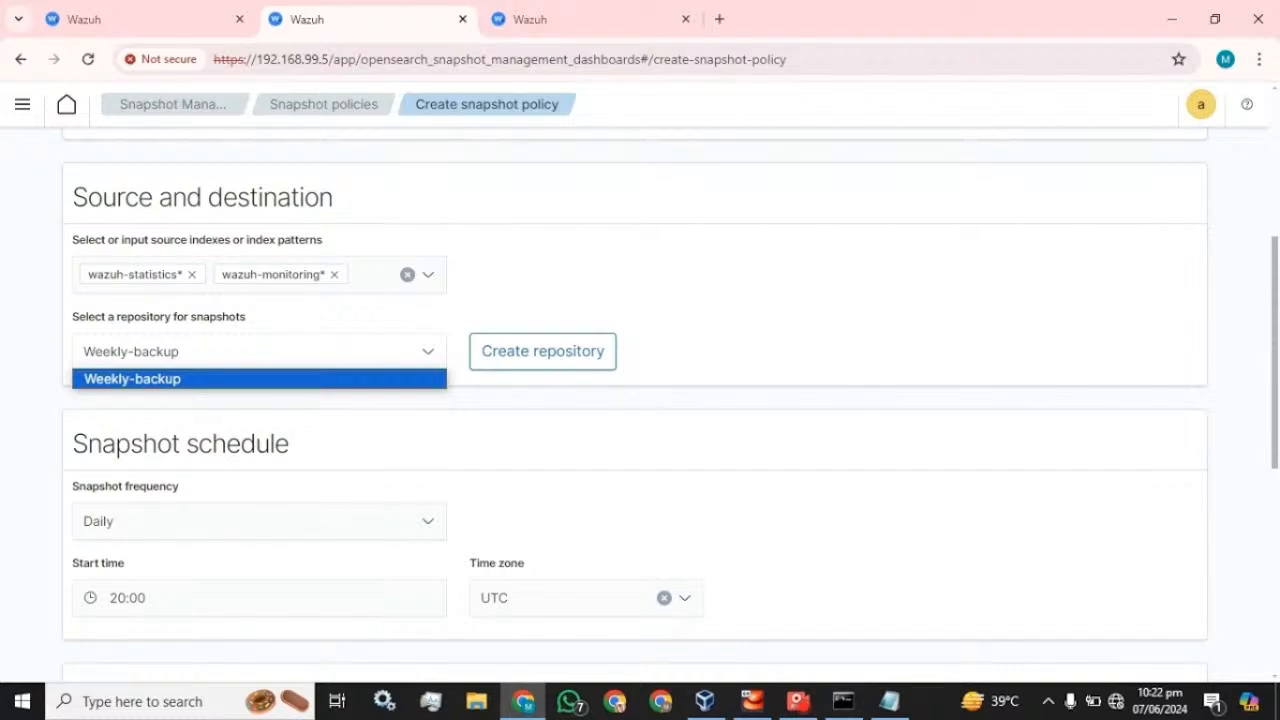
left_click(160, 383)
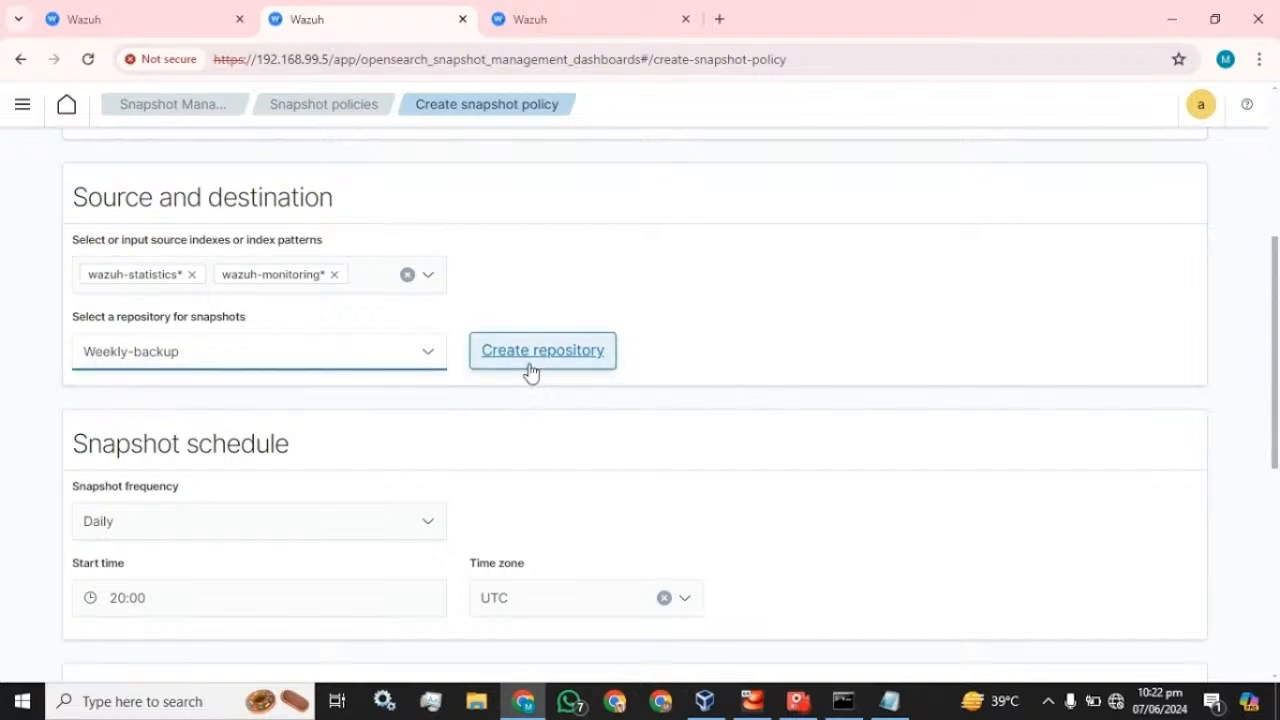
scroll(530, 372, "down", 2)
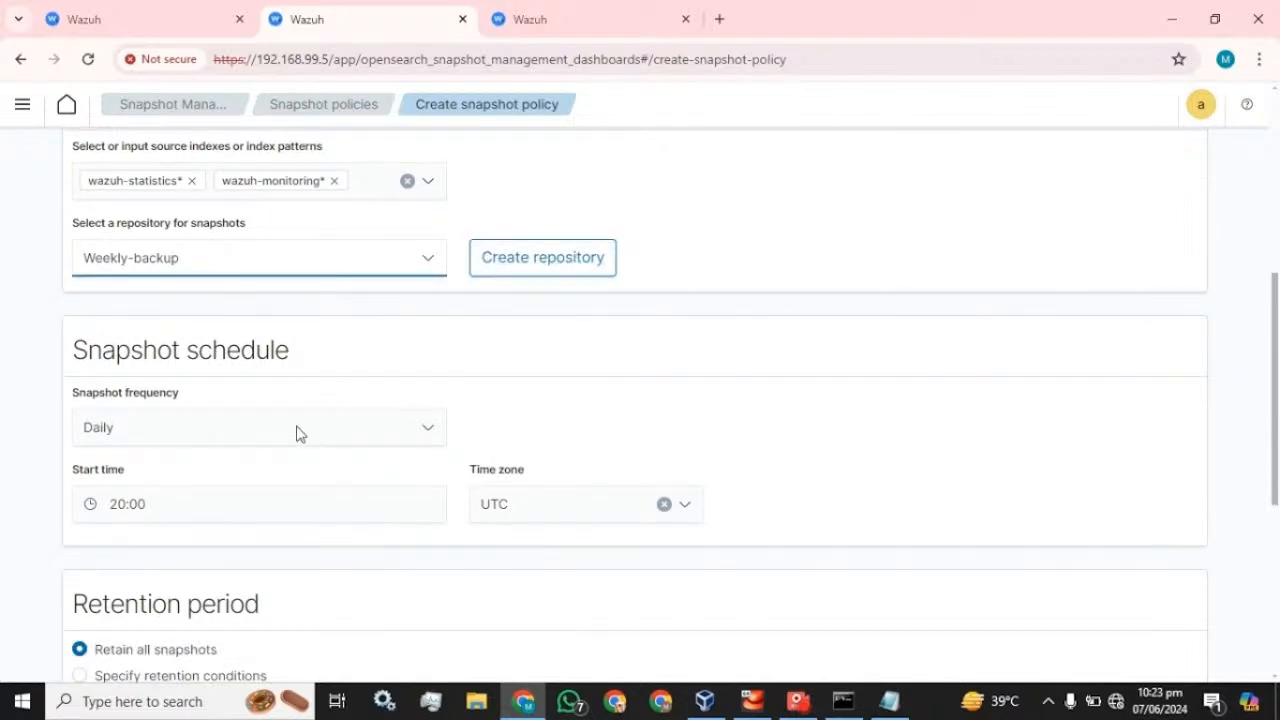
left_click(296, 433)
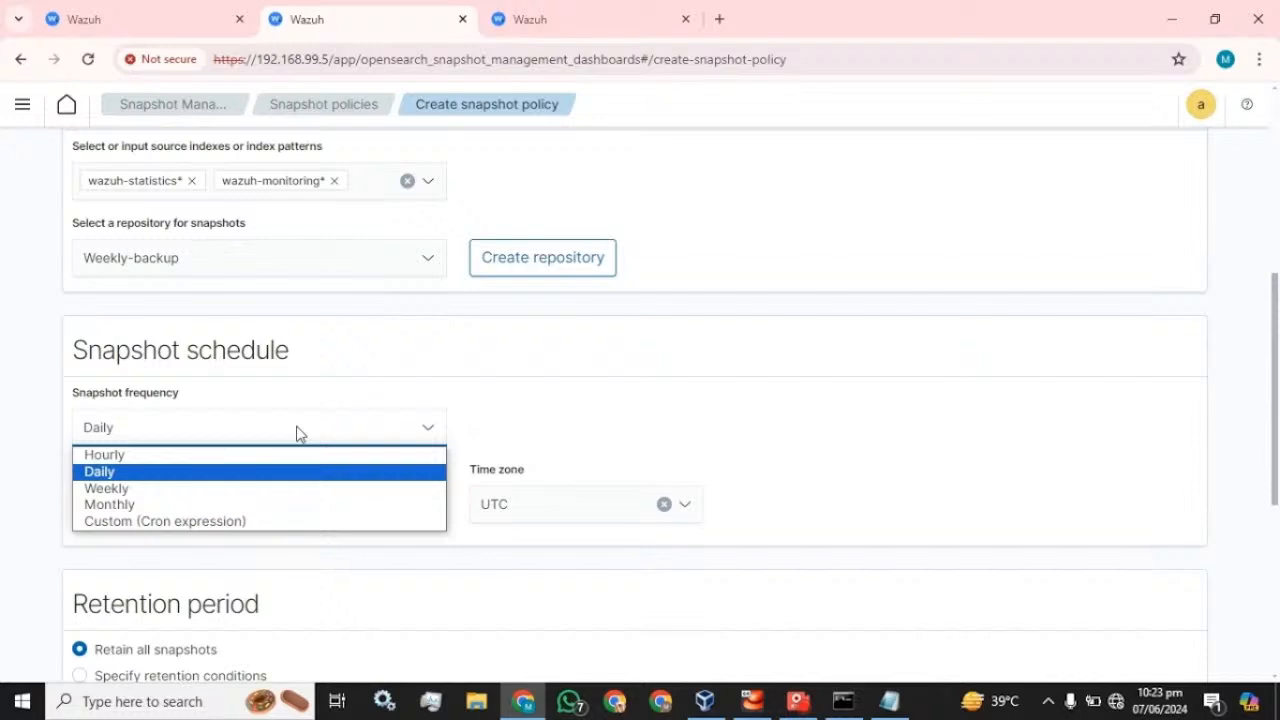
left_click(192, 488)
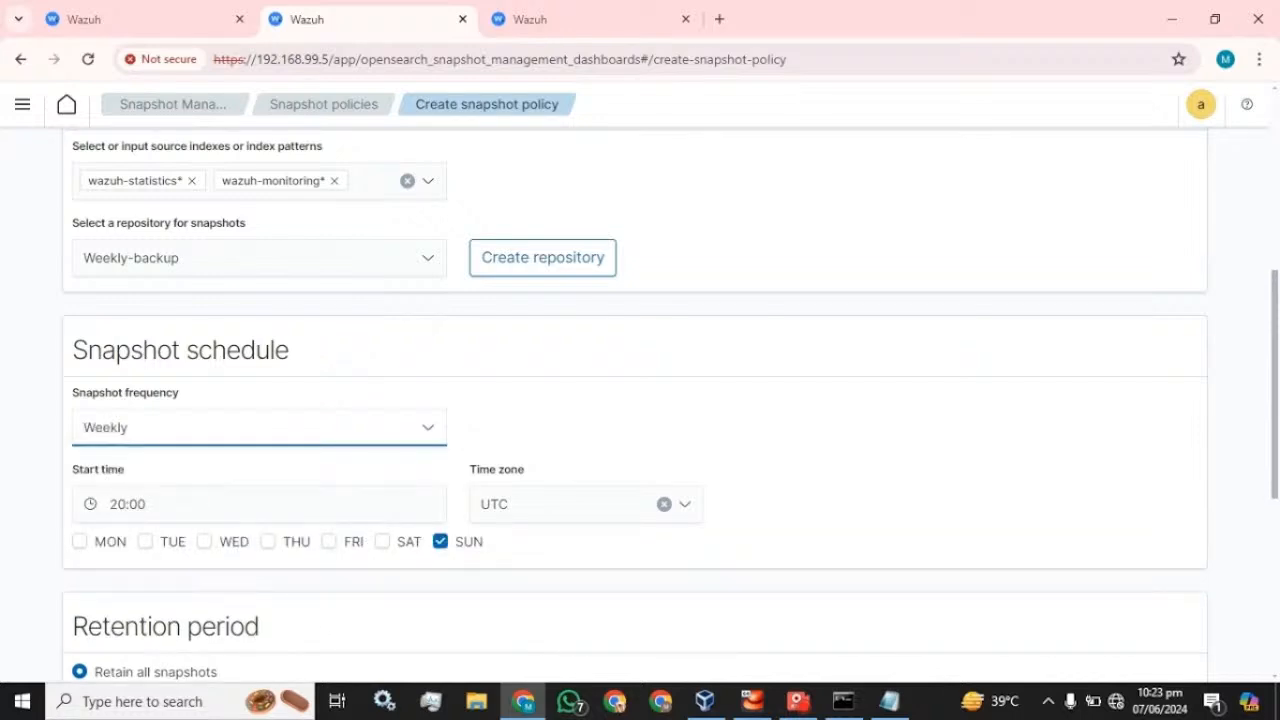
left_click(85, 542)
left_click(205, 542)
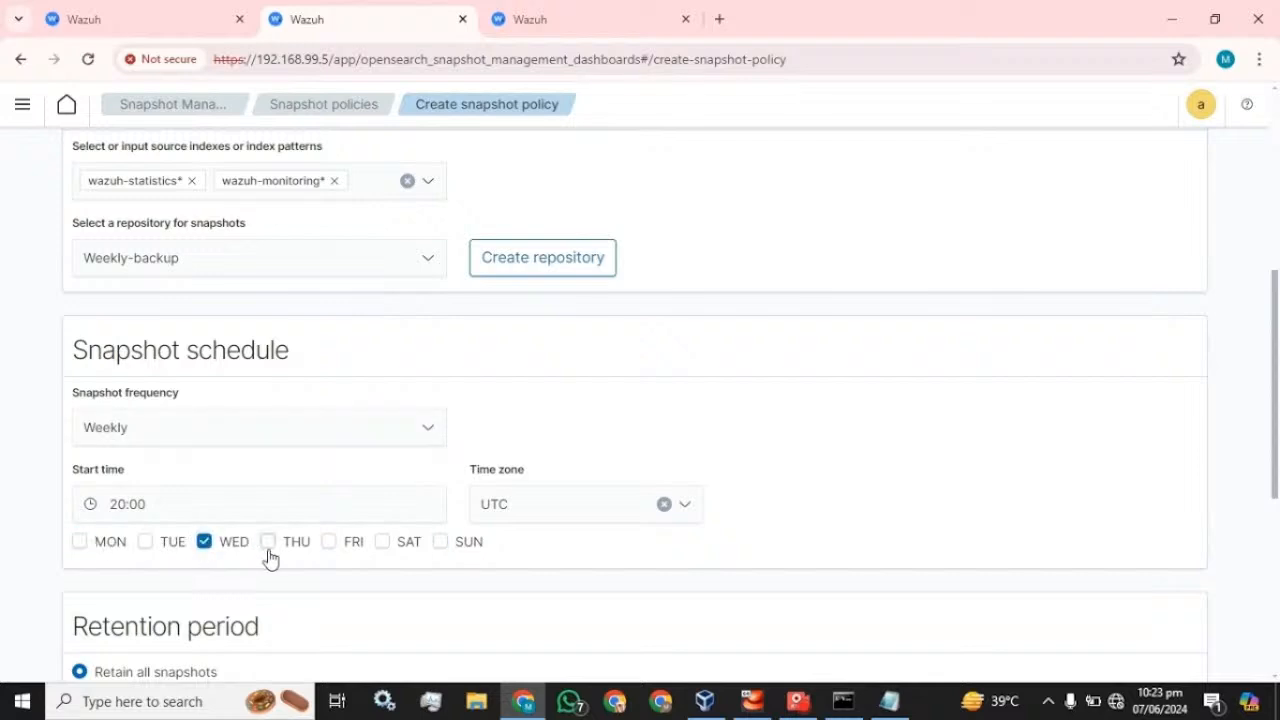
left_click(270, 548)
left_click(329, 546)
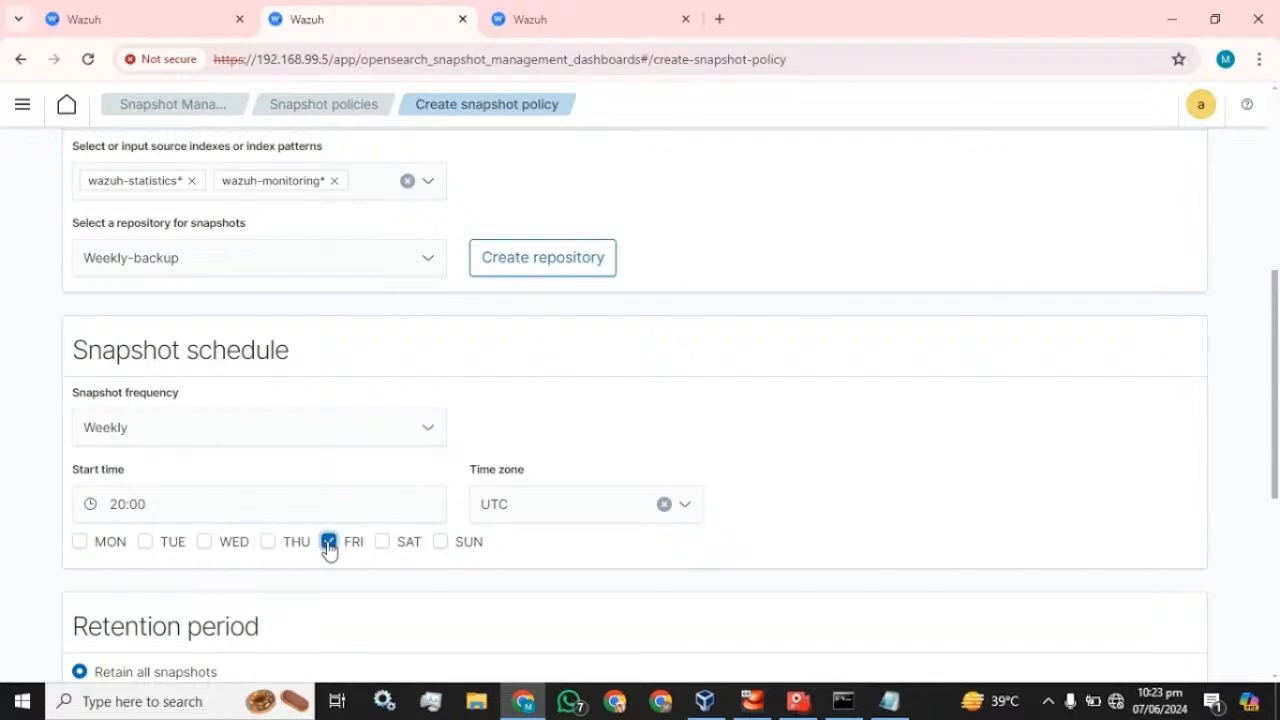
left_click(582, 504)
left_click(812, 438)
left_click(262, 432)
left_click(120, 465)
scroll(331, 443, "down", 3)
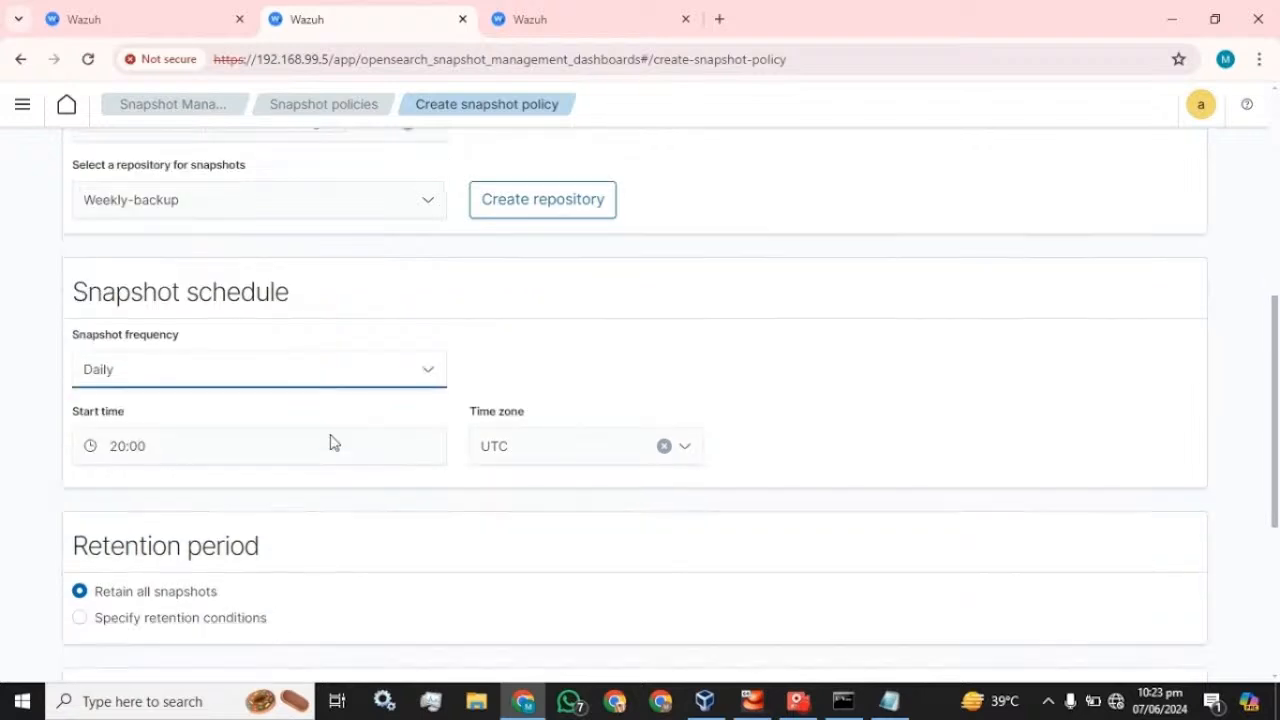
scroll(203, 369, "up", 2)
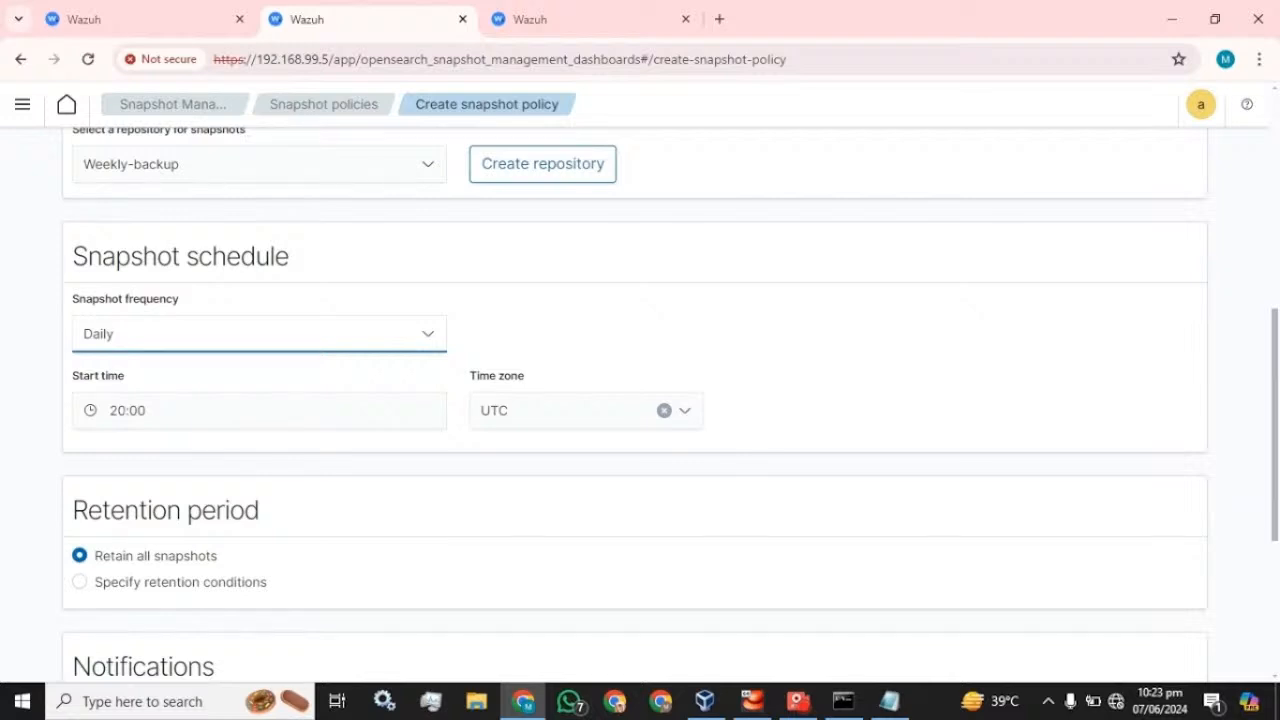
scroll(83, 437, "down", 1)
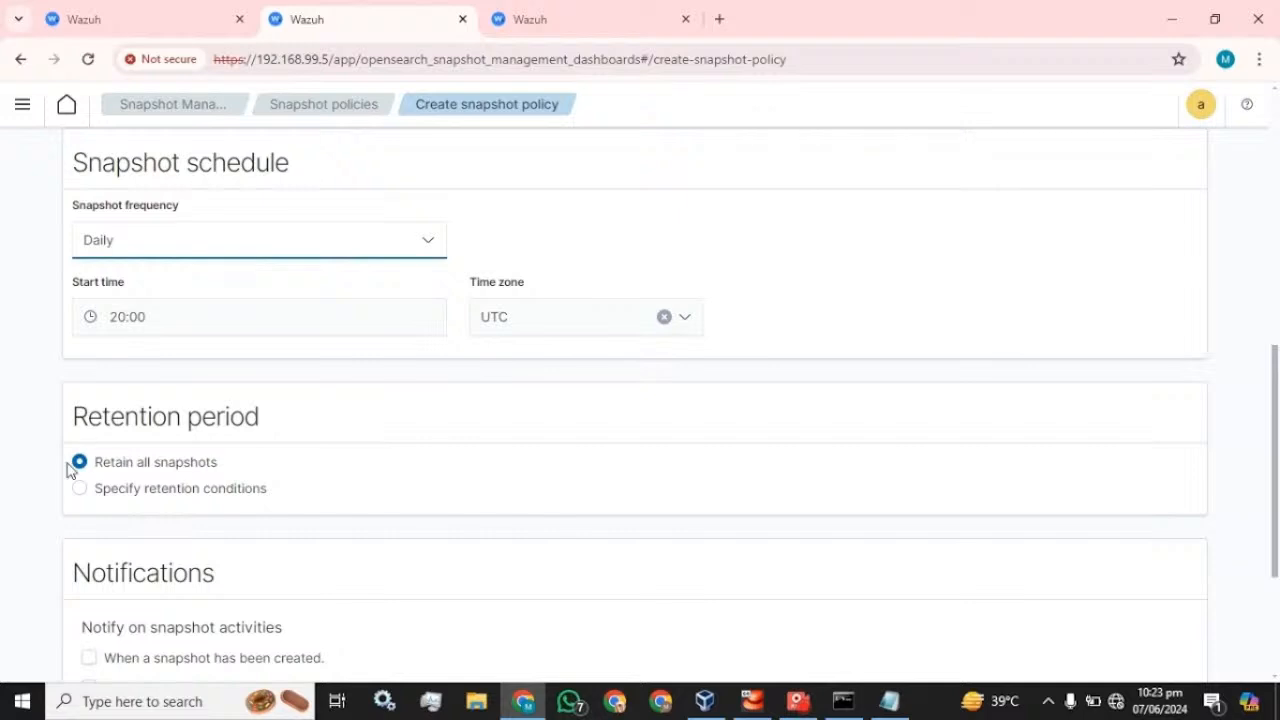
scroll(84, 472, "down", 2)
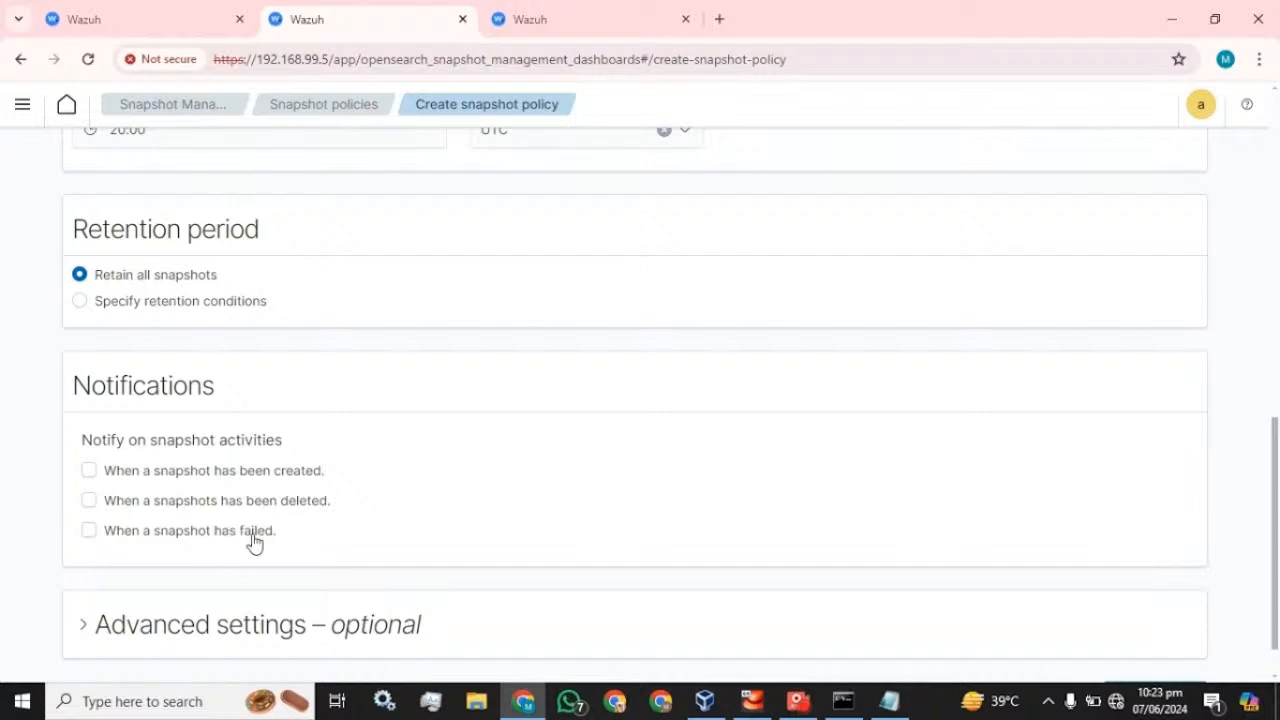
scroll(251, 540, "up", 3)
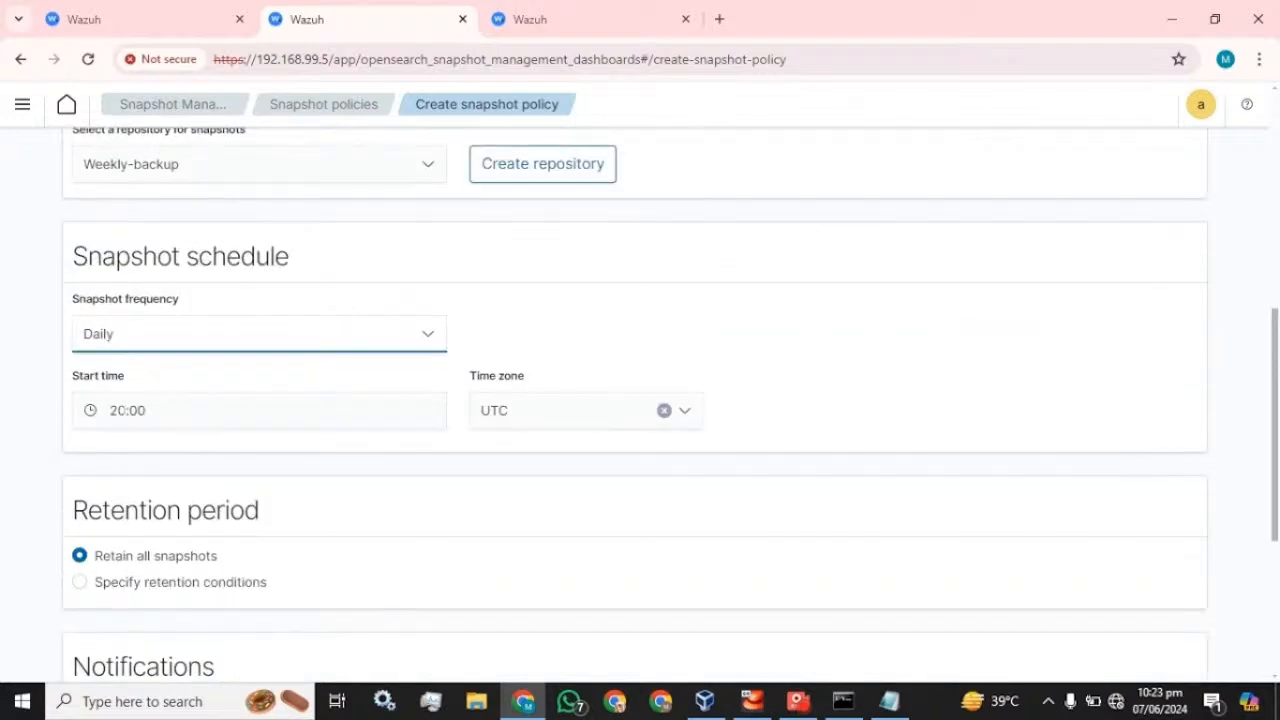
- Set the daily snapshot start time to 22:25
left_click_drag(126, 411, 111, 411)
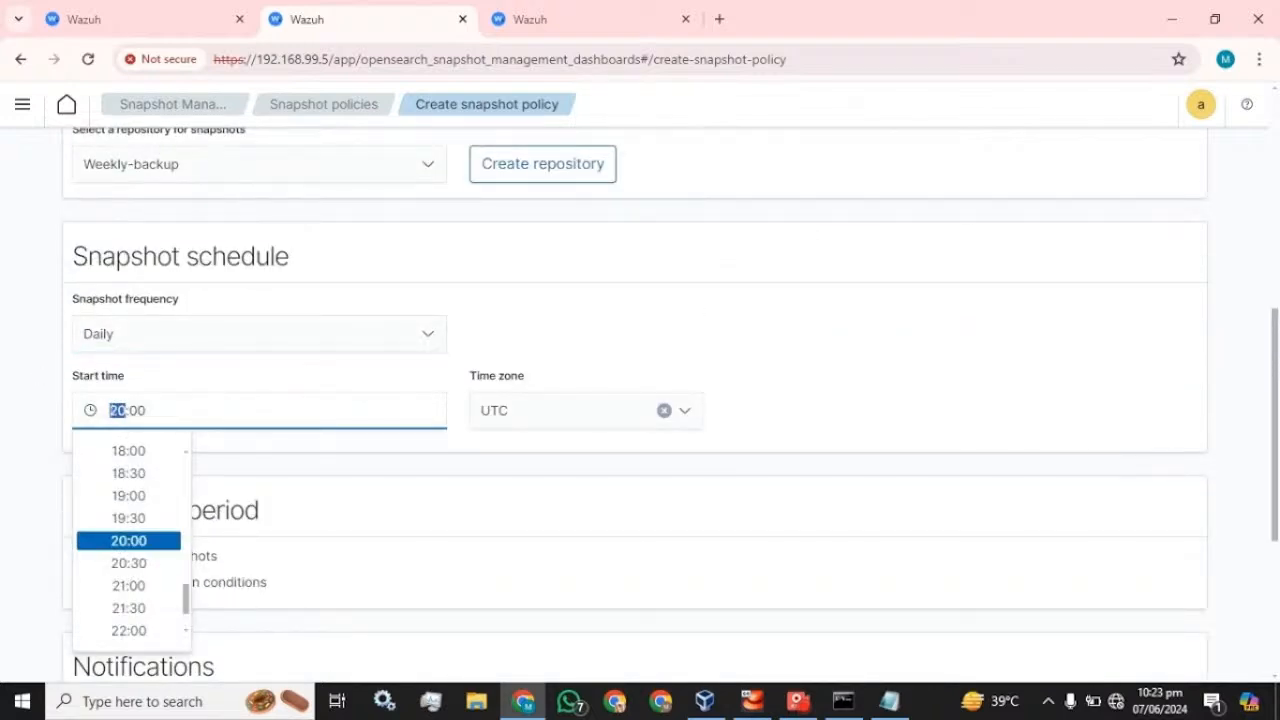
type("22")
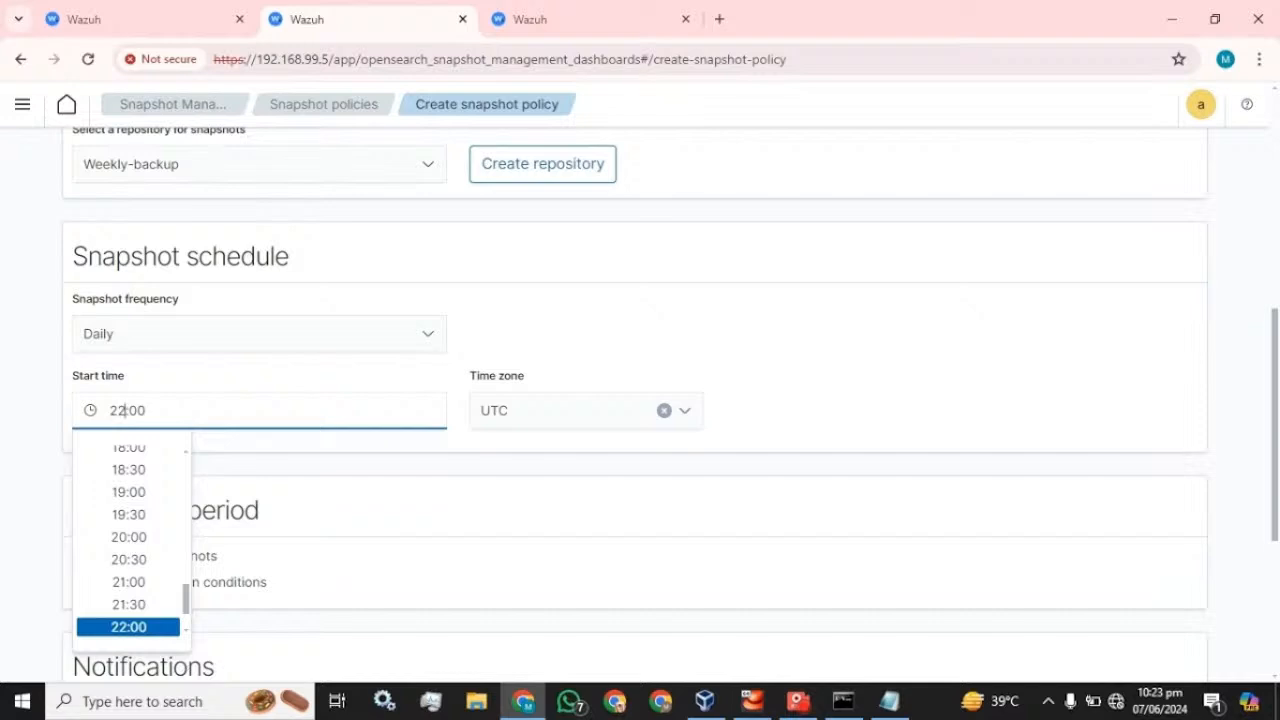
left_click_drag(146, 411, 129, 411)
type("25")
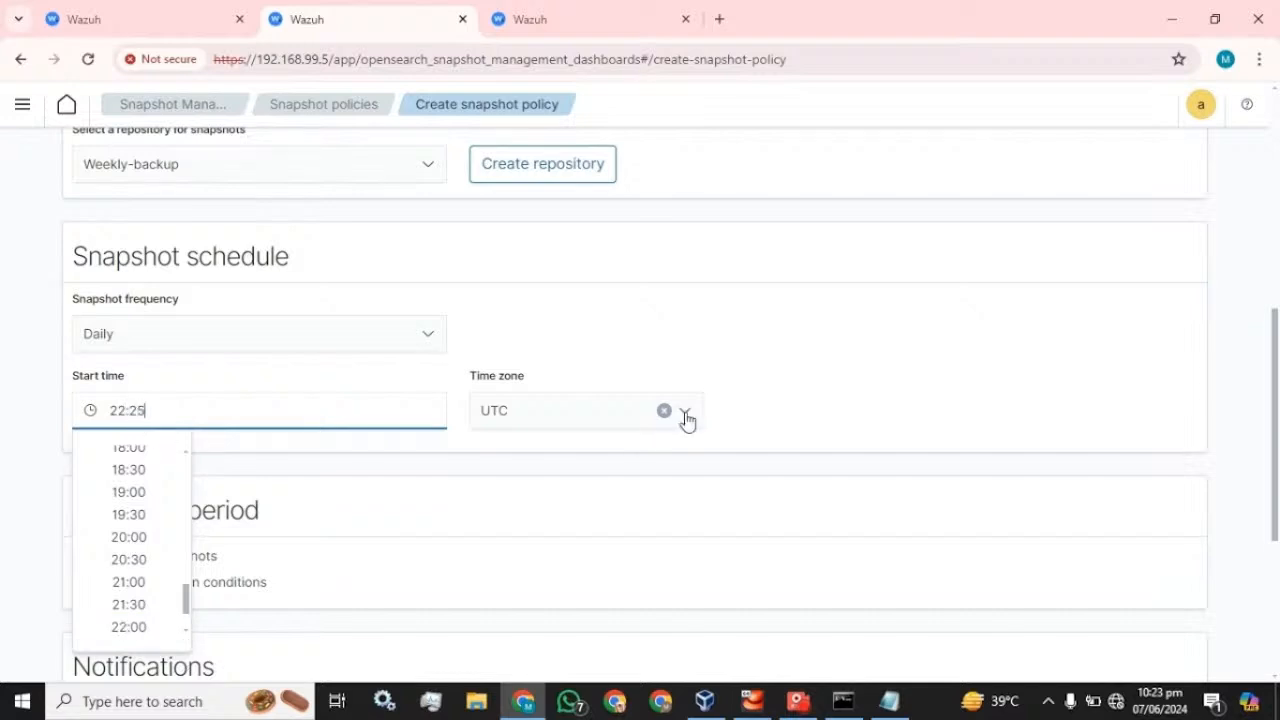
left_click(830, 376)
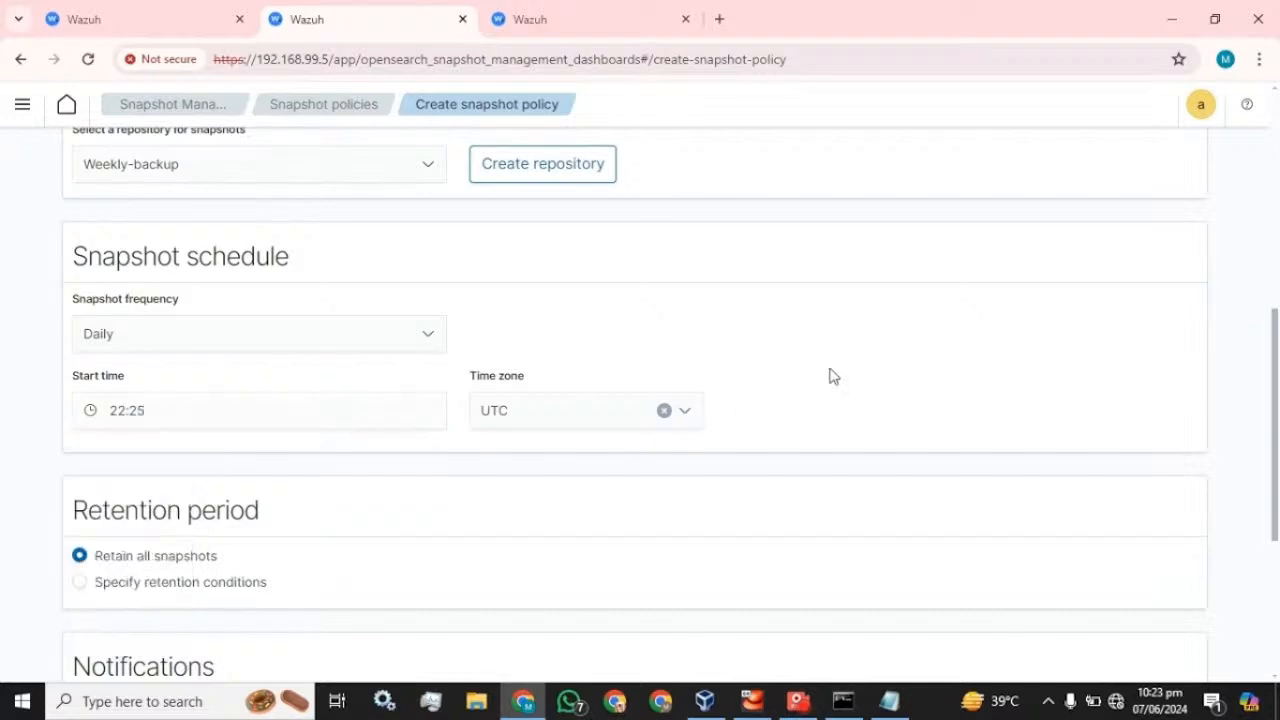
- Browse the time zone list and leave it set to UTC
left_click(551, 414)
scroll(558, 450, "down", 20)
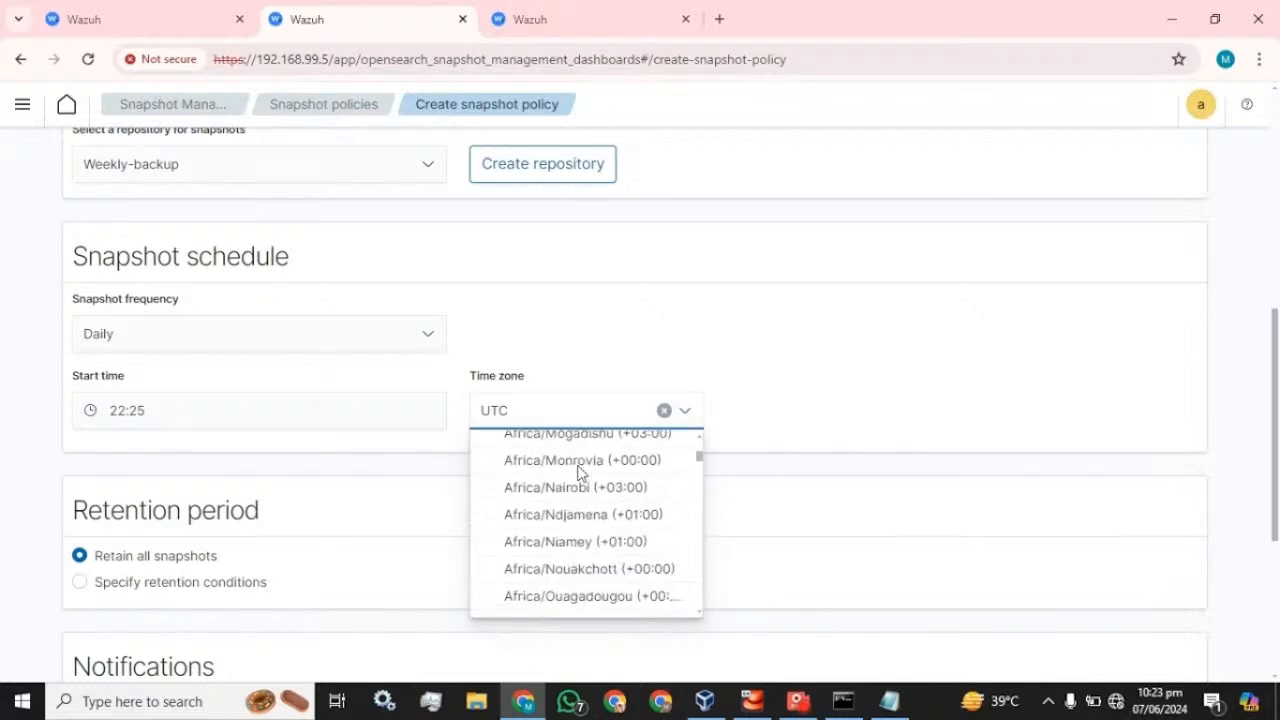
scroll(580, 472, "down", 20)
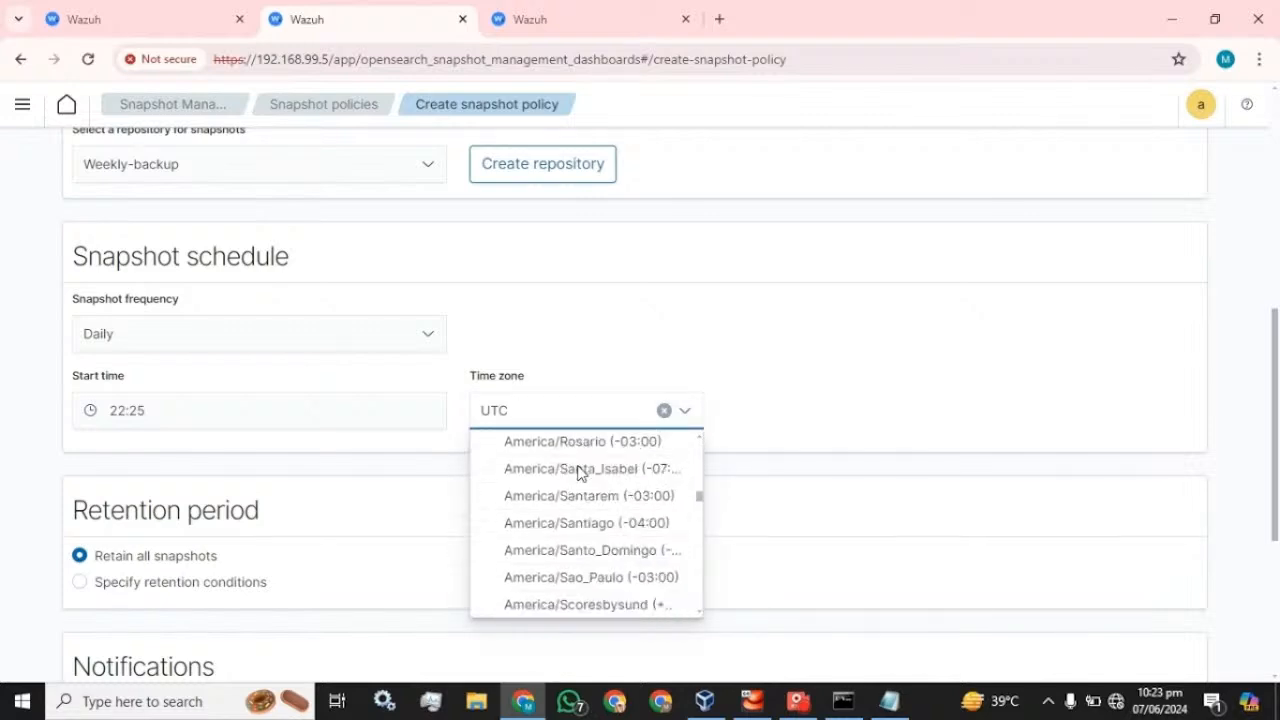
scroll(578, 472, "up", 3)
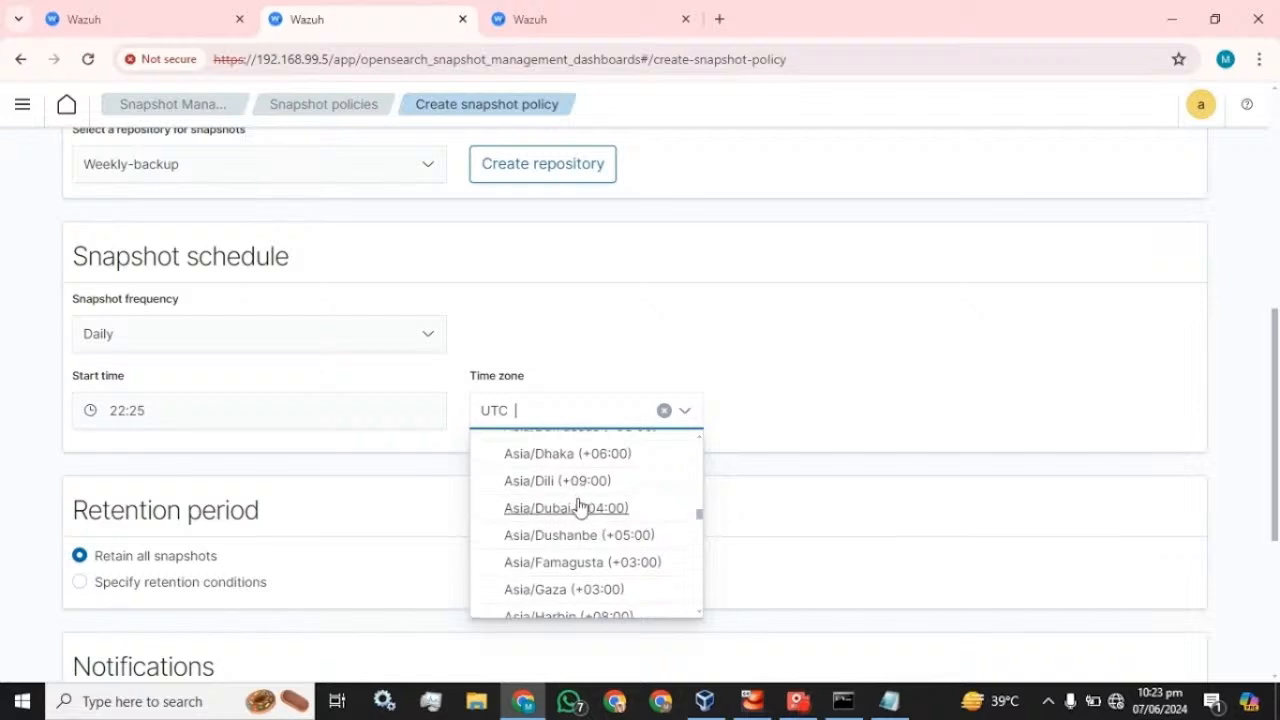
scroll(585, 516, "down", 6)
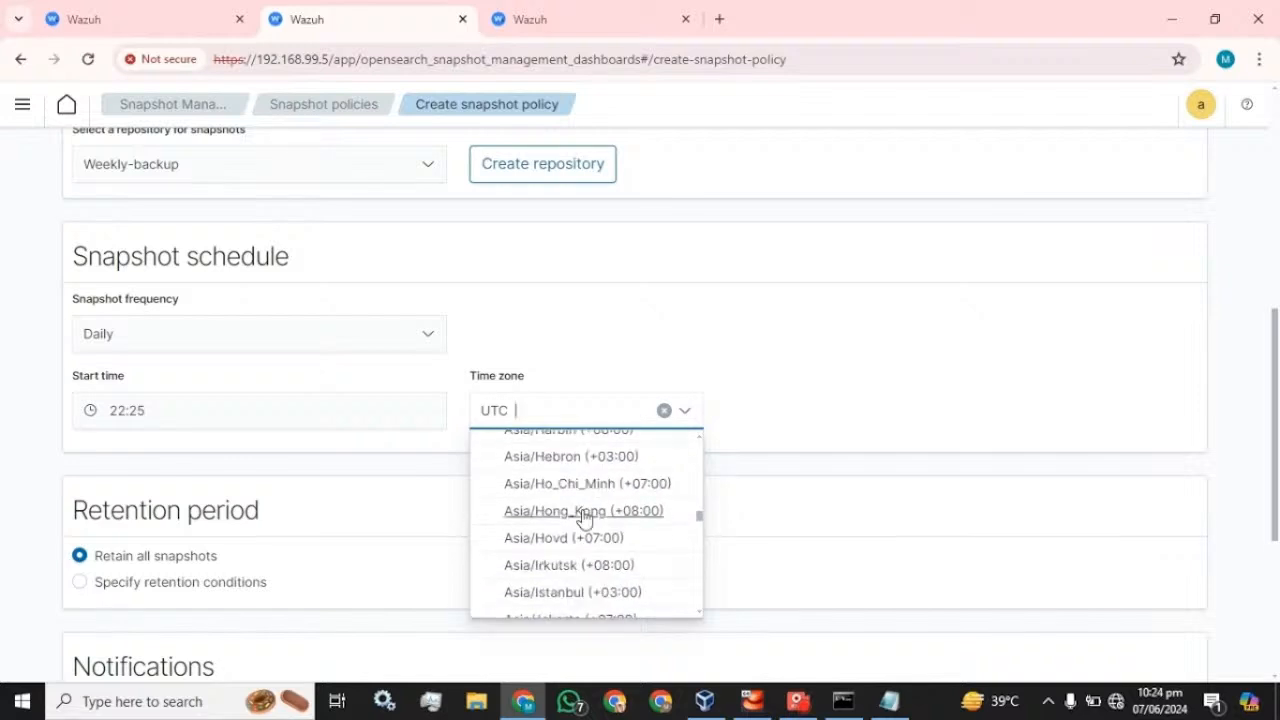
scroll(585, 516, "down", 8)
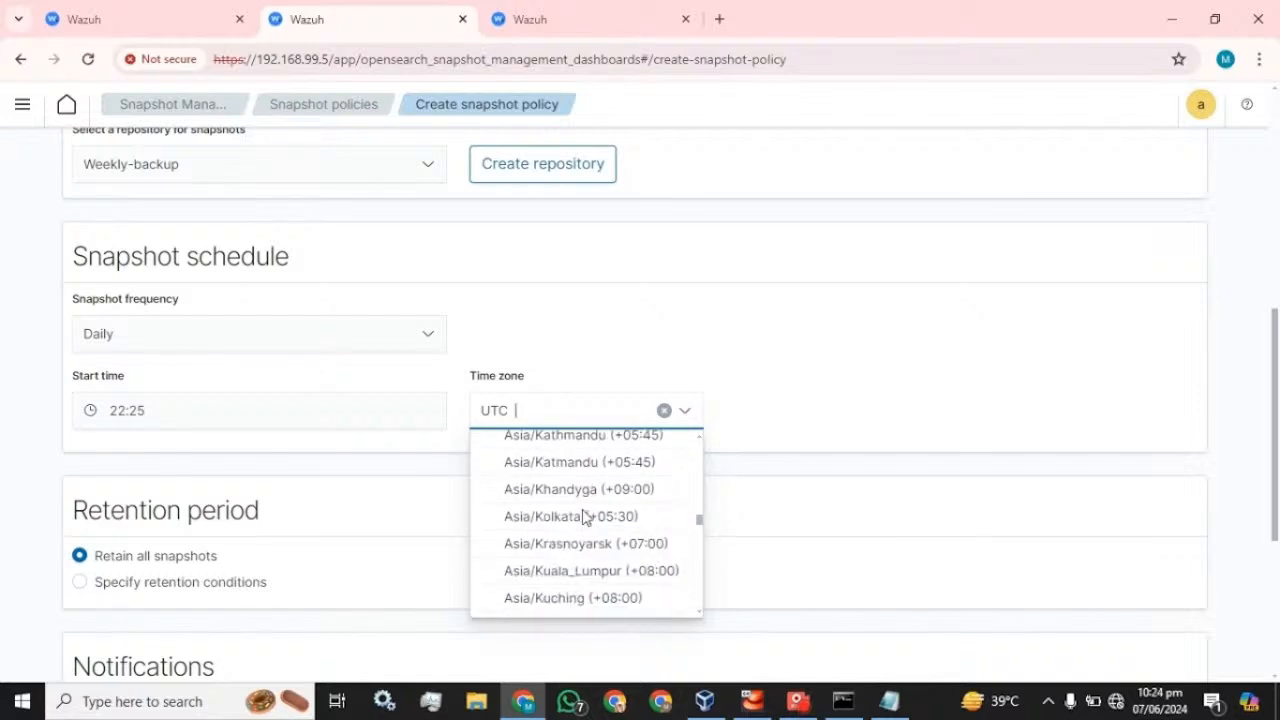
scroll(585, 516, "down", 6)
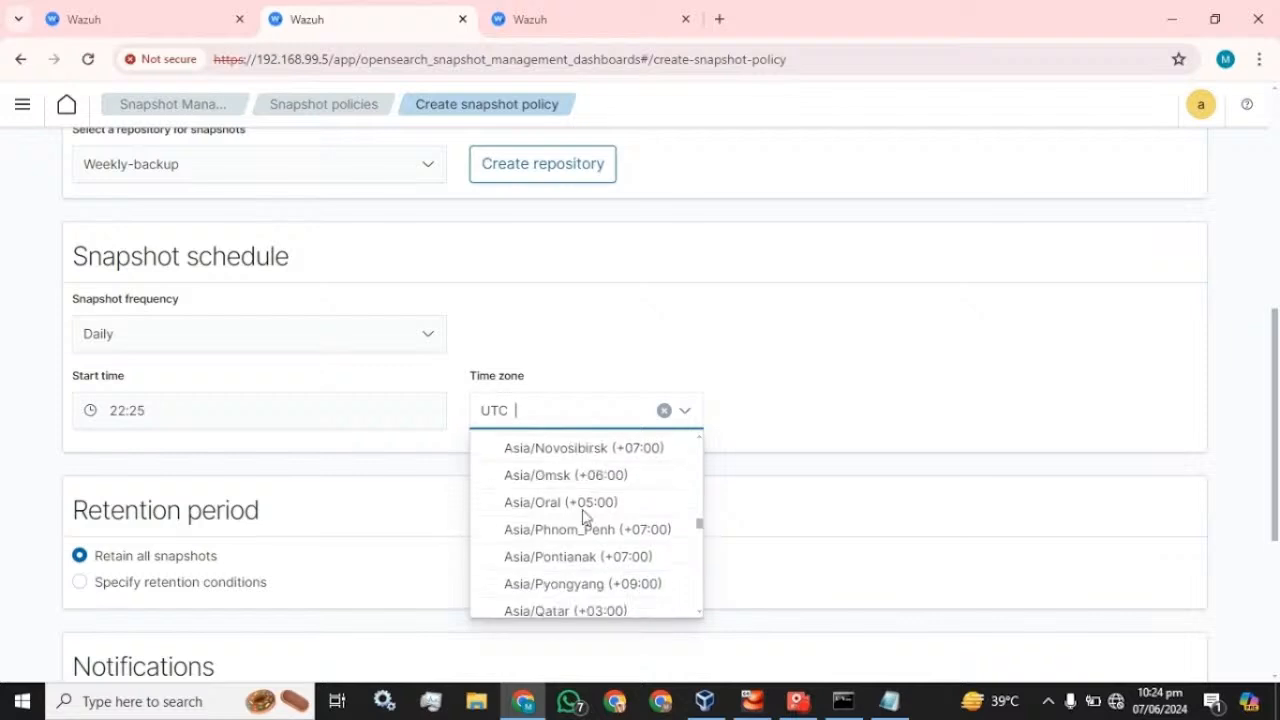
scroll(582, 512, "down", 3)
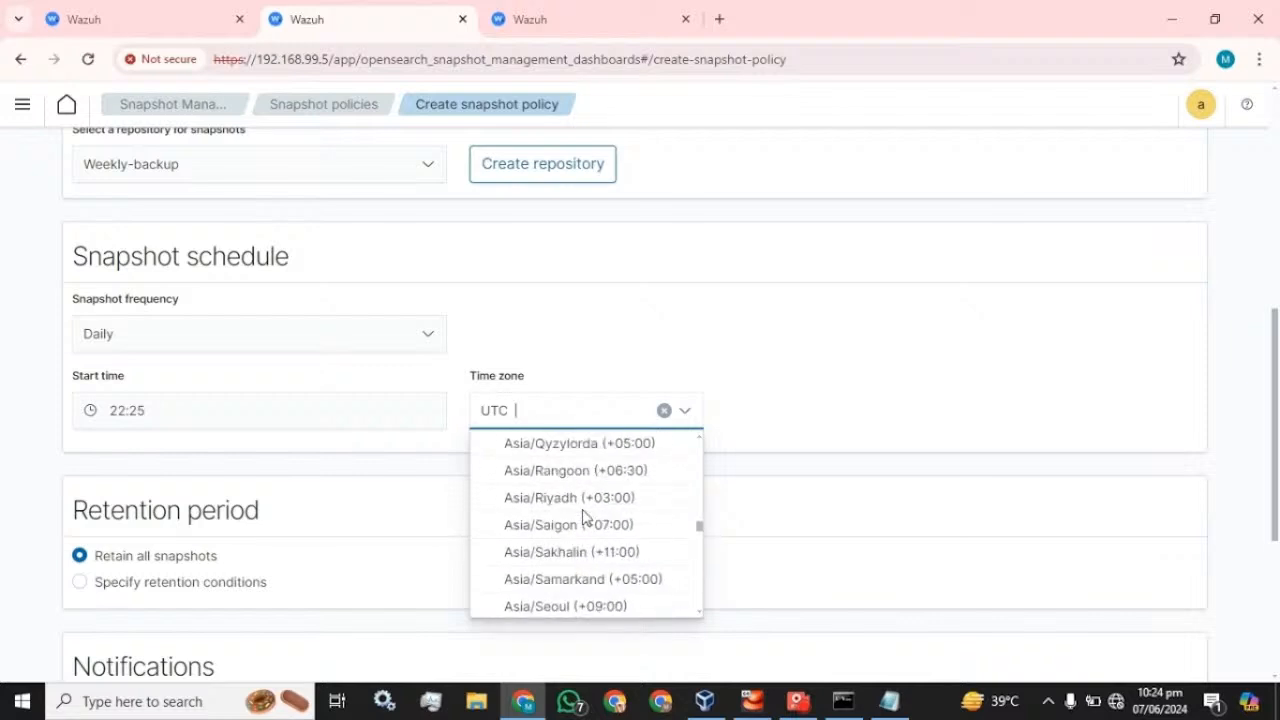
left_click(740, 357)
scroll(250, 368, "down", 5)
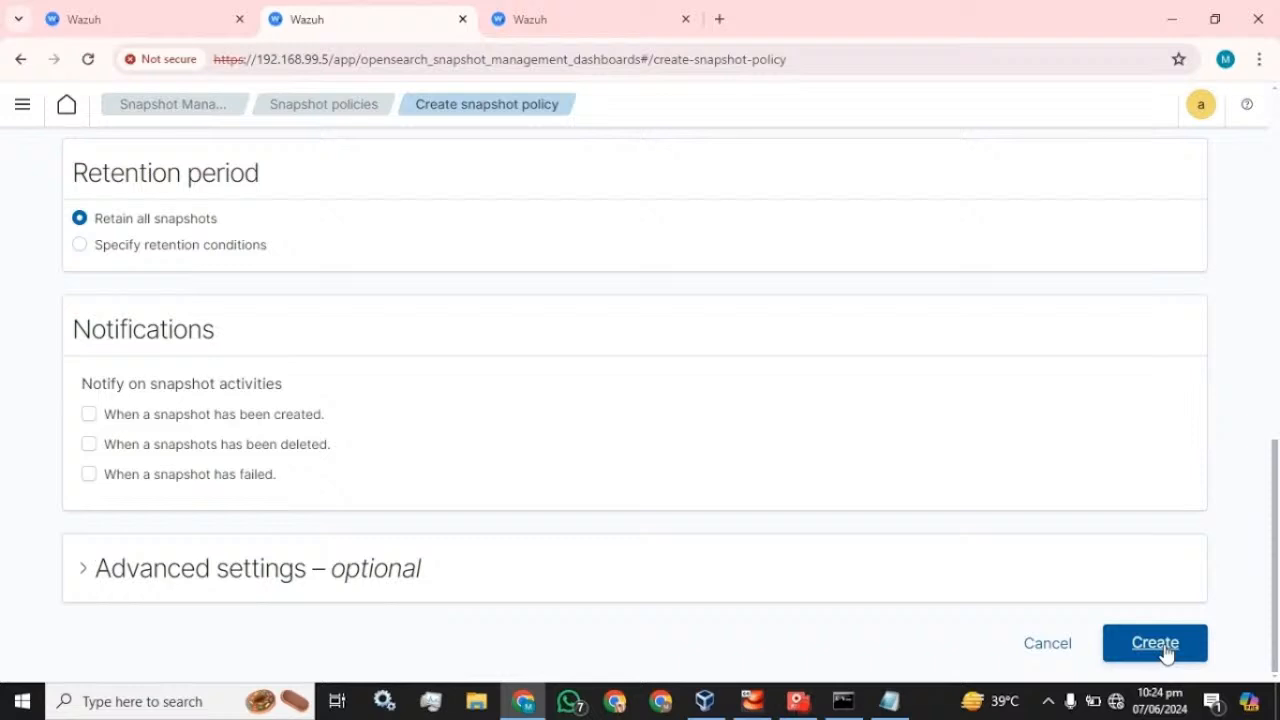
- Submit the snapshot policy, which fails because the name has uppercase letters
scroll(314, 380, "up", 2)
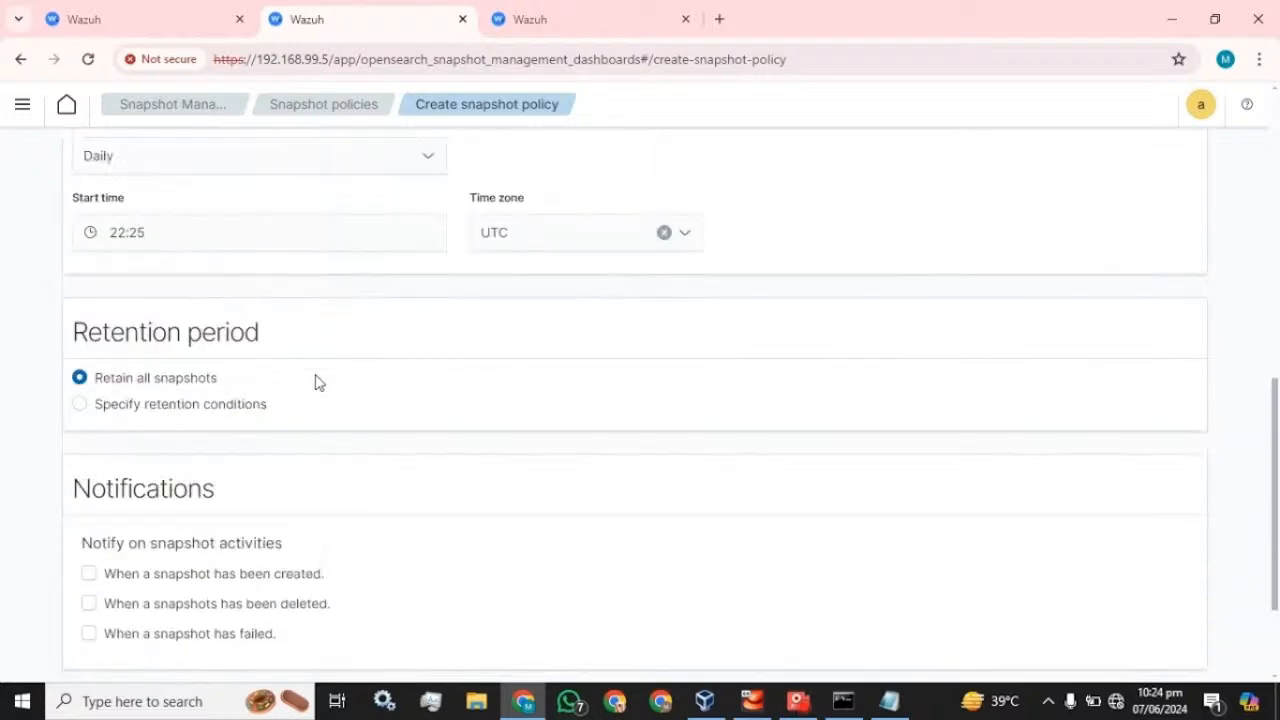
scroll(314, 380, "down", 3)
left_click(1138, 640)
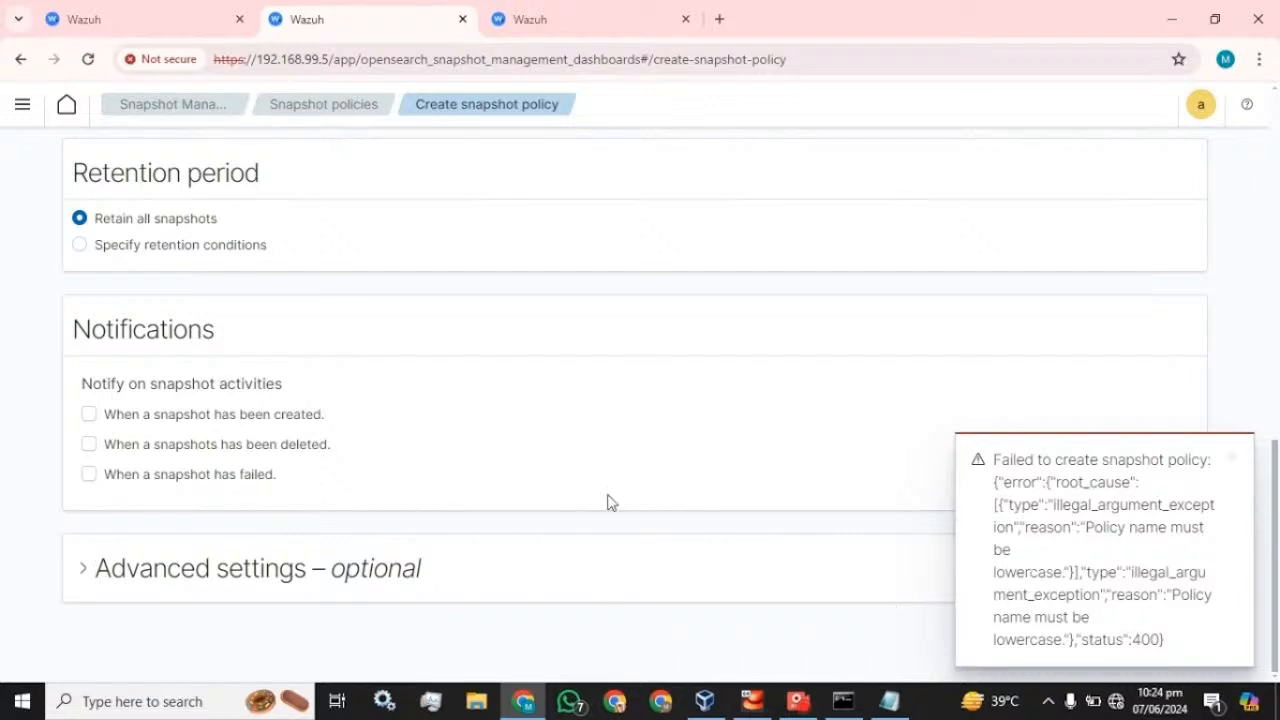
- Change the policy name to lowercase weekly_backup_policy and dismiss the error message
scroll(604, 490, "up", 10)
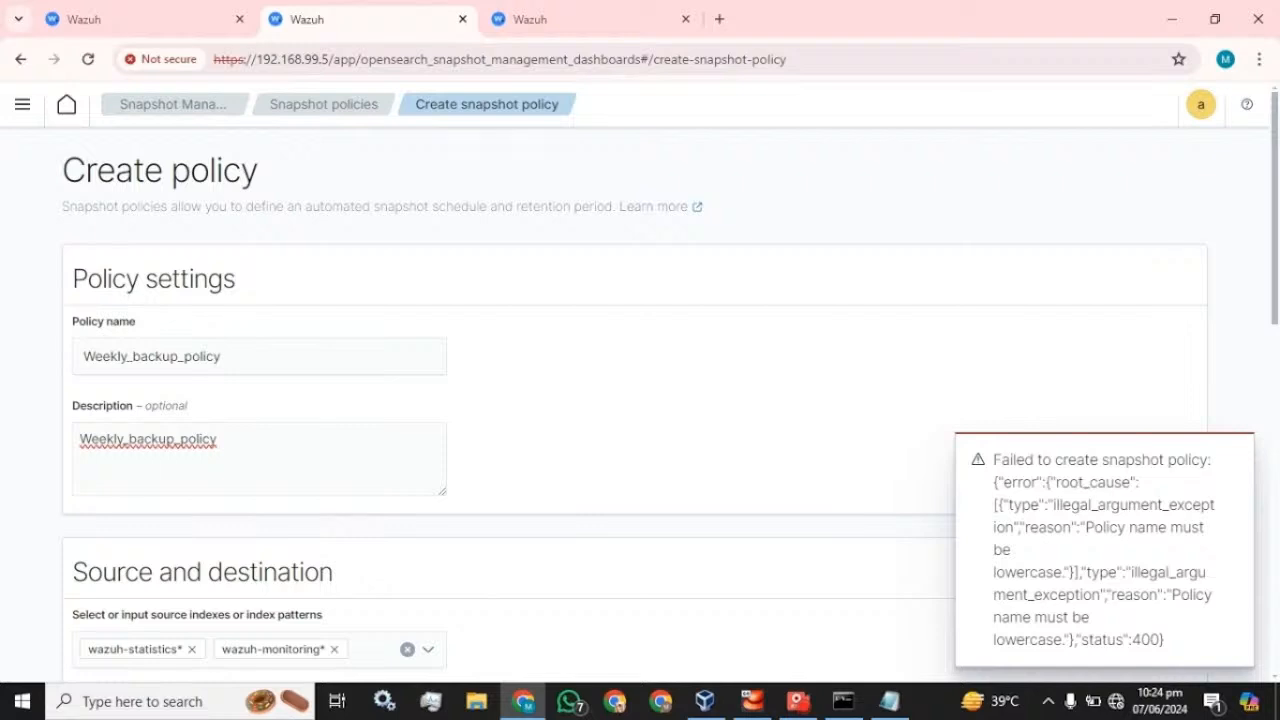
left_click(94, 355)
key("BackSpace")
type("w")
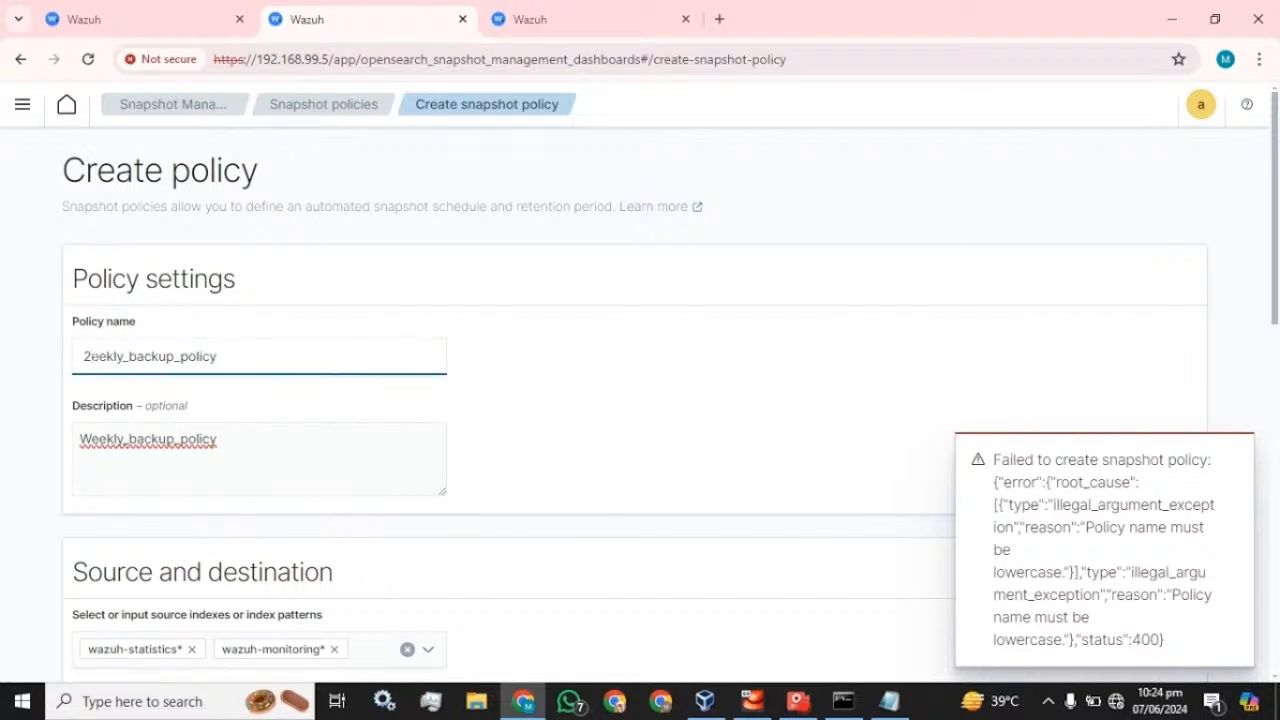
key("BackSpace")
type("w")
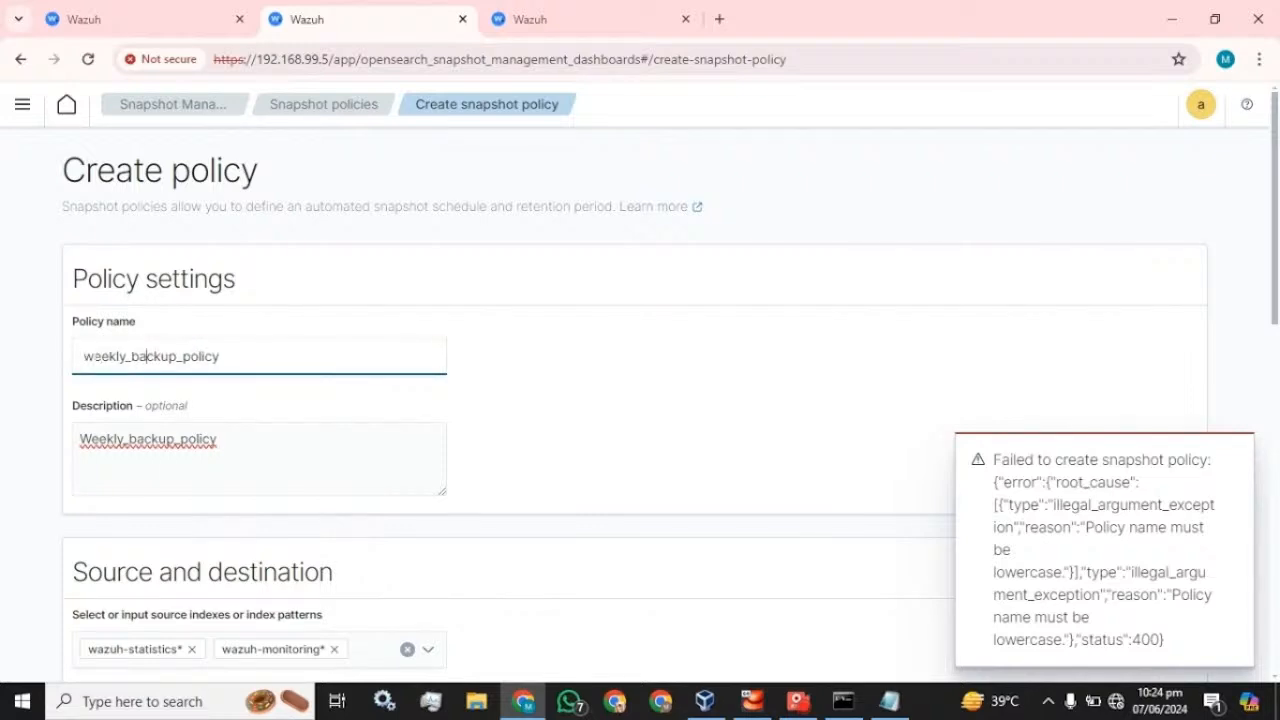
left_click(540, 370)
scroll(629, 423, "down", 10)
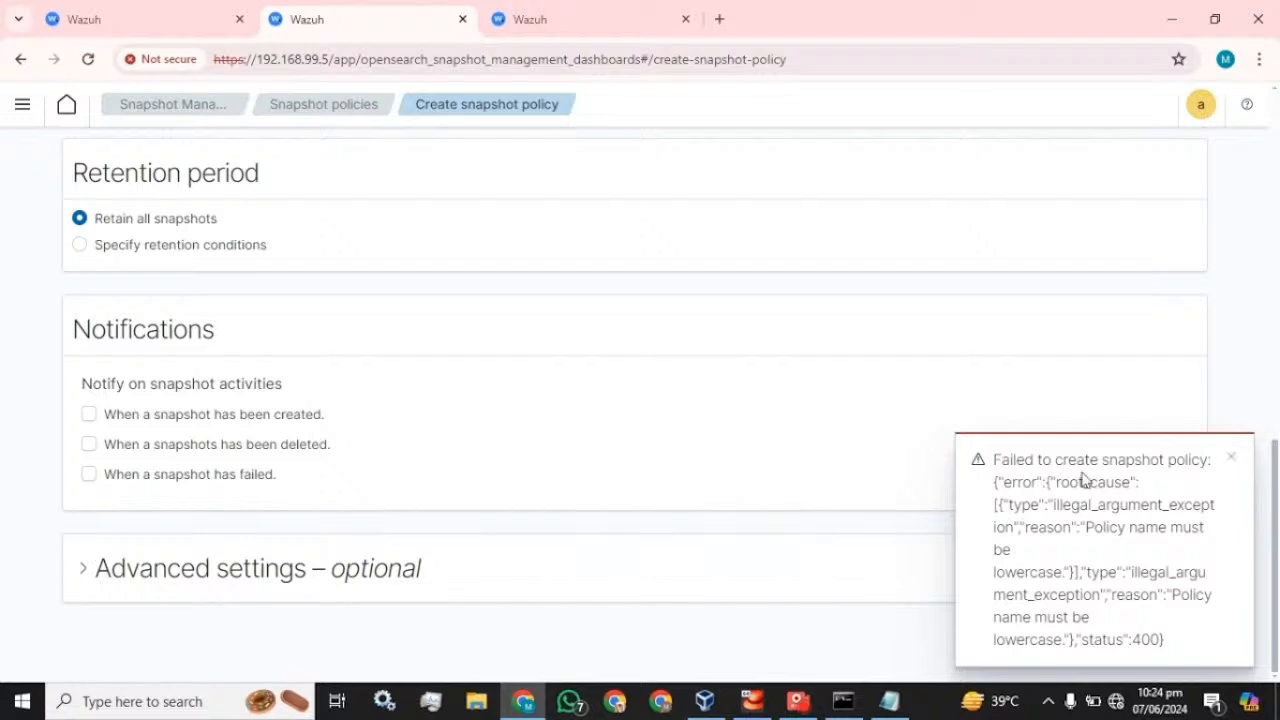
left_click(1231, 458)
- Create the enabled weekly_backup_policy for both indices, then confirm the Snapshots list is still empty
left_click(1158, 645)
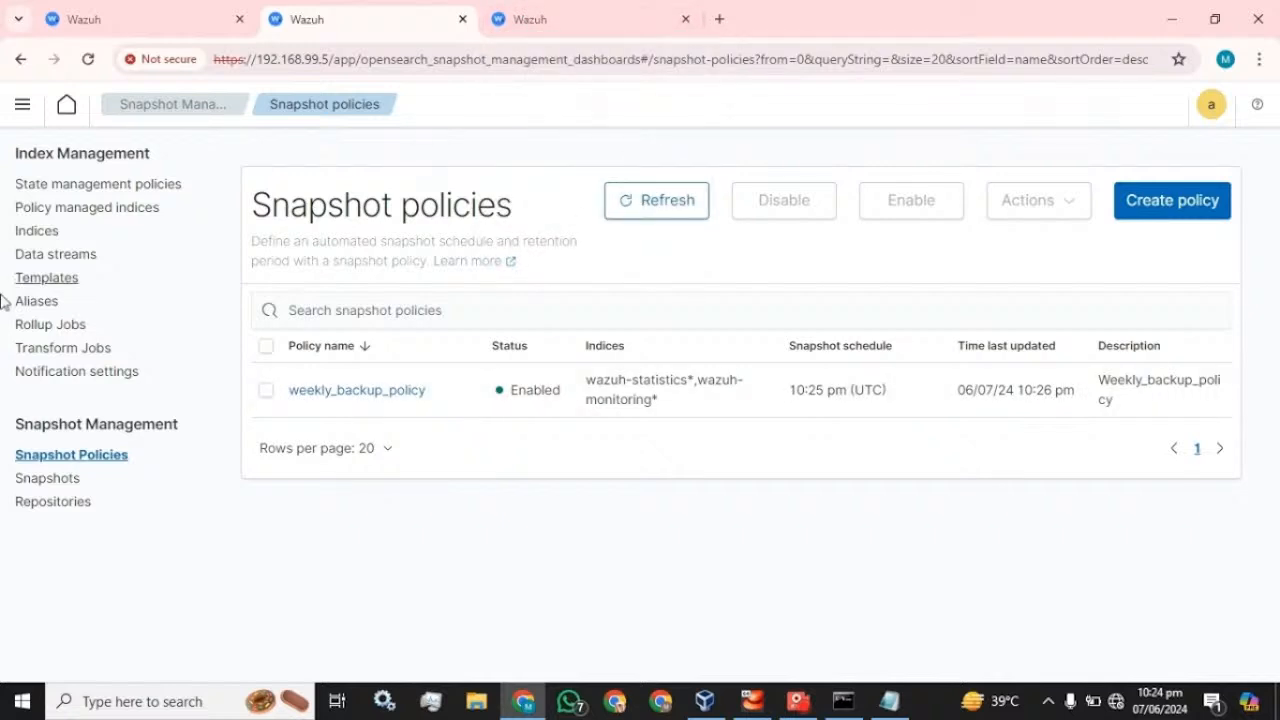
left_click(45, 480)
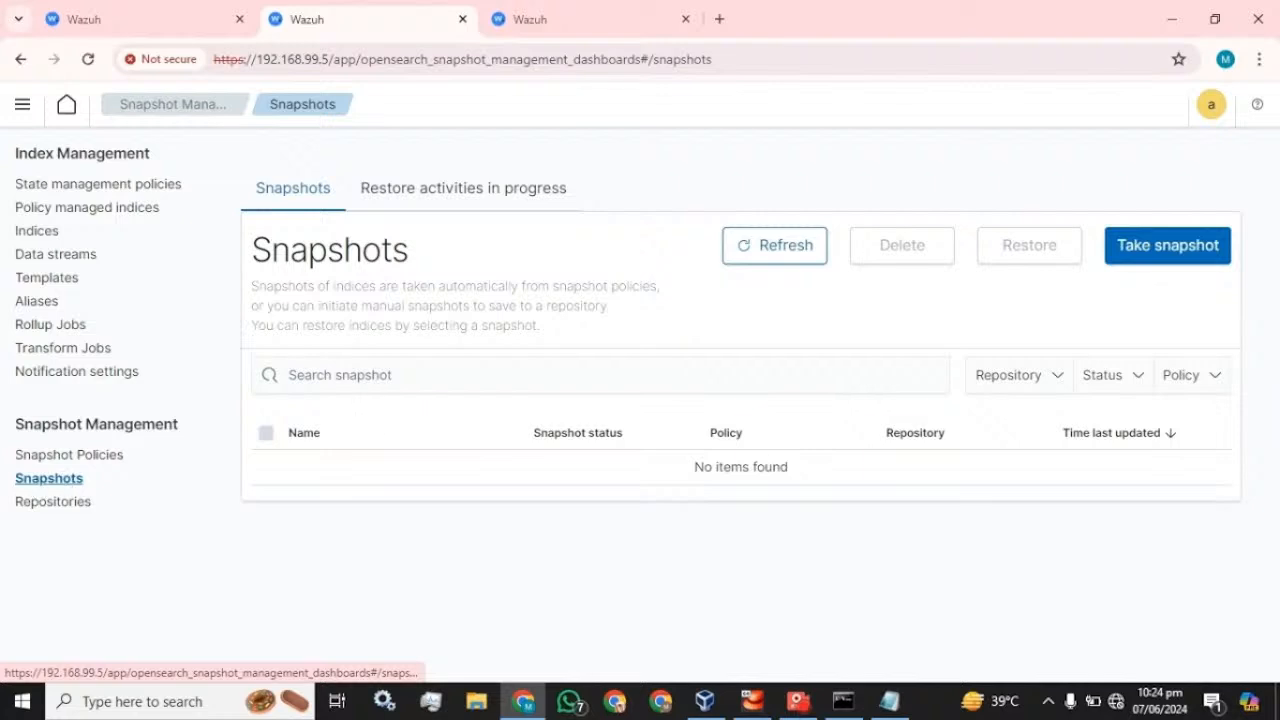
left_click(70, 455)
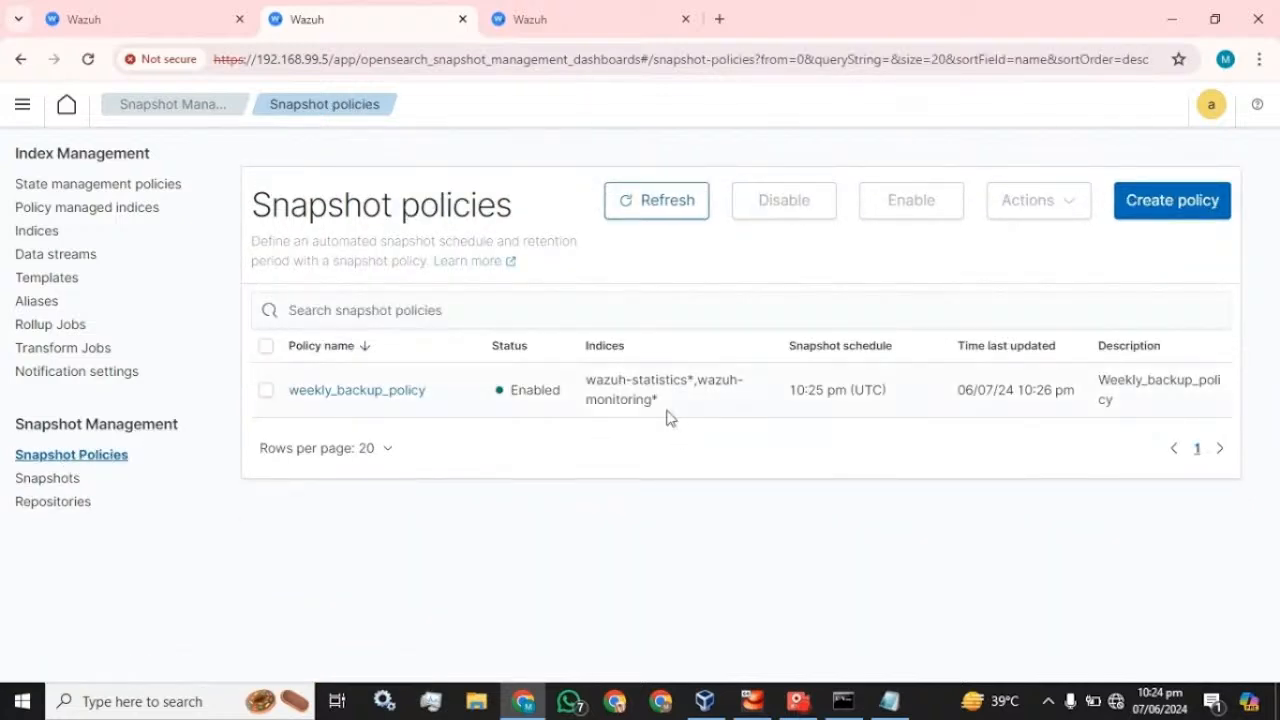
left_click(50, 483)
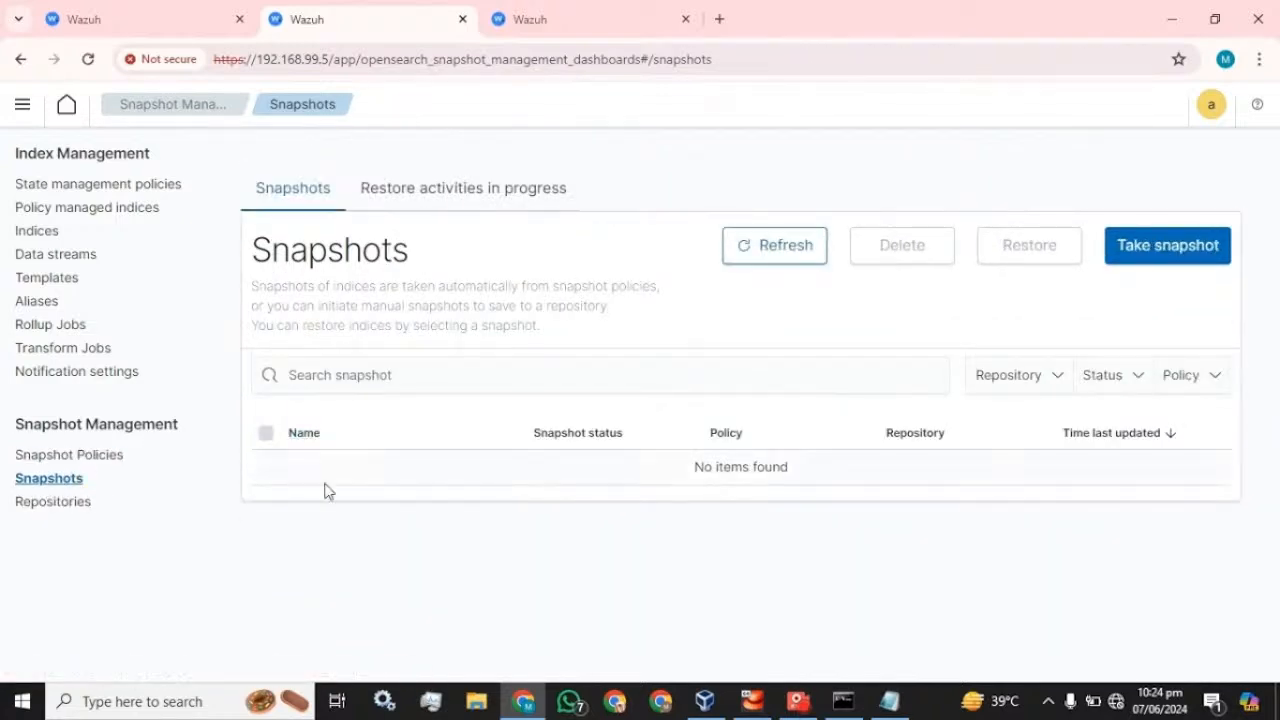
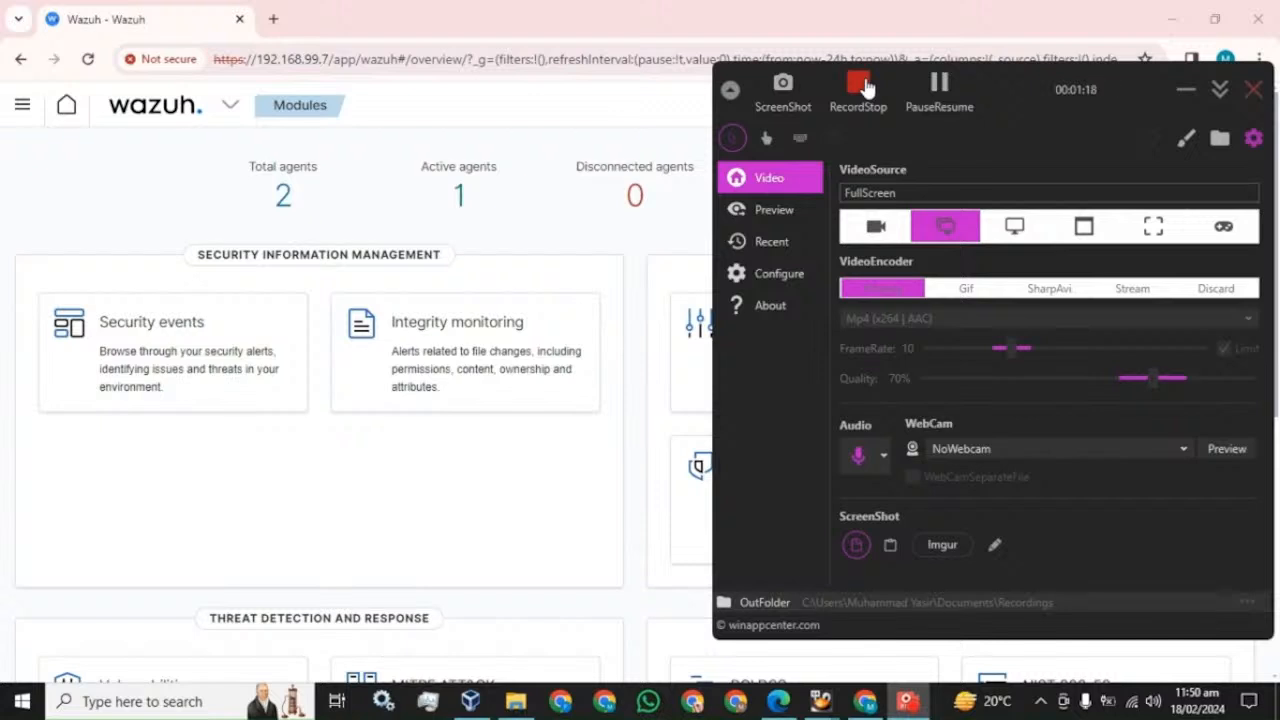
- Launch Command Prompt and log in over SSH as root to the master at 192.168.99.5
left_click(866, 88)
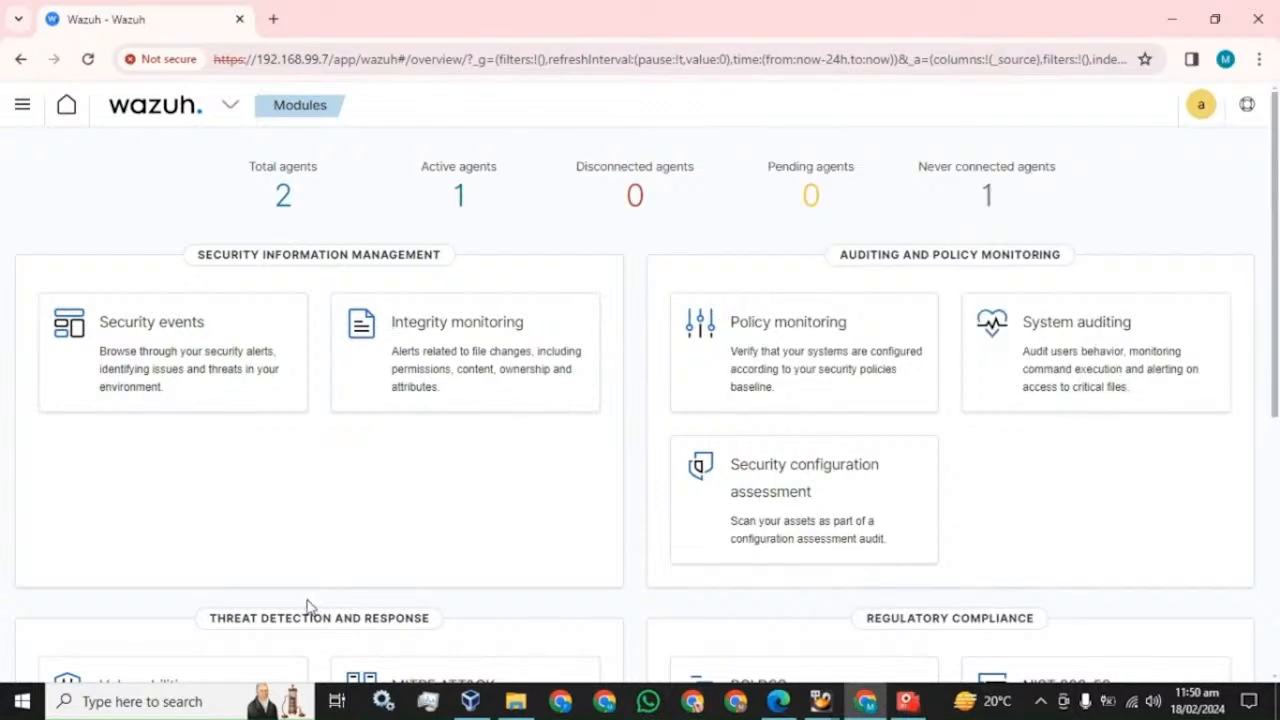
left_click(150, 701)
type("cmd")
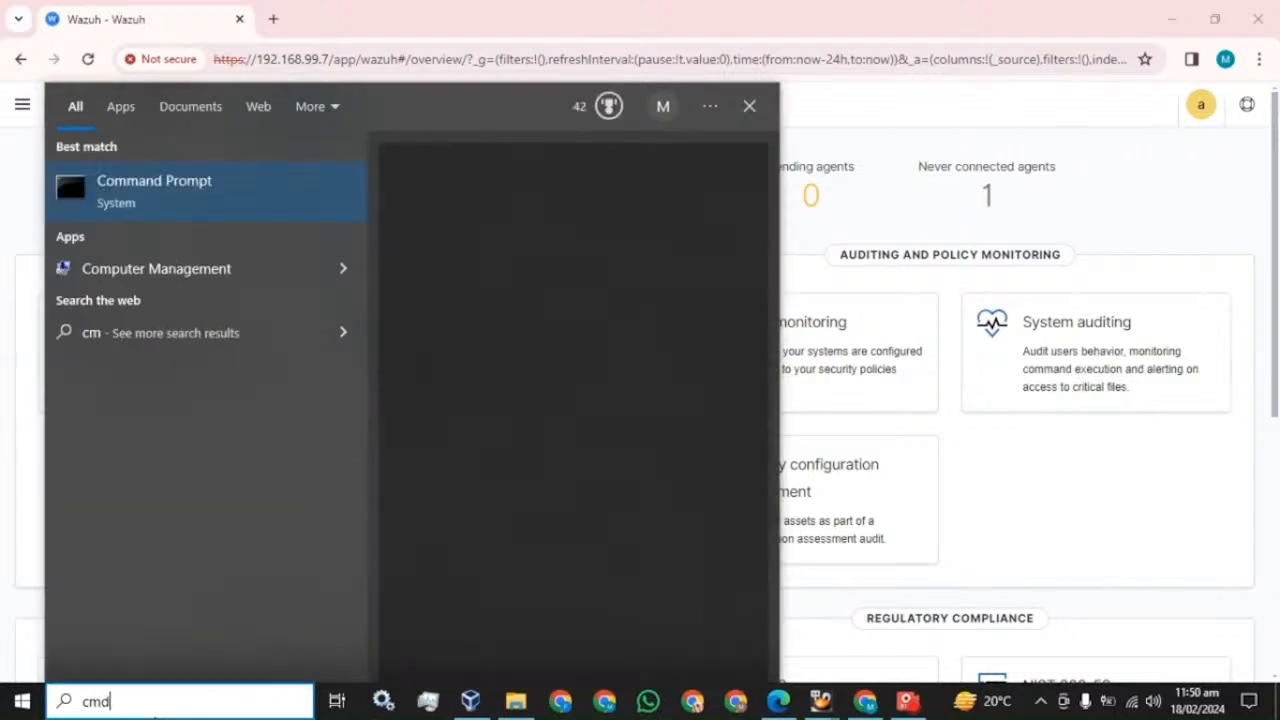
key("Return")
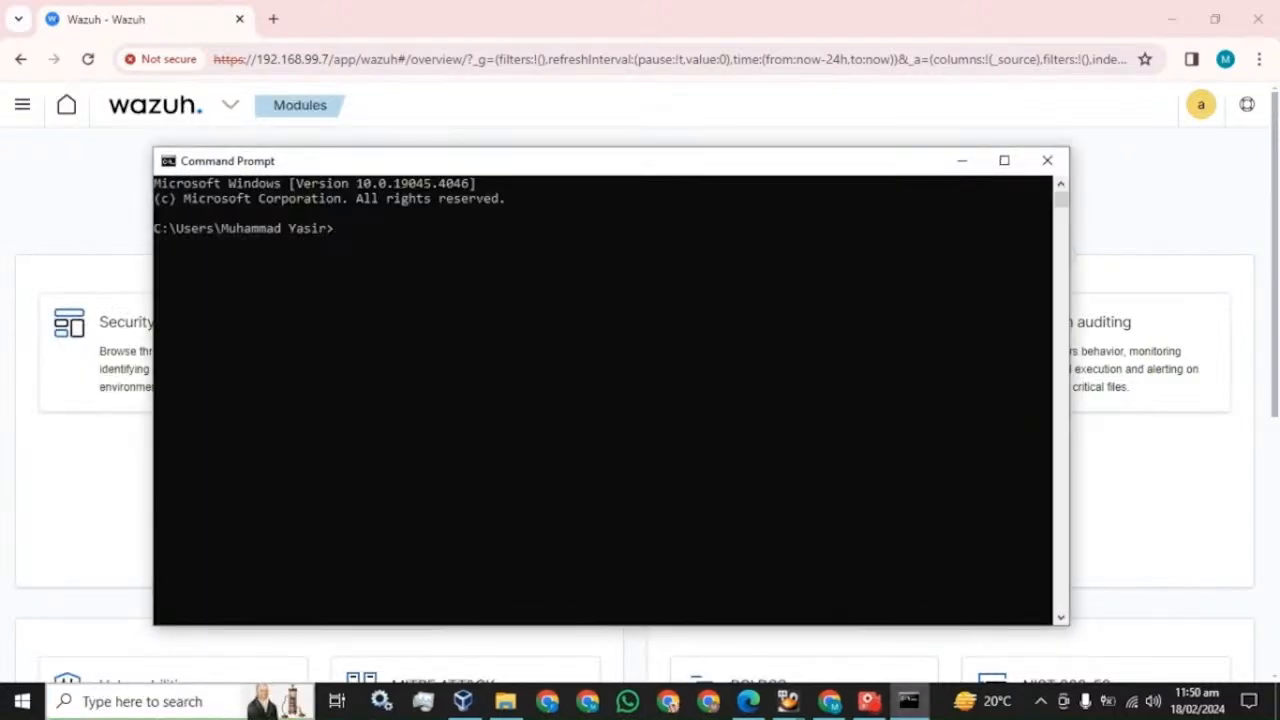
type("ssh root@192.168")
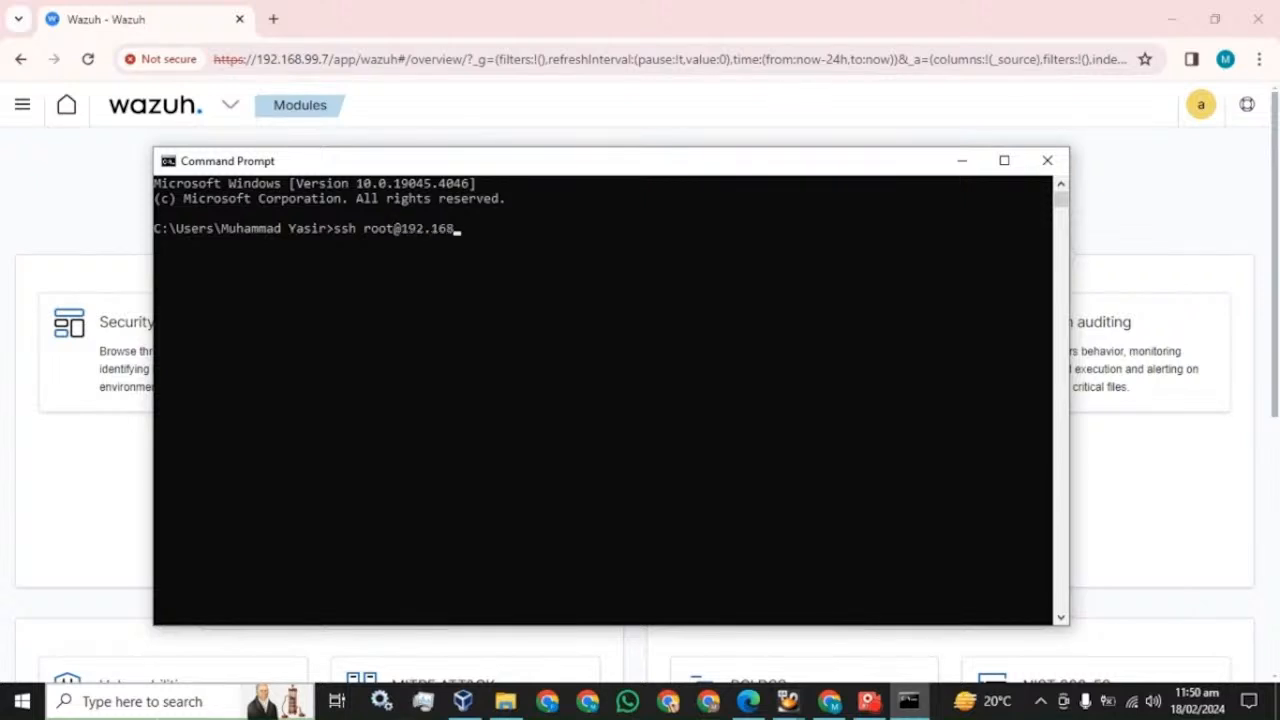
type(".99.5")
key("Return")
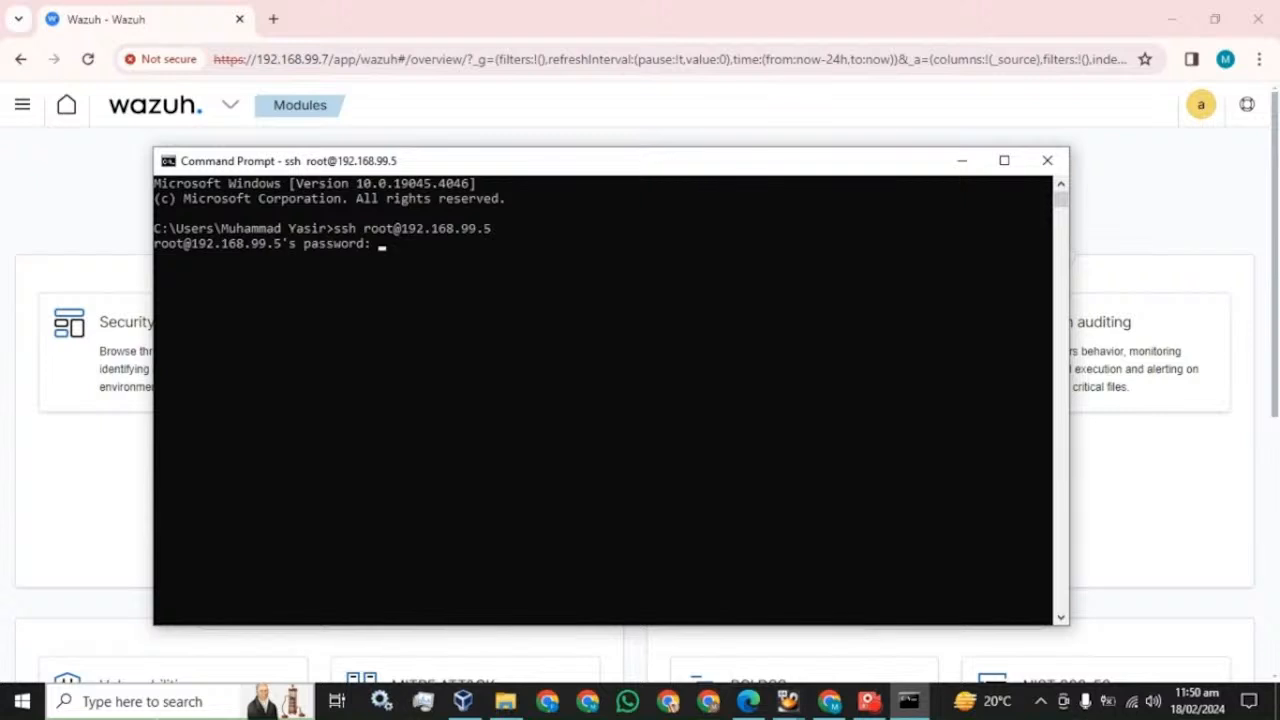
key("Return")
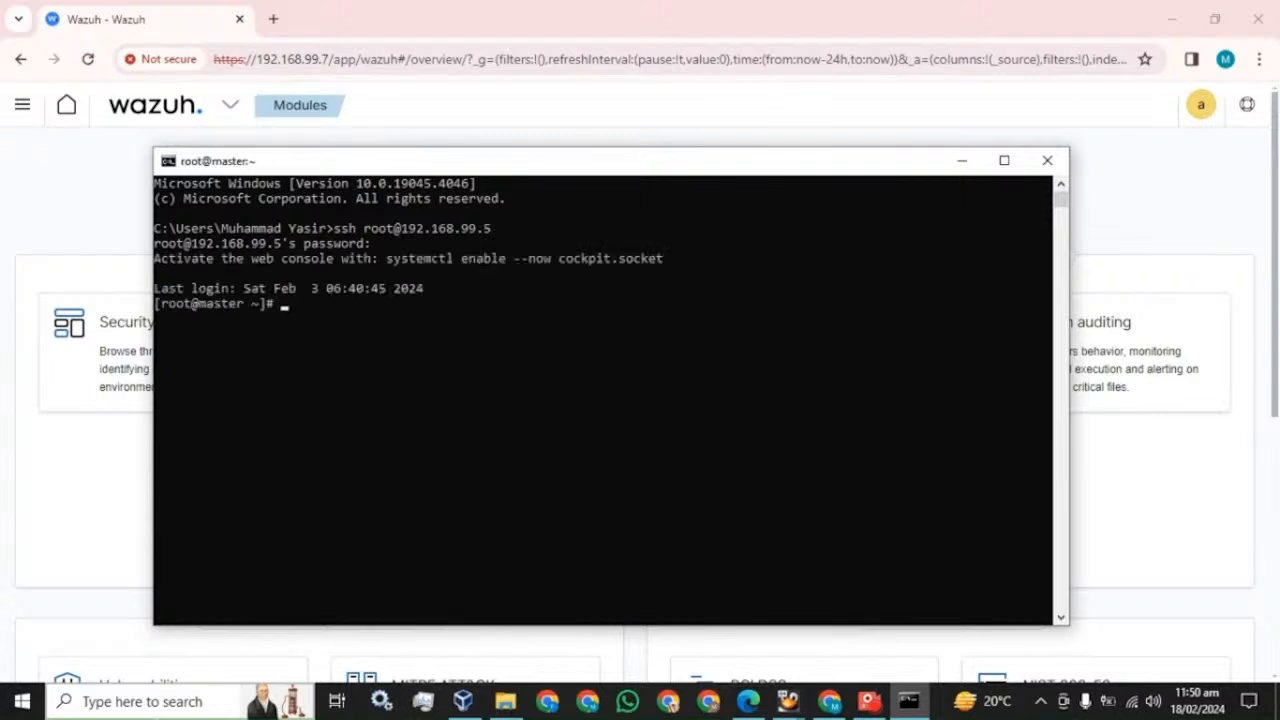
- Clear the master terminal and bring the installation guide PDF to the front
type("clear")
key("Return")
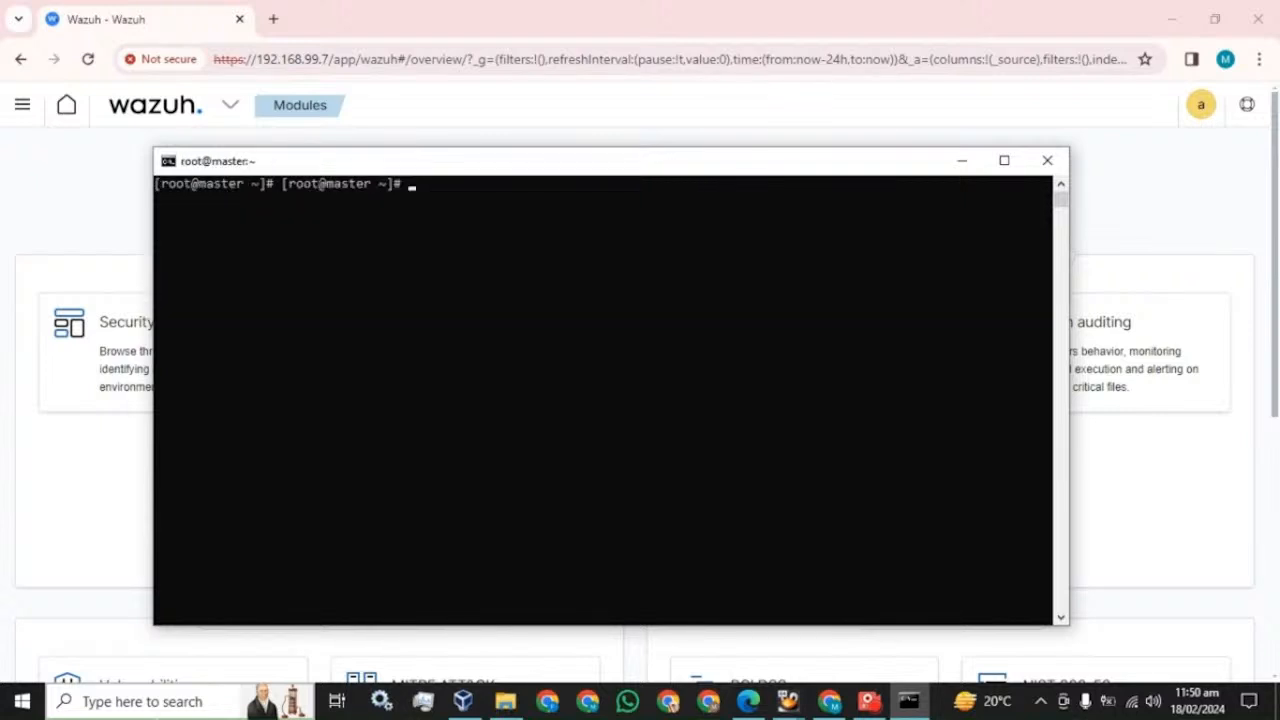
key("Return")
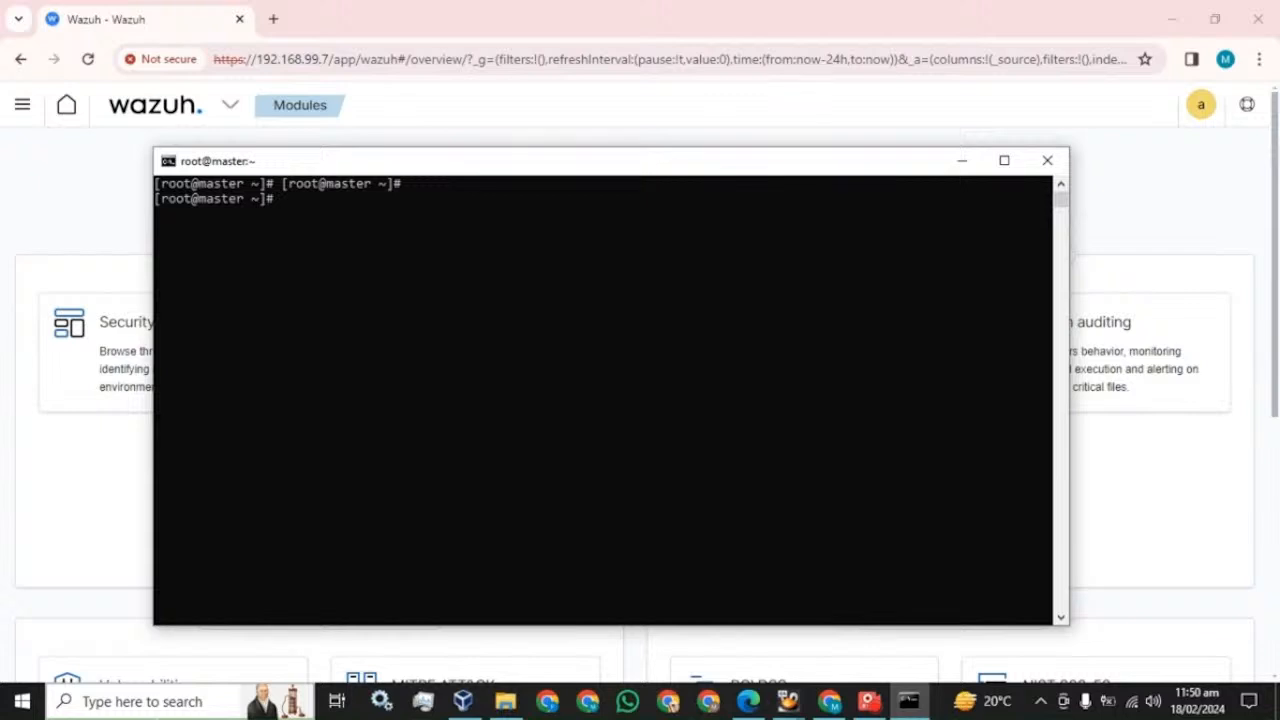
left_click(750, 703)
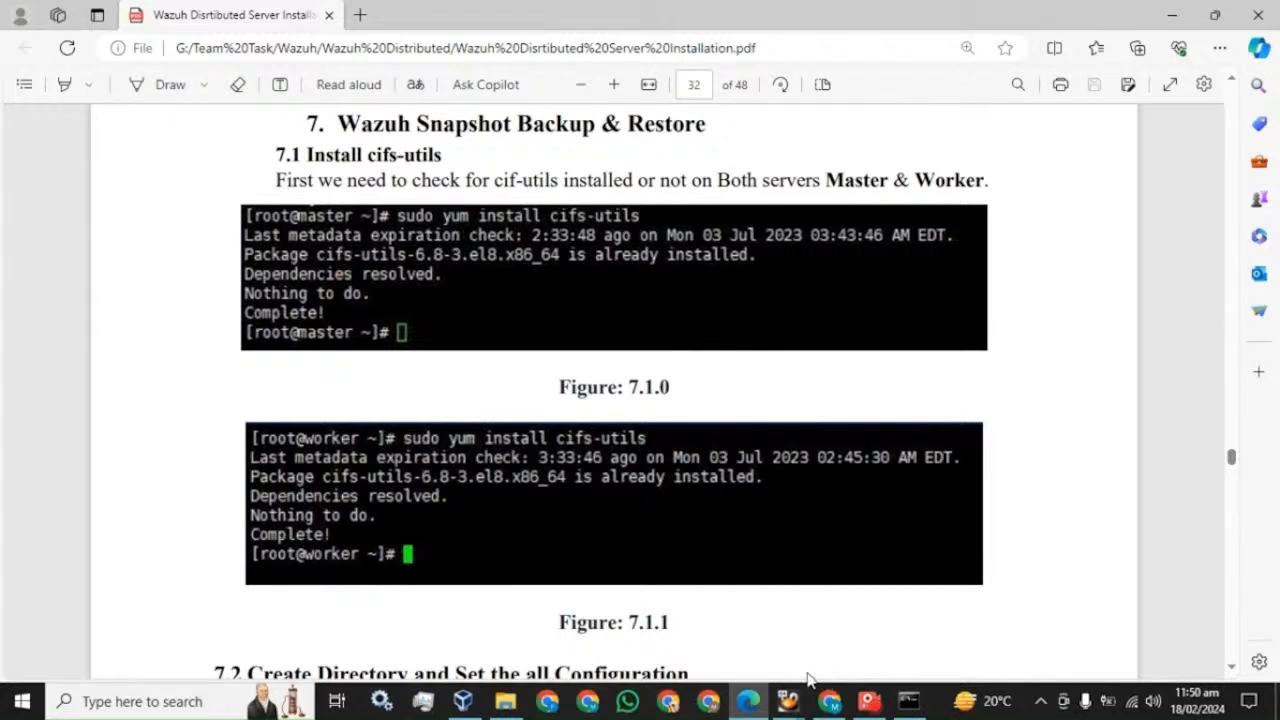
- Run sudo yum install cifs-utils on master, which reports cifs-utils-6.8-3.el8 already installed
left_click(909, 701)
left_click_drag(709, 166, 724, 267)
left_click(482, 333)
type("sud")
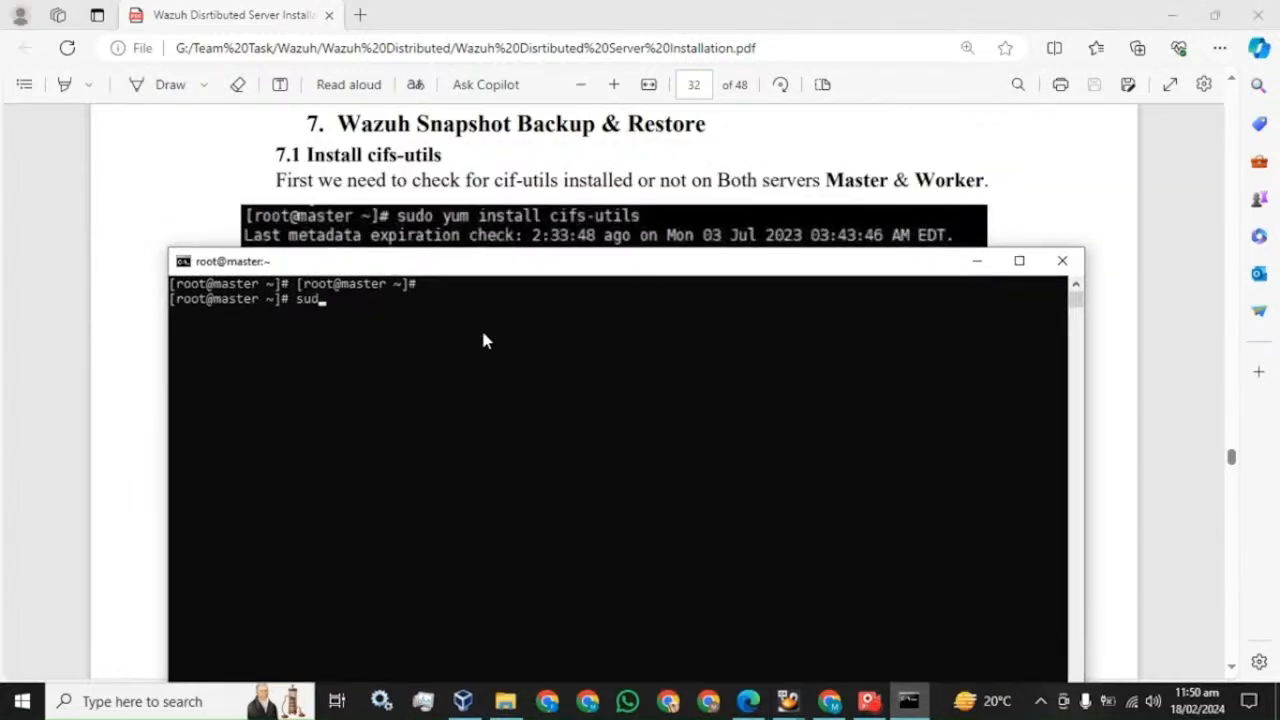
type("o yum install cifs")
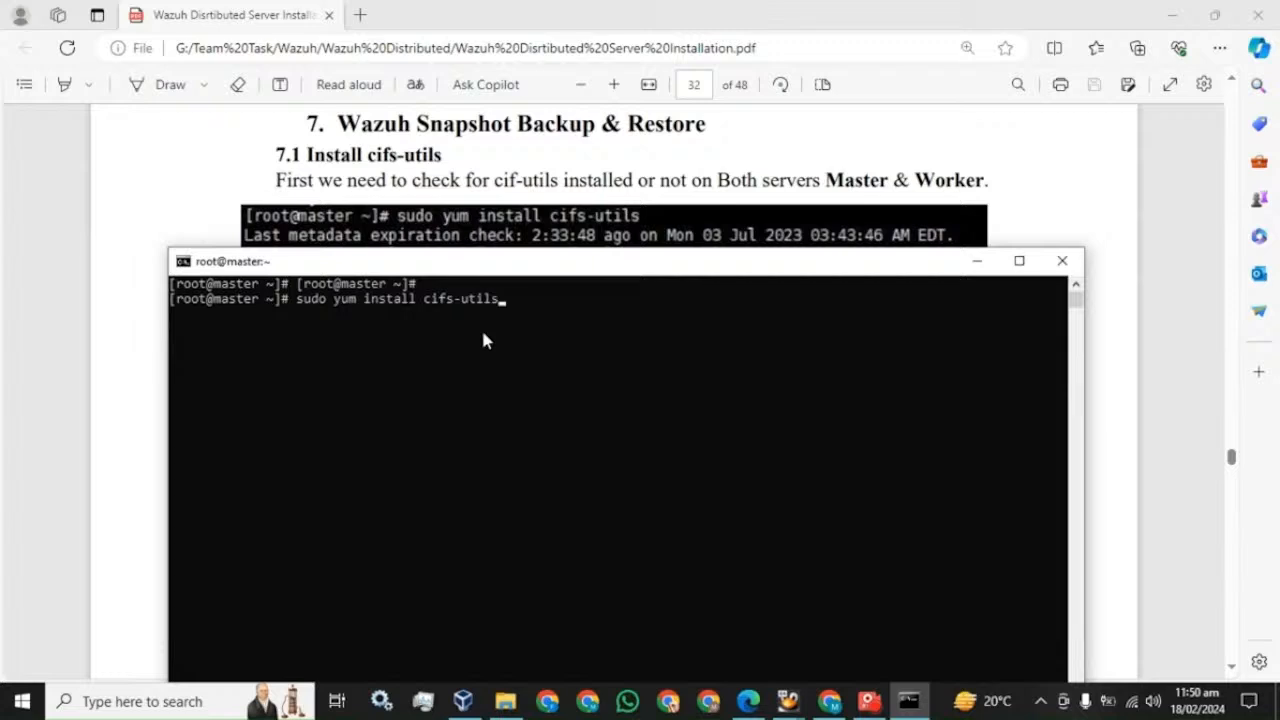
type("-utils")
key("Return")
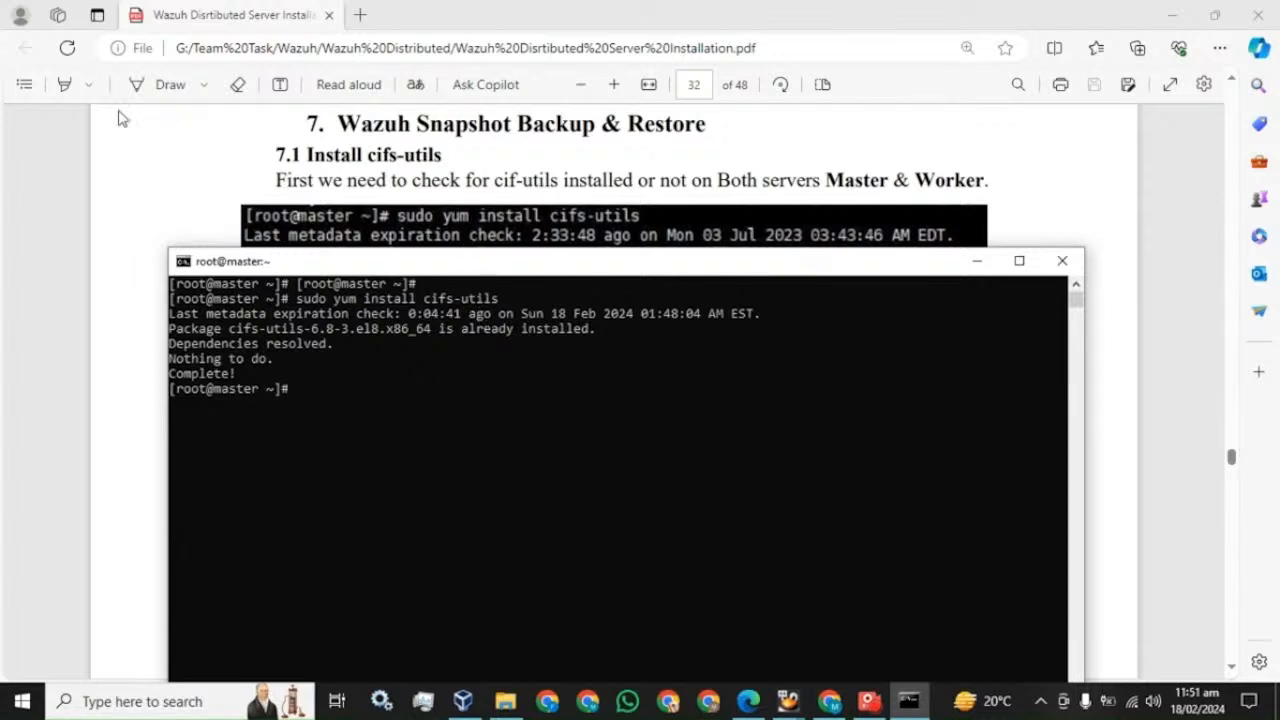
- Scroll the guide to section 7.2 and highlight its snapshot-folder instructions
left_click(180, 172)
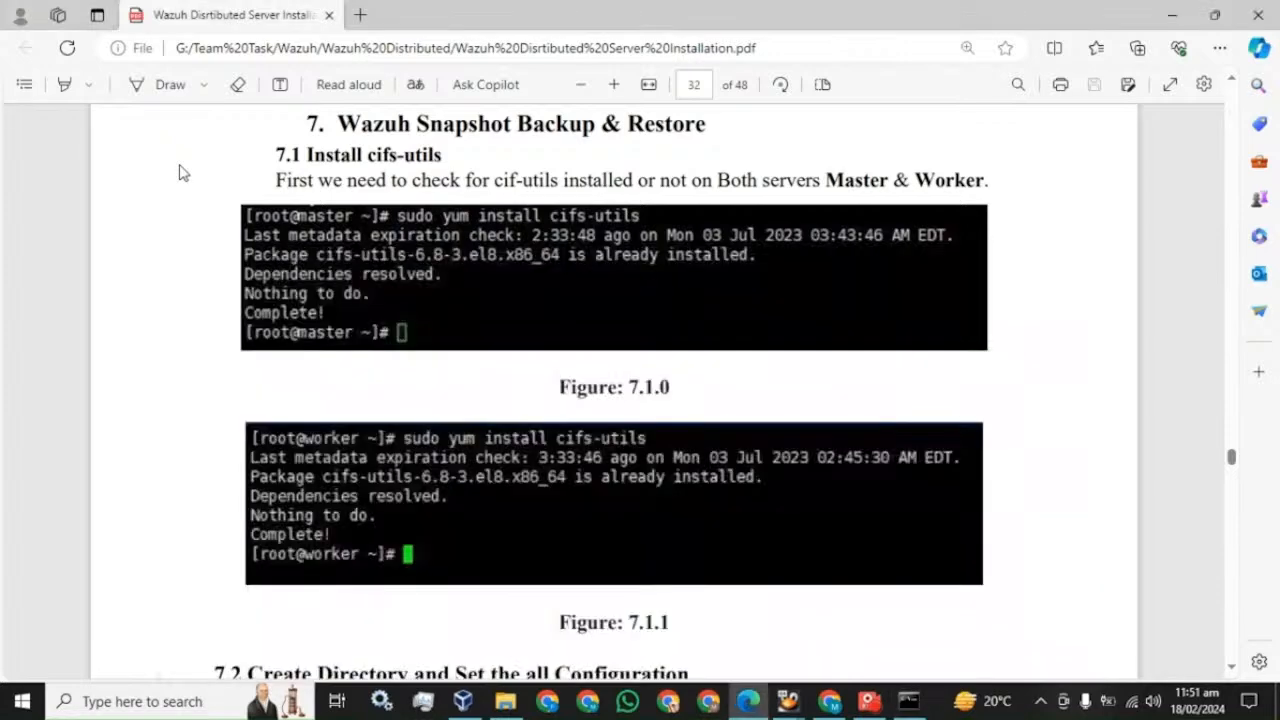
scroll(352, 292, "down", 5)
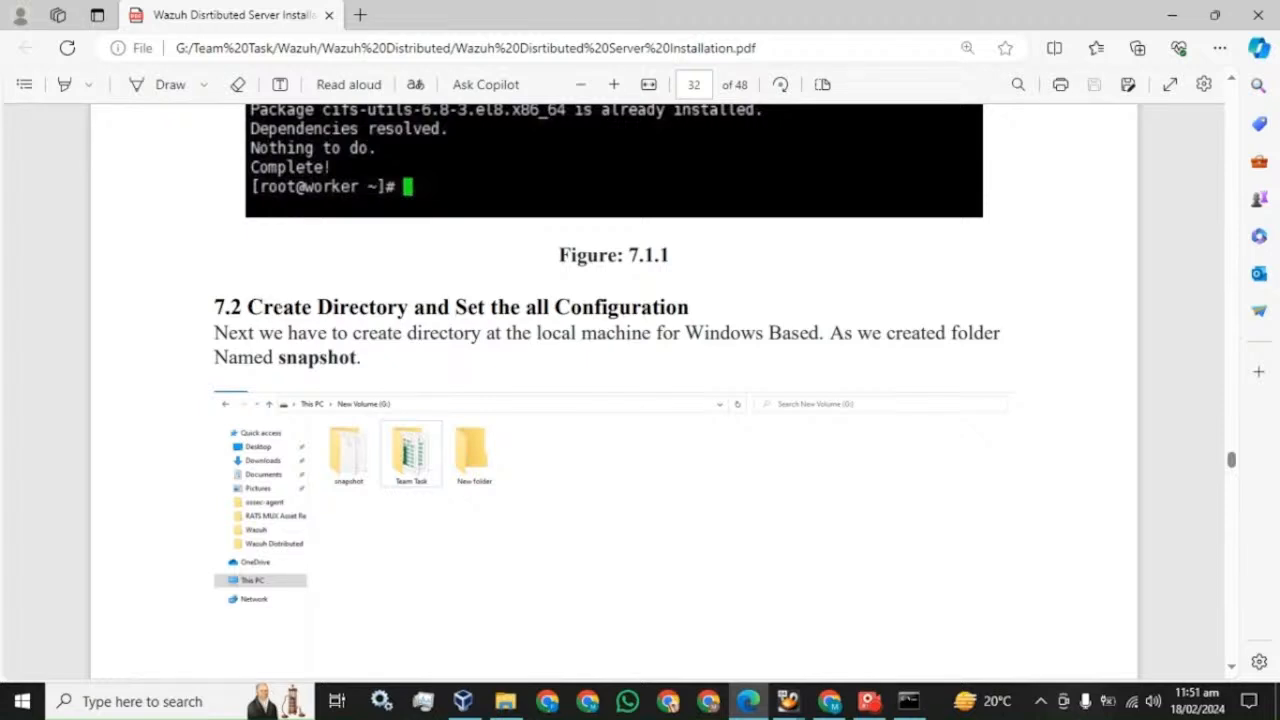
left_click_drag(247, 307, 689, 307)
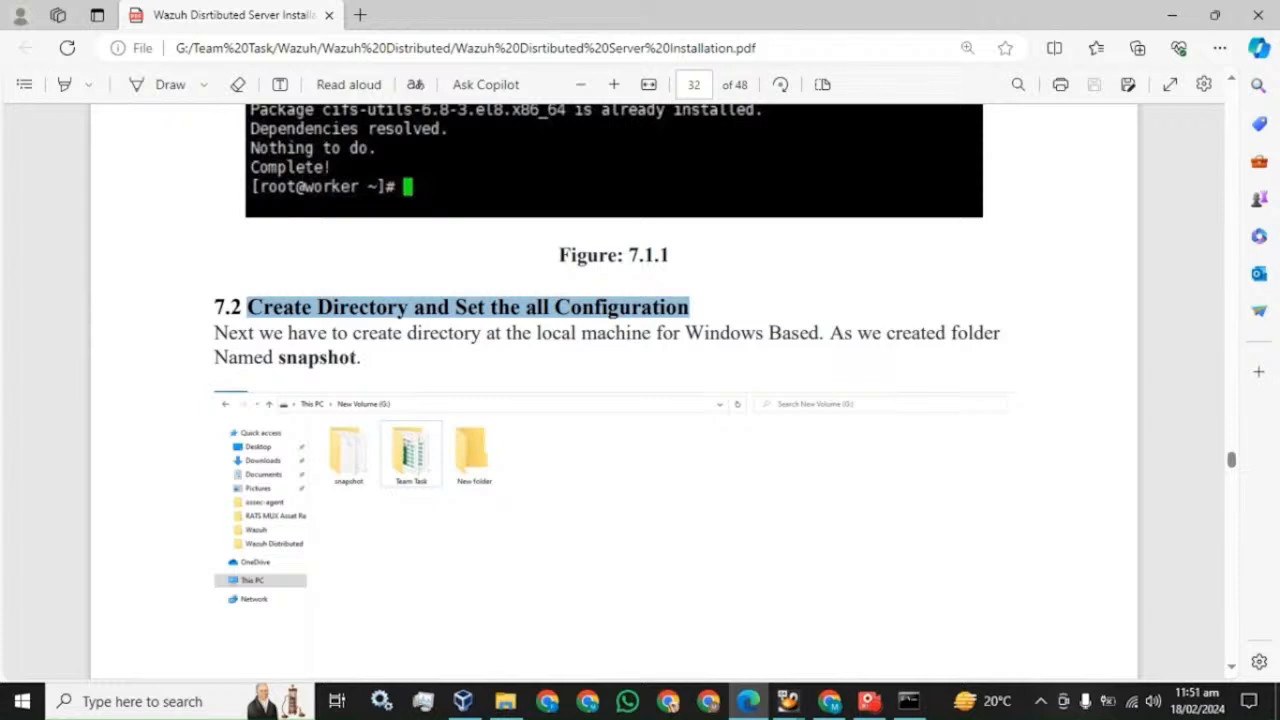
left_click_drag(215, 333, 361, 357)
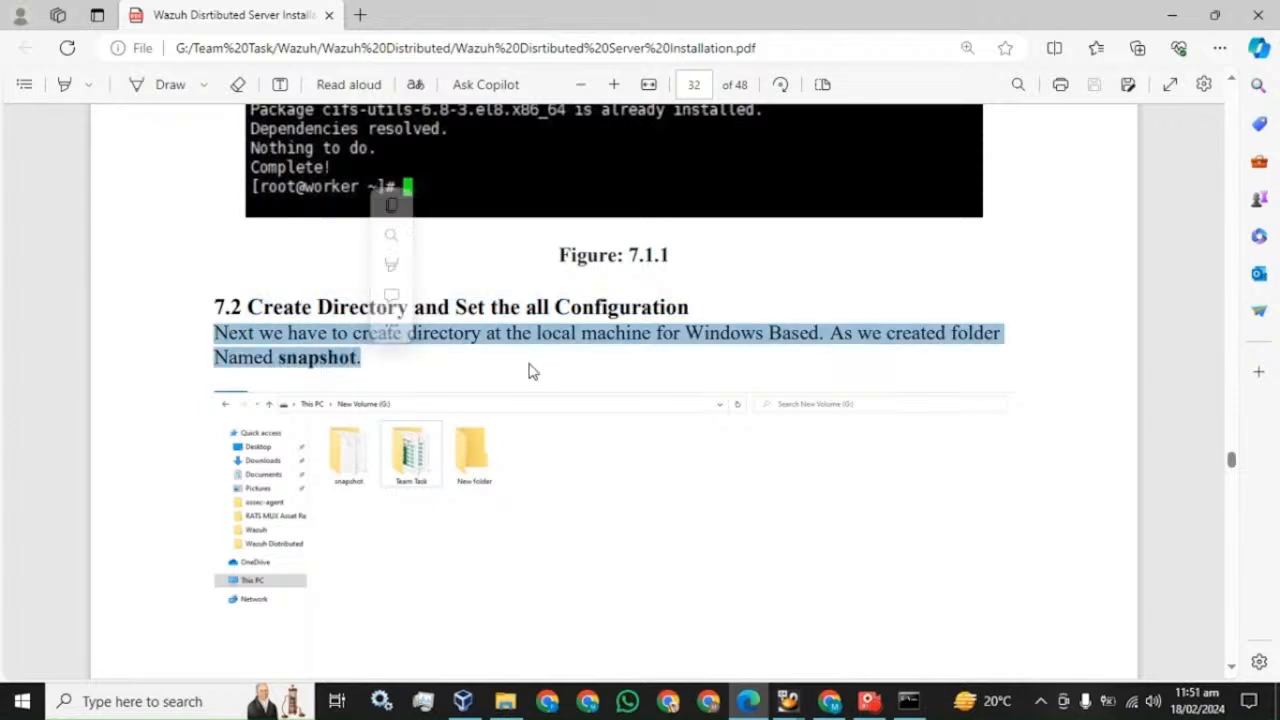
- Create a folder named snapshot on the Testing (J:) drive, then scroll on in the guide
mouse_move(505, 701)
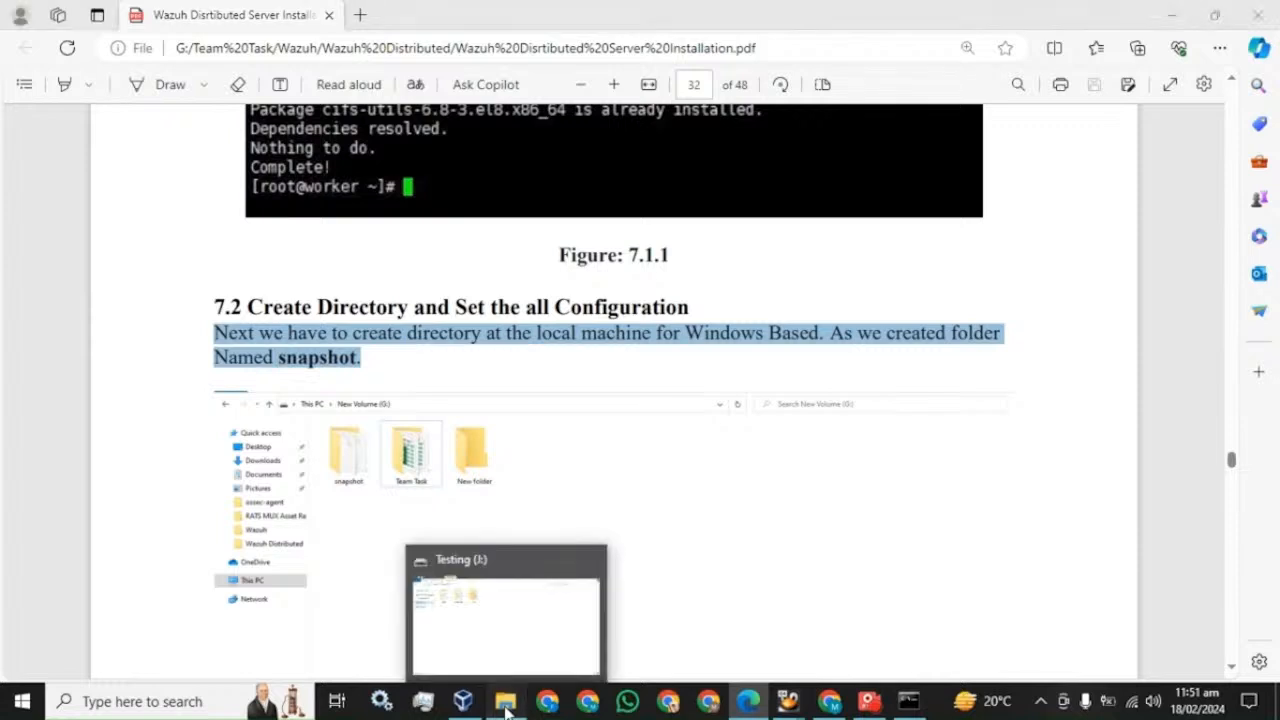
left_click(505, 615)
right_click(520, 287)
mouse_move(671, 490)
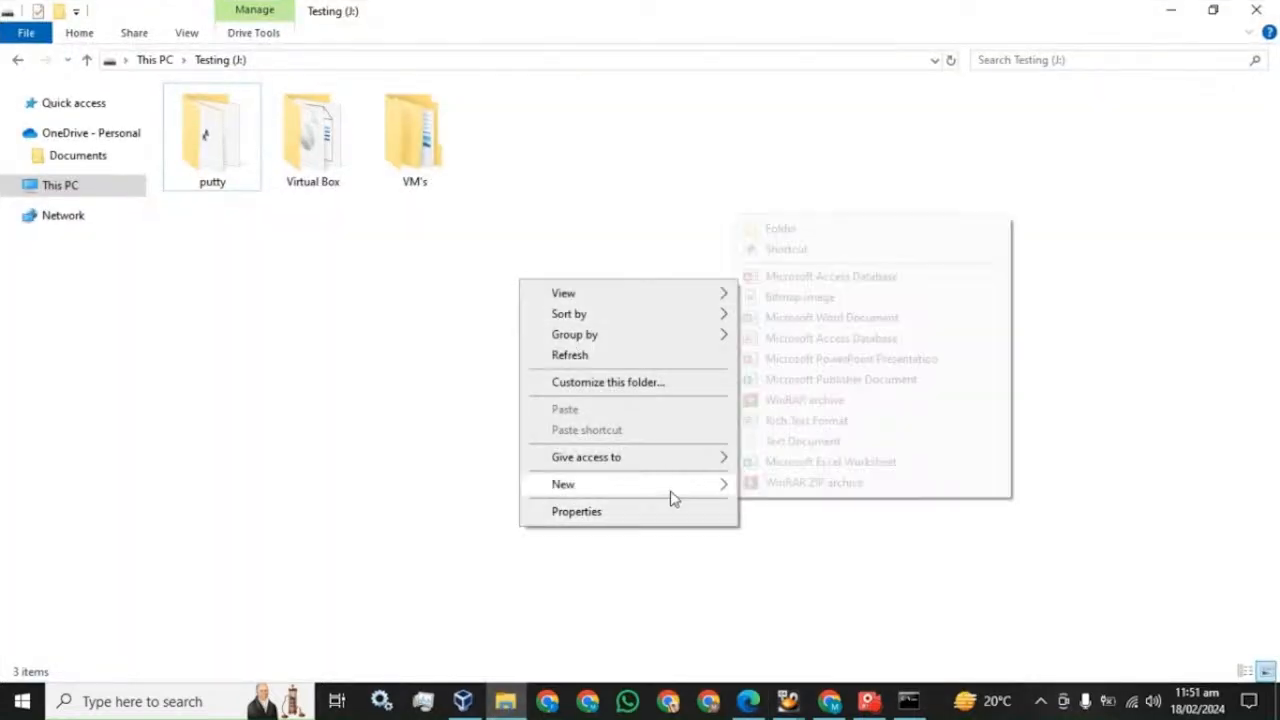
left_click(780, 230)
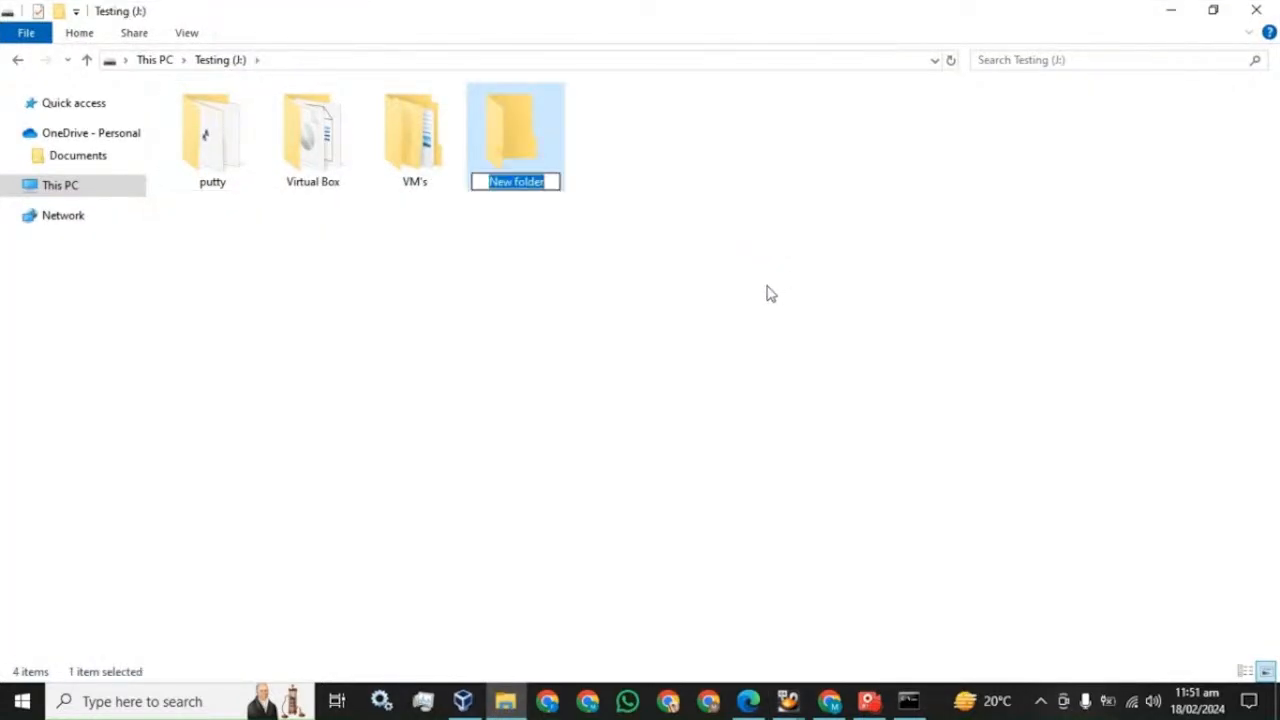
type("snaps")
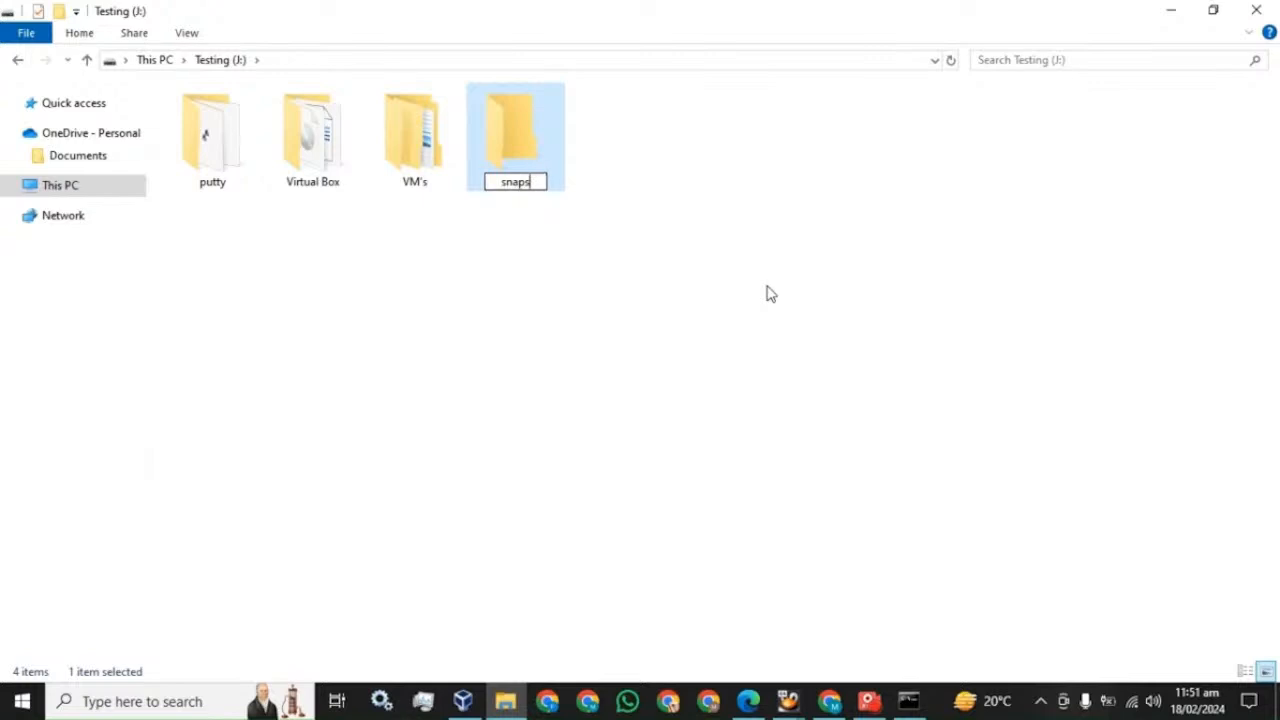
type("hot")
key("Return")
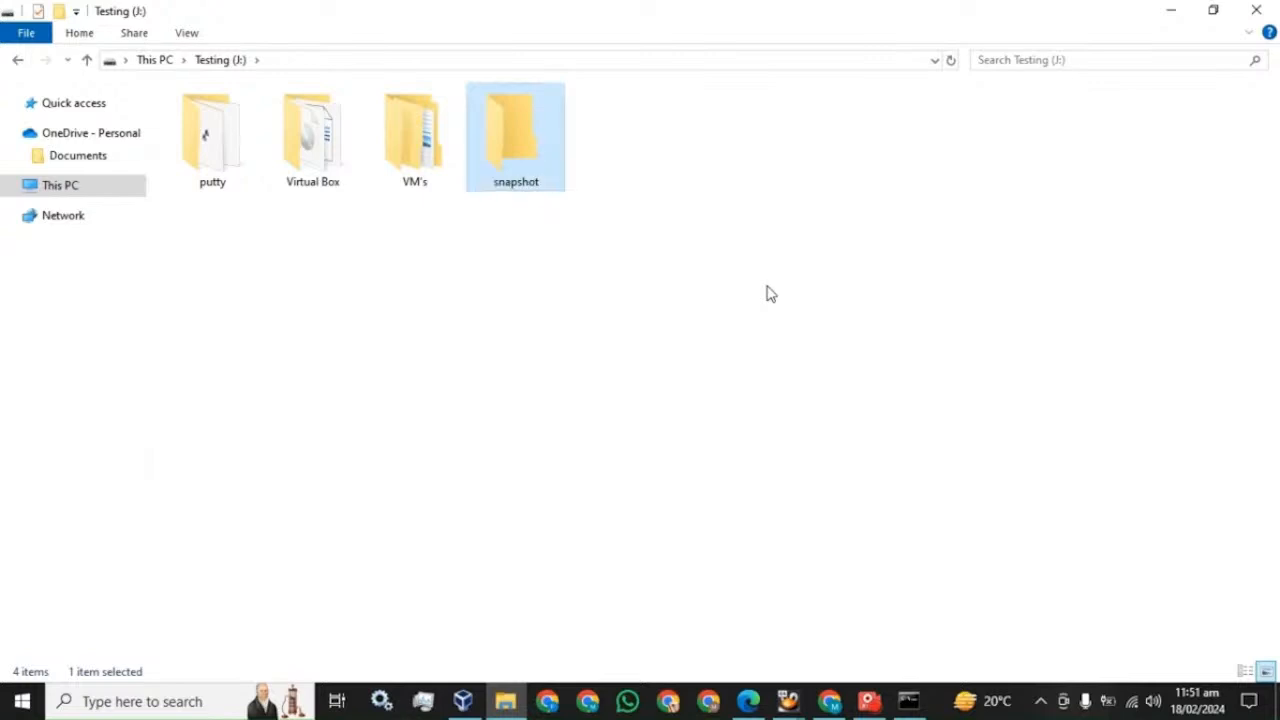
left_click(750, 699)
scroll(615, 456, "down", 10)
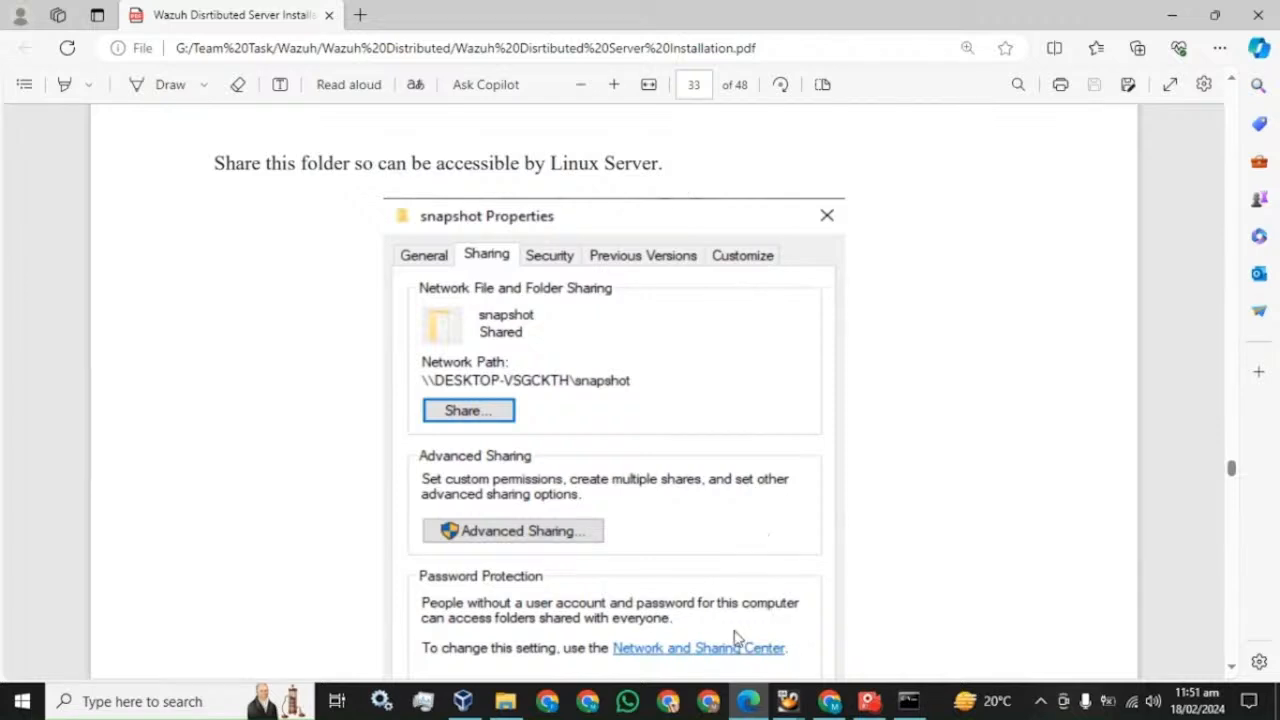
- Open the snapshot folder's Properties and start sharing it with specific people
left_click(505, 701)
right_click(508, 140)
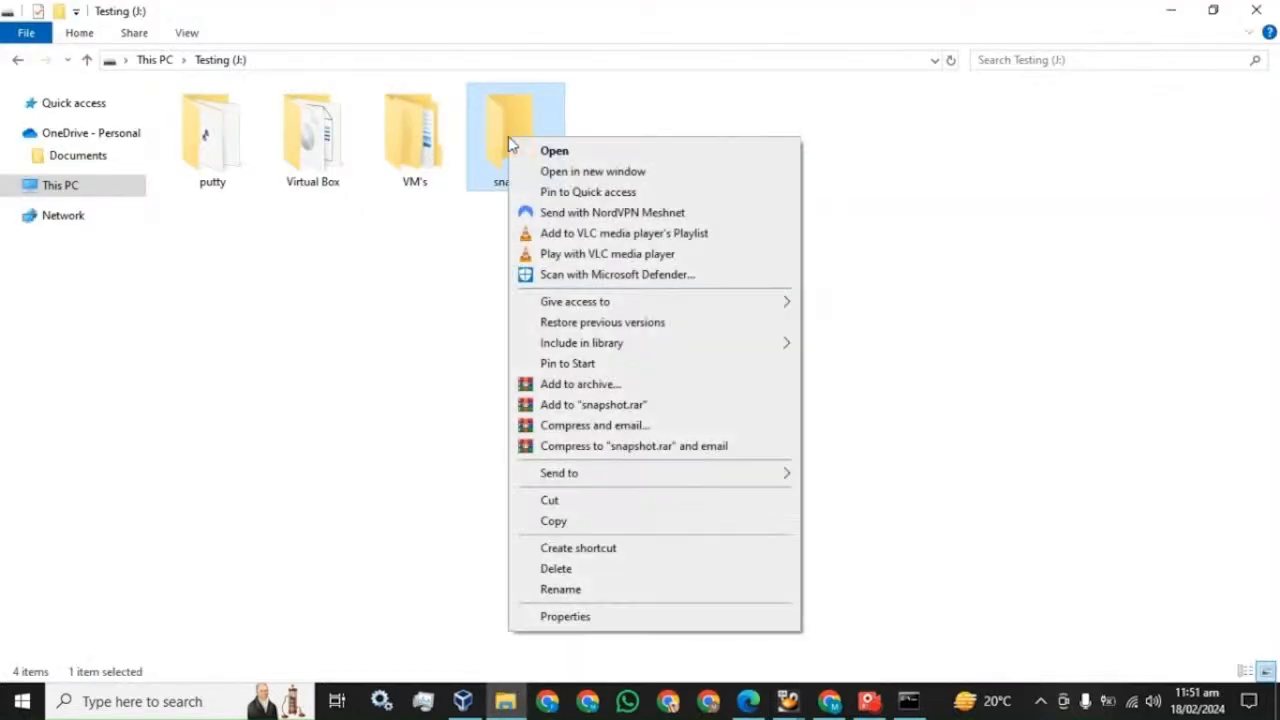
left_click(560, 617)
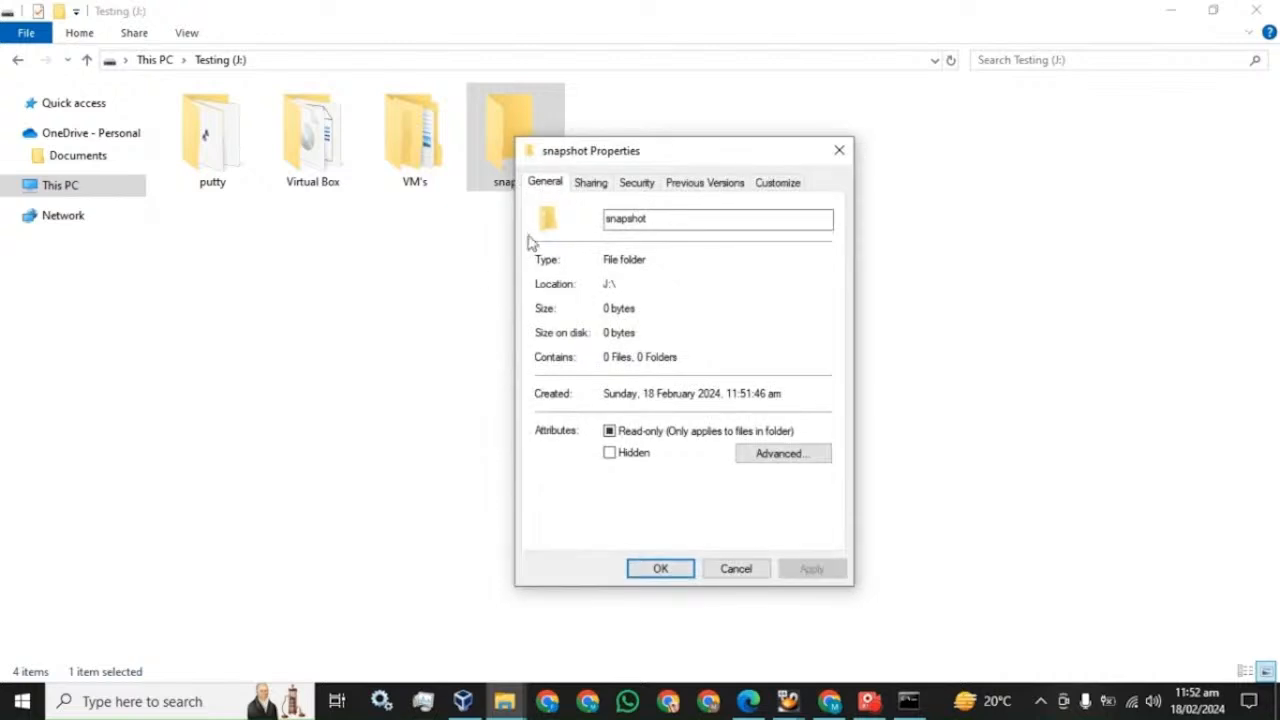
left_click(591, 183)
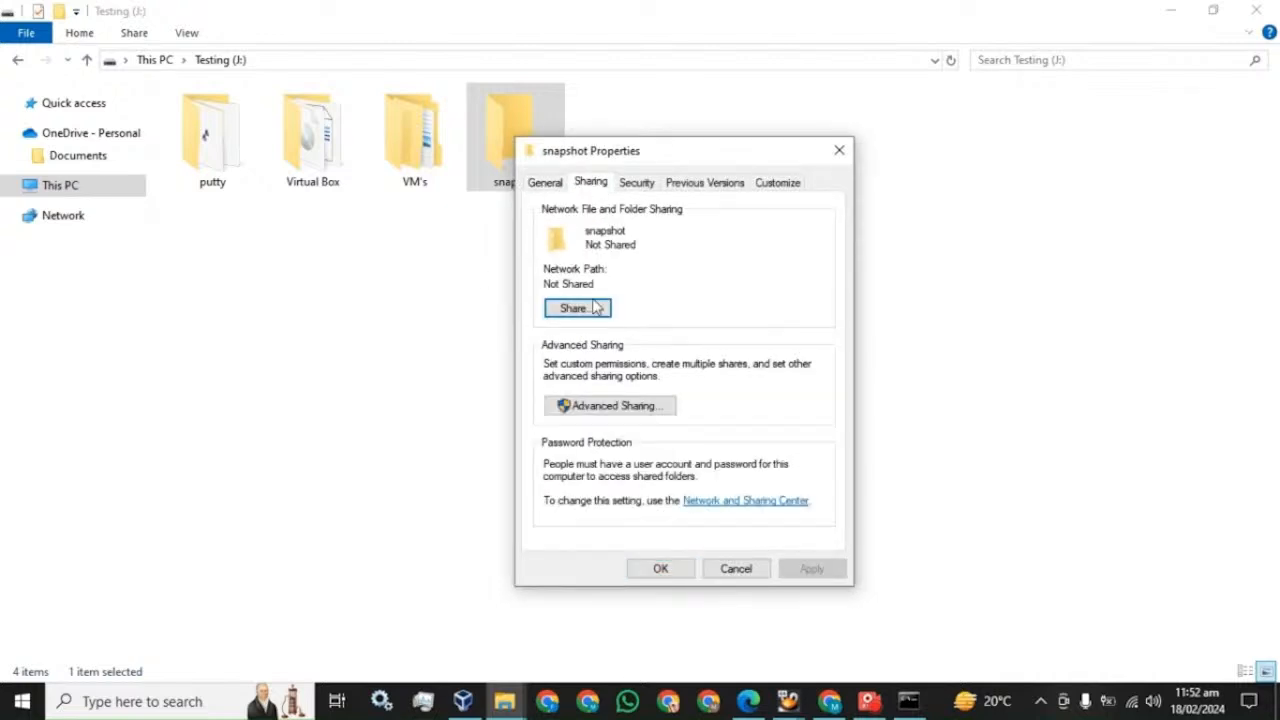
left_click(574, 309)
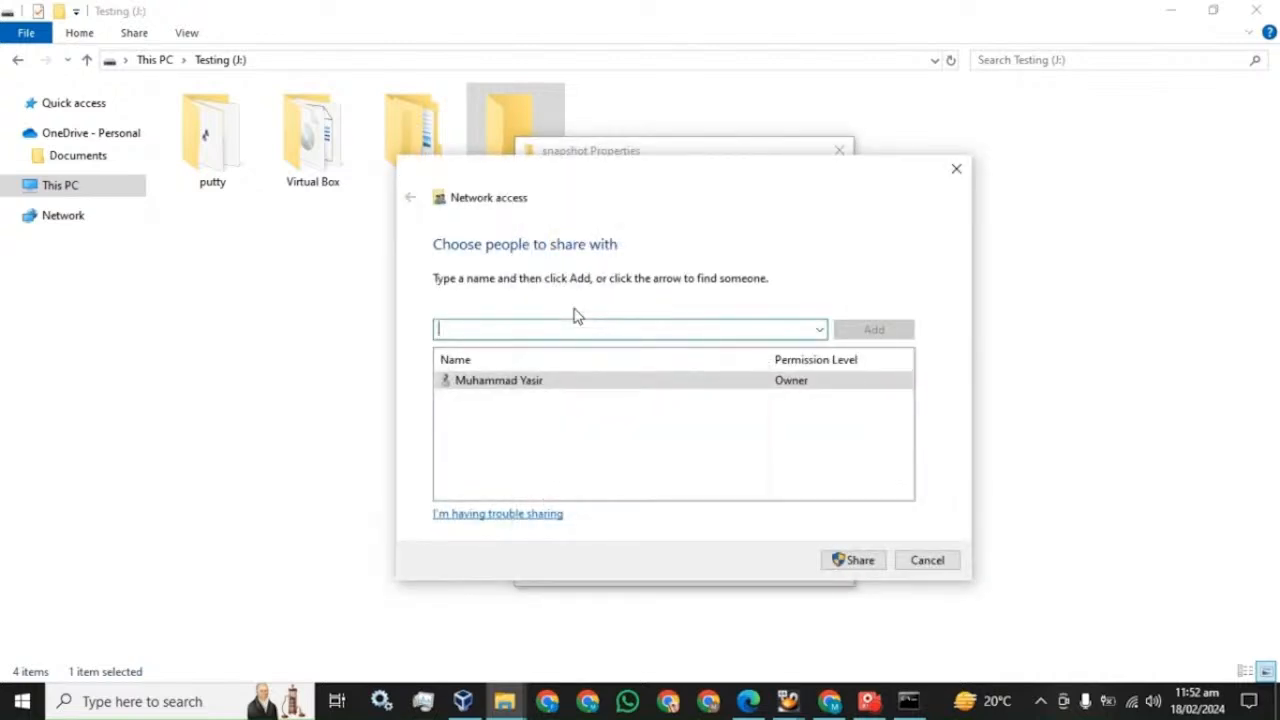
- Add the local user with Read/Write access, share the folder, and dismiss the confirmation
left_click(820, 330)
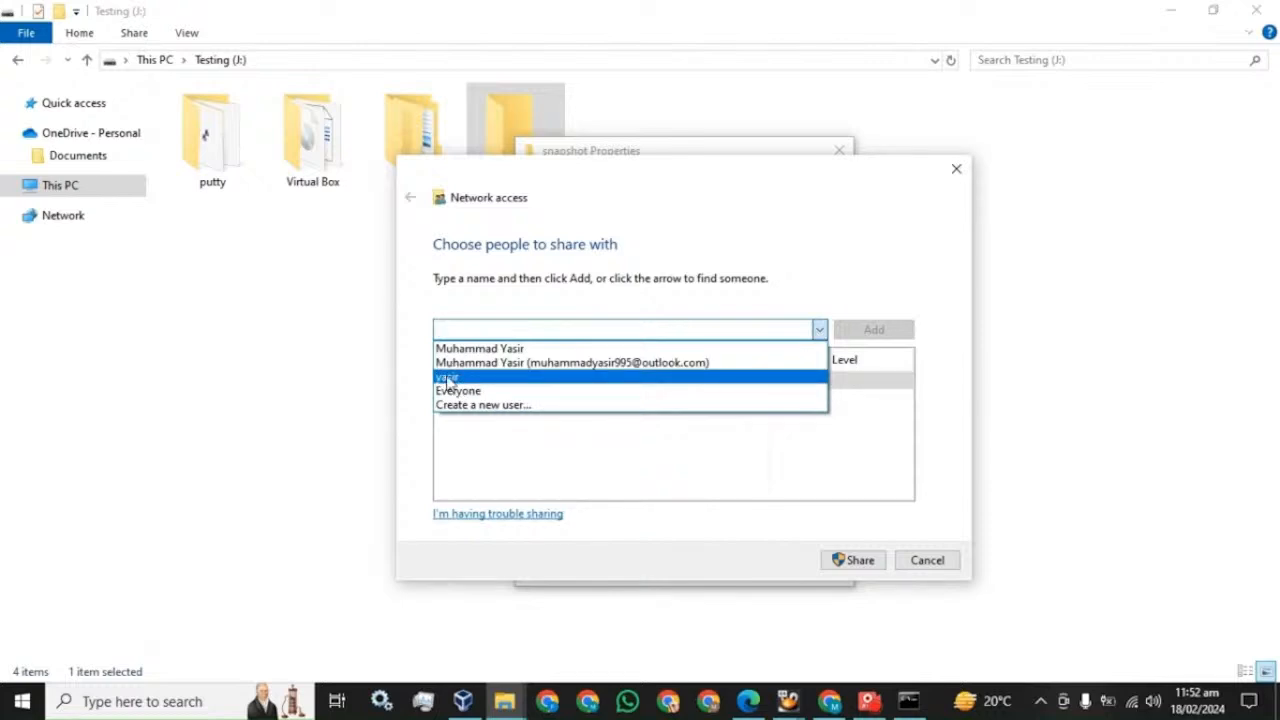
left_click(447, 378)
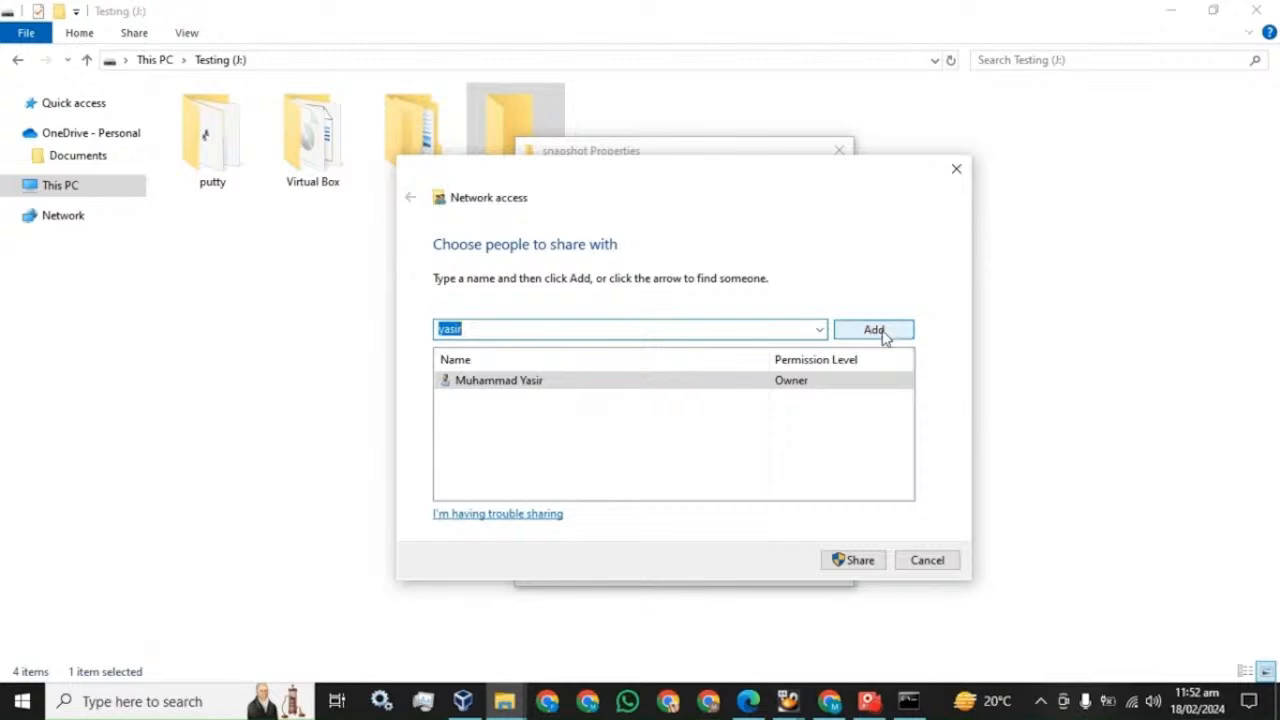
left_click(883, 332)
left_click(809, 398)
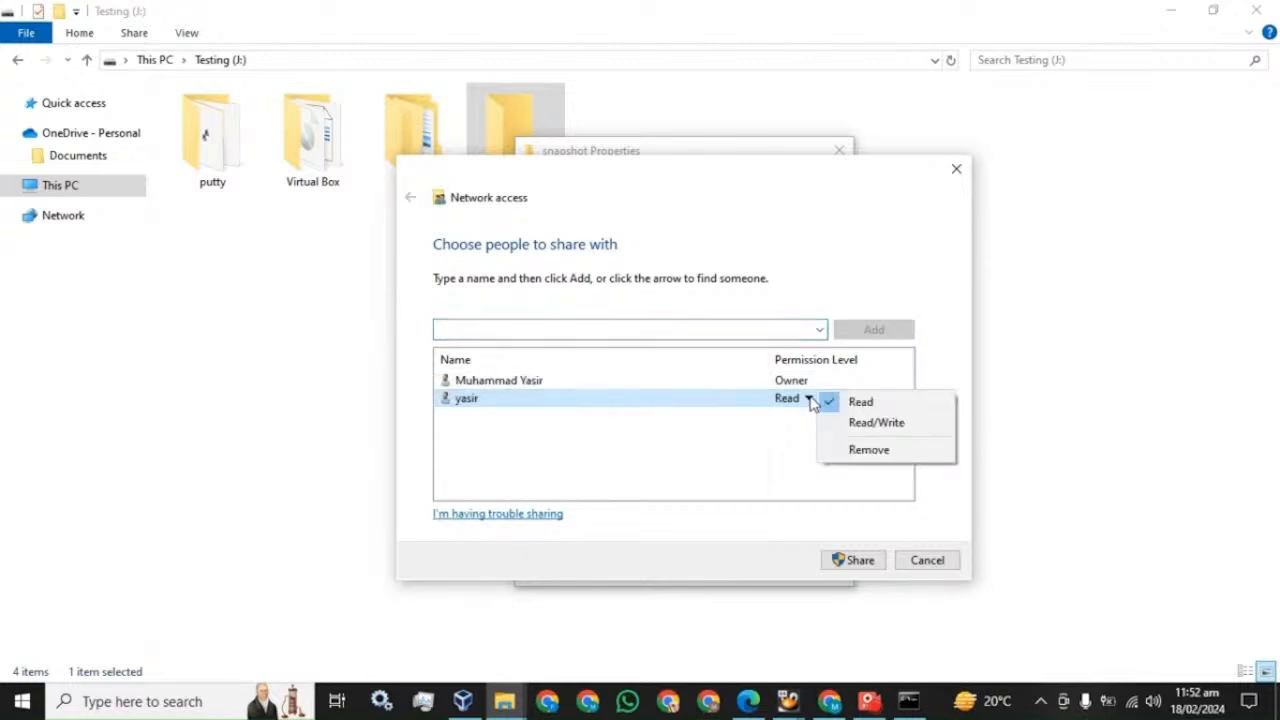
left_click(862, 428)
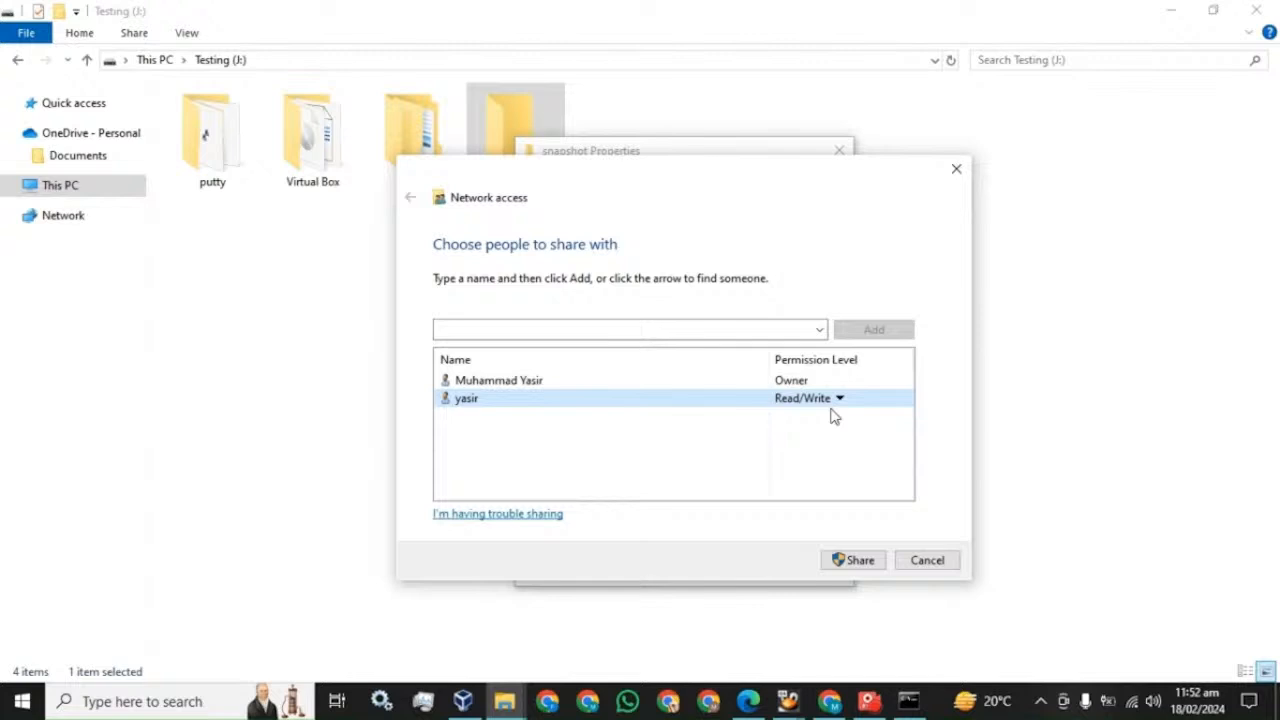
left_click(852, 562)
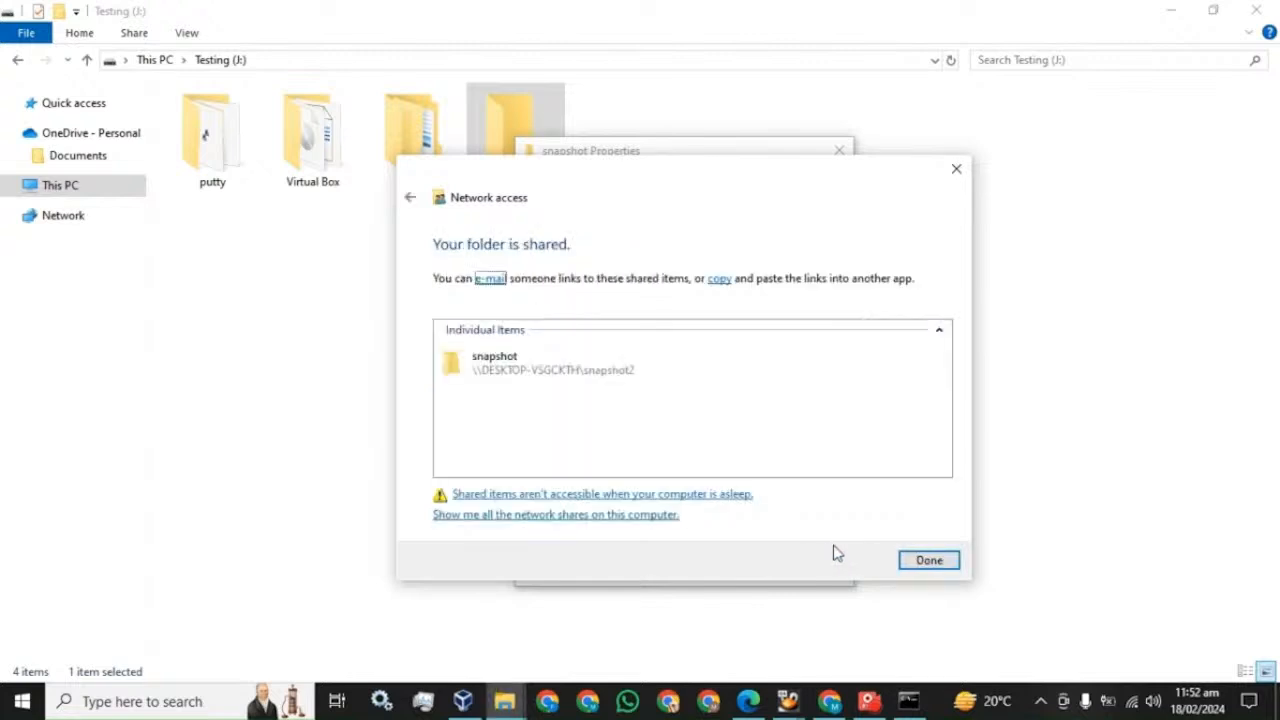
left_click(635, 380)
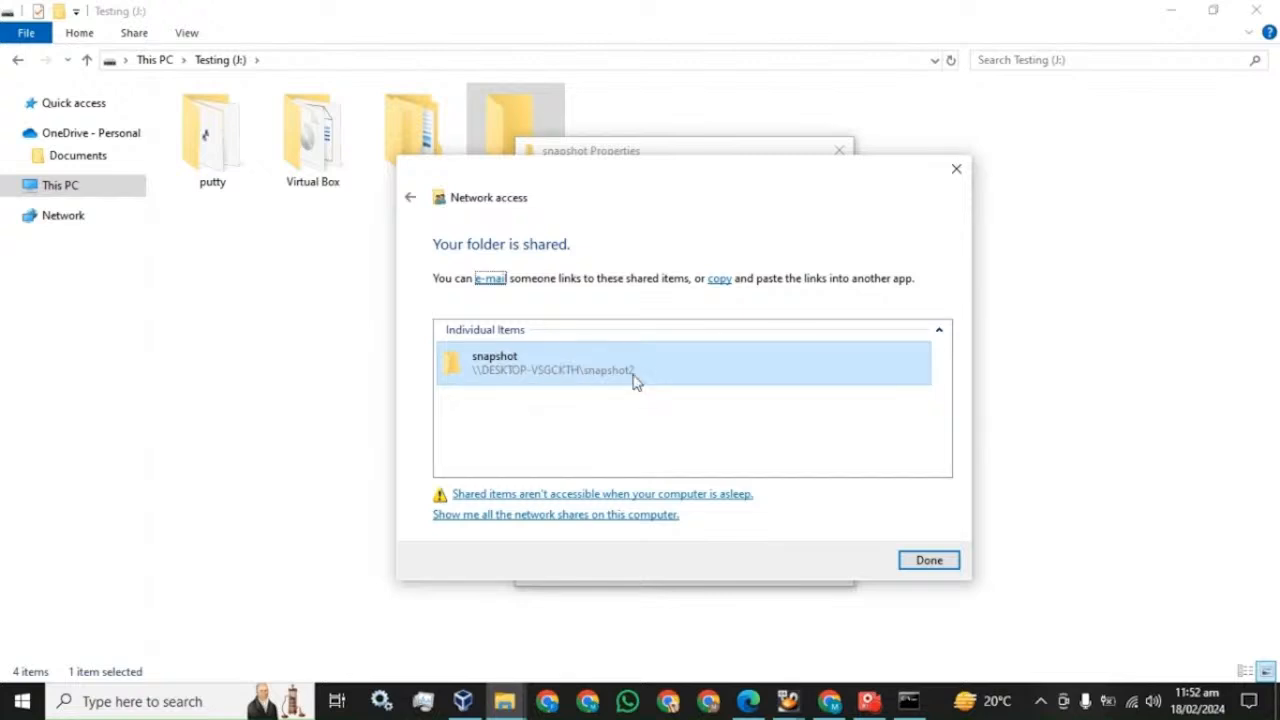
left_click(928, 562)
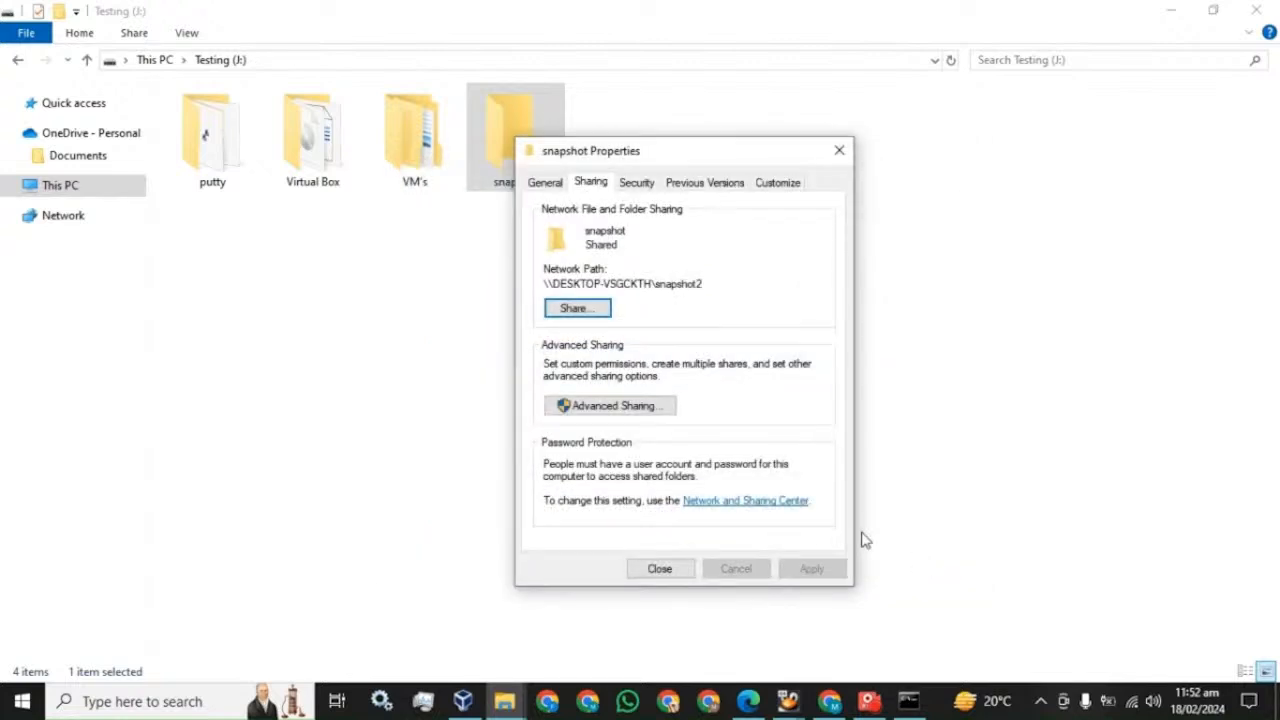
- Close the Properties window and rename the snapshot folder to snapshot2
left_click(643, 572)
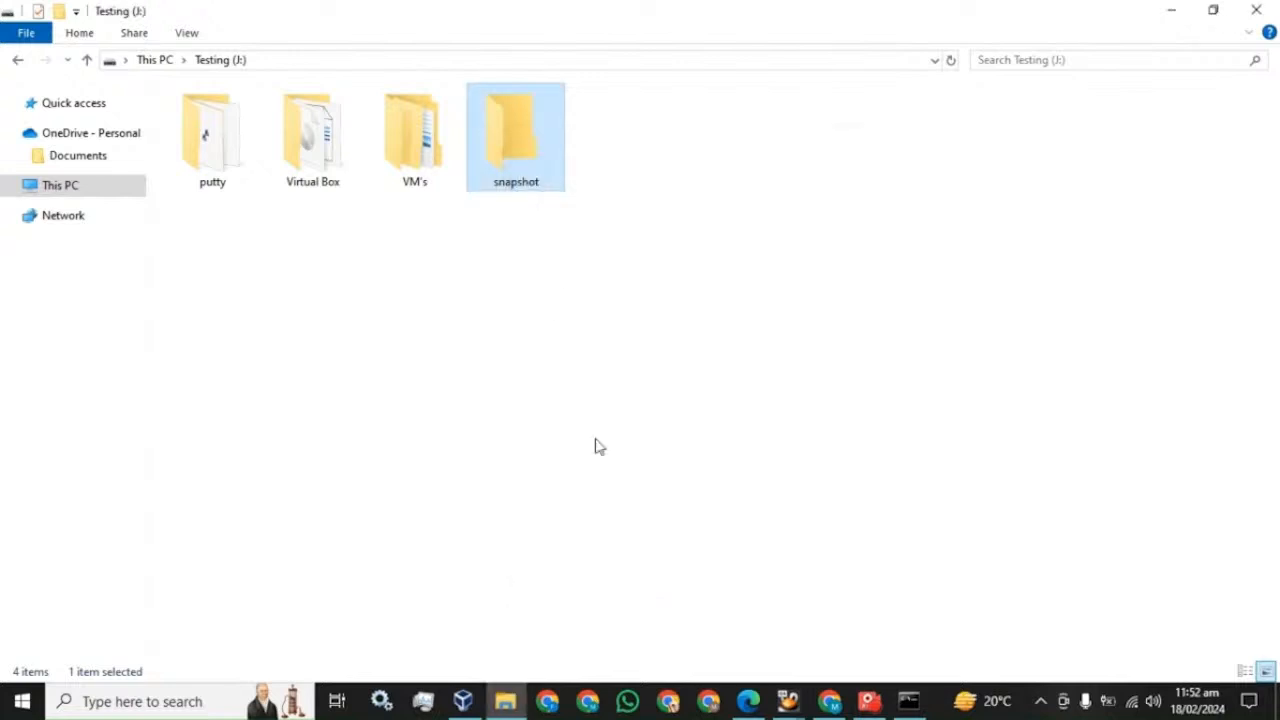
right_click(525, 154)
left_click(594, 606)
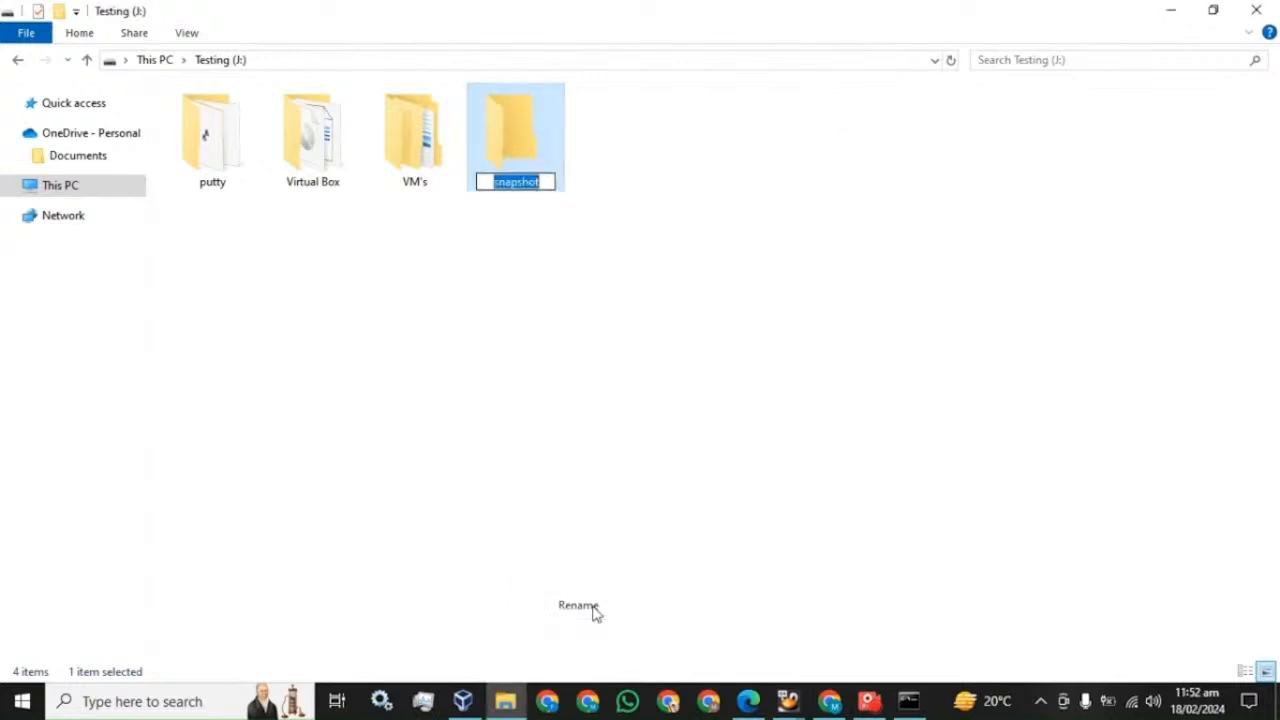
key("End")
type("2")
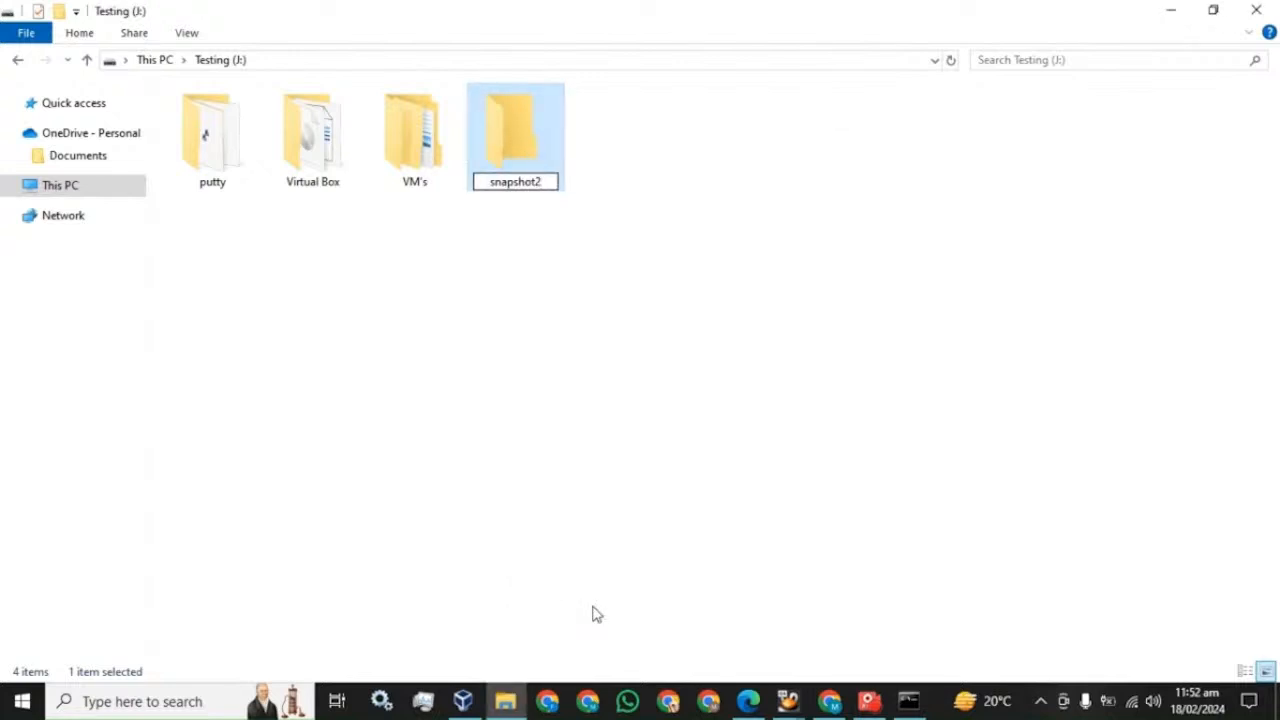
key("Return")
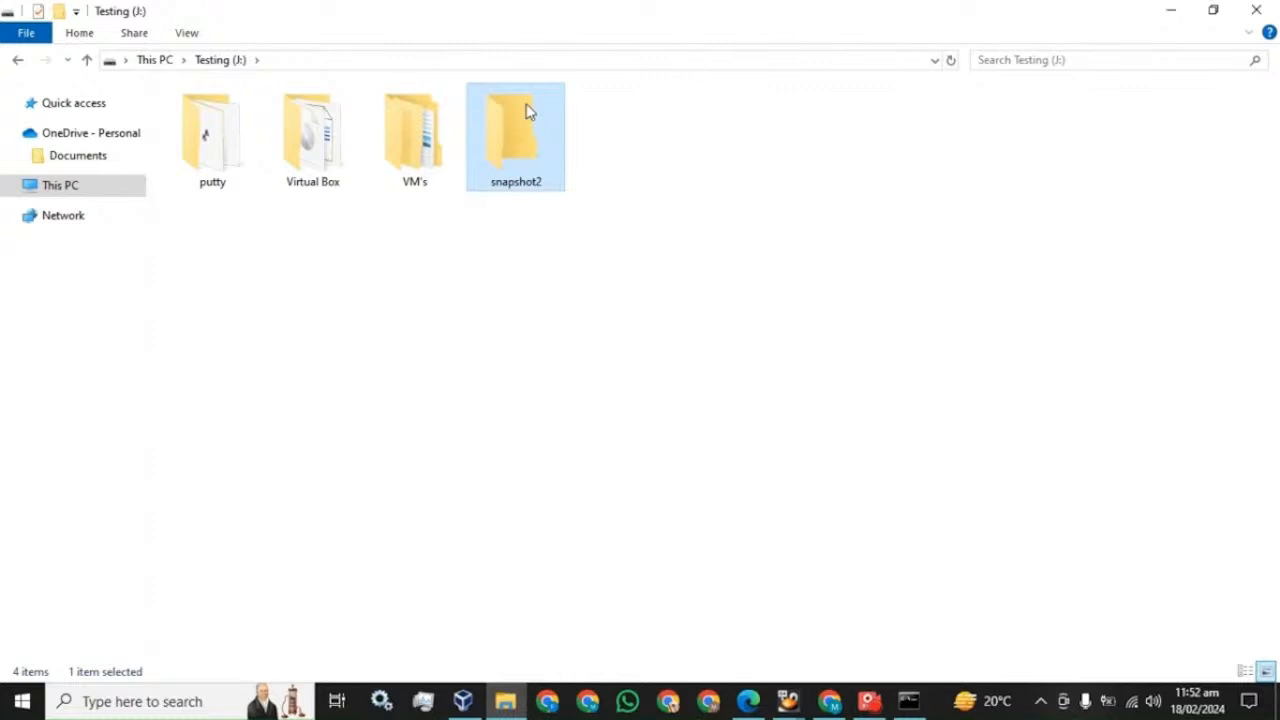
- Share snapshot2 with the local user at Read/Write and close its Properties
right_click(528, 111)
left_click(562, 583)
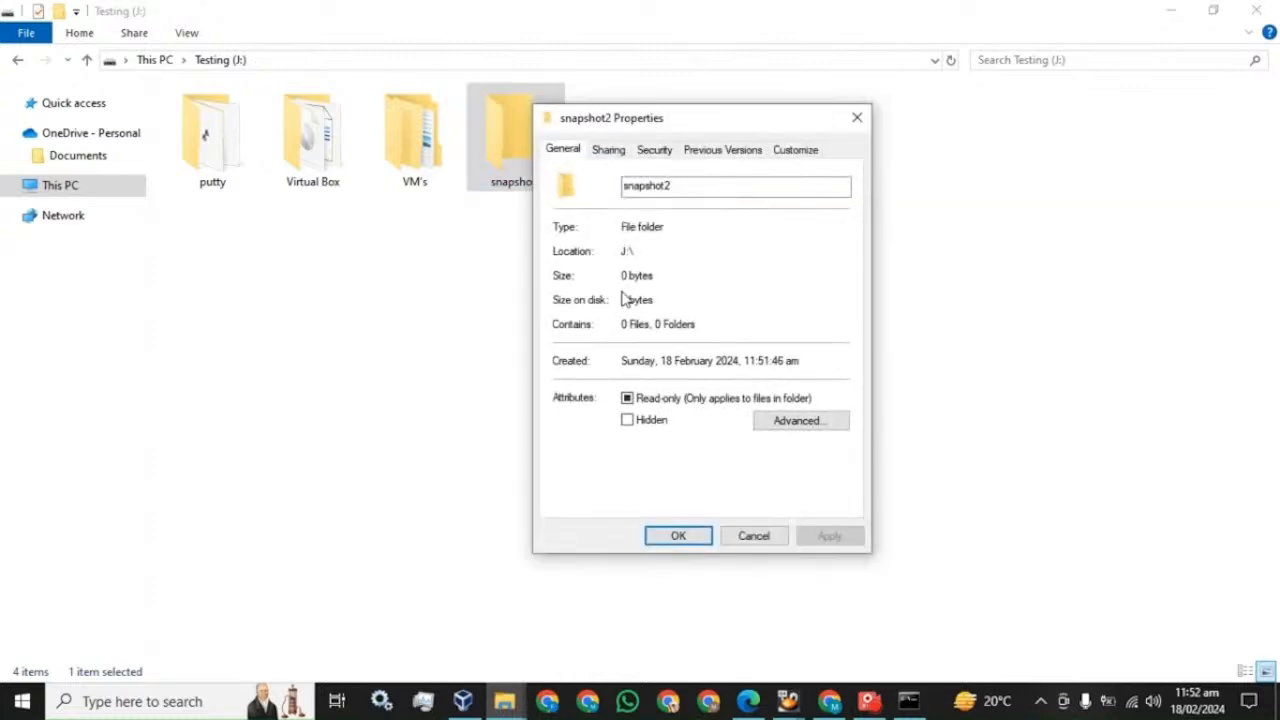
left_click(610, 150)
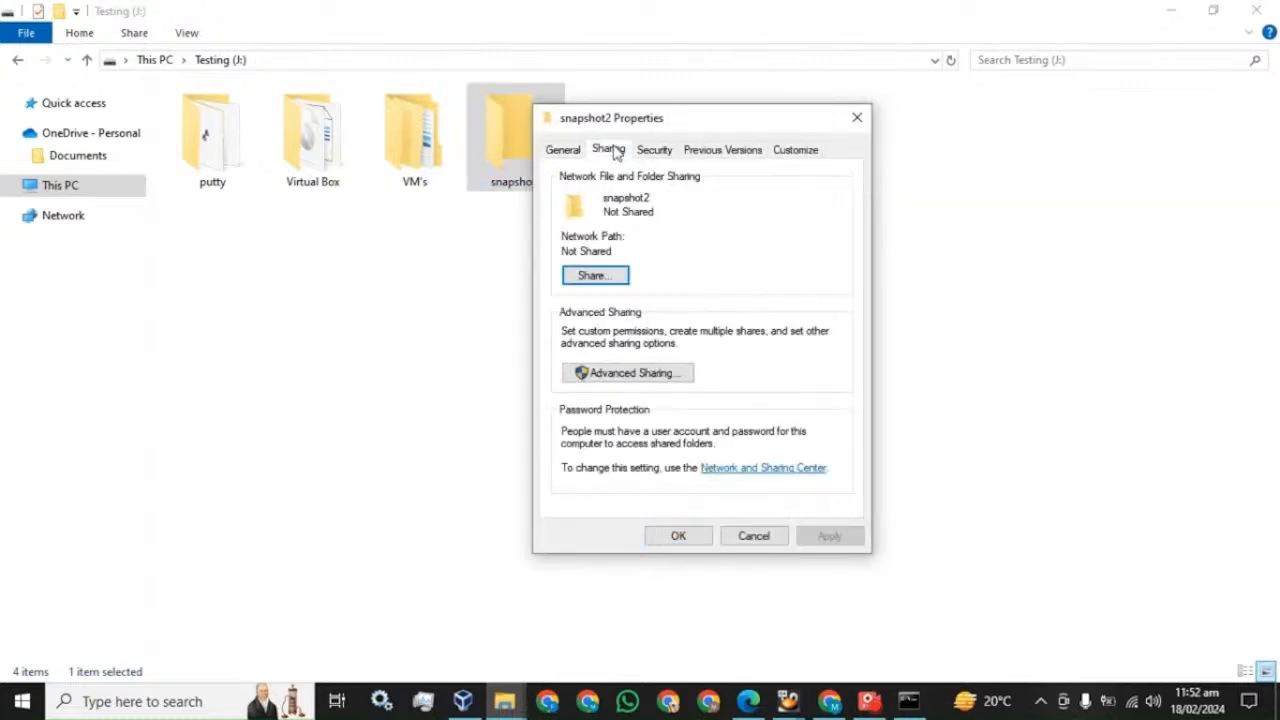
left_click(612, 288)
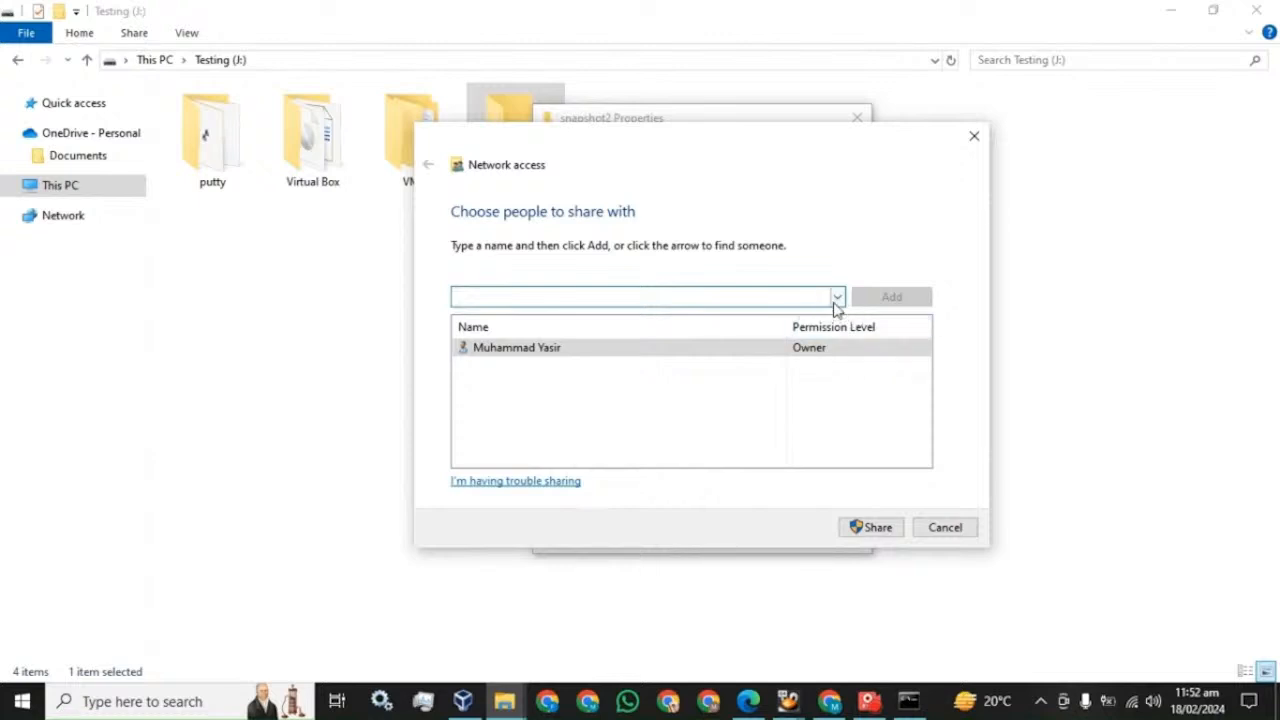
left_click(837, 297)
left_click(558, 332)
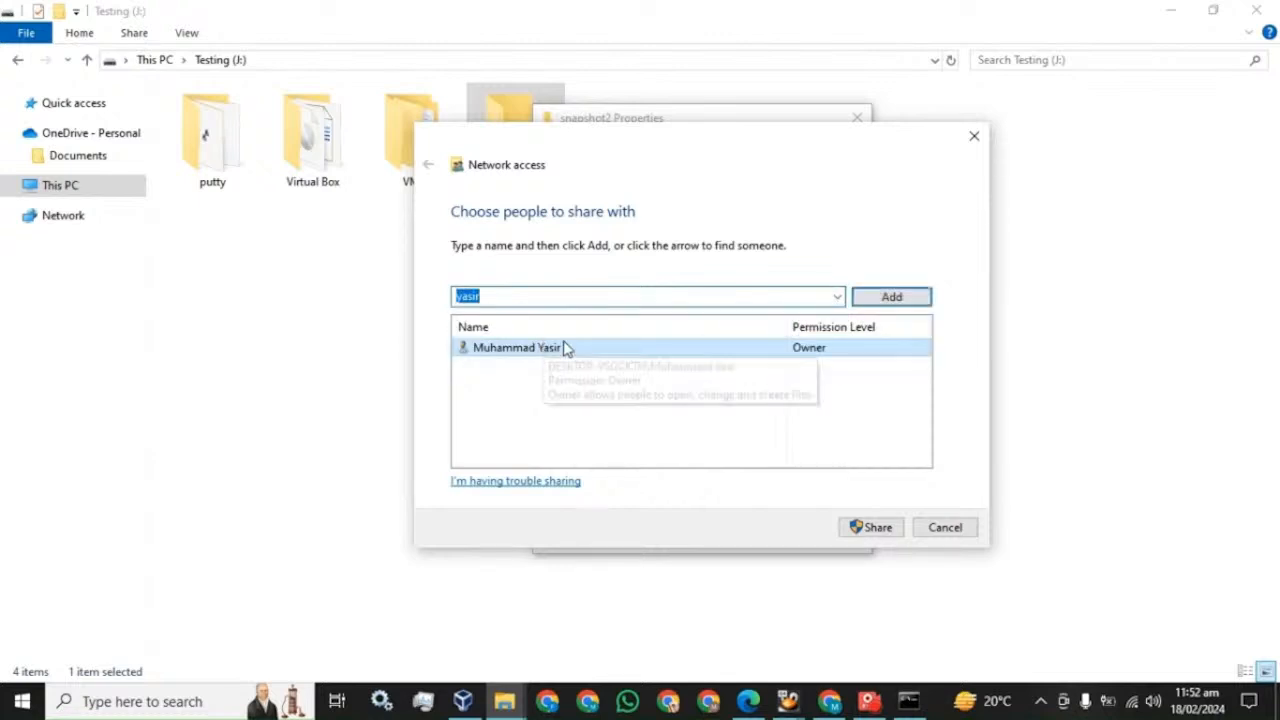
left_click(903, 297)
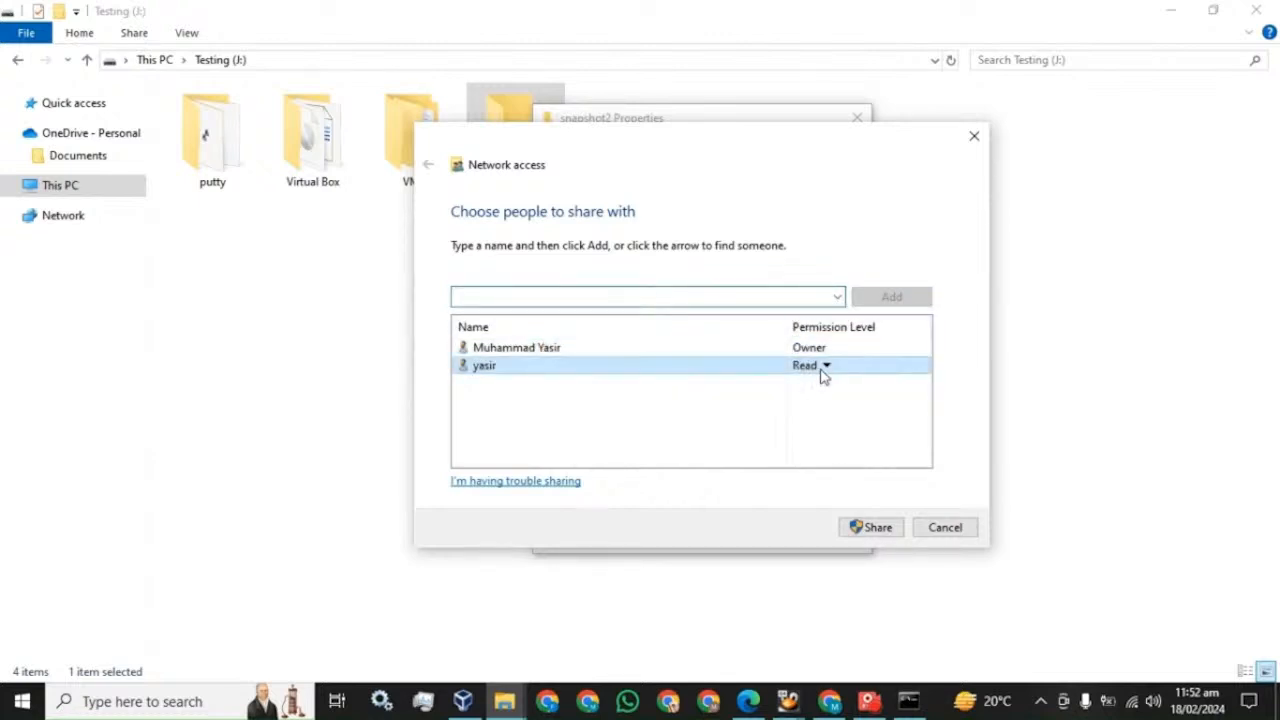
left_click(822, 368)
left_click(880, 390)
left_click(884, 532)
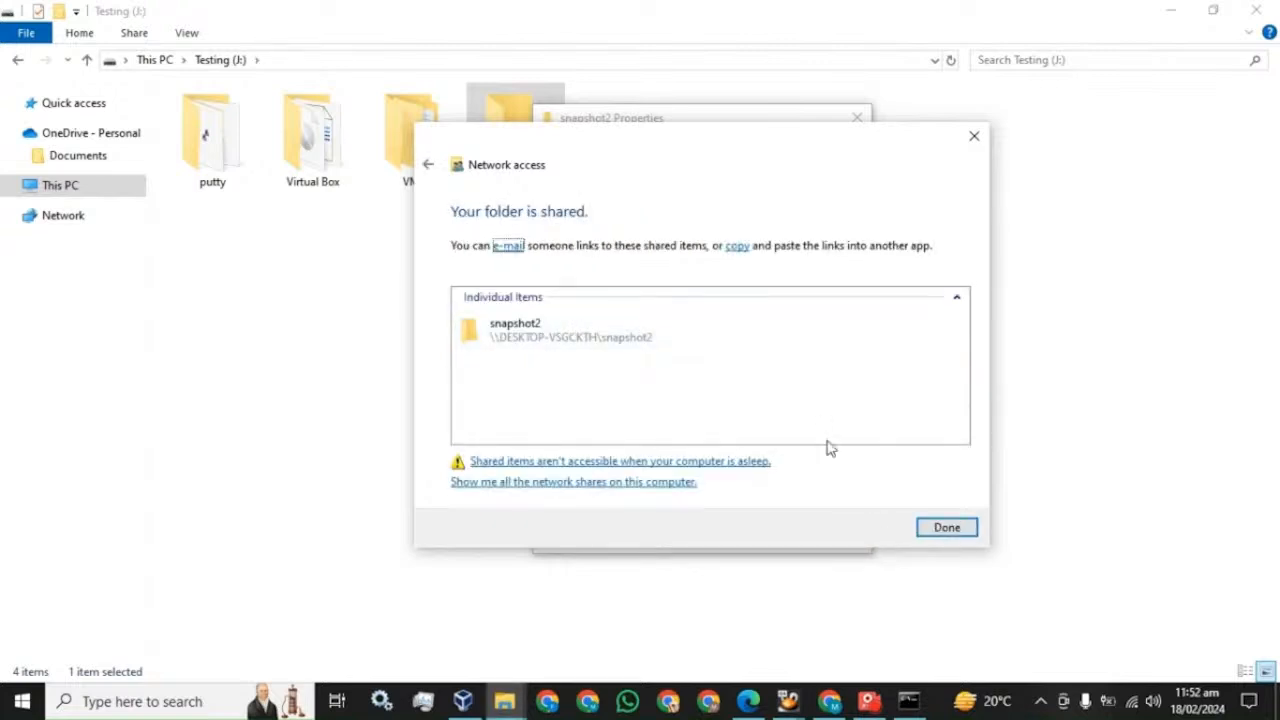
left_click(949, 529)
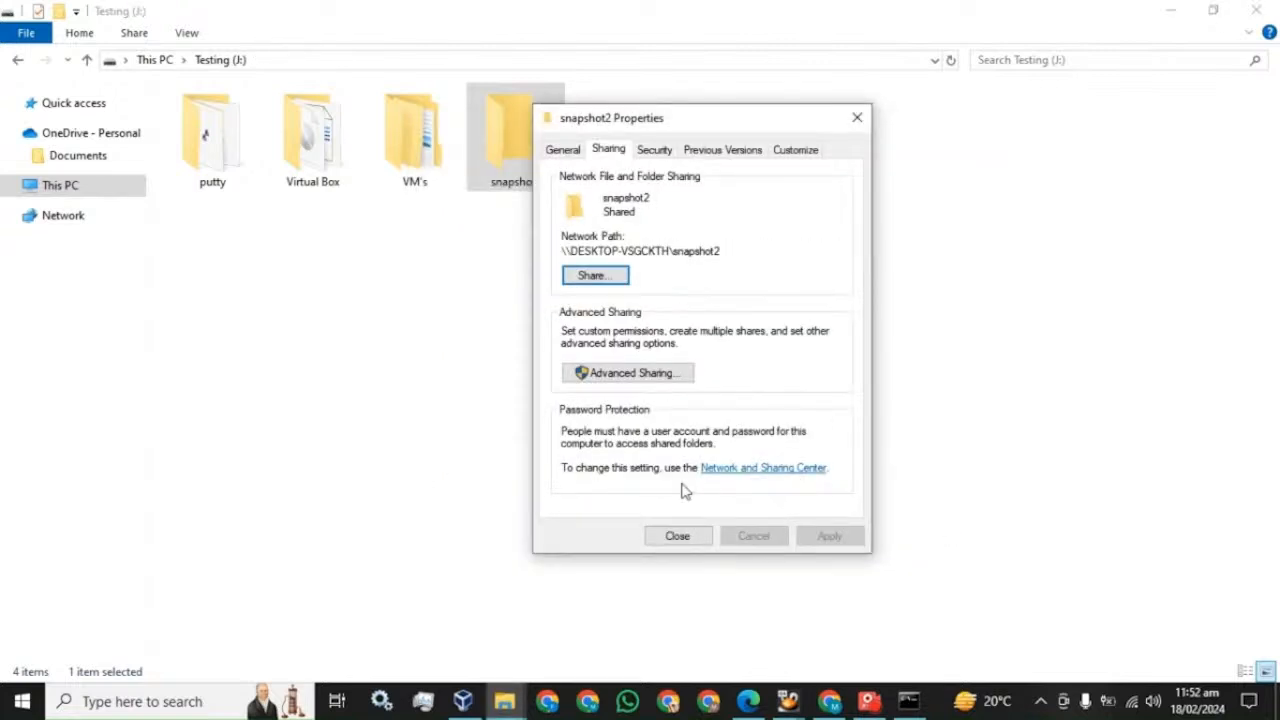
left_click(677, 535)
- Scroll the guide forward to the next sharing instructions
left_click(748, 700)
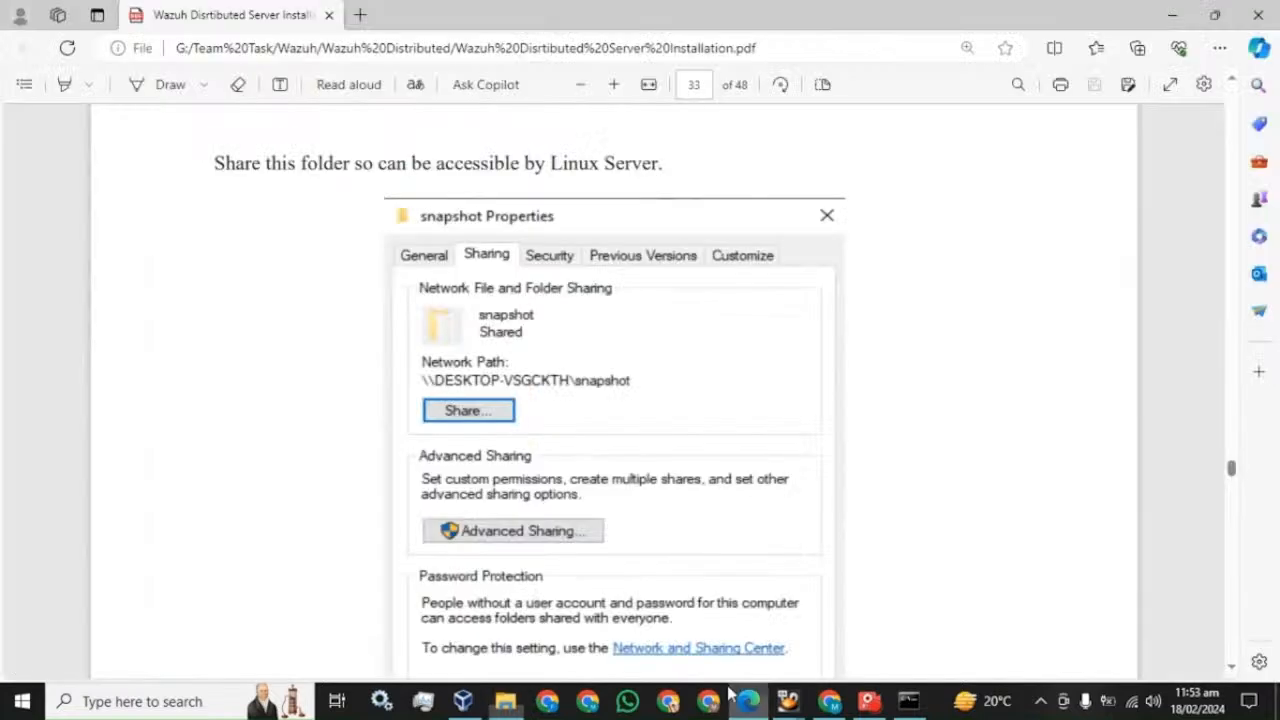
scroll(563, 437, "down", 5)
scroll(394, 334, "down", 1)
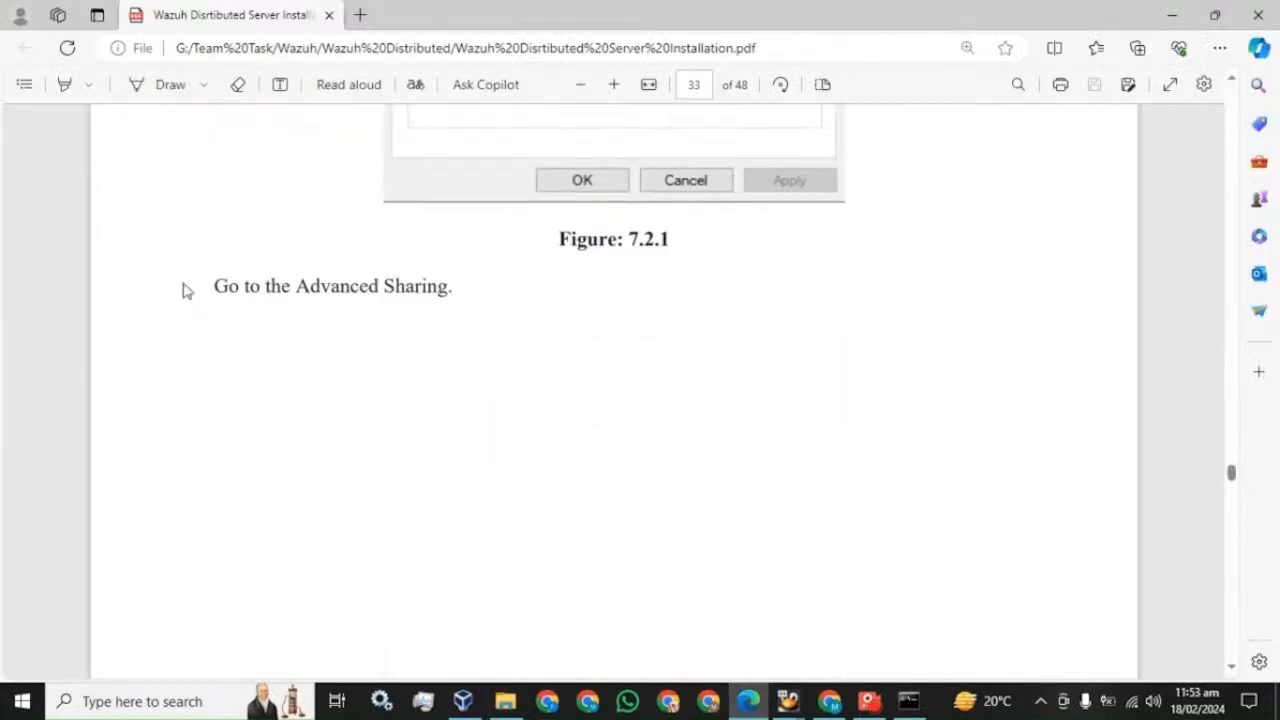
scroll(585, 272, "down", 5)
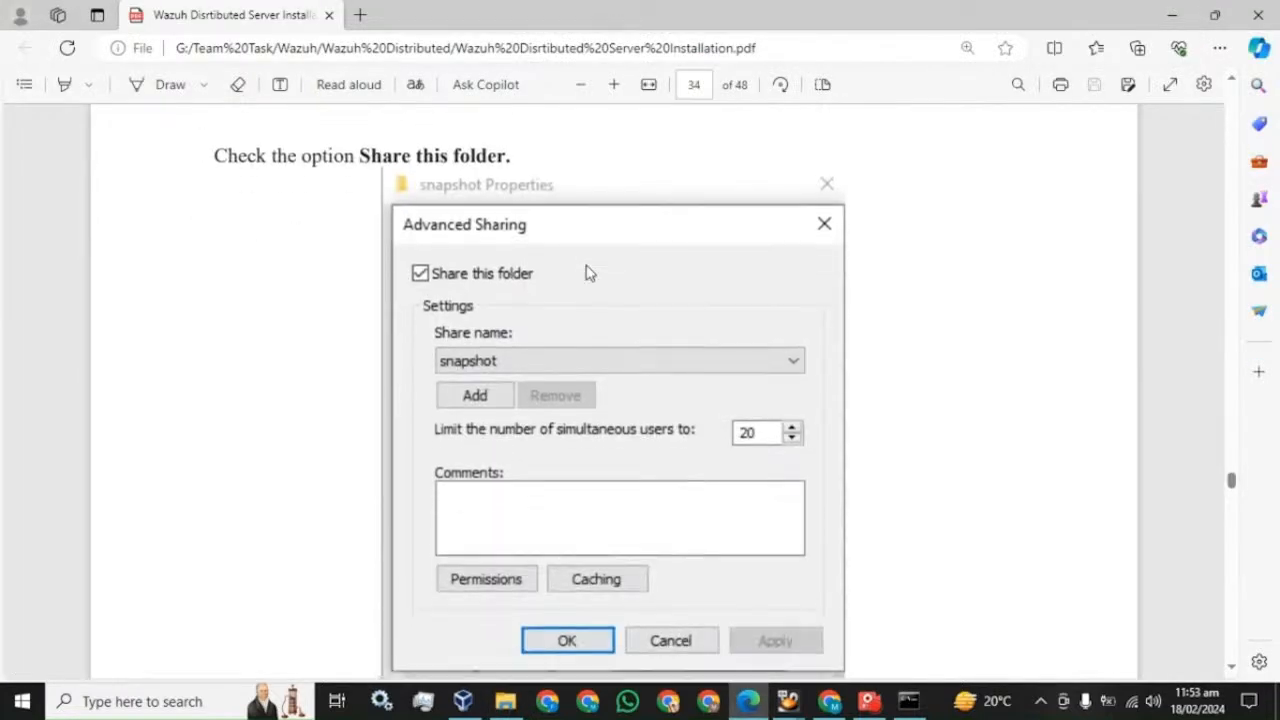
left_click(503, 708)
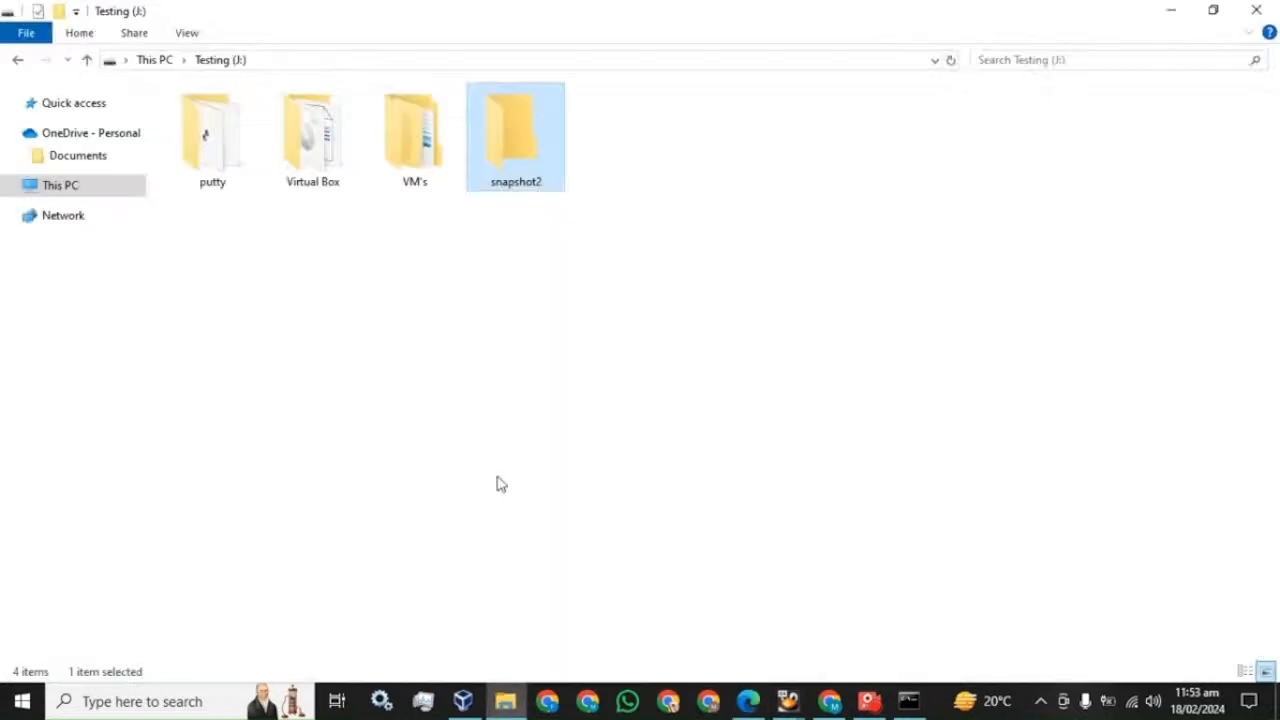
- Open Advanced Sharing for snapshot2 and check the guide's next instructions
right_click(500, 160)
left_click(556, 630)
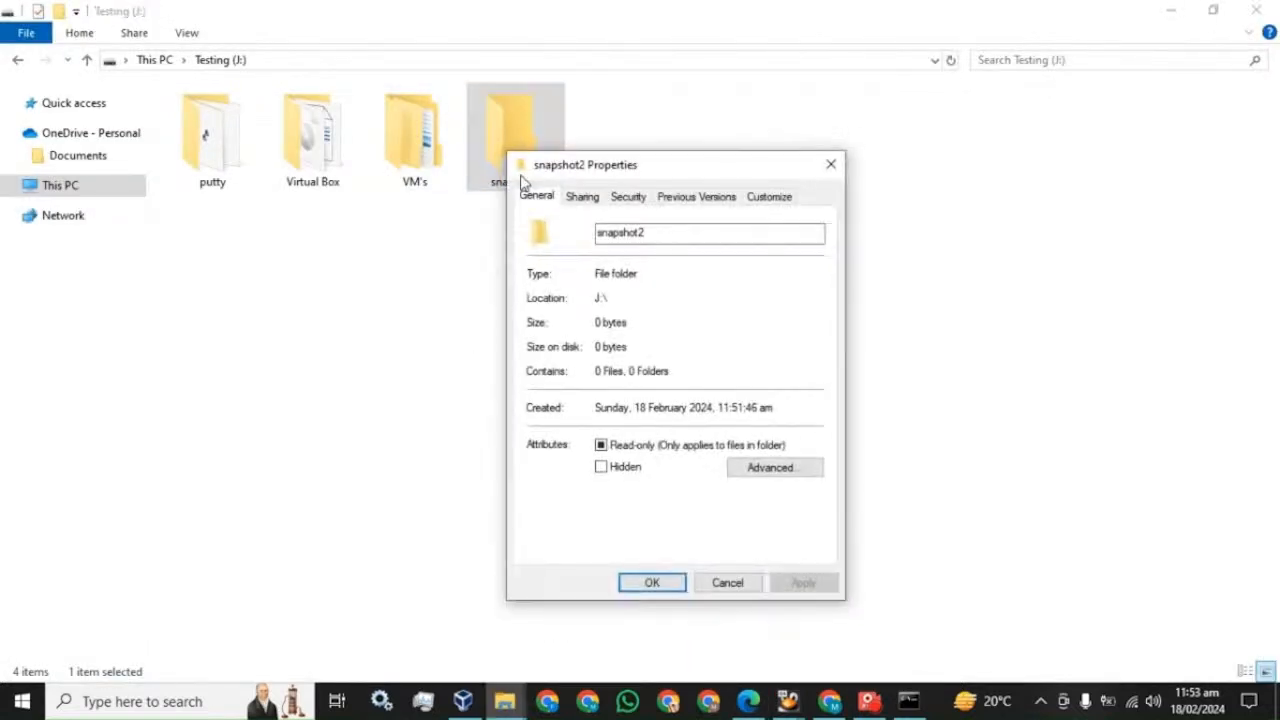
left_click(583, 197)
left_click(606, 424)
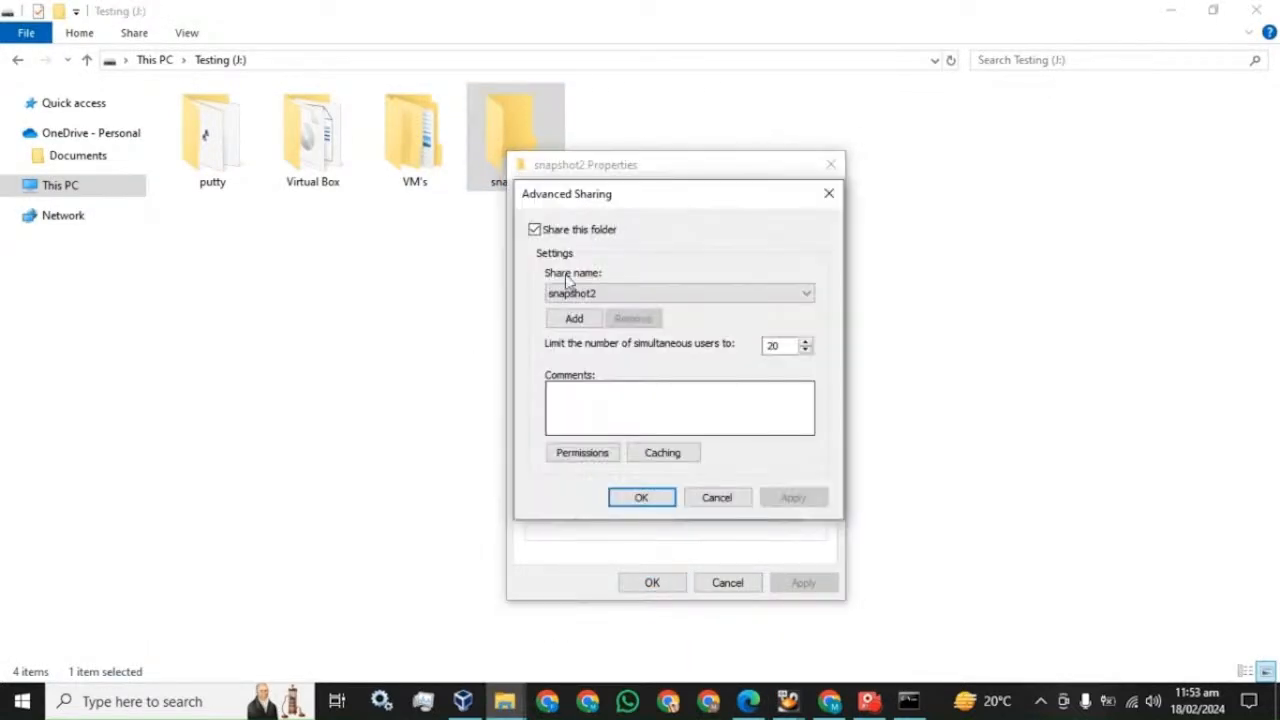
left_click(748, 701)
scroll(495, 433, "down", 5)
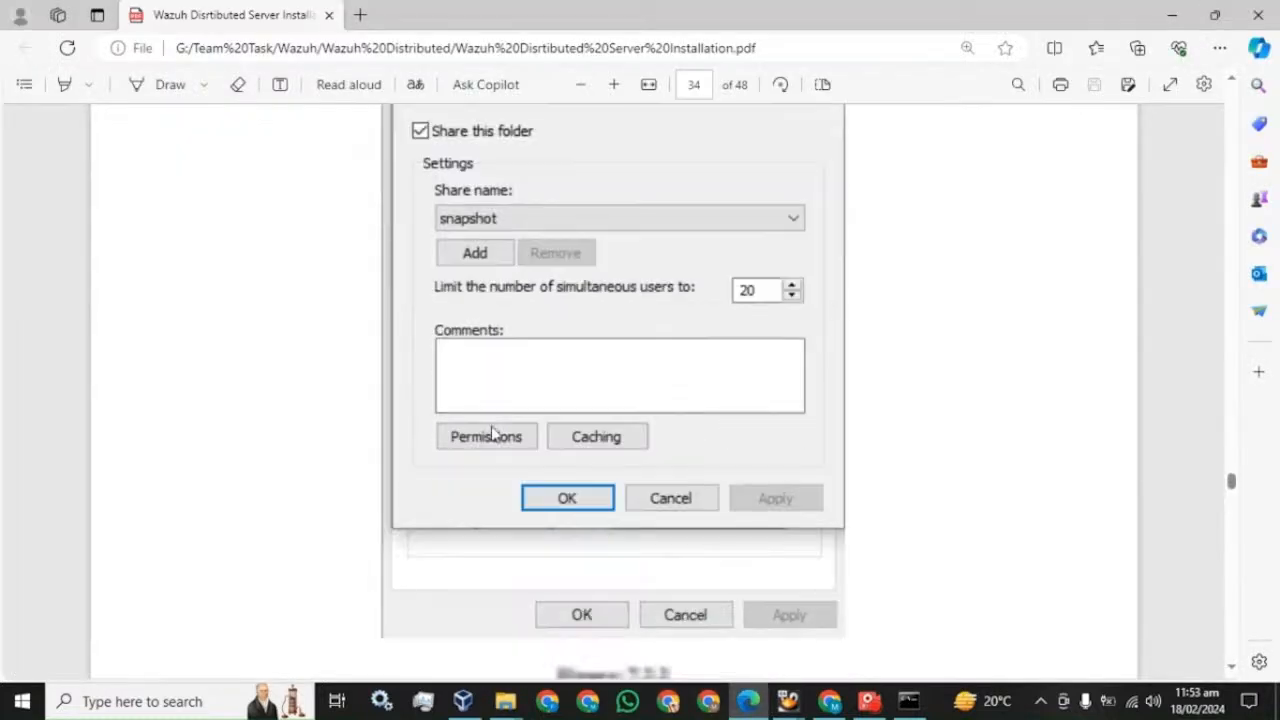
scroll(477, 311, "up", 3)
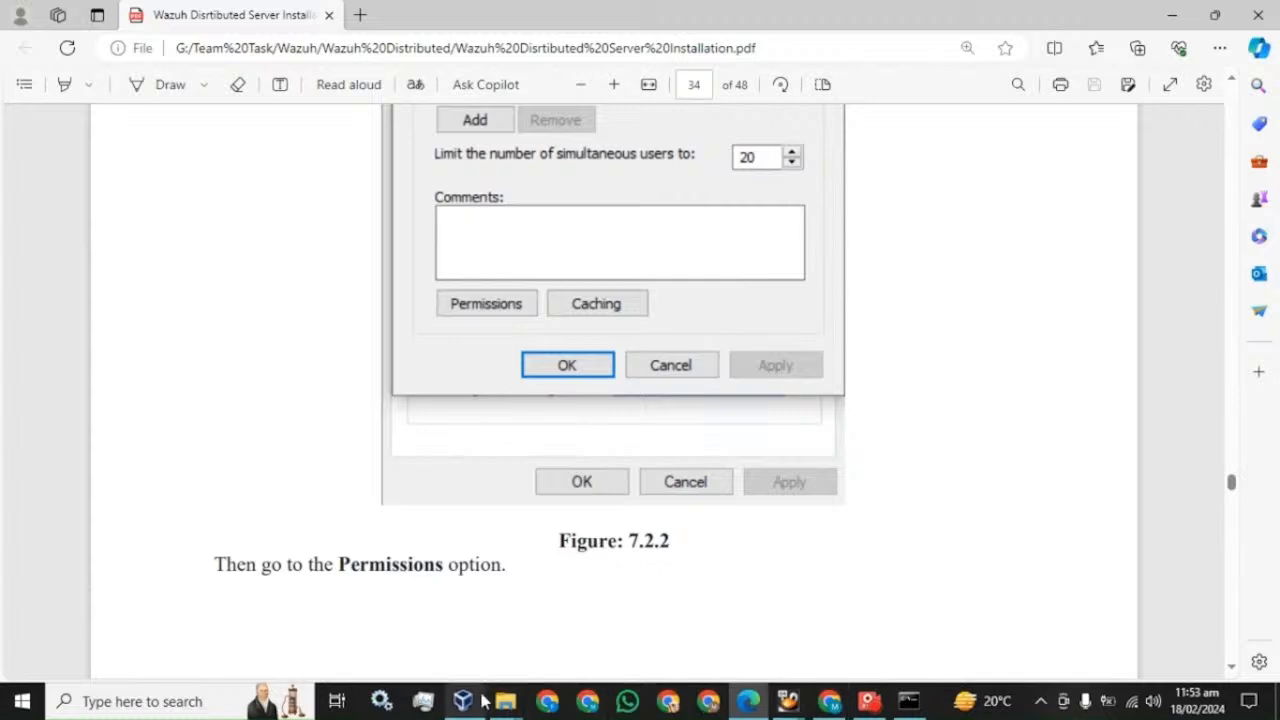
- Open the share Permissions for snapshot2, consulting the guide's permission steps
left_click(628, 628)
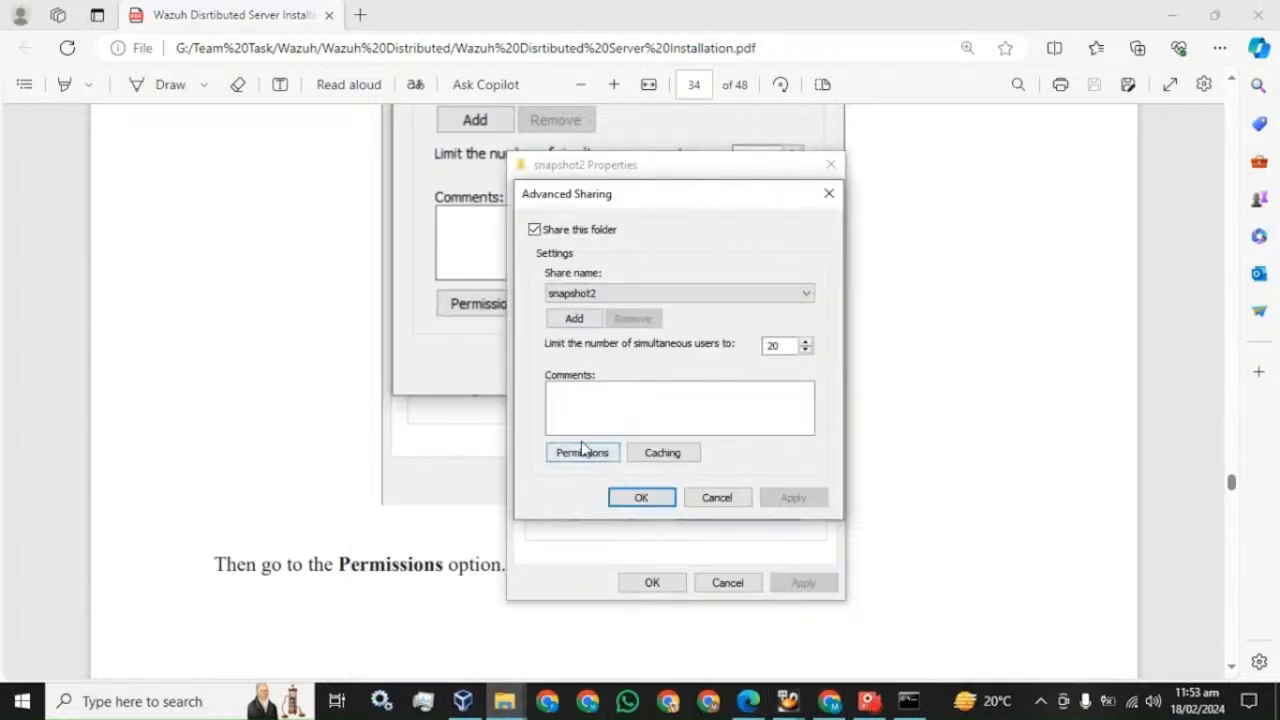
left_click(580, 455)
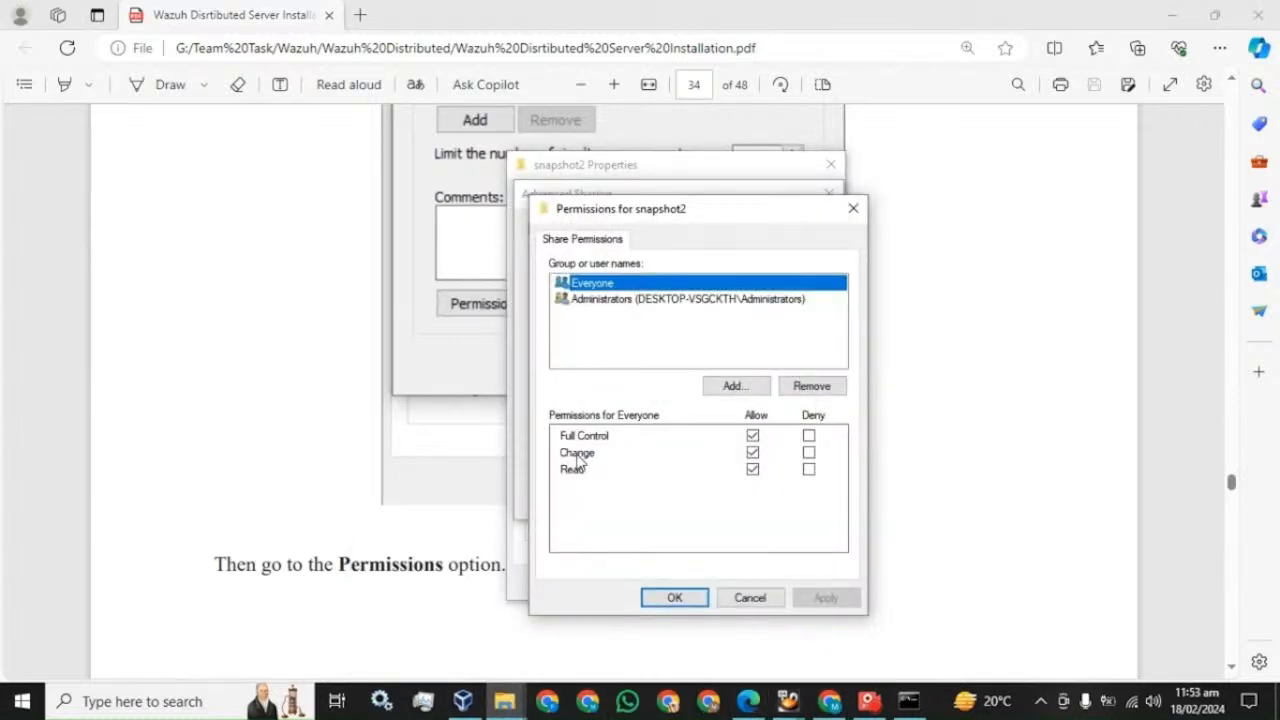
mouse_move(832, 705)
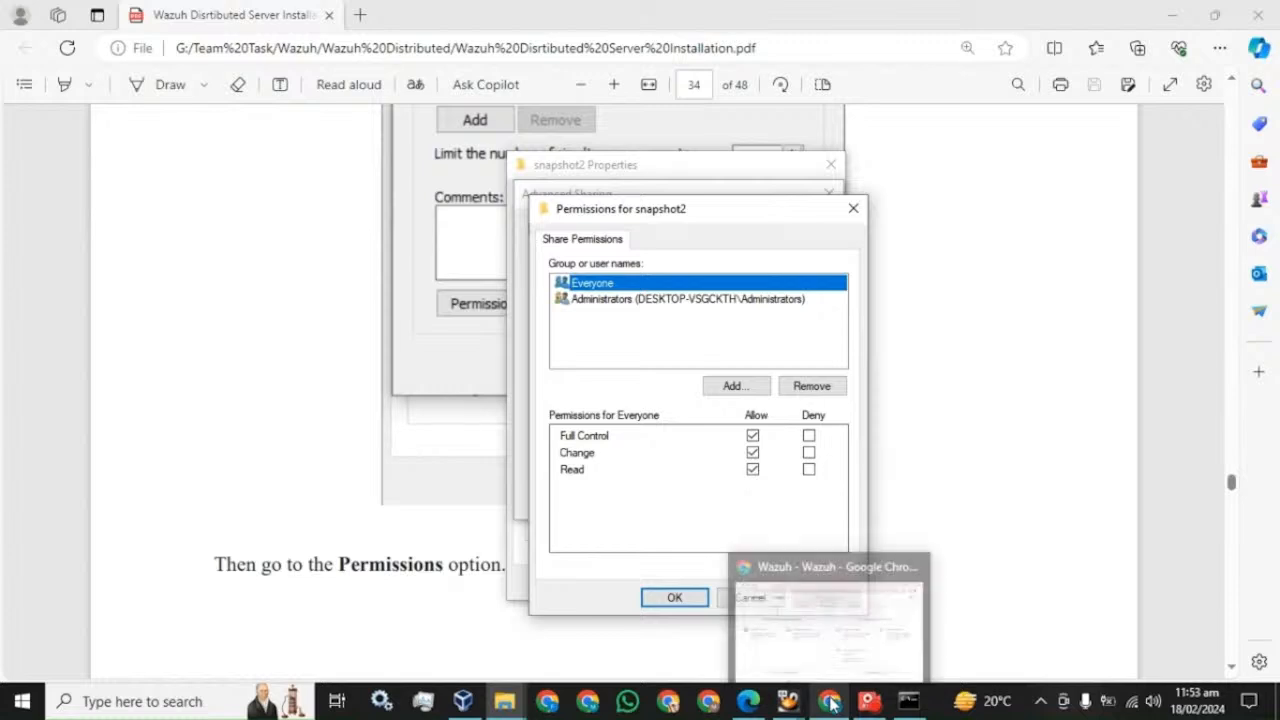
left_click(748, 701)
scroll(518, 498, "down", 6)
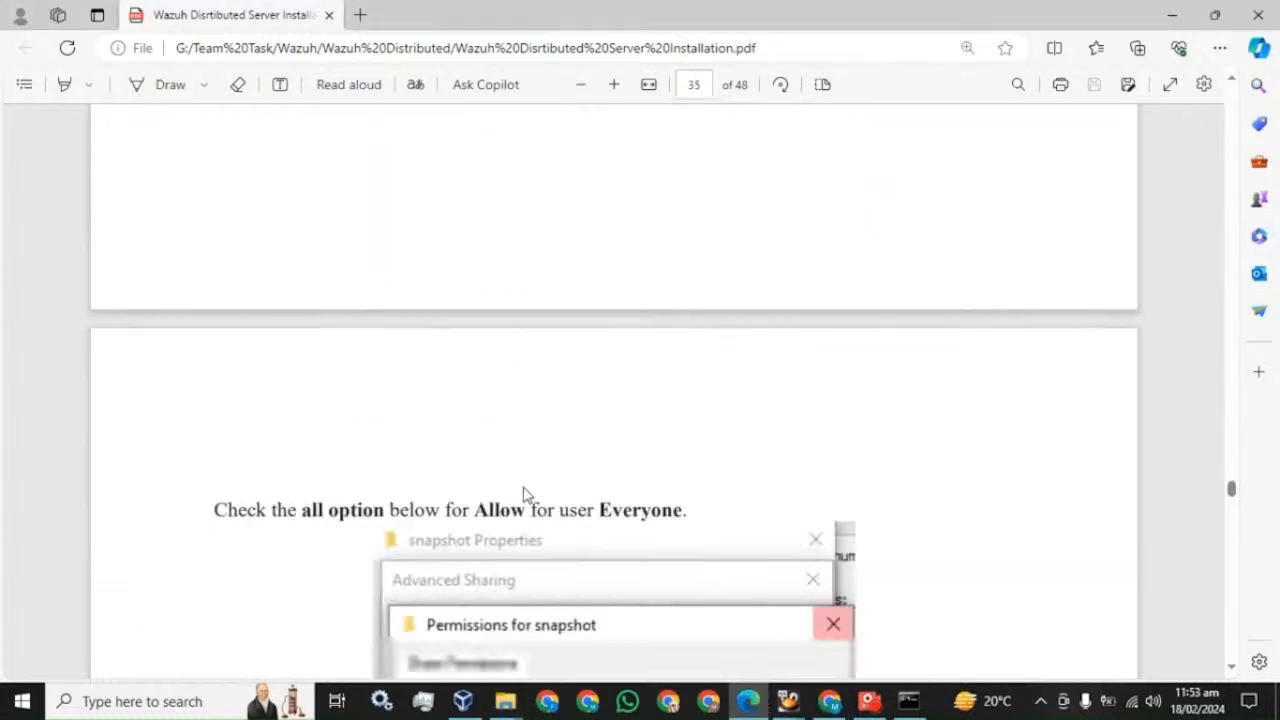
scroll(525, 493, "down", 3)
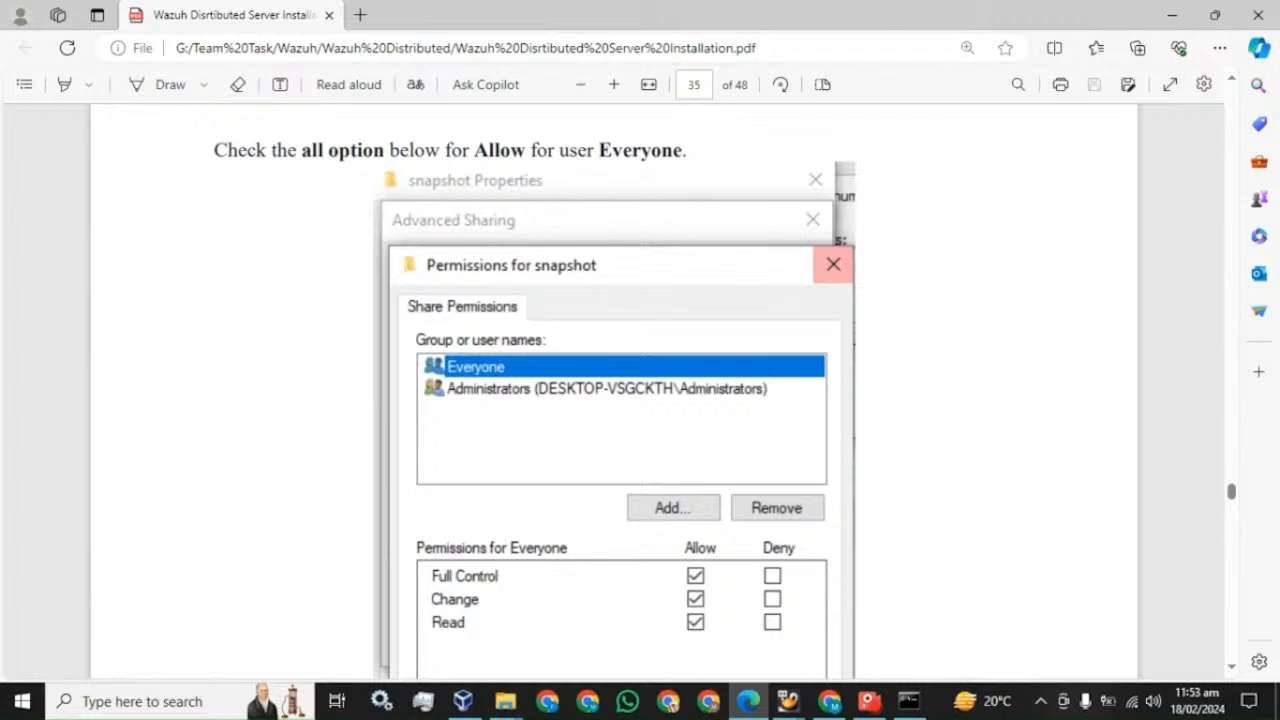
scroll(583, 443, "down", 6)
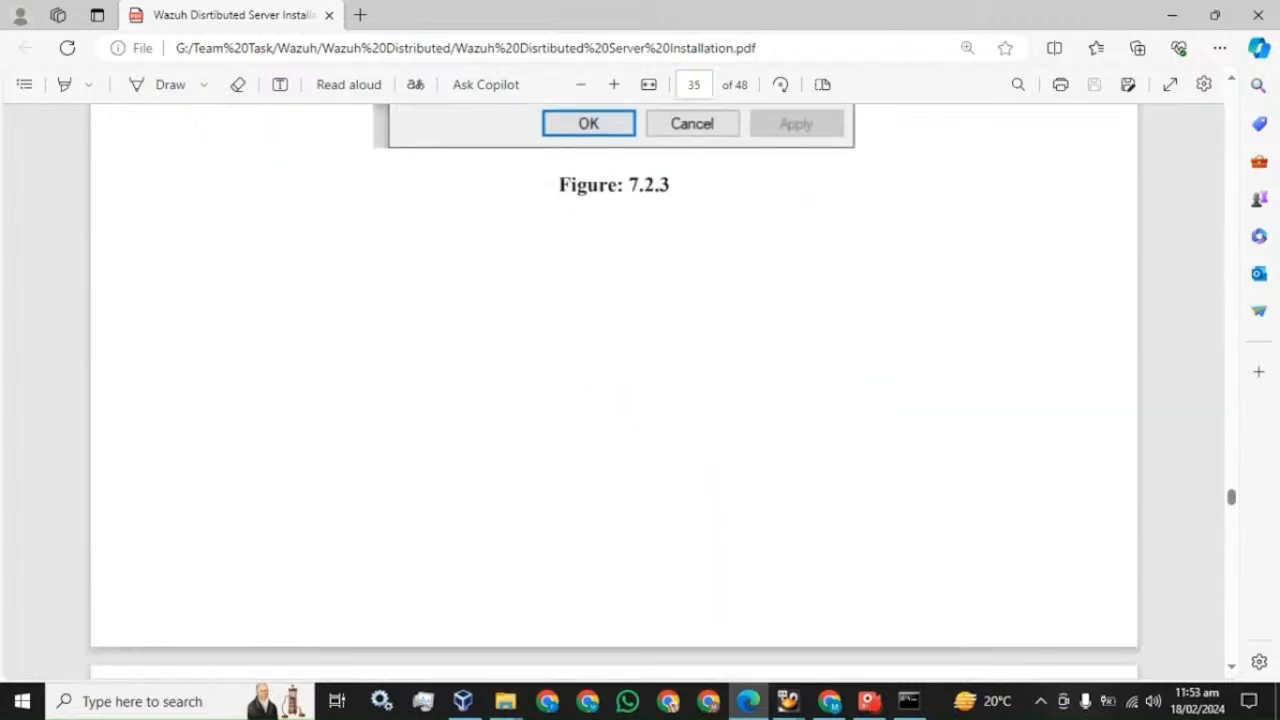
scroll(583, 410, "down", 5)
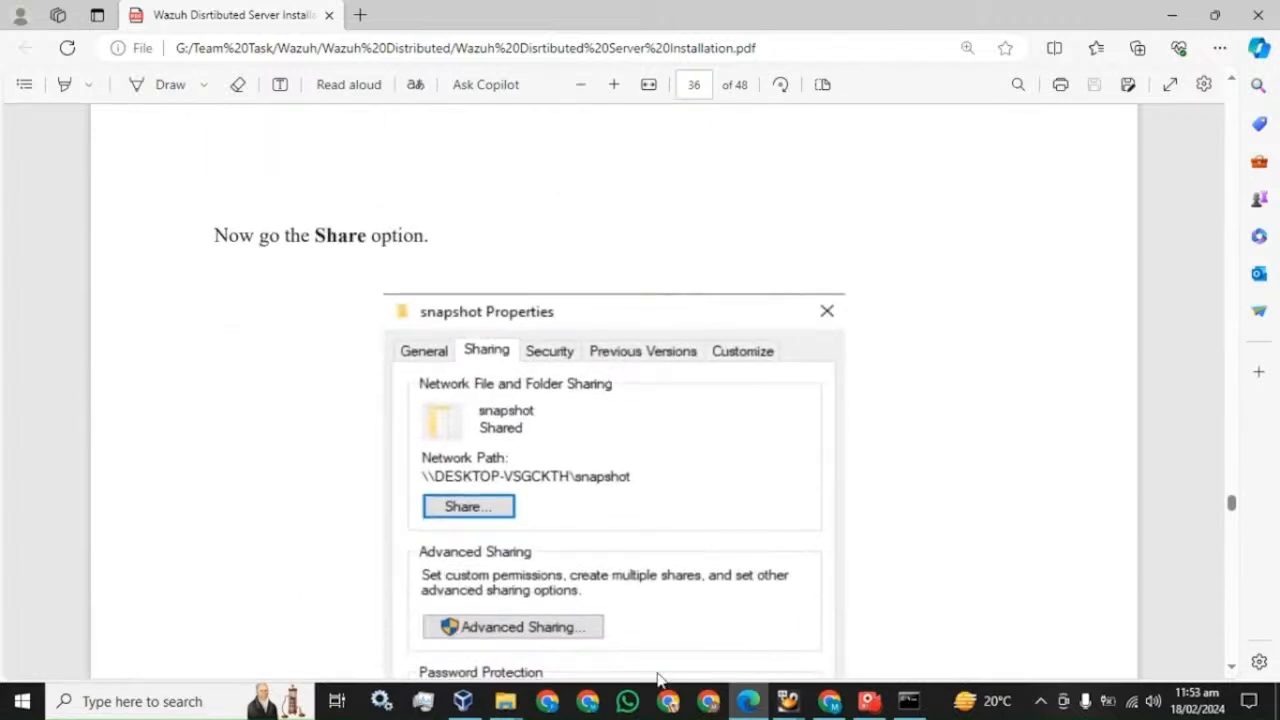
mouse_move(505, 701)
left_click(592, 590)
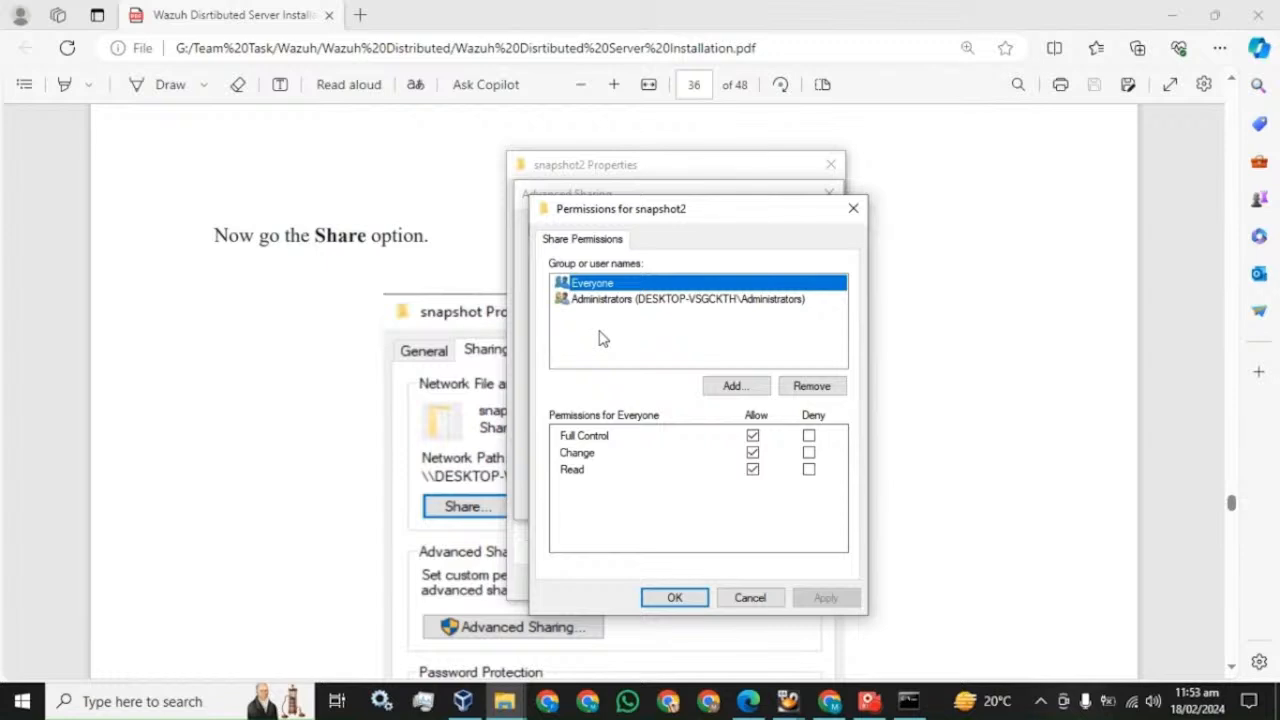
- Add the local user account to the share permissions via Advanced > Find Now
left_click(748, 384)
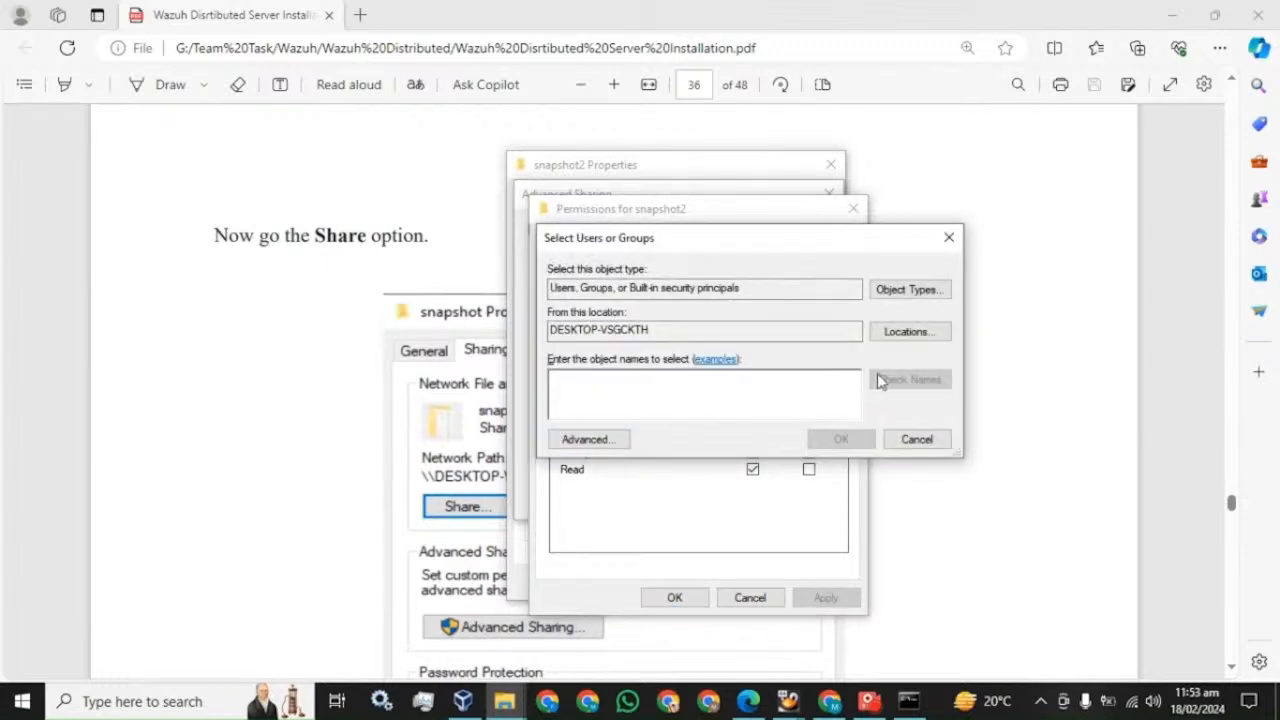
left_click(595, 441)
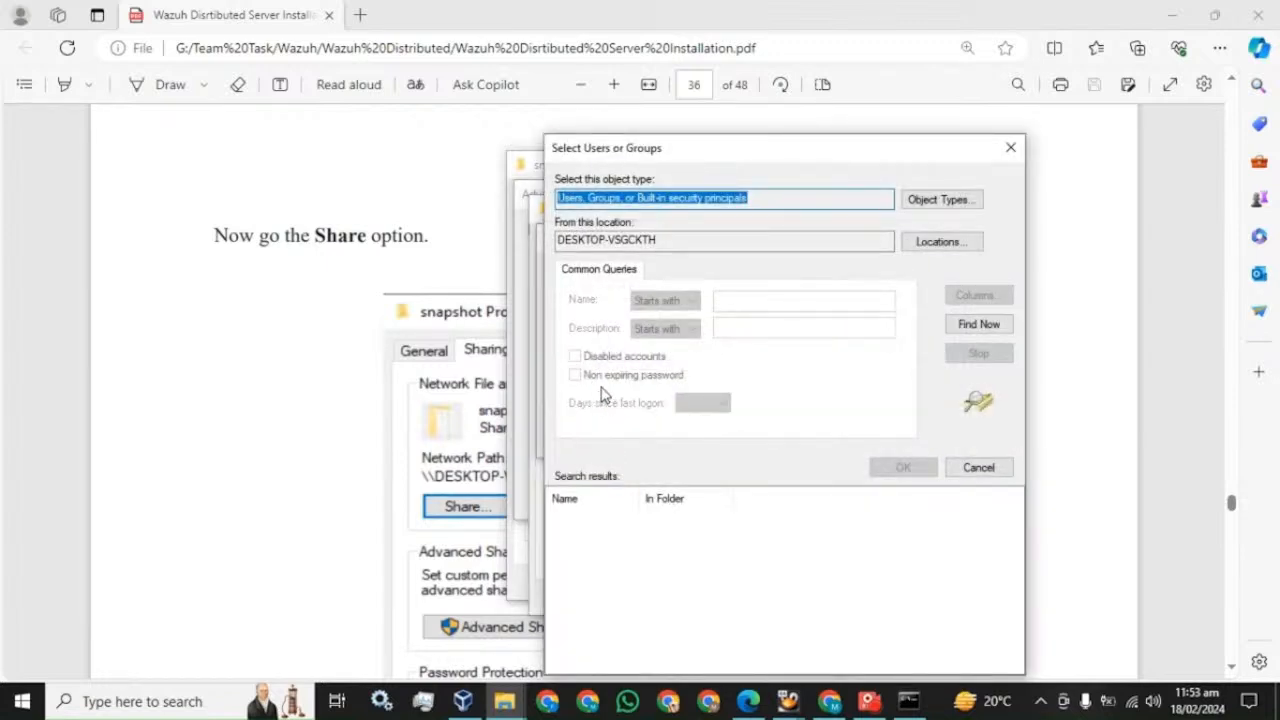
left_click(978, 326)
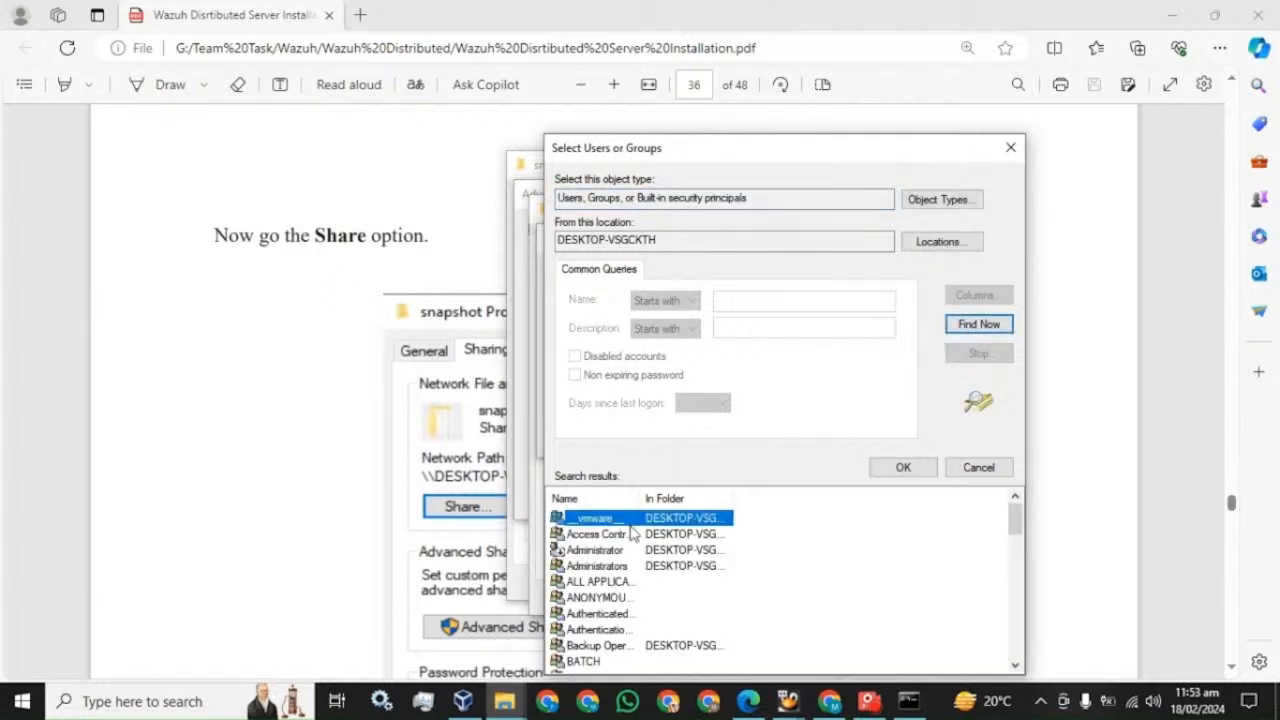
scroll(630, 553, "down", 5)
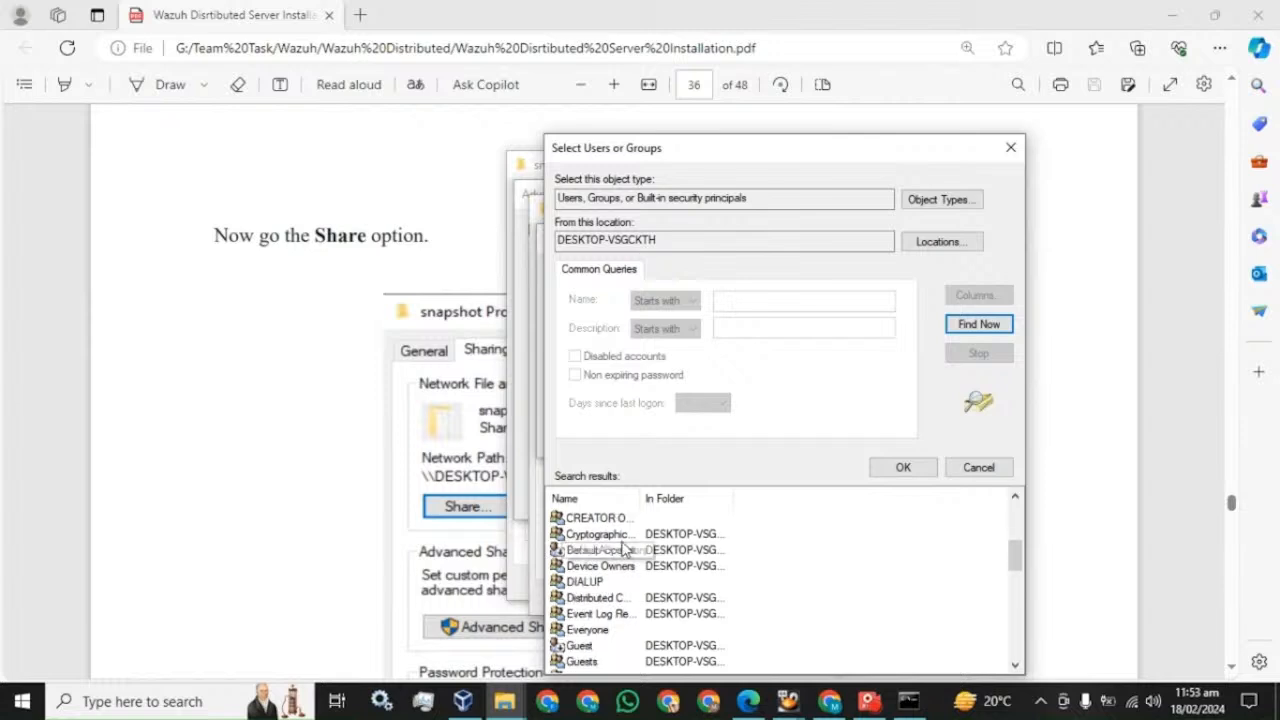
scroll(614, 545, "down", 8)
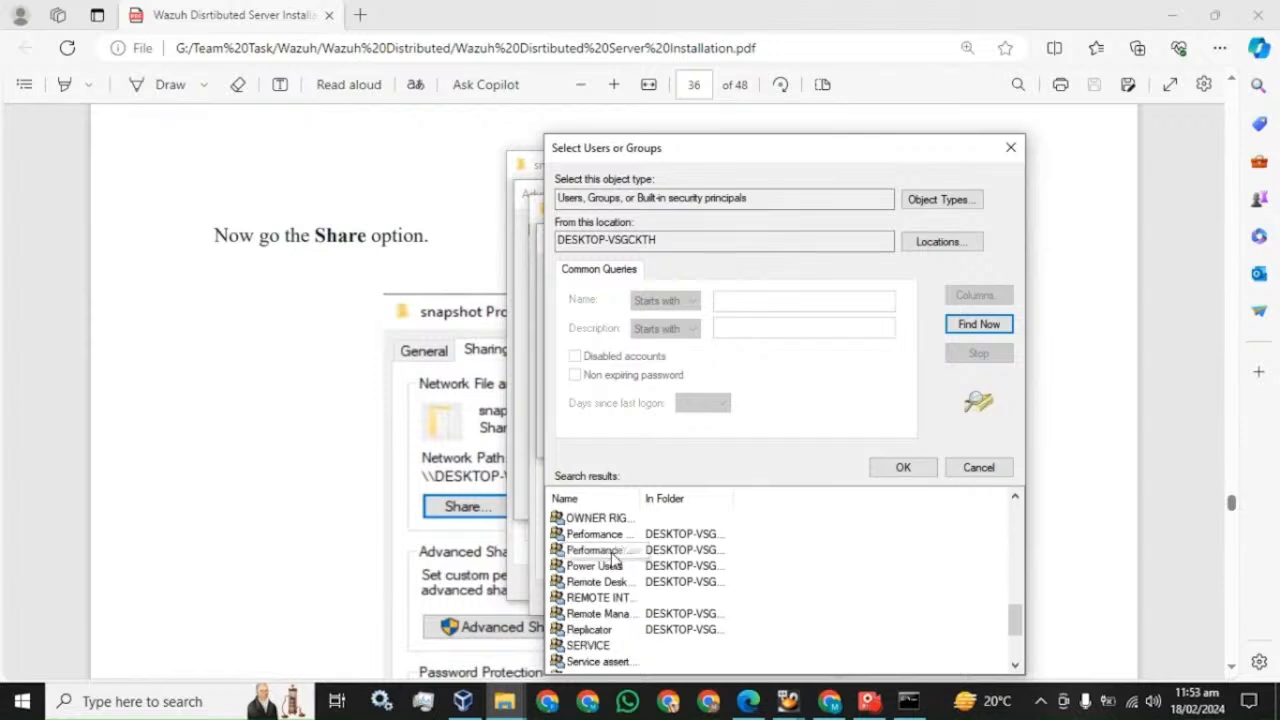
left_click(585, 662)
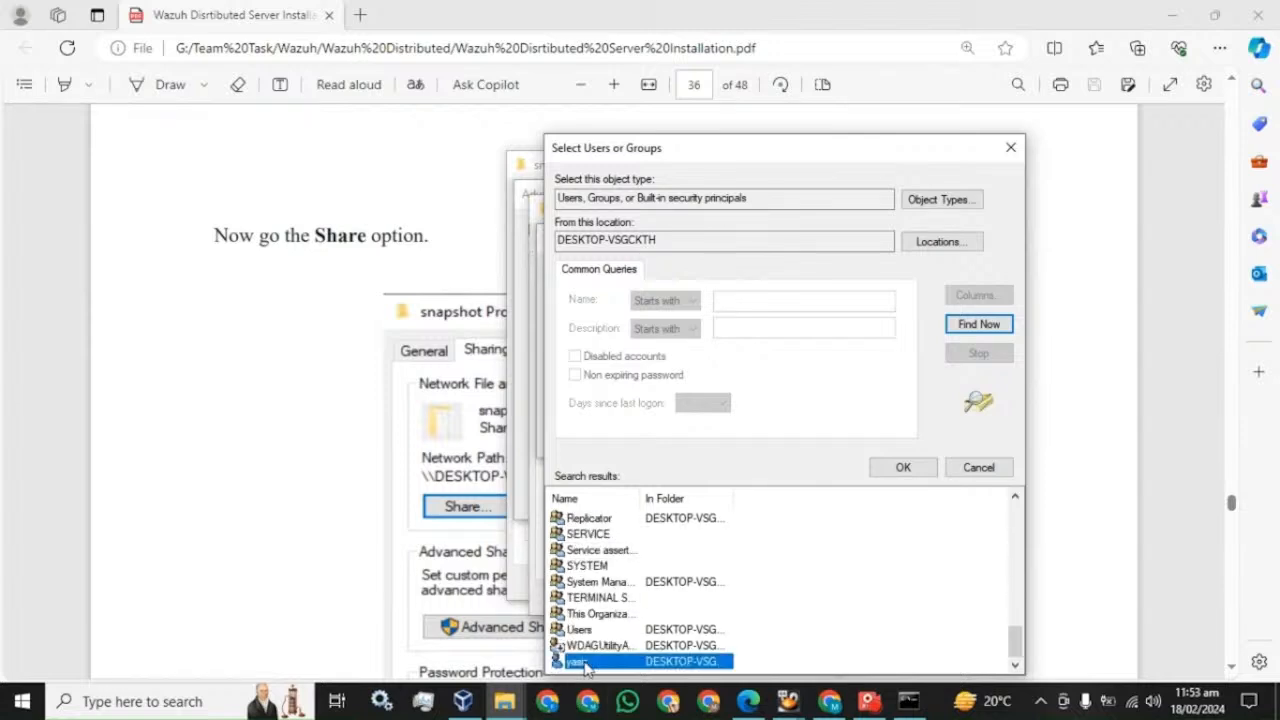
left_click(900, 468)
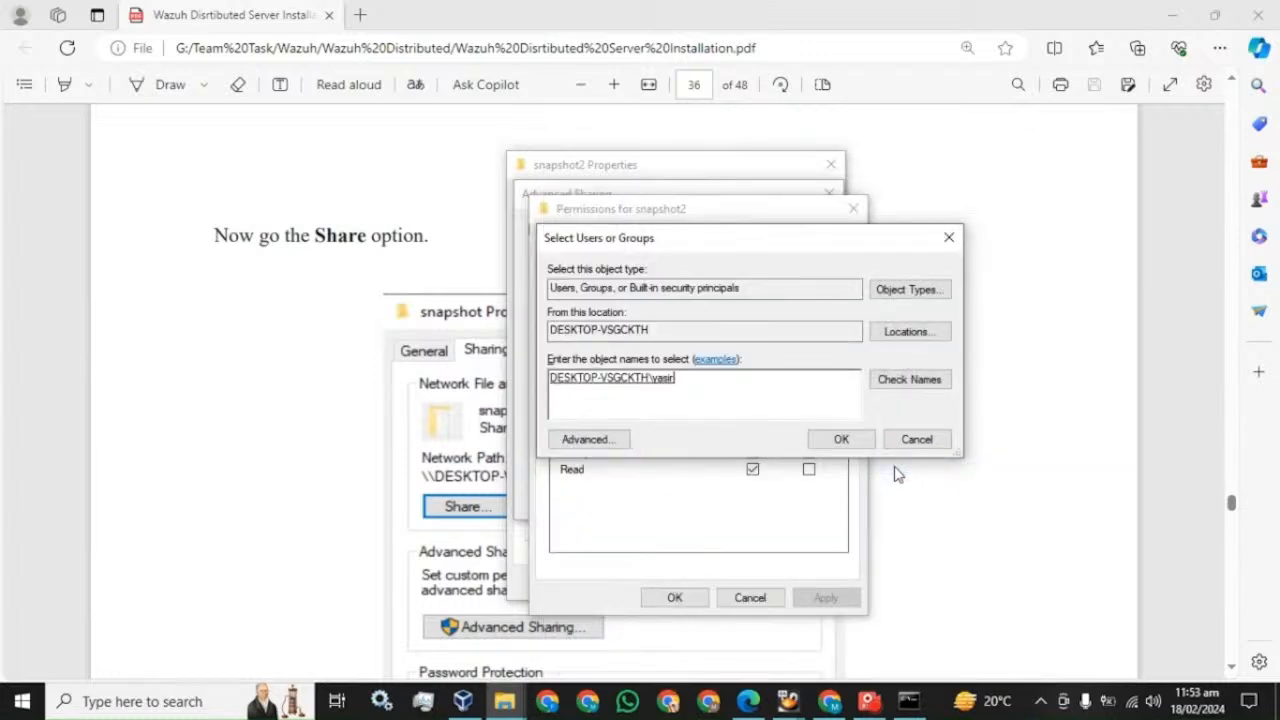
left_click(841, 439)
- Allow Full Control for the local user, apply, and close all sharing dialogs
left_click(636, 318)
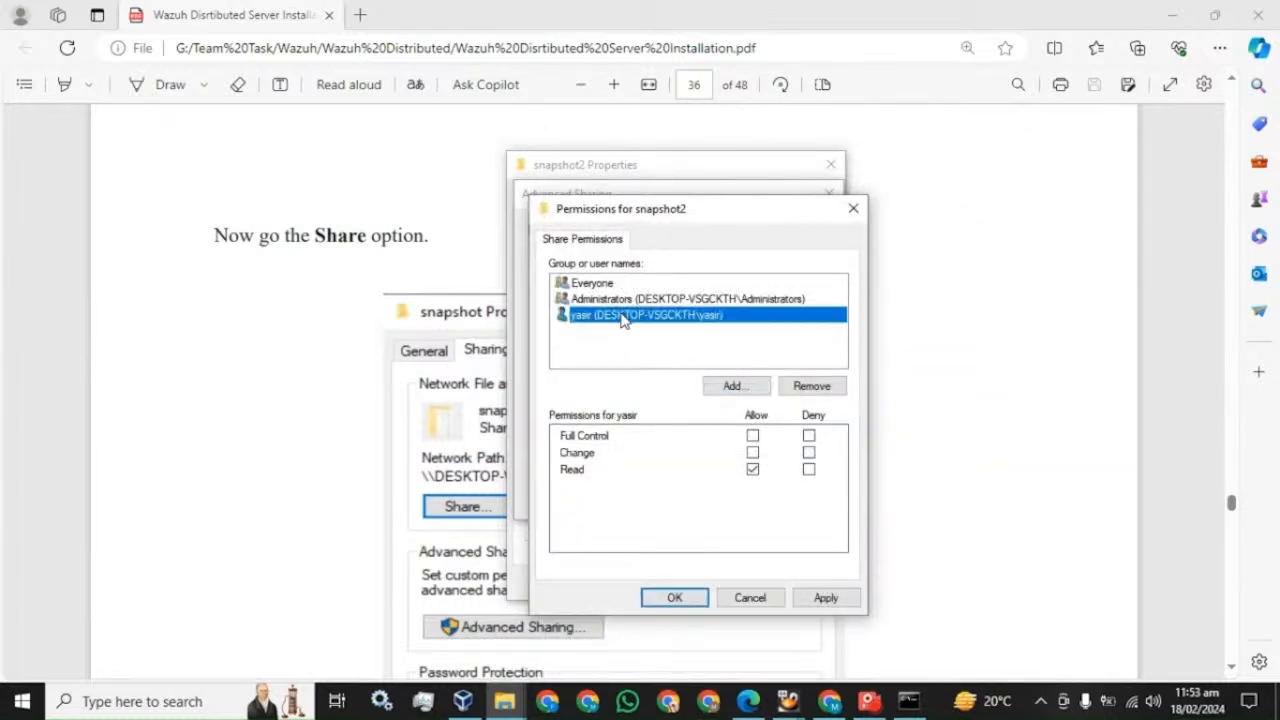
left_click(752, 436)
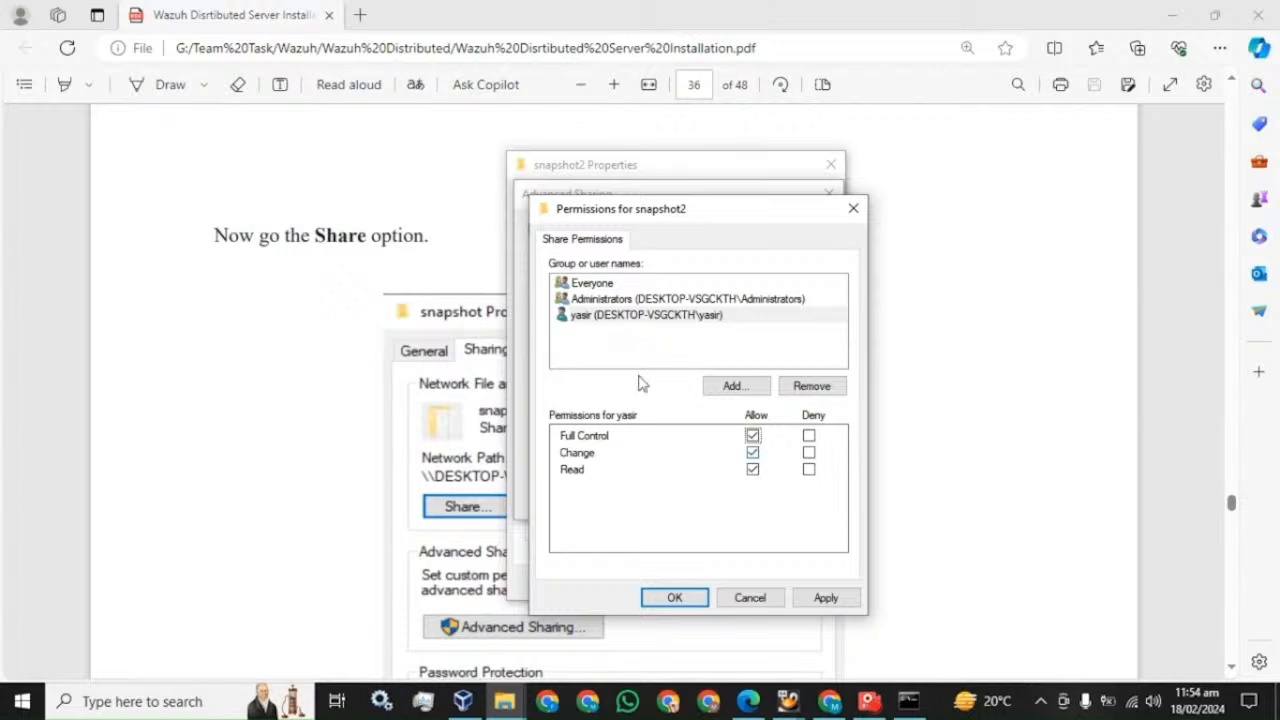
left_click(825, 597)
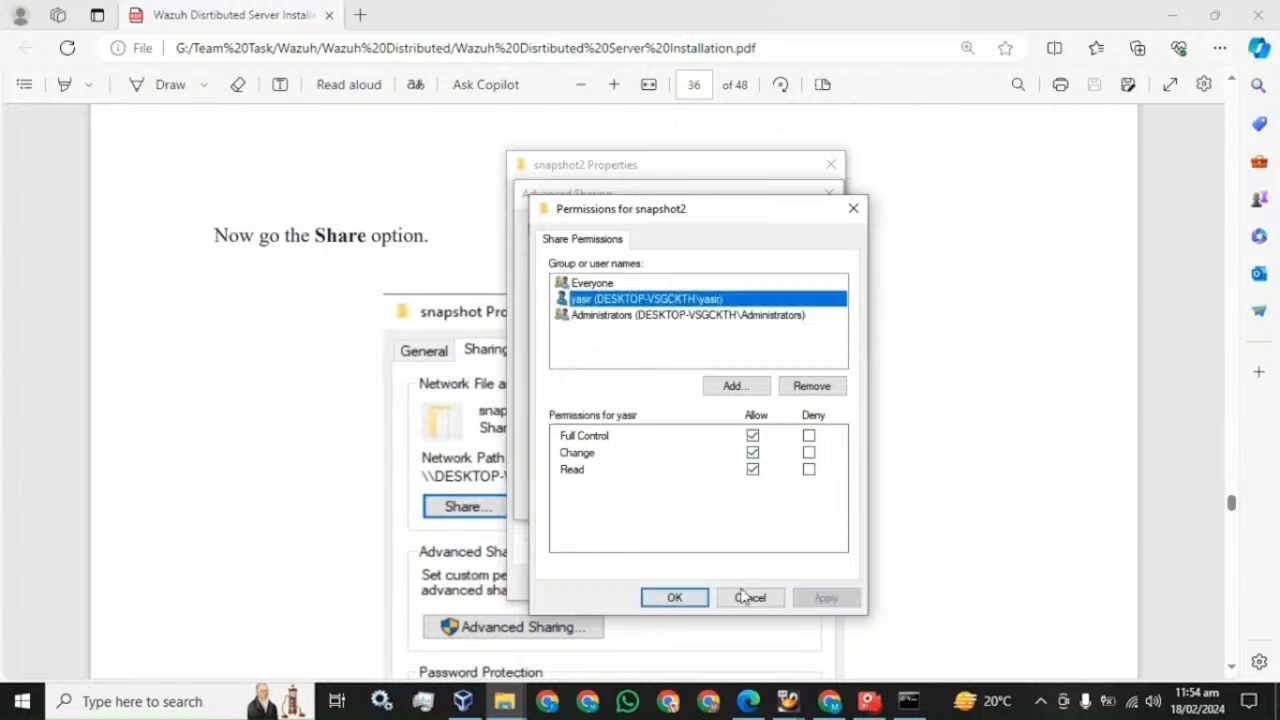
left_click(676, 598)
left_click(645, 498)
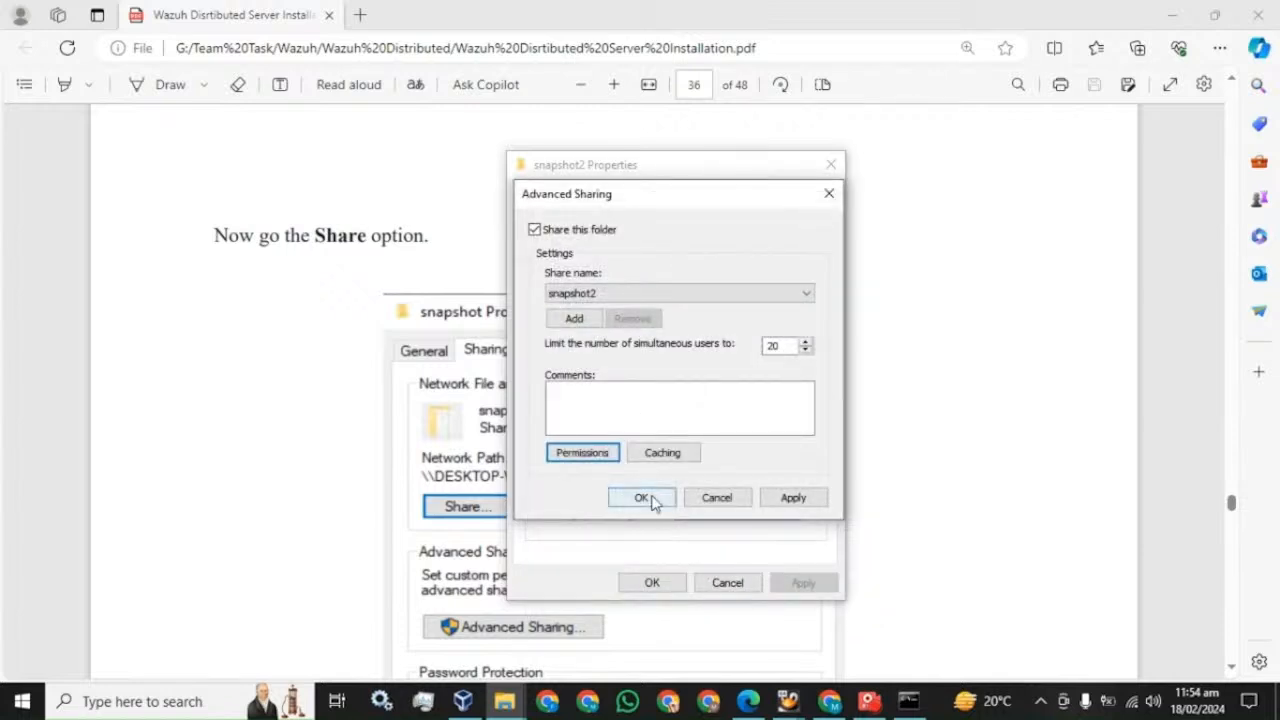
left_click(652, 583)
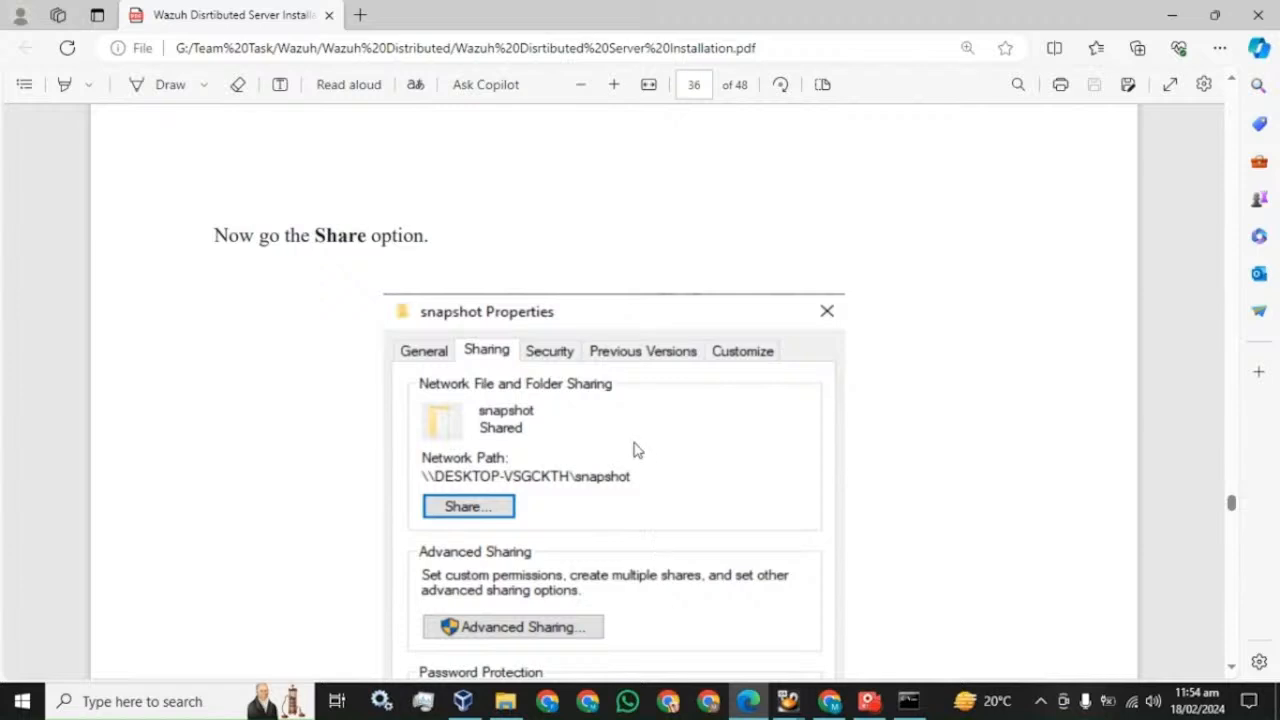
- Scroll the guide to section 7.3 and select the mkdir /mnt/Data command
scroll(634, 449, "down", 10)
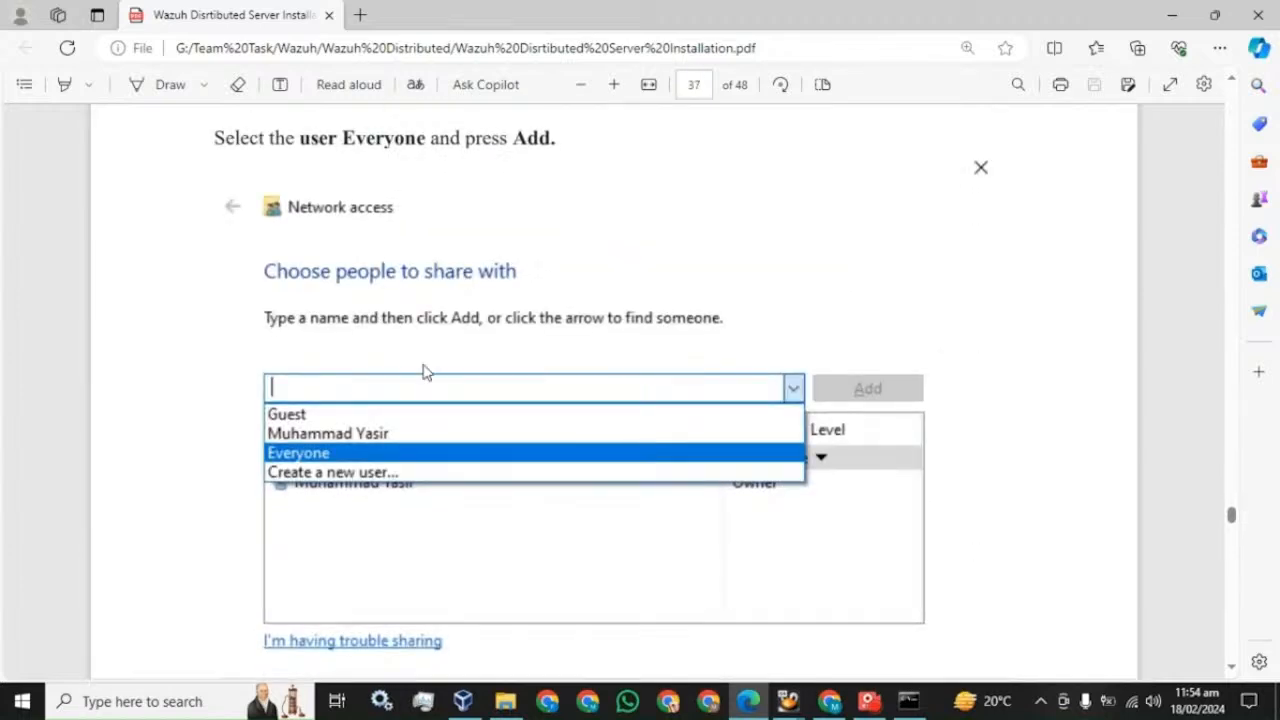
scroll(426, 369, "down", 8)
scroll(446, 363, "down", 10)
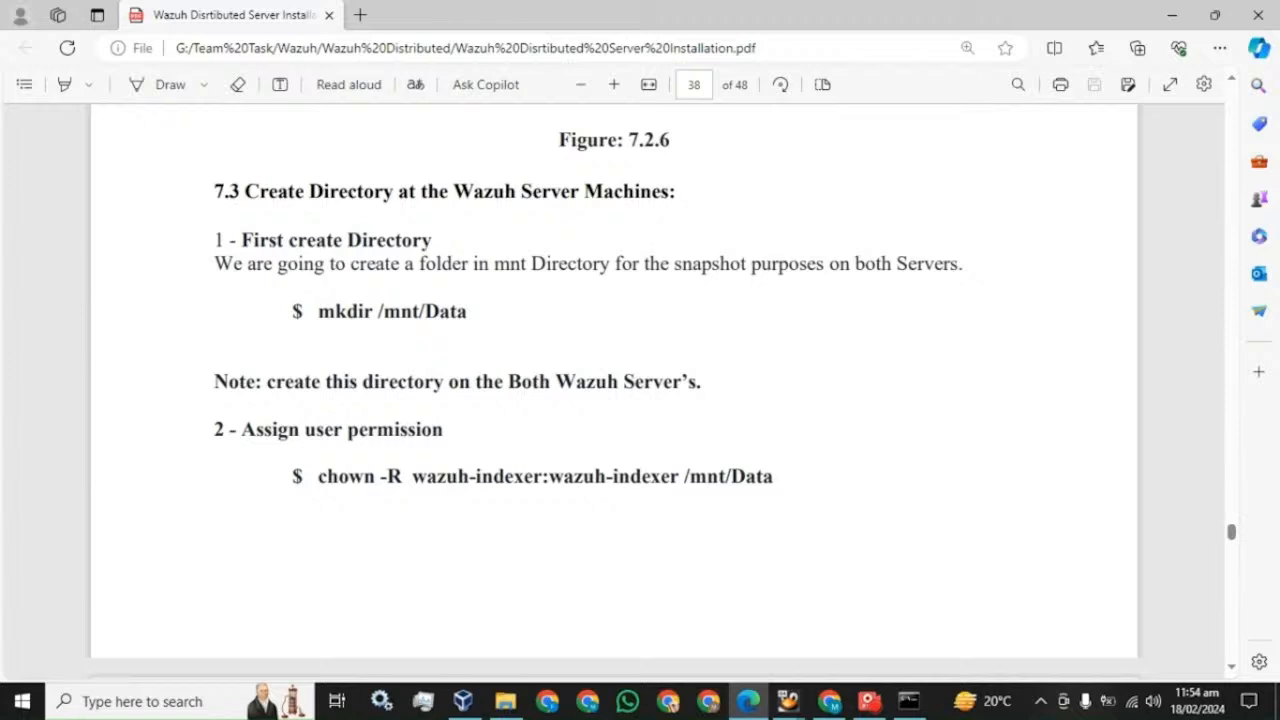
left_click_drag(244, 191, 670, 202)
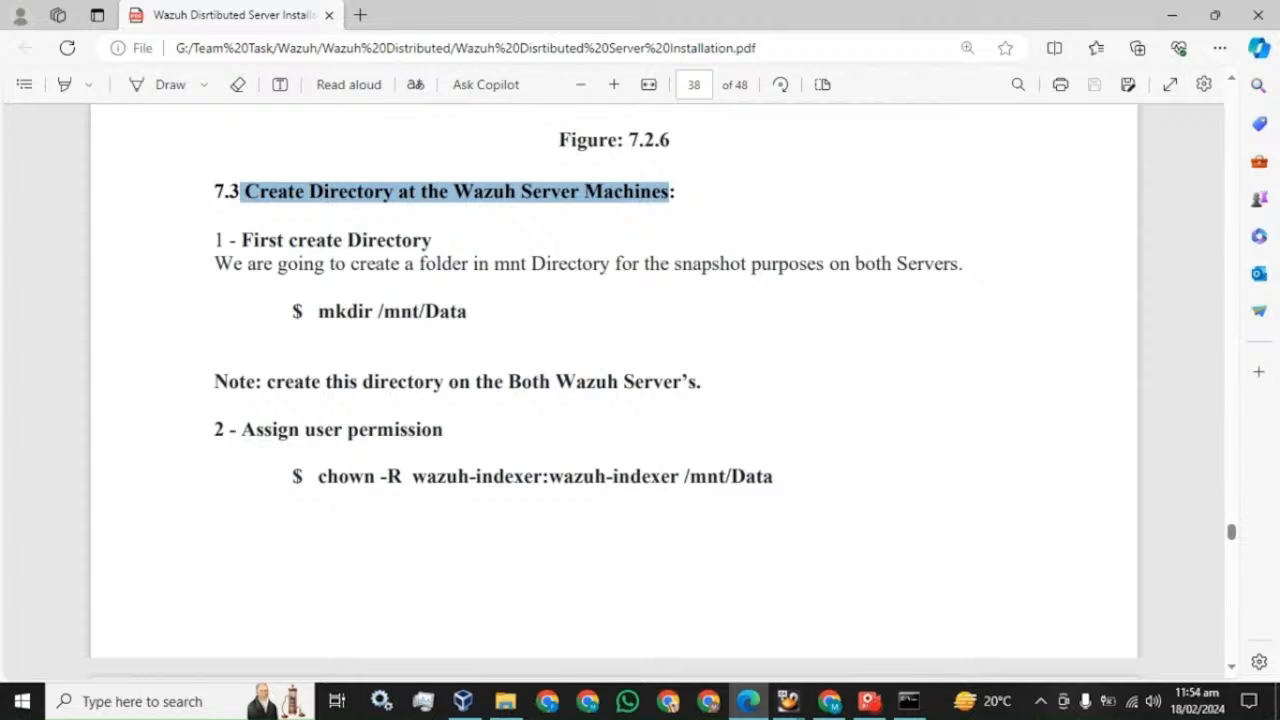
left_click_drag(468, 312, 374, 316)
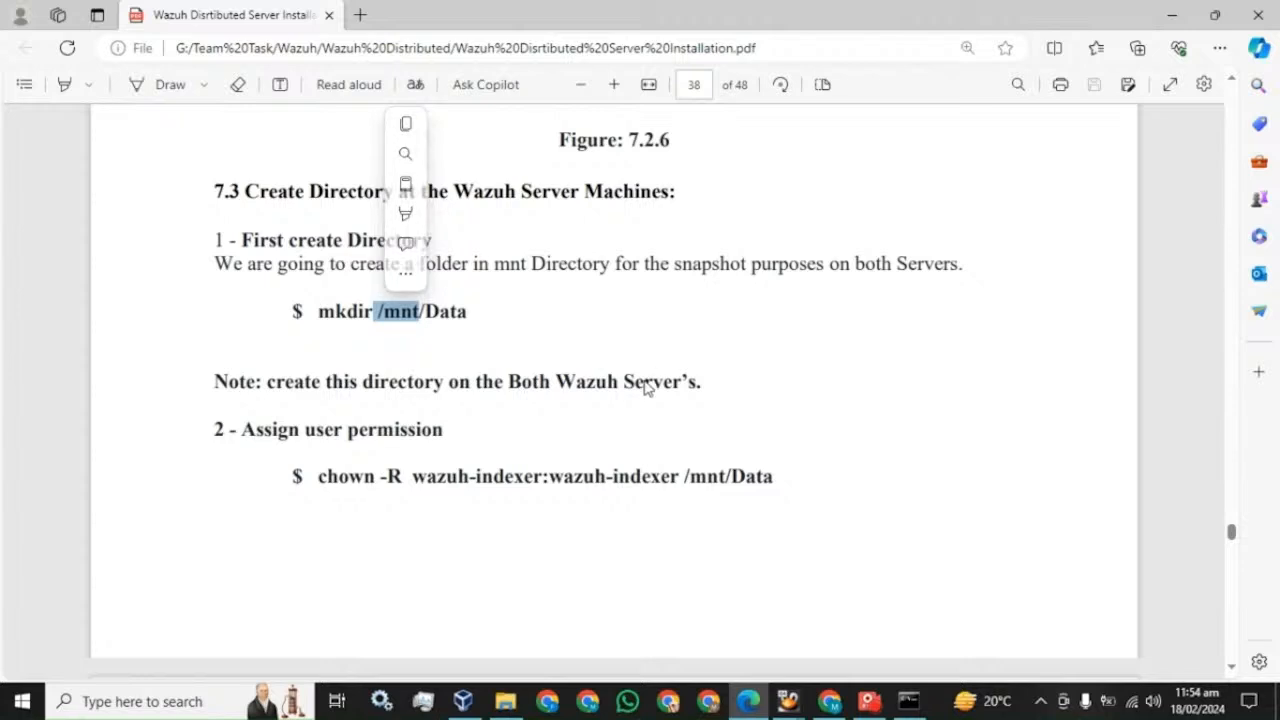
left_click(908, 701)
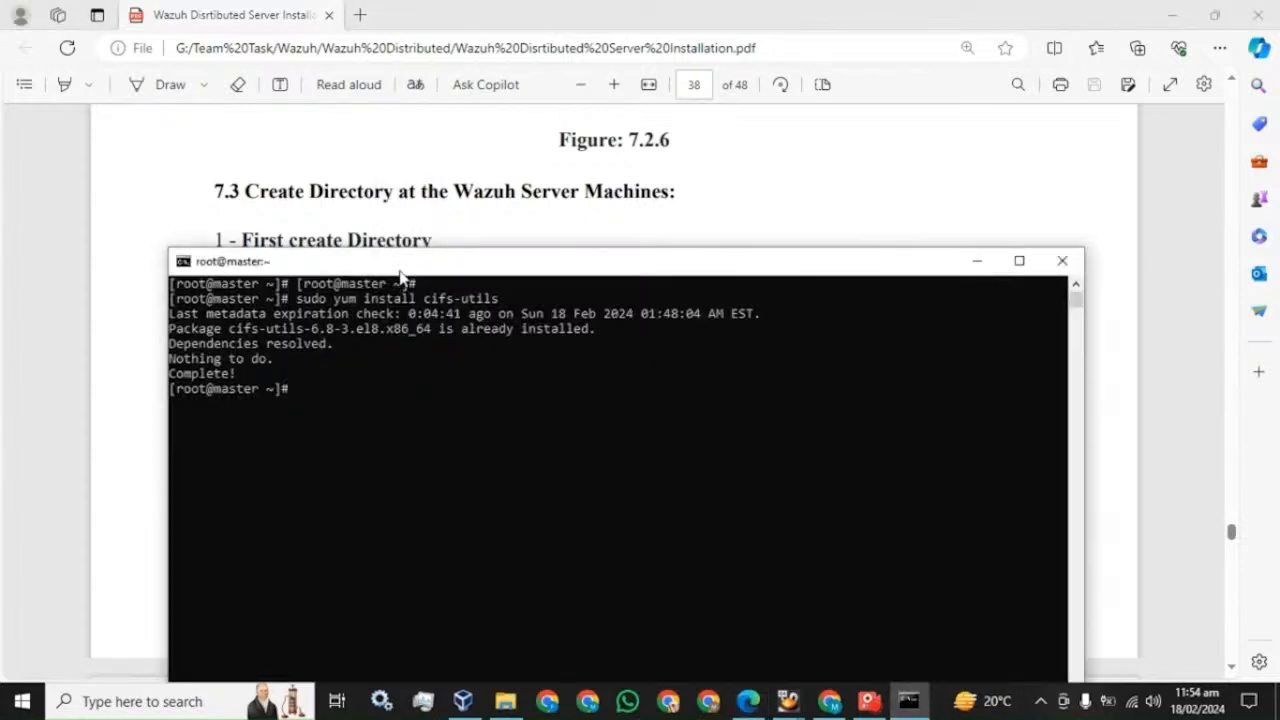
left_click_drag(400, 270, 399, 356)
left_click(474, 312)
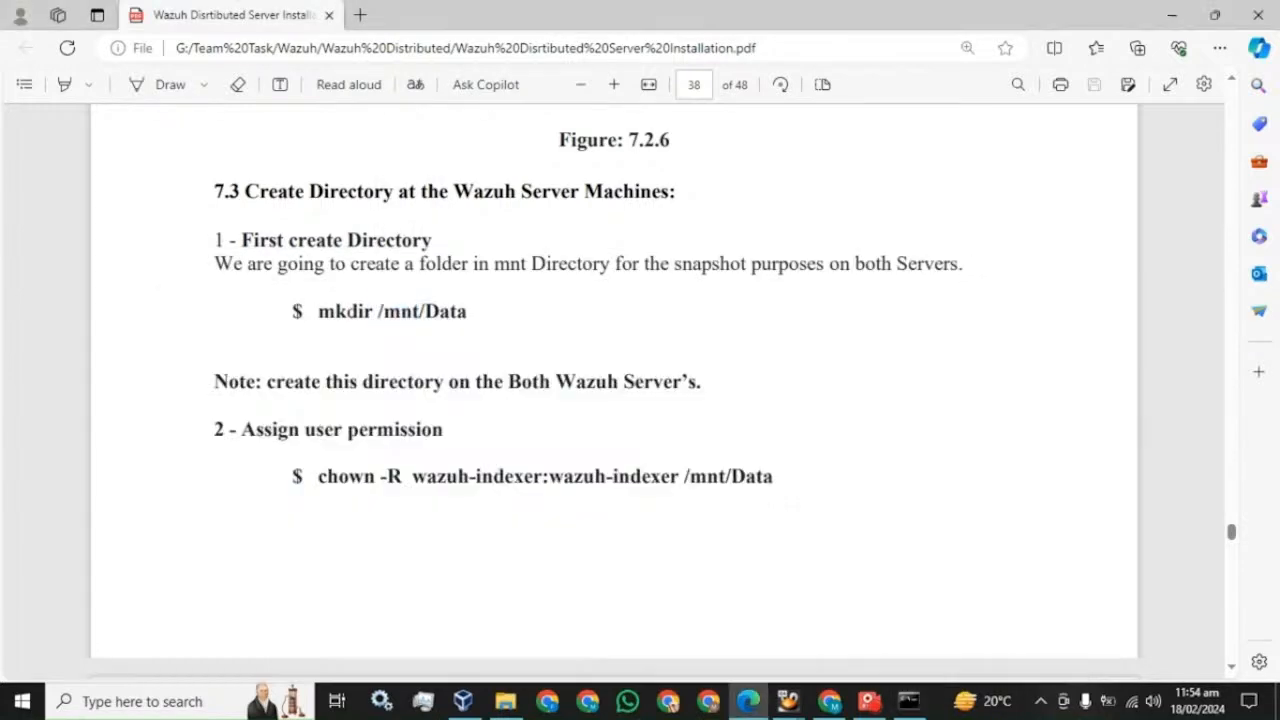
left_click_drag(318, 312, 470, 318)
key("ctrl+c")
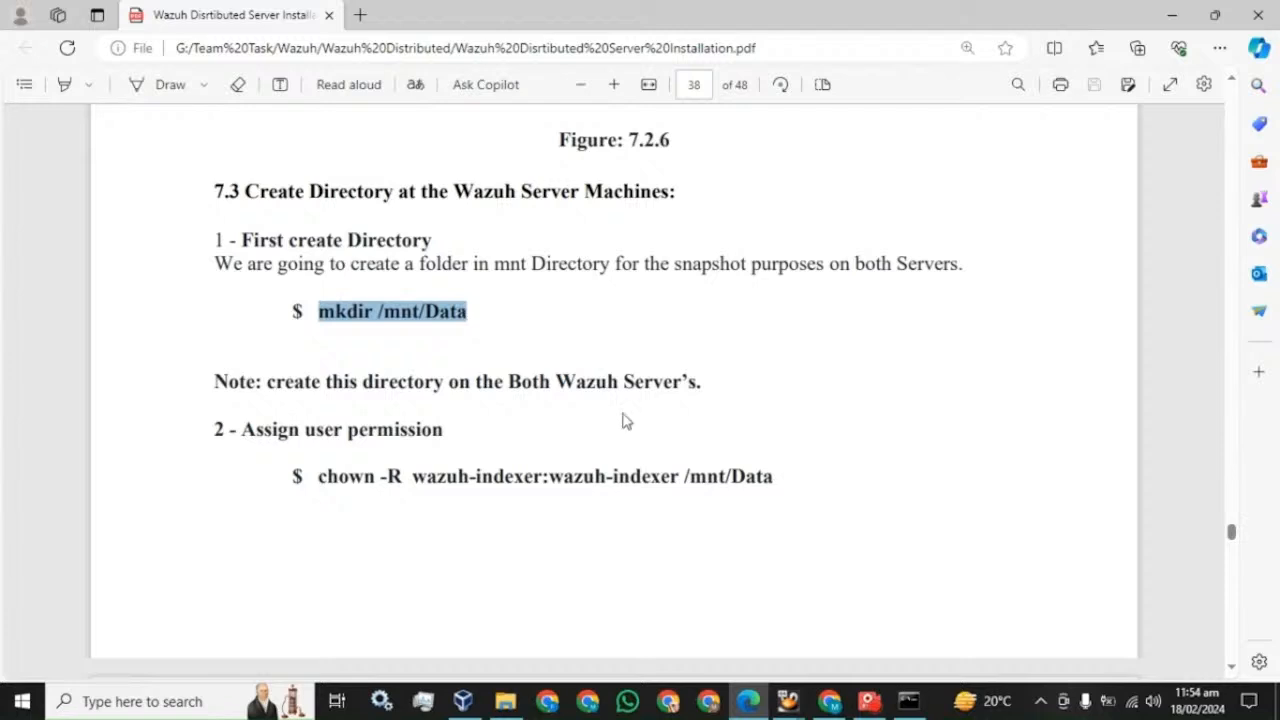
- Run mkdir /mnt/Data on master and confirm Data is listed under /mnt
left_click(908, 701)
right_click(630, 430)
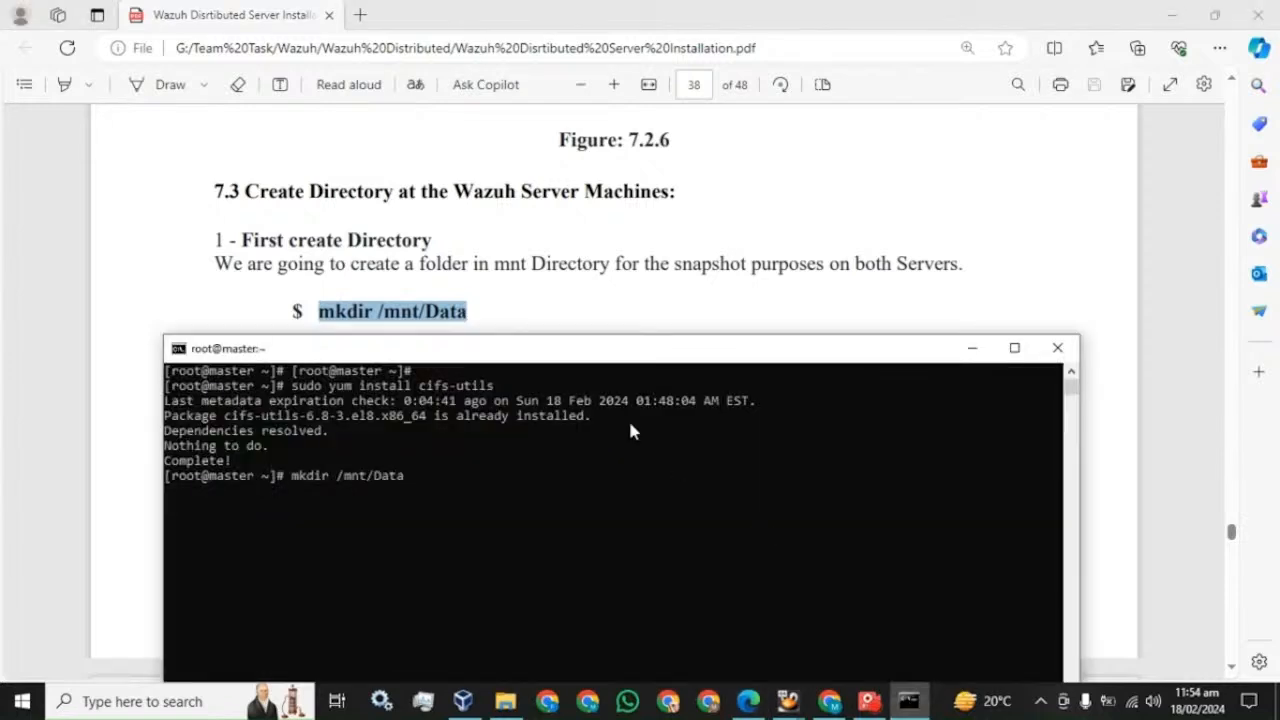
key("Return")
type("cd")
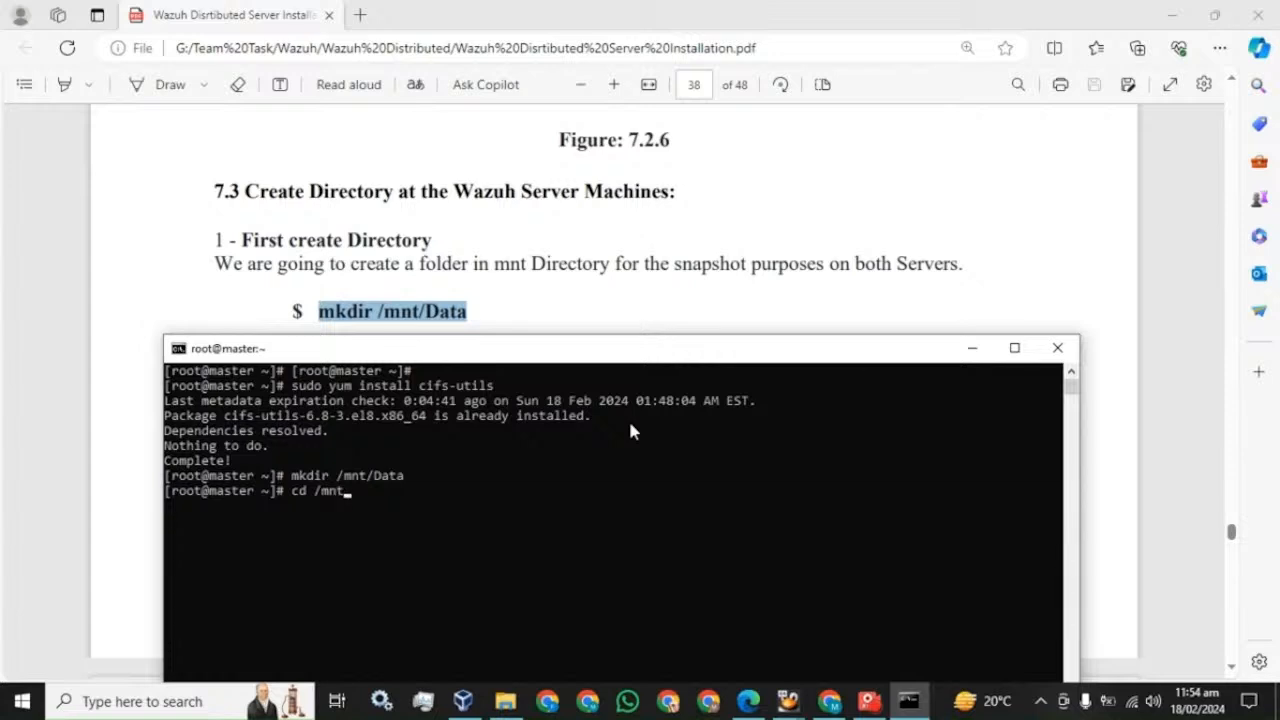
type(" /mnt")
key("Return")
type("ls")
key("Return")
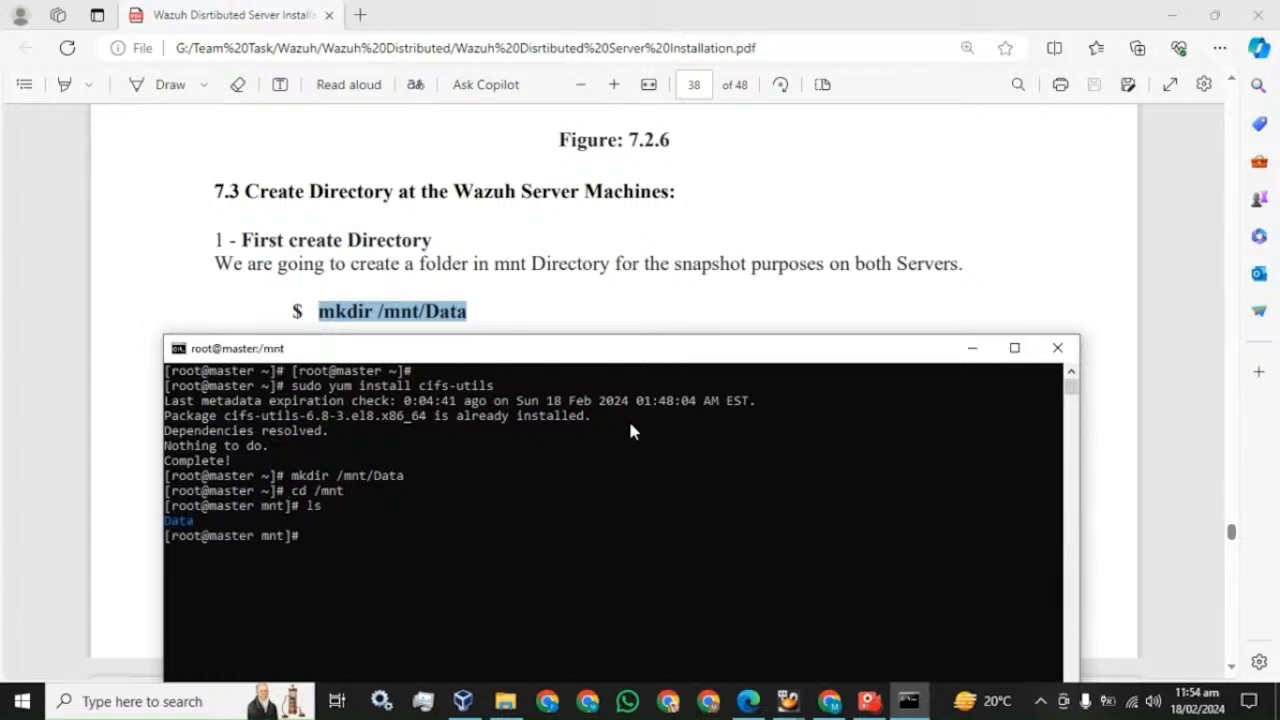
type("cd")
key("Return")
- Launch a second Command Prompt window from Windows search
left_click(210, 708)
type("cm")
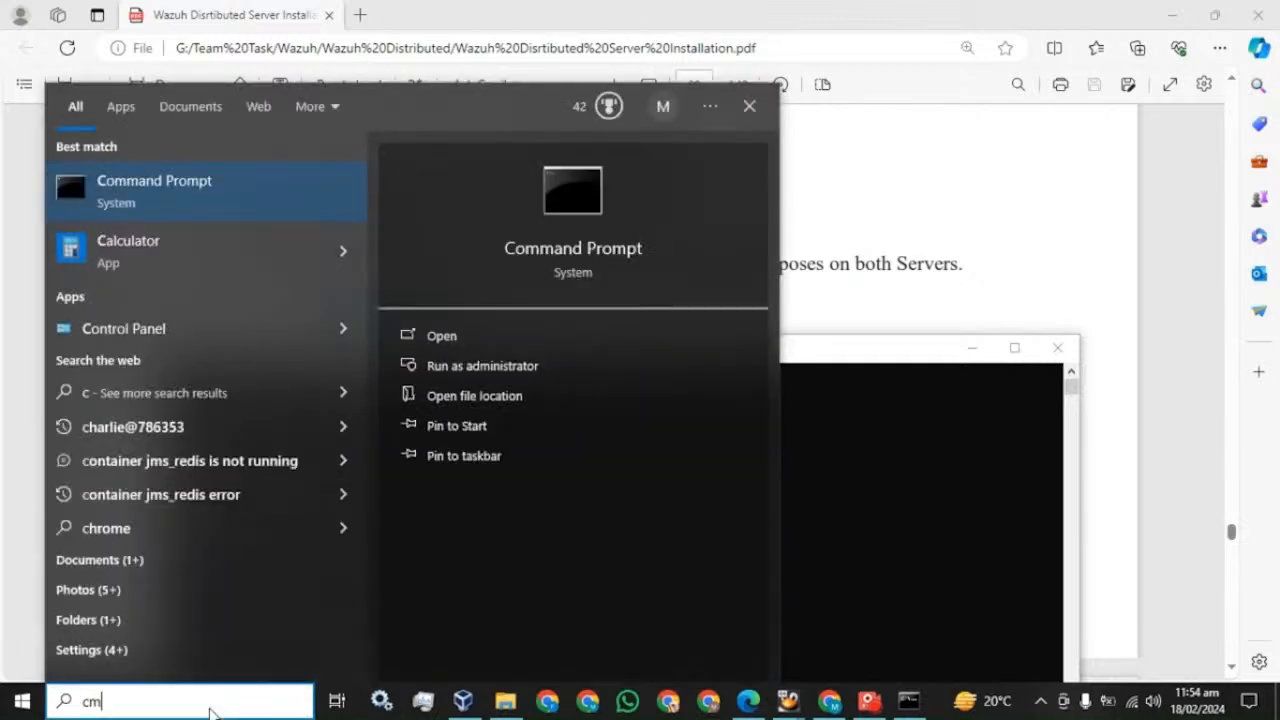
key("Return")
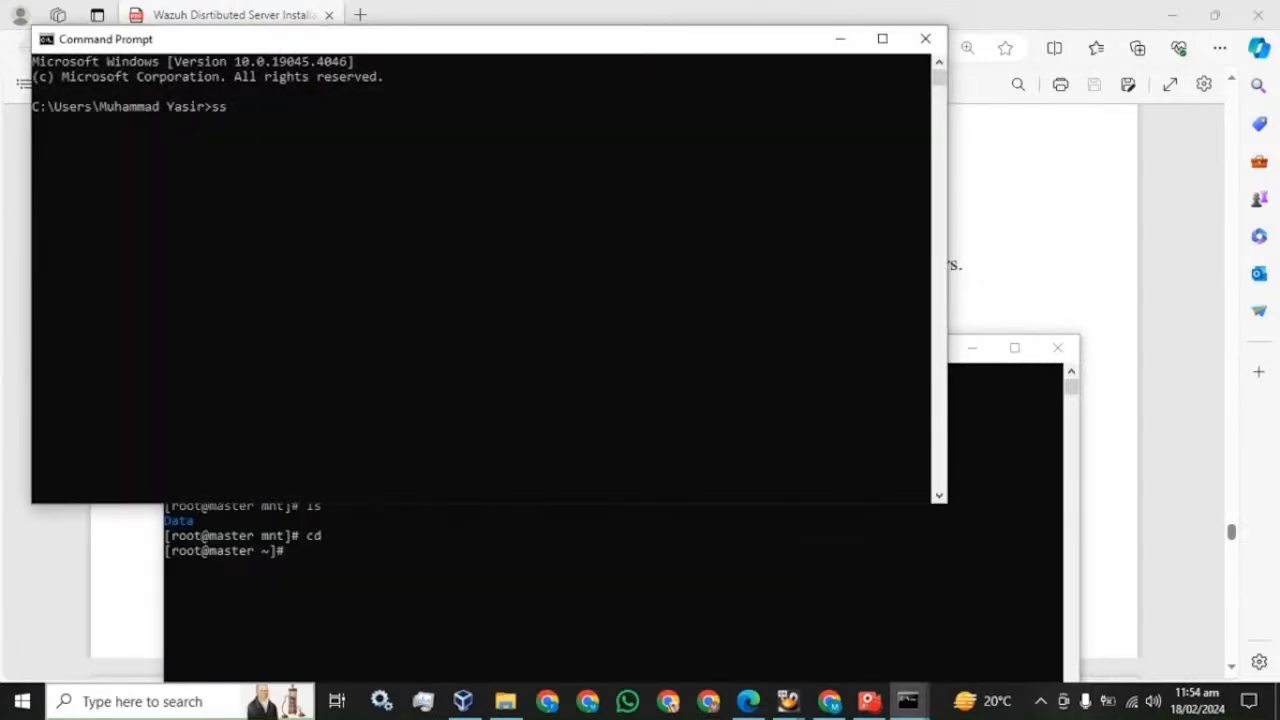
- SSH as root into the worker at 192.168.99.6, enter the password, and run clear
type("ssh root@192.168")
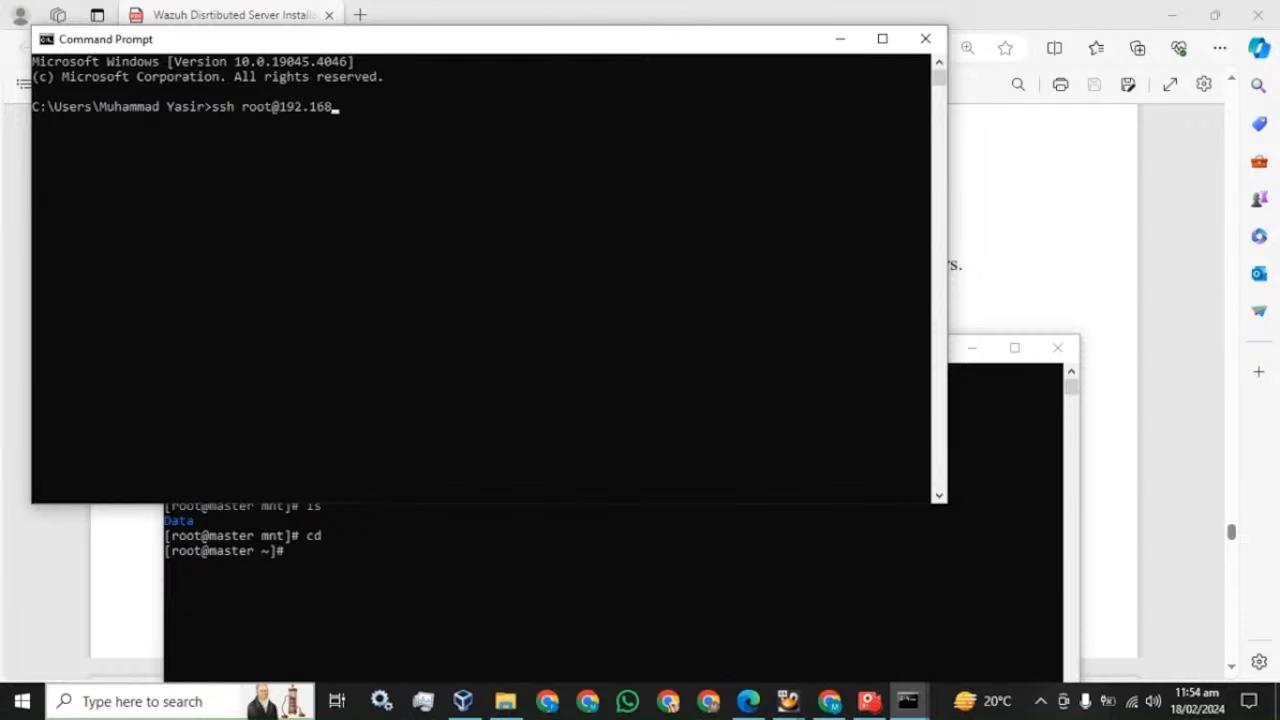
type(".99.6")
key("Return")
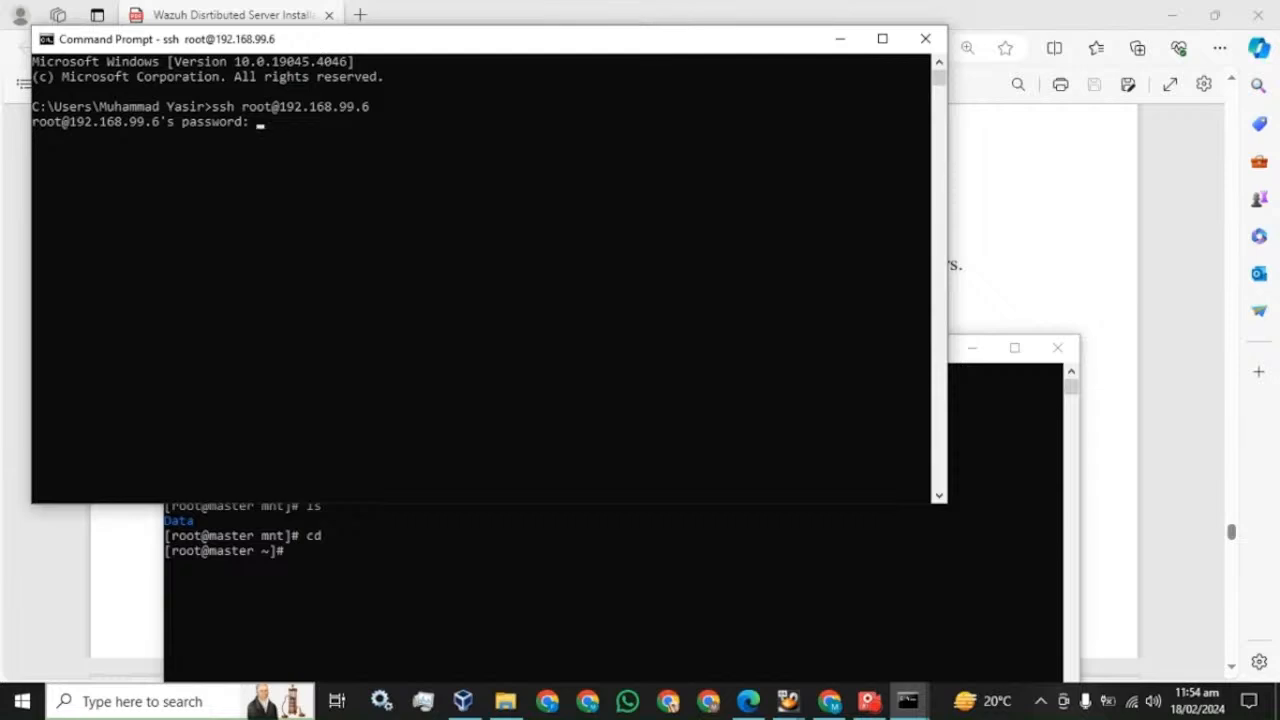
key("Return")
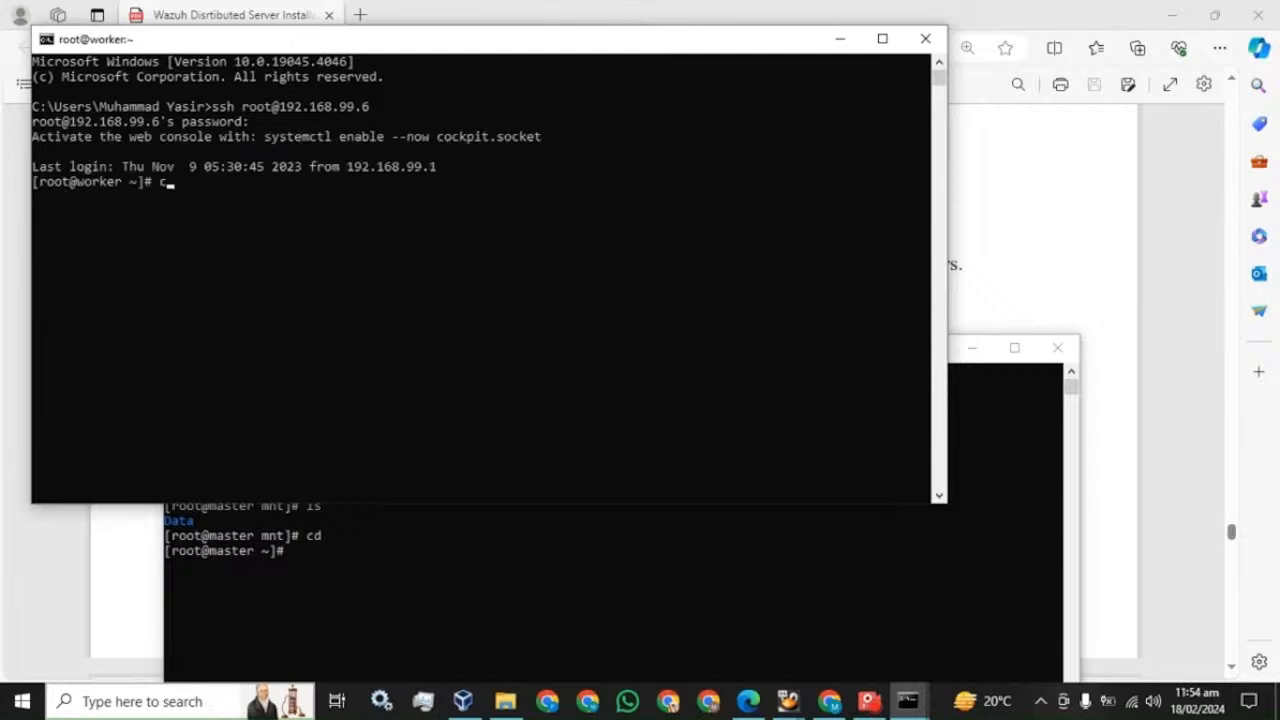
type("clear")
key("Return")
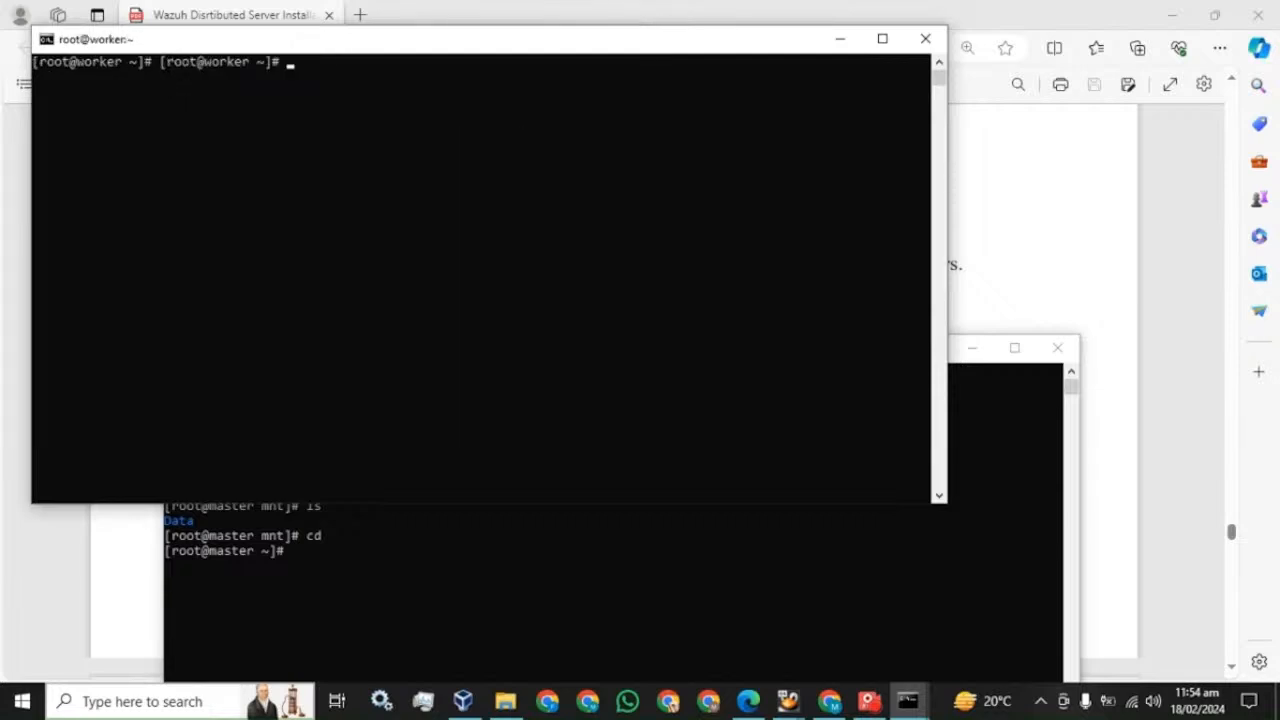
key("Return")
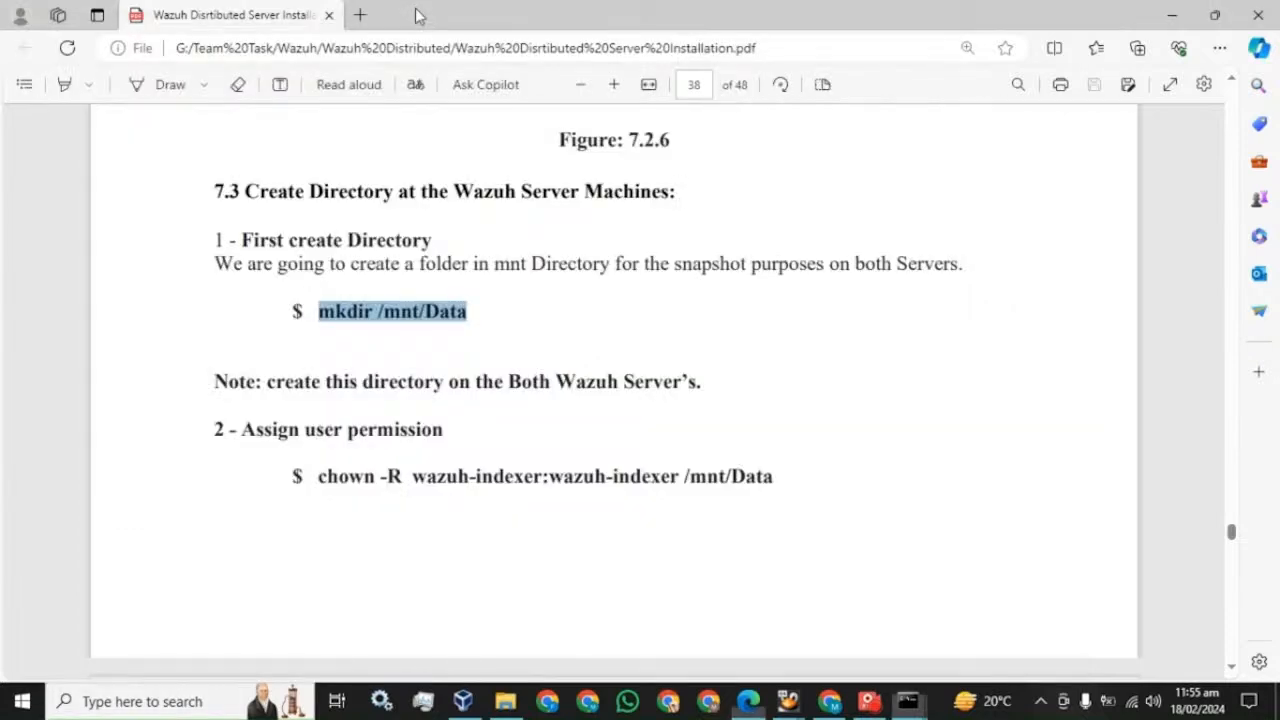
- Create the /mnt/Data directory on the worker server with mkdir
left_click(418, 14)
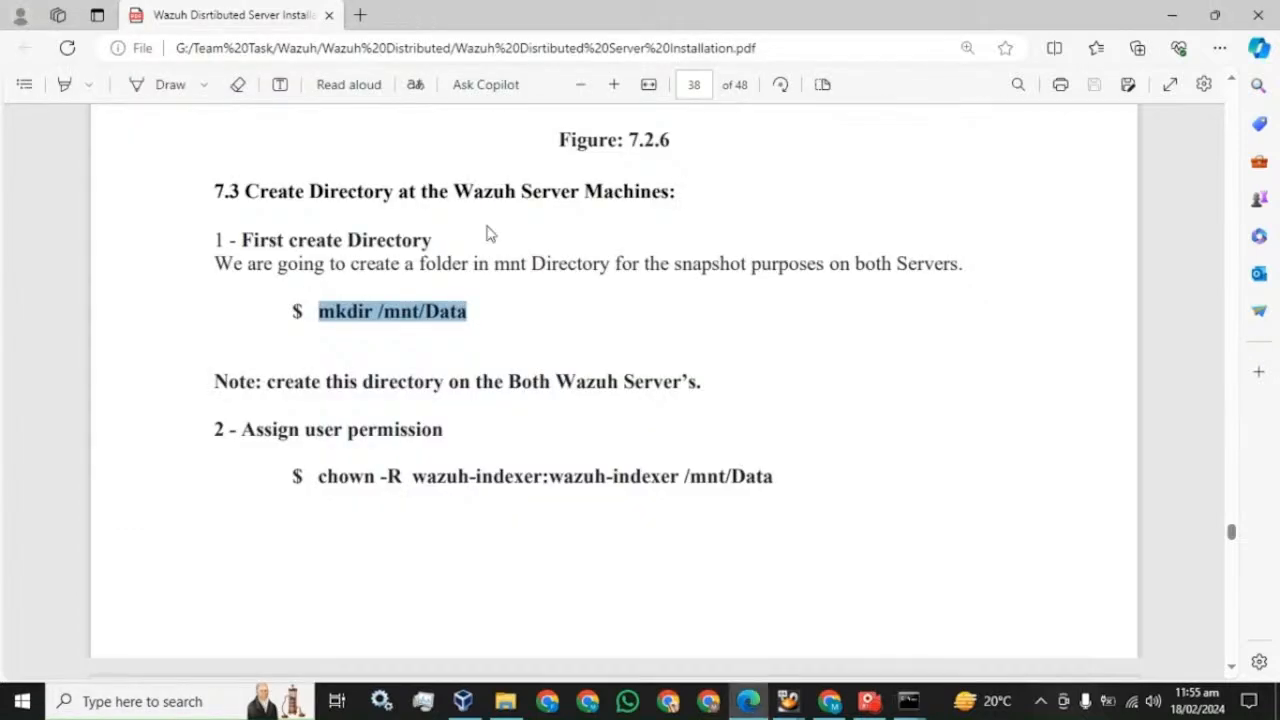
left_click(905, 702)
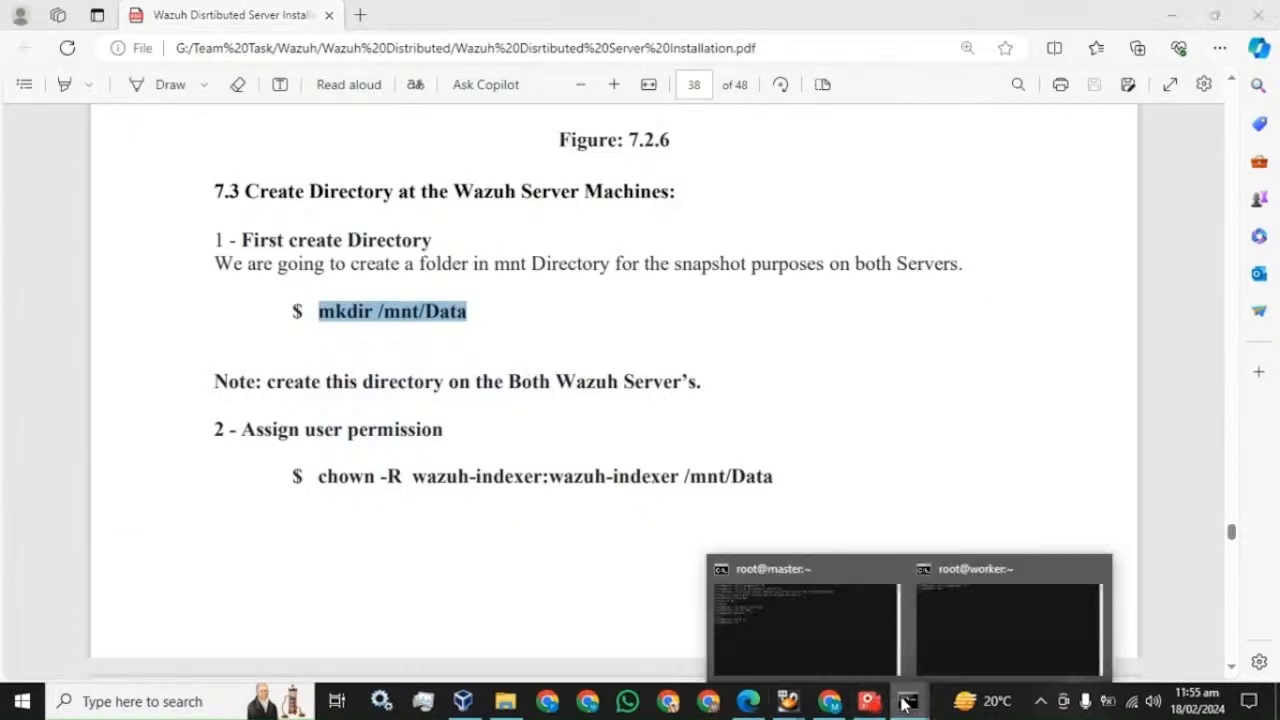
left_click(1008, 625)
right_click(394, 202)
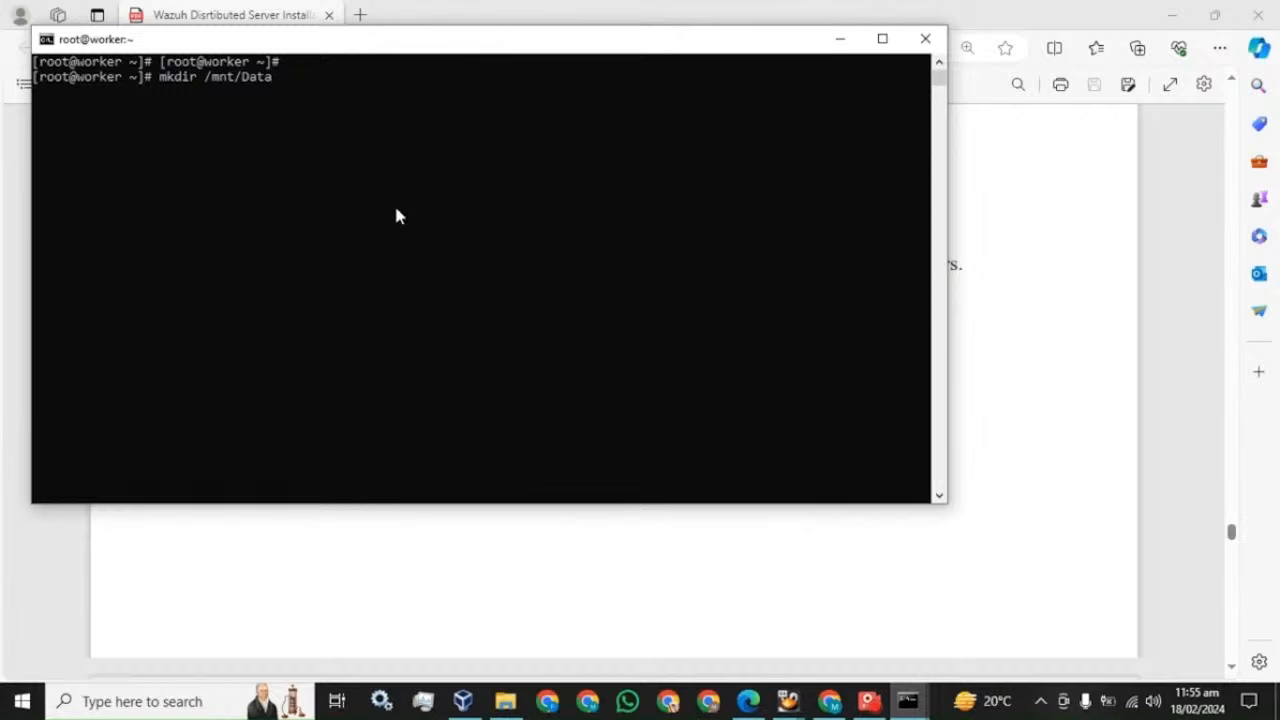
key("Return")
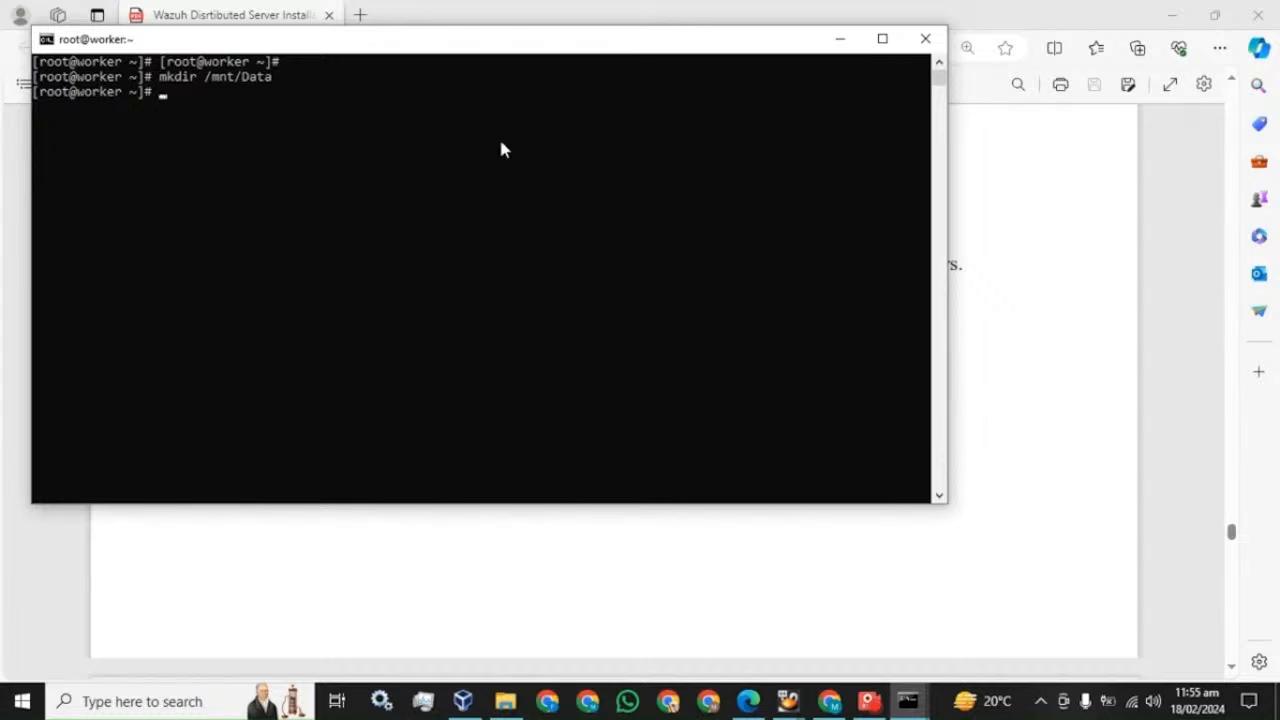
- Give wazuh-indexer recursive ownership of /mnt/Data on master and worker using chown -R
left_click(284, 18)
scroll(308, 414, "down", 1)
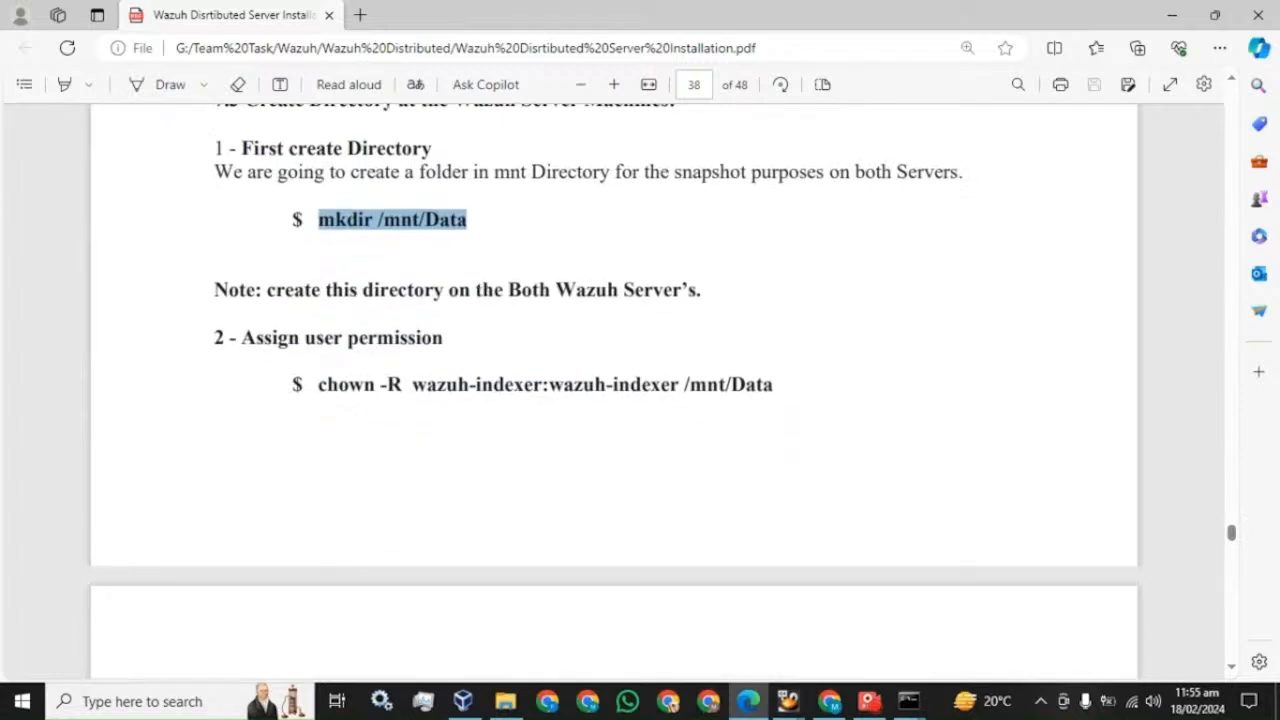
left_click(722, 300)
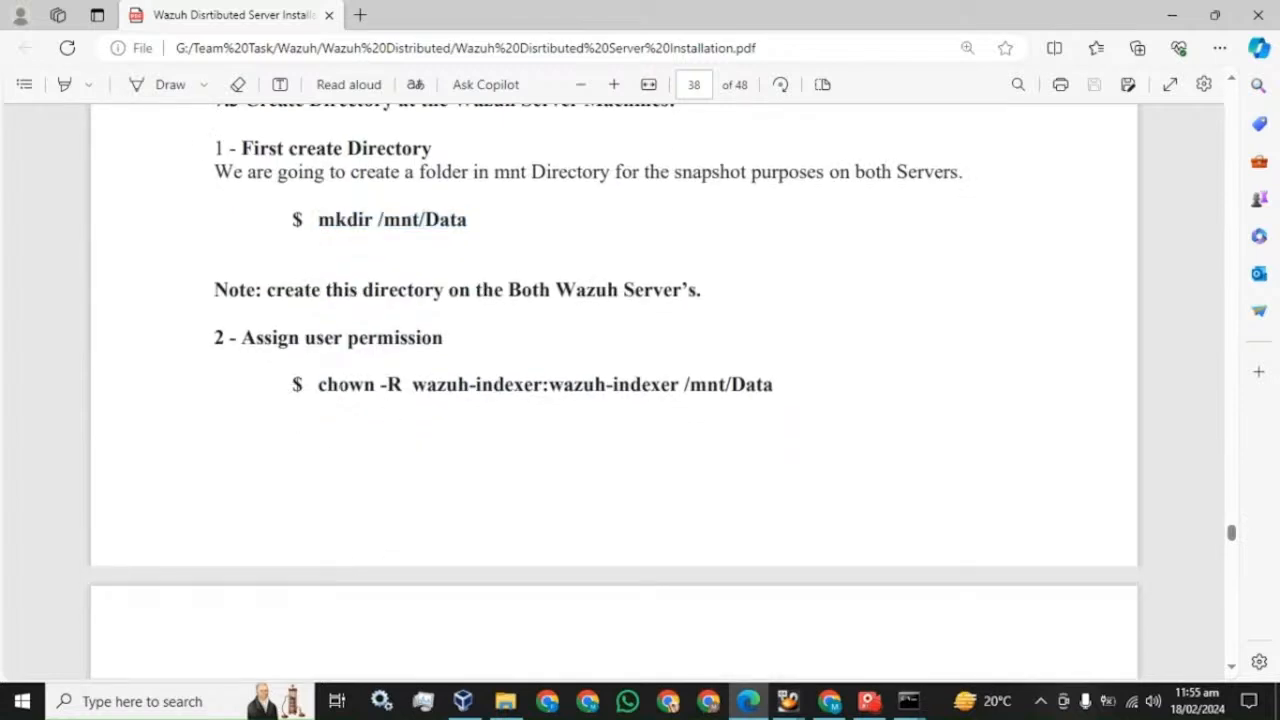
left_click_drag(318, 384, 786, 400)
key("ctrl+c")
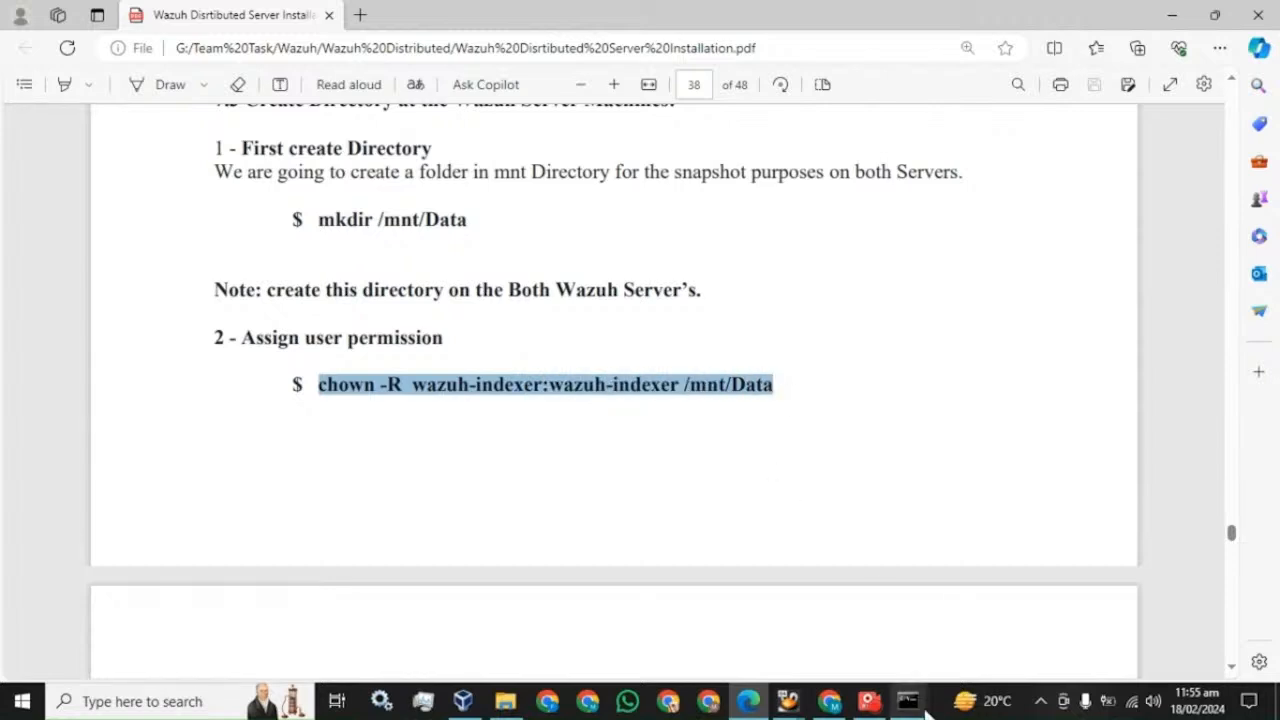
mouse_move(908, 701)
left_click(800, 614)
right_click(508, 504)
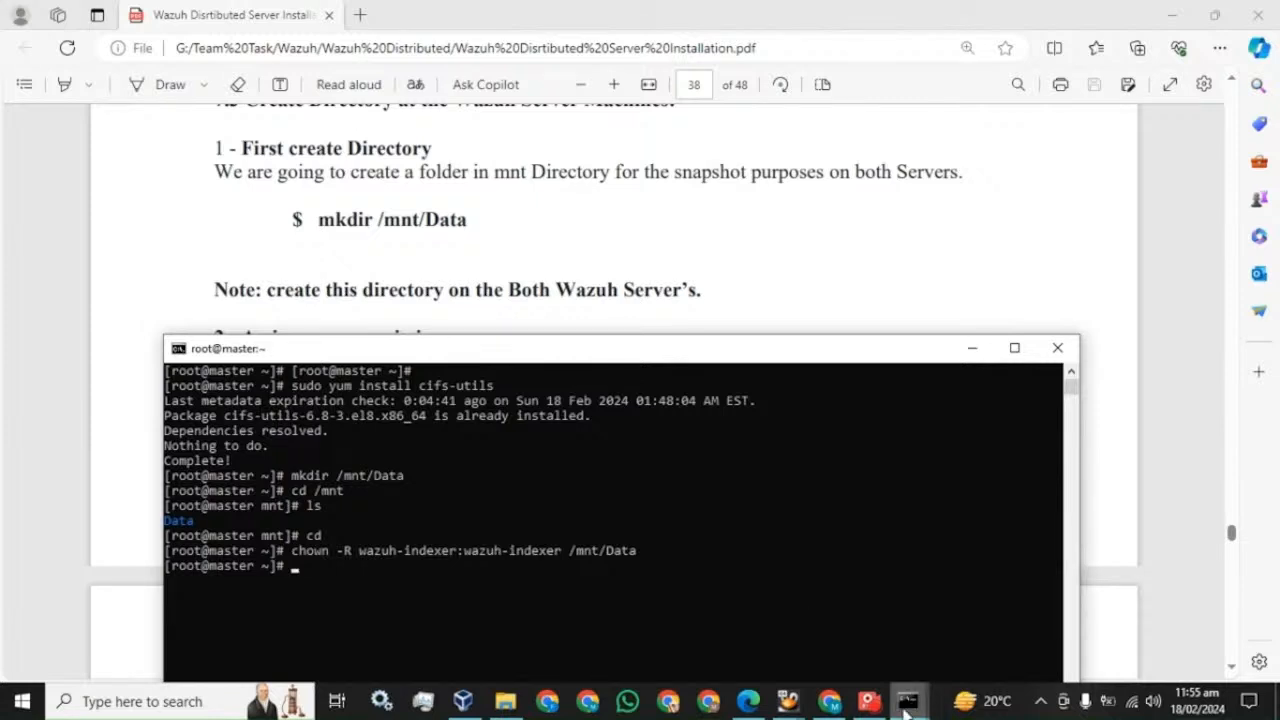
mouse_move(907, 701)
left_click(934, 633)
right_click(487, 308)
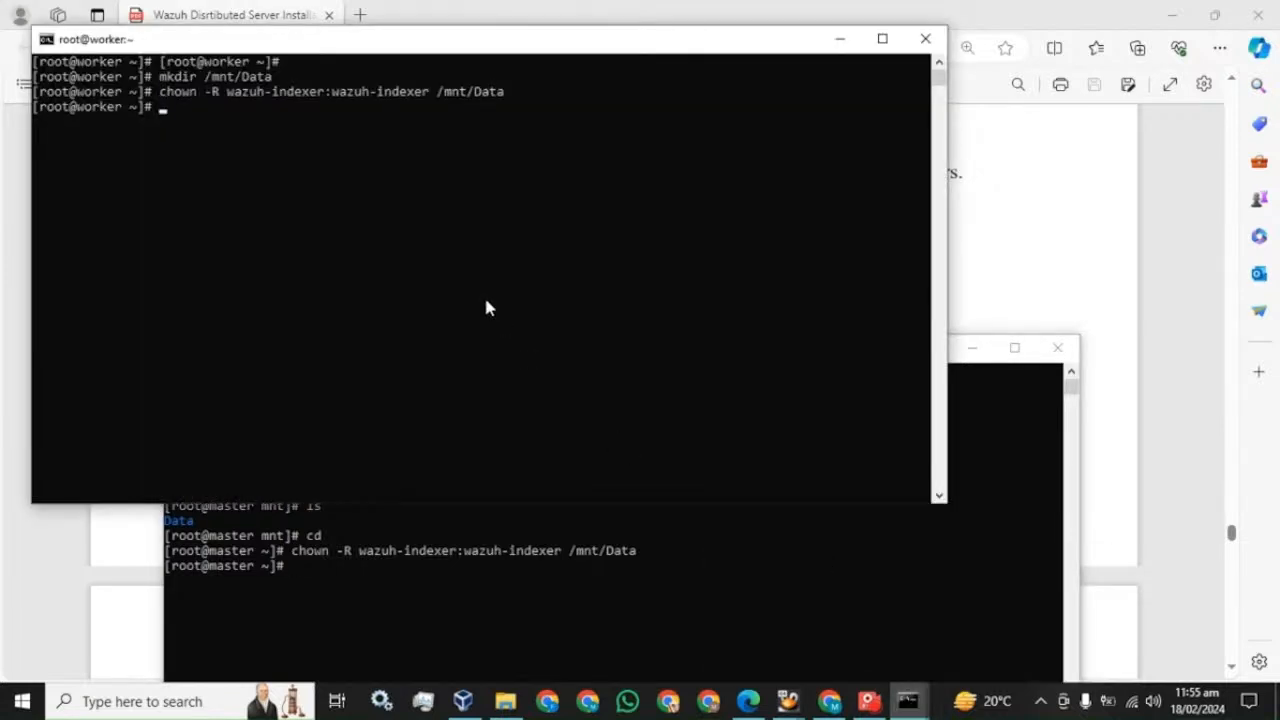
left_click(230, 12)
scroll(614, 440, "down", 4)
scroll(614, 440, "down", 1)
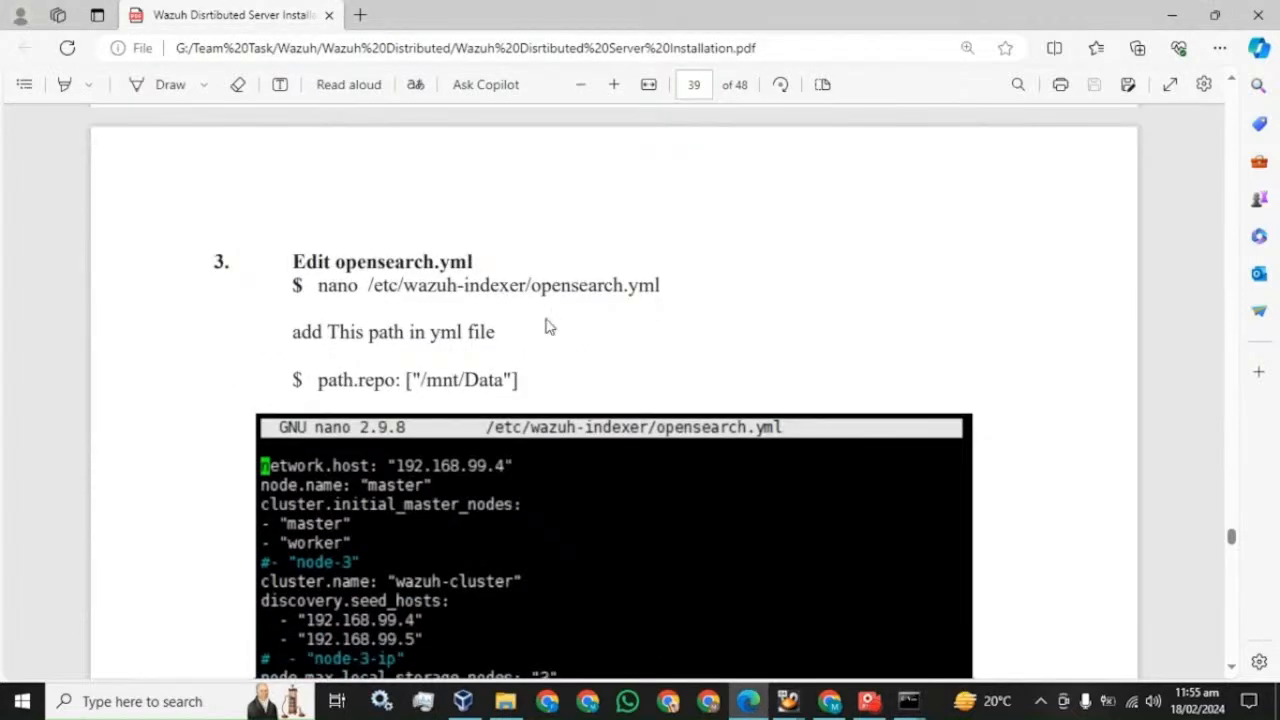
- Copy the guide's nano /etc/wazuh-indexer/opensearch.yml command
mouse_move(661, 285)
left_mouse_down()
mouse_move(328, 285)
mouse_move(663, 290)
left_mouse_up()
left_click(319, 288)
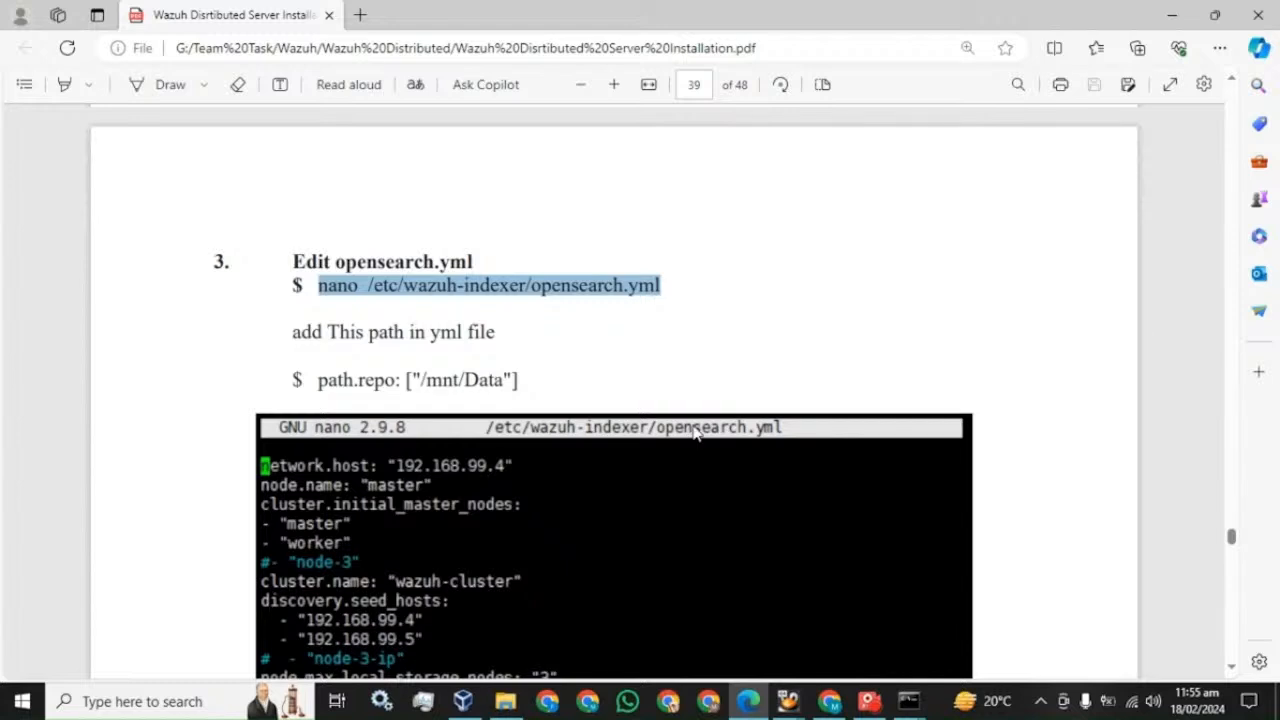
mouse_move(911, 706)
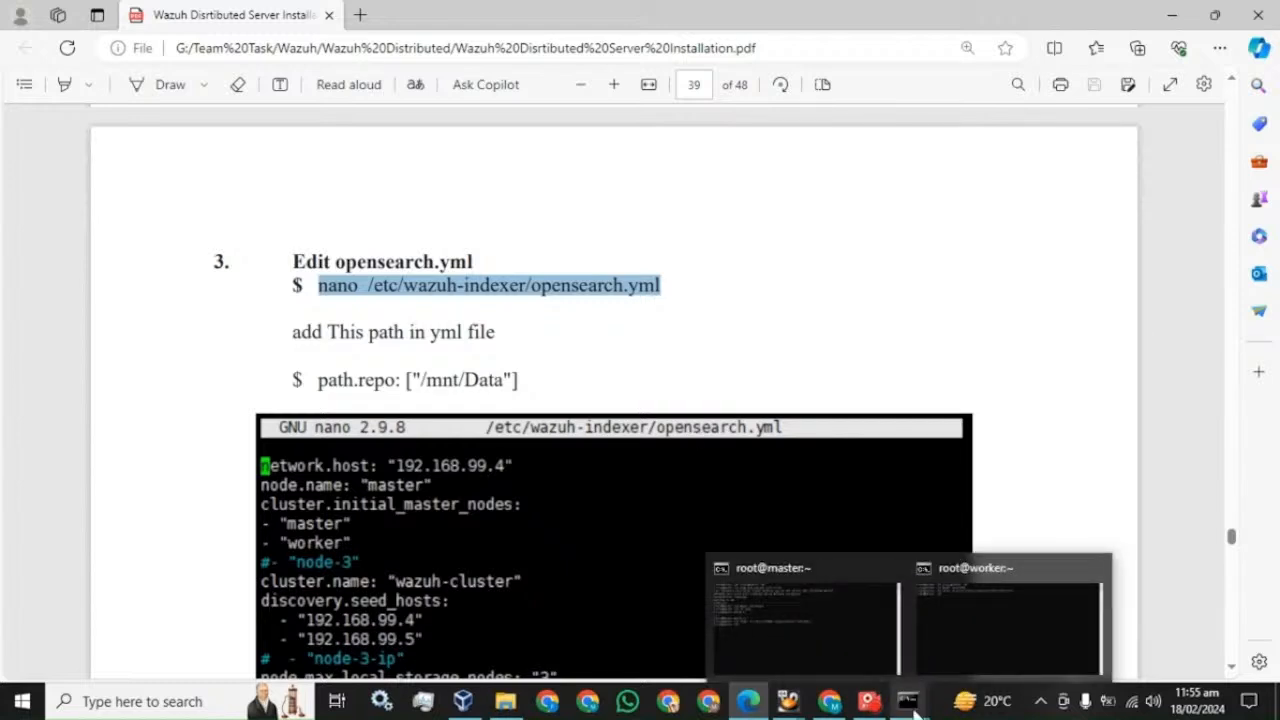
left_click(873, 706)
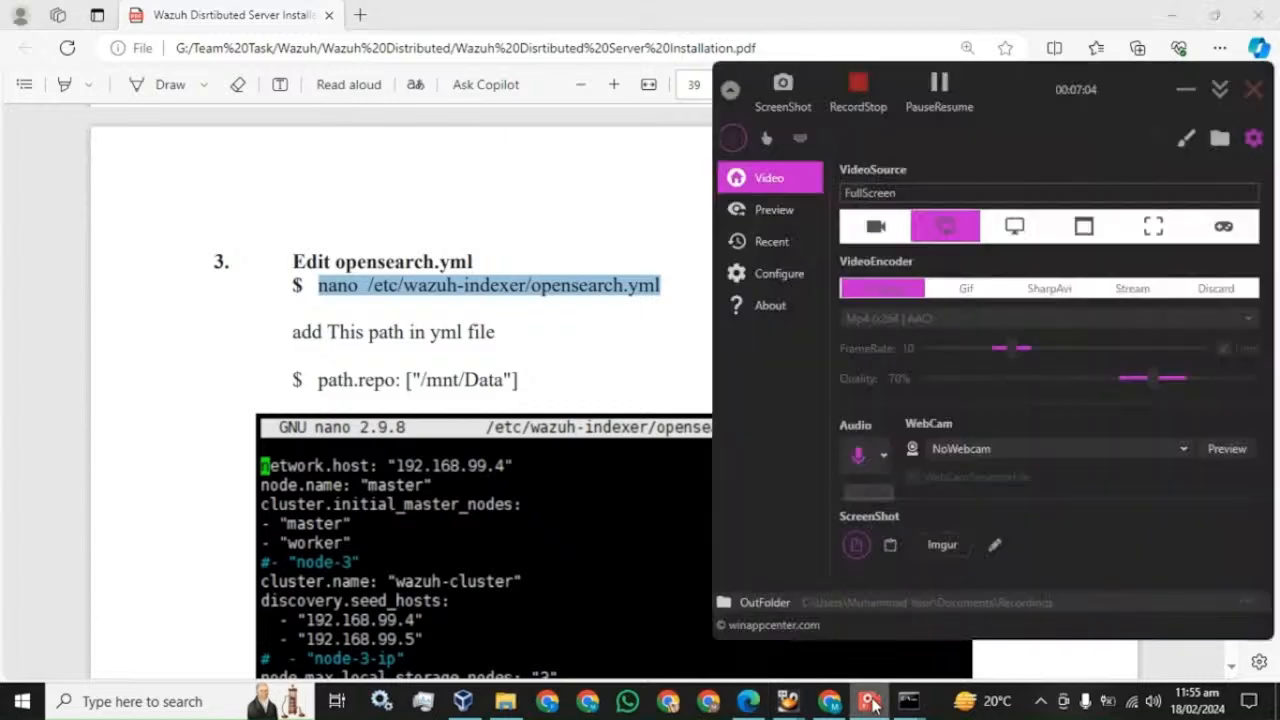
left_click(943, 88)
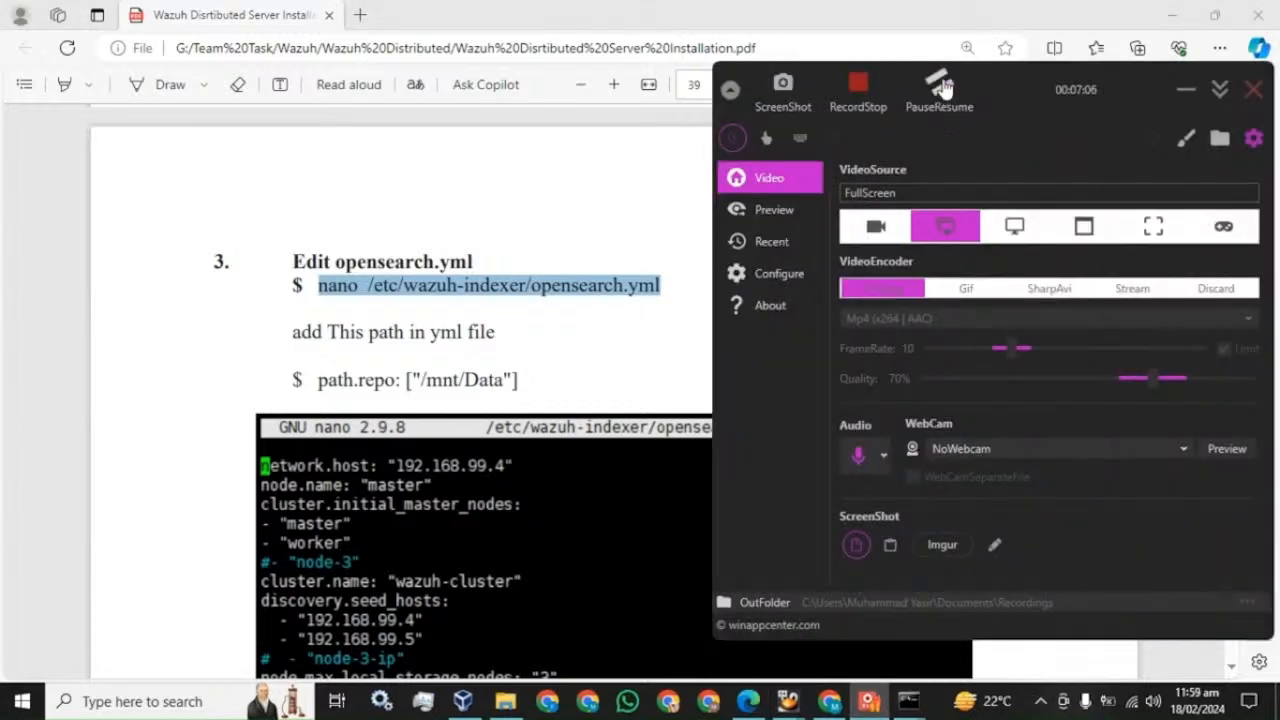
left_click(943, 88)
left_click(553, 343)
left_click(553, 343)
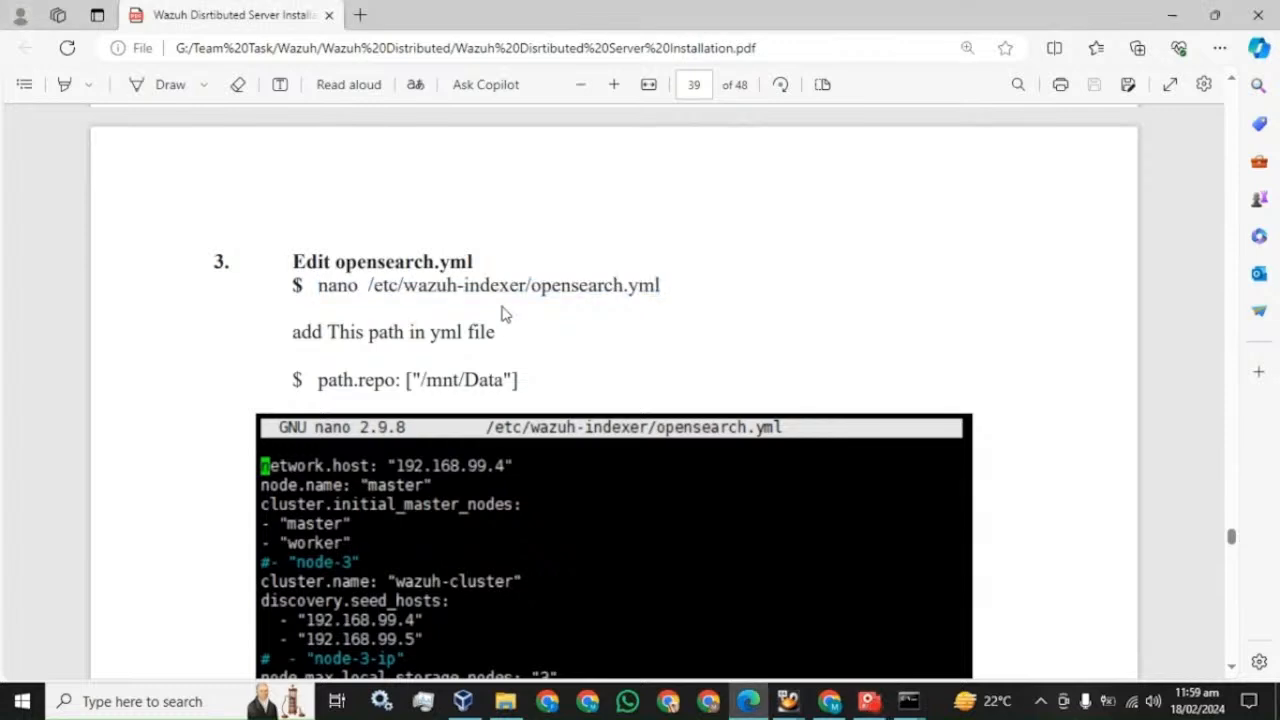
left_click_drag(318, 285, 660, 285)
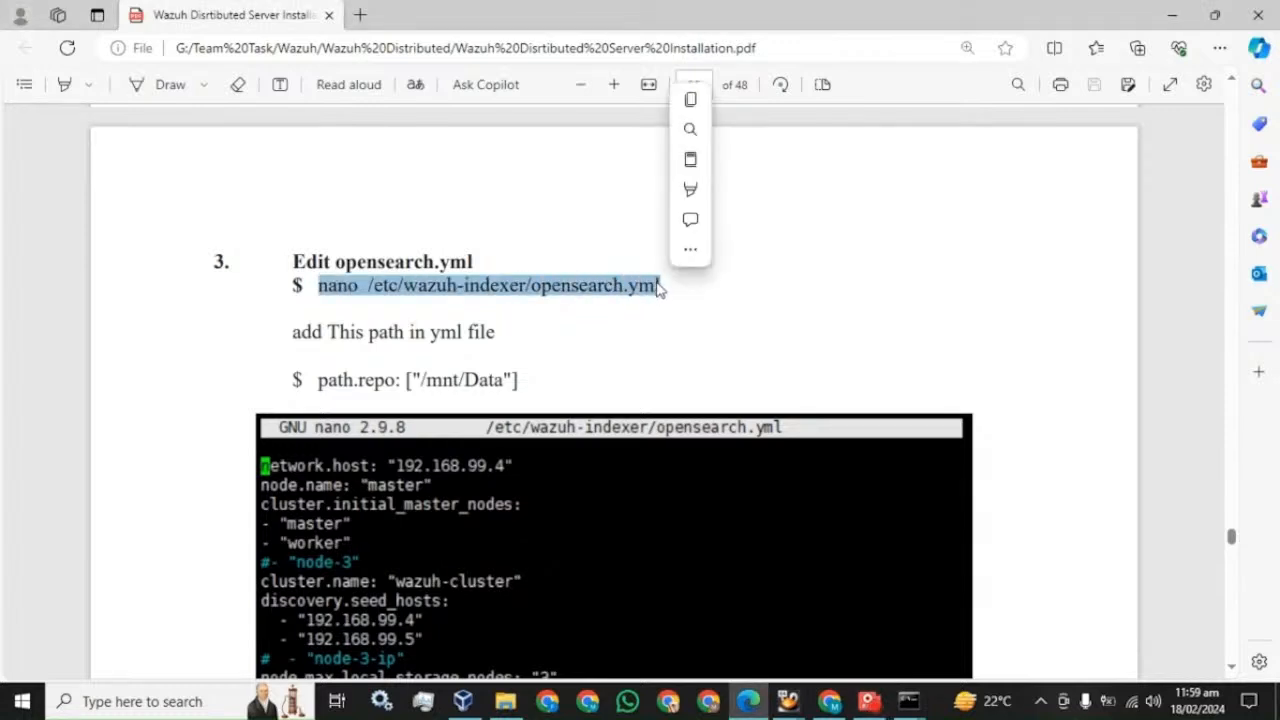
key("ctrl+c")
- Paste the nano opensearch.yml command at the master server's prompt
scroll(614, 400, "down", 2)
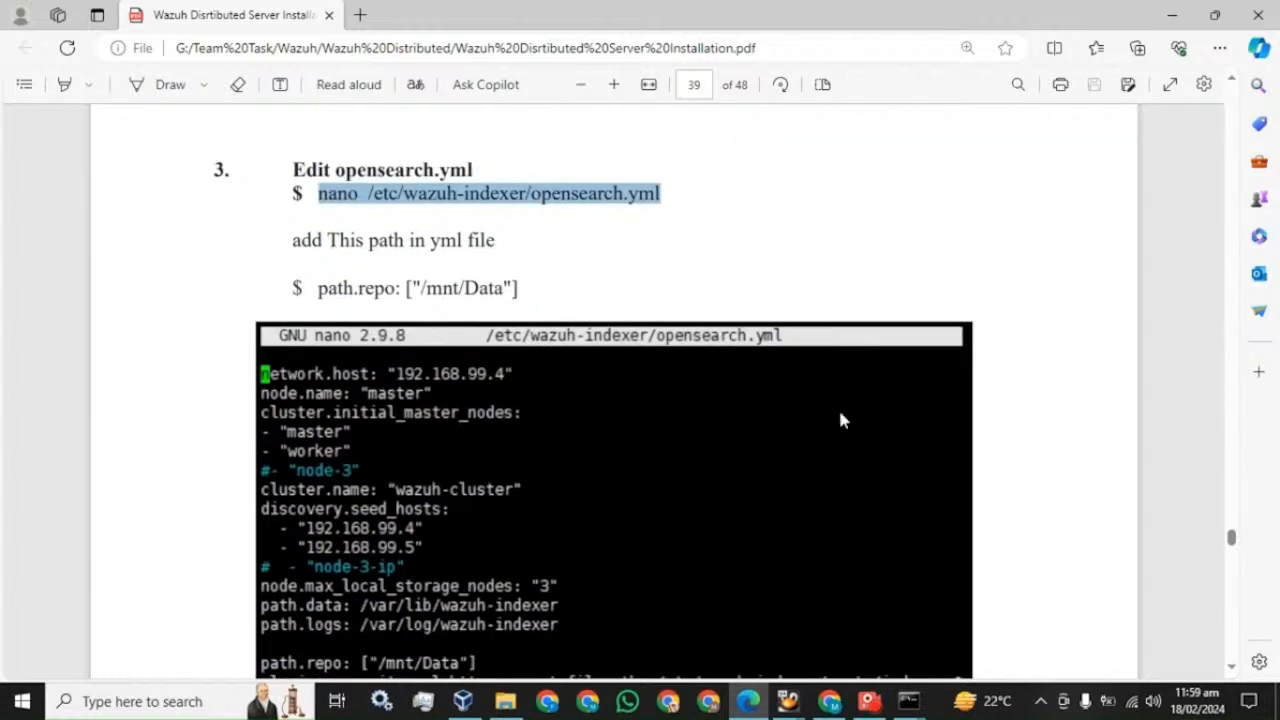
mouse_move(908, 700)
left_click(796, 617)
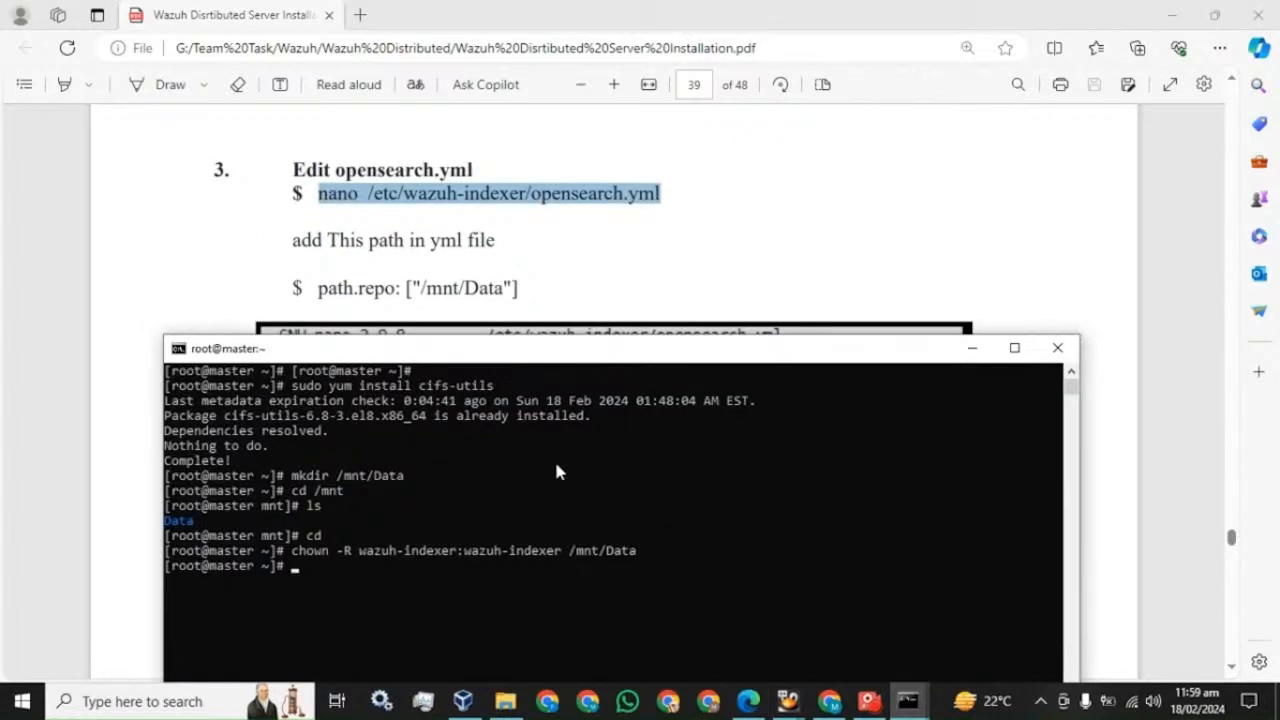
right_click(496, 471)
- Open master's opensearch.yml in a full-screen nano and select the guide's path.repo line
key("Return")
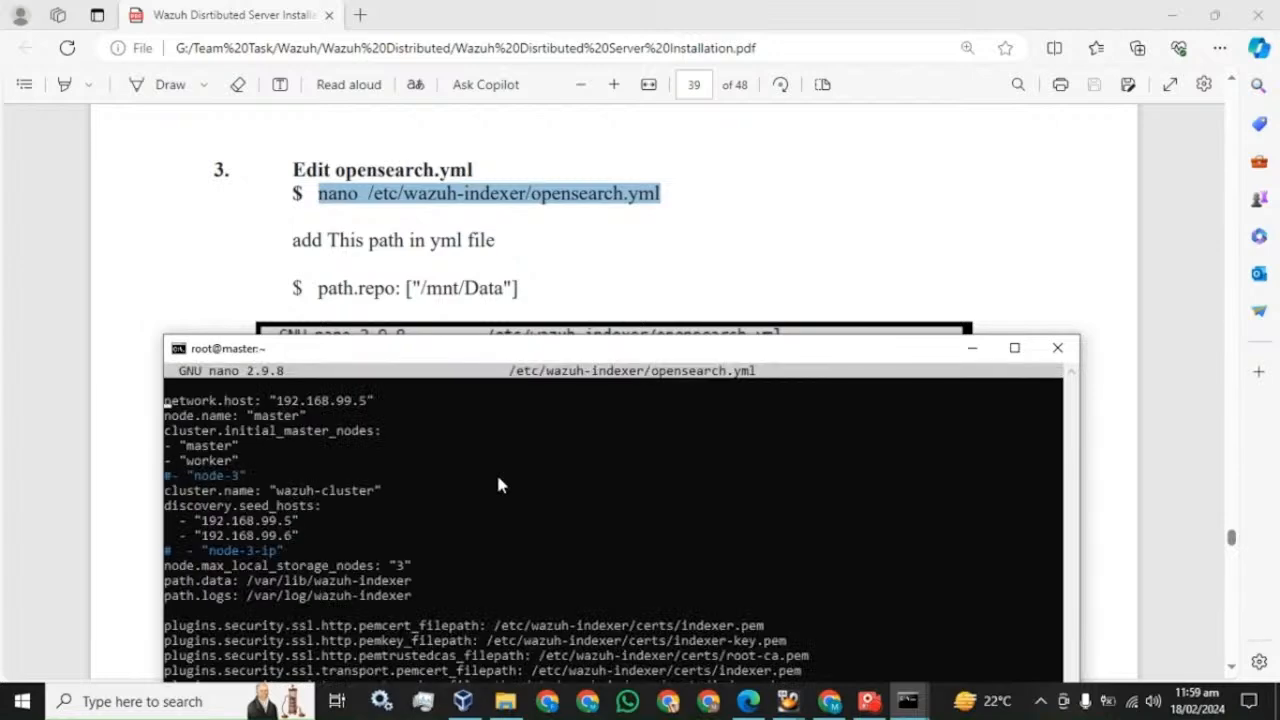
left_click(1014, 347)
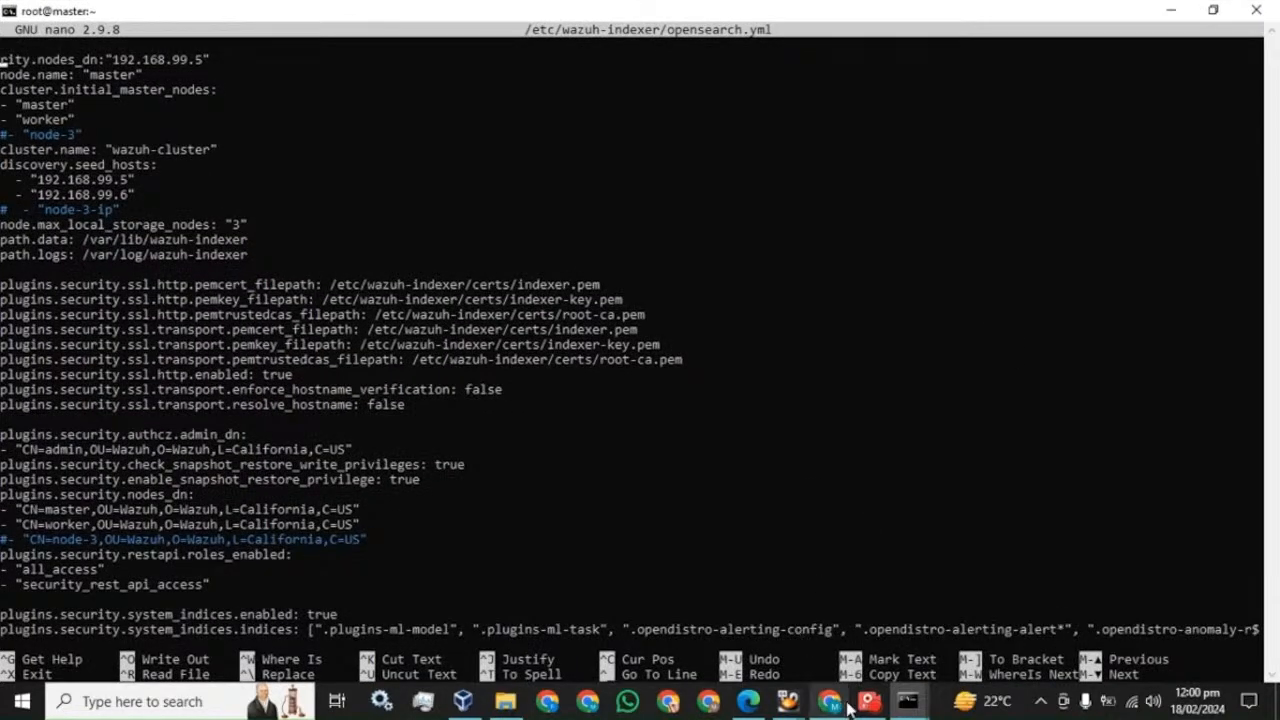
left_click(867, 701)
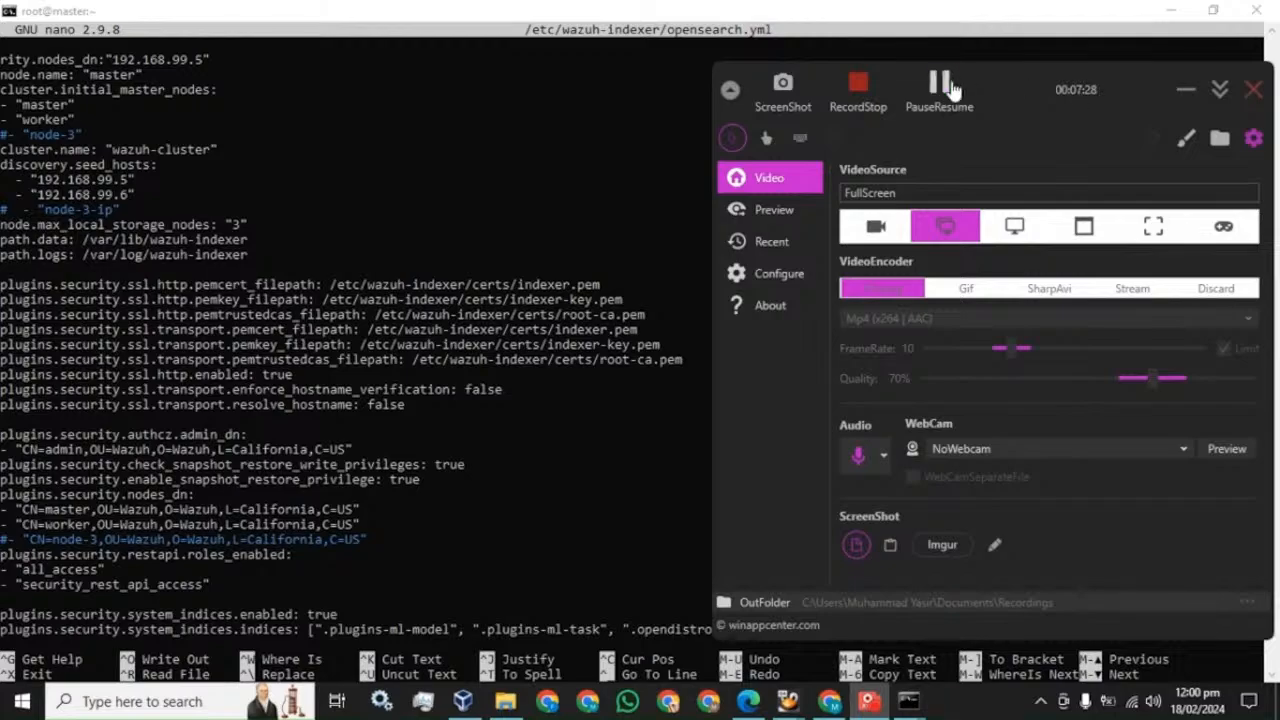
left_click(745, 702)
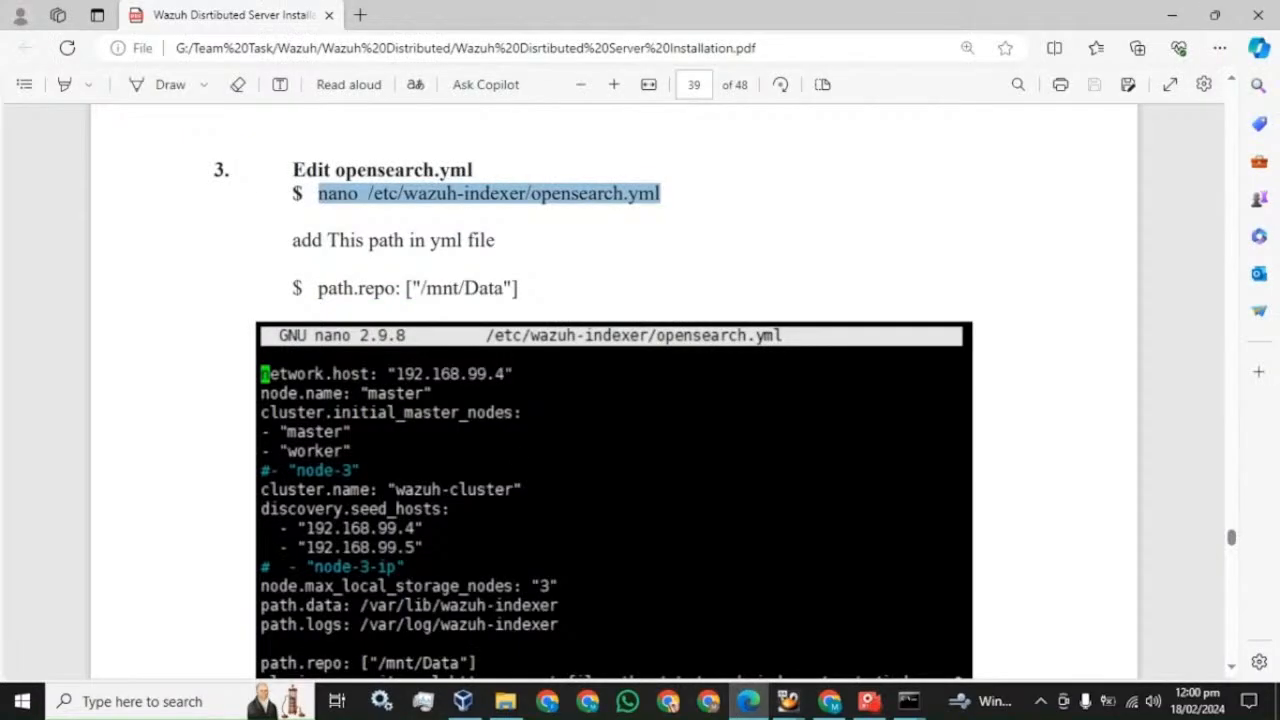
left_click_drag(318, 288, 518, 288)
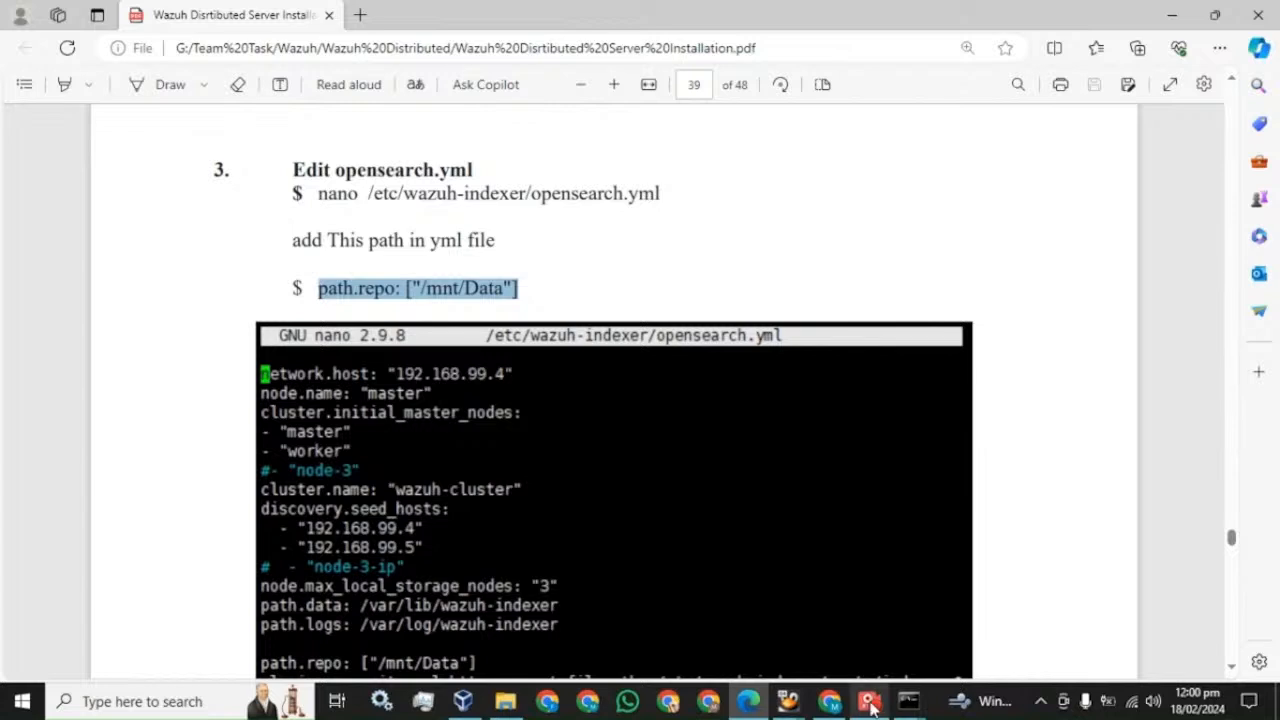
- Insert path.repo: ["/mnt/Data"] below path.logs, remove the blank line, and save the file
left_click(835, 651)
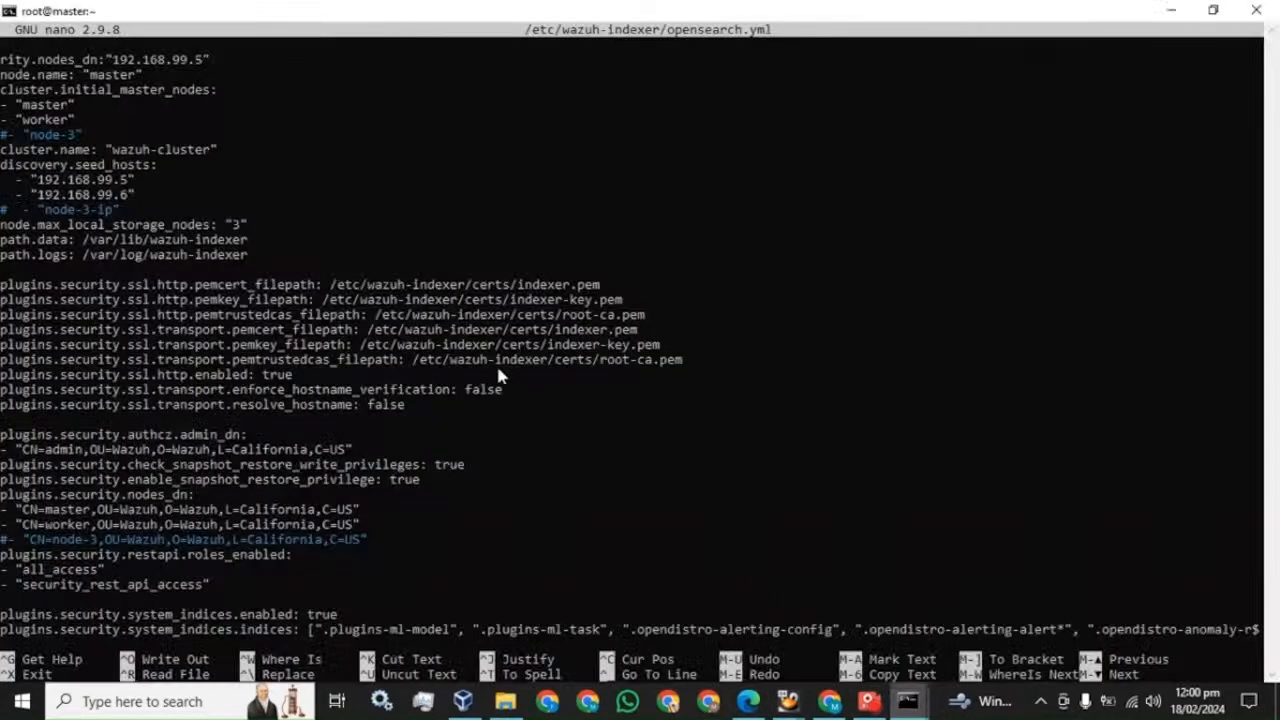
key("Down")
key("Down")
key("Down")
key("Down")
key("Down")
key("Down")
key("Down")
key("Down")
key("Down")
key("Down")
key("Down")
key("Down")
key("Down")
key("Down")
right_click(356, 233)
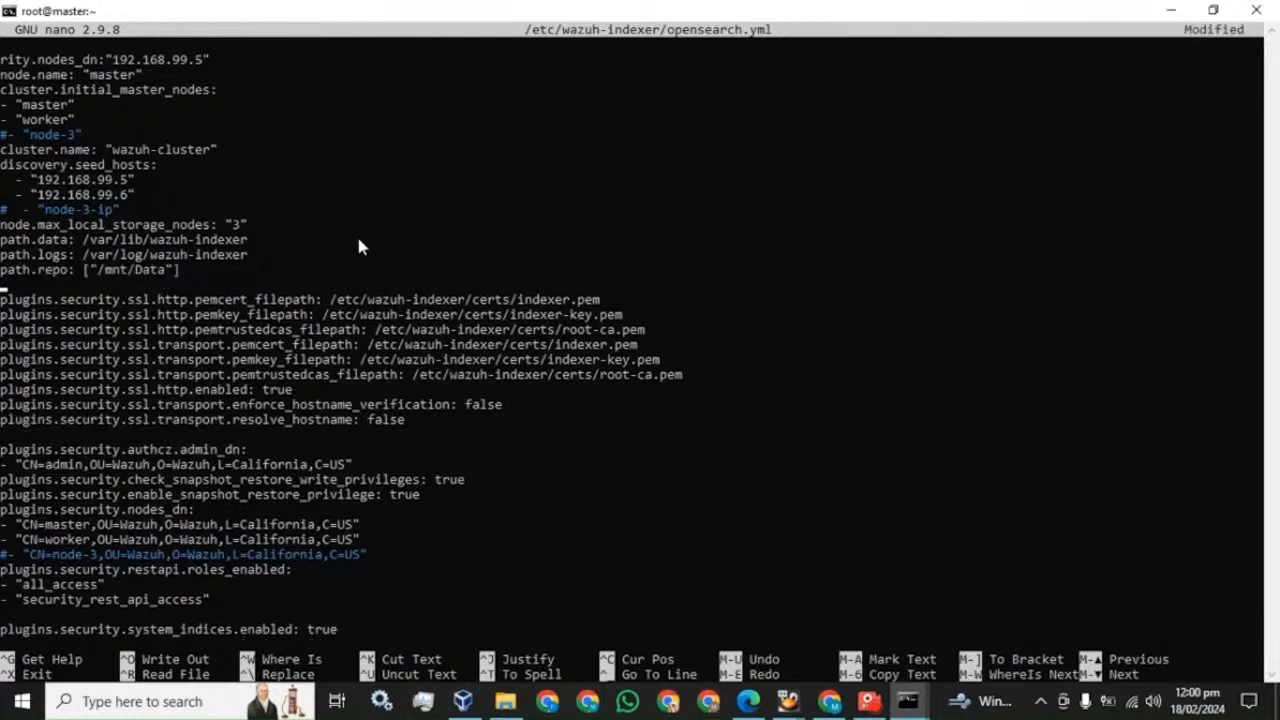
key("BackSpace")
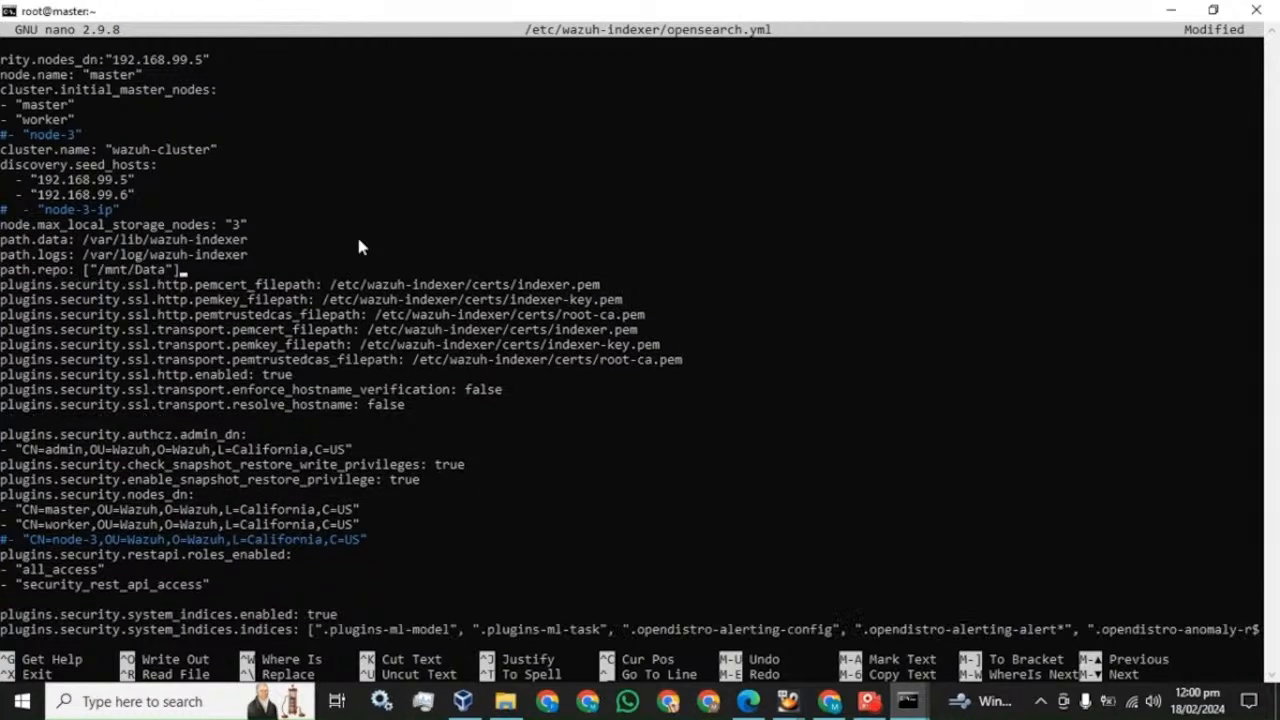
key("ctrl+x")
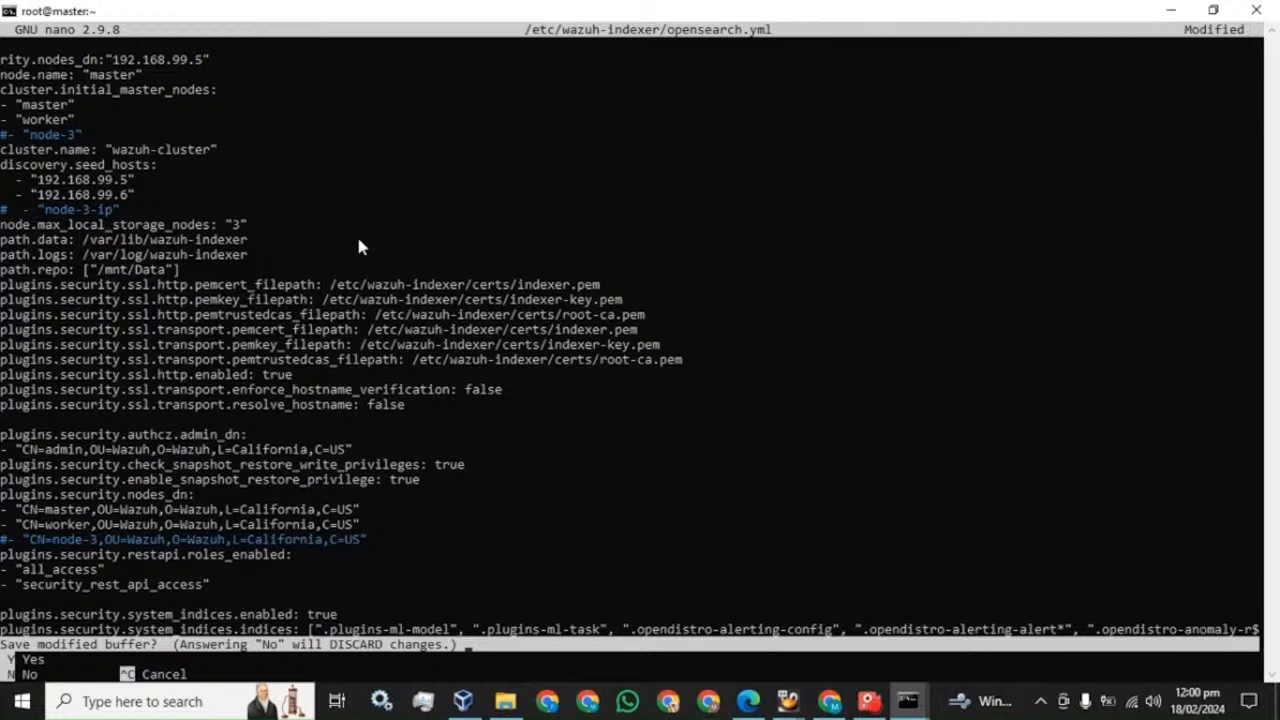
key("y")
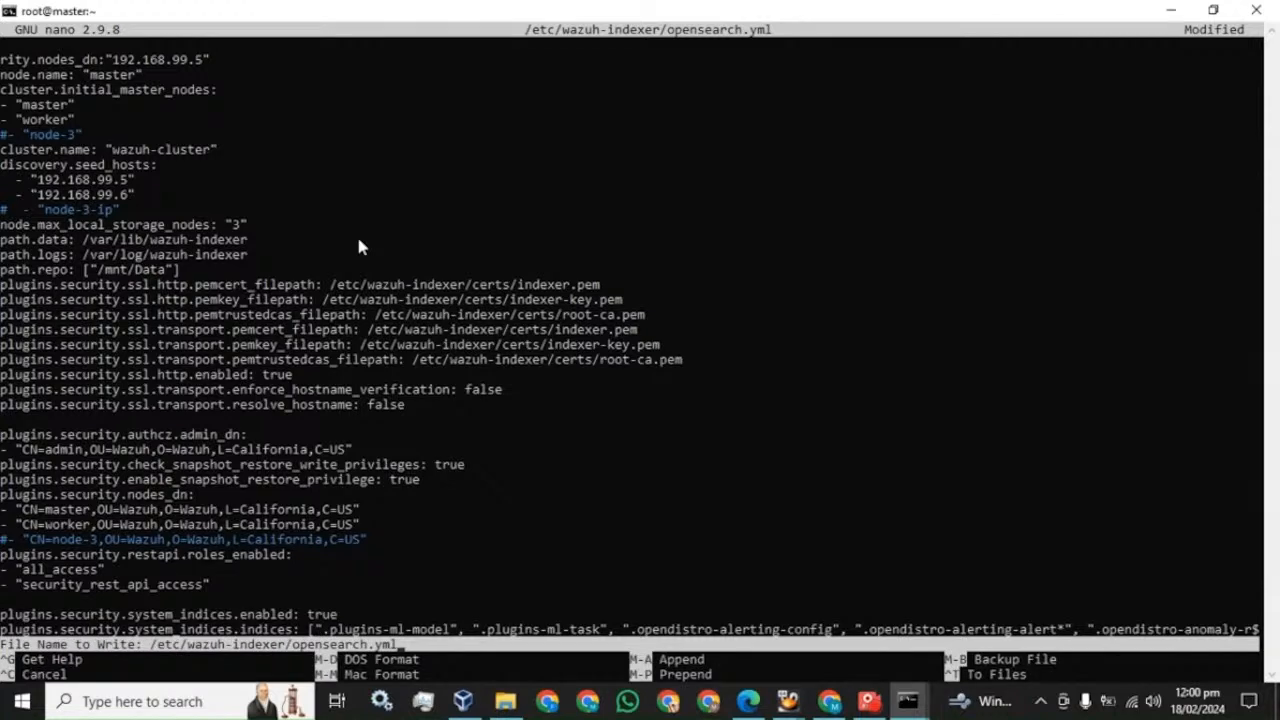
key("Return")
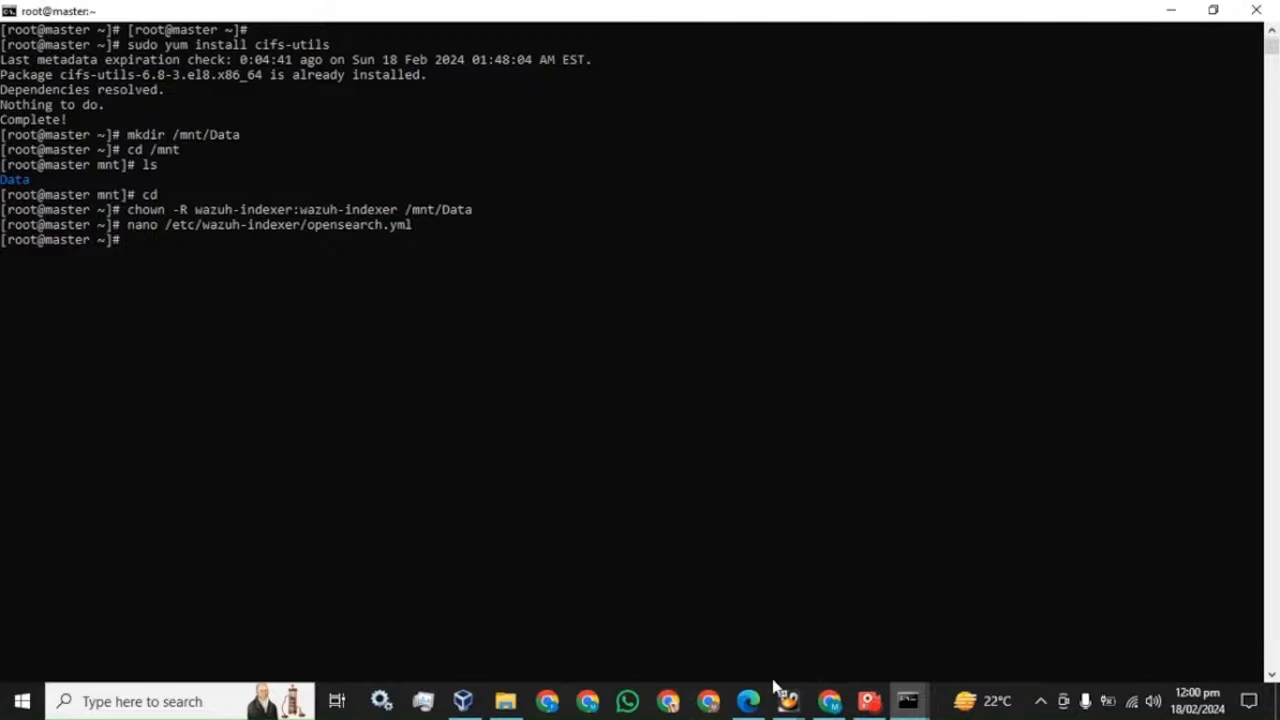
- Open /etc/wazuh-indexer/opensearch.yml in nano on the worker server
left_click(749, 700)
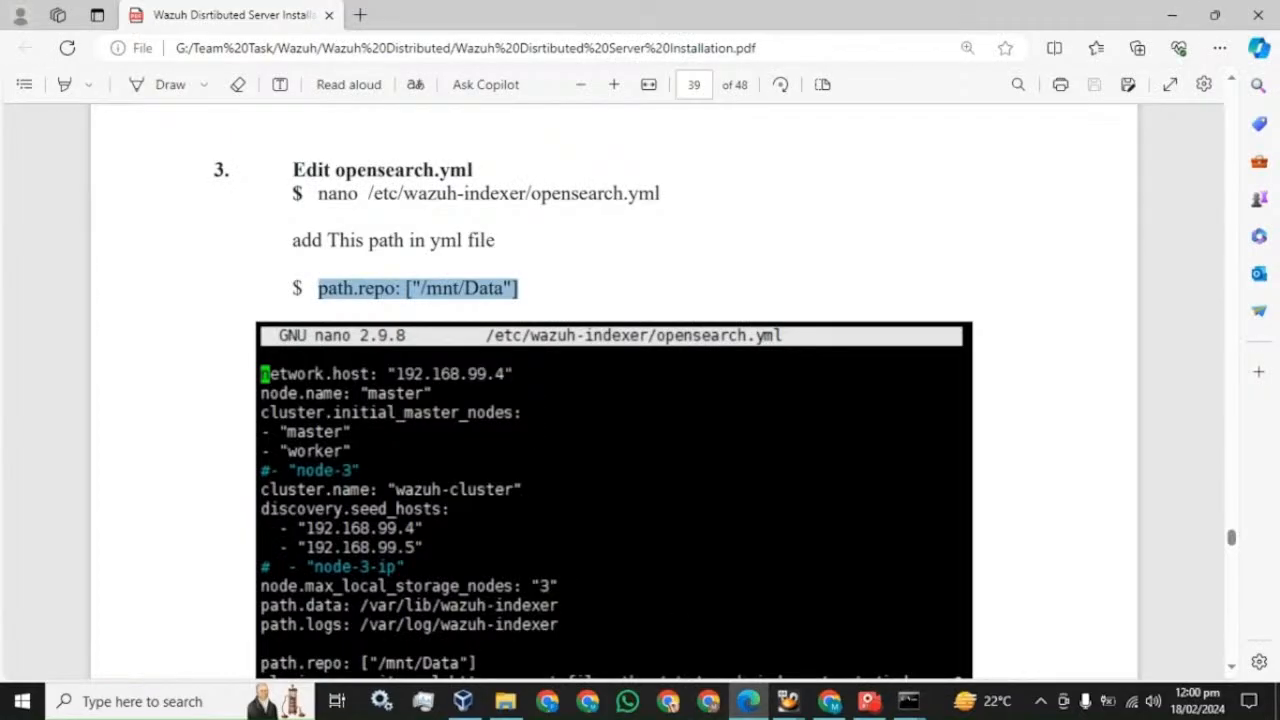
left_click(640, 230)
left_click_drag(318, 193, 660, 193)
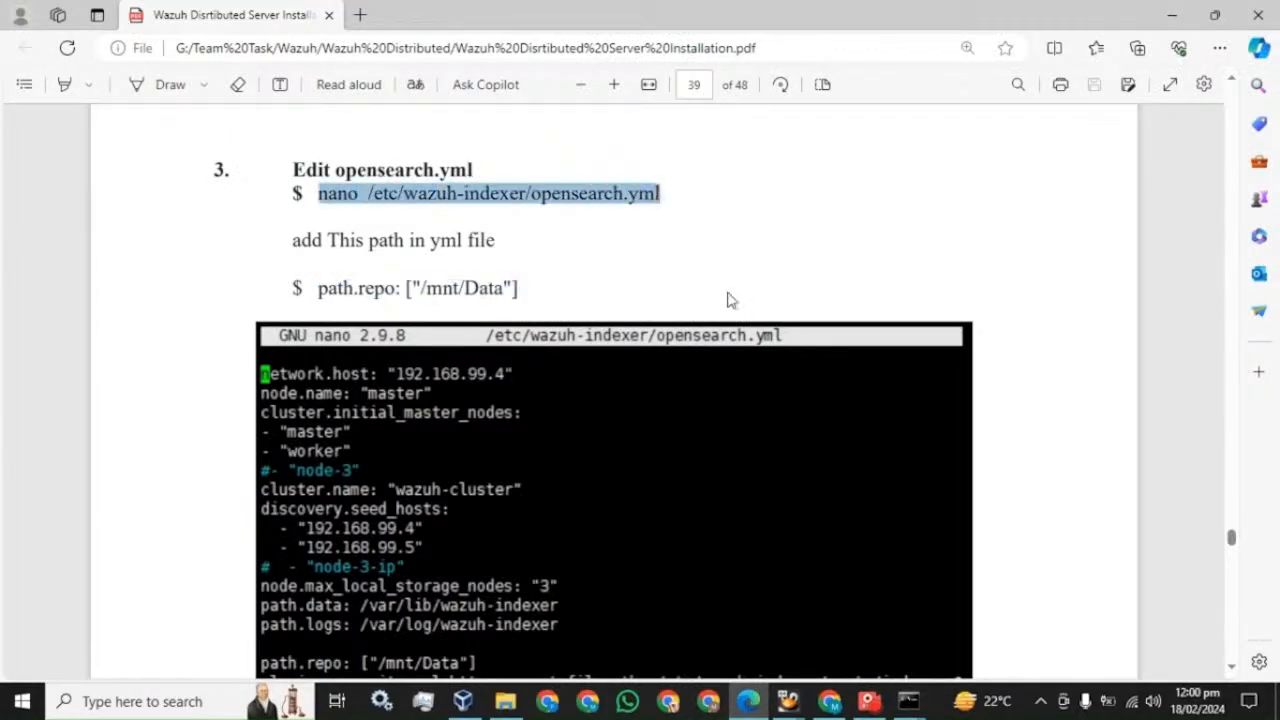
left_click(908, 700)
right_click(512, 297)
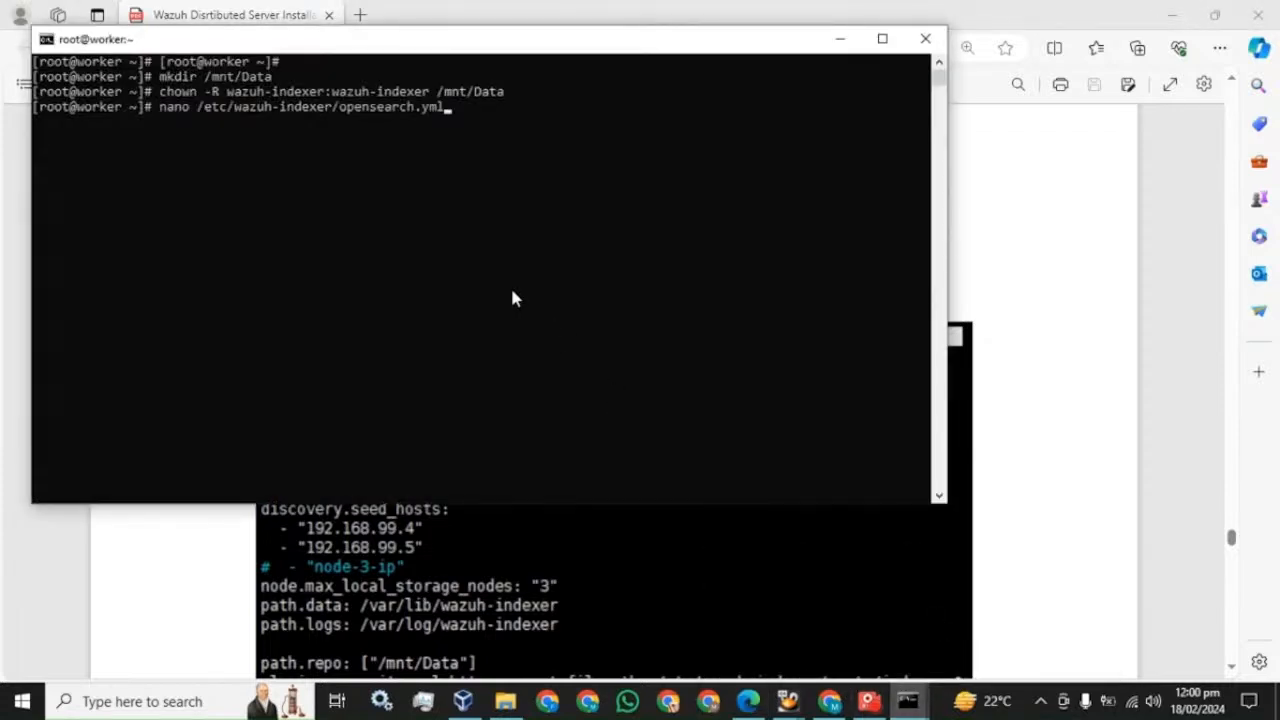
key("Return")
key("Down")
key("Down")
key("Down")
key("Down")
key("Down")
key("Down")
key("Down")
key("Down")
key("Down")
key("Down")
key("Down")
key("Down")
key("Down")
key("Down")
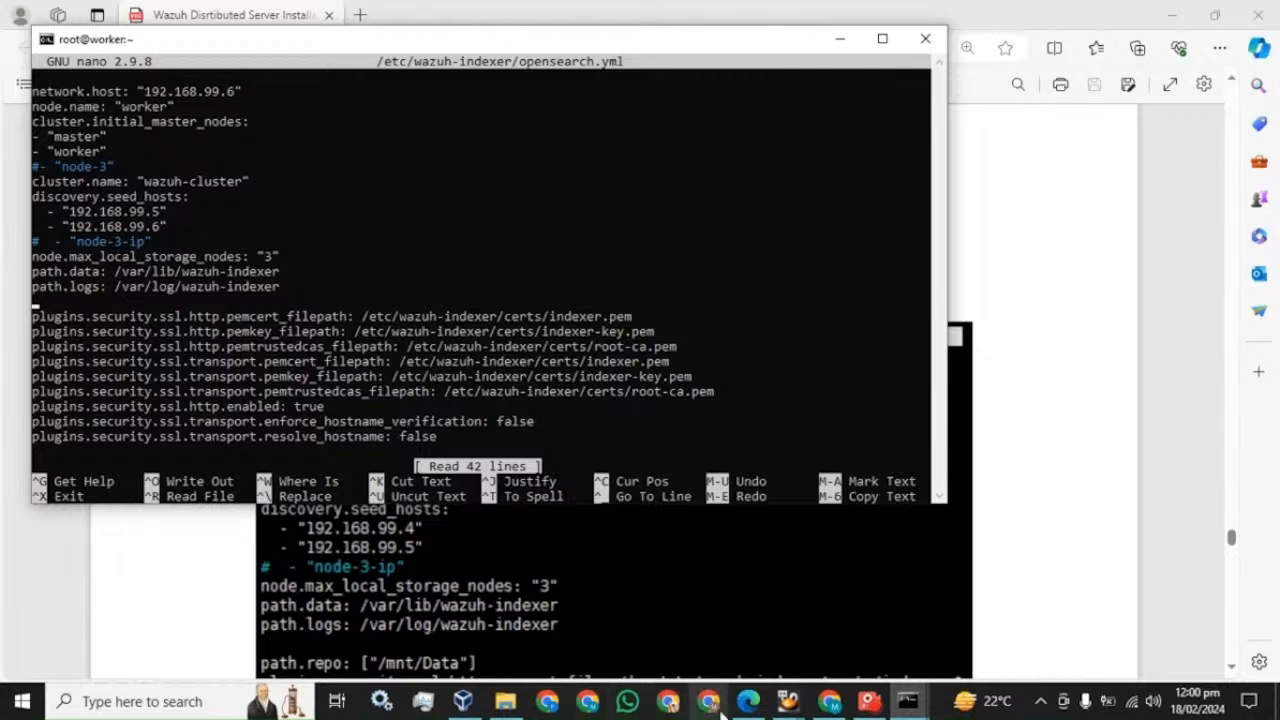
- Select the path.repo: ["/mnt/Data"] line in the guide for the worker's config
mouse_move(743, 708)
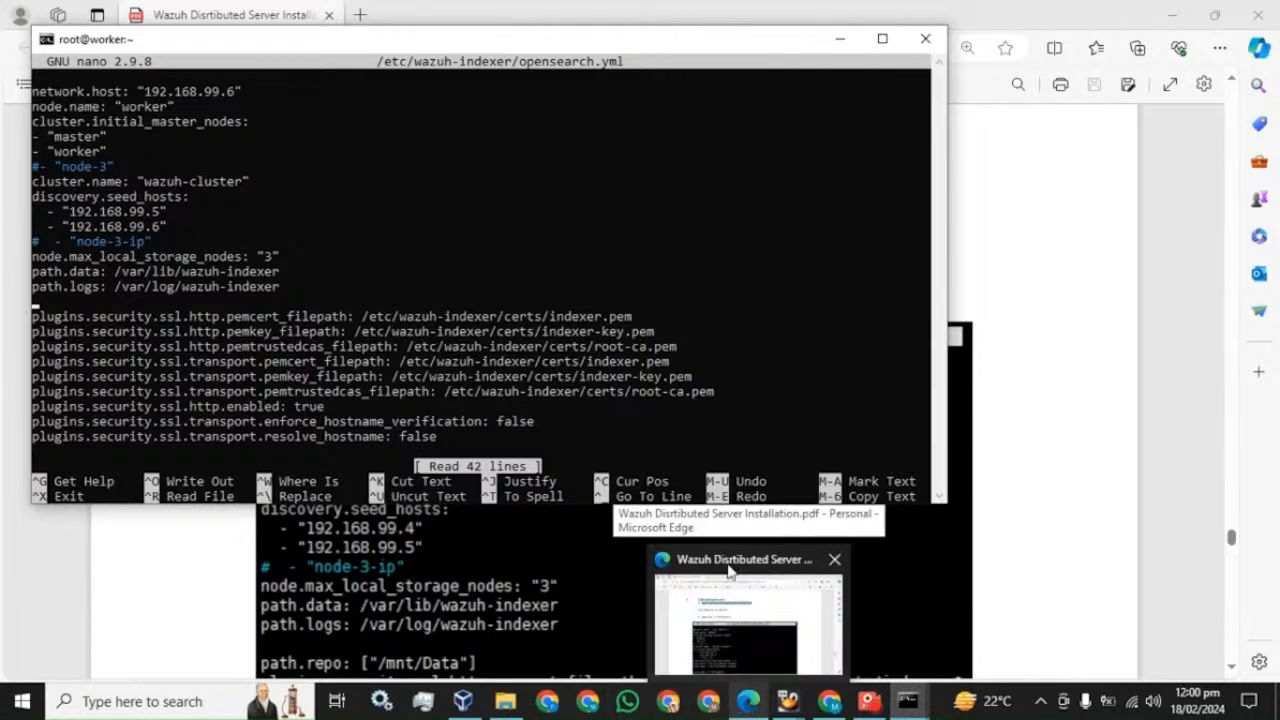
left_click(748, 622)
left_click_drag(320, 290, 517, 289)
left_click(541, 294)
left_click(319, 292)
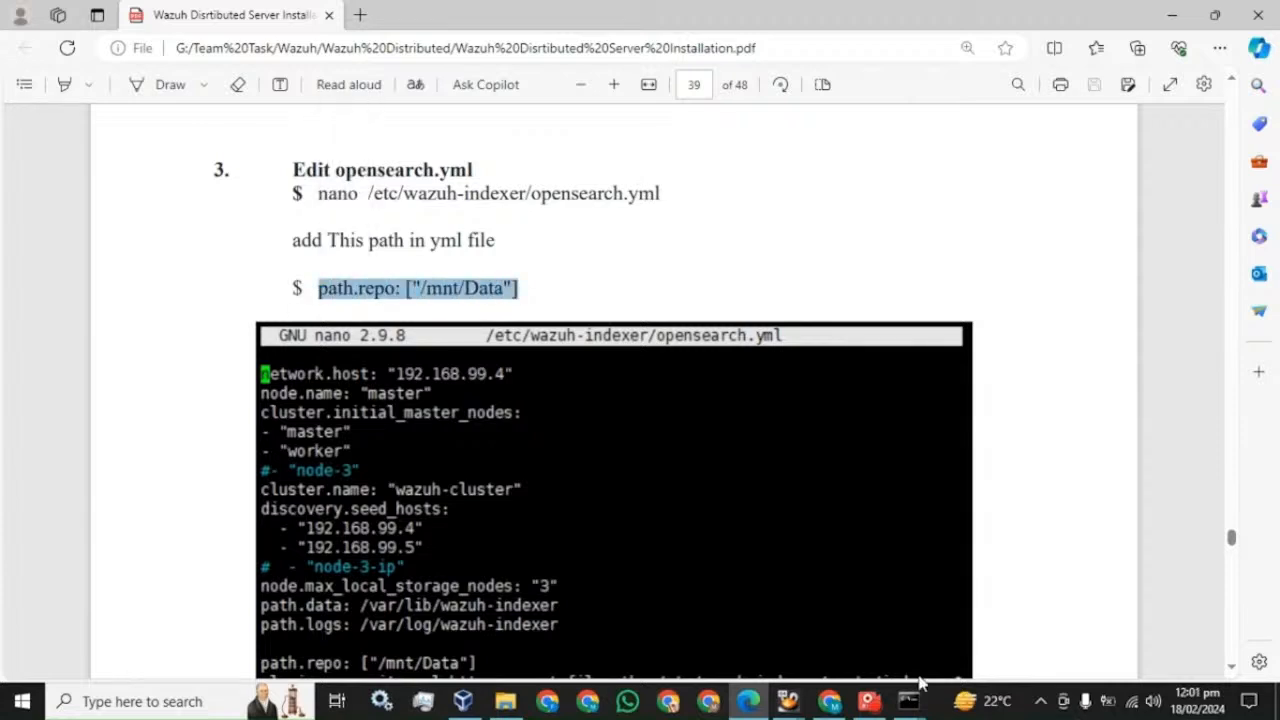
mouse_move(908, 700)
left_click(924, 566)
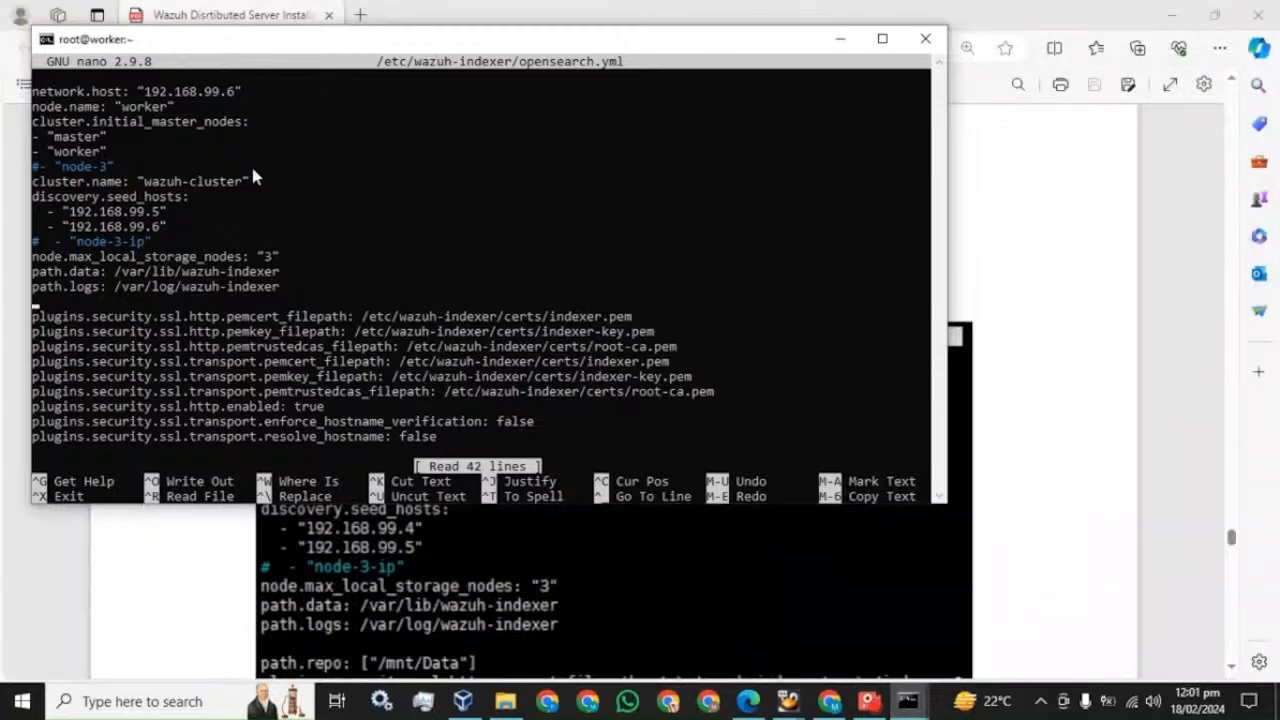
- Paste path.repo below path.logs in the worker's opensearch.yml and save it
right_click(252, 172)
key("BackSpace")
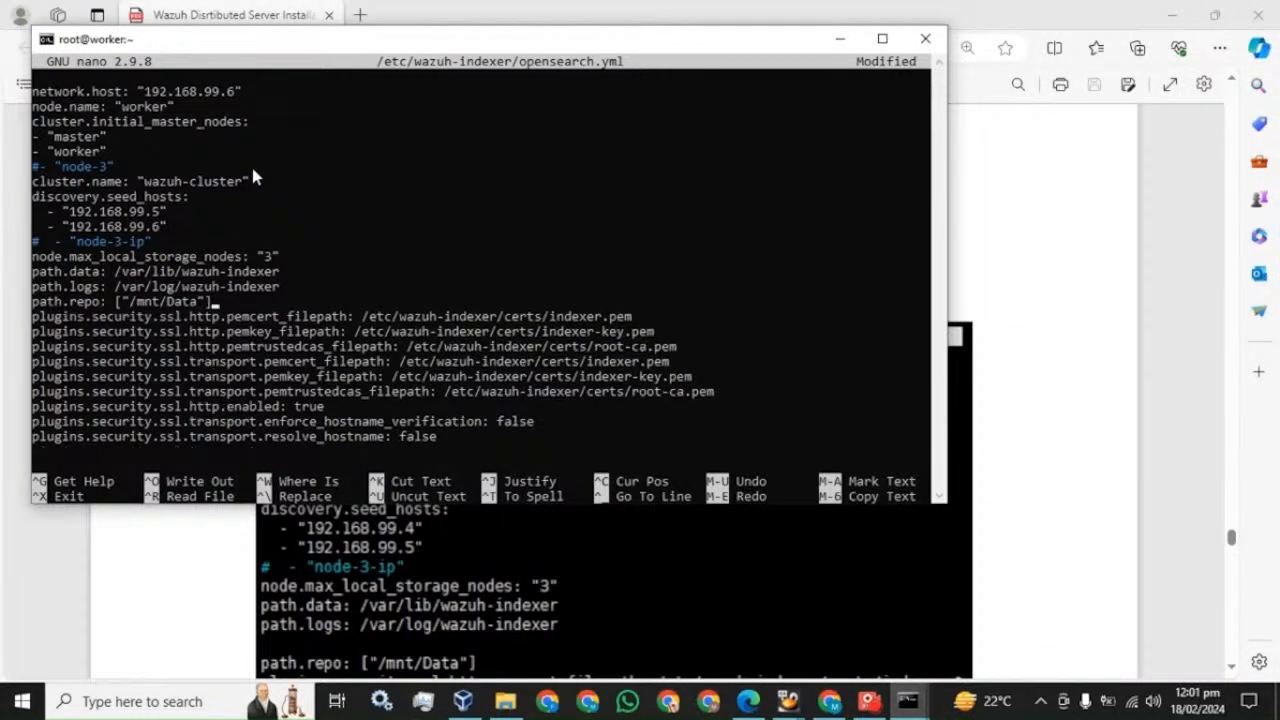
key("ctrl+x")
key("y")
key("Return")
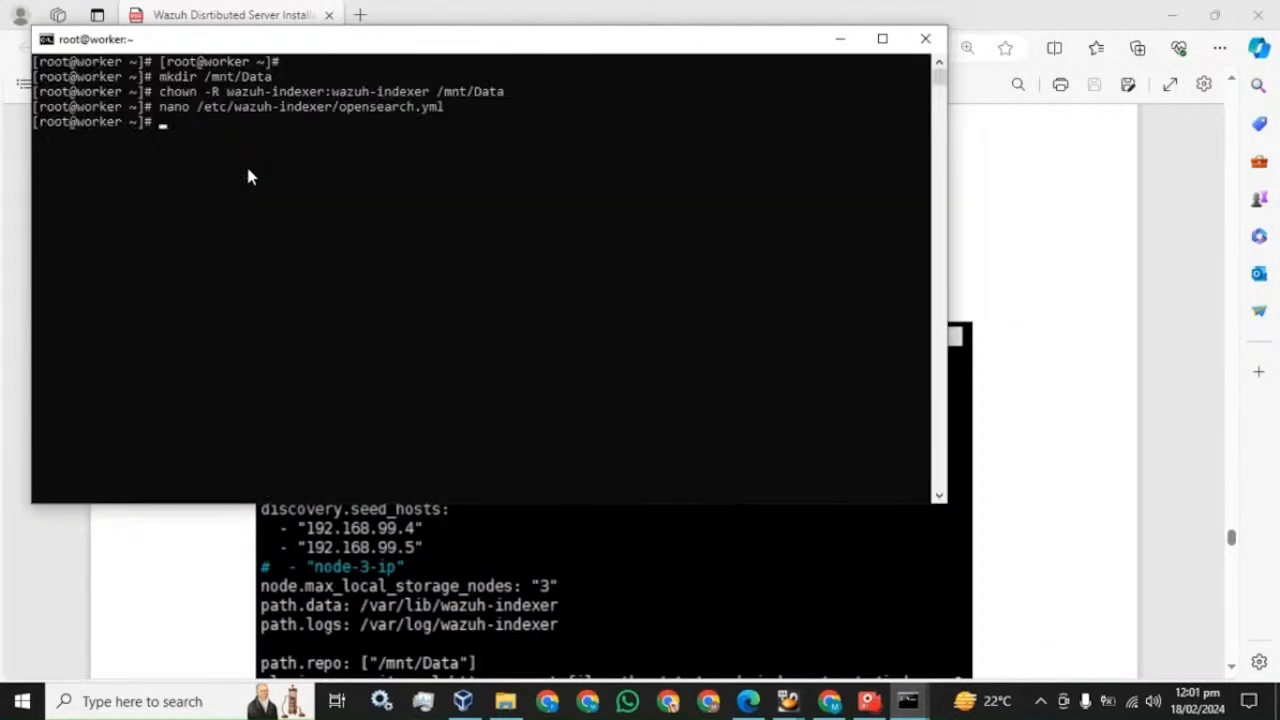
left_click(519, 8)
scroll(517, 240, "down", 7)
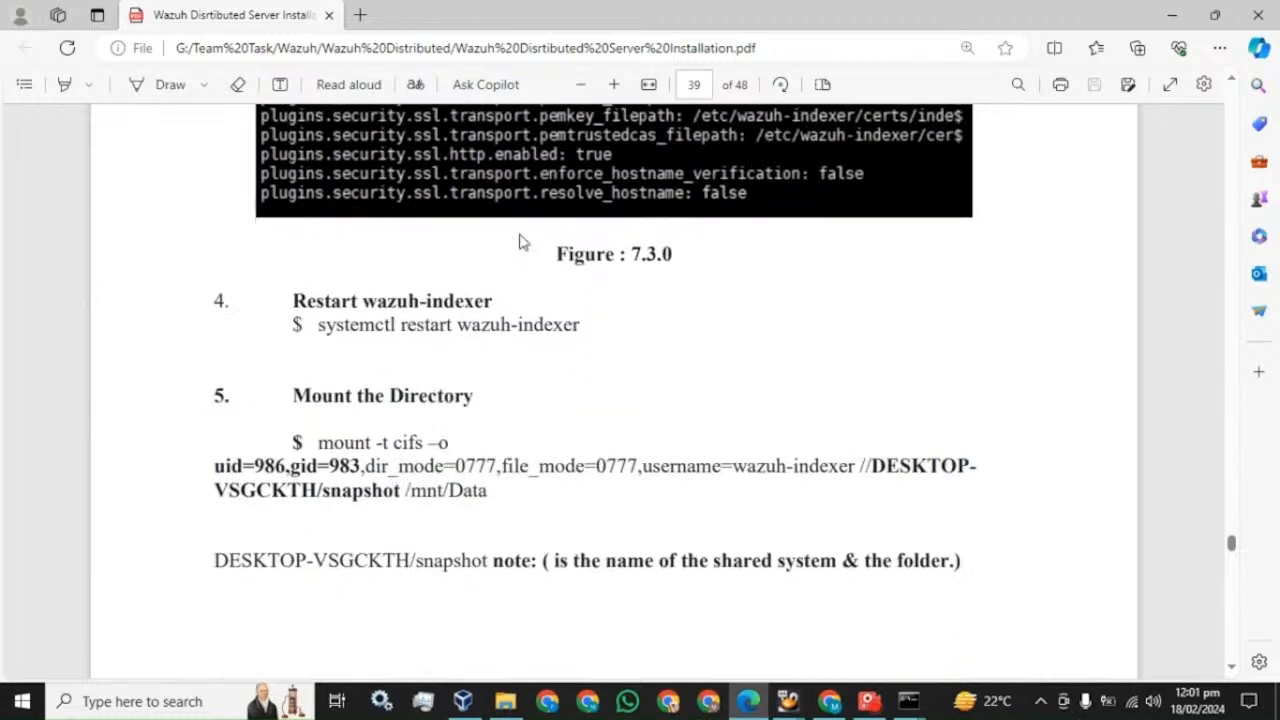
- Restart the indexer on master with systemctl restart wazuh-indexer
left_click_drag(316, 324, 580, 324)
mouse_move(908, 701)
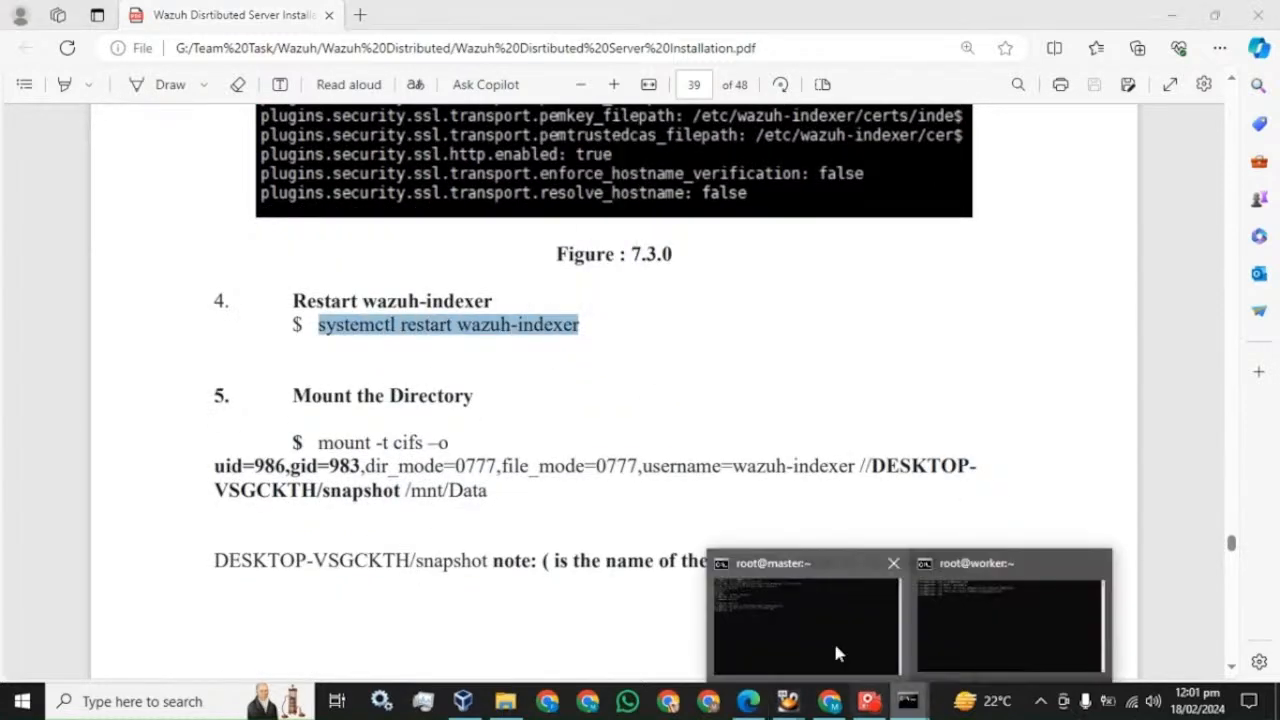
left_click(833, 640)
right_click(418, 429)
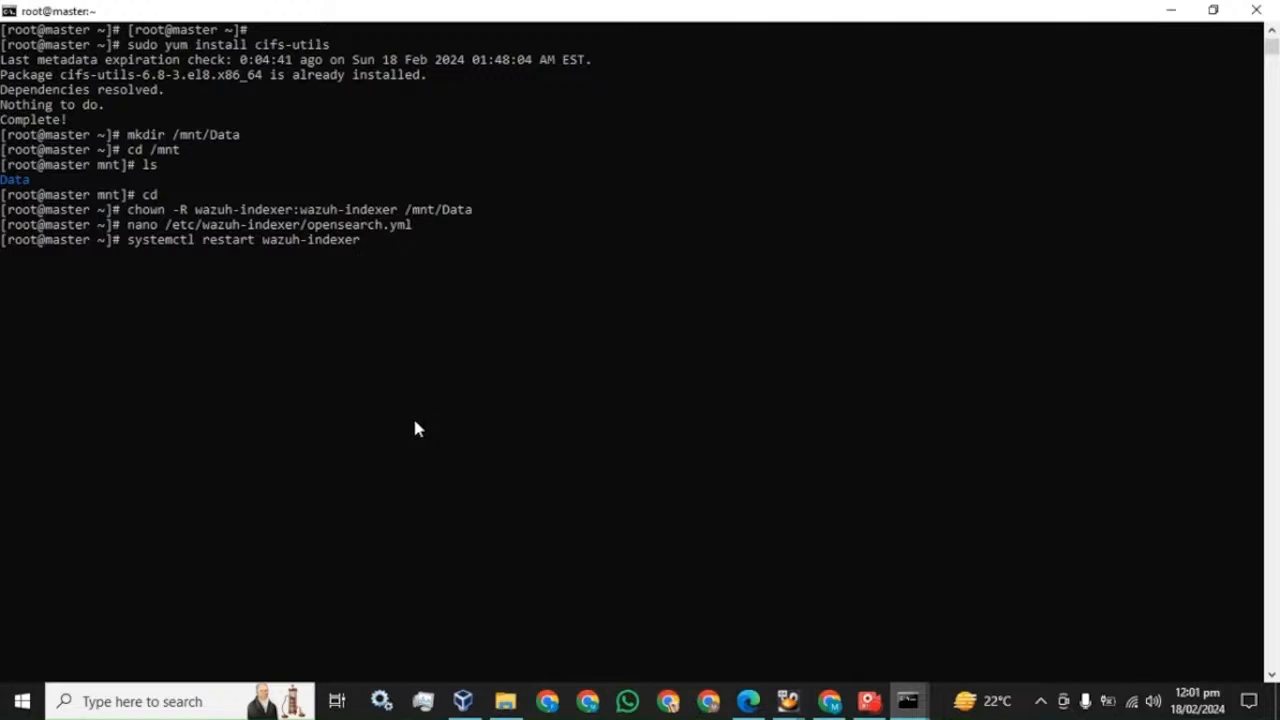
key("Return")
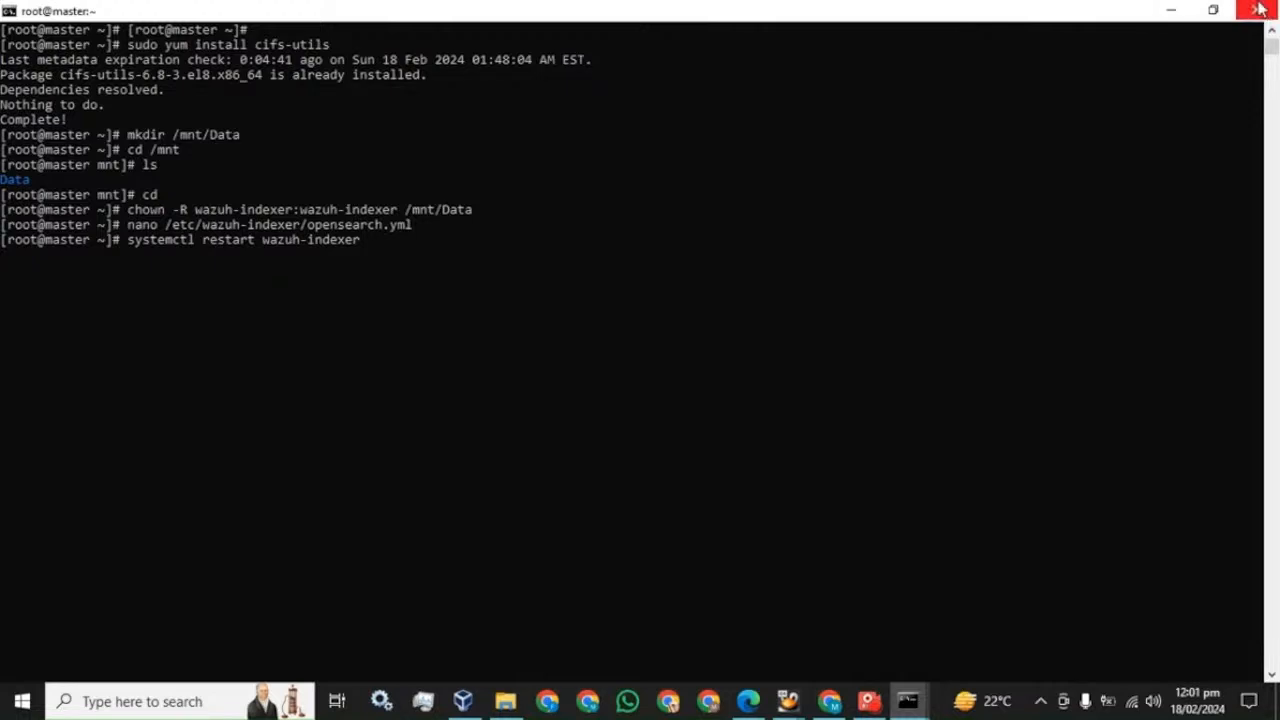
- Arrange the master terminal at upper left and the worker terminal on the right
left_click(1213, 9)
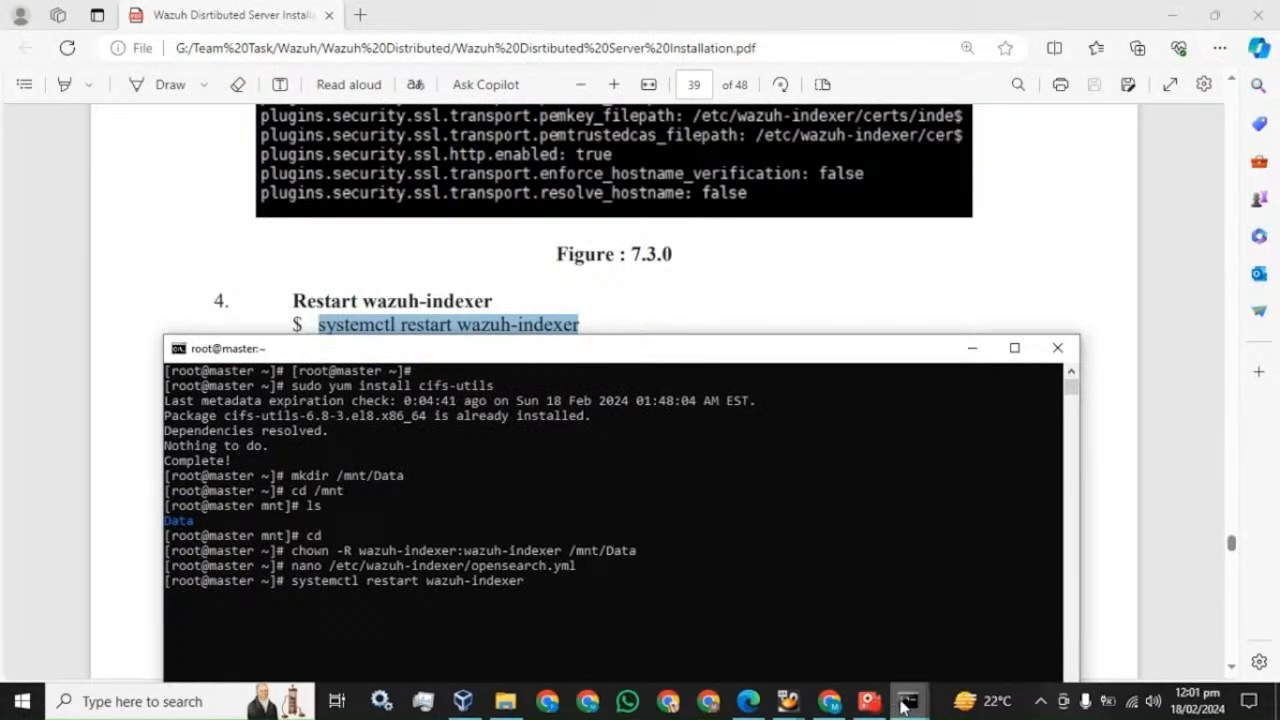
left_click_drag(516, 351, 364, 78)
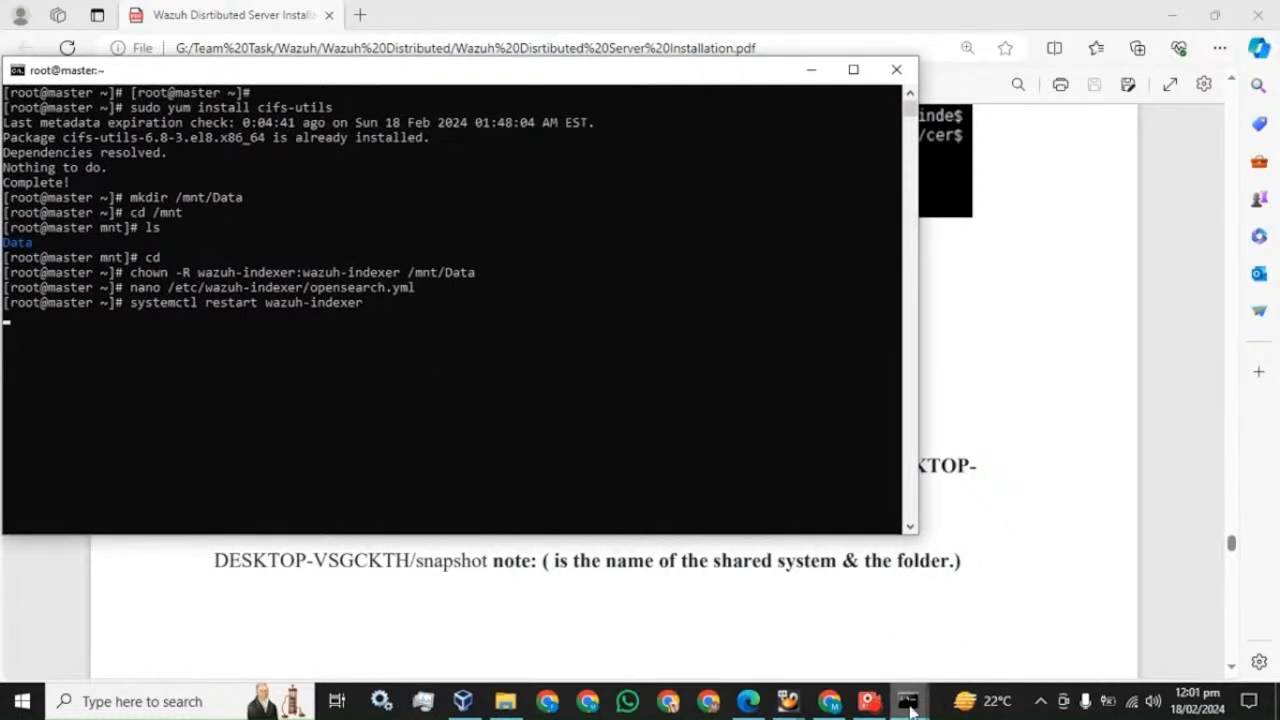
mouse_move(910, 706)
left_click(940, 617)
left_click_drag(494, 57, 936, 96)
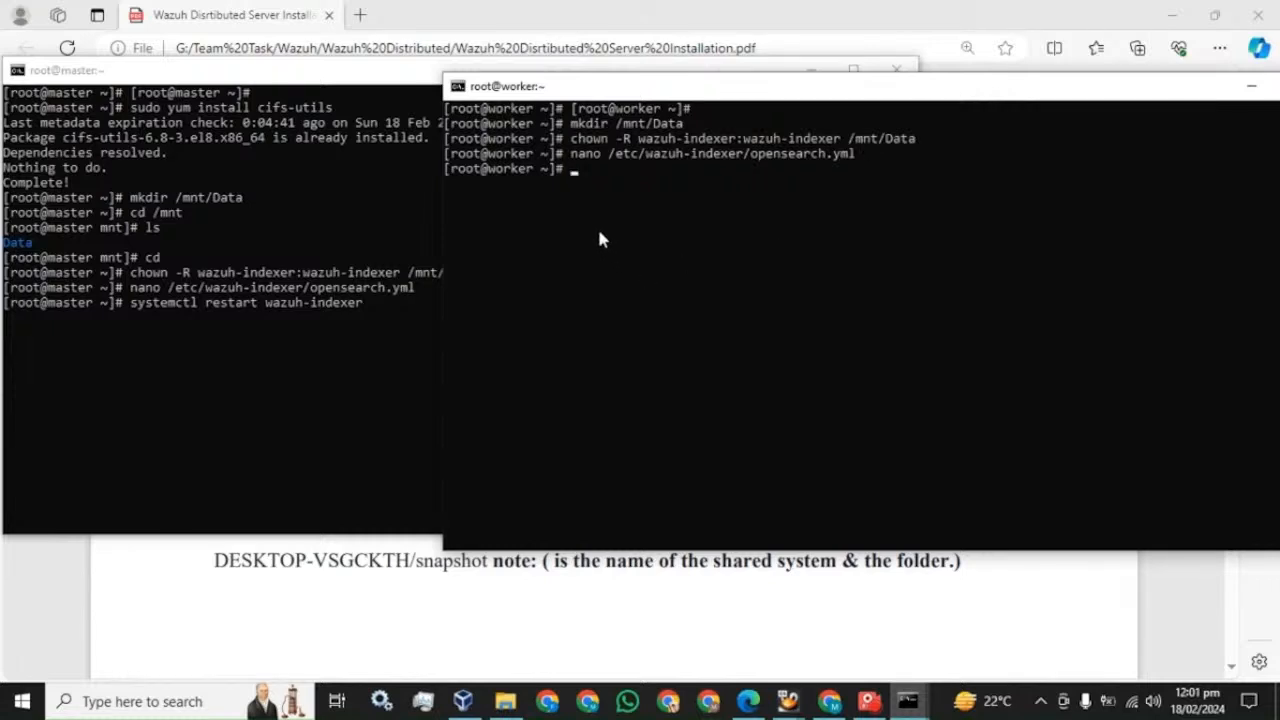
left_click(122, 72)
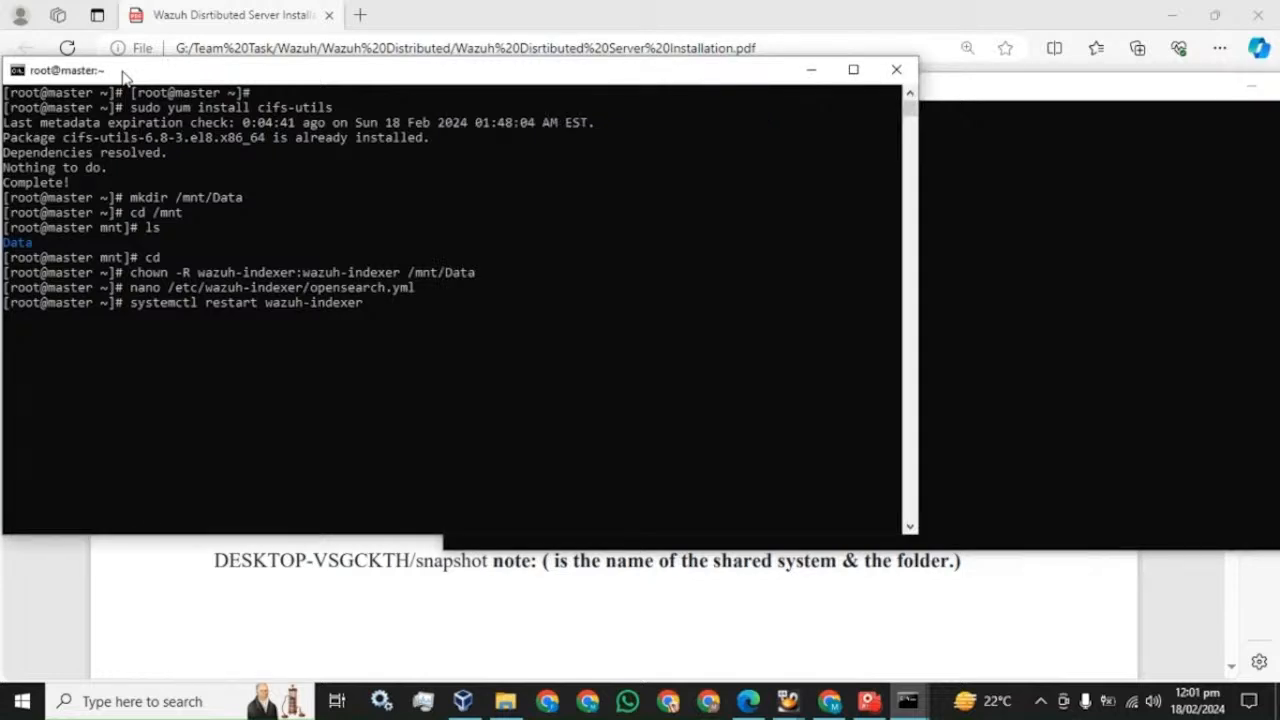
- Run systemctl status wazuh-indexer on master and confirm it is active (running)
mouse_move(866, 704)
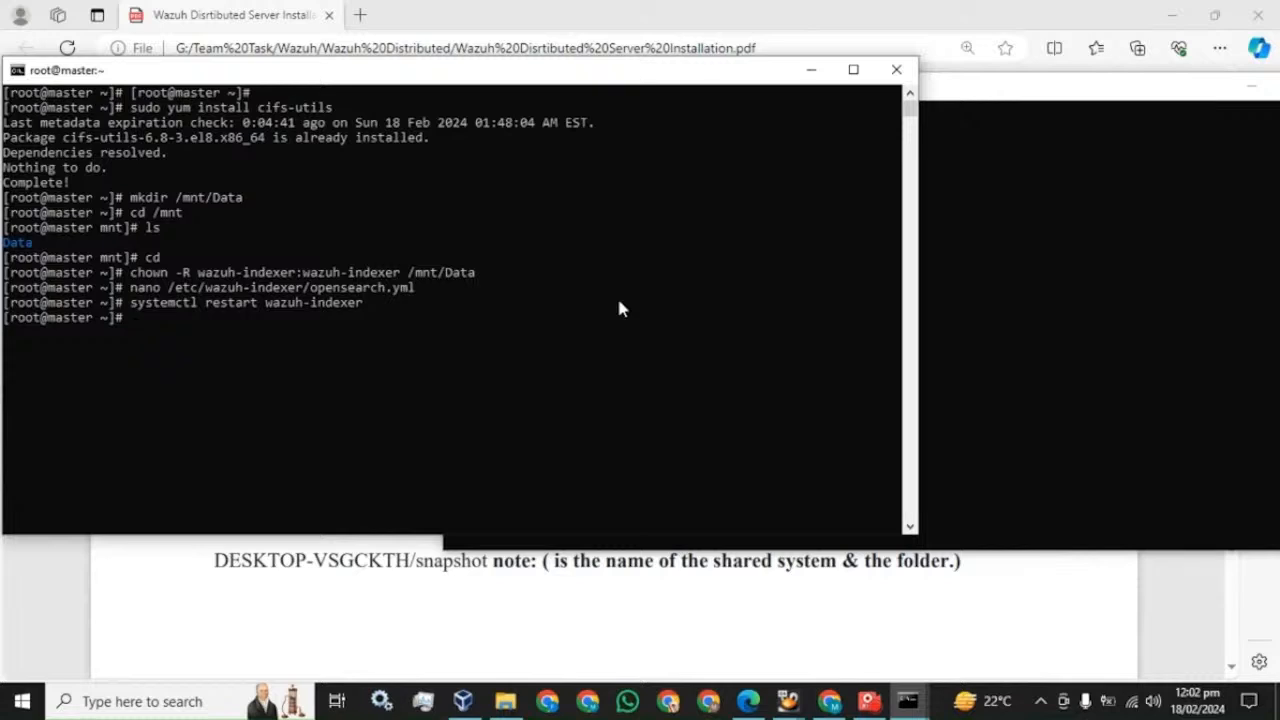
key("Up")
key("Left")
key("Left")
key("Left")
key("Left")
key("Left")
key("Left")
key("Left")
key("Left")
key("Left")
key("Left")
key("Left")
key("Left")
key("Left")
key("Left")
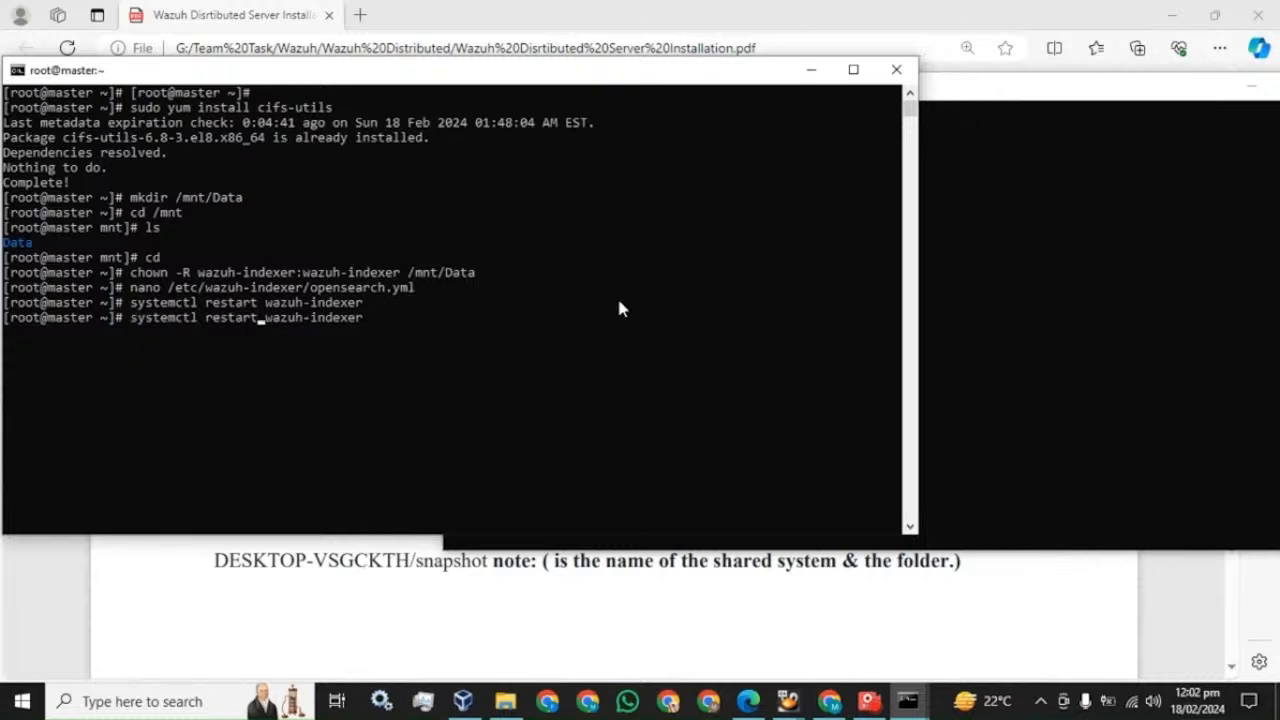
key("BackSpace")
key("BackSpace")
key("BackSpace")
key("BackSpace")
key("BackSpace")
key("BackSpace")
key("BackSpace")
type("sta")
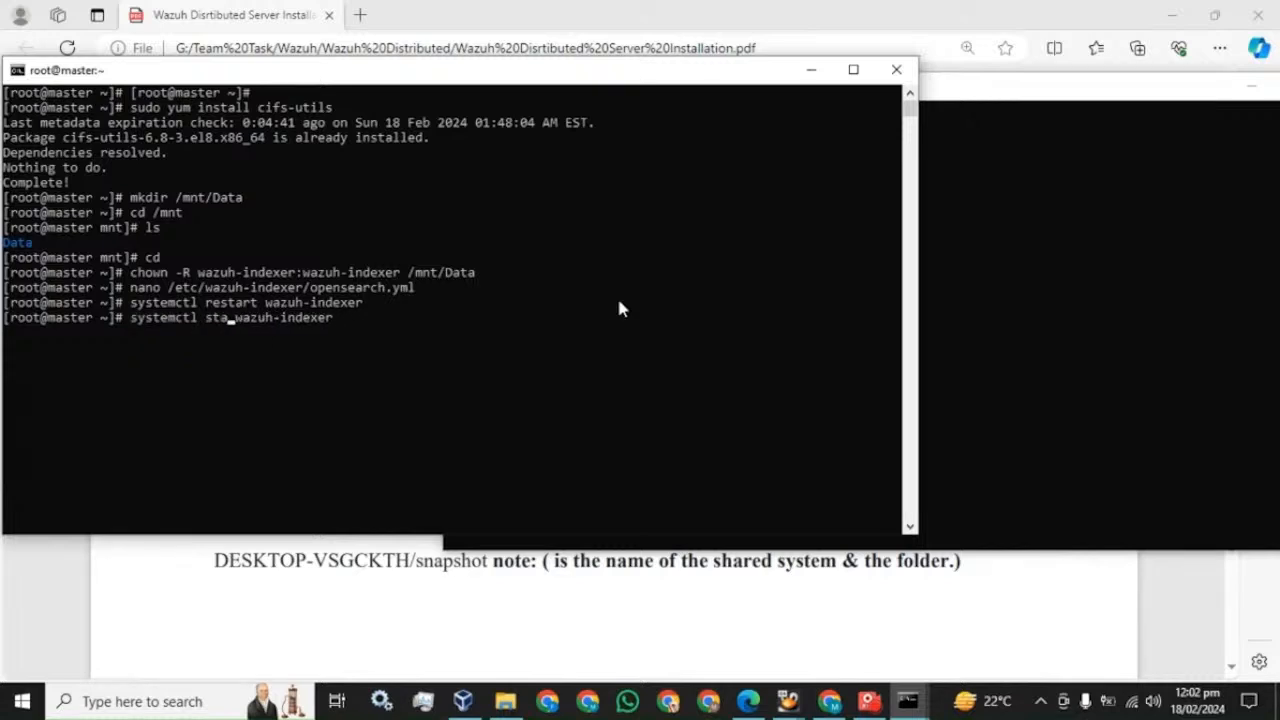
type("tus")
key("Return")
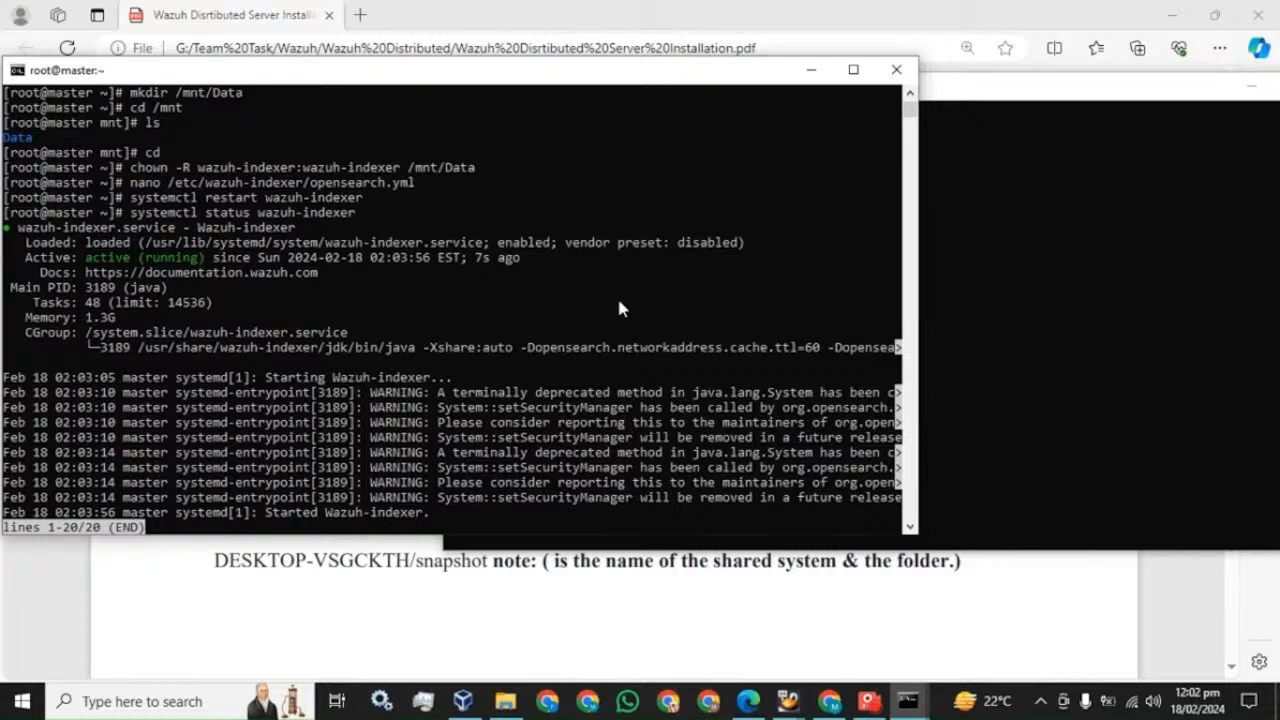
key("q")
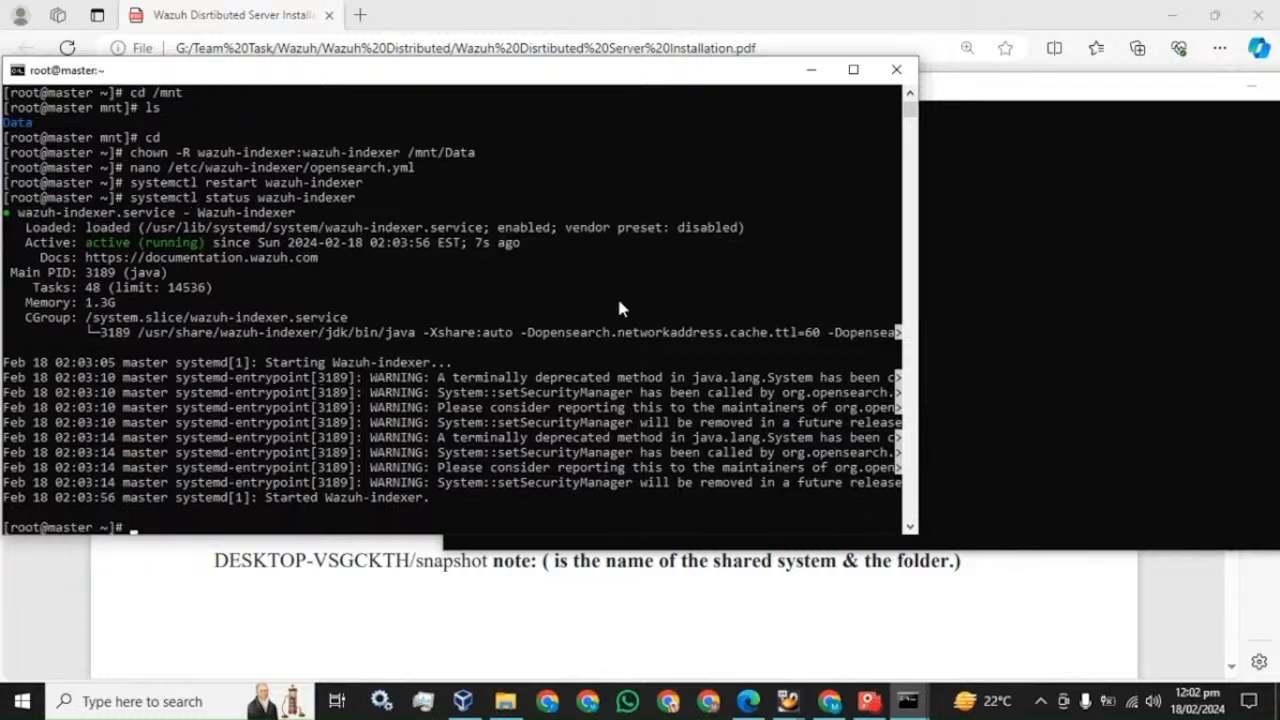
left_click(993, 104)
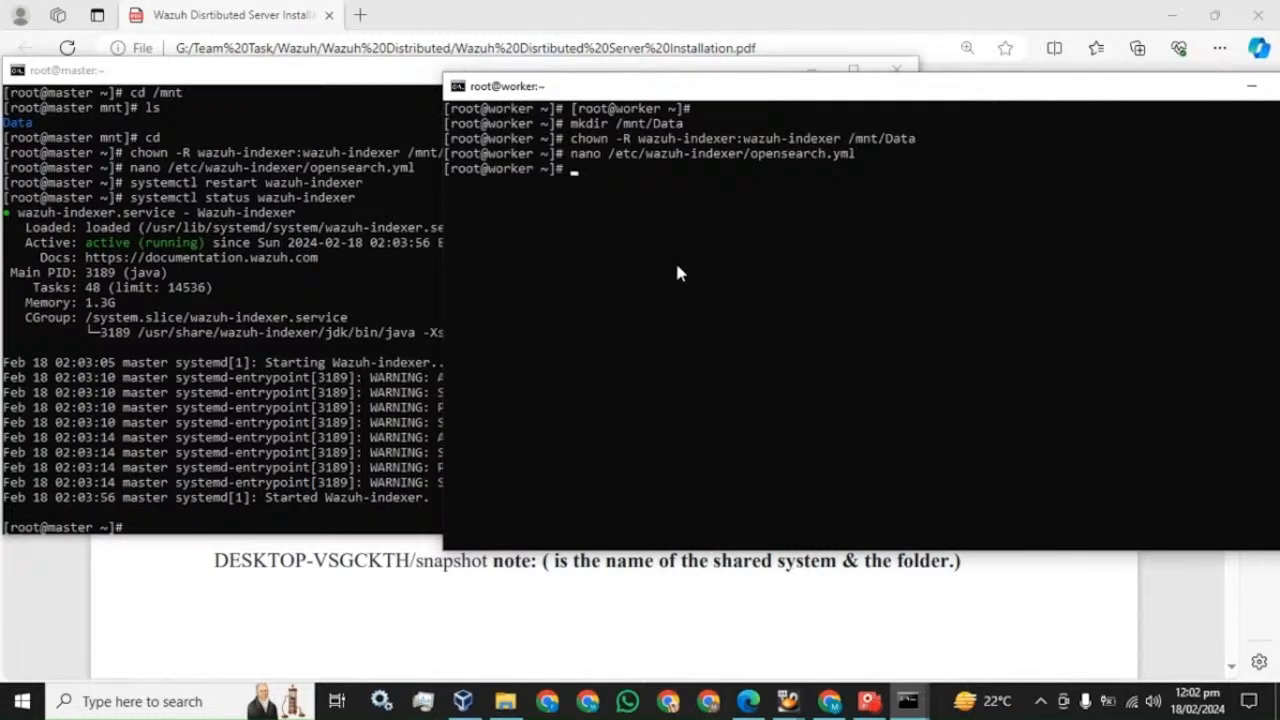
- Restart the indexer on the worker with systemctl restart wazuh-indexer
key("ctrl+v")
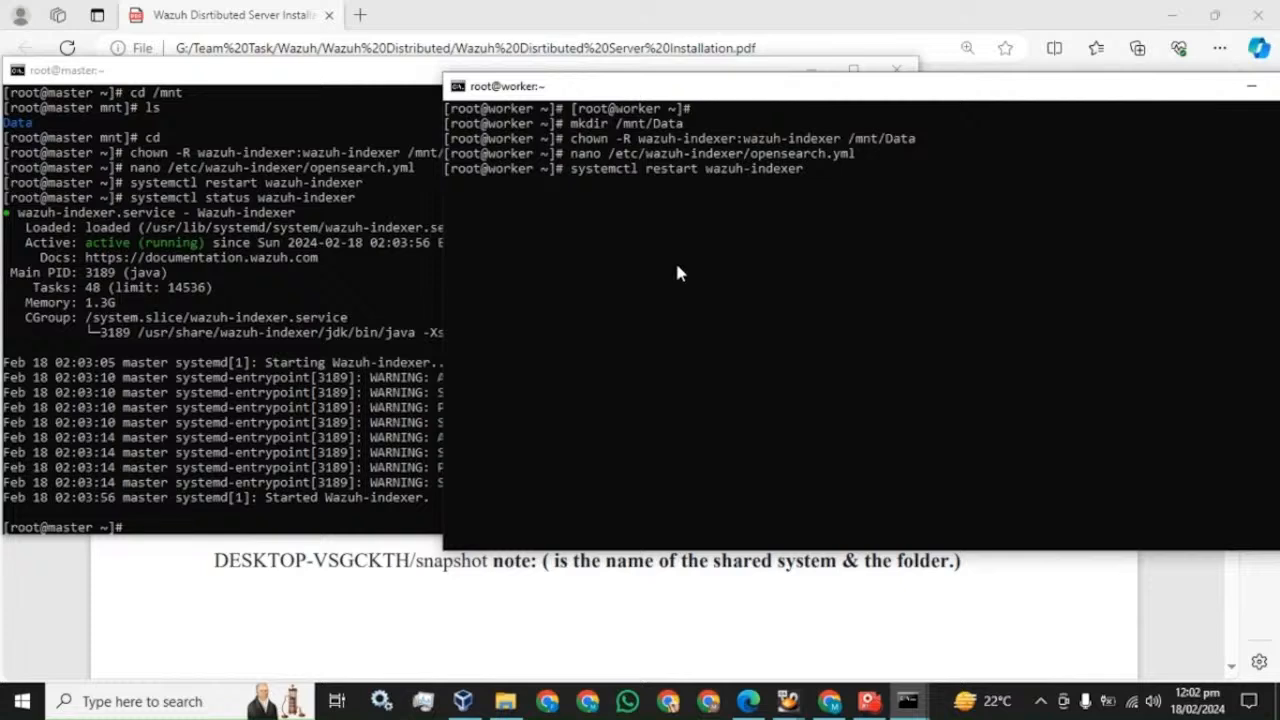
key("Return")
left_click(868, 701)
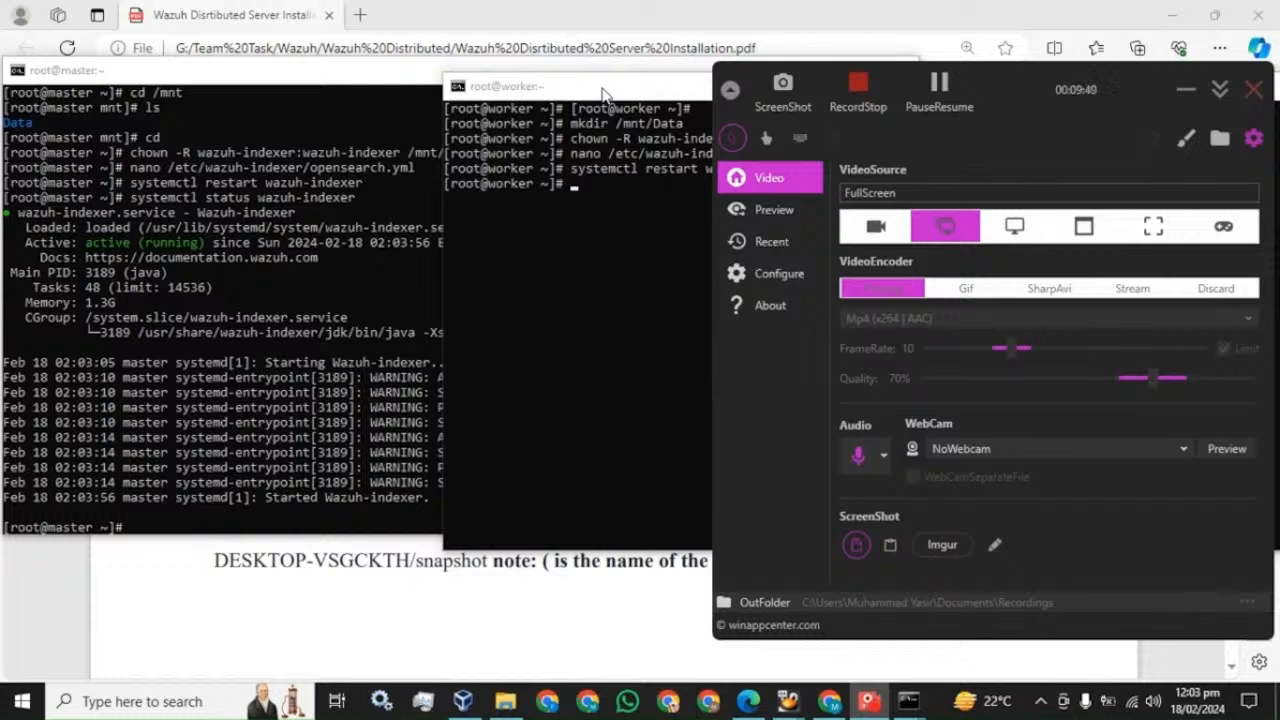
left_click(603, 90)
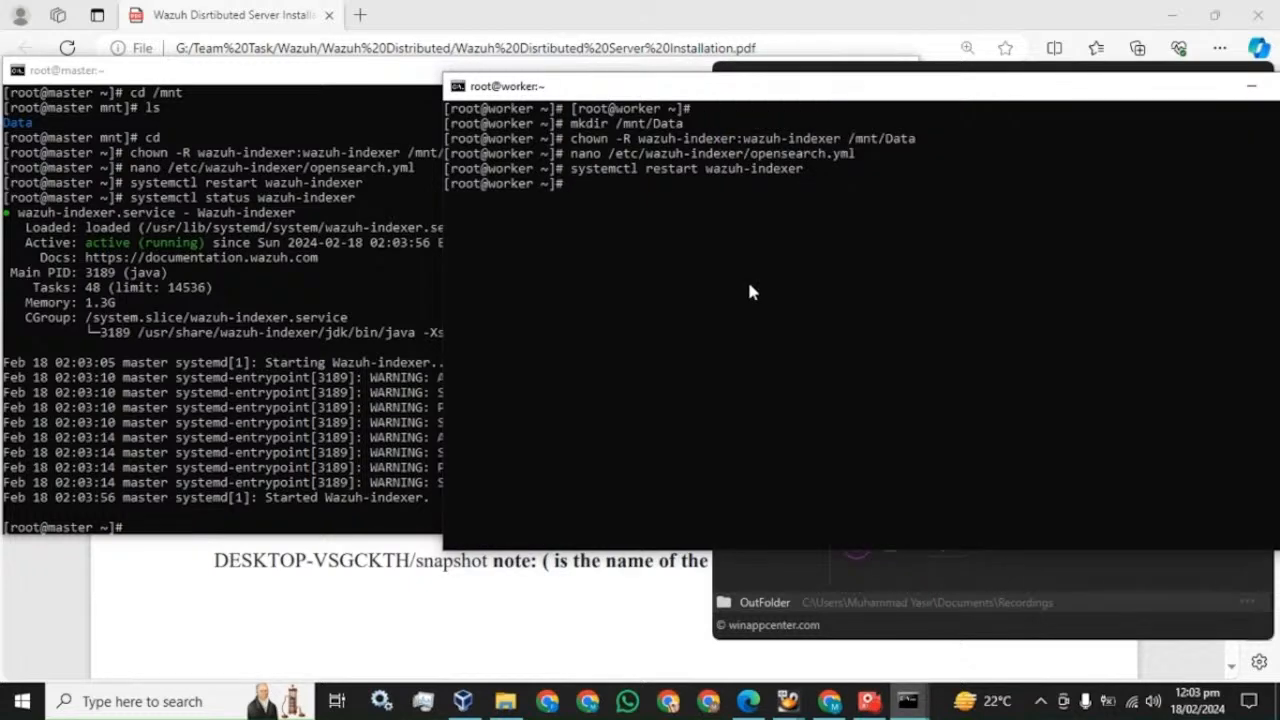
- Run systemctl status wazuh-indexer on the worker and confirm active (running)
key("Up")
key("Left")
key("Left")
key("Left")
key("Left")
key("Left")
key("Left")
key("Left")
key("Left")
key("Left")
key("Left")
key("Left")
key("Left")
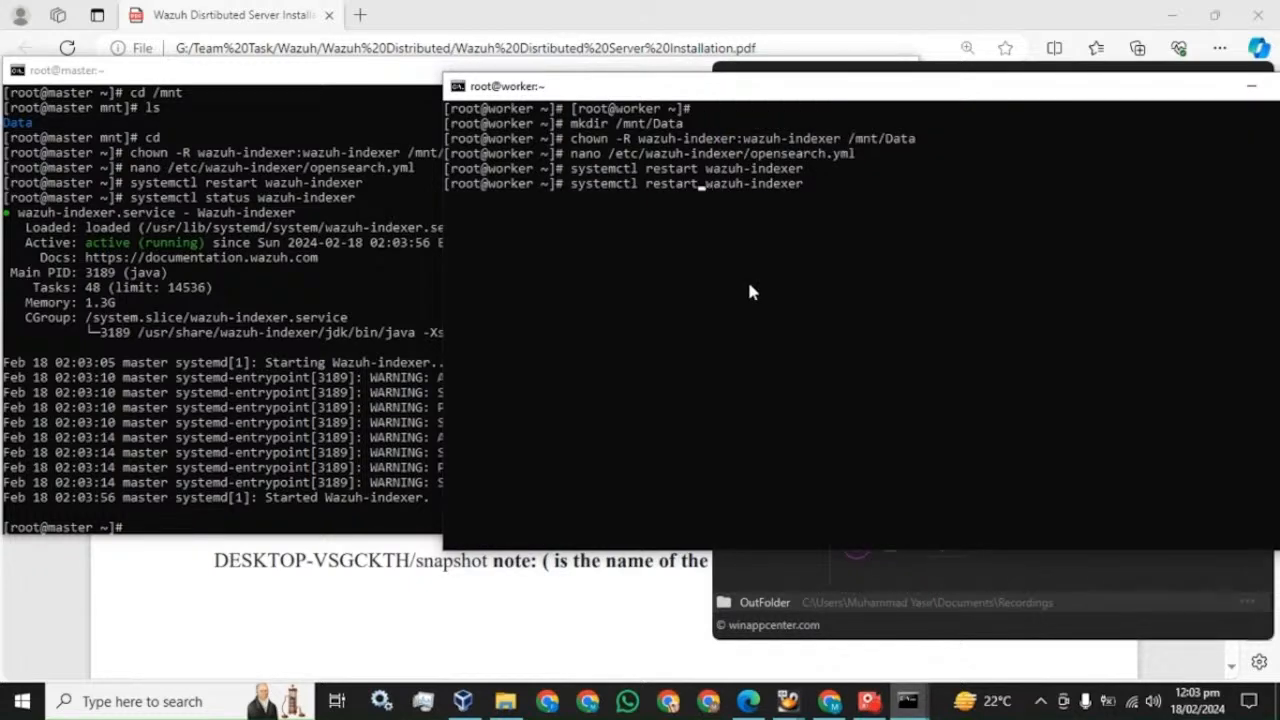
key("BackSpace")
key("BackSpace")
key("BackSpace")
key("BackSpace")
key("BackSpace")
key("BackSpace")
key("BackSpace")
type("status")
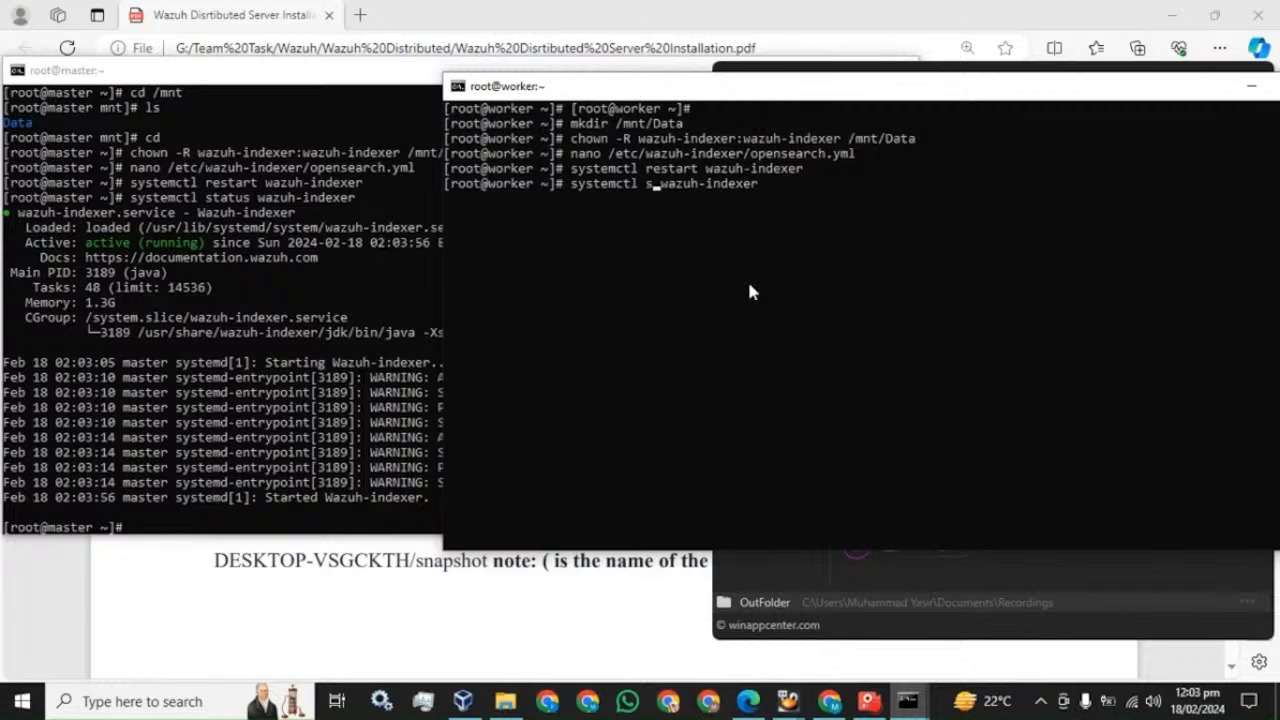
key("Return")
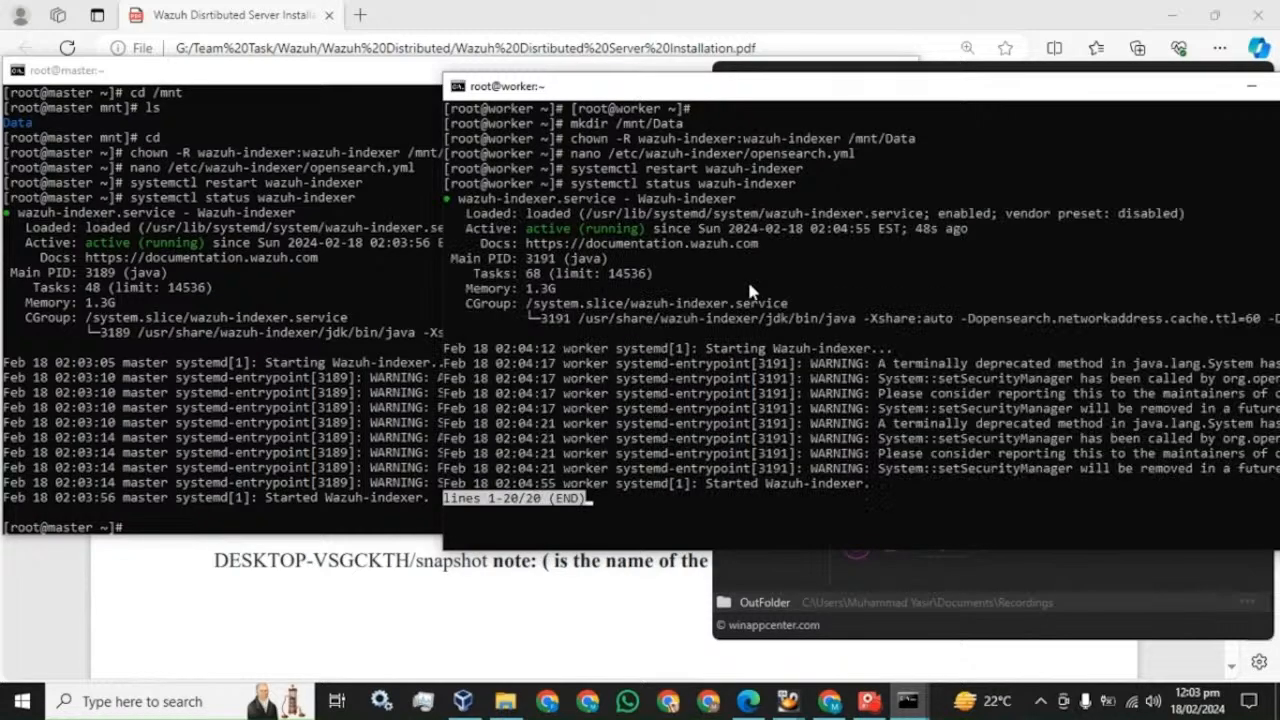
key("q")
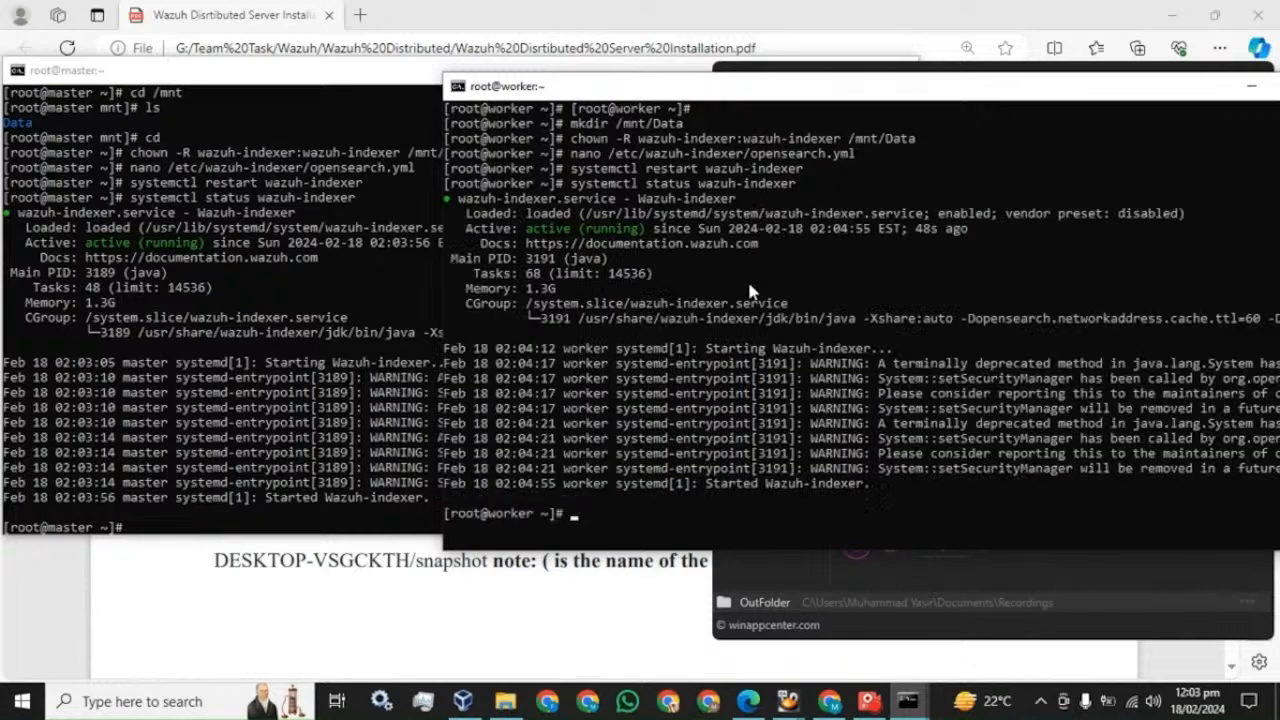
left_click(468, 12)
scroll(462, 176, "down", 2)
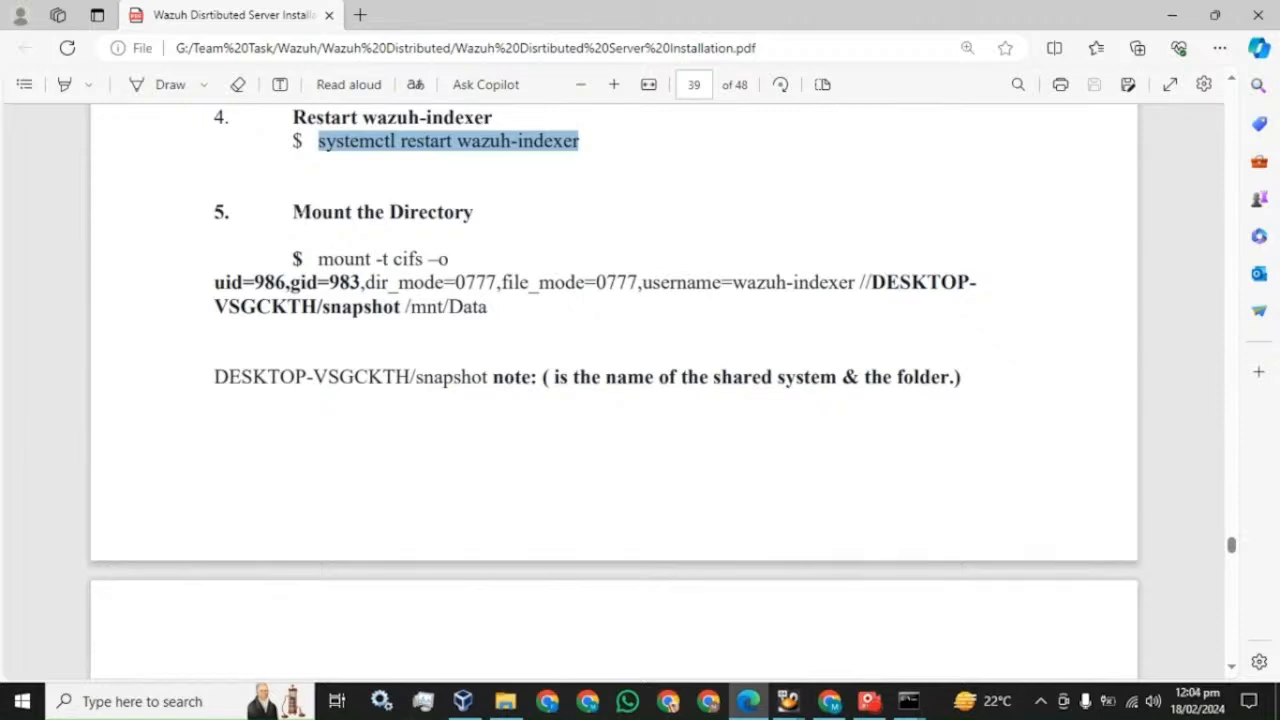
- Highlight the ["/mnt/Data"] path.repo value in the guide's opensearch.yml step
scroll(463, 262, "up", 7)
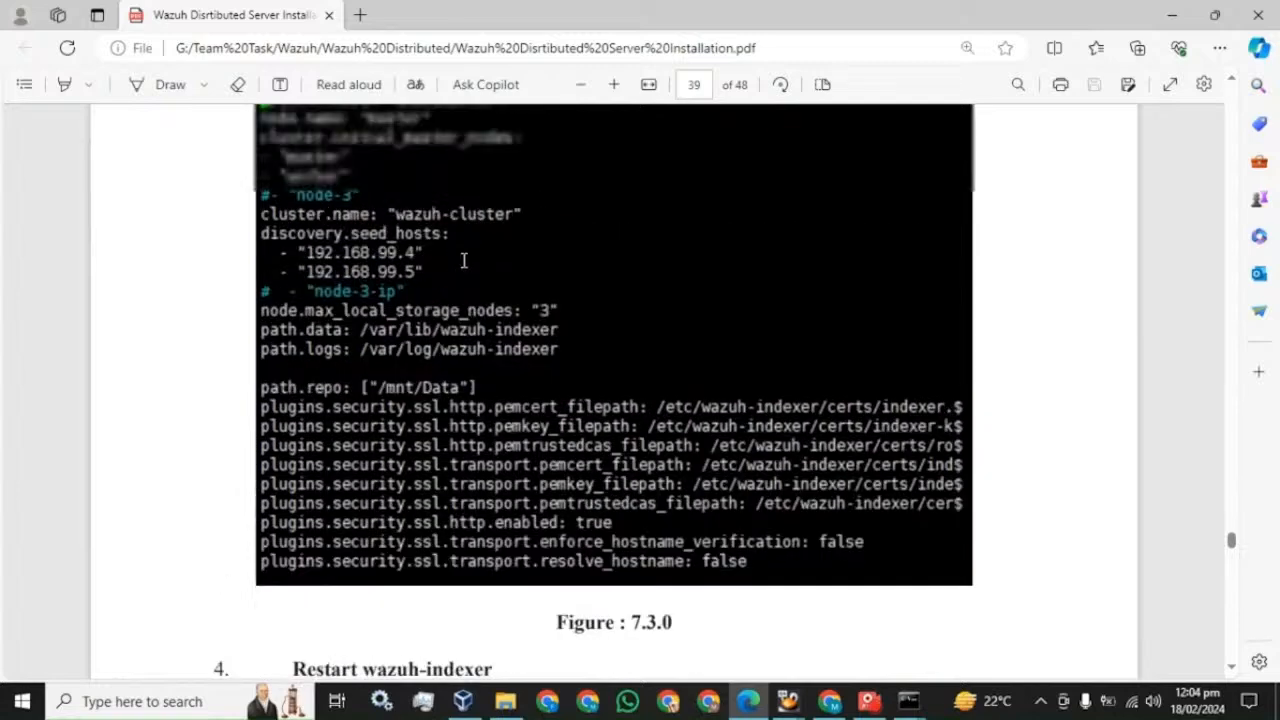
scroll(463, 262, "up", 1)
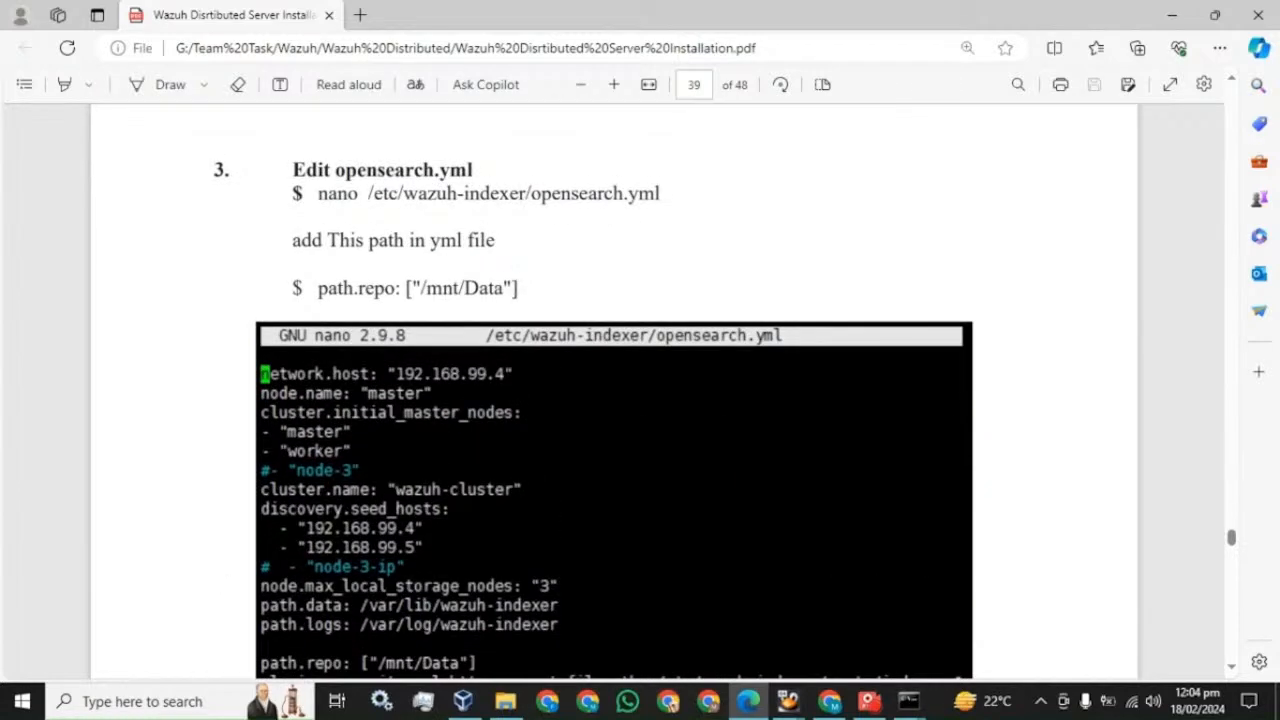
left_click_drag(518, 290, 403, 292)
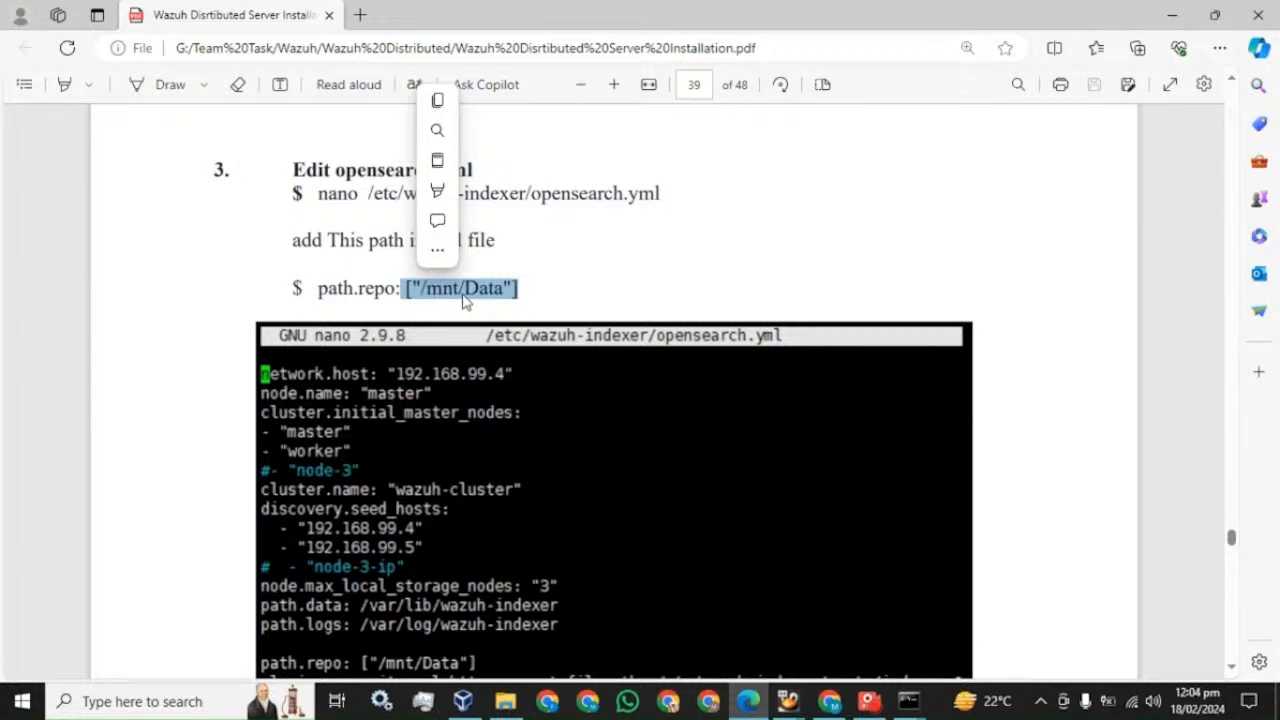
scroll(470, 290, "down", 5)
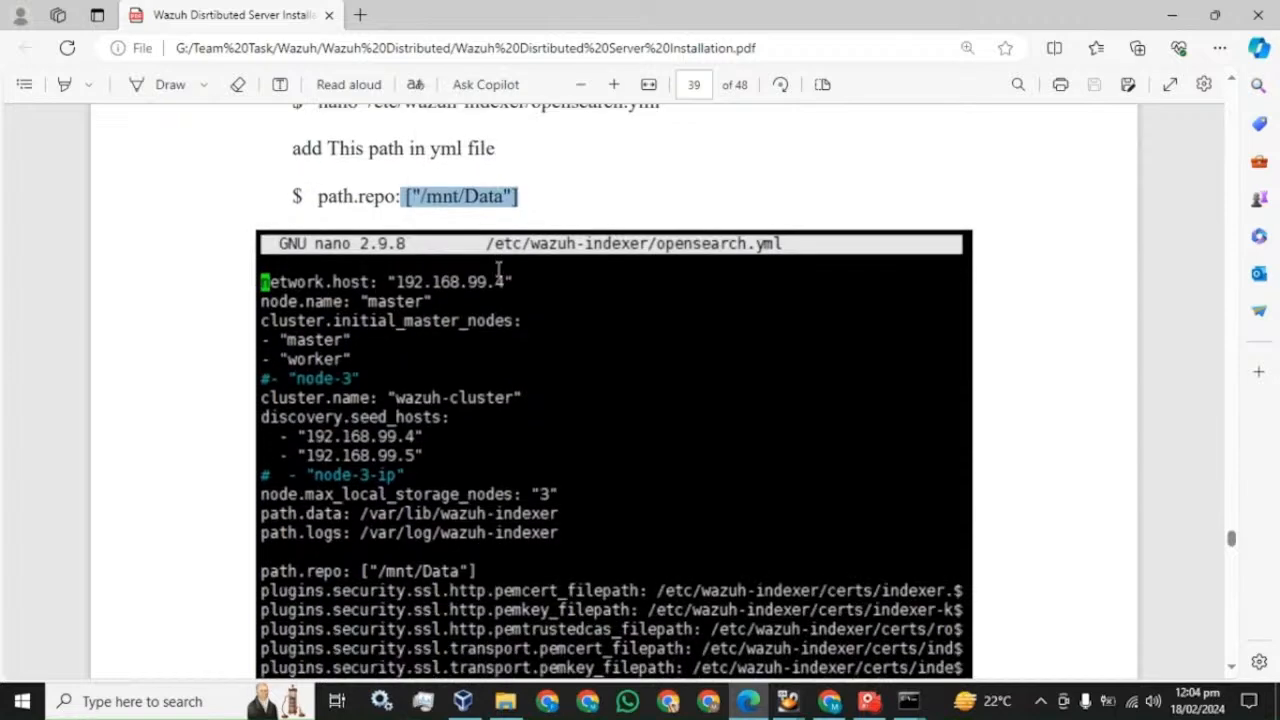
scroll(497, 268, "down", 1)
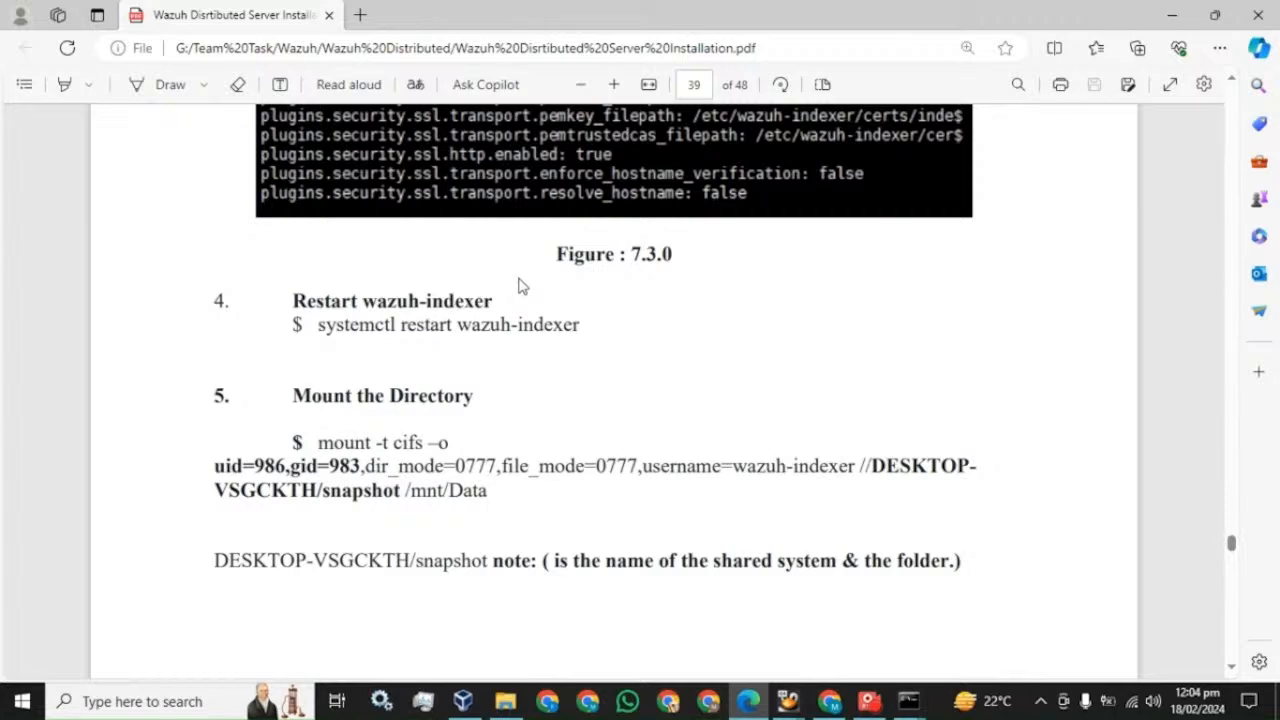
scroll(518, 285, "up", 7)
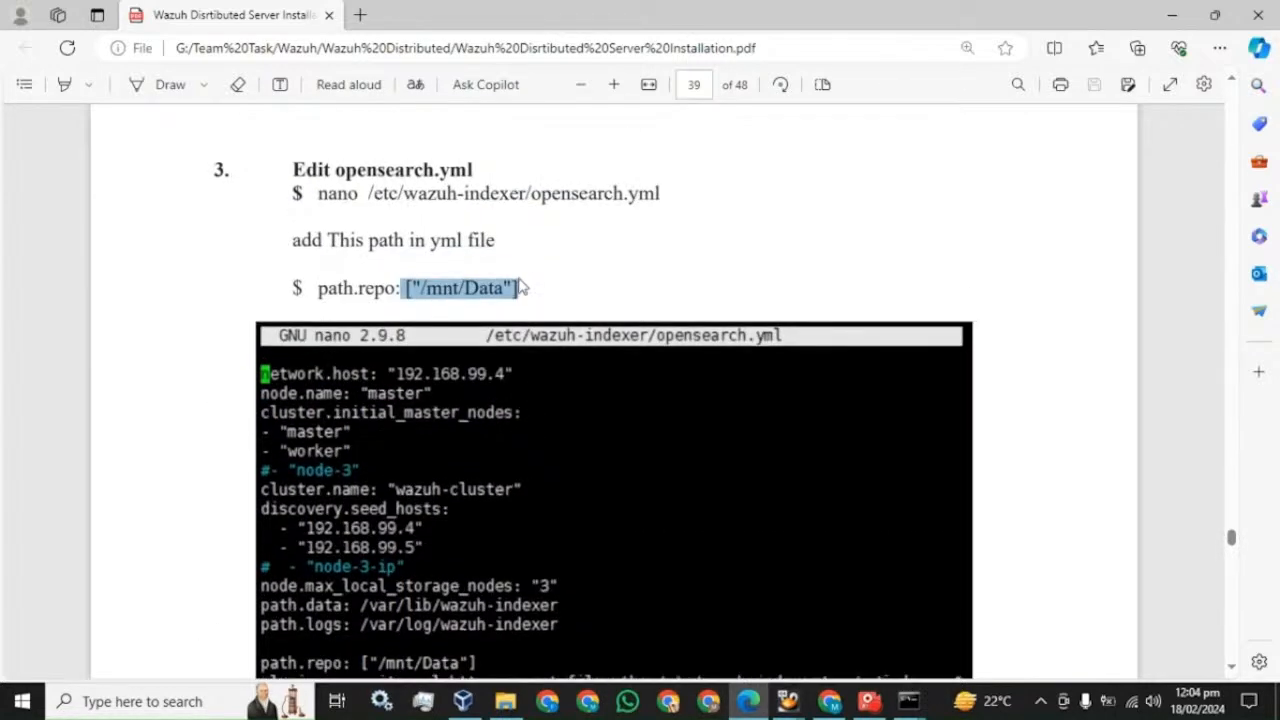
left_click(429, 288)
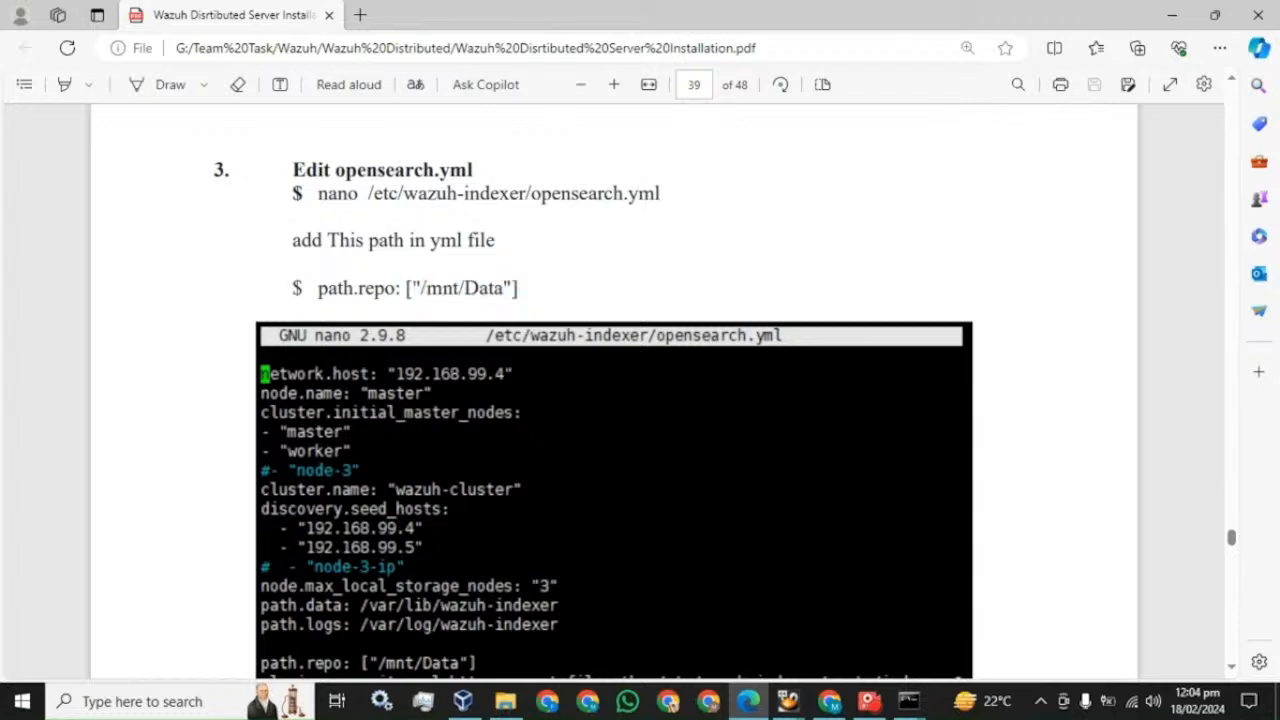
left_click_drag(406, 288, 518, 290)
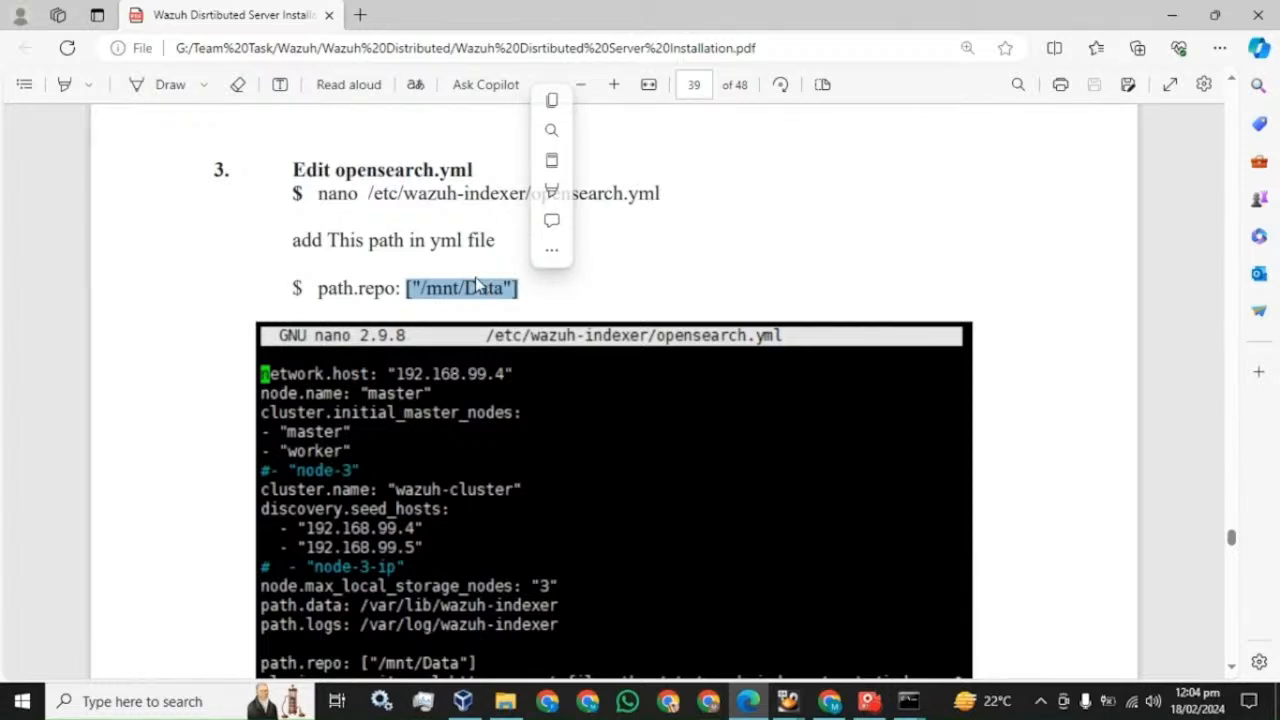
- Select the full step 5 mount -t cifs command for //DESKTOP-VSGCKTH/snapshot
scroll(543, 294, "down", 7)
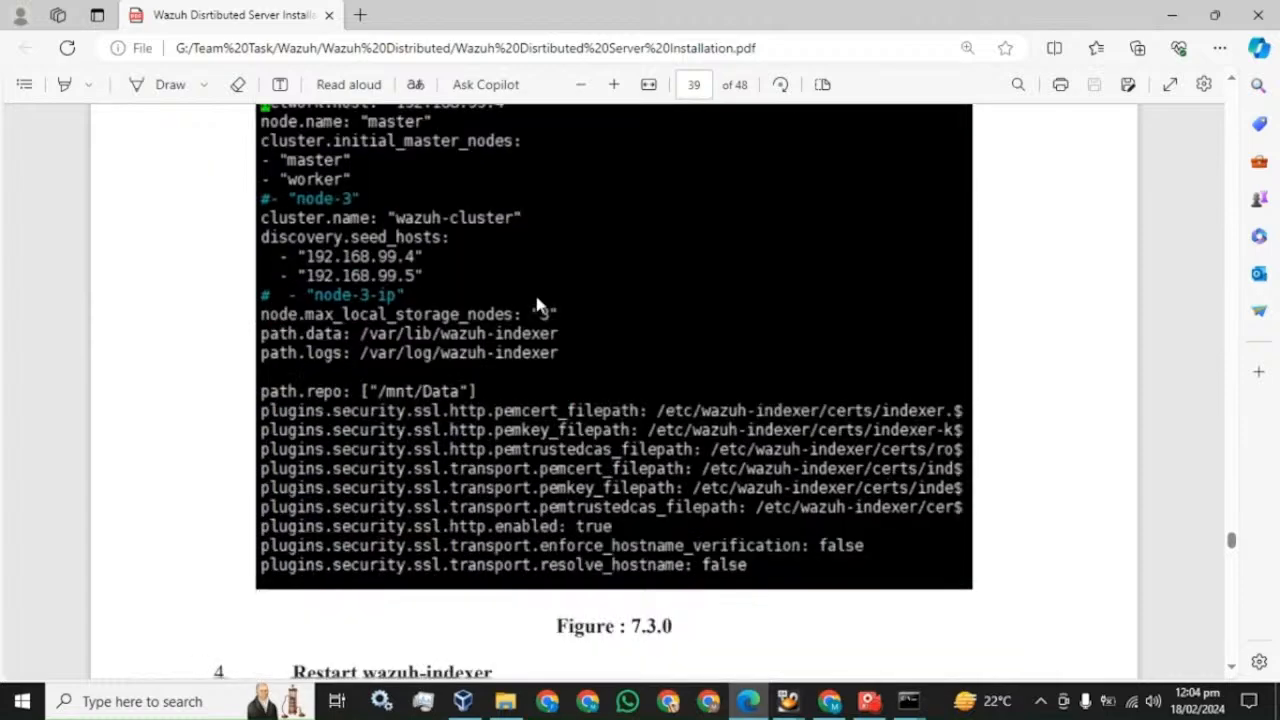
scroll(614, 391, "down", 1)
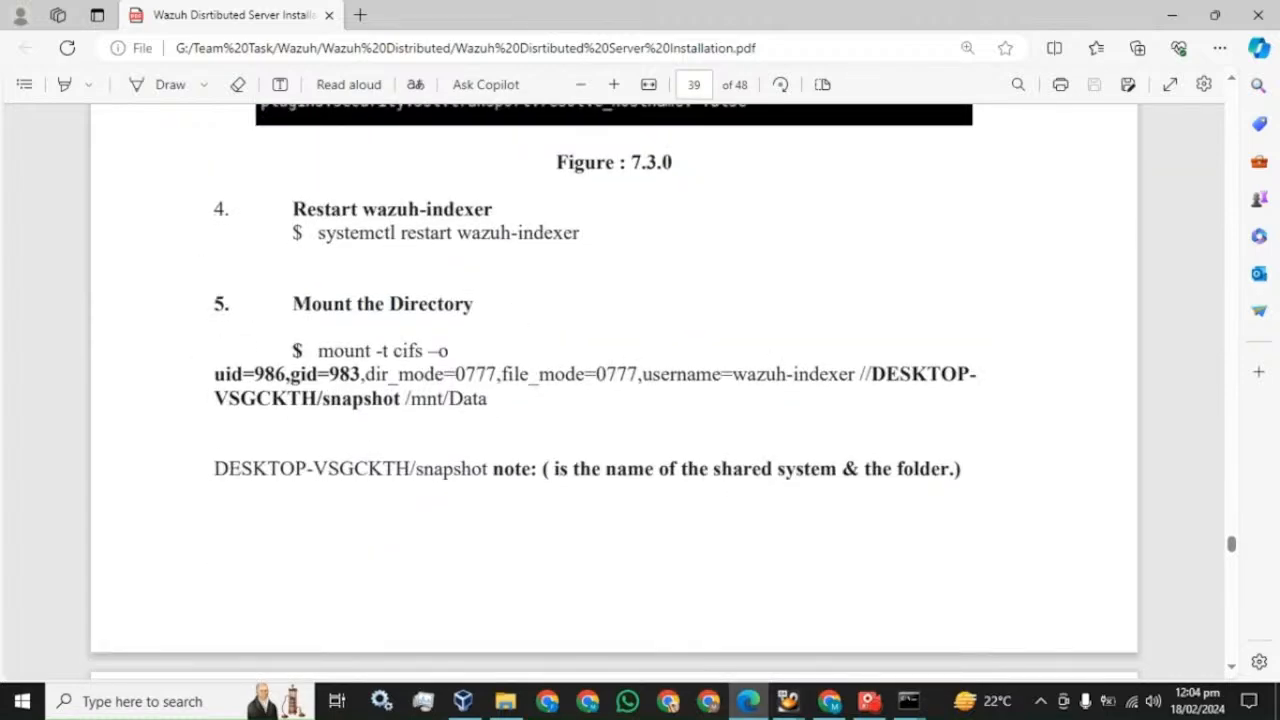
left_click_drag(318, 350, 488, 399)
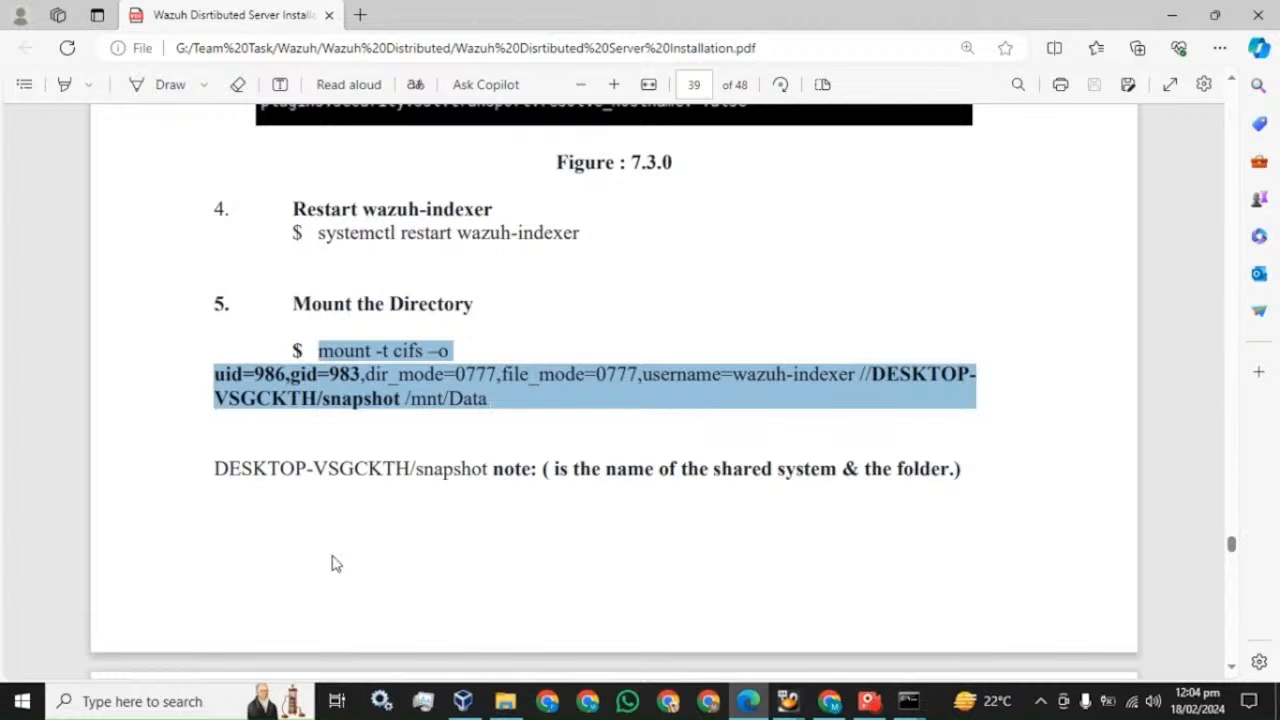
- Paste the mount command into a new, maximized Notepad document
key("super")
type("not")
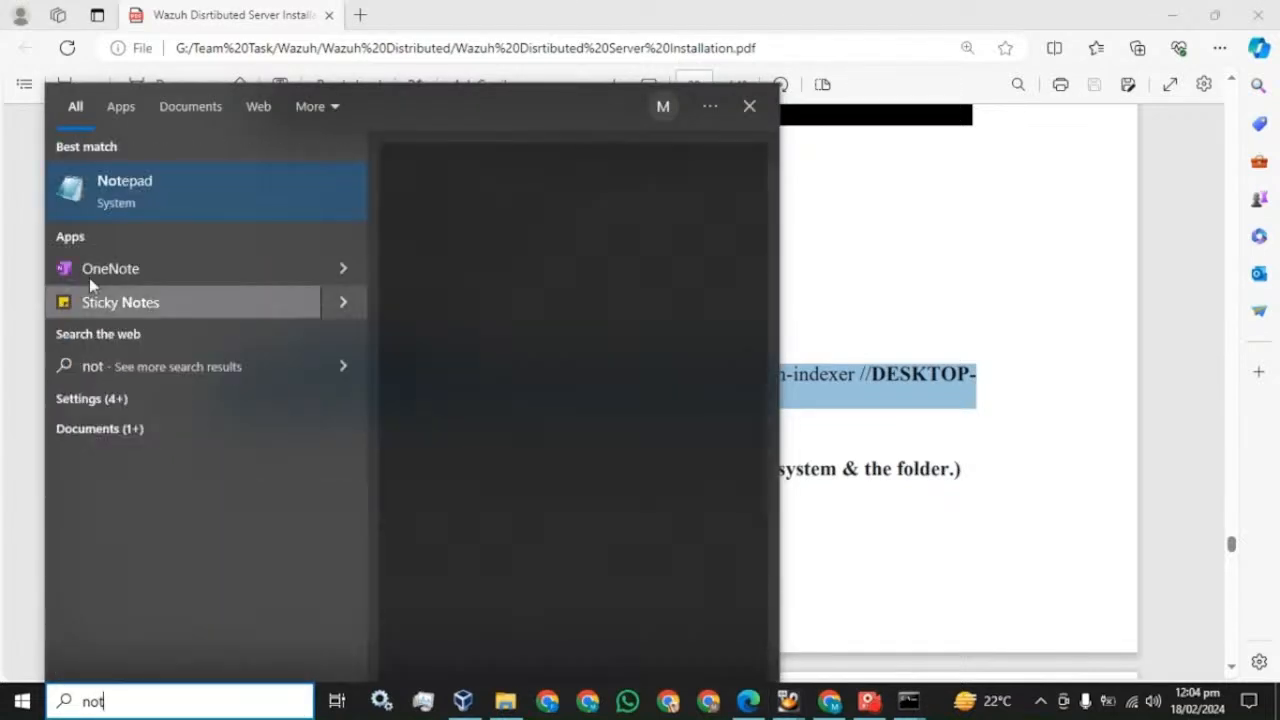
left_click(117, 196)
type("mount -t cifs –o uid=986,gid=983,dir_mode=0777,file_mode=0777,username=wazuh-indexer //DESKTOP VSGCKTH/snapshot /mnt/Data")
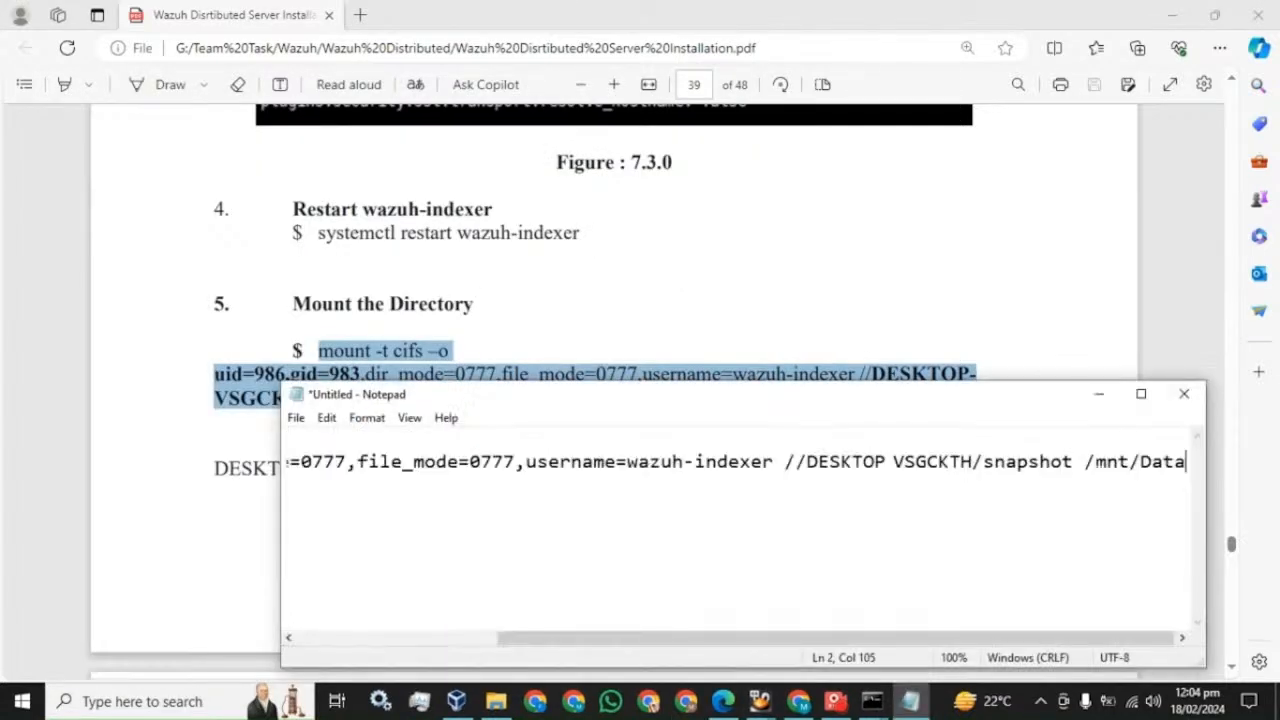
left_click(1156, 397)
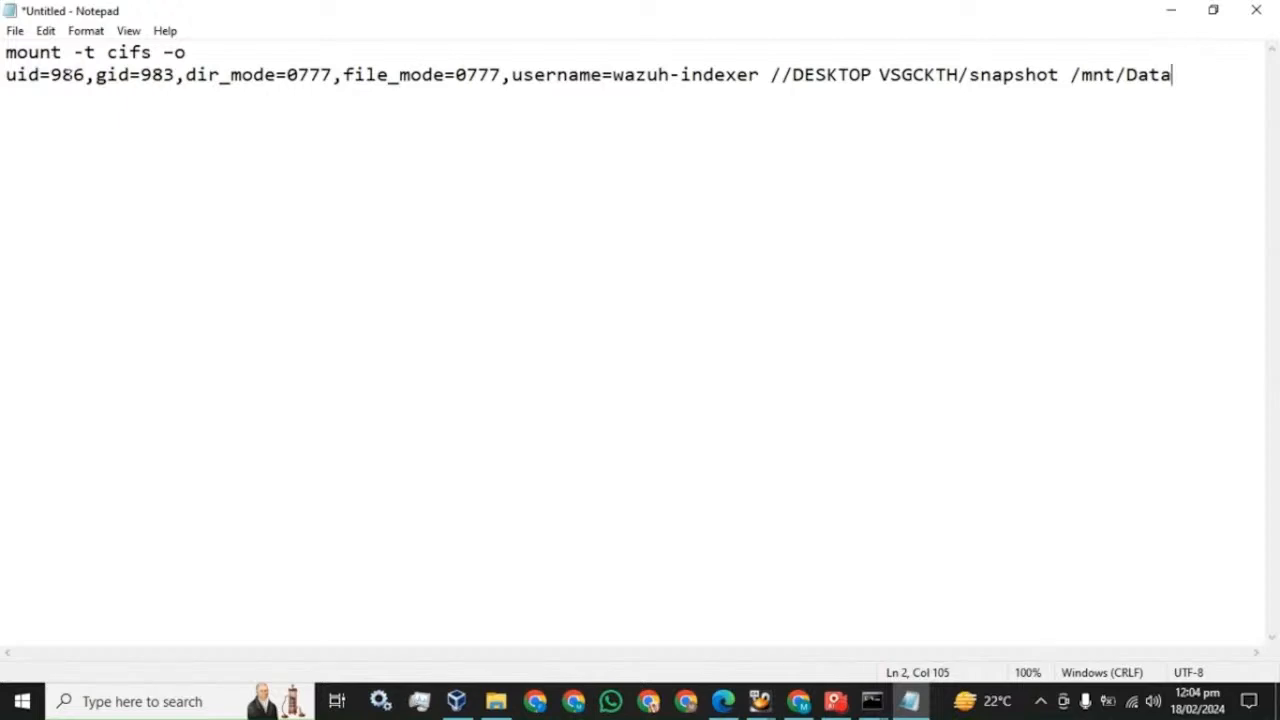
- Highlight uid 986 and gid 983 in the note, then move to the guide's ownership check
left_click_drag(86, 75, 53, 75)
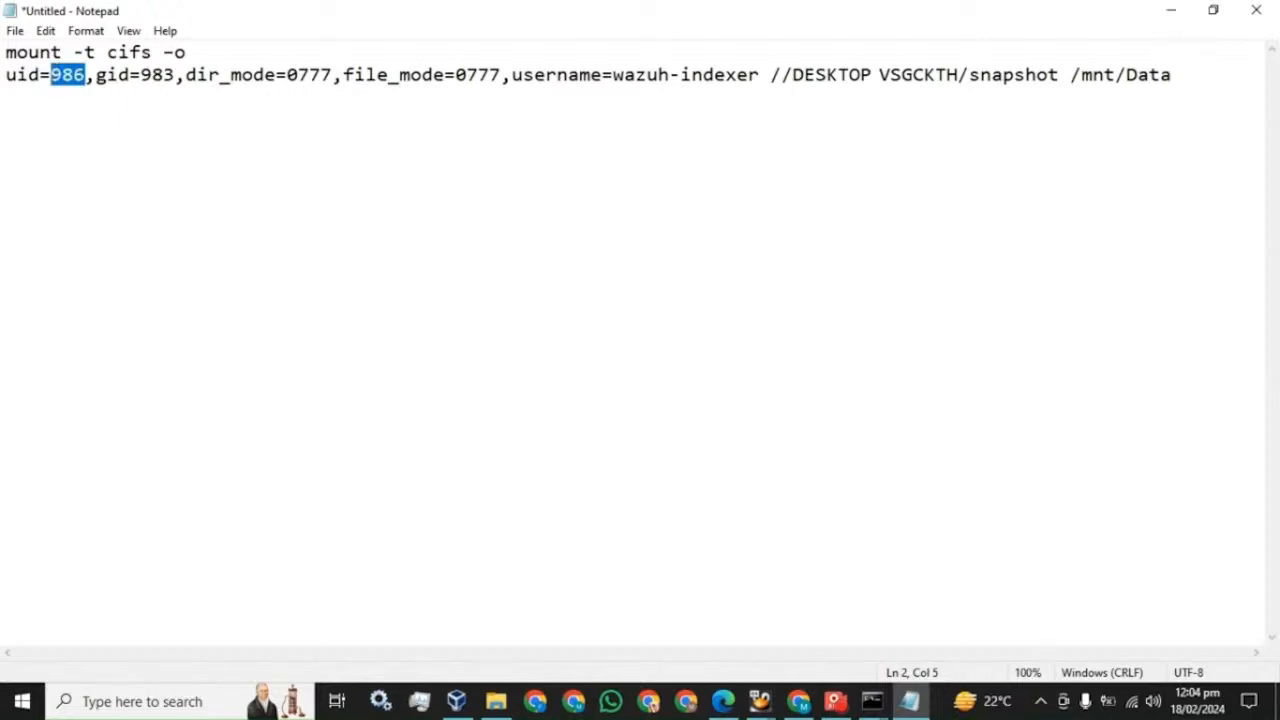
left_click_drag(175, 75, 141, 75)
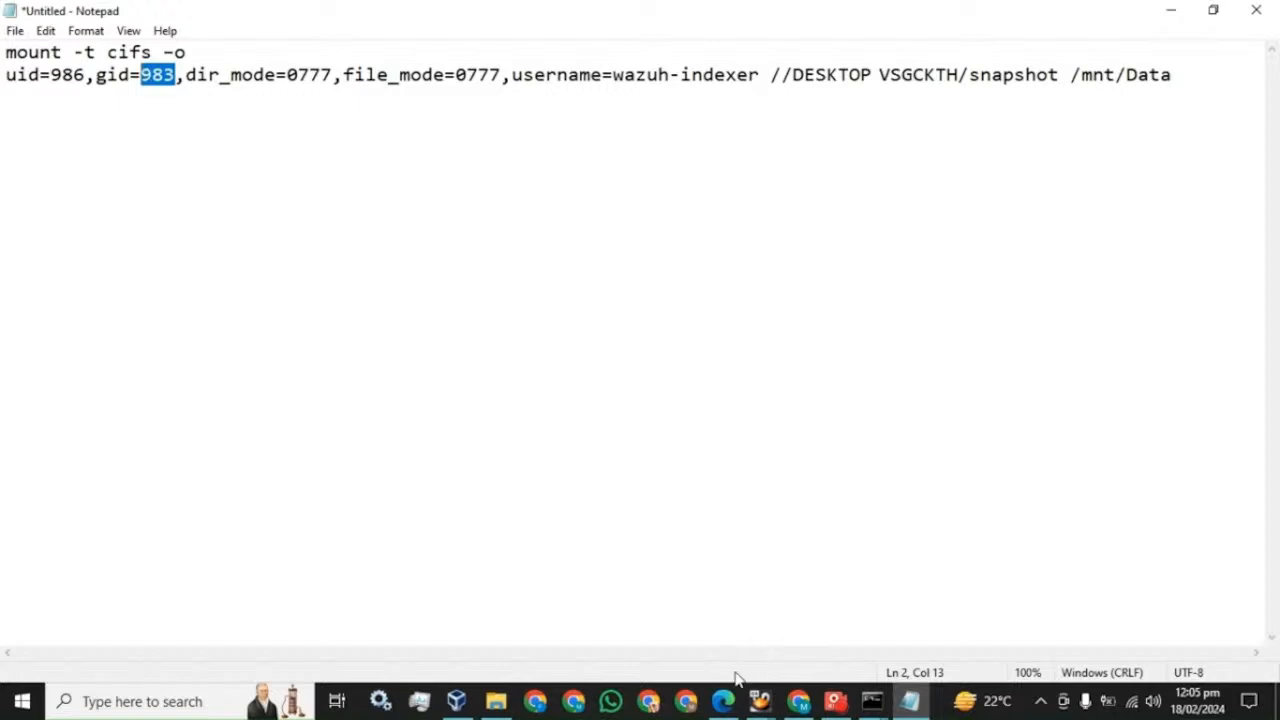
left_click(722, 701)
scroll(523, 360, "down", 3)
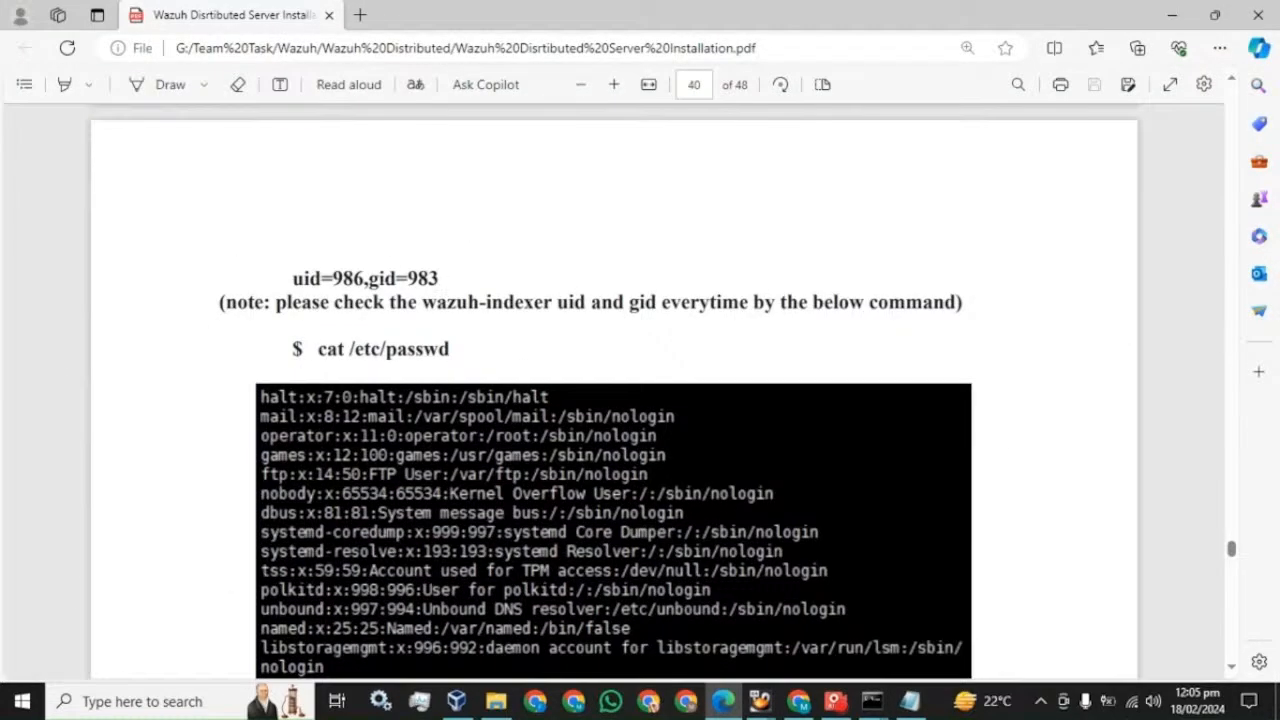
- Run cat /etc/passwd on master to check wazuh-indexer's uid and gid
mouse_move(451, 350)
left_mouse_down()
mouse_move(319, 353)
mouse_move(451, 351)
left_mouse_up()
key("ctrl+c")
left_click(320, 354)
mouse_move(866, 705)
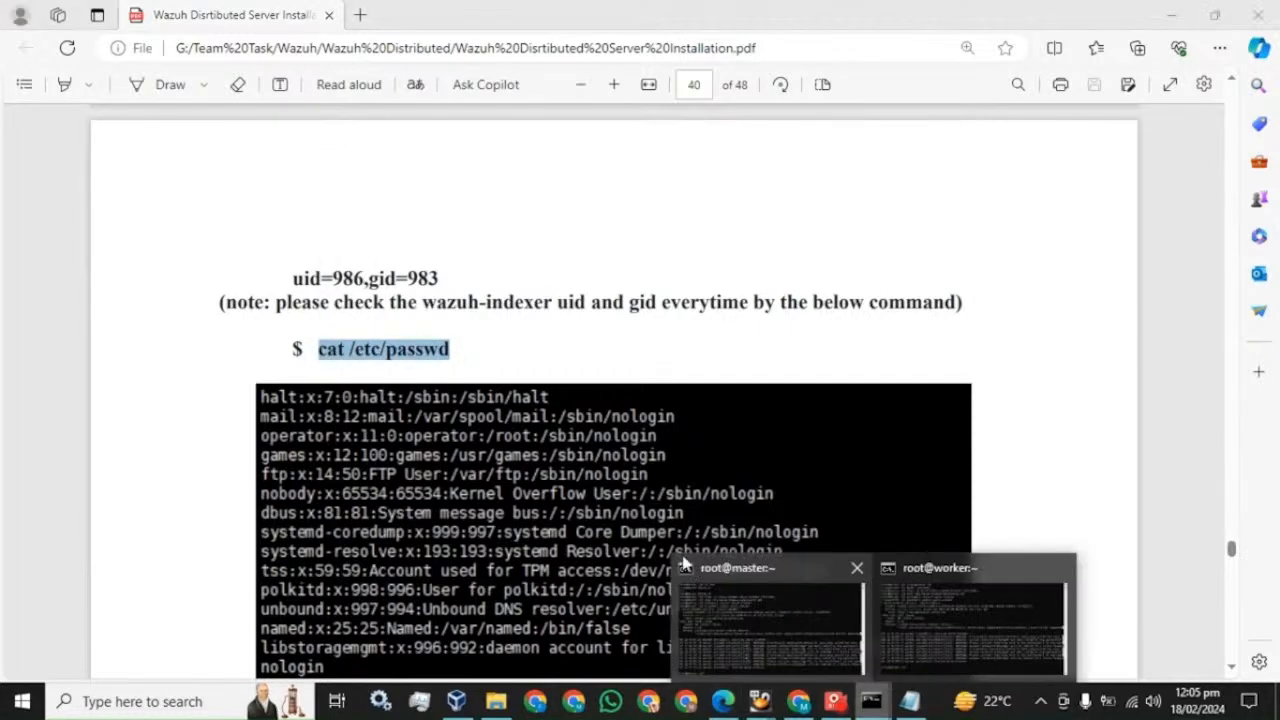
left_click(945, 615)
right_click(388, 340)
key("Return")
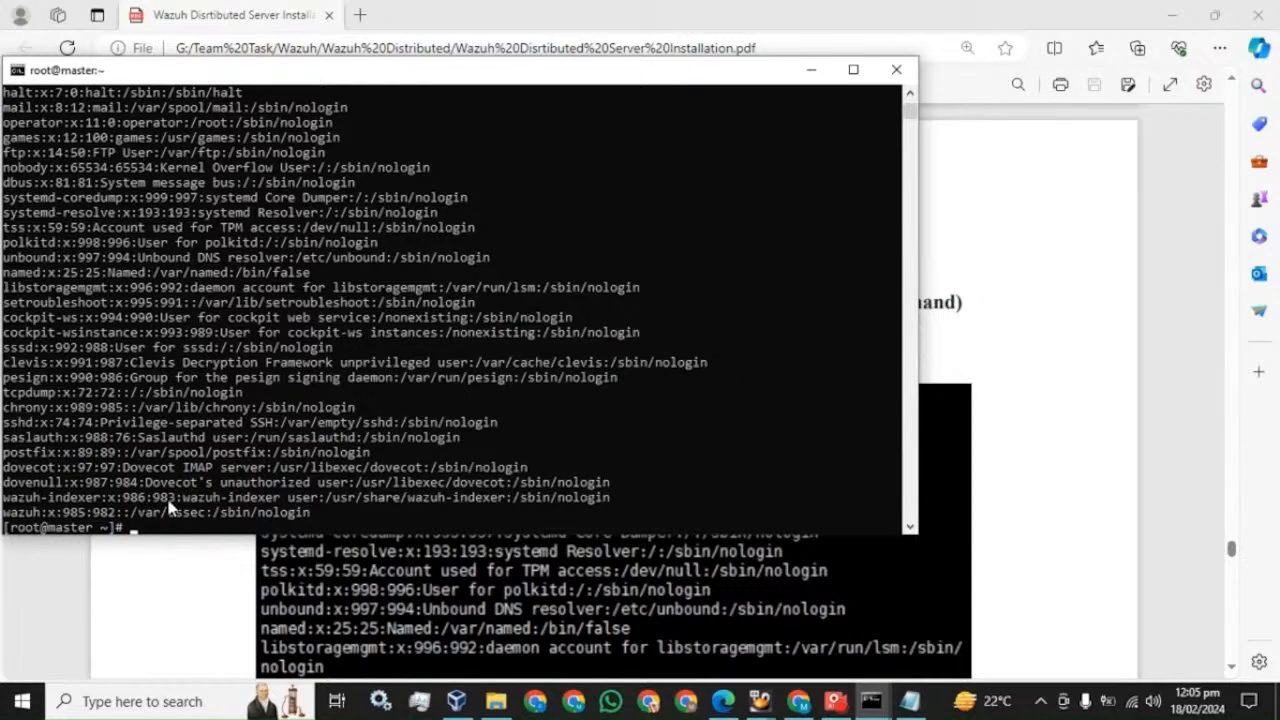
- Run cat /etc/passwd on the worker, confirming uid 986 and gid 983 there too
left_click(910, 701)
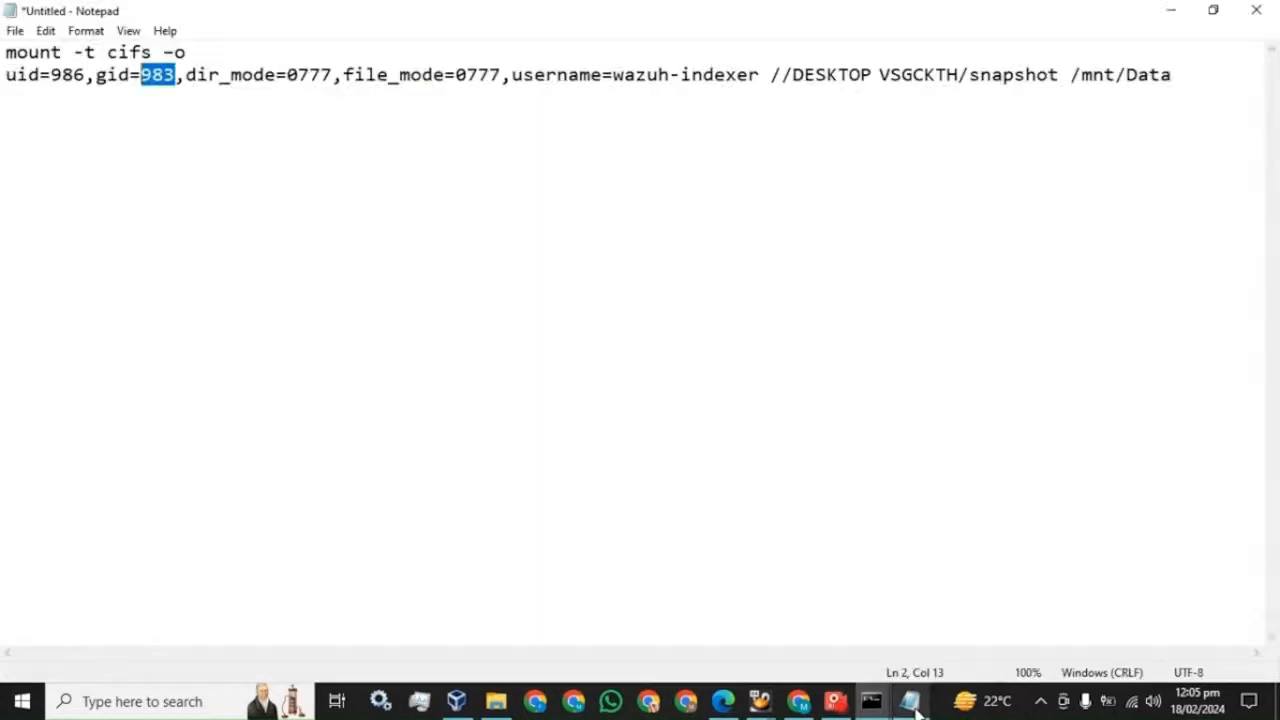
left_click(910, 701)
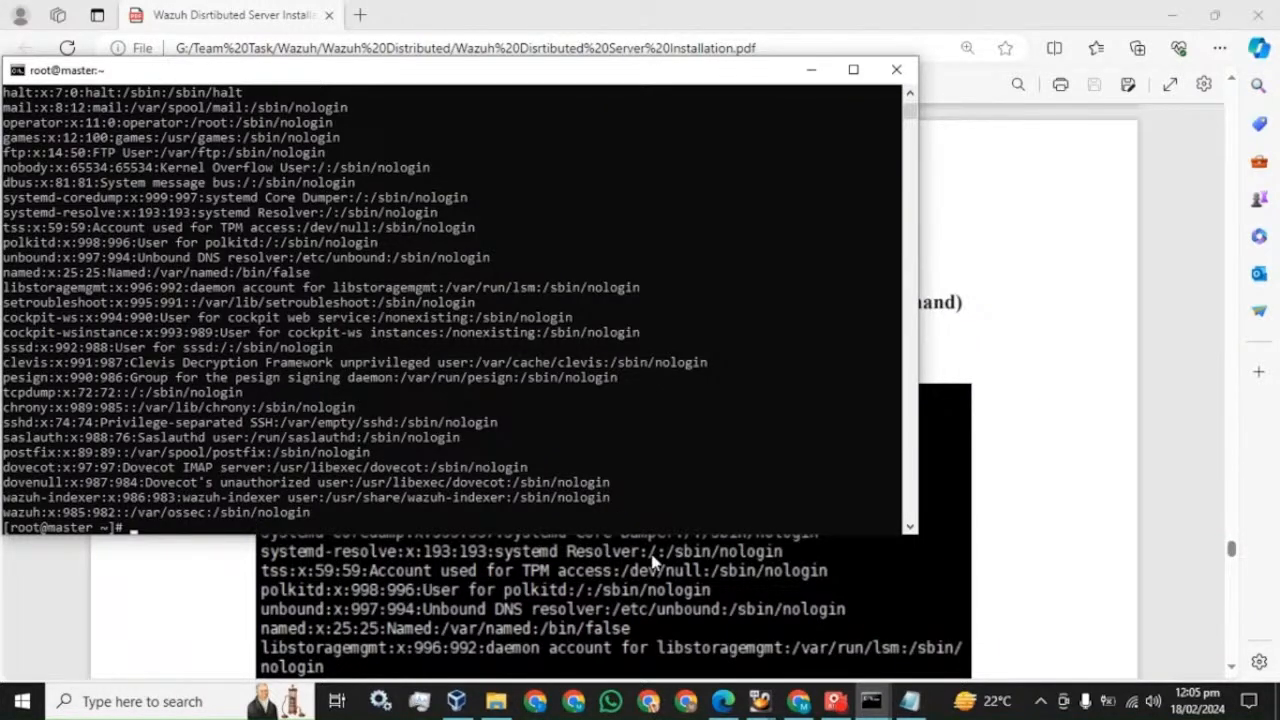
left_click(908, 605)
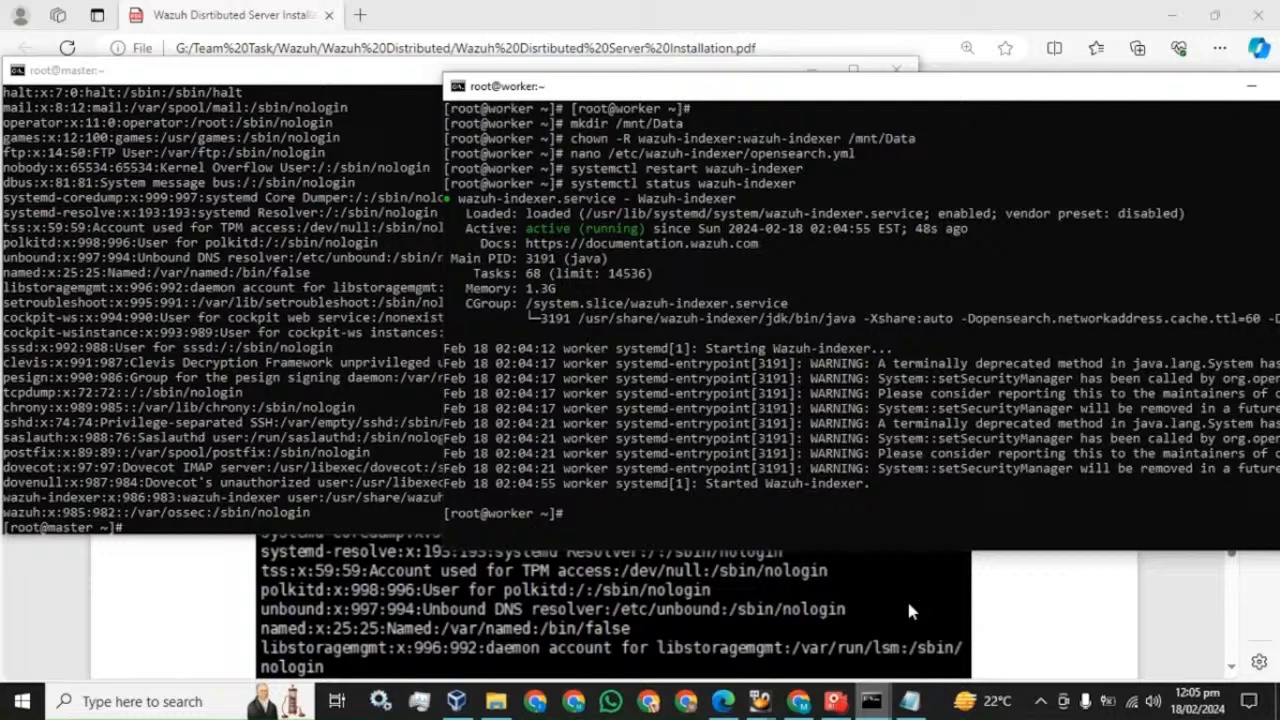
right_click(554, 382)
key("Return")
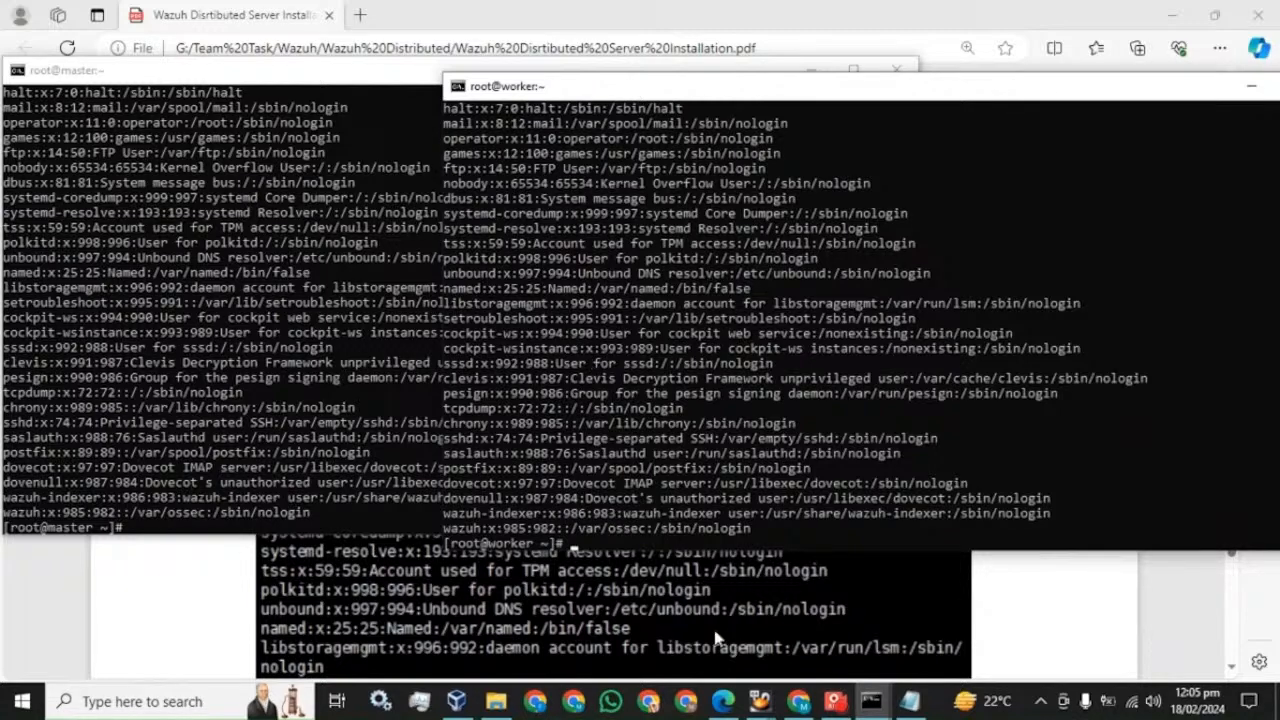
left_click(496, 701)
- Select the snapshot2 folder's network path in its sharing properties
right_click(510, 122)
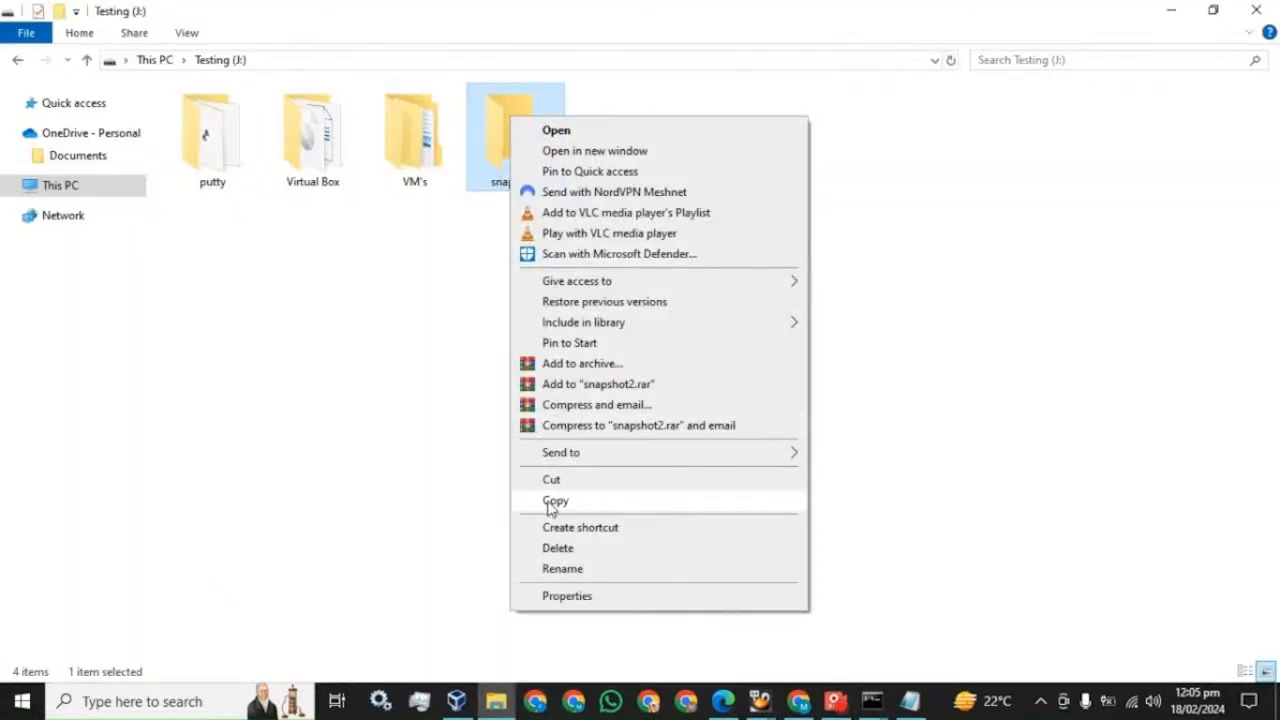
left_click(562, 600)
left_click(592, 162)
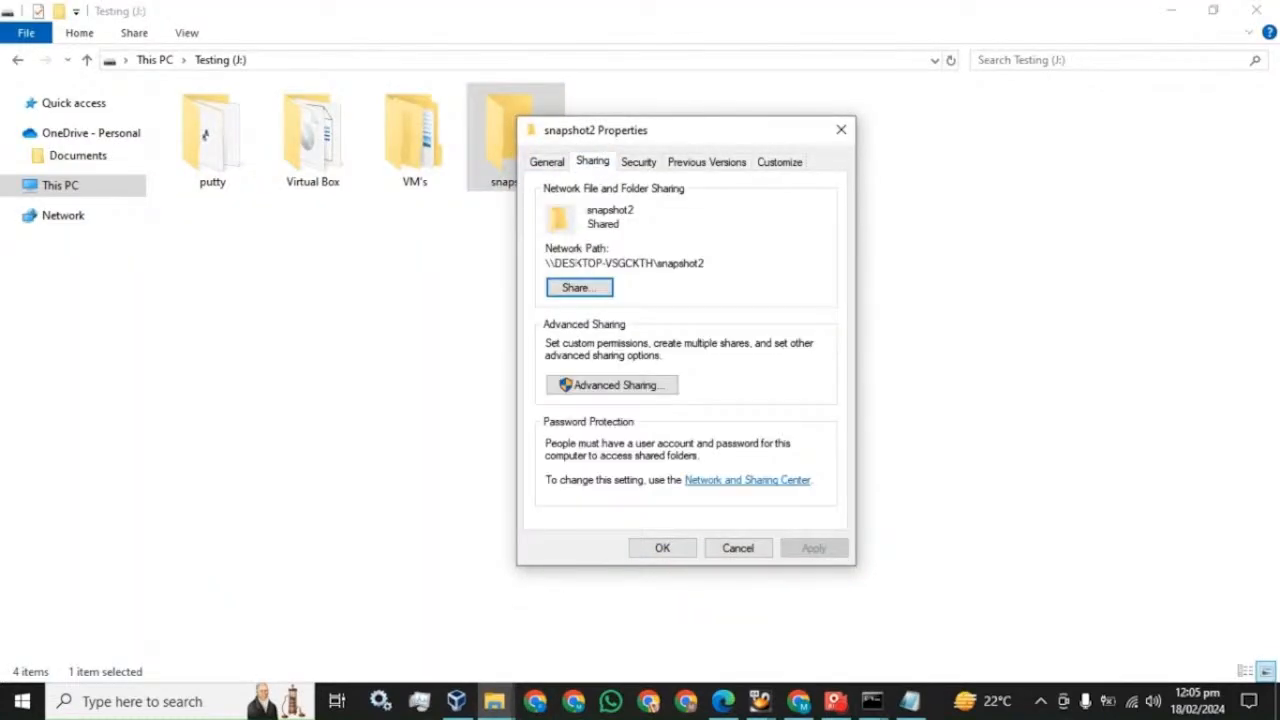
left_click_drag(546, 263, 705, 263)
key("ctrl+c")
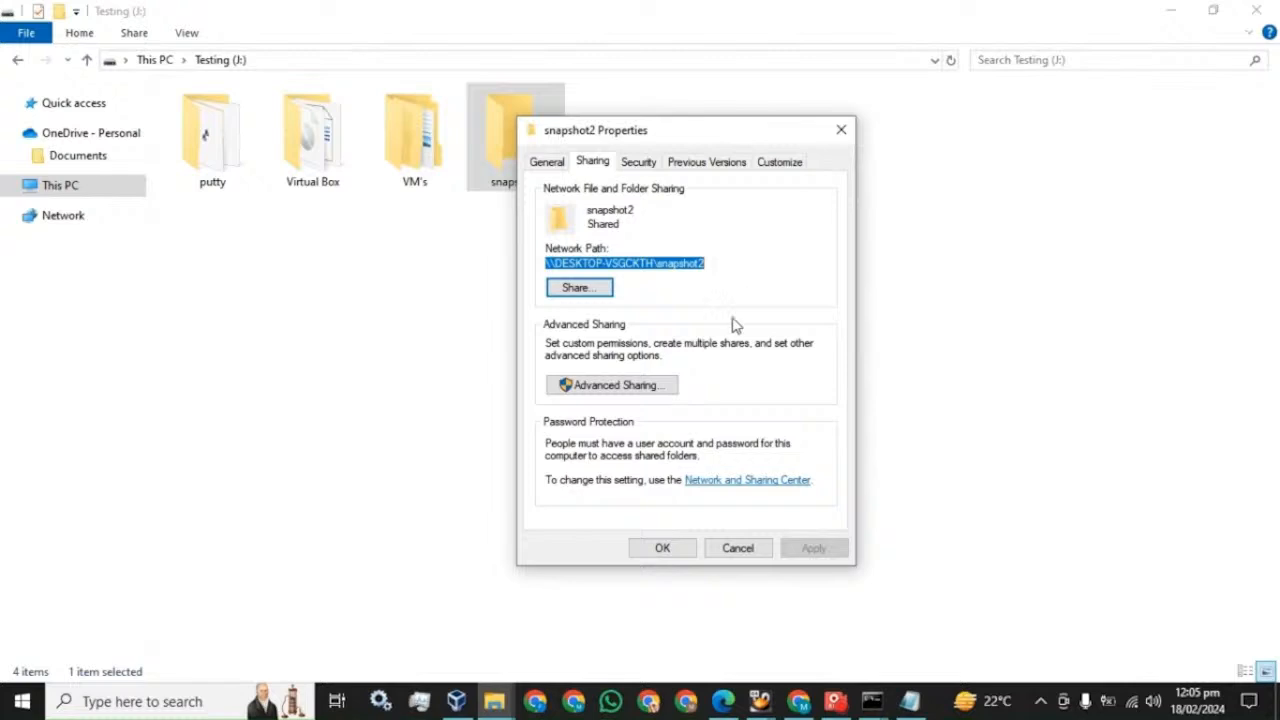
- Paste the network path into the Notepad note and change the mount share to snapshot2
left_click(909, 701)
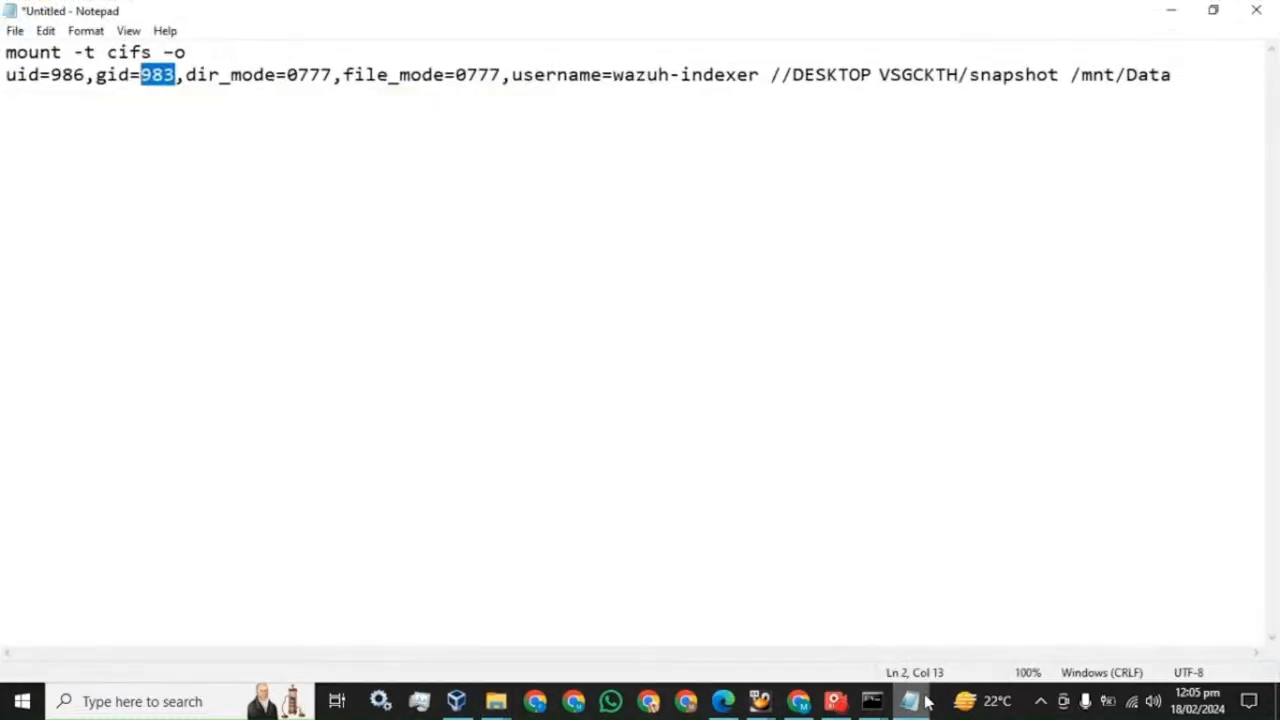
left_click(1172, 75)
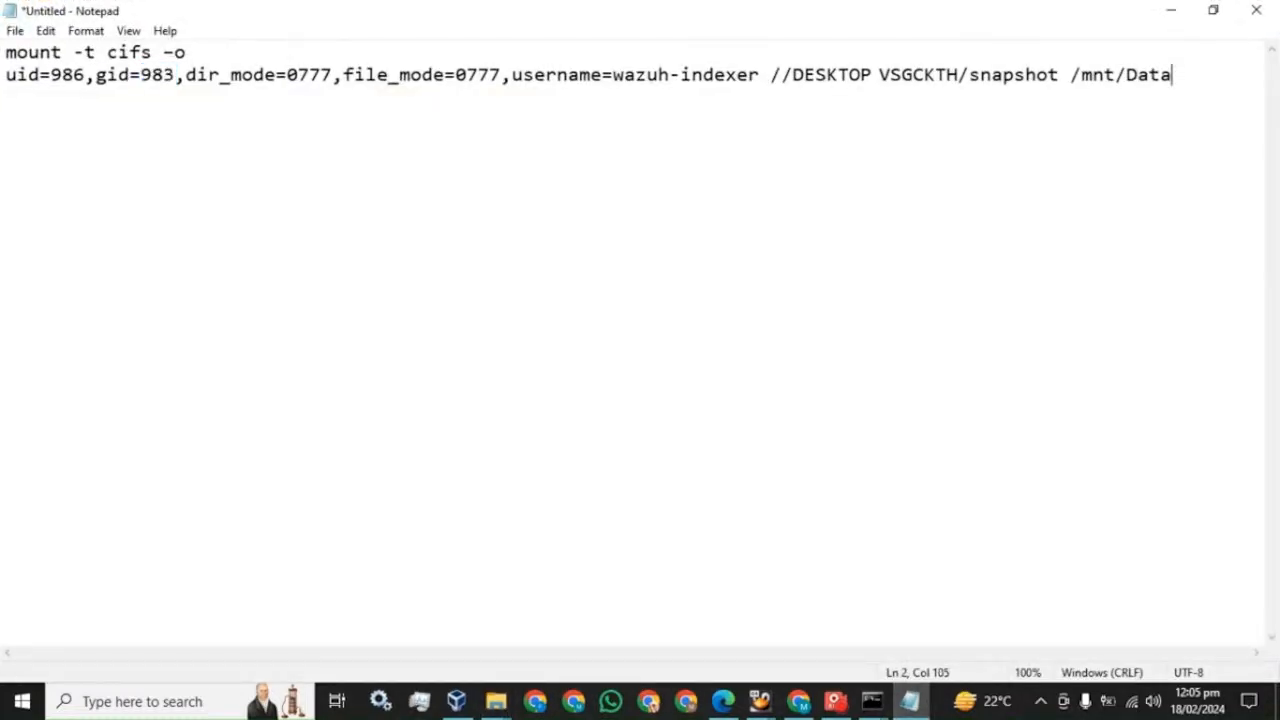
key("Return")
key("ctrl+v")
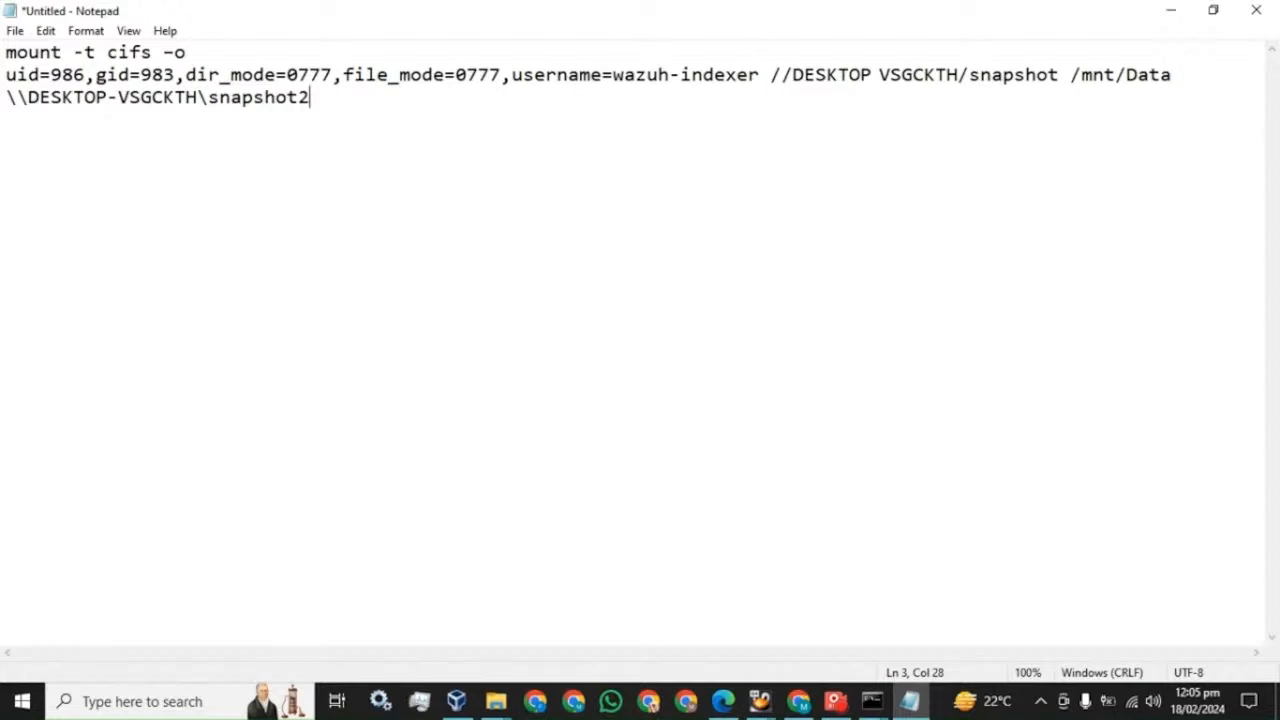
left_click(1060, 75)
type("2")
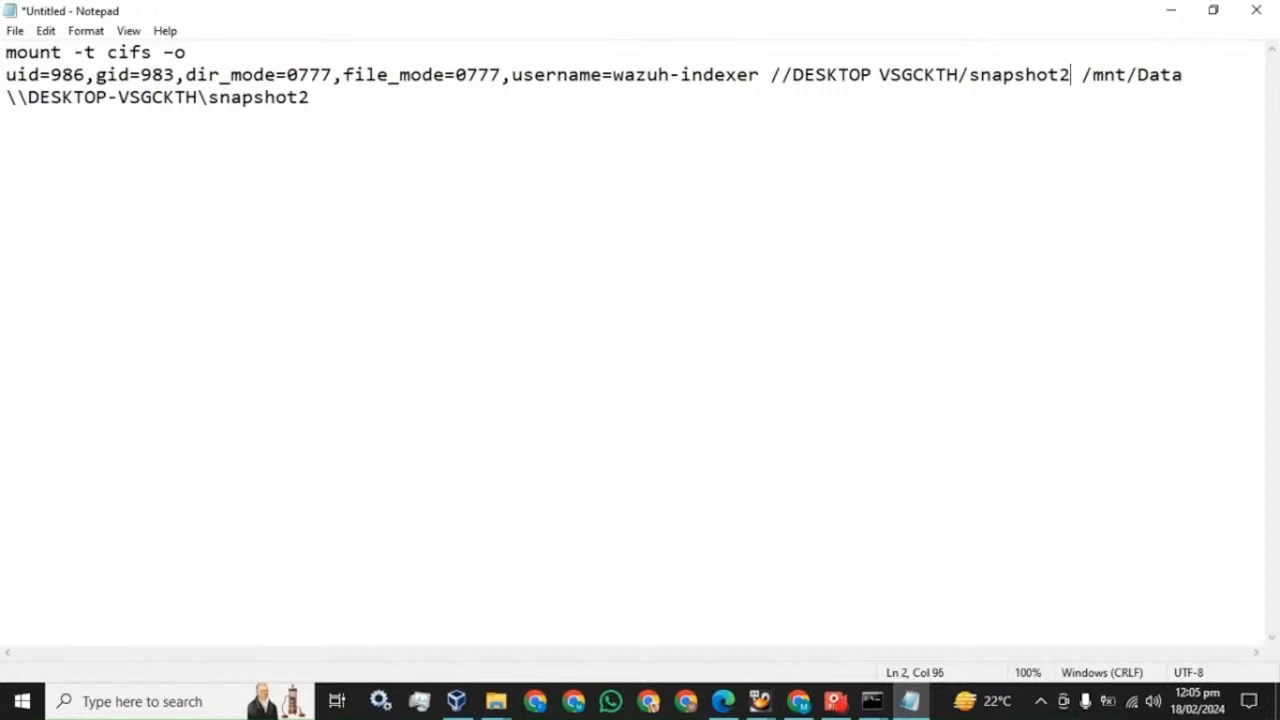
- Delete the leftover share path, join the options line to the mount line, and select all
left_click_drag(312, 98, 5, 98)
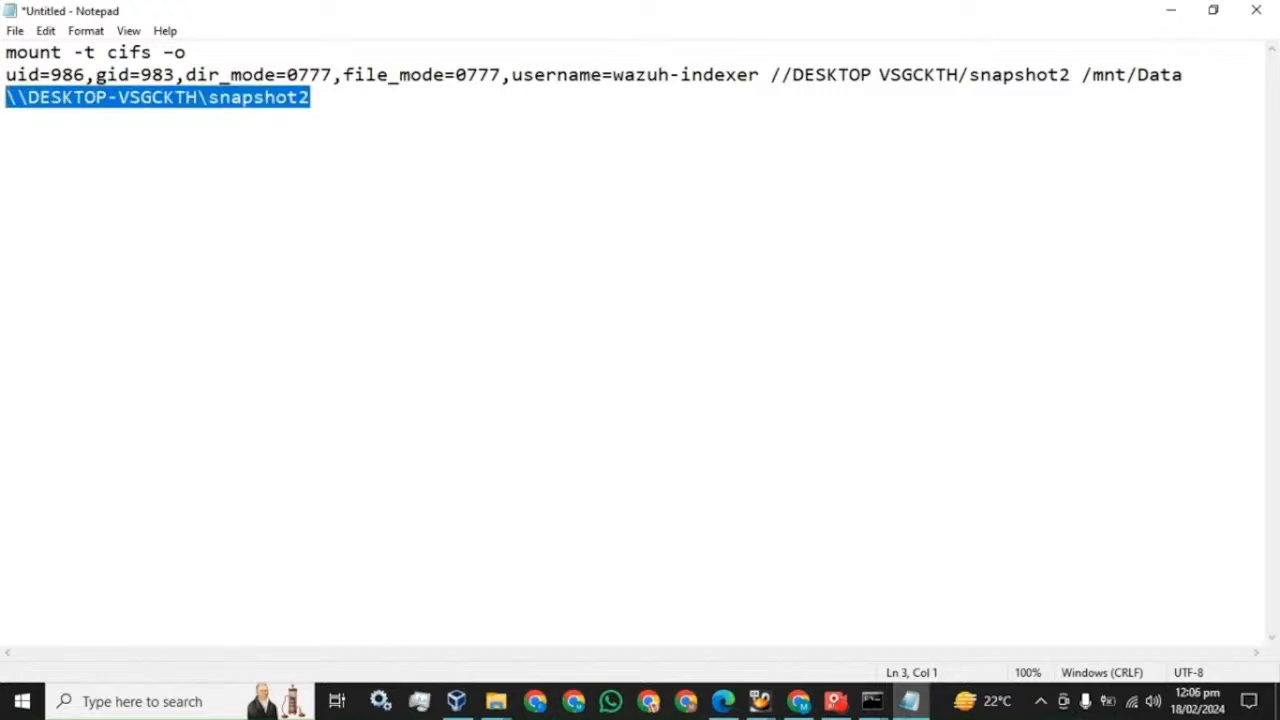
key("BackSpace")
left_click(6, 75)
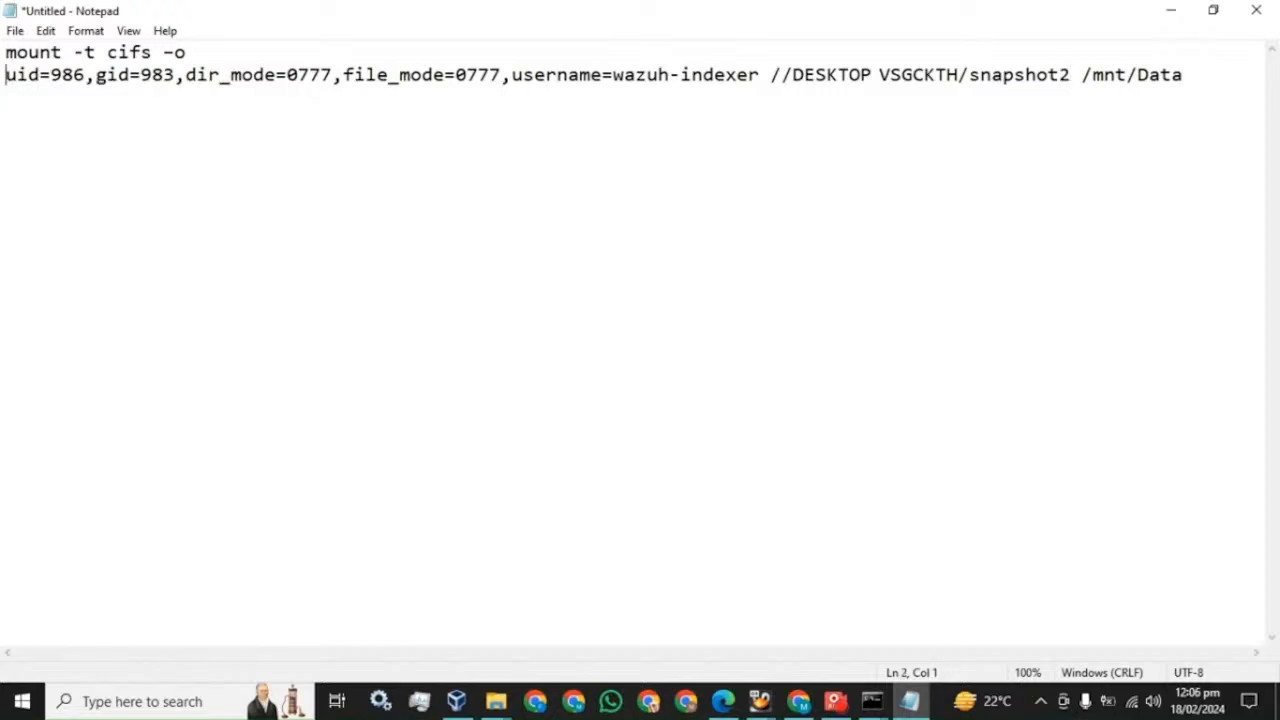
key("BackSpace")
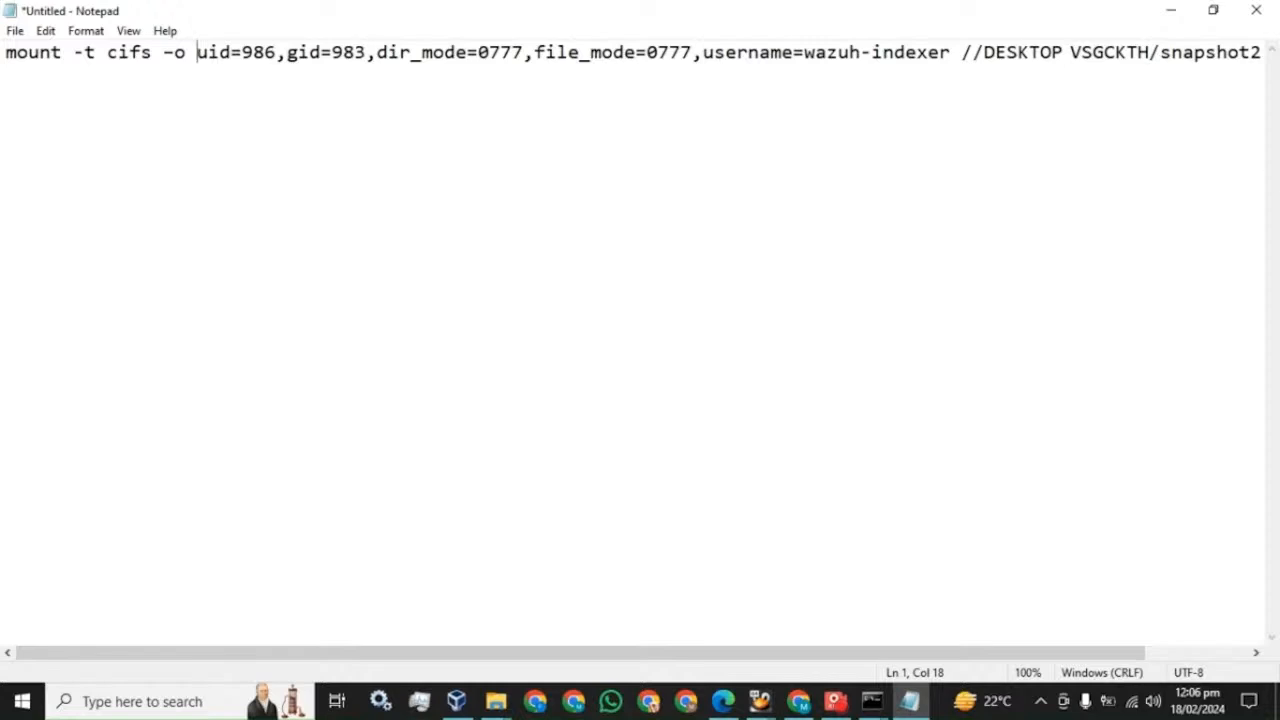
key("ctrl+a")
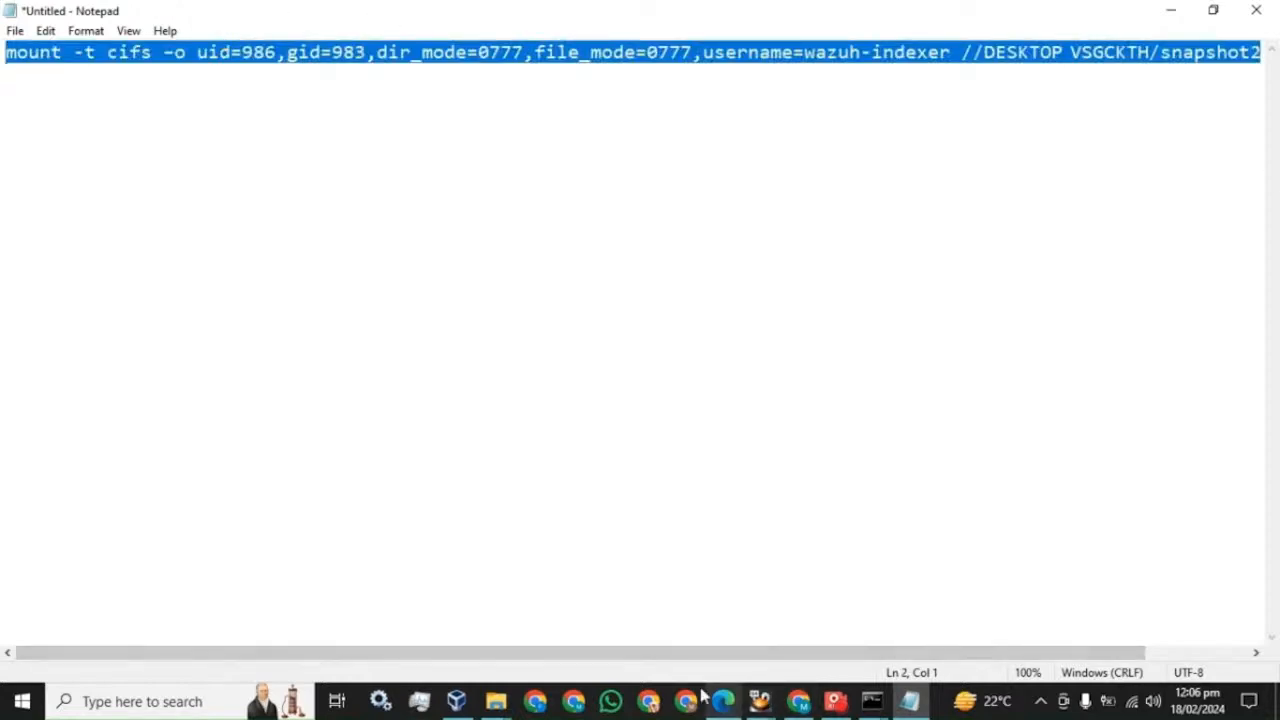
- Enlarge the root@master PuTTY window and paste the mount command into it
left_click(878, 706)
left_click(684, 607)
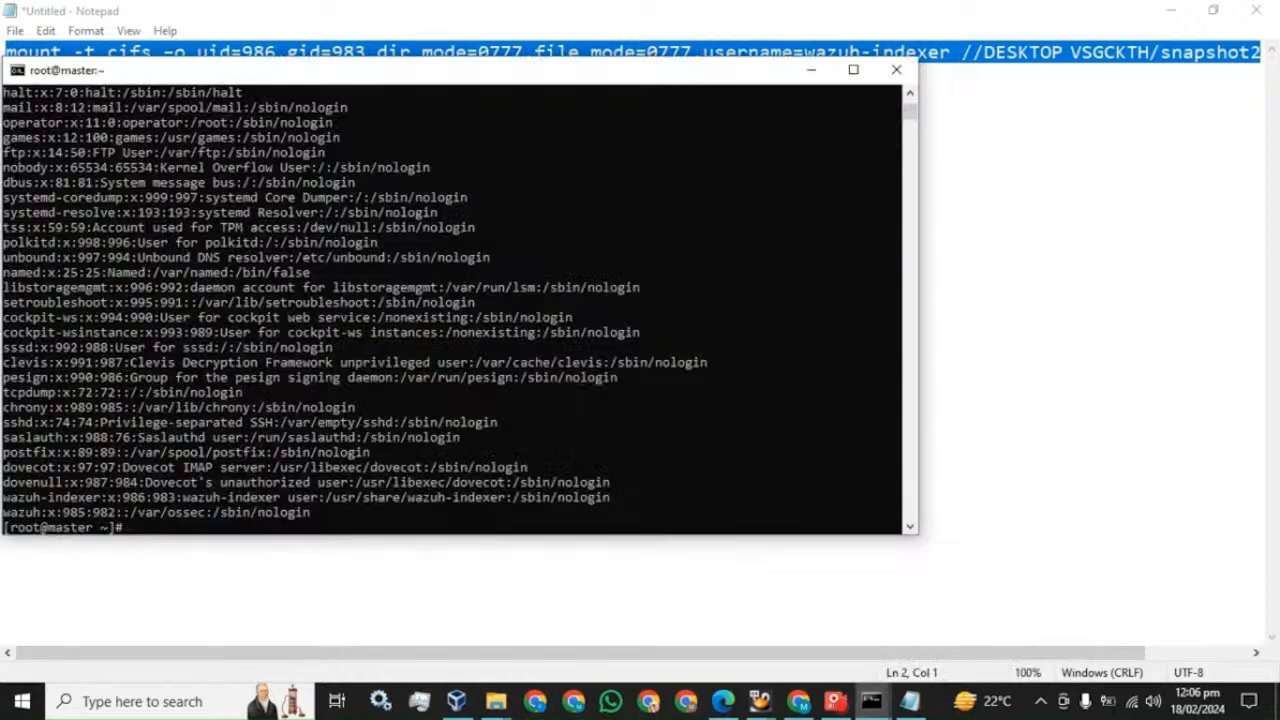
left_click(853, 70)
right_click(481, 338)
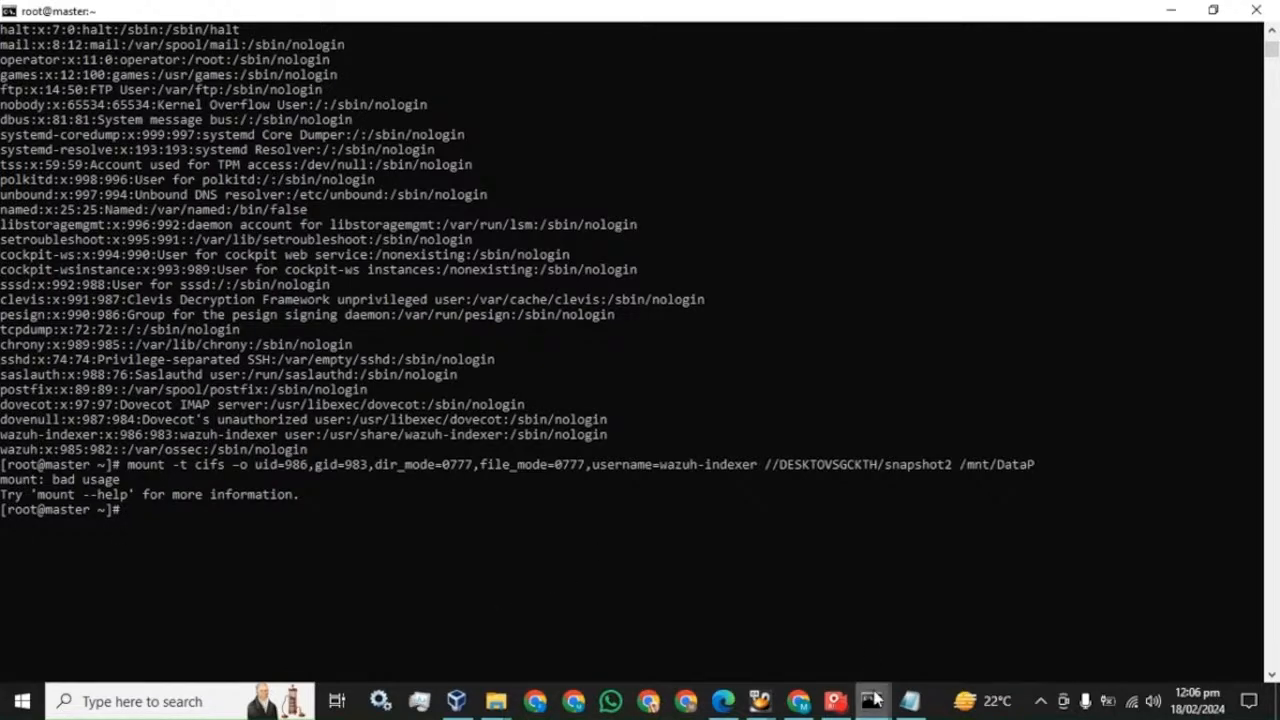
- Reselect the full mount command in Notepad, ending at /mnt/Data
left_click(909, 701)
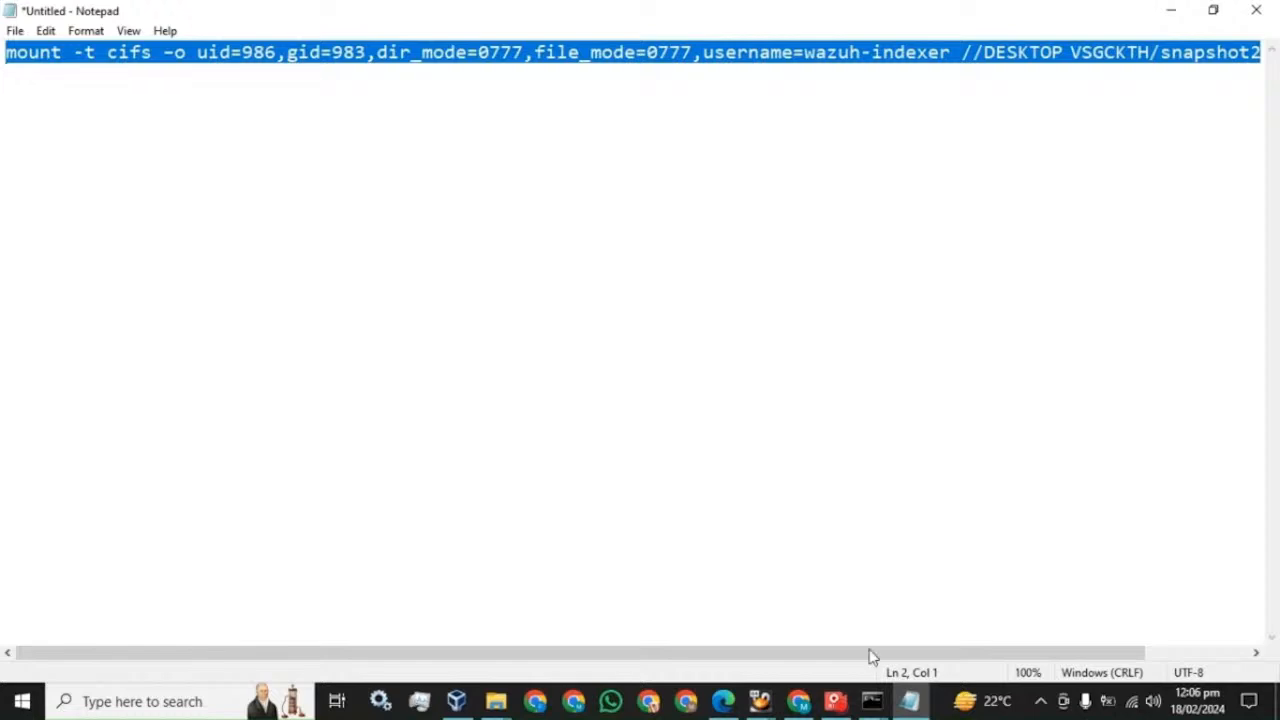
left_click_drag(871, 654, 1203, 660)
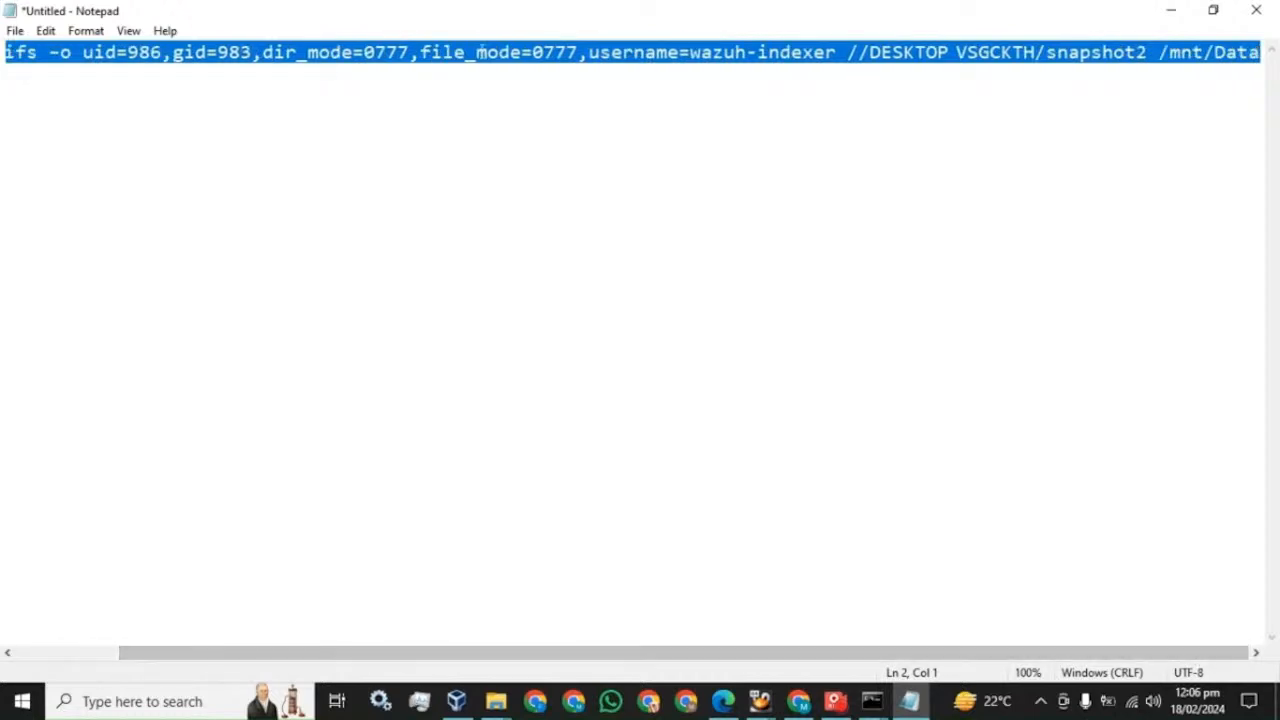
scroll(632, 345, "left", 3)
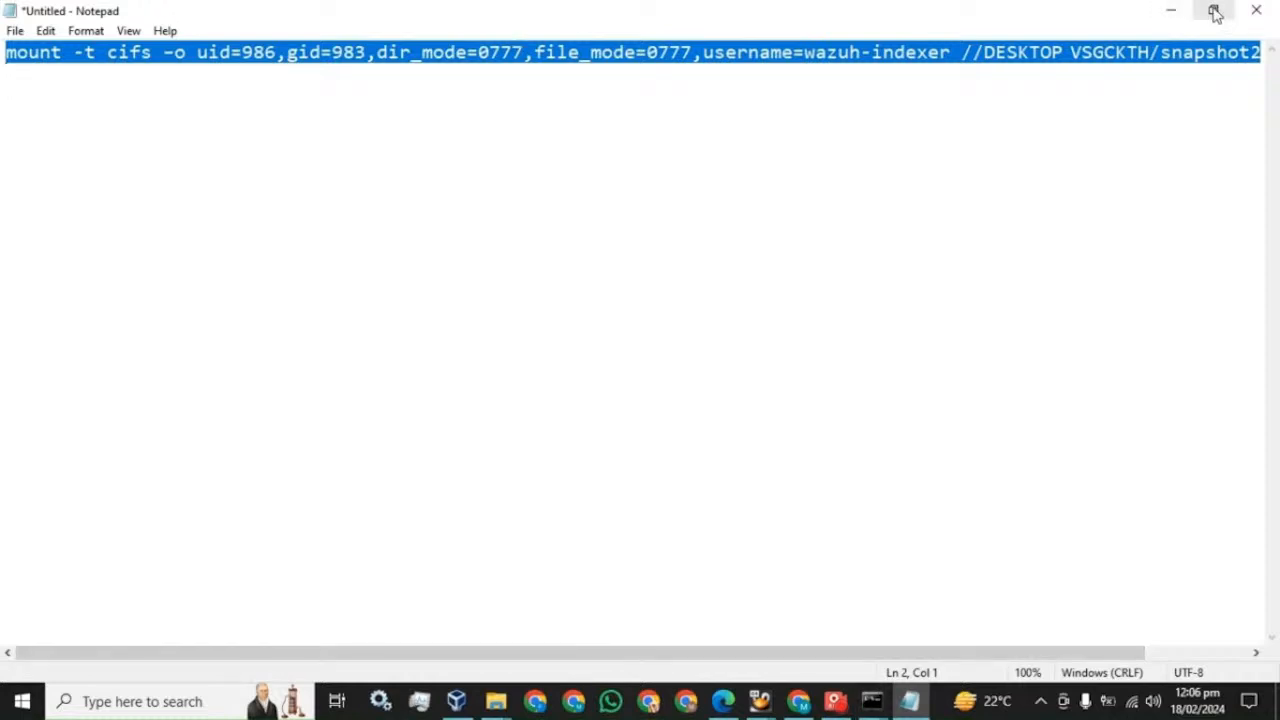
left_click(120, 120)
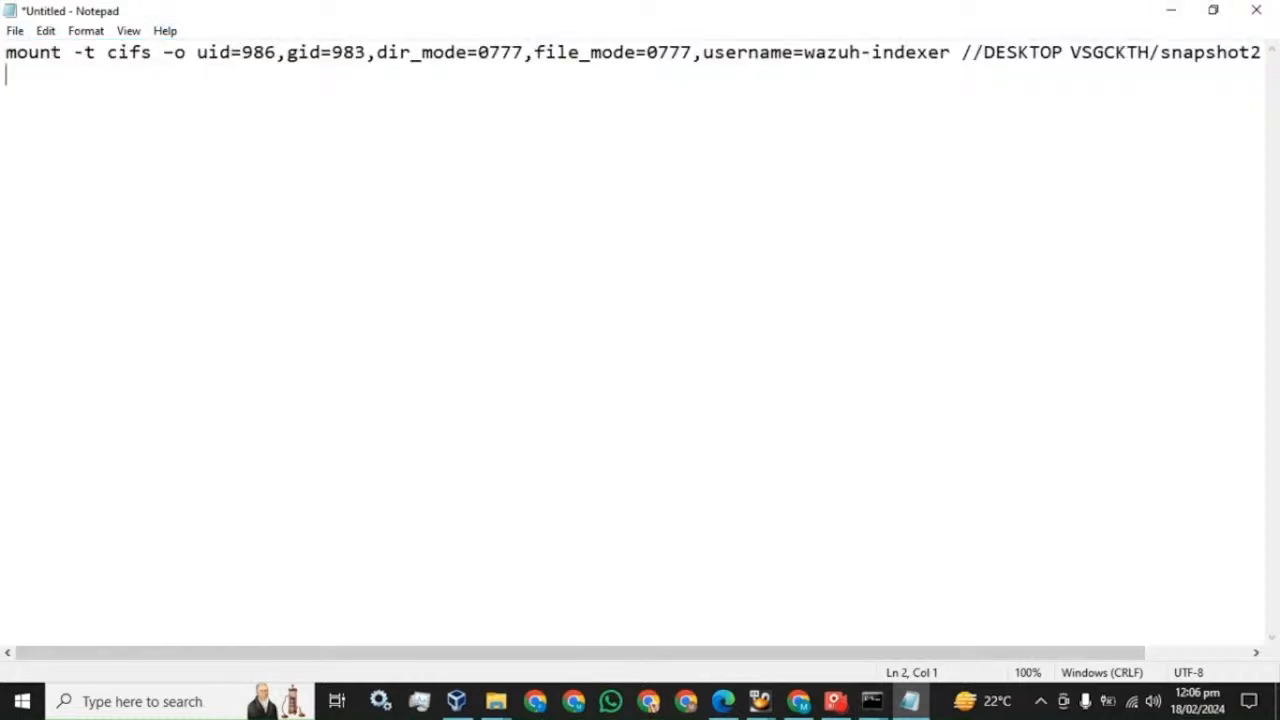
left_click_drag(7, 53, 7, 76)
key("shift+Left")
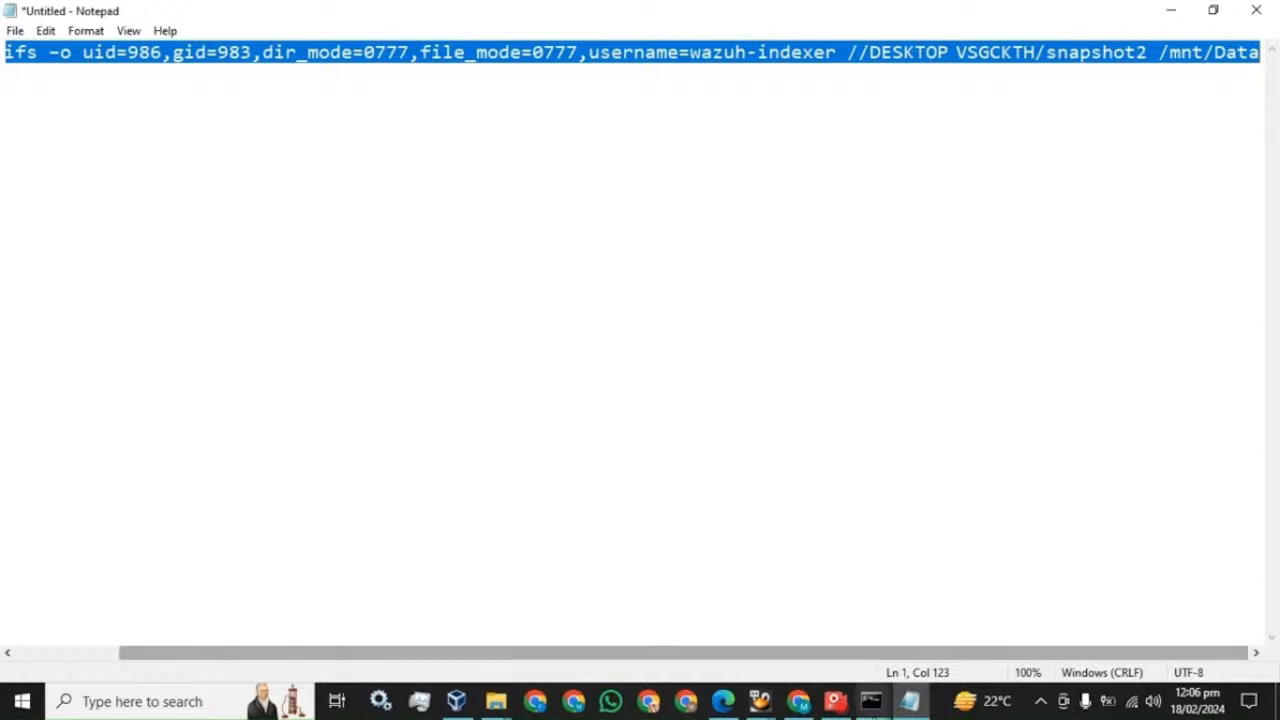
- Paste the mount command at the master prompt, remove the stray P, and run it
left_click(873, 700)
left_click(743, 612)
right_click(391, 364)
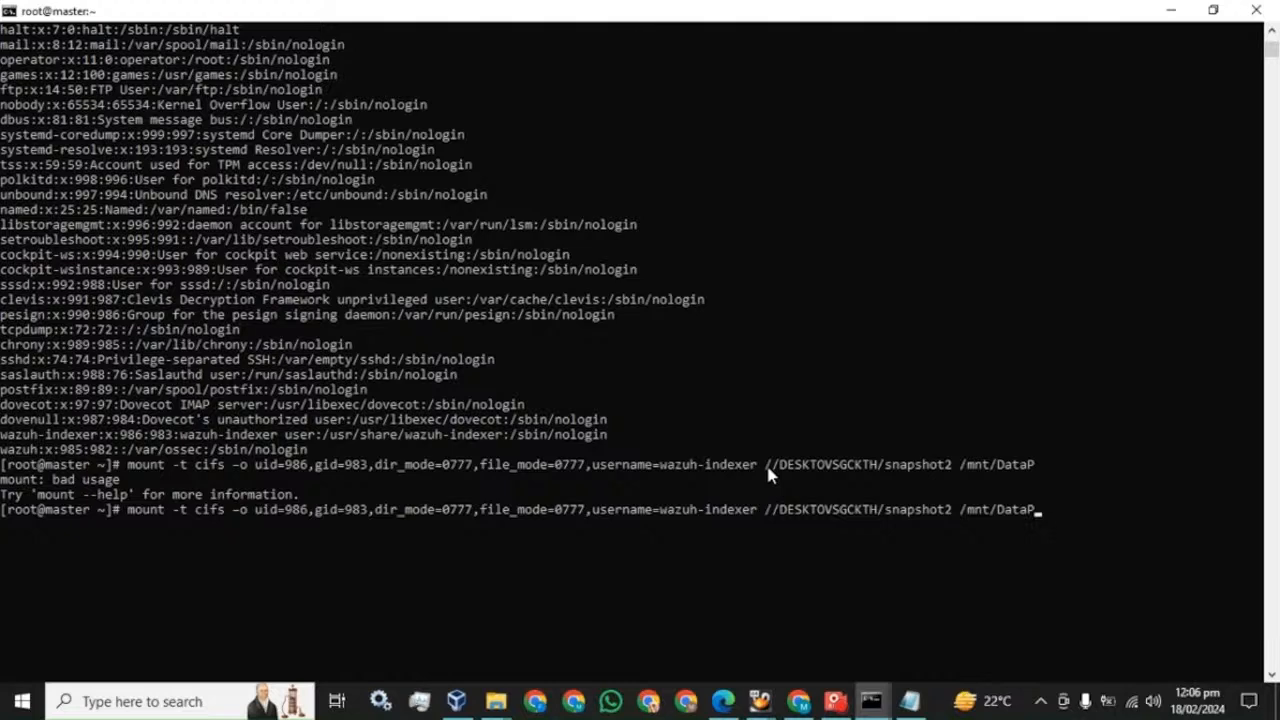
key("BackSpace")
key("Return")
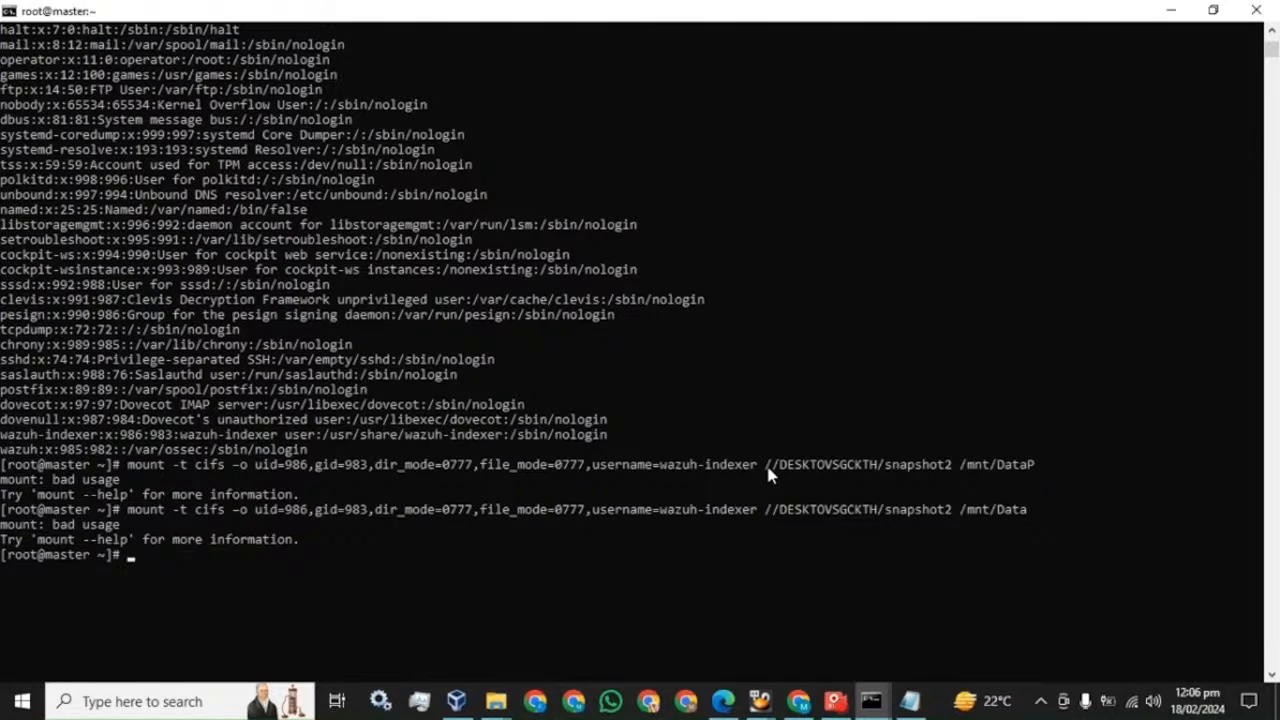
mouse_move(838, 711)
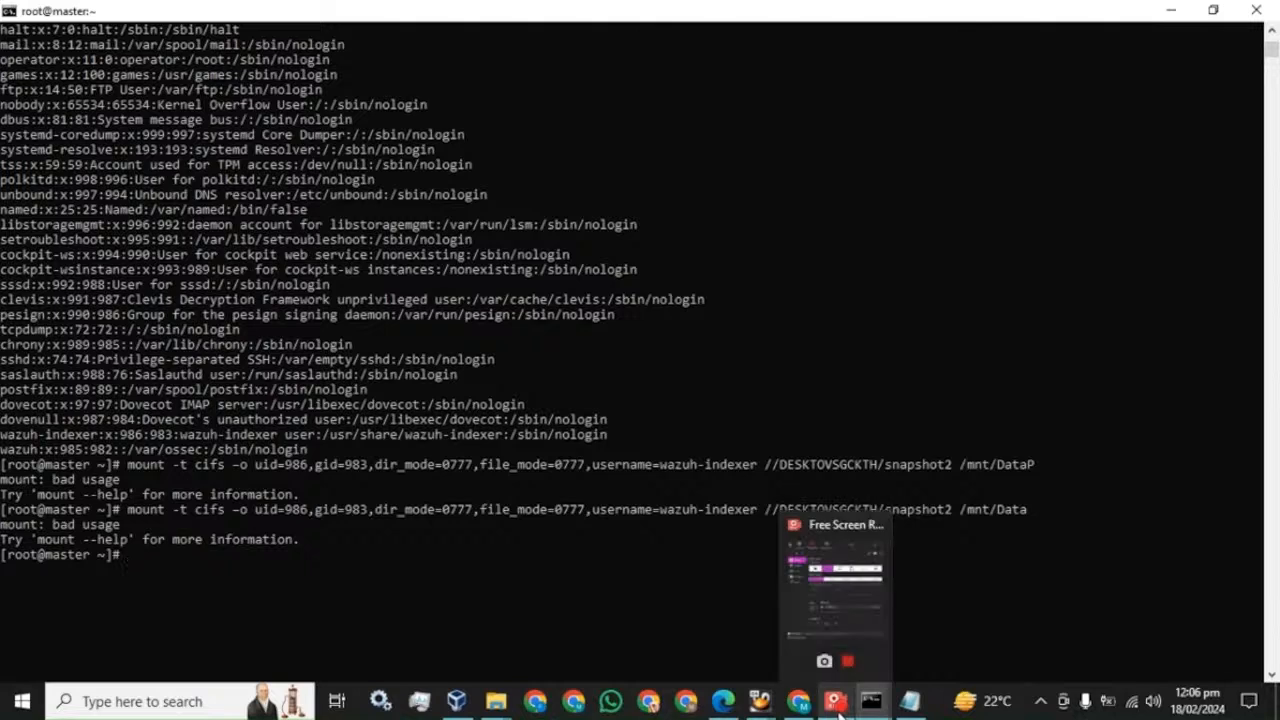
left_click(657, 571)
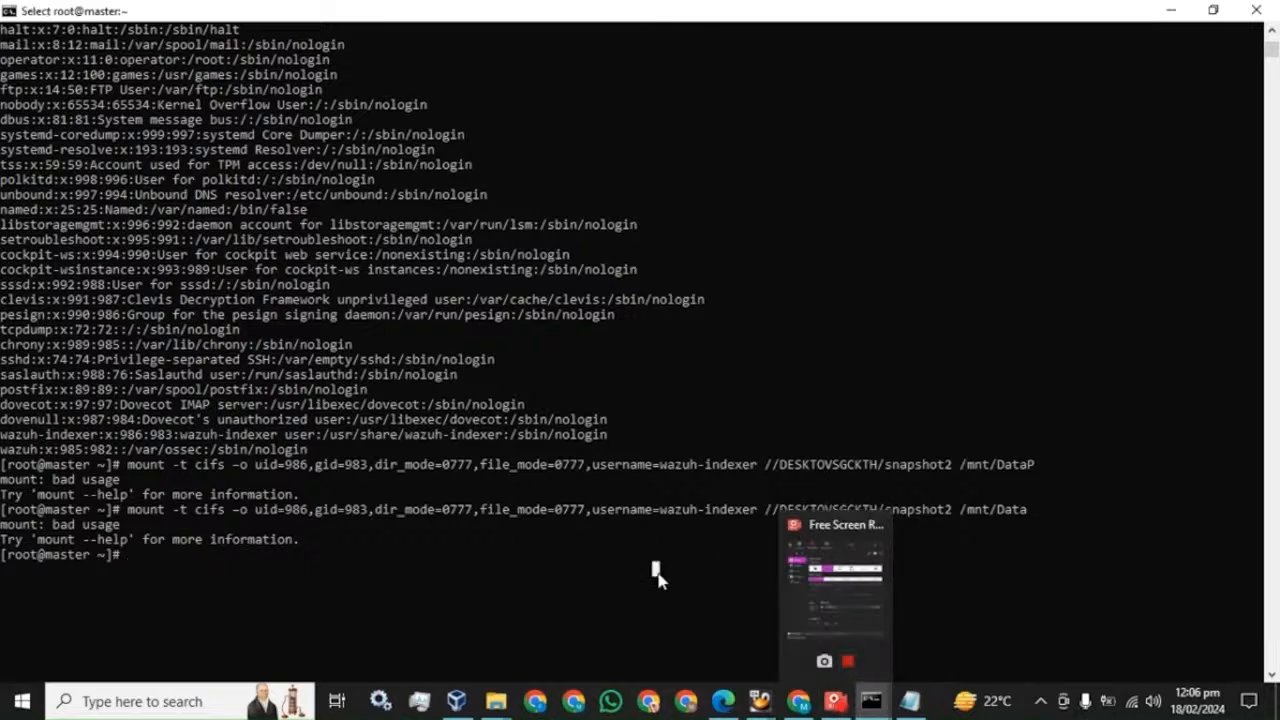
left_click(838, 706)
- Clear the master terminal, run df -h showing snapshot2 on /mnt/Data, and select the recalled mount command
left_click(939, 86)
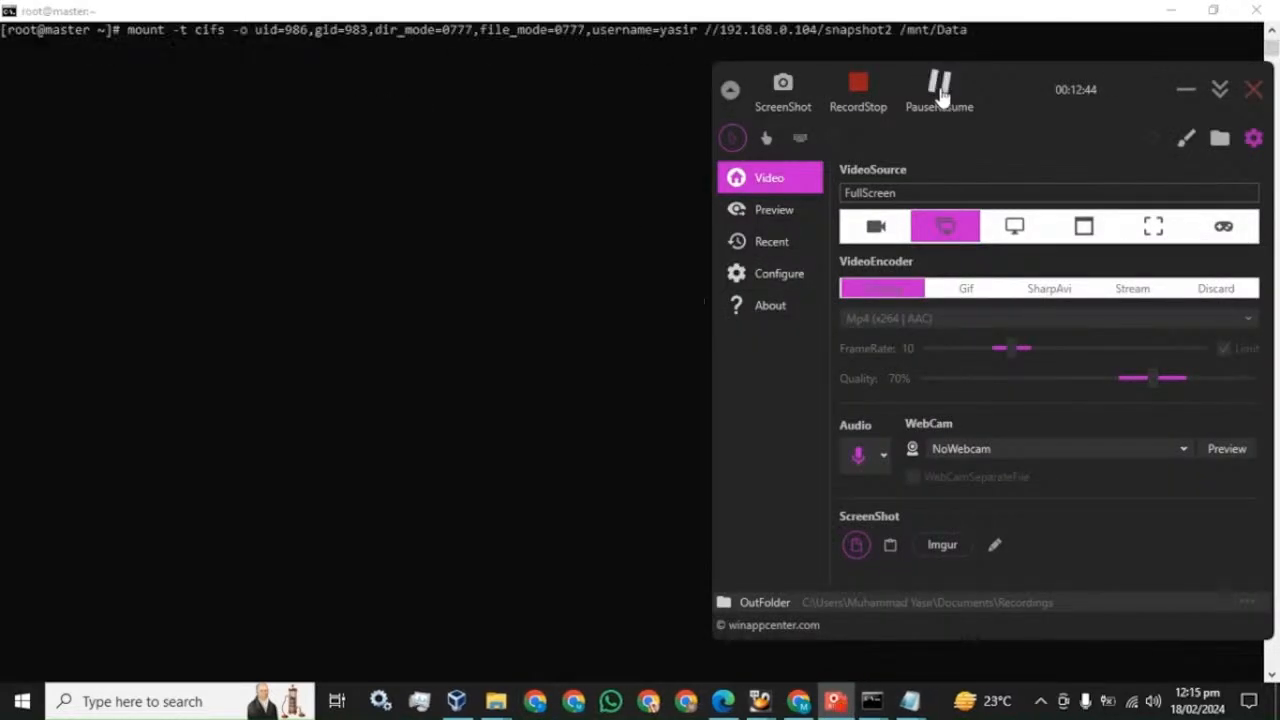
left_click(592, 173)
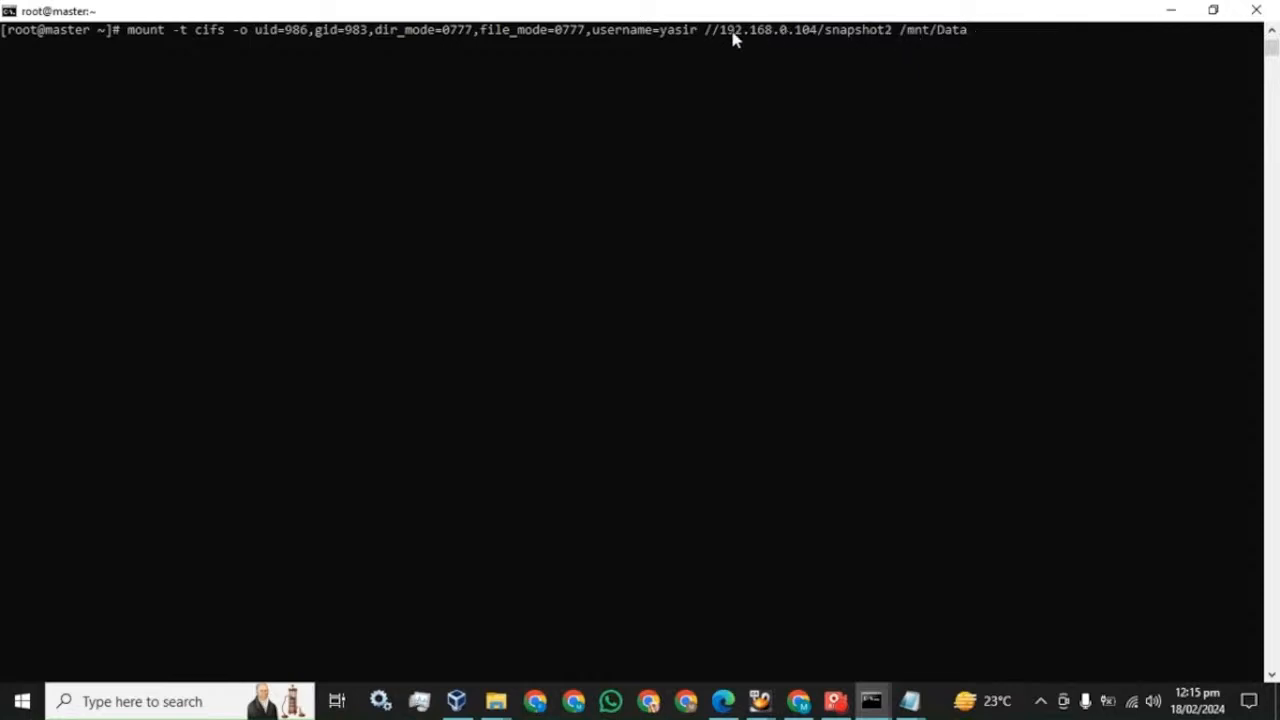
key("Up")
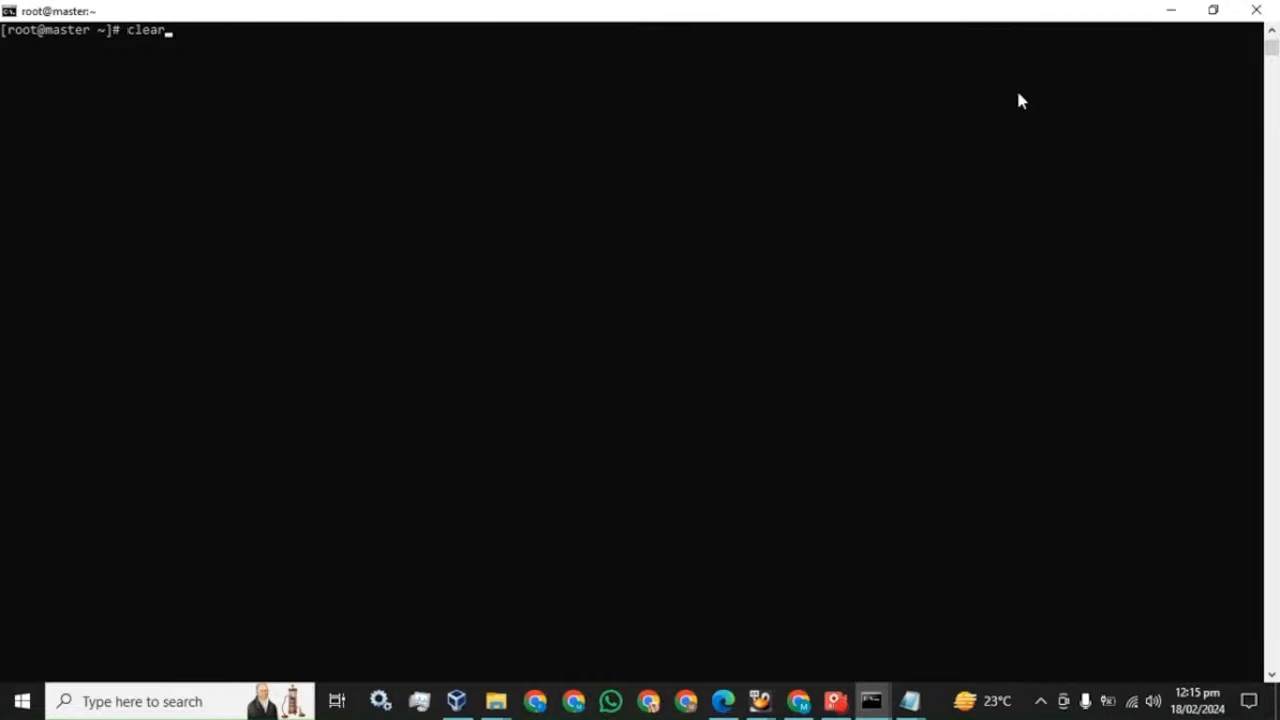
key("Return")
type("df -h")
key("Return")
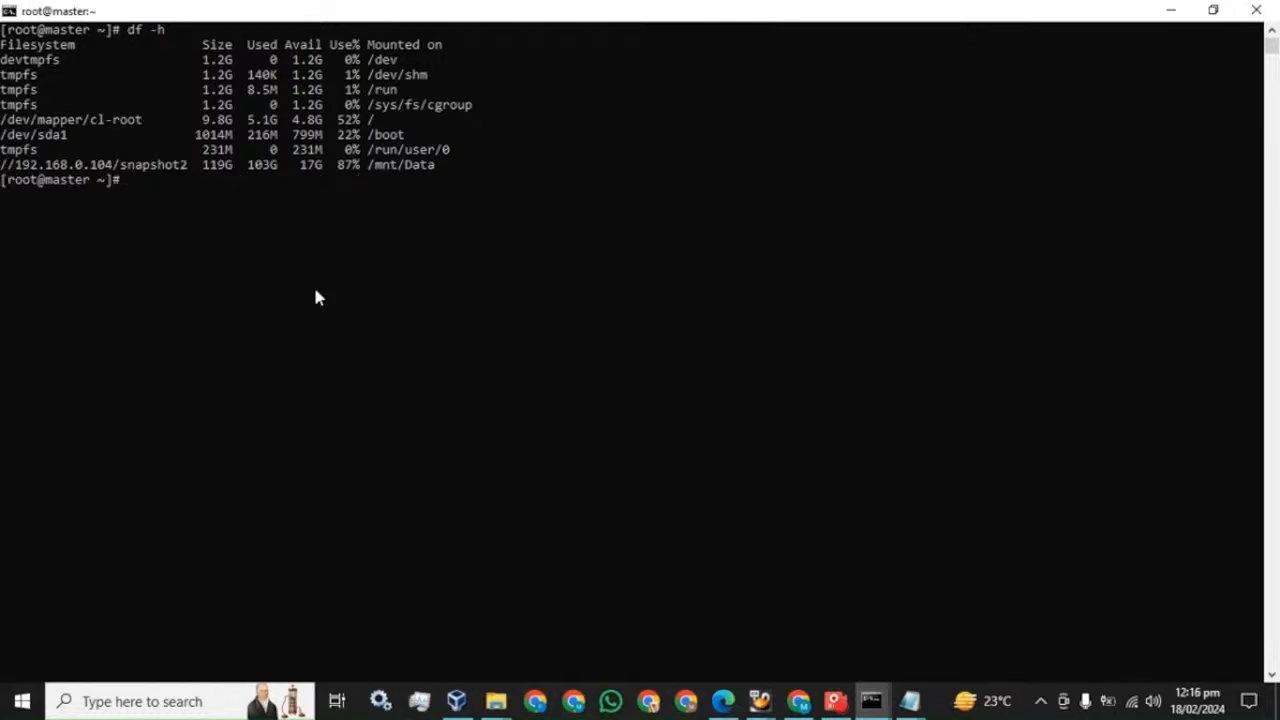
key("Up")
key("Up")
key("Up")
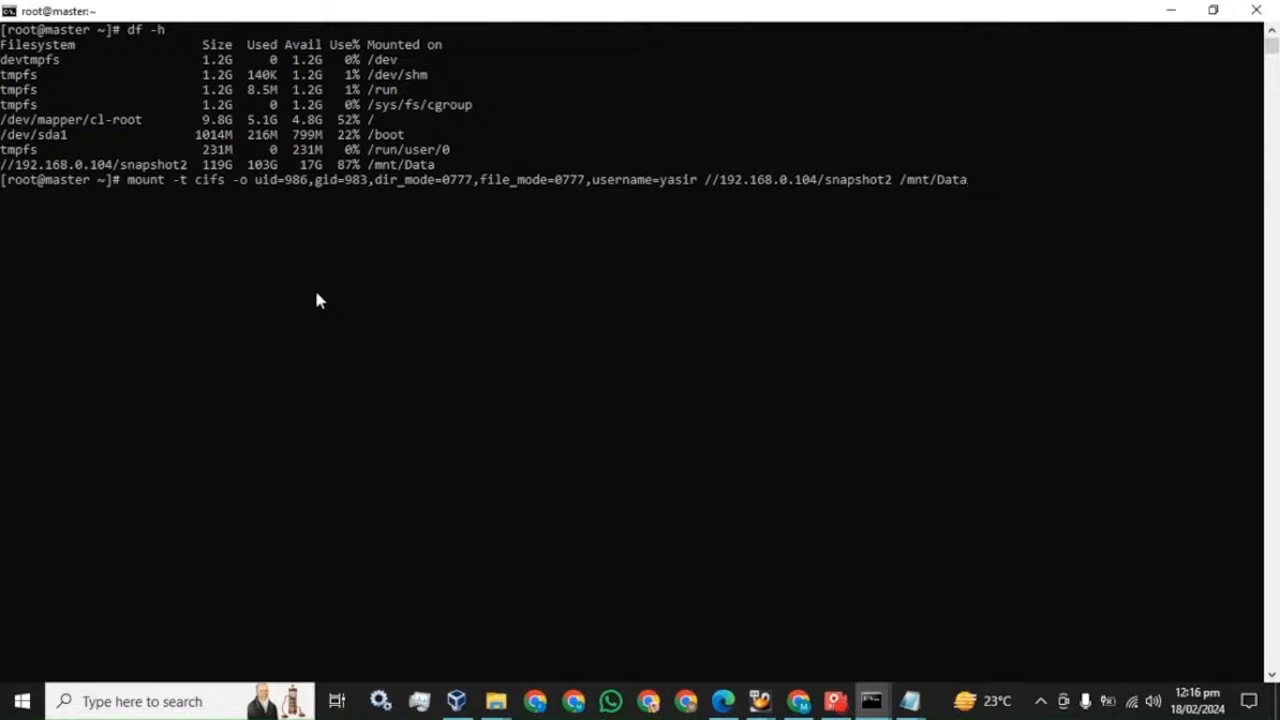
left_click_drag(967, 181, 132, 181)
key("ctrl+c")
- Run the copied mount command on the worker and enter the share password
right_click(150, 182)
left_click(874, 701)
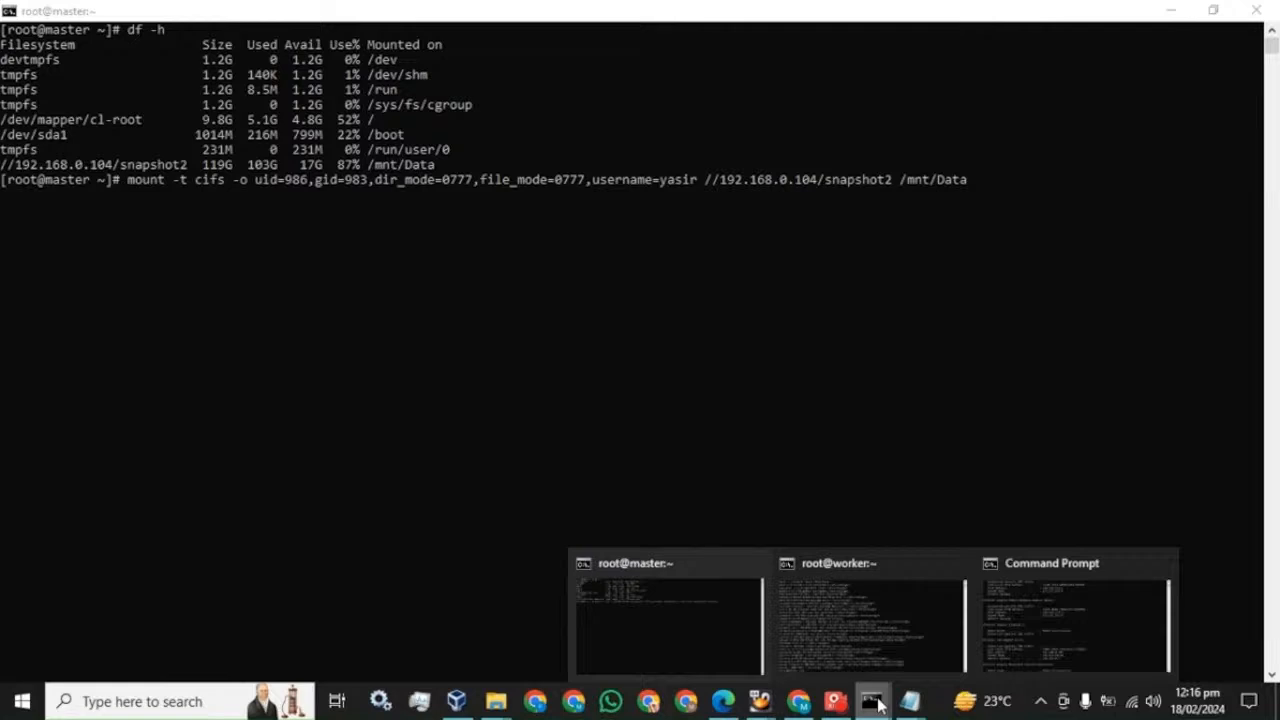
left_click(851, 613)
right_click(806, 414)
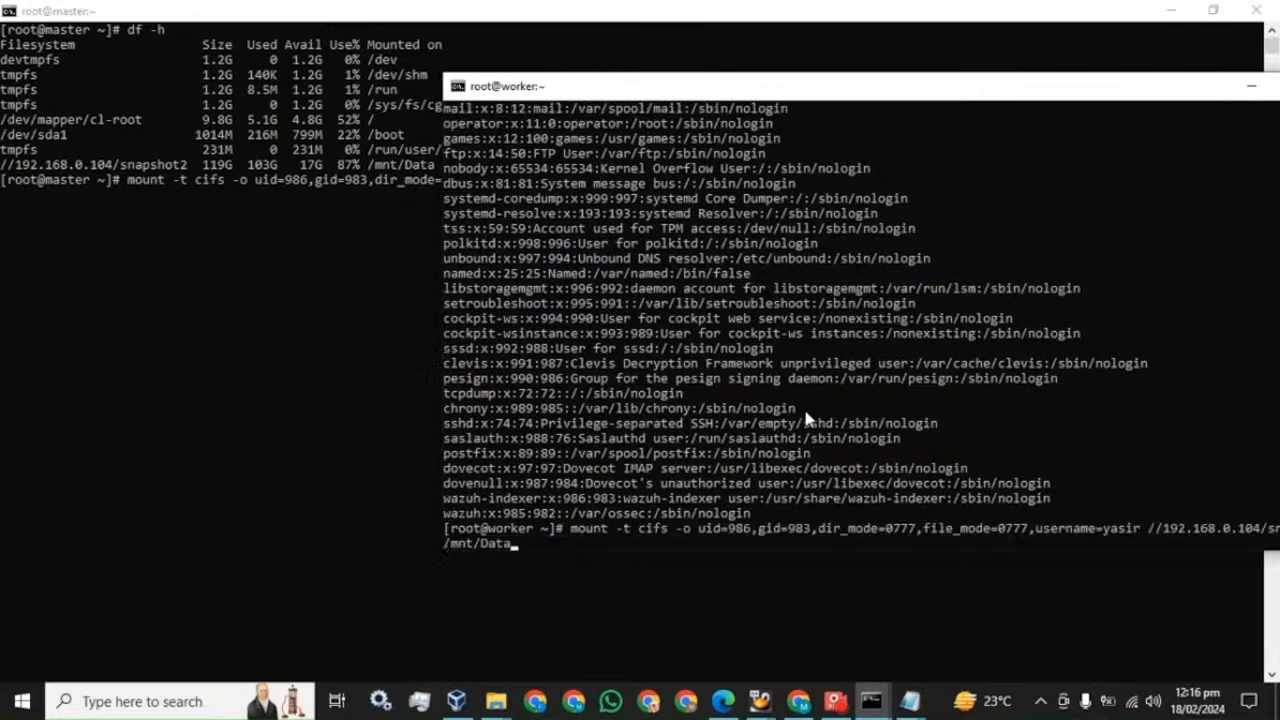
key("Return")
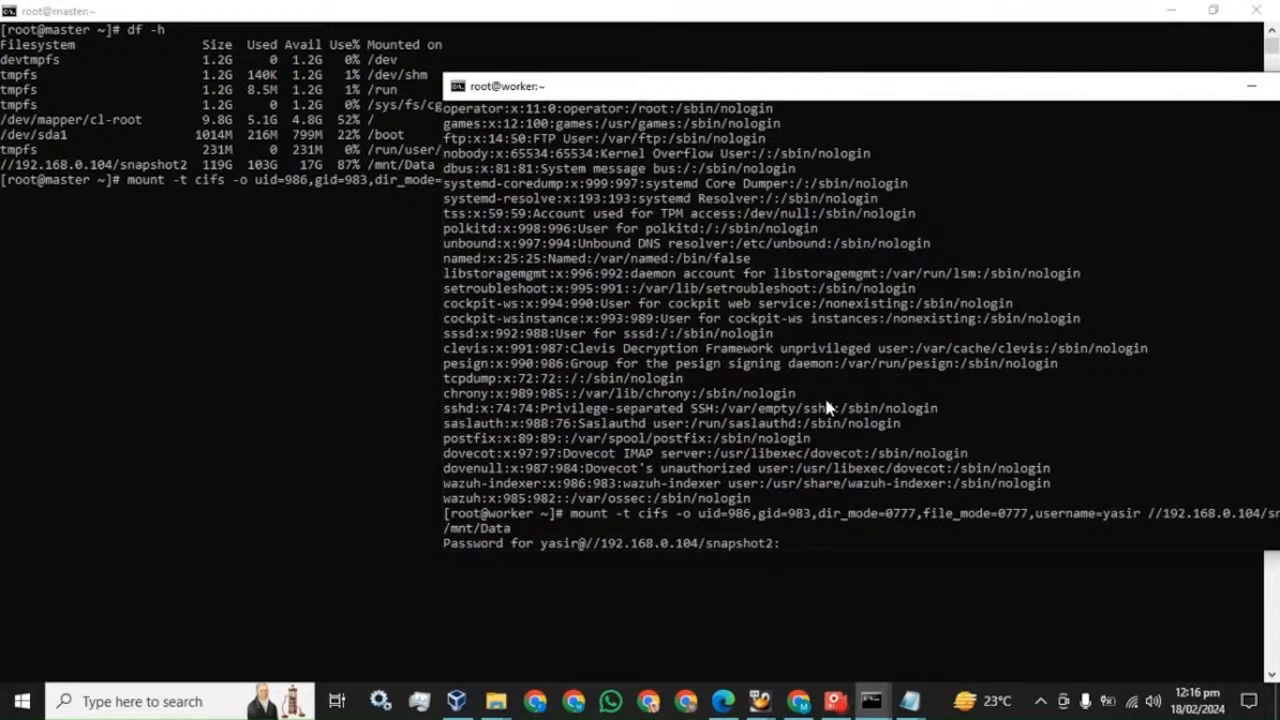
type("*********")
key("Return")
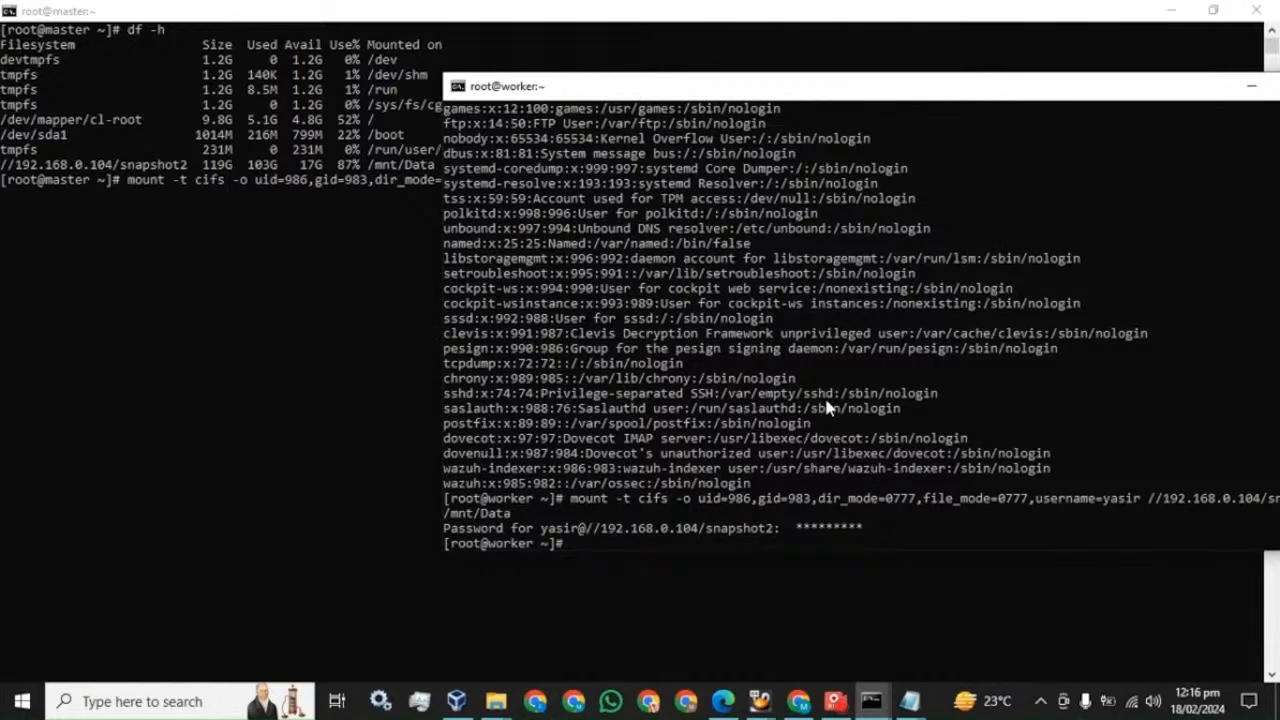
- Run df -h on the worker to confirm the /mnt/Data mount, then clear the master prompt
type("df -h")
key("Return")
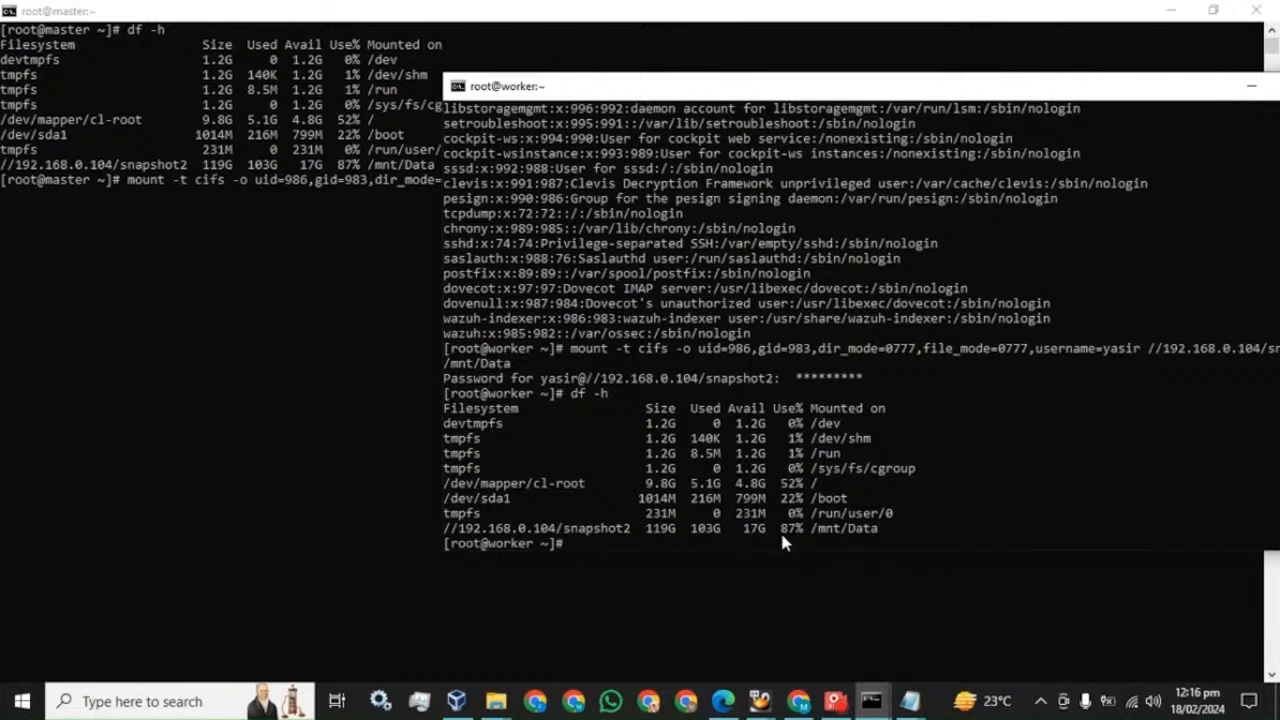
left_click(340, 418)
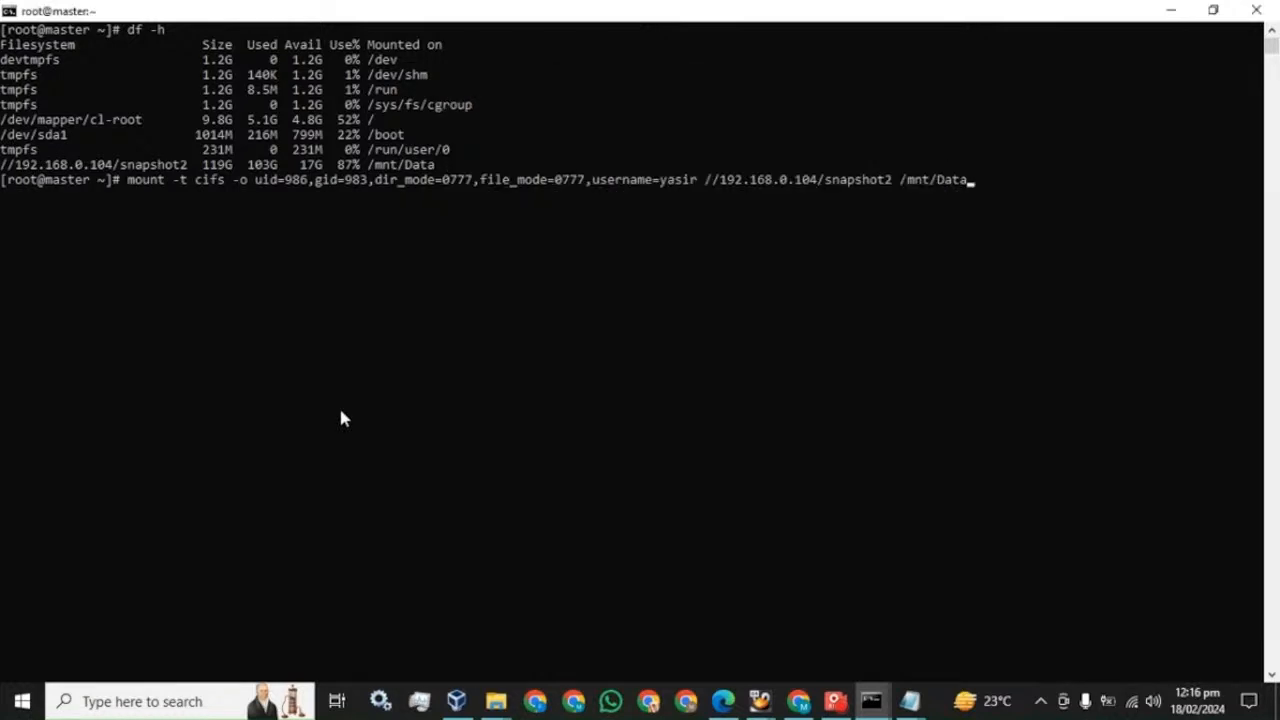
key("Up")
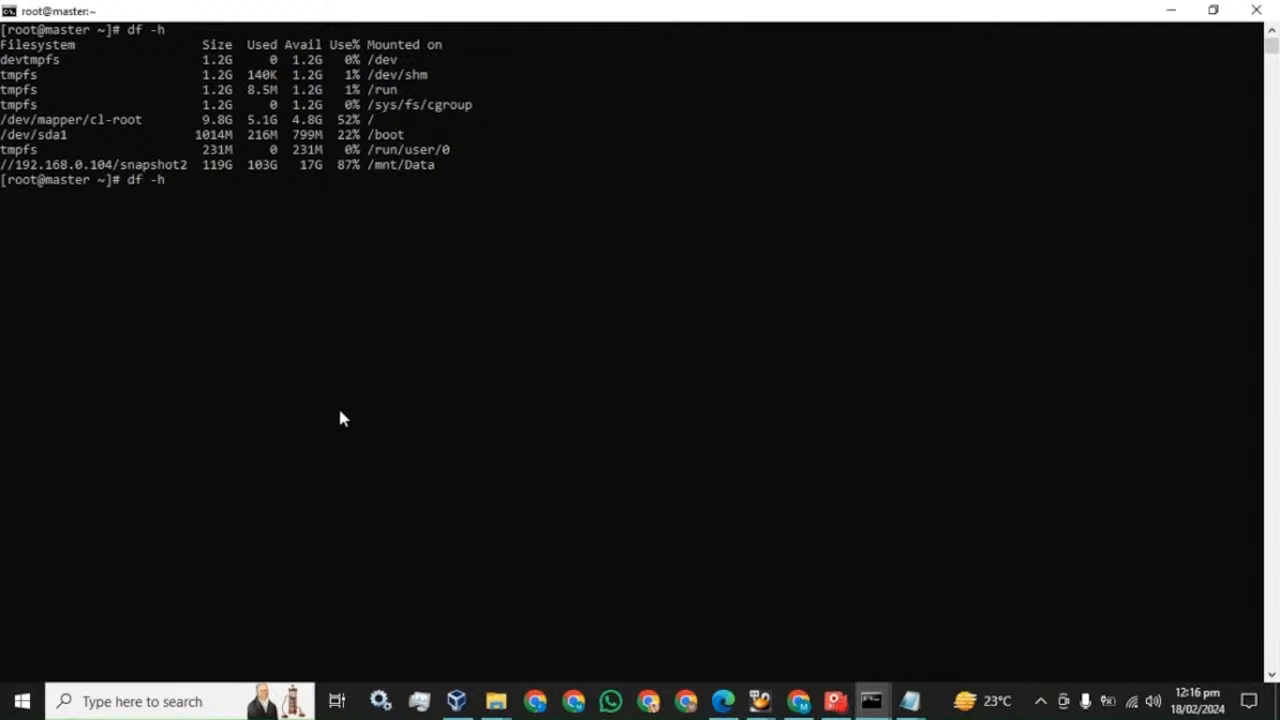
key("BackSpace")
key("BackSpace")
key("BackSpace")
key("BackSpace")
key("BackSpace")
- Scroll the PDF guide to section 7.4 Create Repository and take Snapshot & Restore on page 41
left_click(722, 701)
scroll(578, 462, "down", 10)
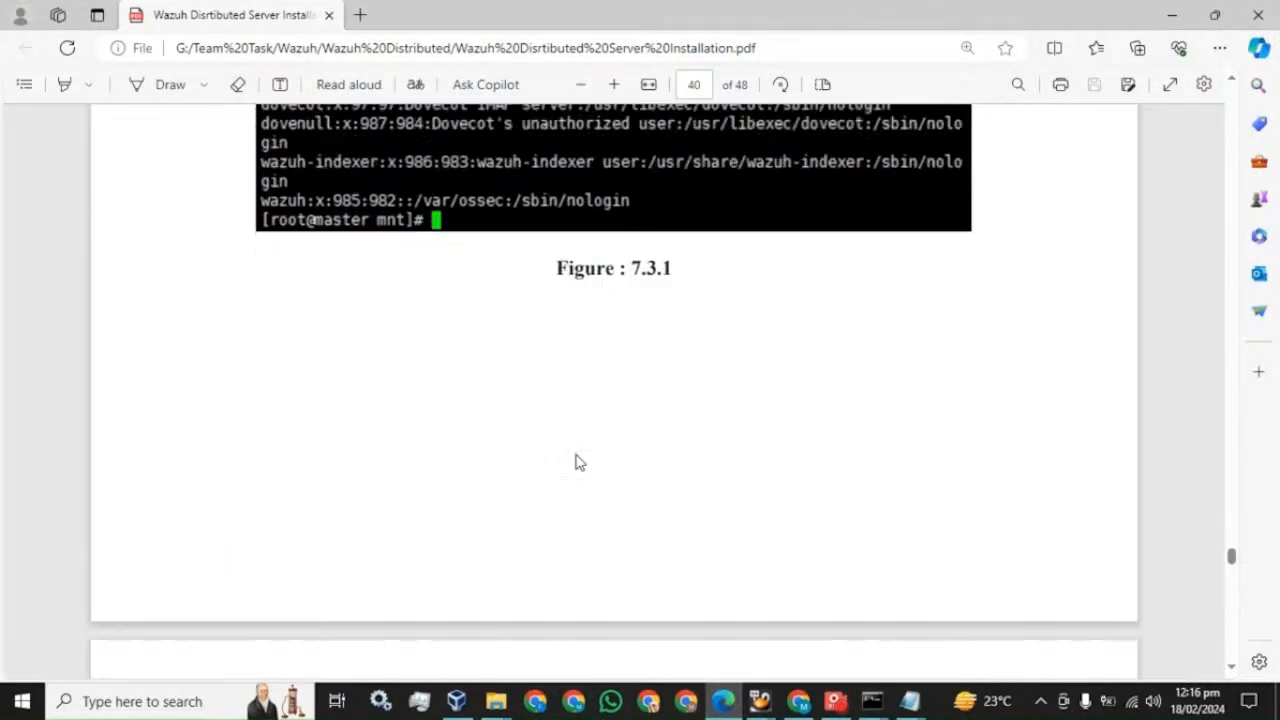
scroll(578, 462, "down", 5)
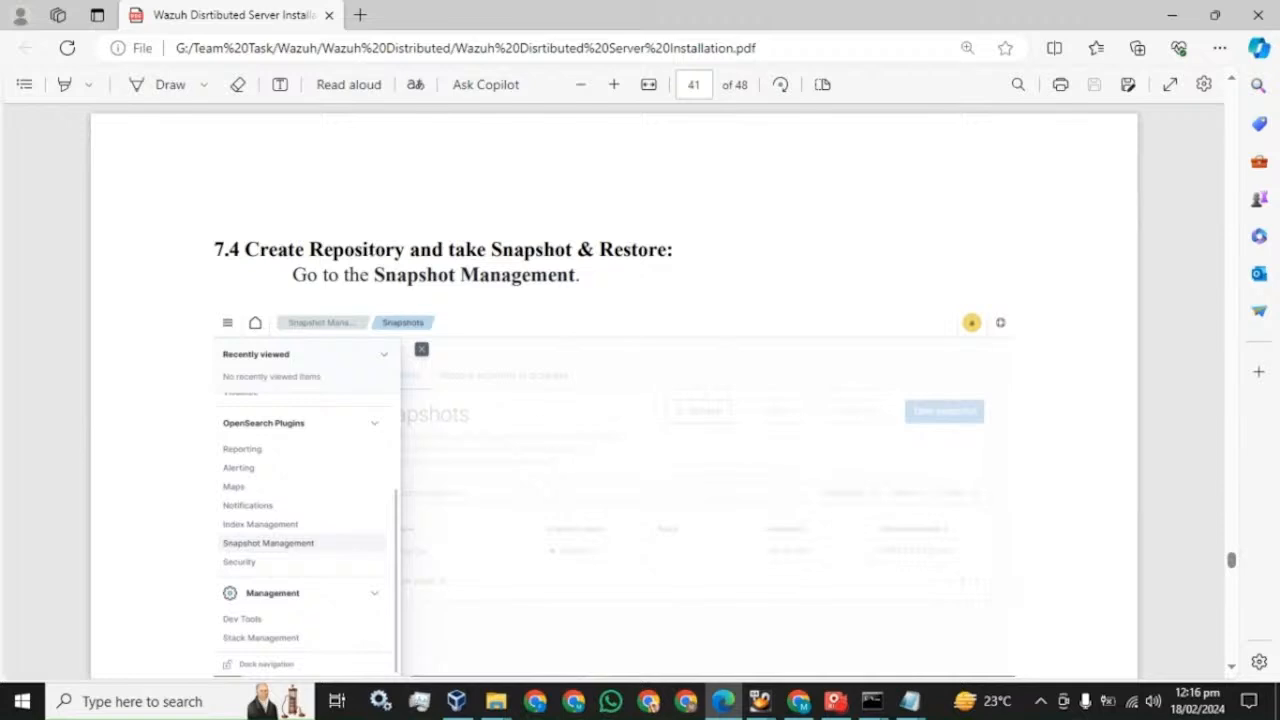